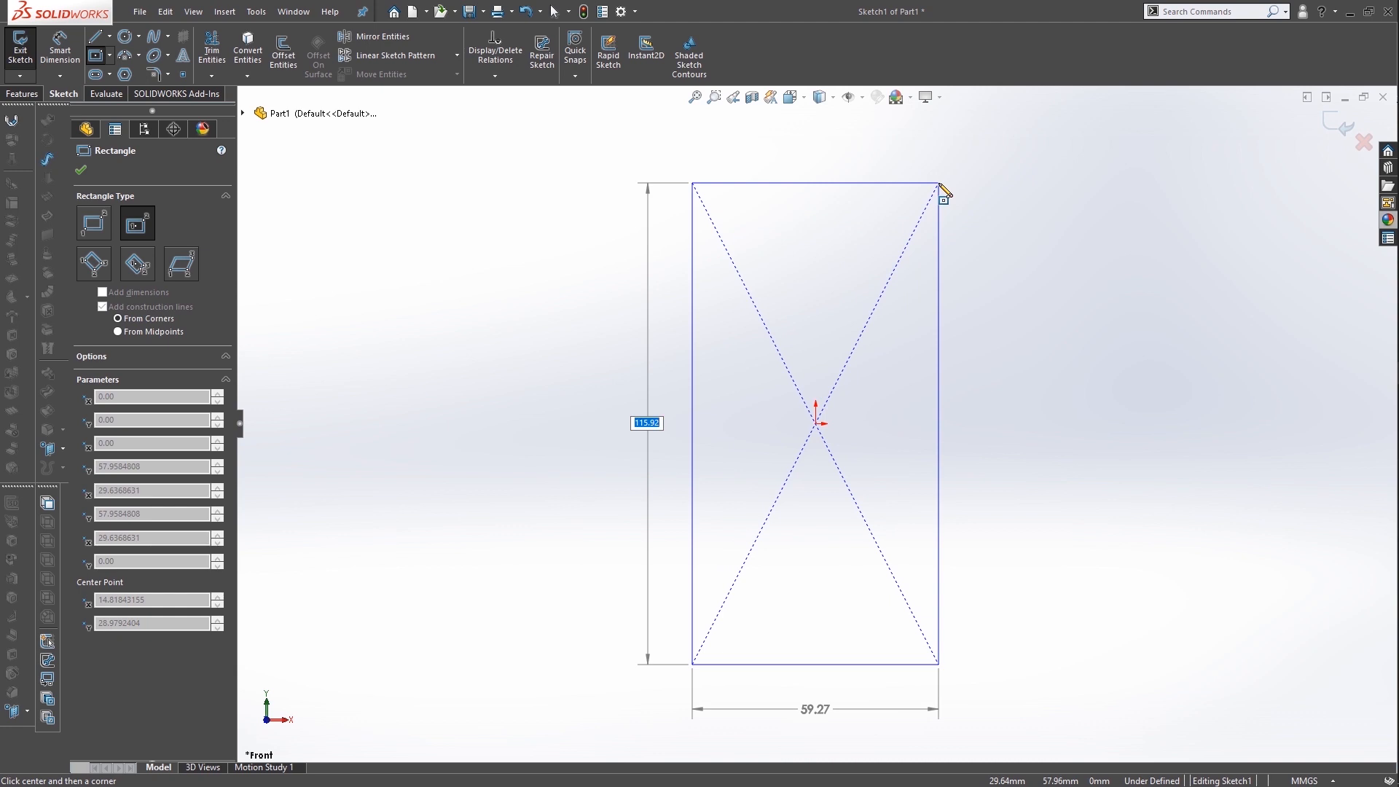
Set the center rectangle's height to 2407 mm and its width to 1485 mm
text(07)
key(Return)
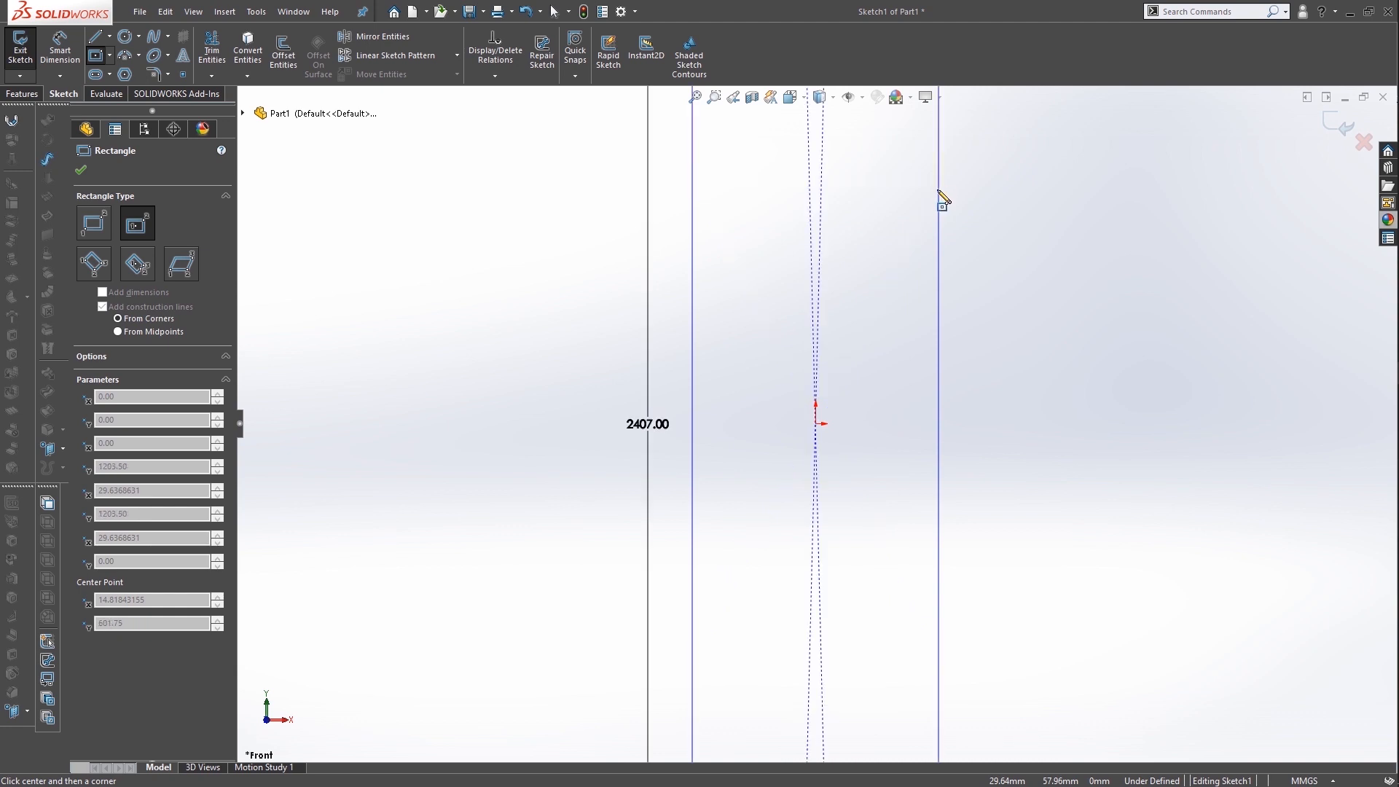
scroll(937, 191, up, 8)
text(1485)
key(Return)
scroll(865, 329, up, 8)
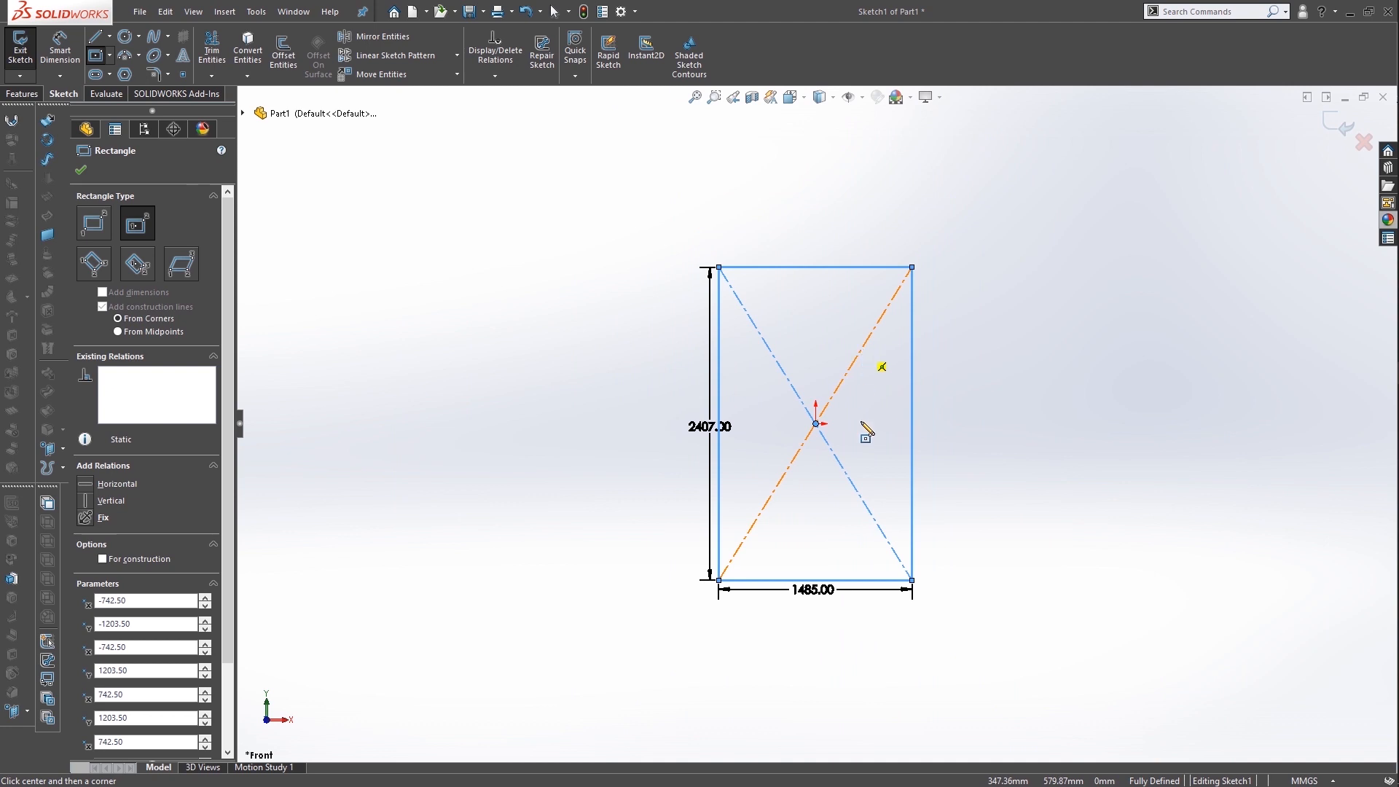
Draw a second center rectangle inside the outline, centred directly above the origin, about 1317 mm wide and 1633 mm high
scroll(871, 467, down, 3)
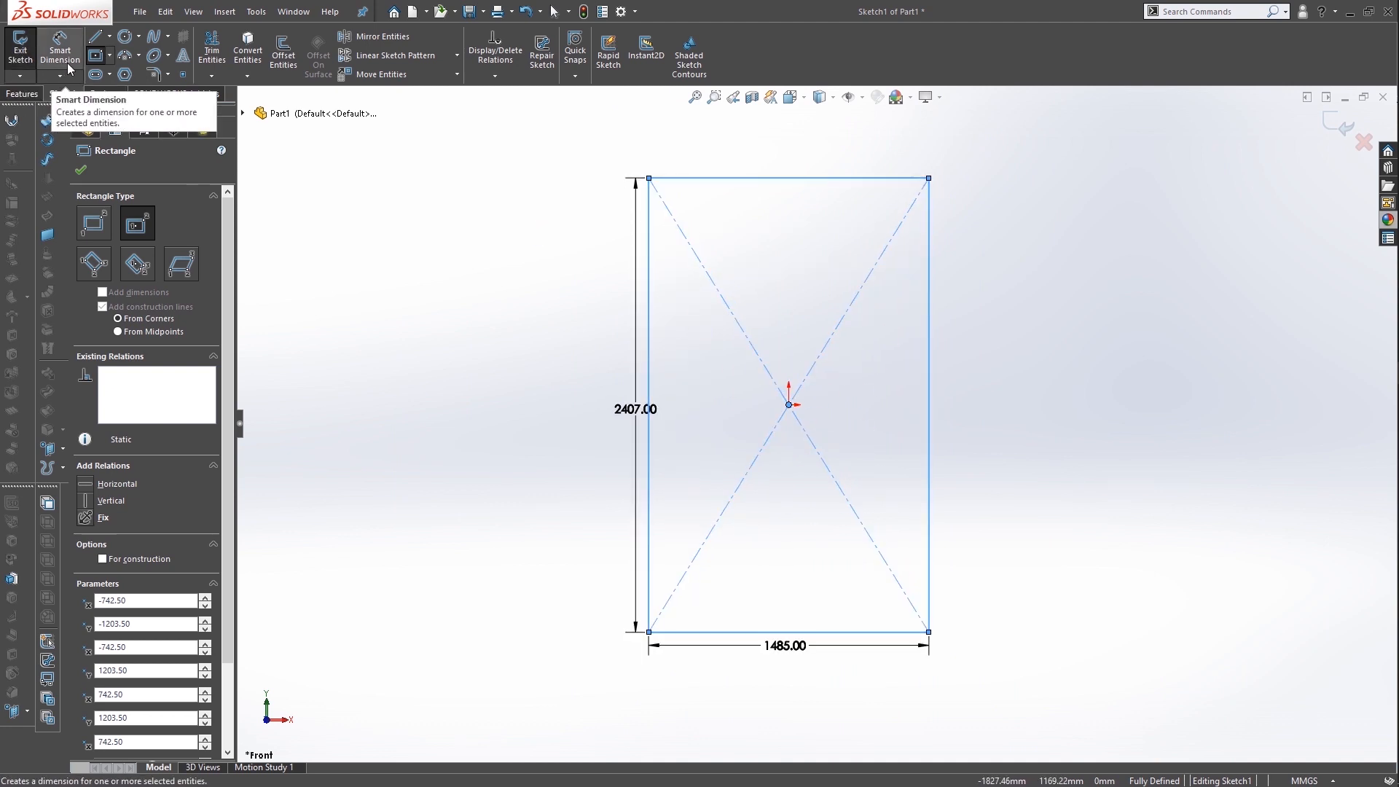
click(112, 56)
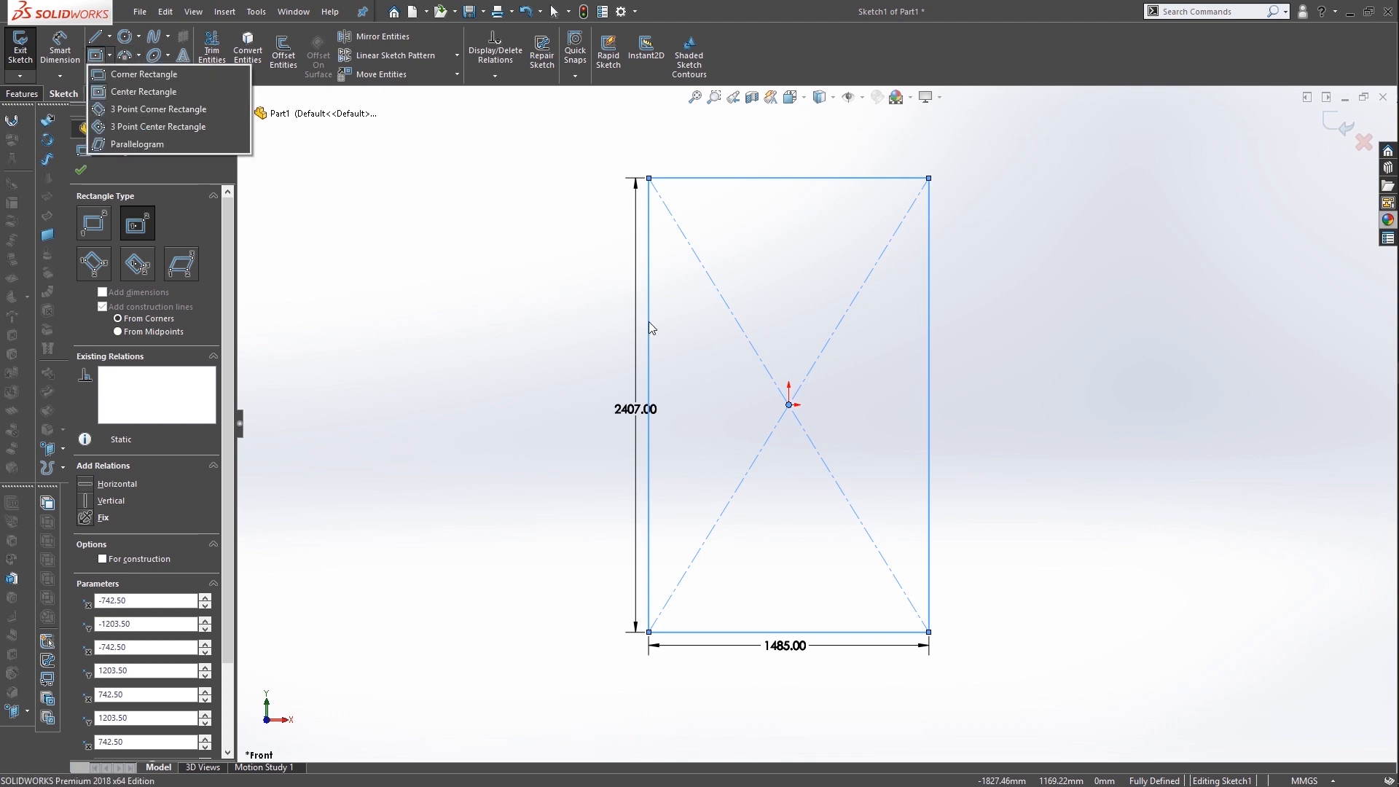
click(110, 94)
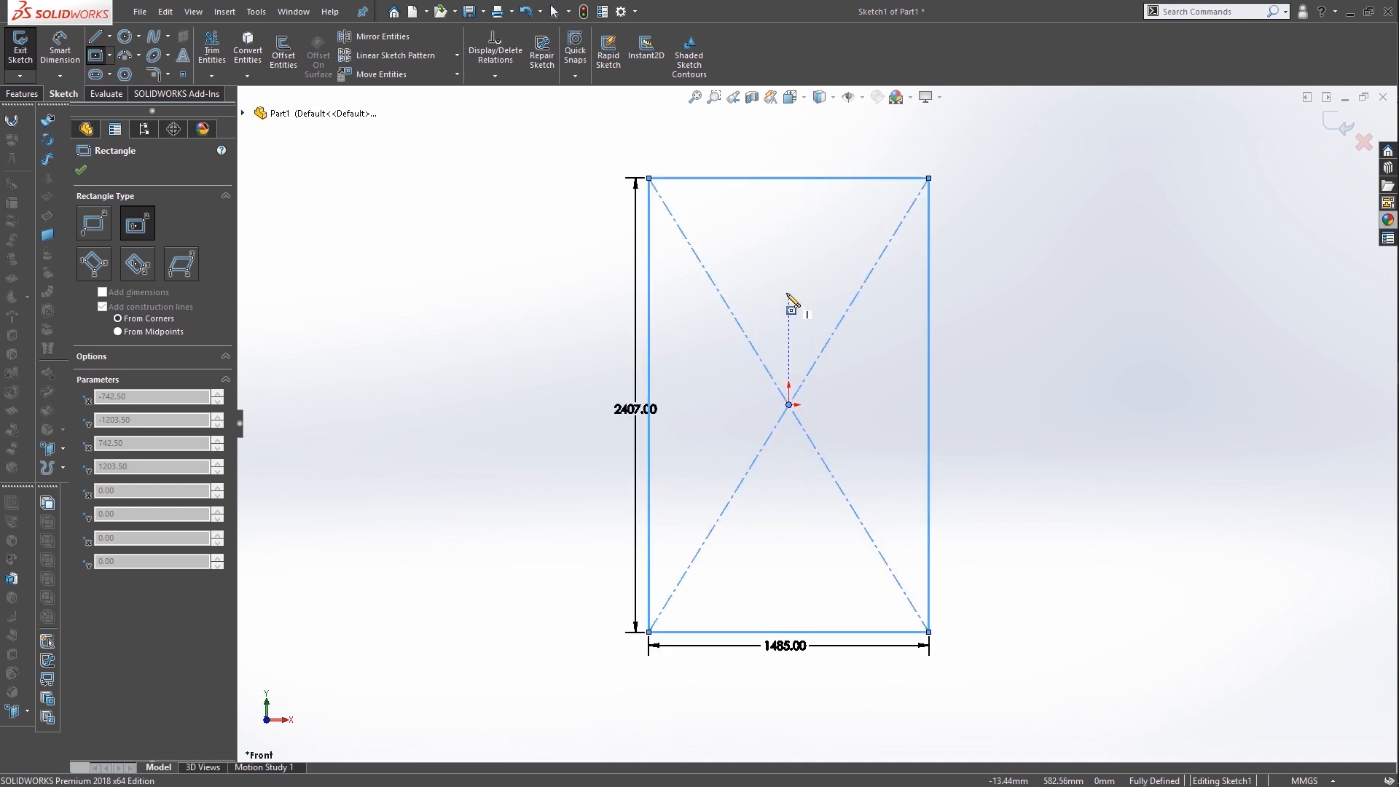
mouse_move(788, 357)
mouse_down()
mouse_move(817, 348)
mouse_move(913, 204)
mouse_up()
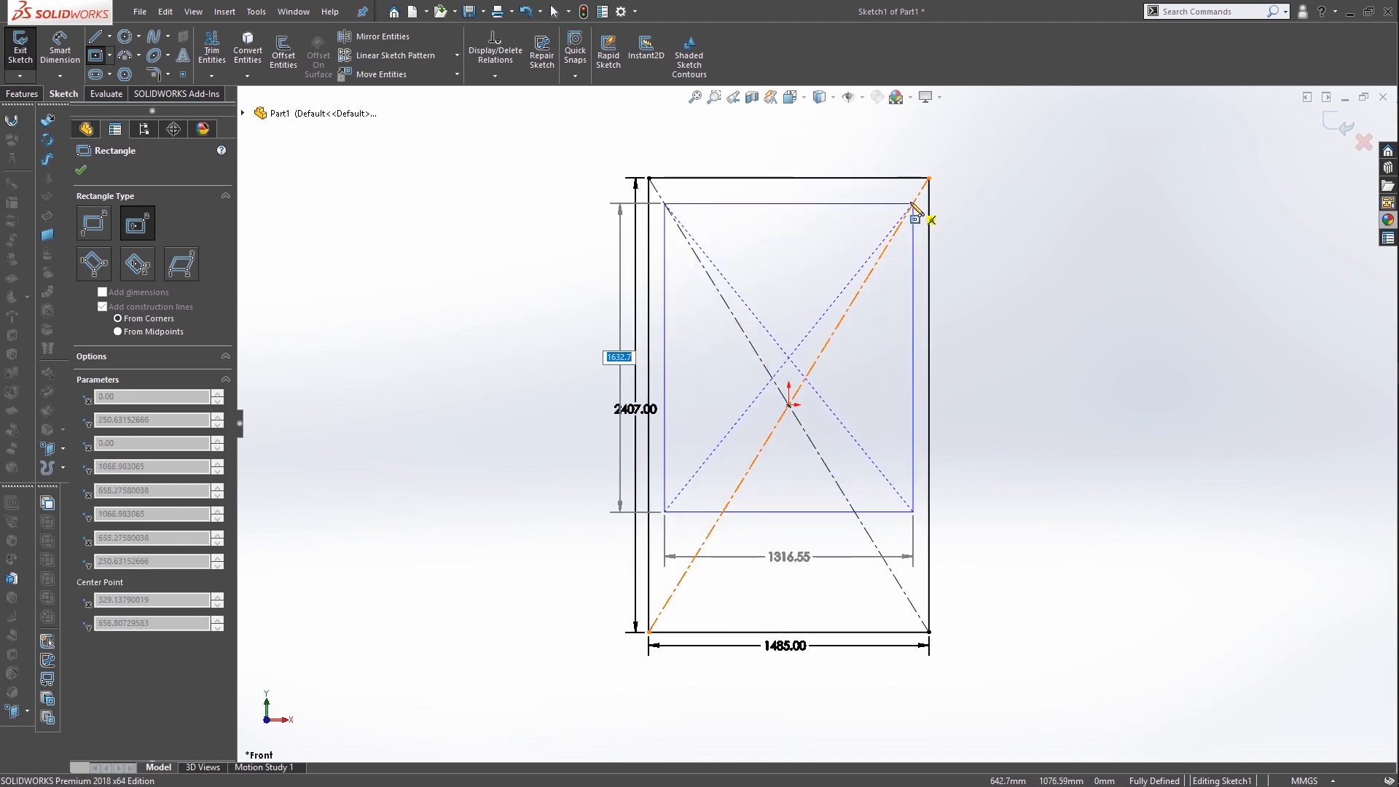
drag(913, 204, 913, 204)
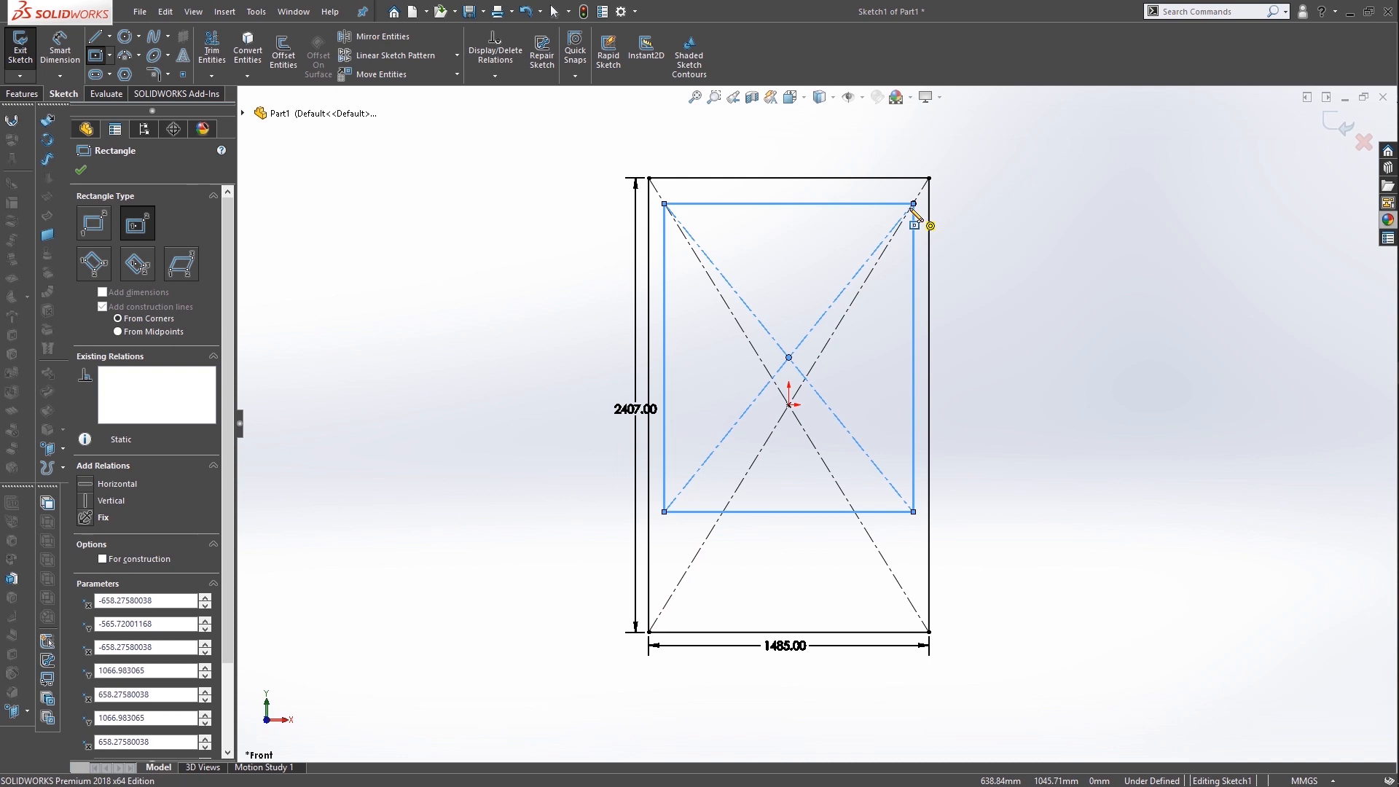
key(Escape)
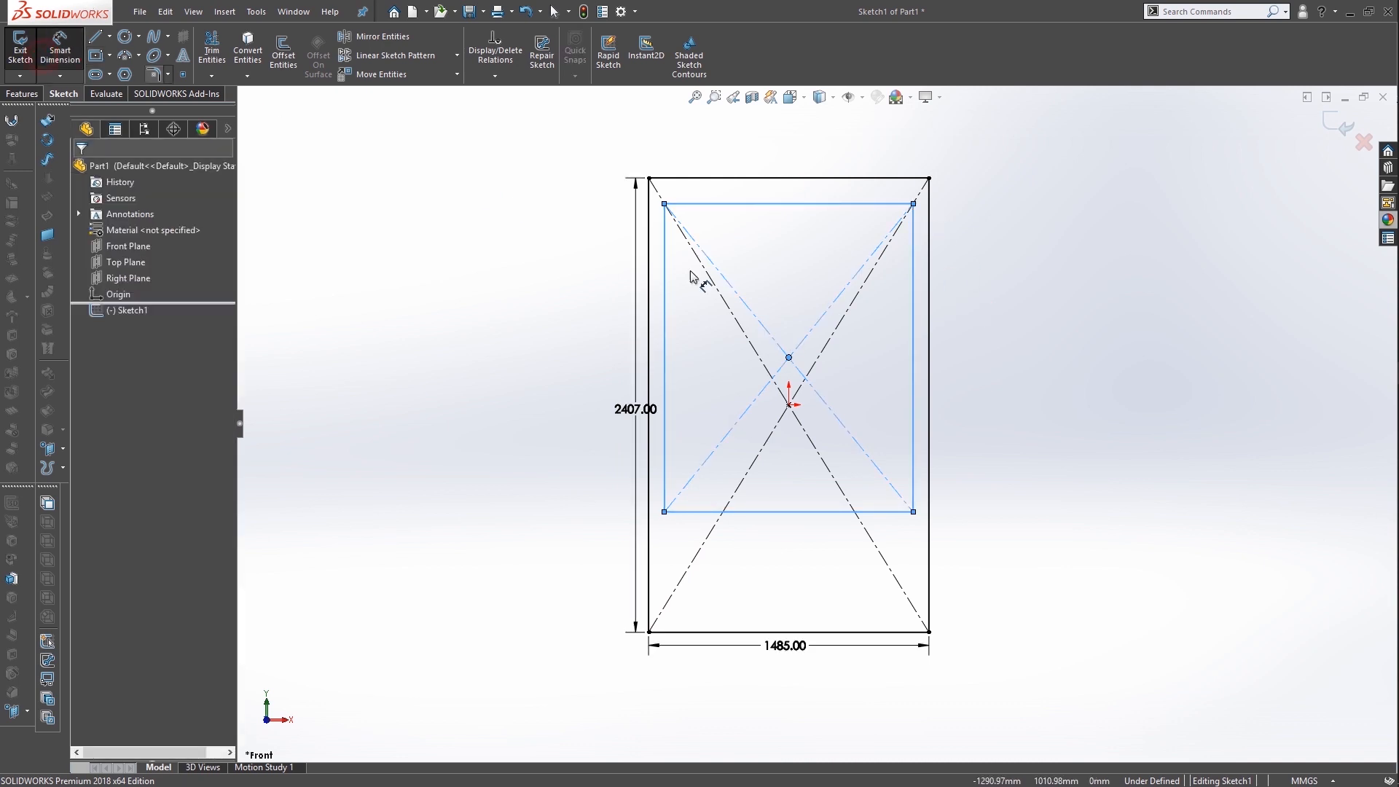
Dimension the inner rectangle's height as 1841 mm along its vertical side
click(914, 365)
click(987, 370)
text(1841)
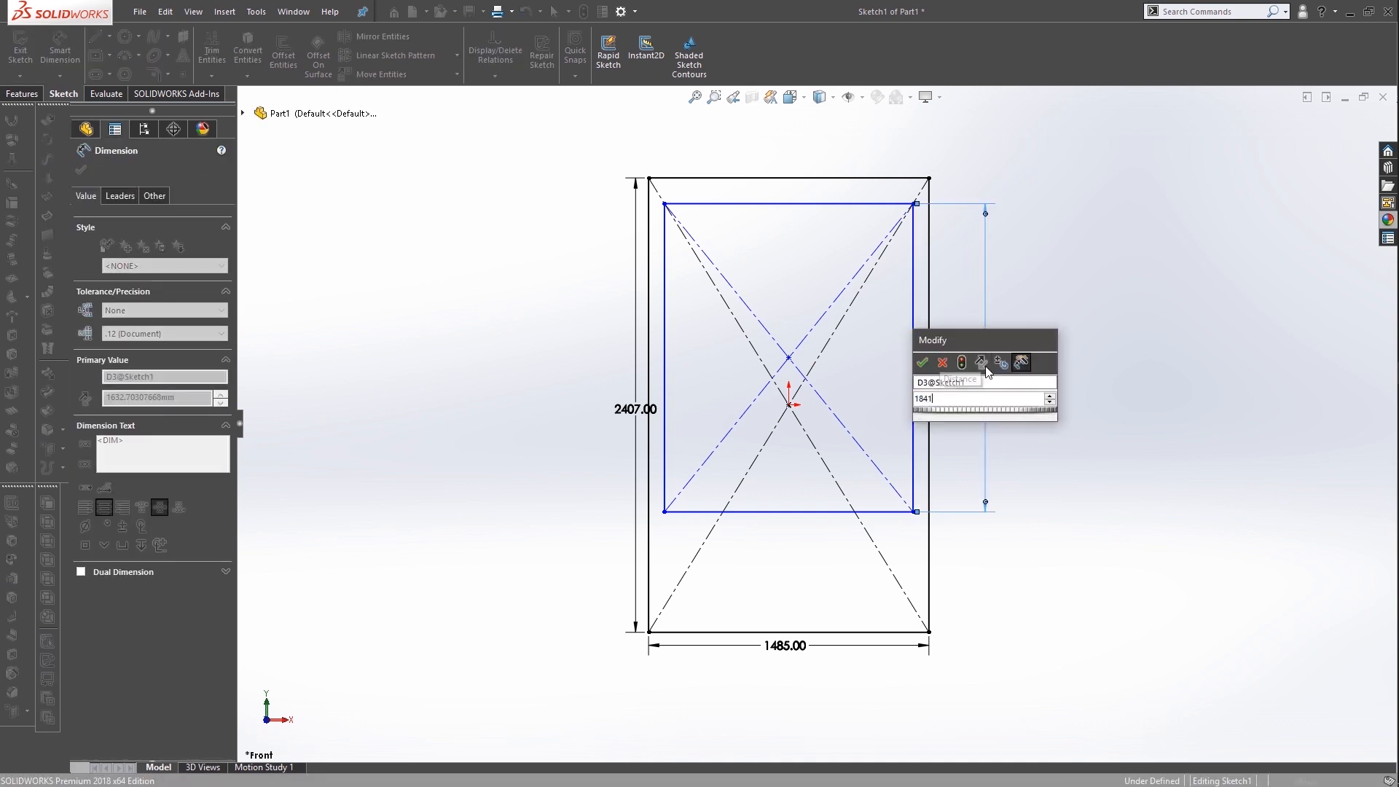
key(Return)
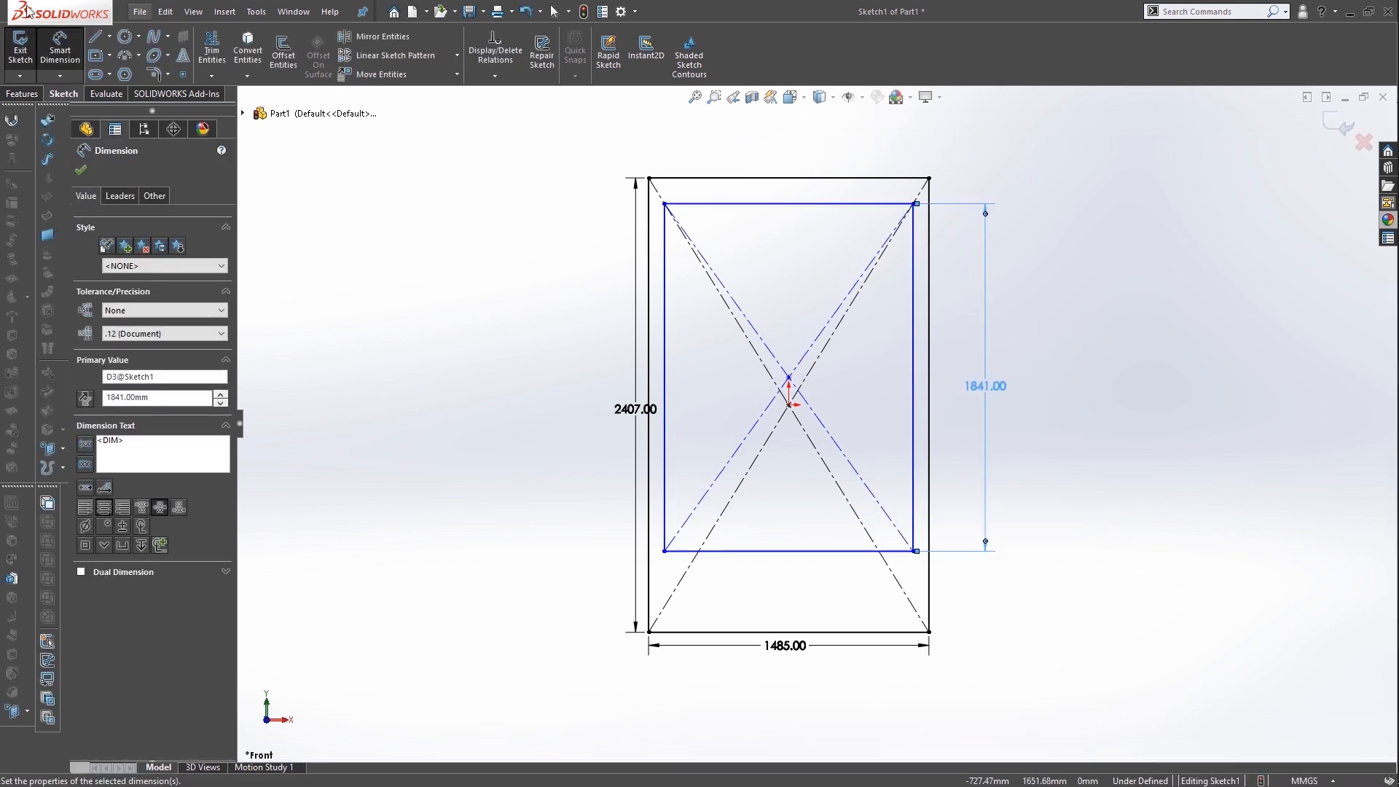
Add a vertical relation between the midpoints of the two rectangles' upper edges
click(499, 77)
click(514, 110)
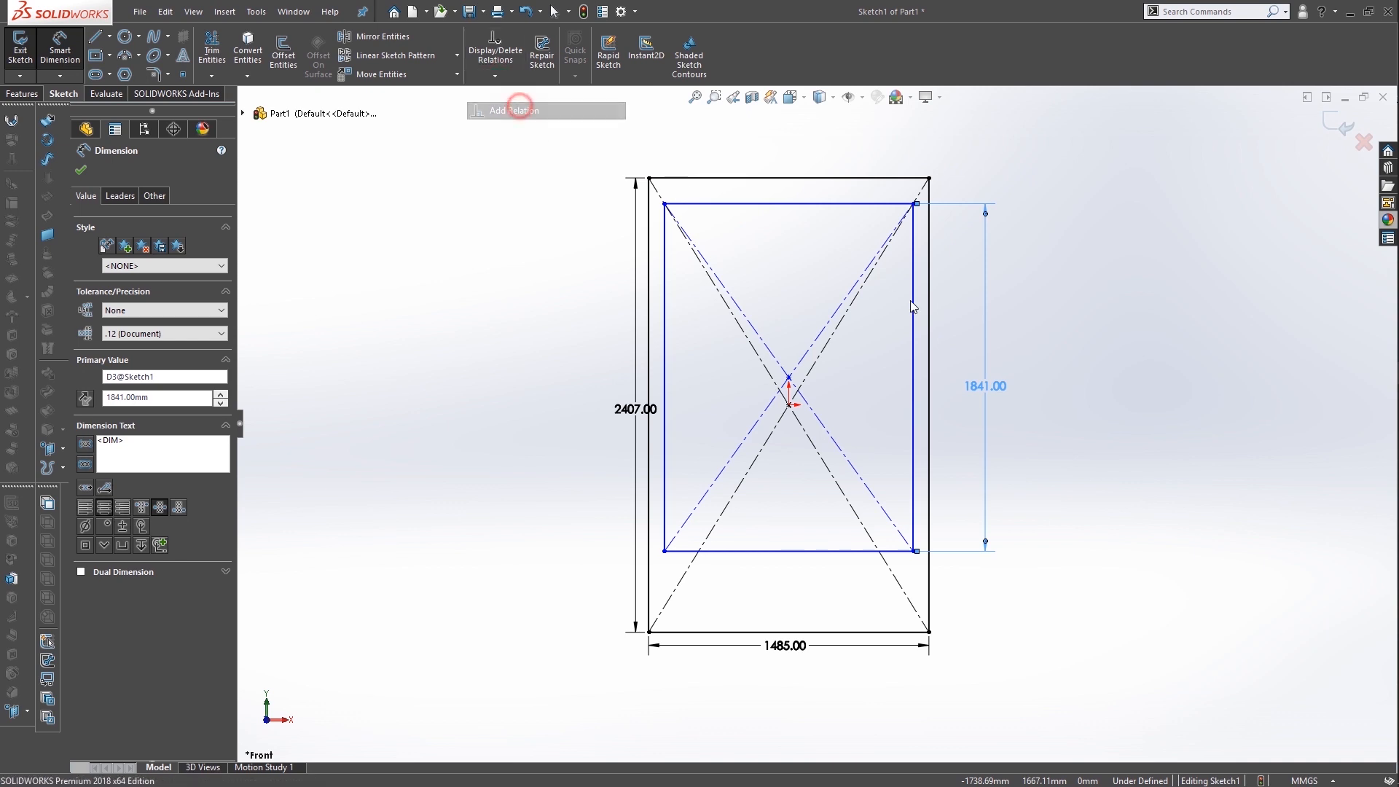
click(789, 204)
click(123, 213)
right_click(133, 228)
click(162, 241)
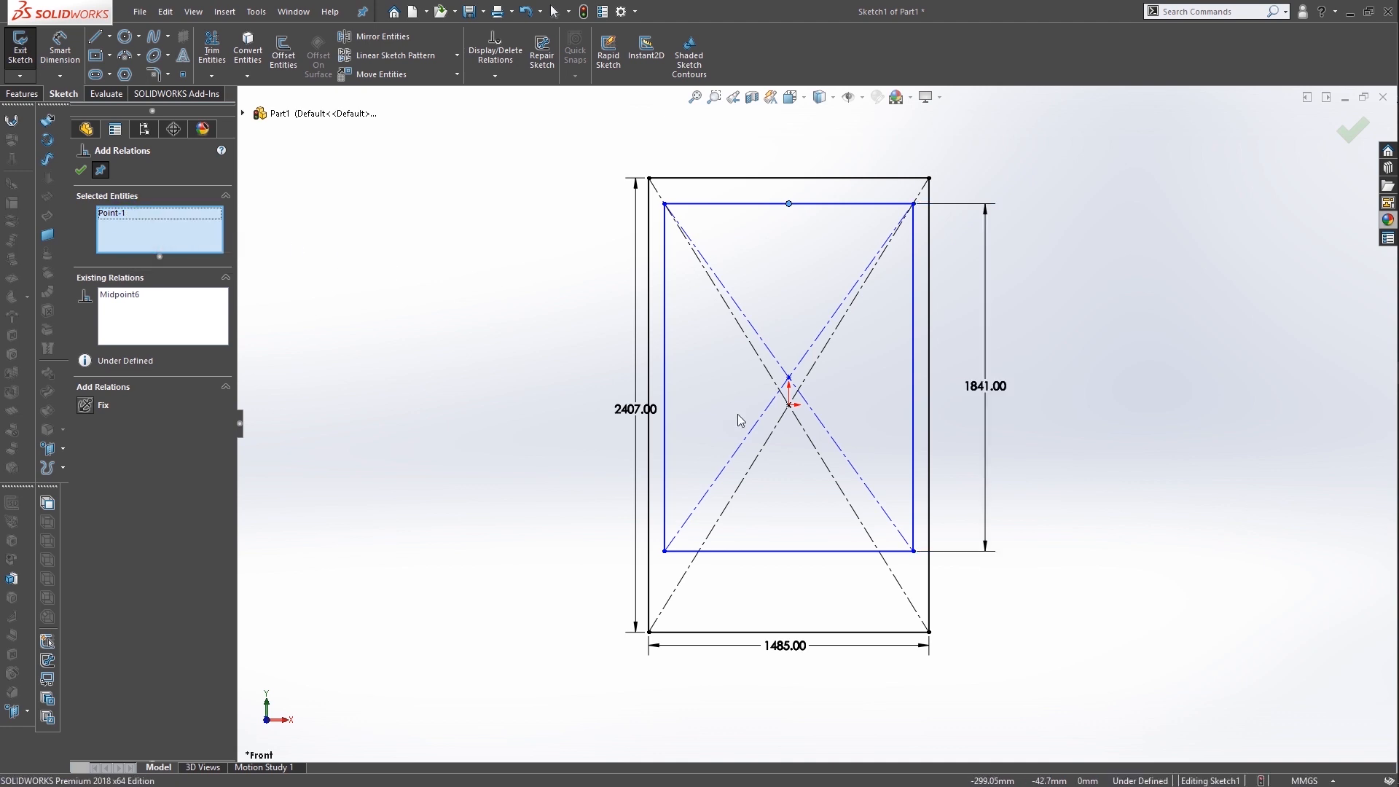
click(789, 179)
click(107, 422)
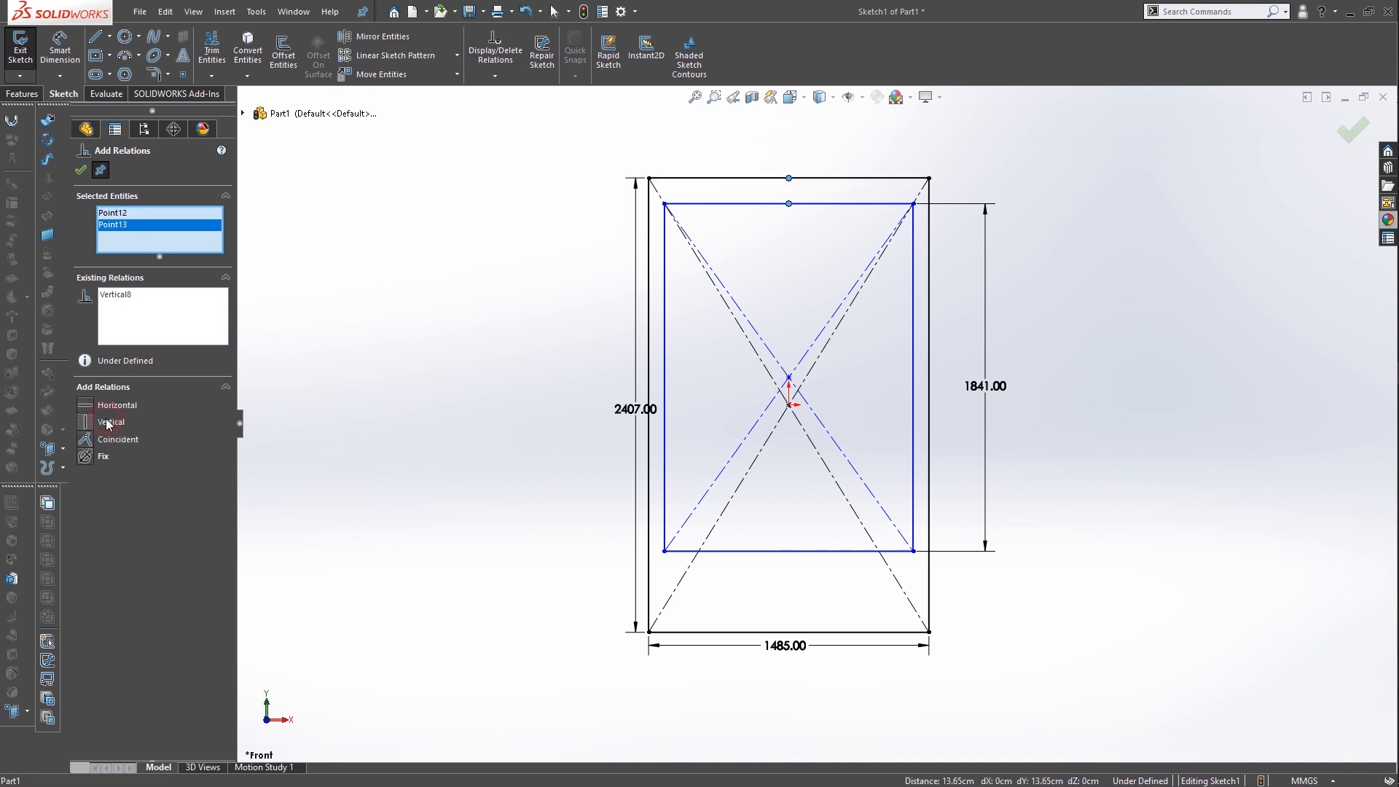
click(81, 170)
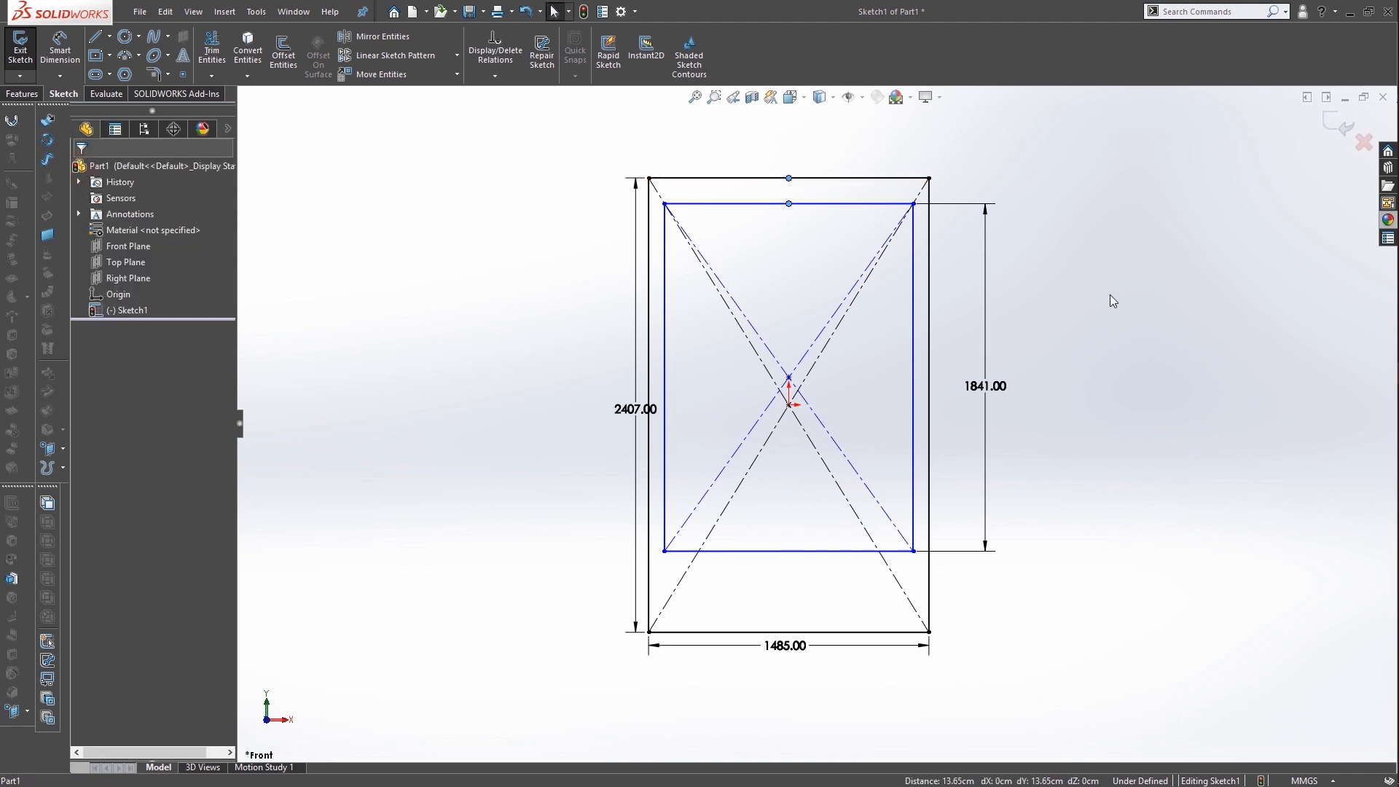
Dimension the distance between the upper edges of the outer and inner rectangles as 20 mm
click(60, 47)
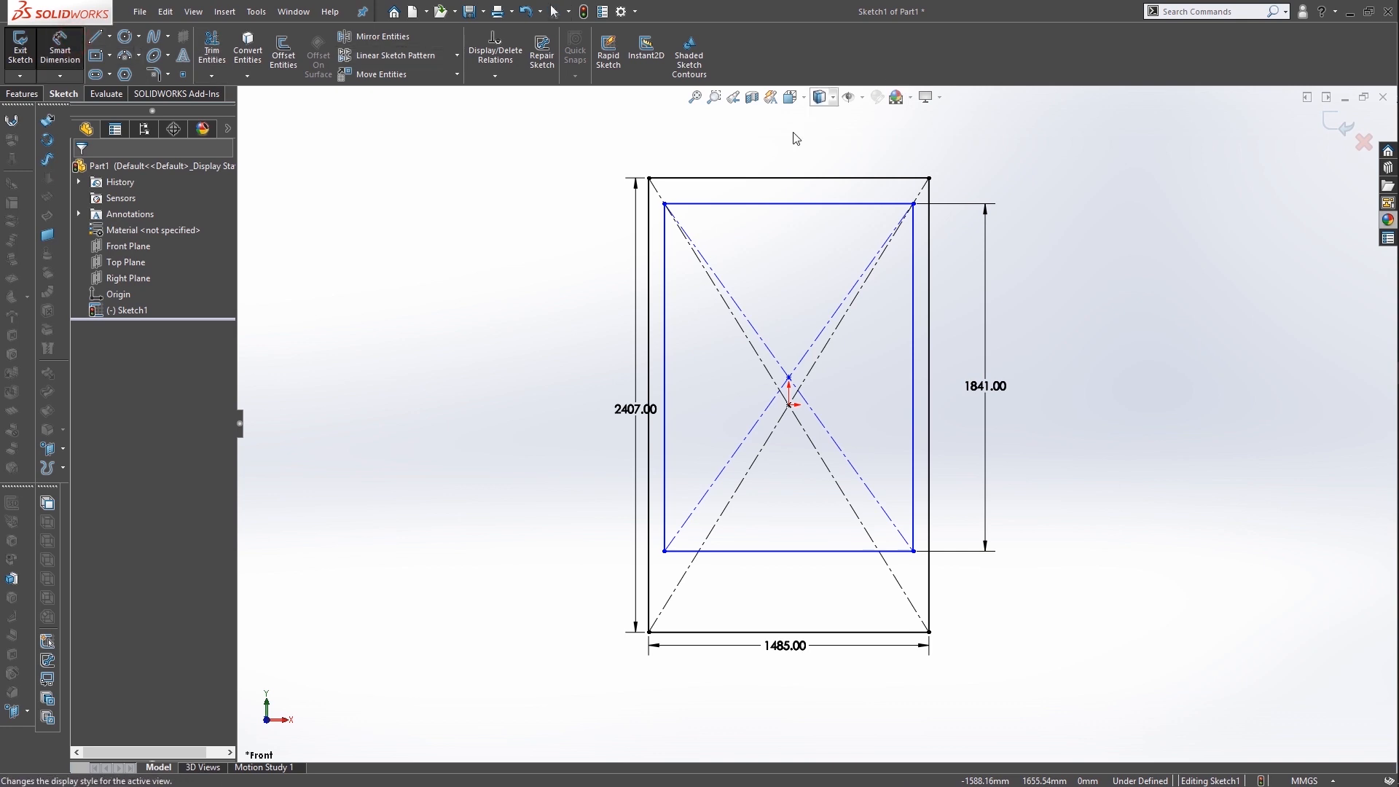
click(801, 178)
click(802, 203)
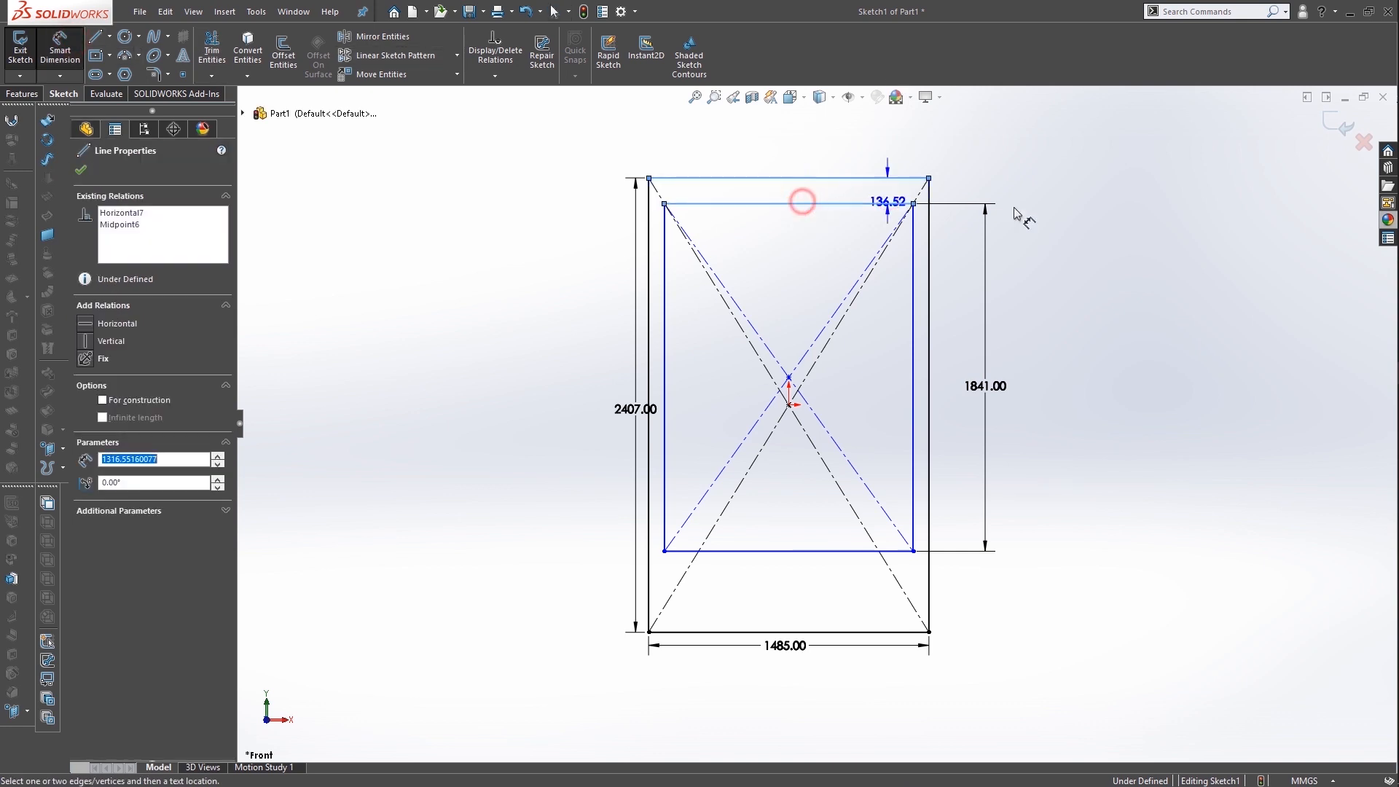
click(1078, 211)
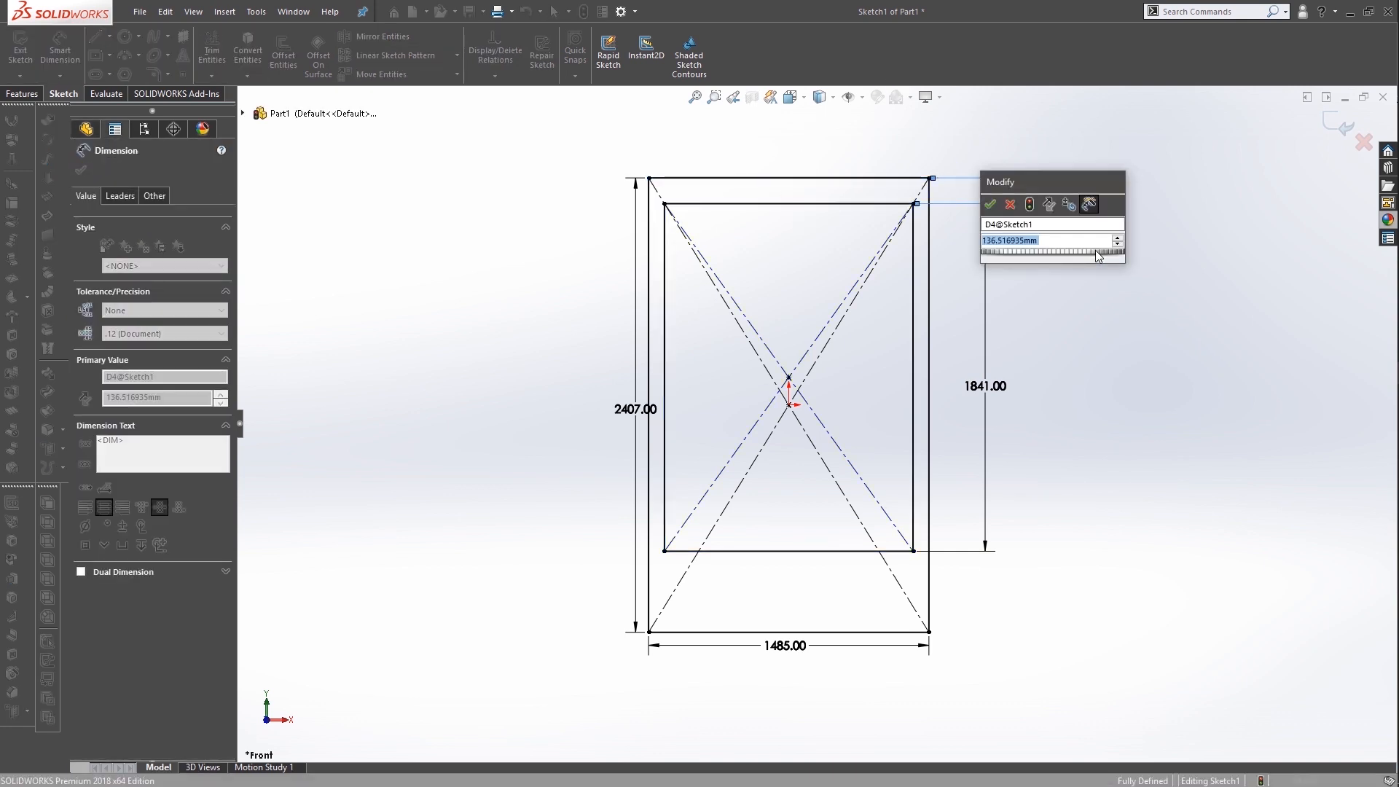
text(20)
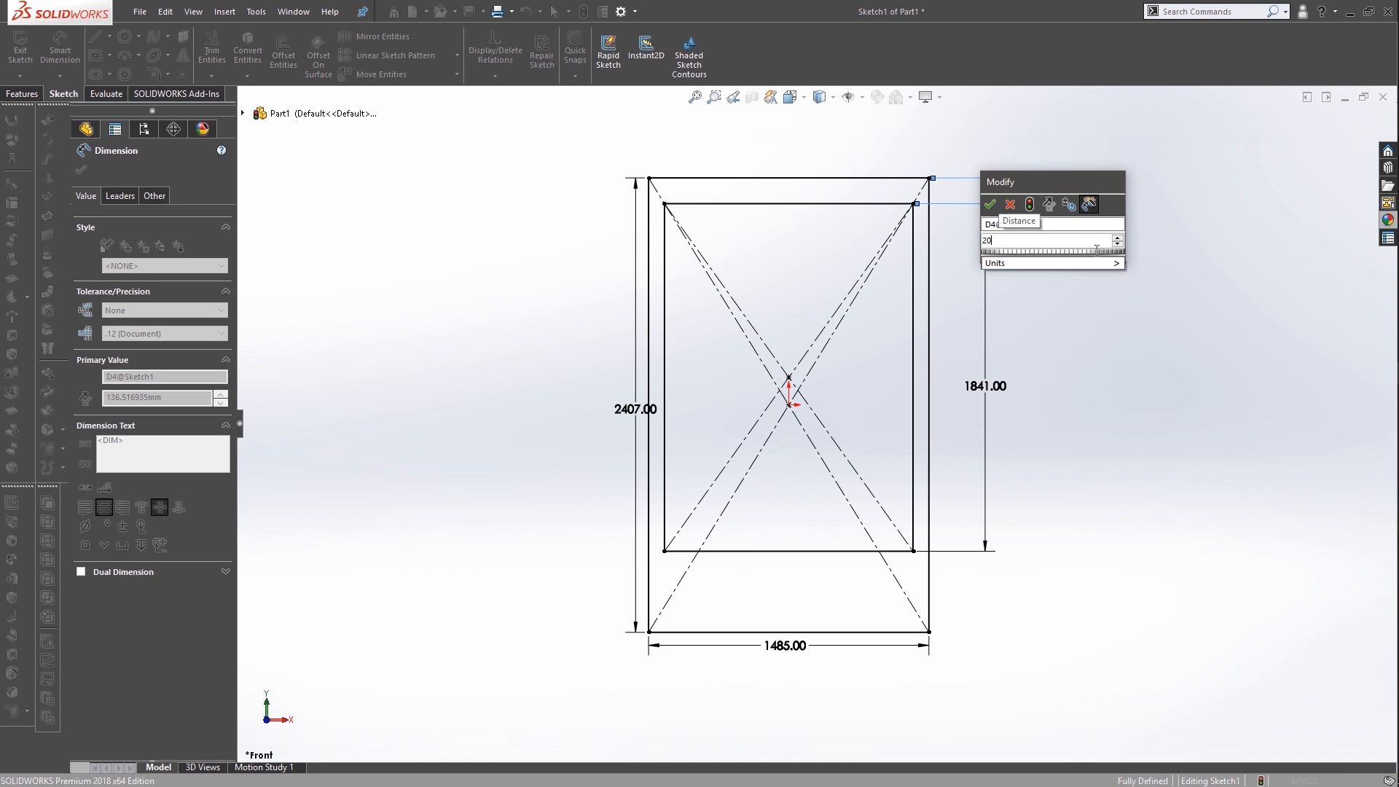
key(Return)
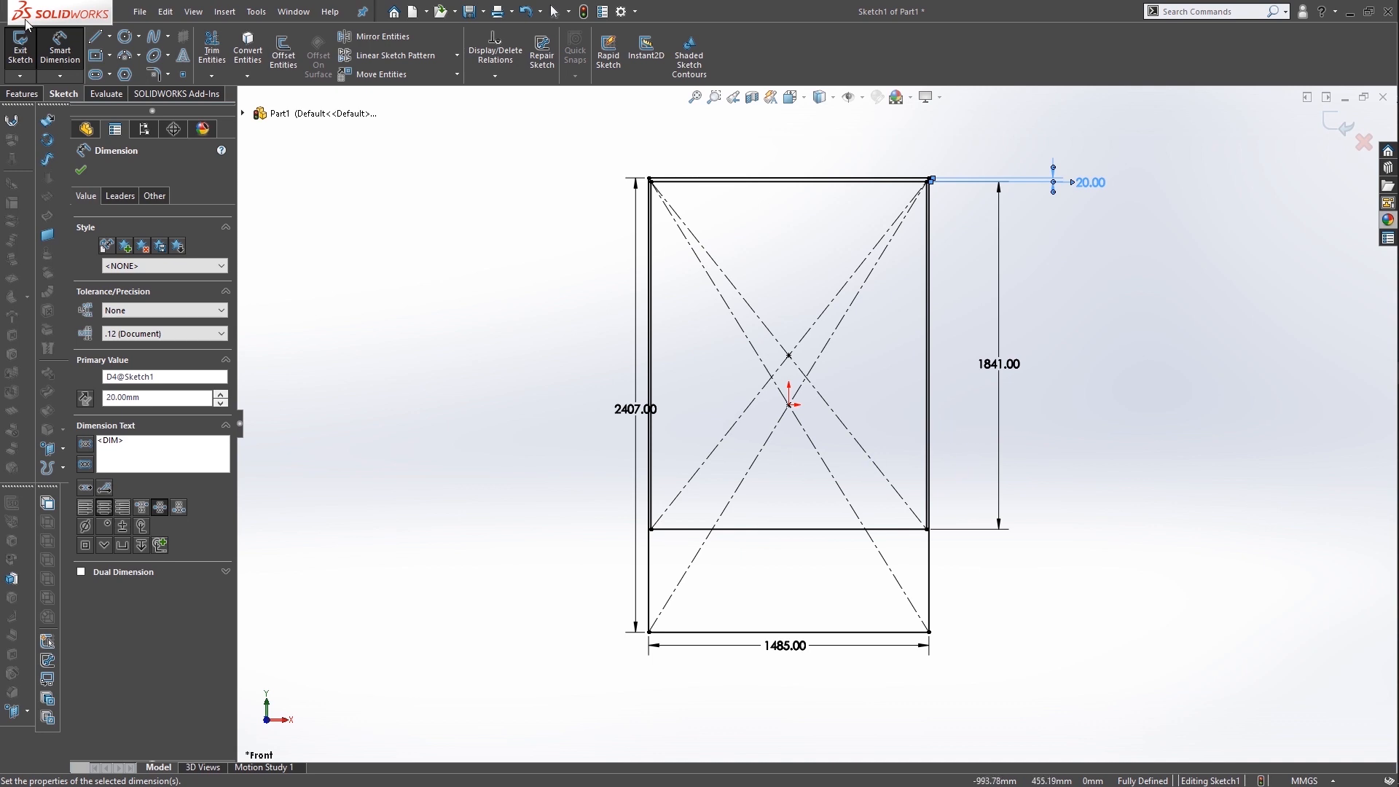
Finish the sketch and extrude the frame profile to a blind depth of 40 mm
click(21, 49)
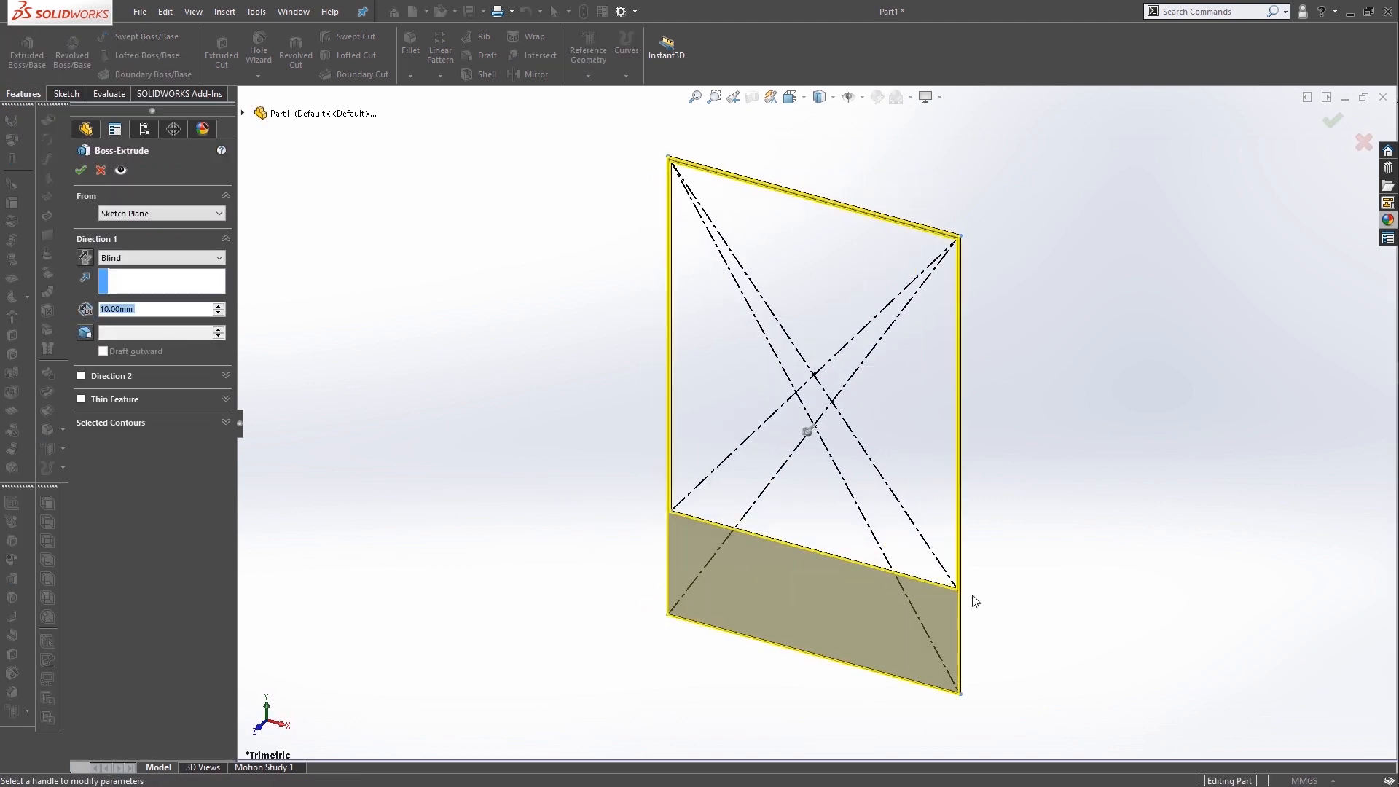
scroll(975, 602, down, 3)
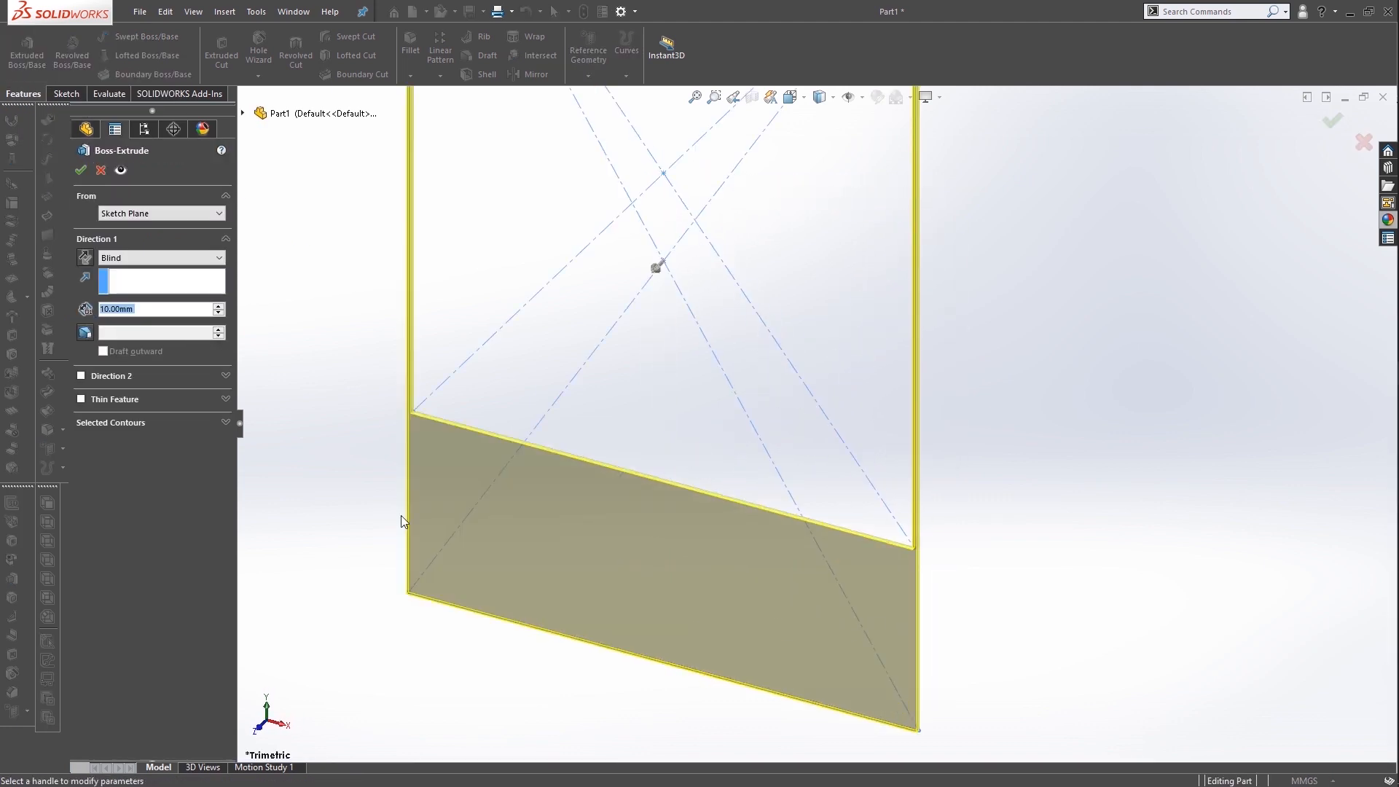
text(40)
key(Return)
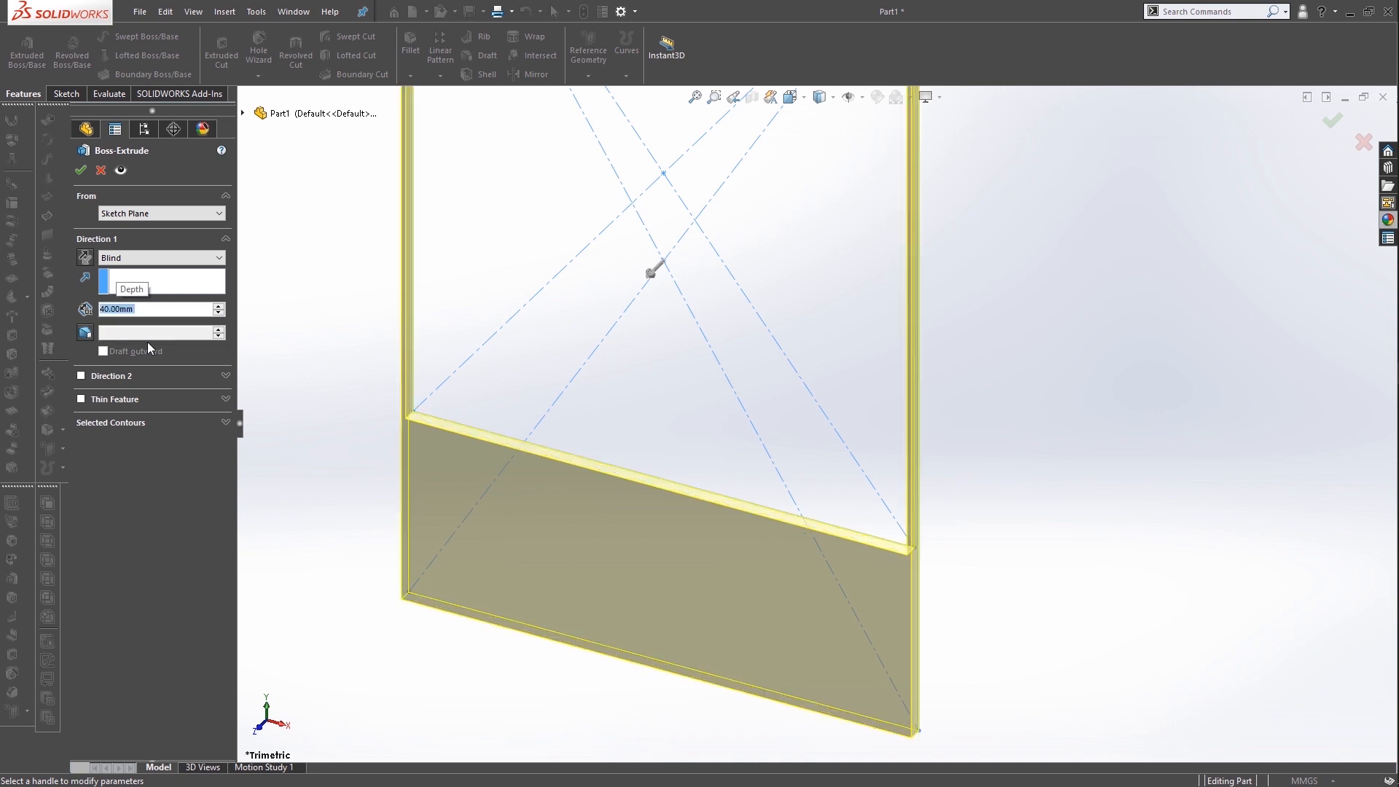
click(81, 170)
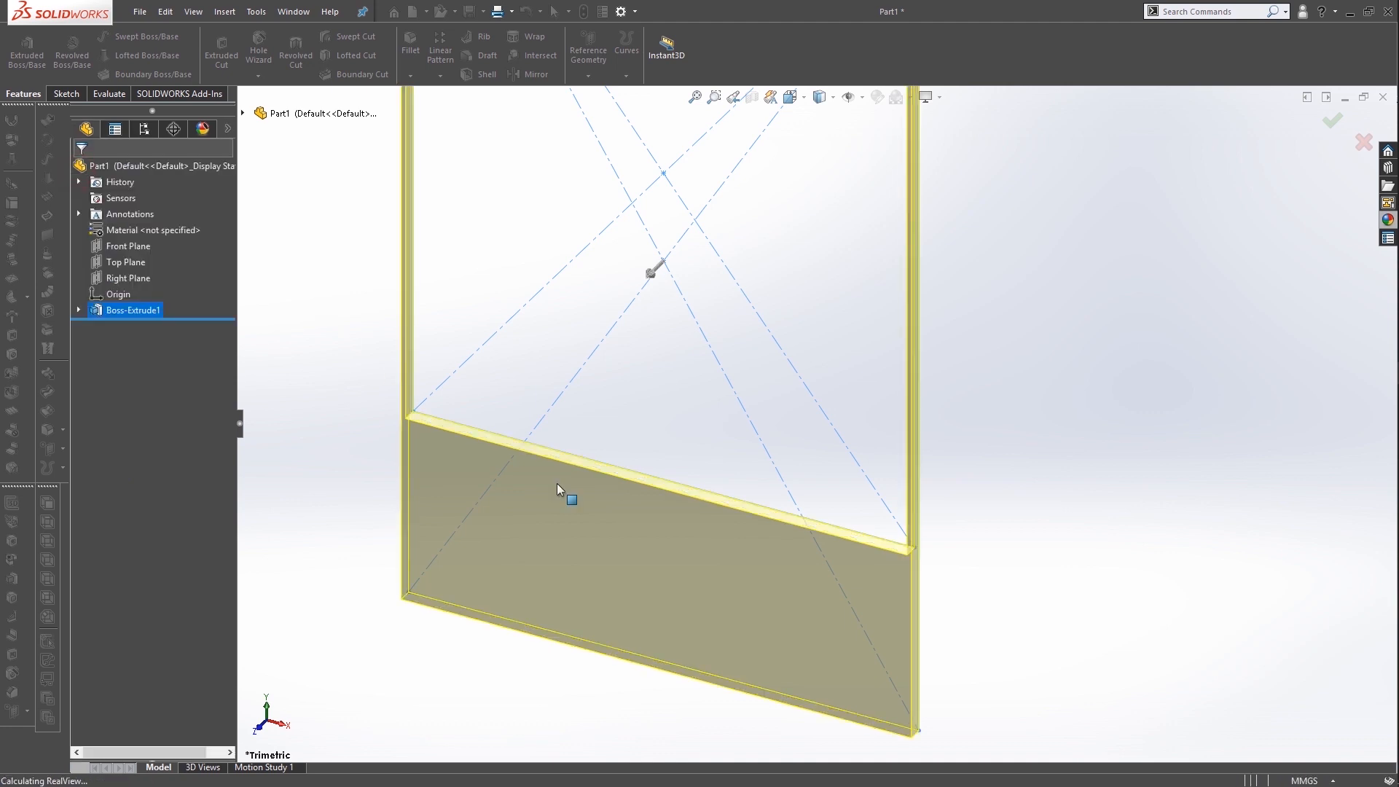
key(z)
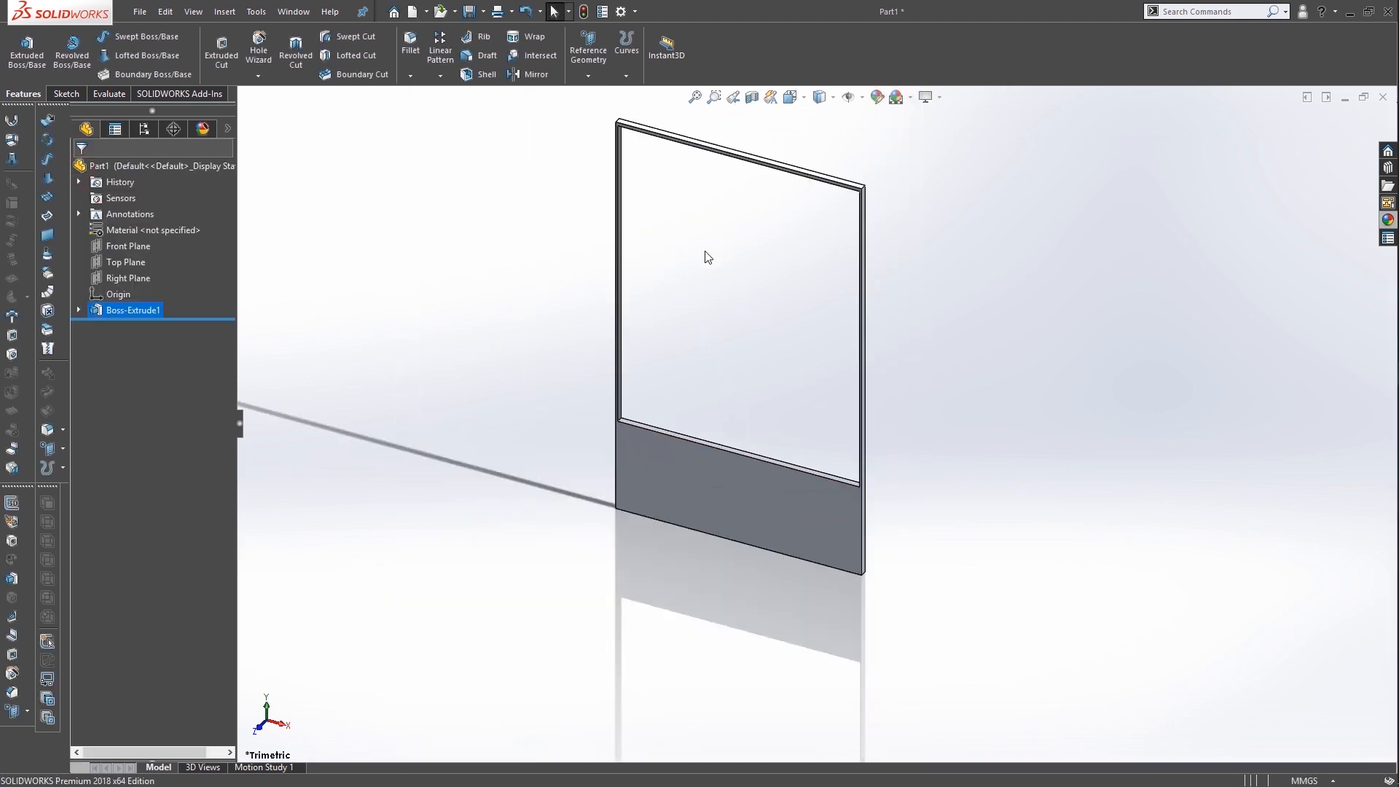
Start a new sketch on the back face of the frame's solid lower section
click(79, 309)
mouse_move(975, 428)
middle_down()
mouse_move(968, 440)
mouse_move(782, 433)
mouse_move(787, 475)
middle_up()
right_click(787, 474)
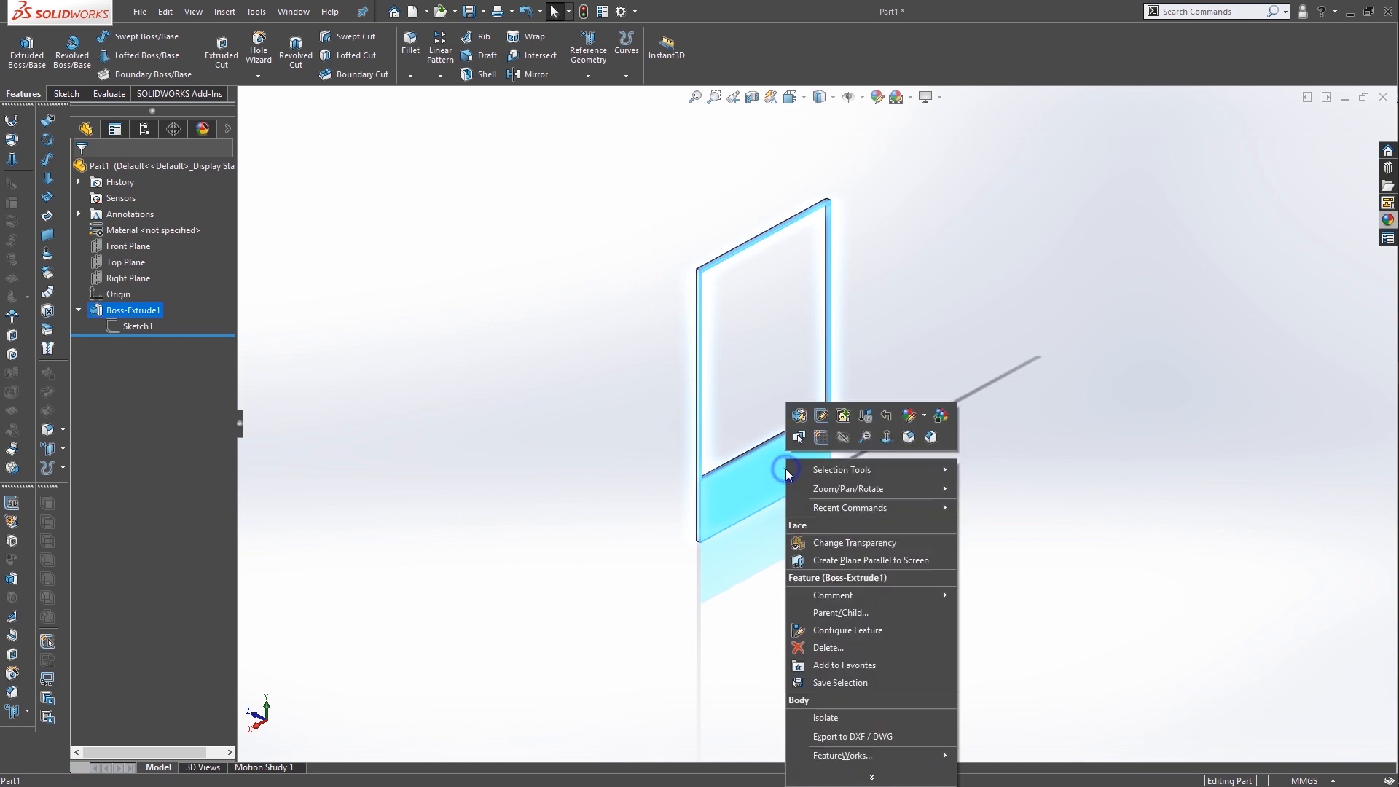
click(822, 439)
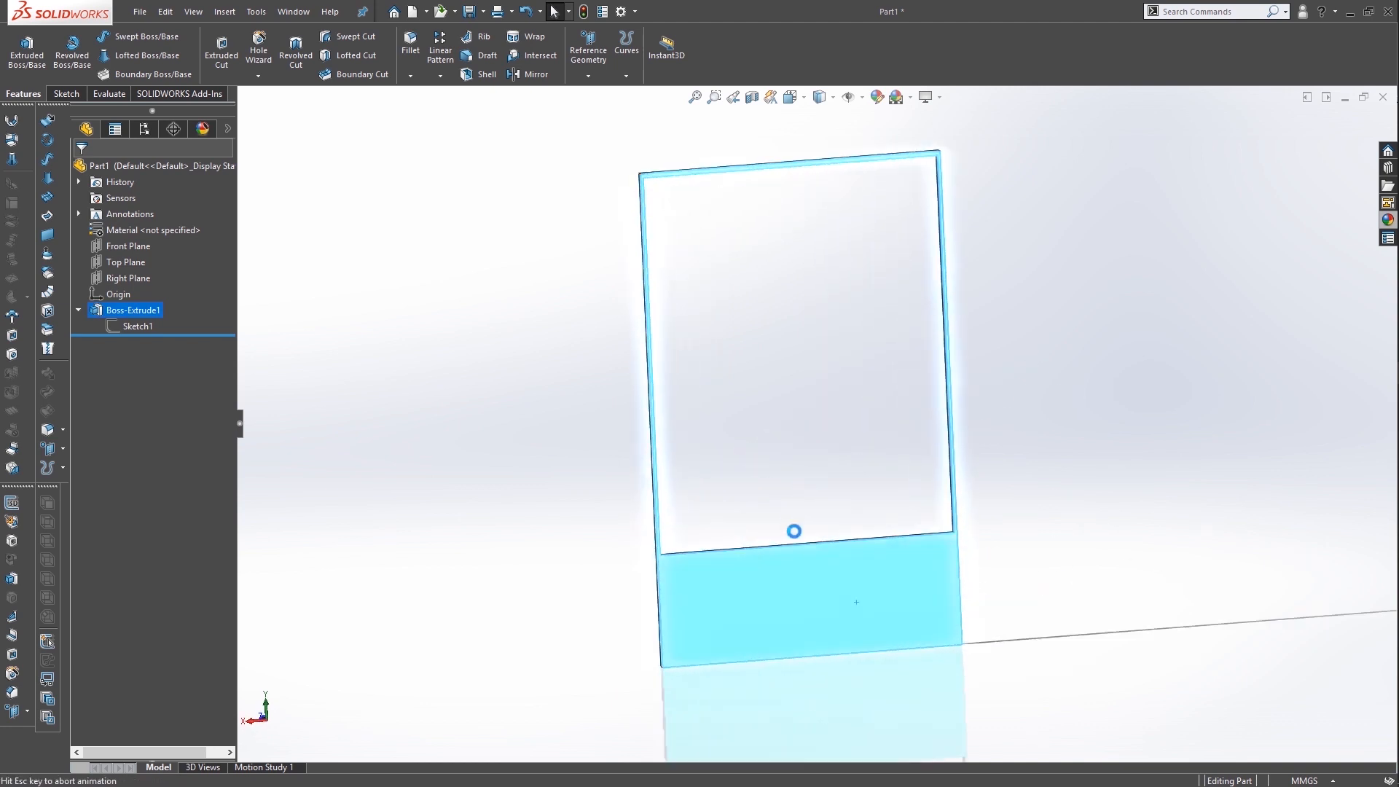
Convert the four inner edges of the frame opening into sketch lines with Convert Entities
click(750, 580)
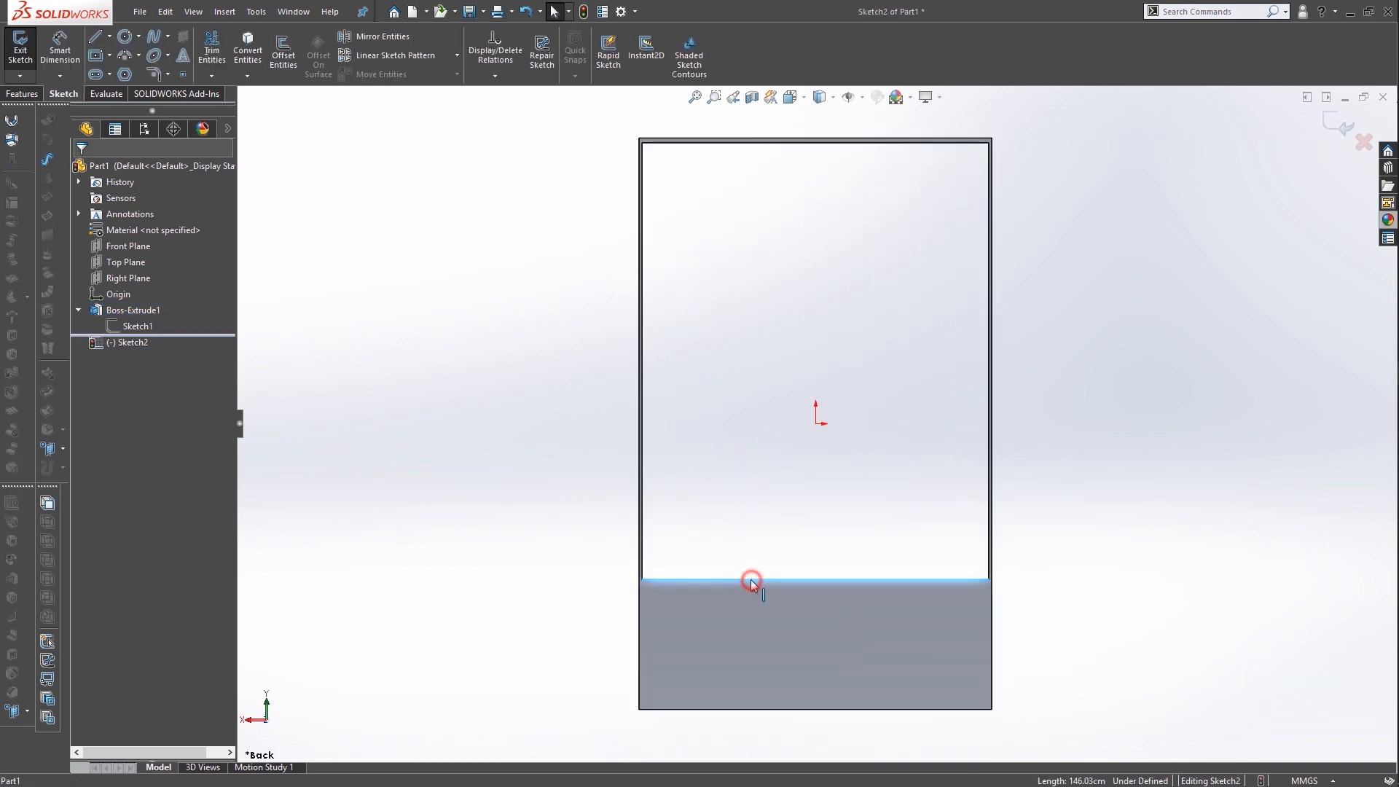
ctrl+click(641, 543)
click(726, 509)
scroll(712, 600, down, 5)
middle_drag(683, 528, 595, 486)
click(596, 485)
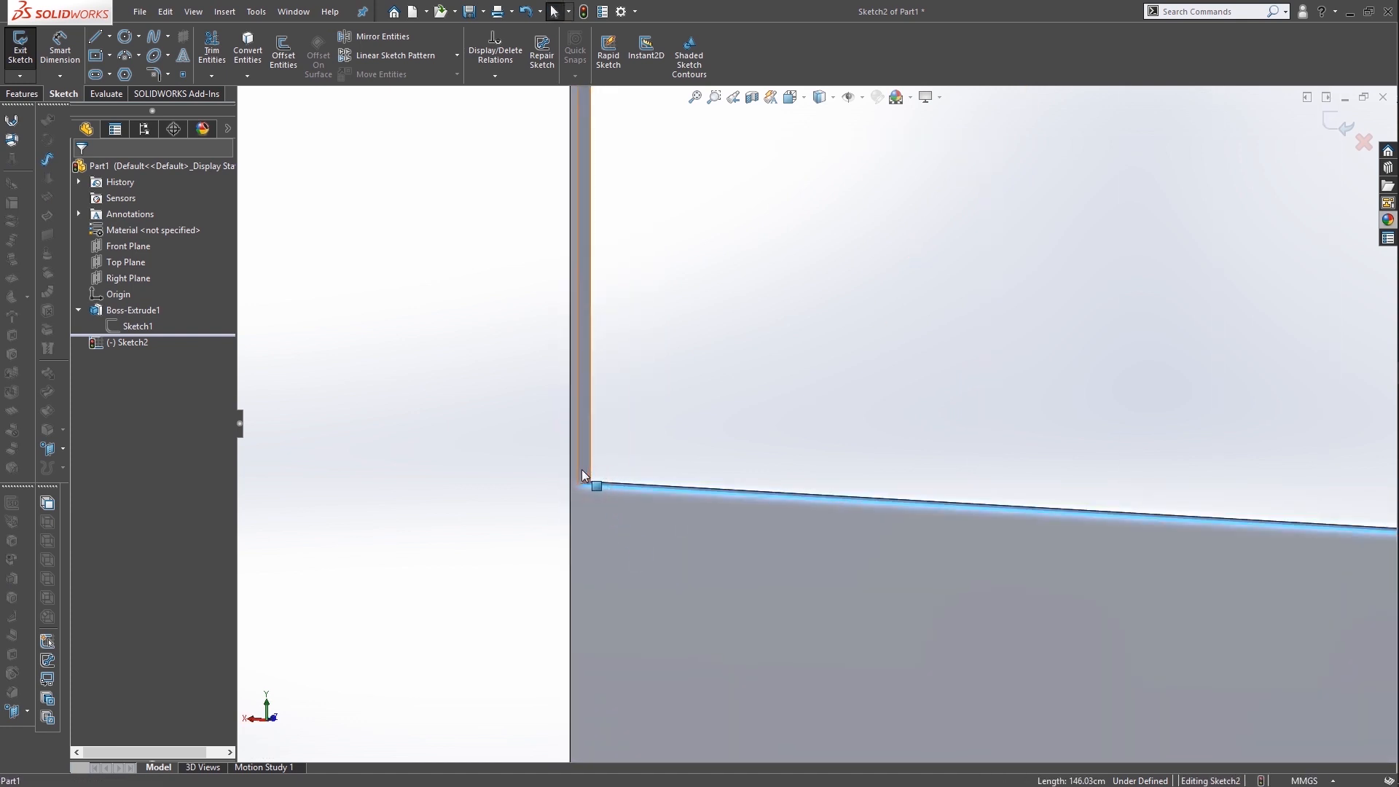
ctrl+click(580, 467)
scroll(656, 309, up, 8)
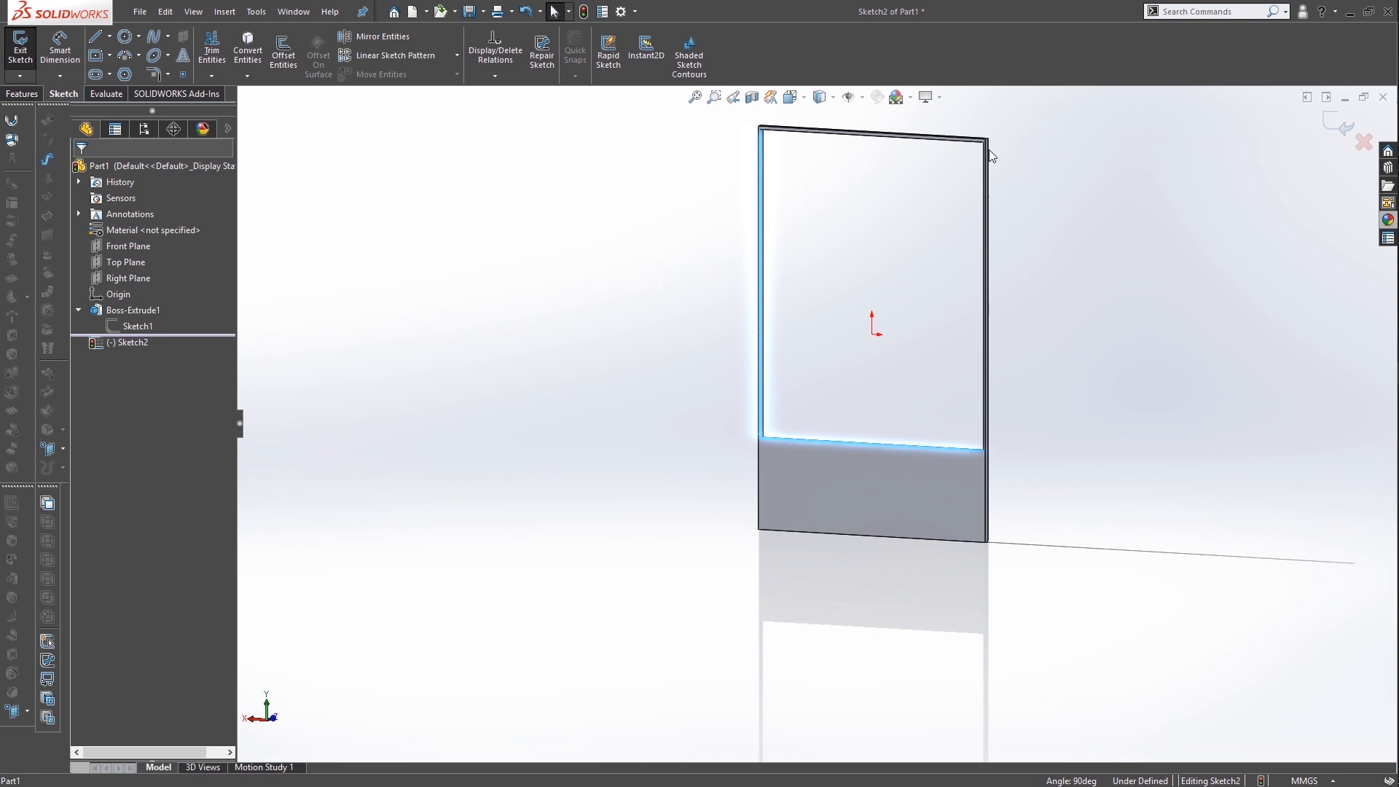
ctrl+click(881, 279)
ctrl+click(894, 292)
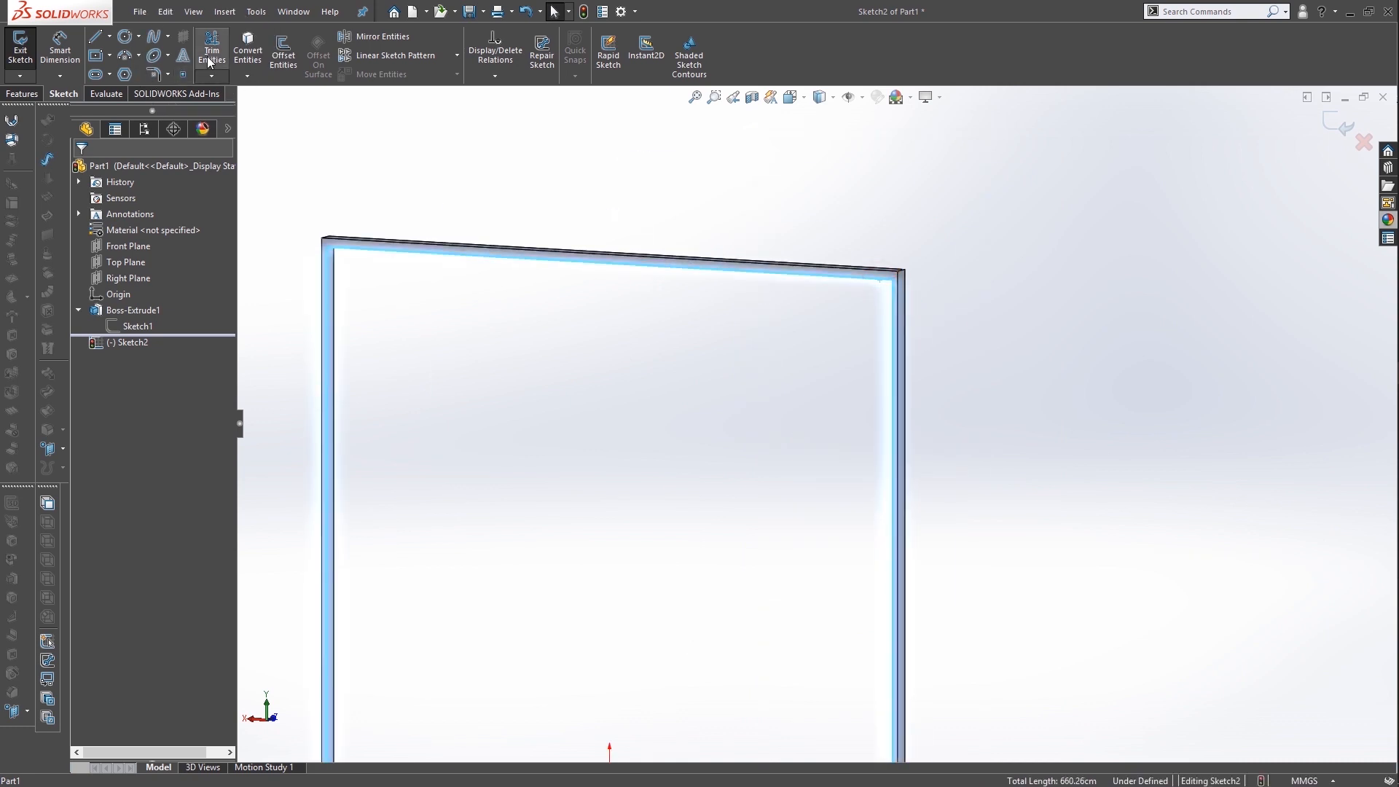
click(251, 53)
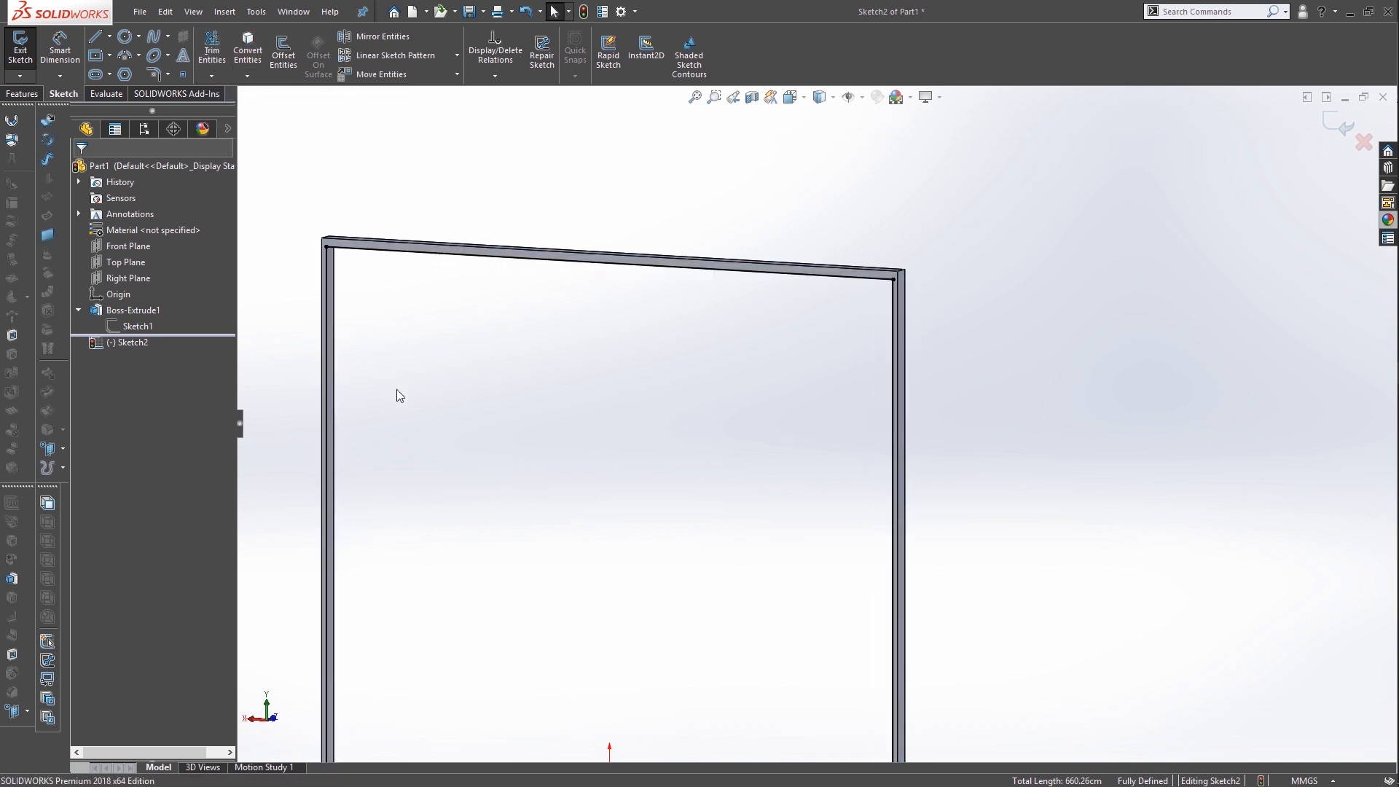
Extrude the converted opening outline to a blind depth of 2 mm as a separate body, with Merge result turned off
scroll(410, 421, up, 5)
scroll(762, 599, down, 5)
scroll(743, 450, up, 3)
middle_drag(744, 450, 827, 470)
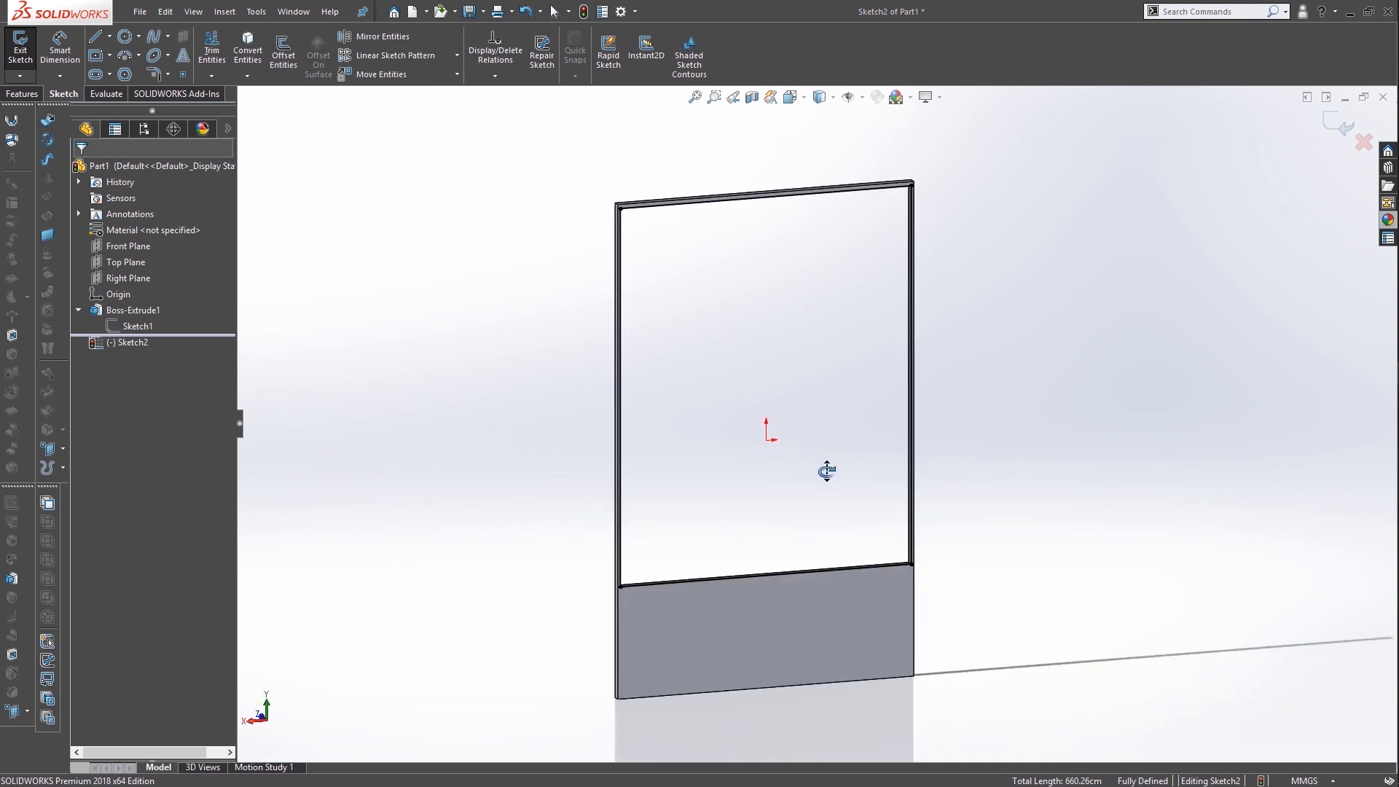
scroll(827, 471, down, 3)
click(22, 94)
click(21, 46)
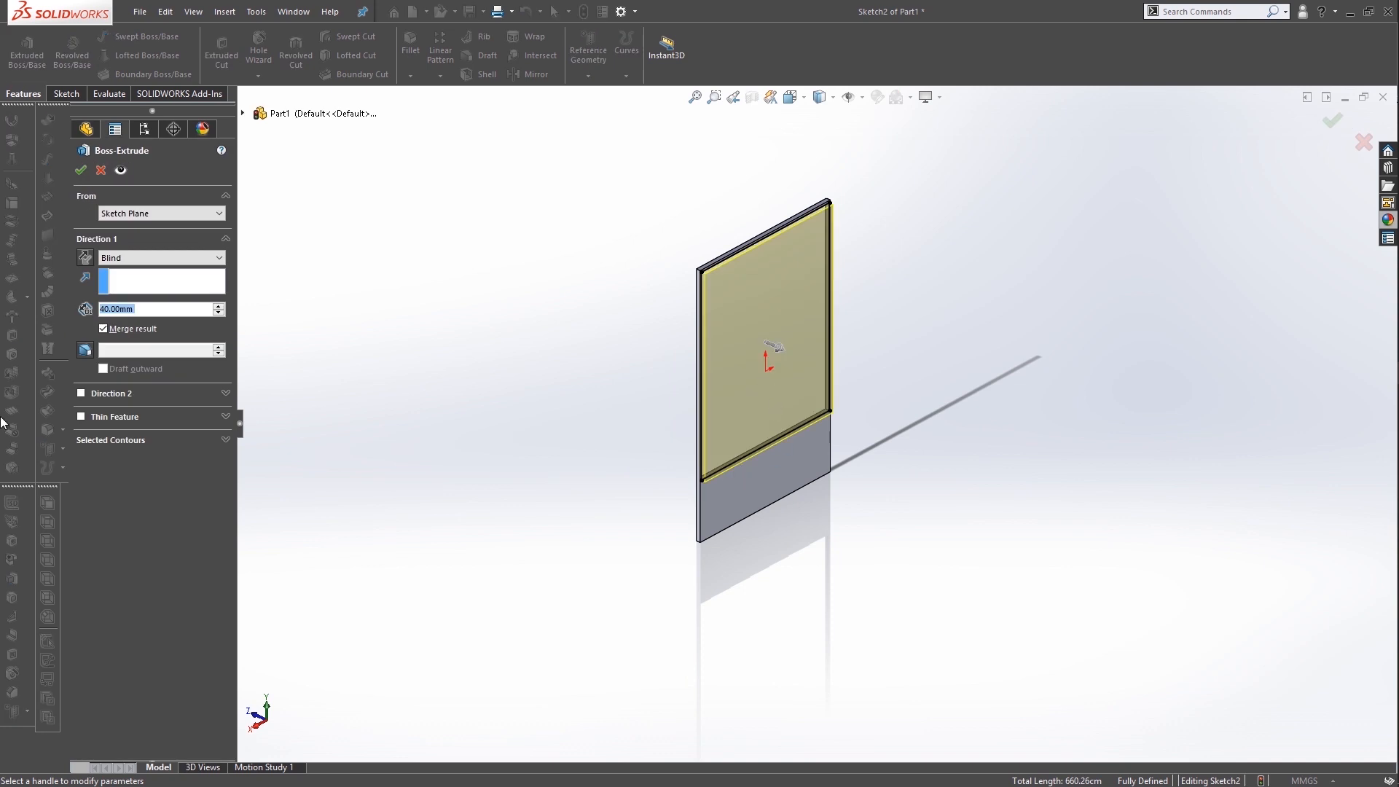
click(134, 326)
scroll(809, 452, down, 1)
click(169, 310)
text(2)
key(Return)
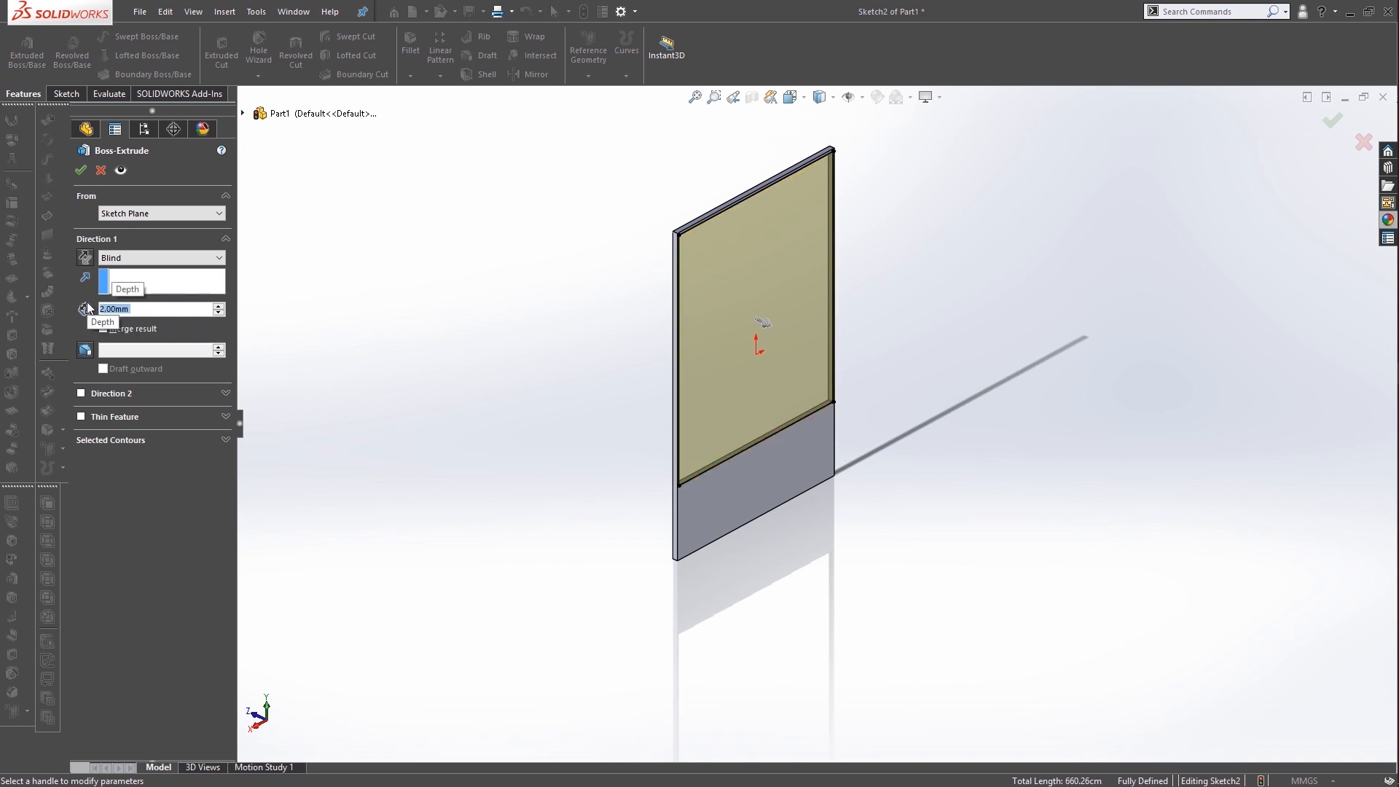
click(79, 170)
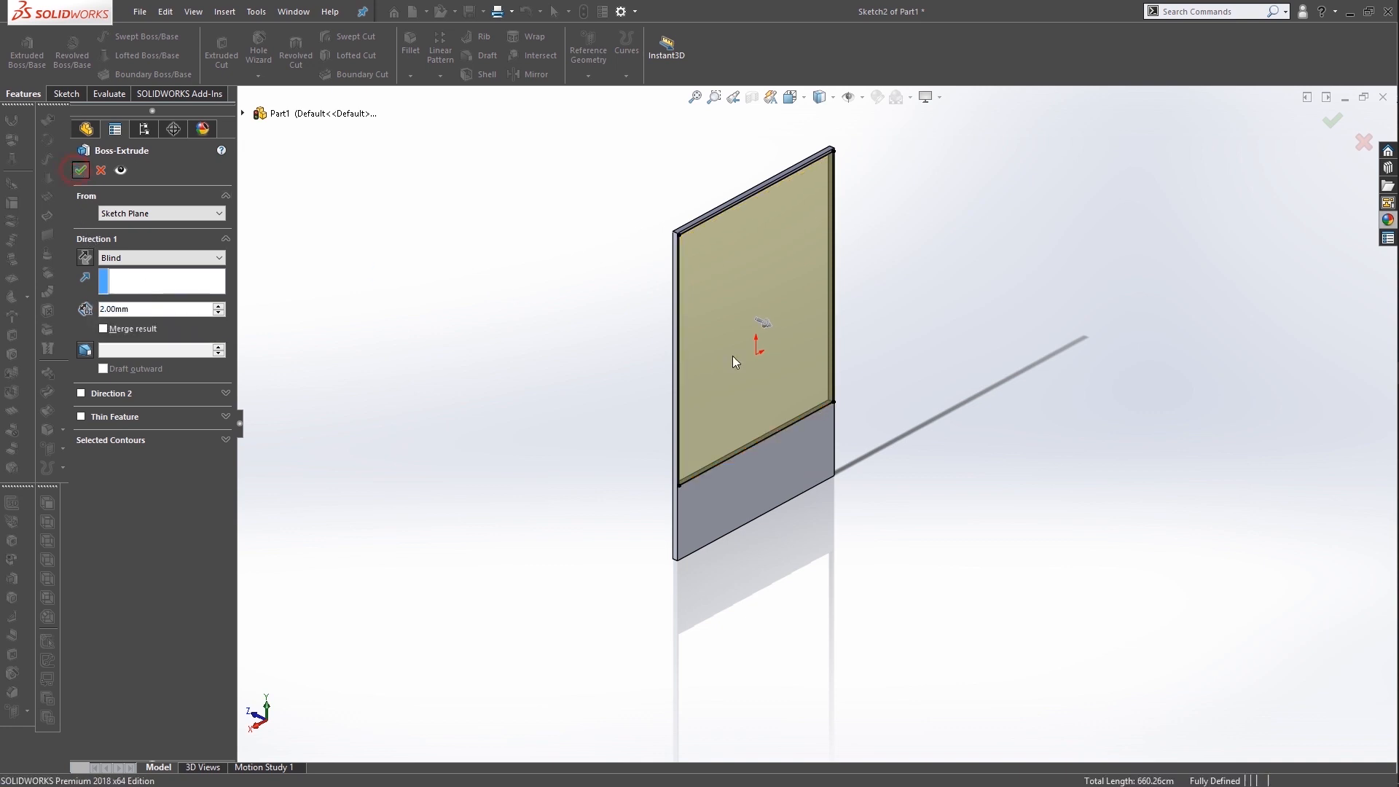
Open the thin sheet's extrusion definition to review its depth and Merge result setting, and close it without changes
scroll(671, 220, down, 3)
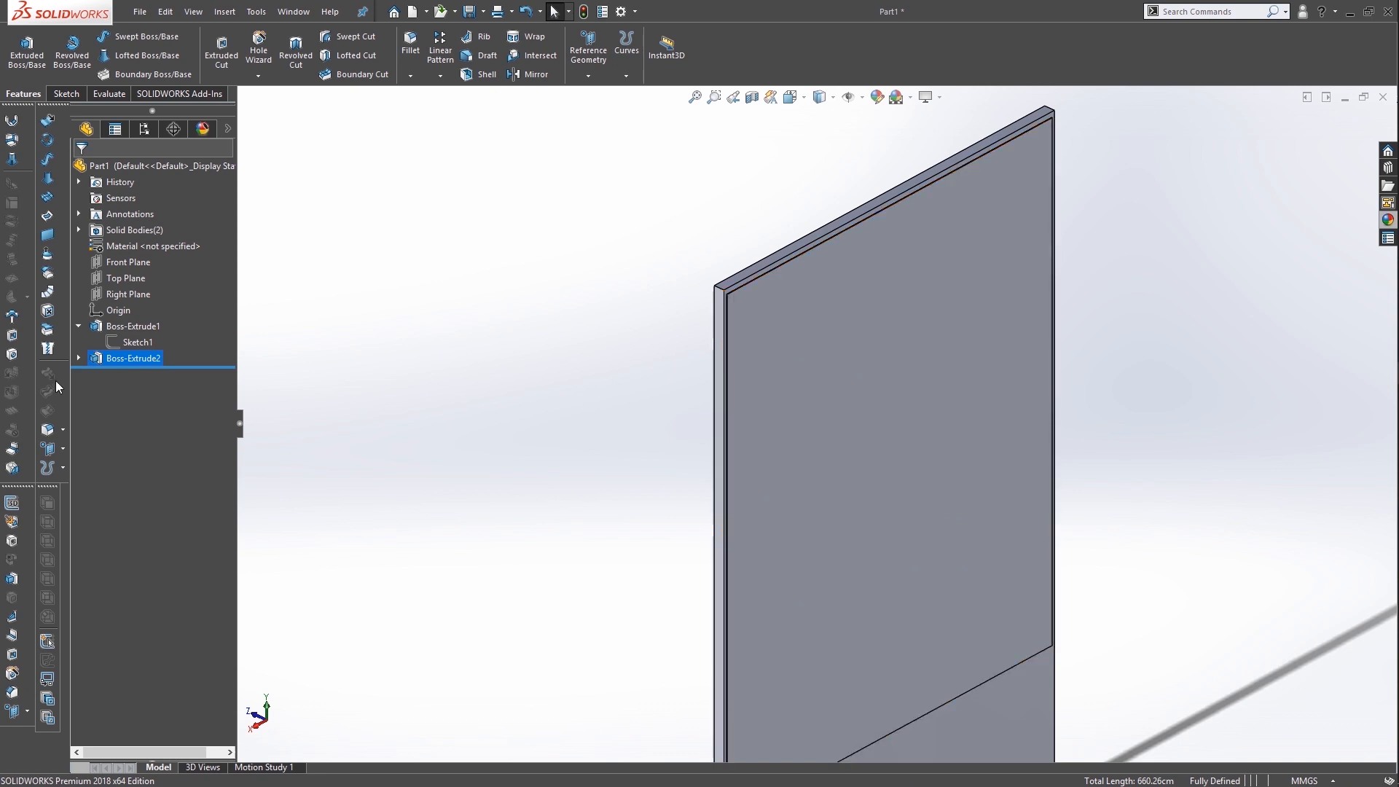
key(z)
key(z)
key(z)
key(z)
right_click(104, 360)
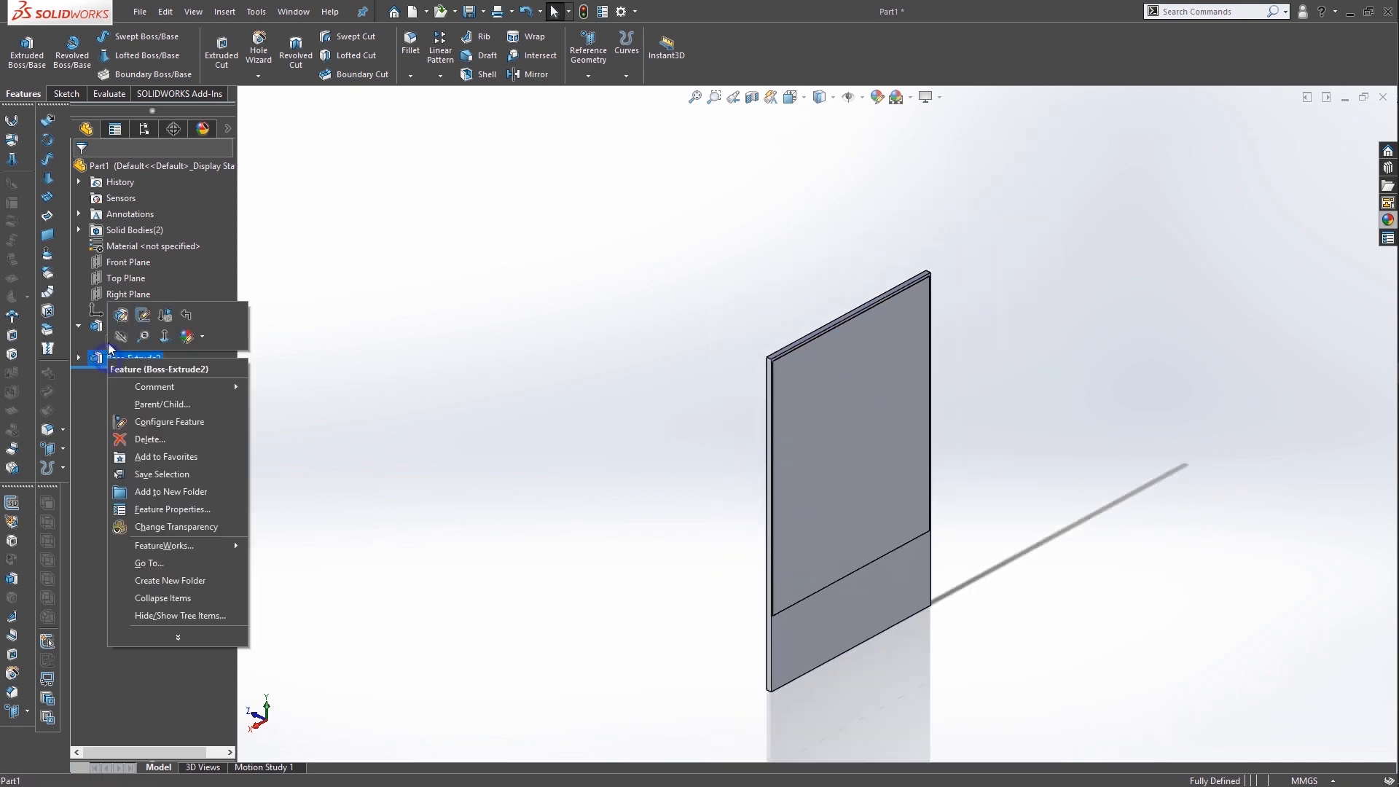
click(125, 313)
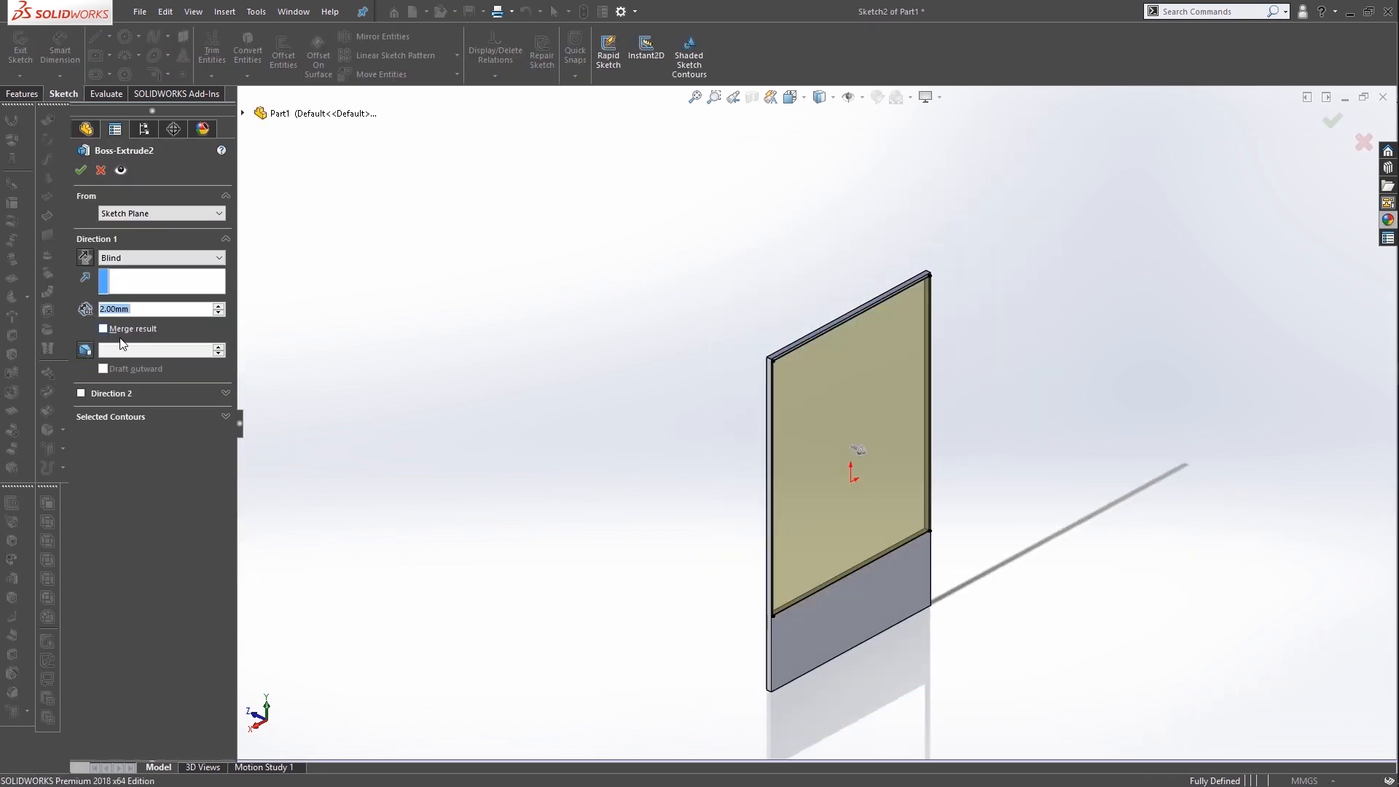
click(81, 169)
Start a new sketch on the frame's back face and convert the frame's outer outline into sketch lines
click(1001, 414)
middle_drag(868, 576, 789, 517)
right_click(797, 552)
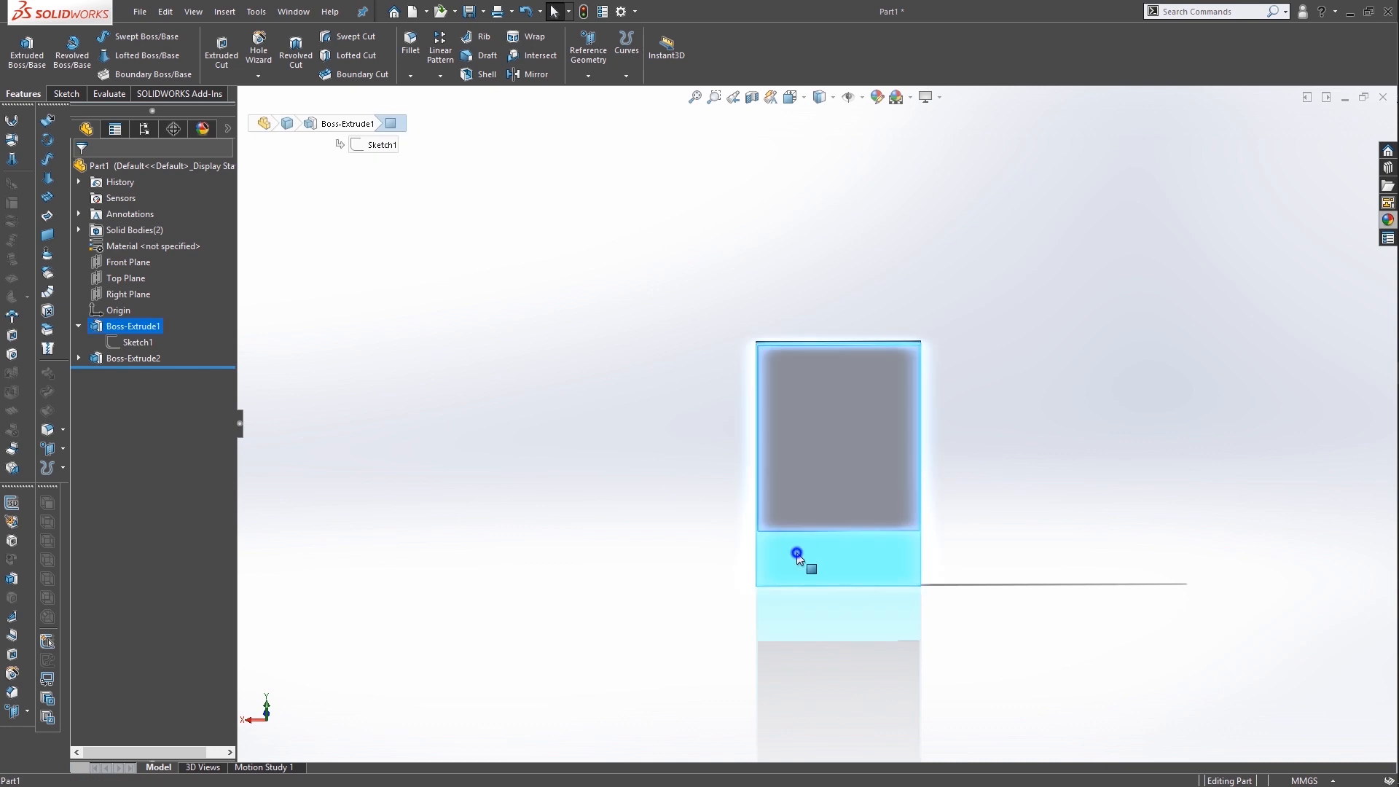
click(833, 437)
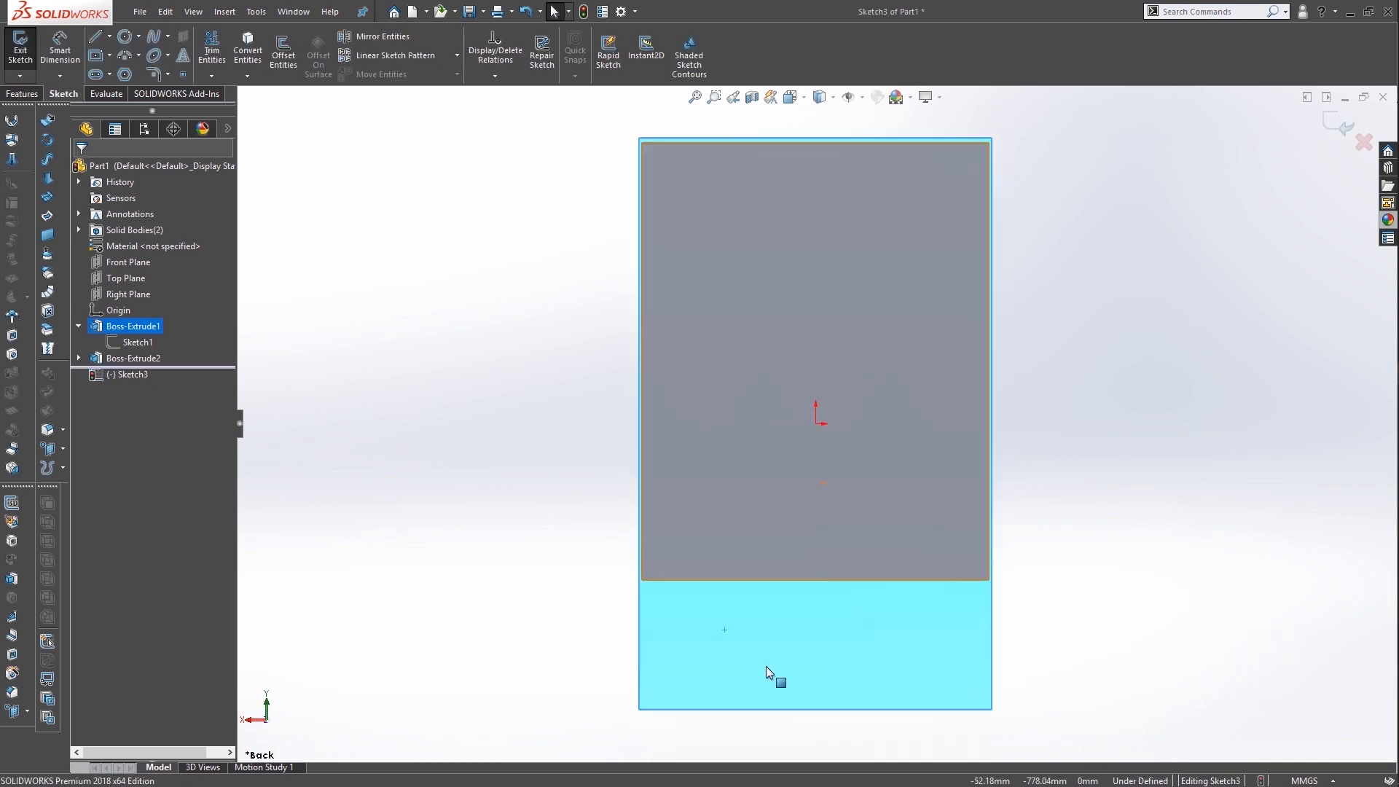
click(243, 51)
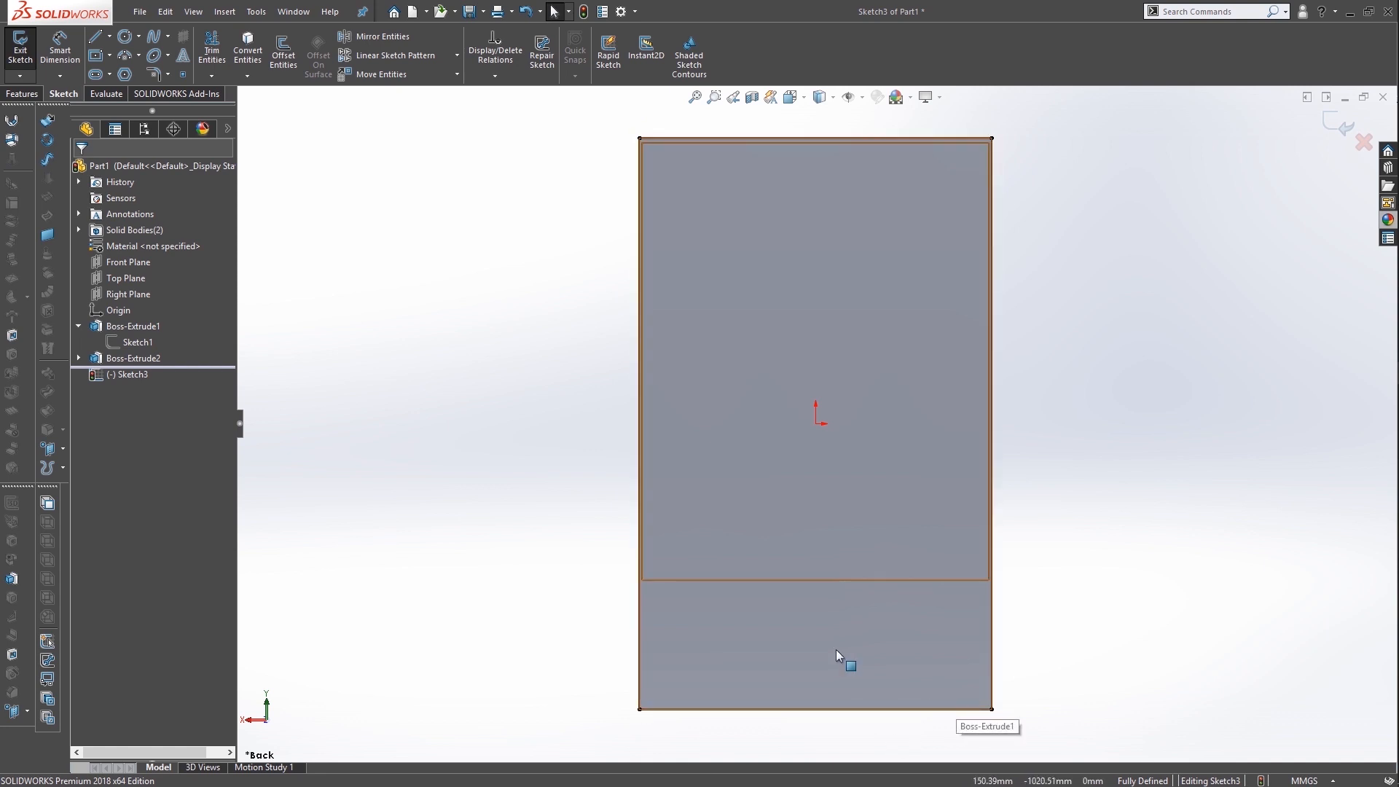
Offset the converted outer outline outward by 20 mm as a full chain, with dimensions added
click(281, 58)
click(638, 654)
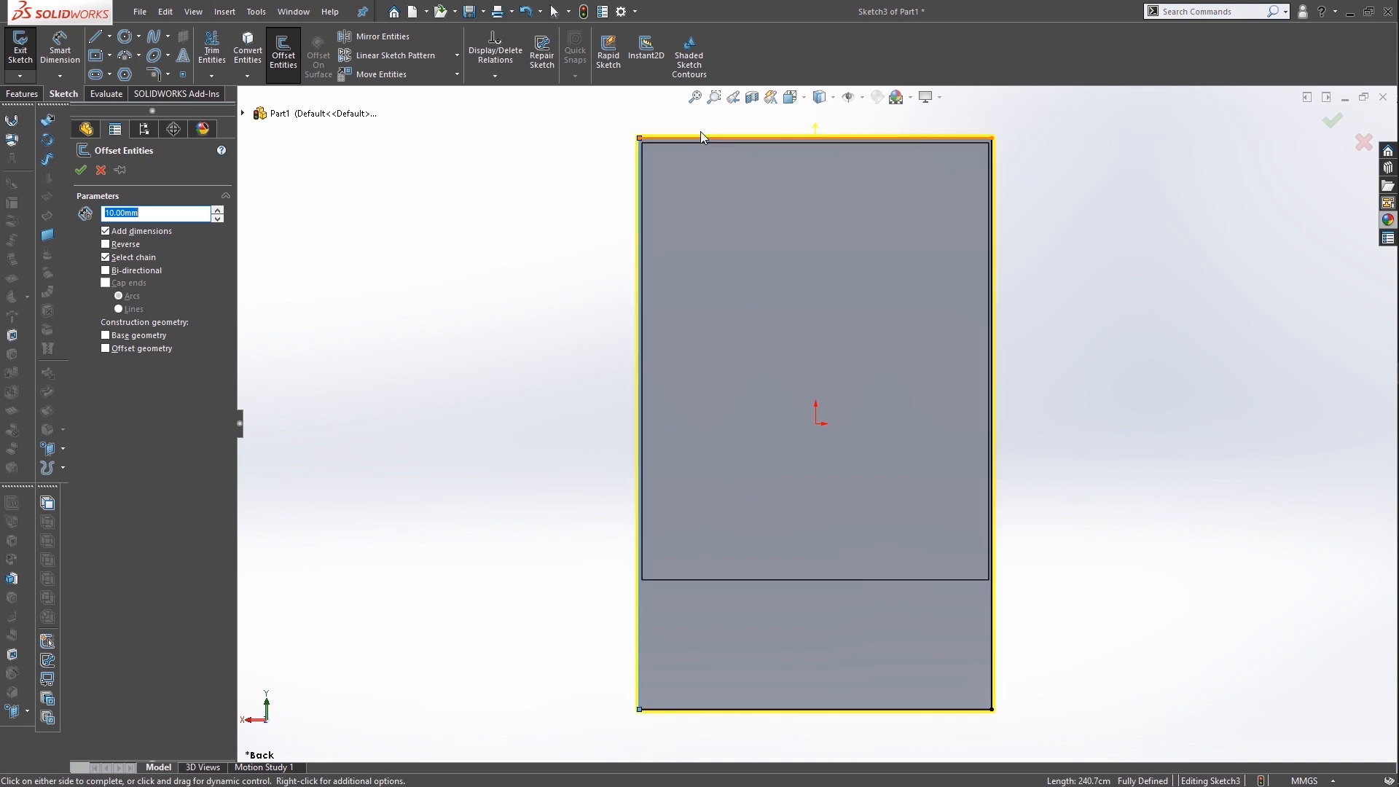
scroll(701, 133, down, 5)
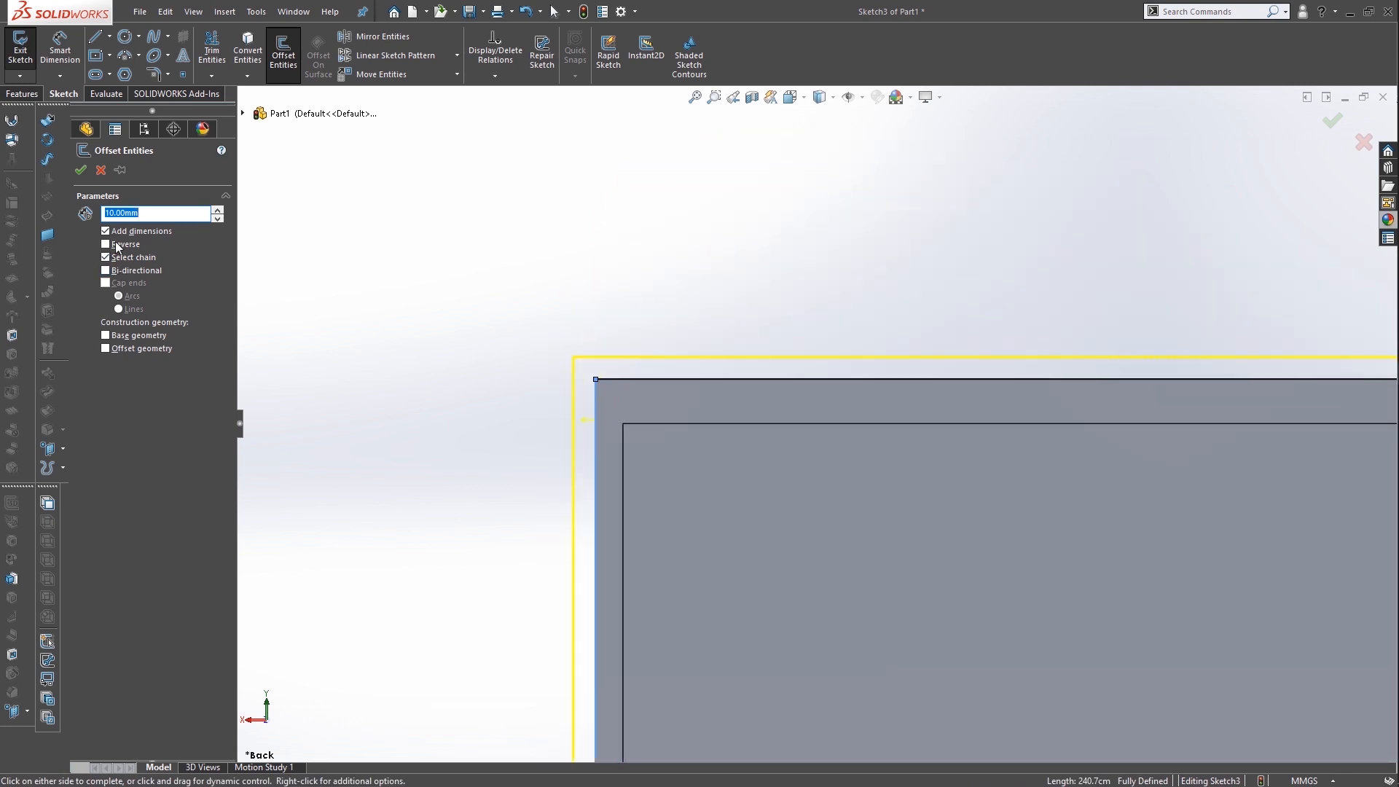
text(20)
key(Return)
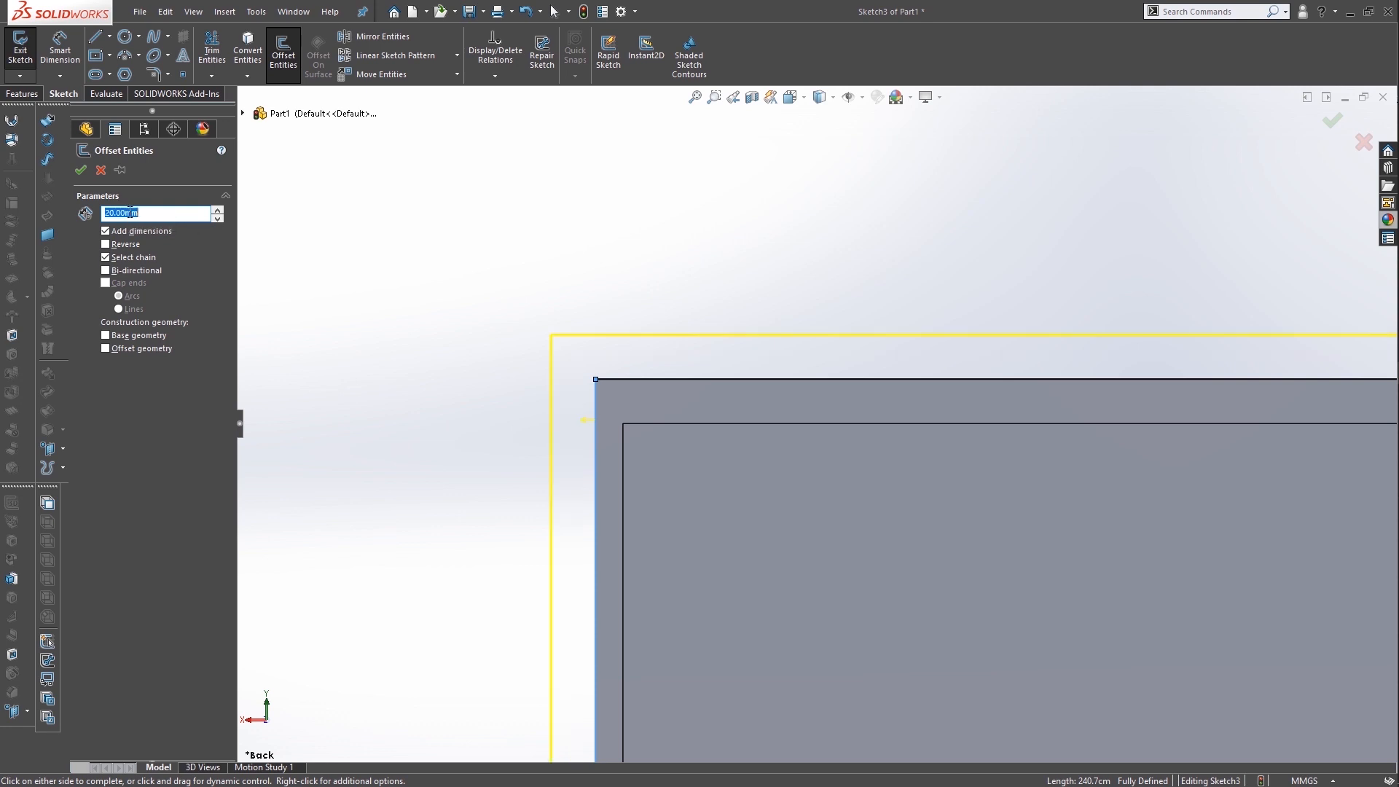
click(80, 170)
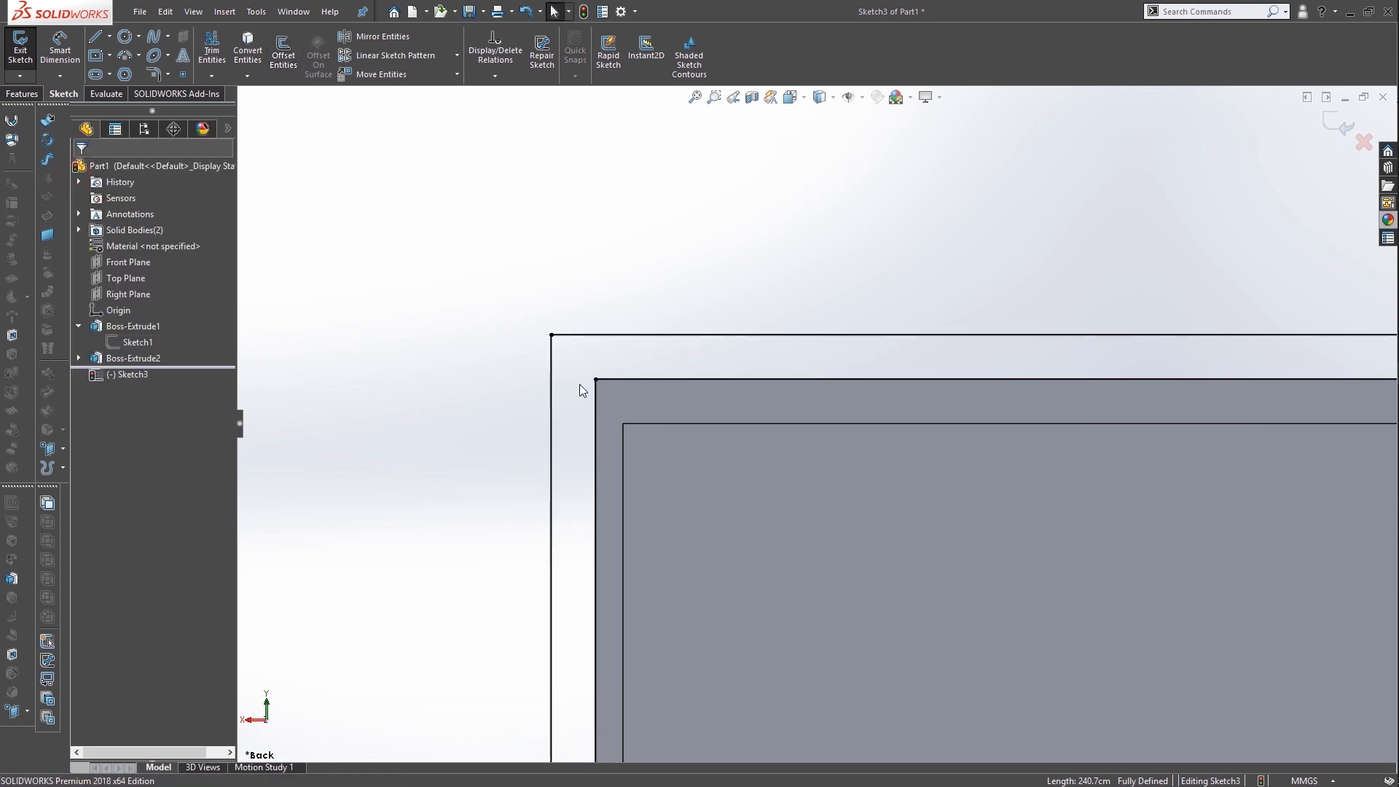
Draw a diagonal line joining the original and offset outlines at the upper-right corner, as seen from the front
scroll(780, 423, up, 5)
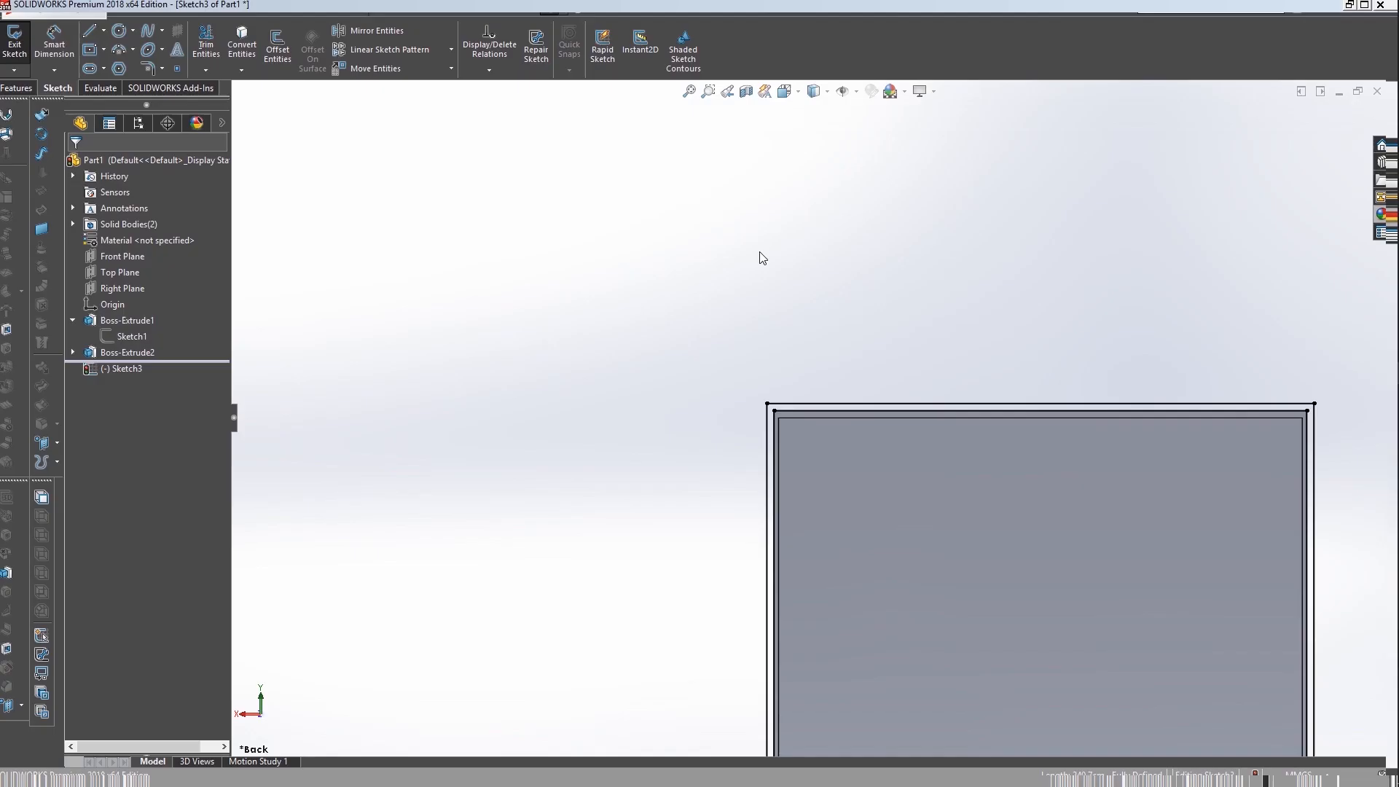
scroll(976, 568, up, 4)
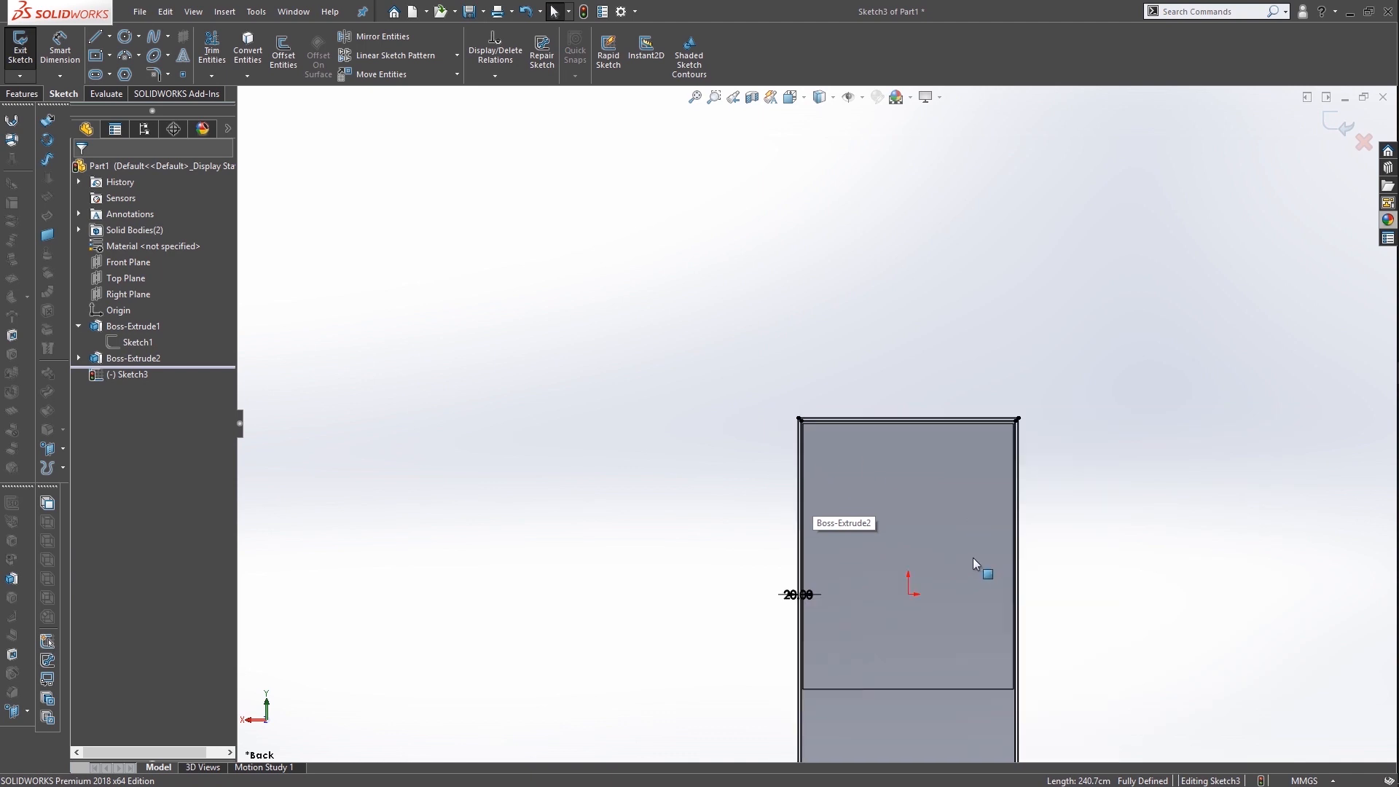
middle_drag(984, 565, 932, 456)
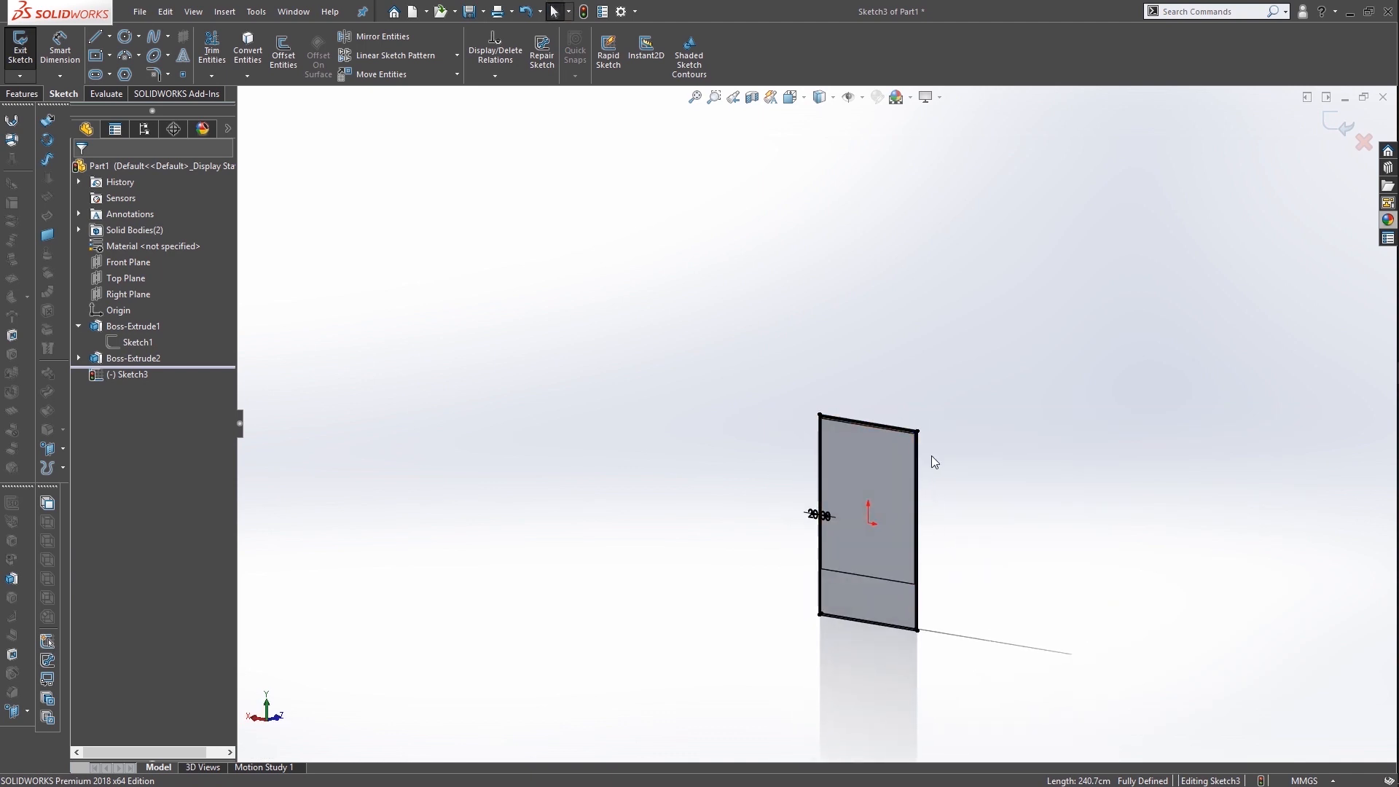
scroll(931, 456, down, 2)
scroll(828, 375, down, 2)
scroll(995, 435, down, 2)
middle_drag(887, 511, 668, 521)
scroll(1116, 497, up, 6)
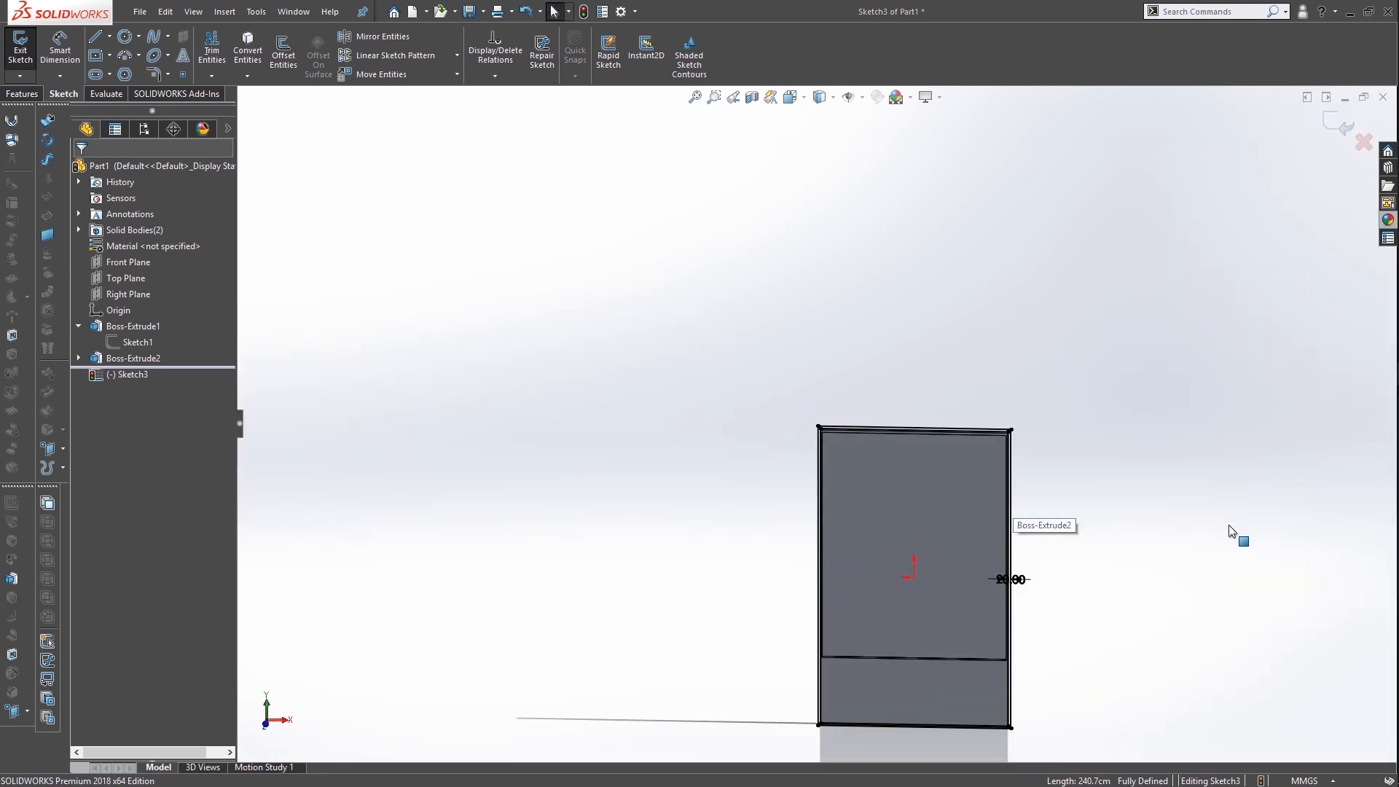
scroll(1231, 532, down, 3)
middle_drag(916, 519, 833, 399)
scroll(678, 347, down, 3)
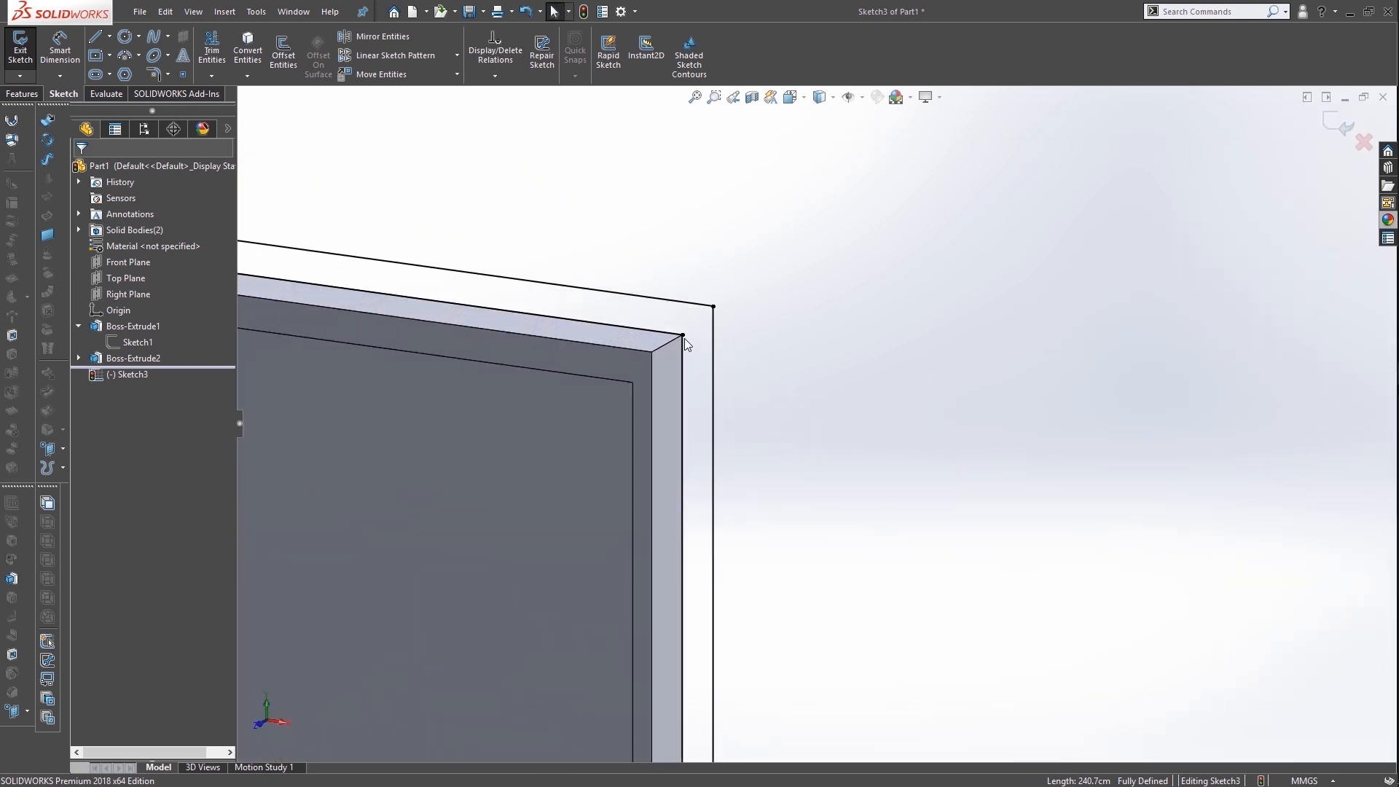
click(94, 38)
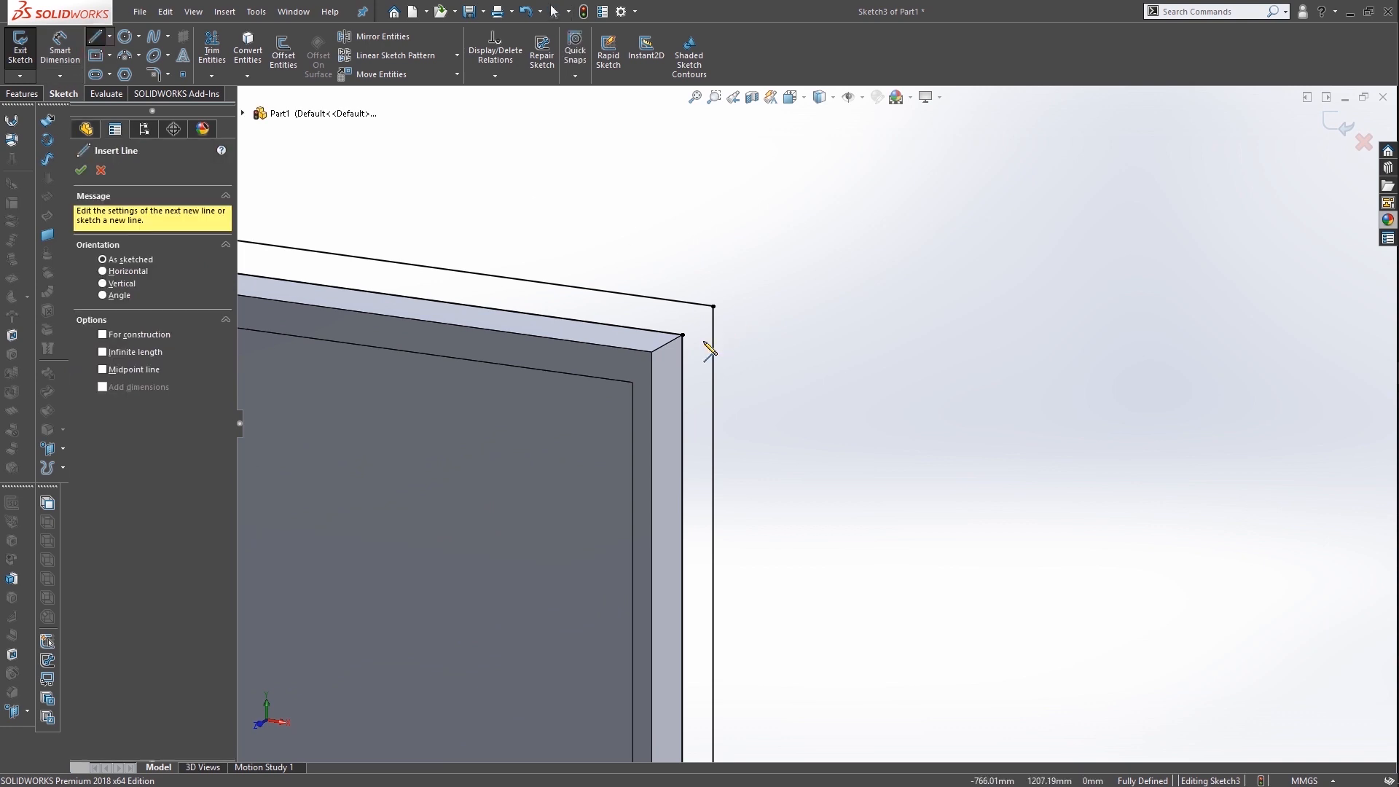
drag(683, 335, 713, 306)
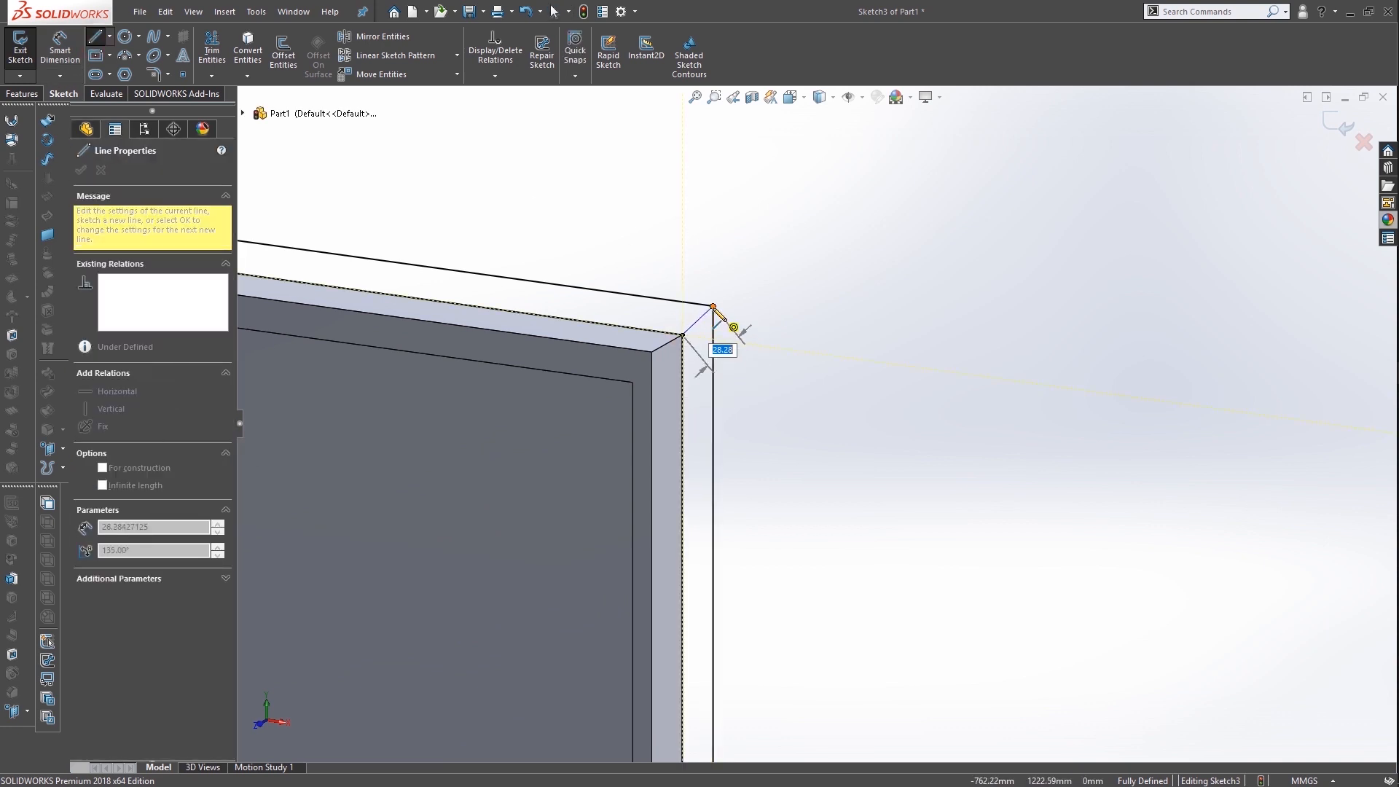
Draw a diagonal line joining the two outlines at the lower-right corner and finish the Line command
scroll(780, 577, up, 10)
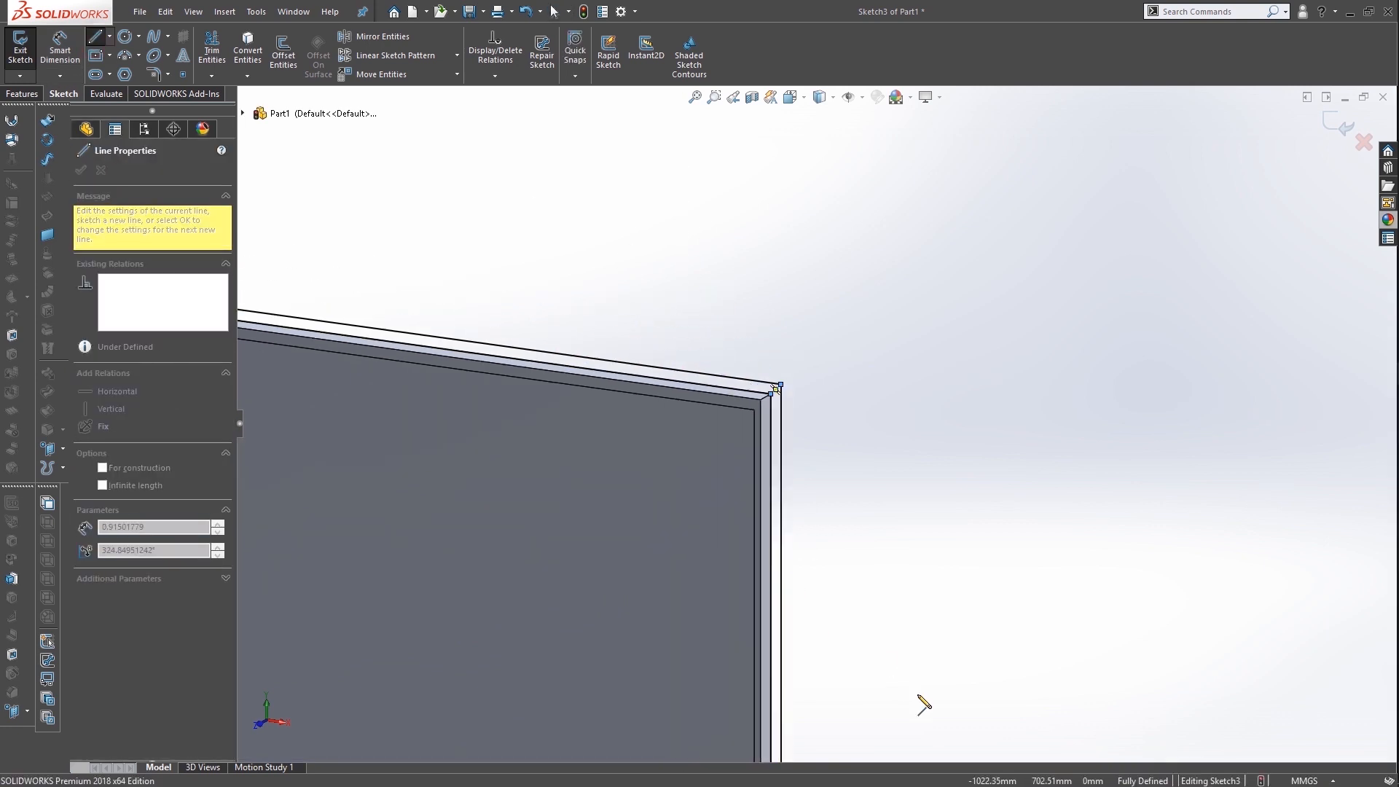
scroll(805, 542, down, 8)
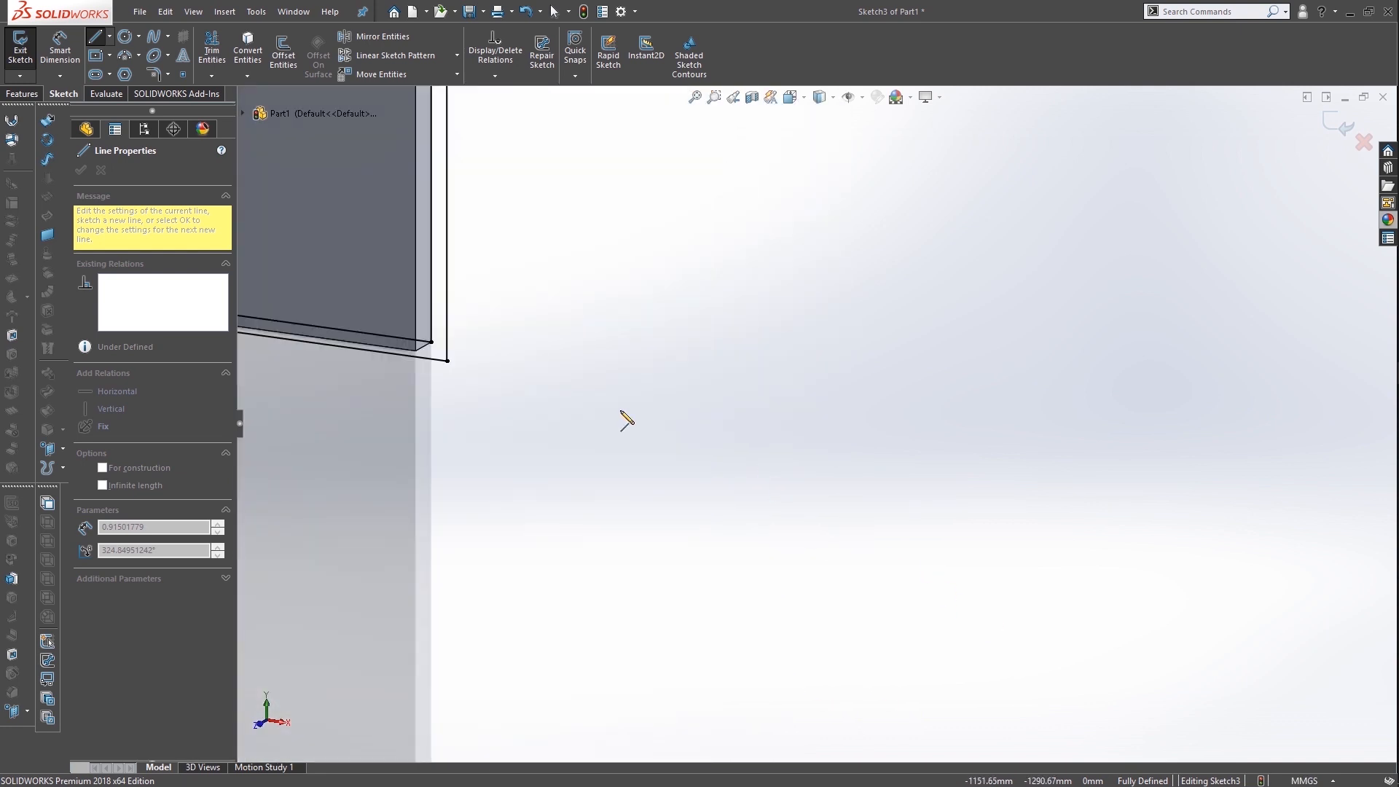
click(447, 361)
click(81, 170)
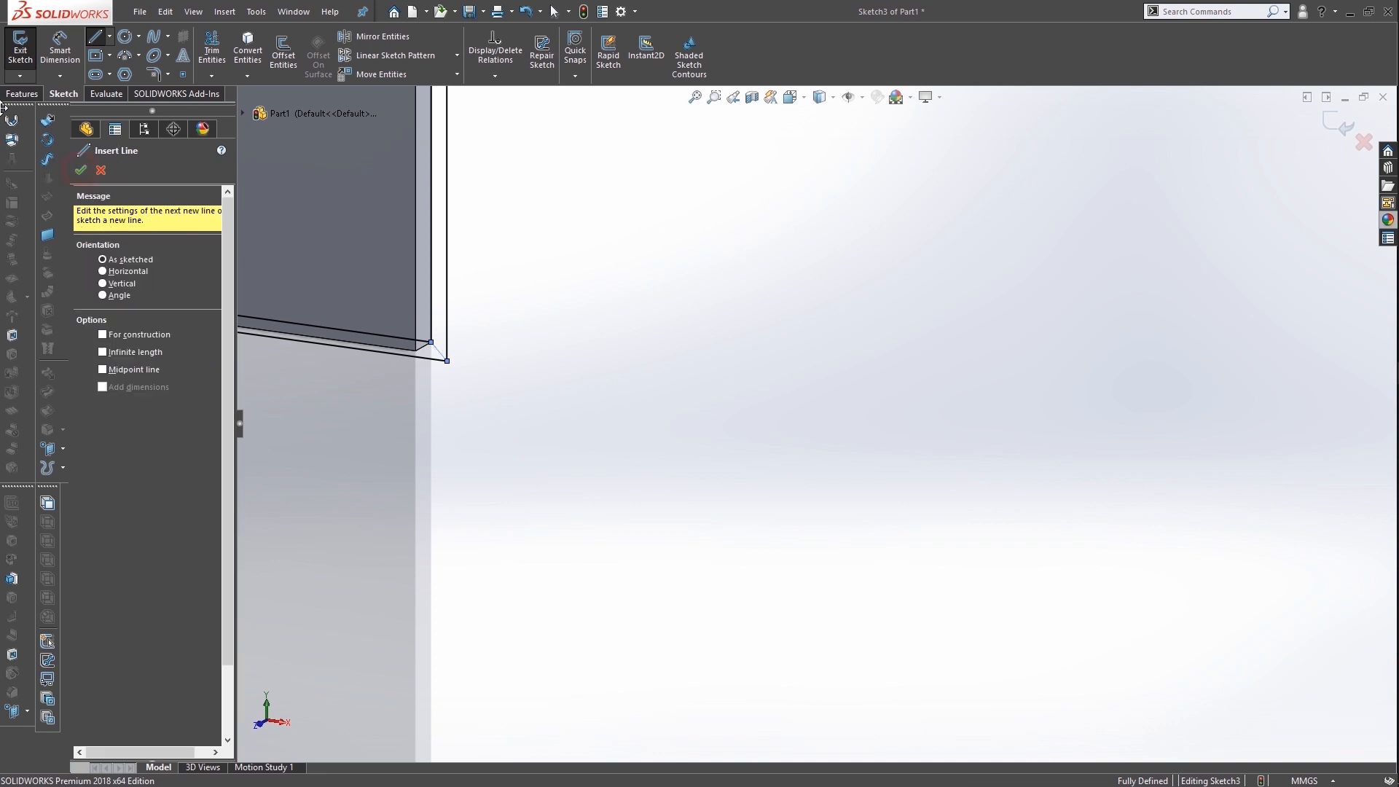
Start a boss extrusion with Merge result turned off, using the three-sided region between the outlines that excludes the right-hand strip
click(21, 93)
click(26, 55)
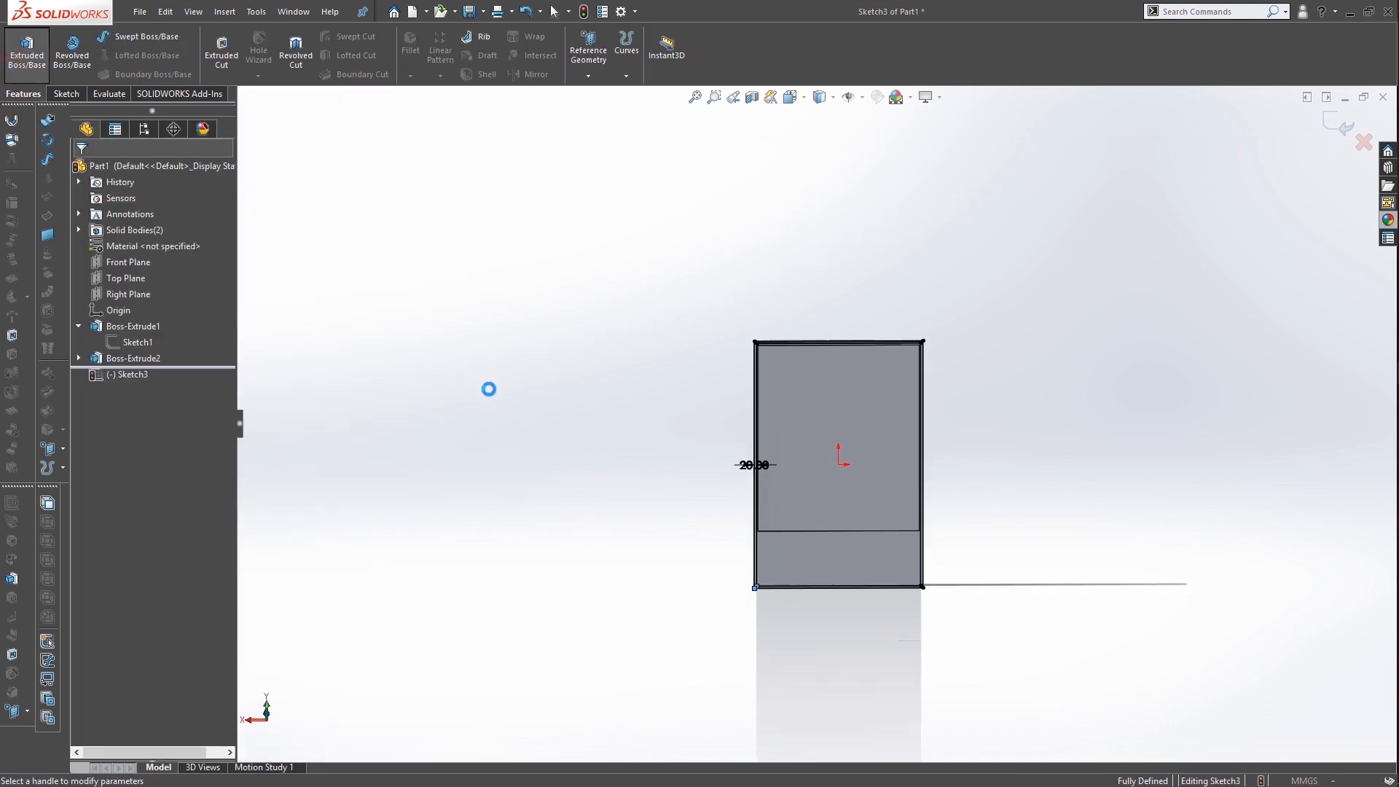
scroll(882, 605, down, 7)
mouse_move(959, 453)
middle_down()
mouse_move(915, 456)
mouse_move(1153, 440)
middle_up()
scroll(597, 621, up, 3)
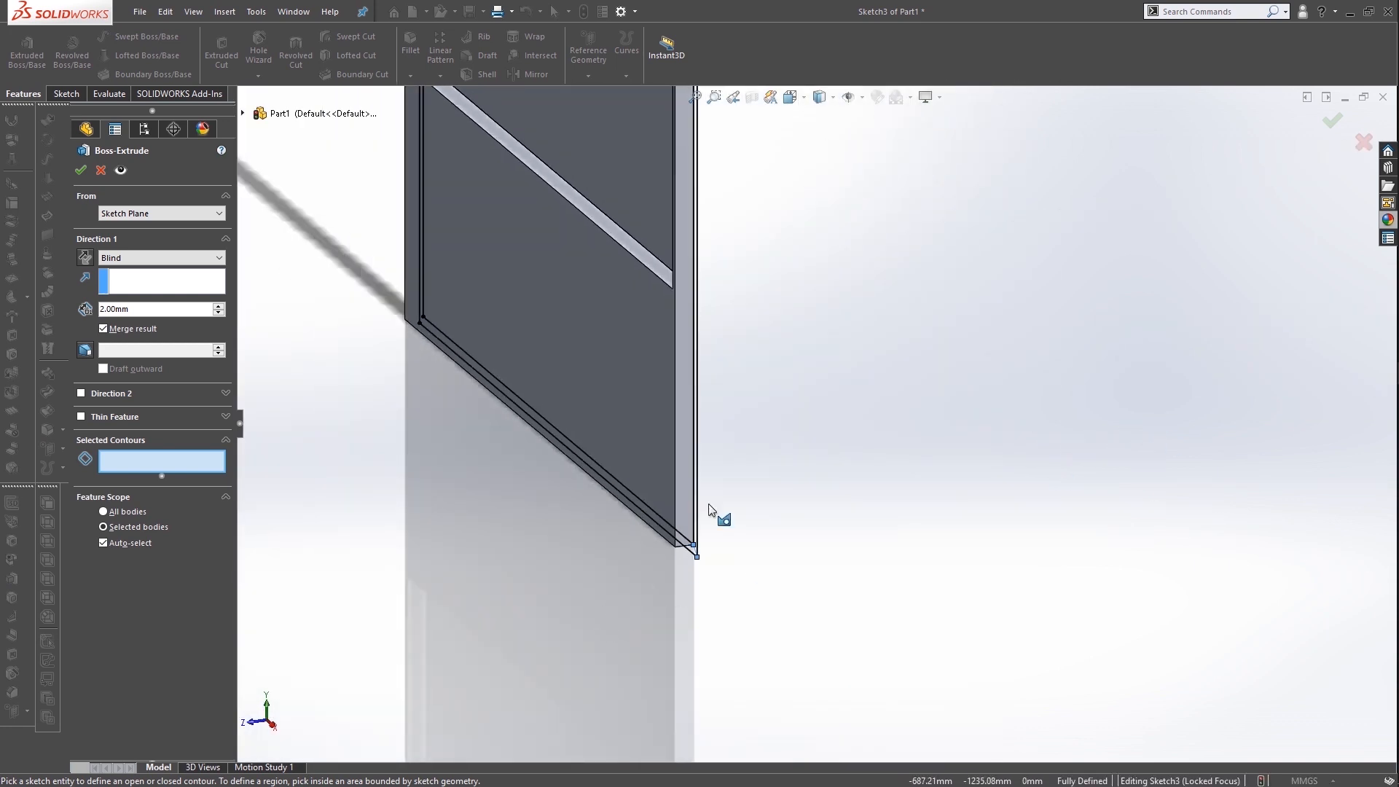
scroll(702, 516, down, 4)
click(134, 328)
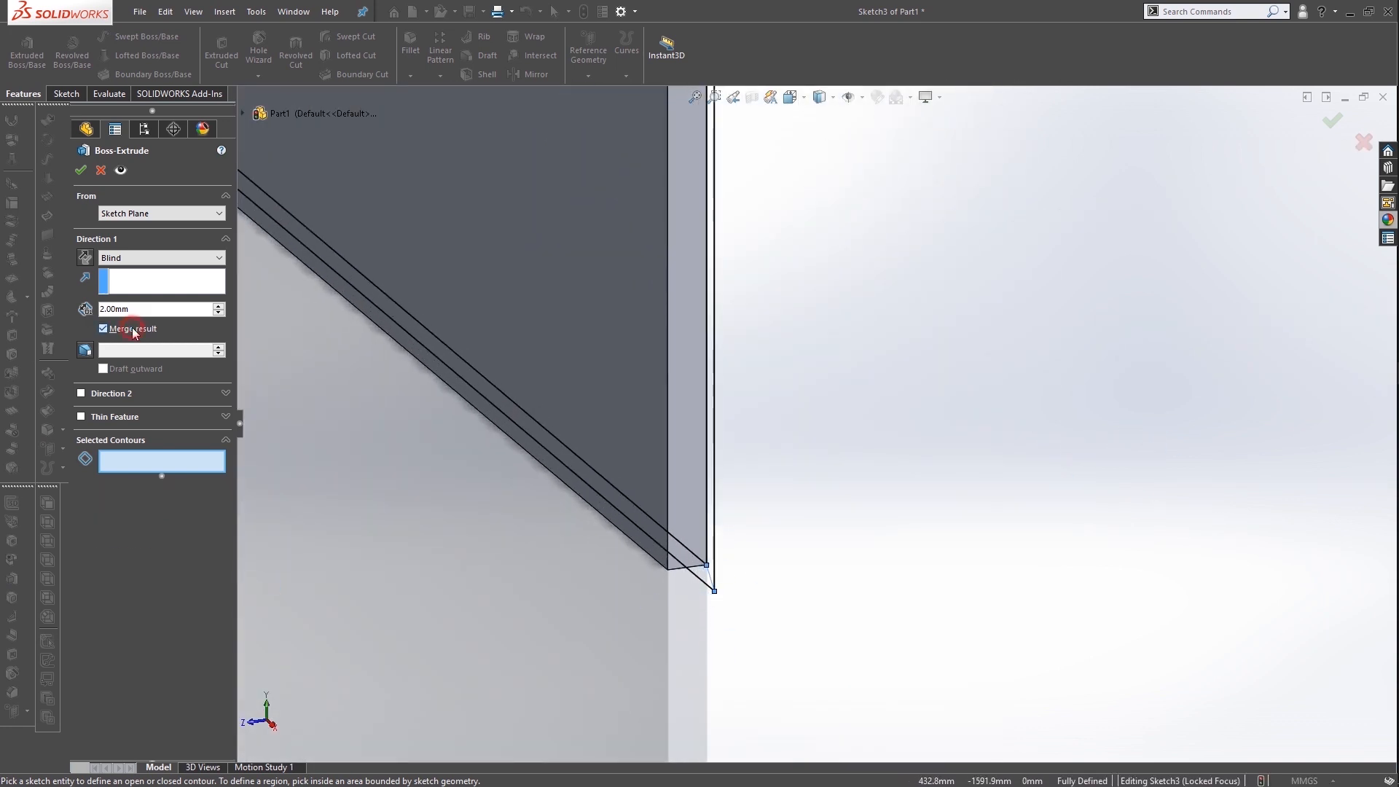
click(171, 458)
click(697, 570)
Set the blind extrusion depth to 2000 mm, reverse its direction toward the frame's front side, and create the body
scroll(524, 454, up, 4)
middle_drag(669, 336, 872, 296)
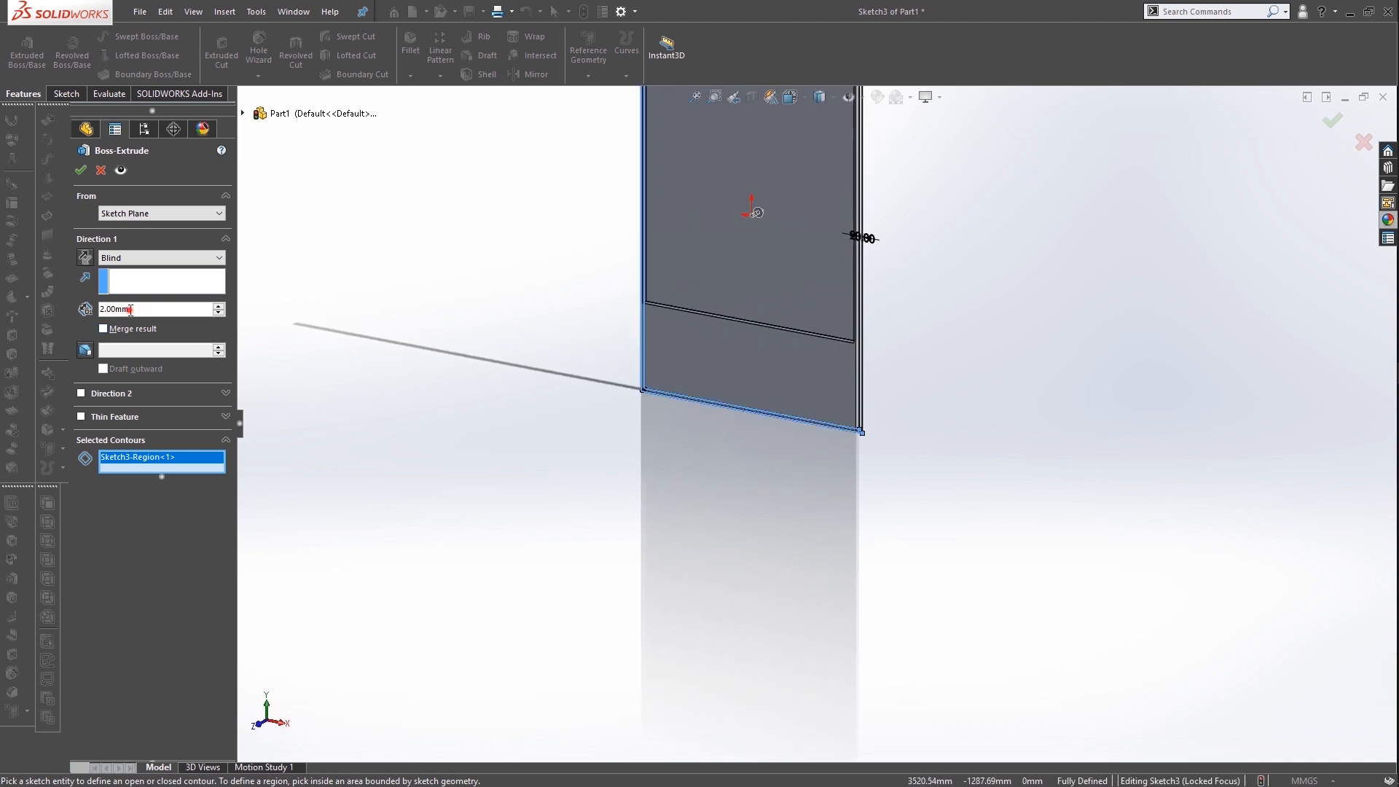
text(2000)
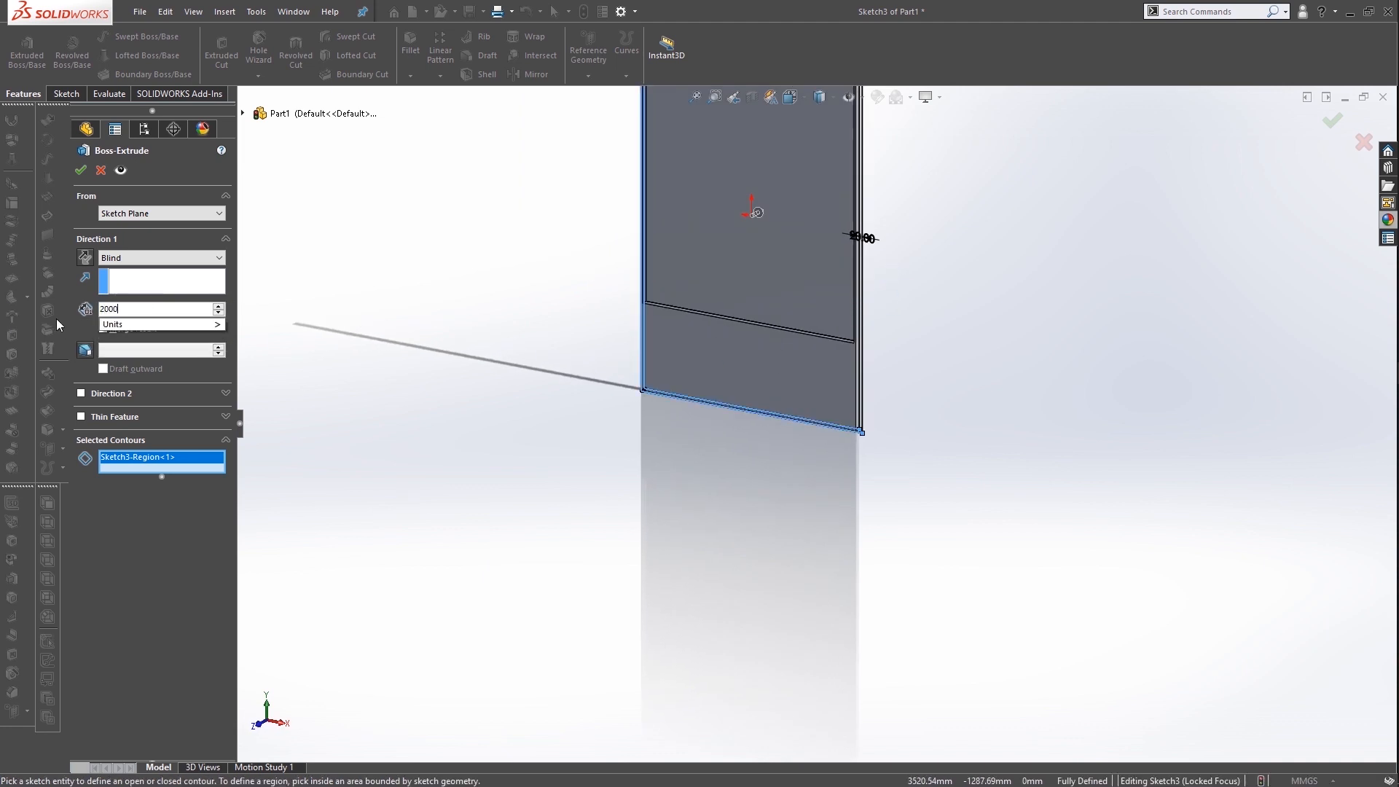
key(Return)
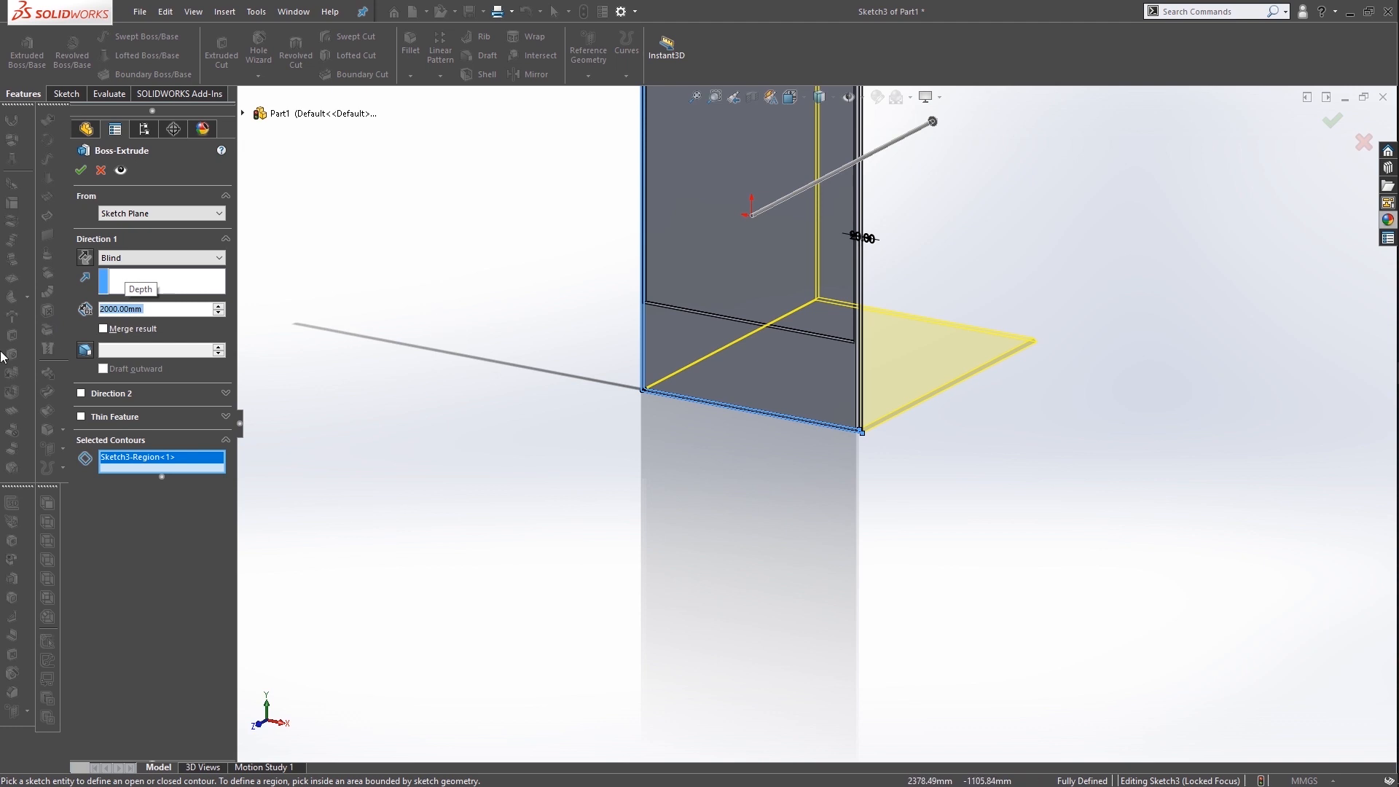
click(85, 260)
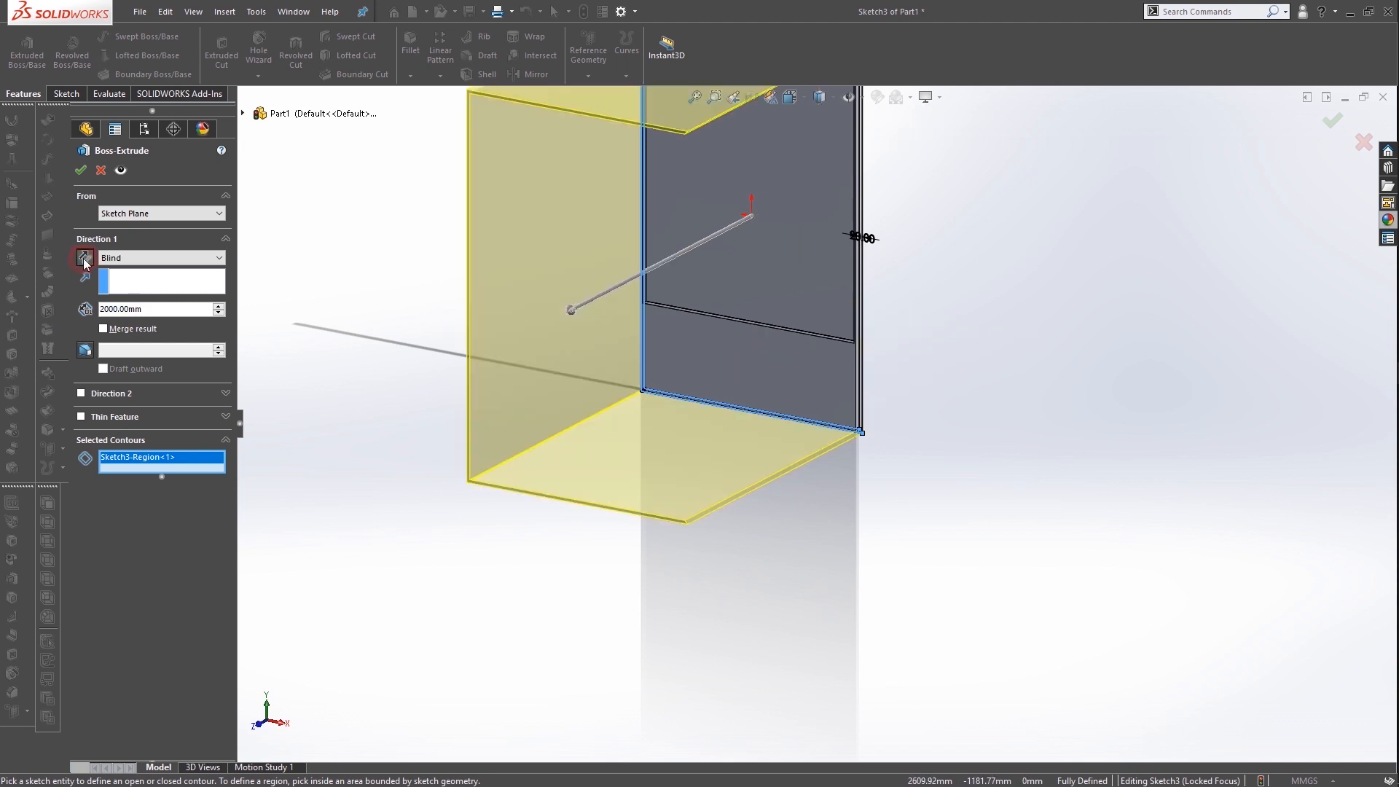
scroll(692, 392, up, 4)
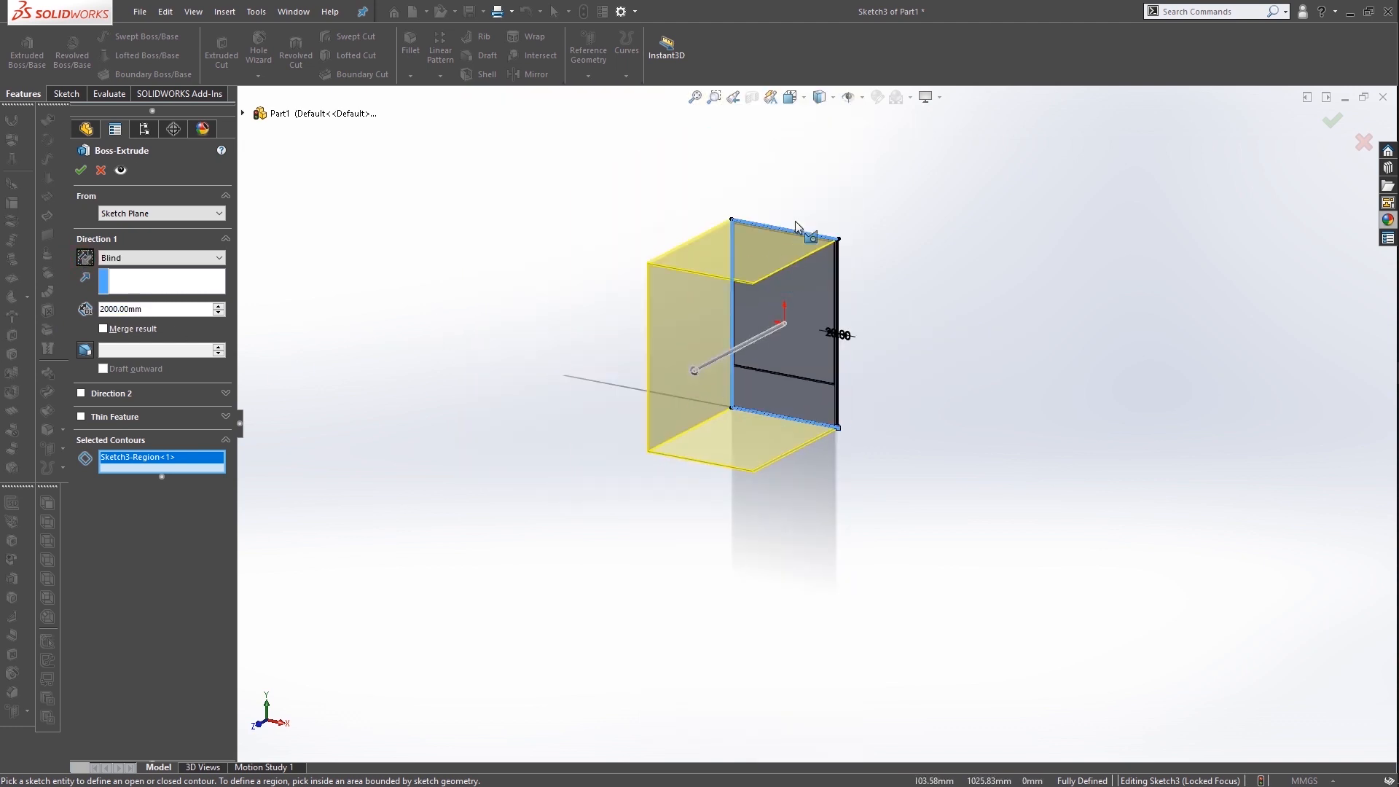
scroll(794, 221, down, 4)
scroll(683, 584, up, 1)
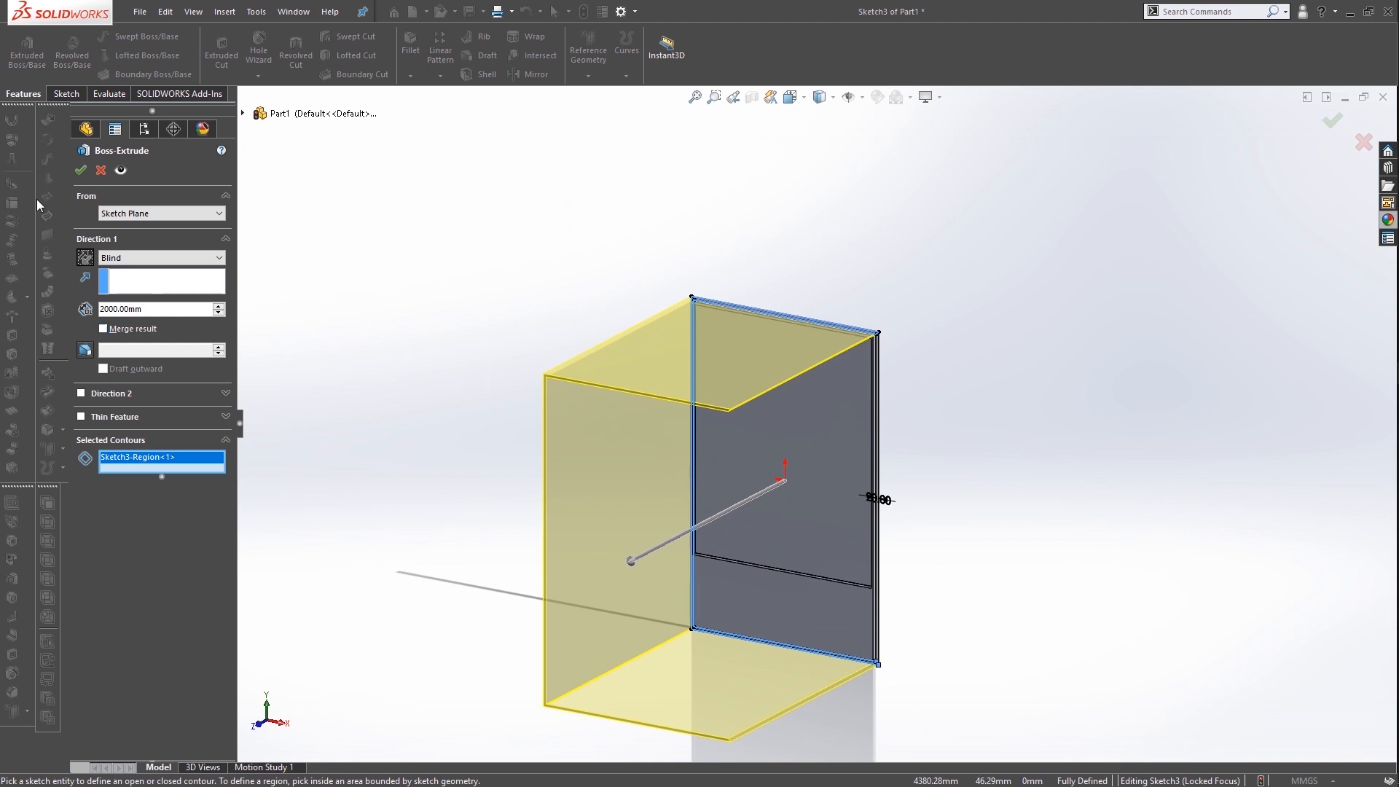
click(81, 176)
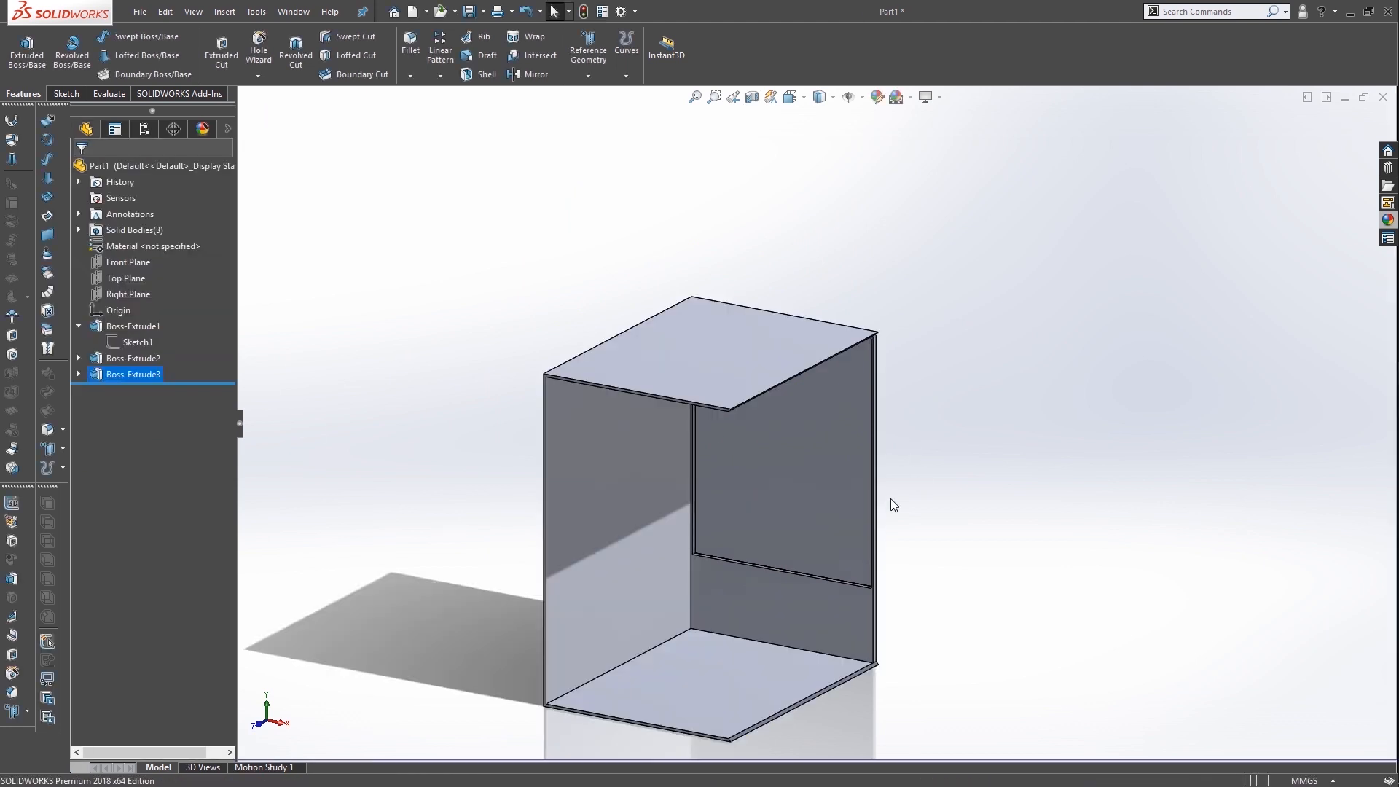
Start a new sketch on the frame's back face and convert the entities of Sketch3 into it
scroll(889, 500, down, 3)
middle_drag(883, 611, 655, 578)
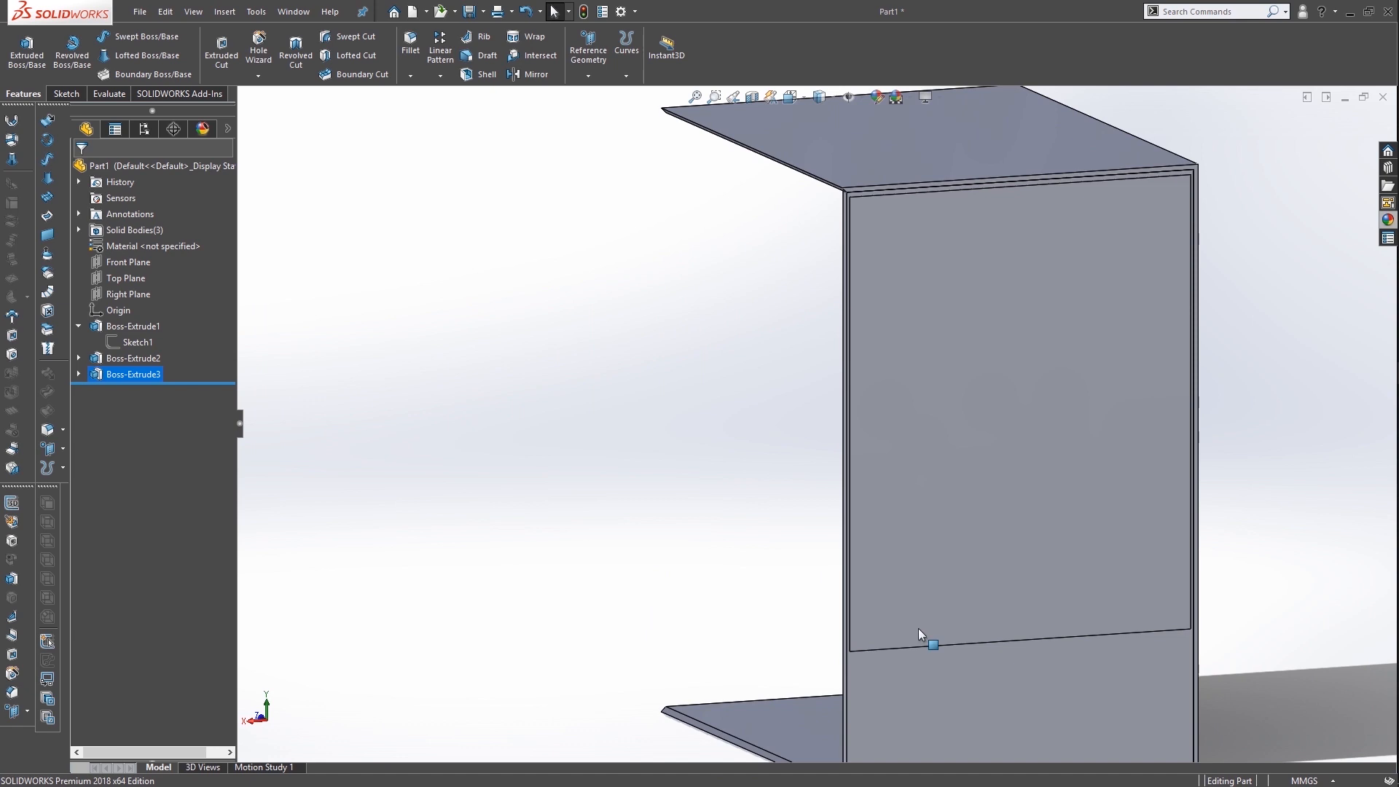
right_click(899, 719)
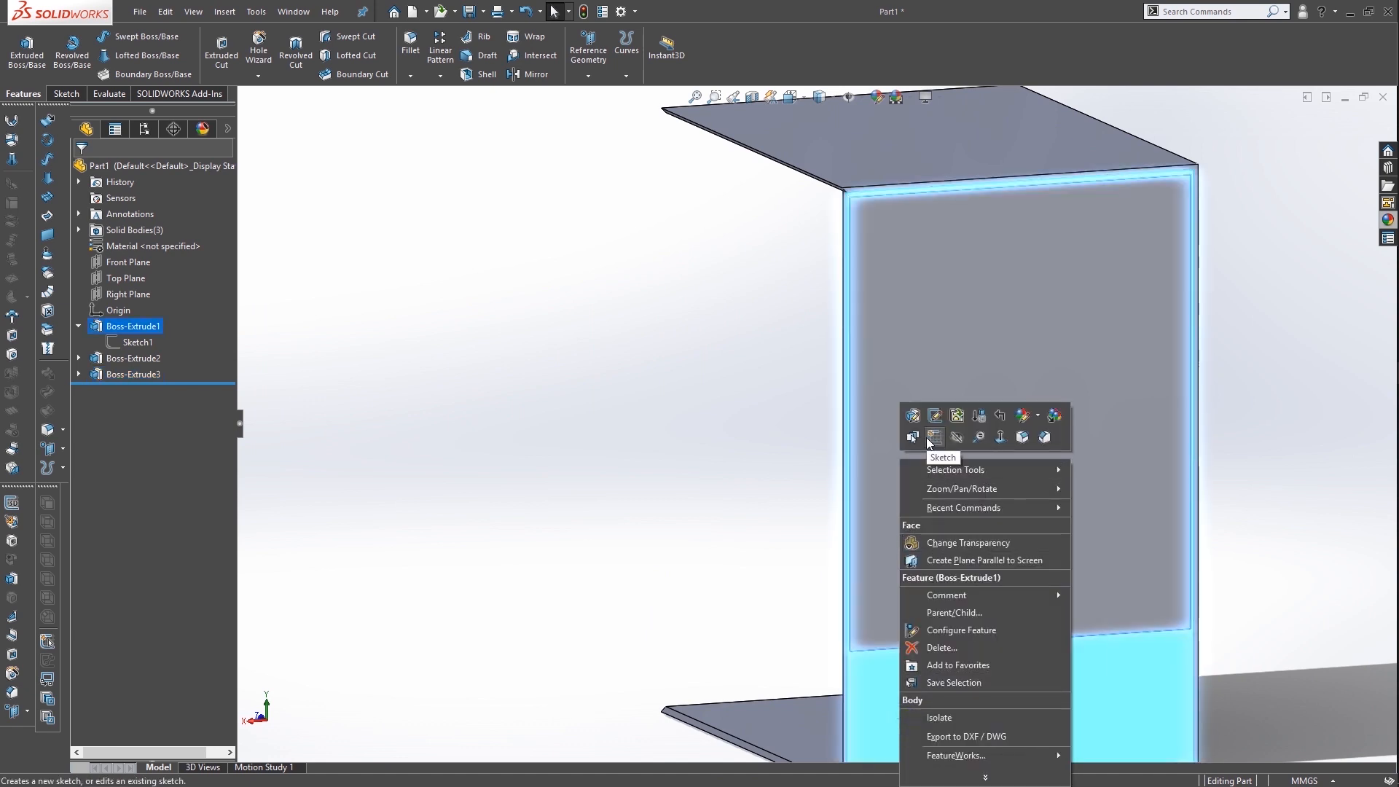
click(933, 436)
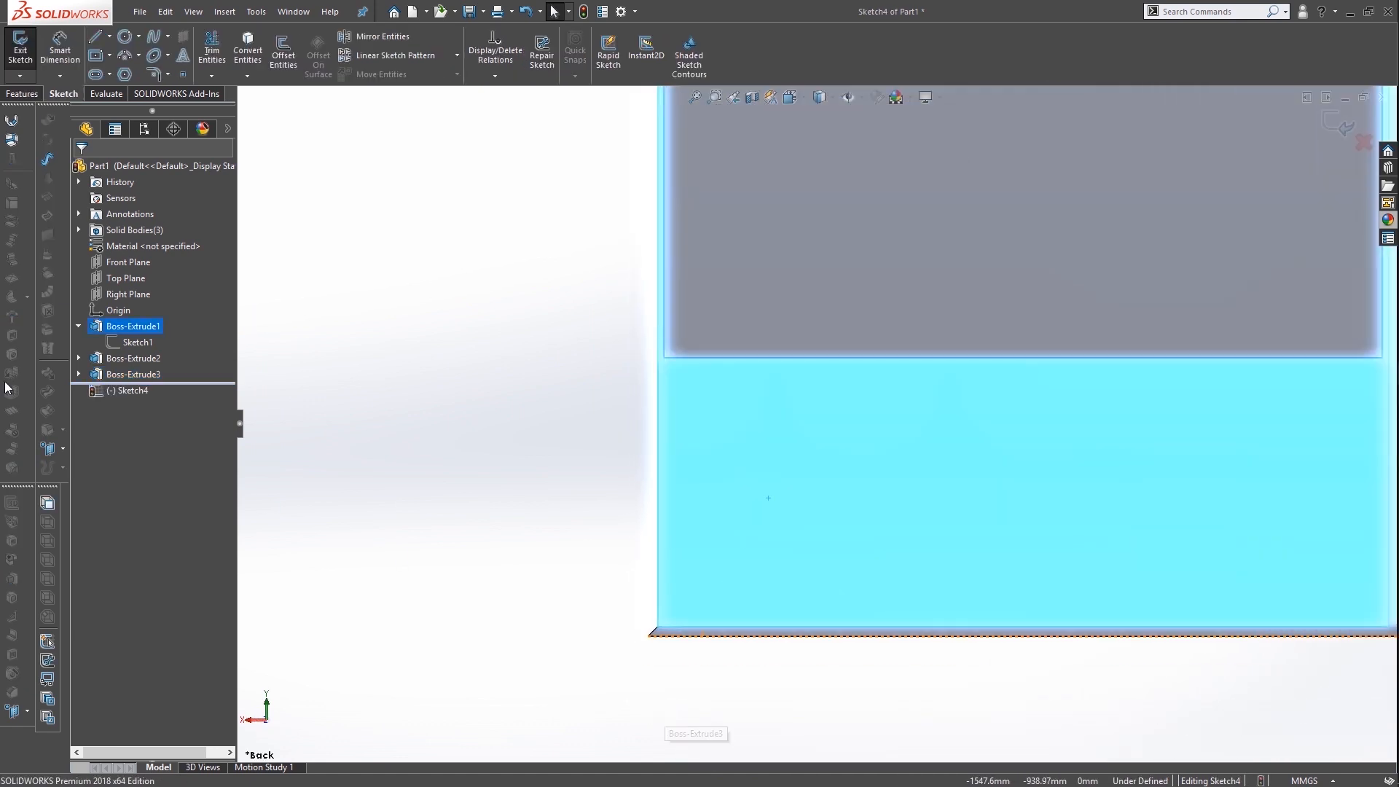
click(79, 374)
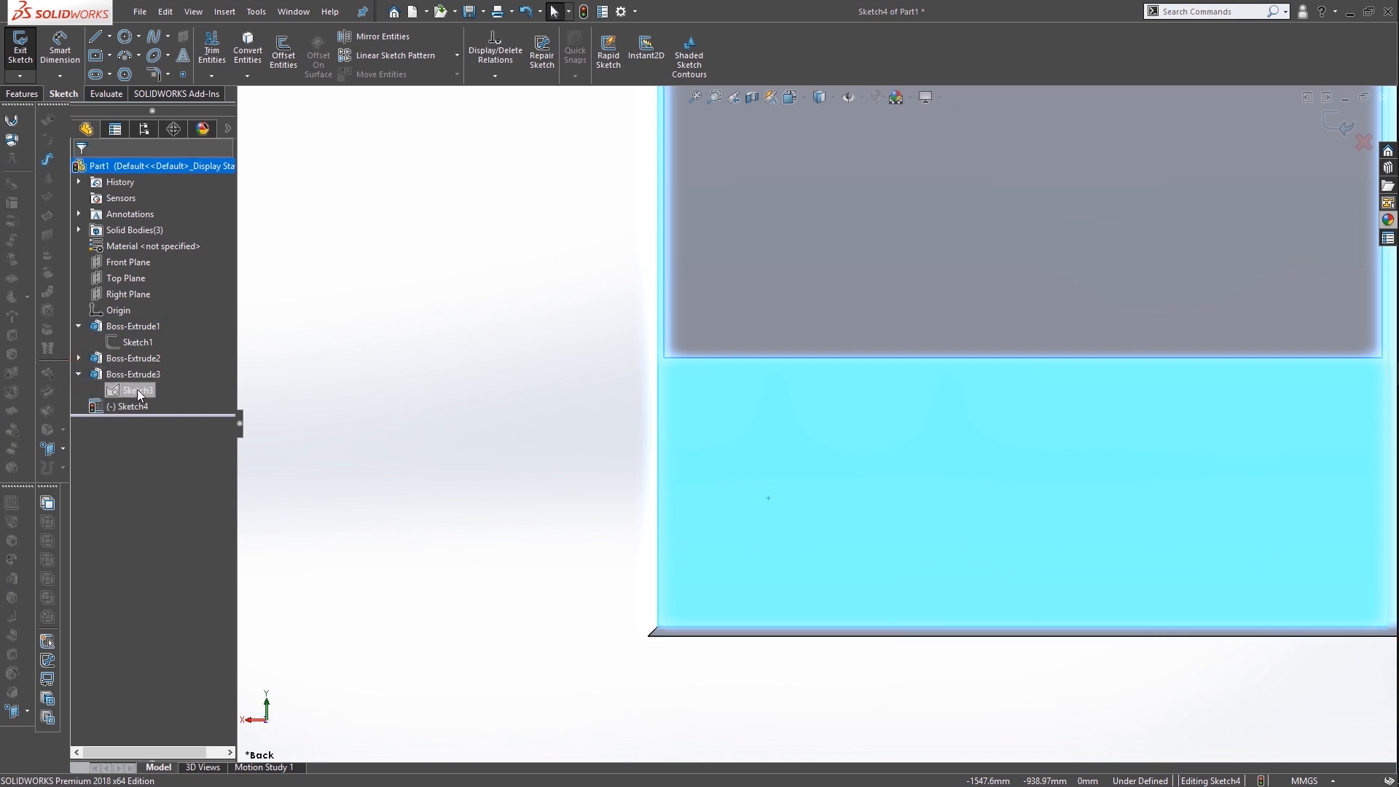
click(138, 392)
click(247, 48)
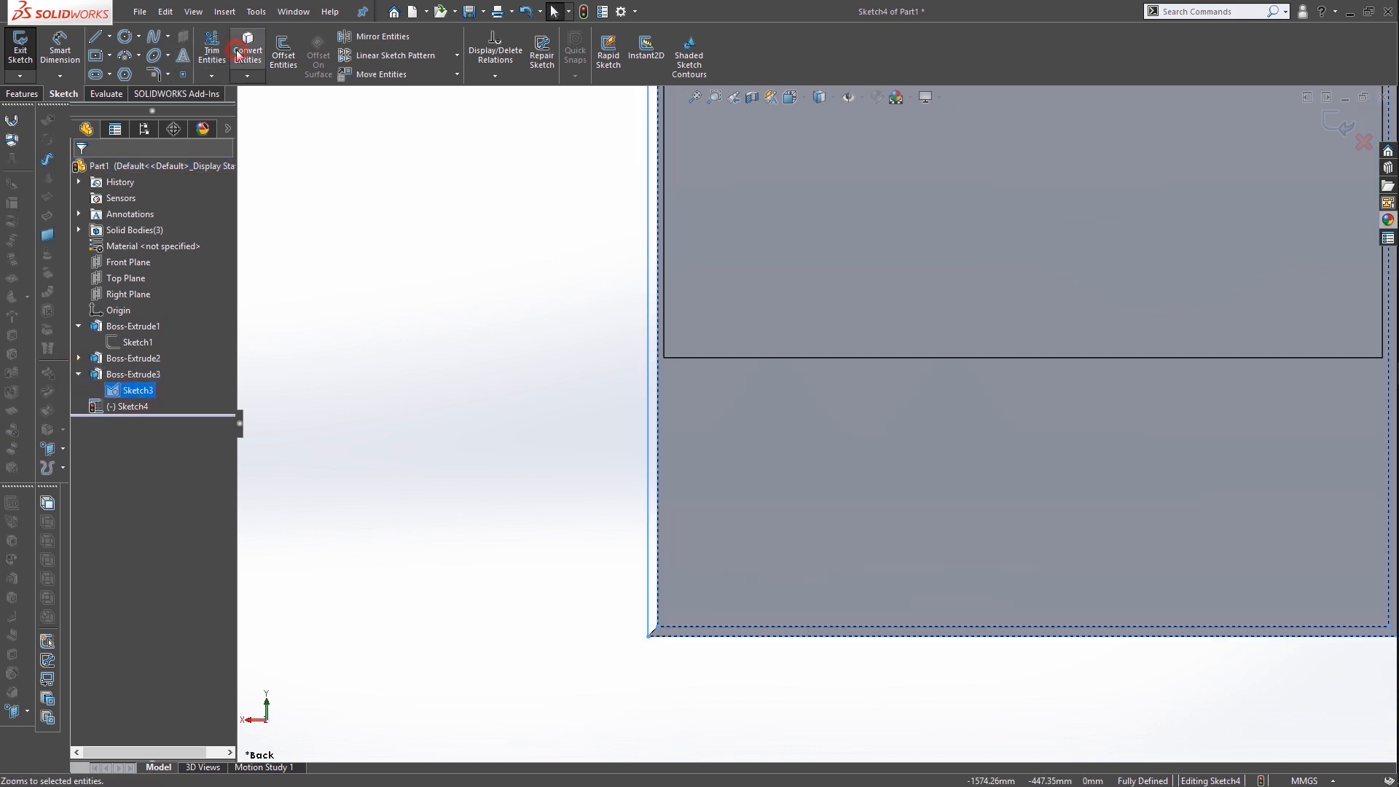
Start a boss extrusion from the converted sketch using the narrow right-hand strip region between the two outlines
scroll(654, 552, up, 5)
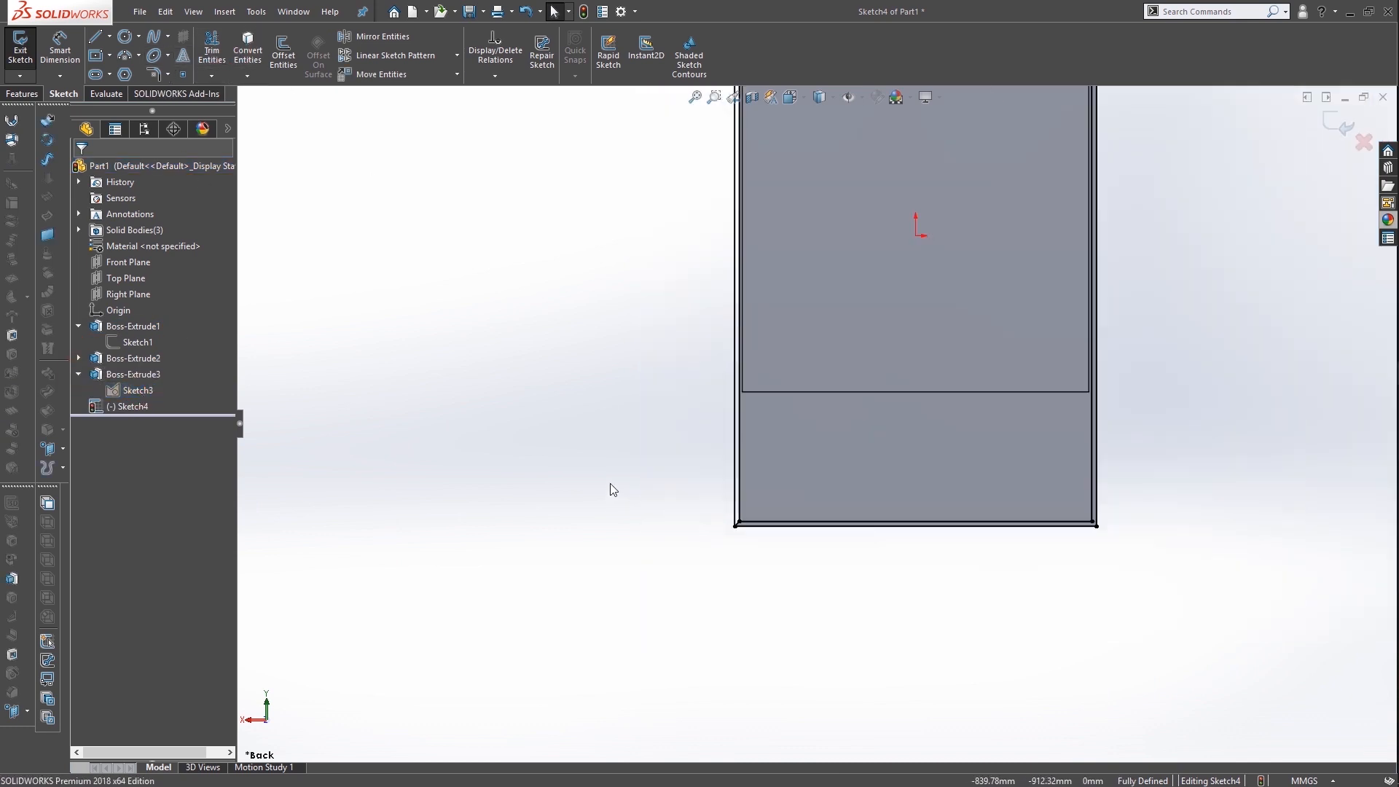
middle_drag(715, 384, 938, 437)
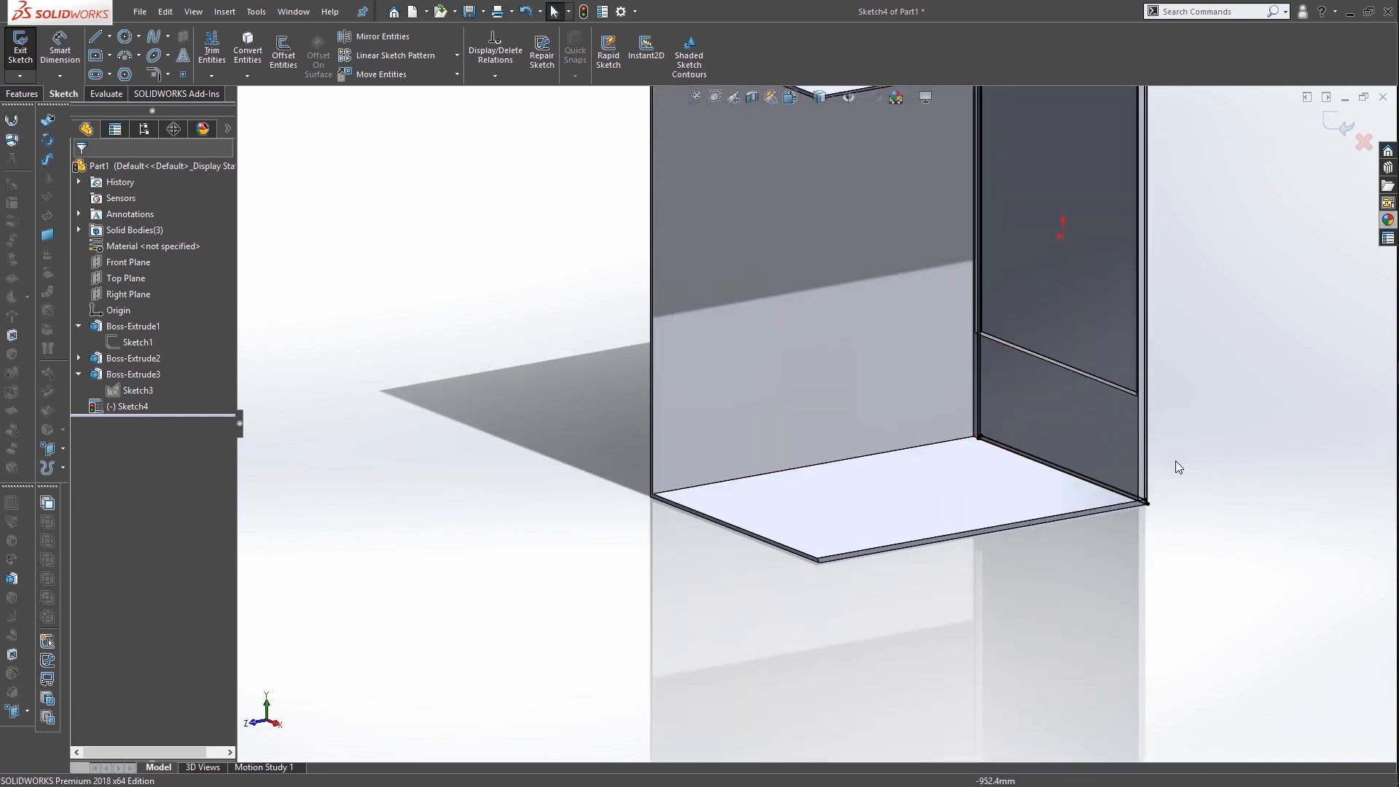
scroll(1078, 474, down, 5)
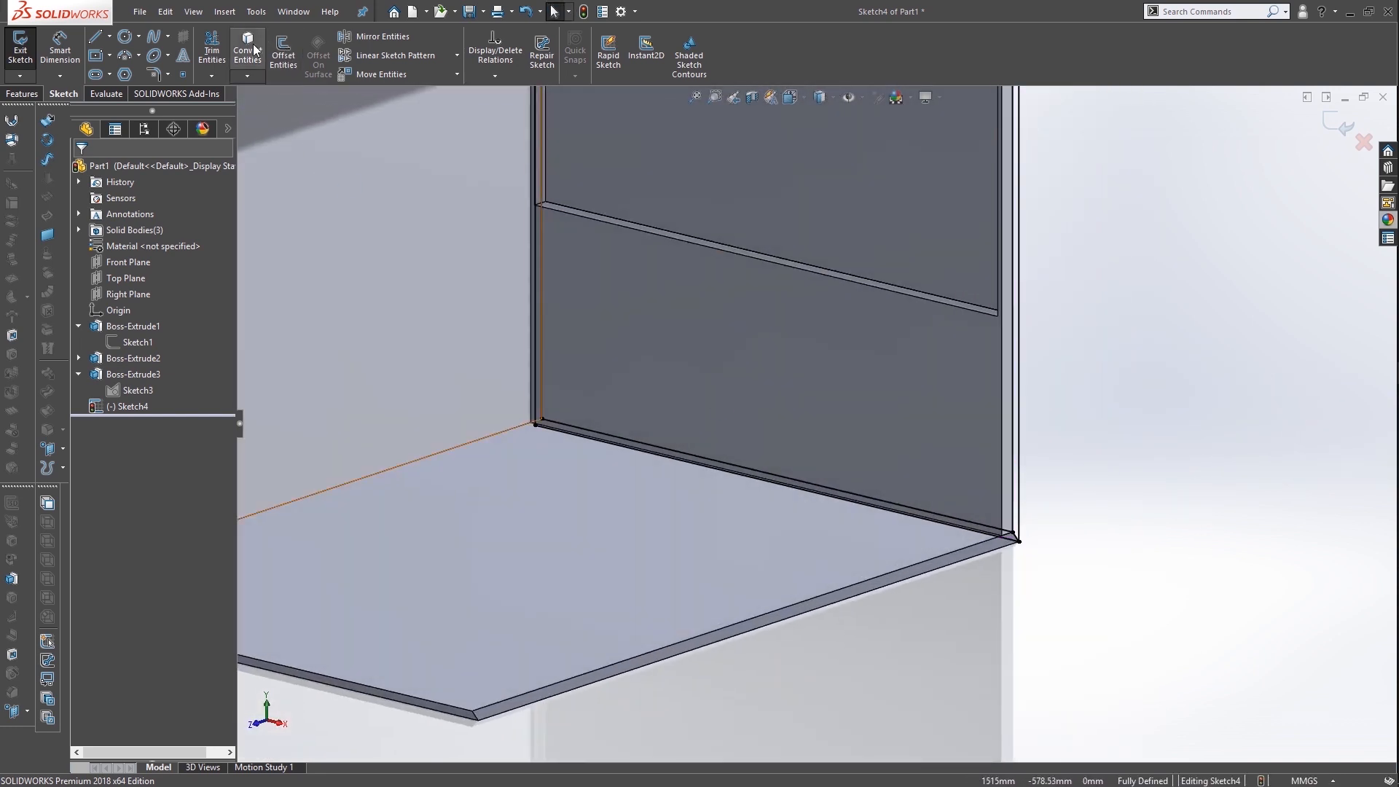
click(251, 53)
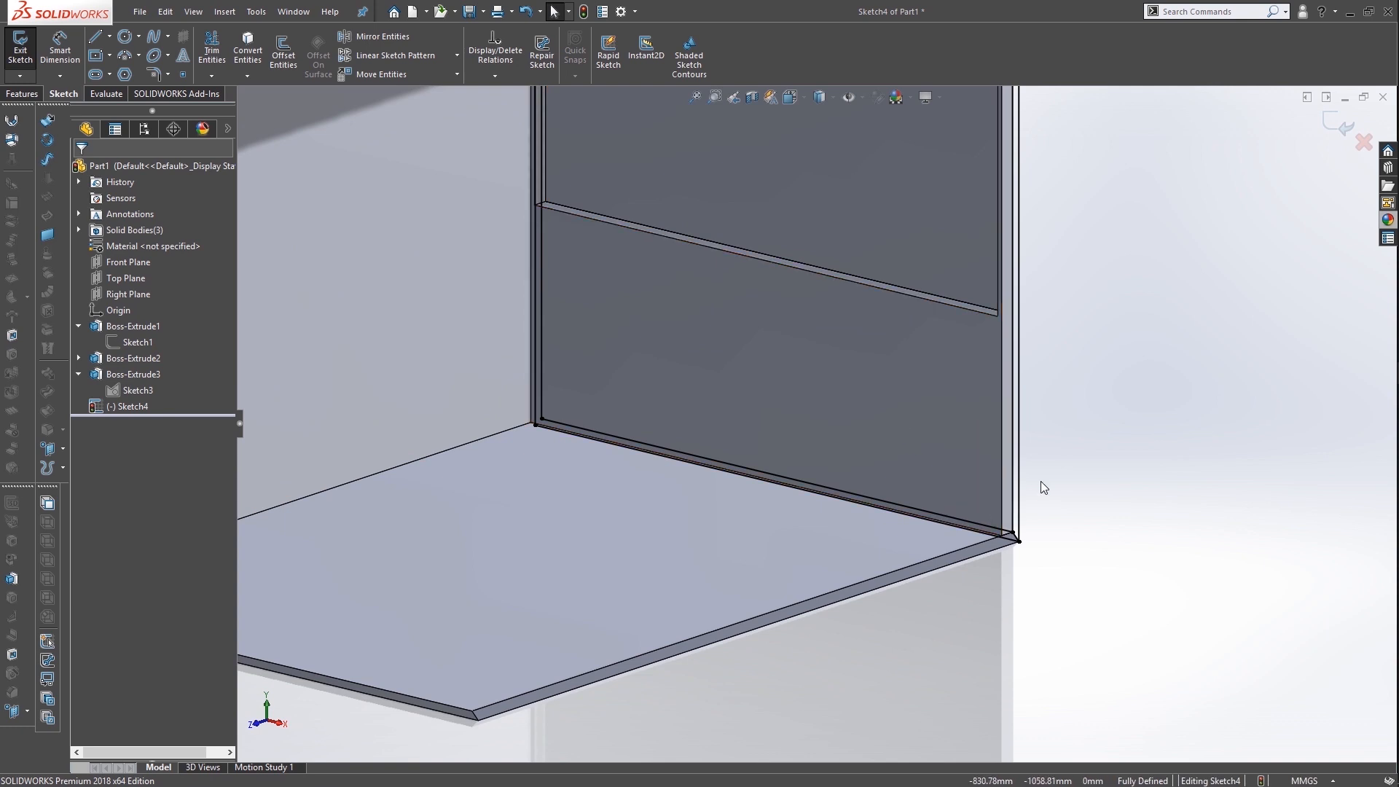
scroll(1023, 510, down, 3)
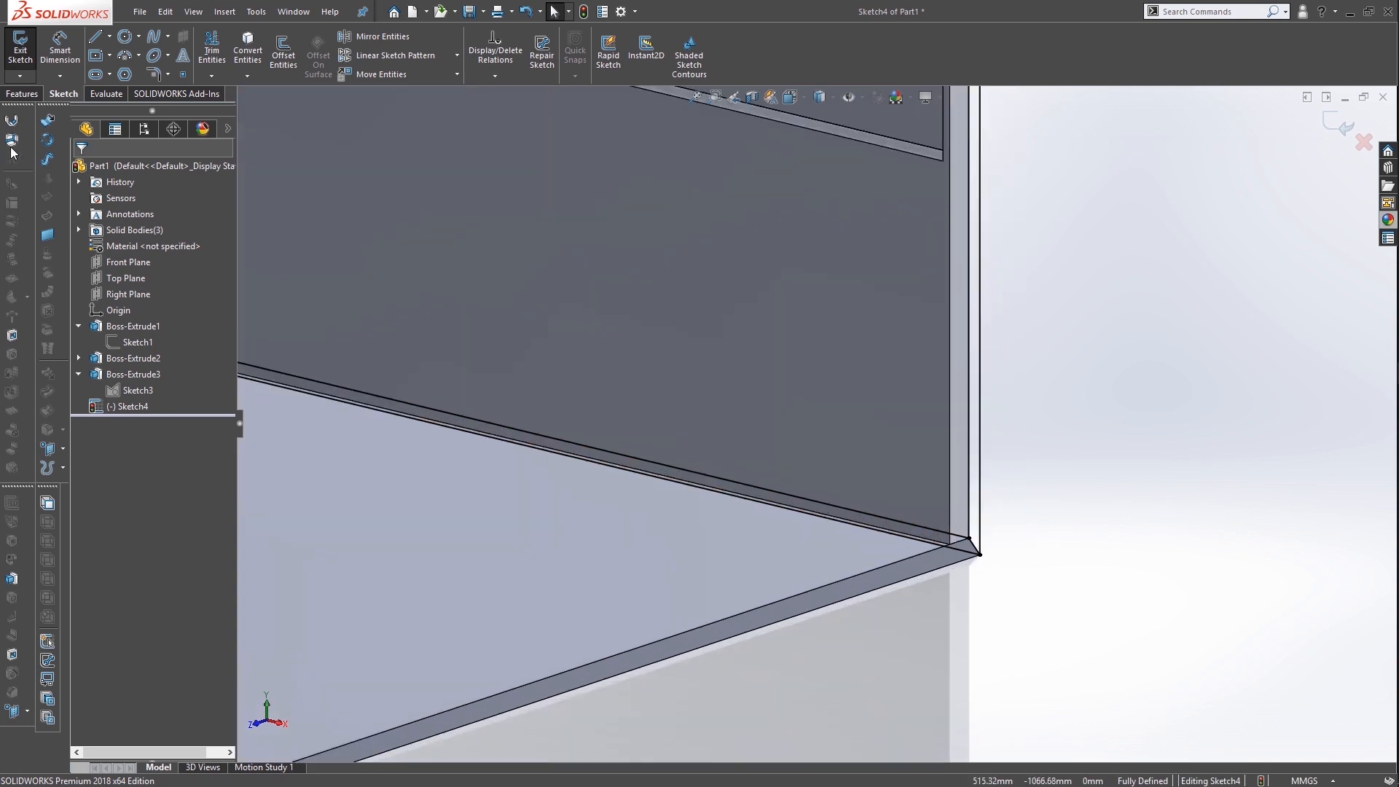
click(23, 94)
click(27, 51)
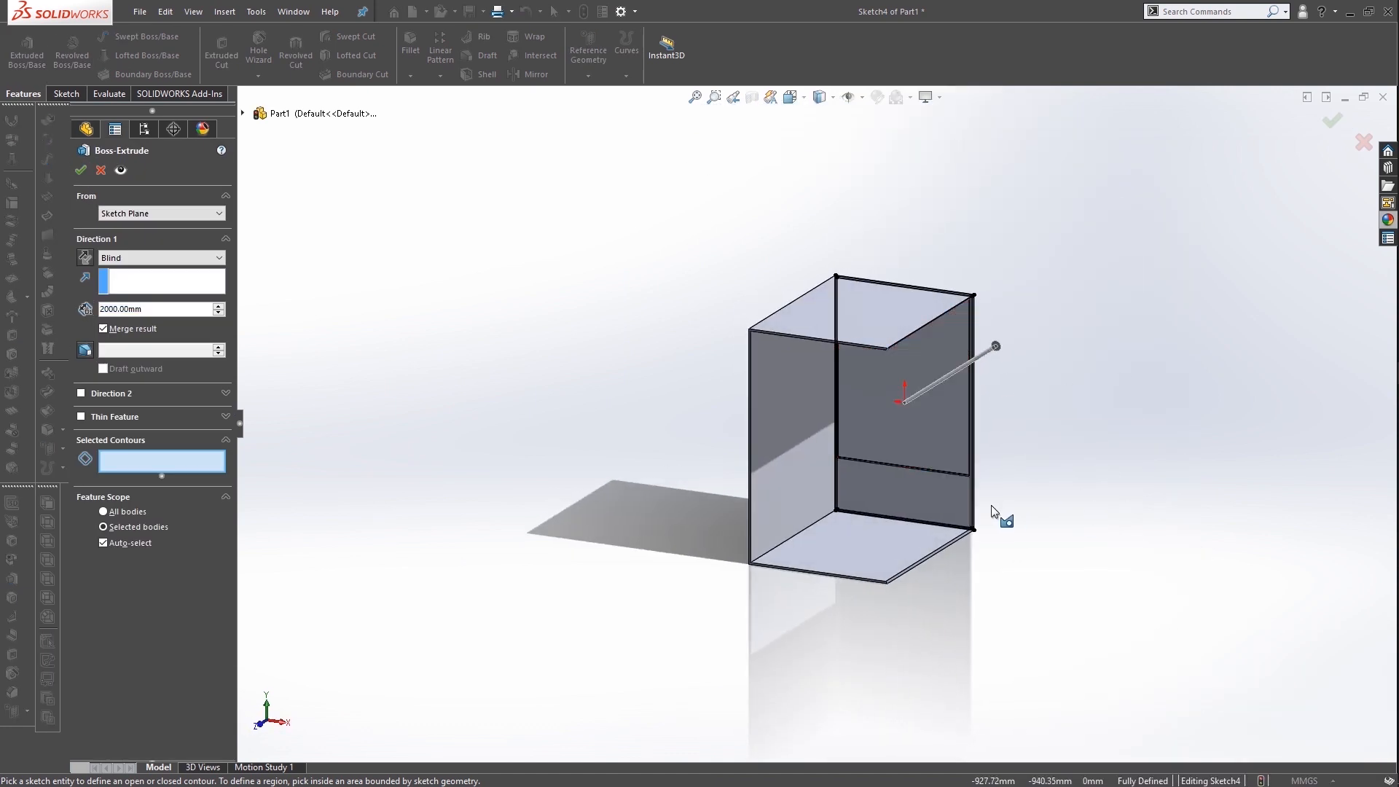
scroll(994, 518, down, 6)
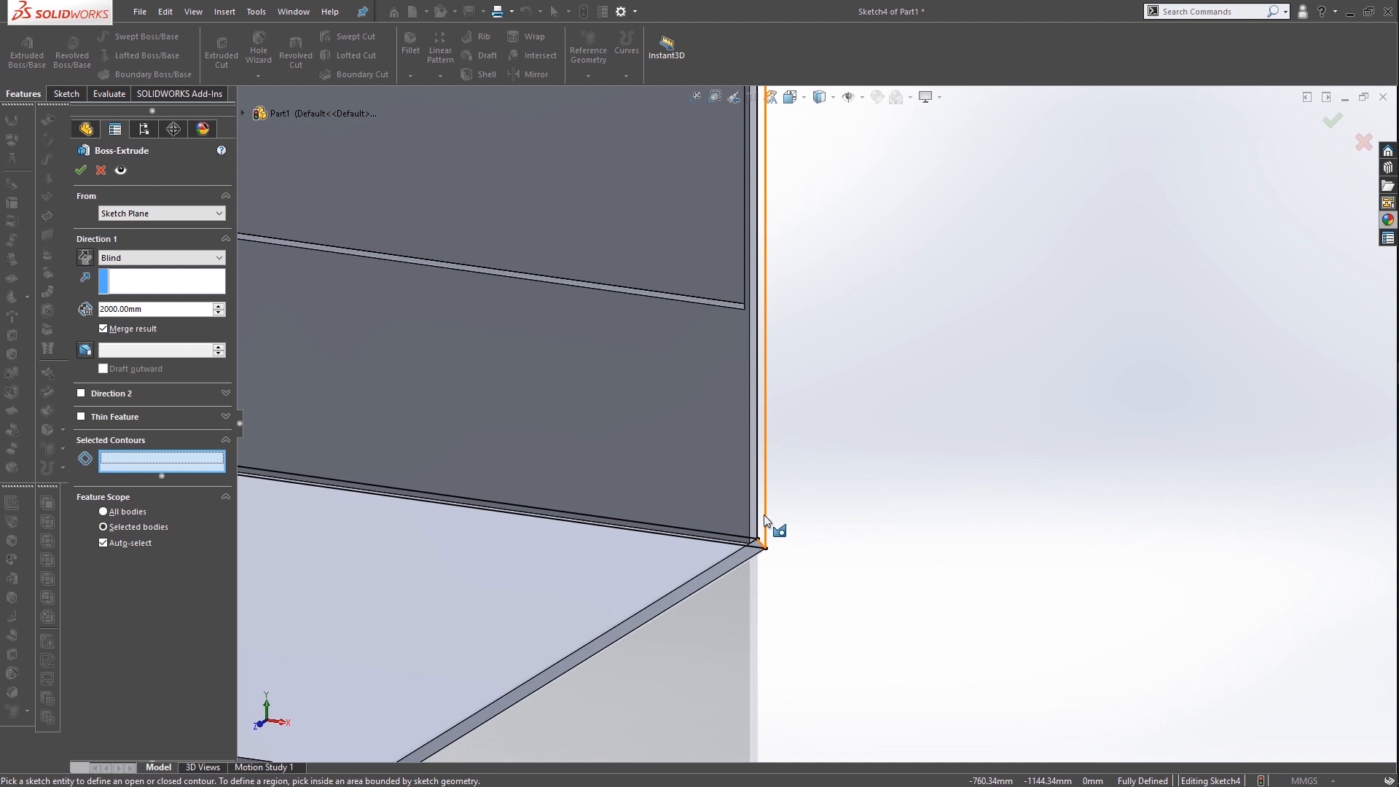
scroll(762, 514, up, 5)
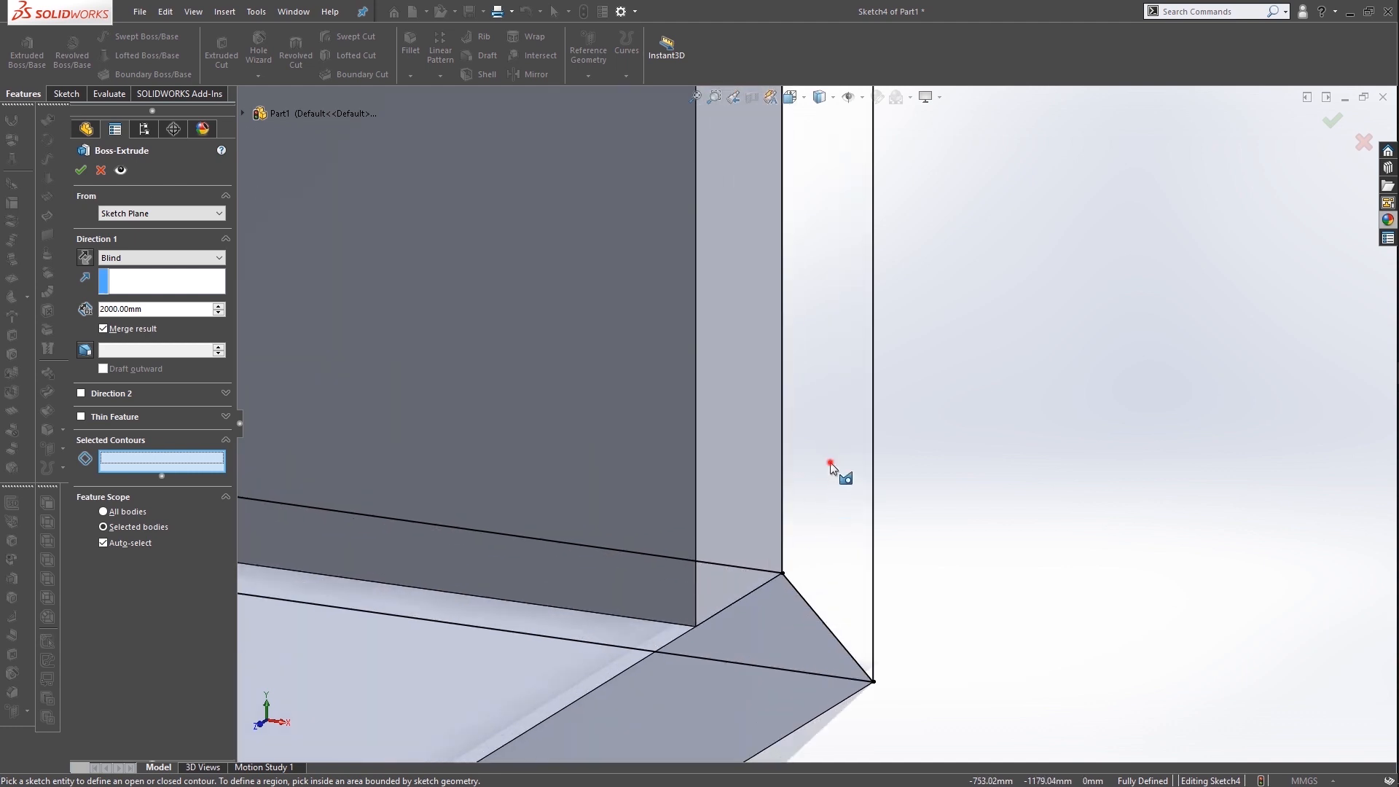
click(831, 504)
scroll(838, 502, up, 4)
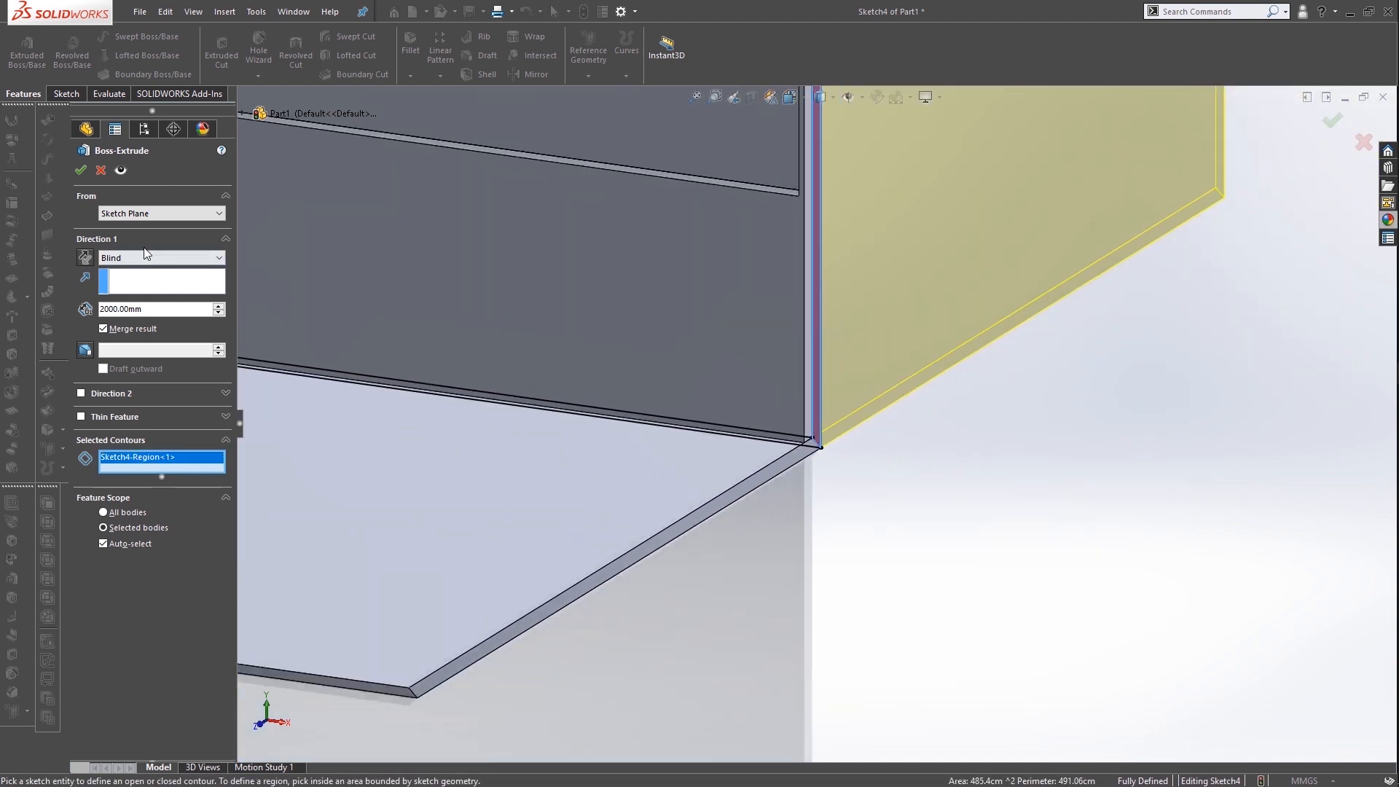
Reverse the 2000 mm blind extrusion toward the frame's front side, turn off Merge result and create the right-hand wall
click(85, 257)
scroll(416, 353, up, 6)
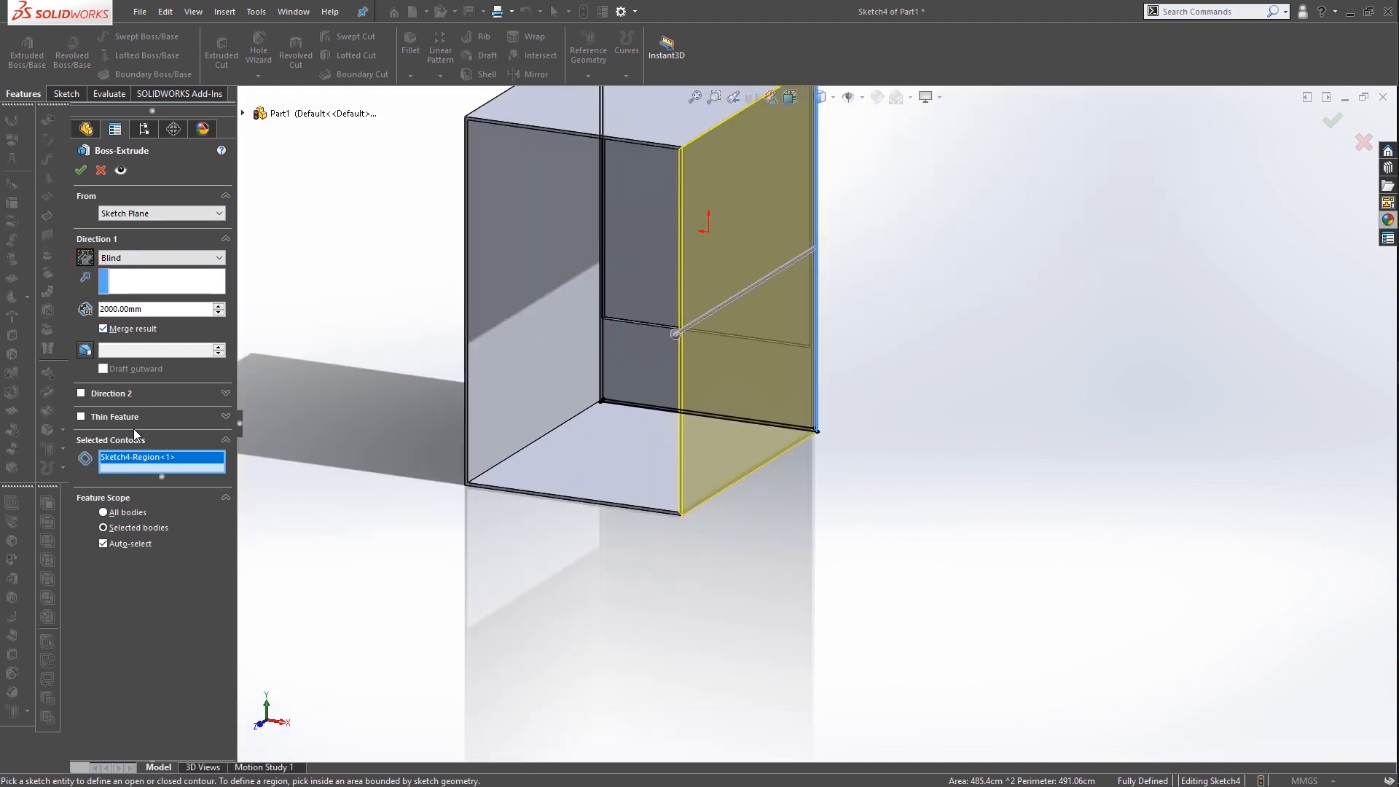
click(128, 332)
click(80, 171)
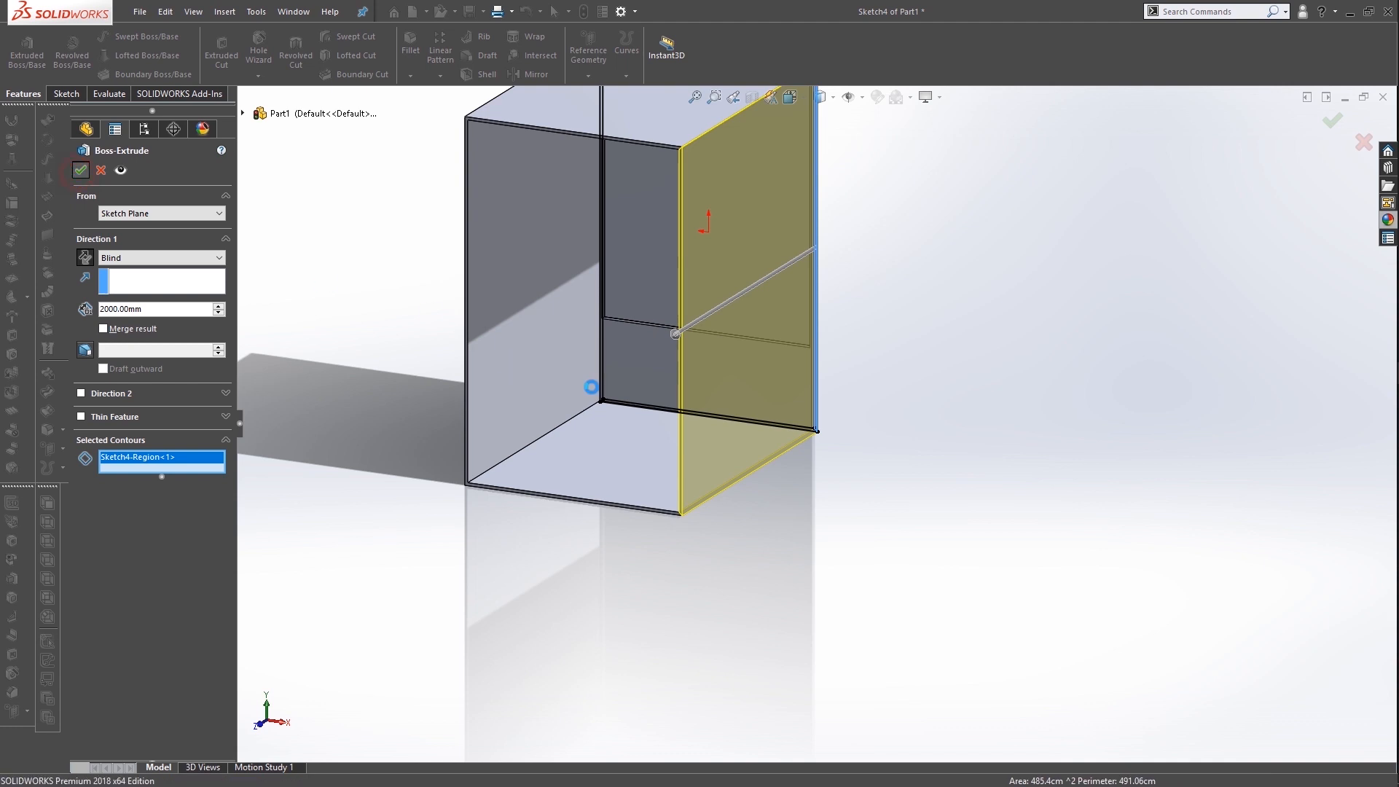
scroll(779, 349, up, 4)
scroll(772, 408, down, 2)
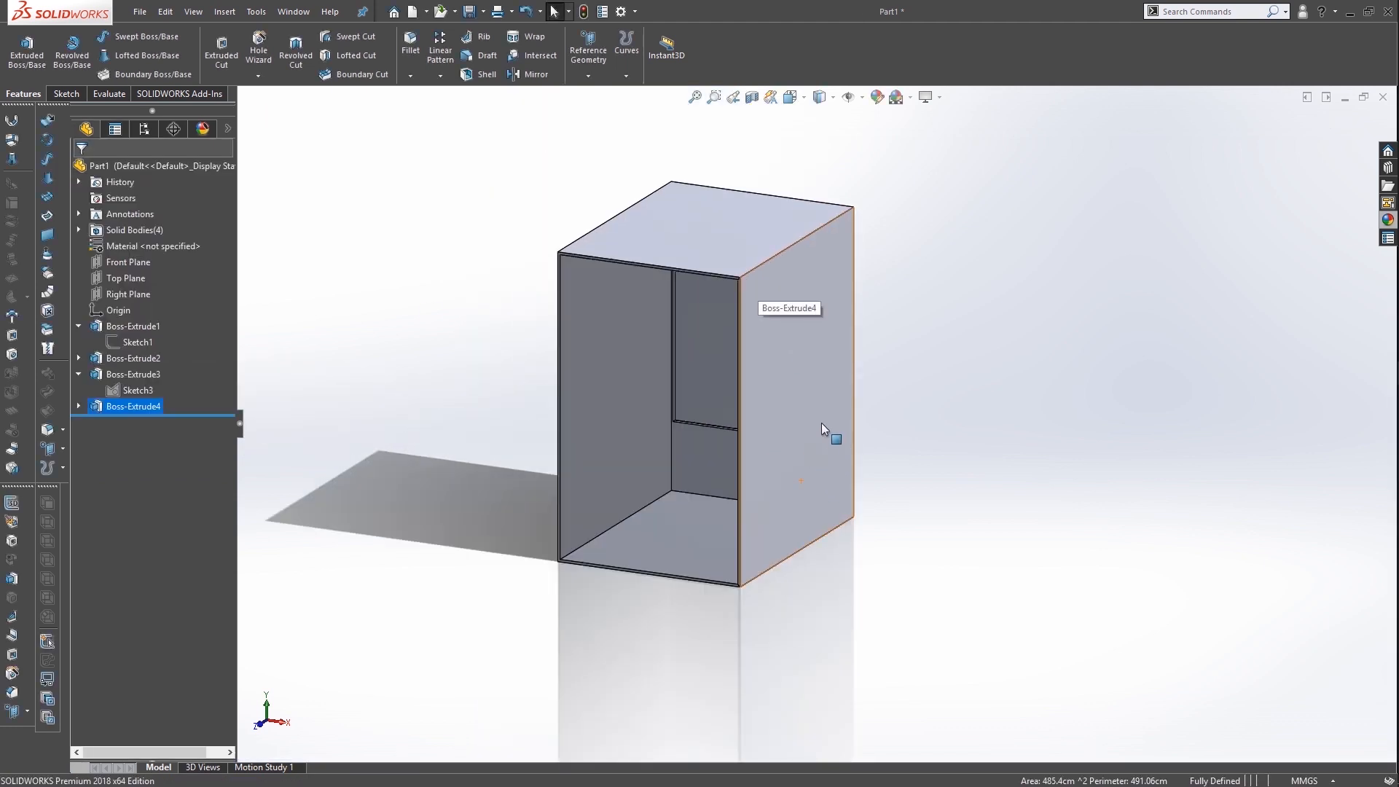
Apply a Glass appearance to the entire body of the right-hand side wall
click(1388, 220)
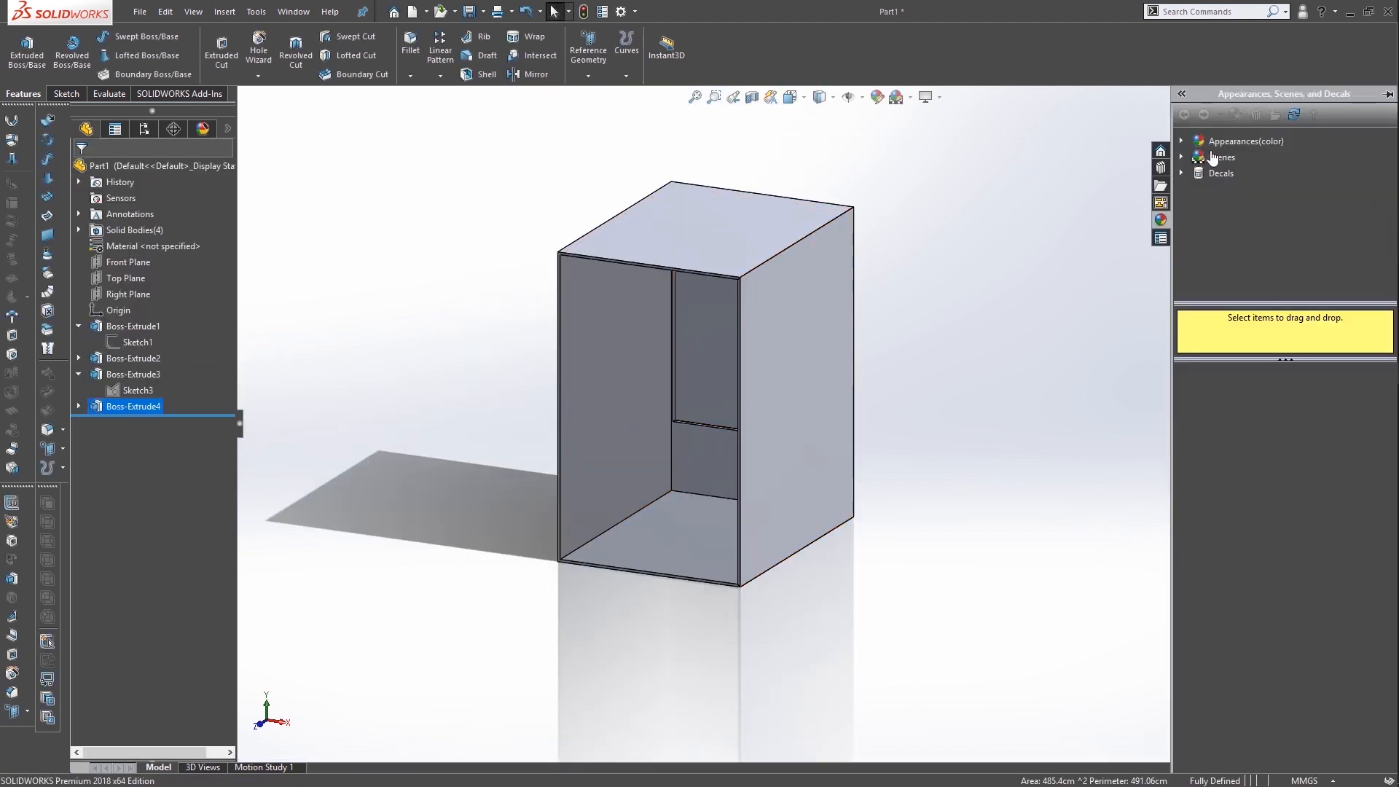
click(1182, 140)
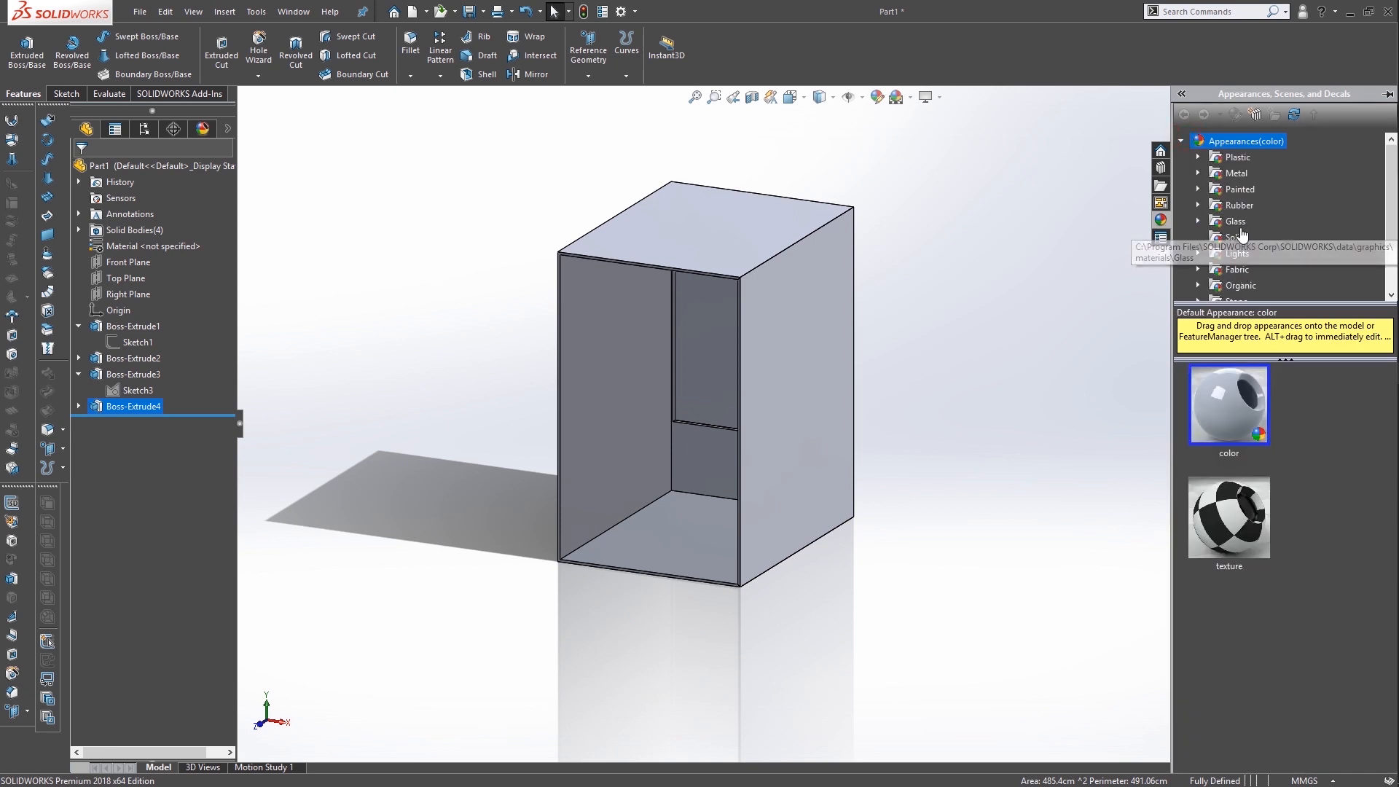
click(1237, 223)
drag(1233, 425, 762, 411)
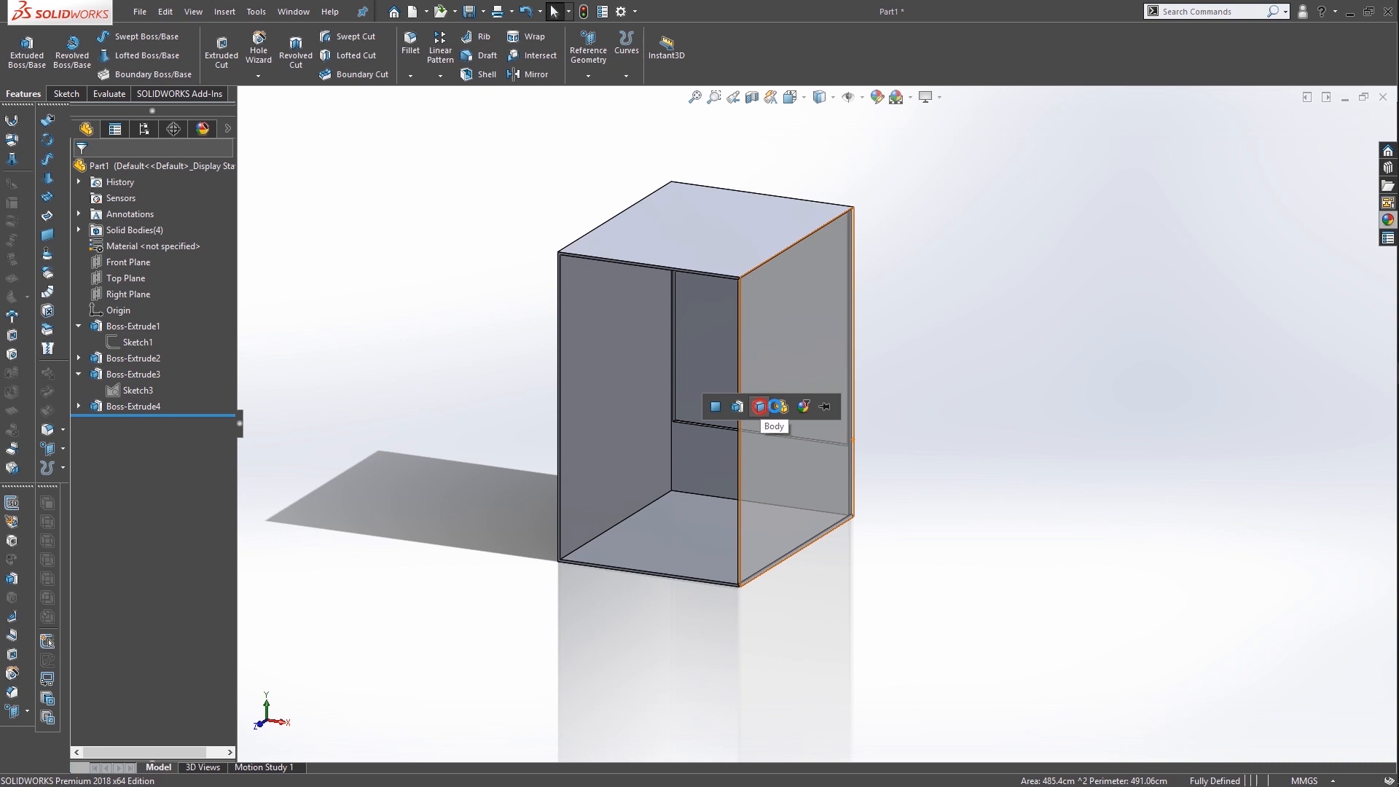
click(762, 412)
scroll(831, 474, down, 4)
scroll(765, 444, up, 5)
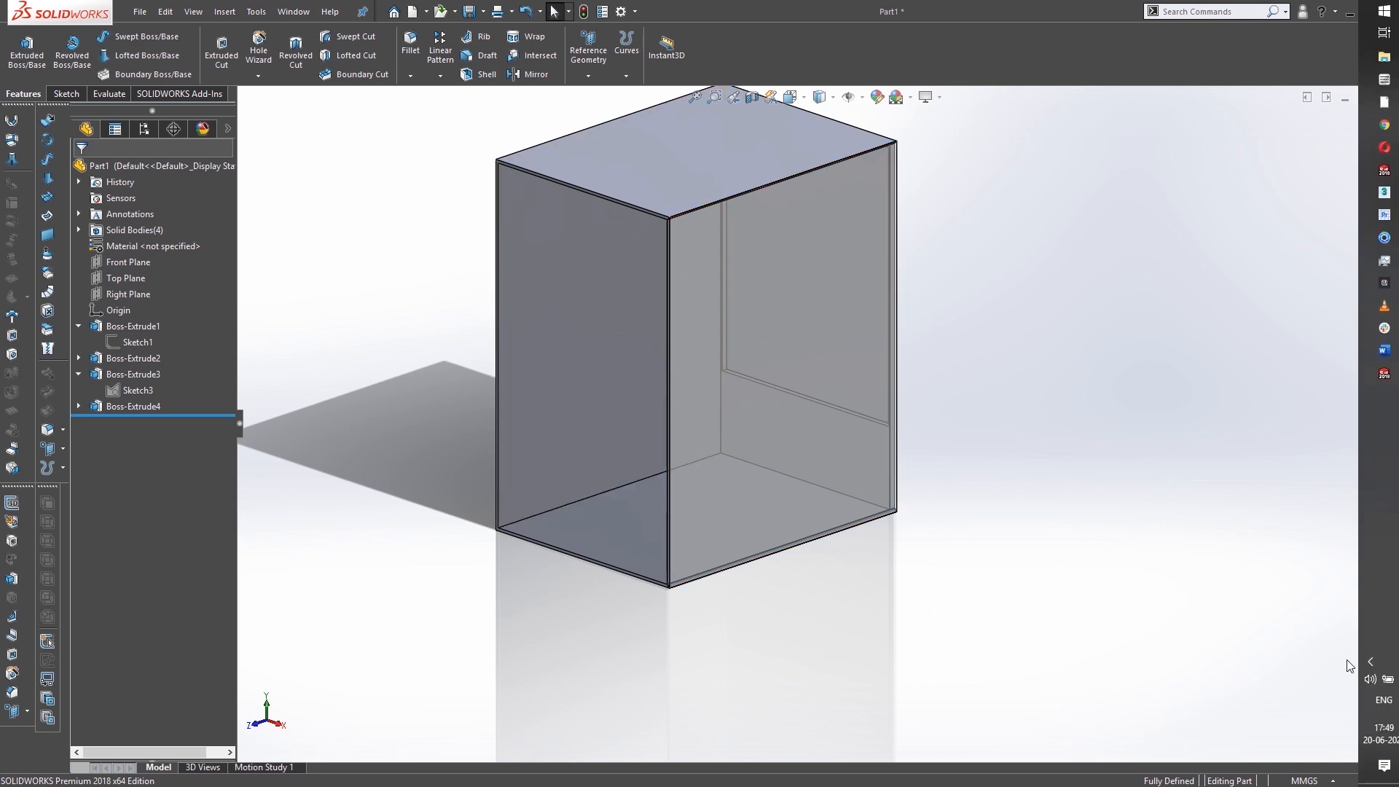
Switch to the desktop to examine the finished booth's reference render, and return to the SOLIDWORKS part
click(1393, 781)
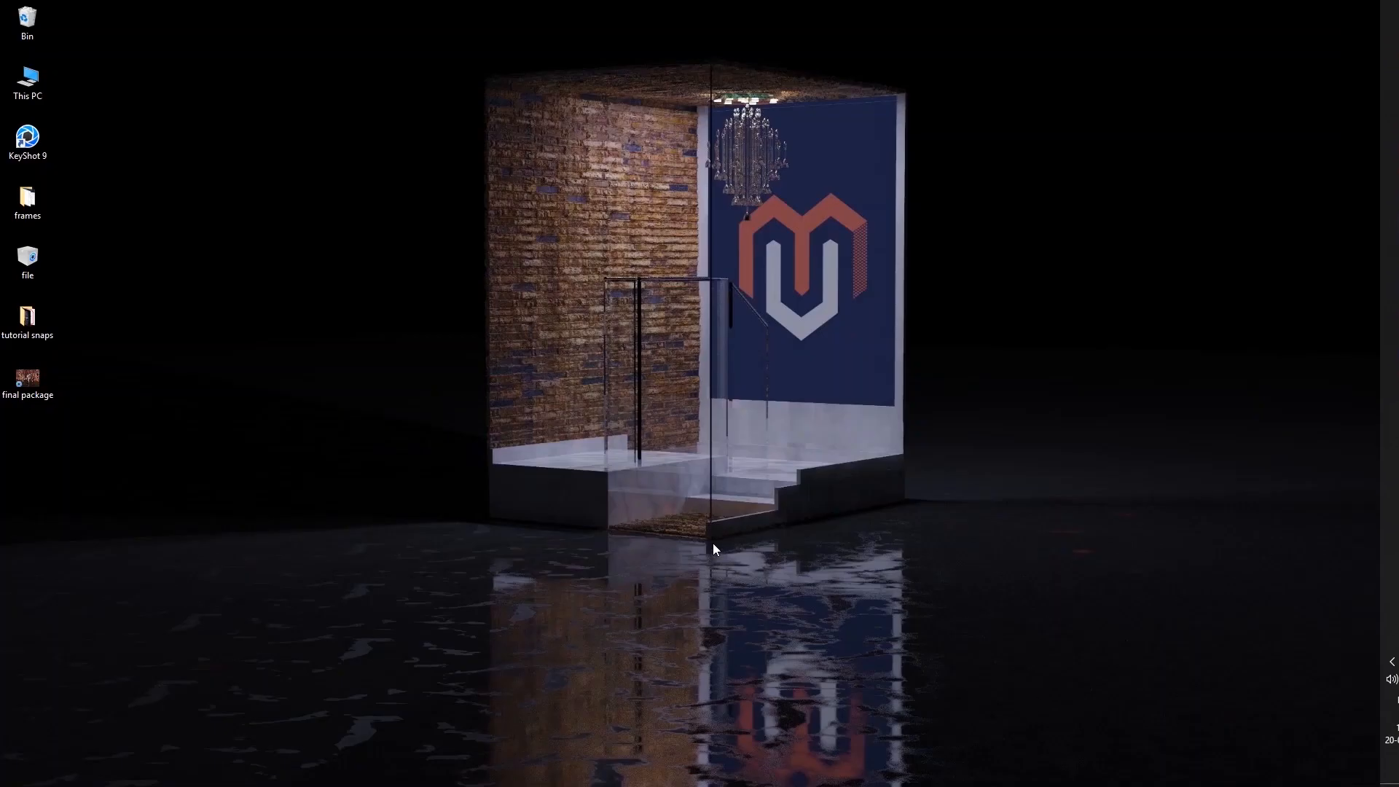
click(560, 483)
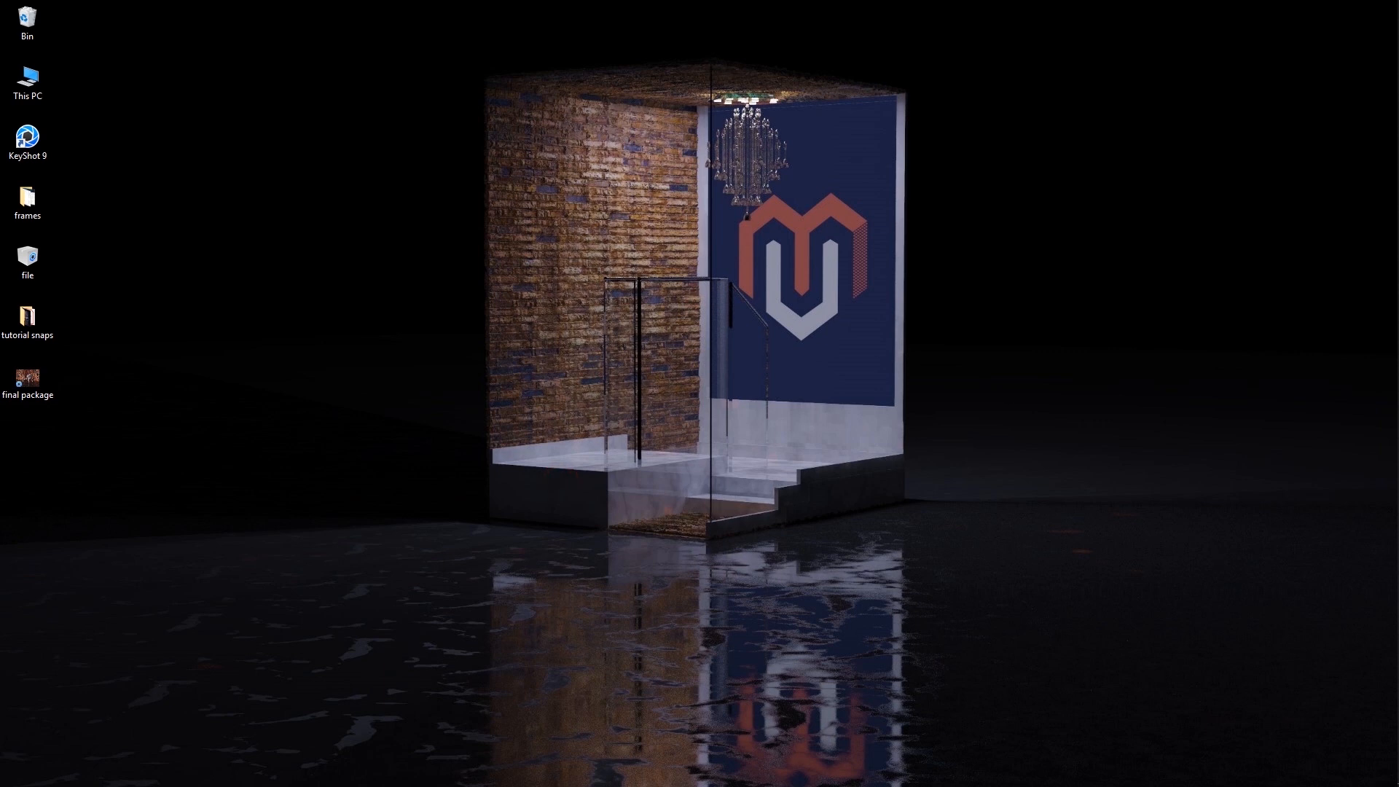
click(1378, 373)
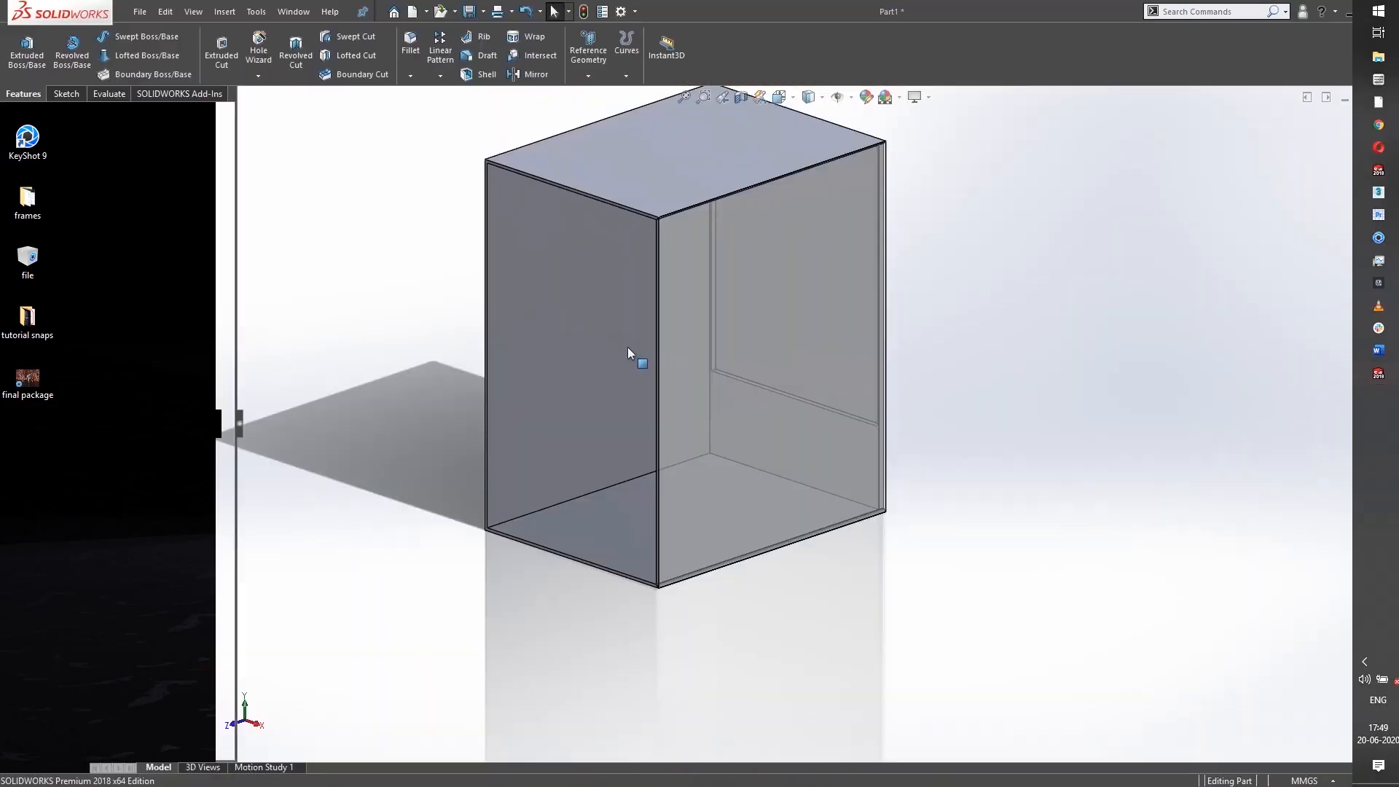
Create a planar section view from the Front Plane, rotated about 266.6° to cut away the booth's upper half
scroll(883, 404, up, 3)
scroll(802, 265, down, 2)
middle_drag(806, 264, 828, 243)
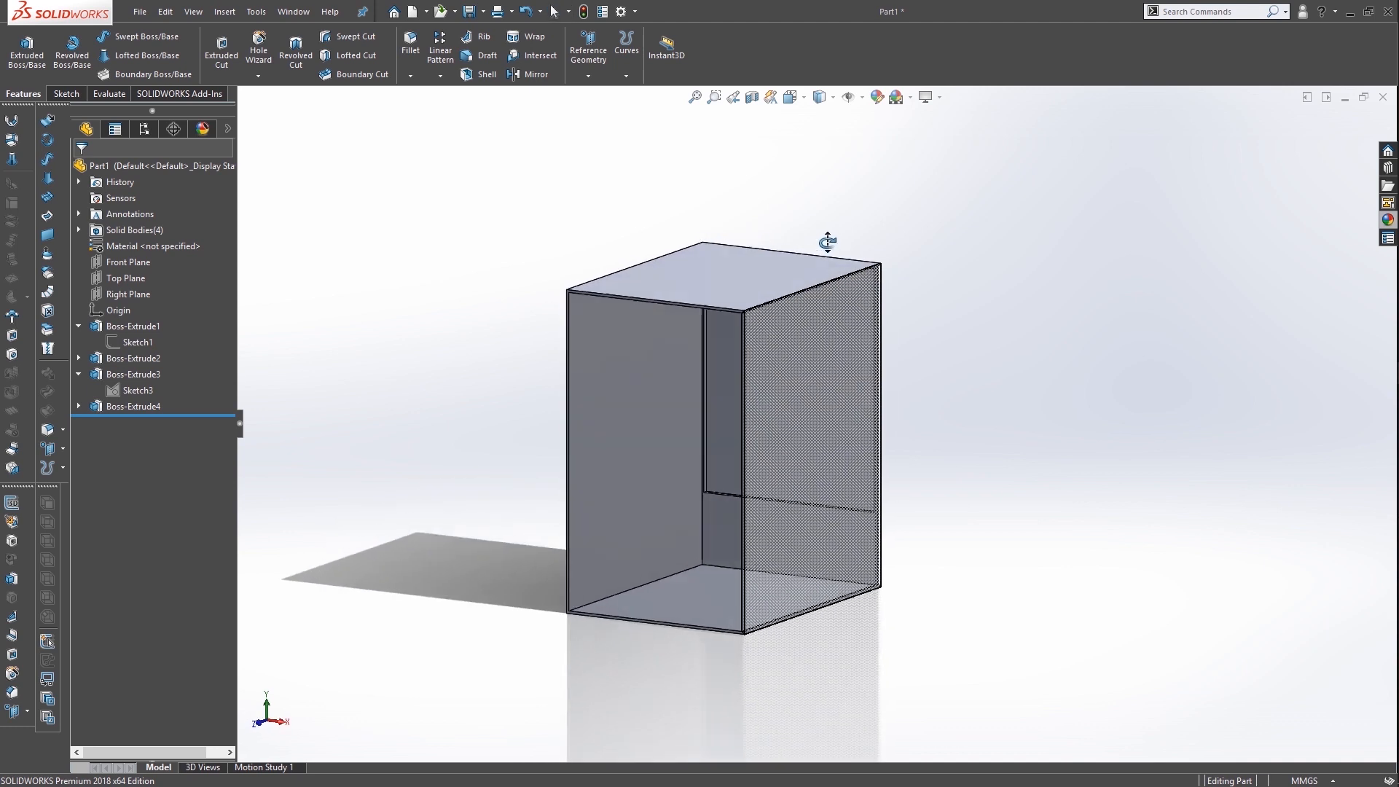
click(752, 97)
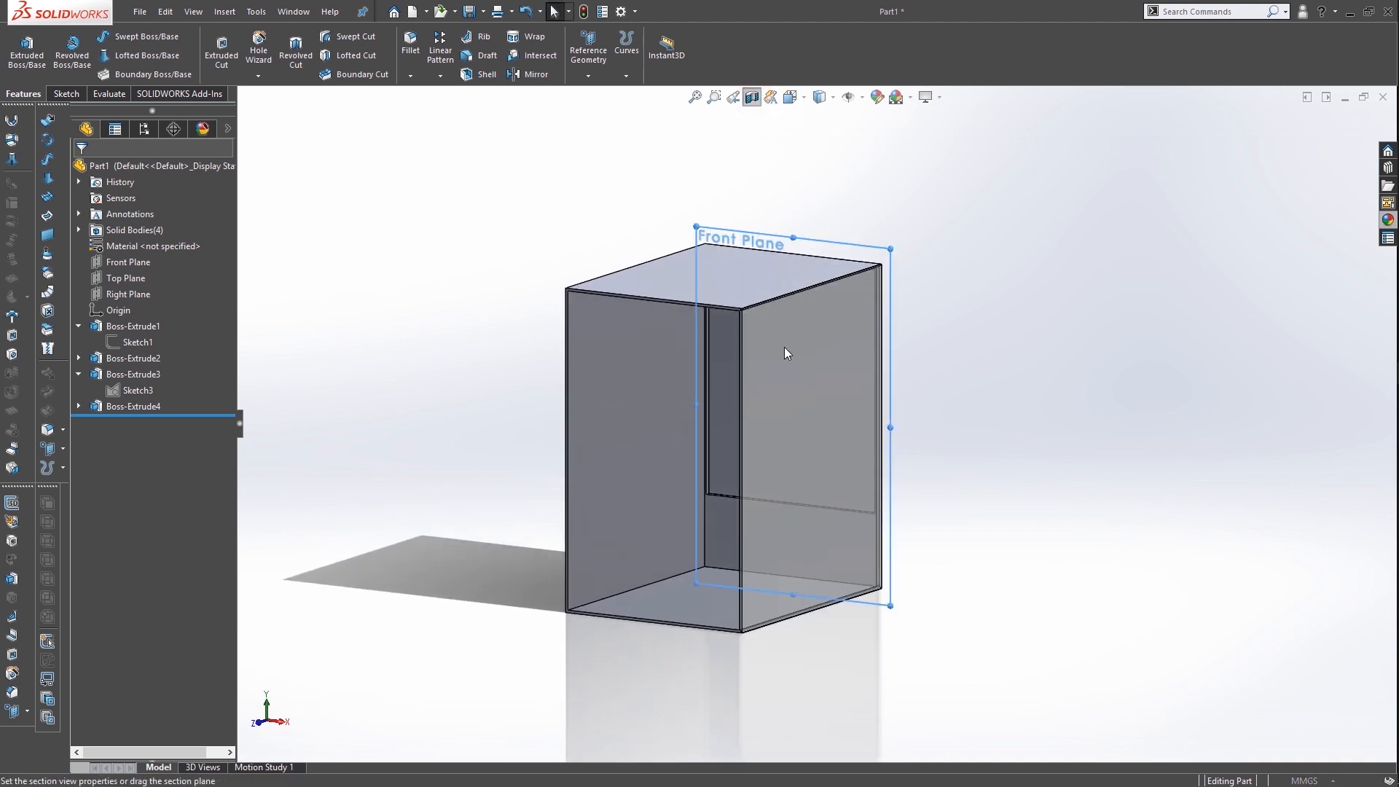
drag(768, 470, 744, 386)
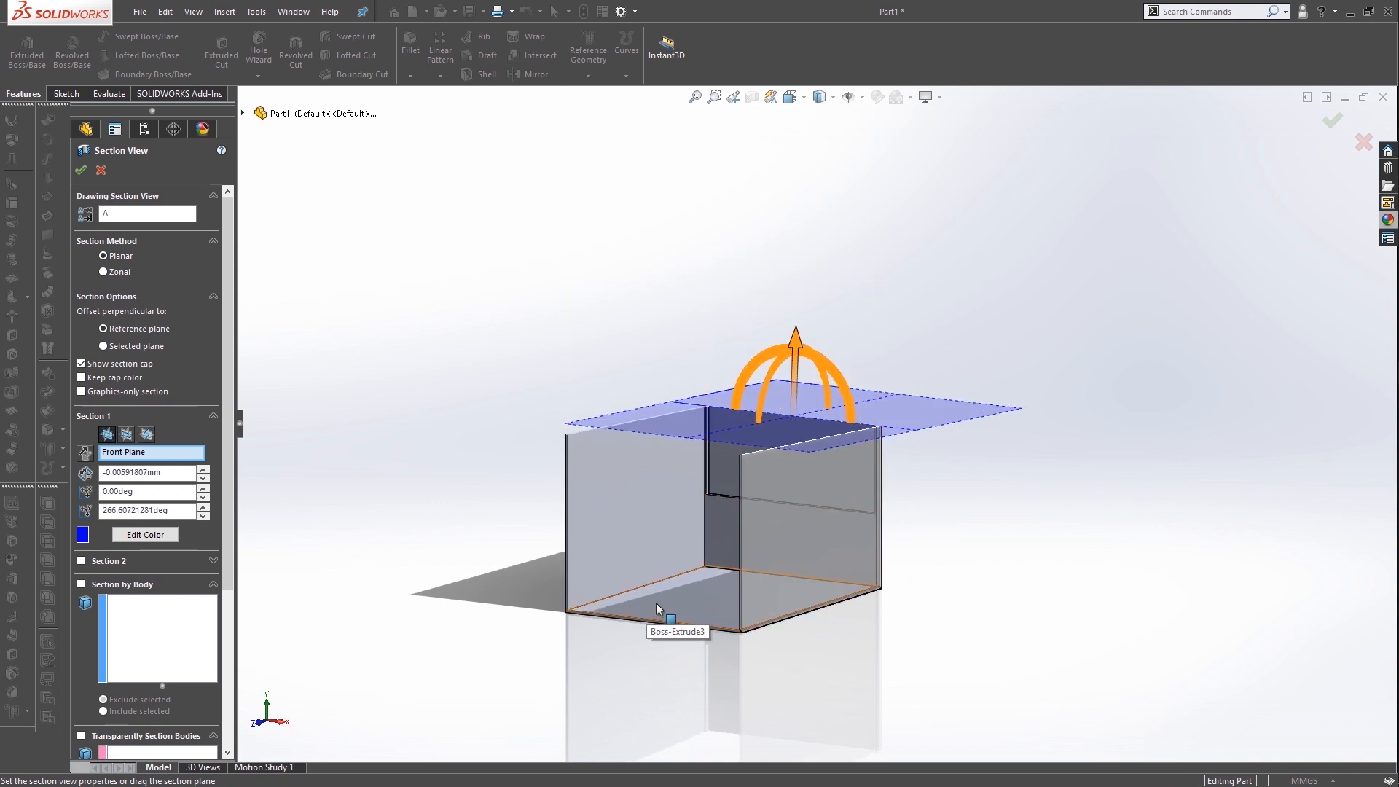
click(80, 170)
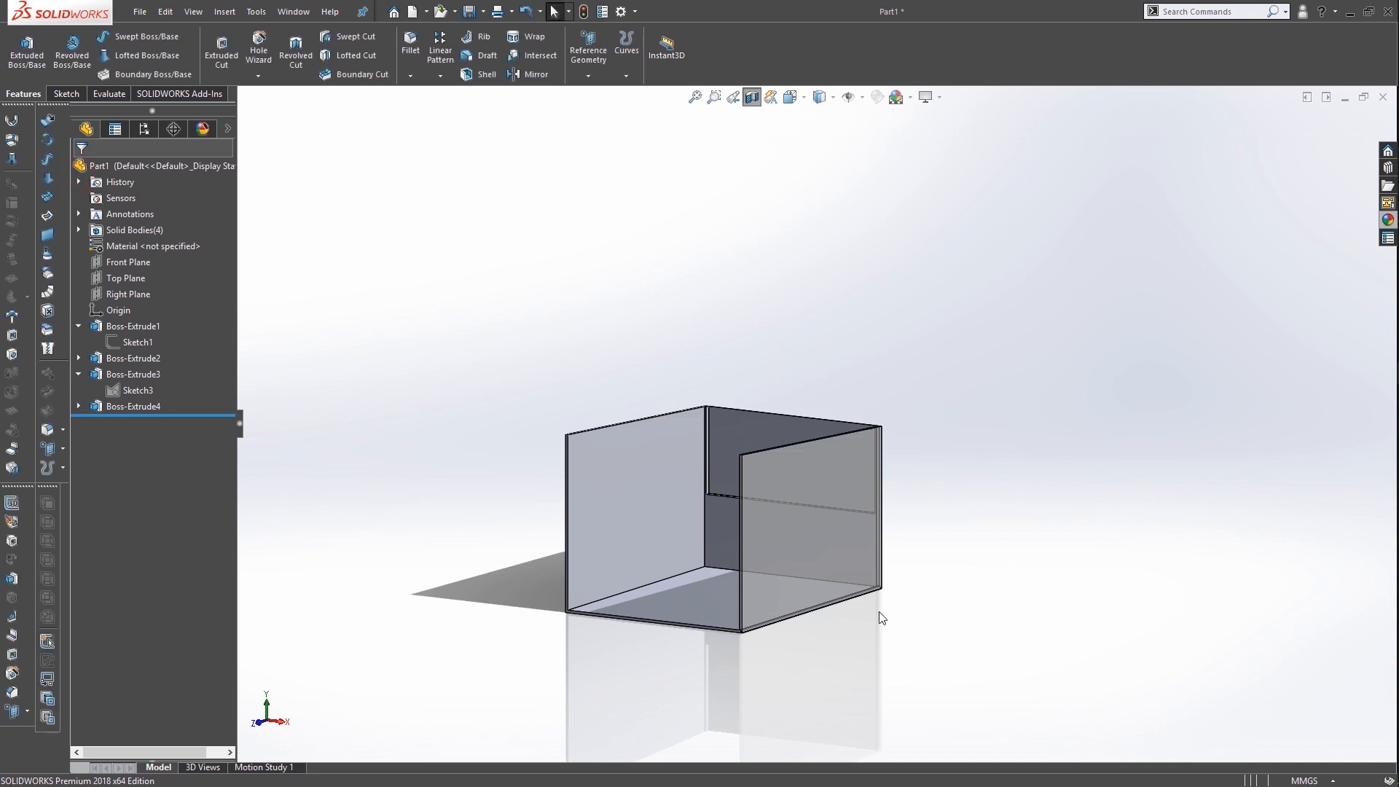
Start a new sketch on the inner face of the booth's floor
middle_drag(831, 623, 706, 609)
click(706, 609)
right_click(711, 605)
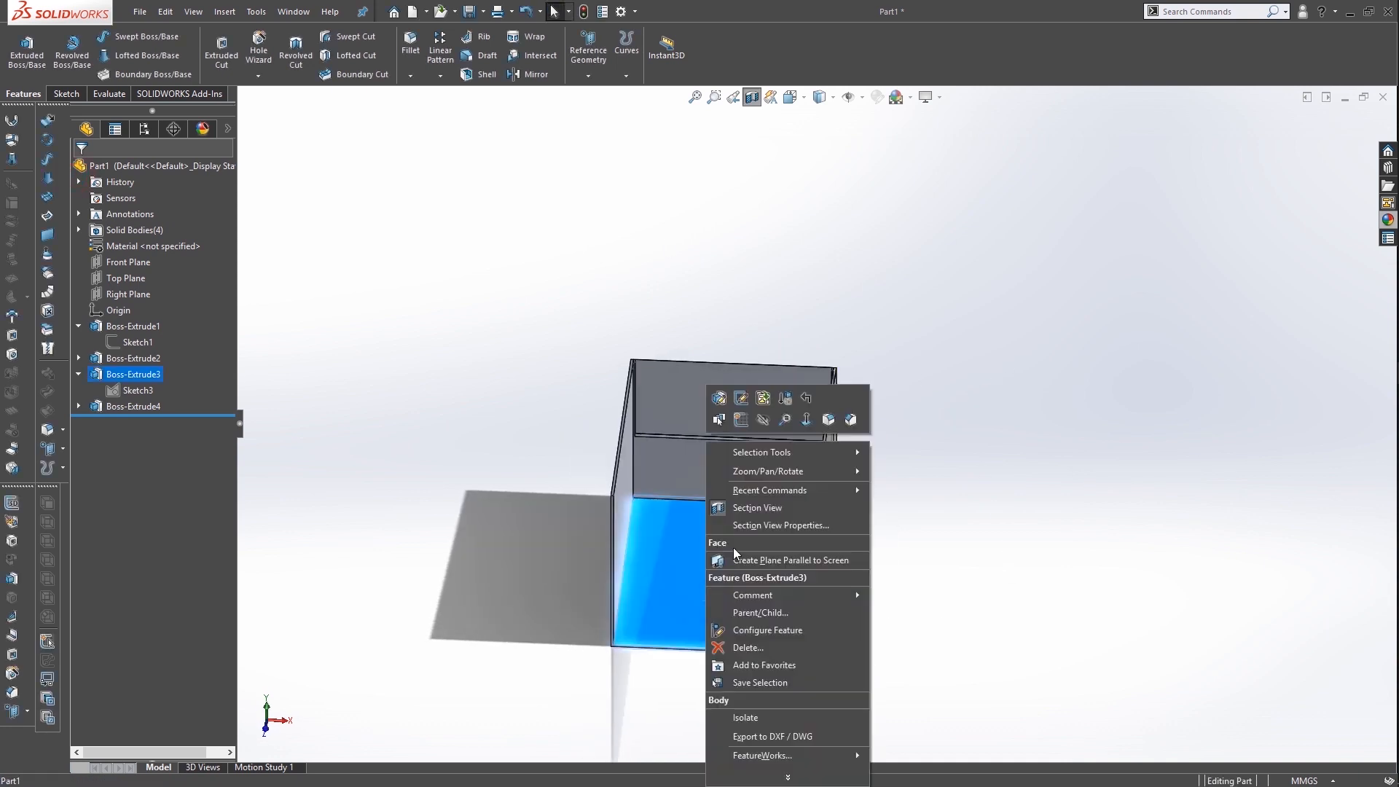
click(754, 427)
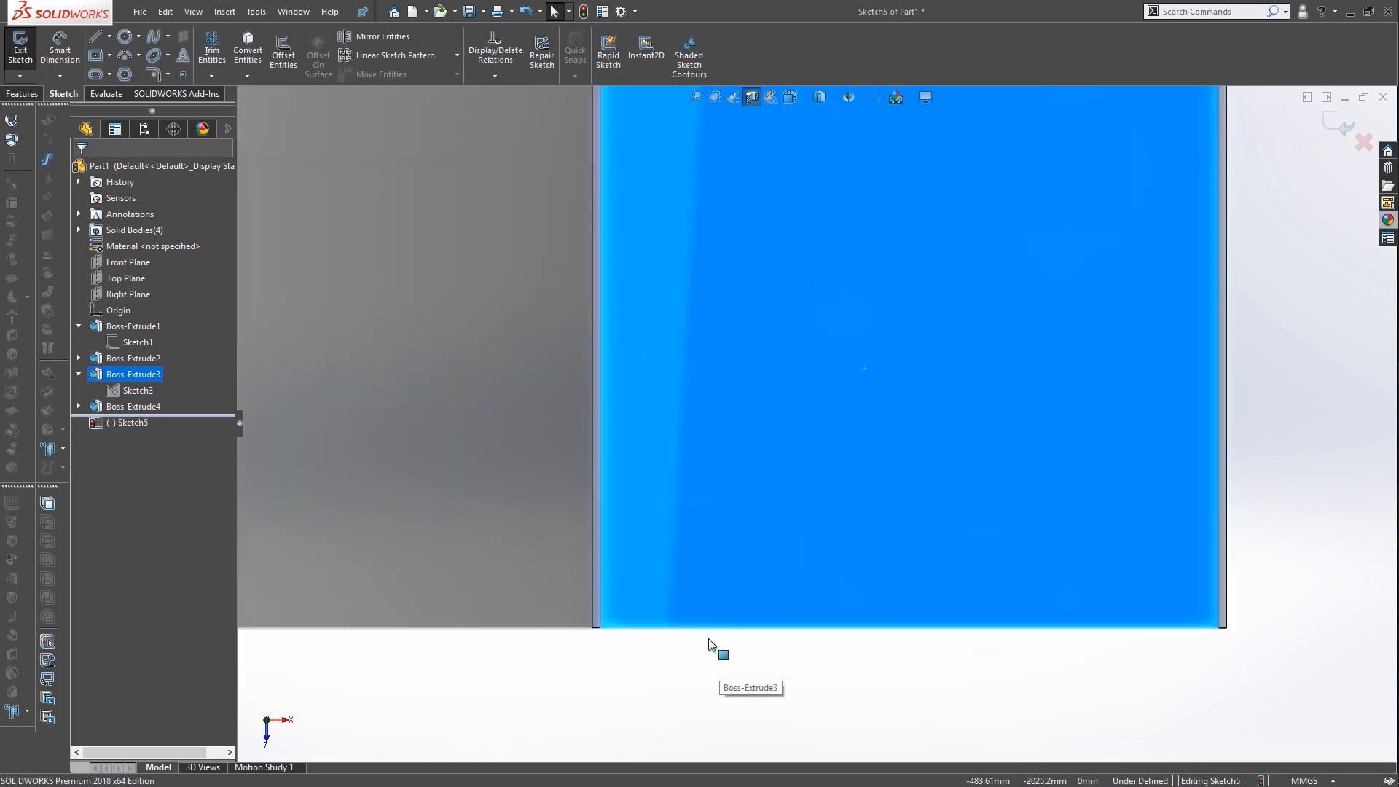
Draw a corner rectangle from the floor's front-left inner corner, 1120 mm deep and 828 mm wide
click(111, 53)
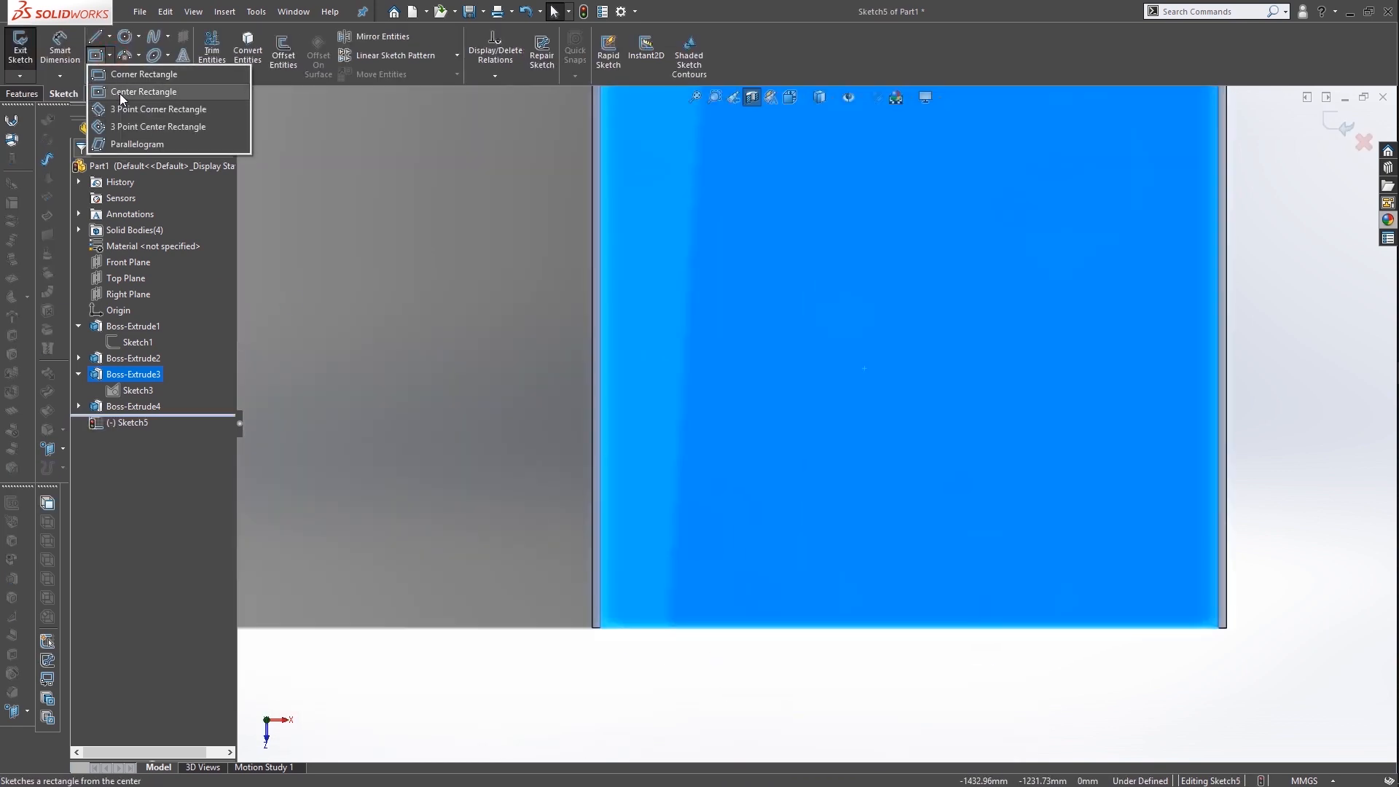
click(120, 77)
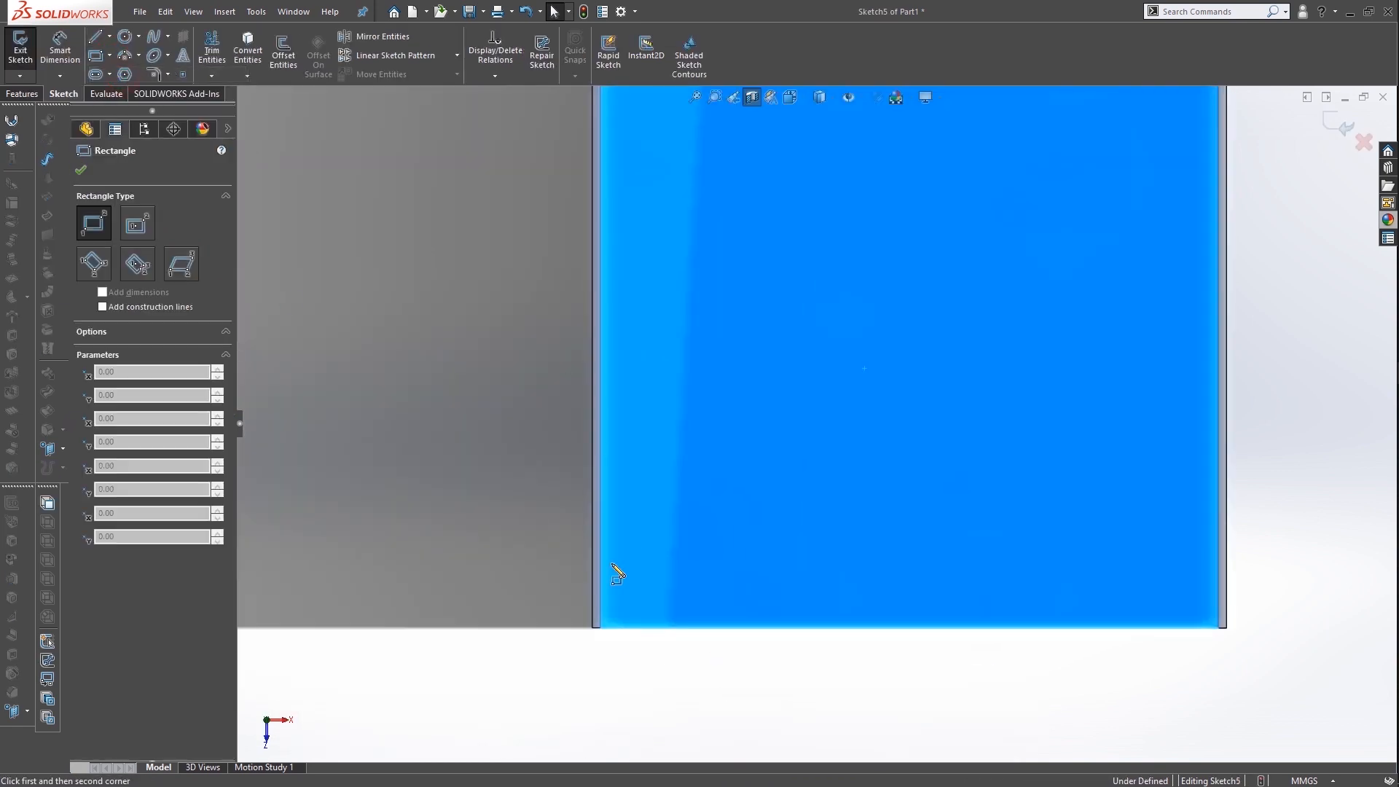
click(599, 626)
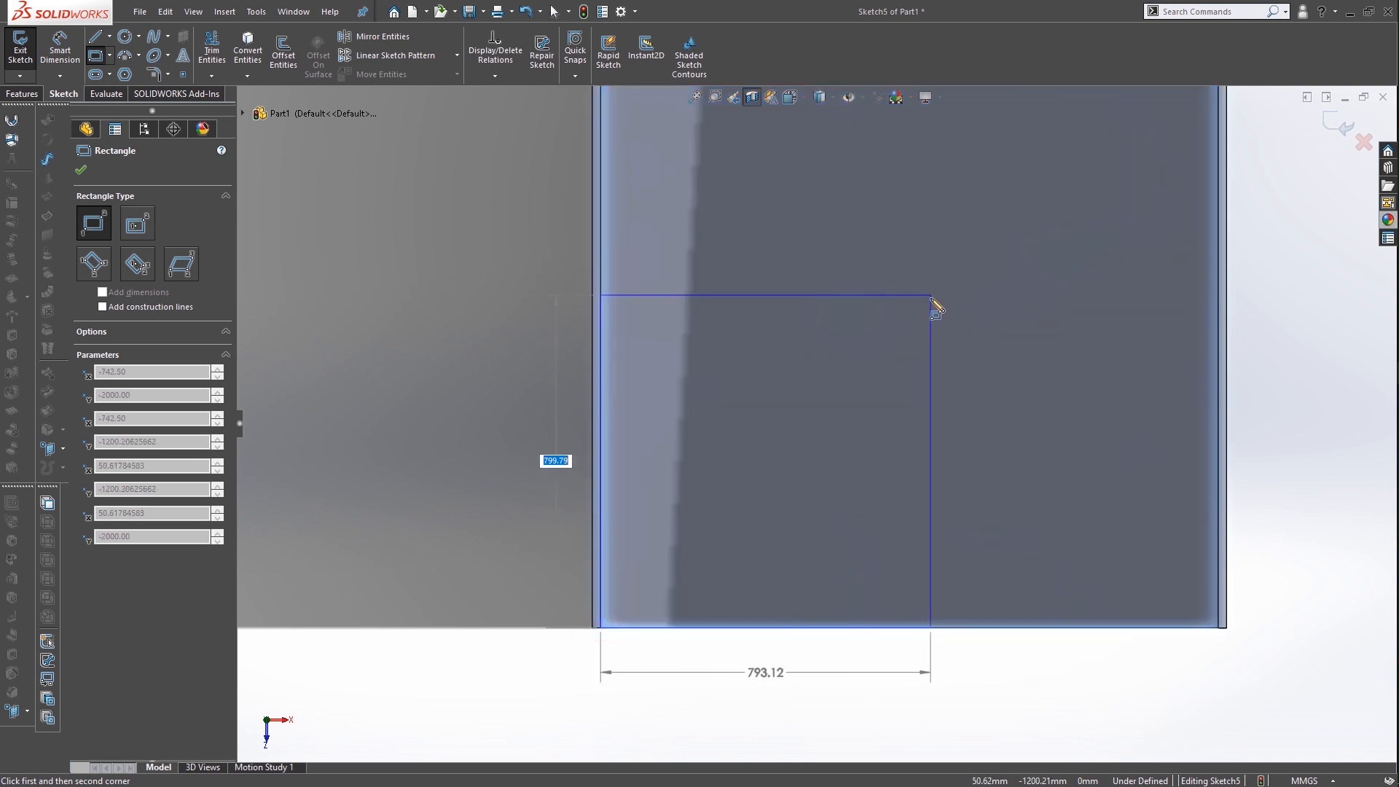
text(1120)
key(Tab)
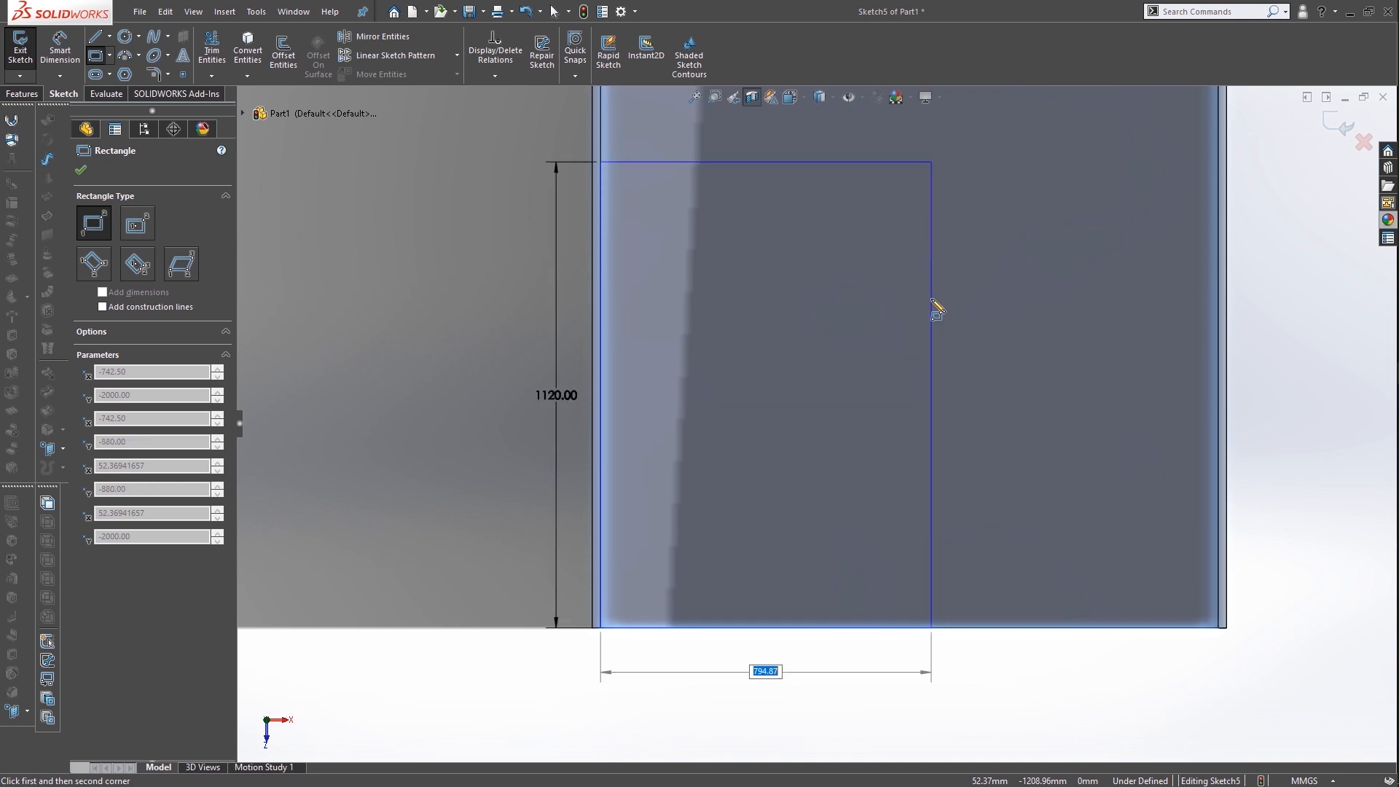
text(828)
key(Return)
Extrude the floor rectangle upward 300 mm as a separate body with Merge result turned off
scroll(938, 350, up, 4)
mouse_move(946, 426)
middle_down()
mouse_move(870, 326)
mouse_move(865, 225)
middle_up()
scroll(646, 546, down, 3)
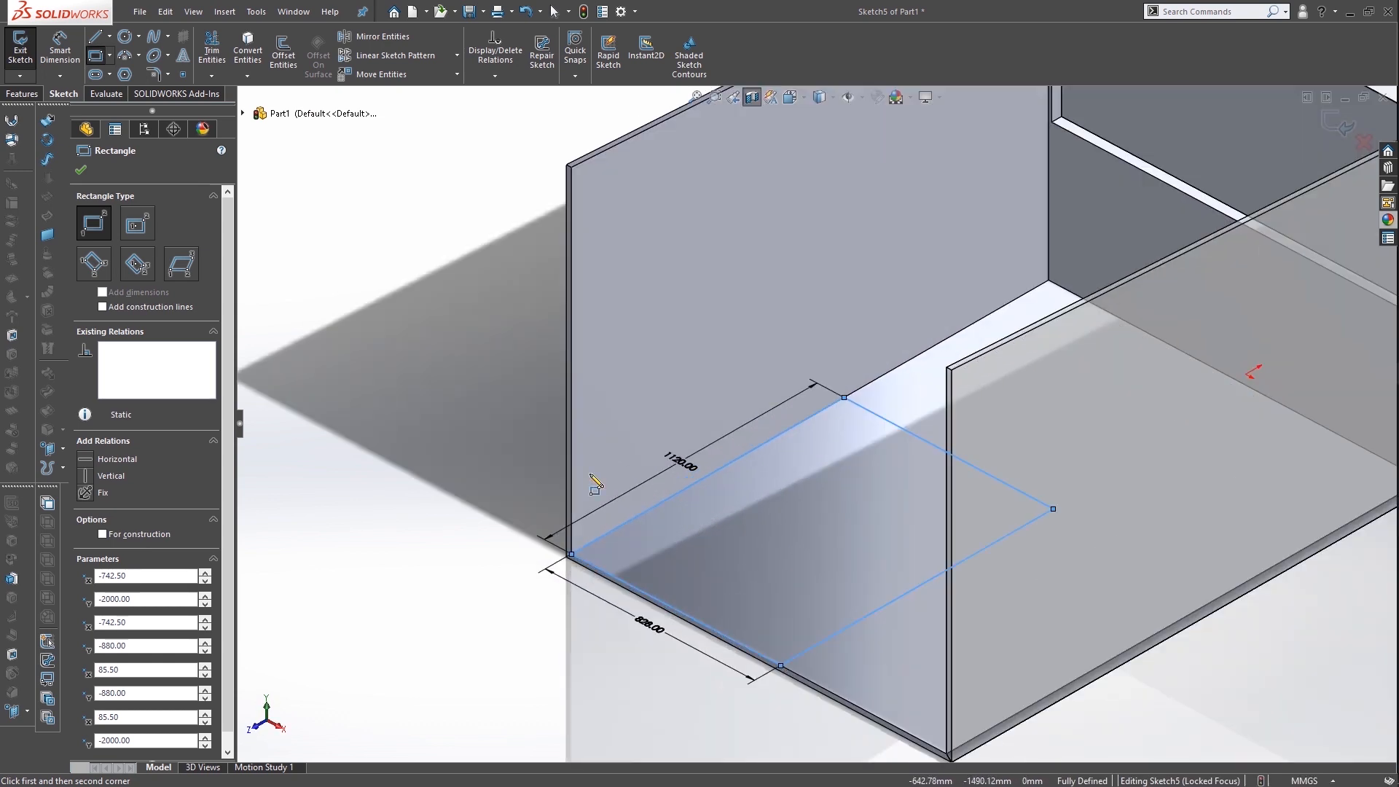
click(22, 93)
click(24, 62)
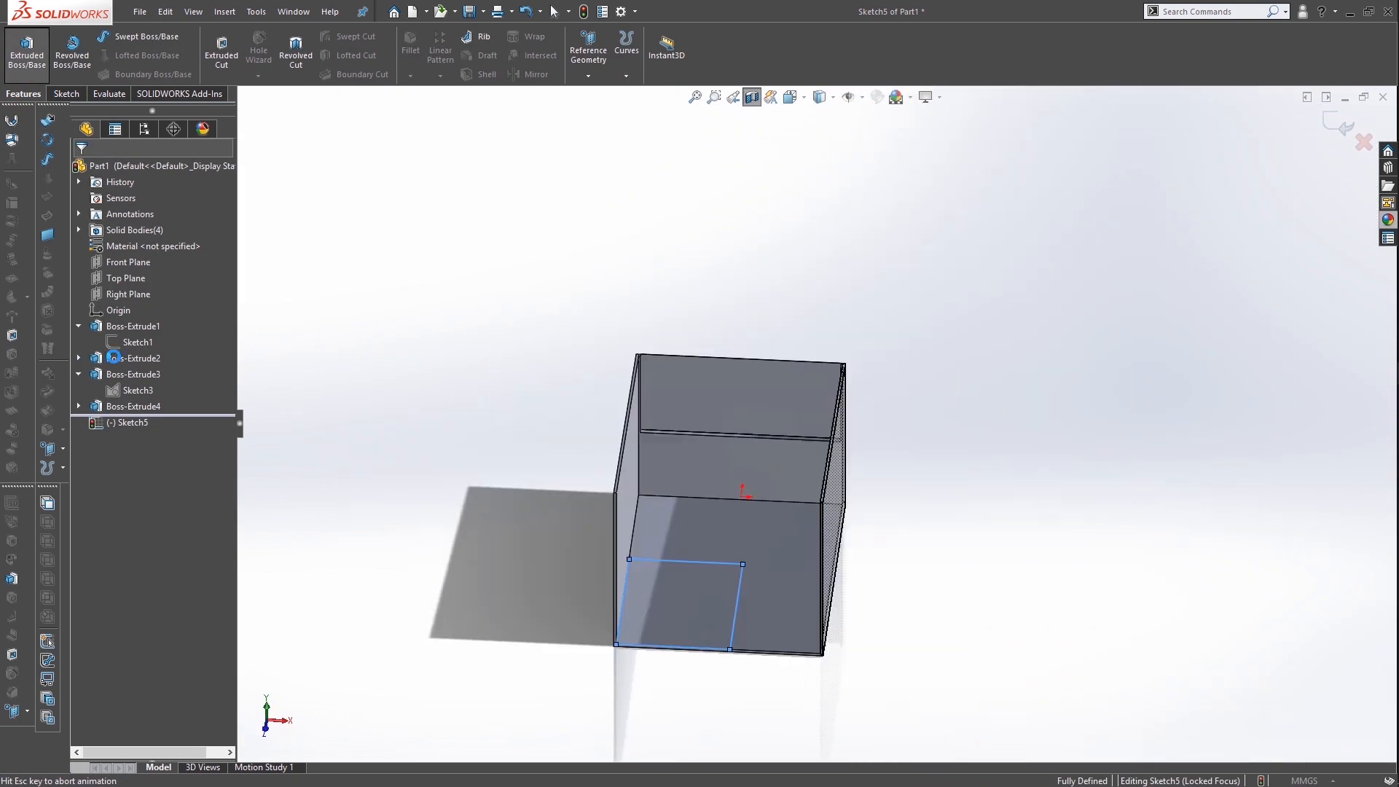
click(102, 329)
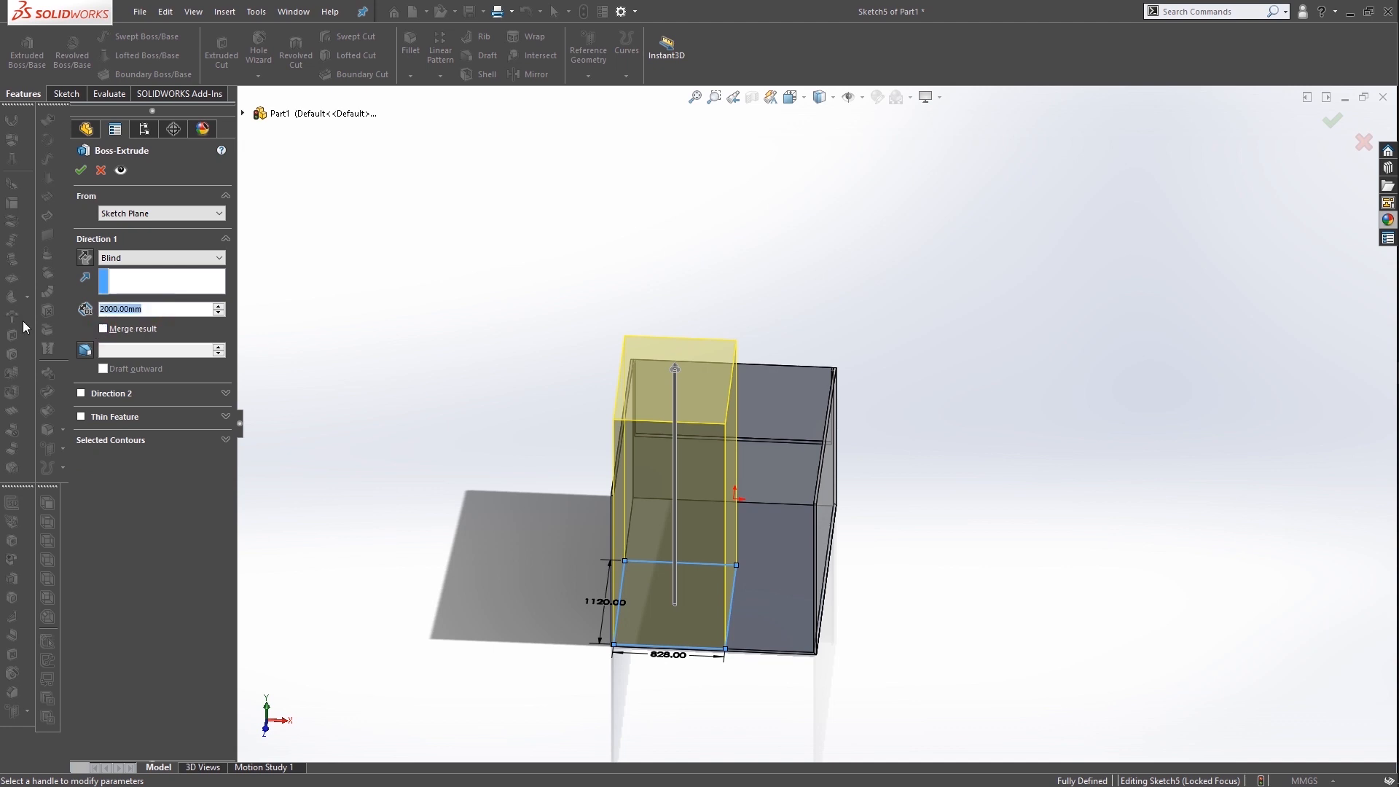
text(300)
key(Return)
click(80, 168)
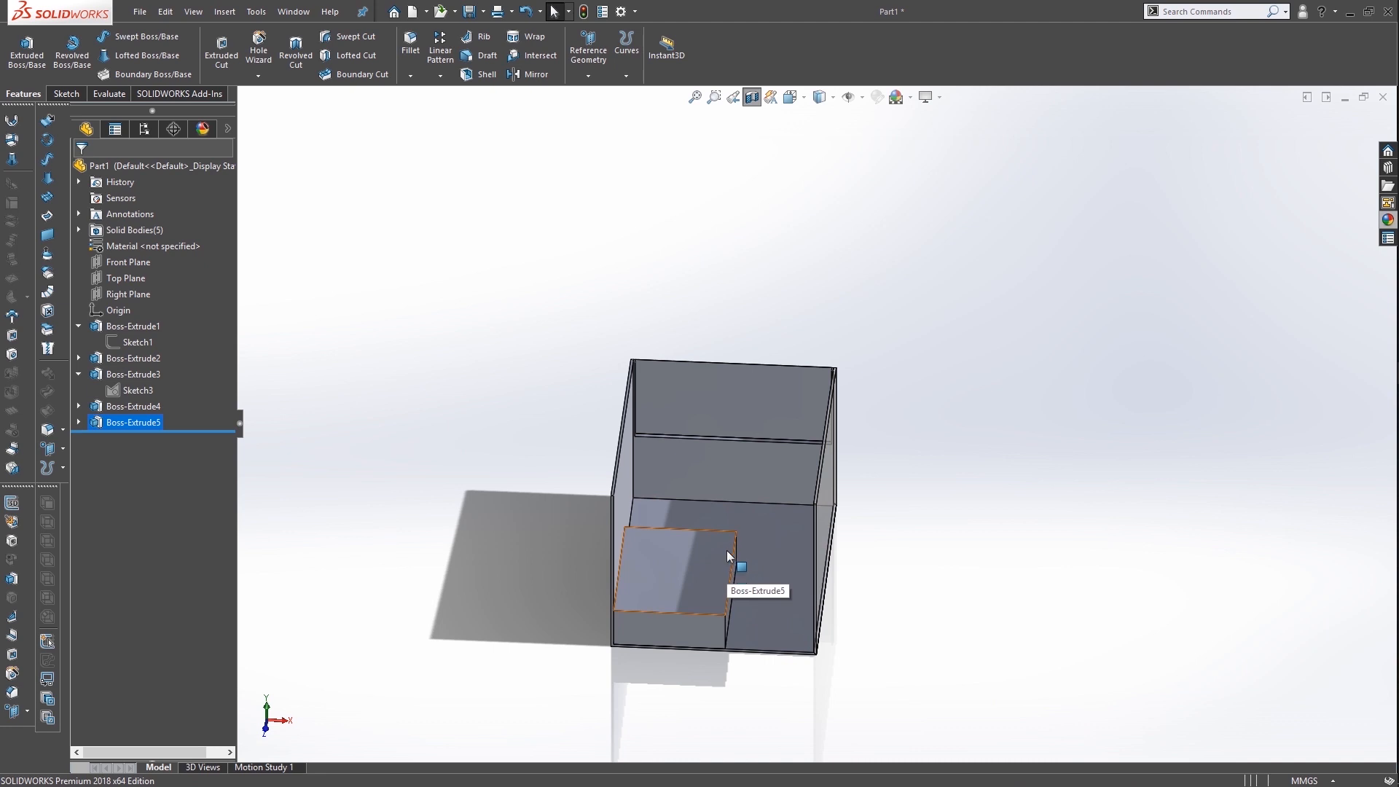
Start another sketch on the exposed L-shaped floor area beside the raised platform block
middle_drag(733, 540, 658, 605)
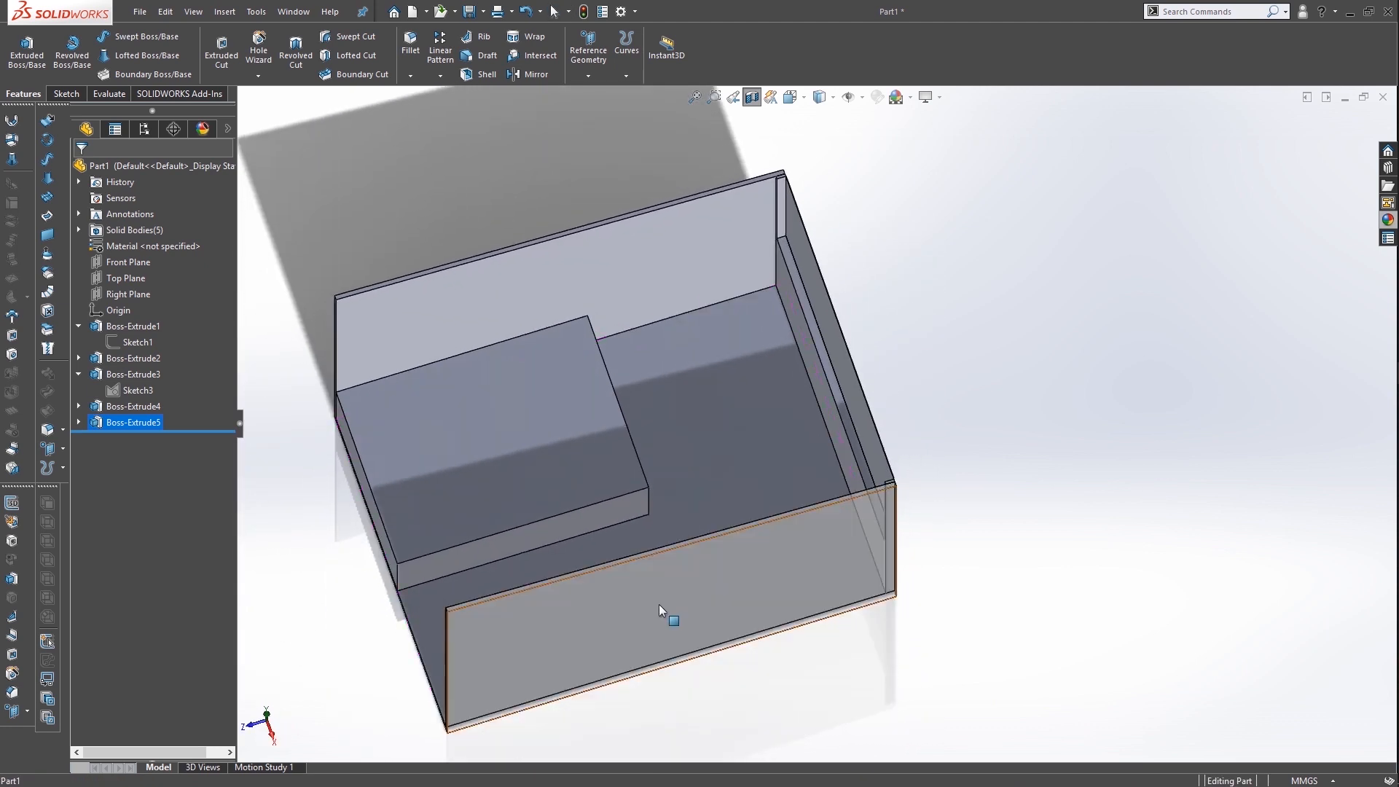
click(733, 457)
right_click(733, 441)
click(762, 422)
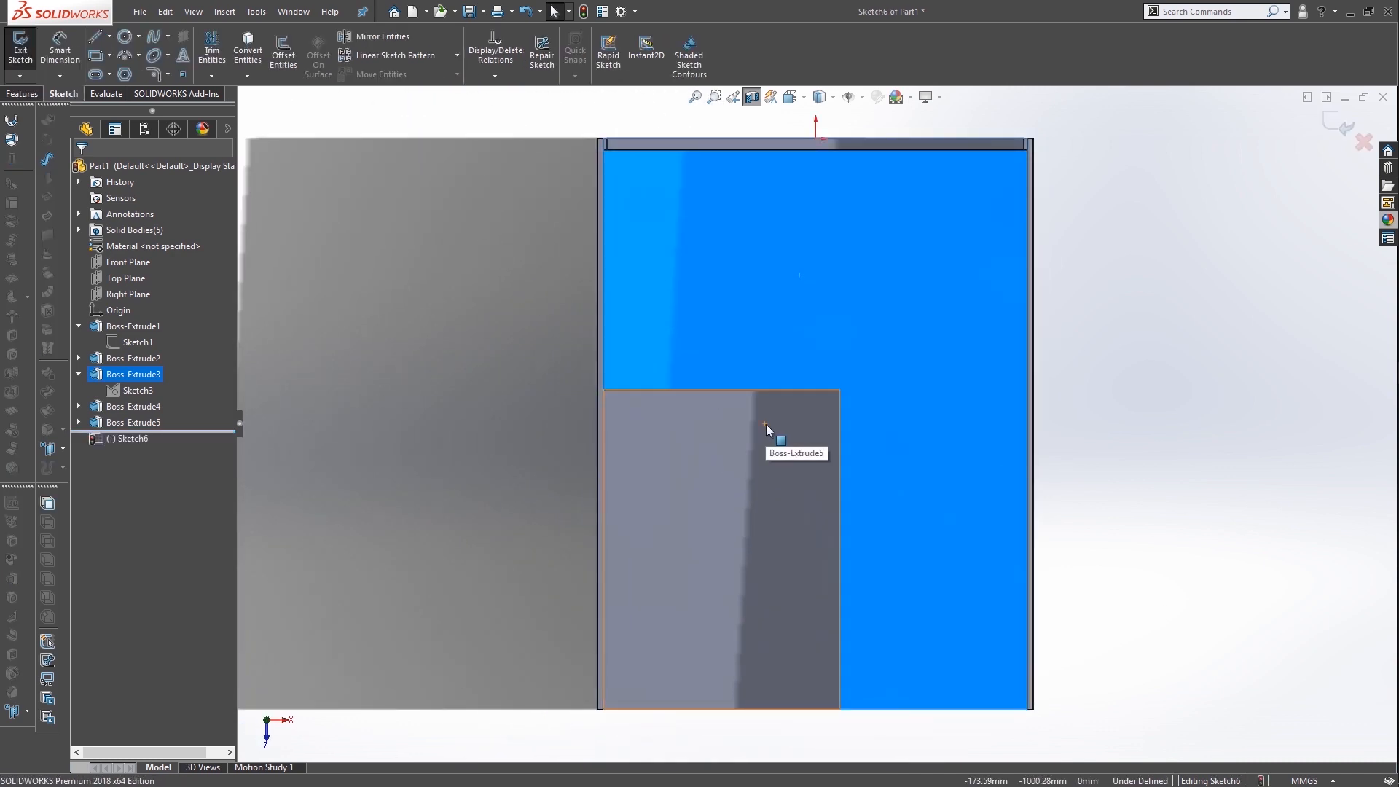
Draw a corner rectangle from the floor's rear-left inner corner, 1296 mm deep and reaching across to the opposite side wall
click(95, 56)
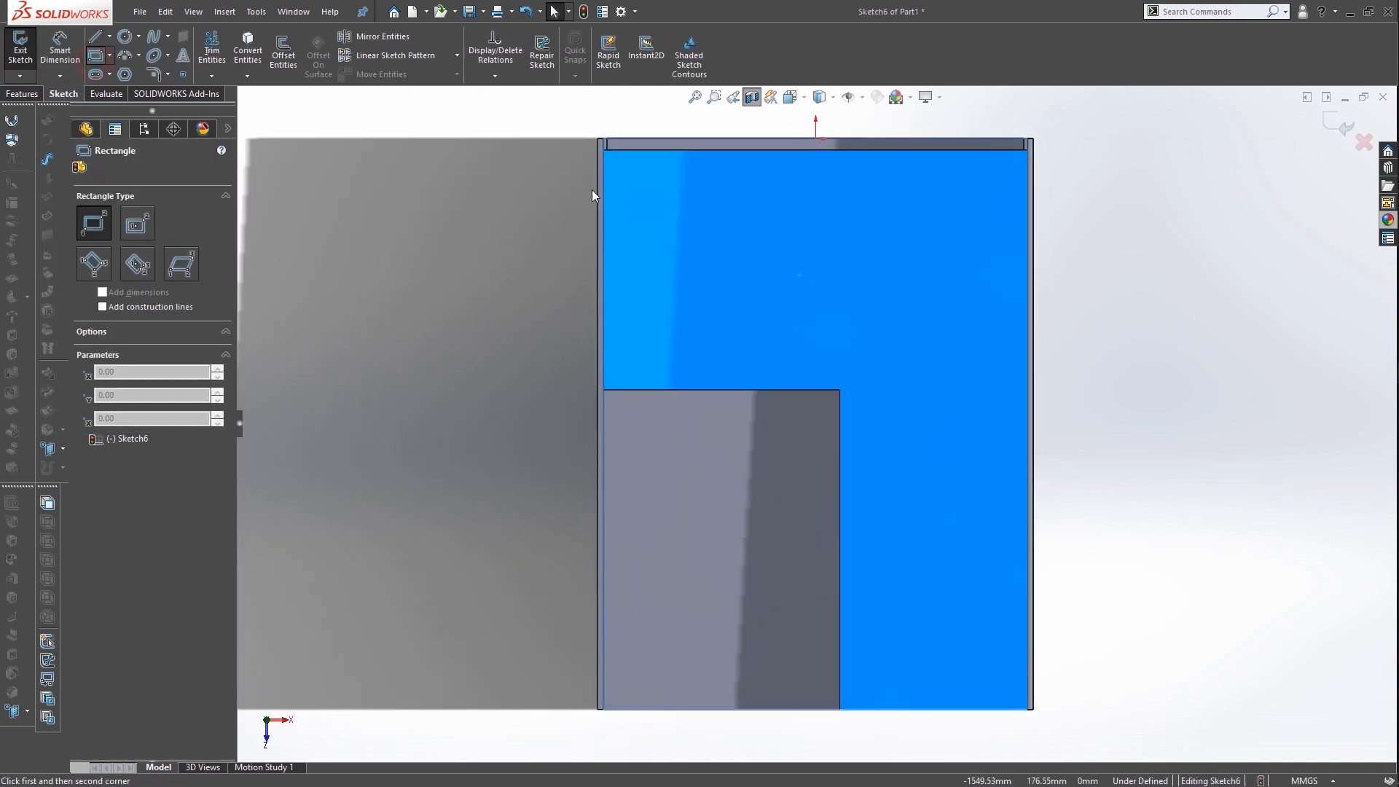
click(606, 151)
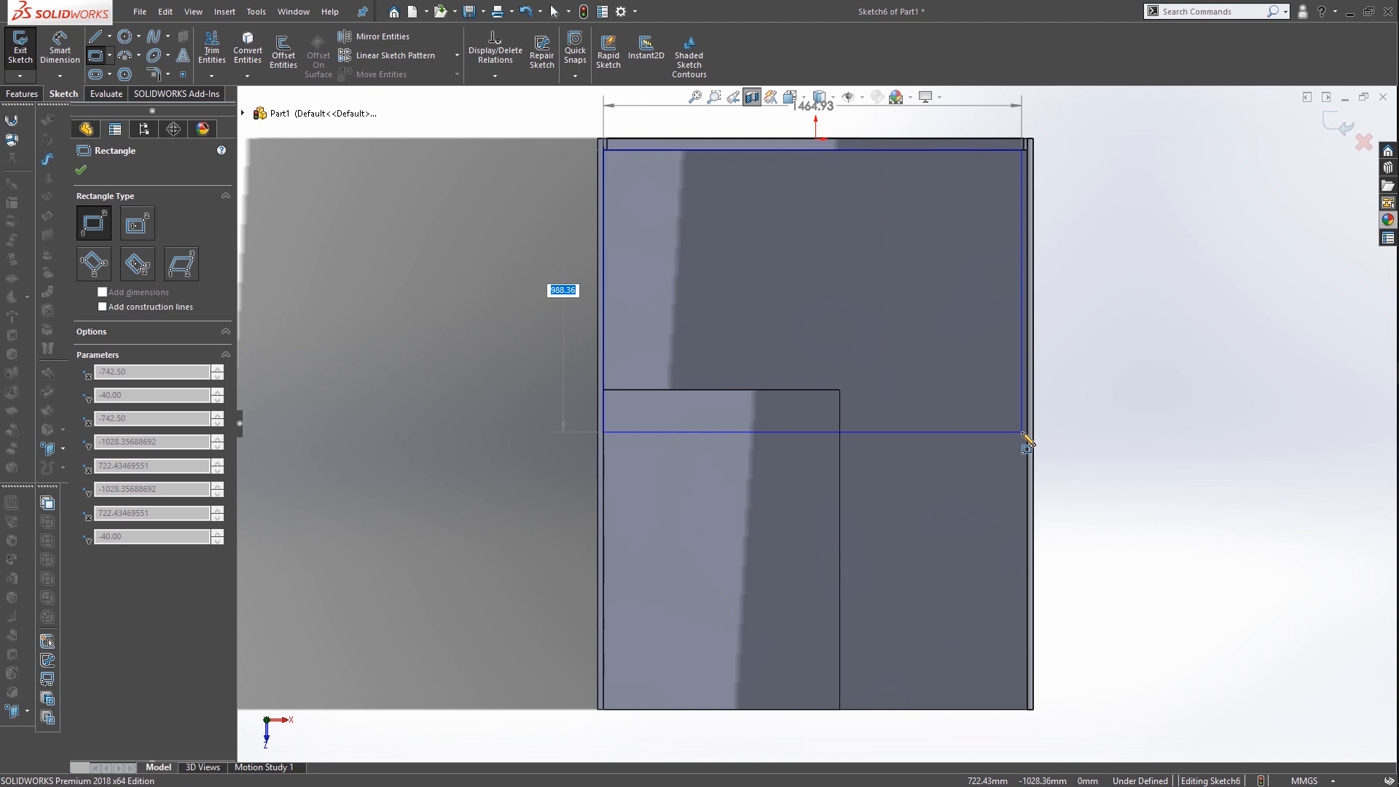
text(1296)
key(Tab)
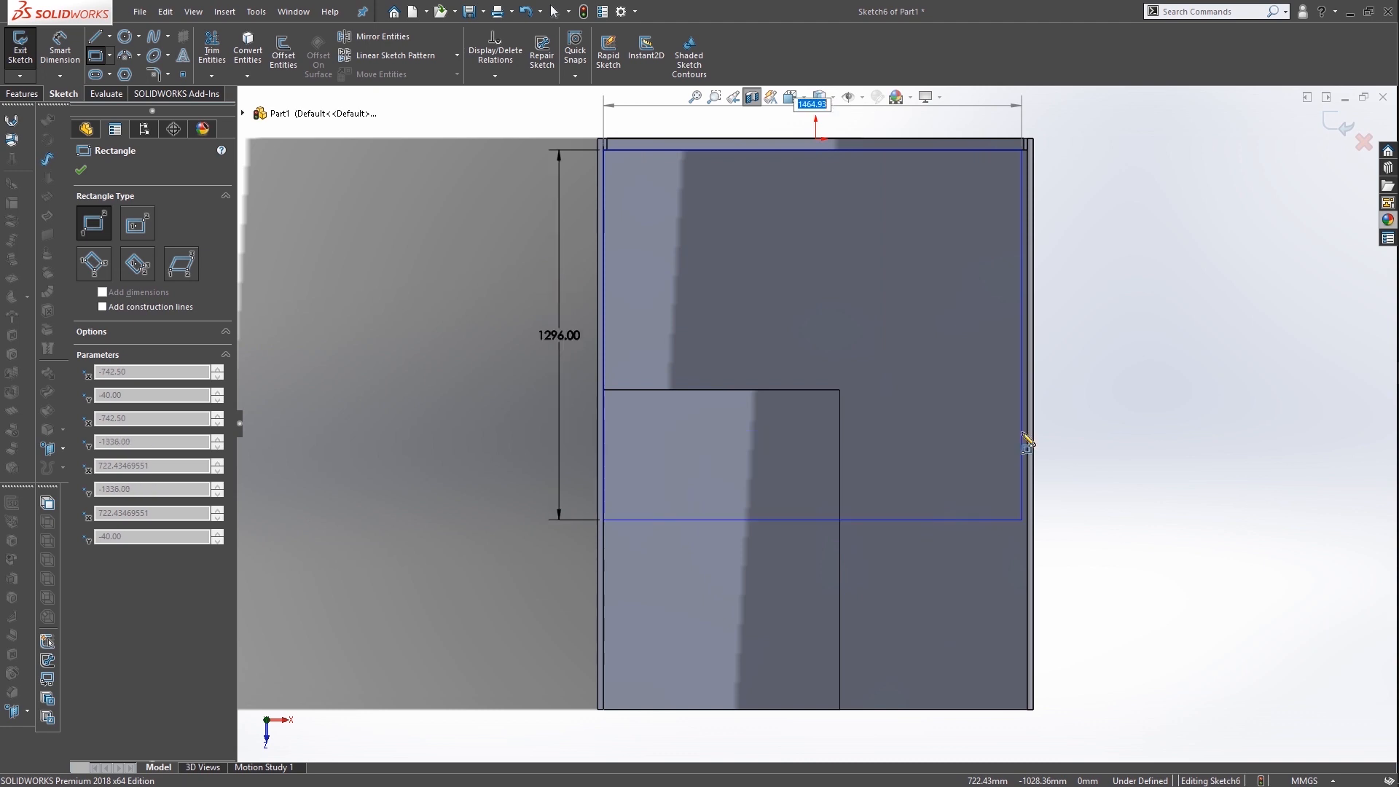
click(1036, 450)
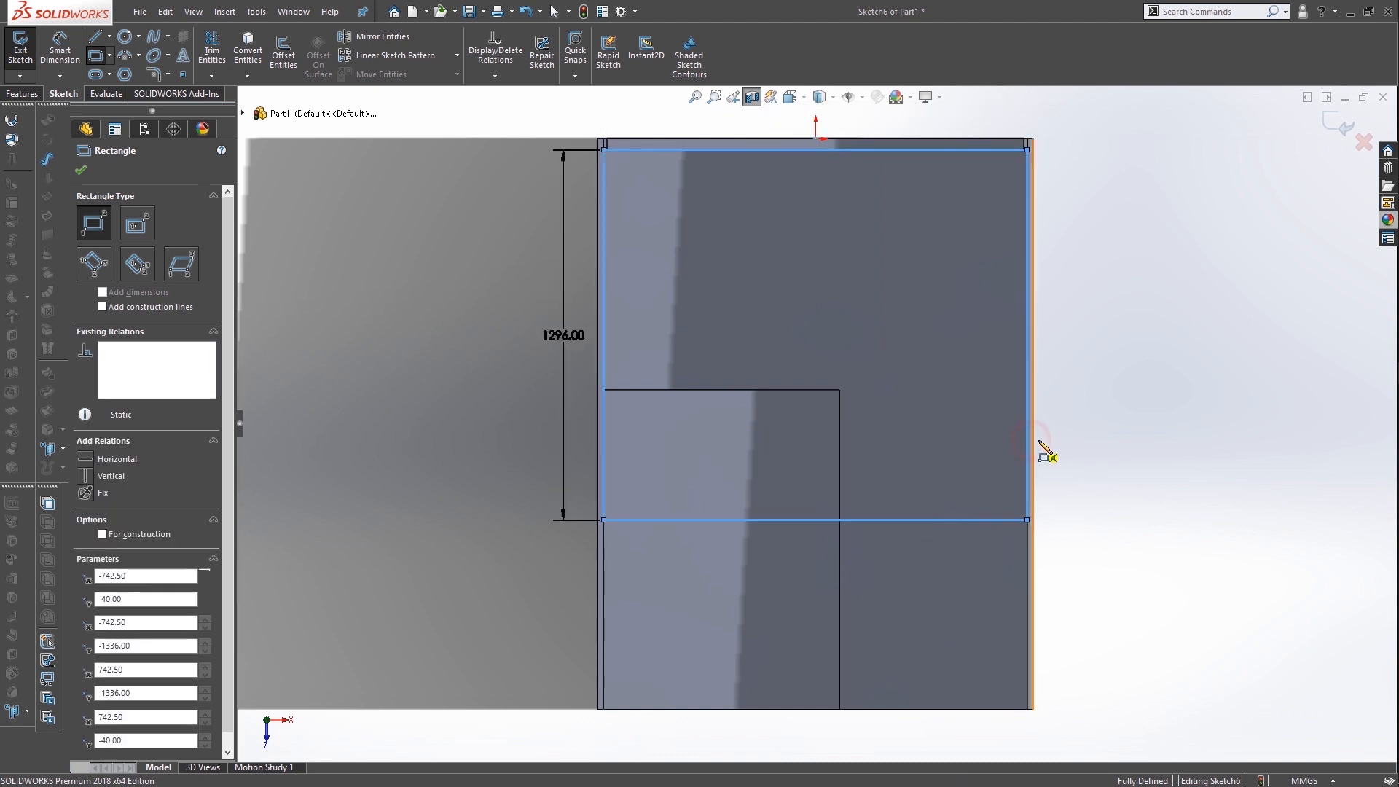
Extrude the full-width rear rectangle upward 100 mm as a separate body with Merge result turned off
mouse_move(1019, 500)
middle_down()
mouse_move(962, 397)
mouse_move(1020, 433)
middle_up()
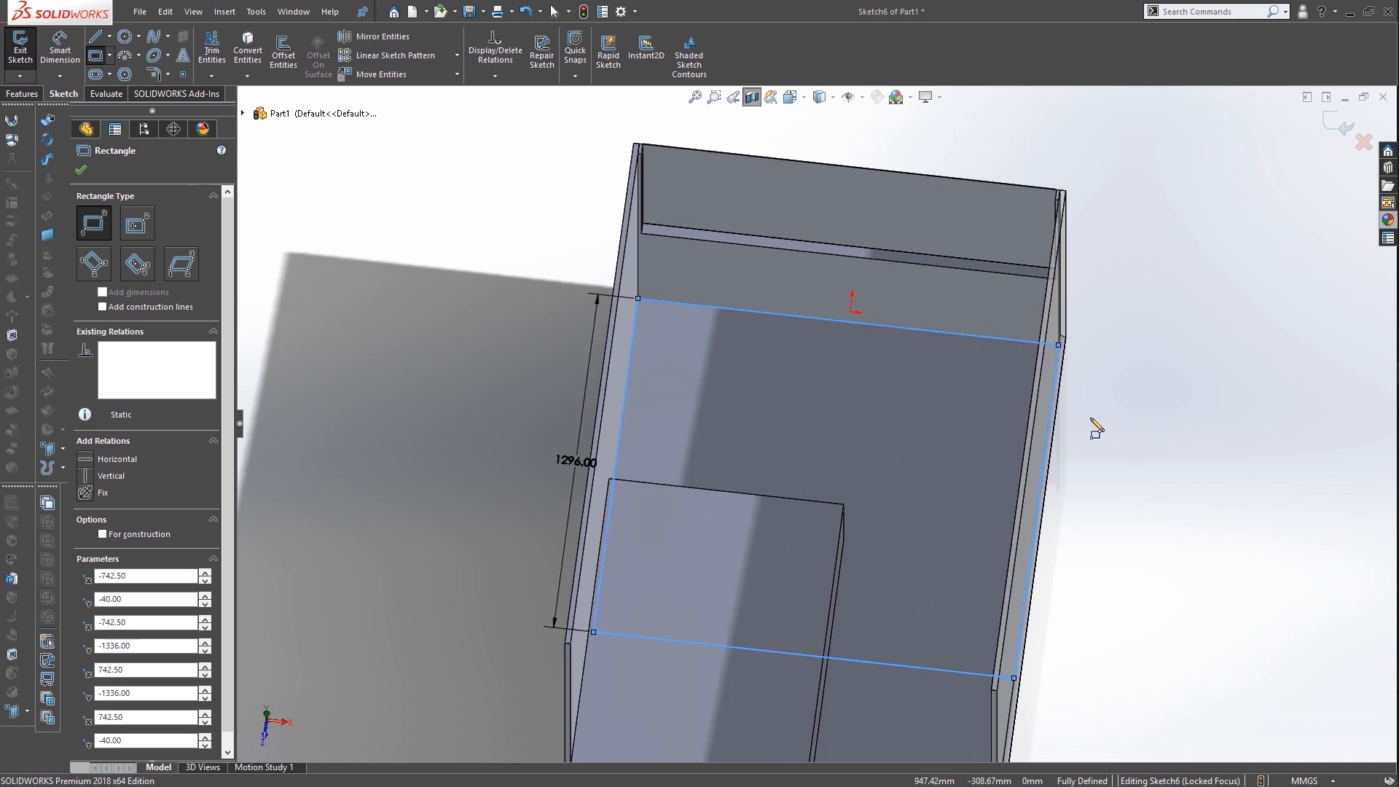
click(18, 95)
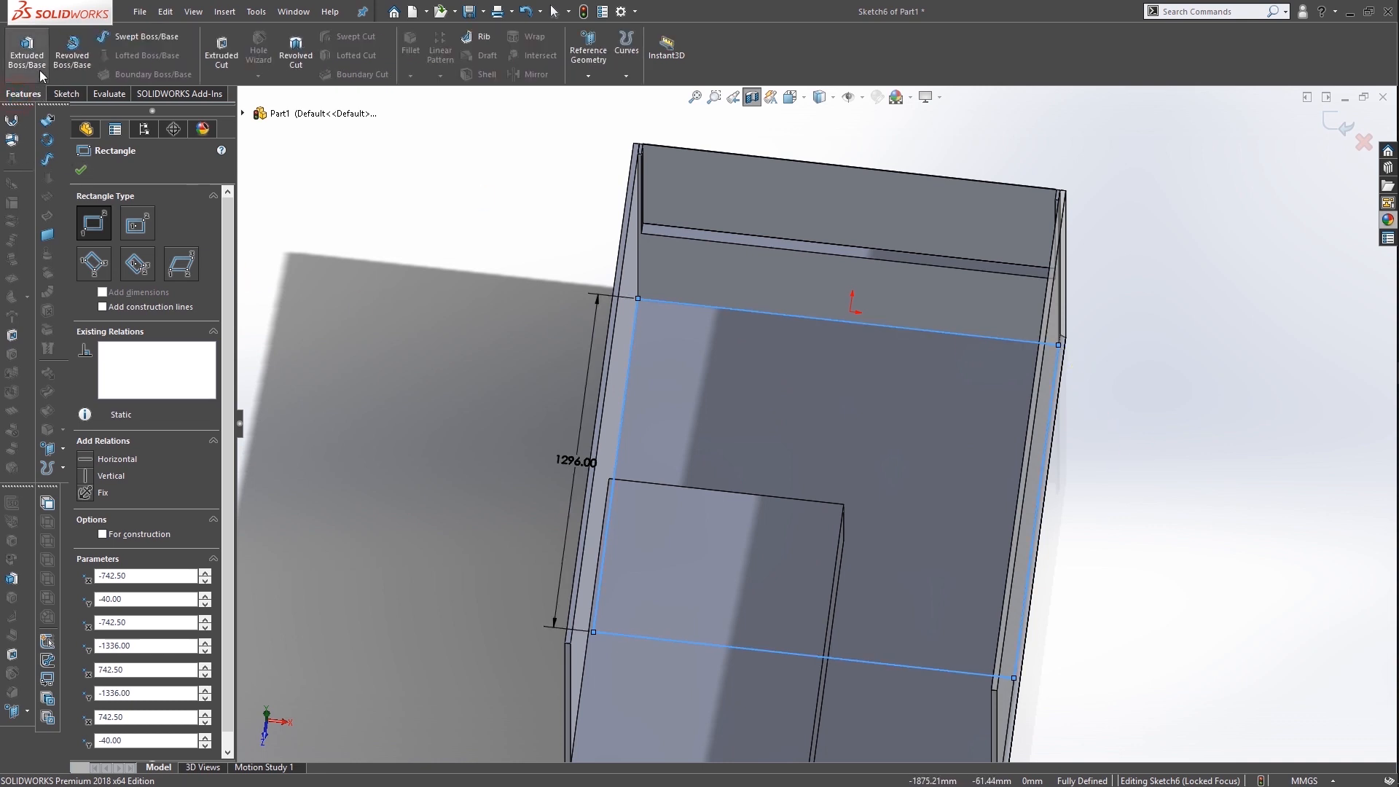
click(30, 63)
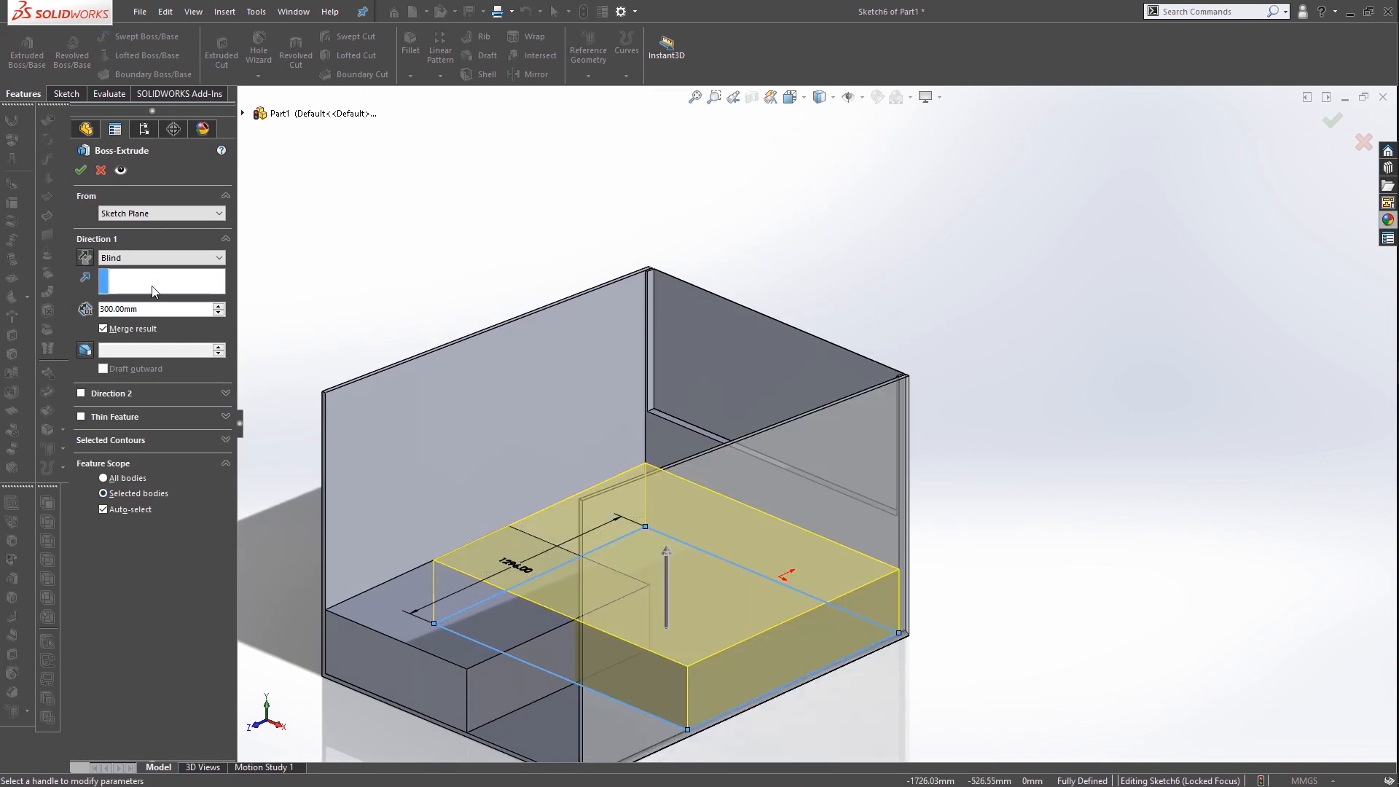
double_click(162, 309)
text(100)
key(Return)
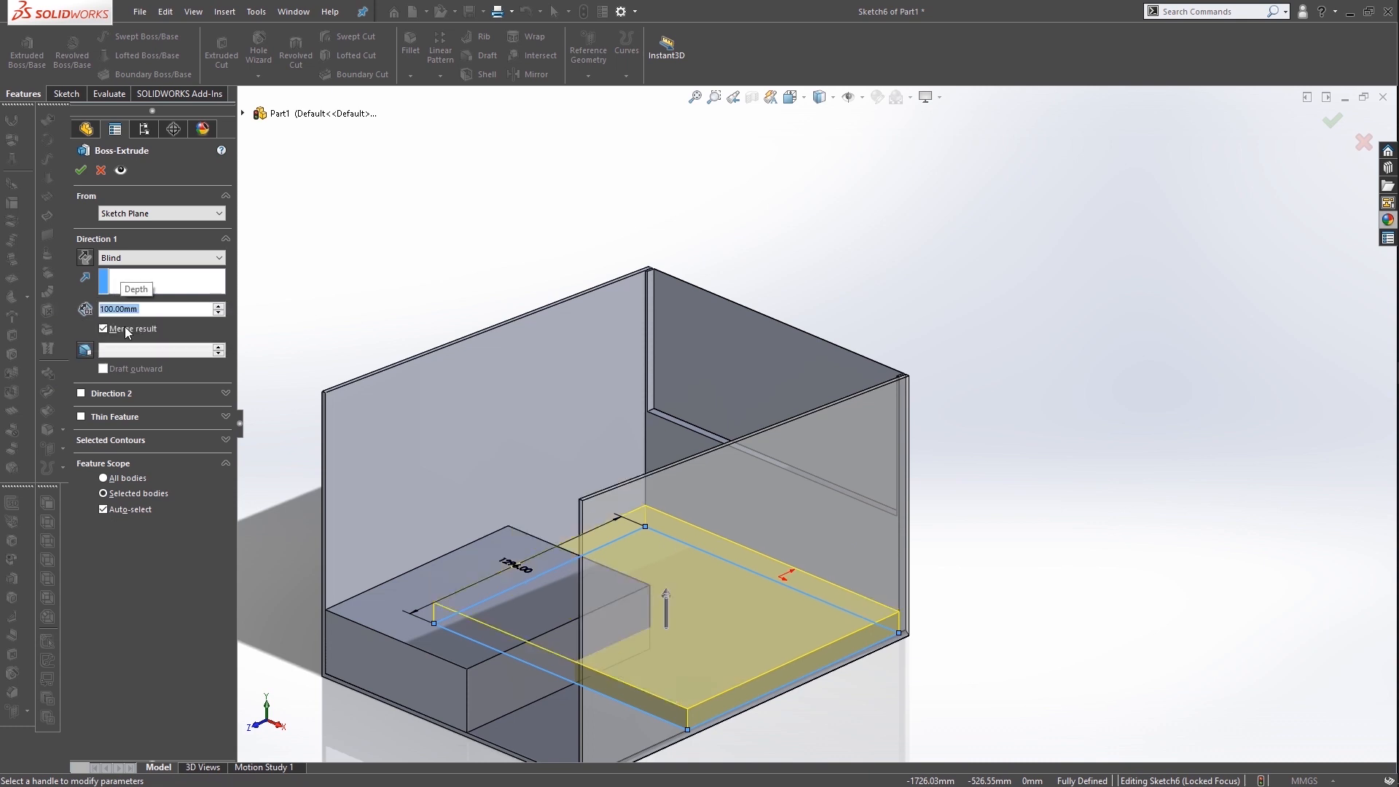
click(80, 170)
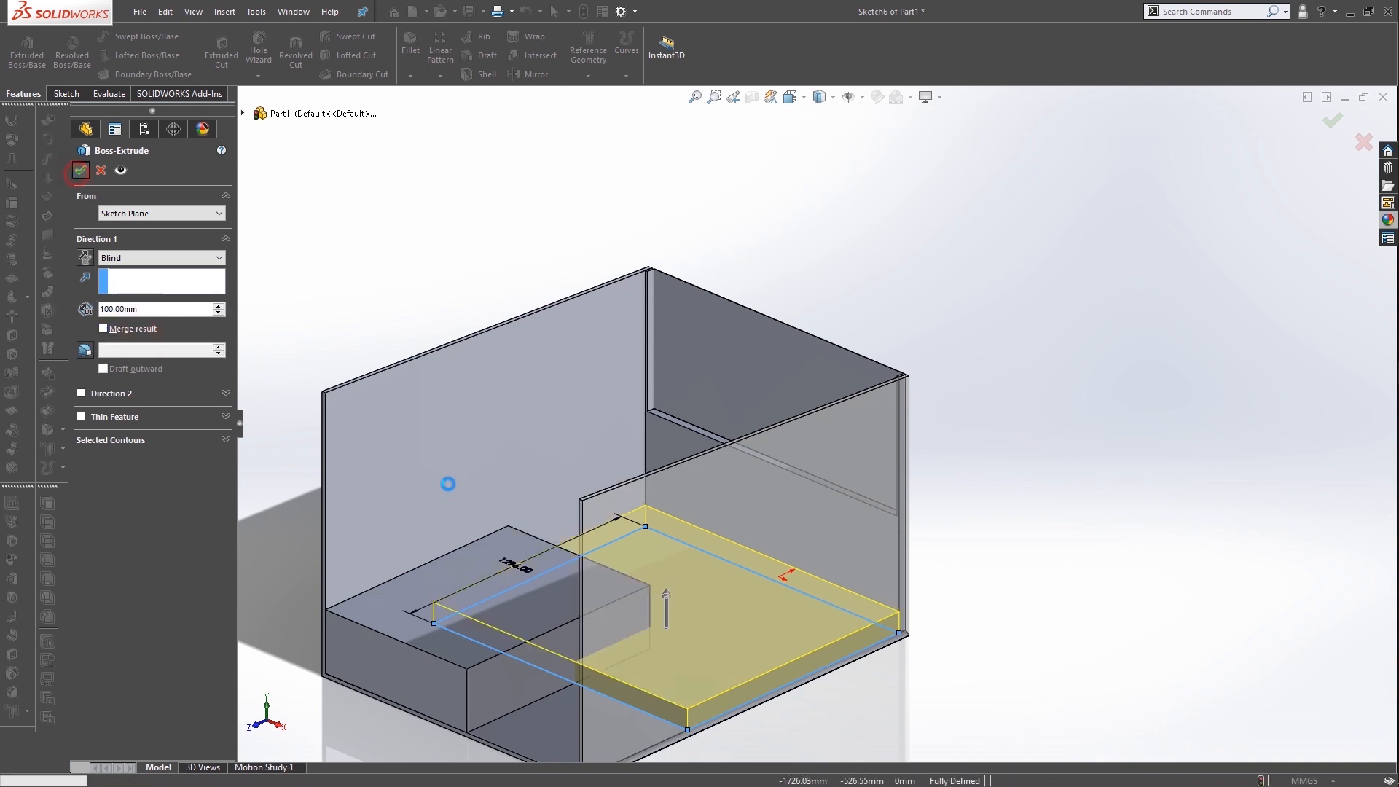
Start a new sketch on the top face of the low rear platform
scroll(641, 667, down, 4)
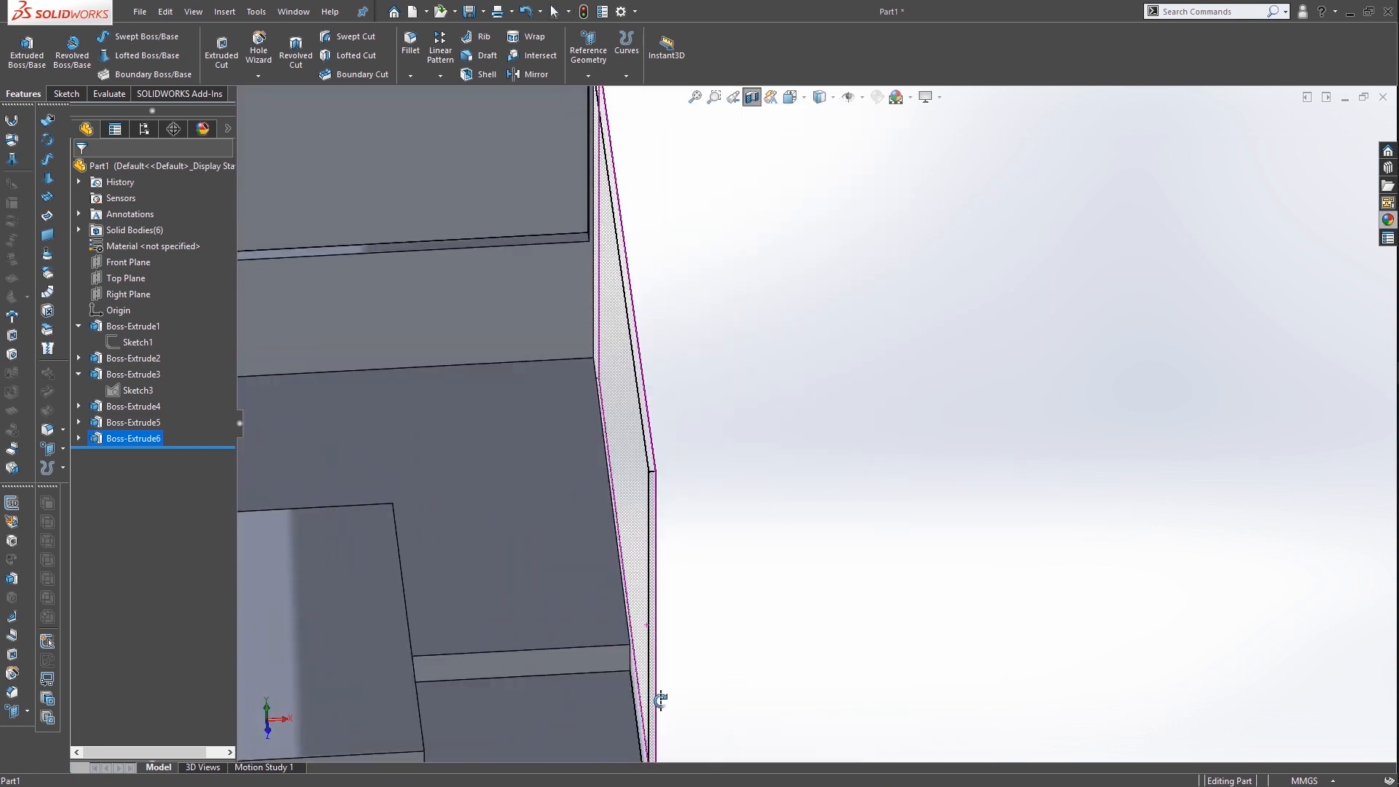
scroll(889, 203, up, 5)
click(767, 313)
middle_drag(506, 634, 837, 514)
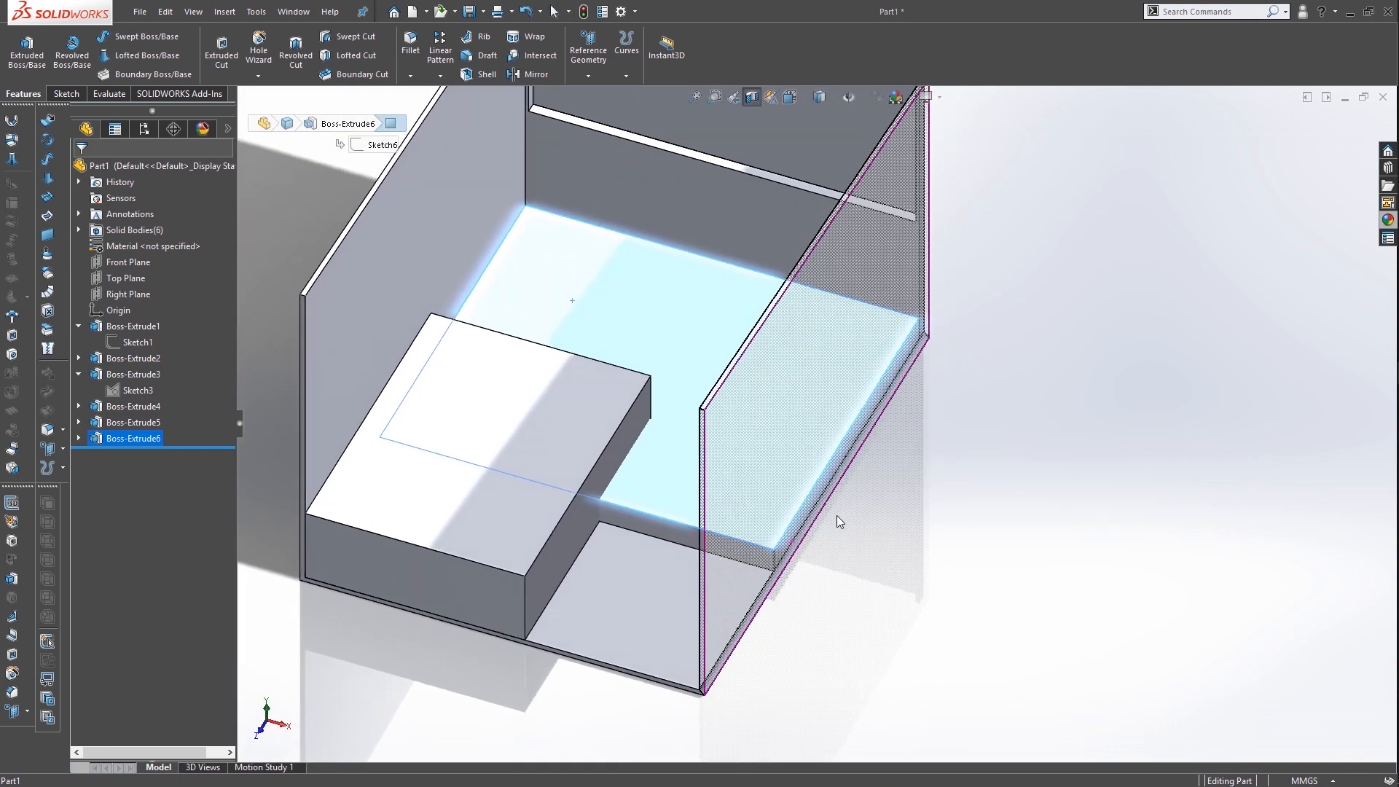
right_click(581, 289)
click(613, 274)
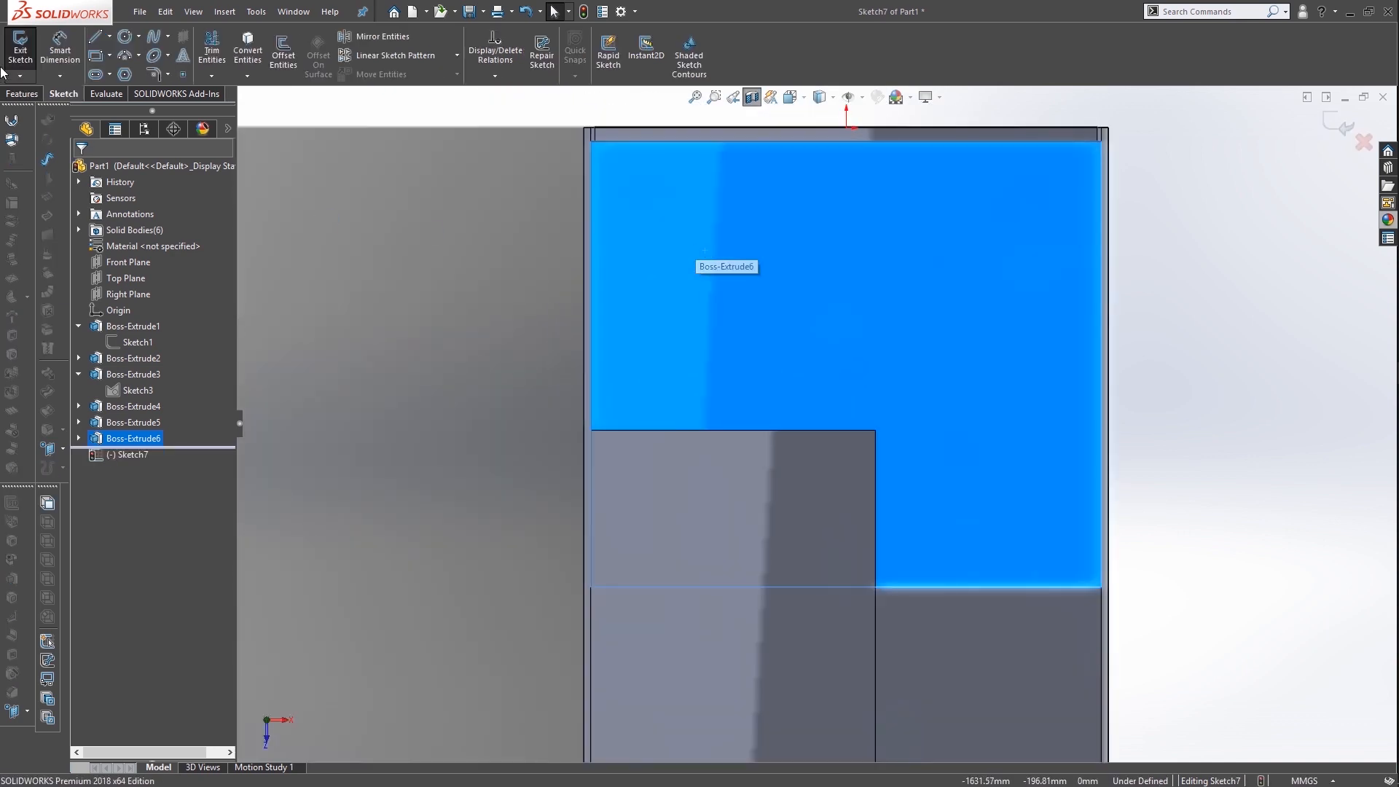
Draw a corner rectangle from the raised block's rear-left corner to the opposite rear inner corner of the booth
click(96, 56)
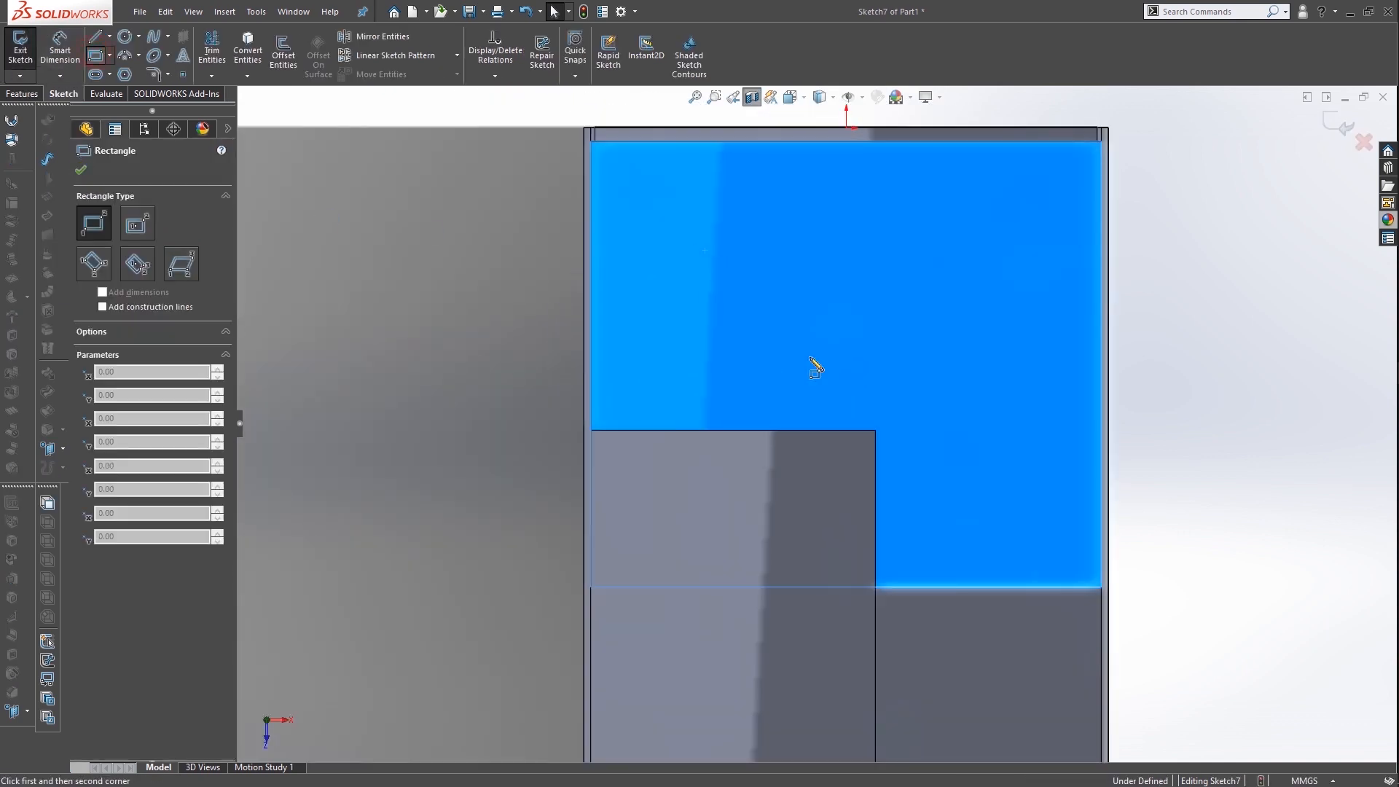
click(592, 431)
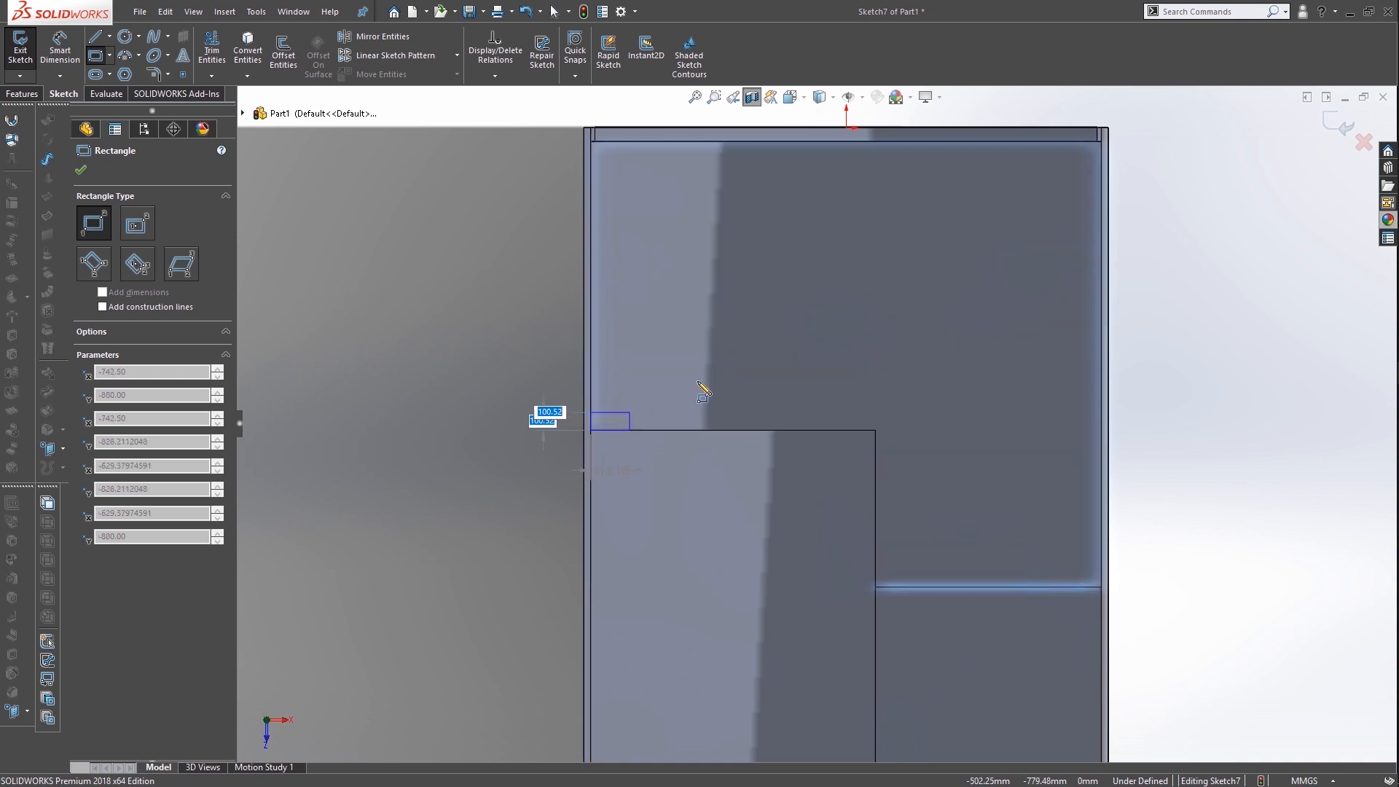
click(1101, 141)
Extrude the upper step rectangle upward 100 mm as a separate body with Merge result turned off
middle_drag(715, 283, 706, 200)
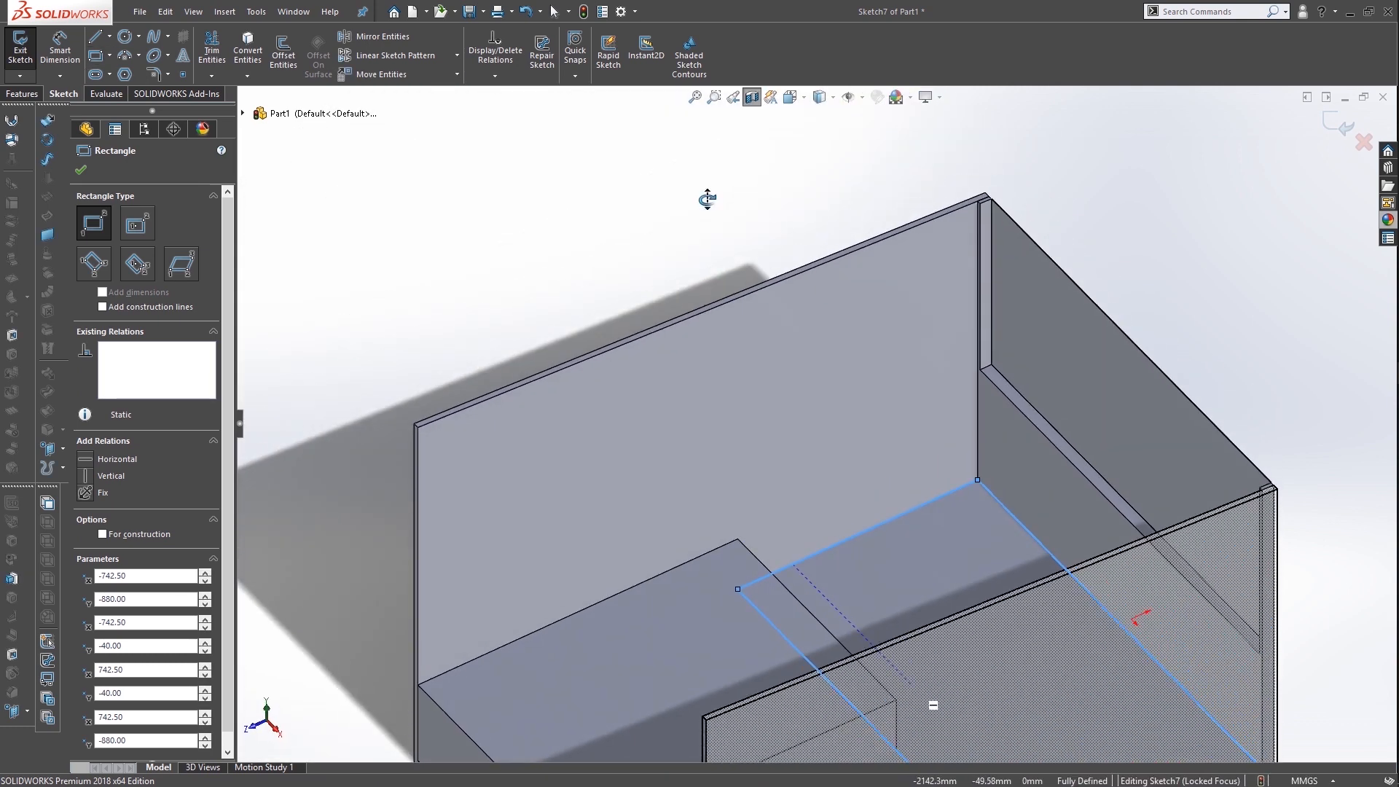
click(22, 94)
click(27, 51)
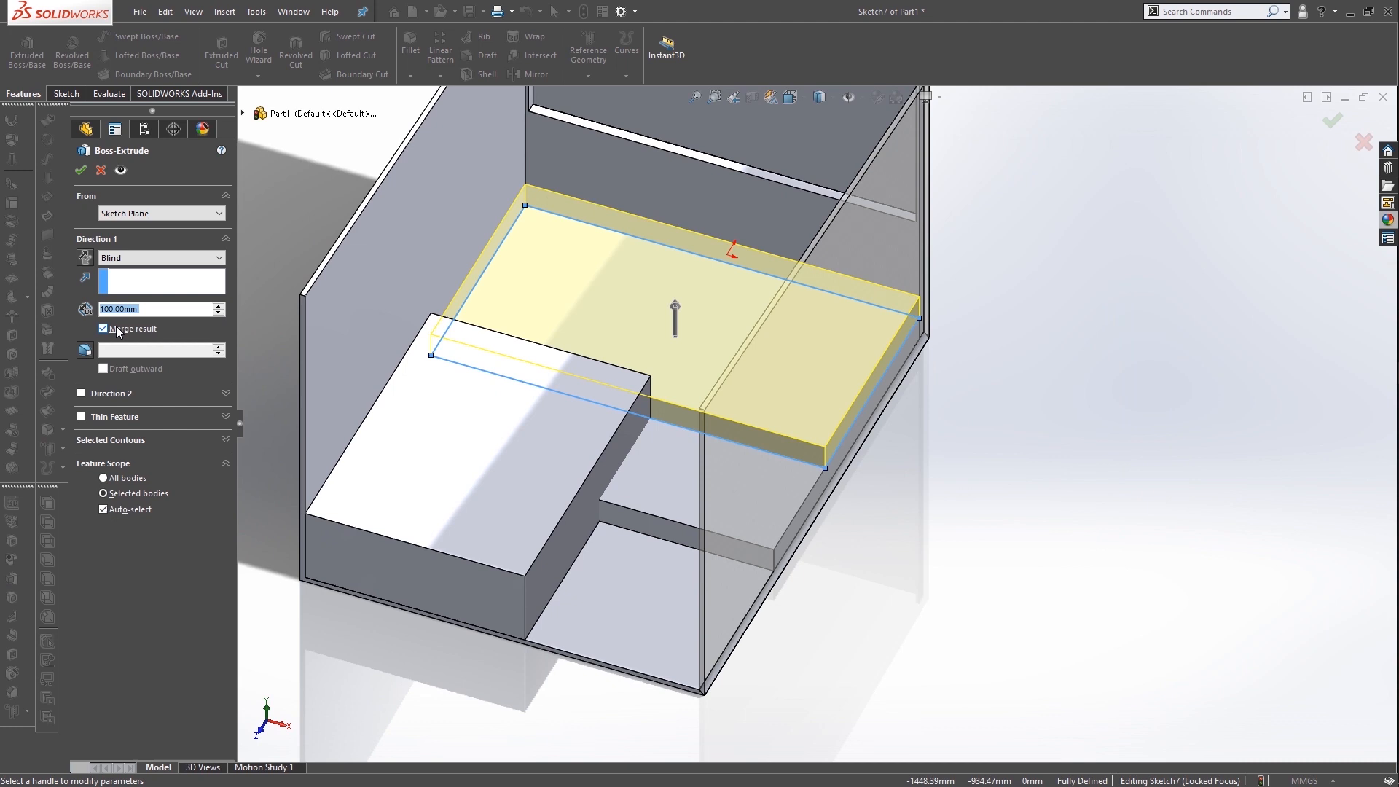
click(116, 329)
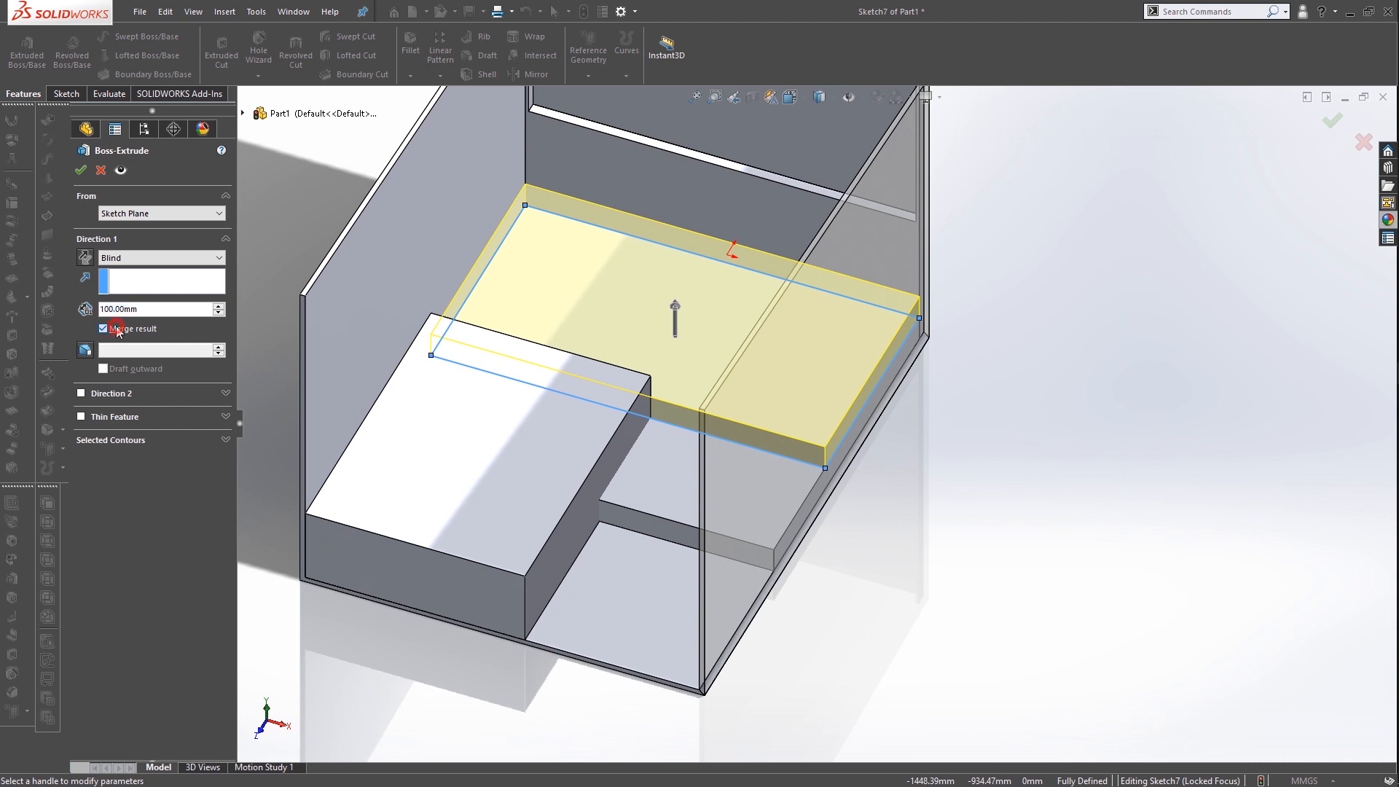
click(82, 170)
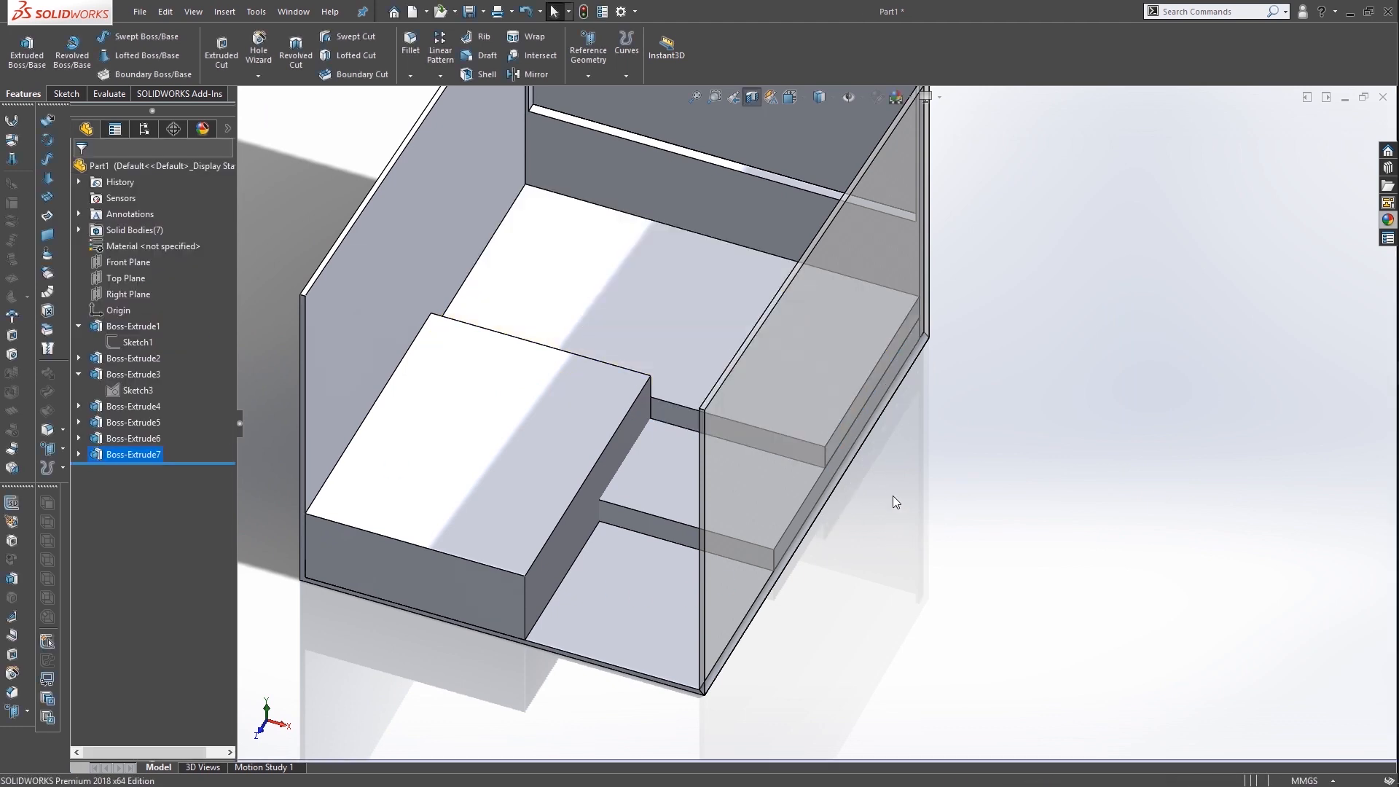
Show the desktop to examine the booth render used as reference, and return to the SolidWorks model
scroll(842, 478, down, 3)
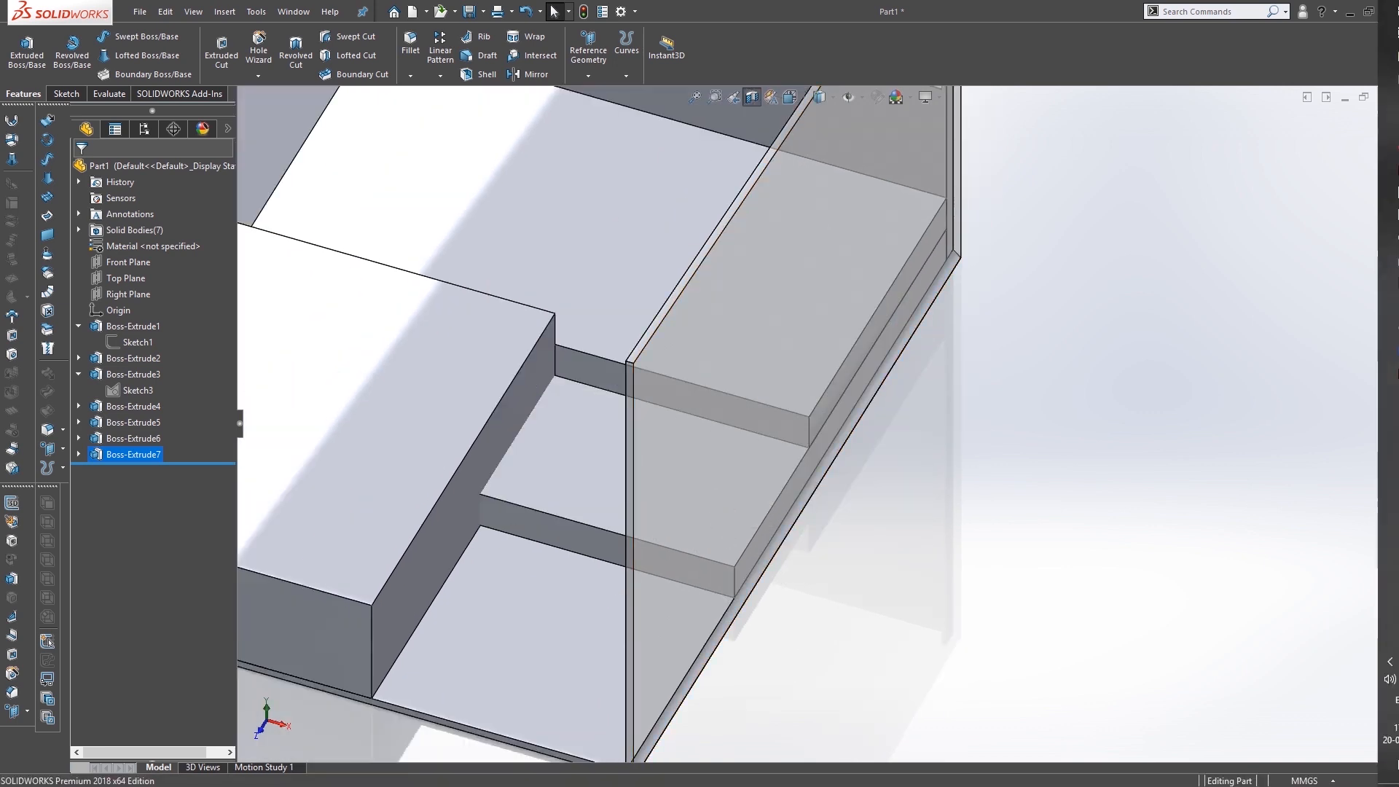
click(1394, 782)
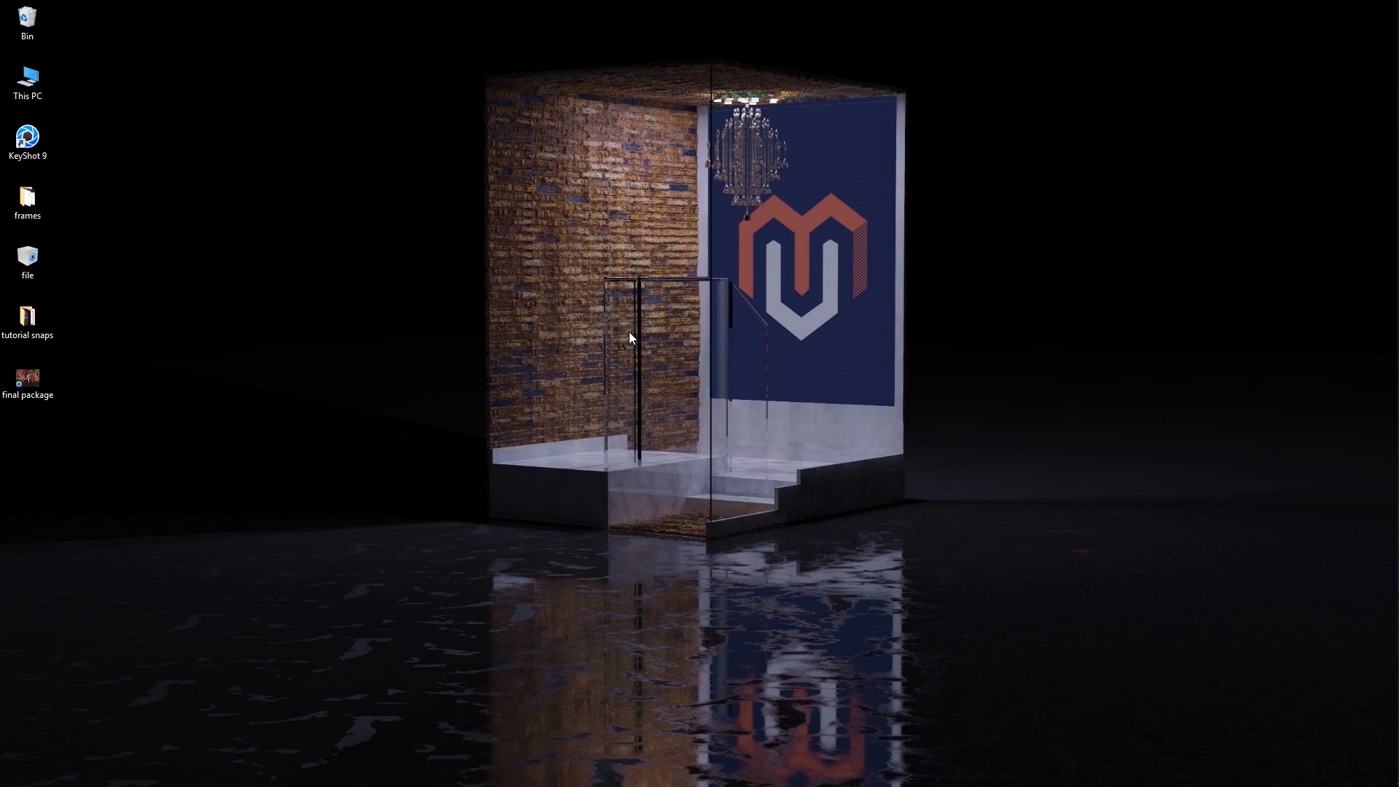
key(alt+Tab)
scroll(475, 422, up, 3)
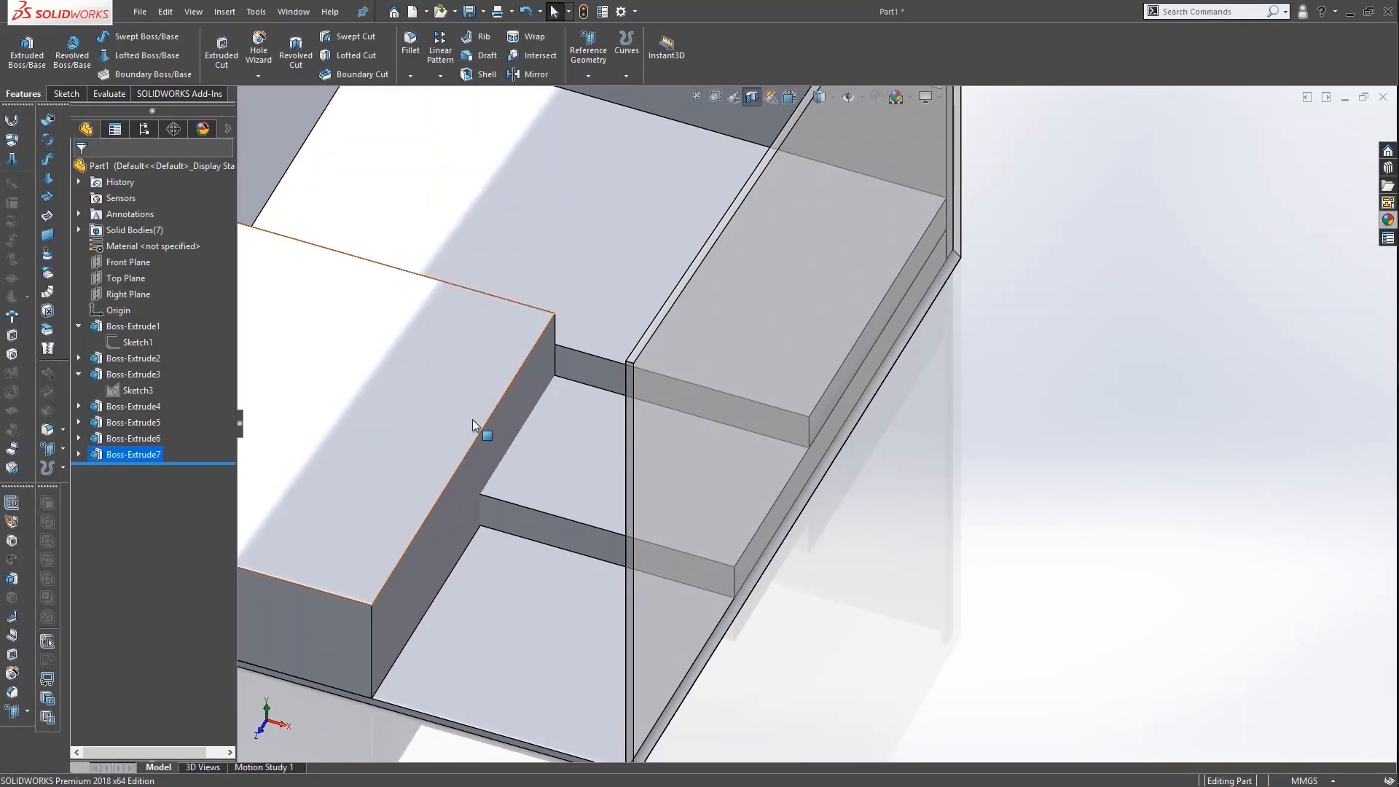
scroll(767, 352, up, 3)
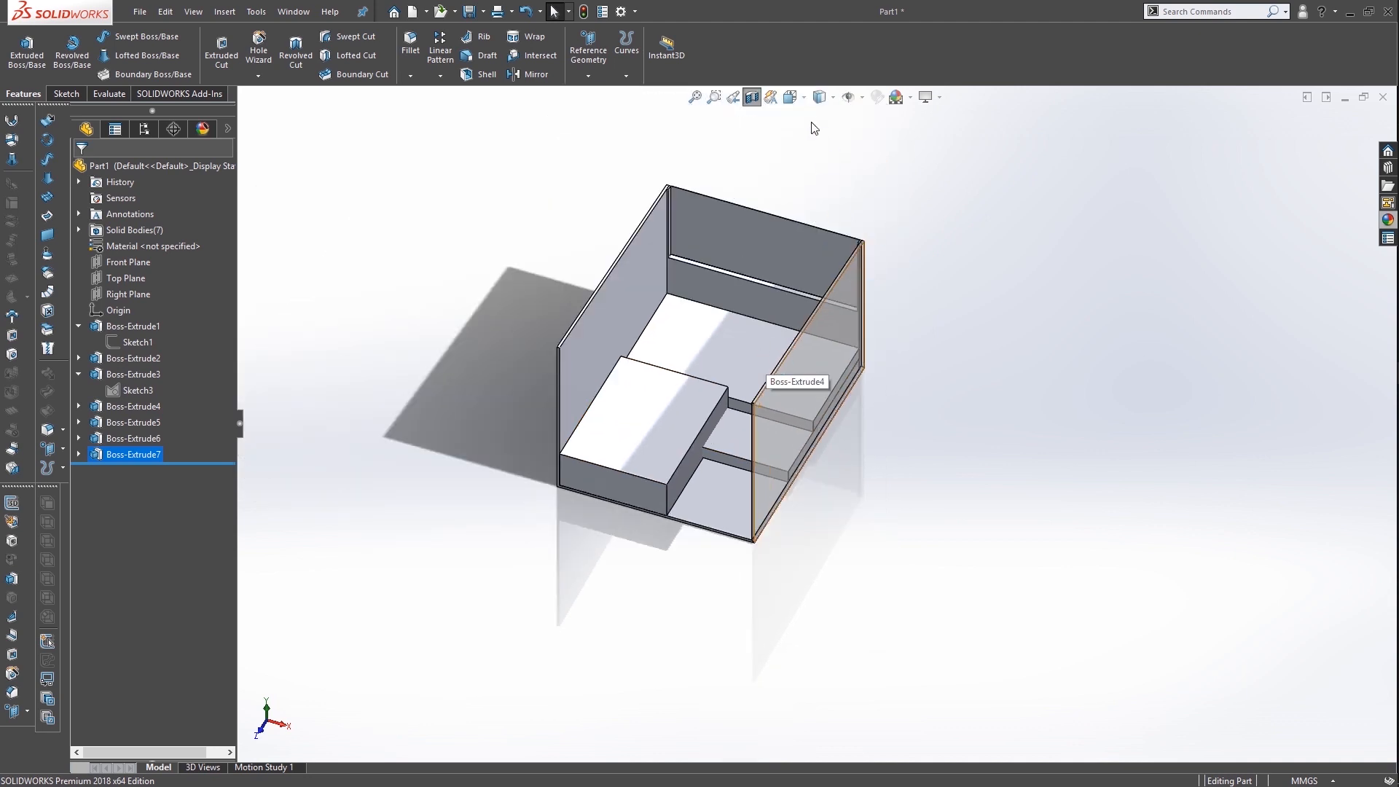
Replace the section view with a Front Plane section offset about 163 mm and rotated about 271° and 179°, cutting away the glass side
click(753, 101)
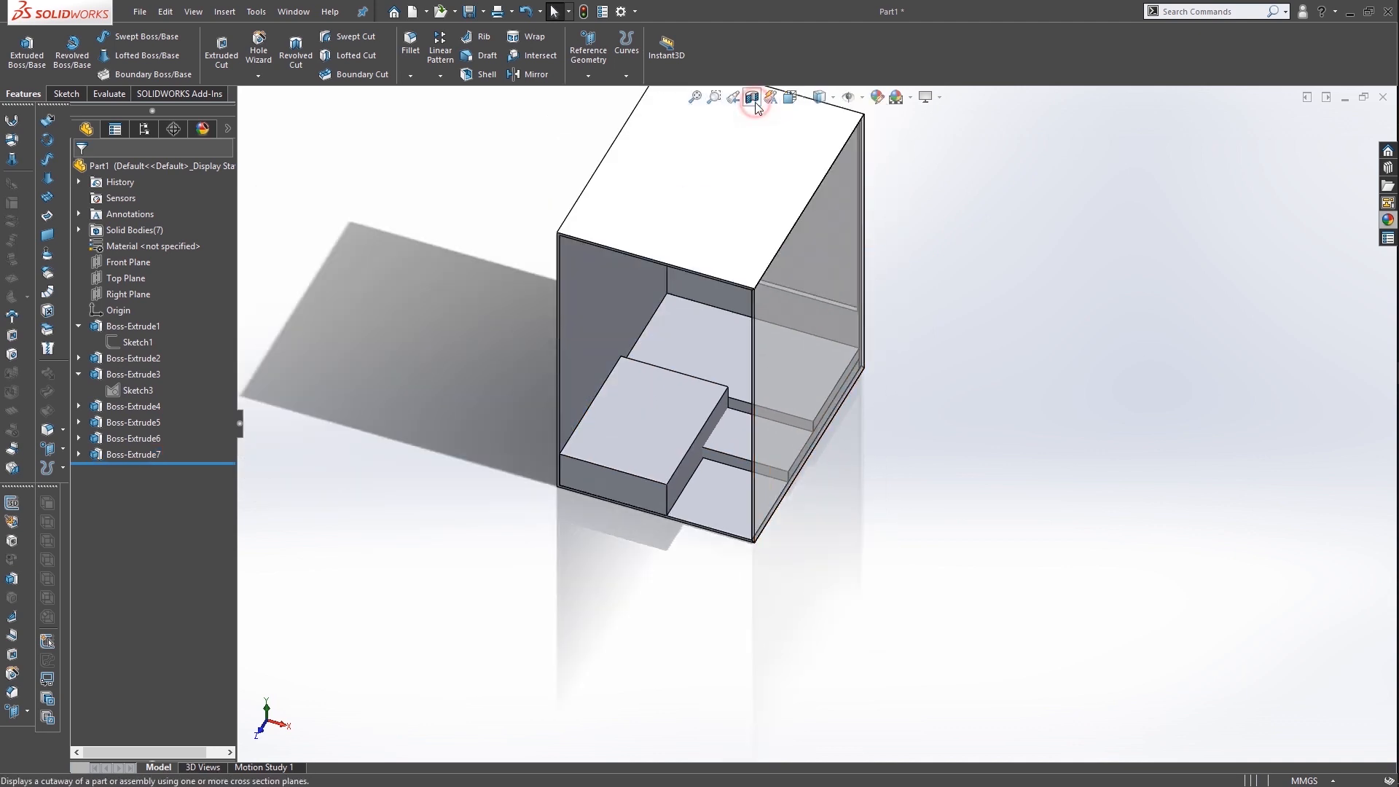
click(753, 101)
middle_drag(1002, 493, 994, 388)
drag(823, 238, 853, 394)
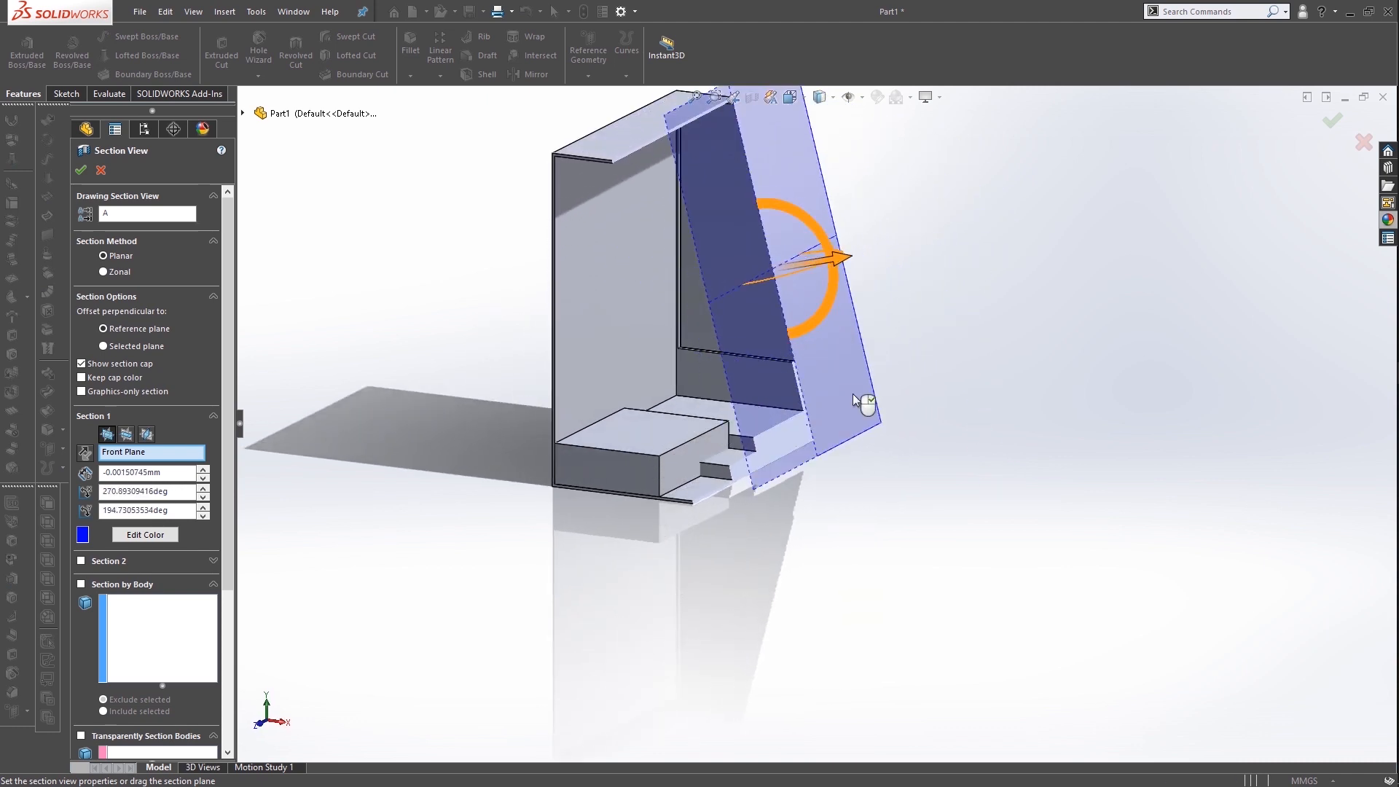
middle_drag(884, 537, 900, 510)
drag(802, 314, 788, 308)
drag(825, 264, 849, 263)
drag(811, 310, 801, 313)
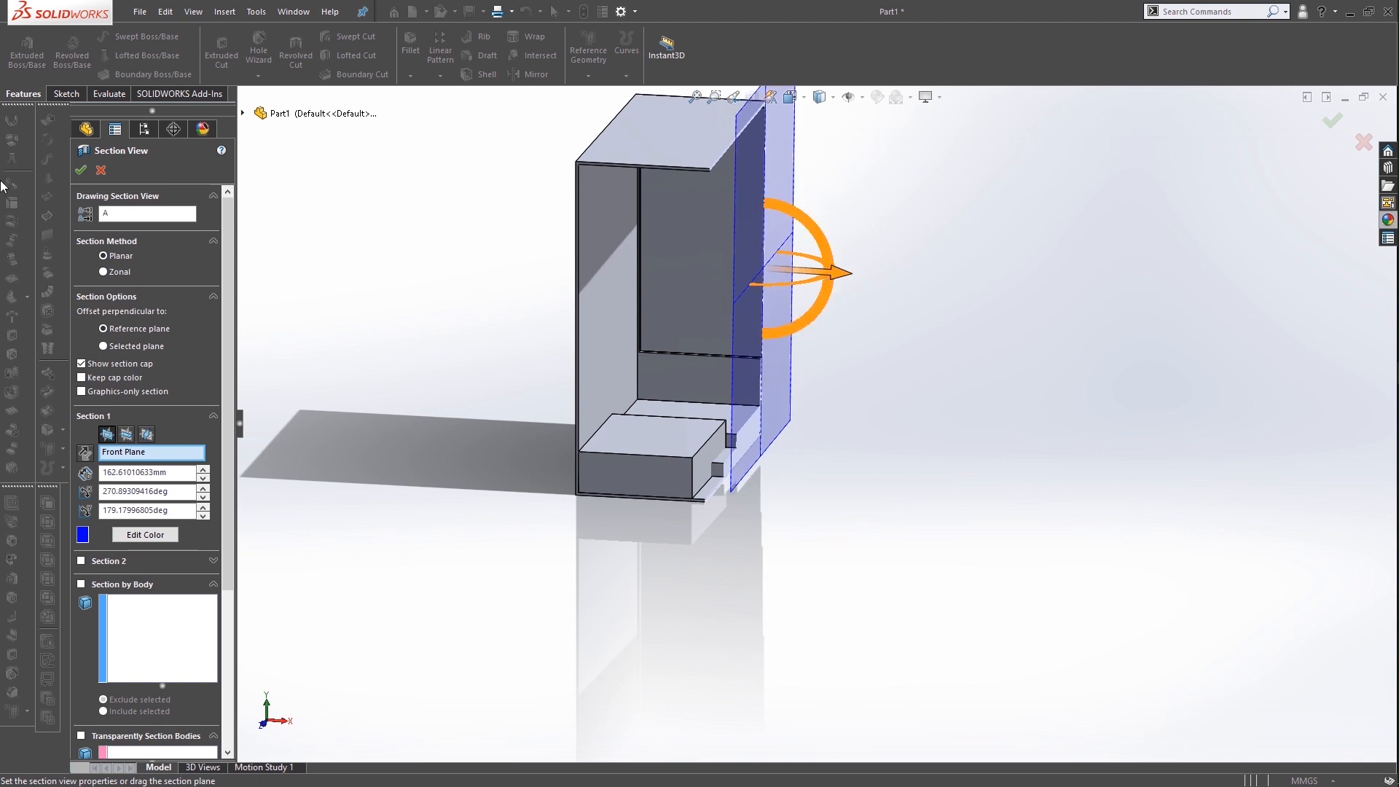
click(80, 172)
Start a sketch on the raised block's side face that looks toward the steps
middle_drag(787, 524, 683, 532)
click(602, 457)
right_click(602, 459)
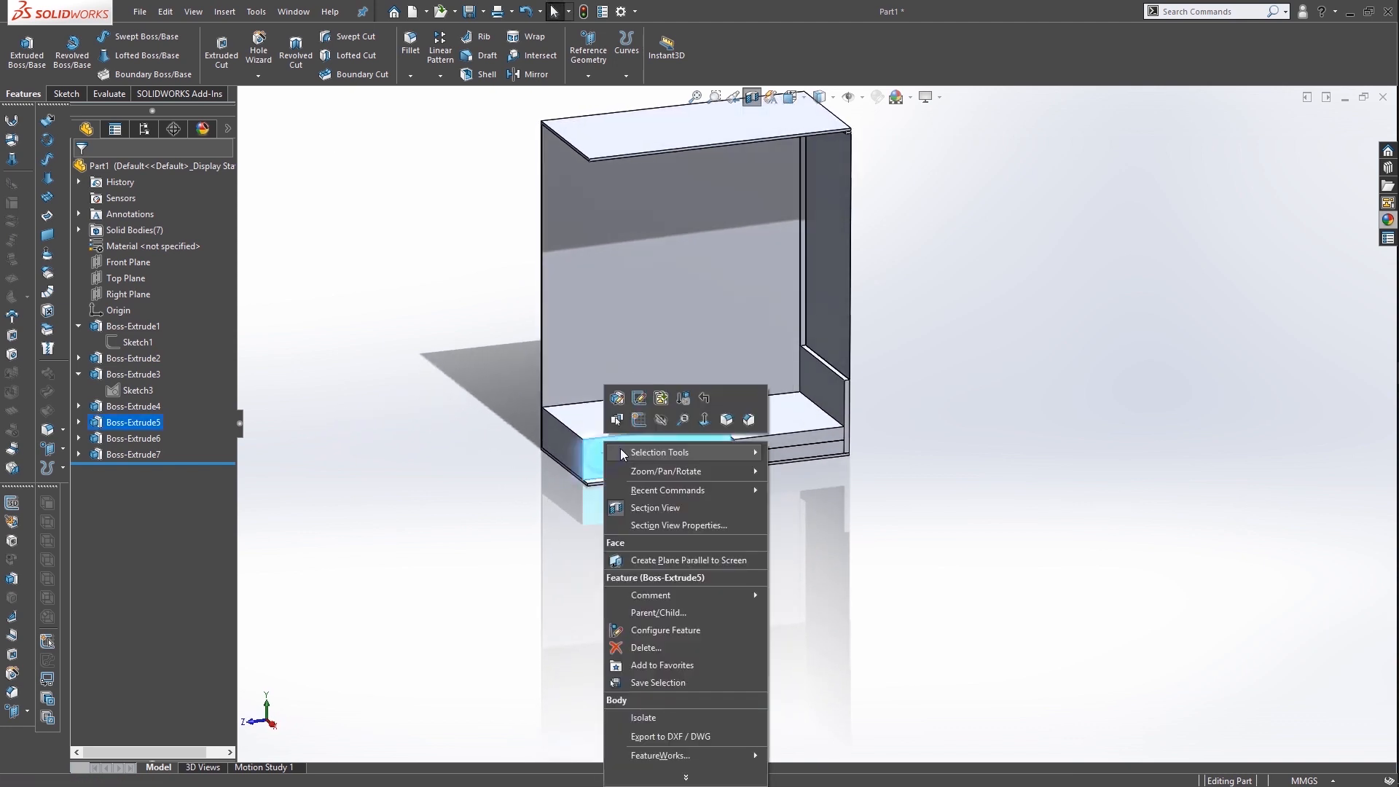
click(634, 419)
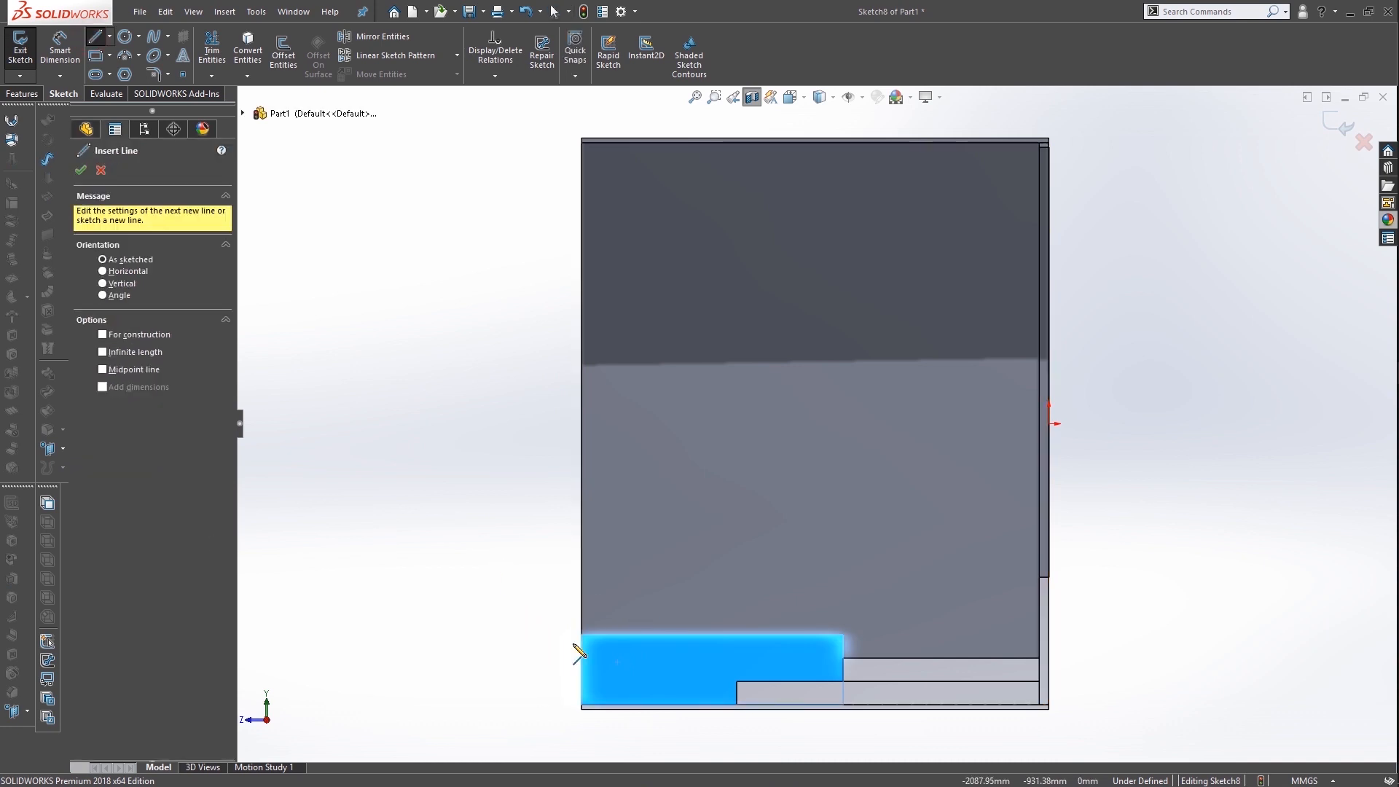
Draw a corner rectangle upward from the block face's top front corner, 1016 mm high and 247 mm wide
click(95, 56)
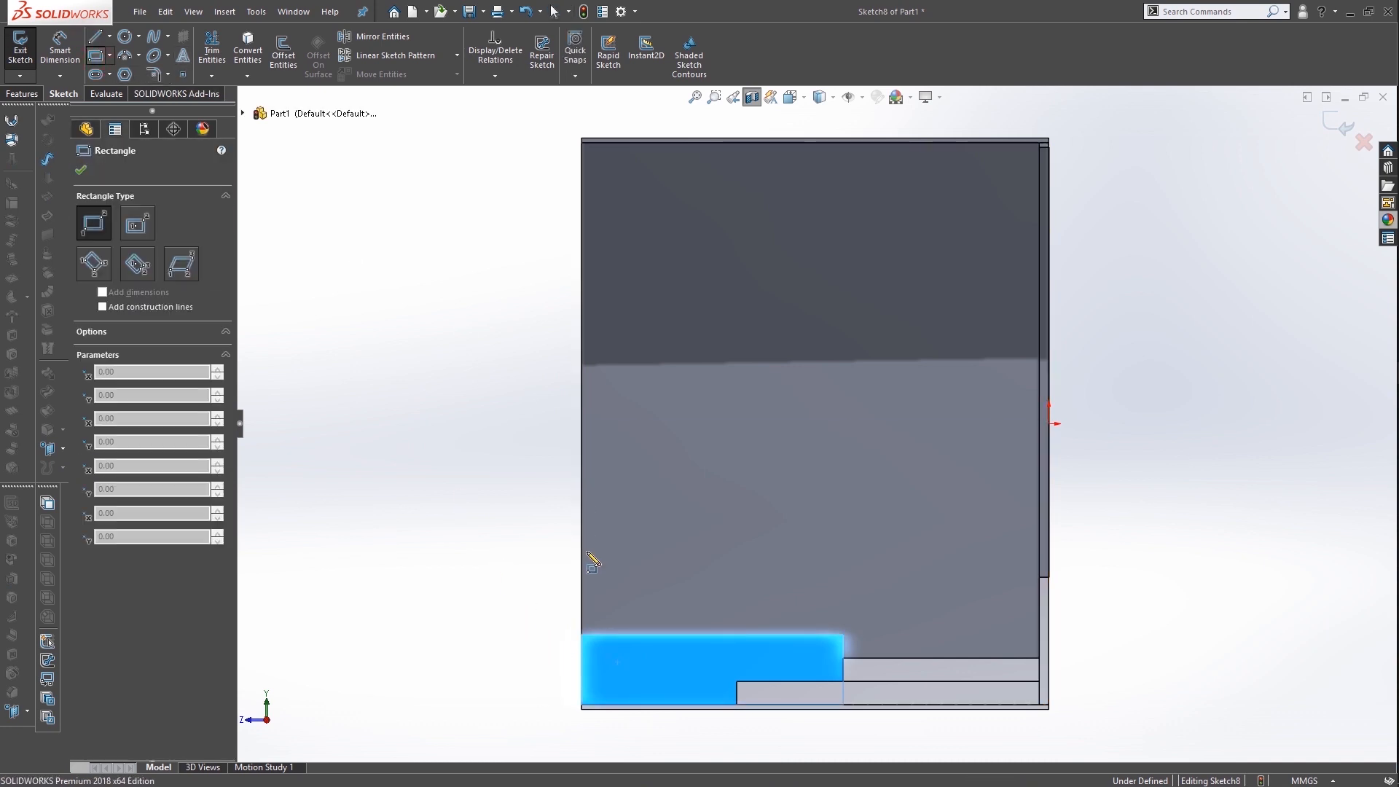
click(582, 634)
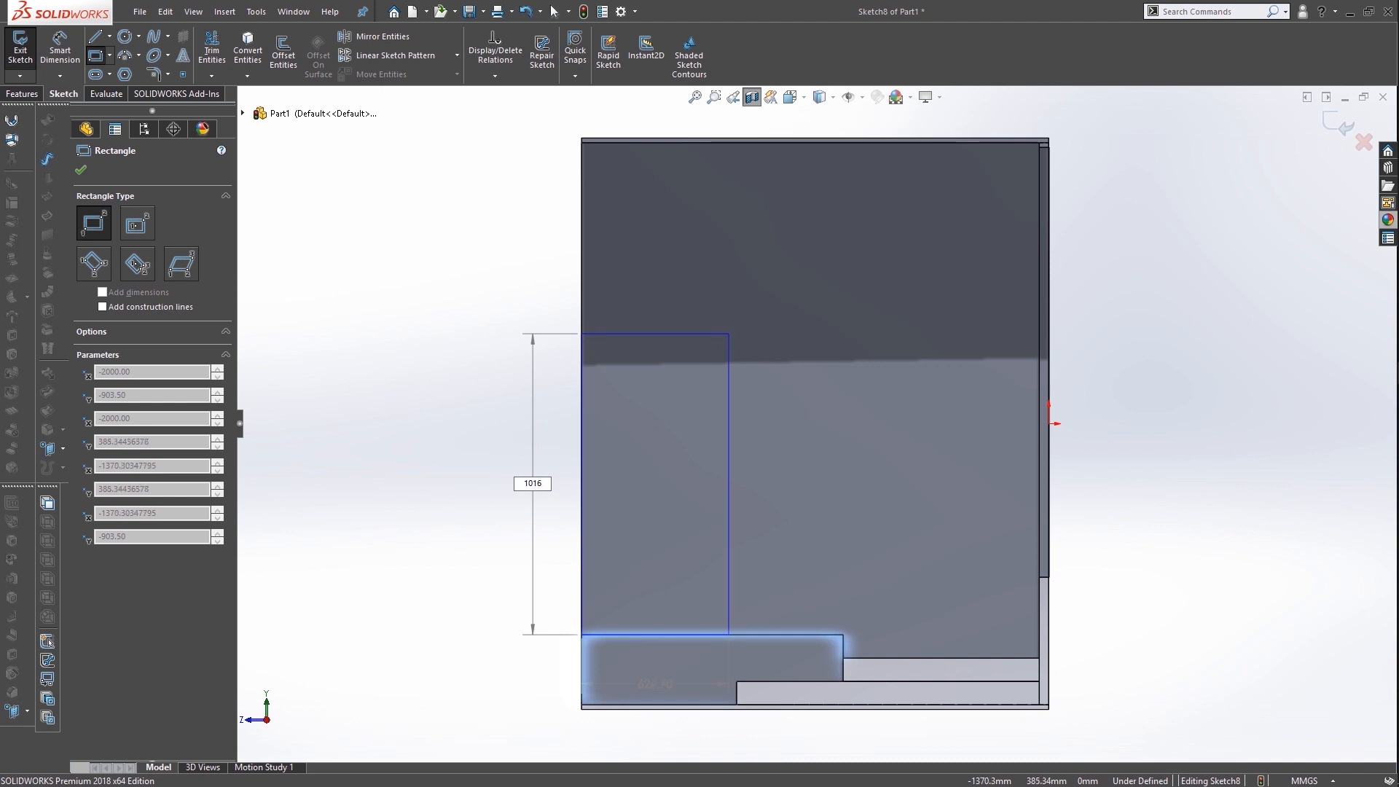
key(Tab)
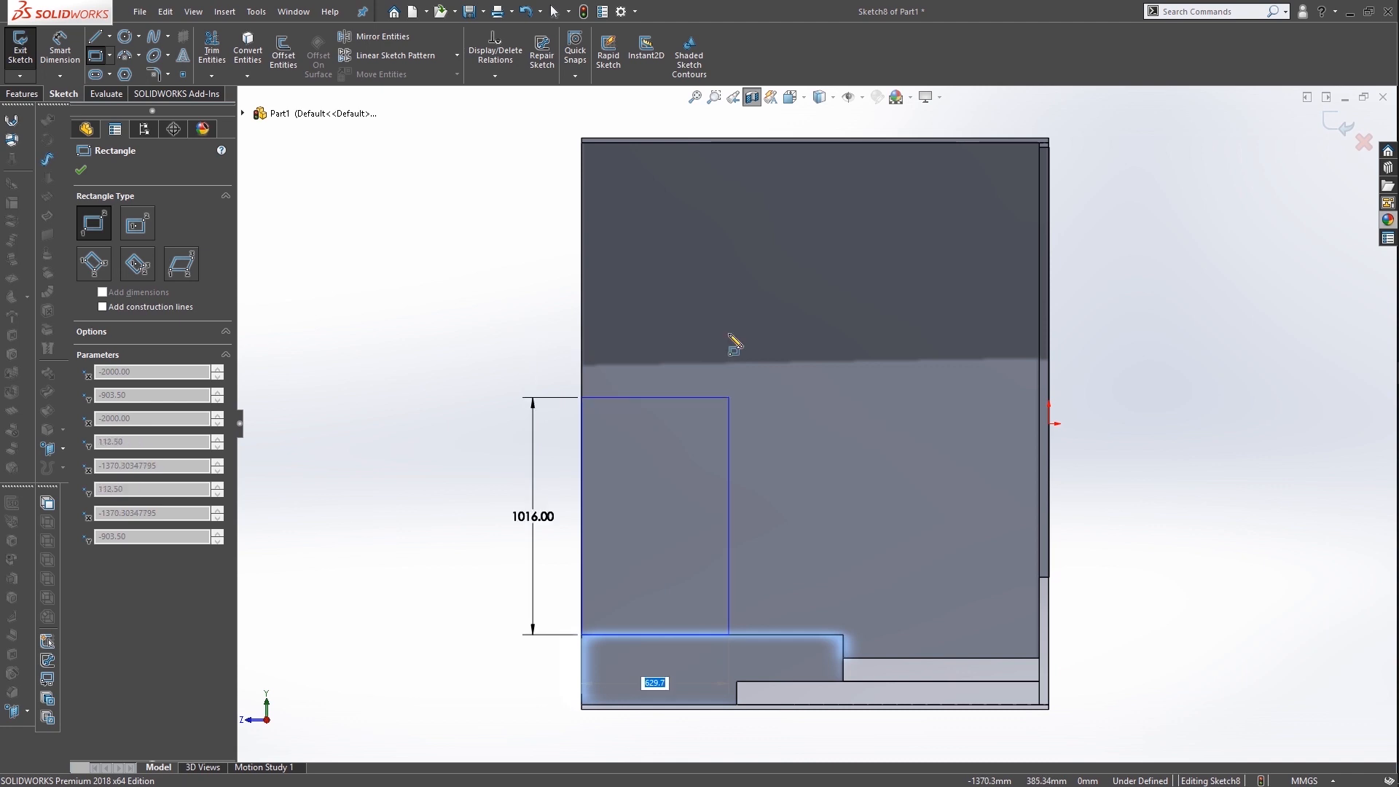
text(247)
key(Return)
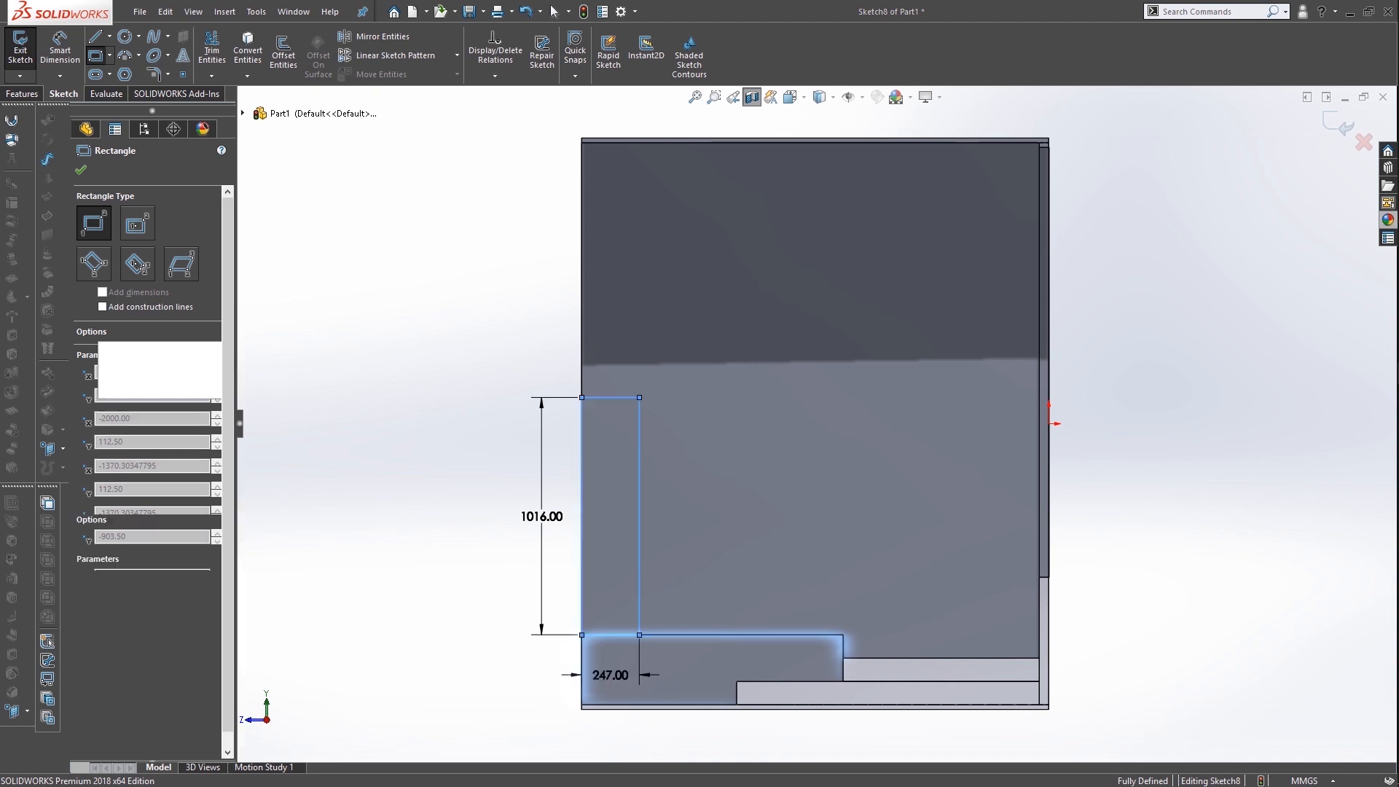
Extrude the narrow railing rectangle 30 mm inward over the raised block as a separate body, without merging the result
scroll(620, 430, down, 3)
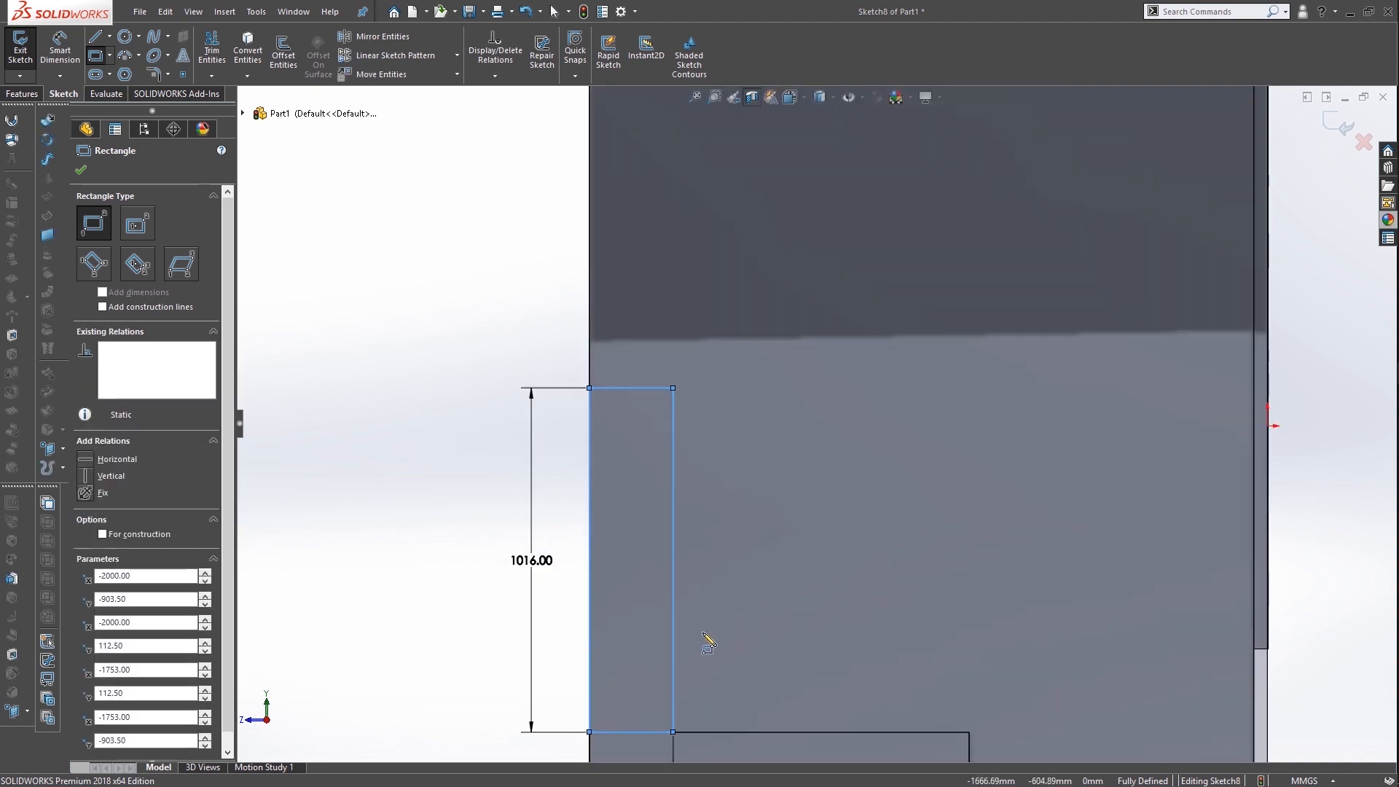
scroll(712, 640, up, 2)
click(22, 93)
click(27, 51)
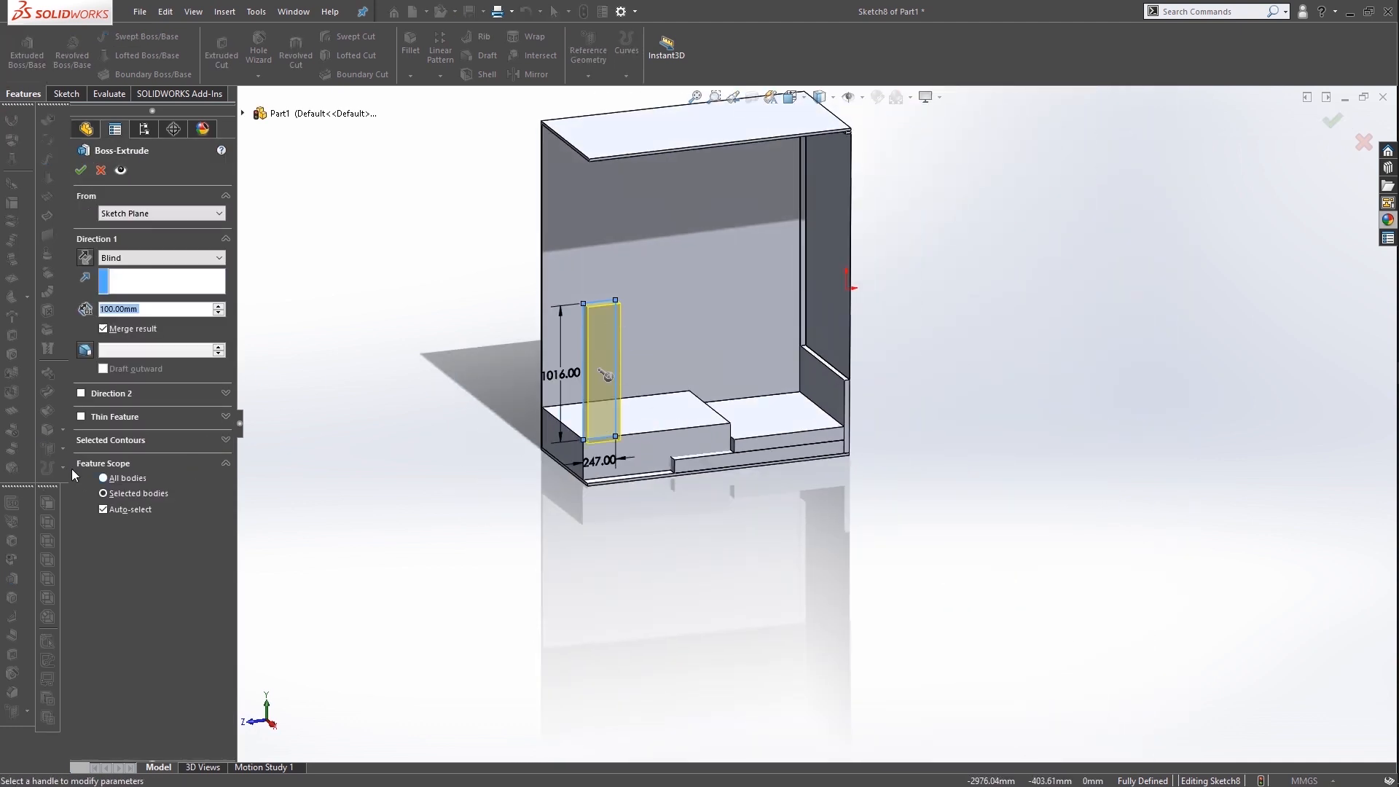
click(102, 330)
click(86, 258)
scroll(572, 318, down, 5)
middle_drag(614, 330, 703, 337)
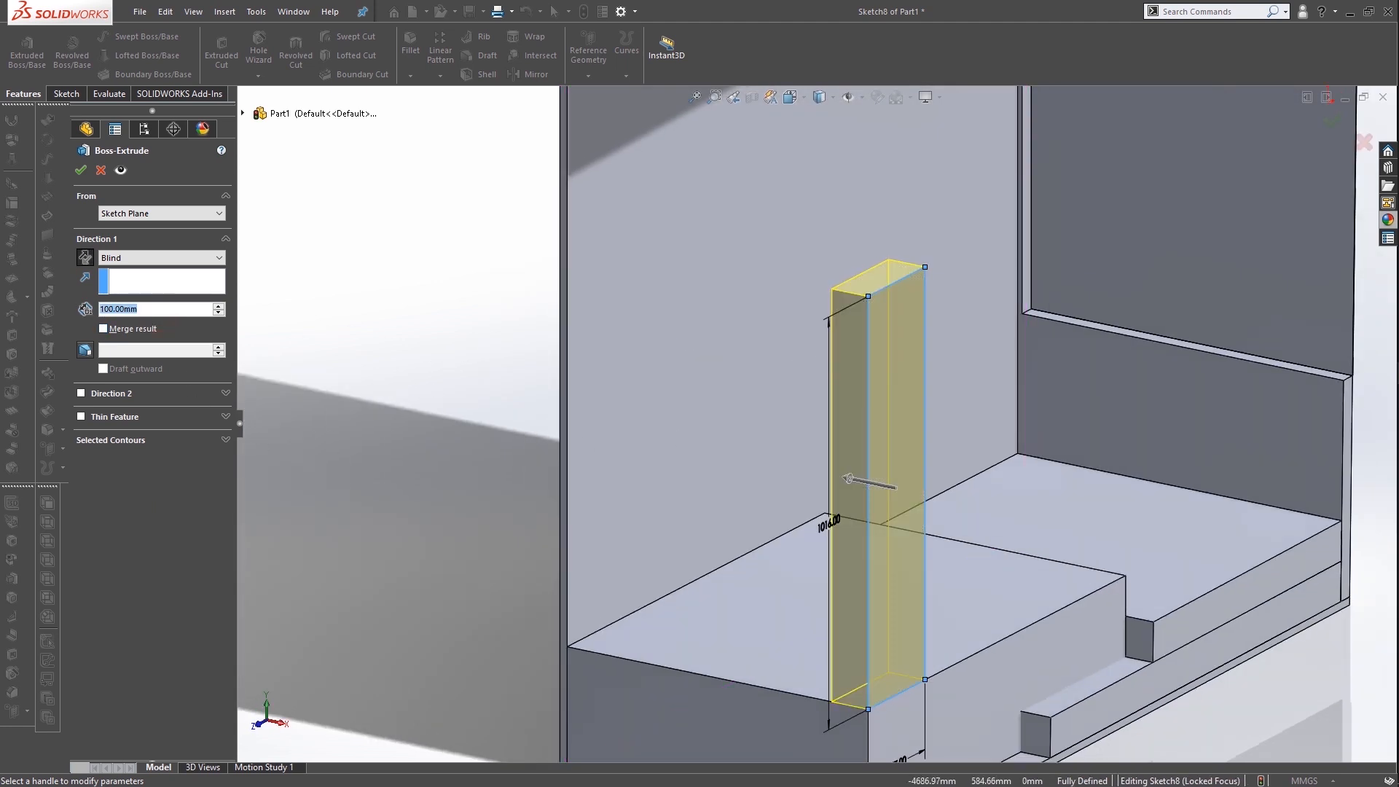
text(20)
key(Return)
text(30)
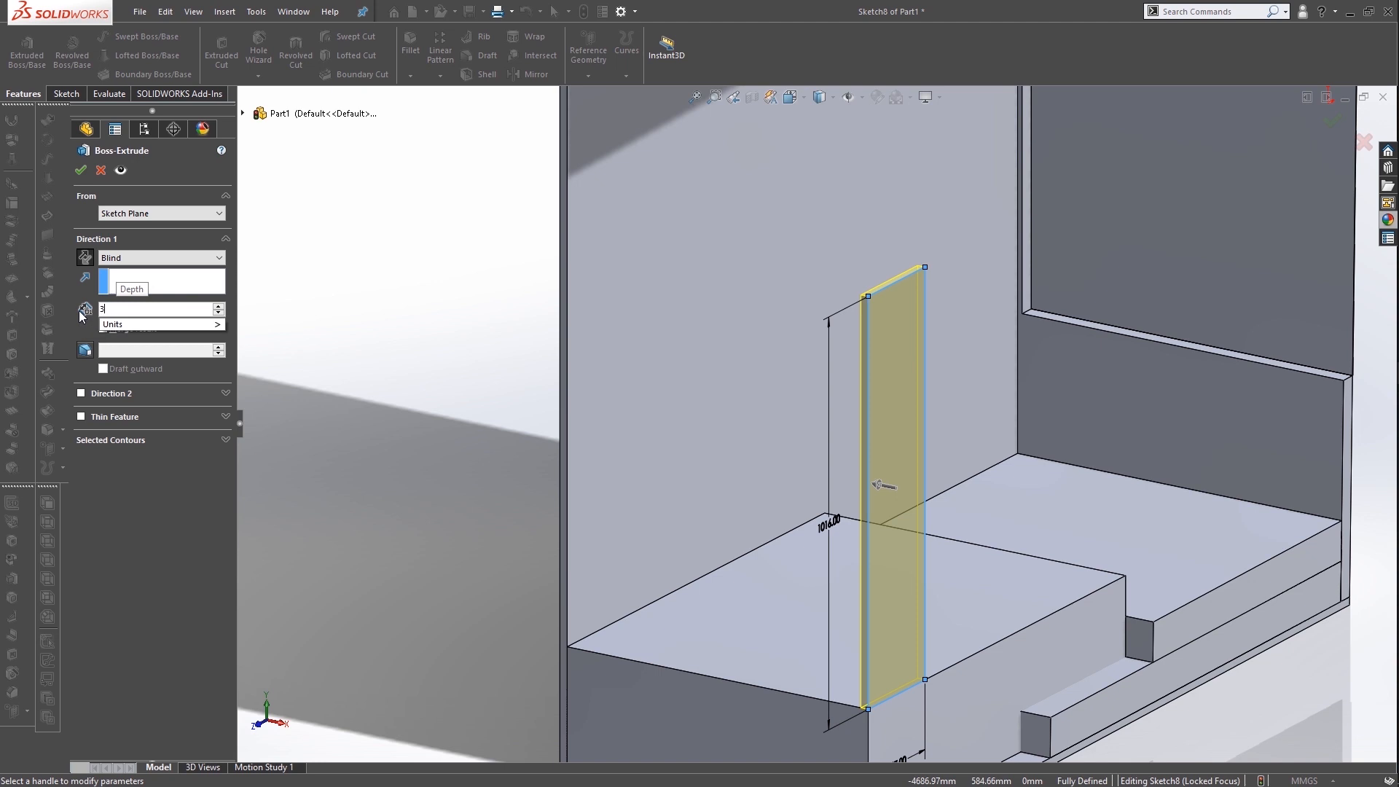
key(Return)
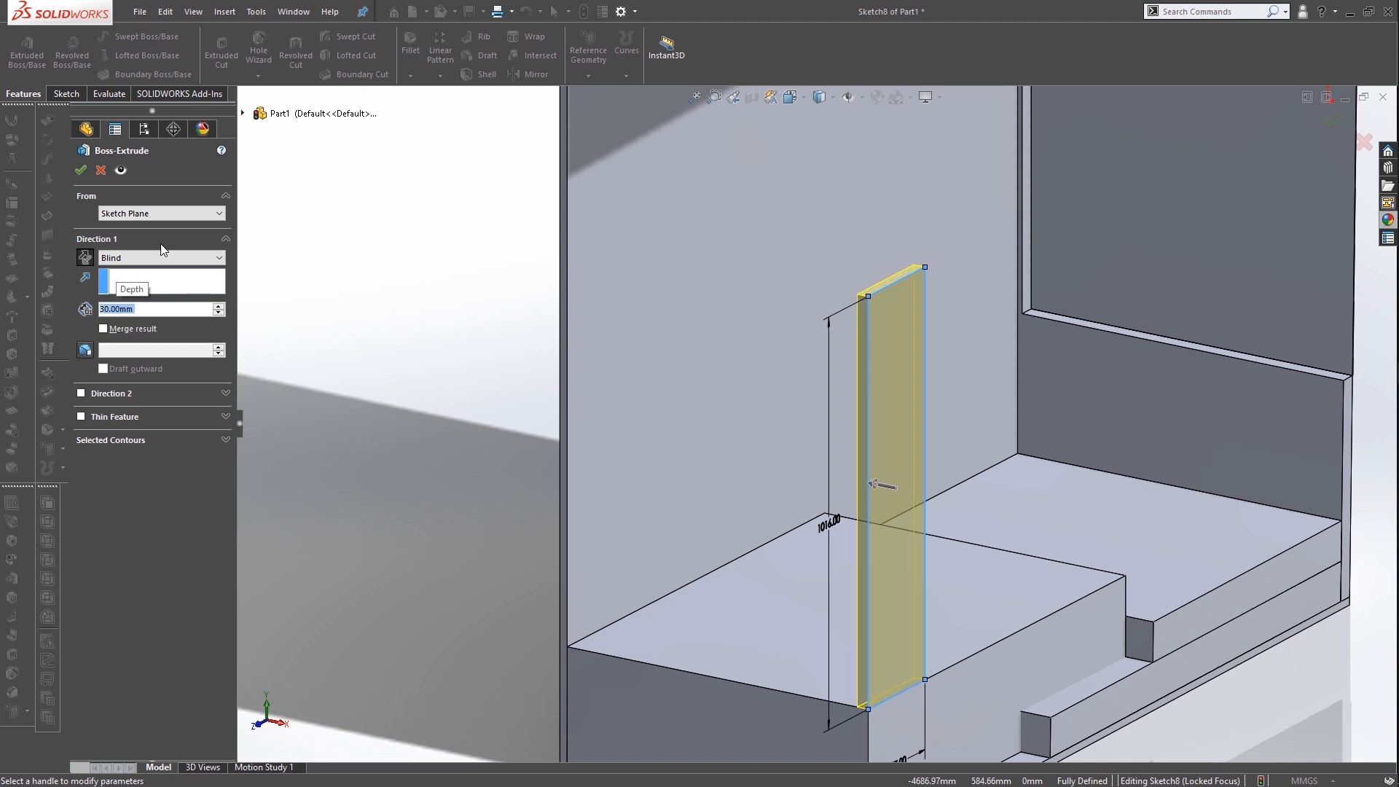
click(81, 169)
Reopen the narrow panel's extrusion settings to check them, and accept them
scroll(921, 525, up, 3)
scroll(921, 525, down, 2)
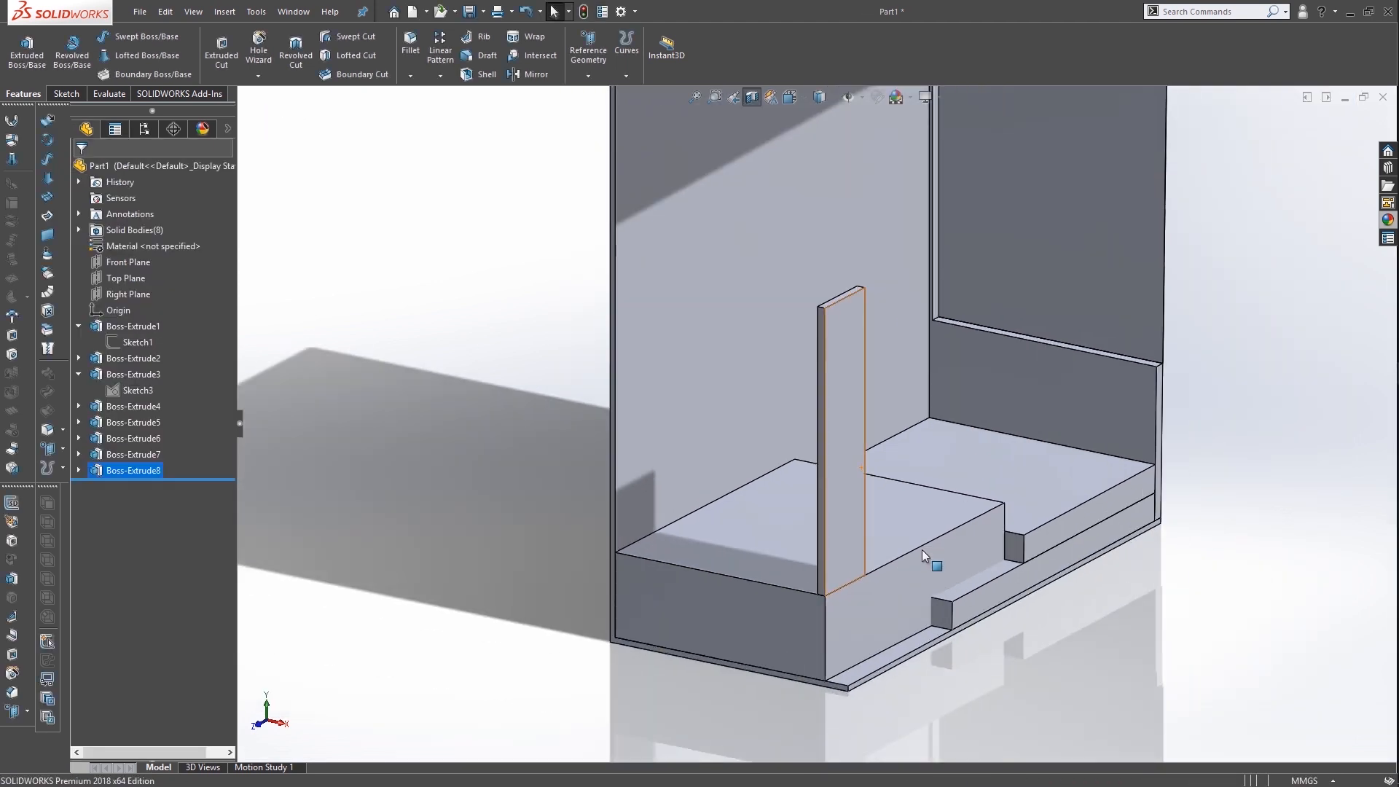
right_click(155, 470)
click(166, 423)
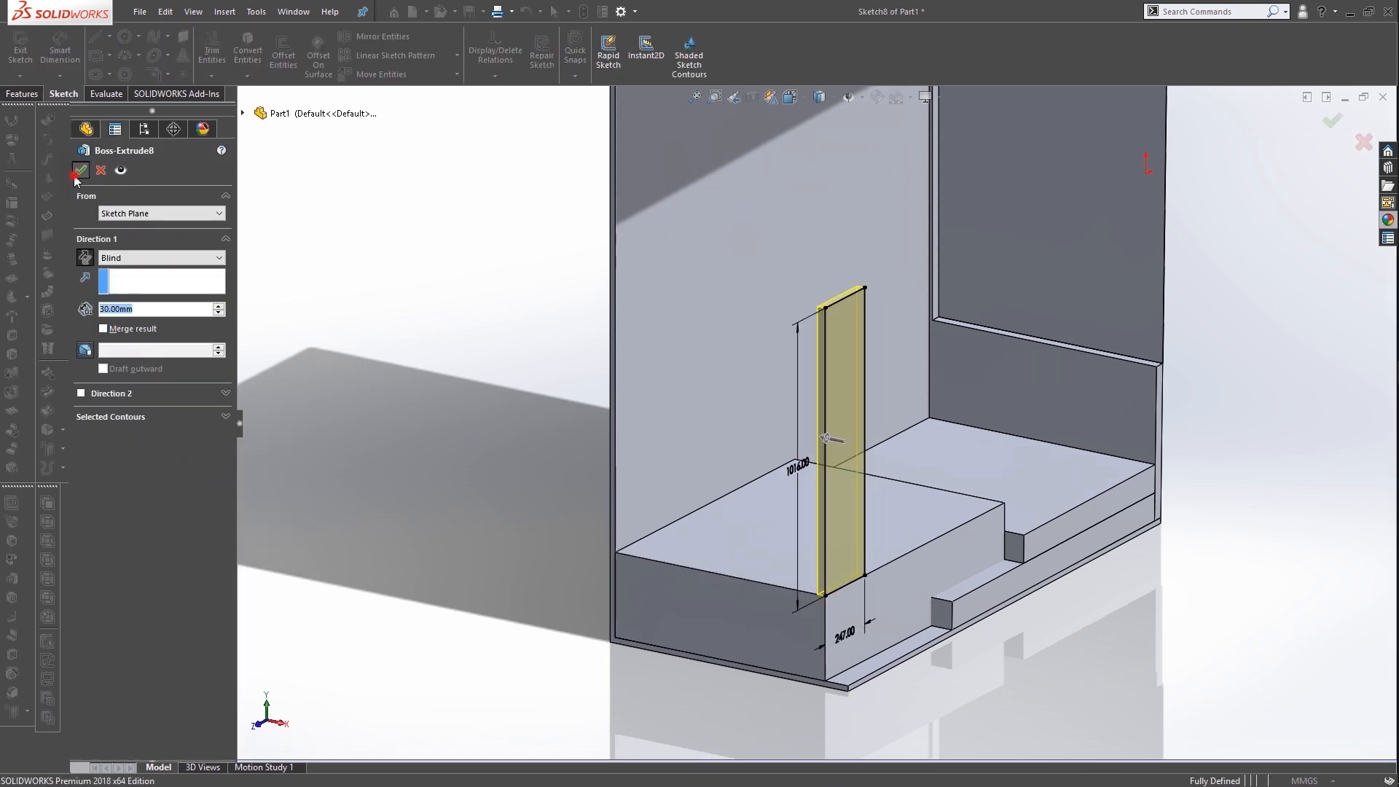
click(77, 175)
Sketch a corner rectangle about 826 by 1011 mm on the raised block's side face, from beside the narrow panel to the block's step-side edge
scroll(899, 513, down, 5)
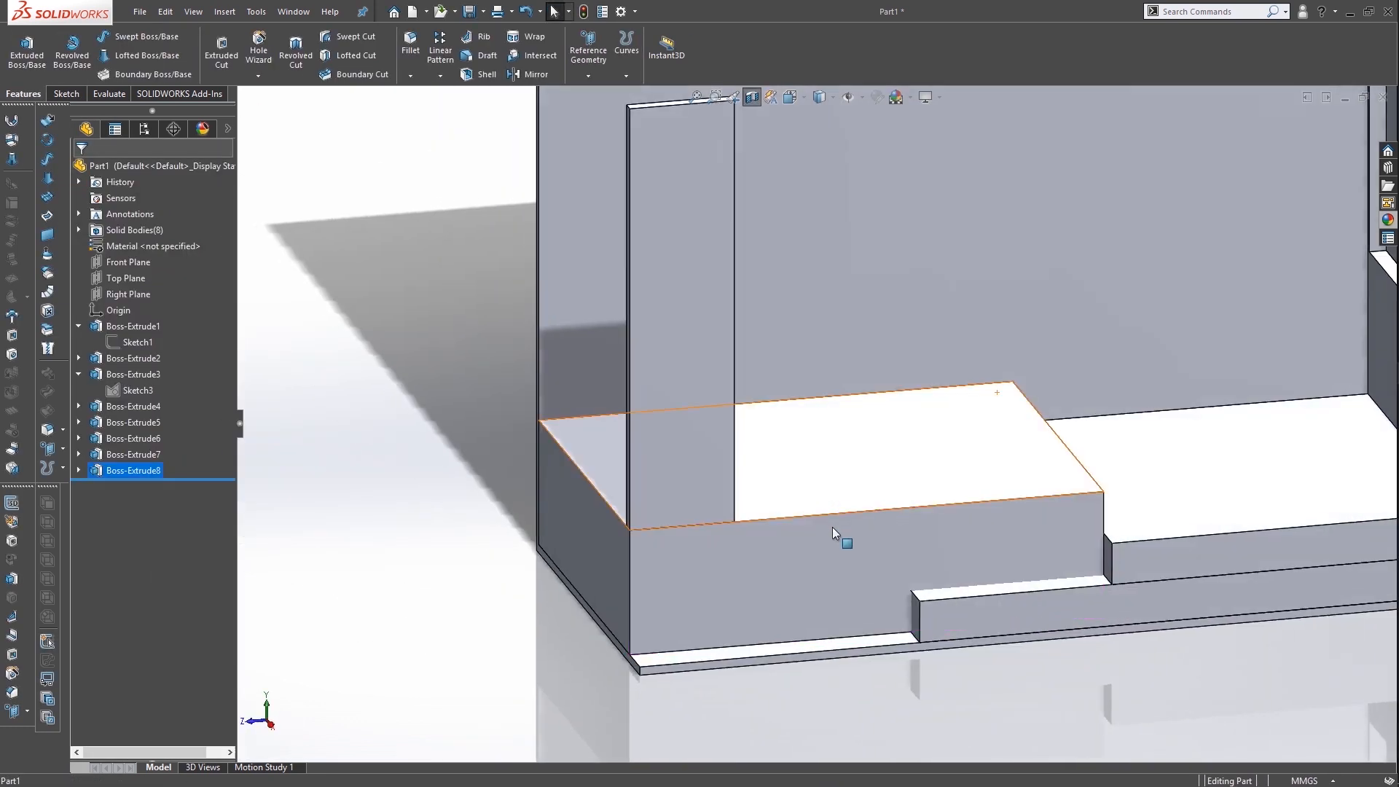
click(833, 532)
right_click(834, 537)
click(867, 425)
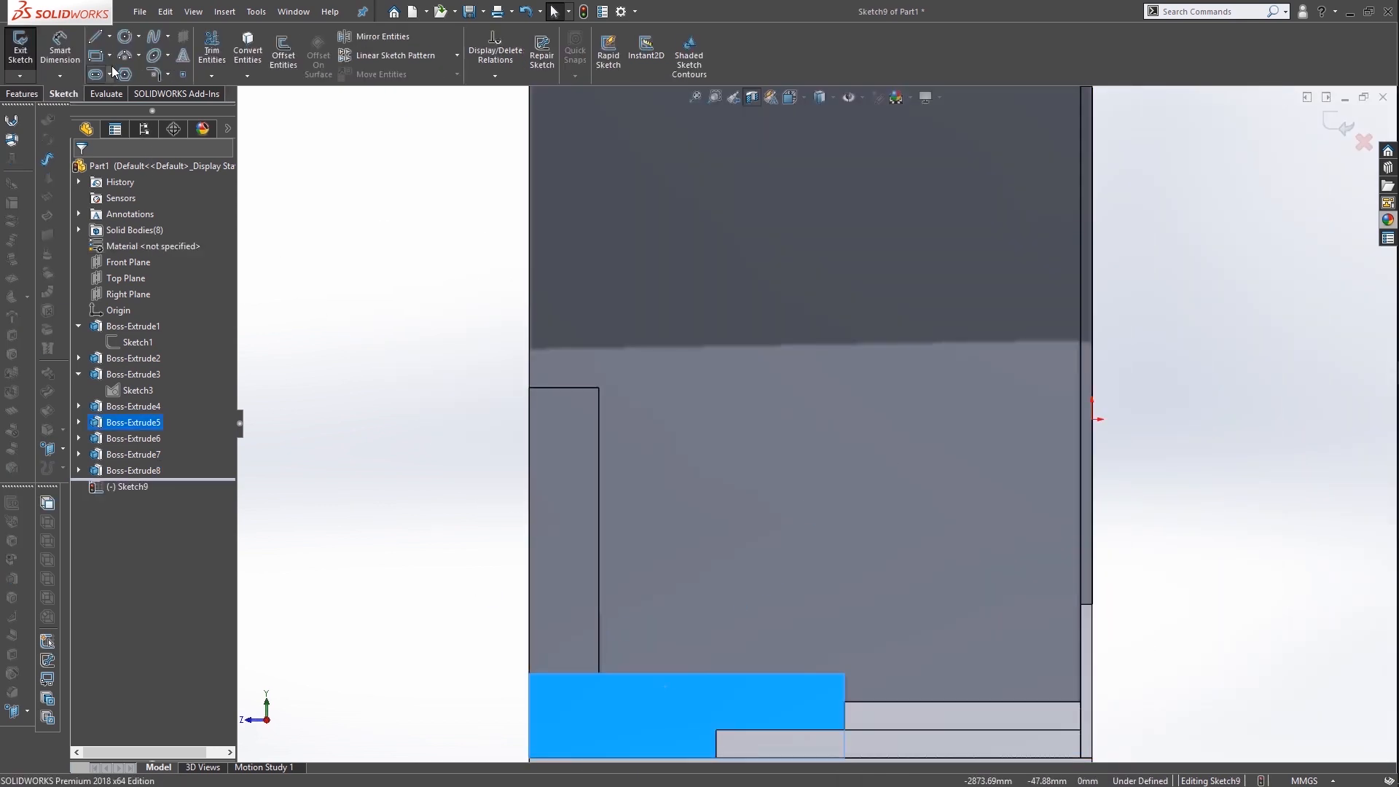
click(94, 55)
click(612, 674)
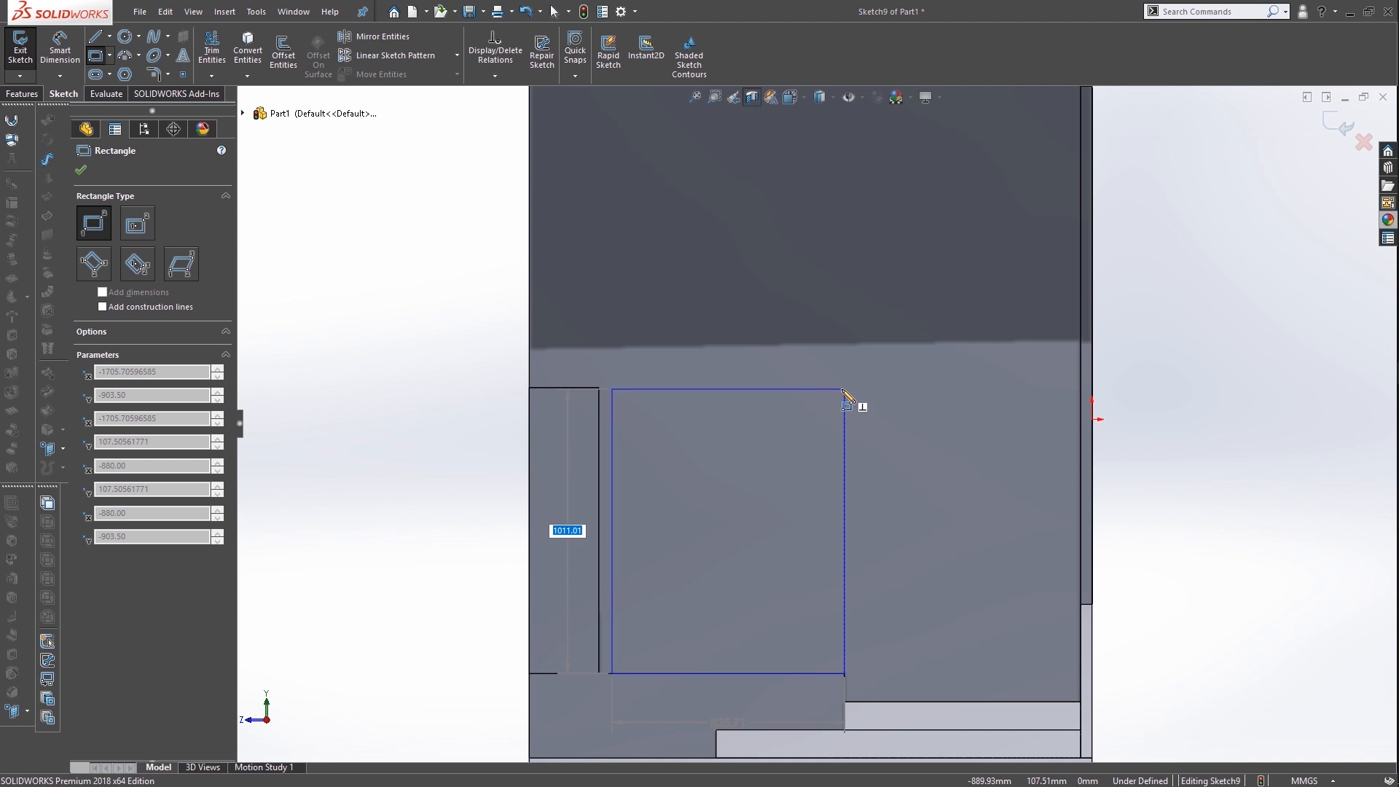
click(847, 397)
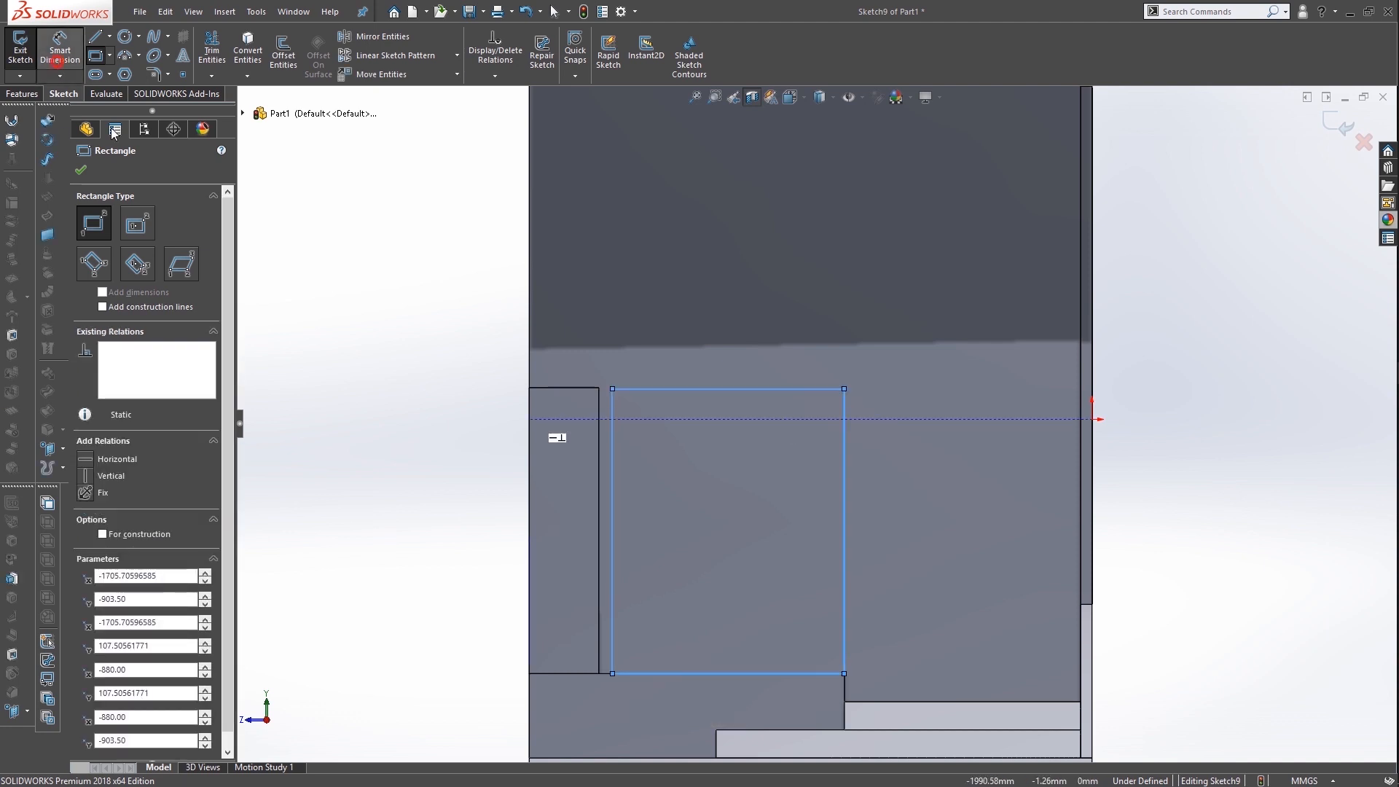
Dimension the wide rectangle's height at 40 in
click(57, 62)
click(845, 602)
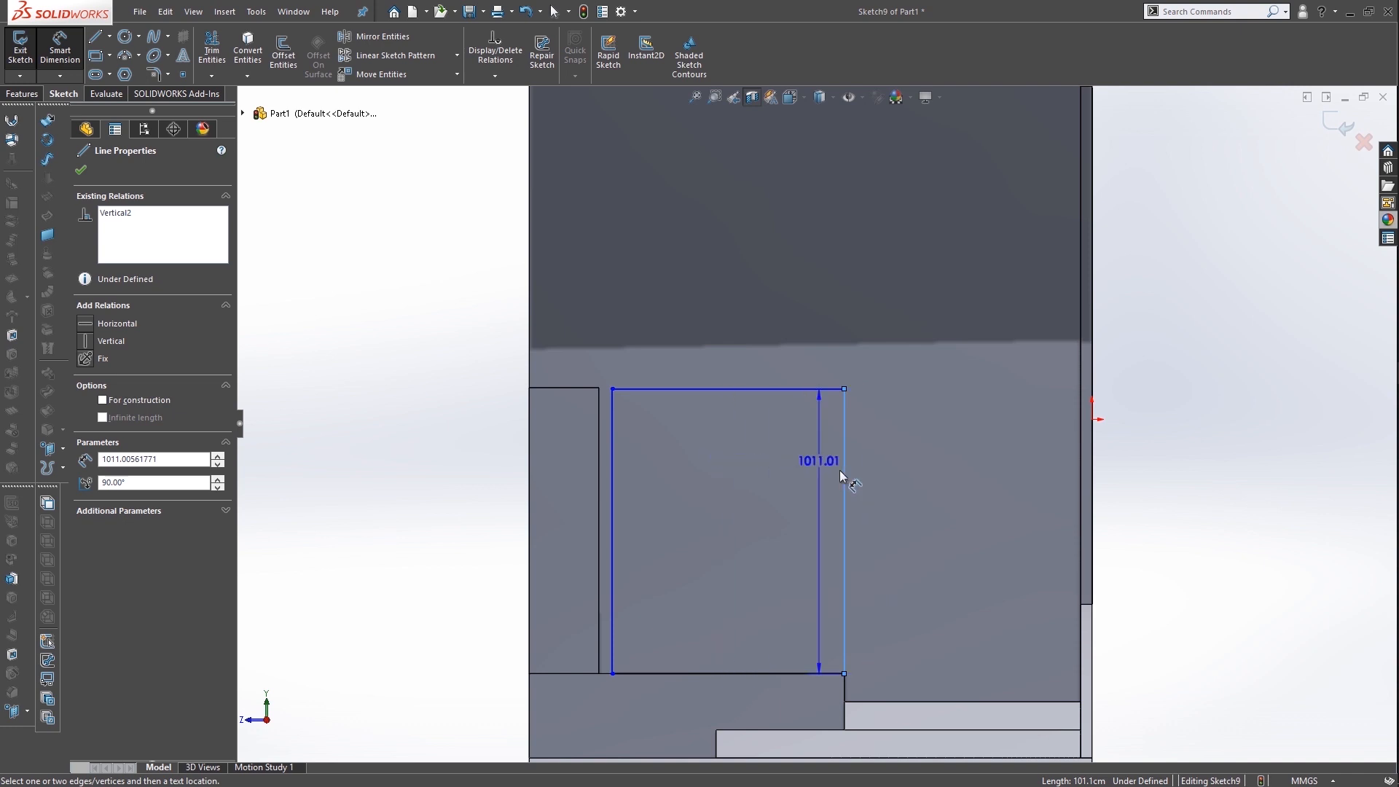
click(873, 513)
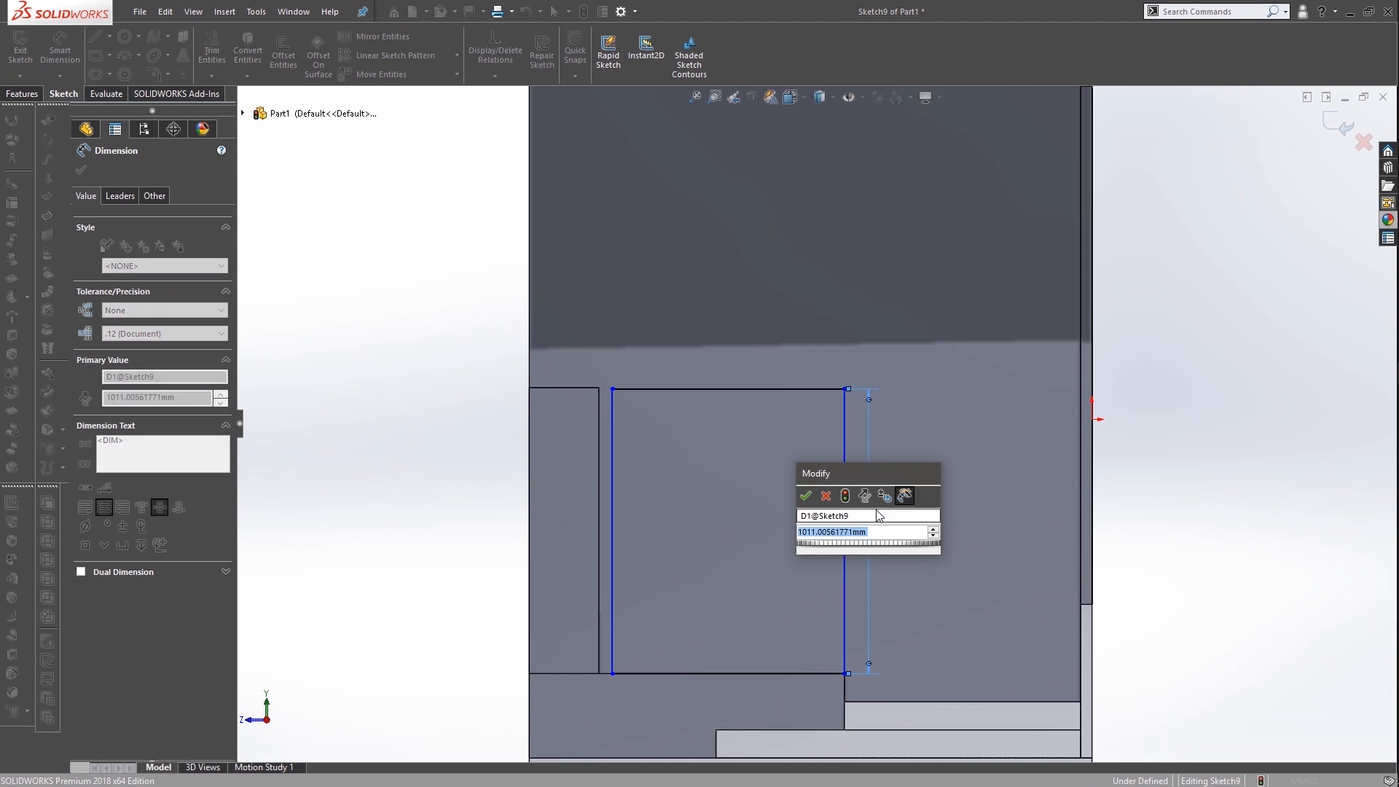
text(40in)
key(Return)
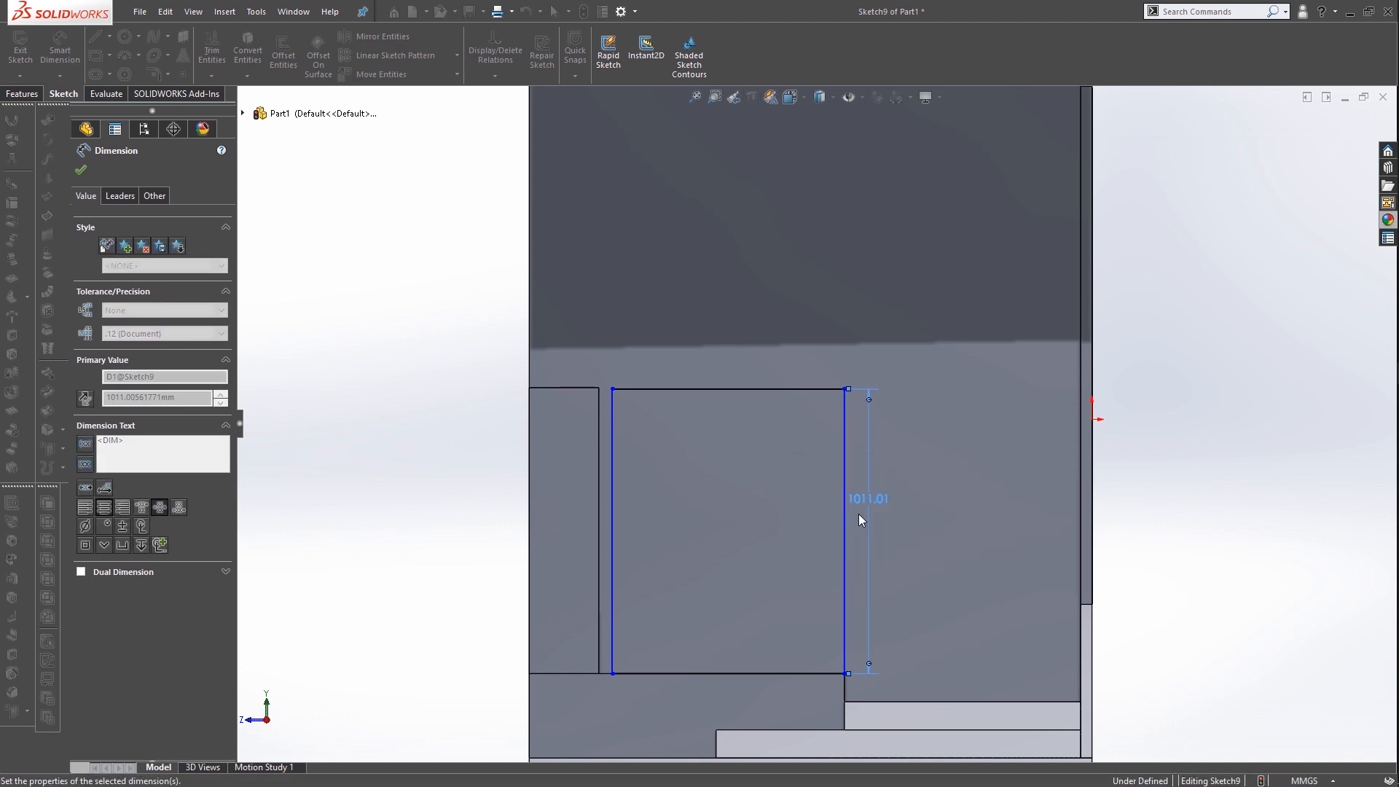
Extrude the wide rectangle 30 mm inward over the raised block as a separate body, without merging the result
click(23, 95)
click(27, 56)
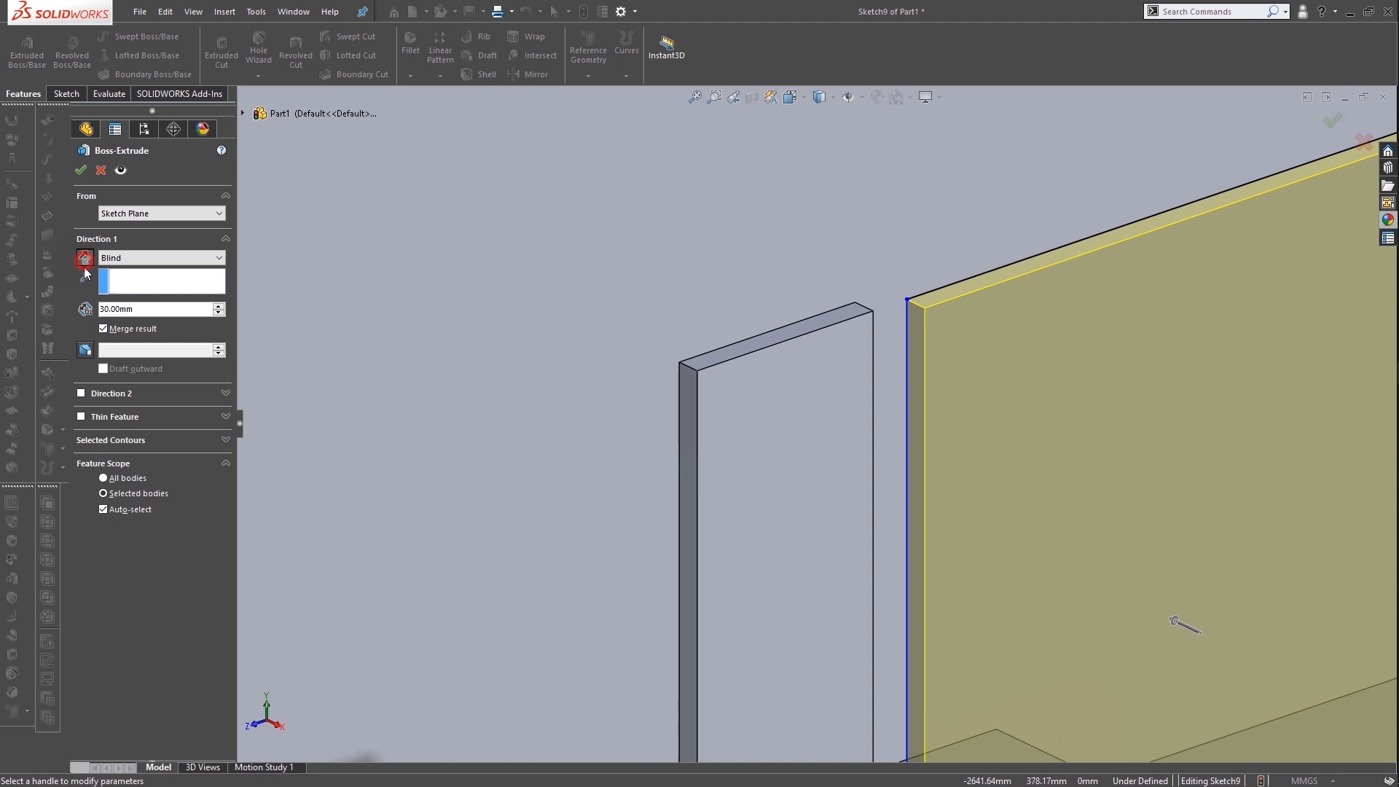
click(85, 263)
click(103, 328)
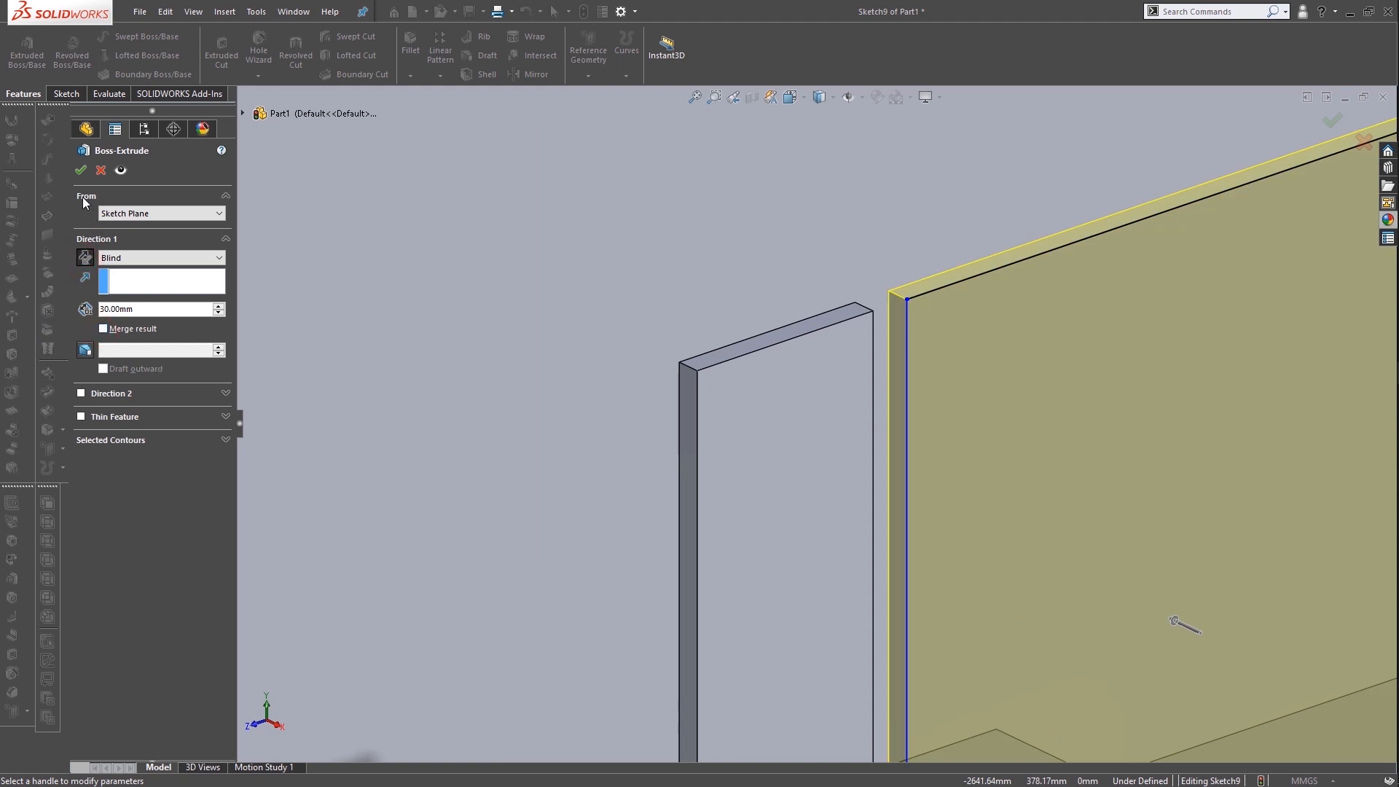
click(81, 172)
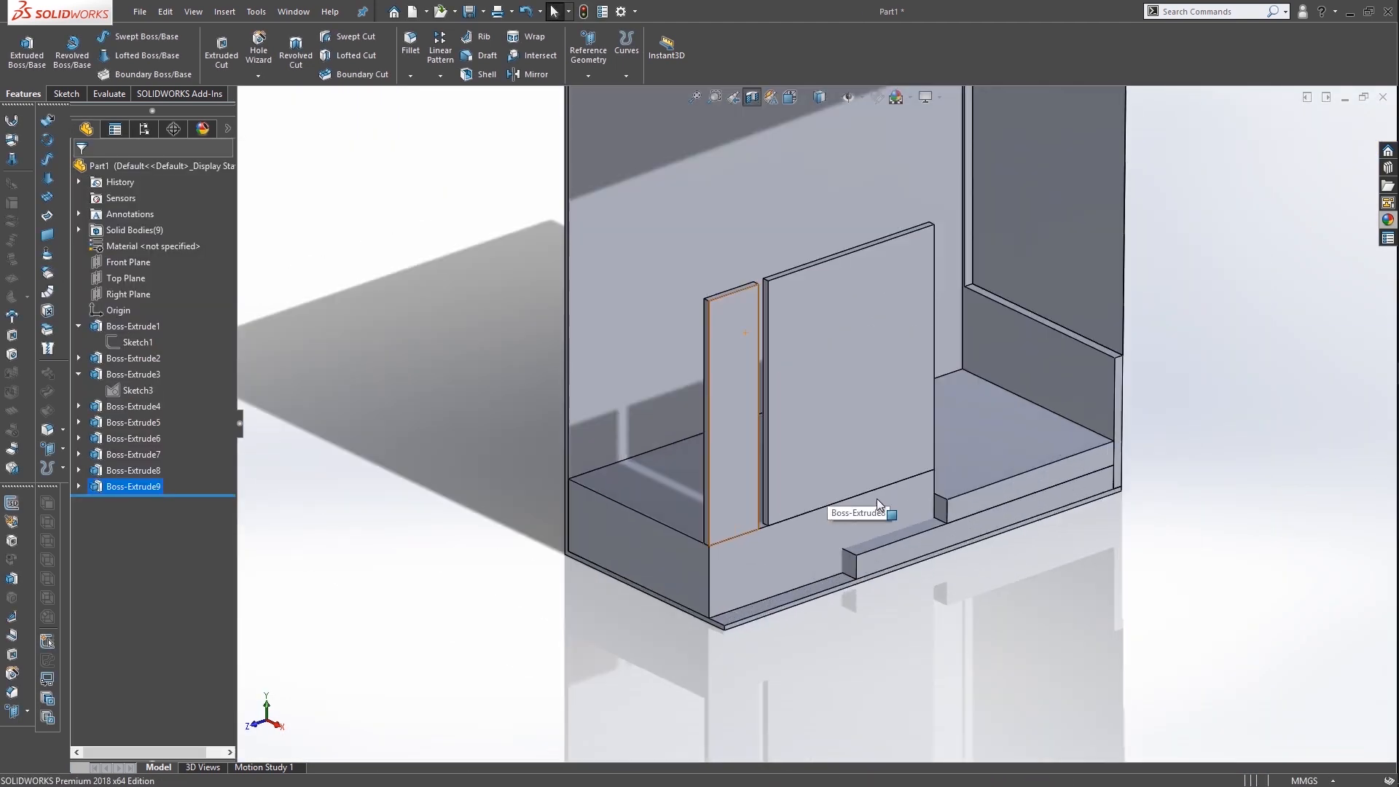
Show the desktop to compare the railing panels with the booth render, and return to the SolidWorks model
scroll(877, 500, down, 1)
middle_drag(868, 484, 819, 484)
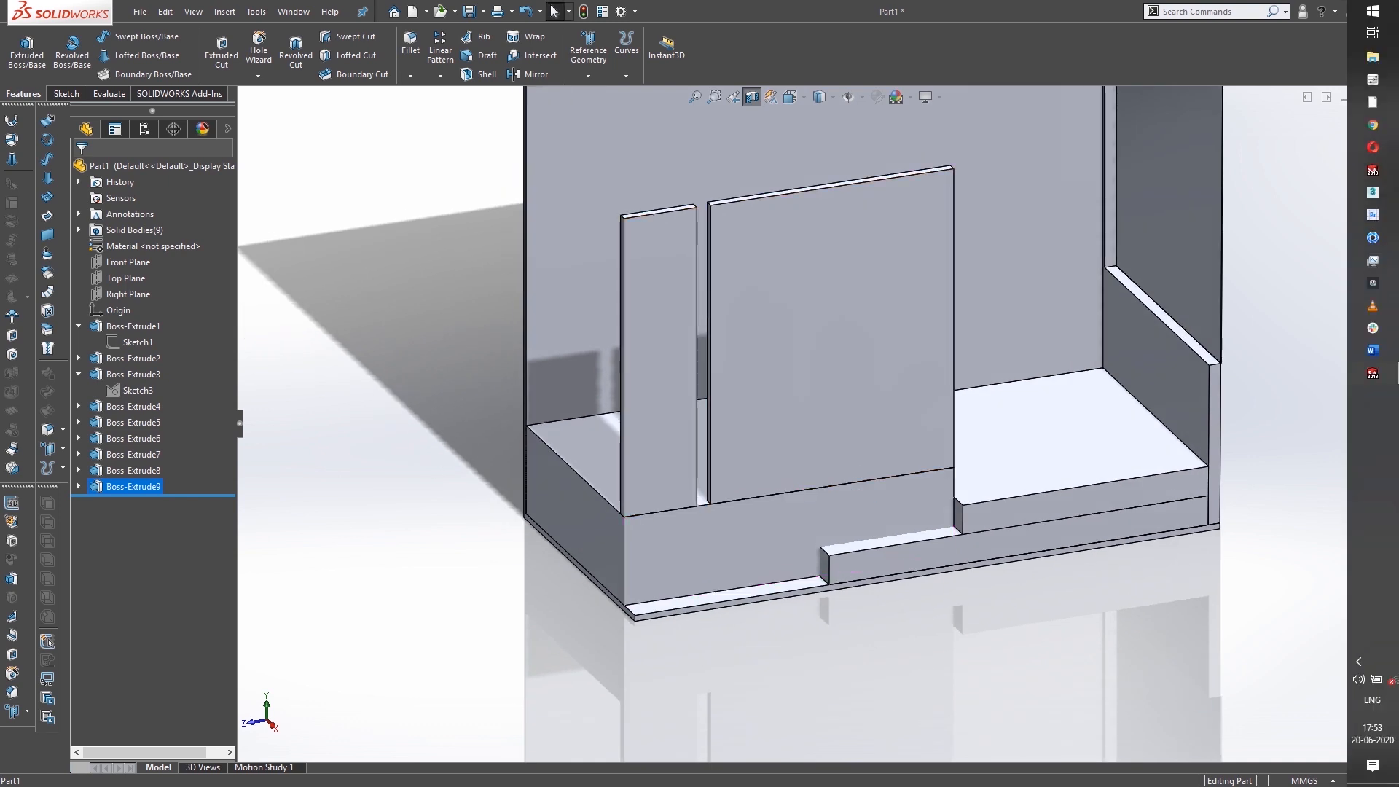
click(1384, 783)
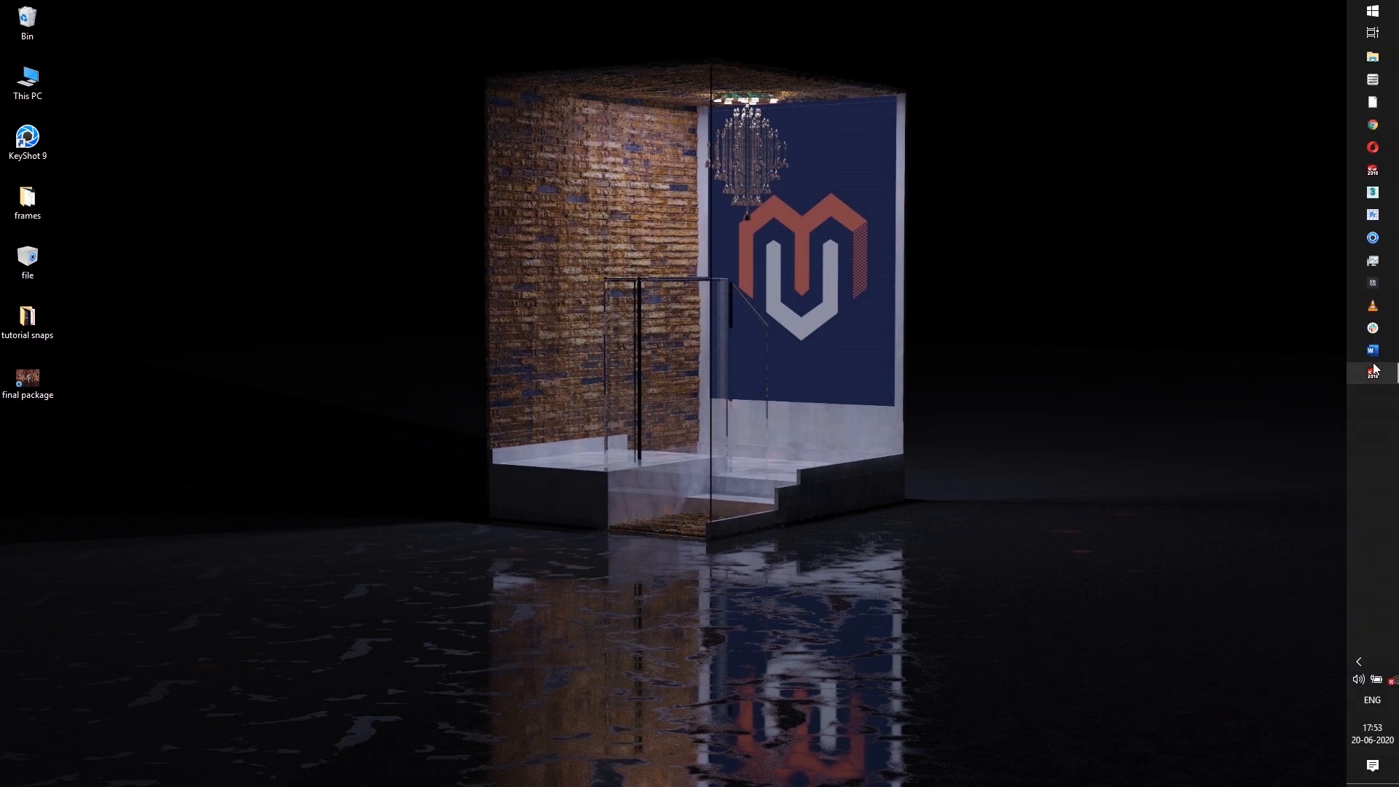
click(1382, 375)
On the raised block's side face, sketch a closed panel profile about 251 mm wide above the upper step, with its top edge sloping down away from the wide panel
scroll(1061, 396, down, 3)
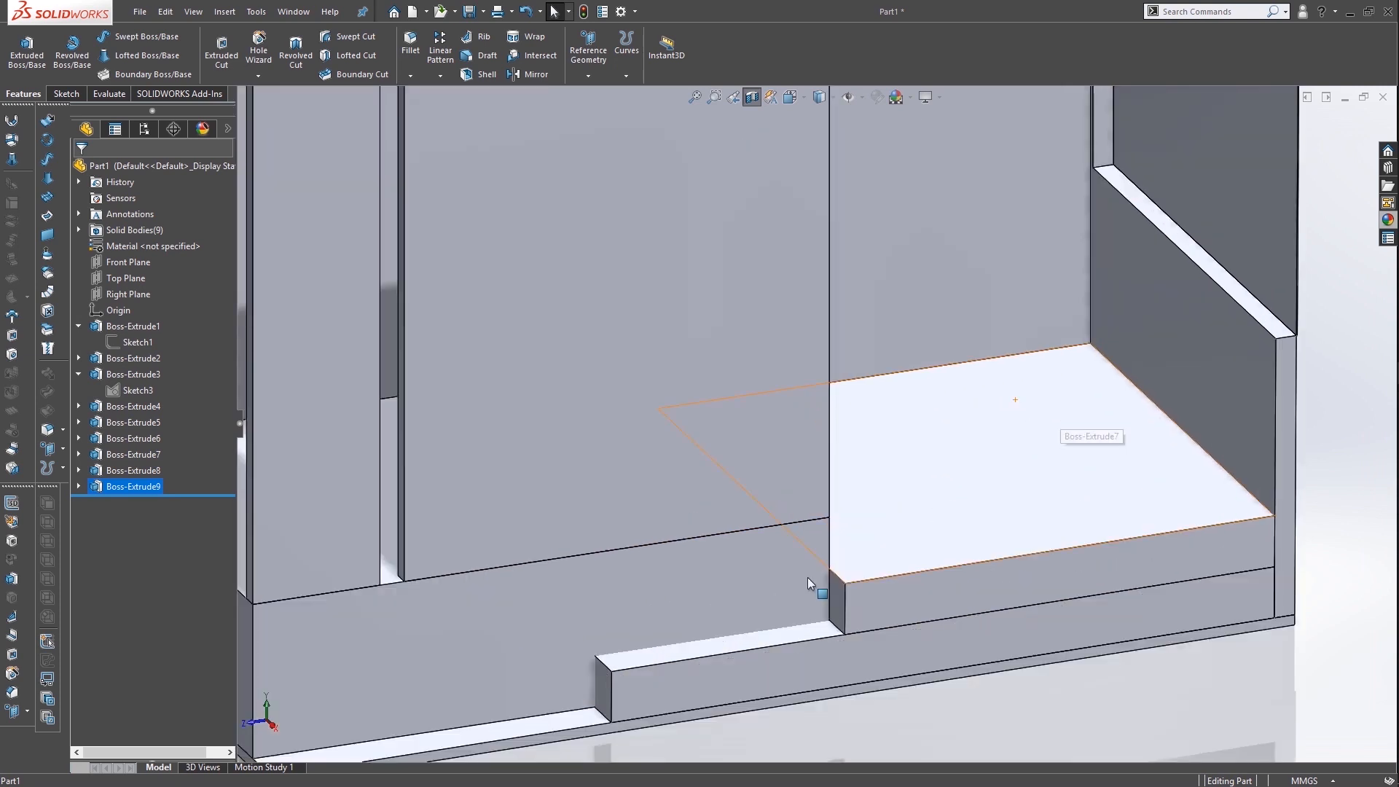
click(774, 568)
right_click(774, 568)
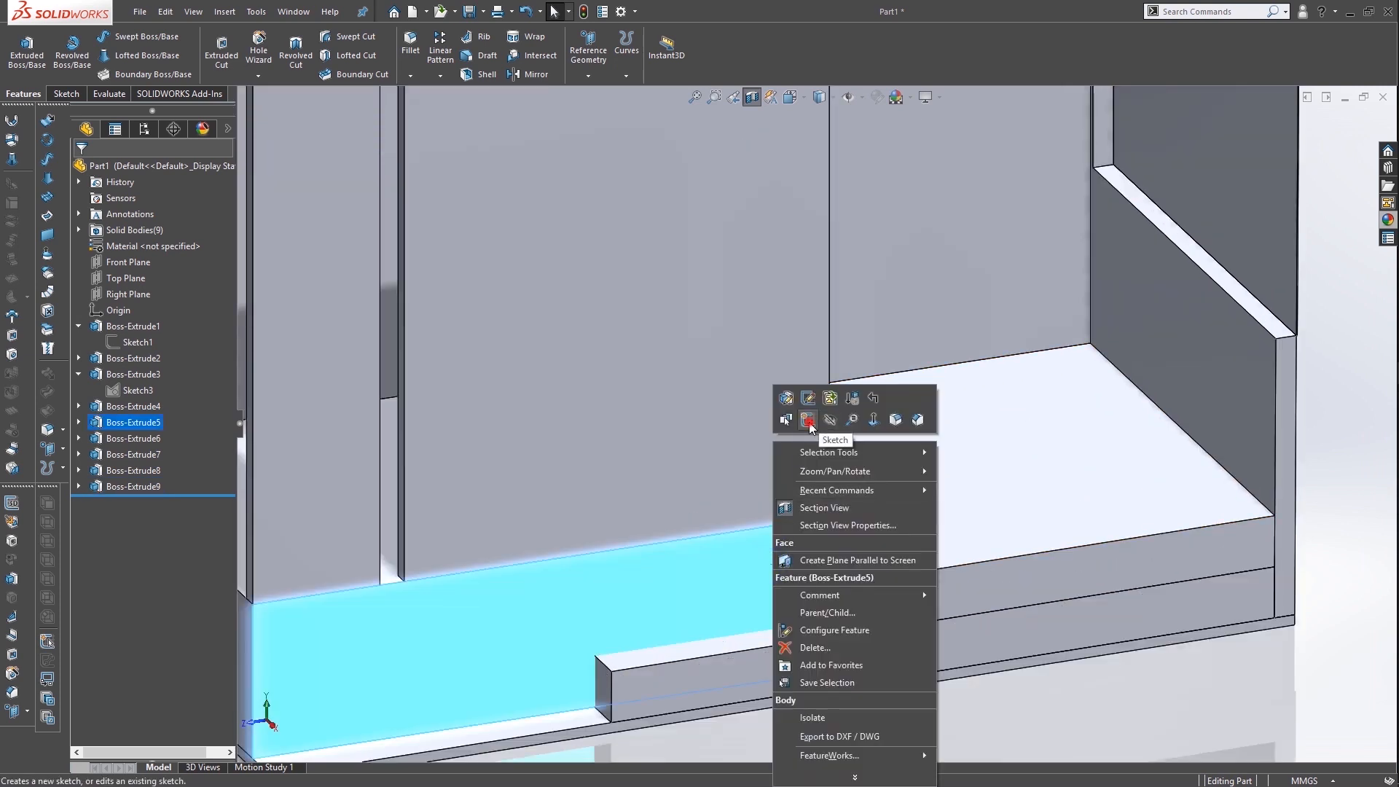
click(809, 422)
scroll(995, 561, down, 2)
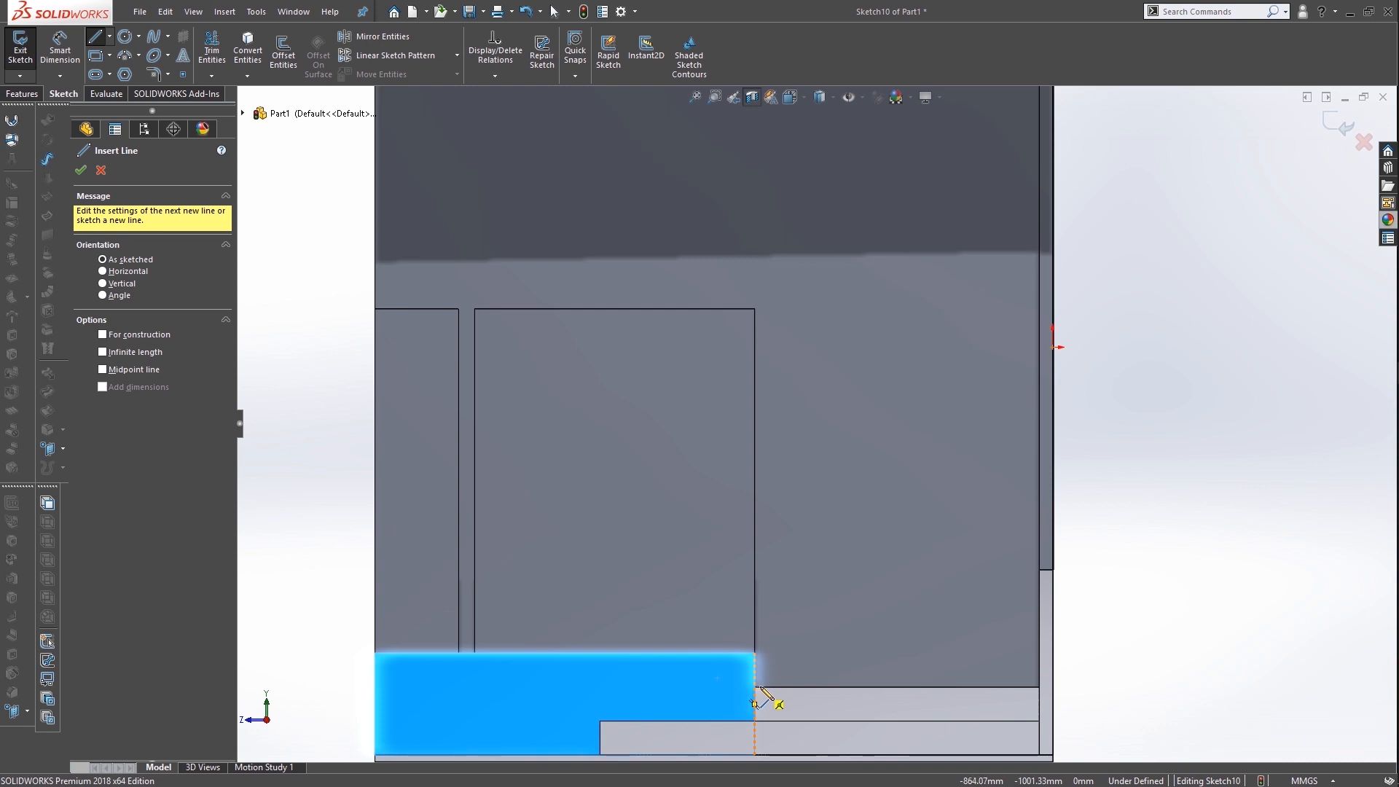
click(756, 704)
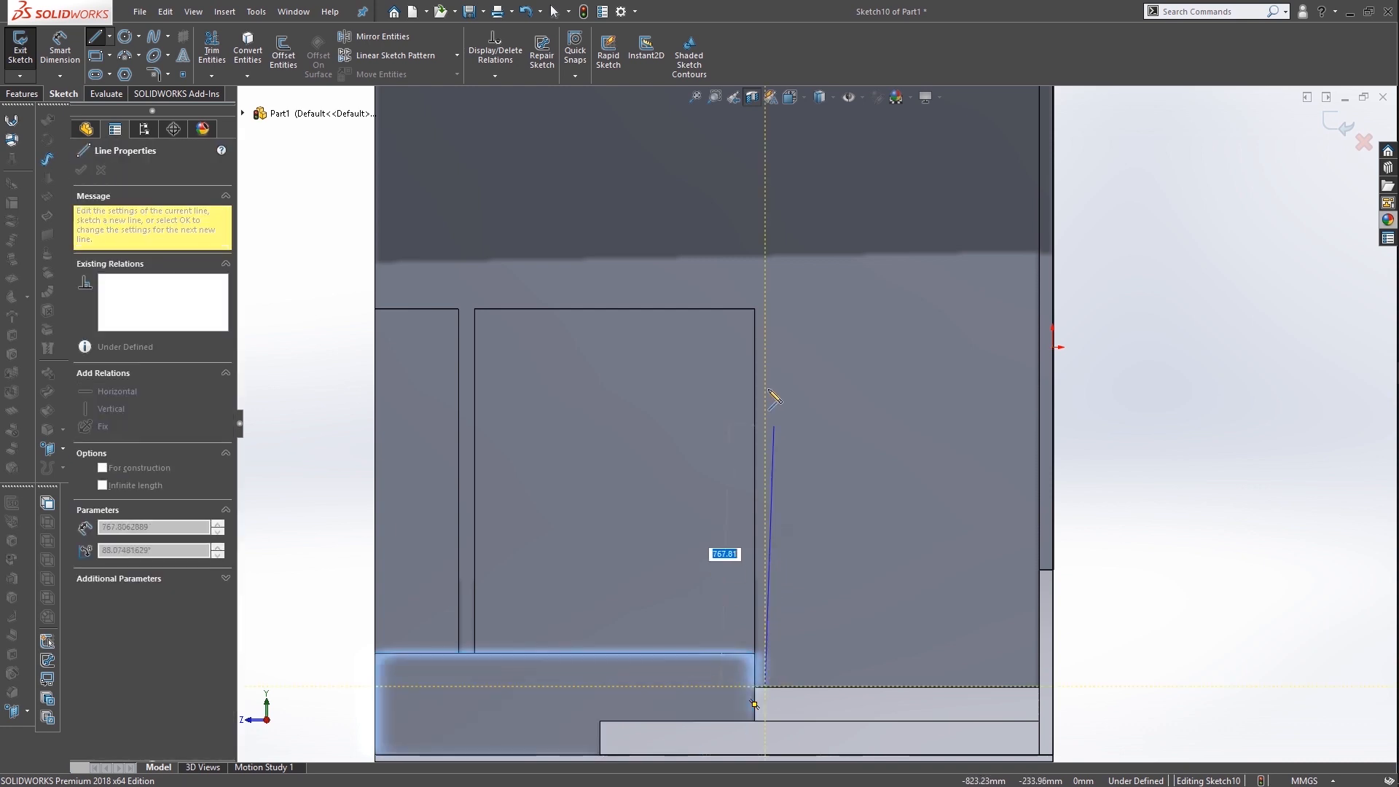
click(765, 312)
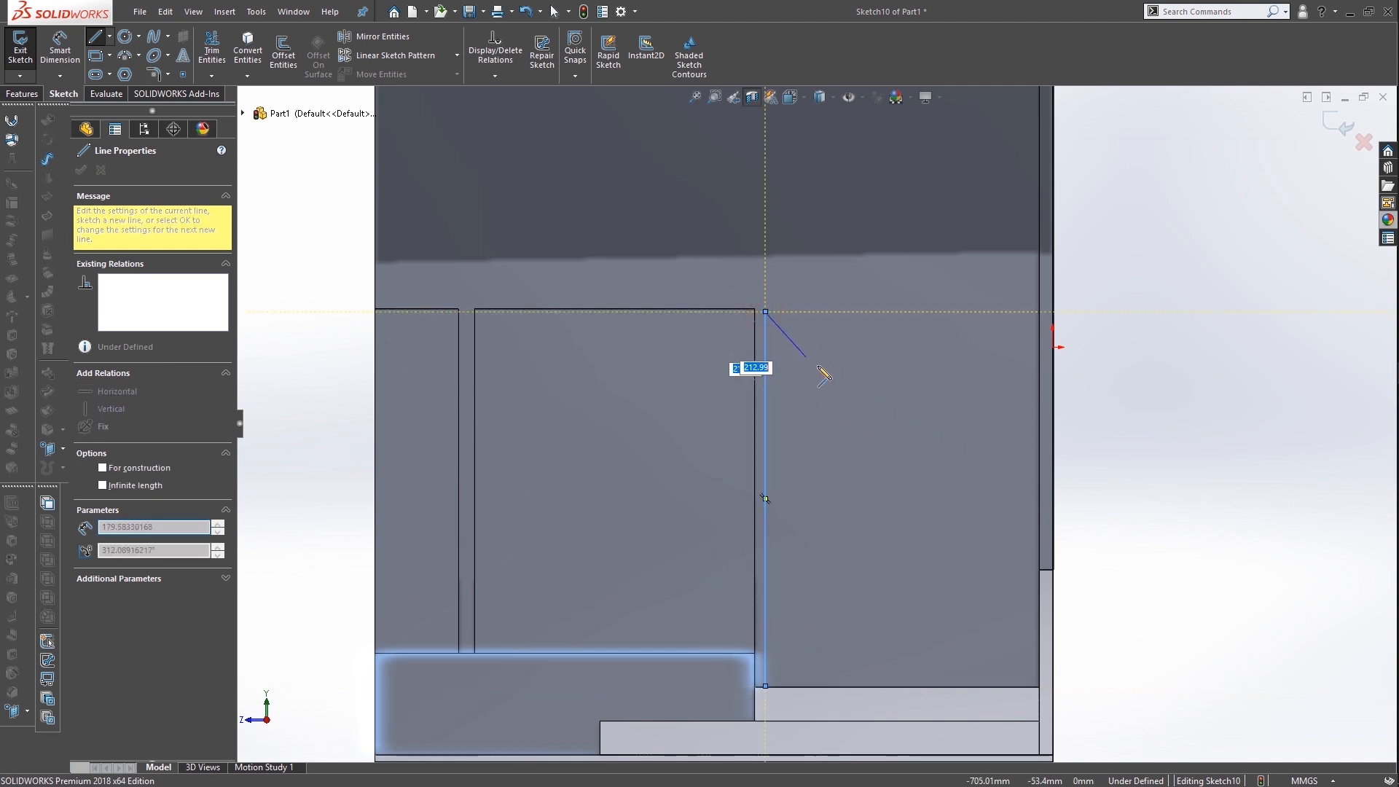
click(851, 407)
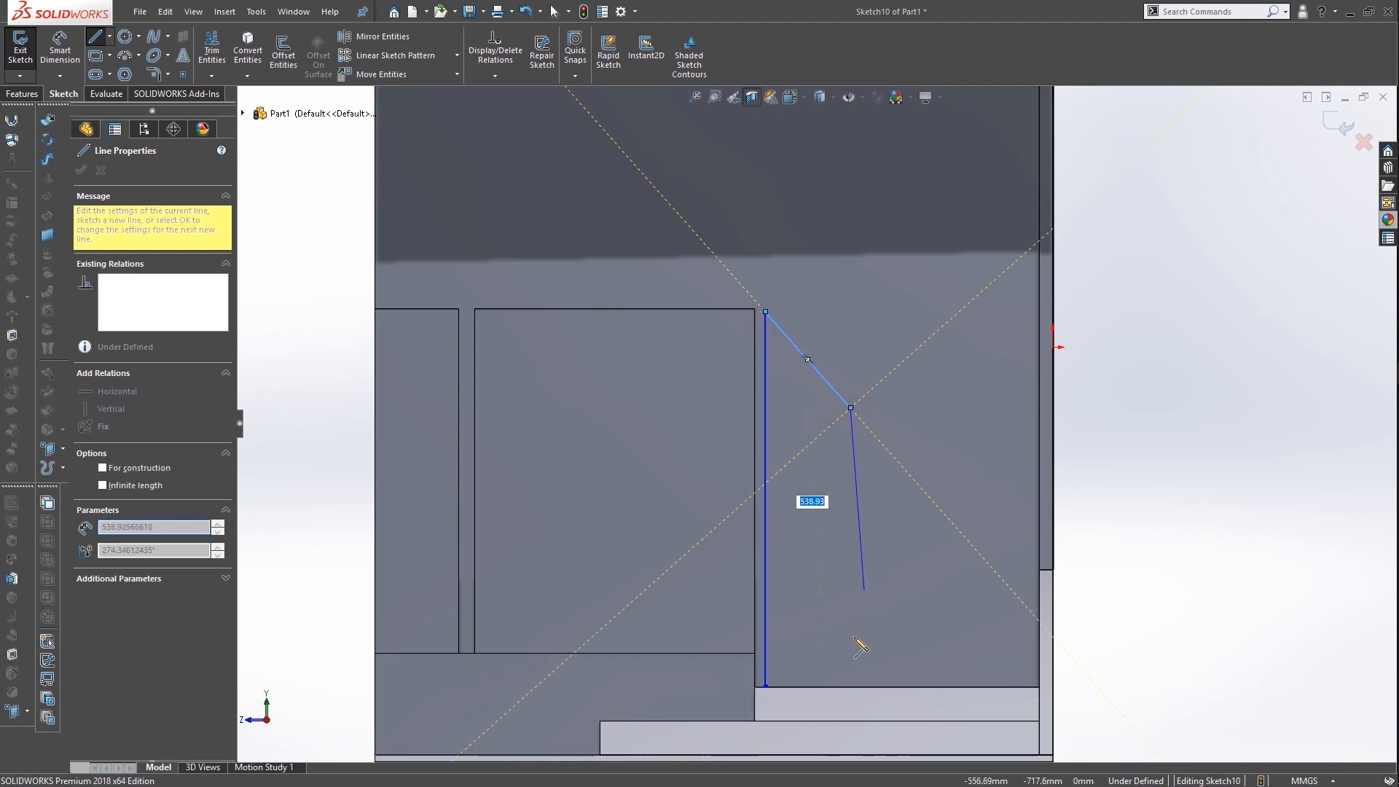
click(851, 686)
click(764, 686)
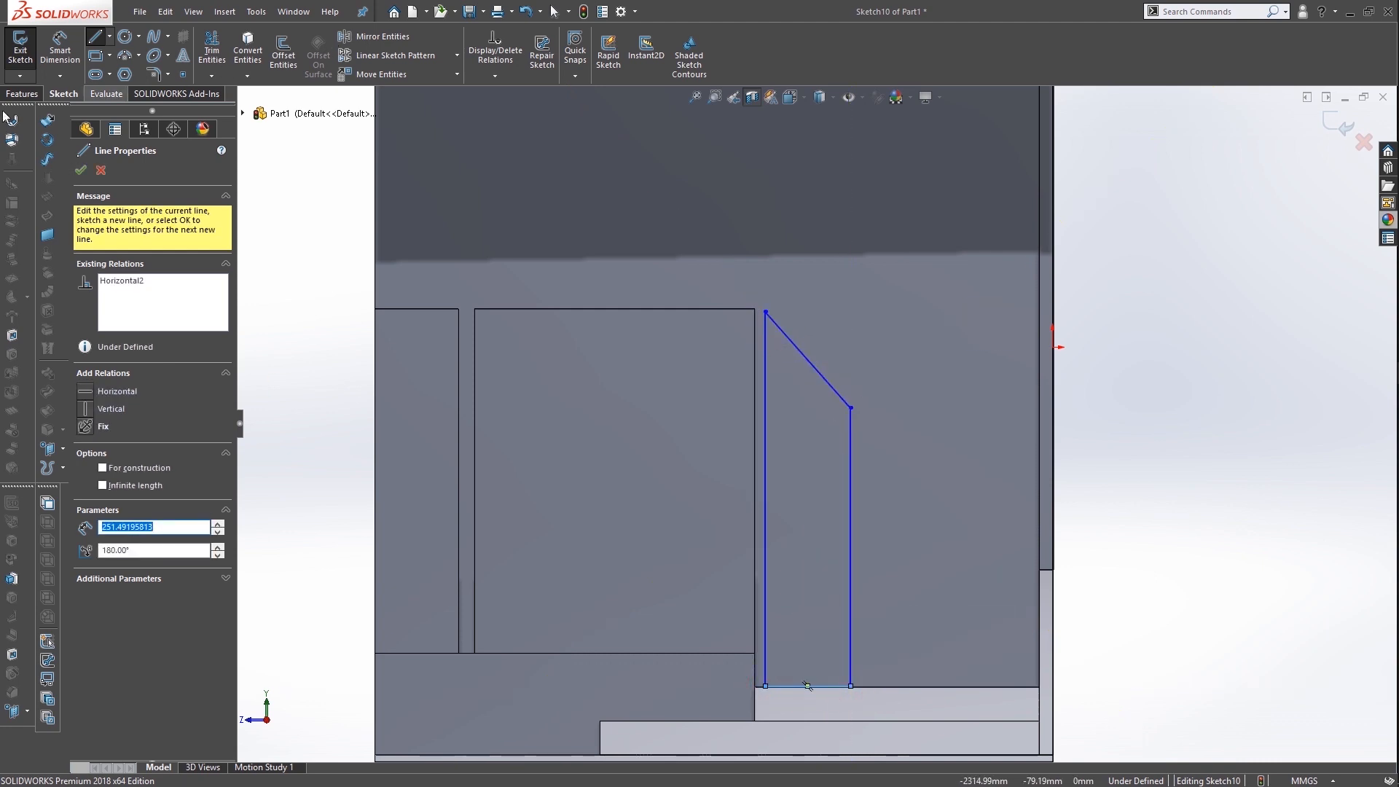
Extrude the sloped-top panel profile 30 mm inward as a separate body, without merging the result
click(22, 94)
key(Escape)
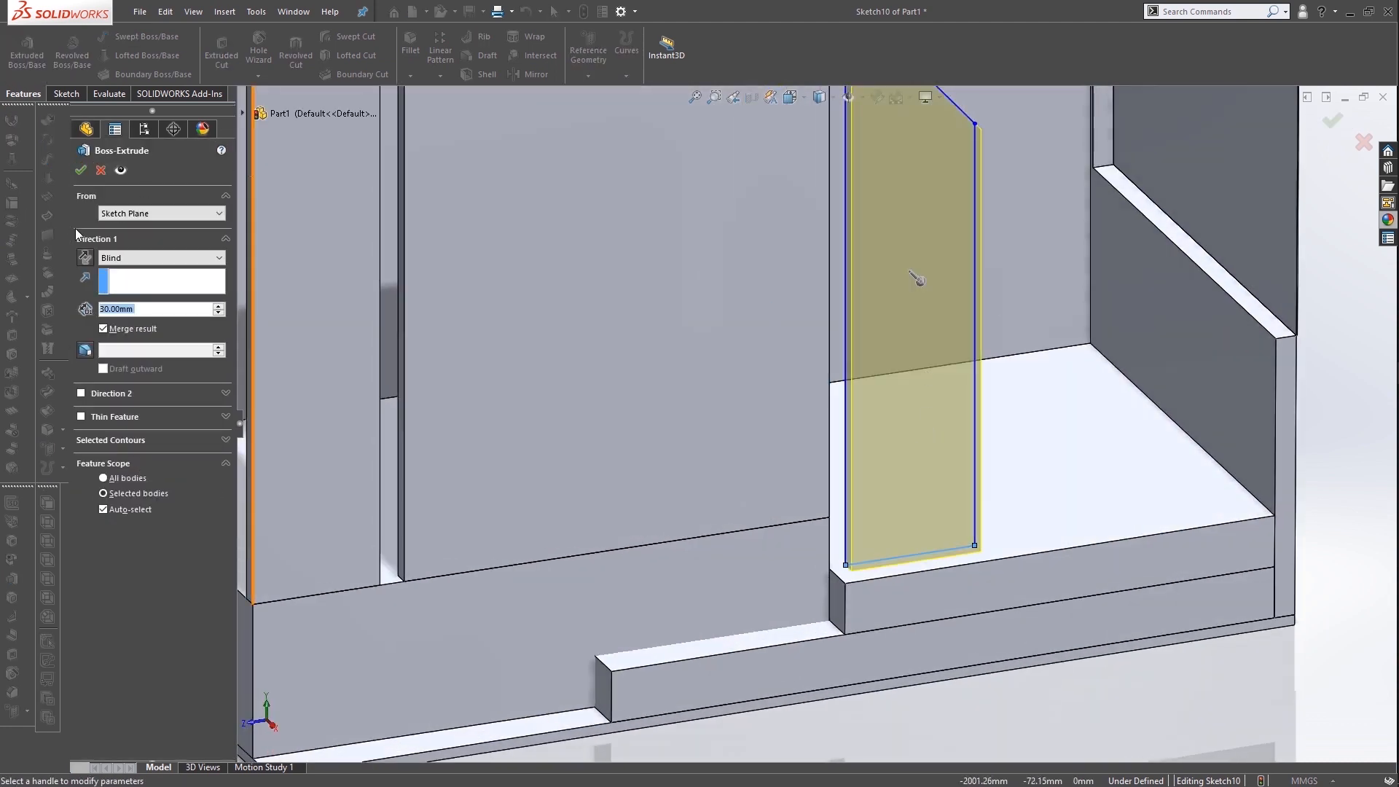
scroll(883, 422, up, 3)
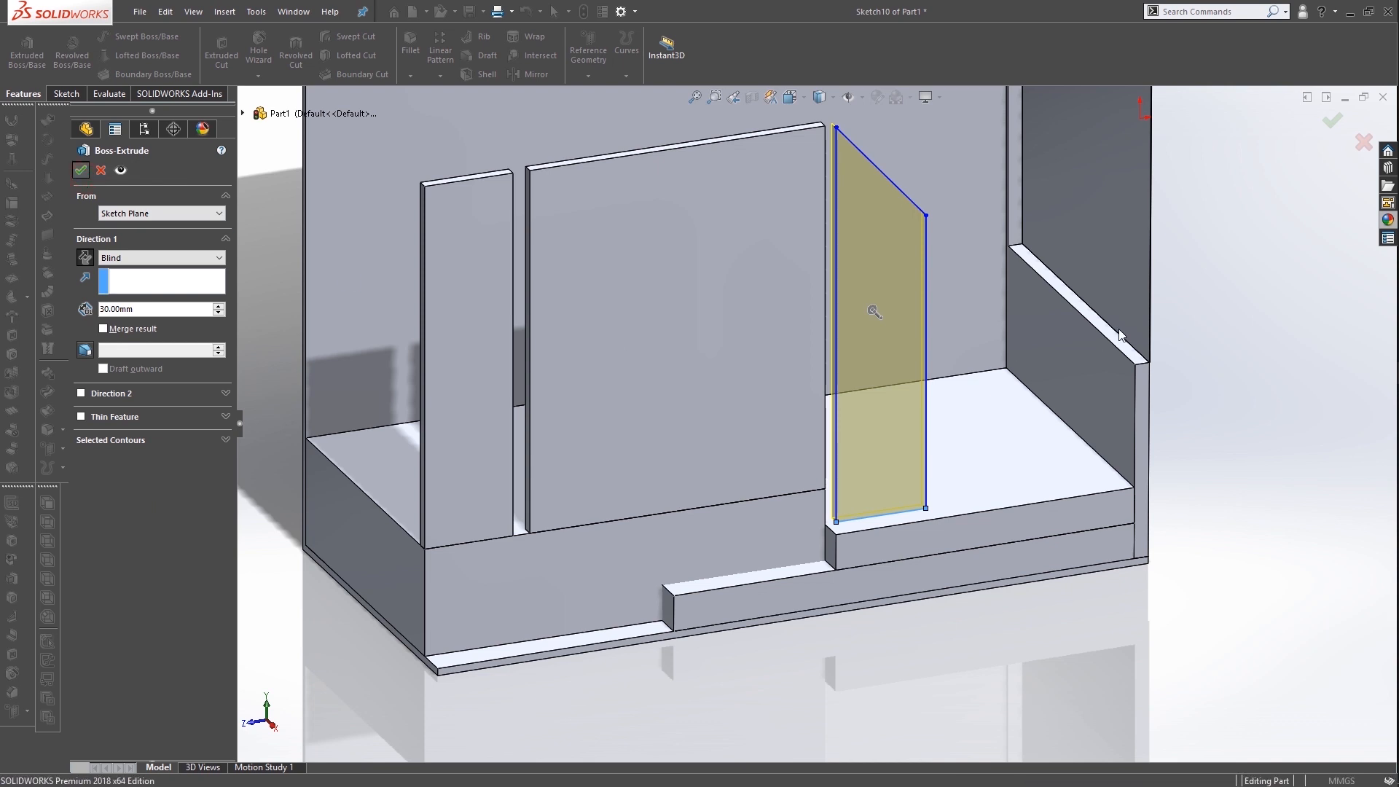
click(80, 170)
Open the untitled.366 render from the desktop's tutorial snaps folder in Photos and examine the railing panels and handrail up close
scroll(915, 268, up, 2)
middle_drag(827, 379, 929, 386)
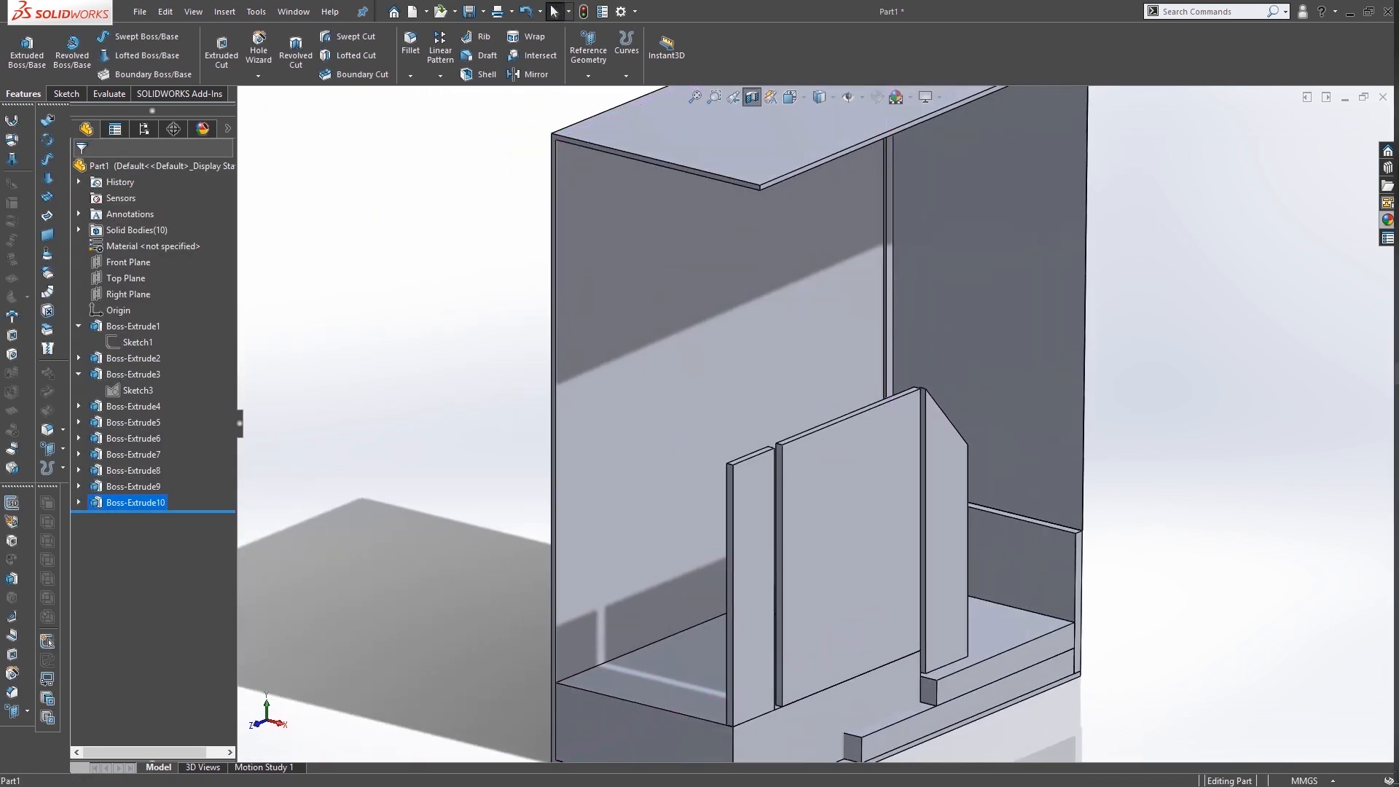
click(1363, 765)
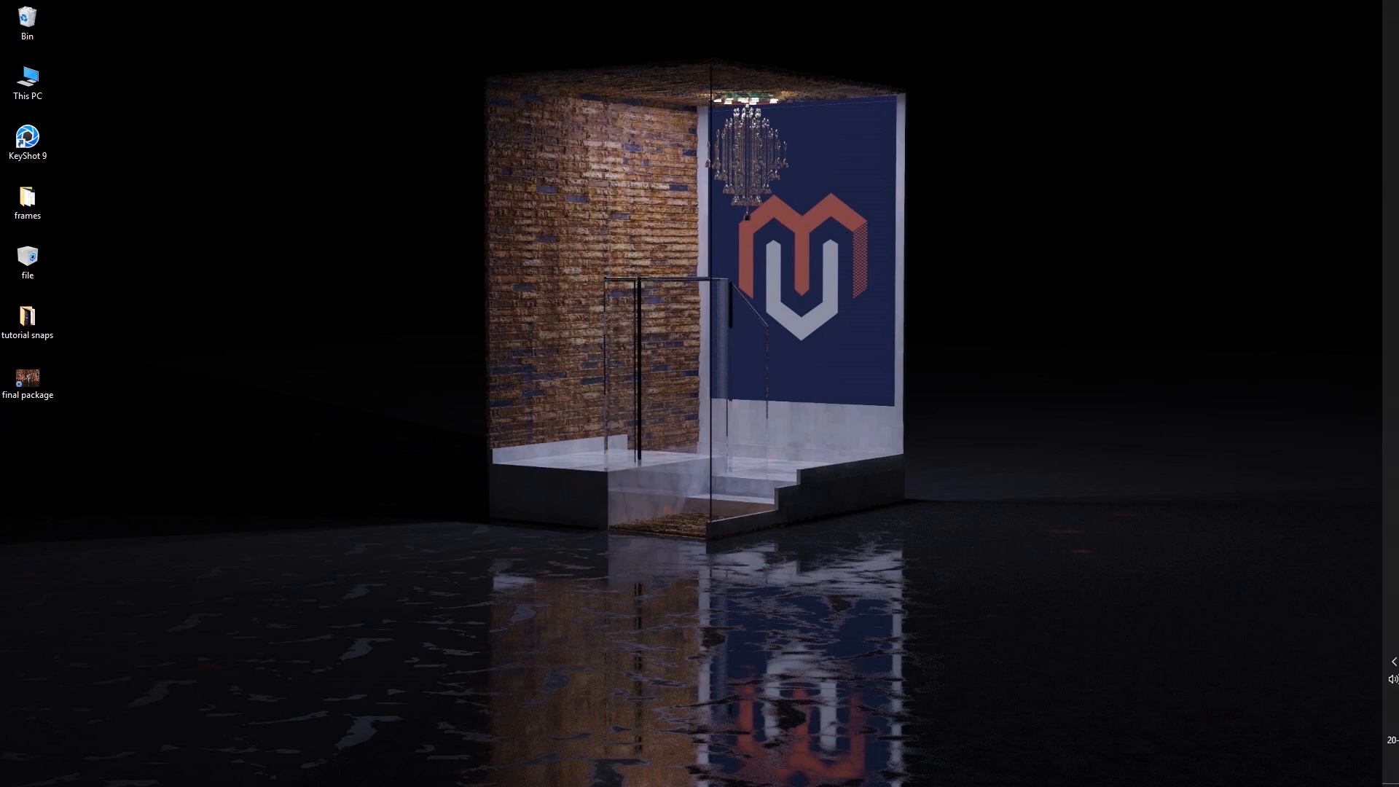
click(9, 306)
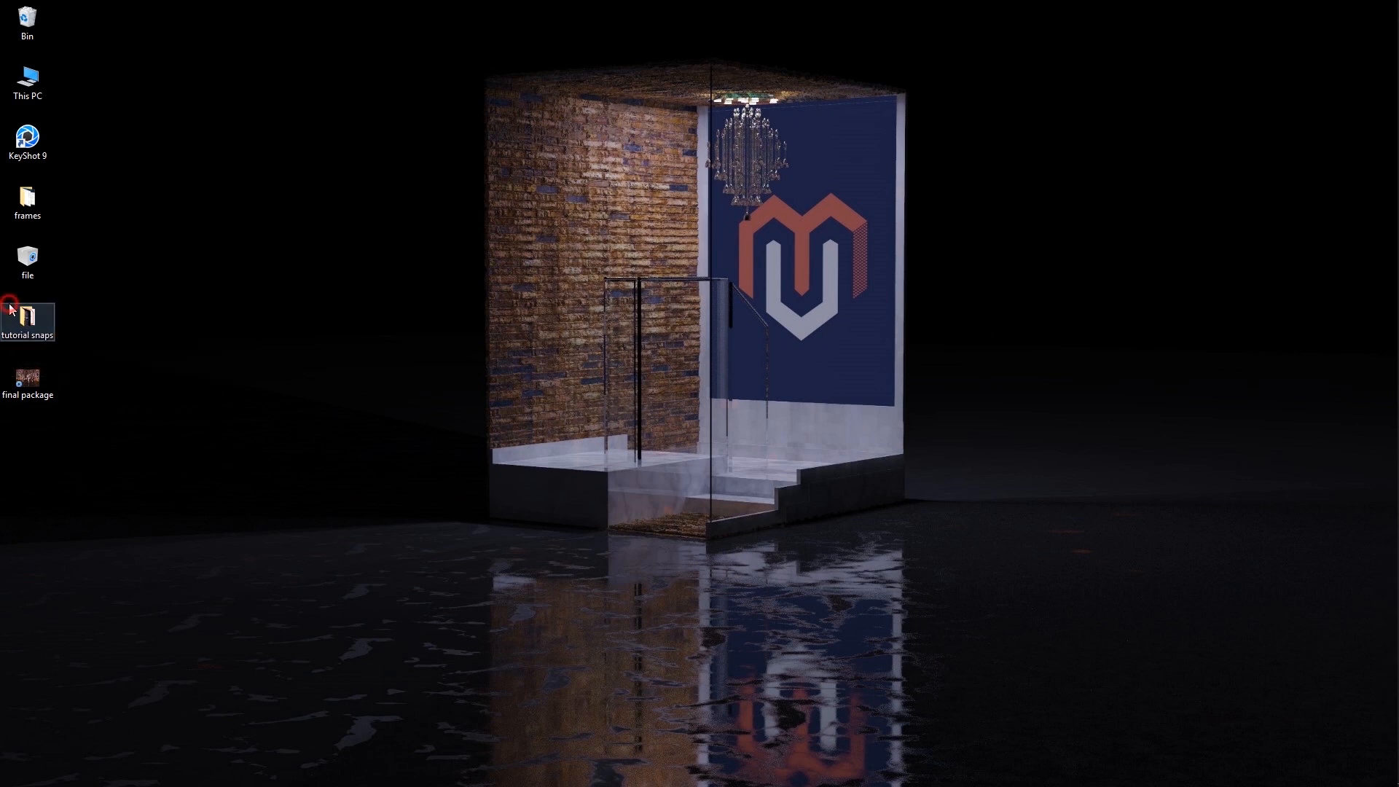
key(Return)
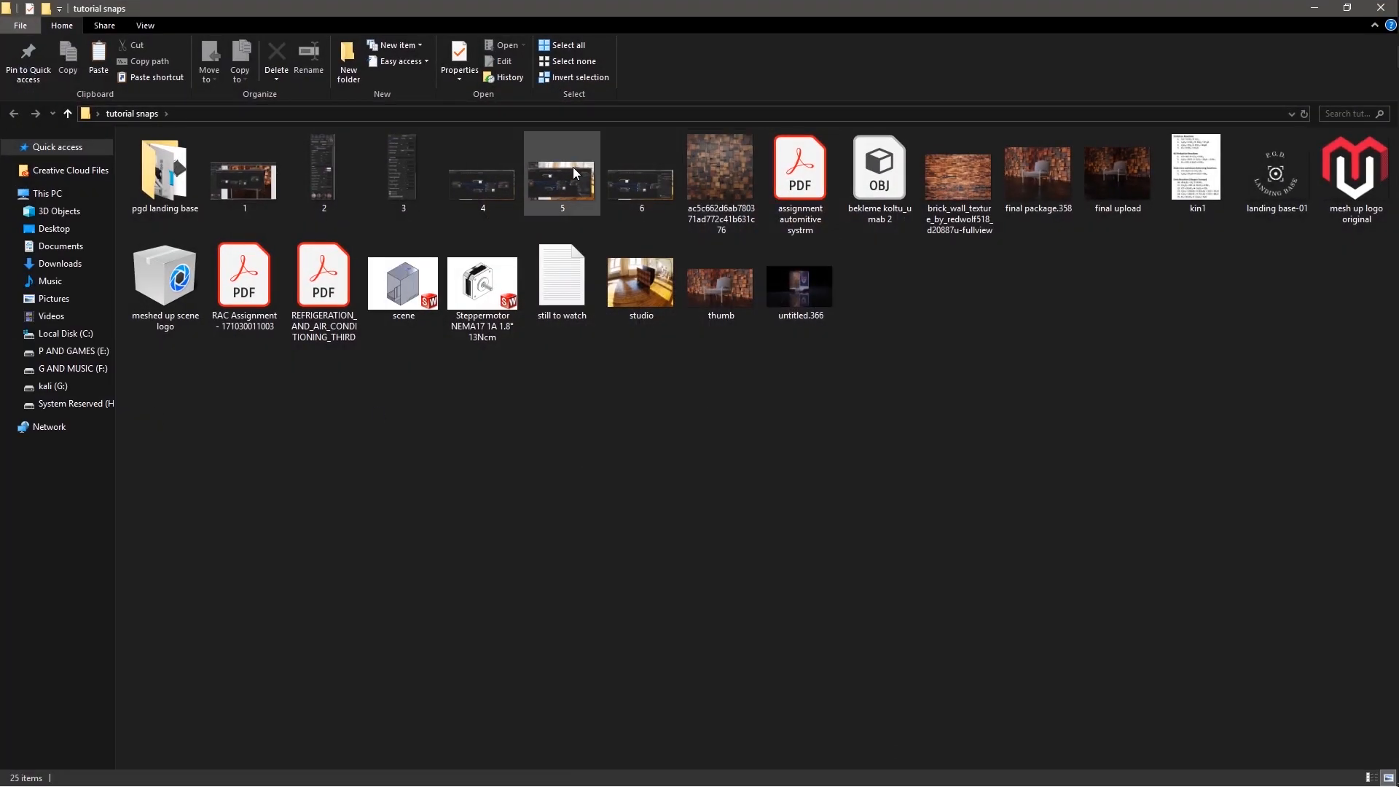
double_click(794, 311)
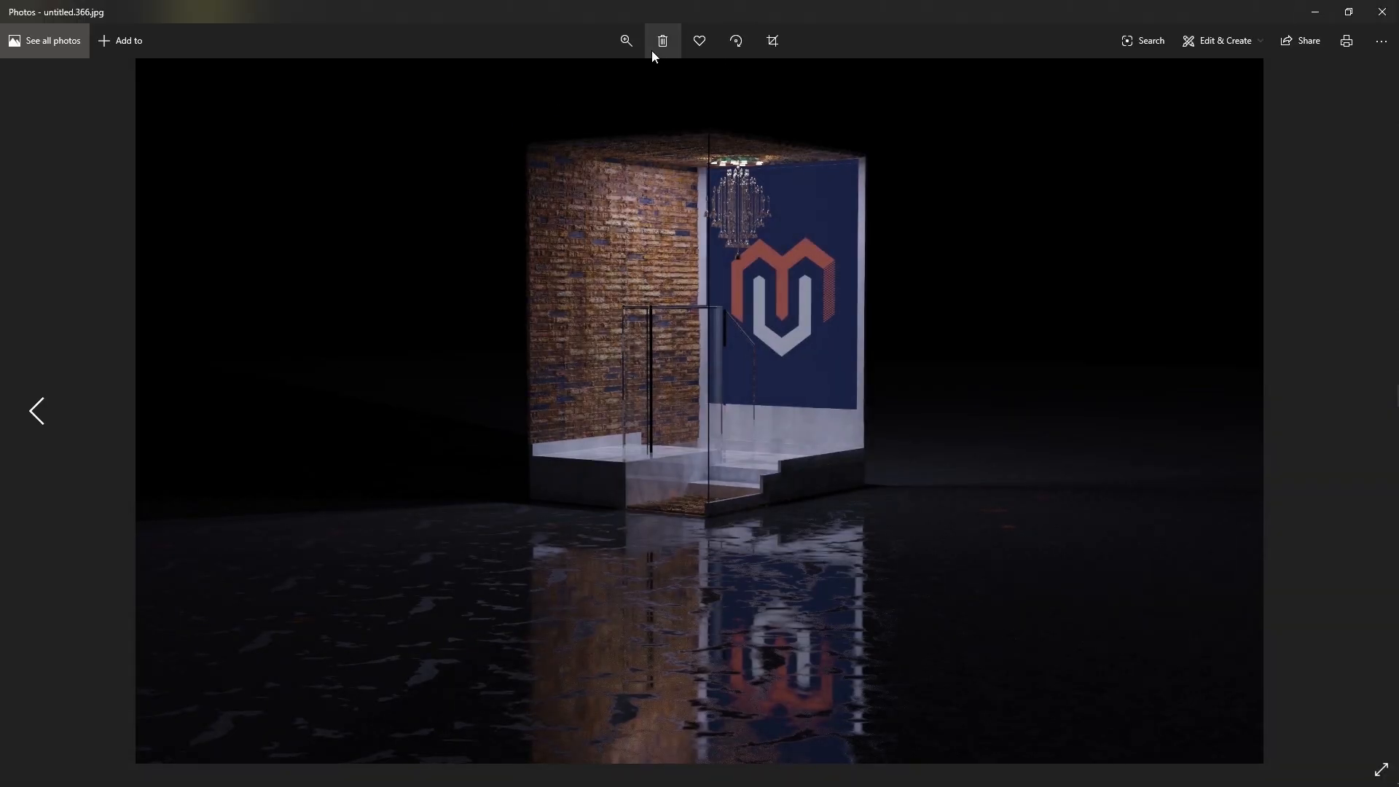
drag(559, 82, 613, 82)
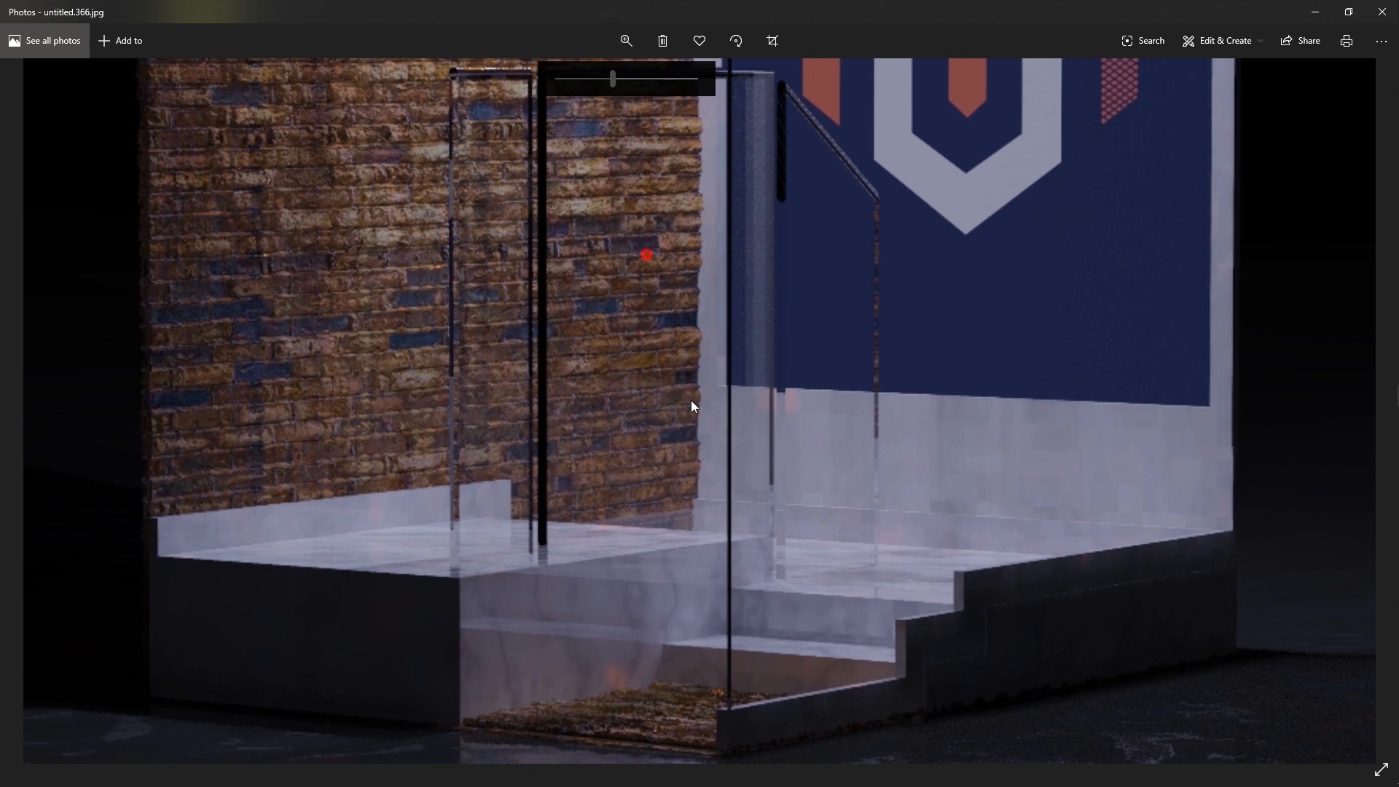
drag(691, 400, 682, 685)
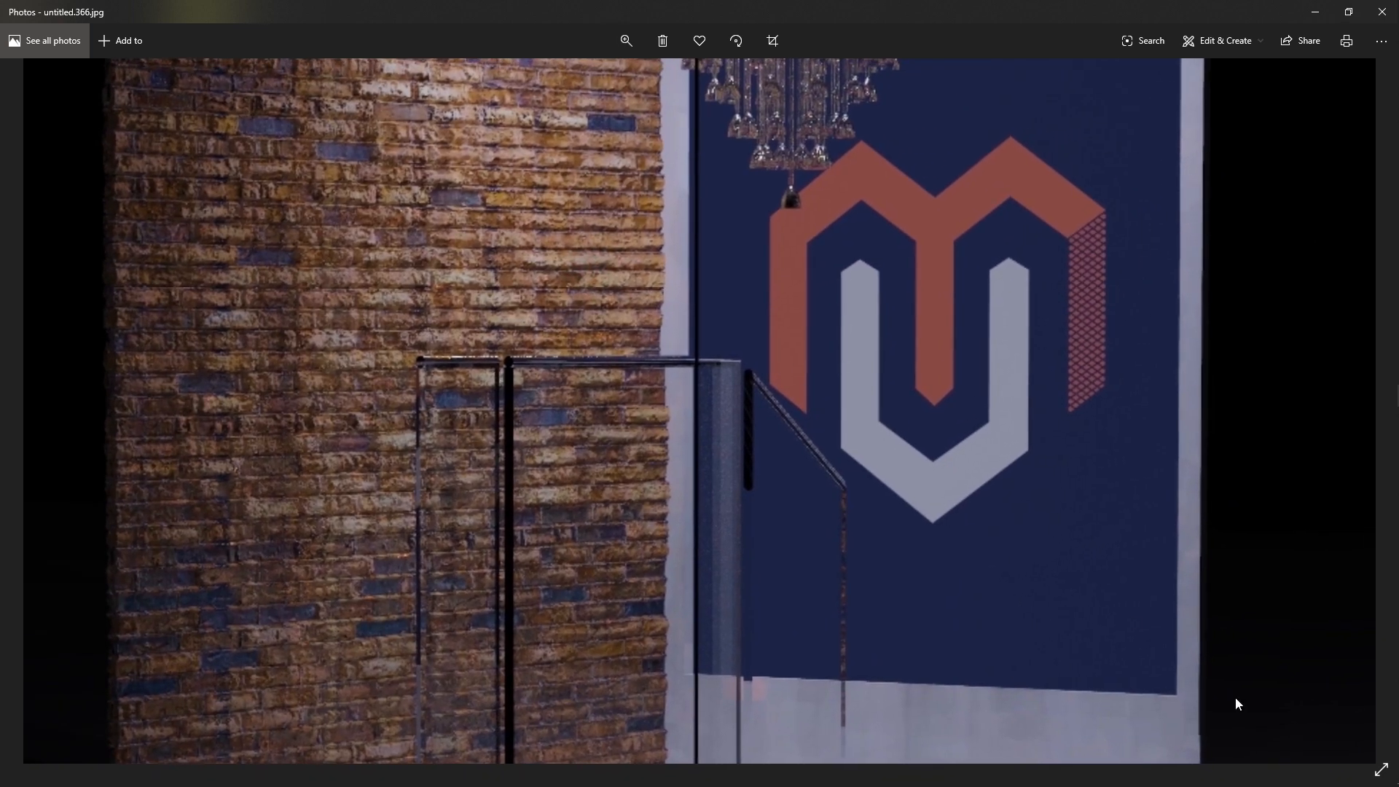
Return to SolidWorks and sketch a 15 mm radius circle on the narrow panel's end face, centred on its top edge midpoint
mouse_move(1398, 704)
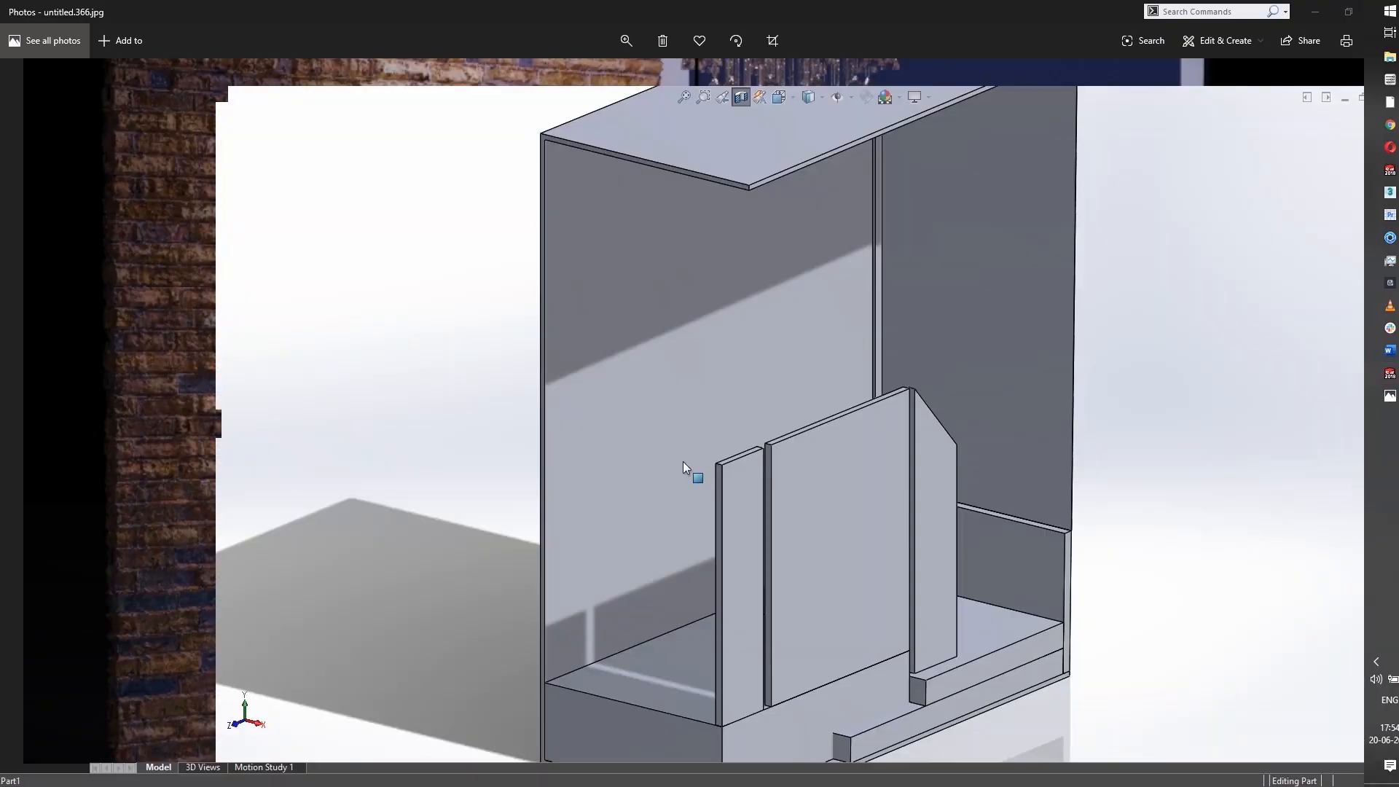
scroll(773, 444, down, 5)
right_click(794, 417)
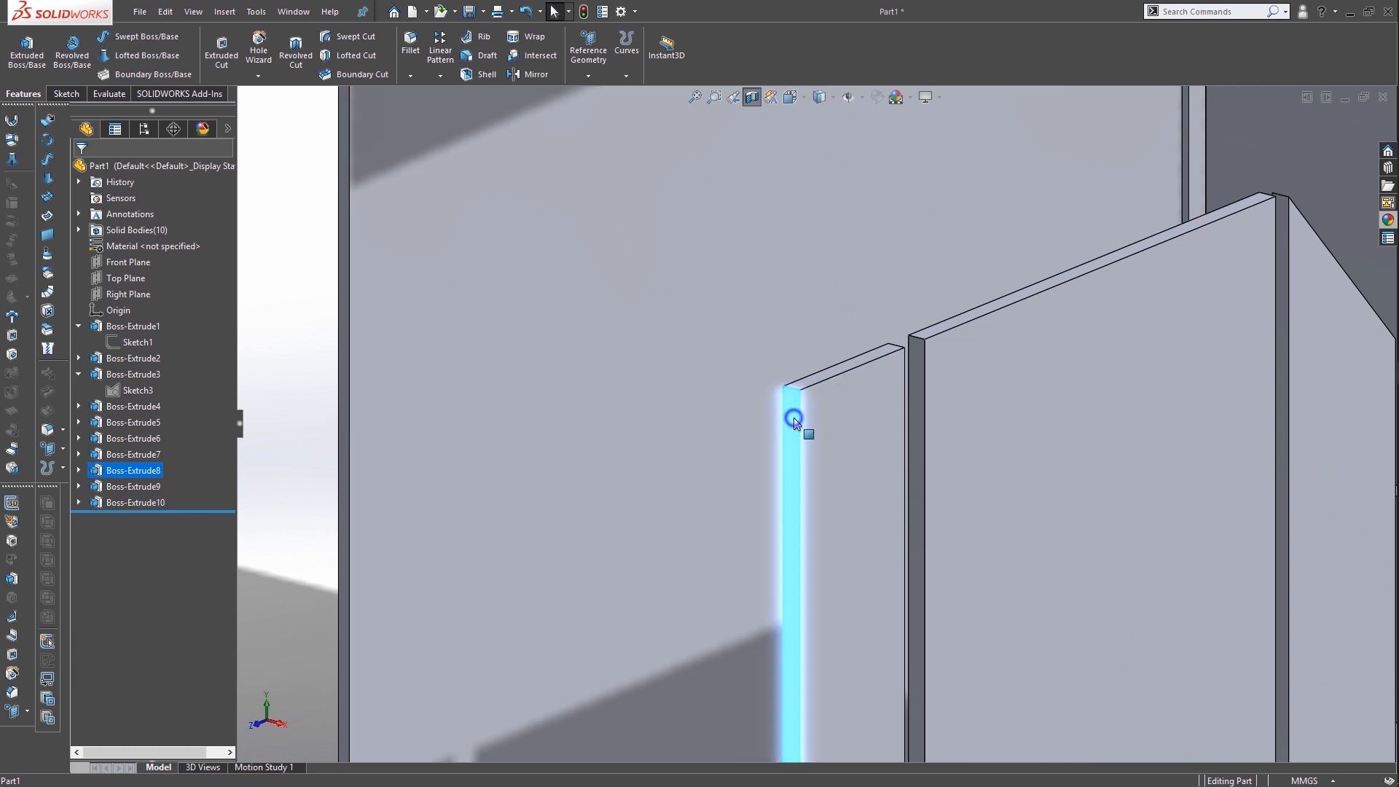
click(824, 401)
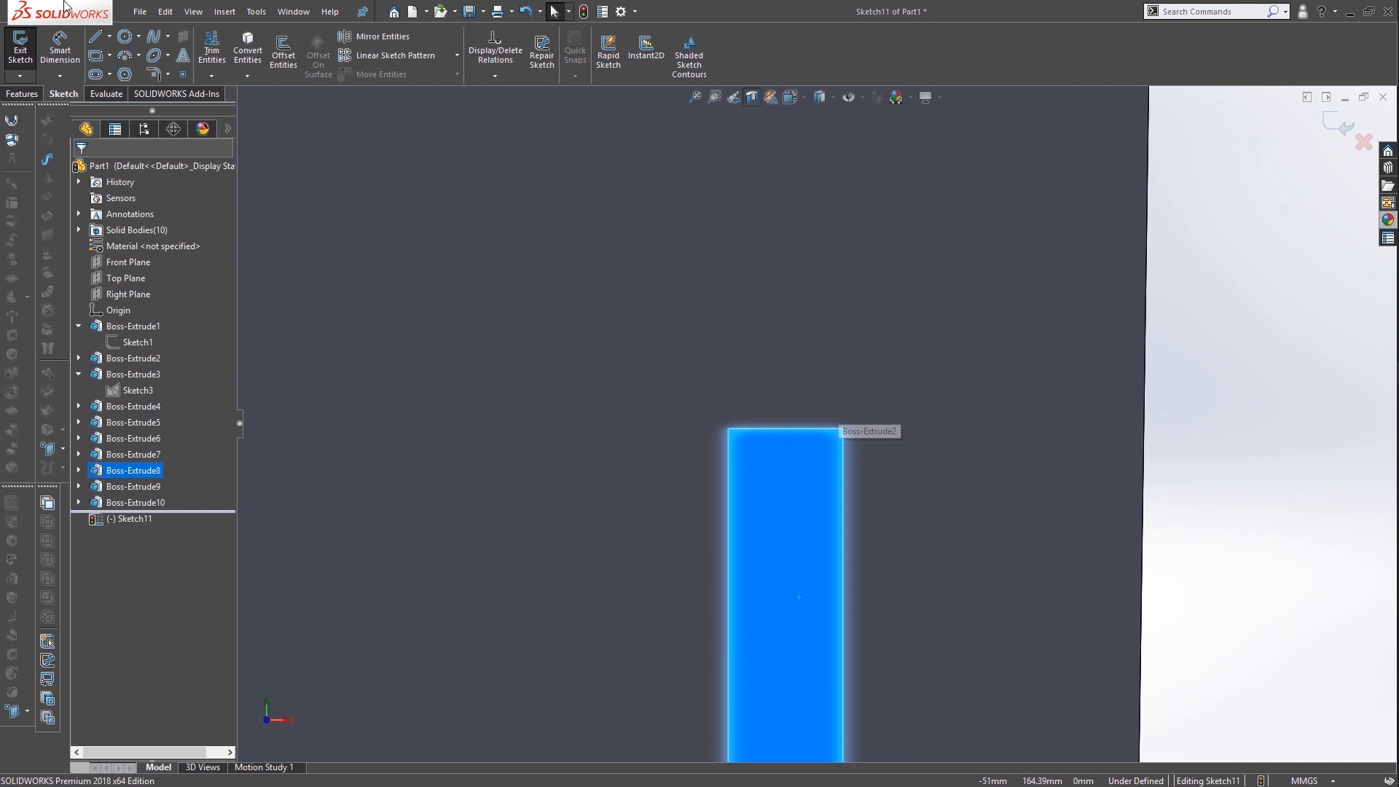
click(121, 36)
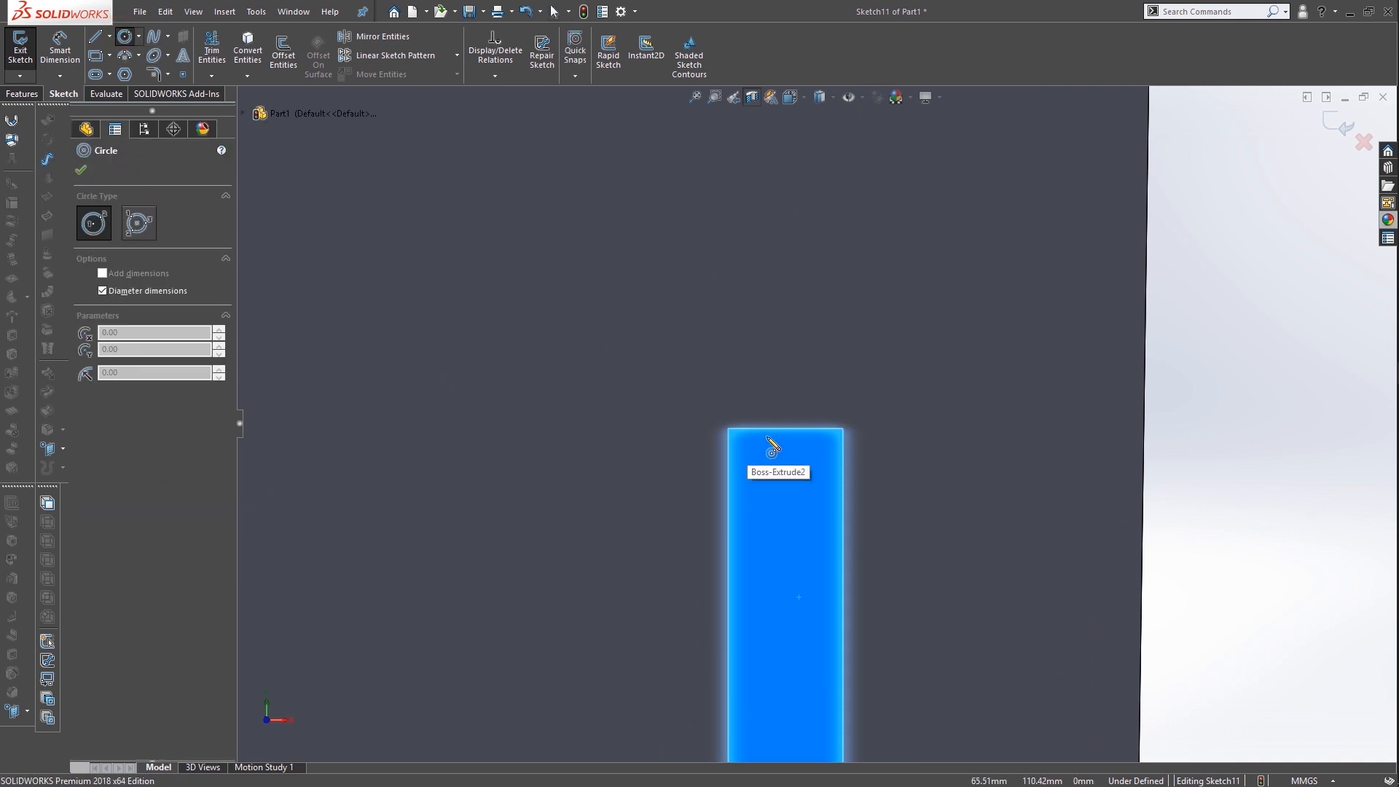
click(786, 429)
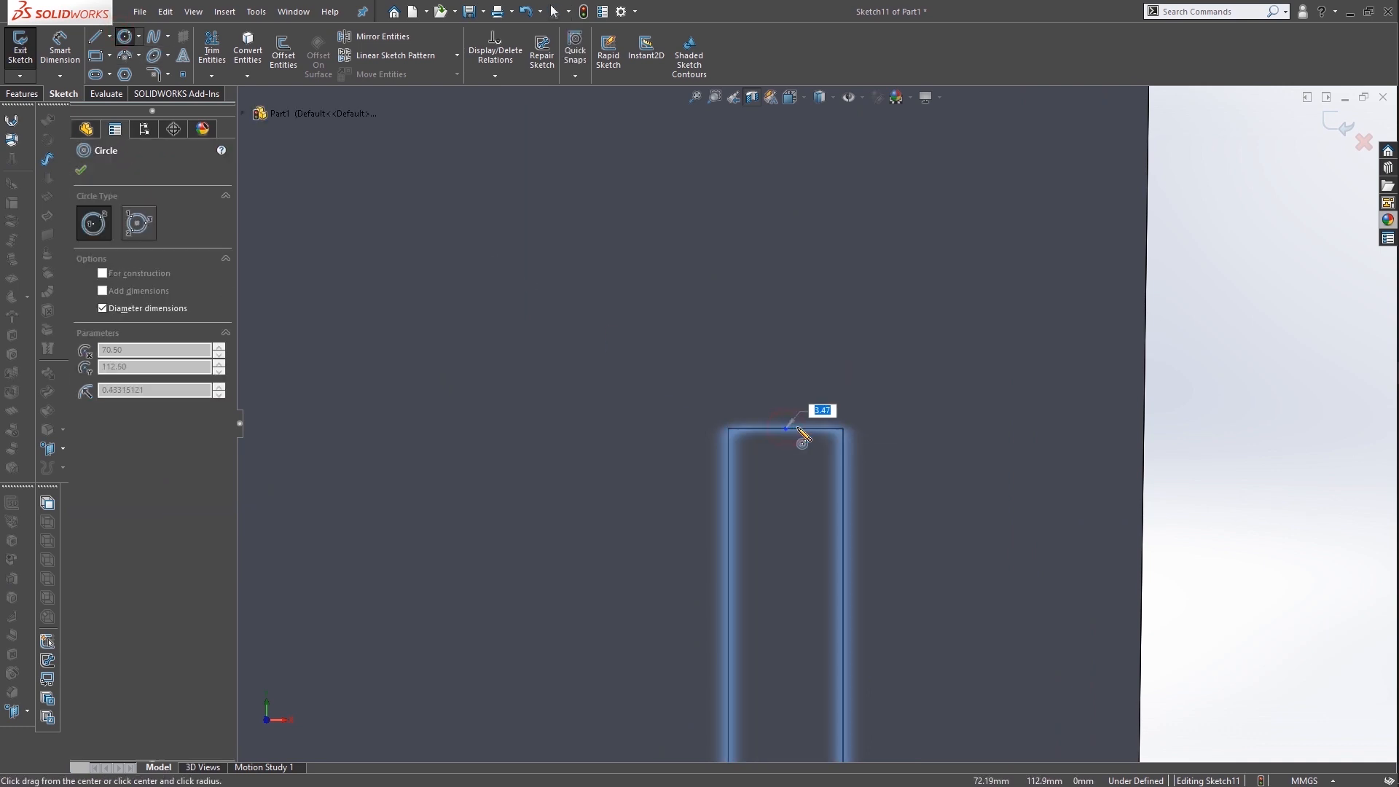
click(844, 430)
scroll(795, 426, up, 3)
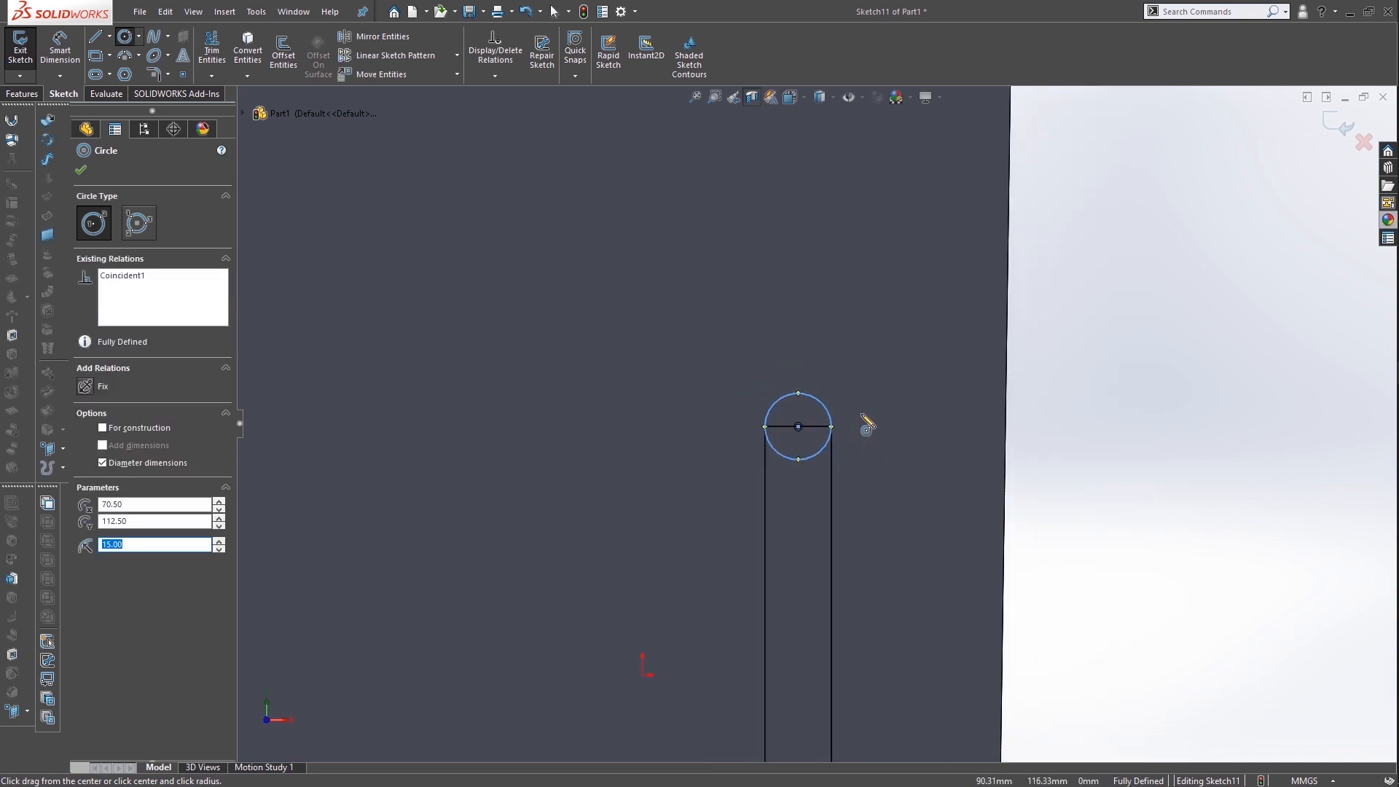
Extrude the circle along the narrow panel's top up to the vertex at its far end, without merging the result
scroll(678, 490, up, 3)
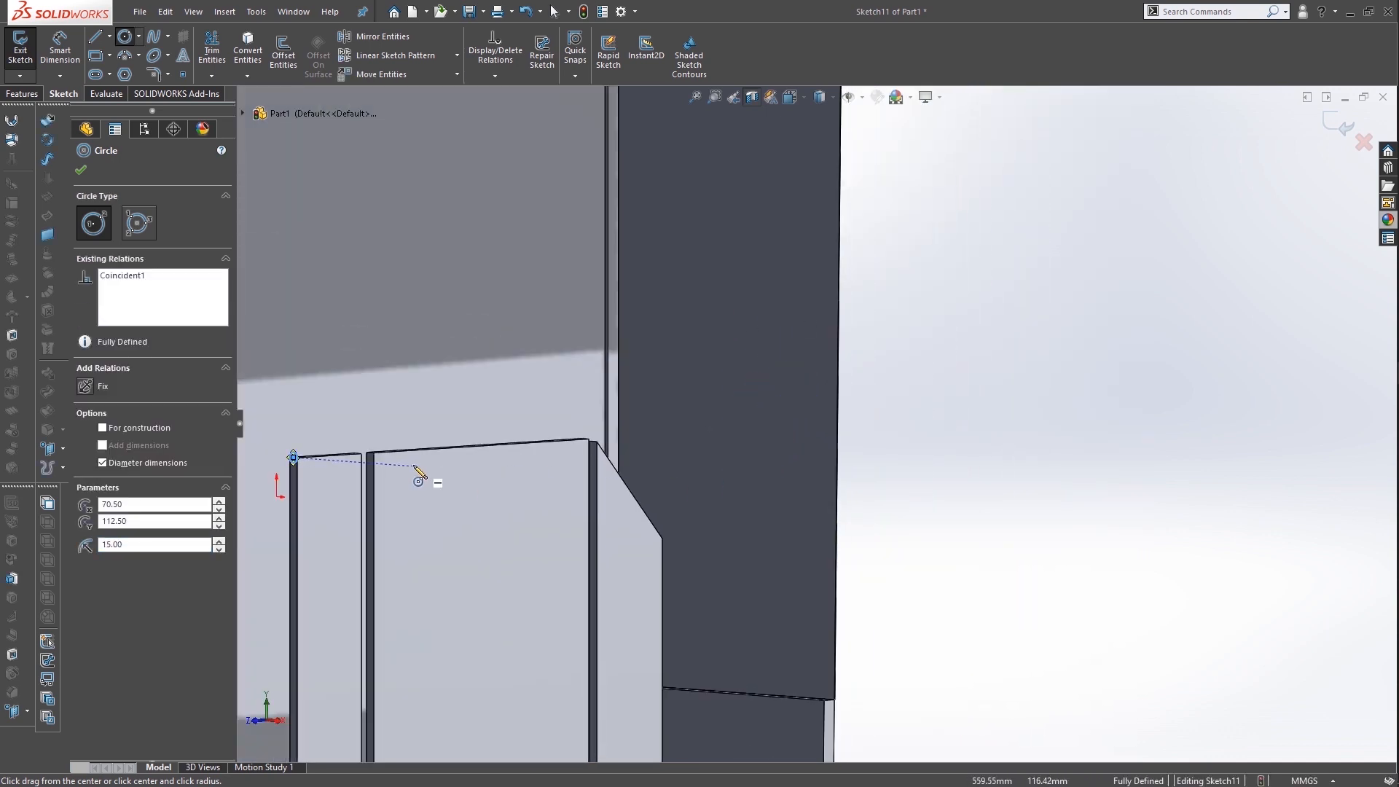
click(22, 93)
click(27, 53)
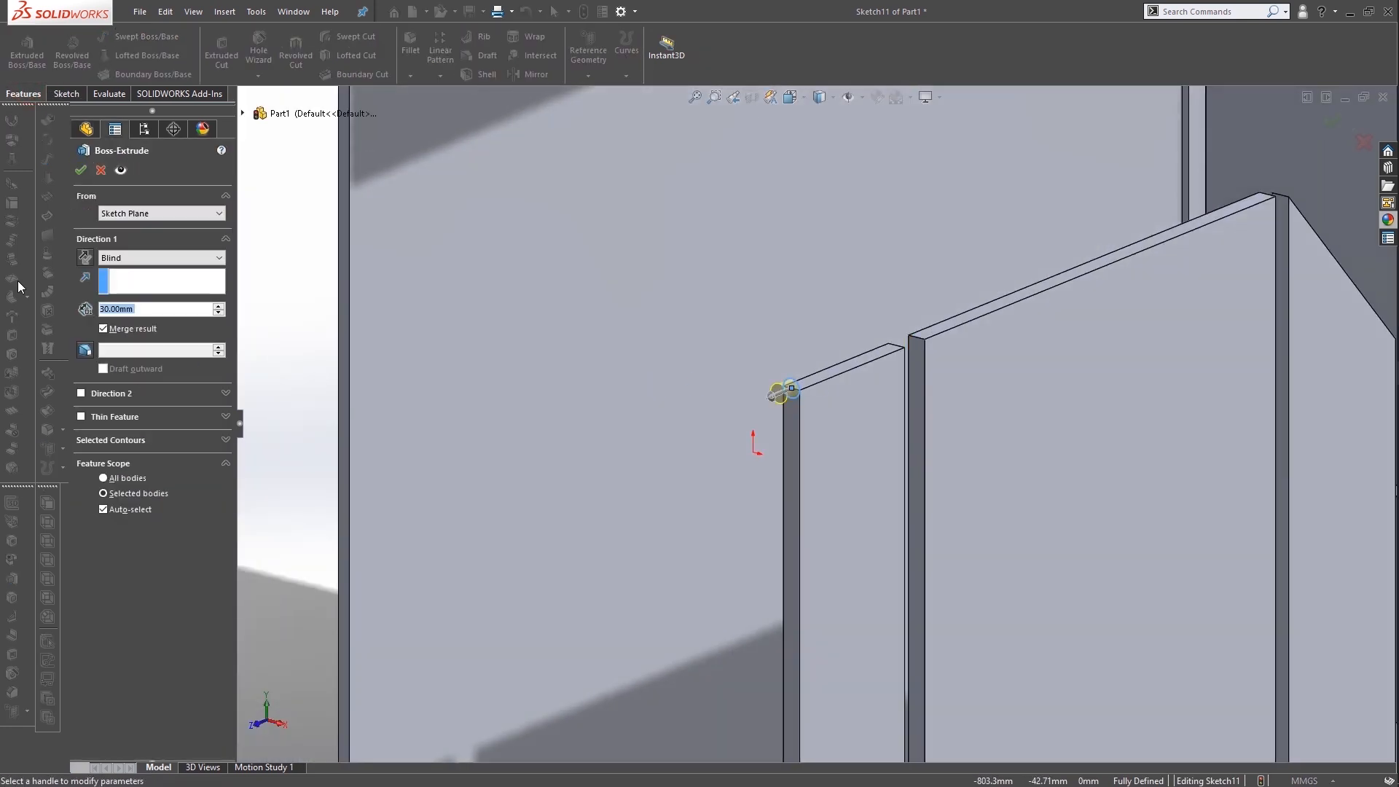
click(85, 257)
click(149, 256)
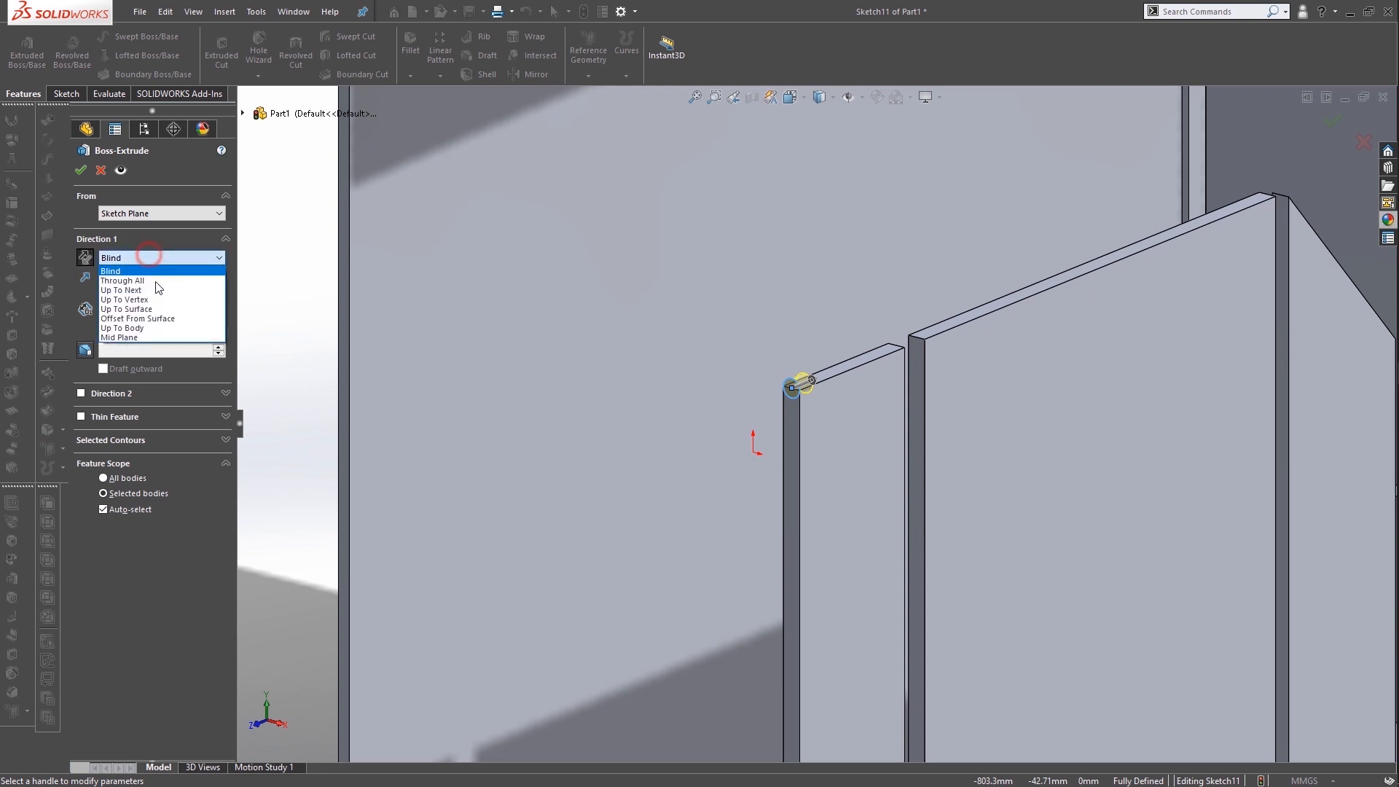
click(125, 299)
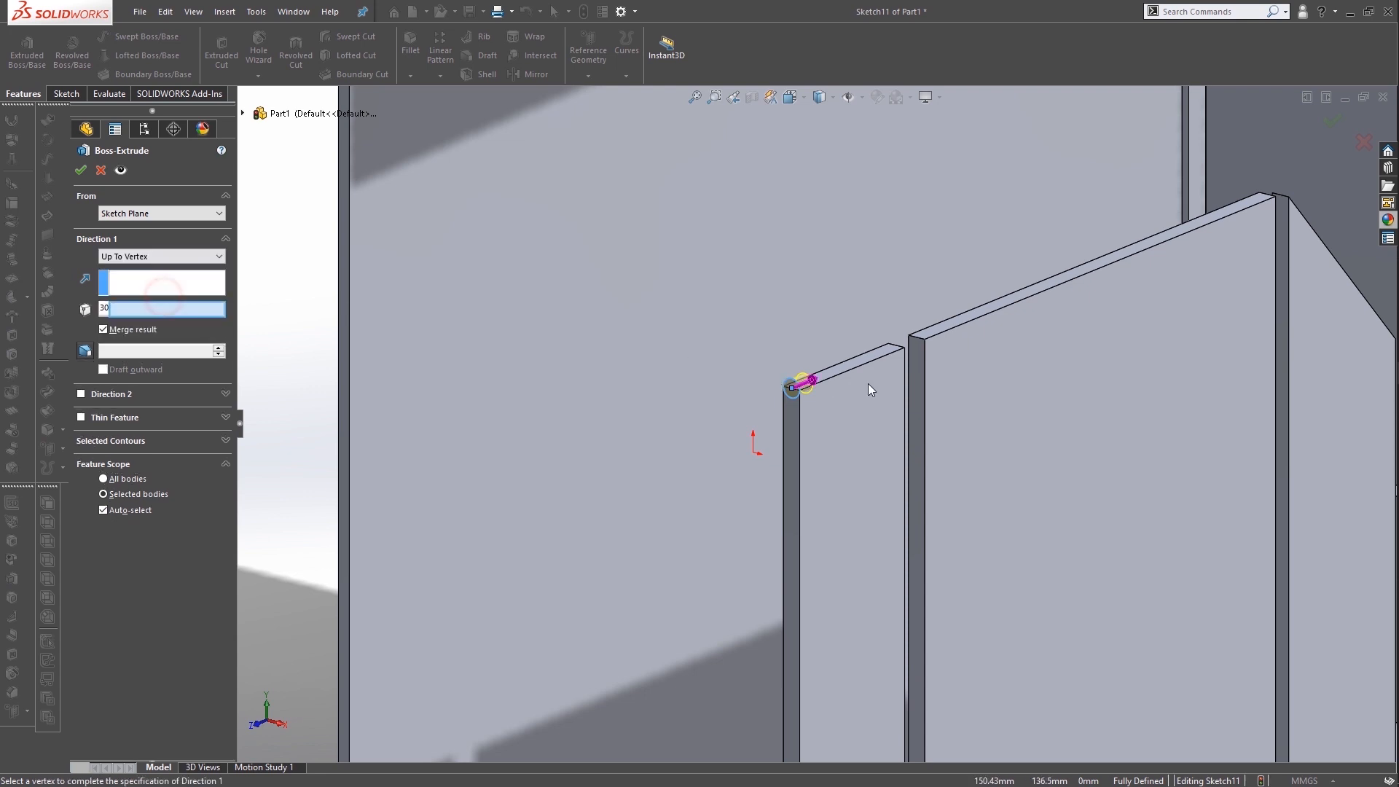
click(904, 348)
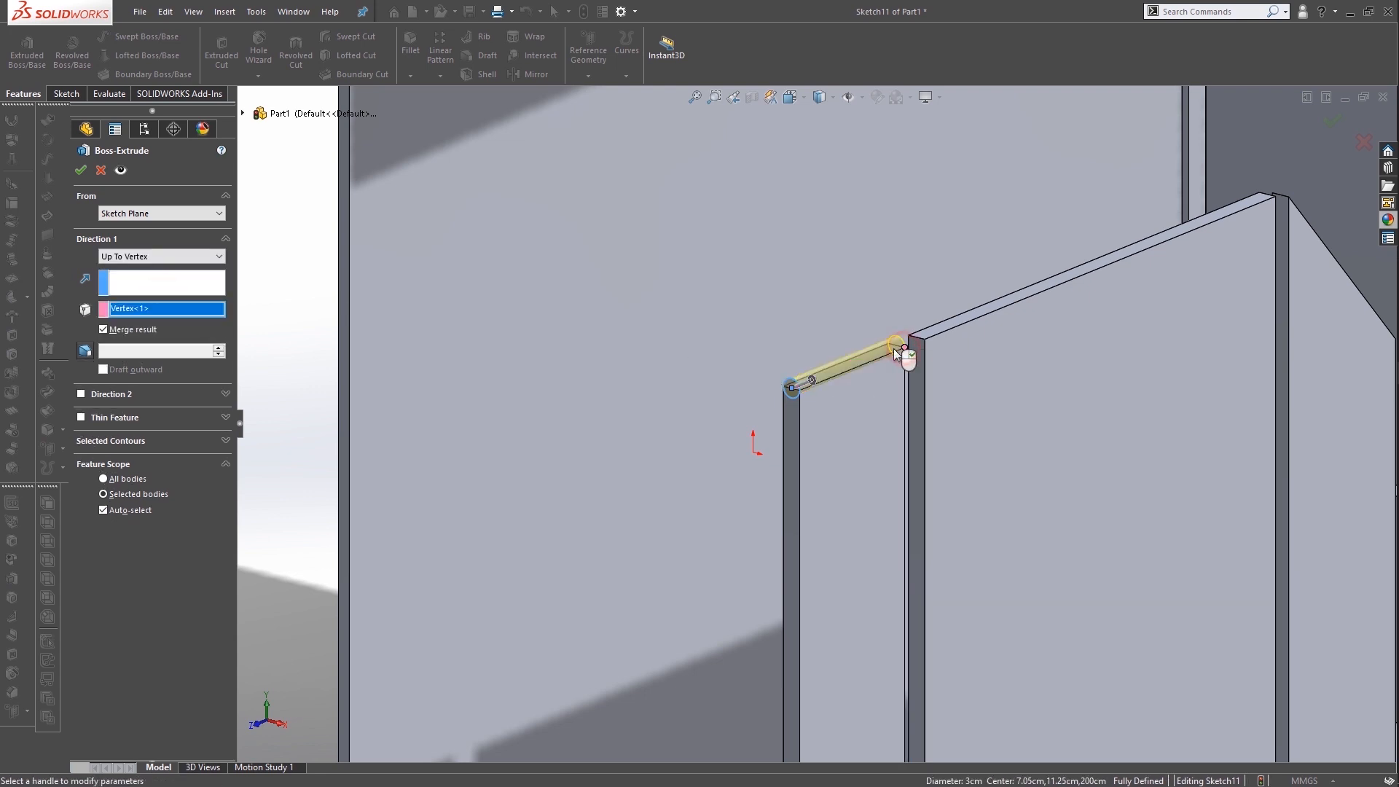
click(135, 329)
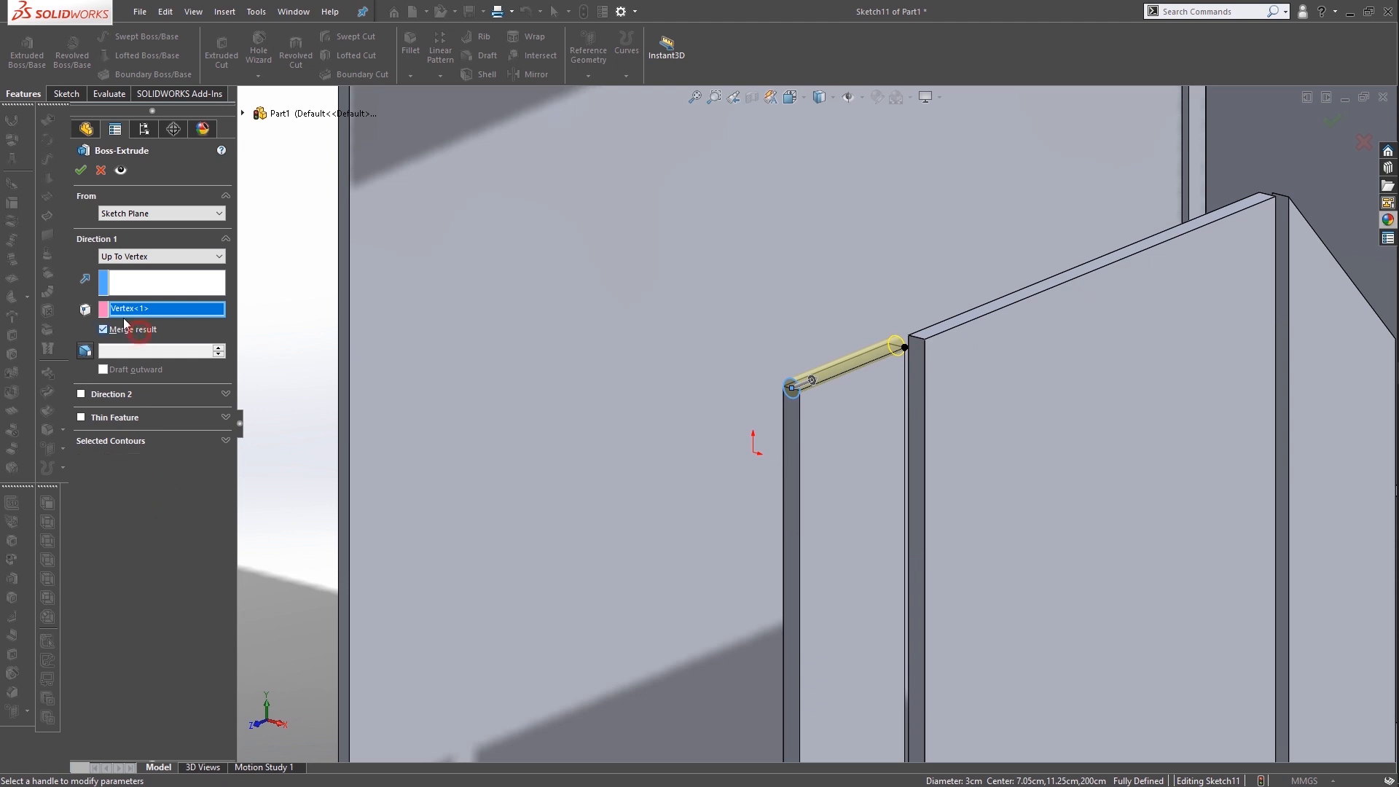
click(80, 170)
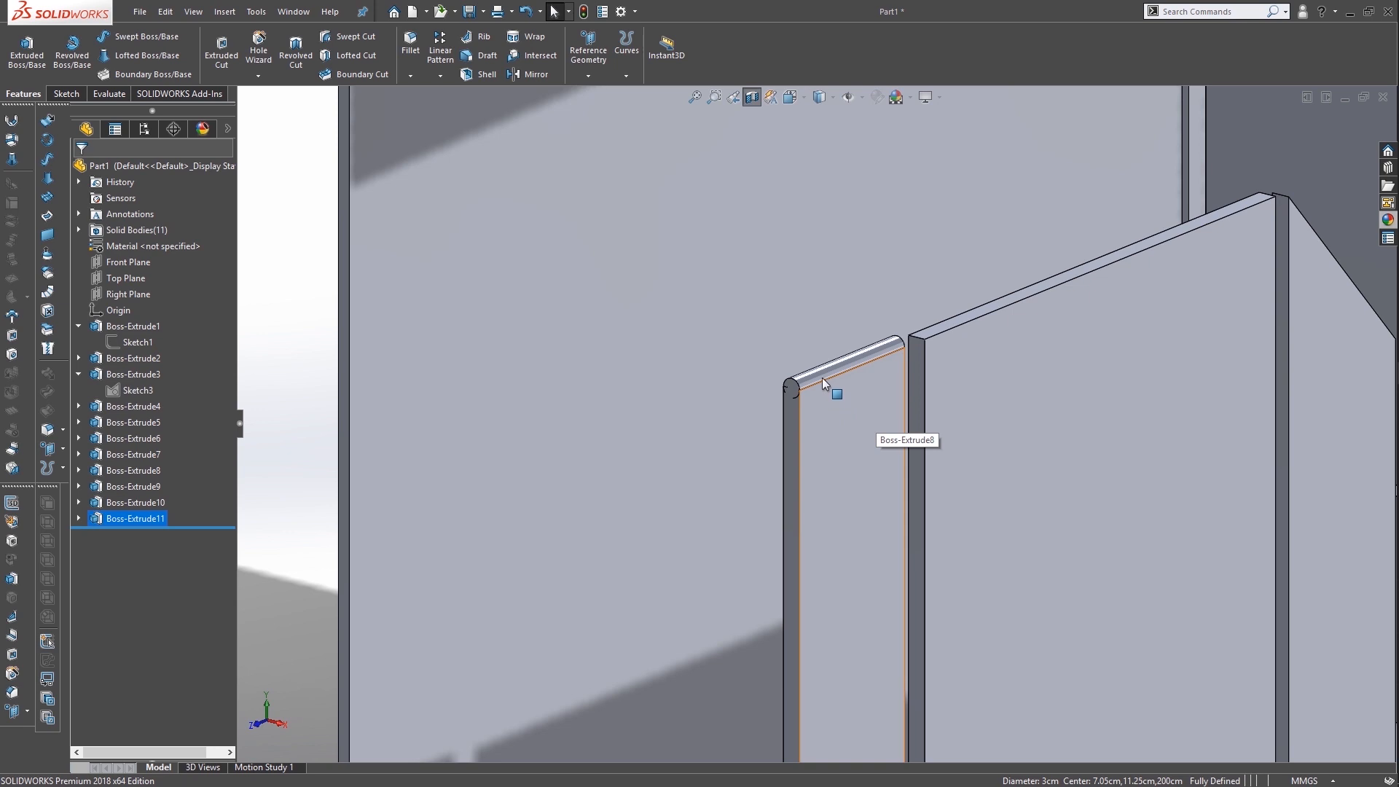
On the wide panel's end face, start a sketch and convert the narrow panel handrail's circular end face into it
scroll(822, 374, down, 3)
scroll(908, 368, up, 2)
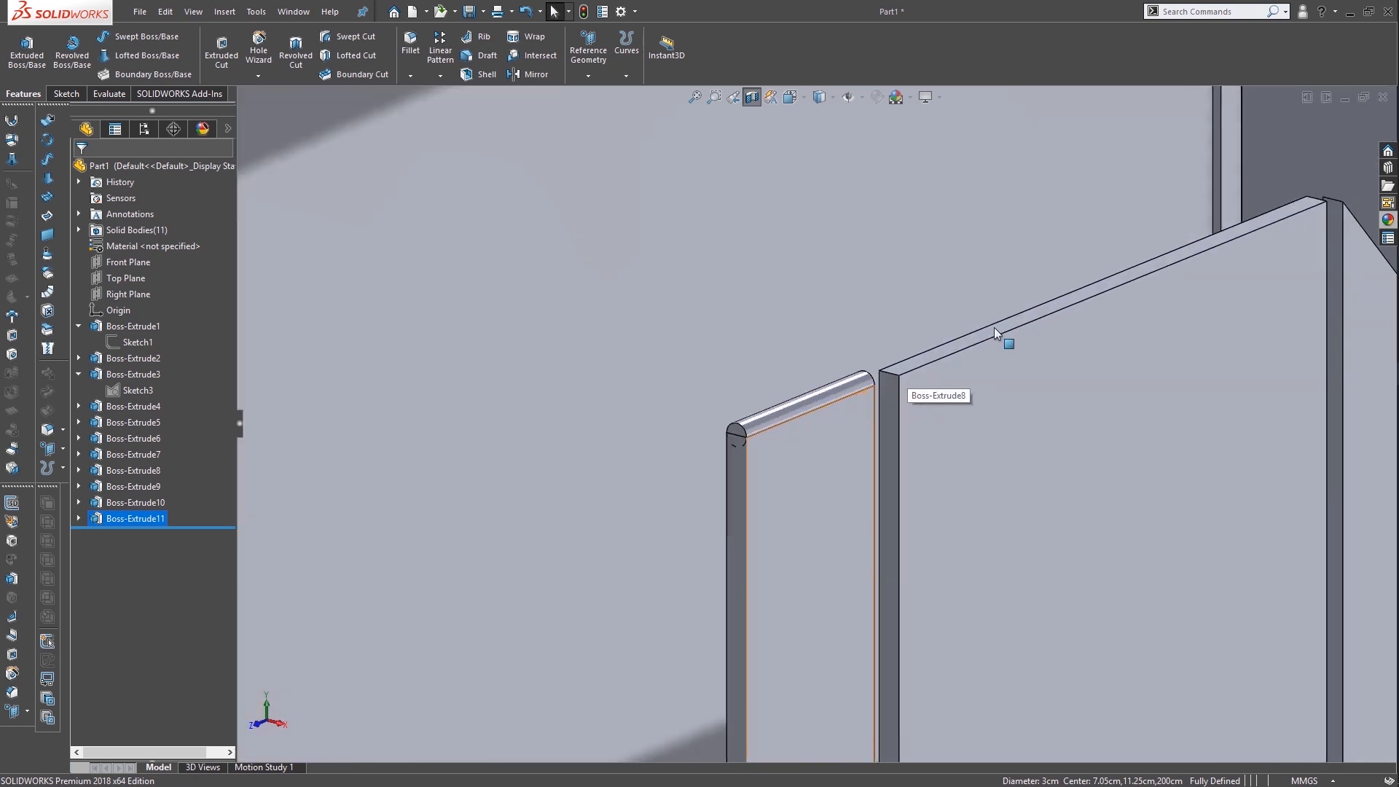
scroll(994, 327, down, 2)
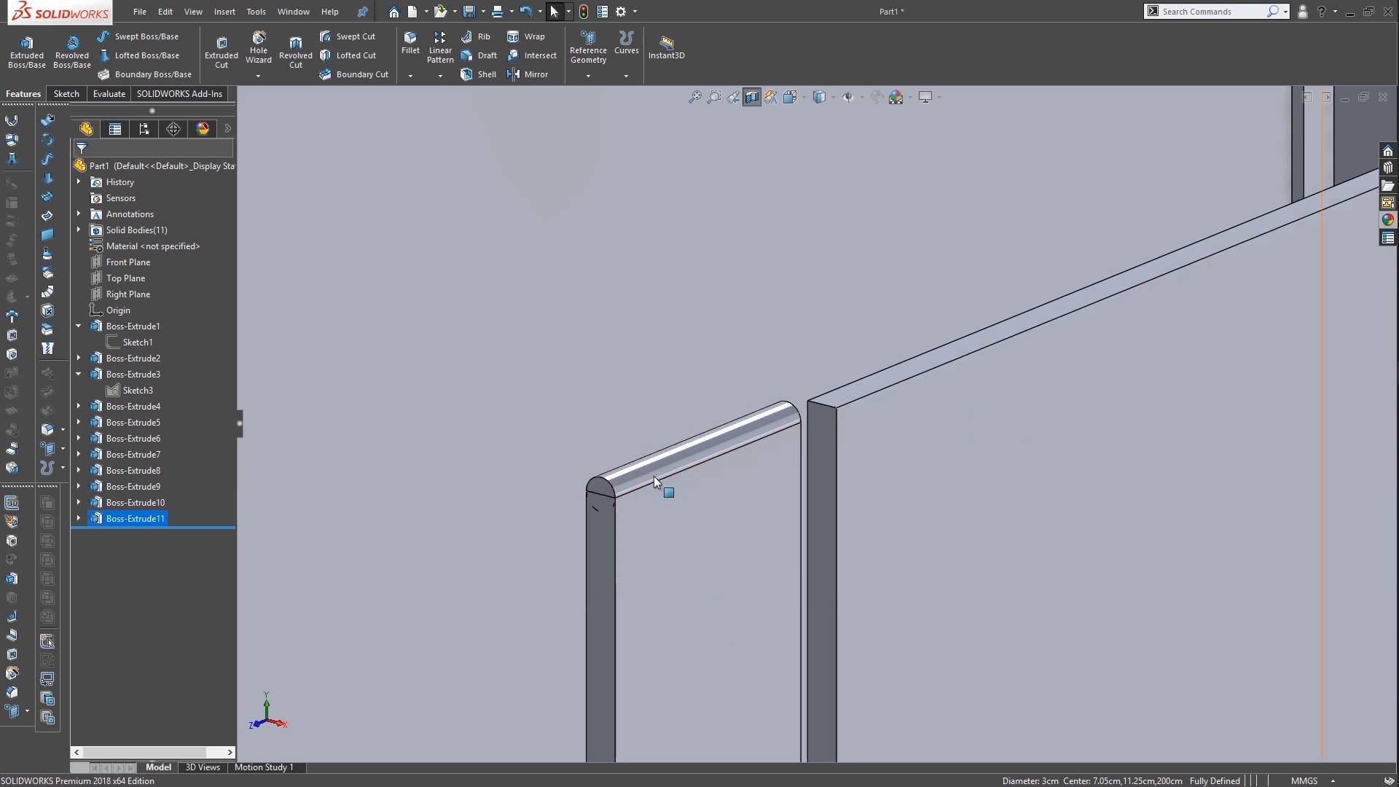
right_click(817, 422)
click(845, 402)
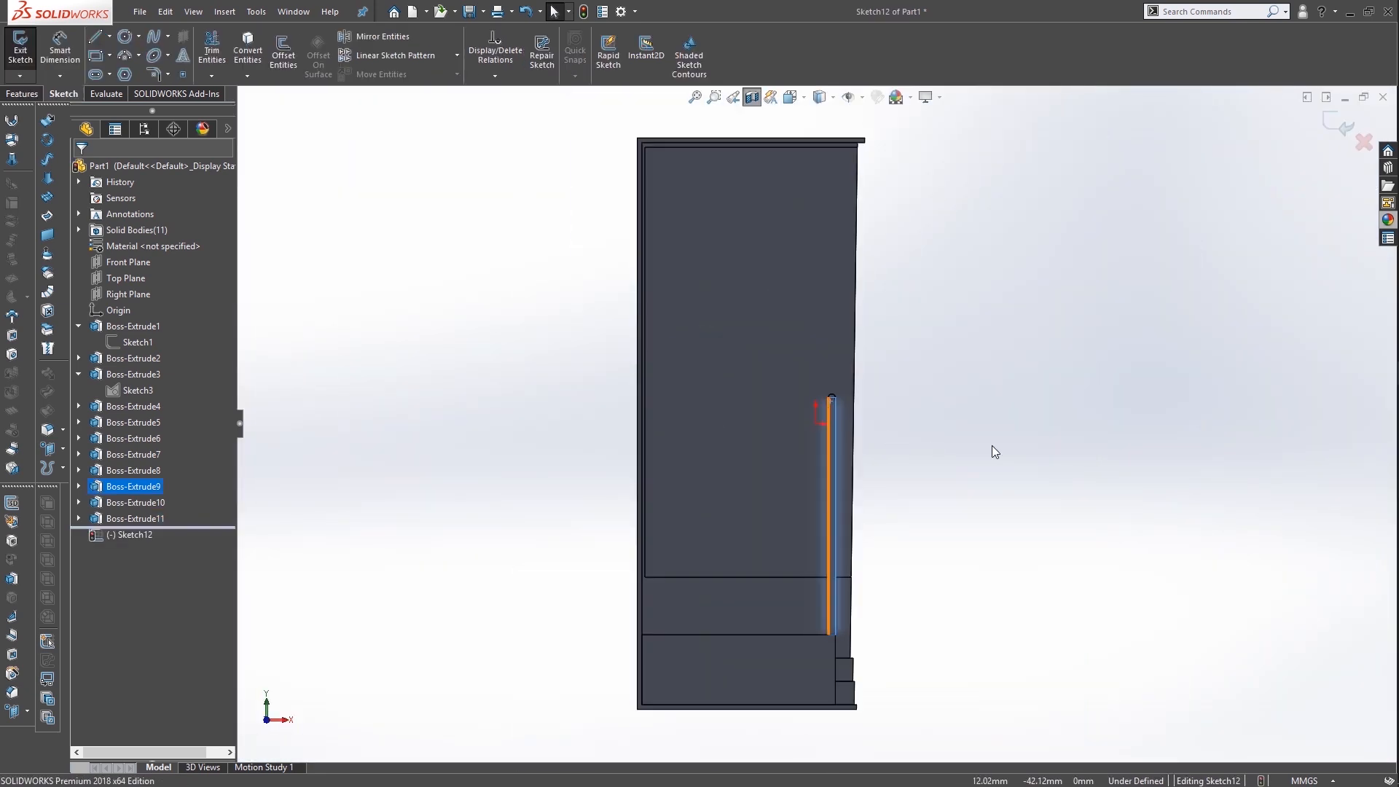
middle_drag(924, 453, 644, 464)
scroll(643, 465, down, 6)
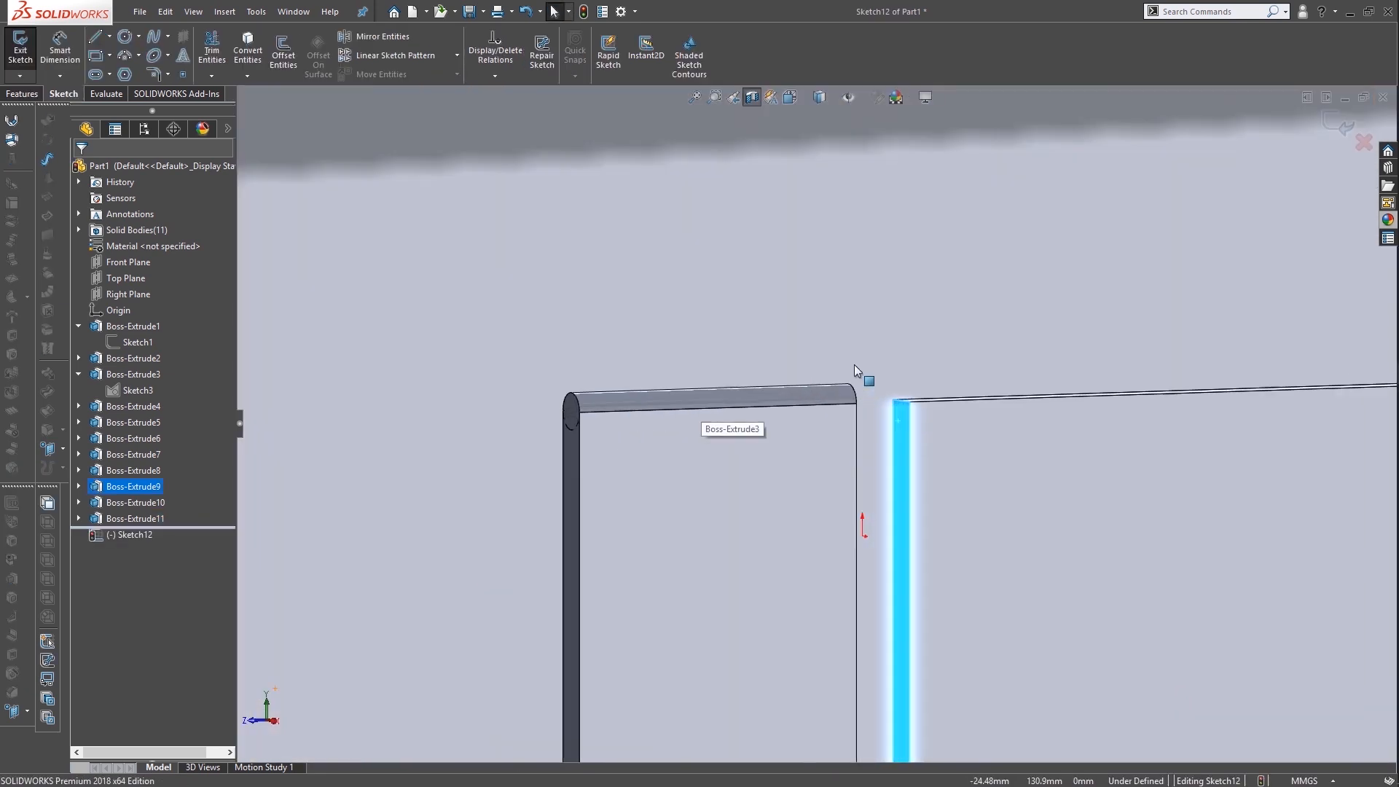
click(519, 426)
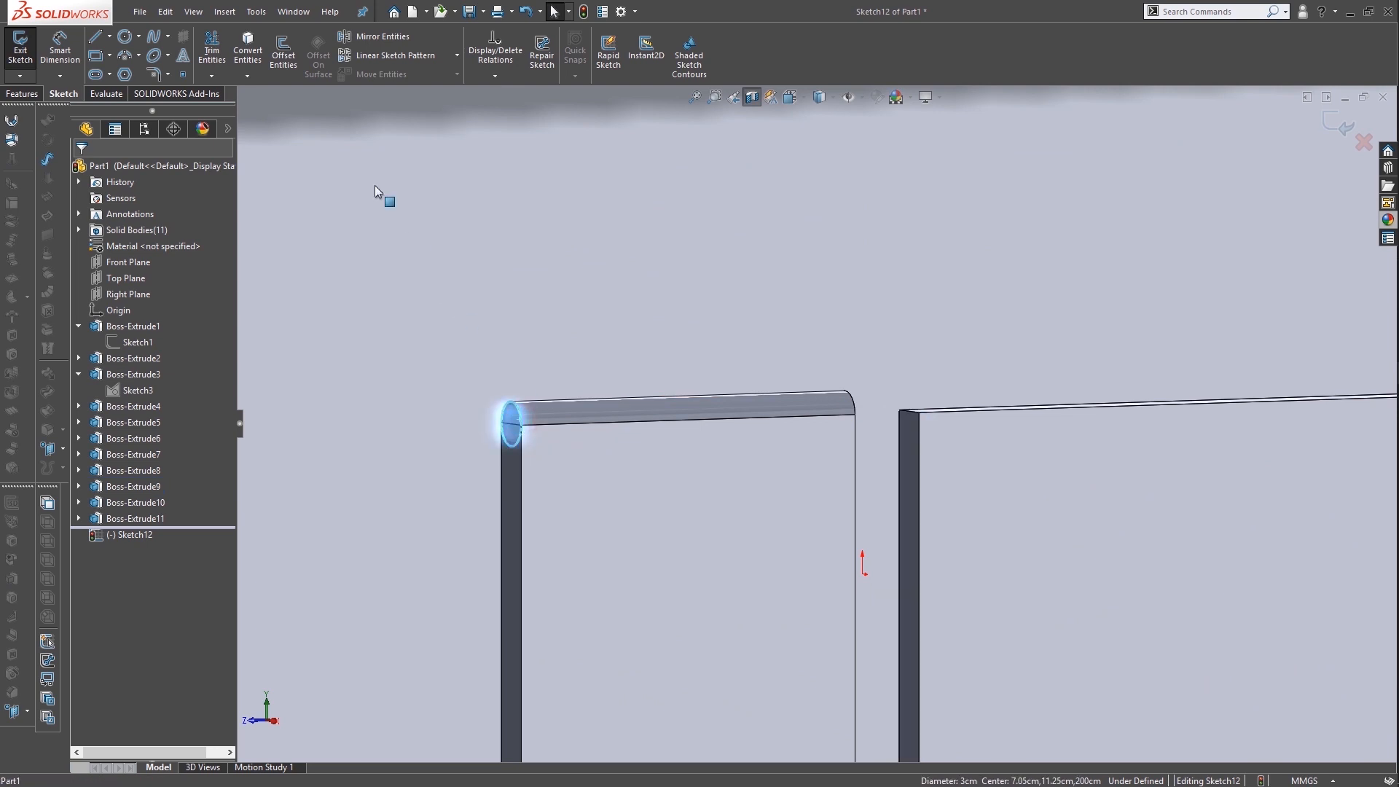
click(245, 61)
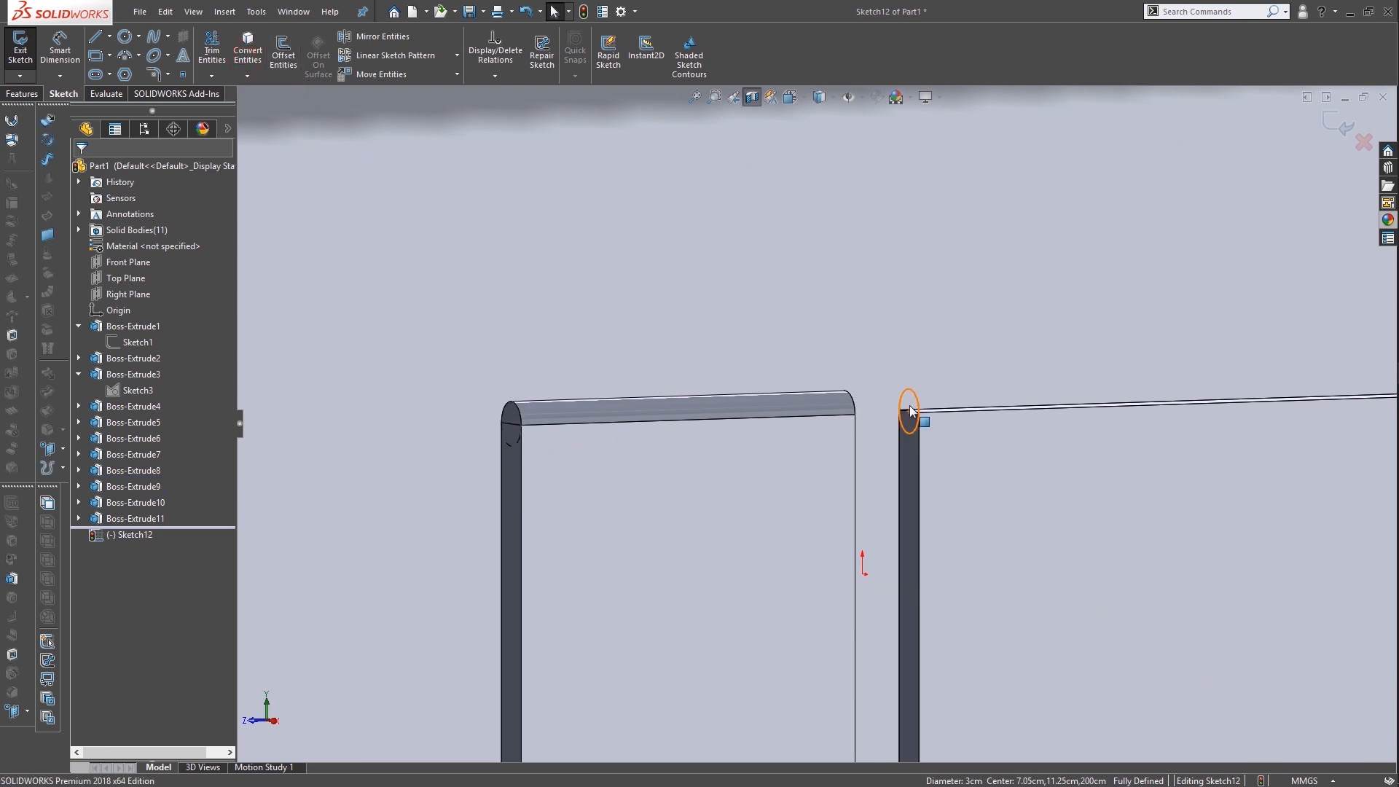
Extrude the converted circle along the wide panel's top up to its far vertex, as a separate body
click(22, 93)
click(17, 61)
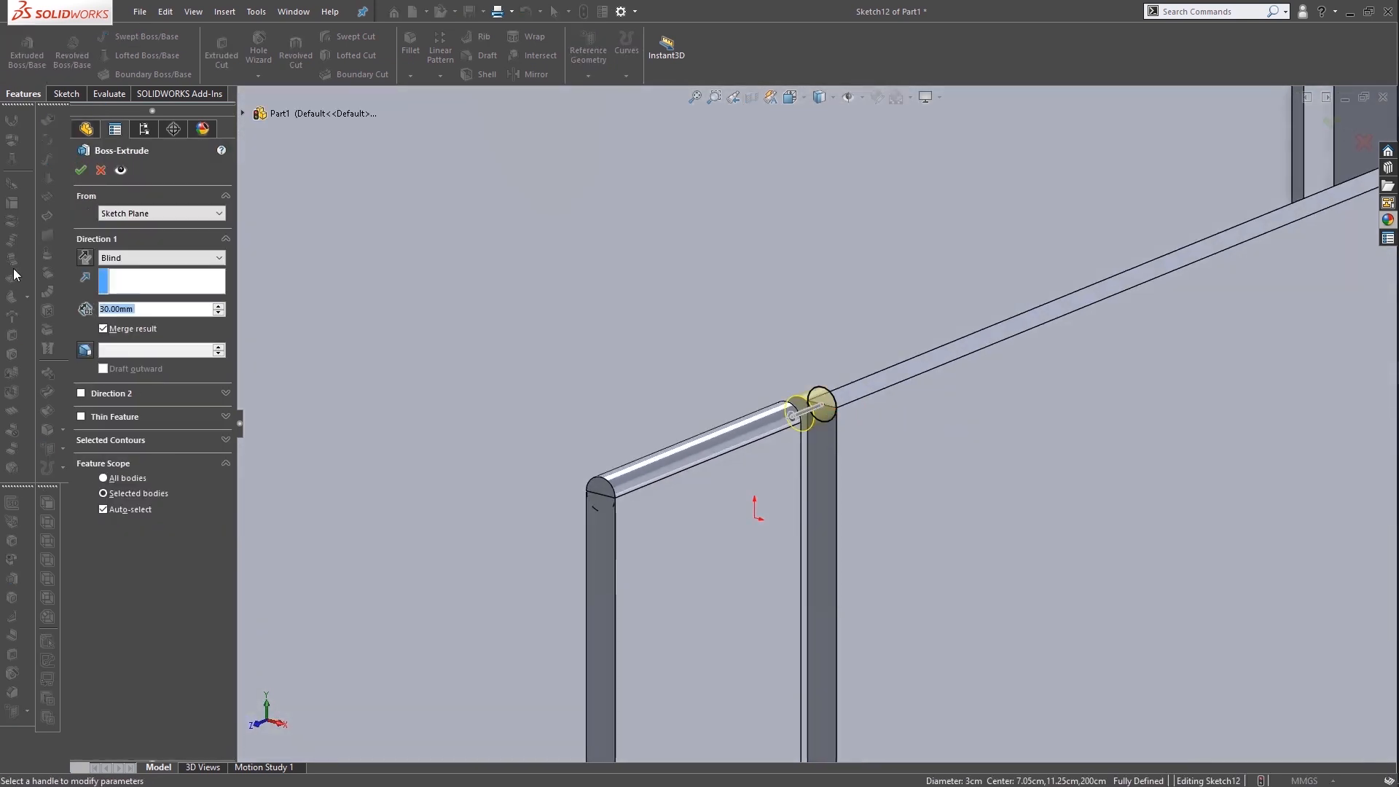
click(85, 256)
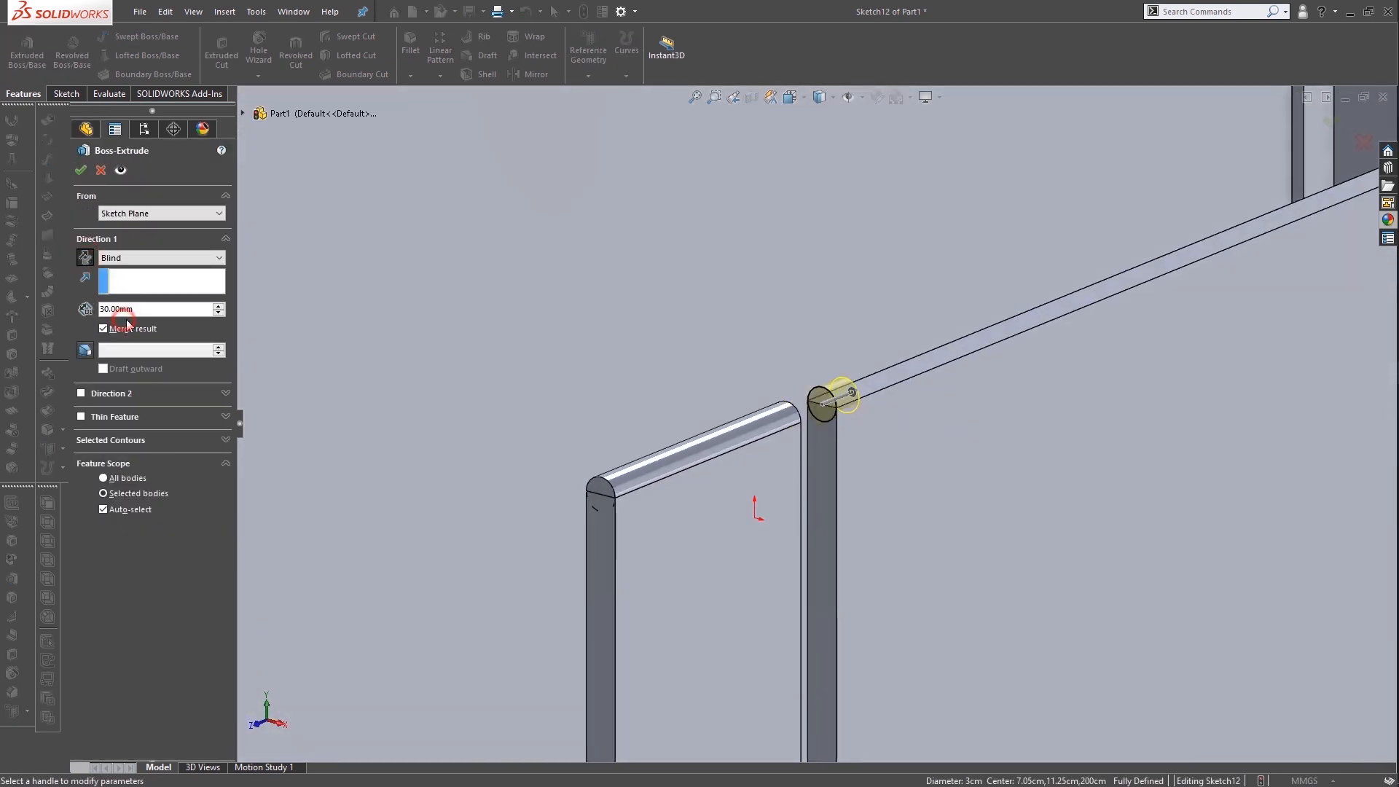
click(125, 257)
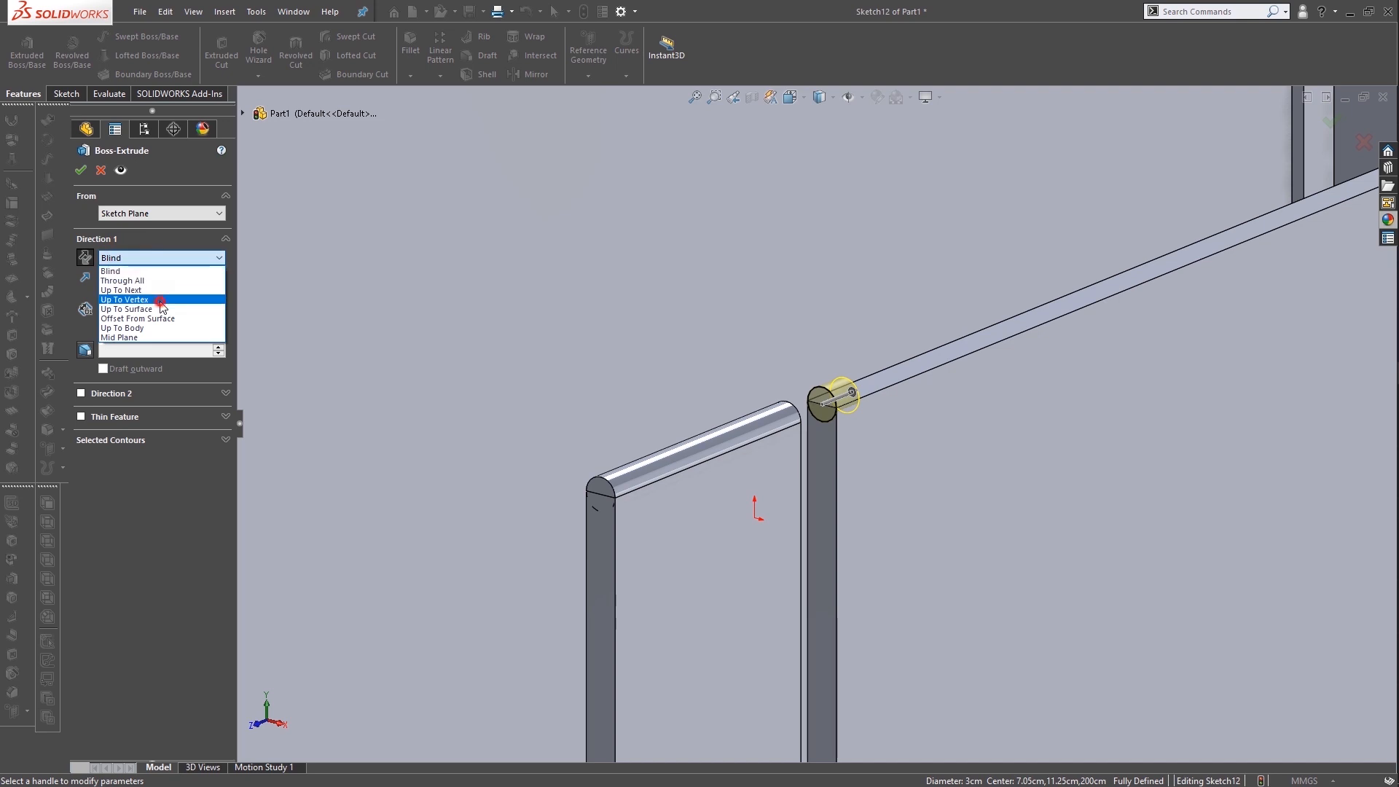
click(125, 300)
scroll(1008, 325, down, 5)
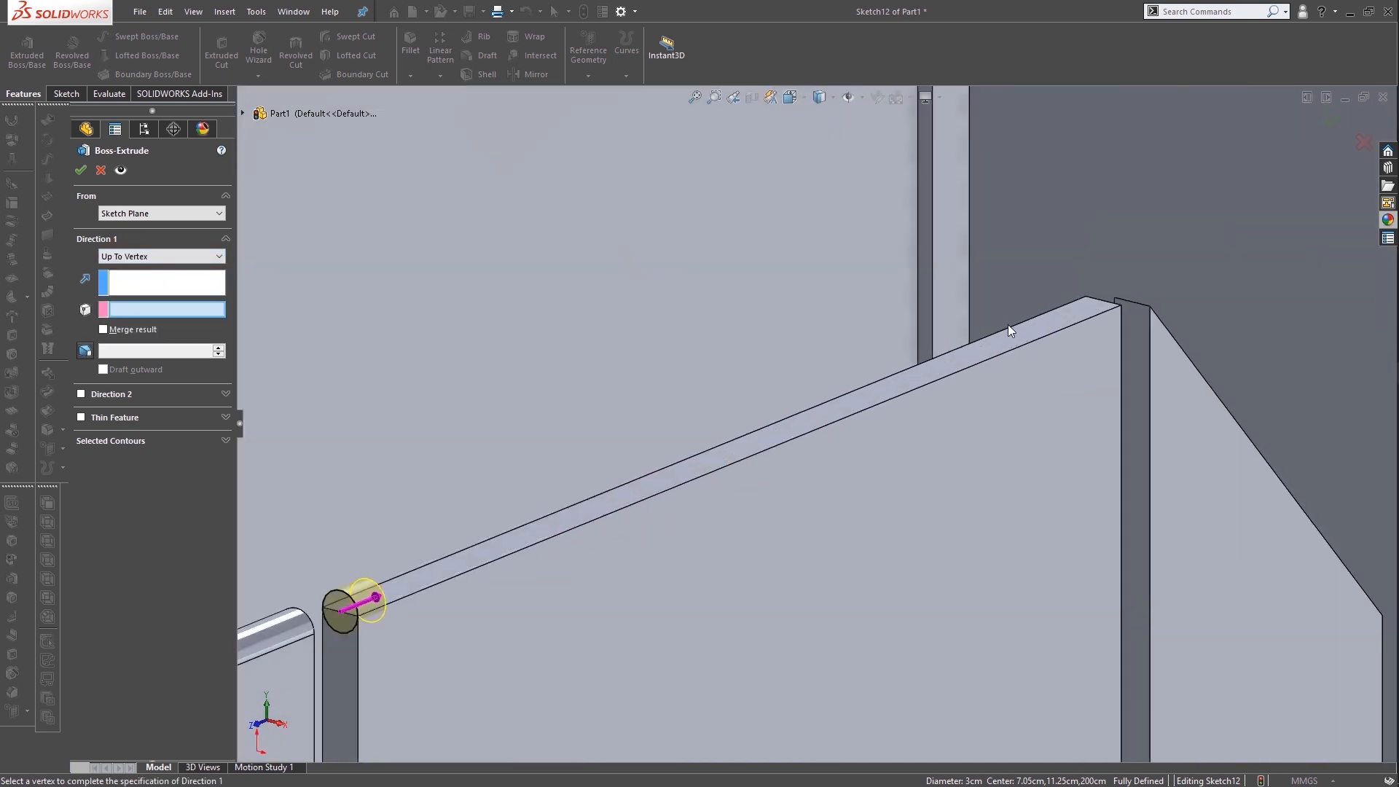
click(1121, 306)
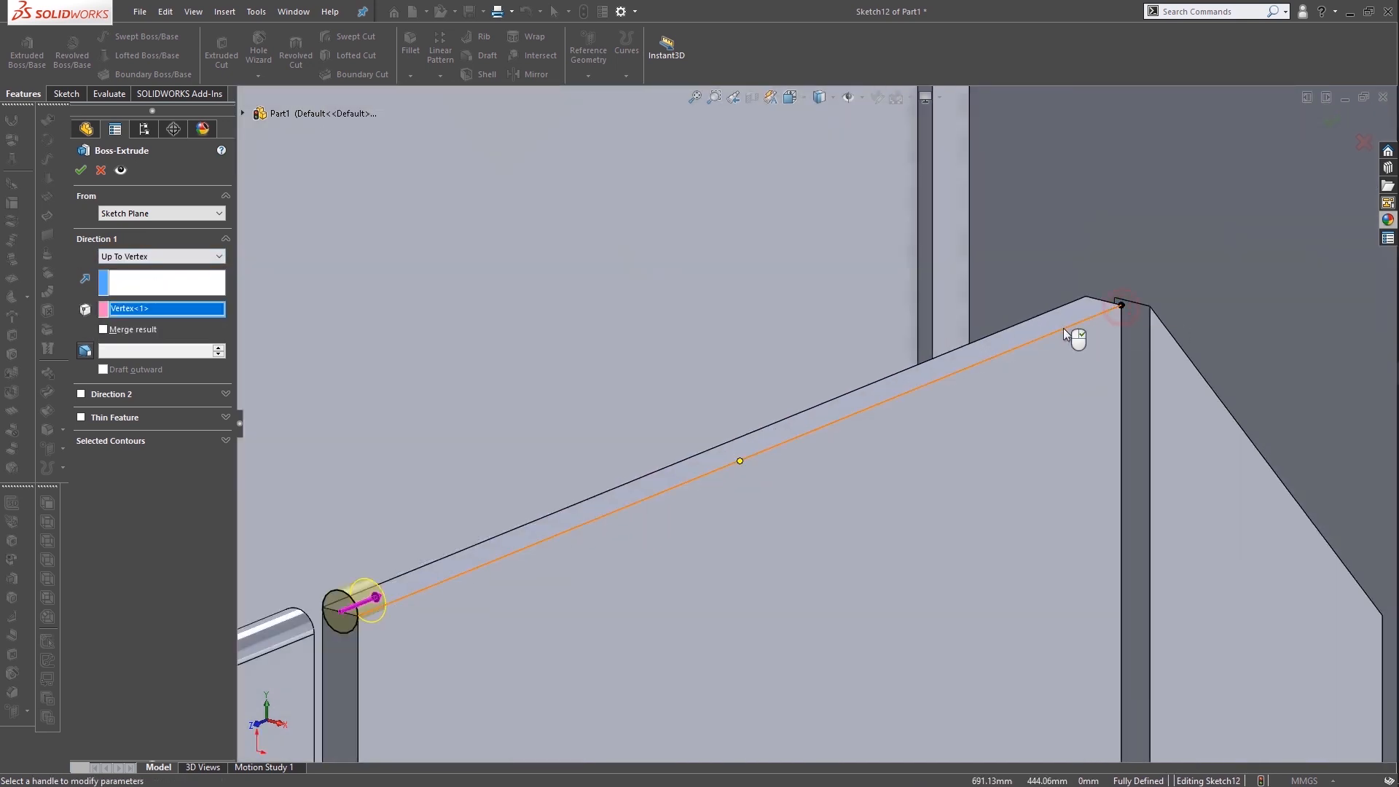
click(80, 170)
scroll(1059, 393, up, 5)
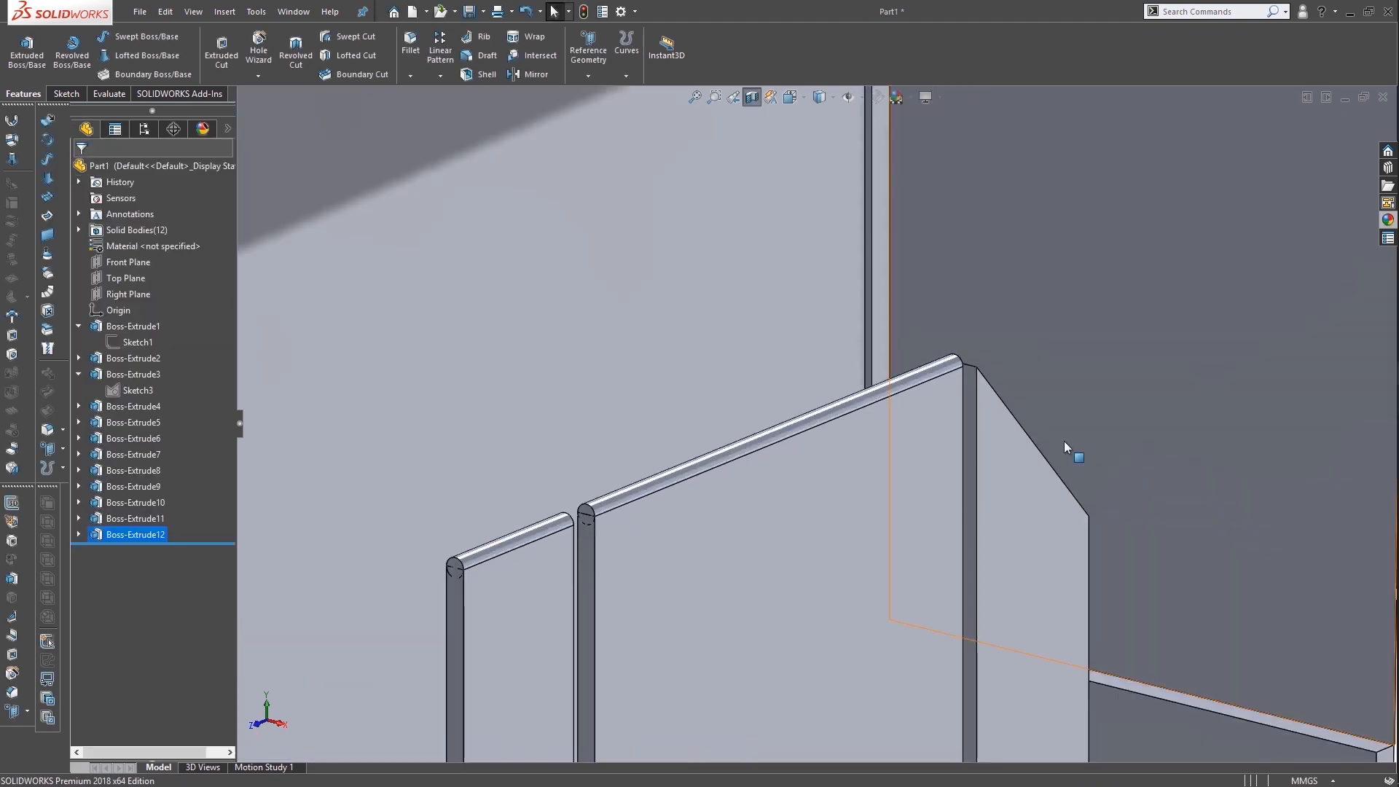
scroll(1064, 448, down, 3)
middle_drag(871, 384, 729, 318)
click(1106, 707)
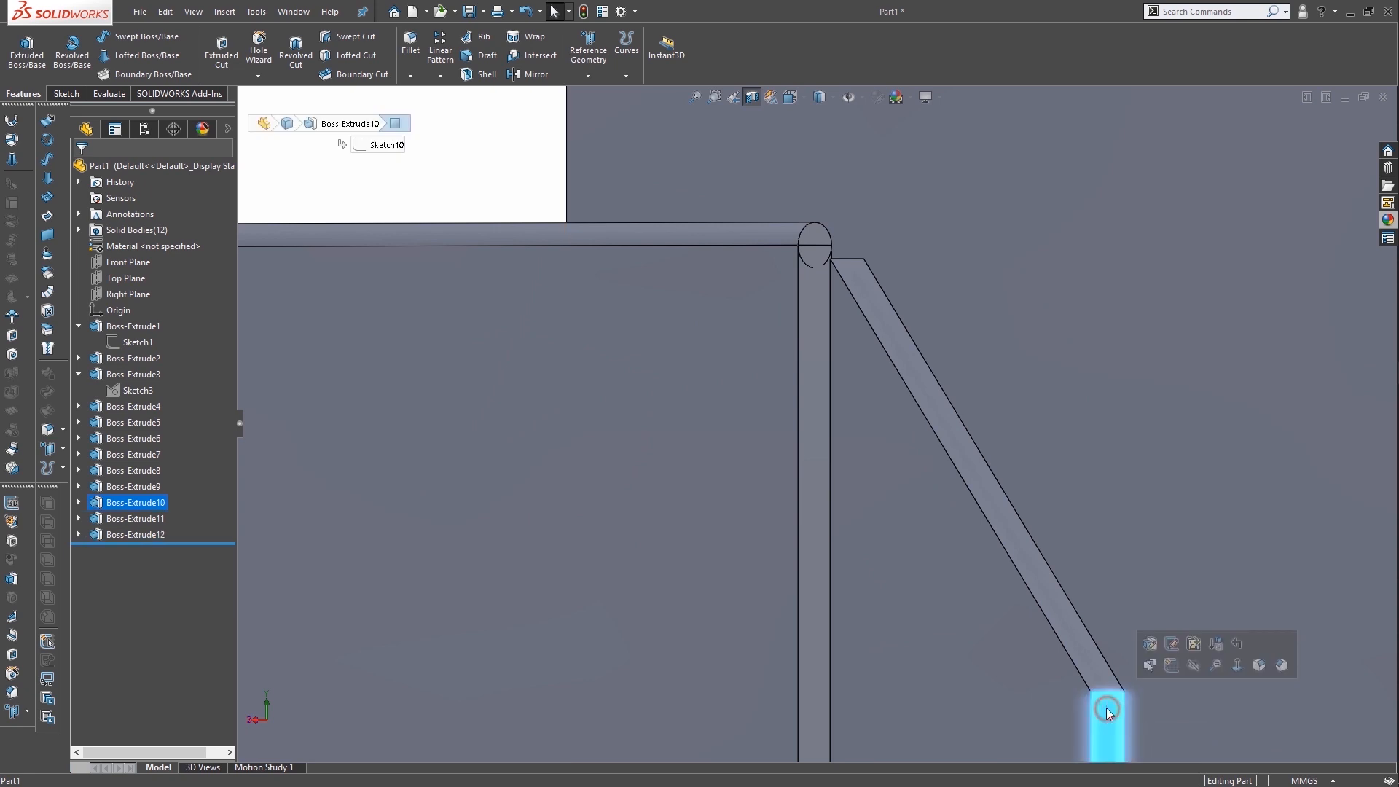
right_click(1106, 707)
click(1141, 419)
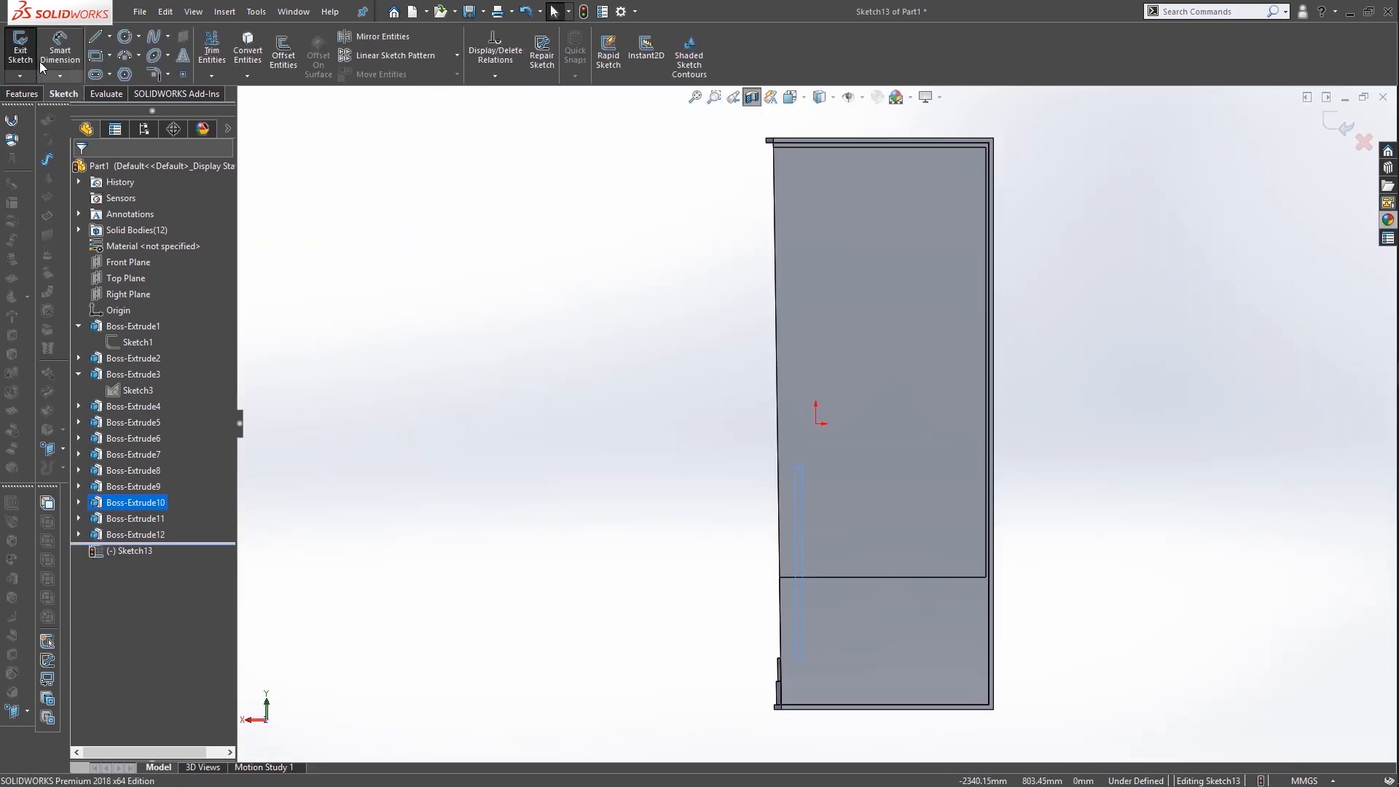
click(22, 52)
Reposition the Front Plane section view to about -182.37 mm offset, rotated about 334.37° and 179.63°, exposing the sloped railing panel
scroll(833, 455, down, 3)
mouse_move(833, 455)
middle_down()
mouse_move(882, 464)
mouse_move(675, 539)
middle_up()
scroll(699, 466, down, 5)
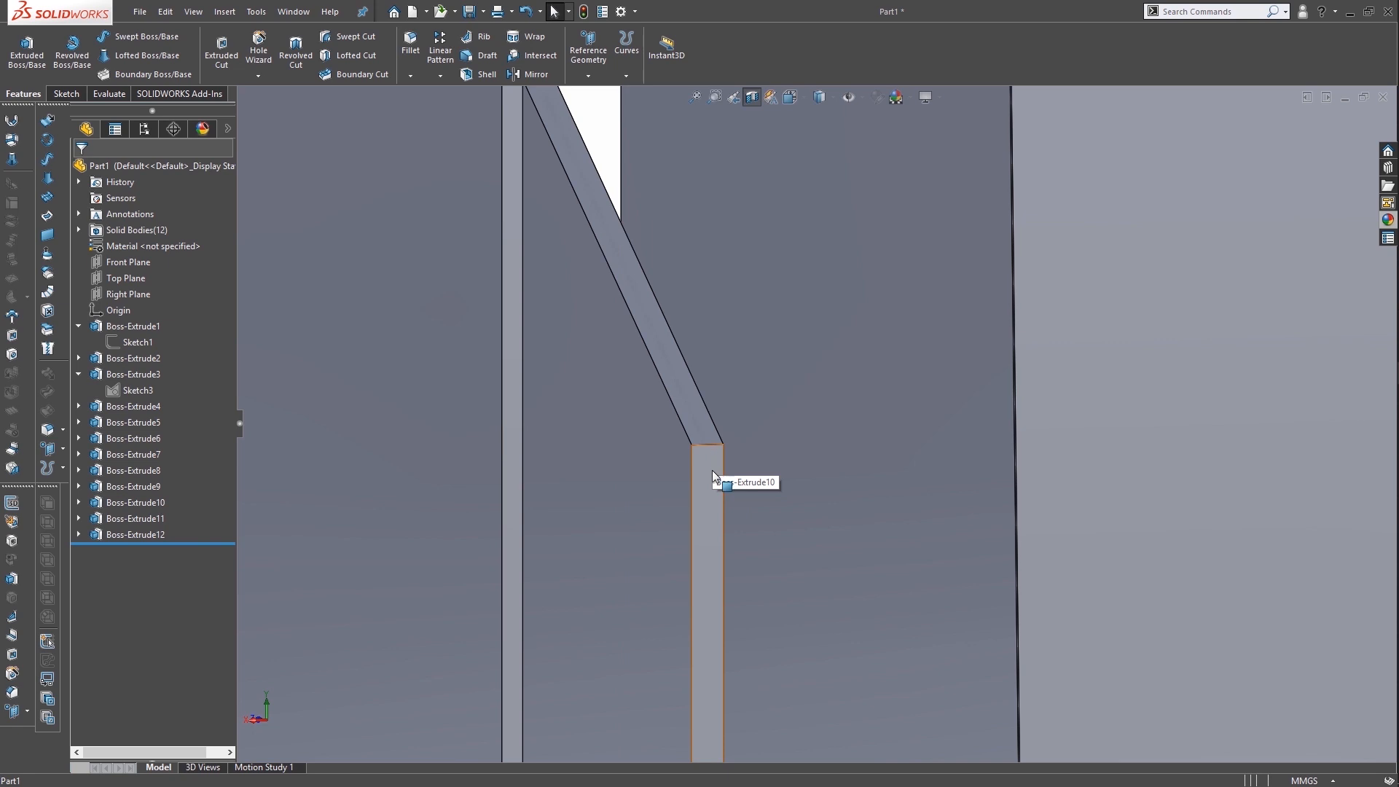
scroll(713, 474, up, 8)
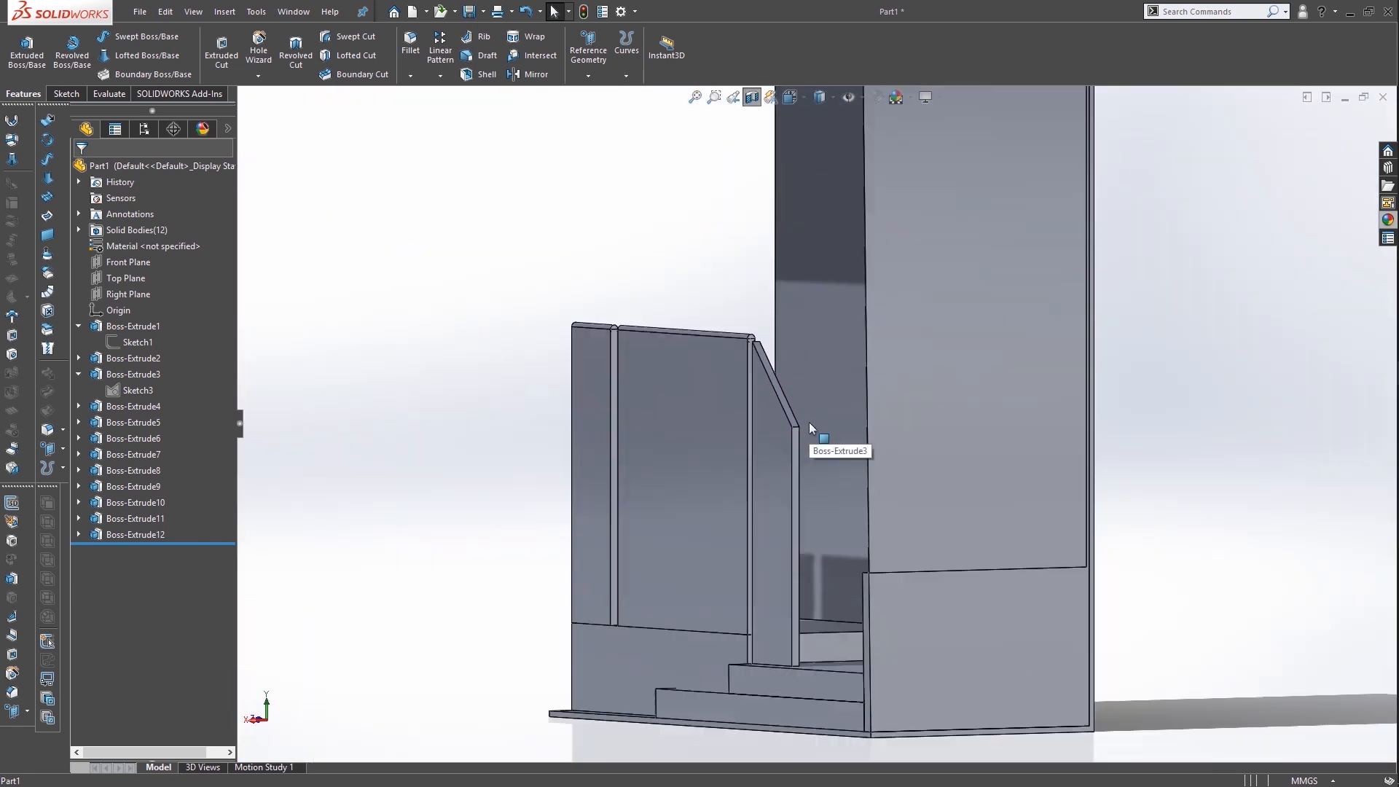
scroll(809, 423, up, 3)
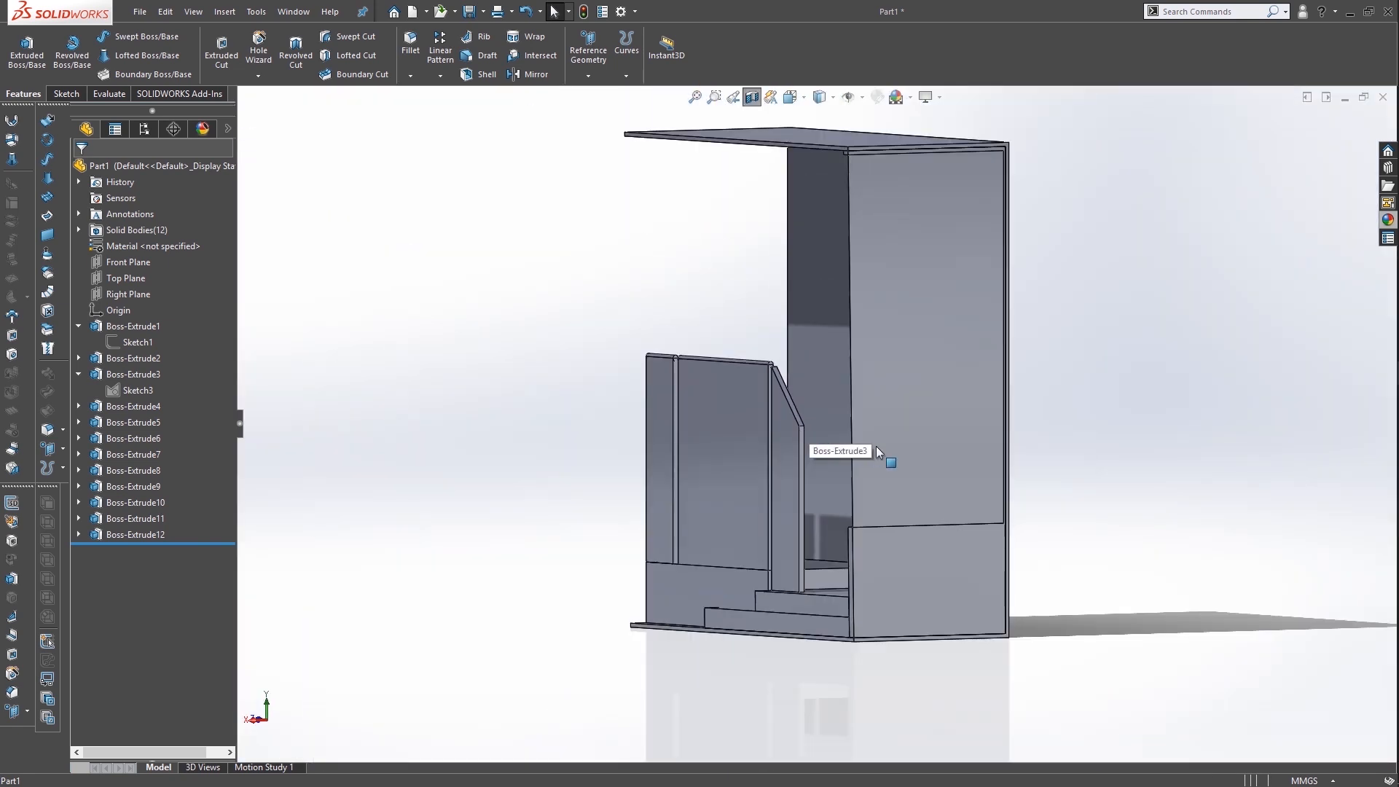
click(770, 97)
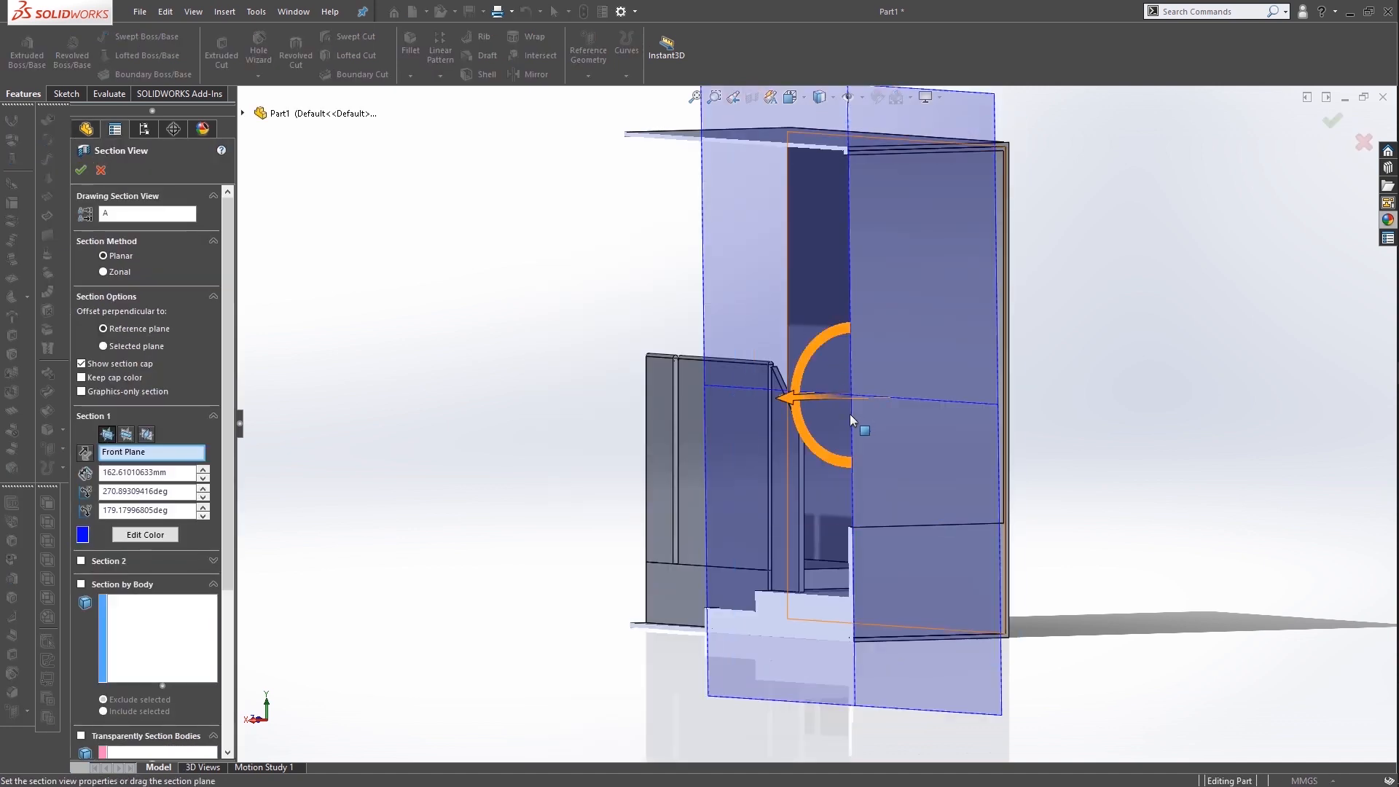
scroll(966, 453, down, 3)
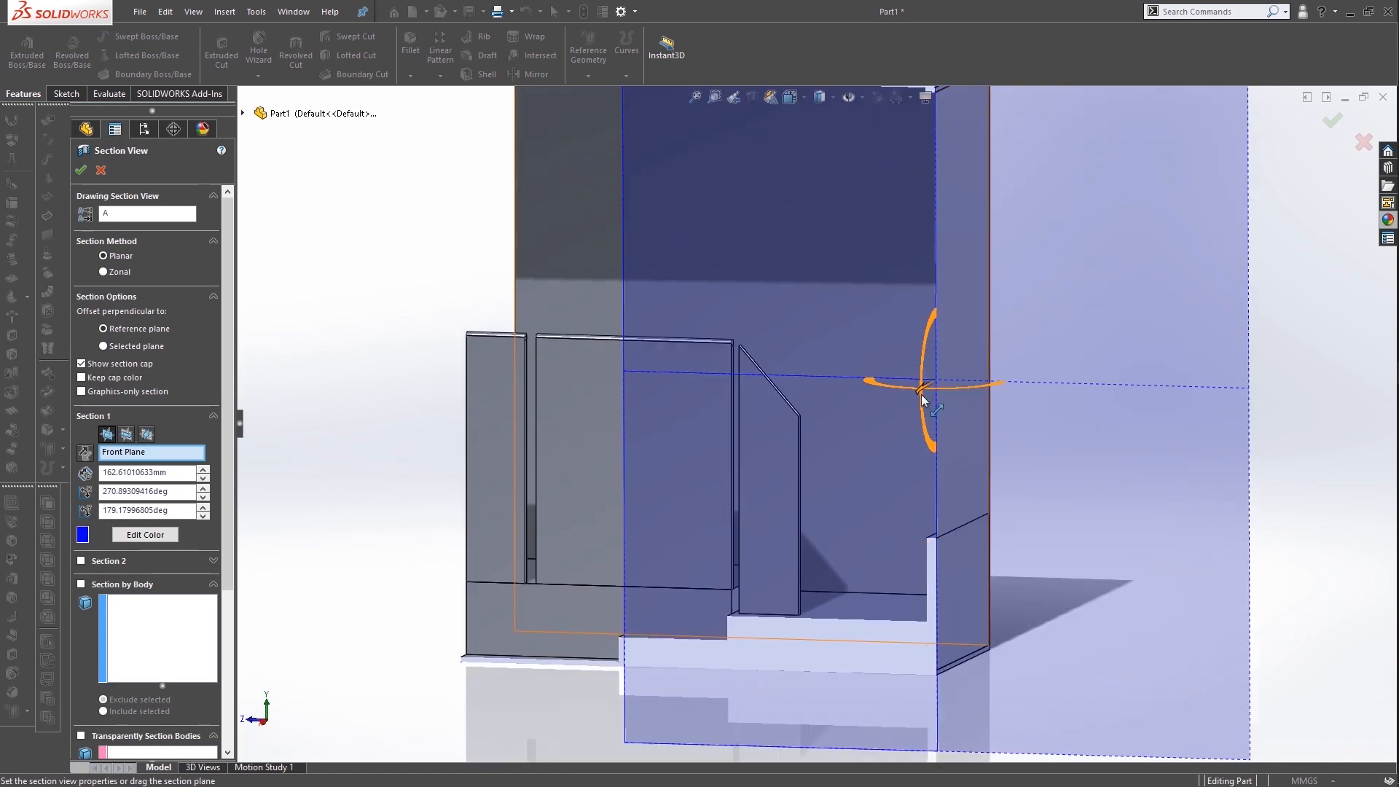
drag(881, 384, 951, 377)
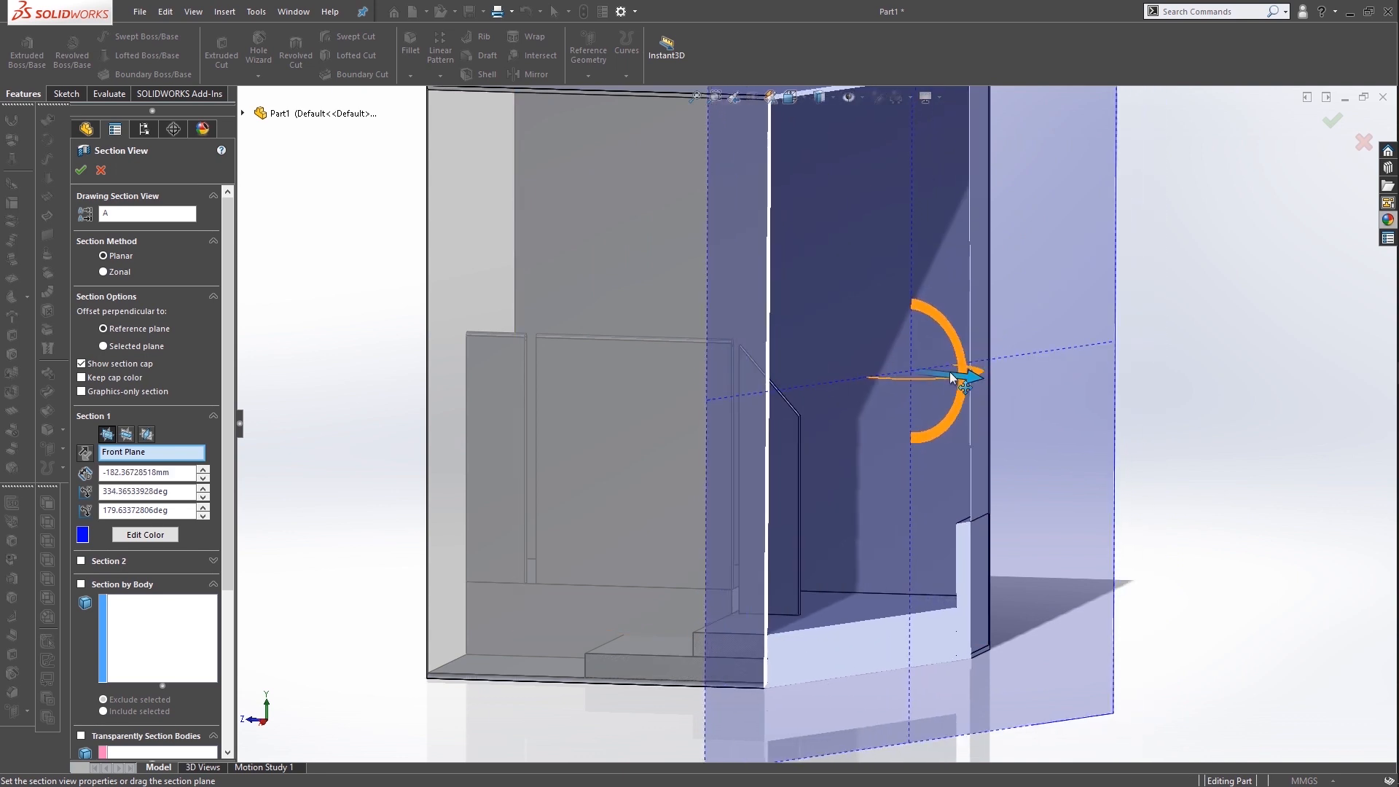
click(80, 170)
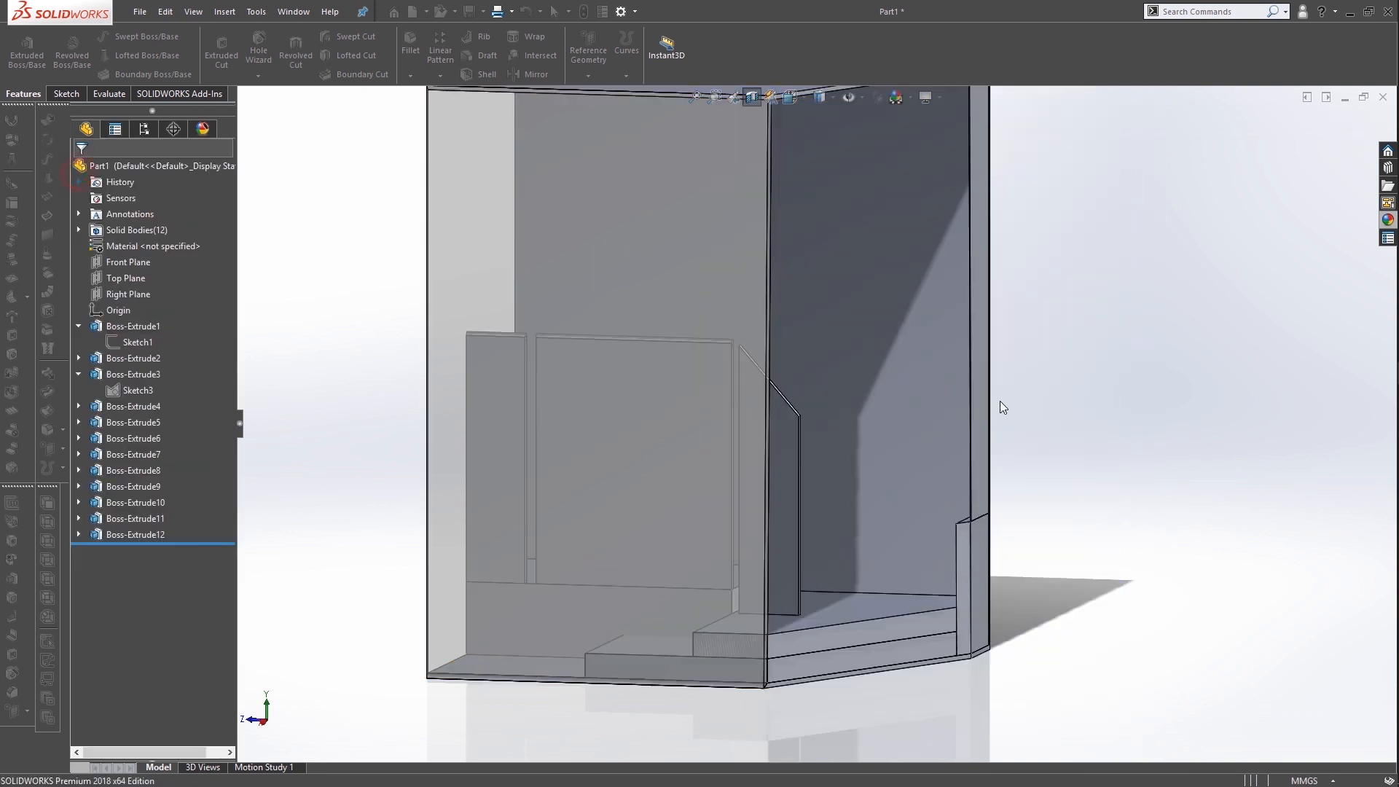
scroll(1021, 425, down, 5)
scroll(683, 487, down, 2)
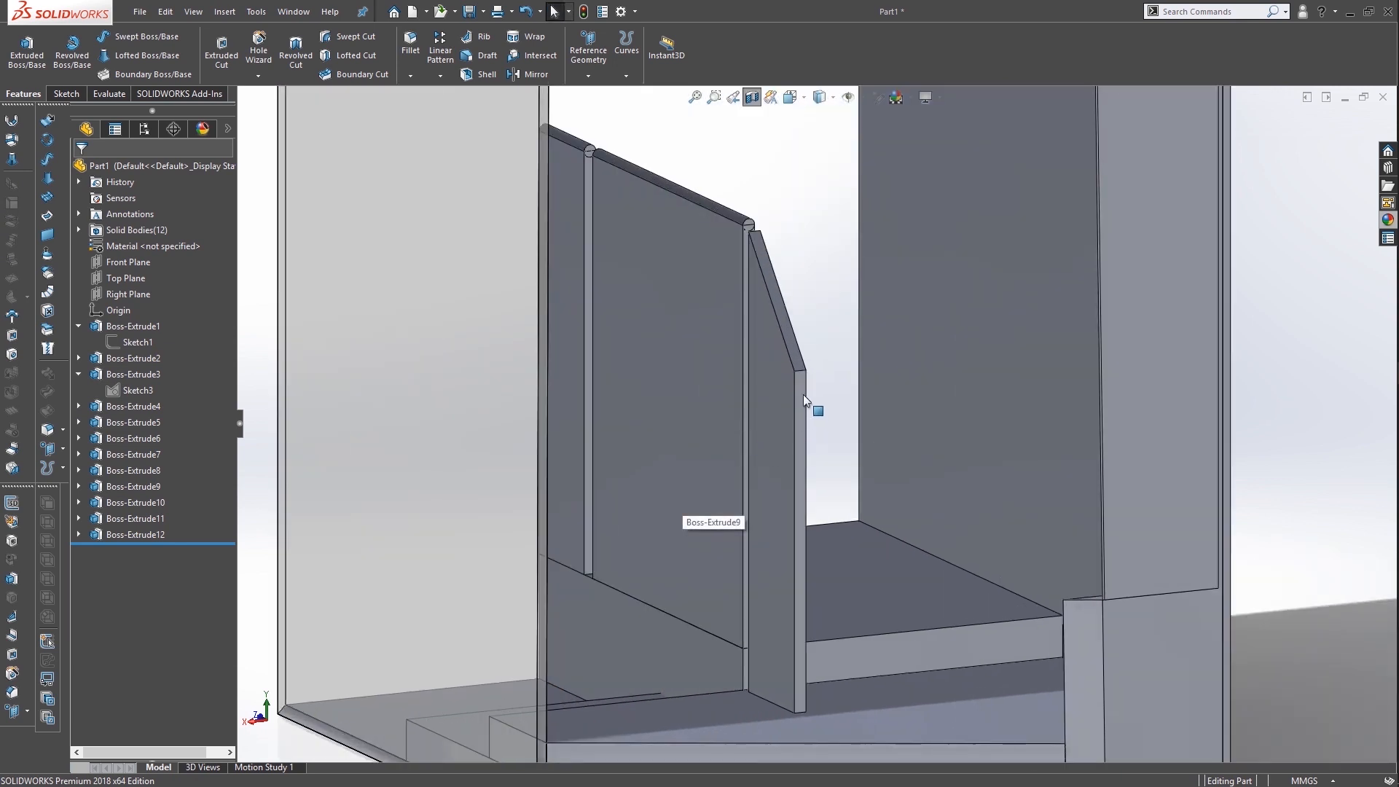
On the sloped panel's vertical end face, sketch a 30 mm circle centred on the midpoint of its top edge
click(795, 392)
right_click(800, 394)
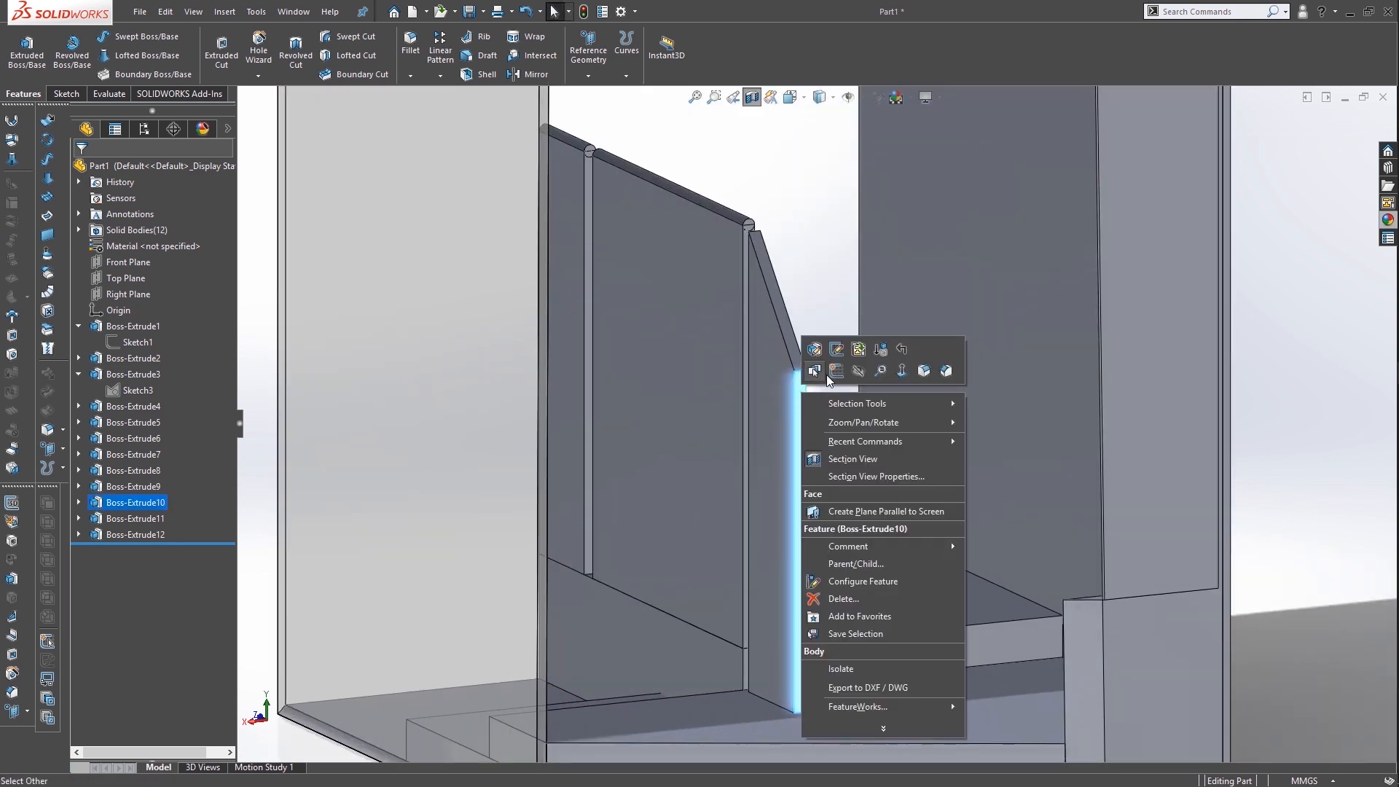
click(833, 375)
scroll(821, 471, down, 2)
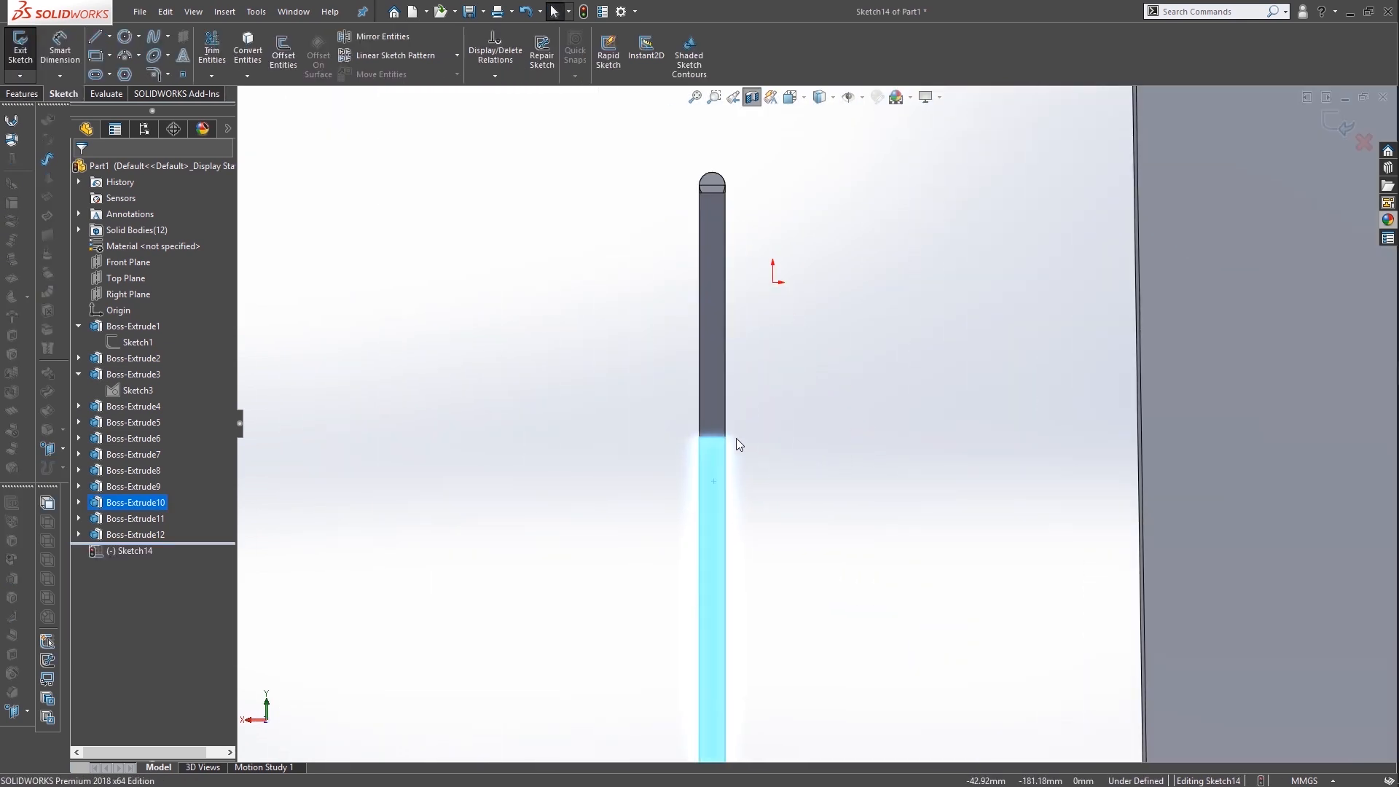
scroll(735, 440, down, 5)
click(123, 37)
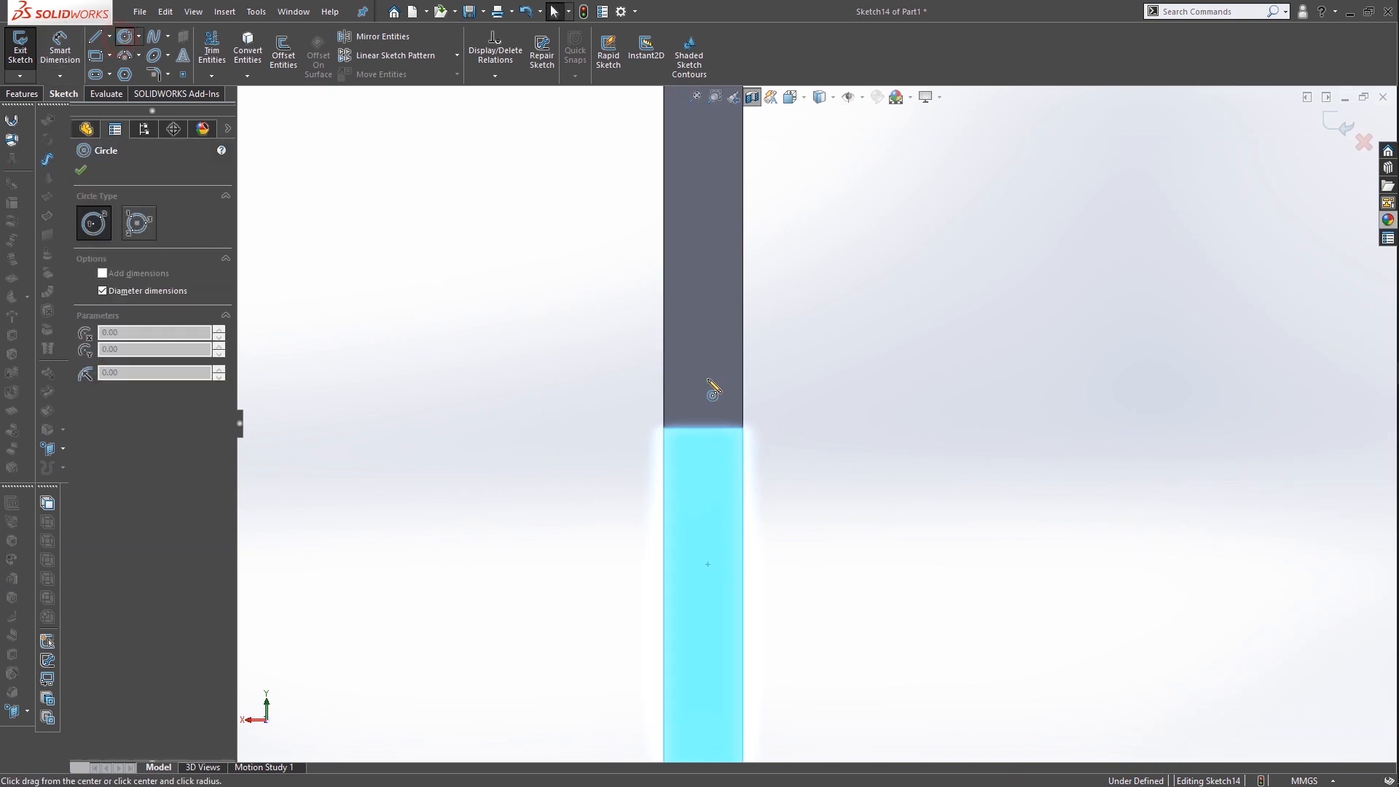
click(702, 427)
click(742, 429)
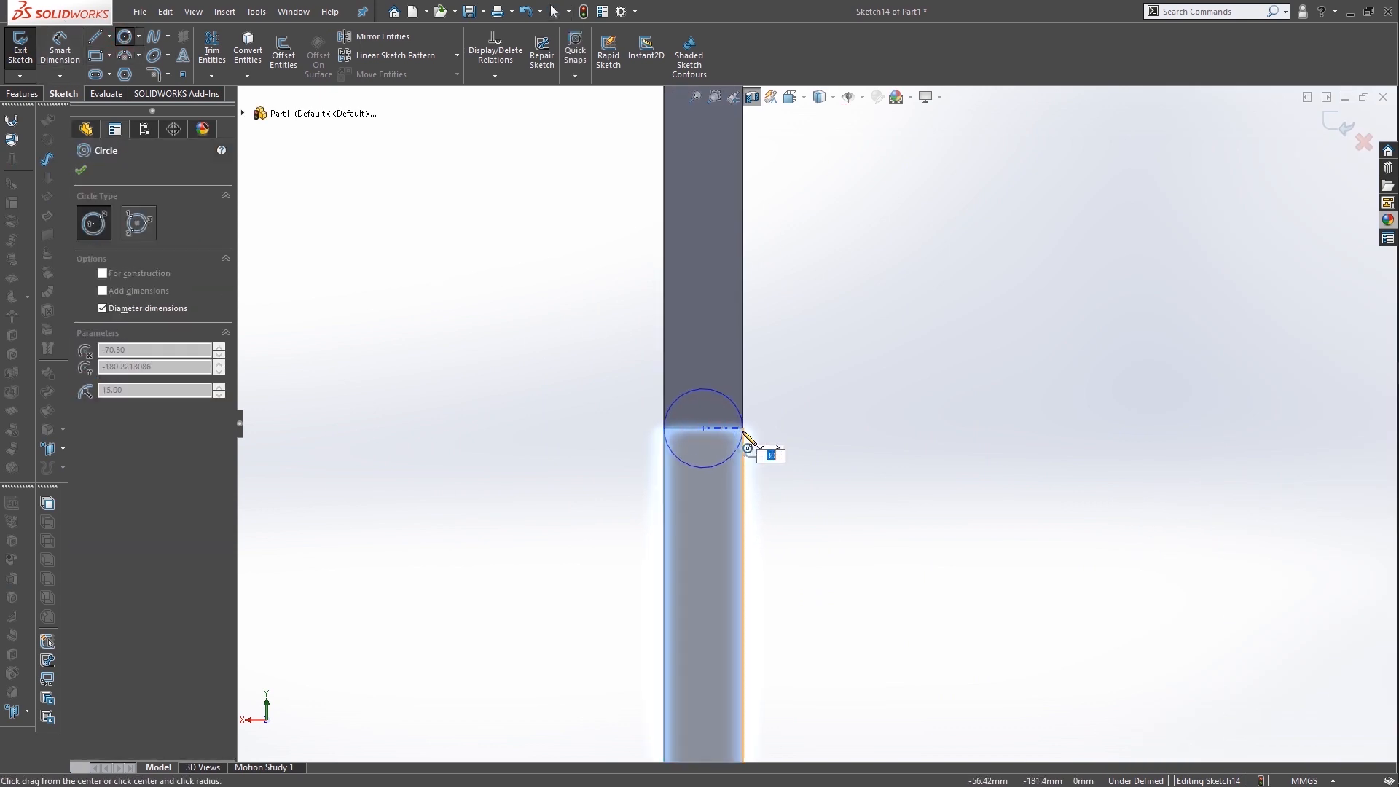
key(Return)
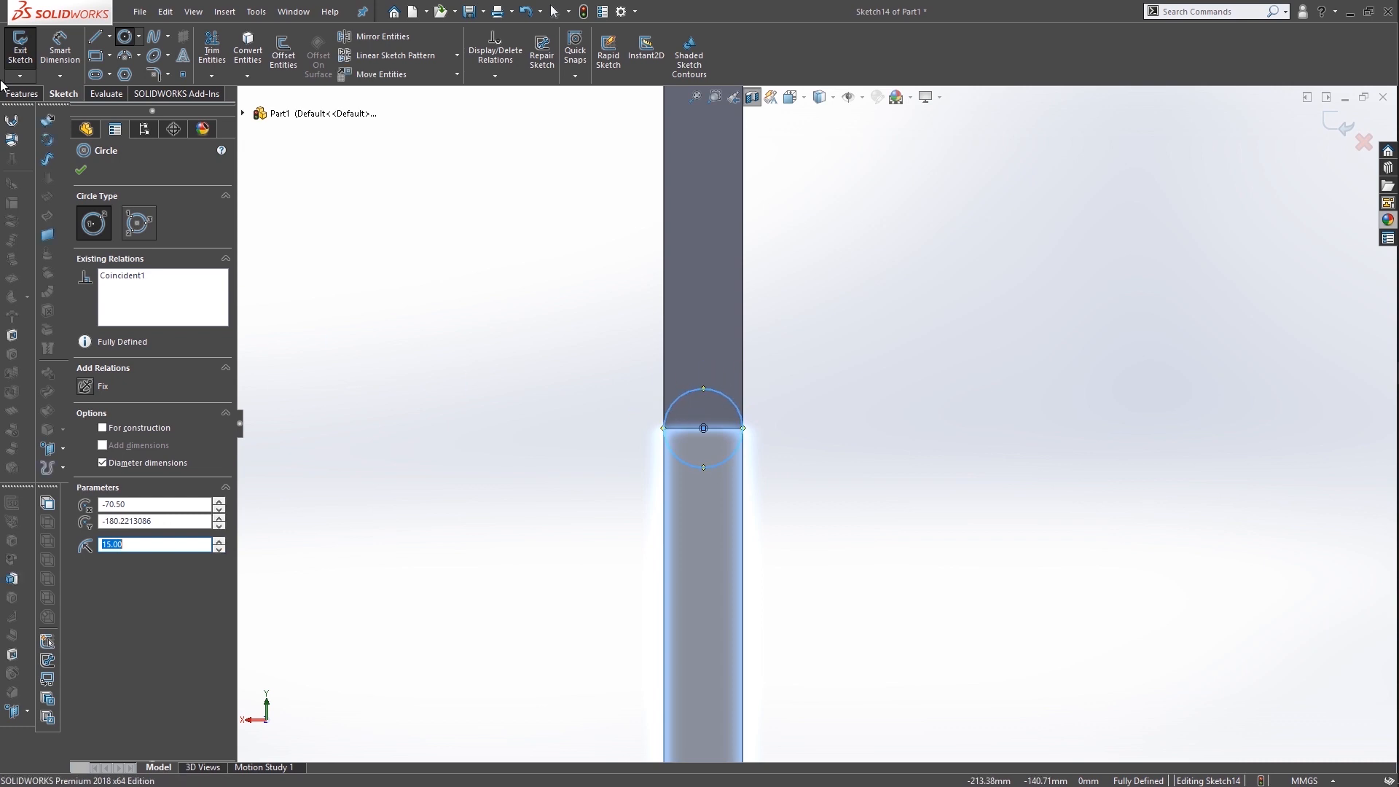
Extrude the circle along the panel's sloping edge up to the vertex at its upper end, without merging the result
click(24, 95)
click(21, 47)
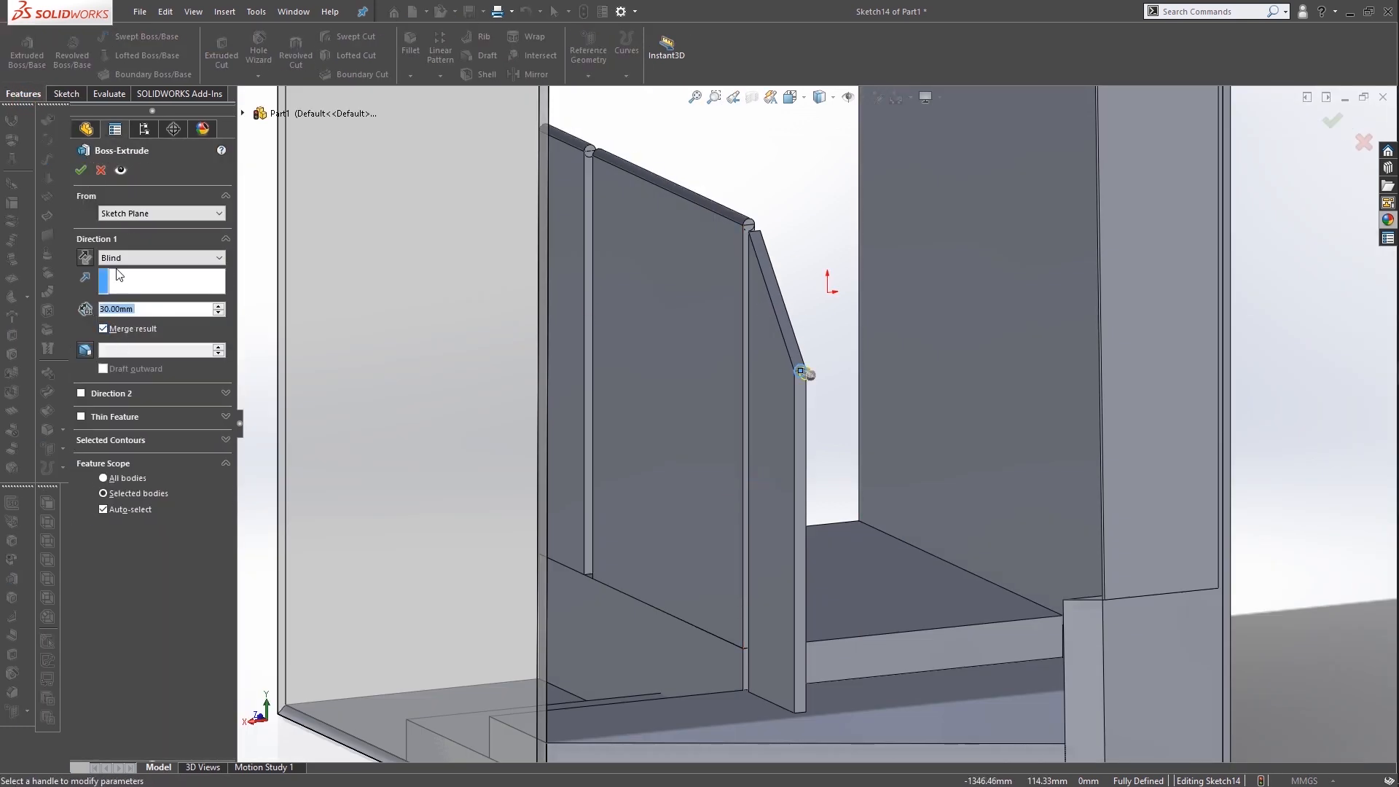
click(125, 263)
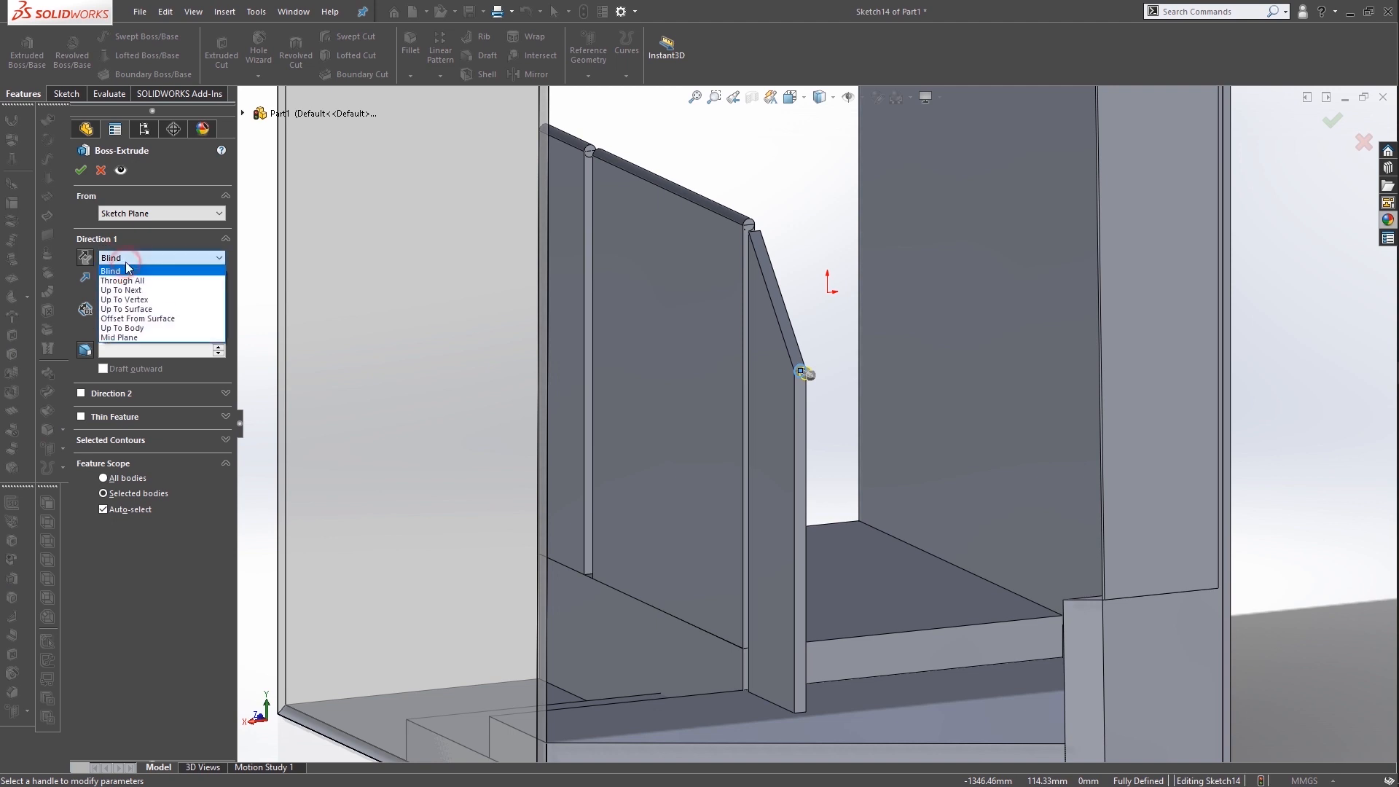
click(160, 291)
click(131, 332)
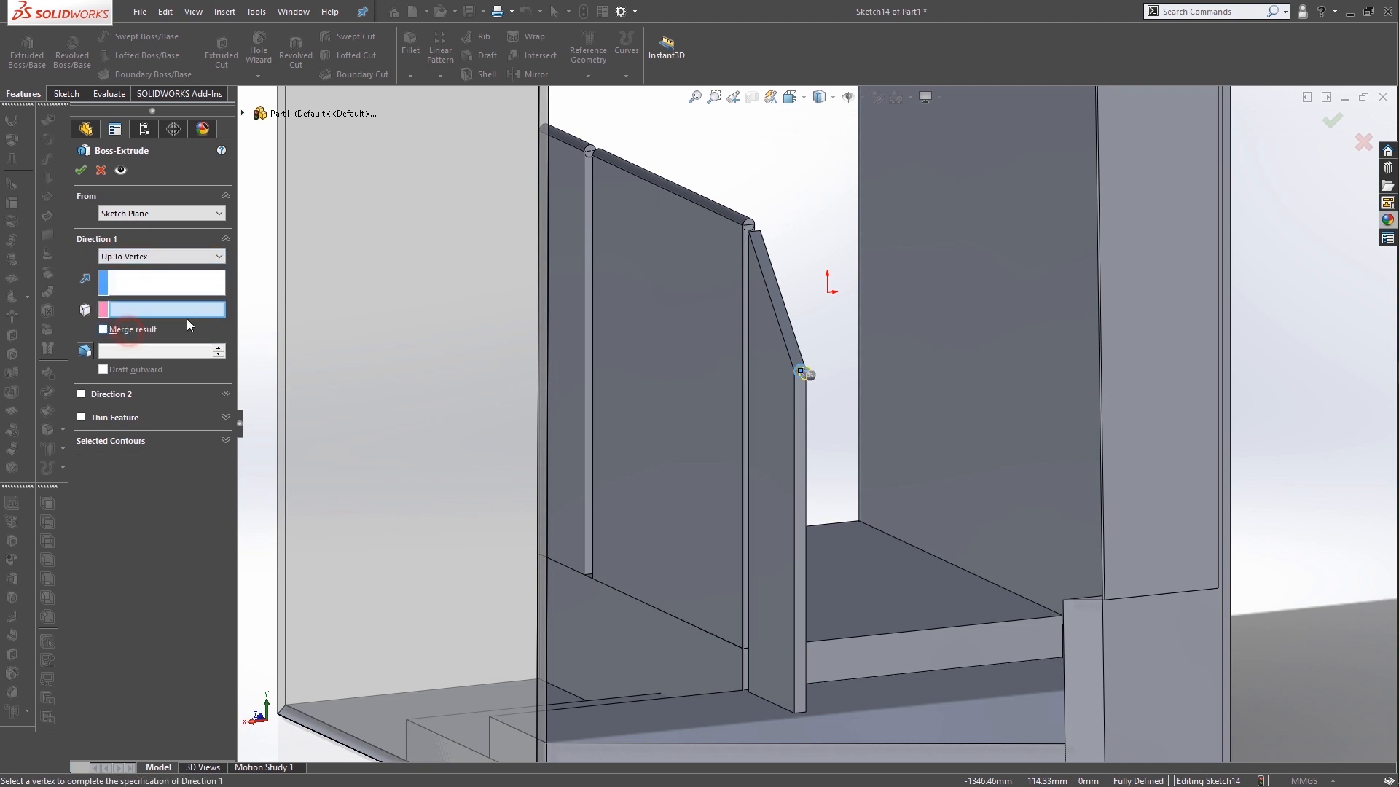
click(782, 339)
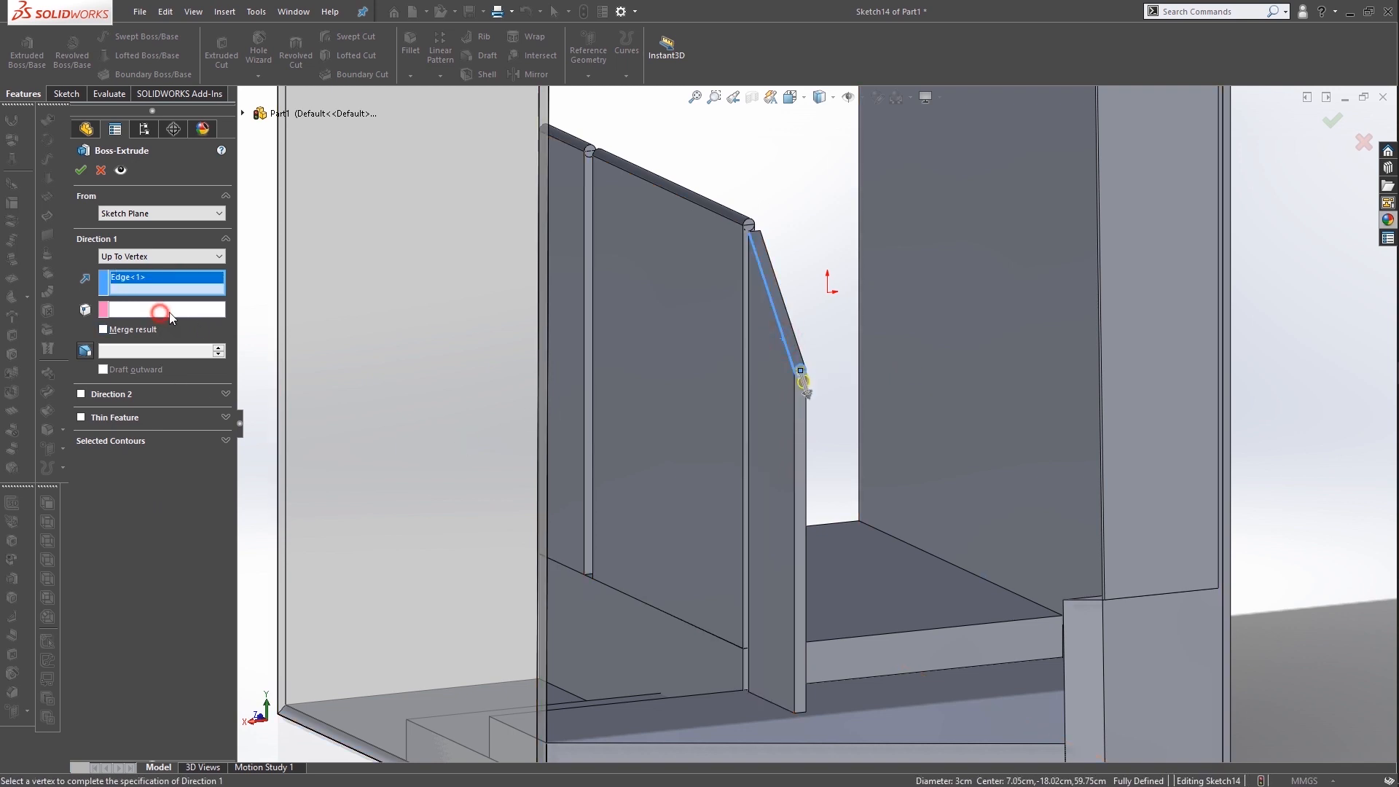
click(188, 312)
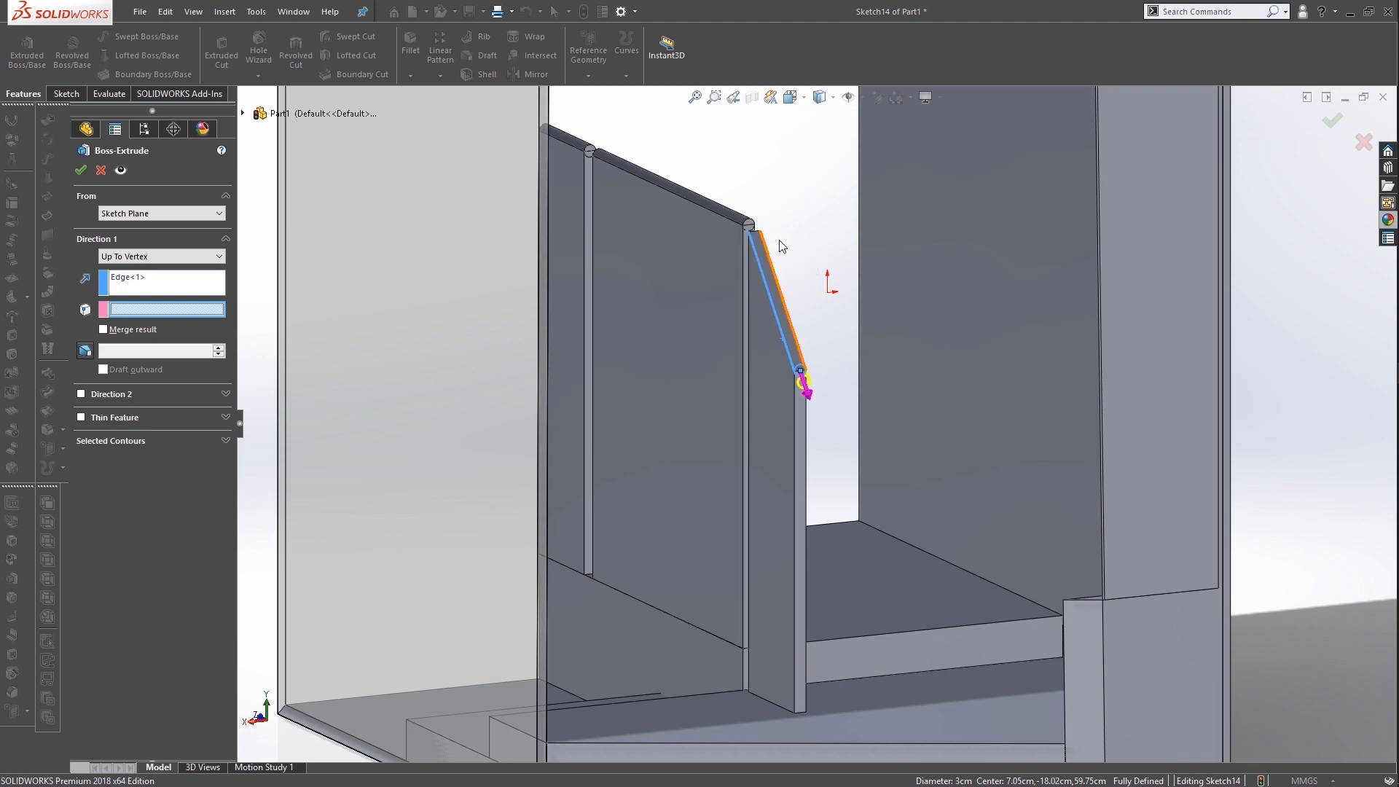
scroll(762, 248, down, 5)
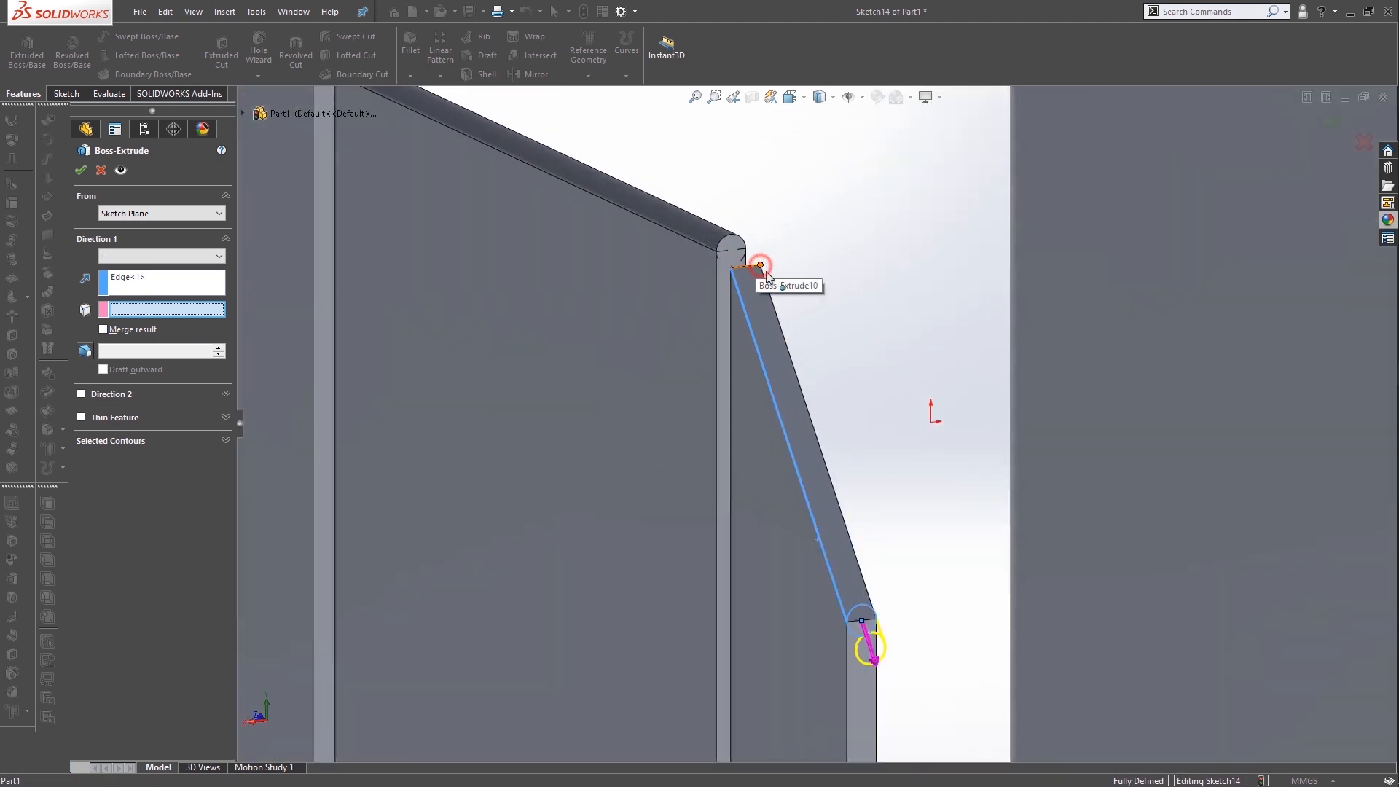
click(760, 266)
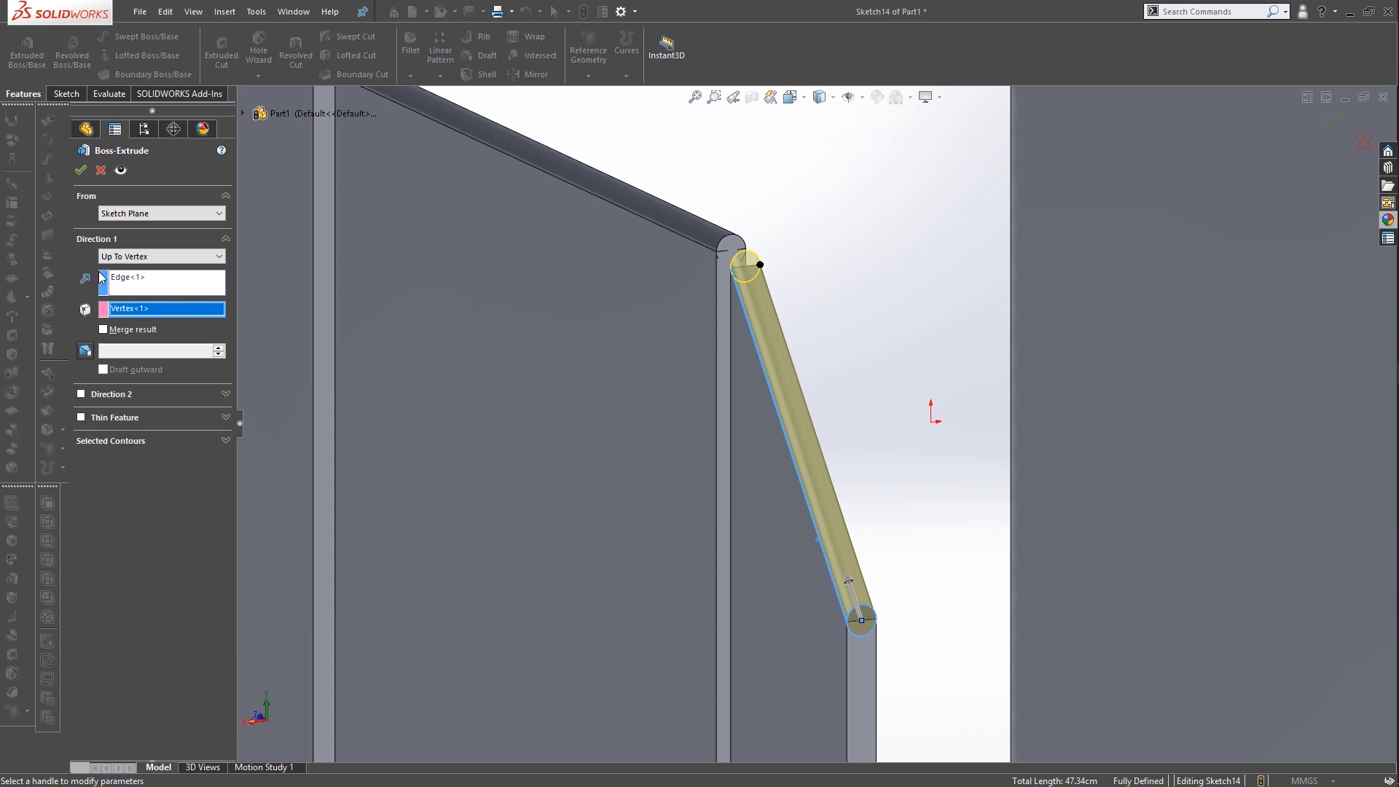
click(80, 170)
Turn off the section view and compare the whole booth with the reference render on the desktop
scroll(866, 519, up, 5)
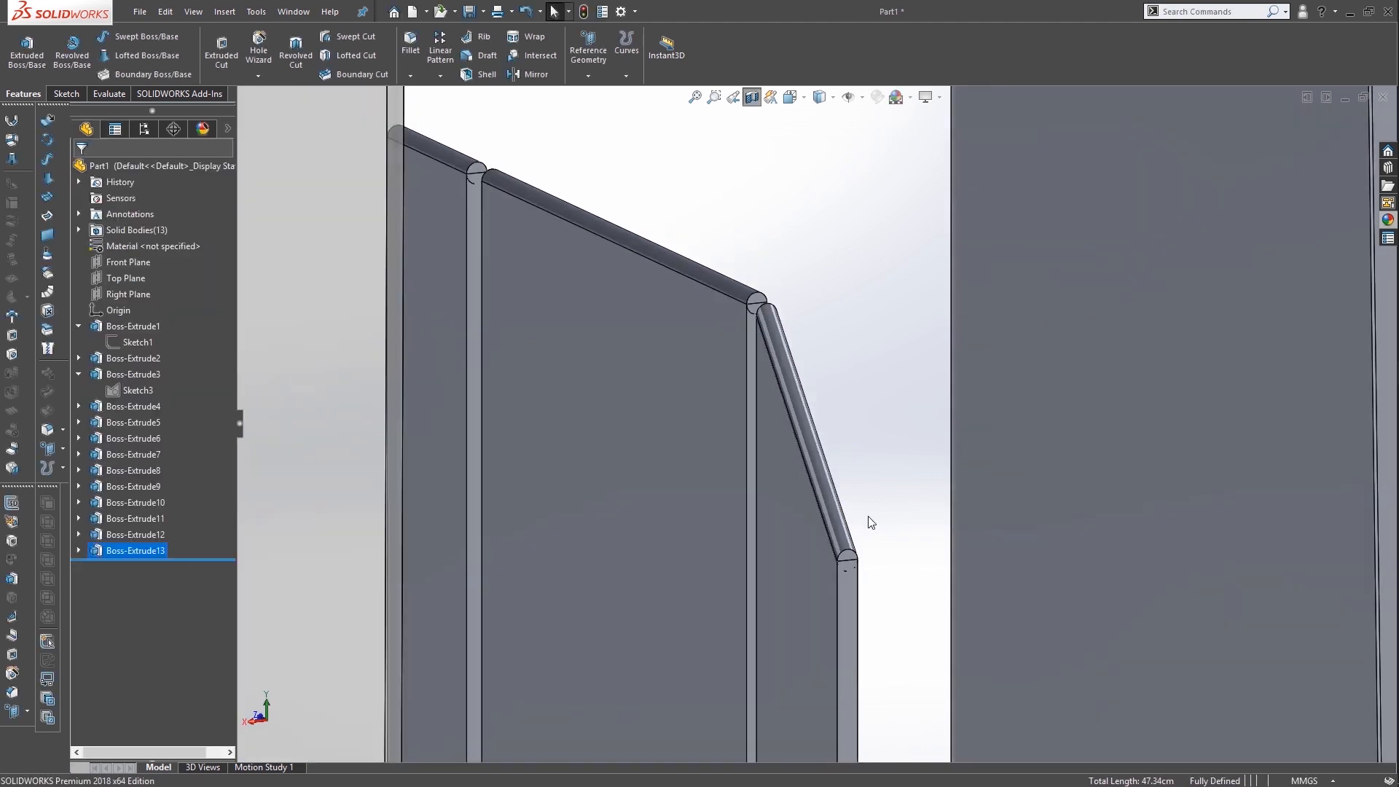
scroll(865, 527, up, 2)
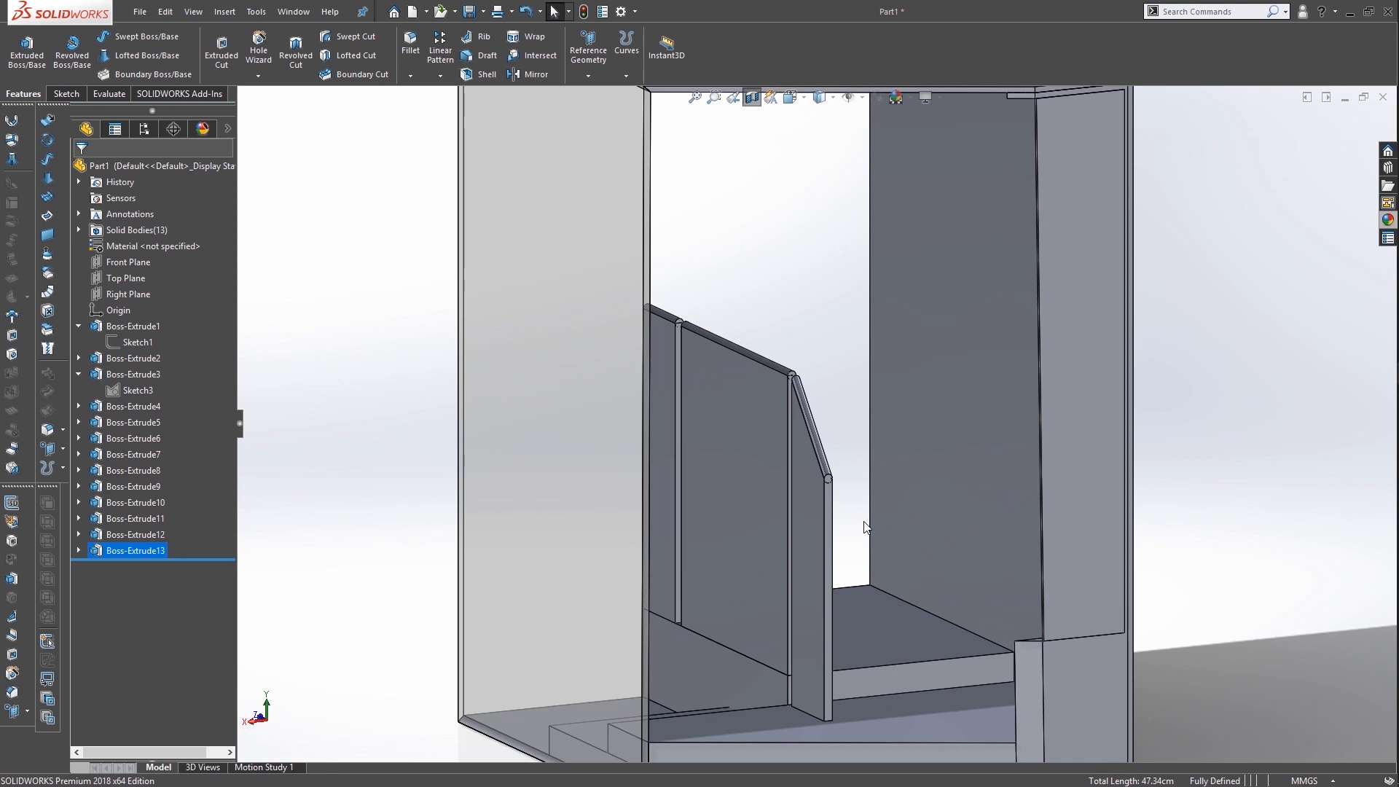
scroll(866, 527, up, 3)
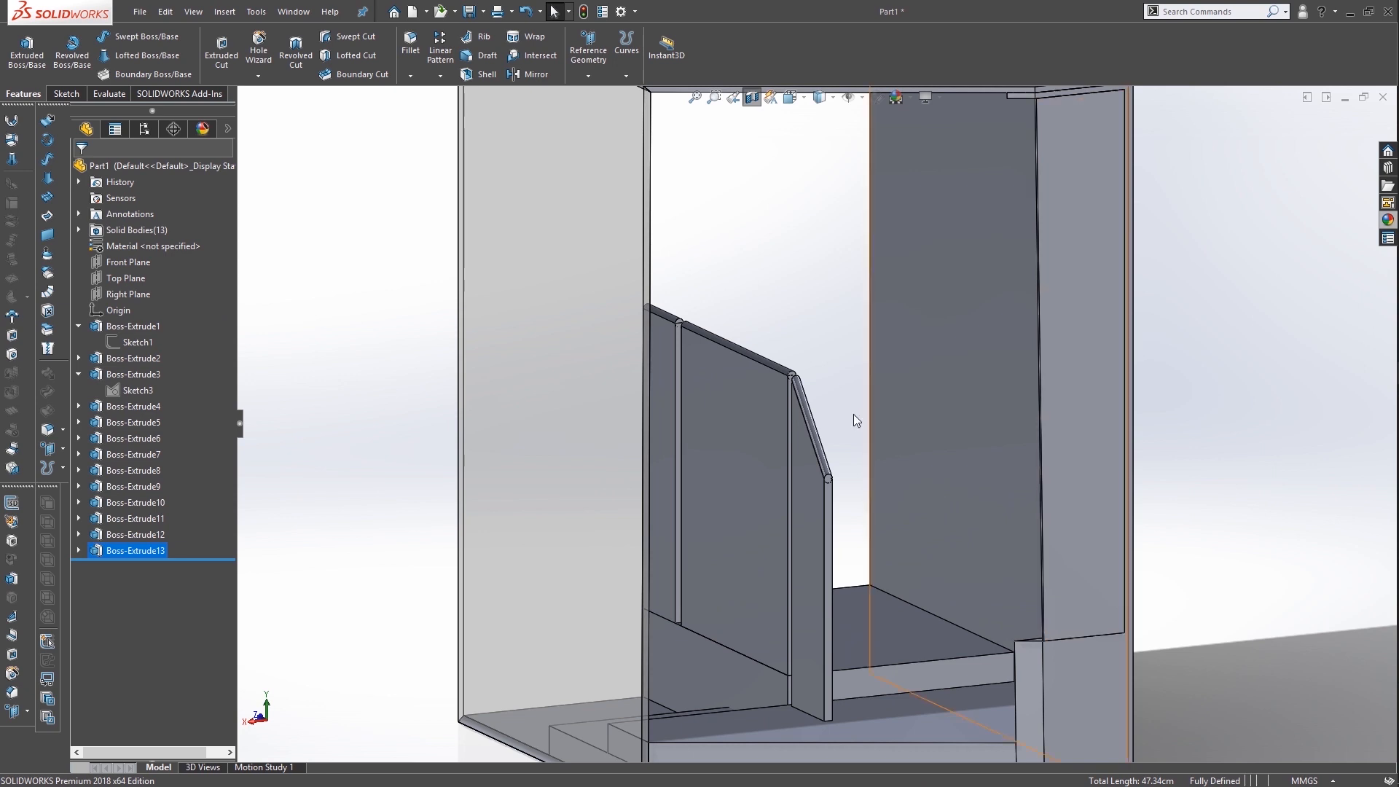
click(752, 98)
middle_drag(553, 406, 750, 430)
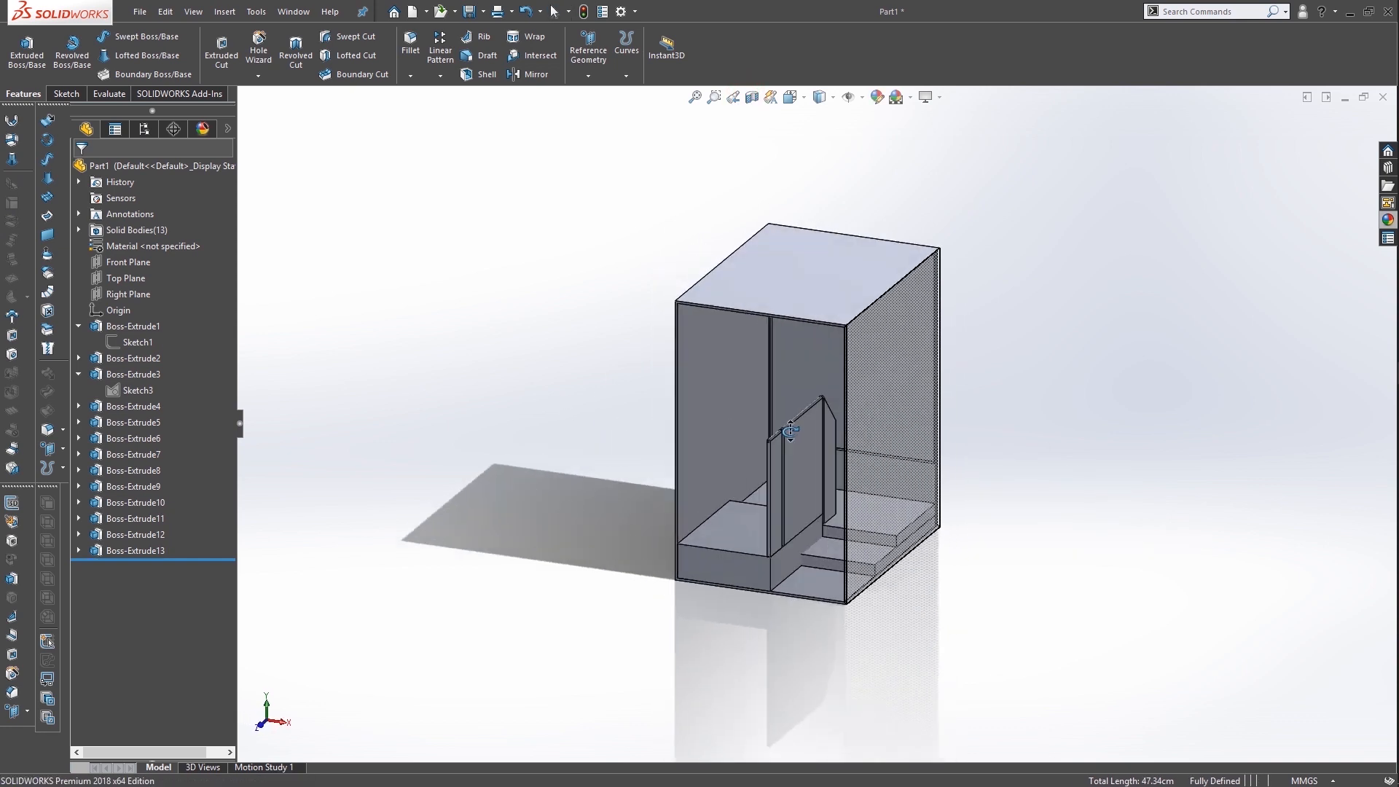
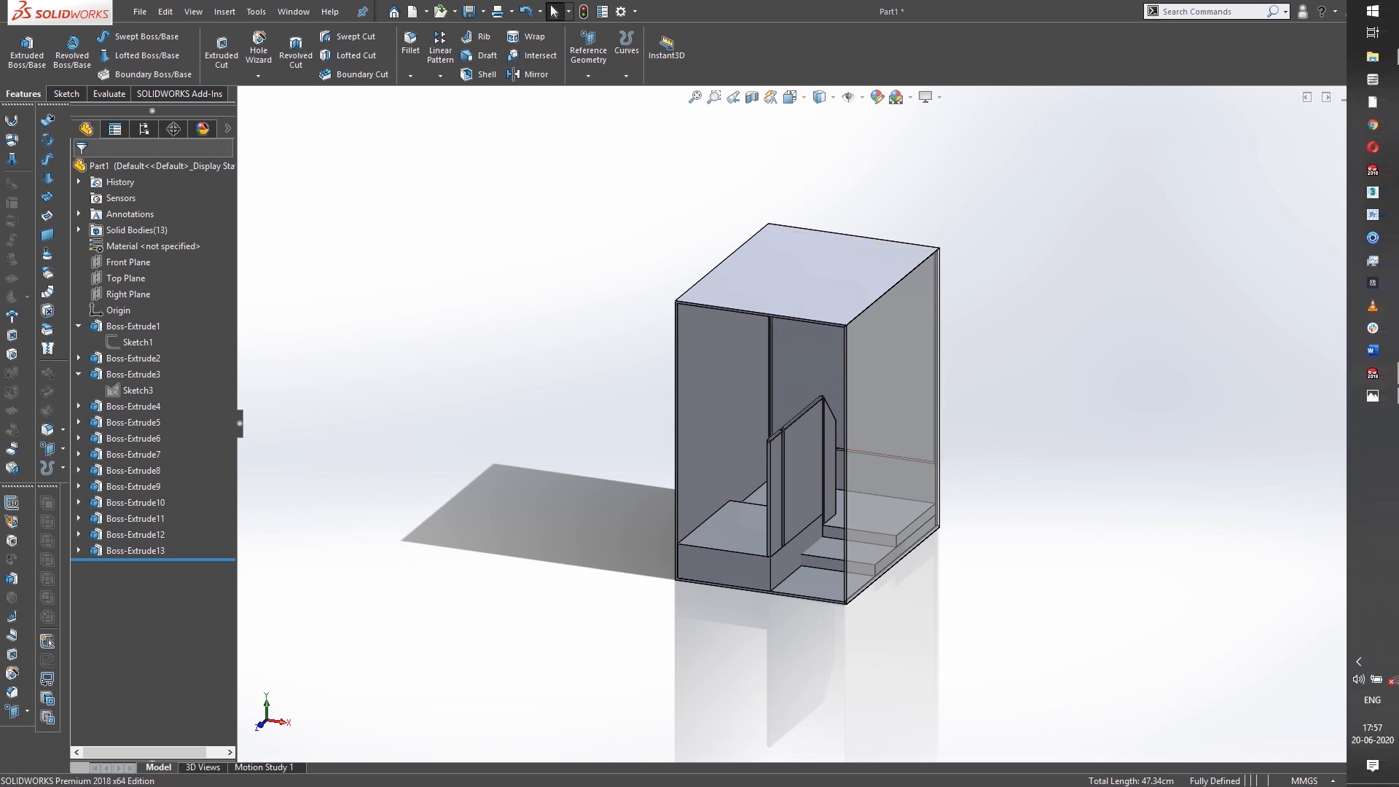
click(1385, 784)
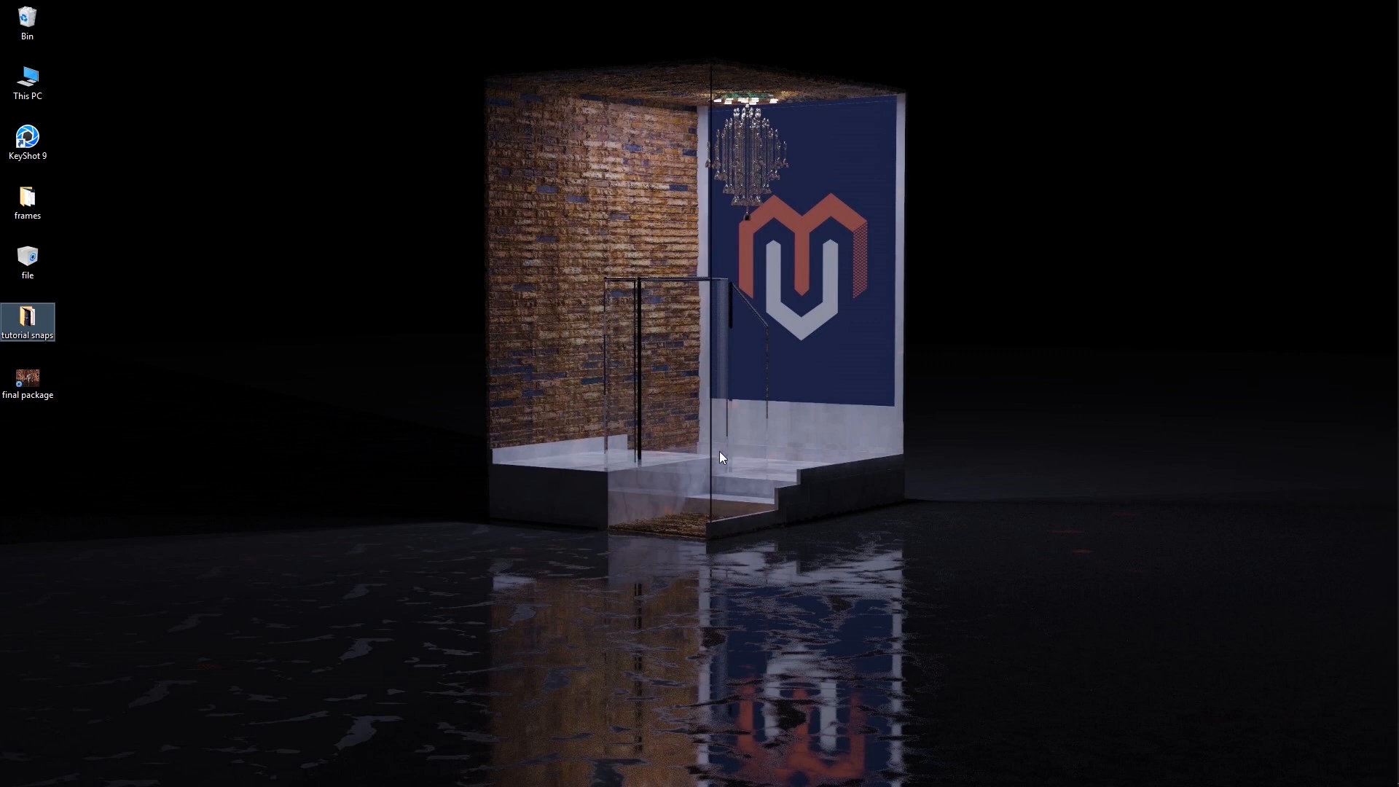
key(alt+Tab)
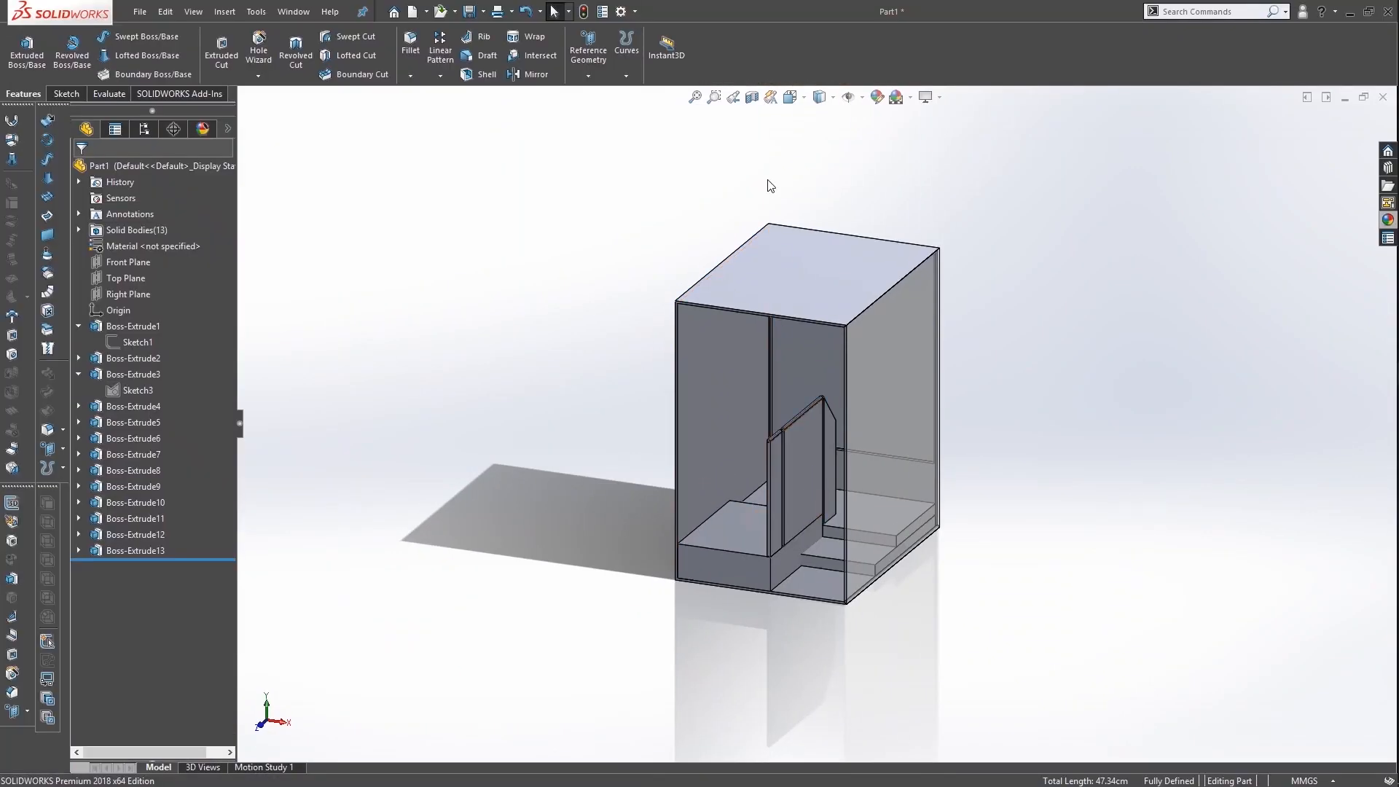
Cut the booth open with a section view across its width, removing the glass side and the railing
click(752, 97)
mouse_move(882, 399)
mouse_down()
mouse_move(833, 408)
mouse_move(893, 384)
mouse_move(871, 389)
mouse_up()
click(101, 170)
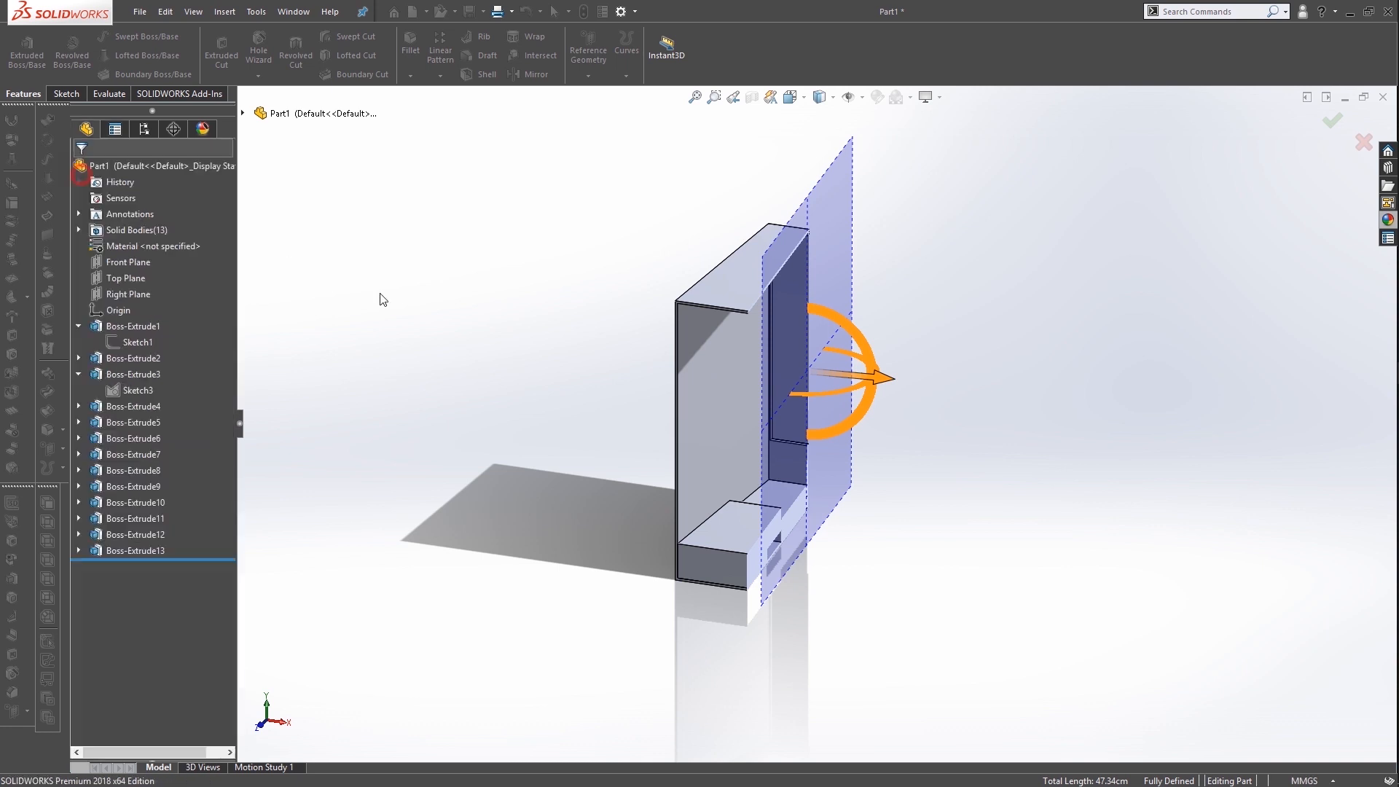
On the inner face of the wall opposite the glass, sketch a rectangle 80 mm high and about 1221 mm long, starting at the high platform's front corner
middle_drag(790, 571, 717, 490)
right_click(708, 481)
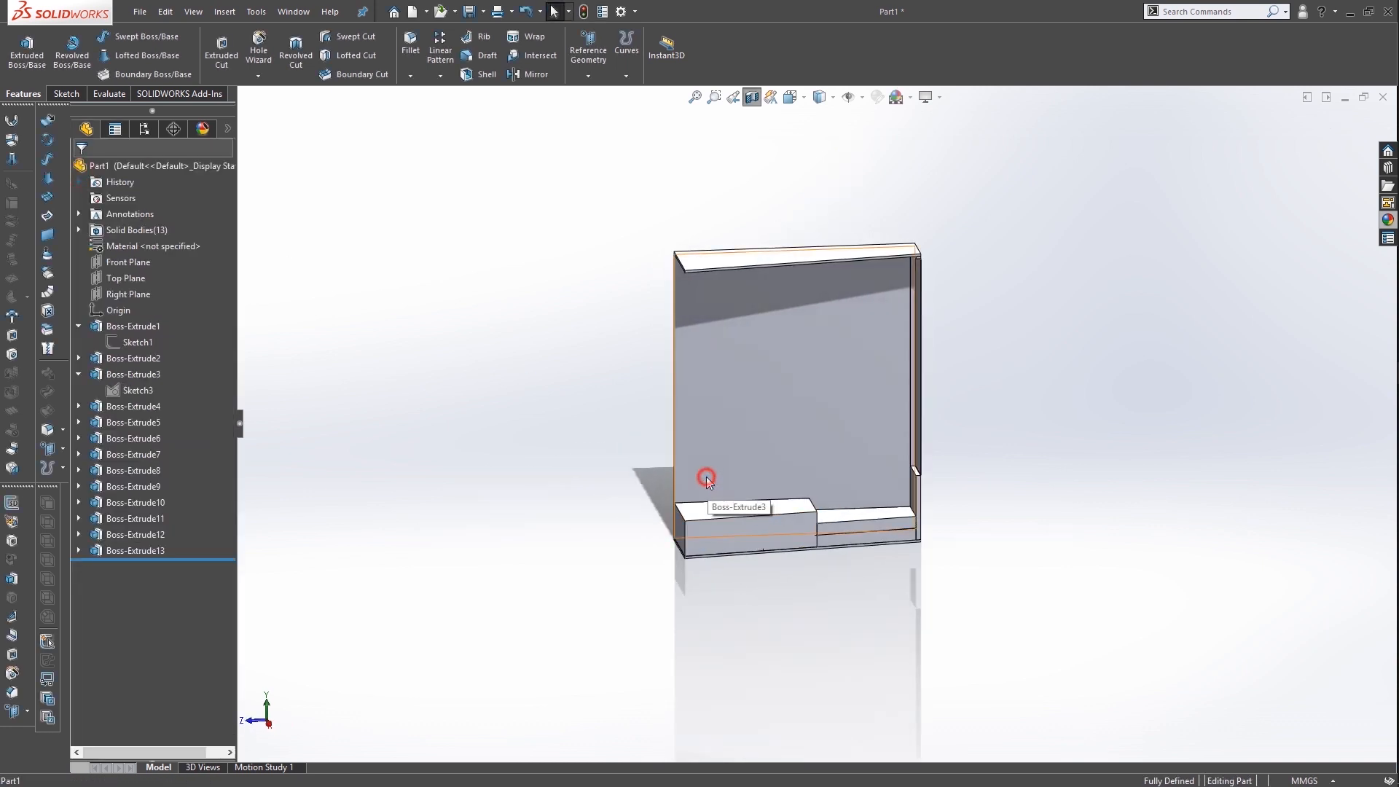
click(735, 429)
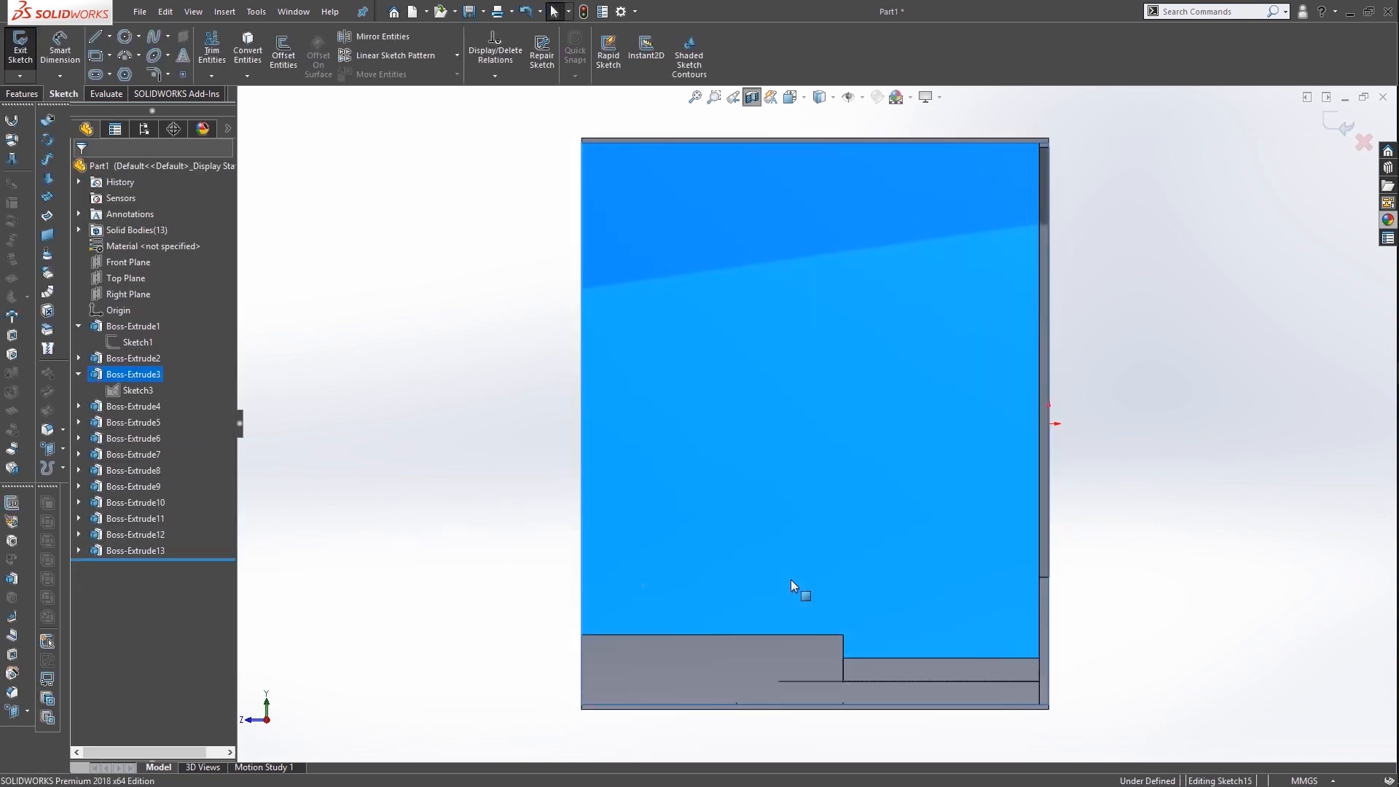
scroll(832, 654, down, 4)
click(93, 57)
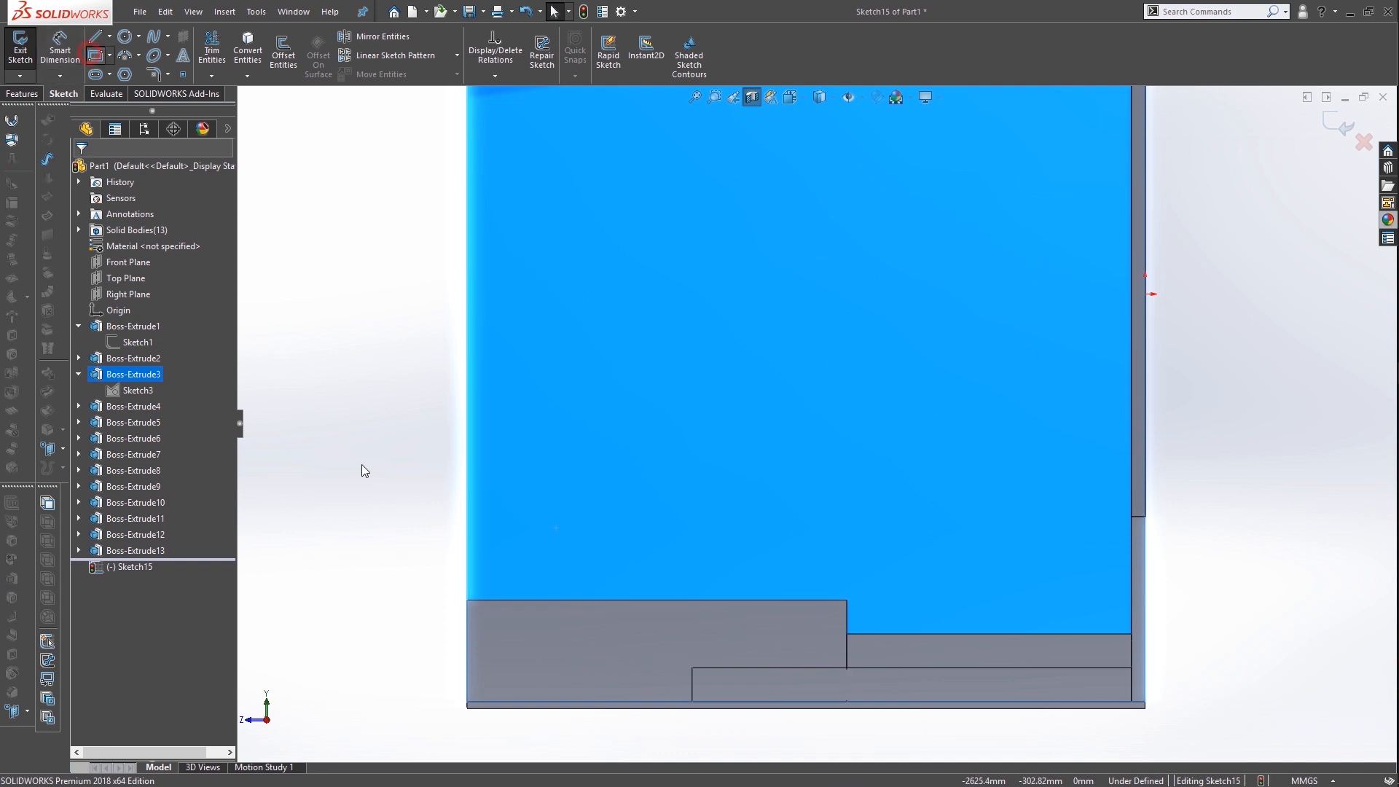
click(469, 600)
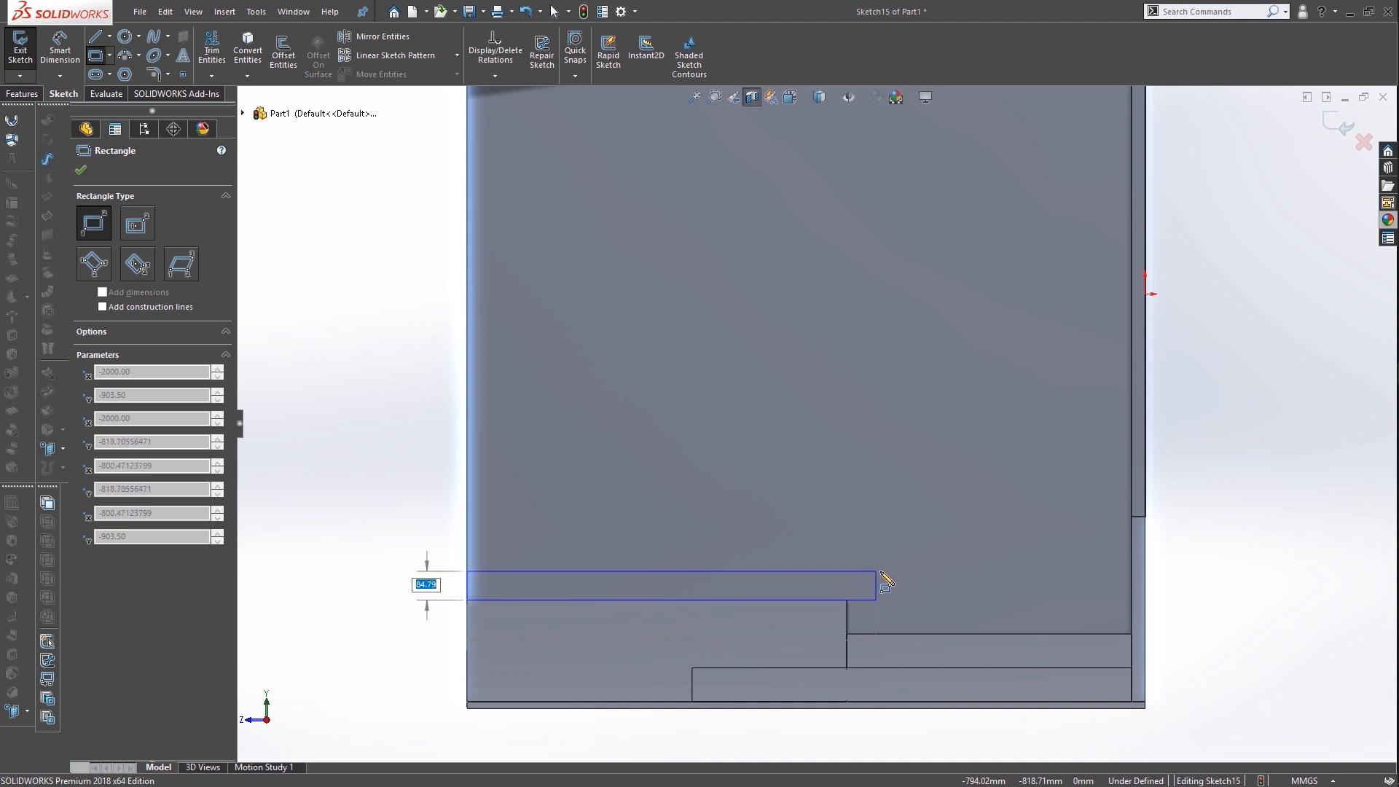
text(0)
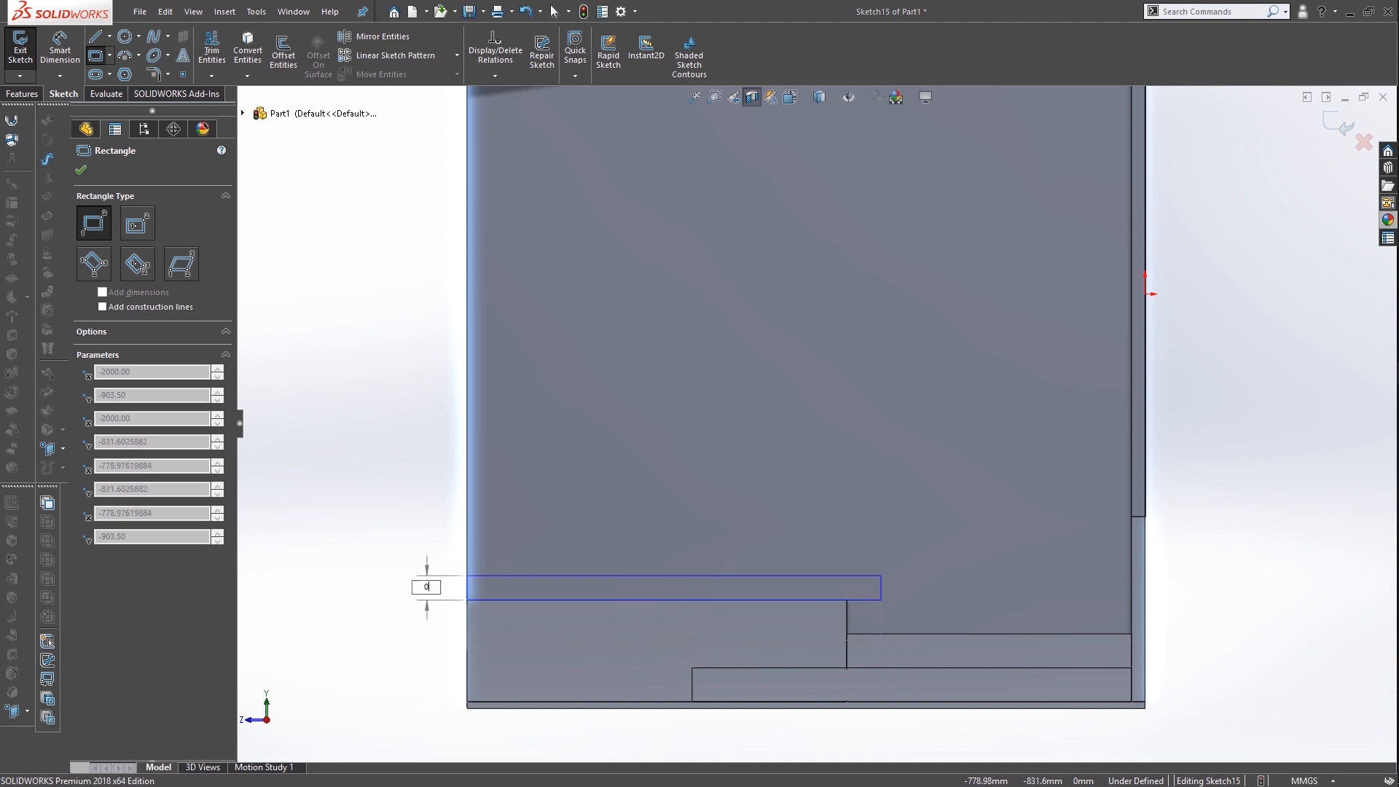
text(0)
key(Return)
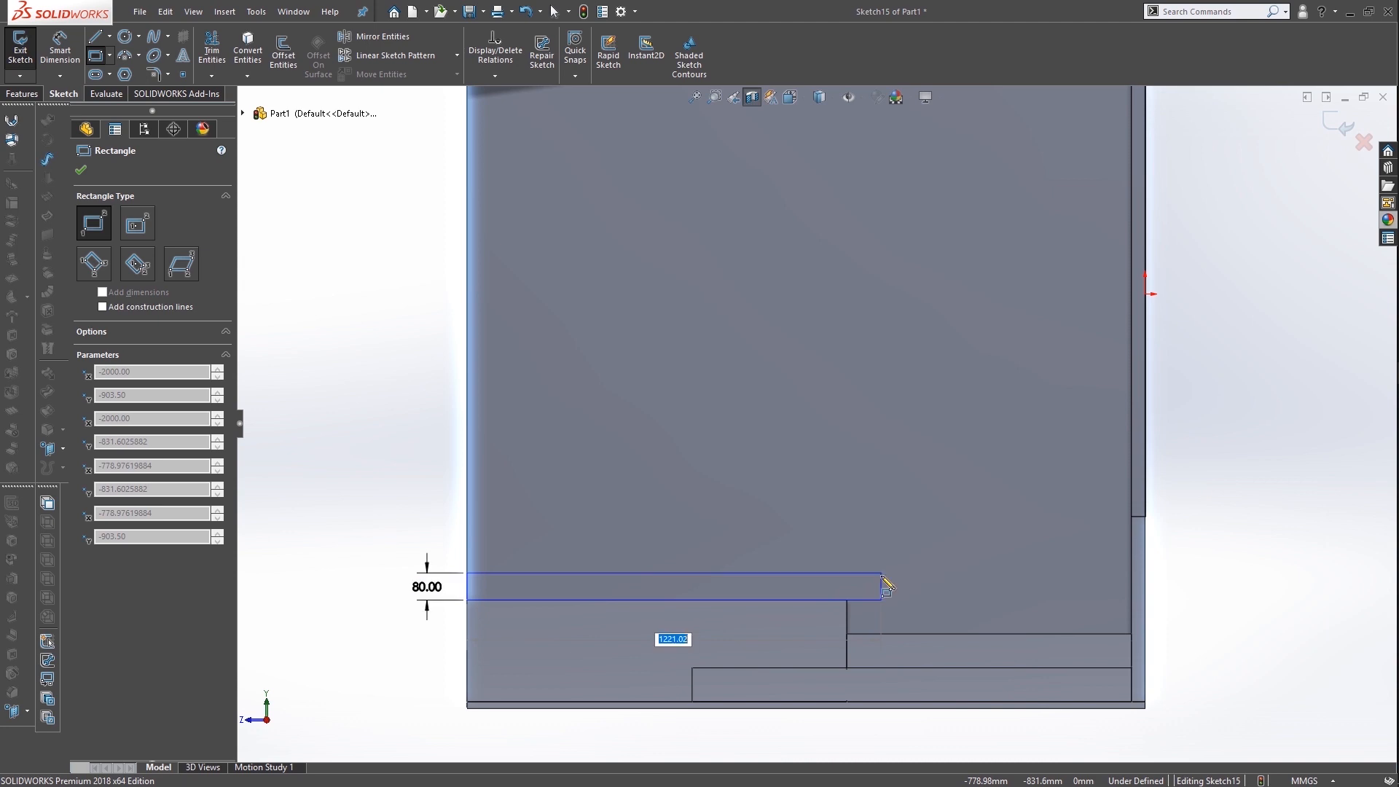
key(Return)
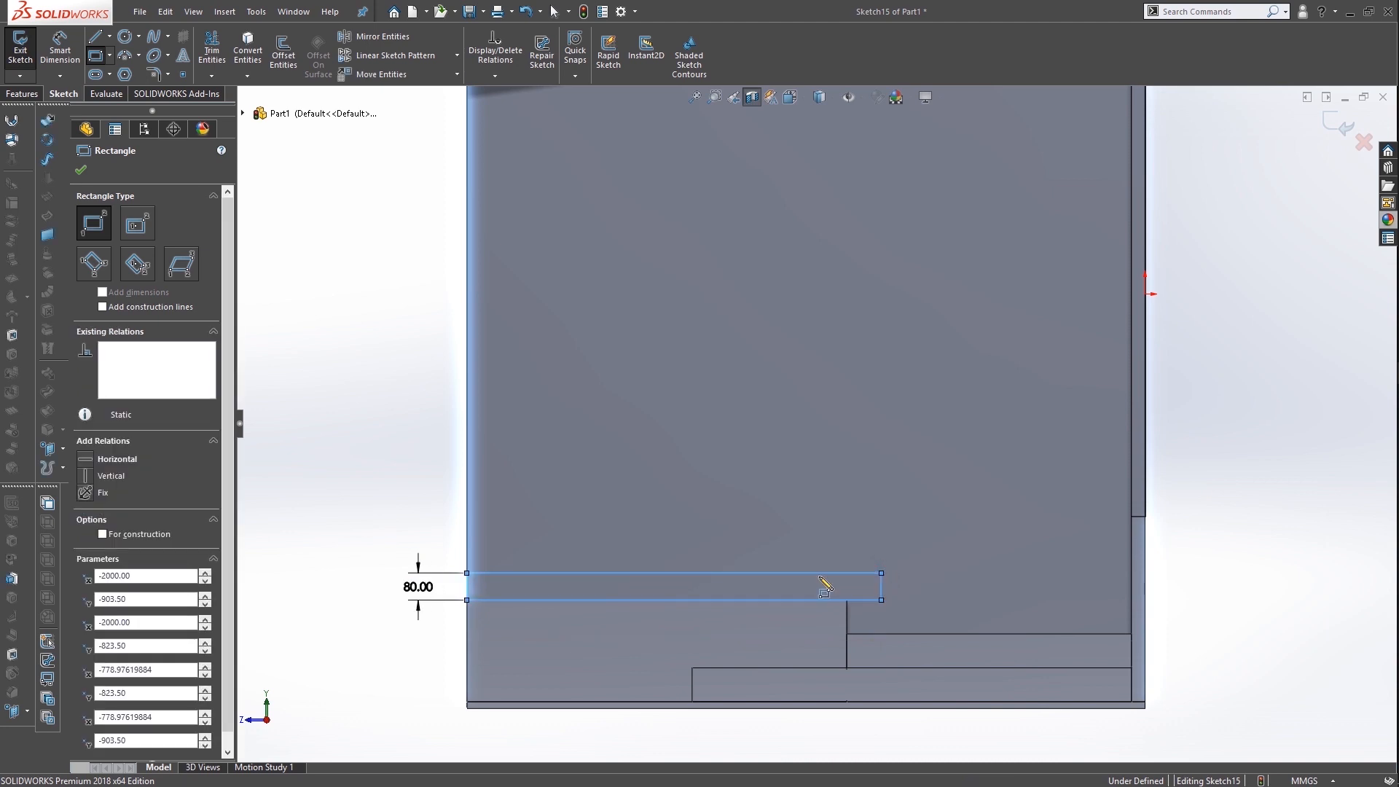
Extrude the rectangle 20 mm from the wall as a separate body
click(18, 99)
click(27, 60)
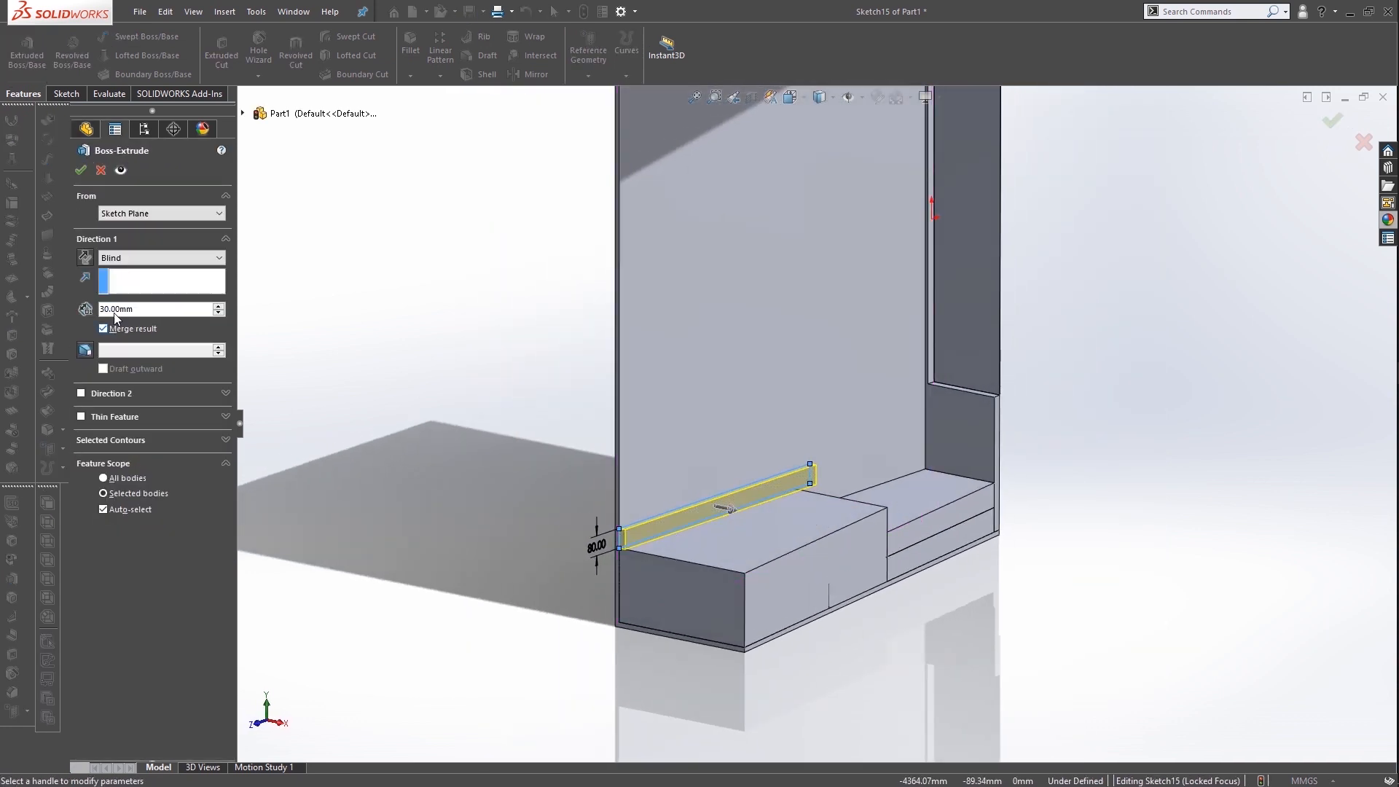
scroll(98, 312, down, 1)
click(121, 329)
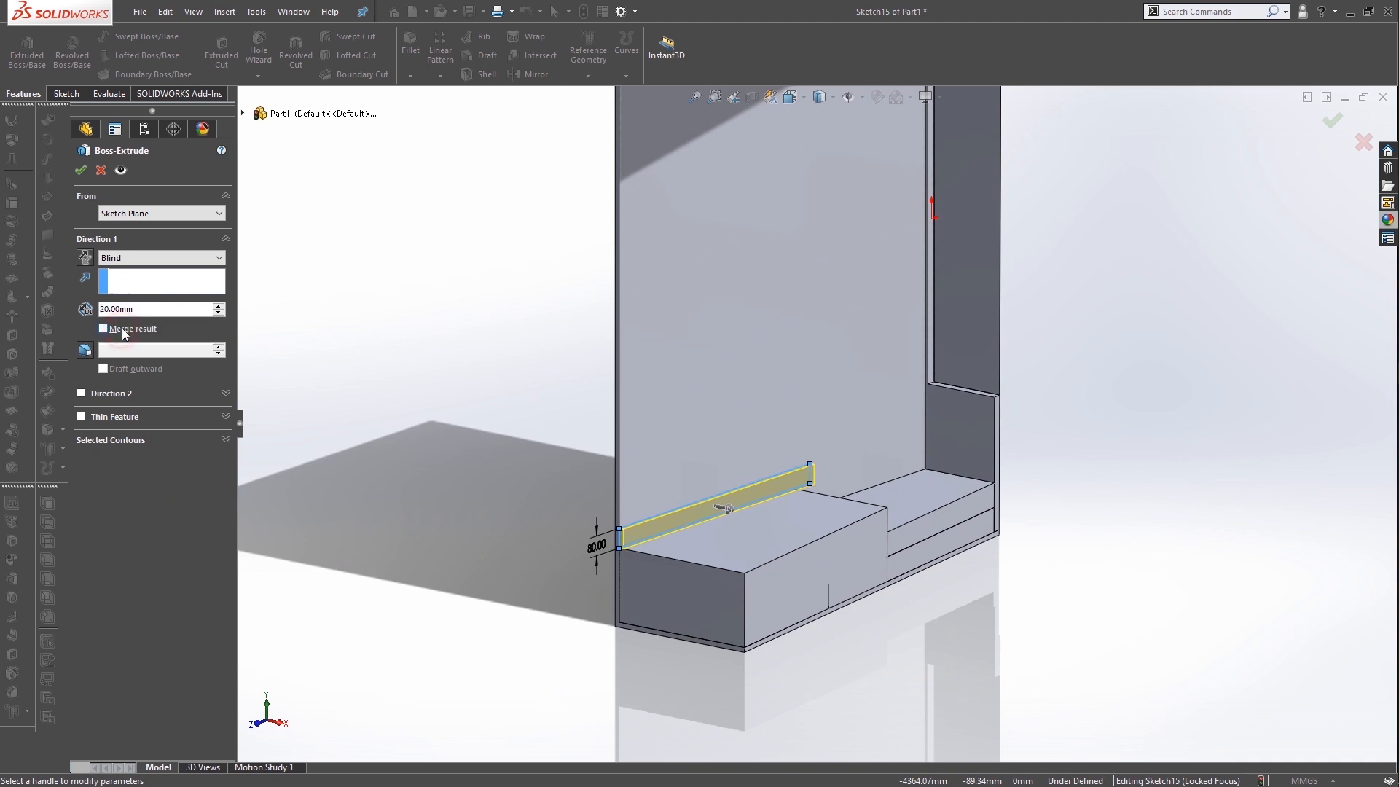
click(80, 171)
On the wall's inner face, sketch a closed stepped skirting profile along the lower platform, about 59 mm high, stepping up about 102 mm wide to meet the existing skirting
middle_drag(852, 494, 743, 493)
right_click(901, 371)
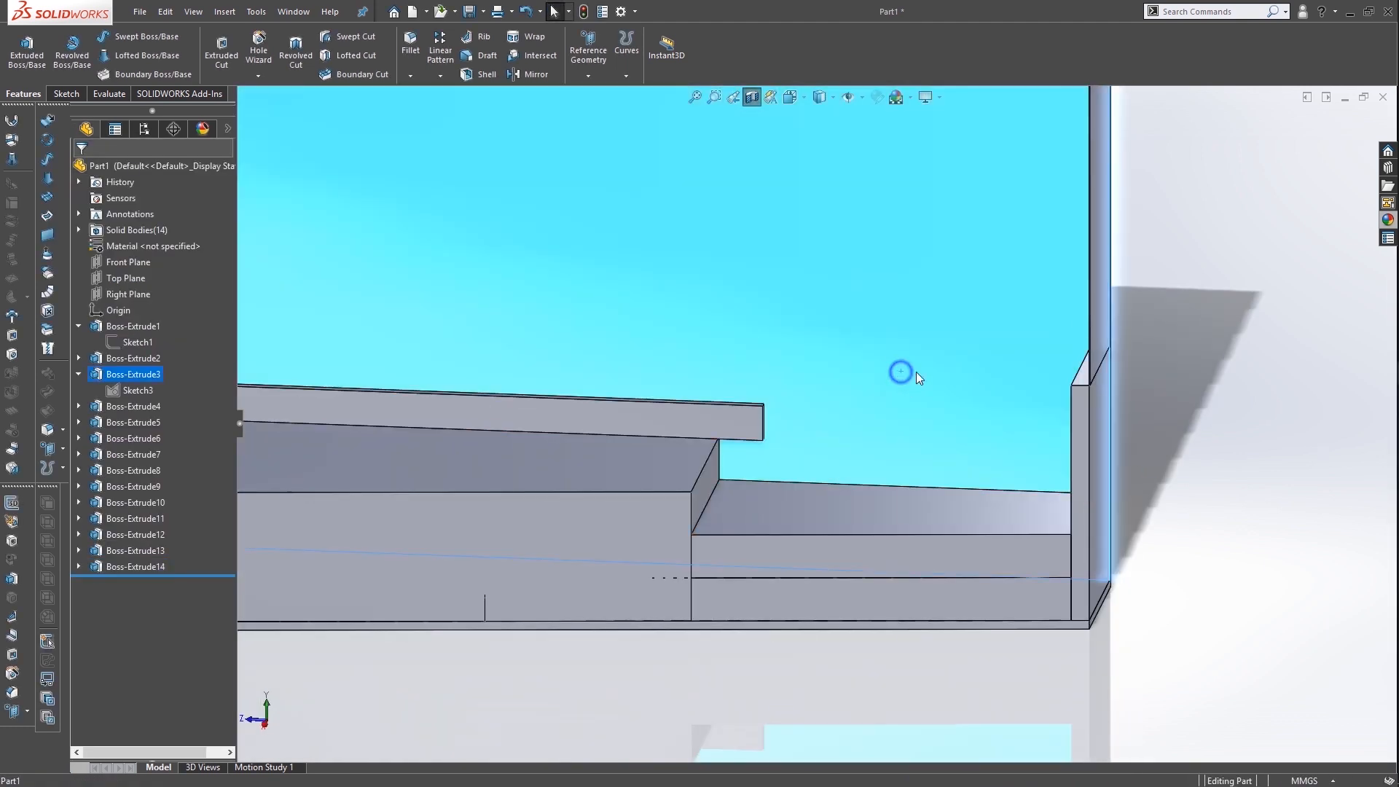
click(946, 352)
scroll(1005, 671, down, 3)
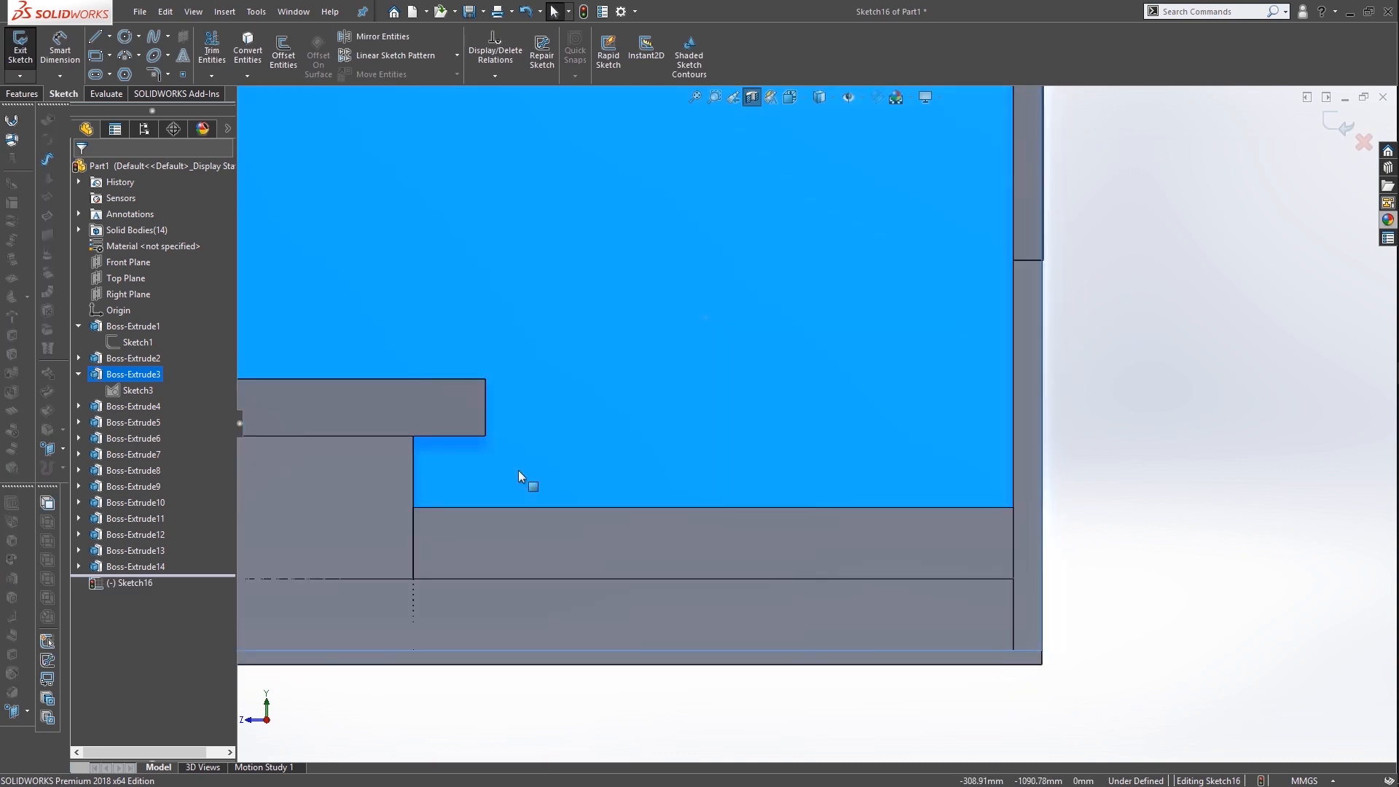
click(94, 62)
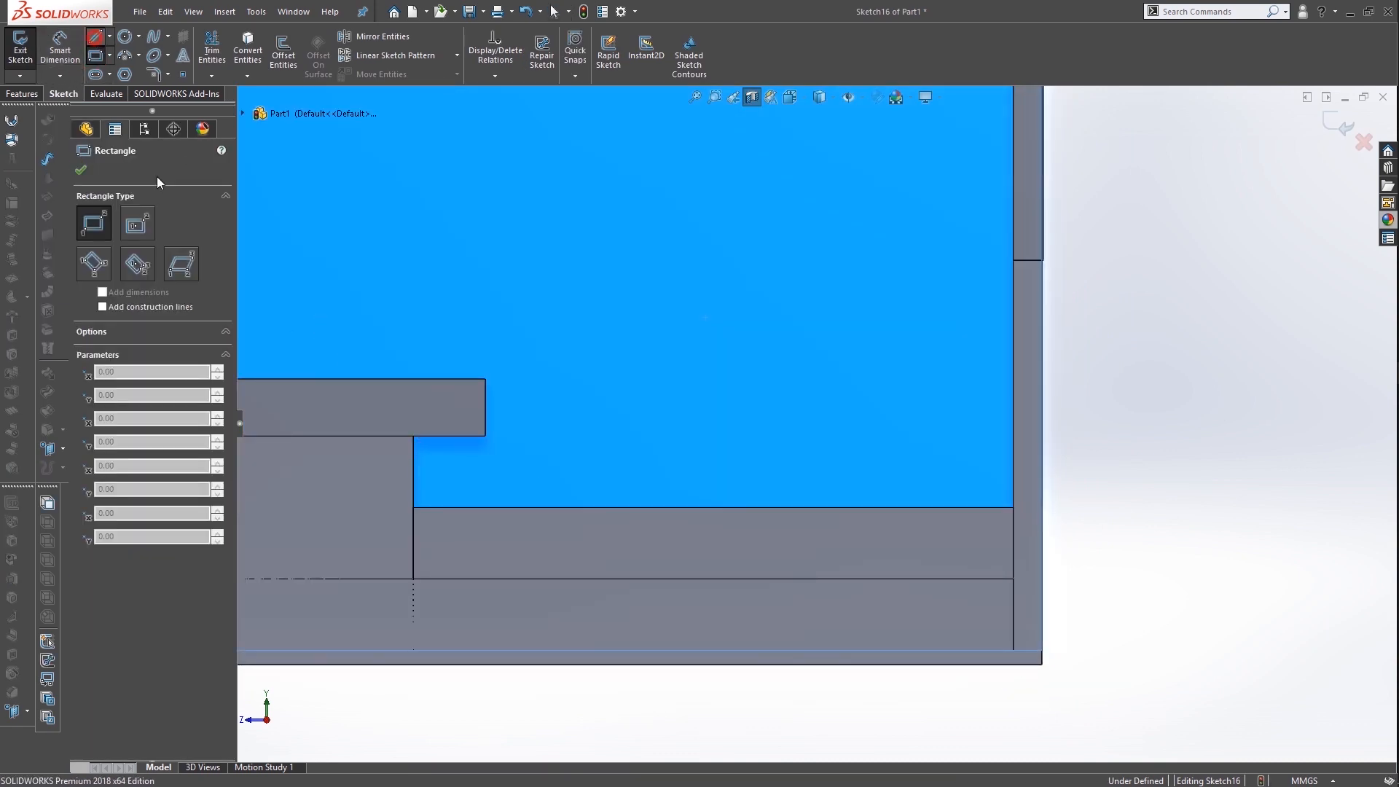
click(95, 36)
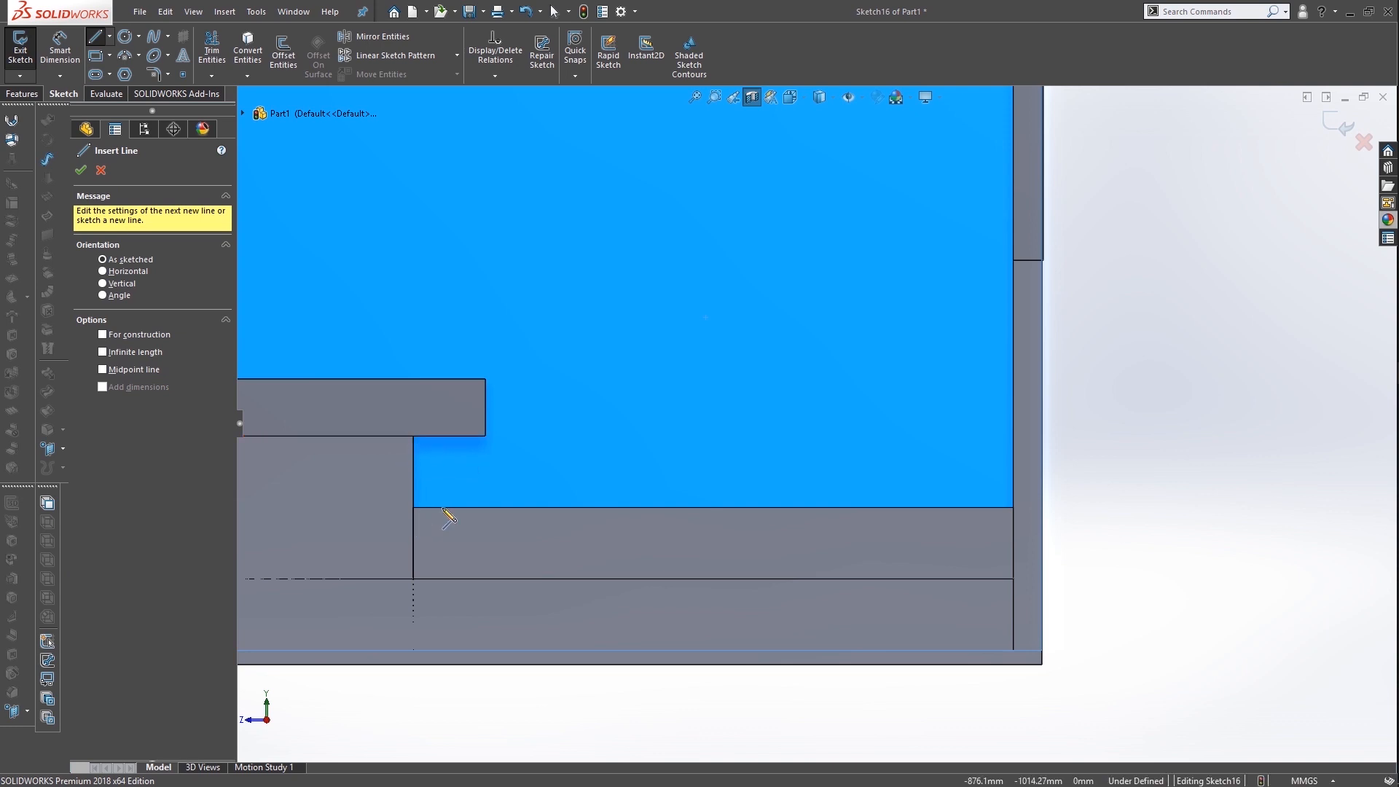
click(1014, 508)
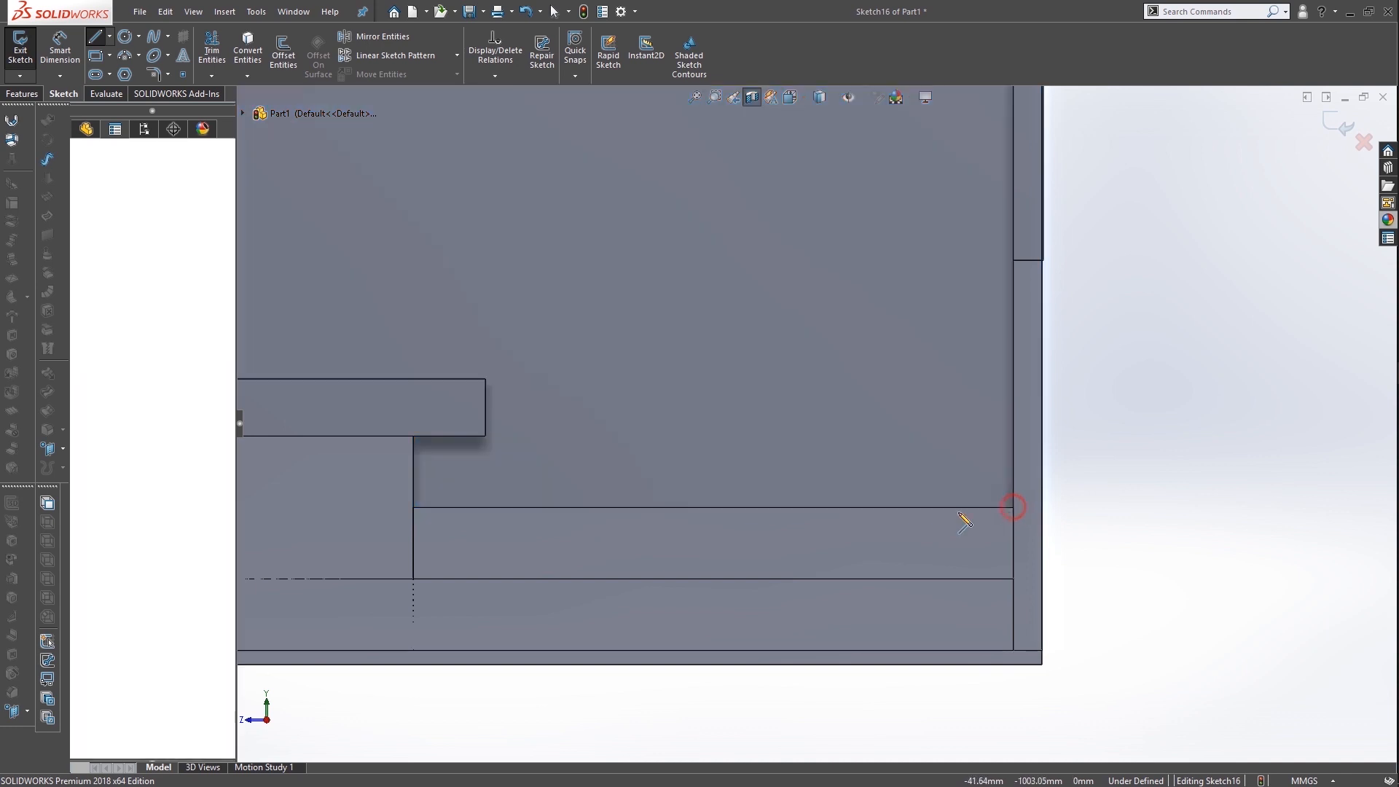
click(413, 507)
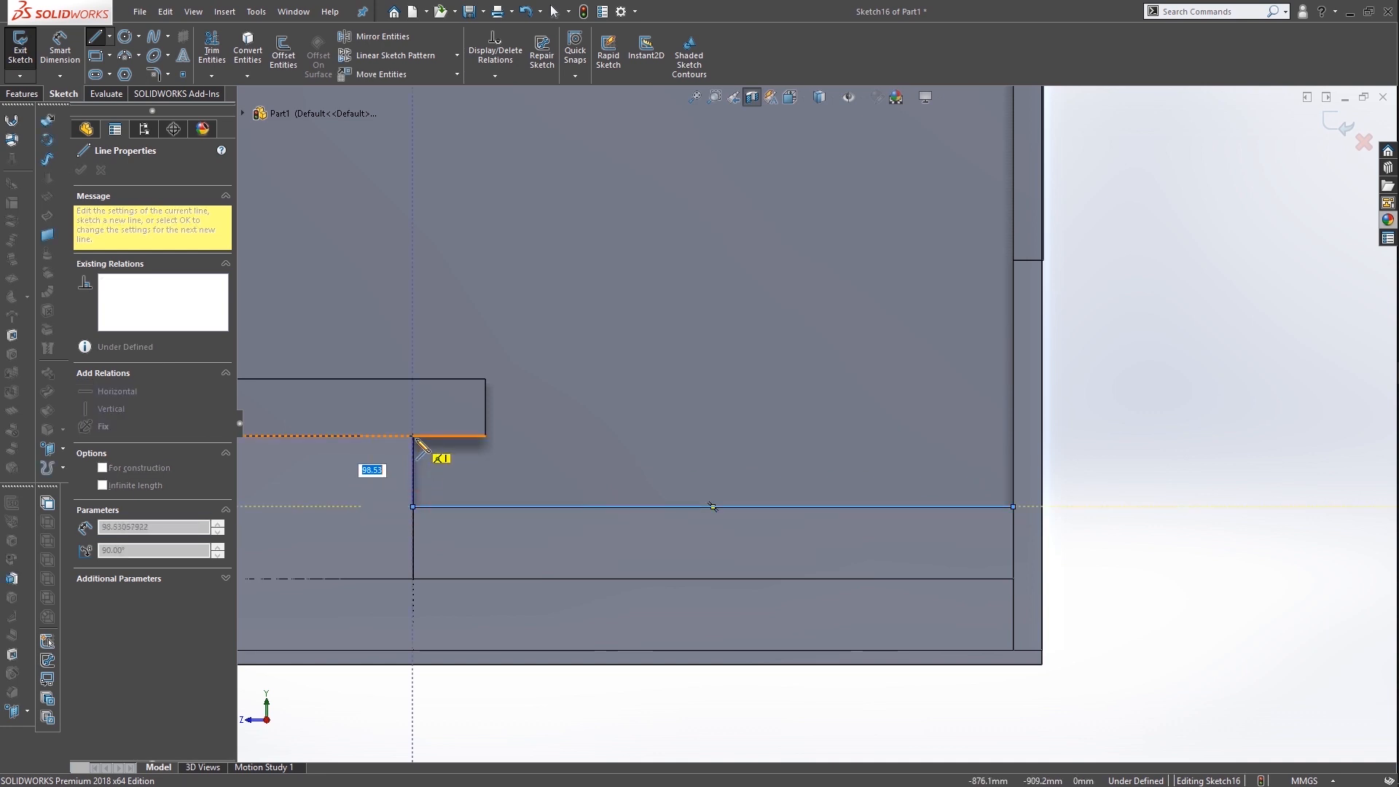
click(413, 436)
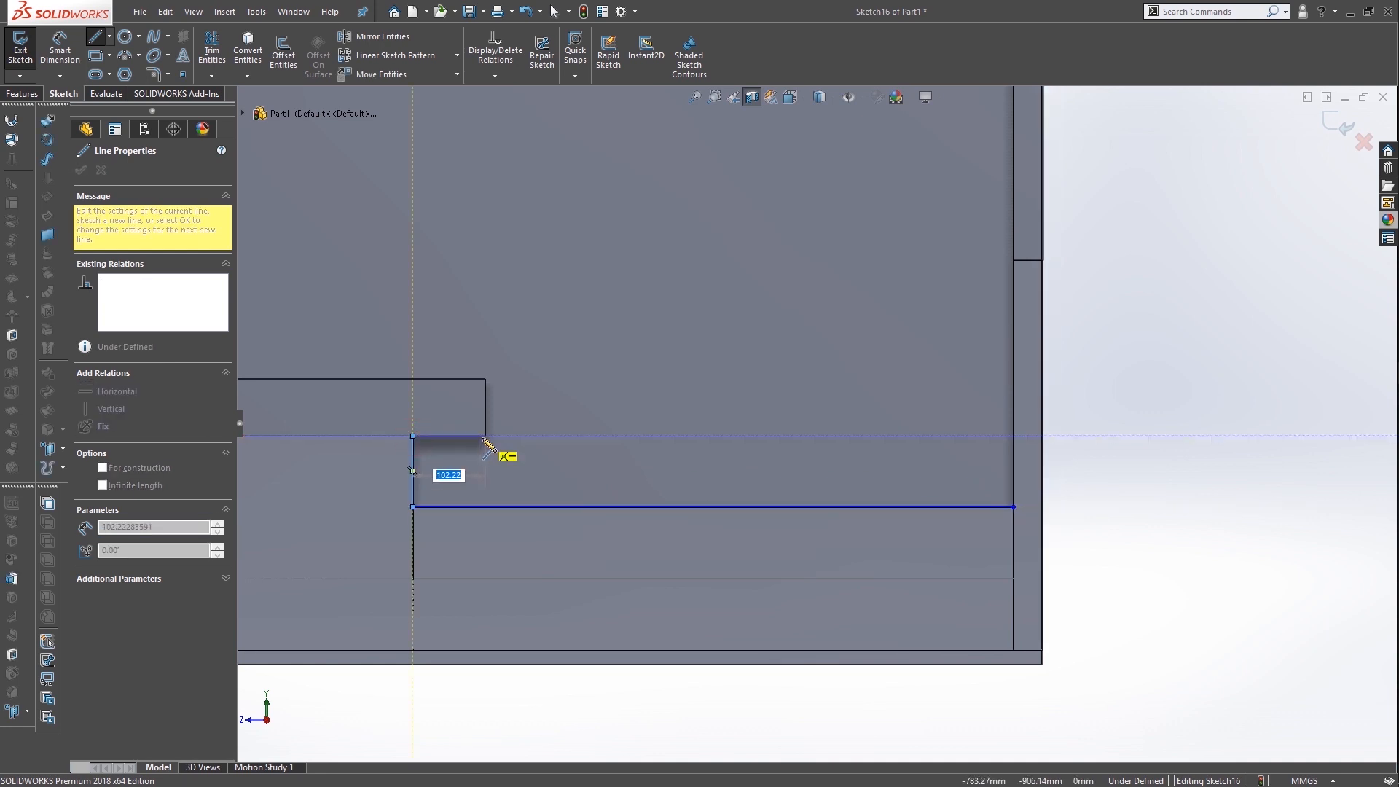
click(485, 436)
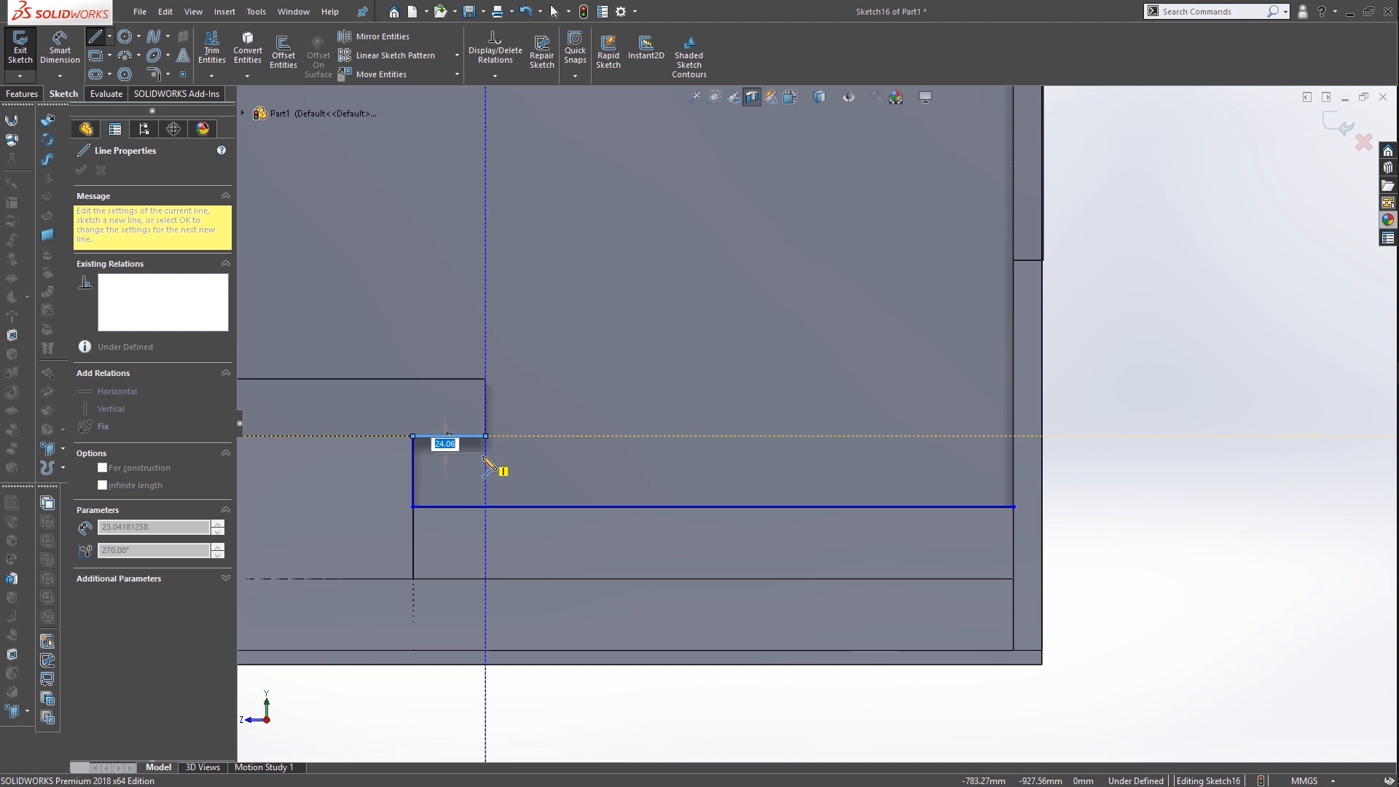
click(485, 464)
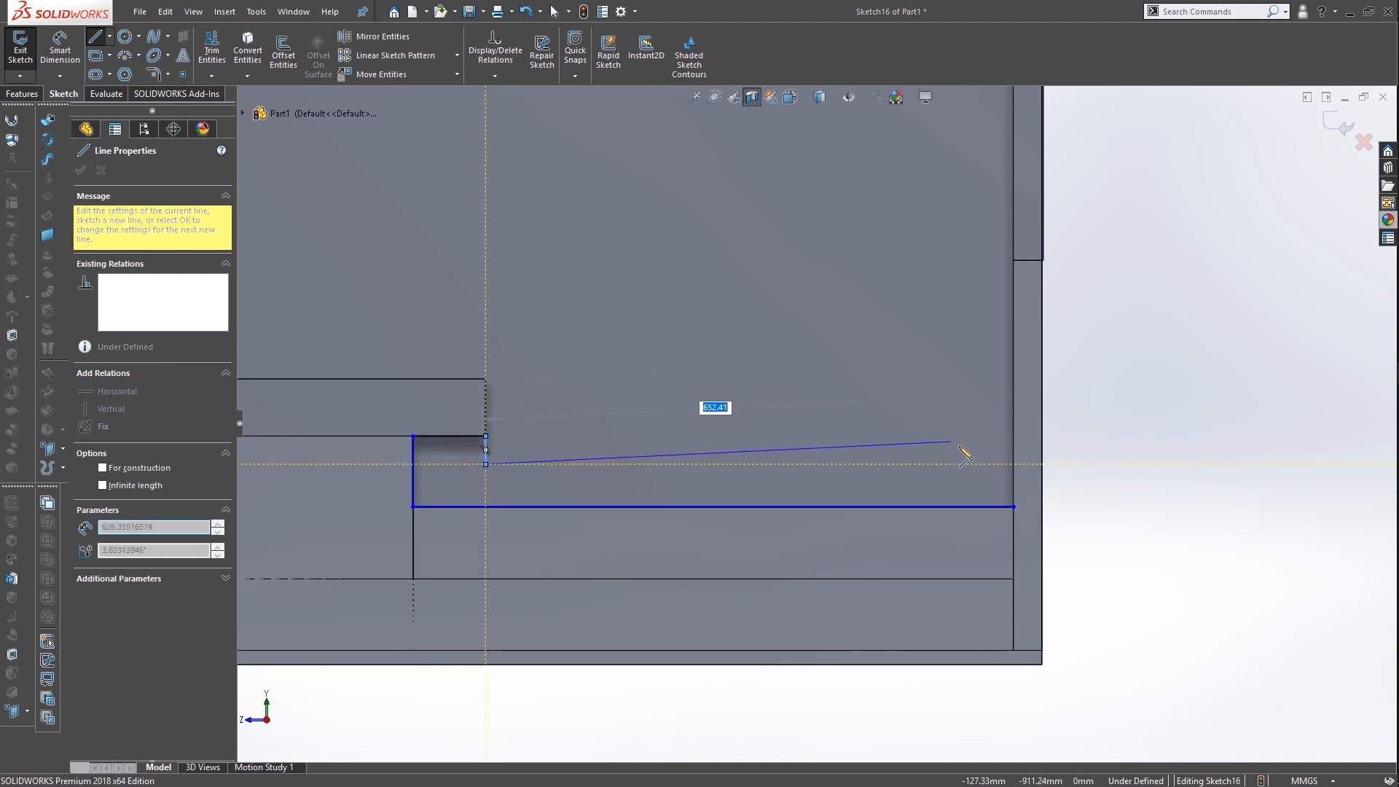
click(1014, 464)
click(1014, 507)
Extrude the stepped skirting profile 20 mm from the wall as a separate body
mouse_move(776, 424)
middle_down()
mouse_move(830, 428)
mouse_move(789, 442)
middle_up()
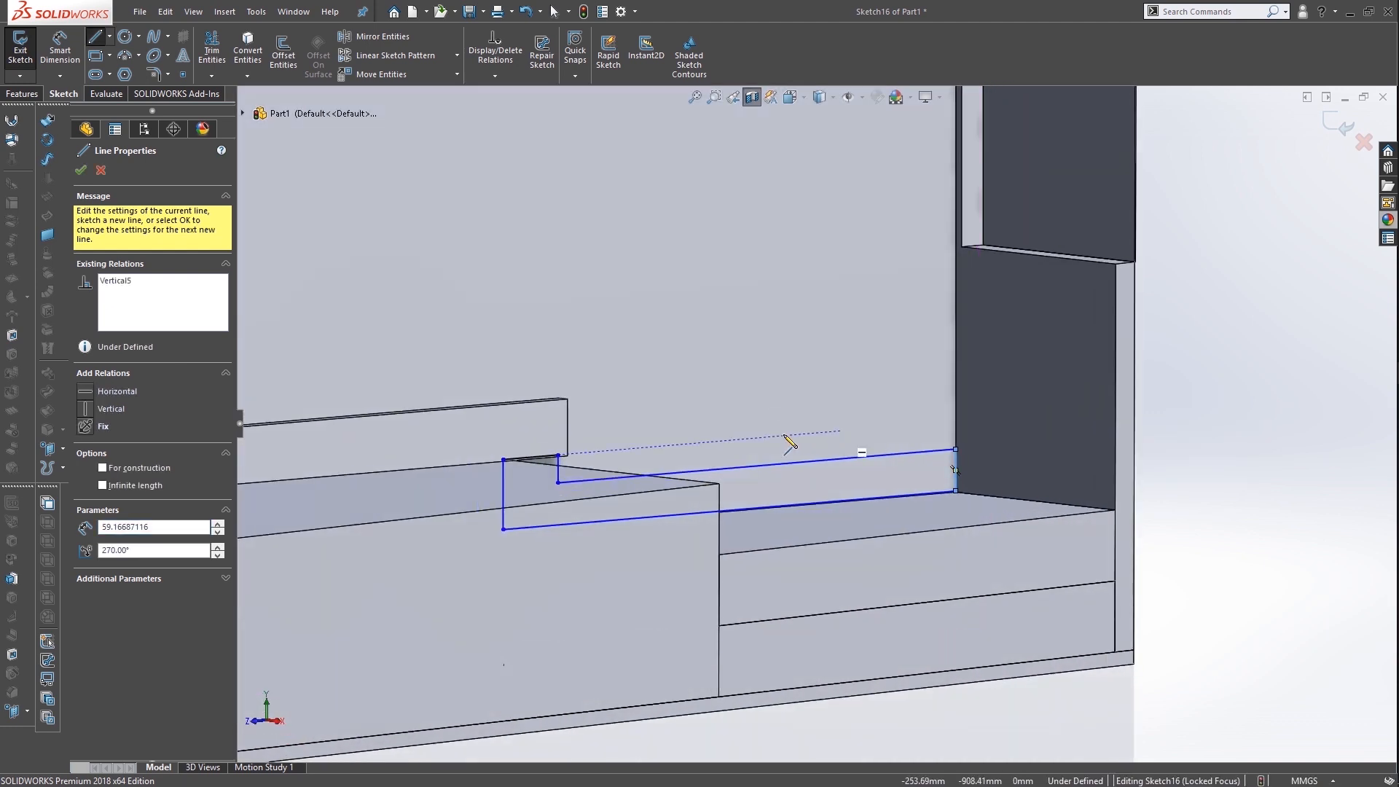
click(22, 95)
click(27, 51)
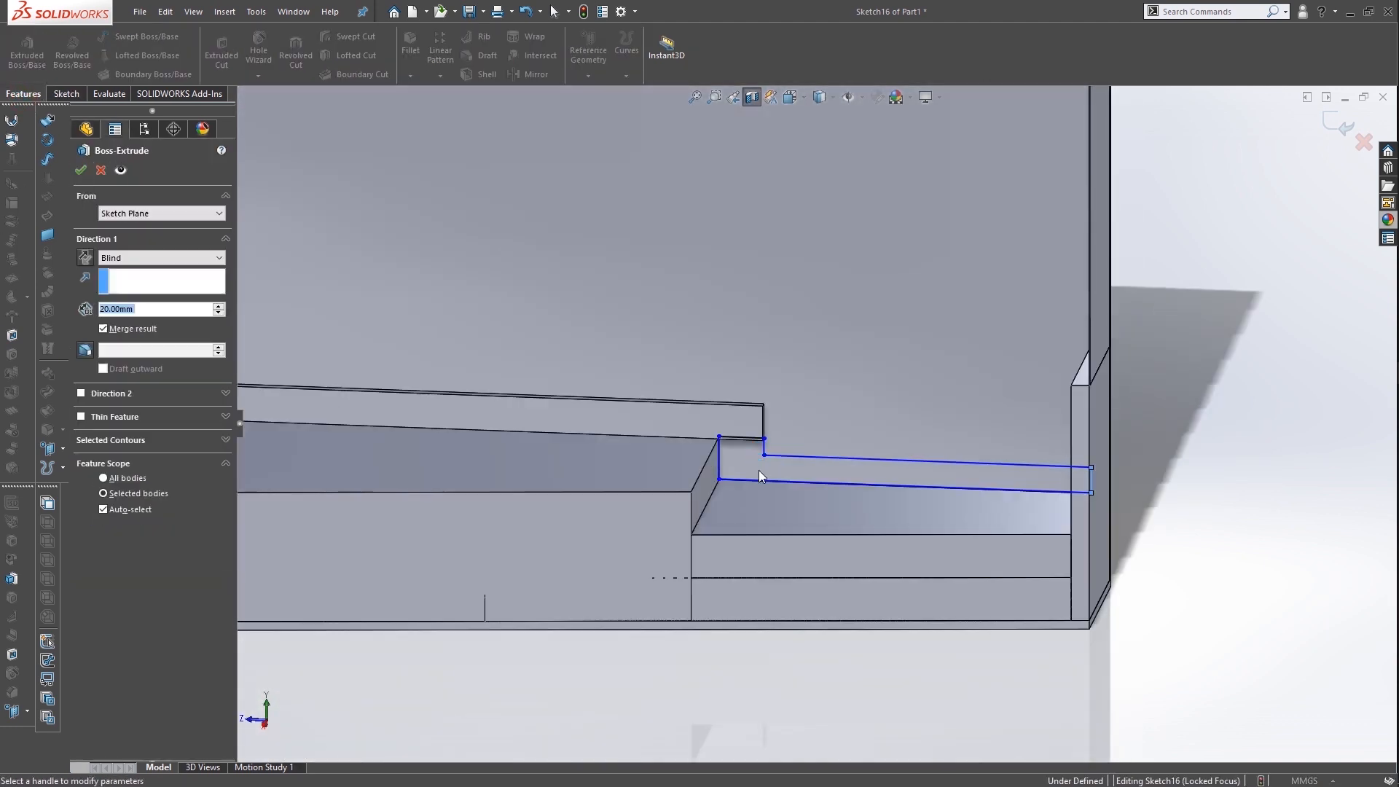
click(104, 329)
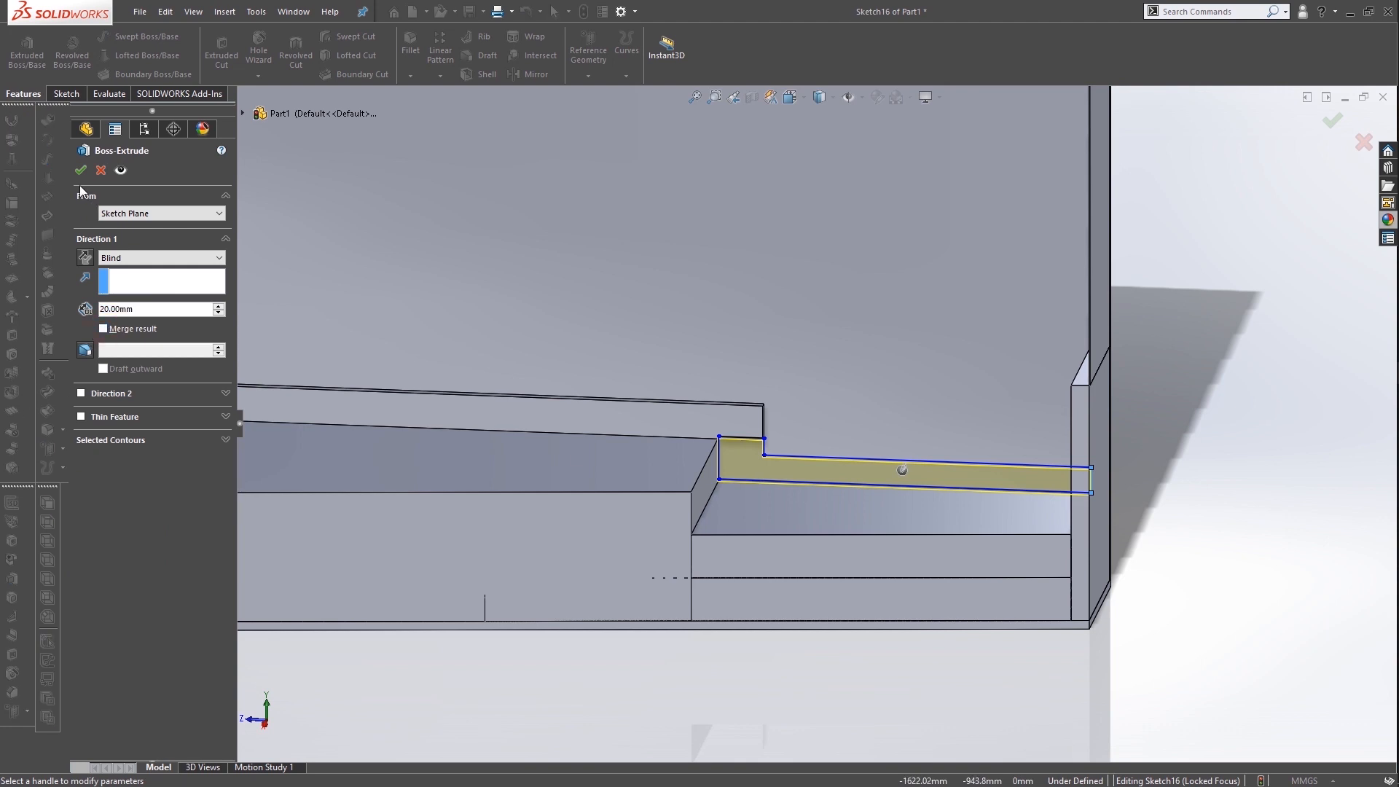
click(79, 172)
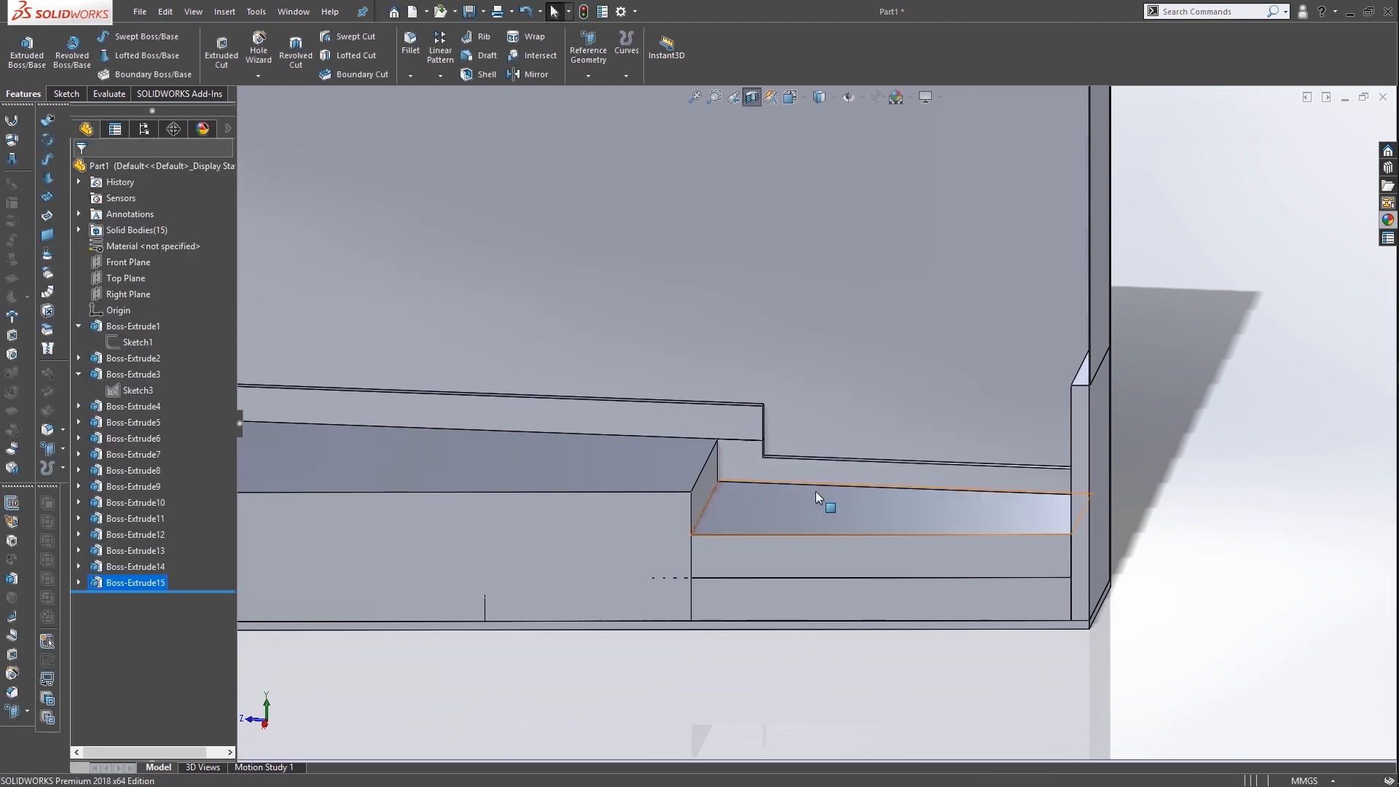
Turn off the section view, compare the booth with the reference render on the desktop, and return to SOLIDWORKS
scroll(816, 491, up, 5)
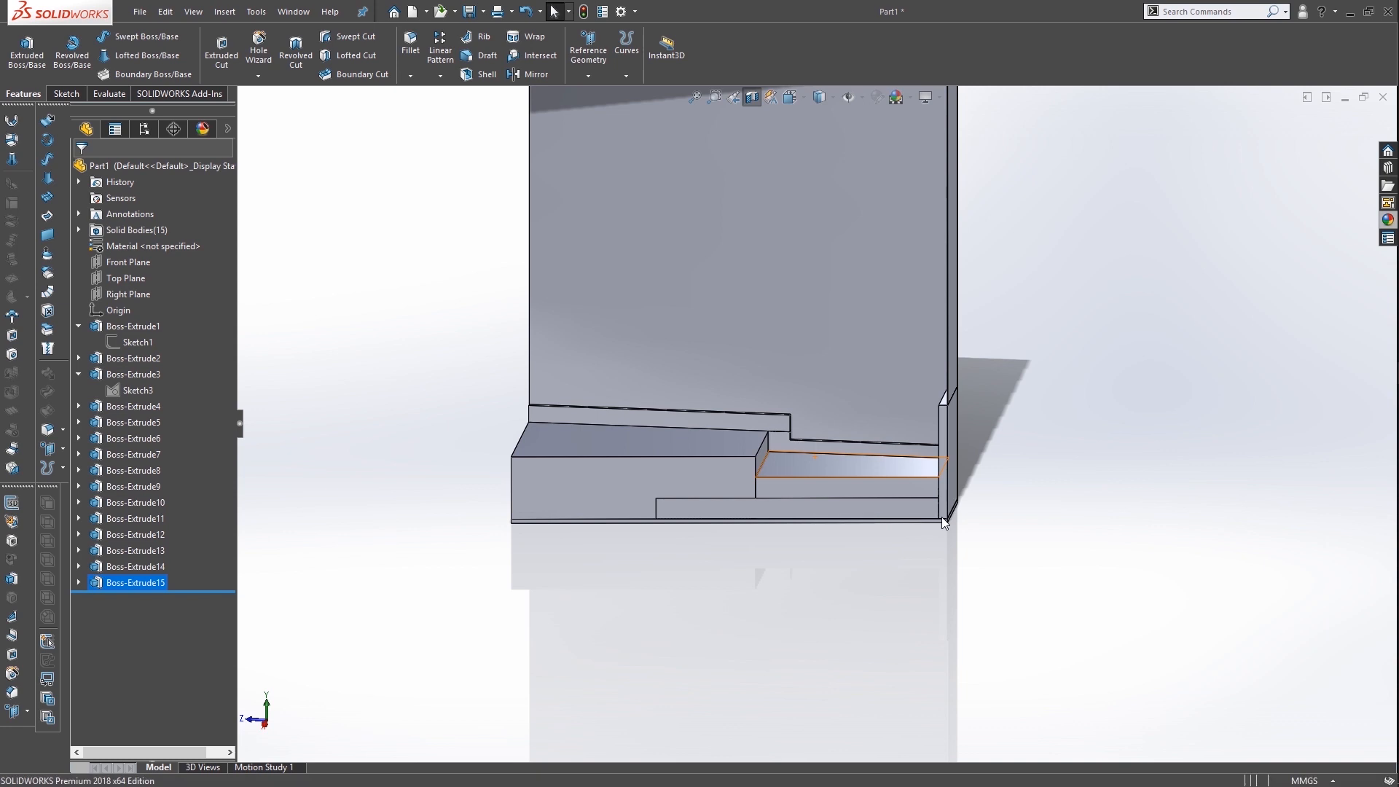
middle_drag(961, 521, 1065, 510)
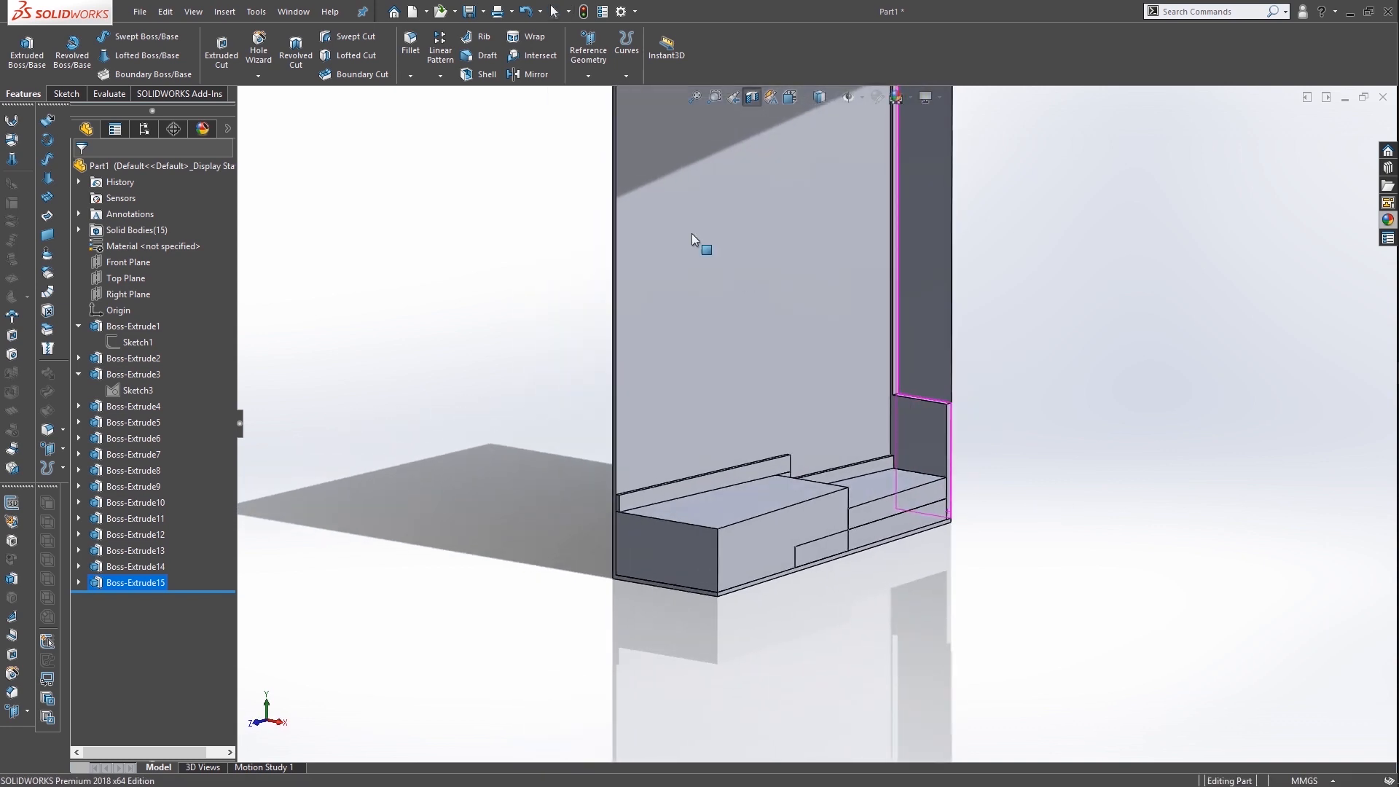
click(758, 98)
click(755, 98)
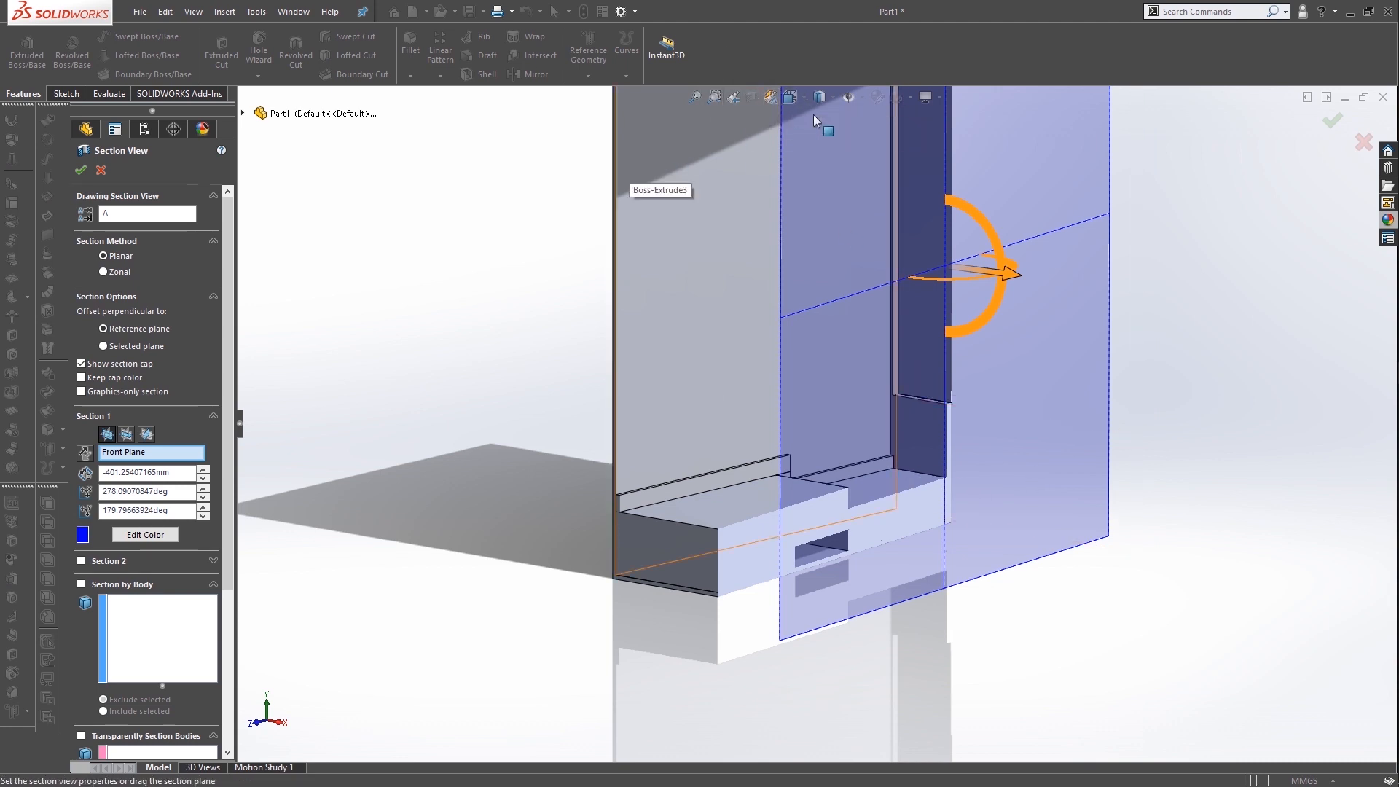
click(80, 172)
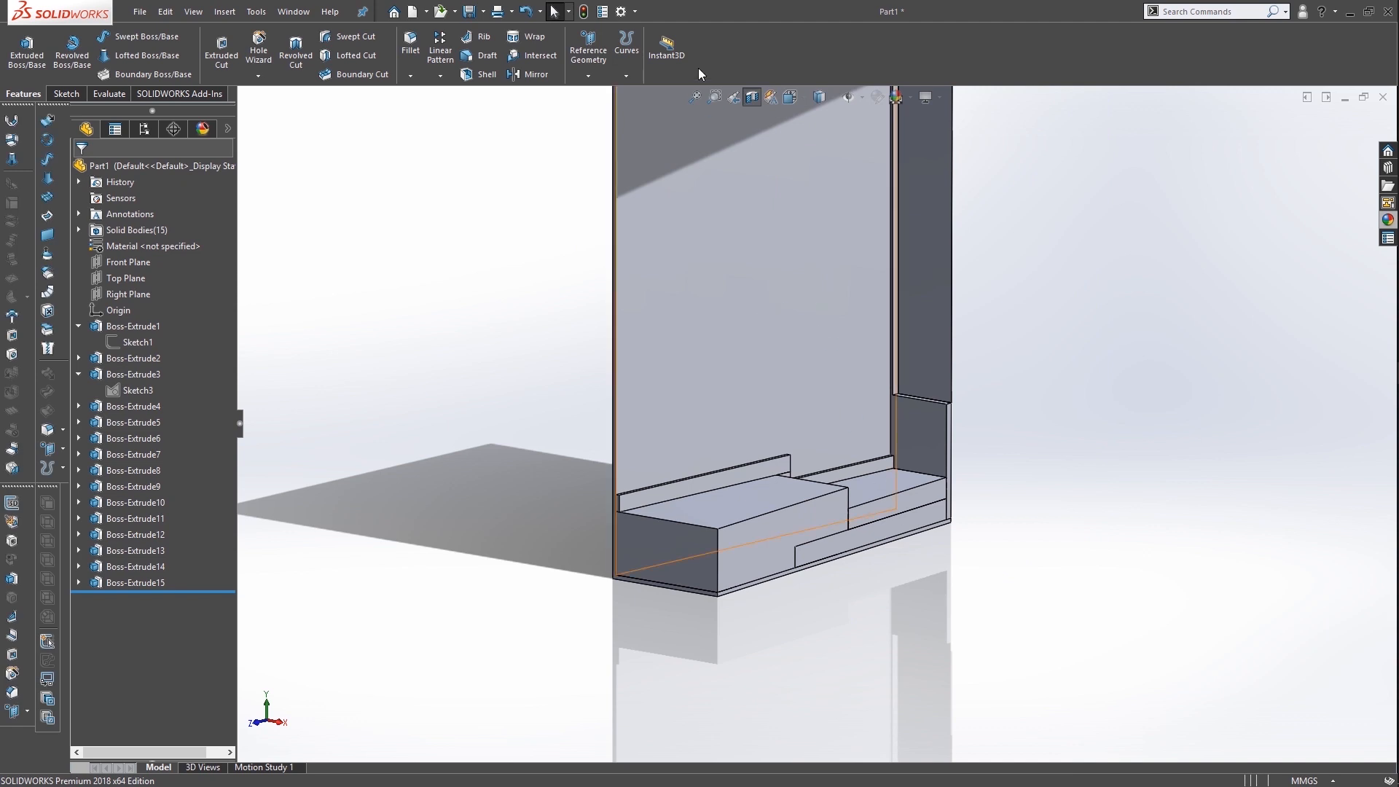
mouse_move(1397, 429)
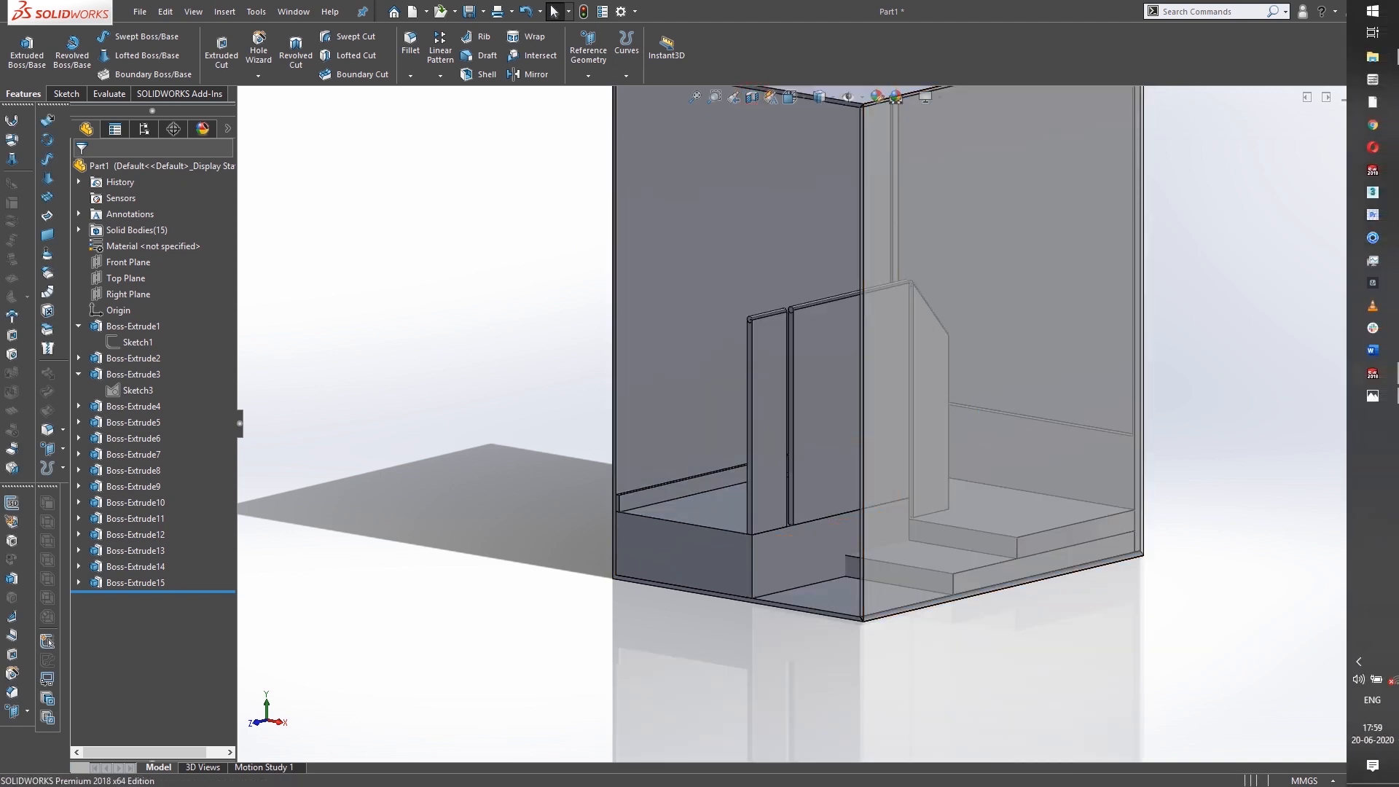
click(1394, 783)
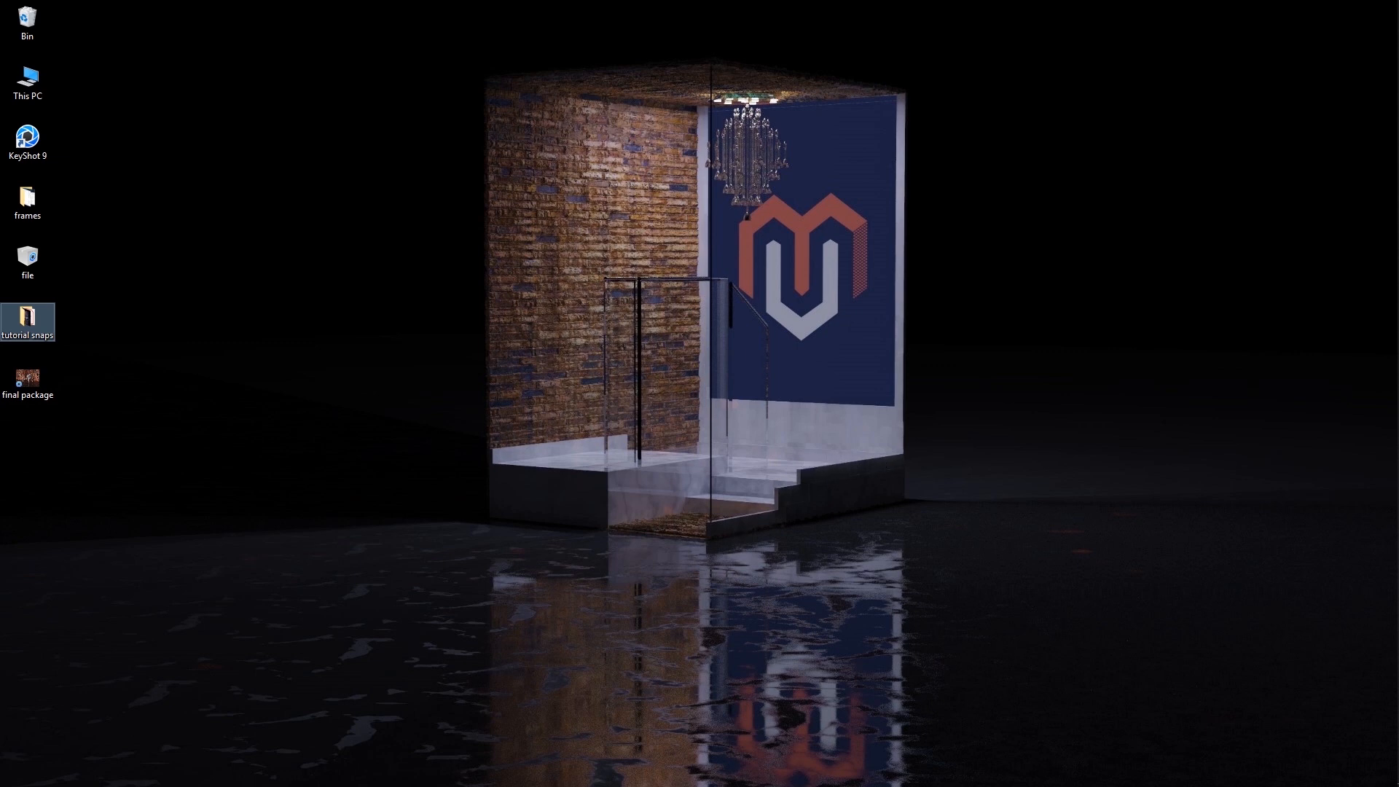
click(1373, 374)
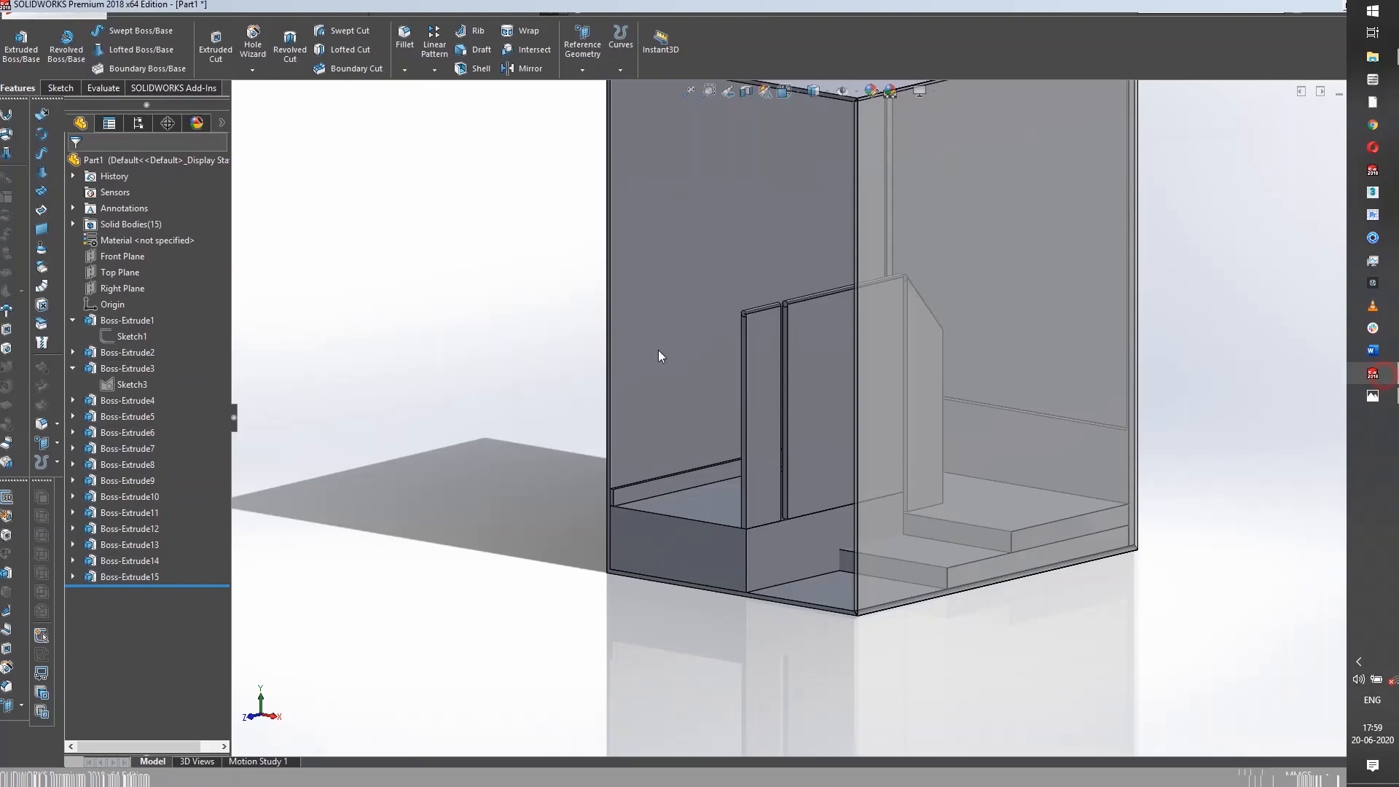
Cut the booth open with a section view parallel to the Front Plane, offset about 303 mm, exposing the back wall
click(806, 492)
middle_drag(805, 493, 872, 515)
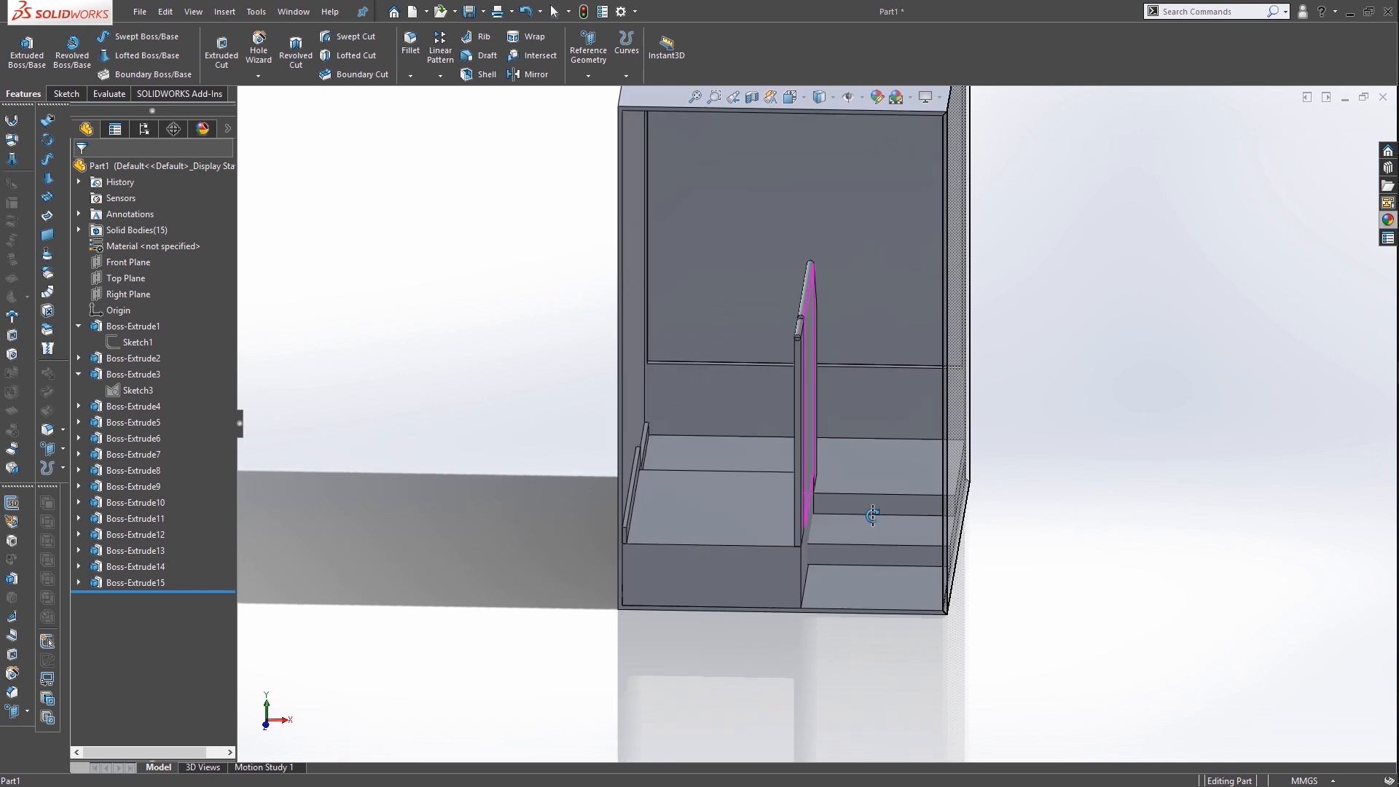
click(874, 521)
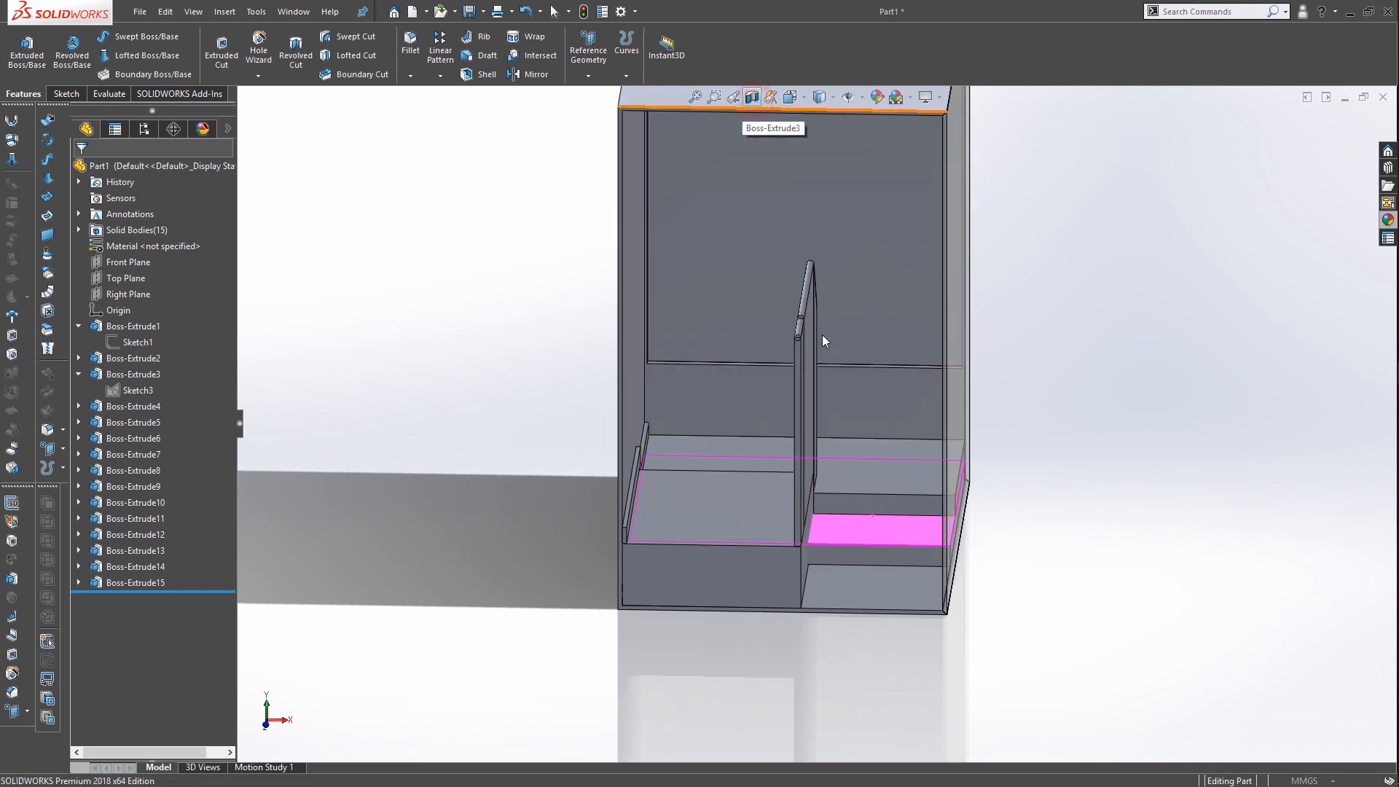
drag(764, 251, 715, 249)
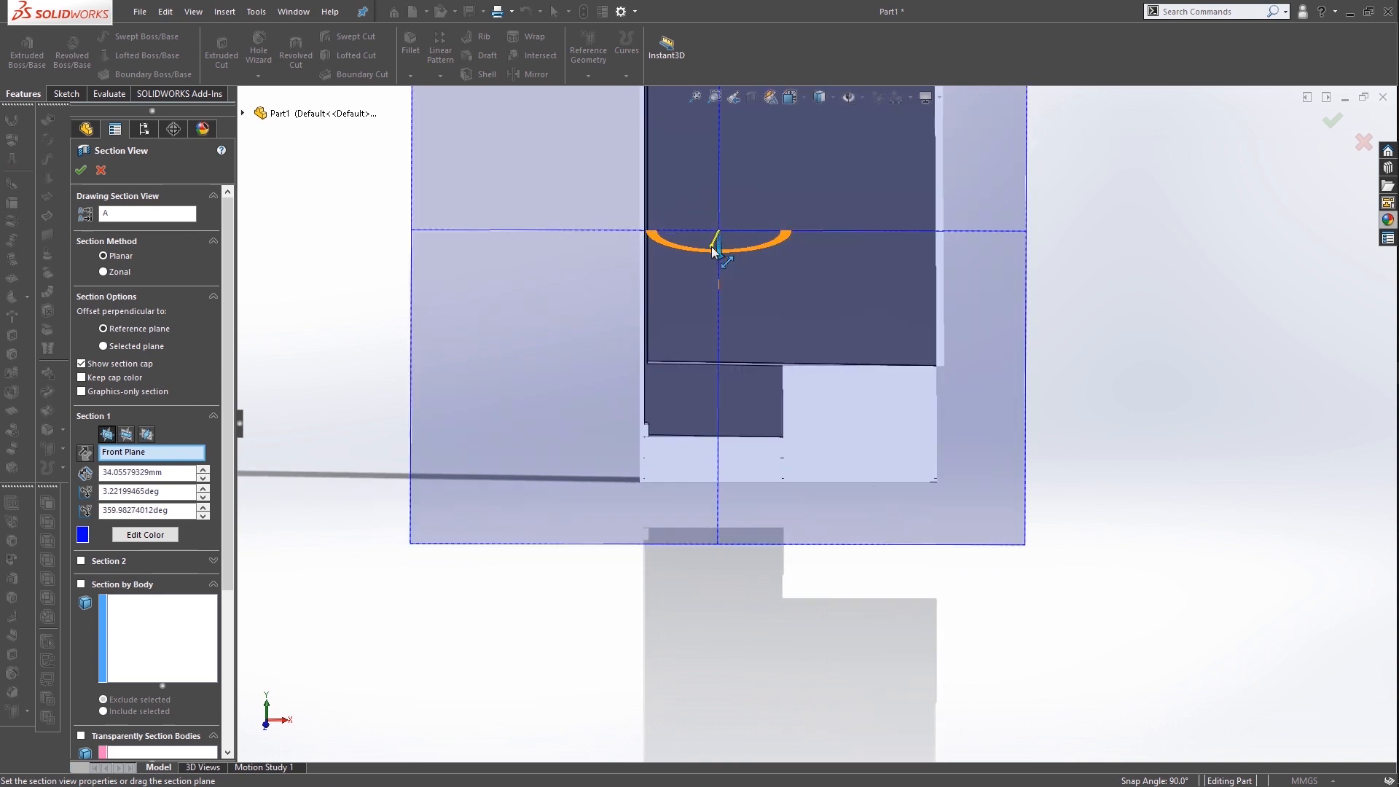
middle_drag(837, 338, 750, 277)
drag(765, 248, 701, 249)
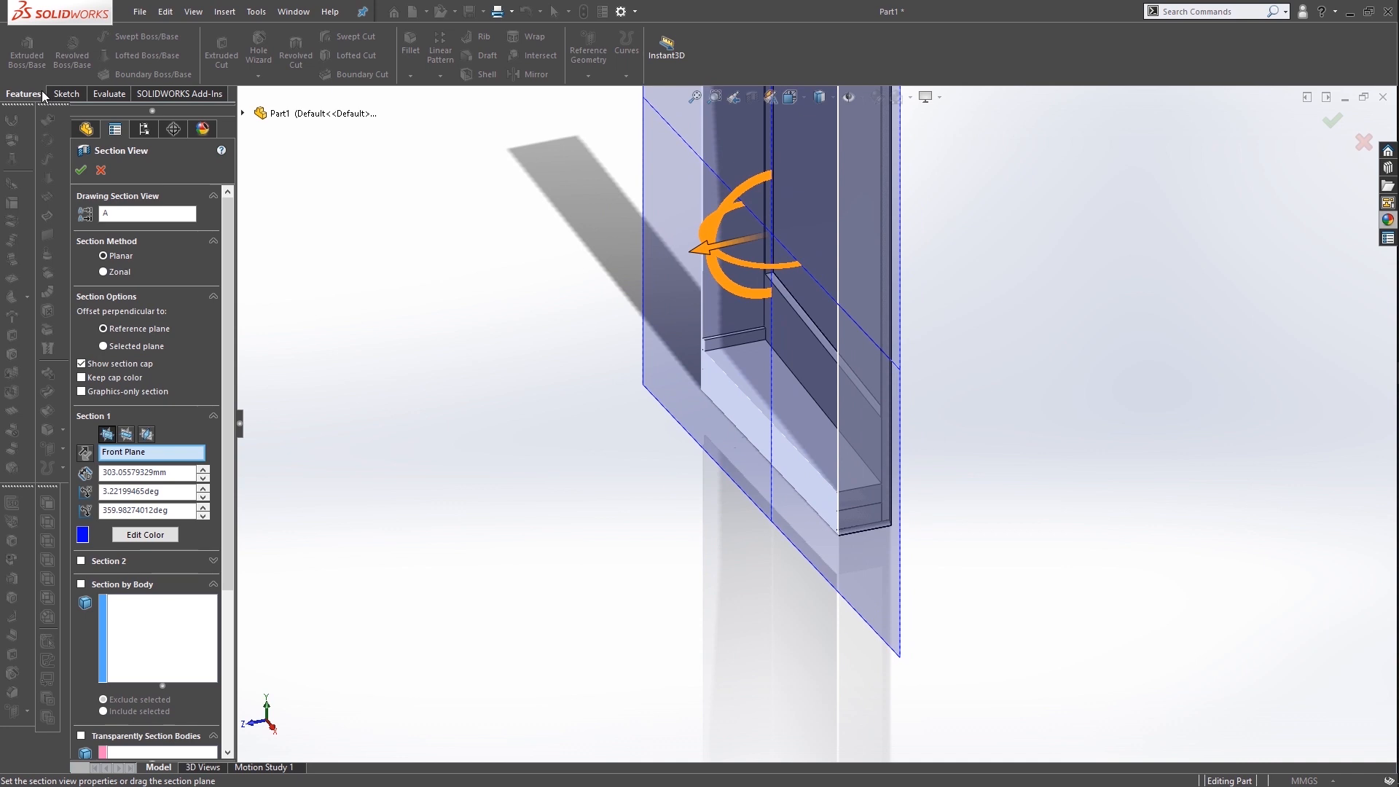
click(80, 170)
On the back wall's inner face, sketch a rectangle about 1465 by 59 mm resting on the platform, from the side skirting to the glass
key(ctrl+1)
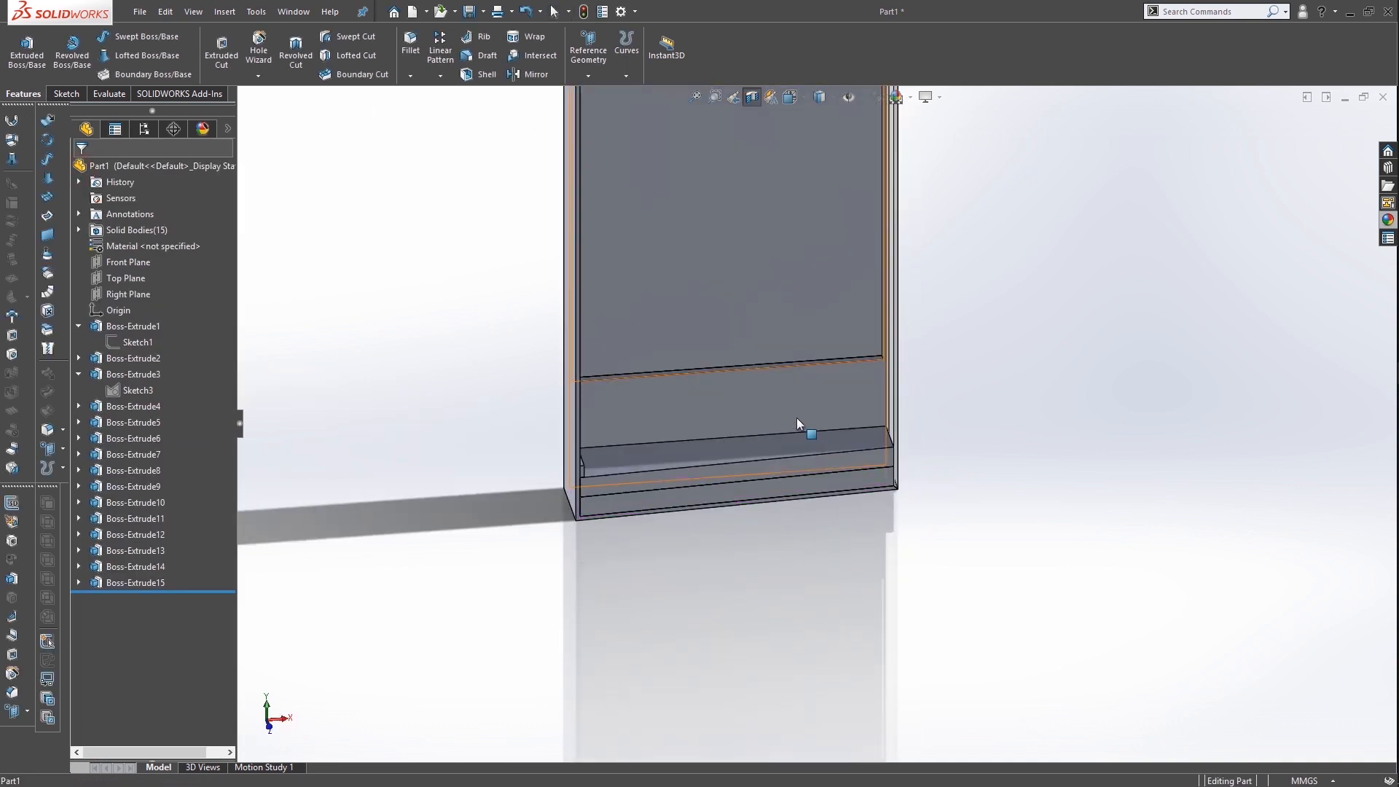
click(752, 403)
right_click(752, 403)
click(787, 385)
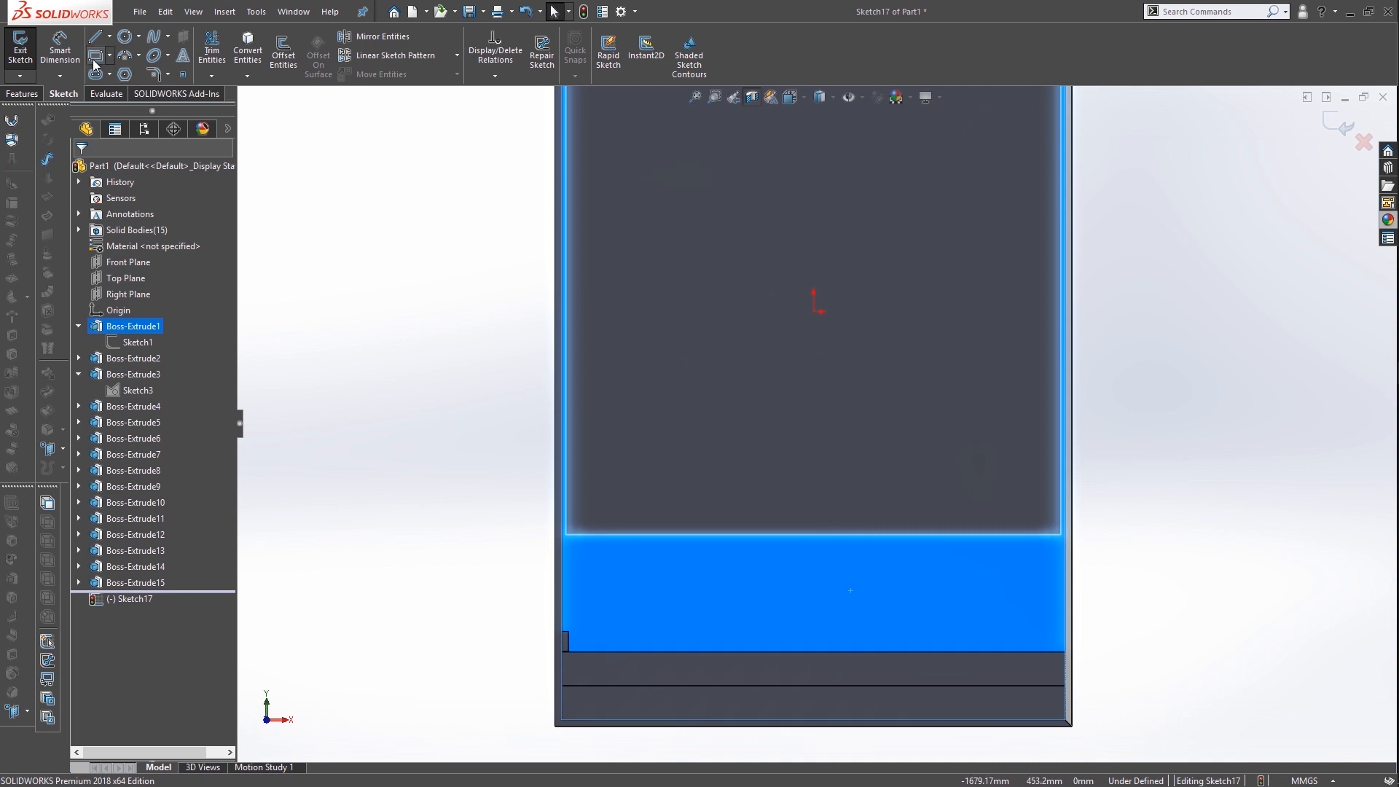
click(95, 61)
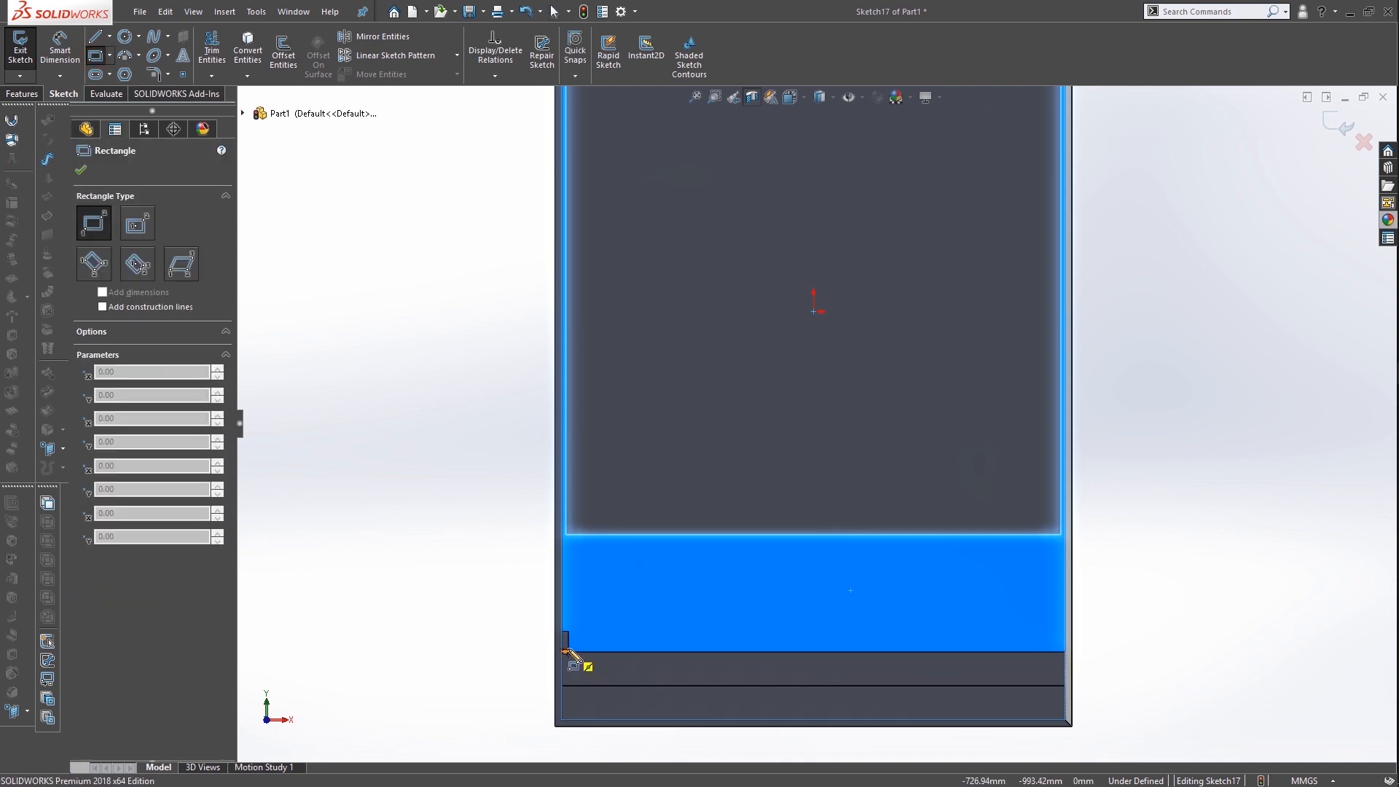
click(567, 651)
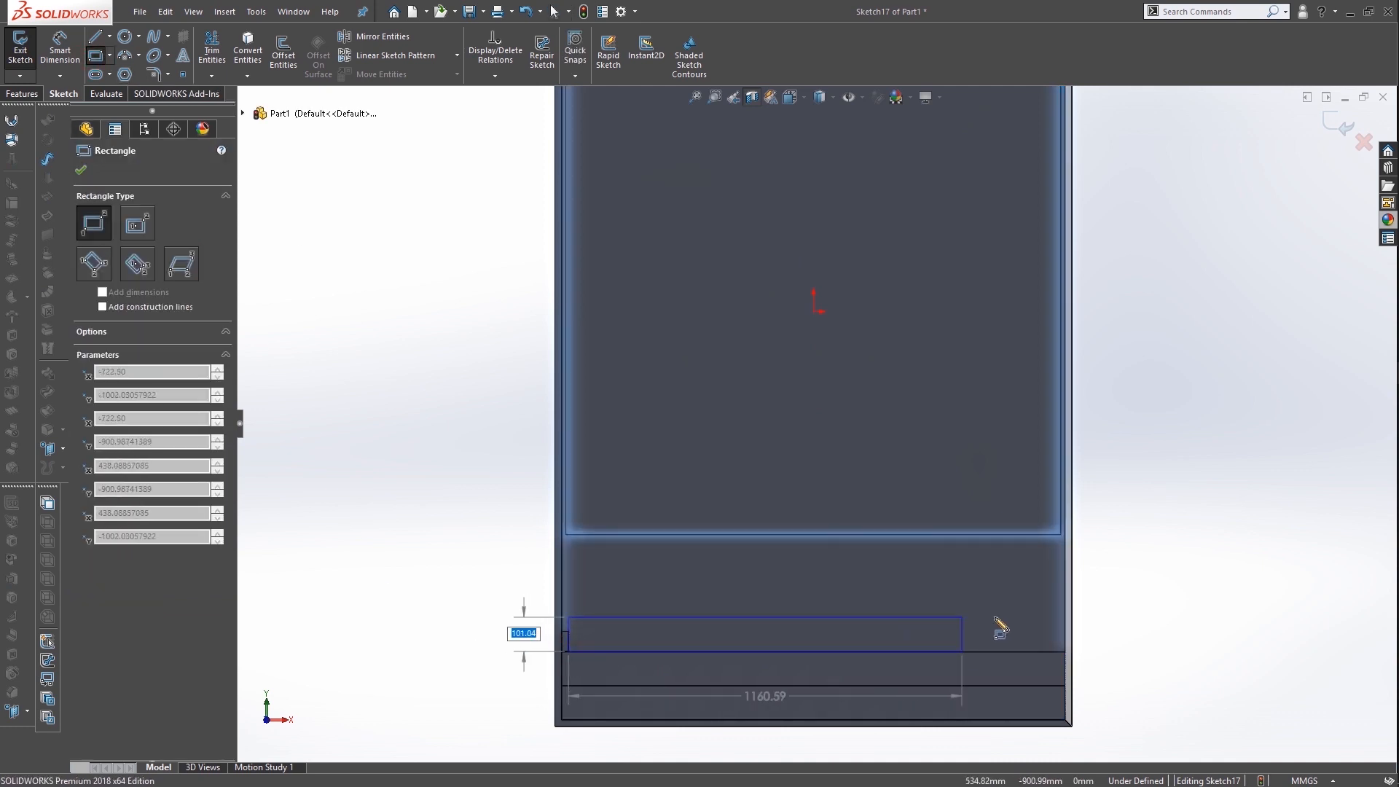
click(1065, 651)
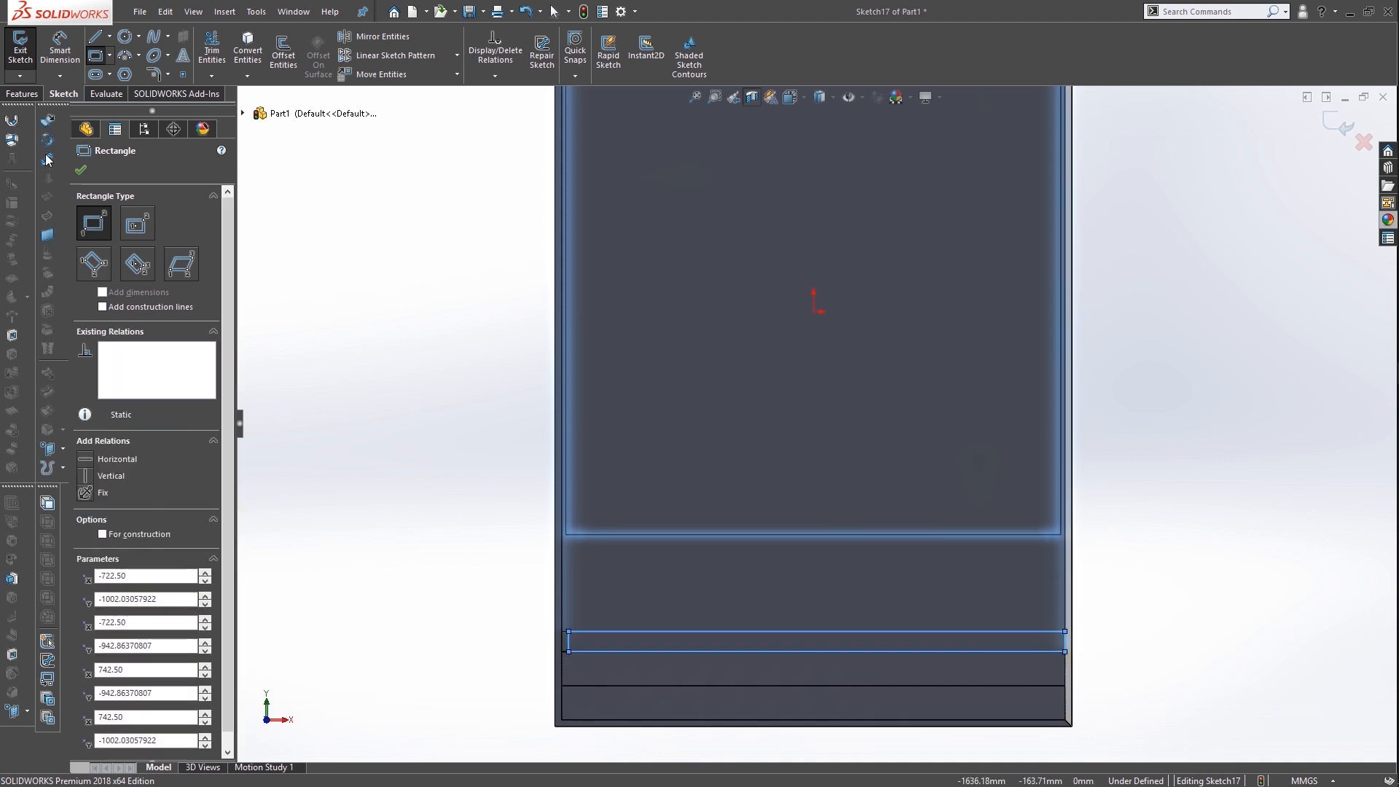
Extrude the back wall's skirting rectangle 20 mm as a separate body
middle_drag(628, 400, 666, 408)
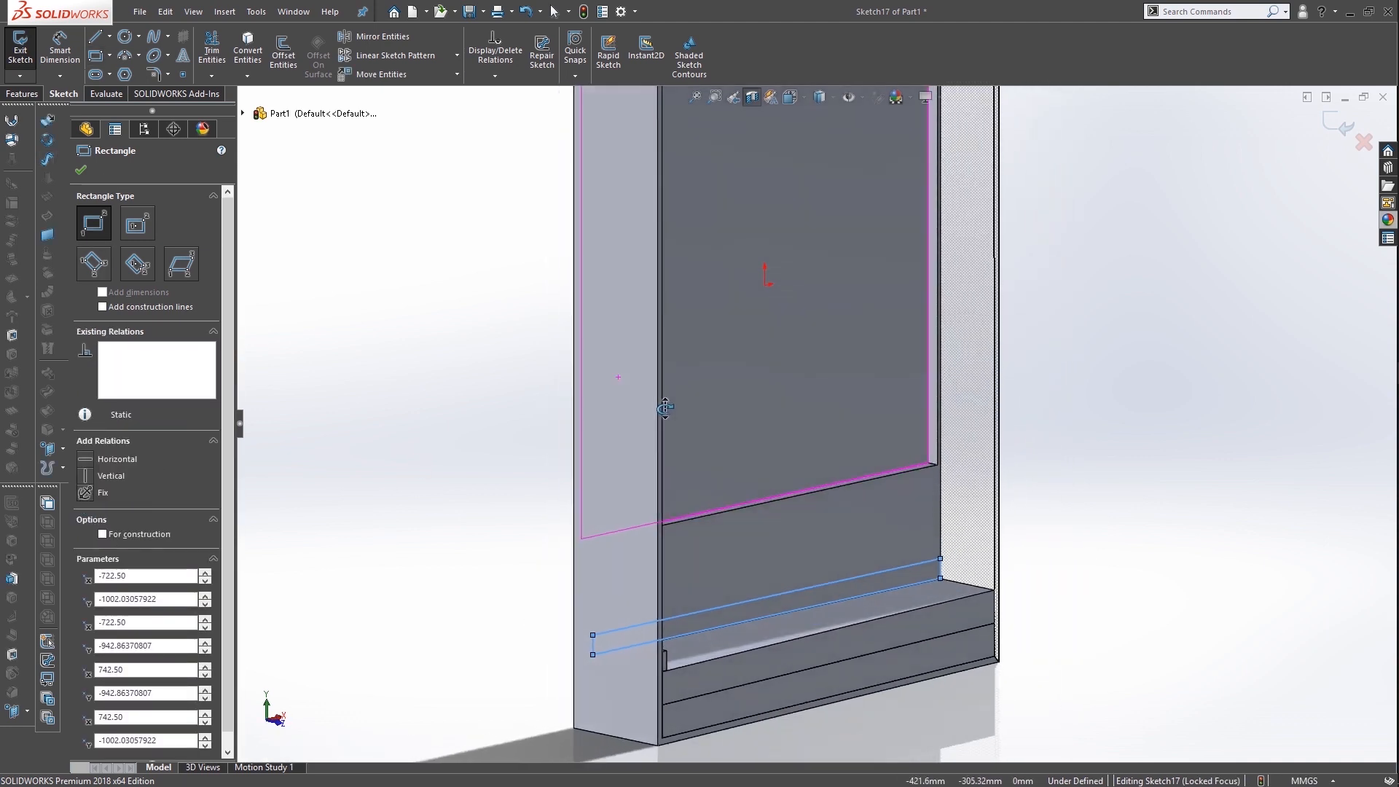
click(26, 94)
click(27, 51)
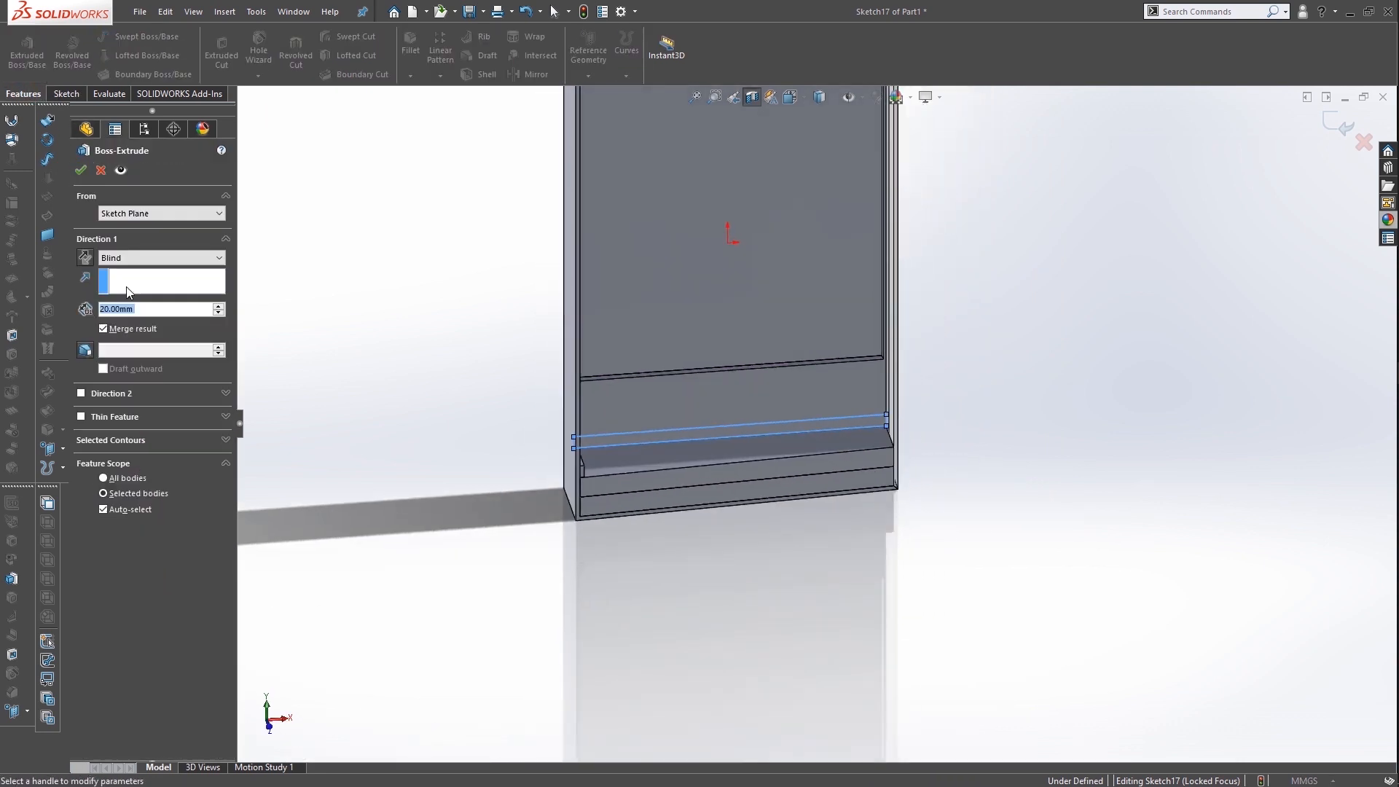
click(129, 331)
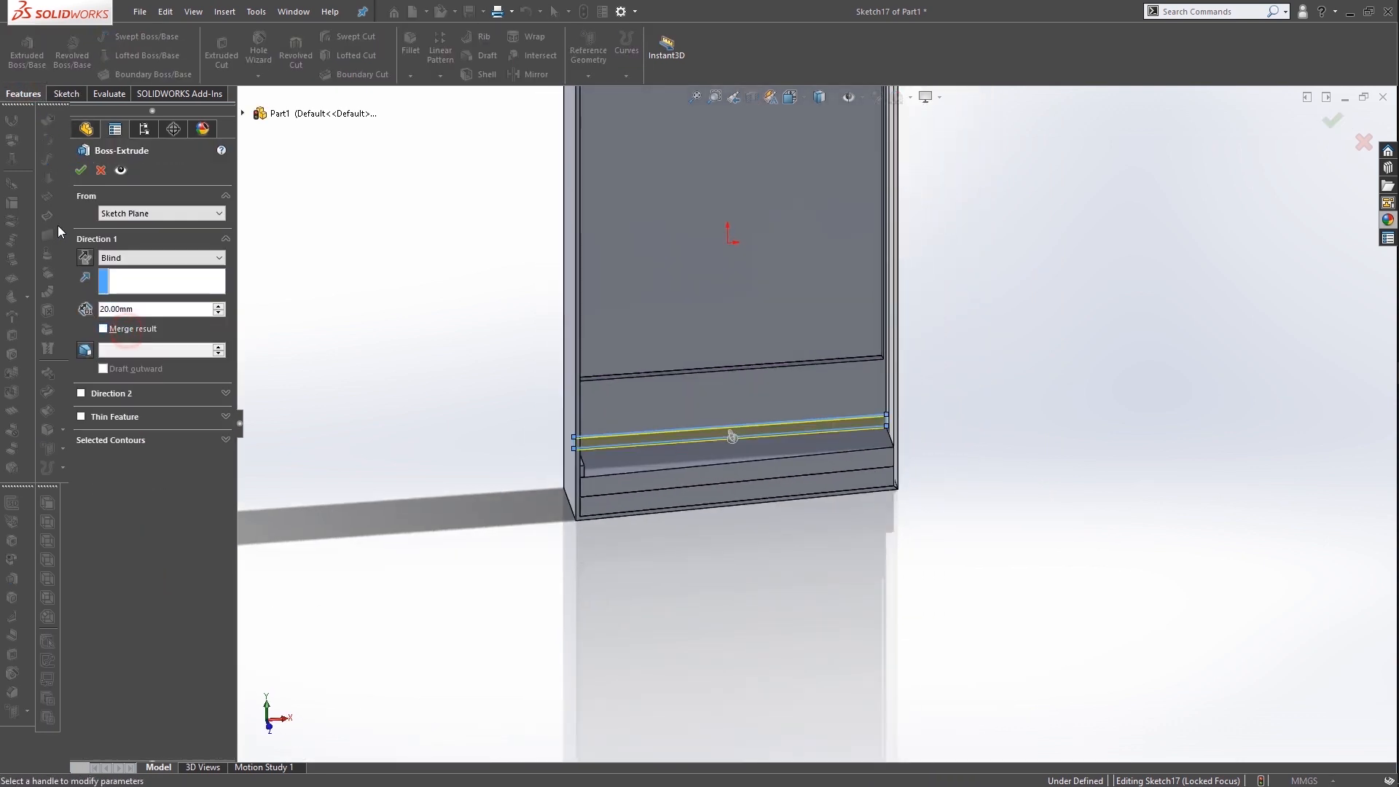
click(78, 172)
Inspect the back wall's skirting, and turn off the section view to check the platforms and railing through the open front
scroll(901, 426, down, 4)
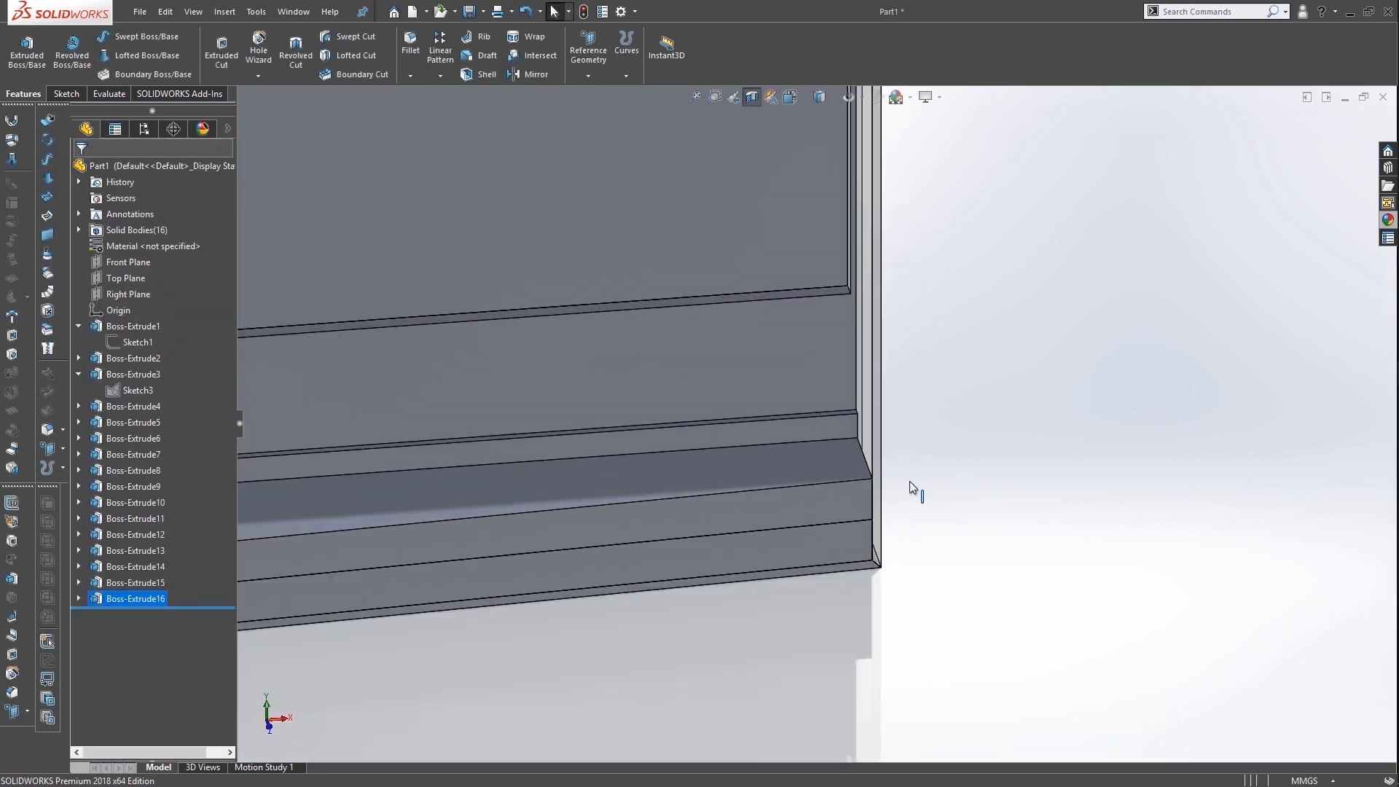
middle_drag(880, 477, 983, 490)
scroll(873, 484, up, 8)
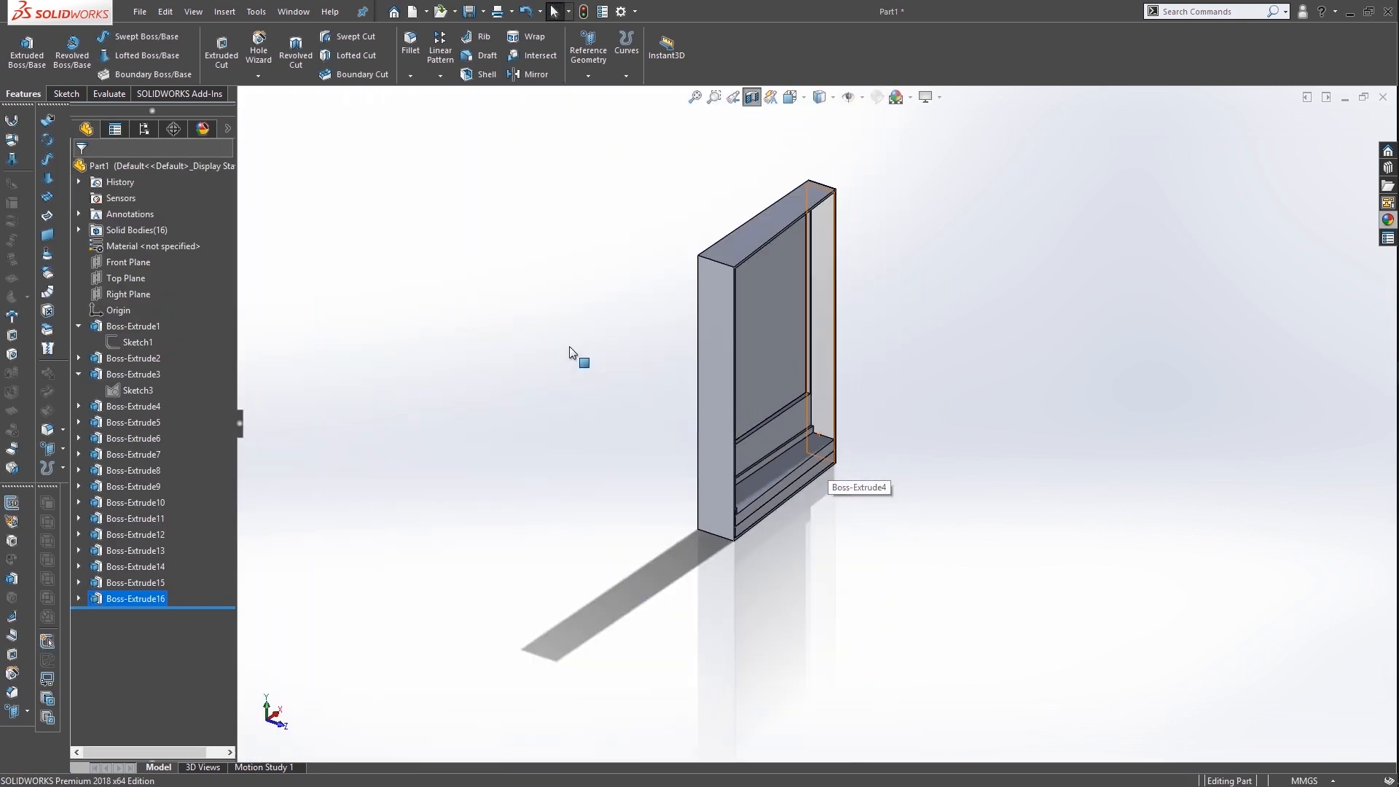
click(752, 97)
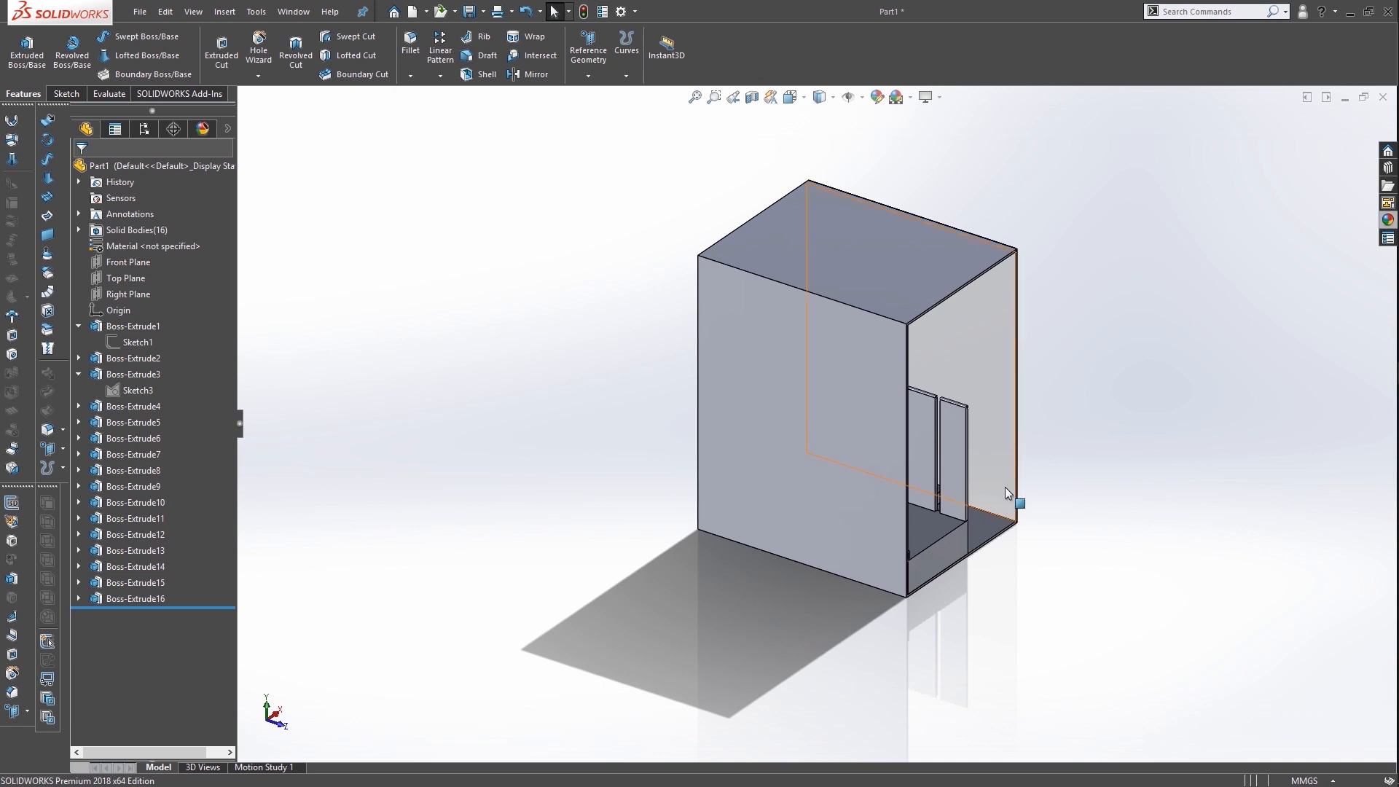
scroll(1004, 486, down, 4)
middle_drag(864, 450, 806, 286)
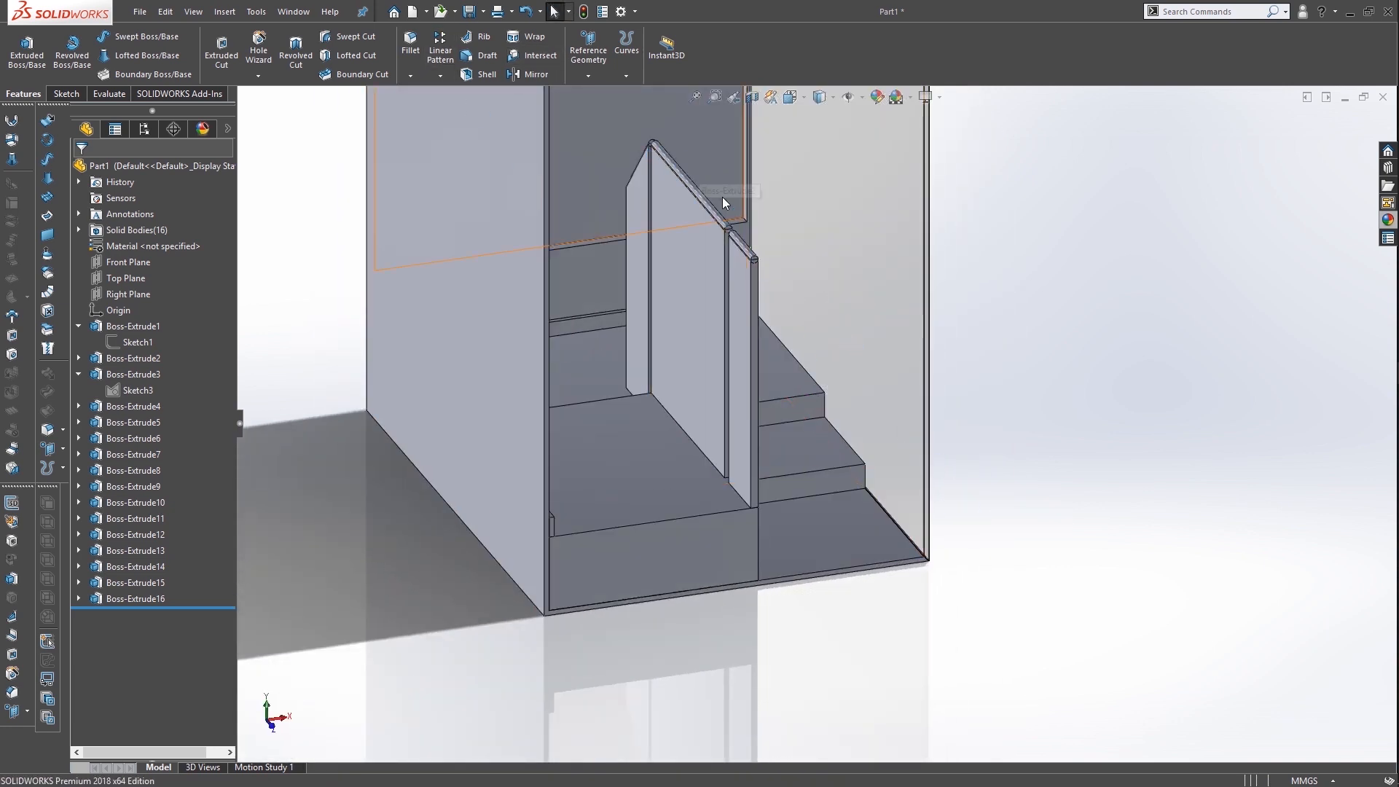
Cut the booth open lengthwise with a section view that removes the wall opposite the glass and keeps the glass side with its steps
key(z)
click(751, 97)
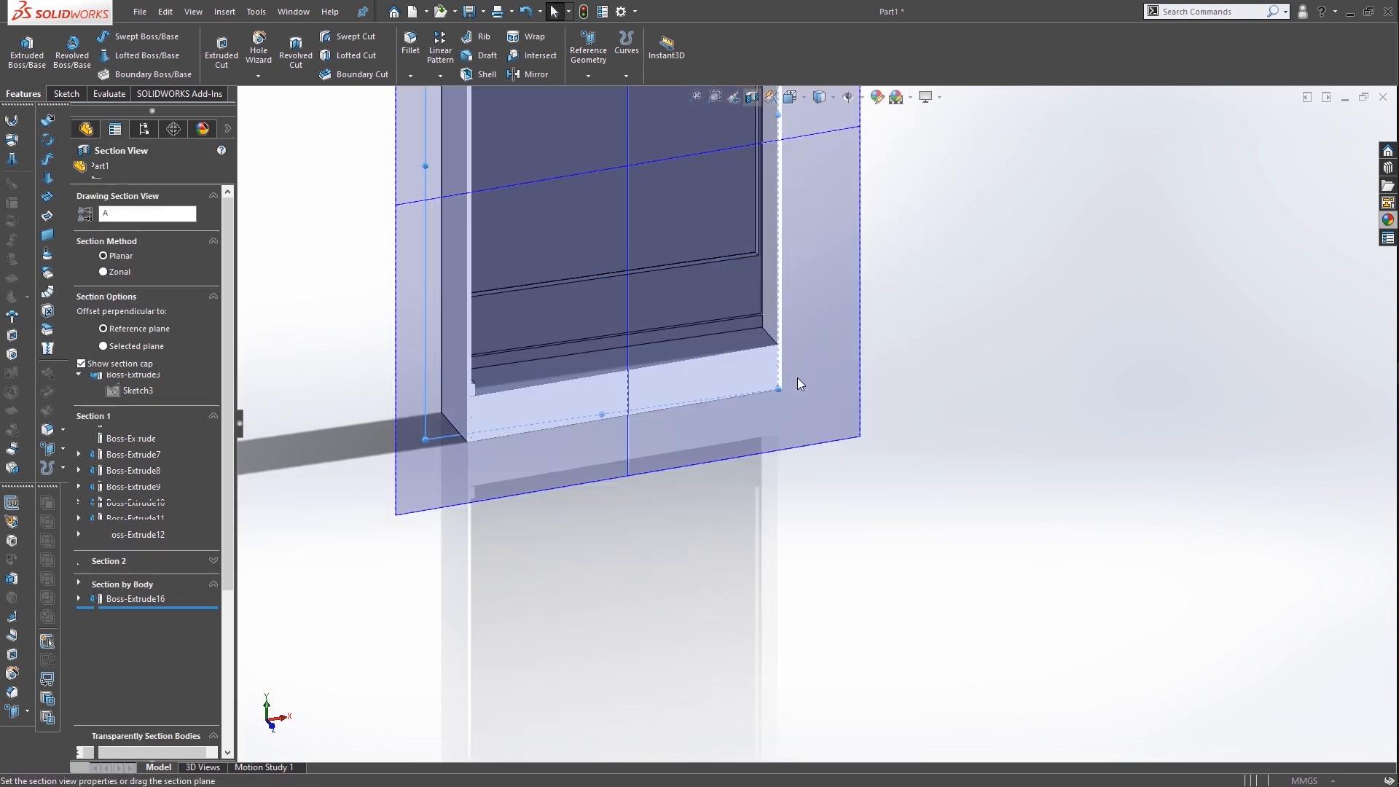
drag(696, 177, 634, 142)
click(81, 169)
middle_drag(1108, 430, 1086, 411)
scroll(700, 444, down, 3)
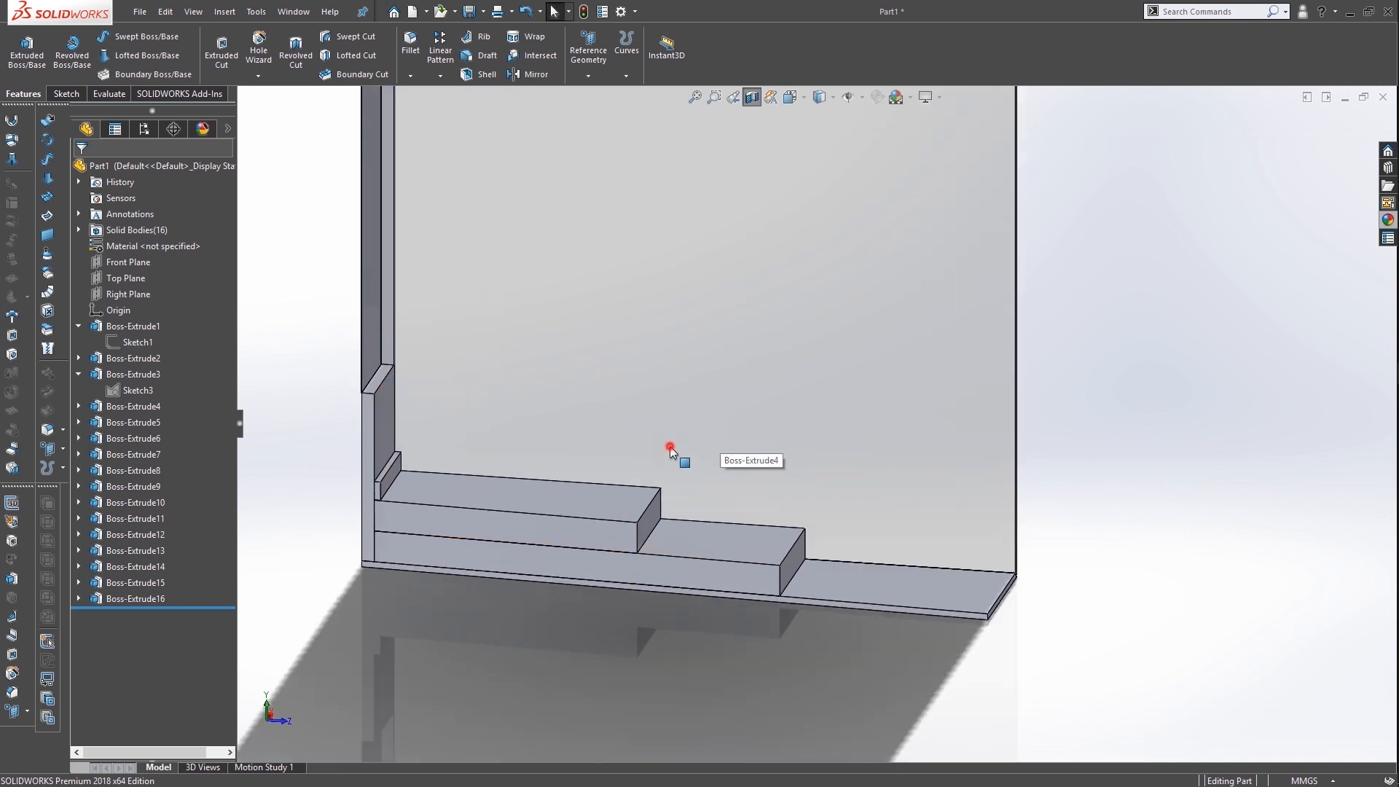
Start a line sketch on the glass side's inner face for the skirting above the steps
right_click(670, 444)
click(703, 421)
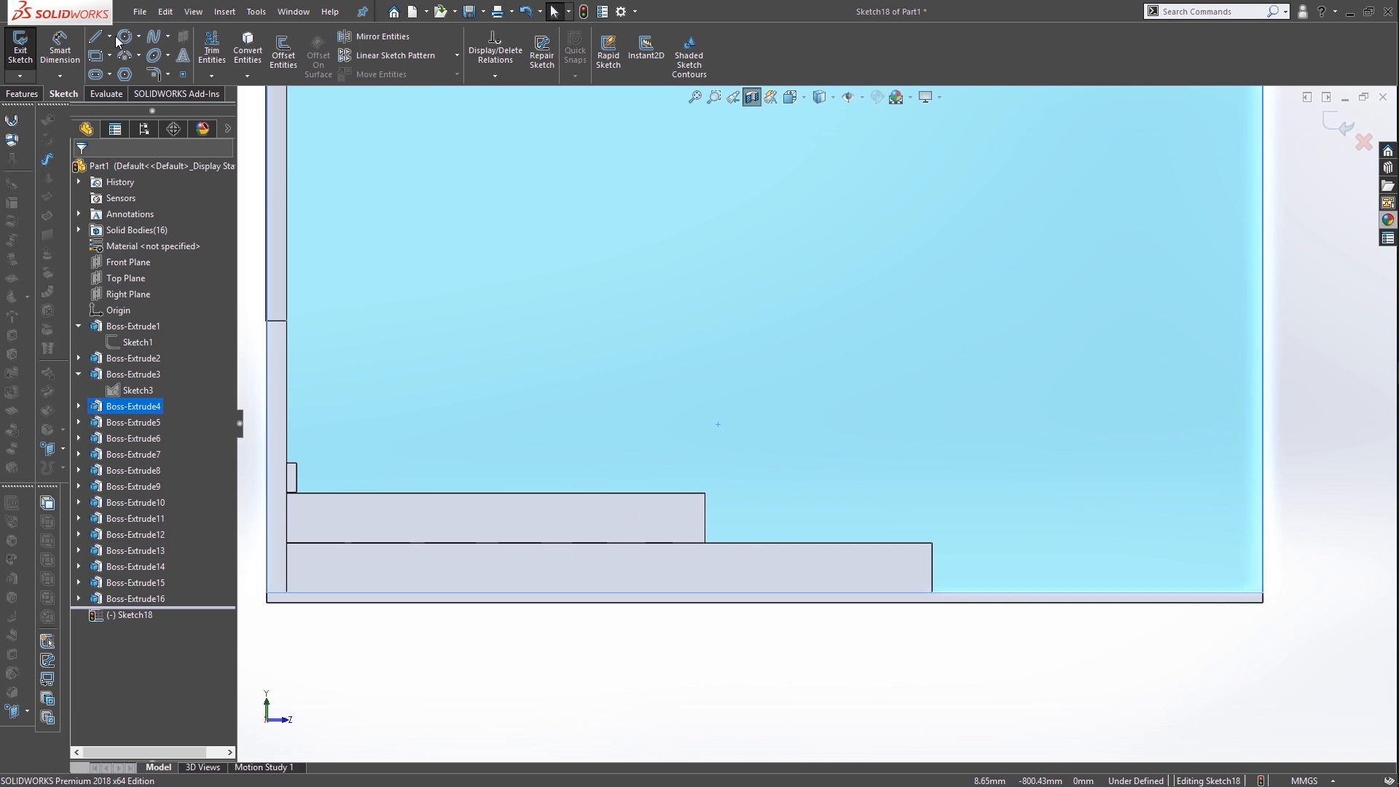
click(96, 41)
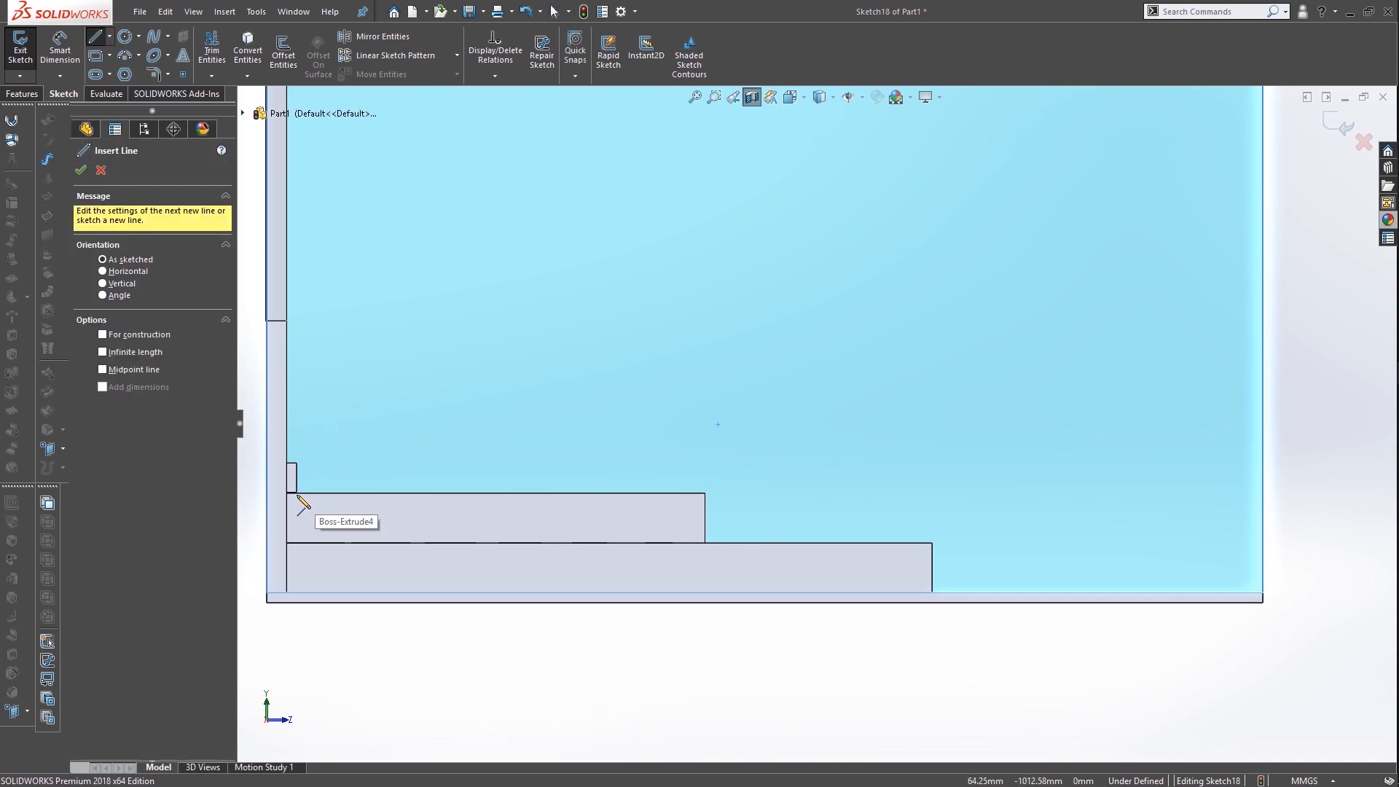
click(80, 172)
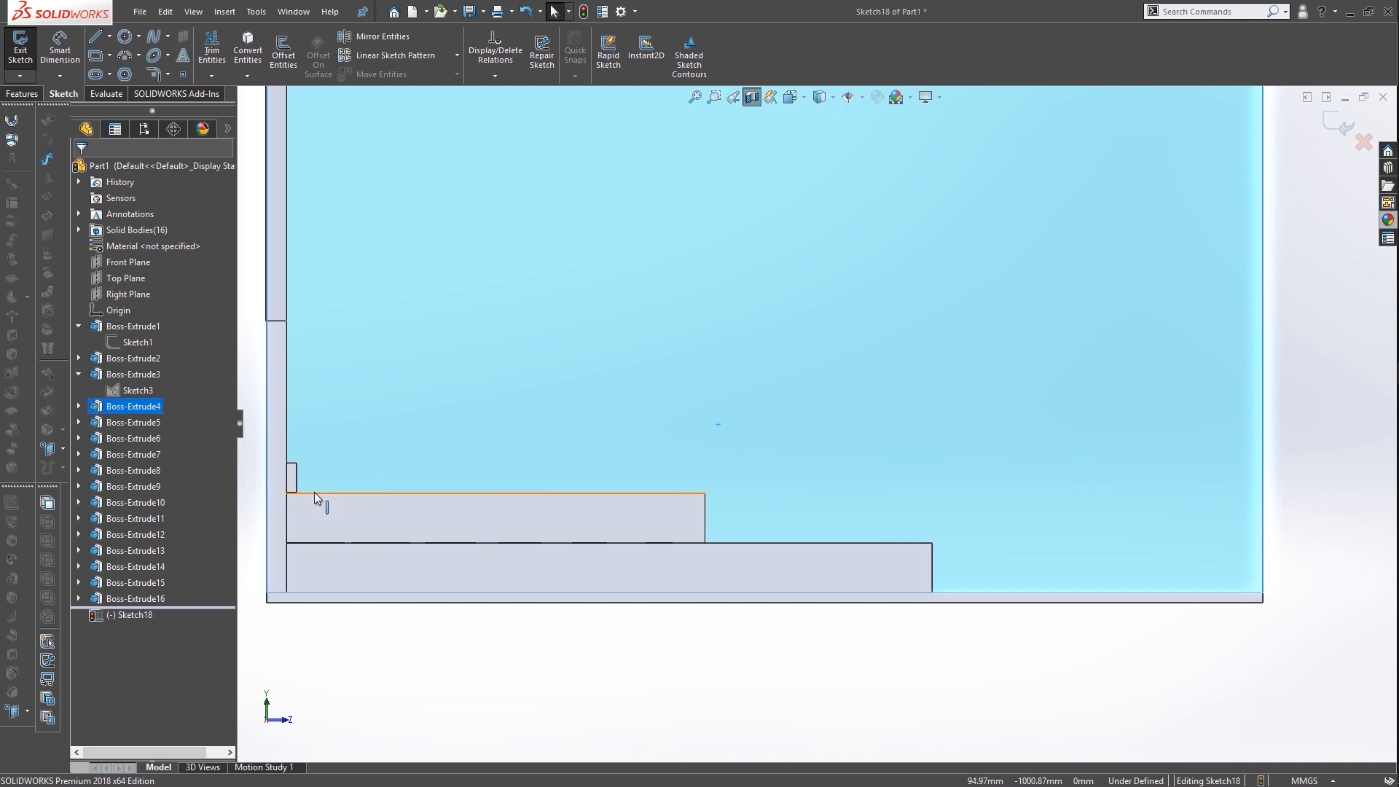
click(295, 475)
click(251, 51)
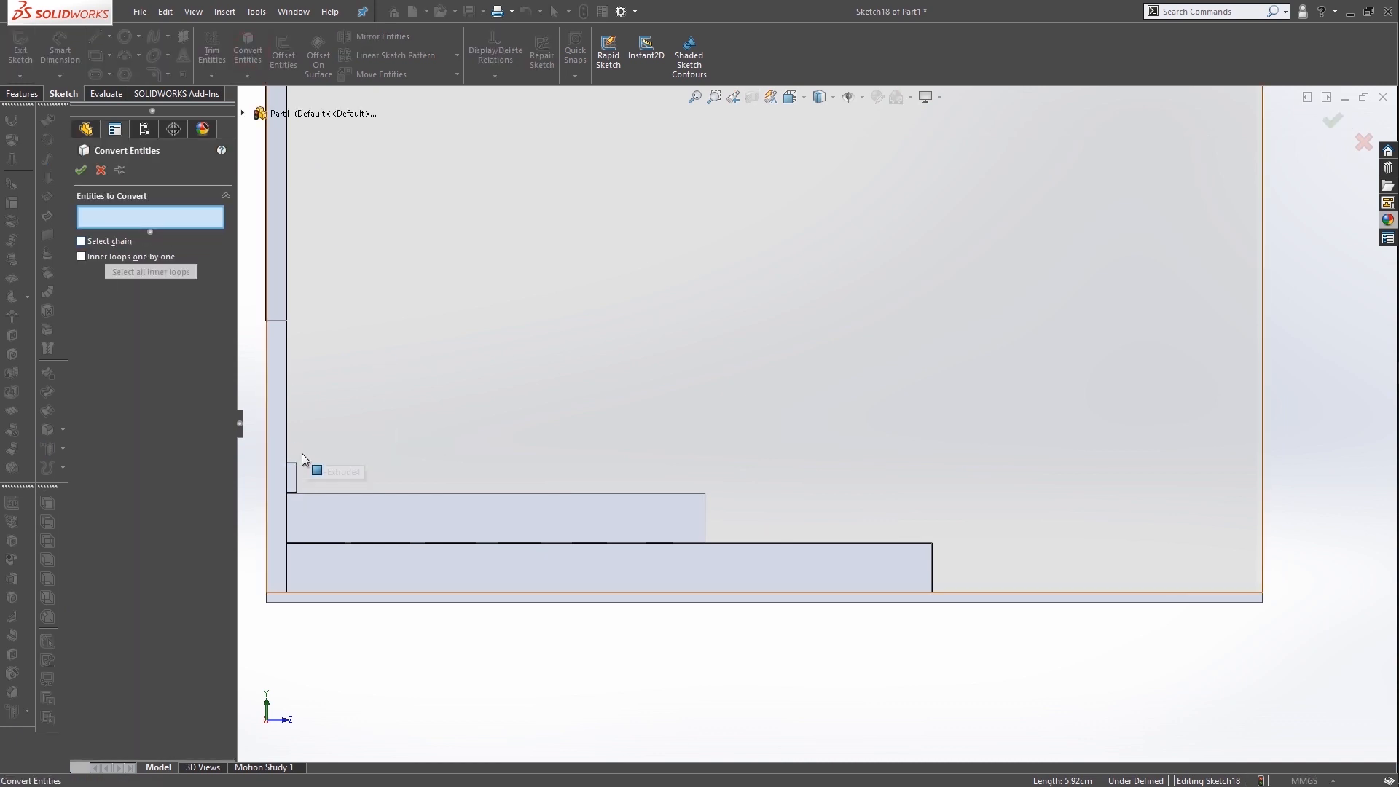
click(297, 475)
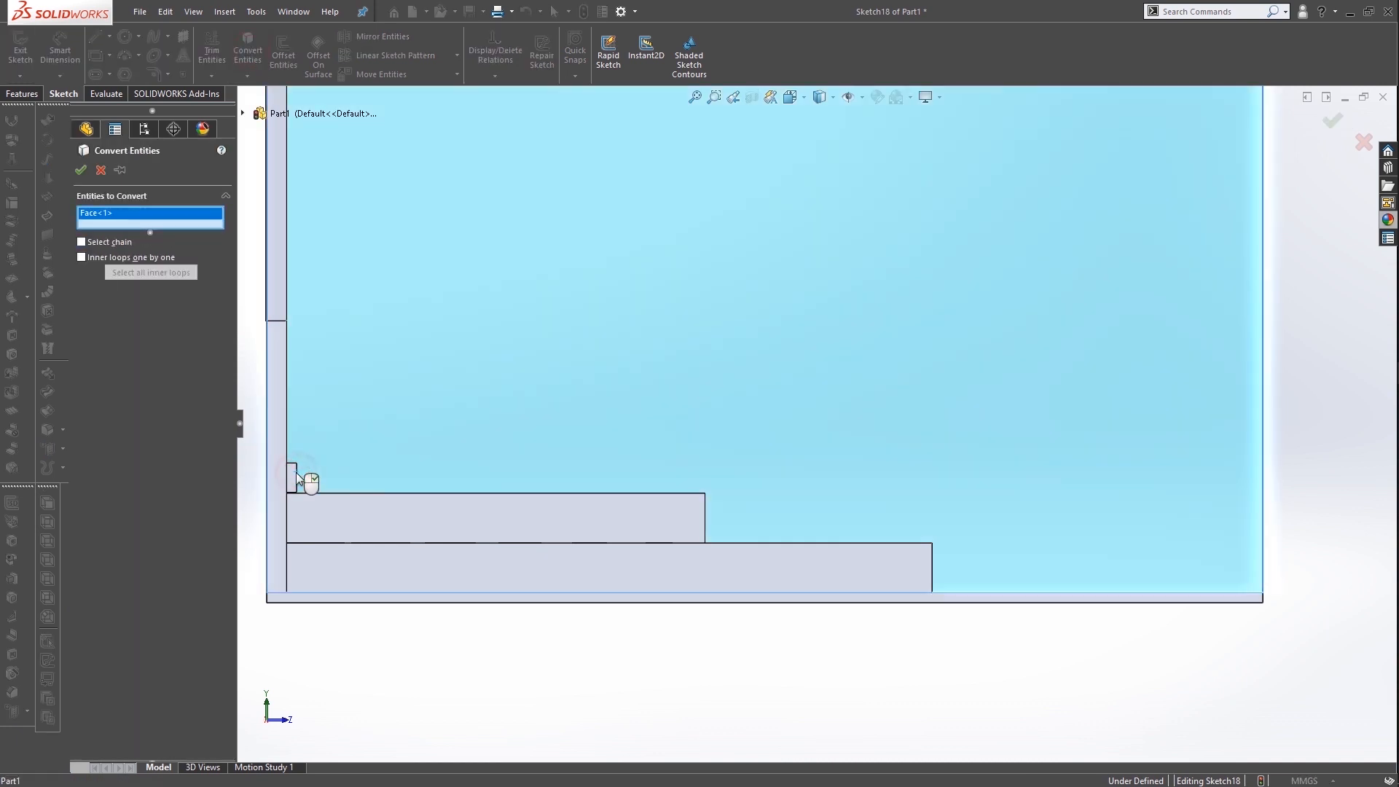
click(101, 171)
click(441, 657)
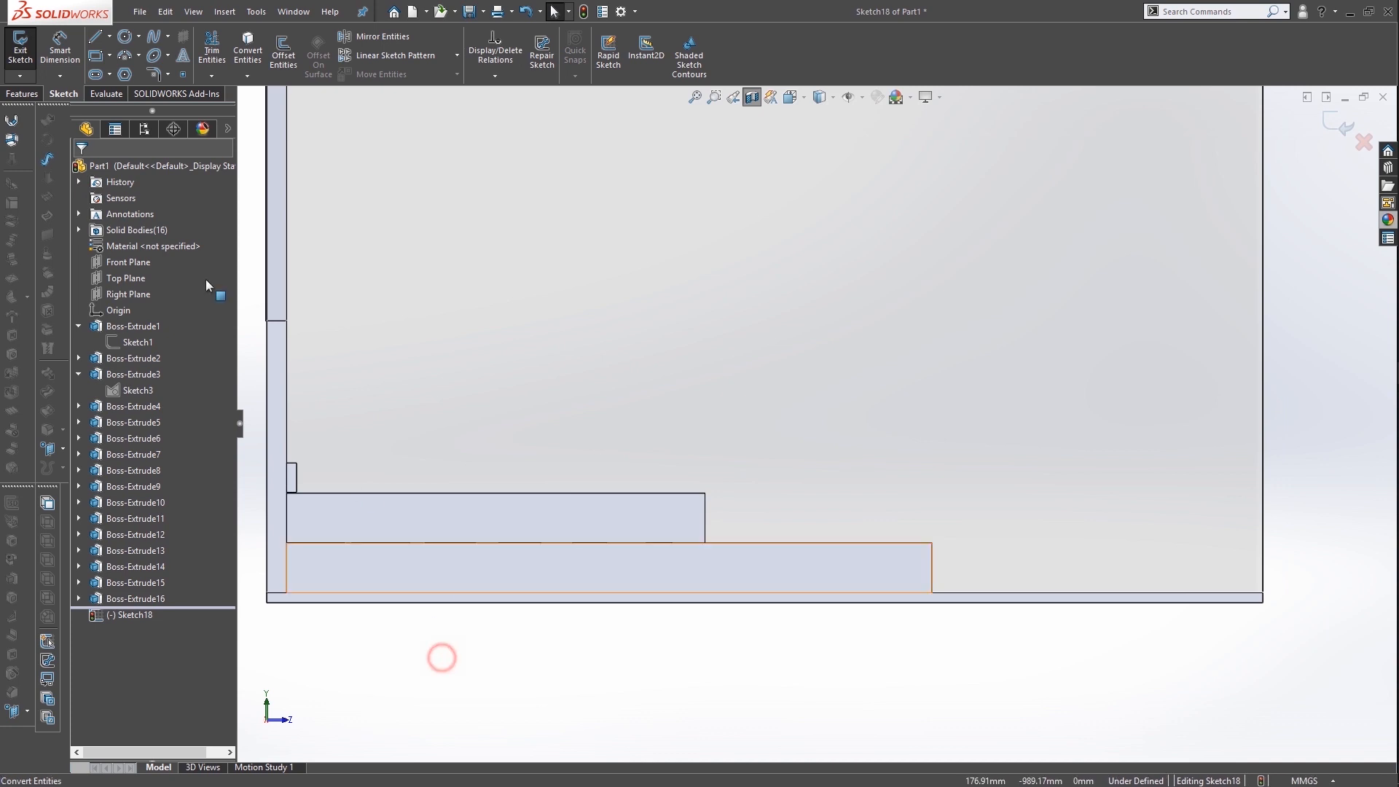
Sketch connected lines from the floor's front corner along both stair steps and up the end of the small back skirting
click(91, 39)
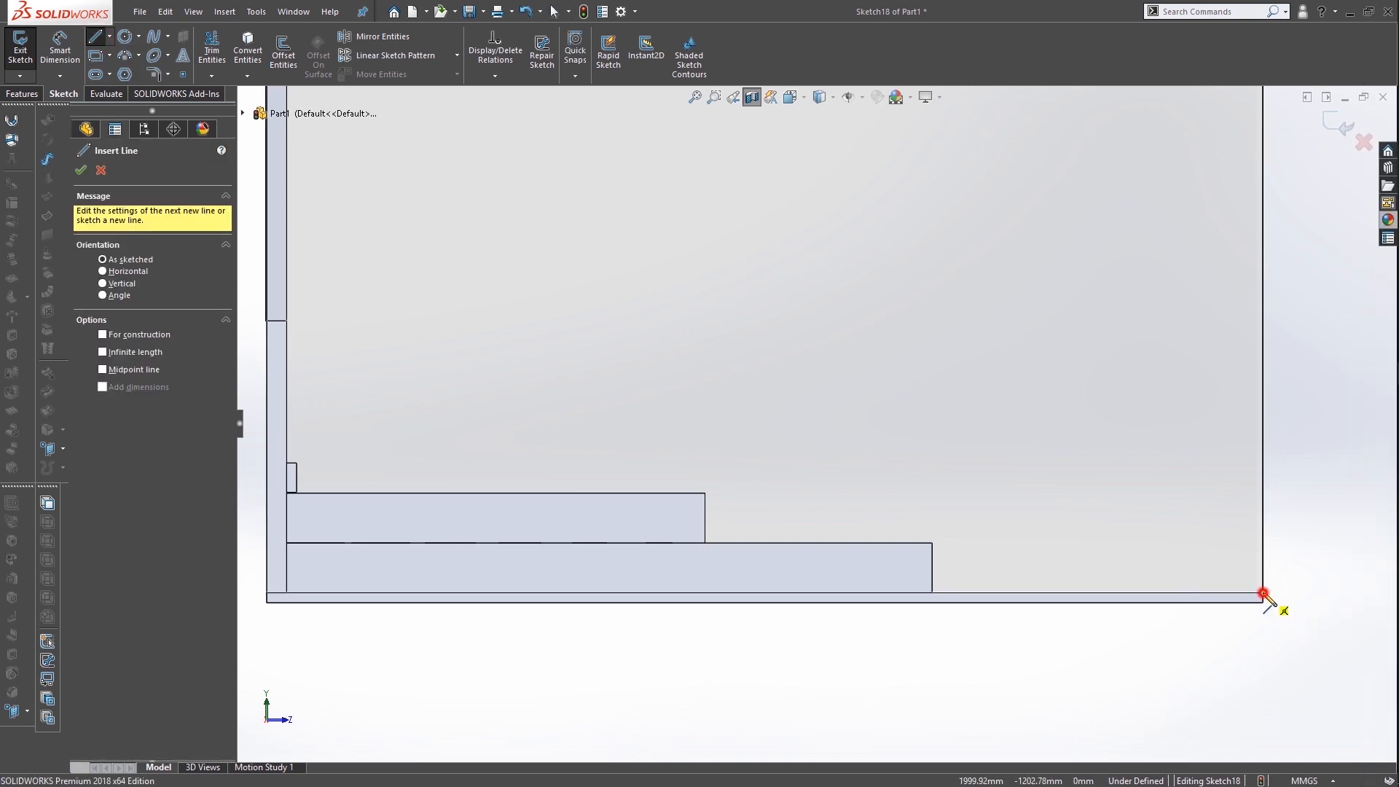
click(1264, 594)
click(933, 594)
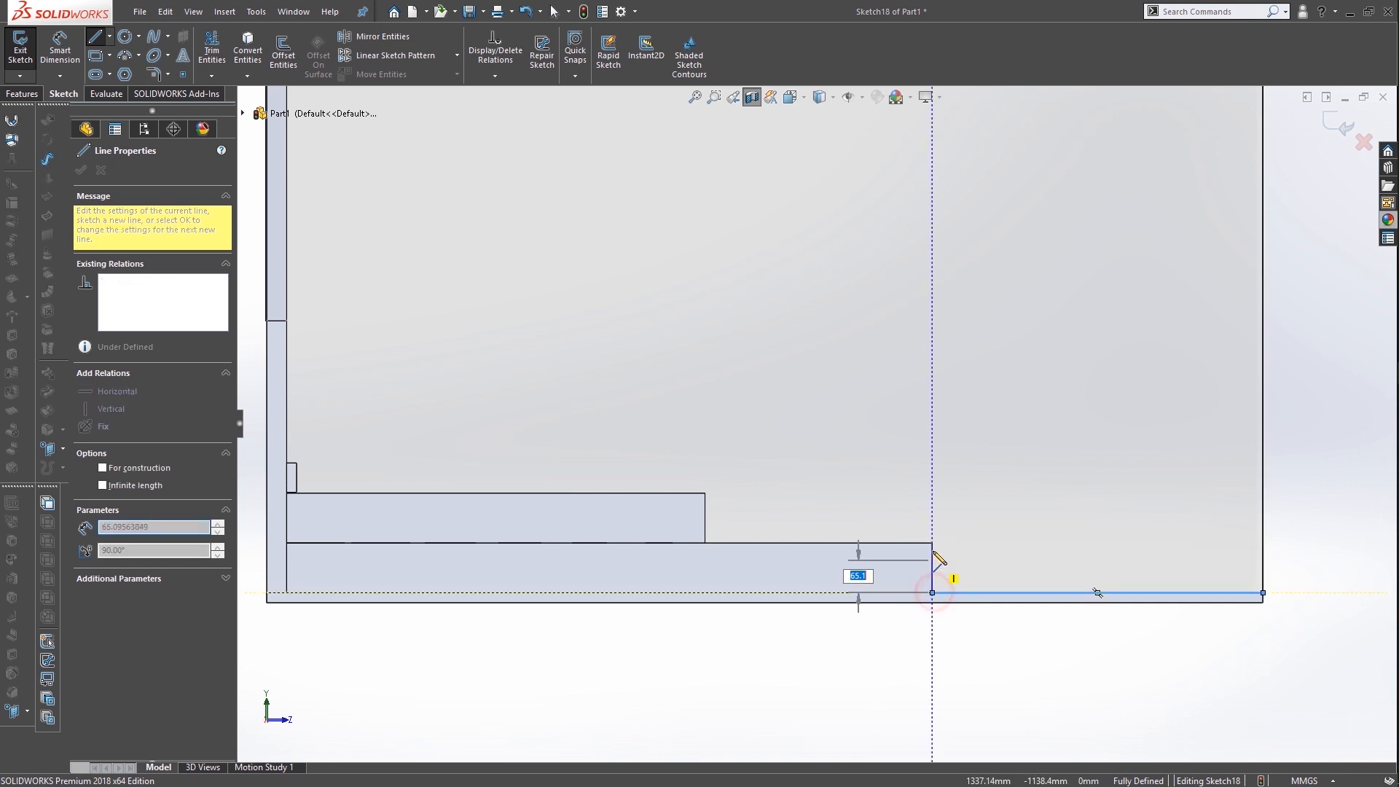
click(933, 543)
click(705, 543)
click(704, 494)
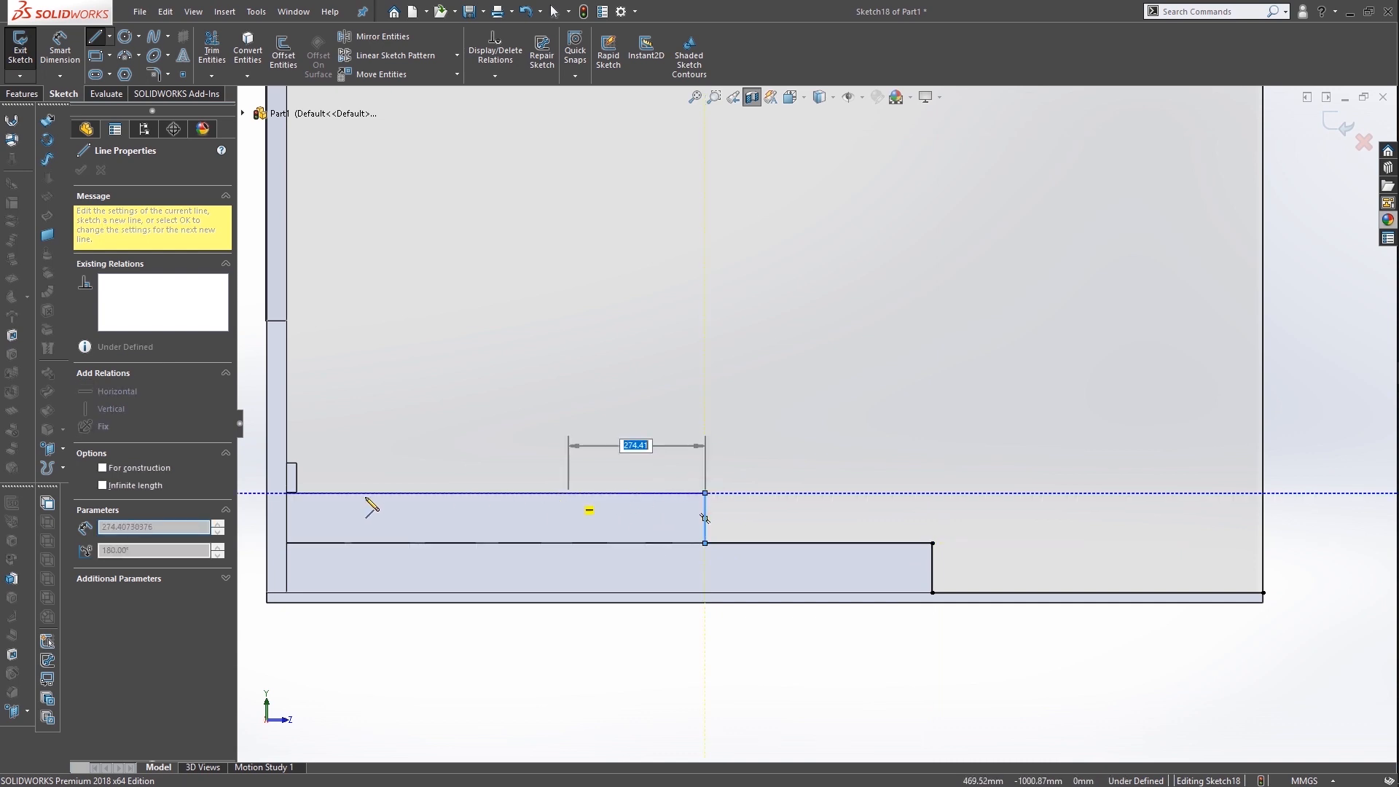
click(298, 493)
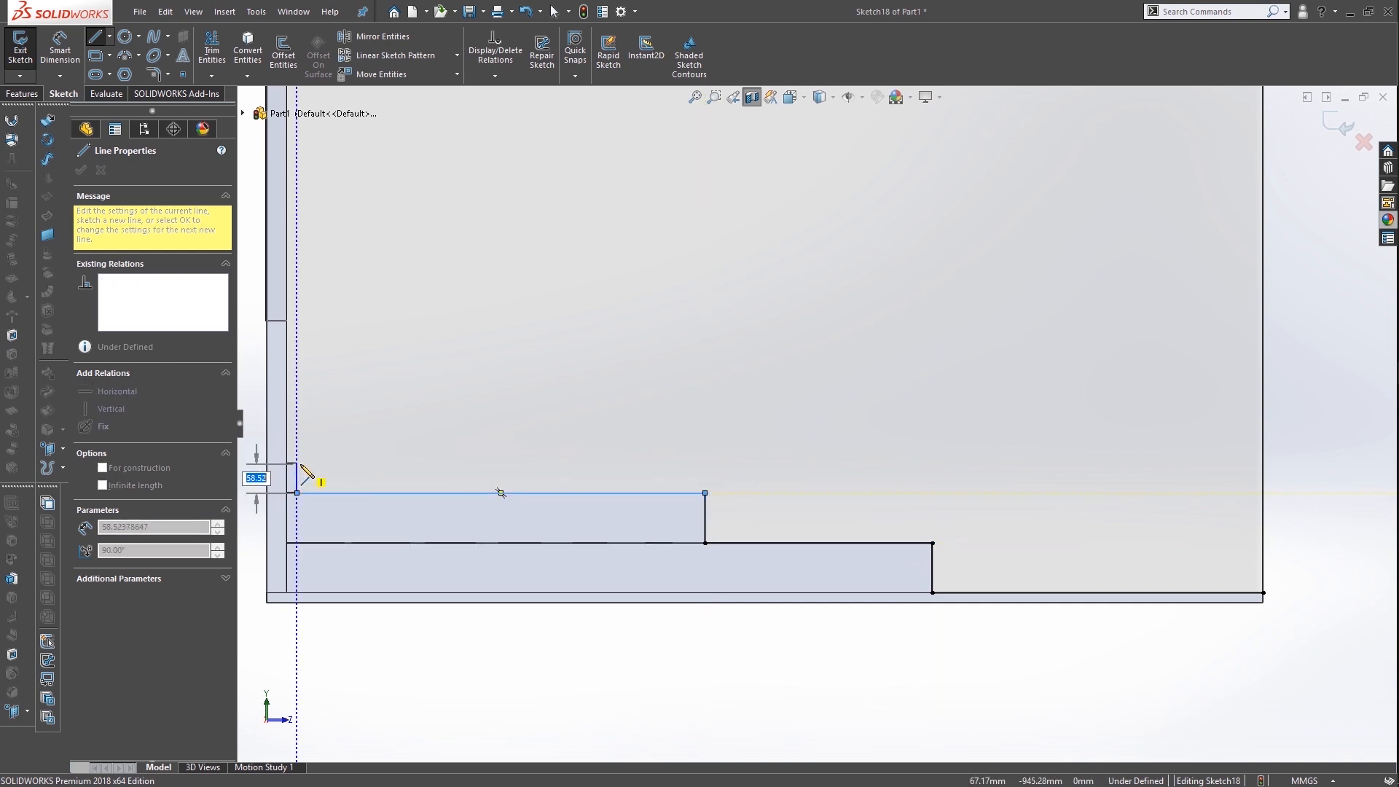
click(297, 462)
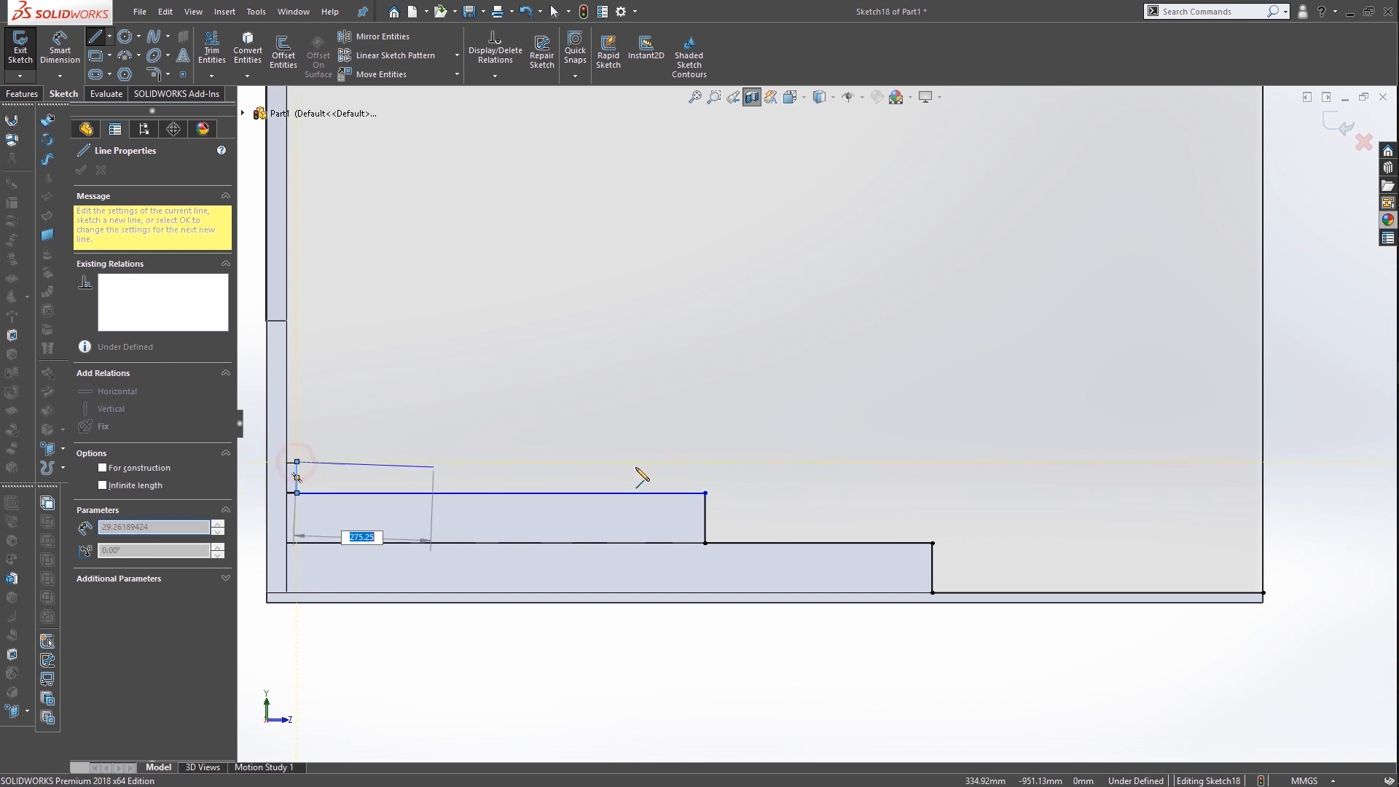
Close the skirting profile with a parallel stepped outline above the stairs, ending at the floor's front corner
click(737, 462)
click(735, 510)
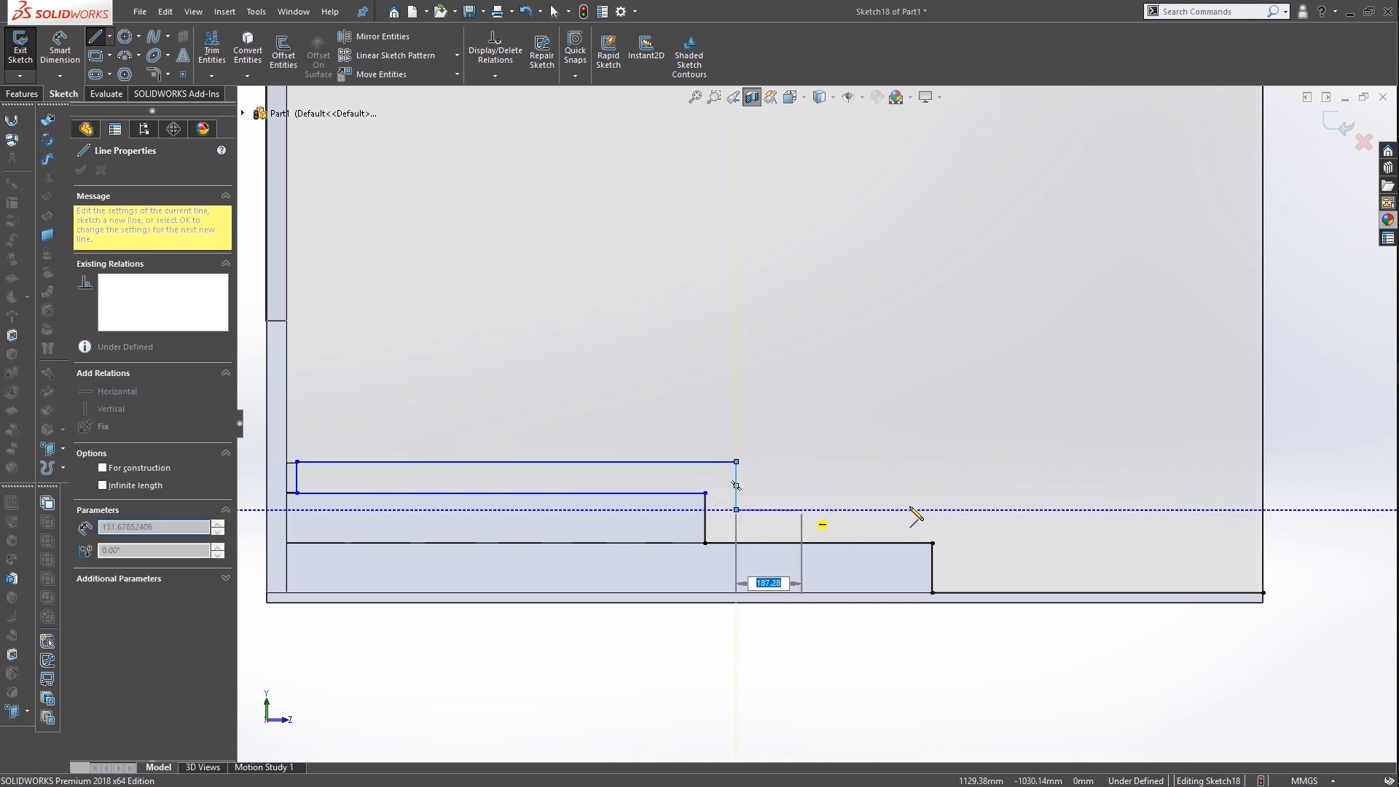
click(966, 509)
click(966, 562)
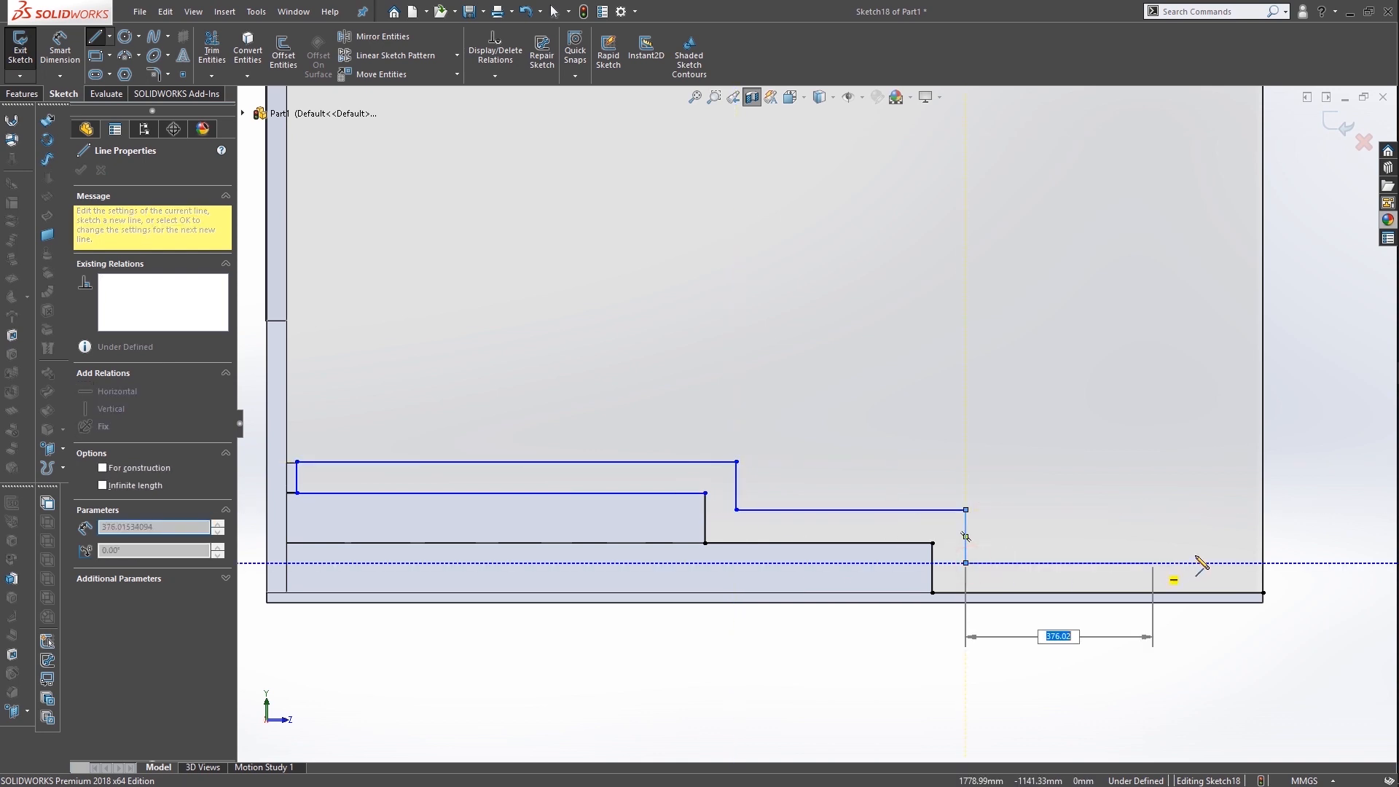
click(1263, 563)
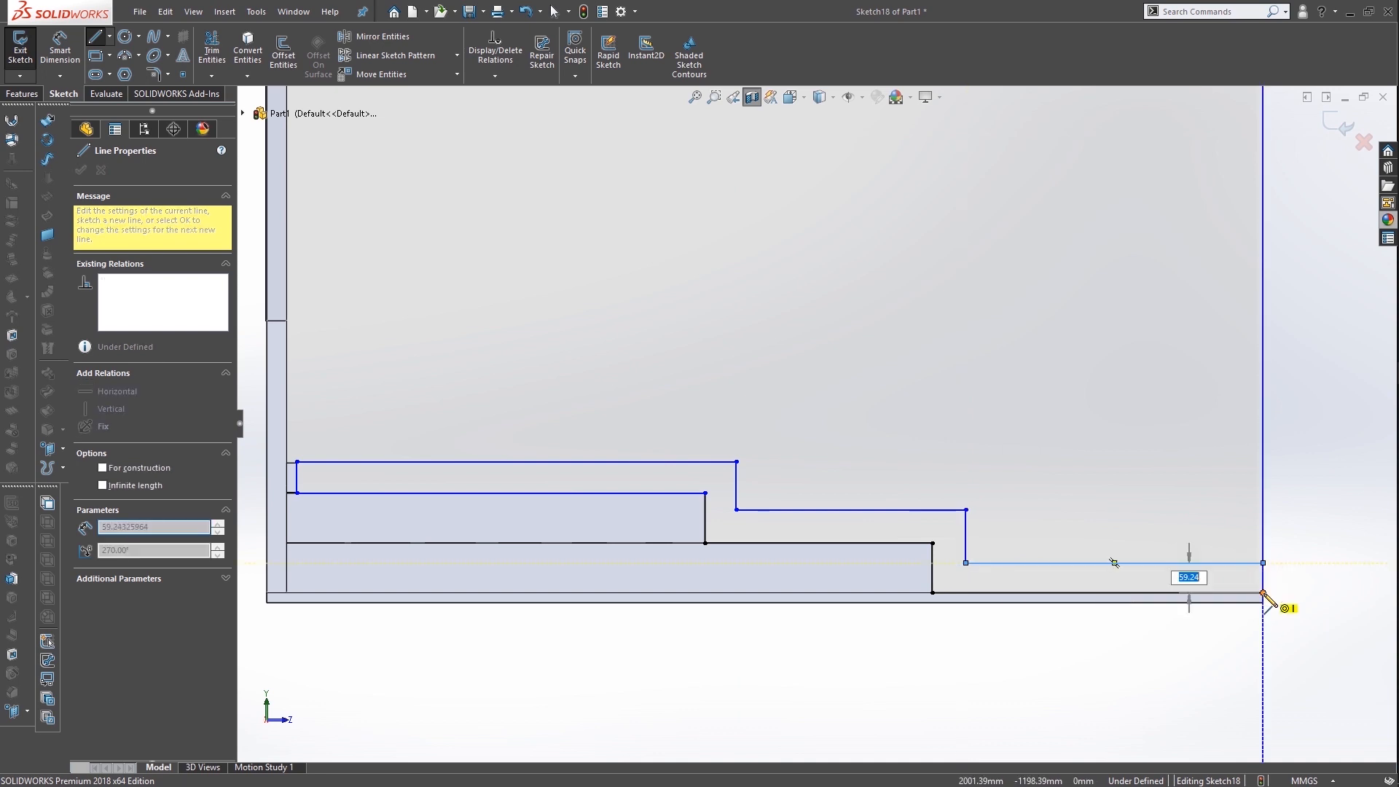
Extrude the stepped skirting profile 20 mm as a separate body, without merging it with the existing bodies
scroll(925, 510, up, 3)
middle_drag(921, 508, 820, 534)
scroll(879, 516, down, 3)
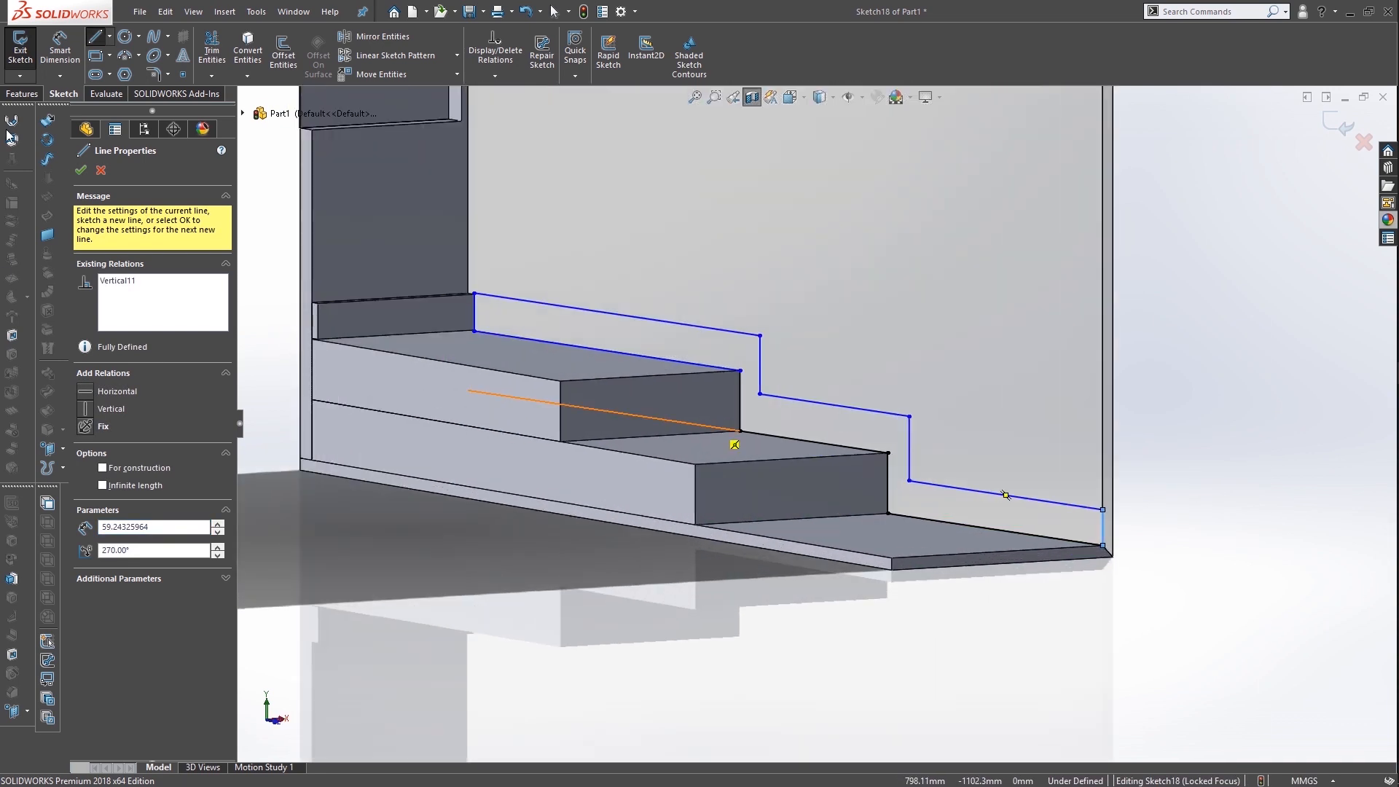
click(22, 94)
click(27, 50)
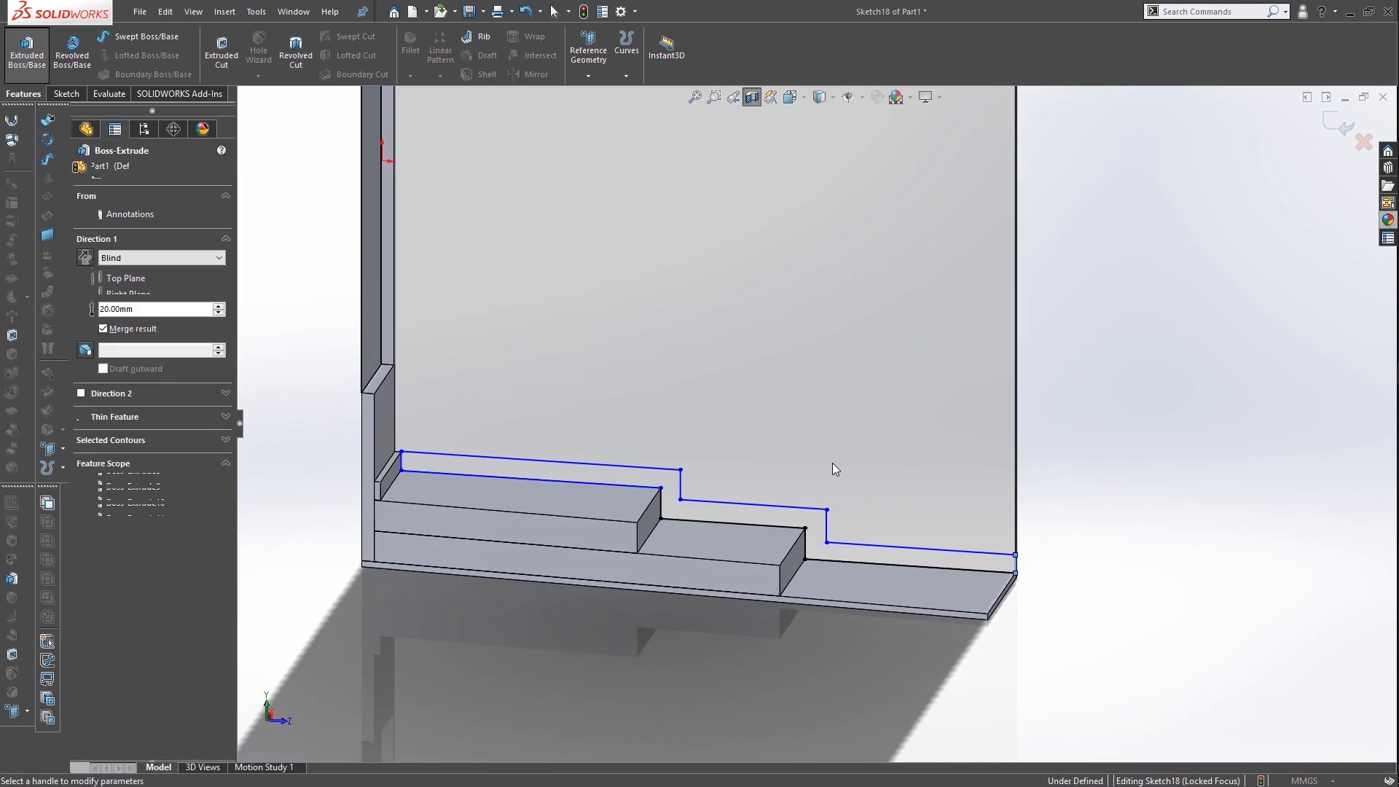
click(118, 309)
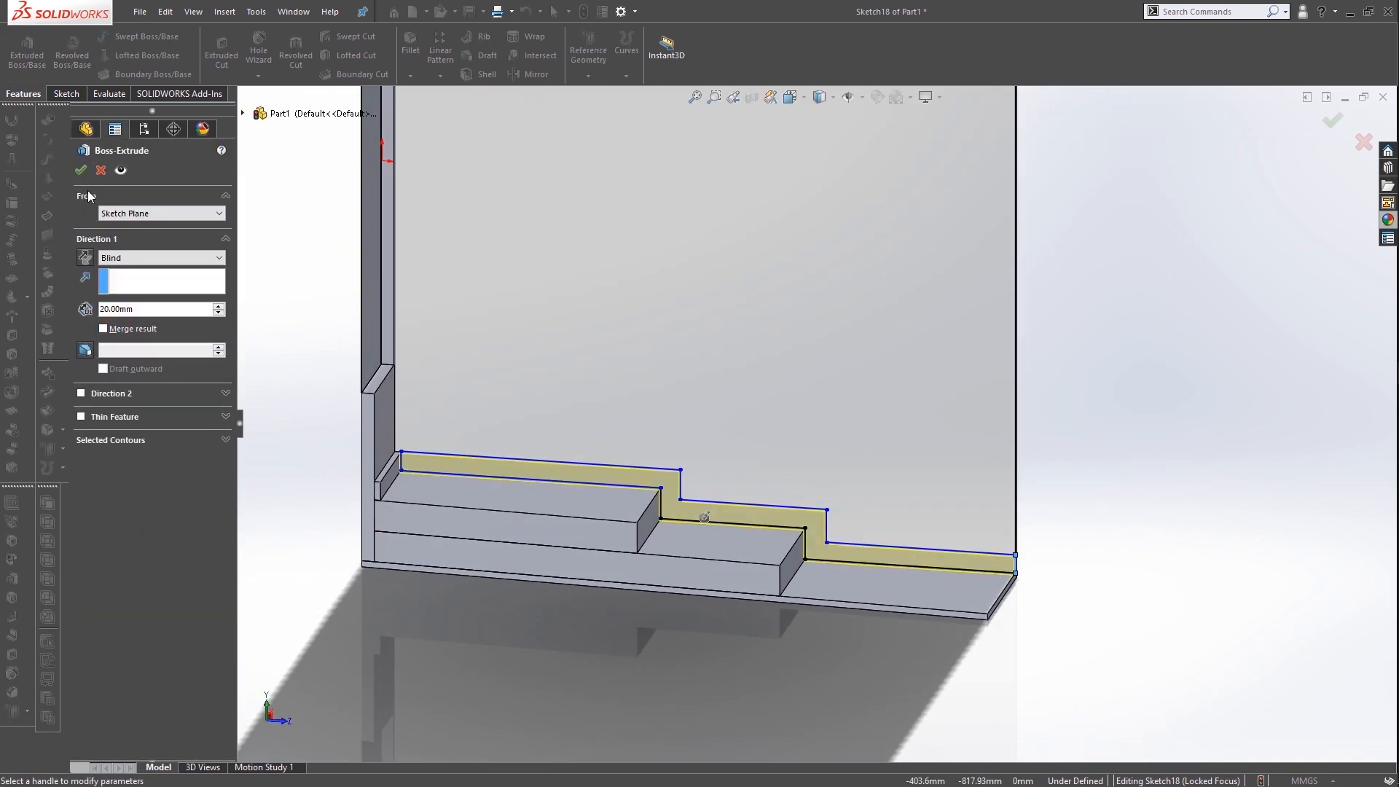
click(80, 171)
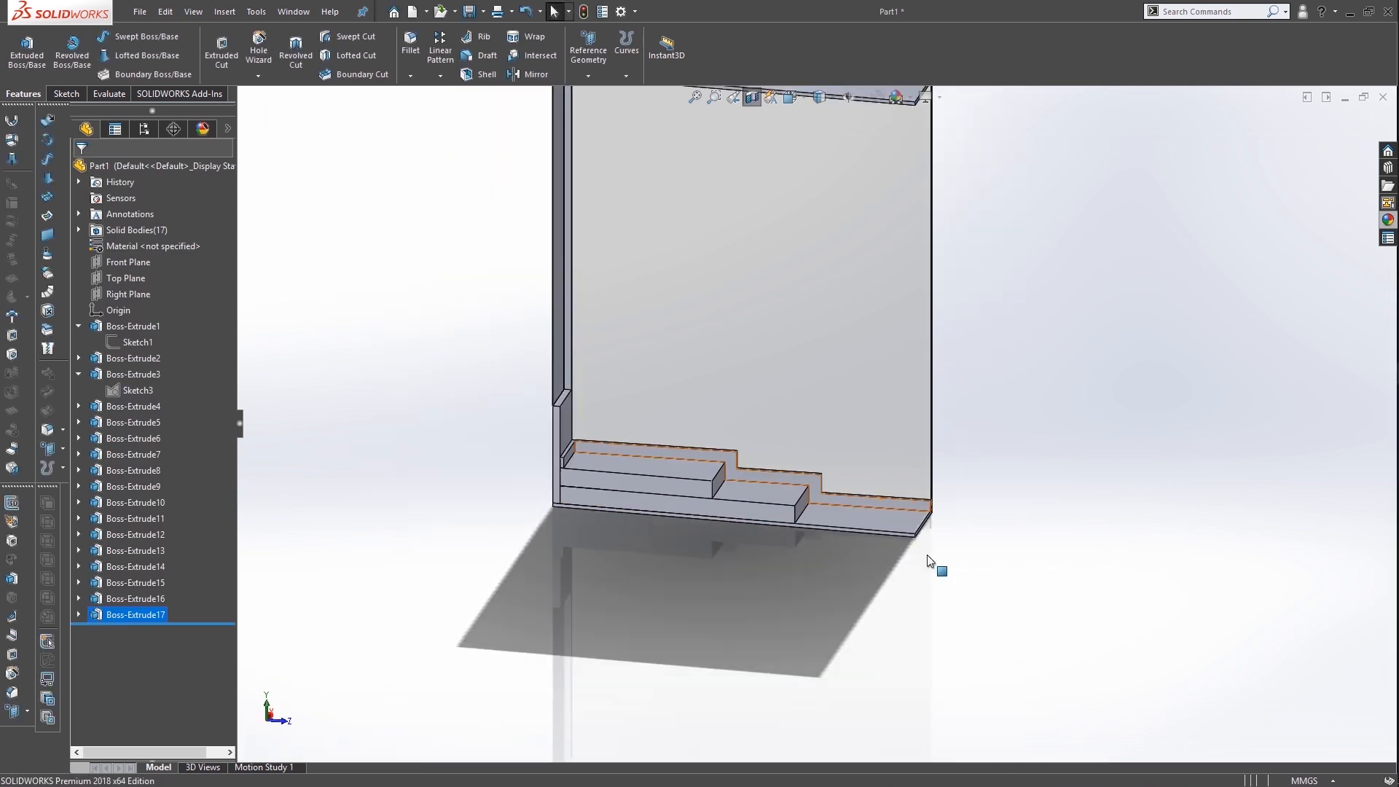
Turn off the section view and view the whole booth from the front
click(752, 97)
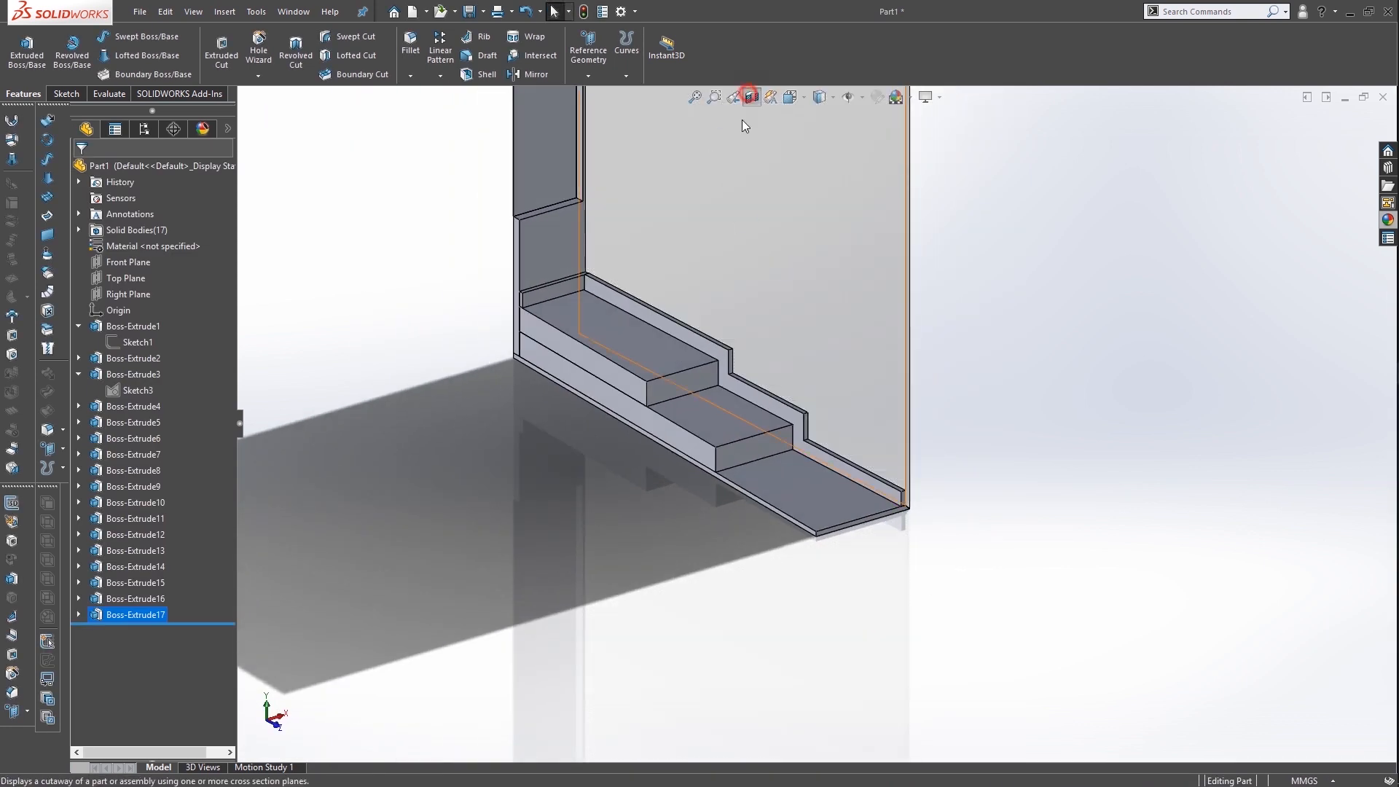
middle_drag(845, 365, 663, 391)
scroll(663, 391, up, 4)
scroll(794, 187, down, 4)
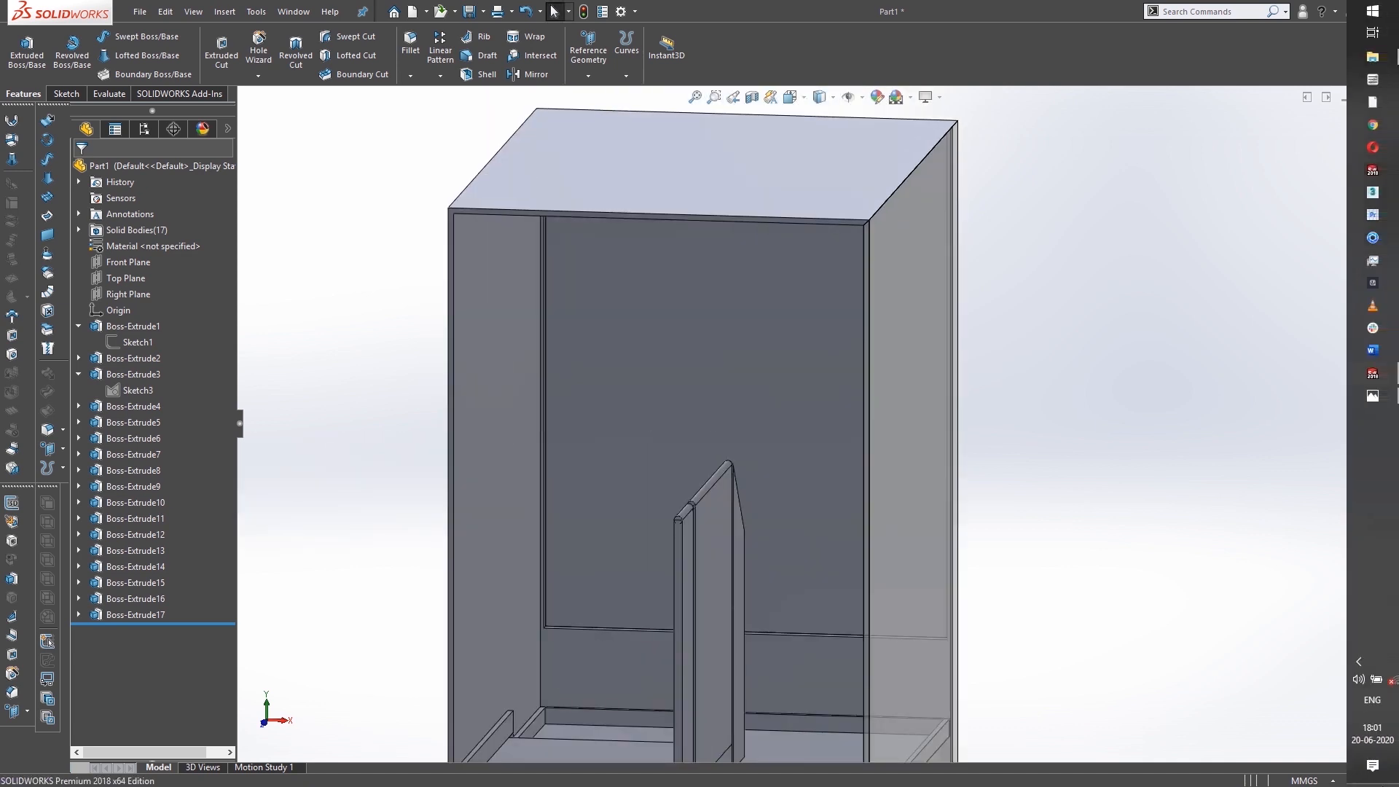
Show the desktop and open the reference part "scene" from the "tutorial snaps" folder
click(1385, 782)
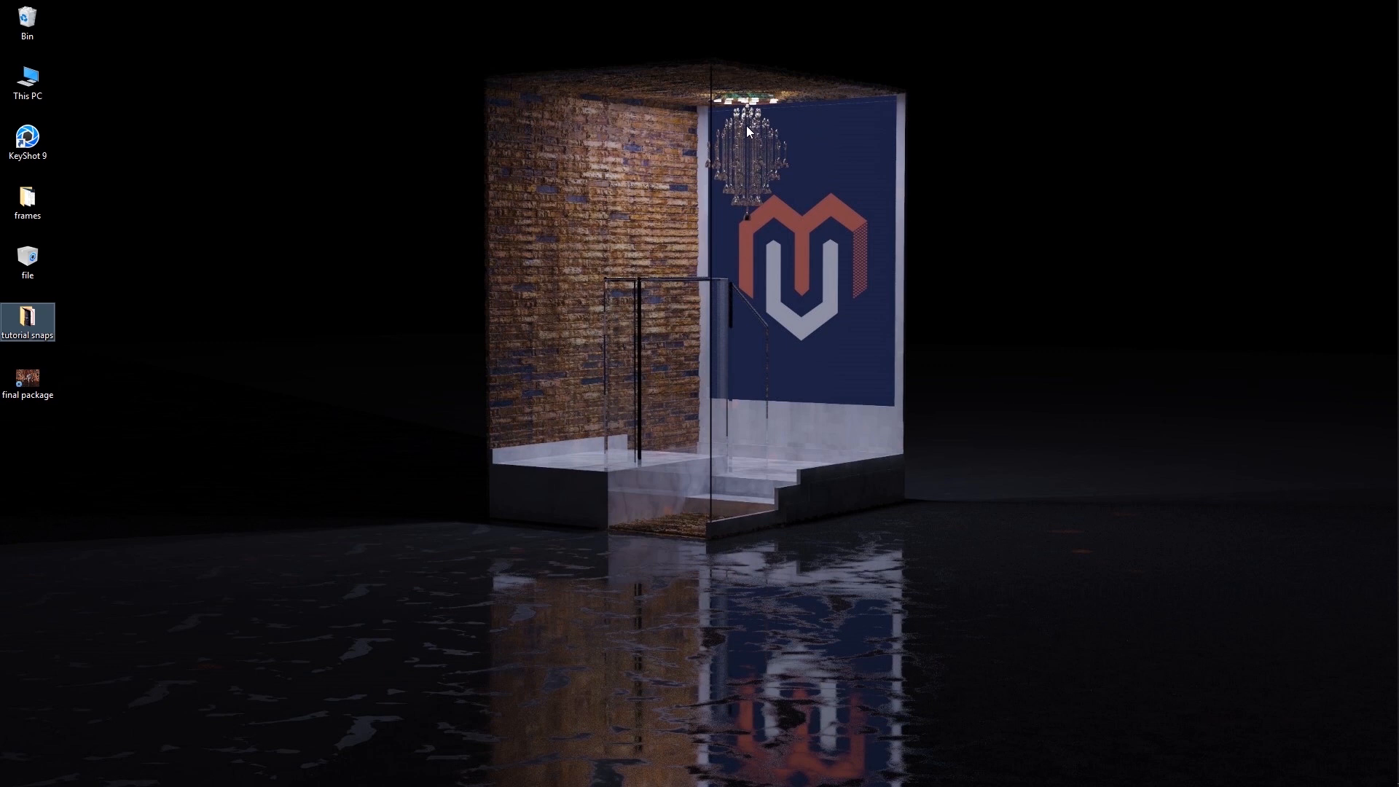
drag(640, 70, 862, 266)
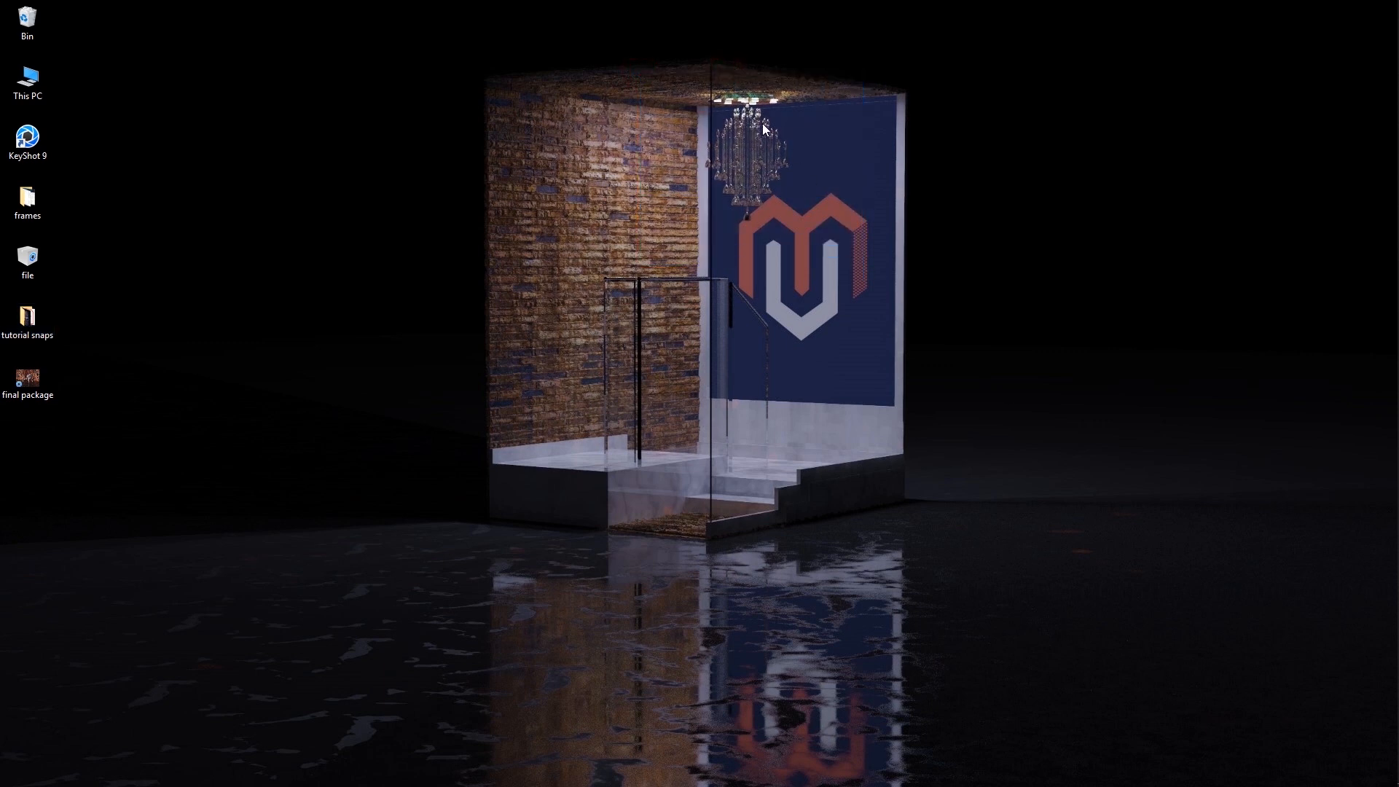
double_click(28, 319)
click(962, 637)
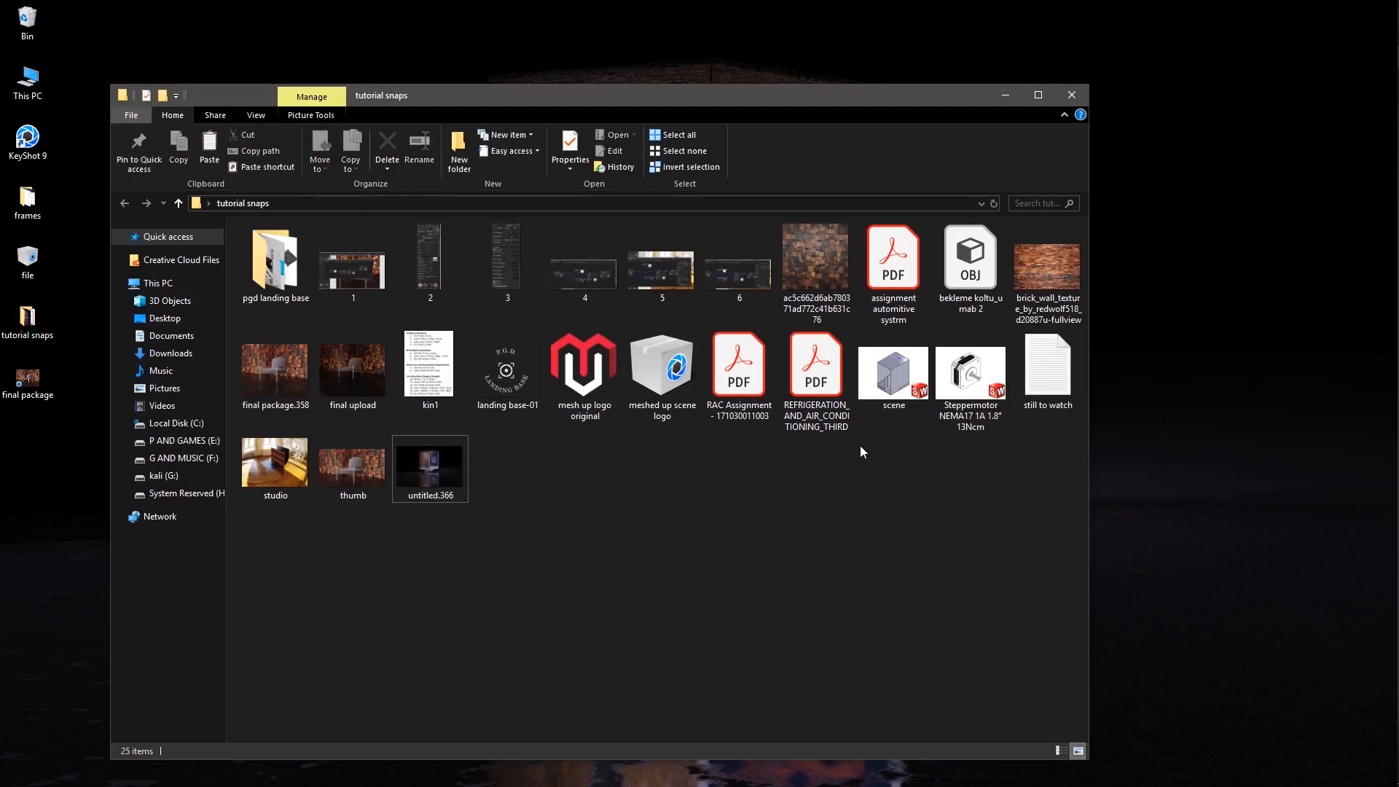
double_click(893, 372)
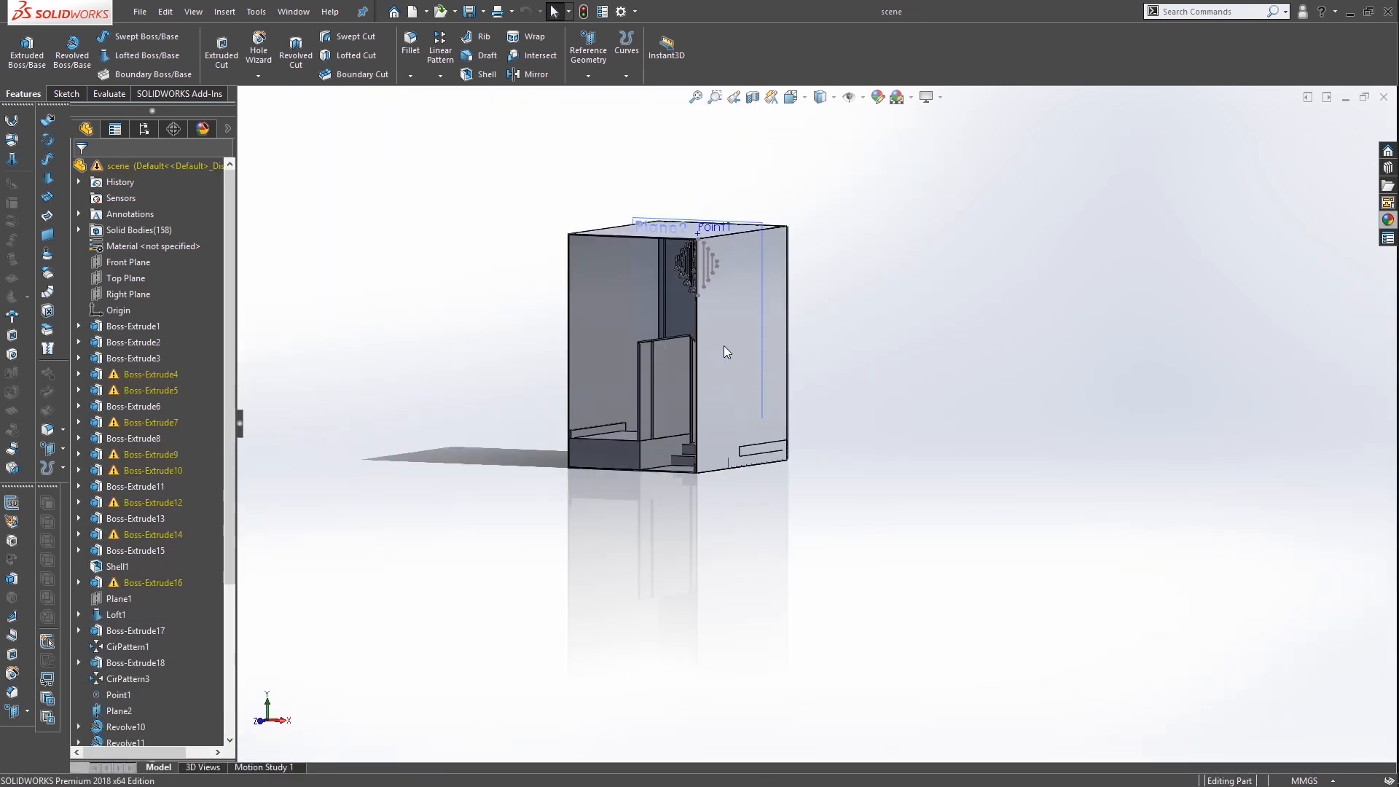
Examine the chandelier's ceiling base, rods and lamp shades from several angles in the reference part, and close that part
scroll(724, 346, down, 10)
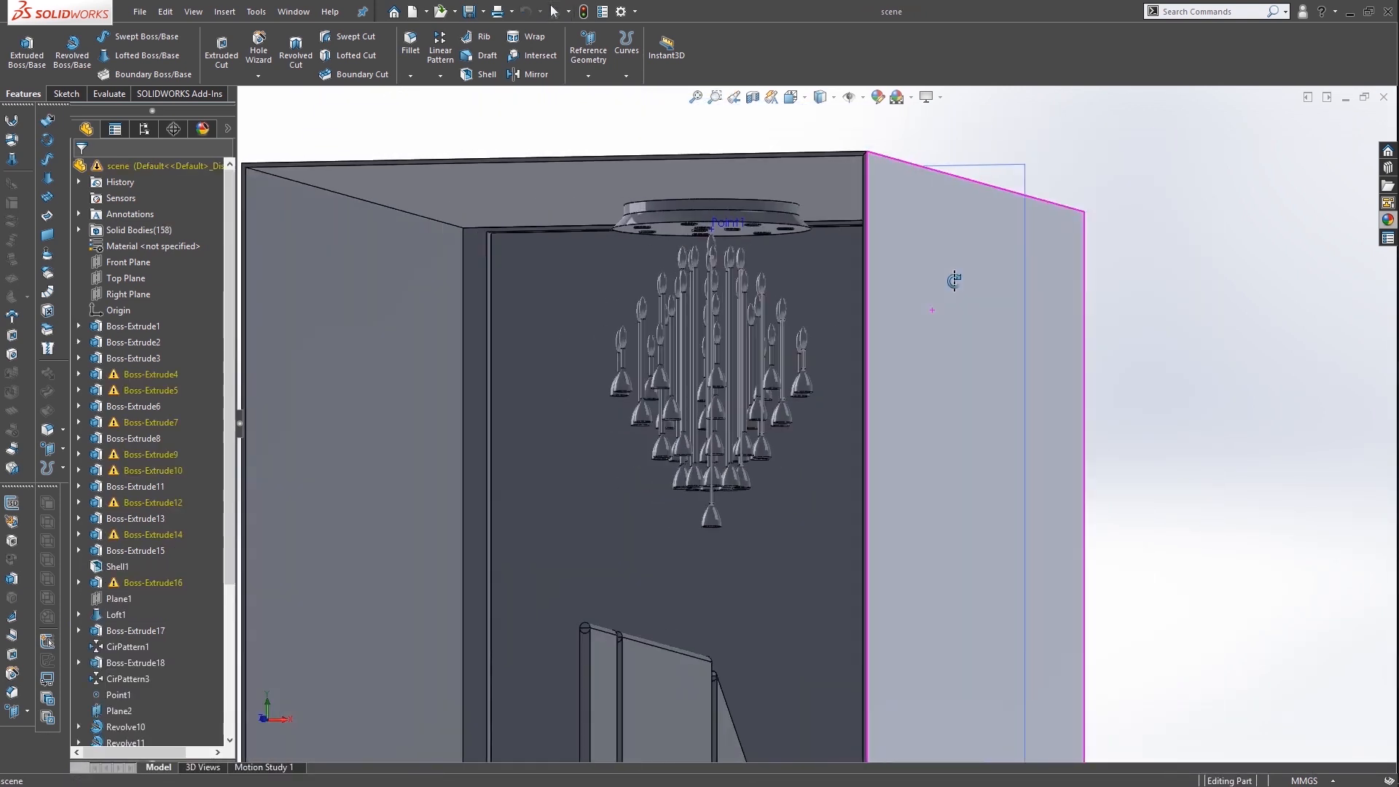
scroll(807, 400, down, 8)
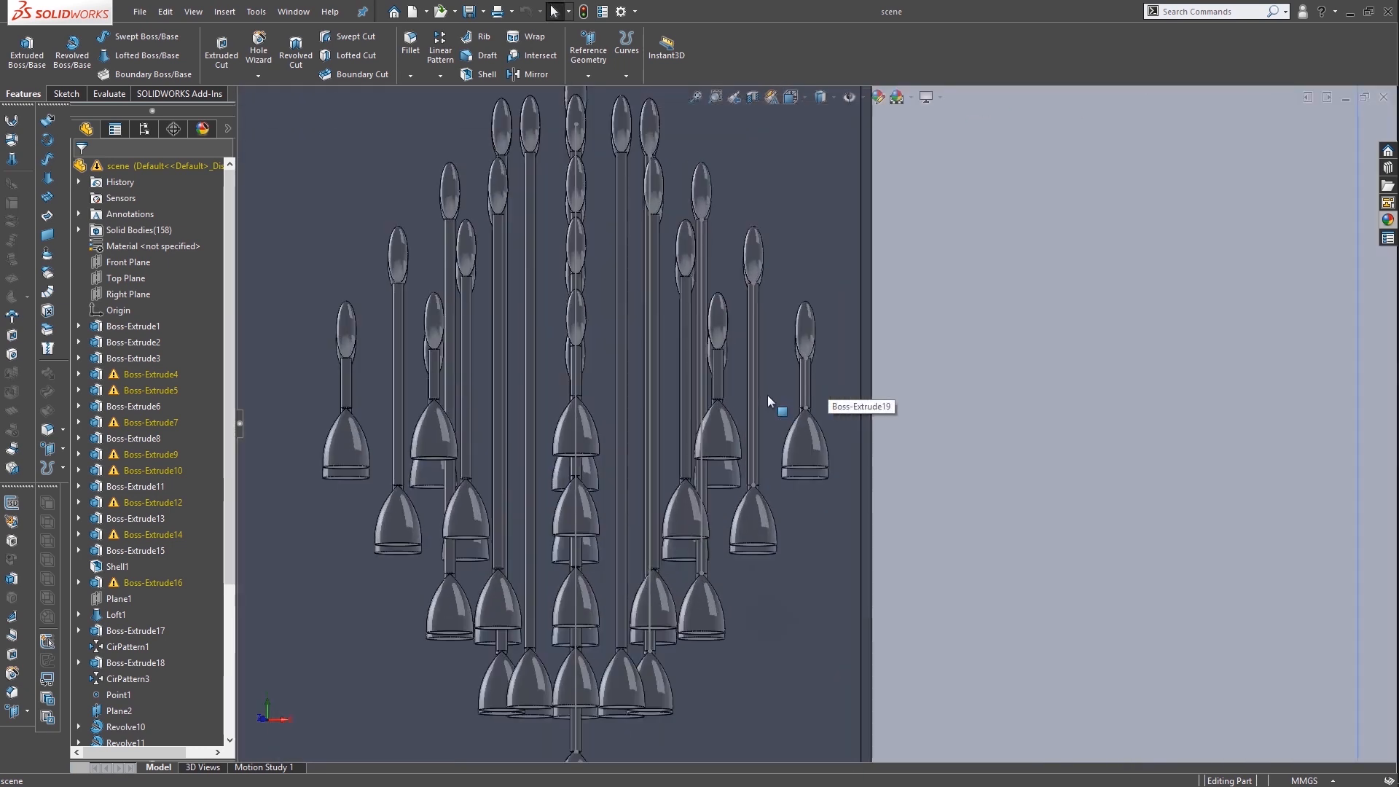
scroll(733, 230, up, 5)
middle_drag(731, 295, 808, 299)
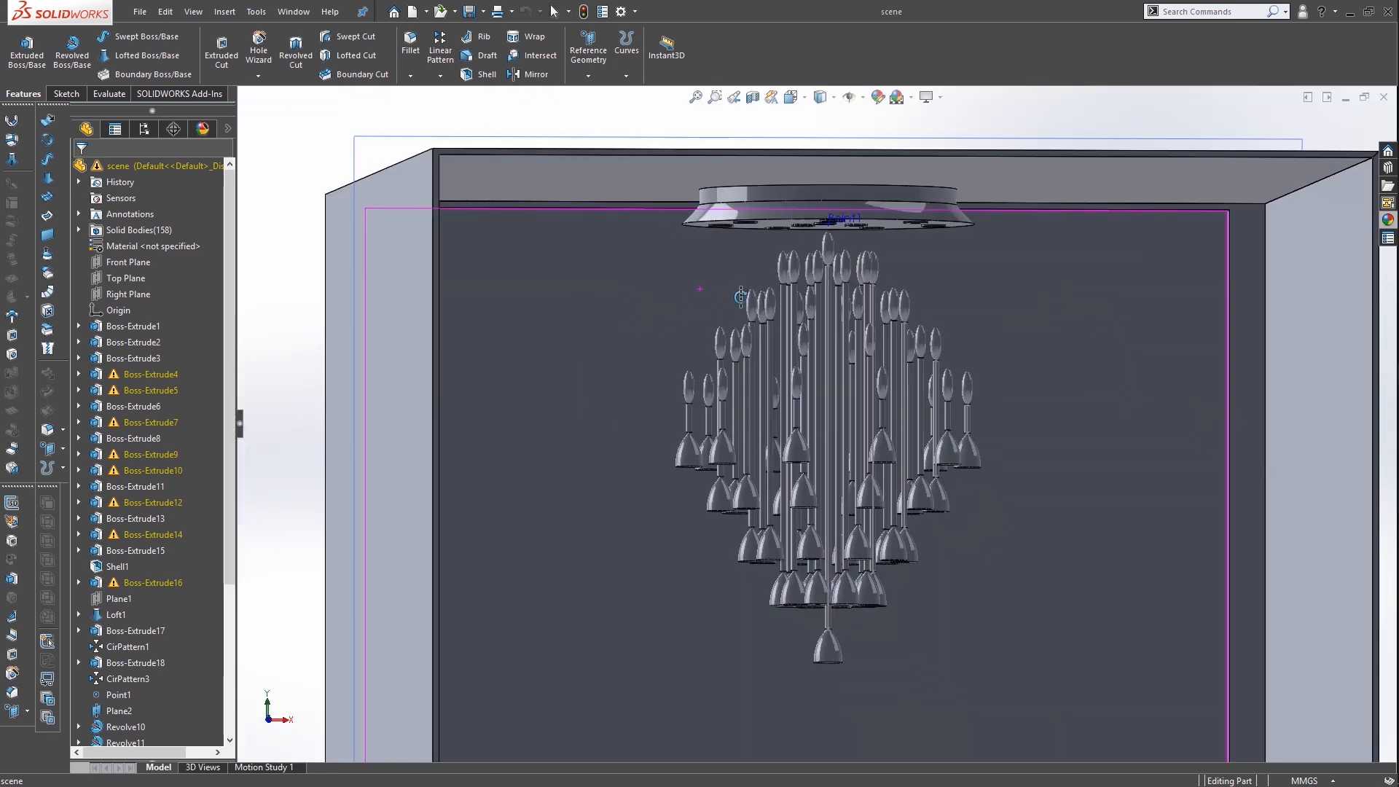
scroll(858, 239, up, 2)
scroll(832, 293, down, 2)
scroll(829, 306, down, 3)
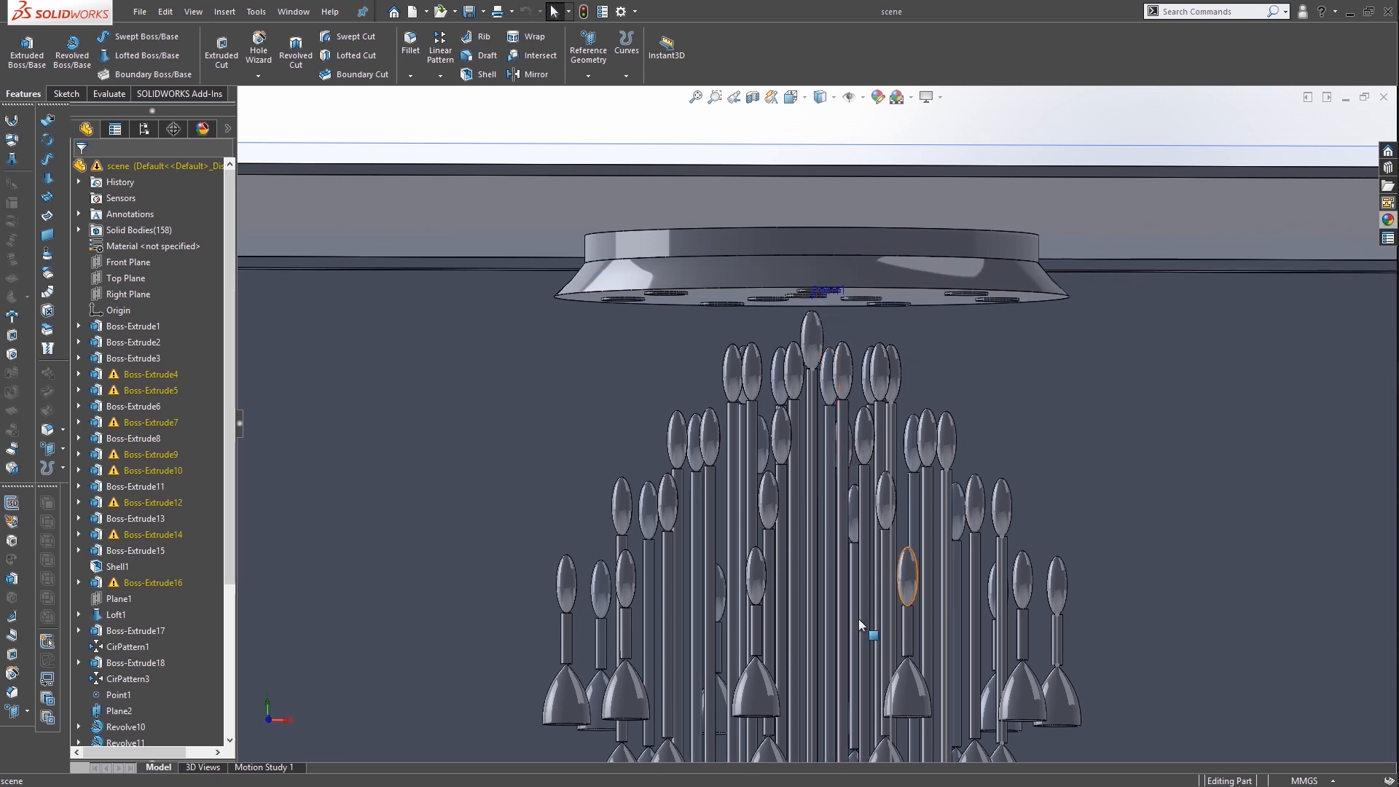
scroll(806, 604, up, 2)
middle_drag(816, 612, 803, 544)
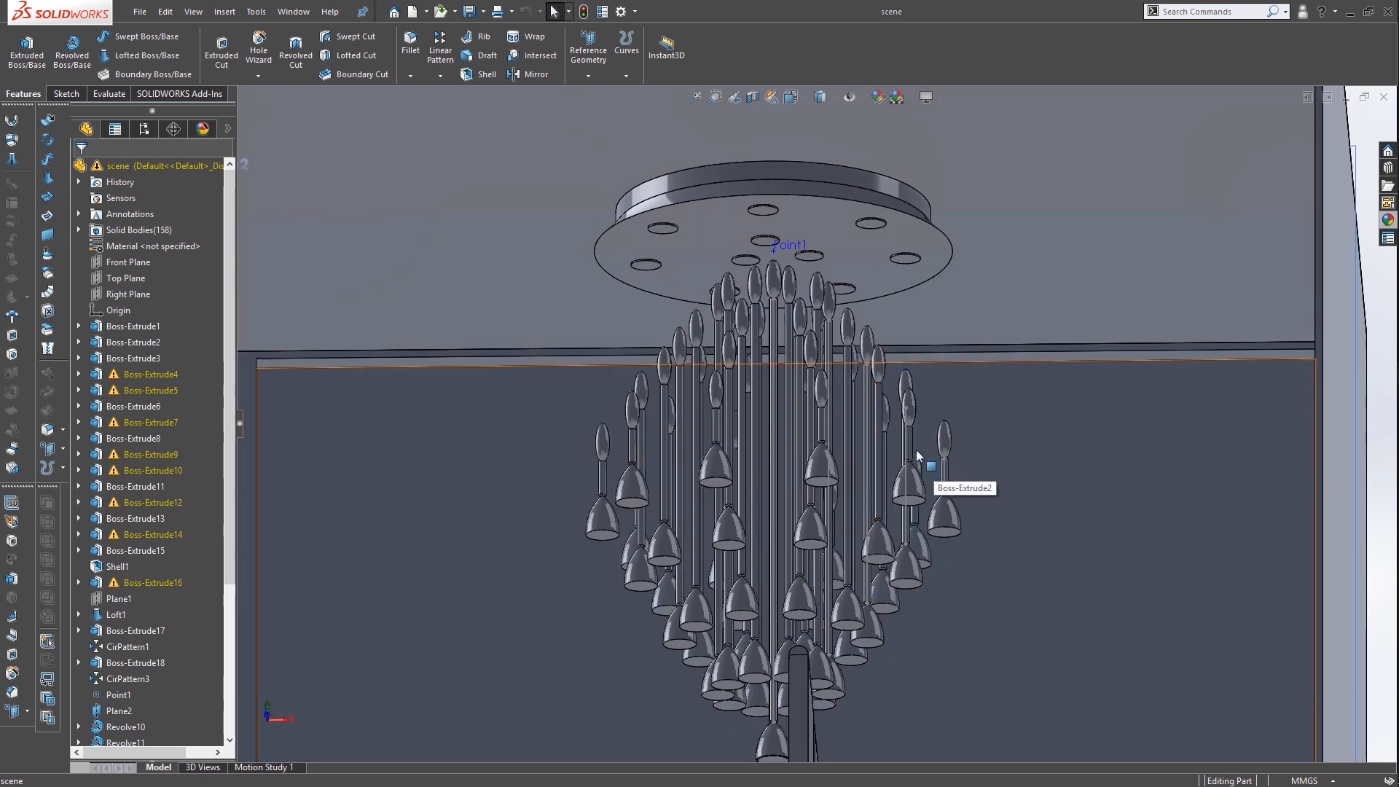
middle_drag(933, 479, 907, 512)
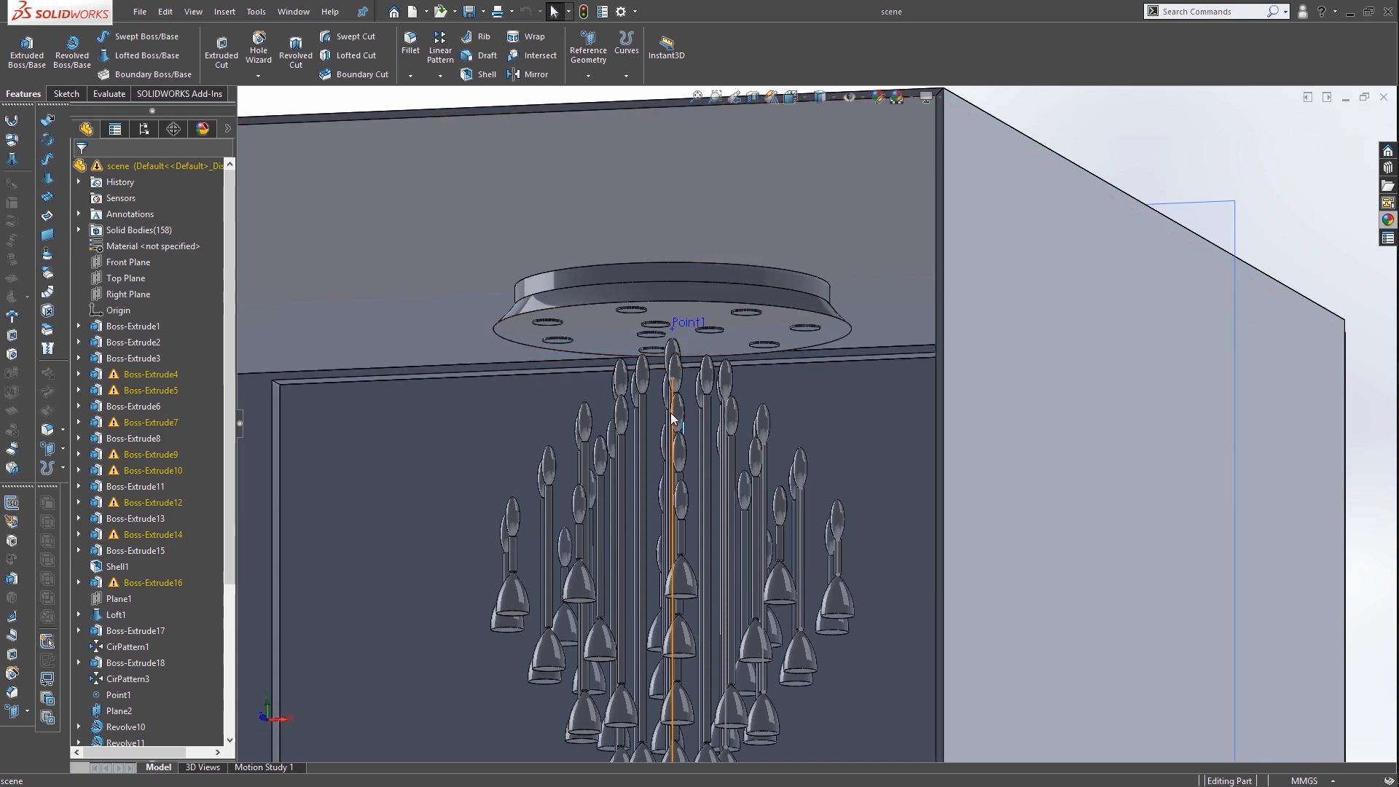
click(1386, 101)
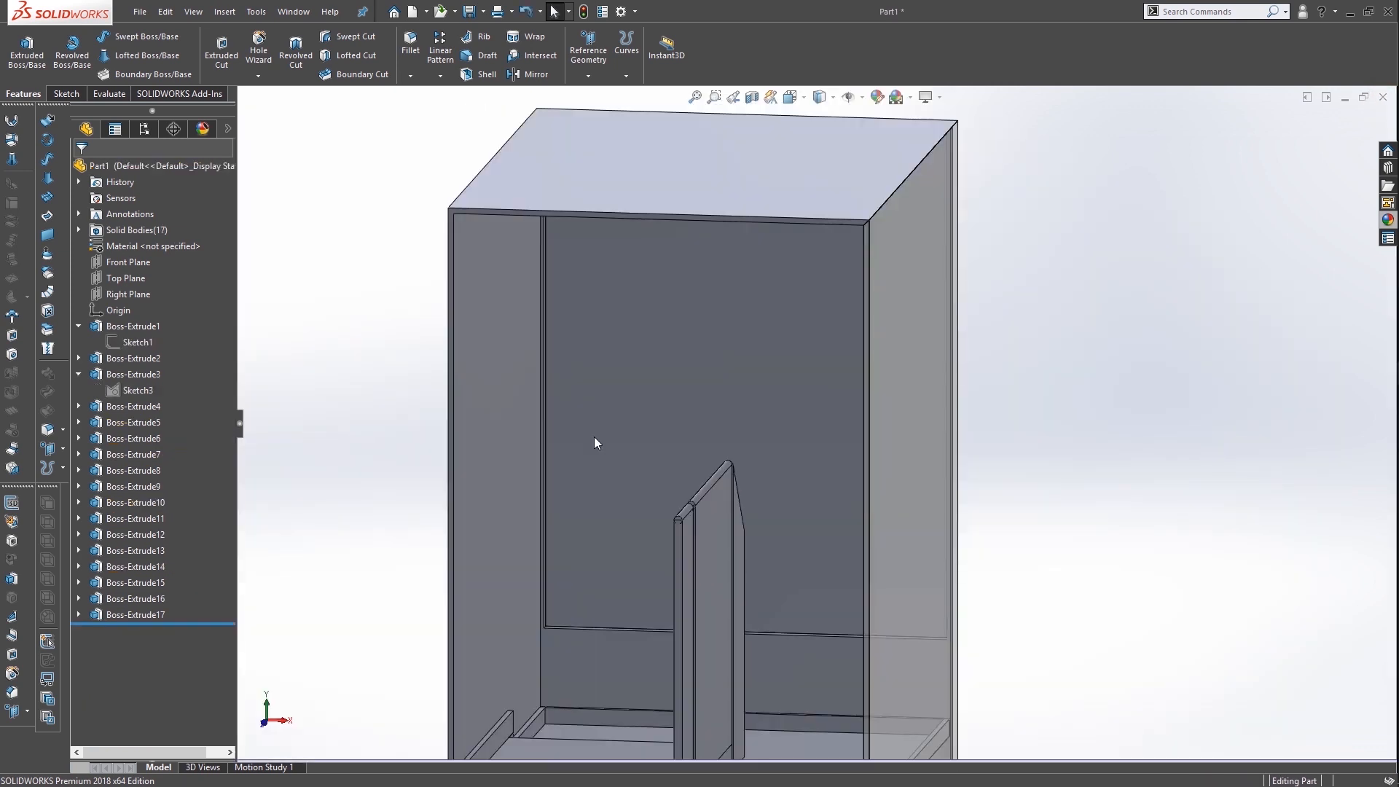
Apply a horizontal section view through the booth walls, keeping the upper part with the ceiling
click(746, 98)
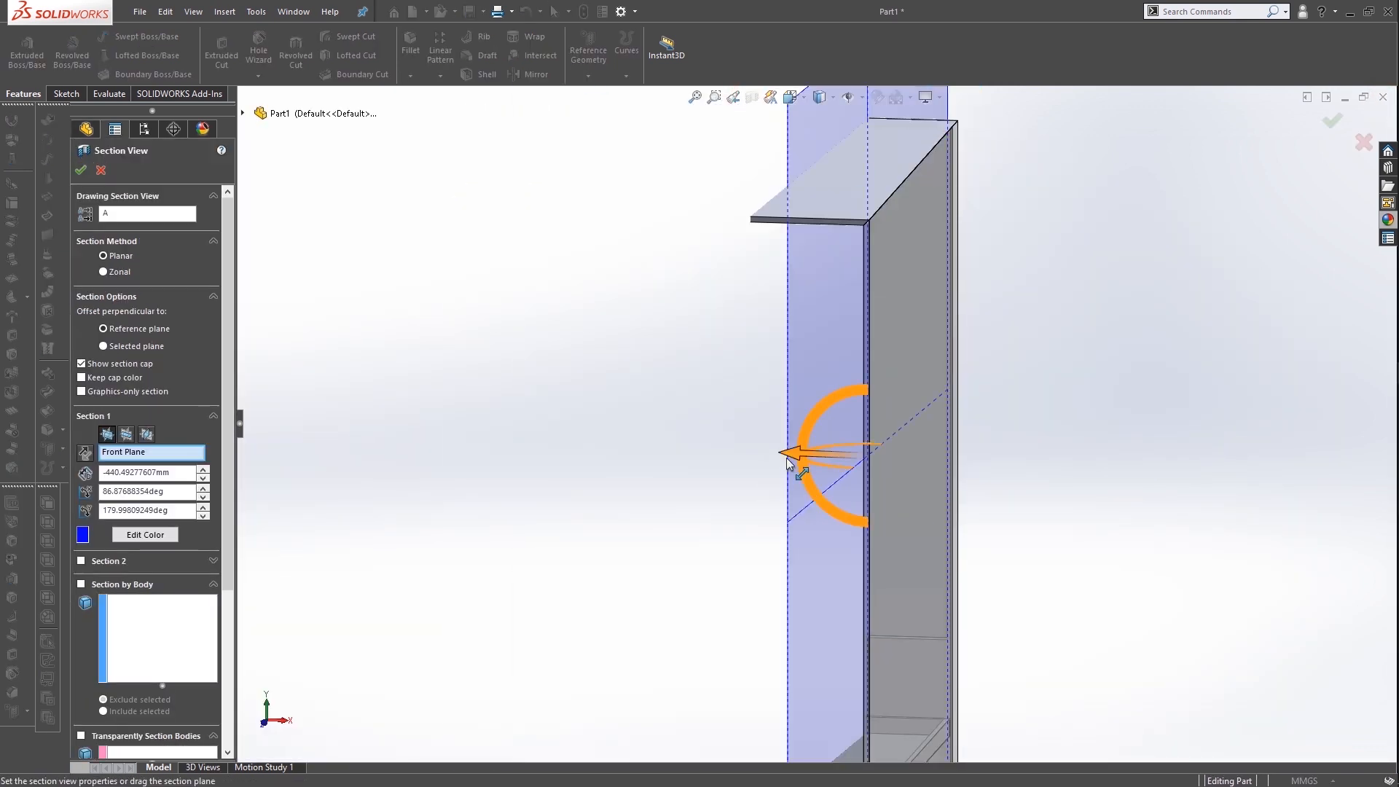
drag(802, 455, 862, 526)
drag(745, 534, 747, 430)
click(81, 171)
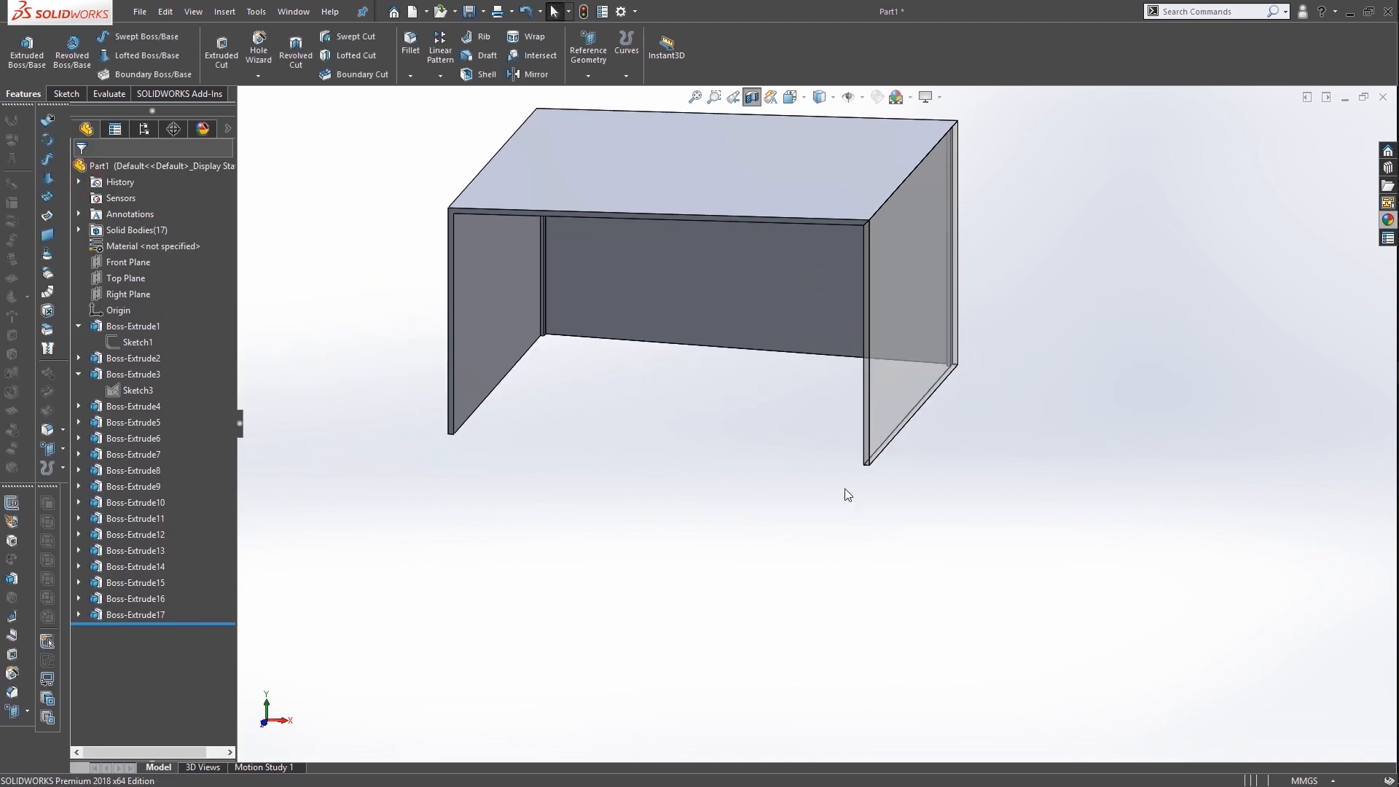
Start a sketch on the ceiling's underside and draw a circle about 278 mm in radius, centred across the booth's width
middle_drag(1041, 478, 1053, 250)
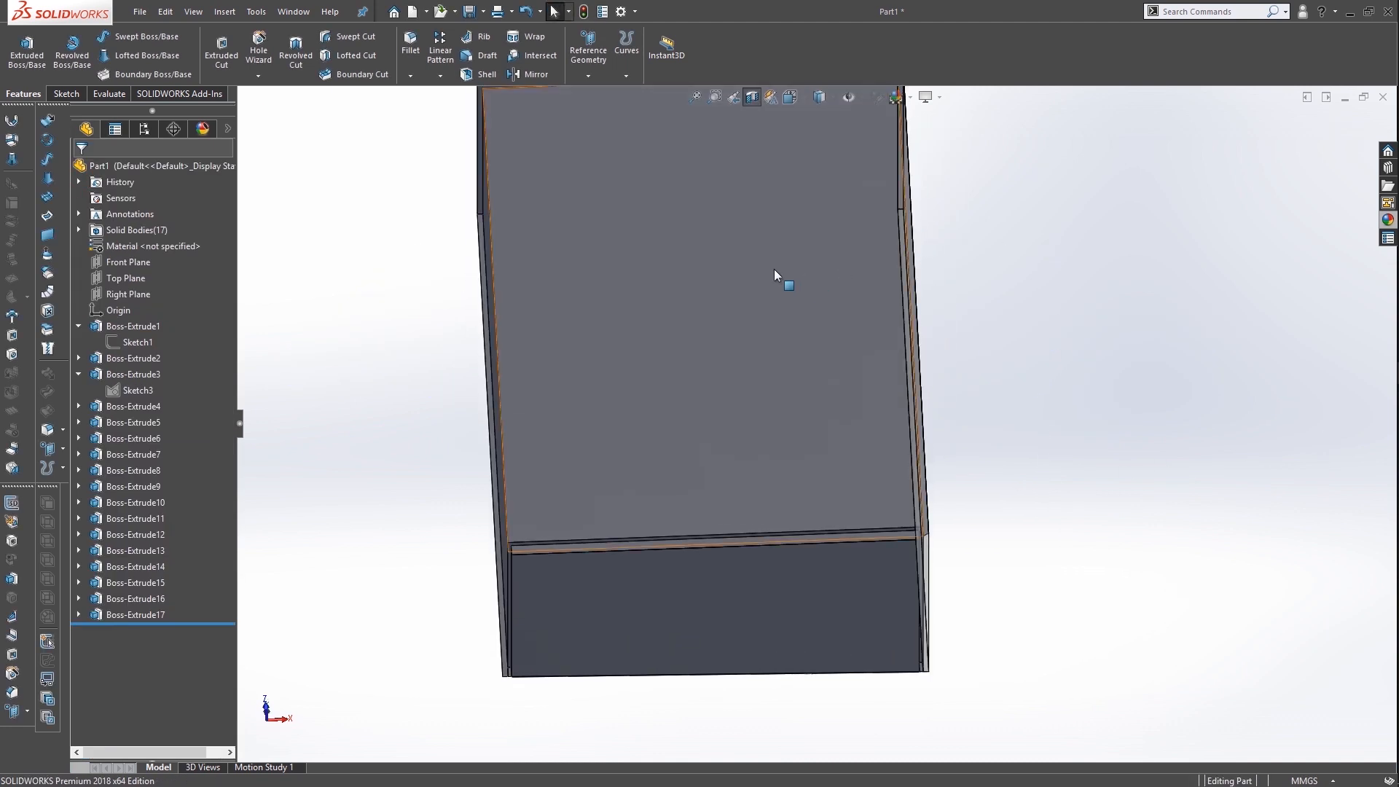
click(702, 252)
right_click(701, 277)
click(739, 246)
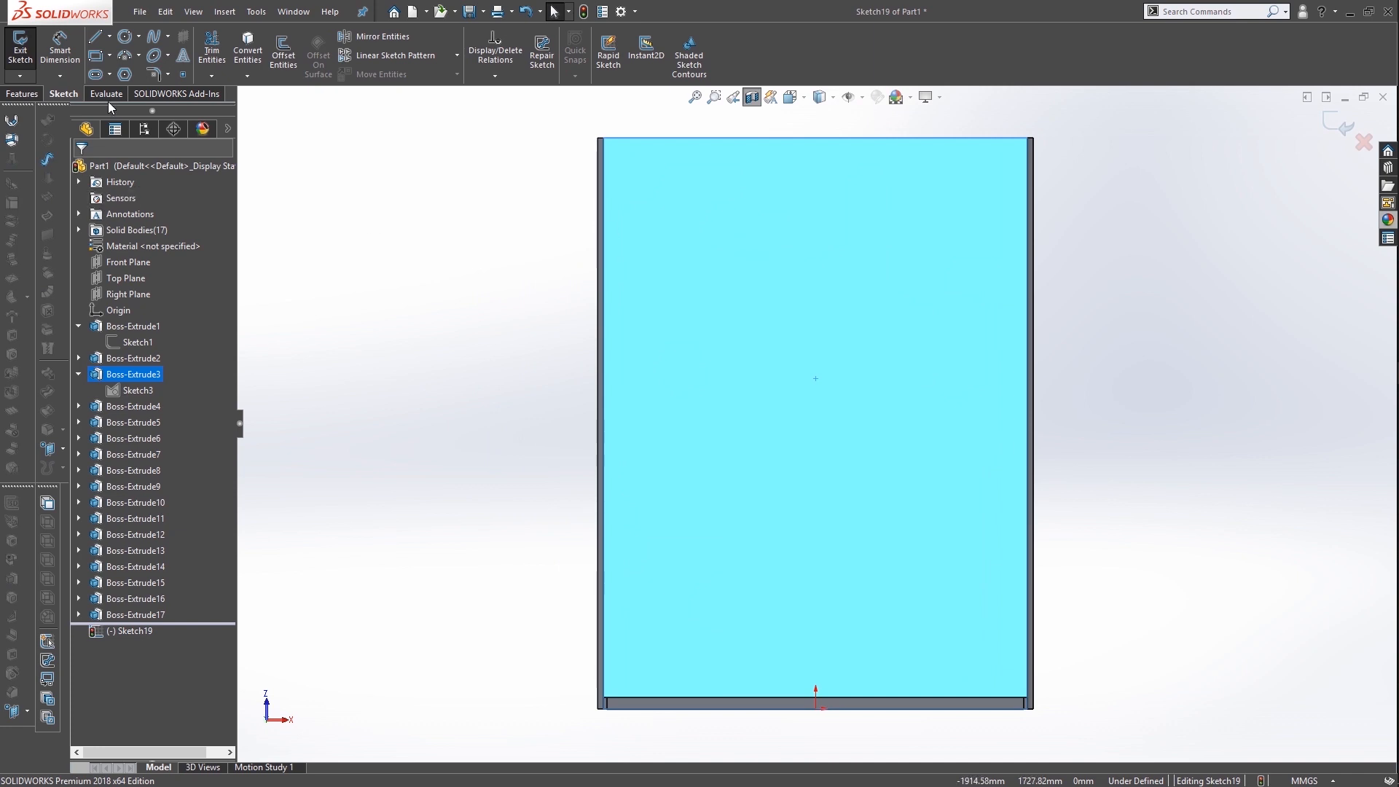
click(124, 38)
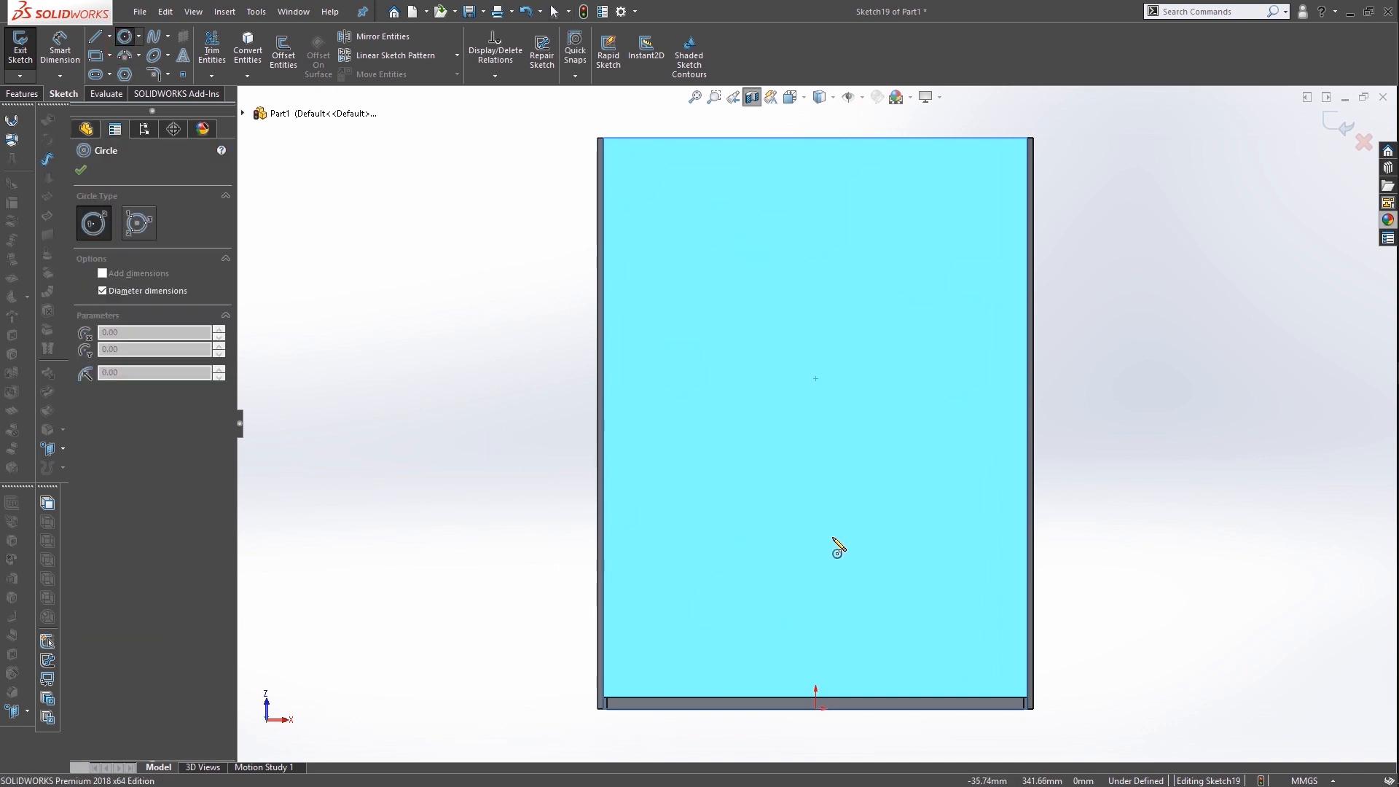
click(816, 503)
click(879, 552)
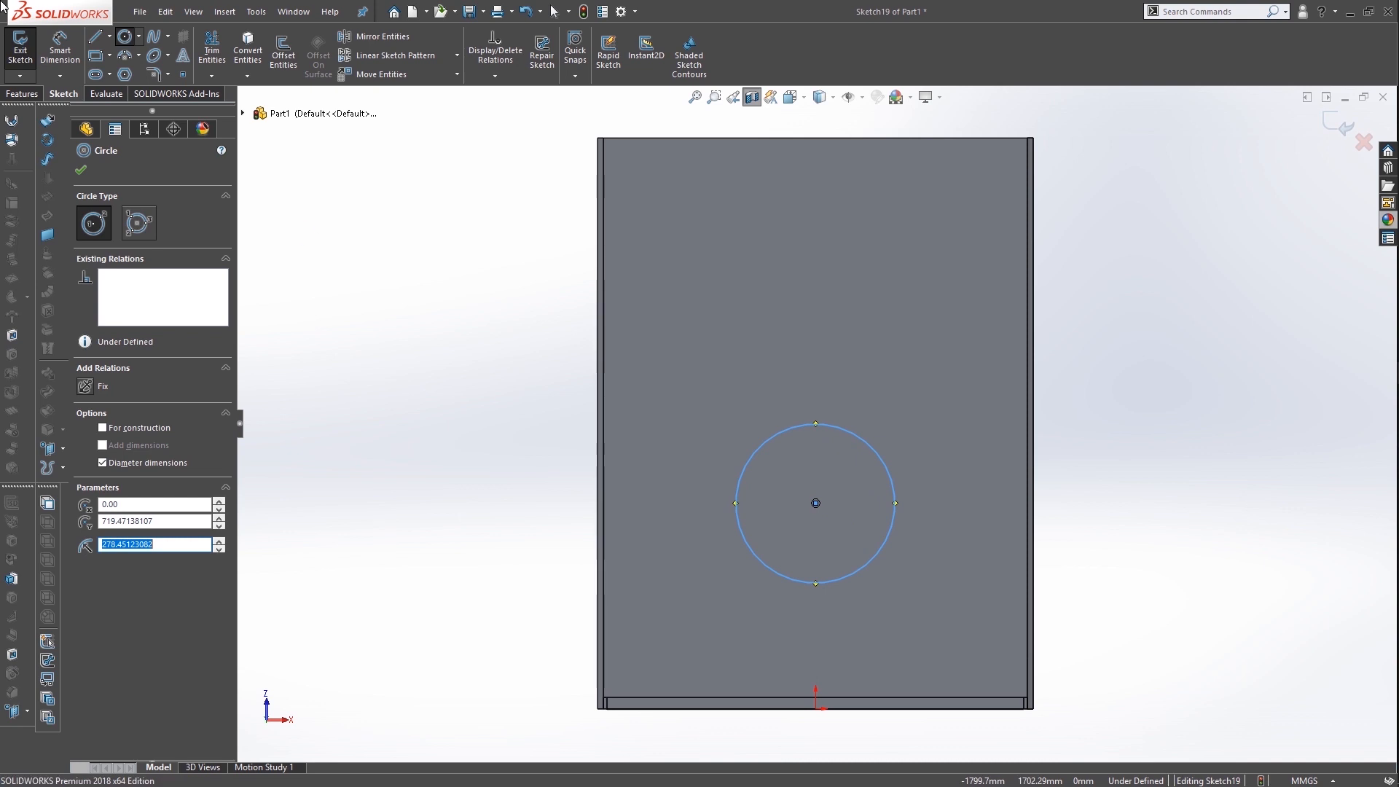
Dimension the ceiling circle's diameter and set it to 408 mm
key(Escape)
click(882, 462)
click(1079, 526)
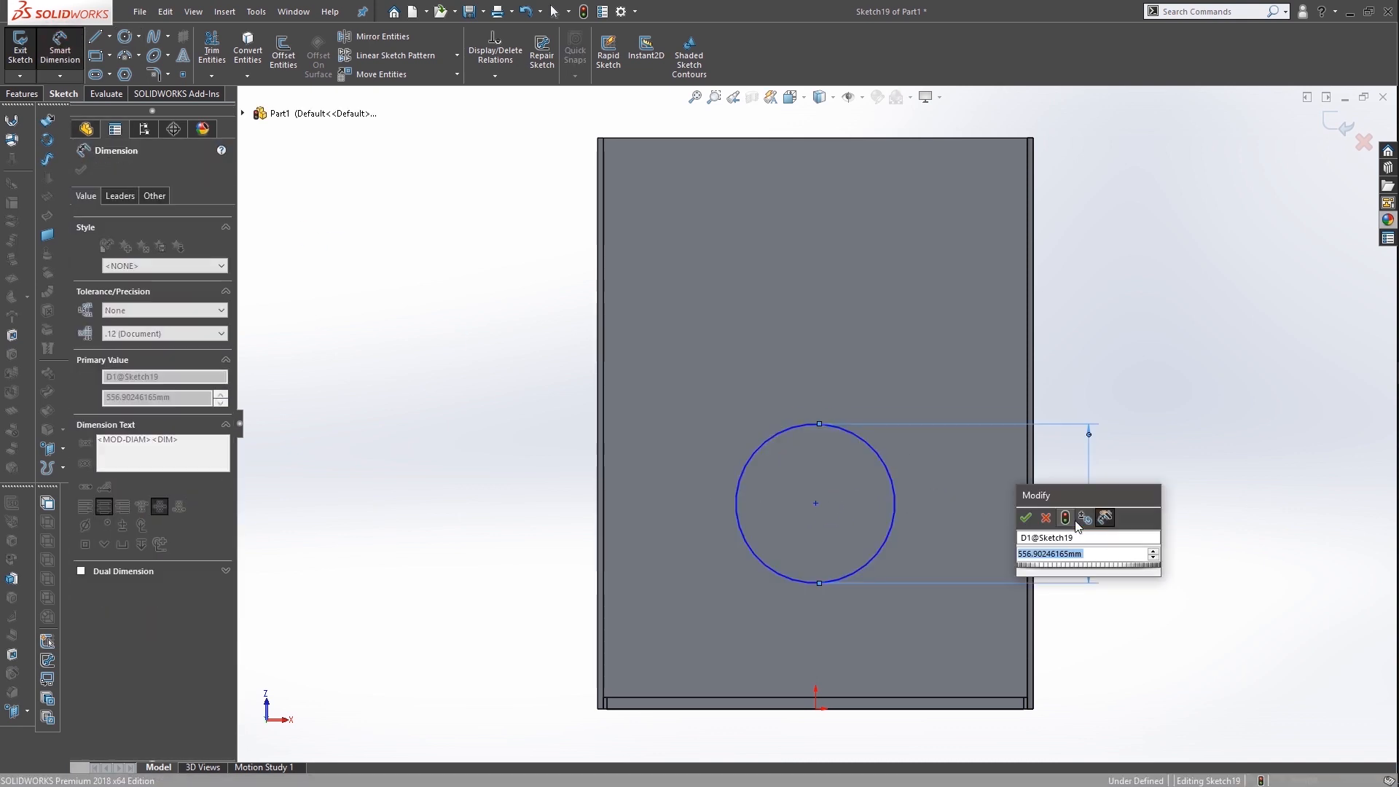
text(408)
key(Return)
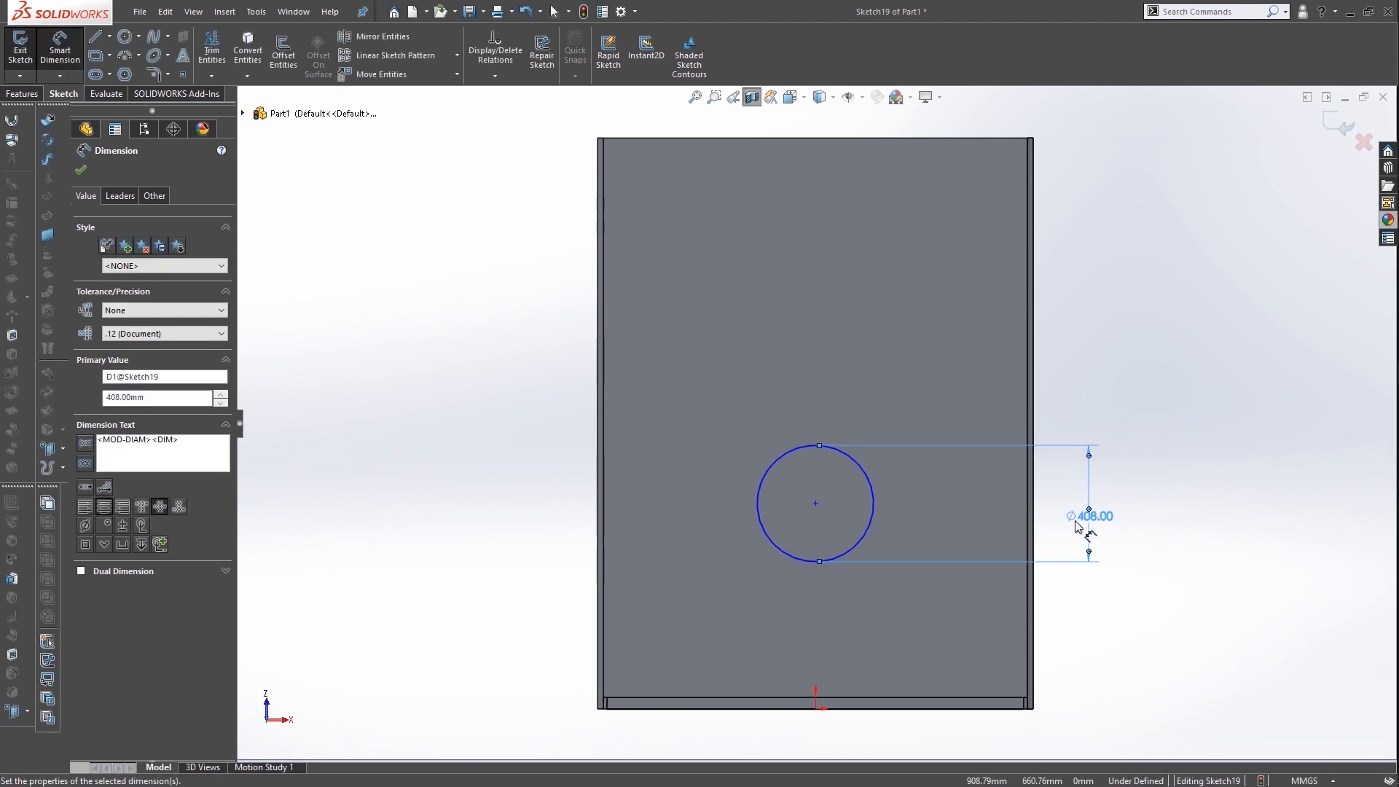
Add a vertical relation between the circle's centre point and the origin, leaving the diameter dimension out of the selection
click(488, 75)
click(513, 109)
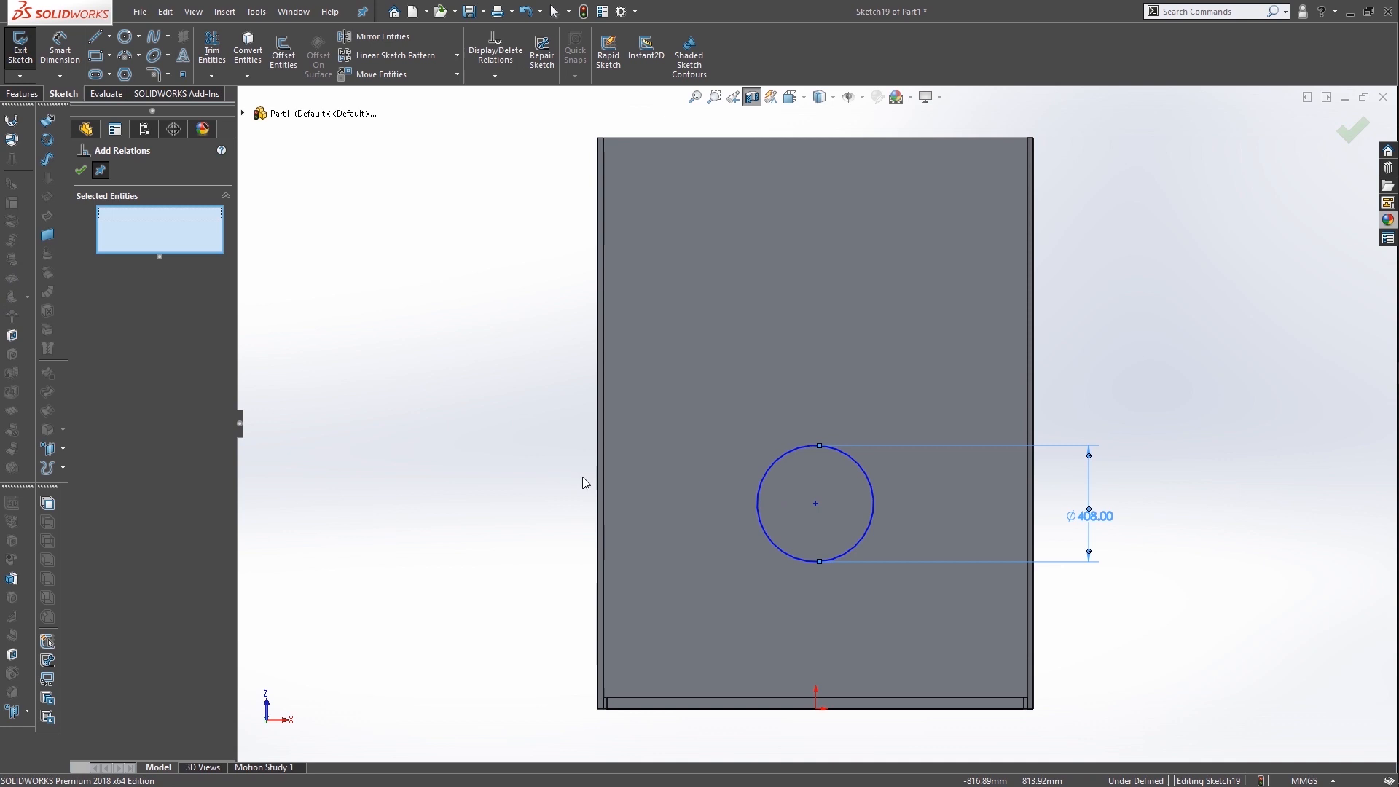
click(815, 503)
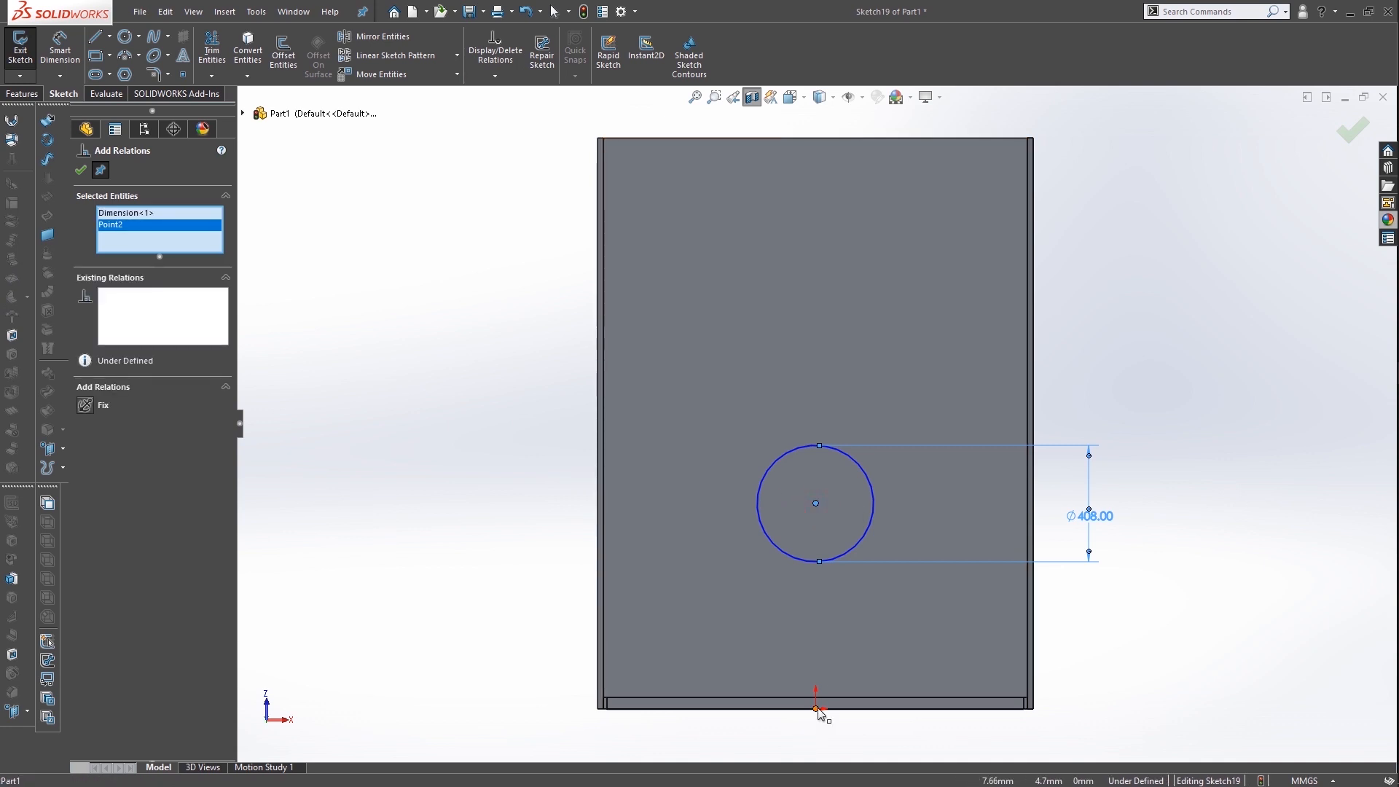
click(817, 708)
right_click(139, 217)
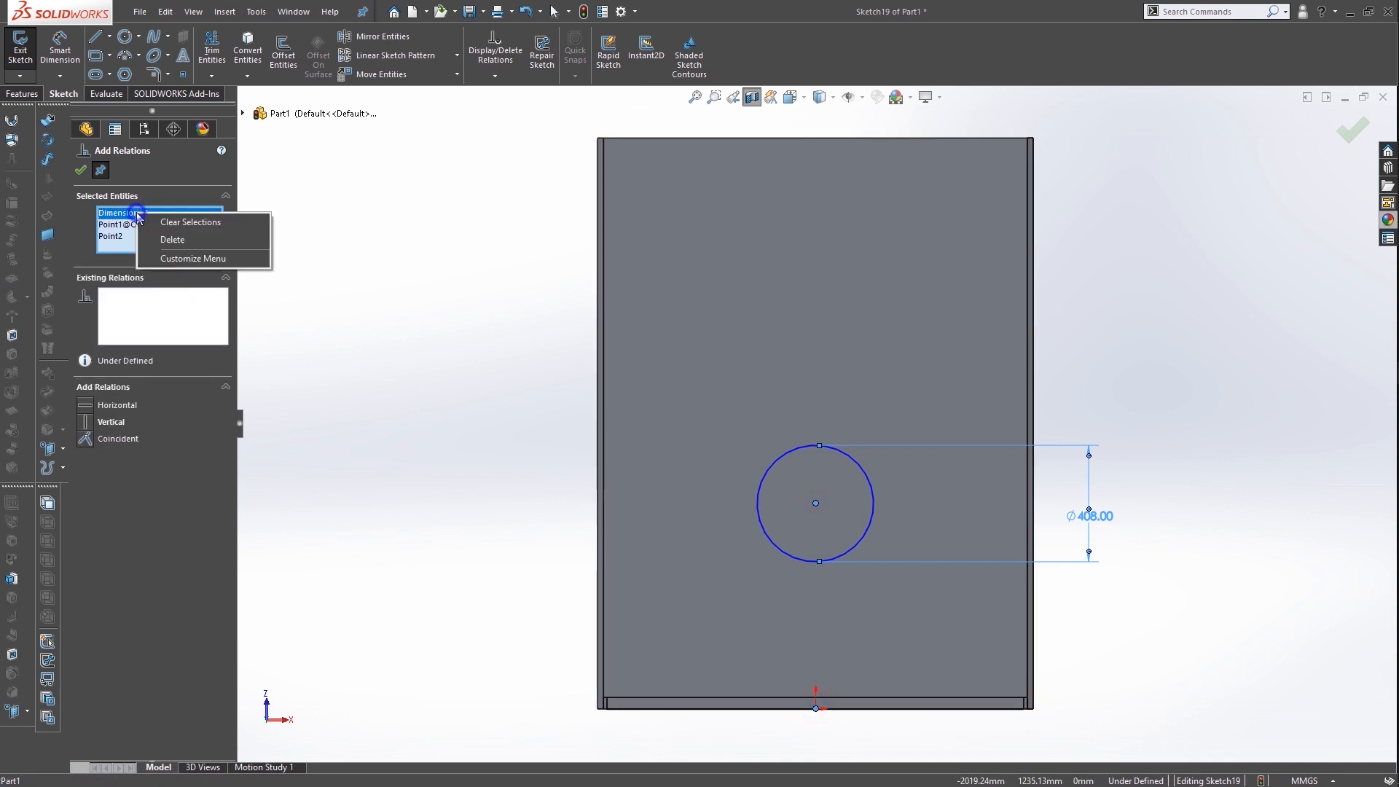
click(169, 240)
click(138, 424)
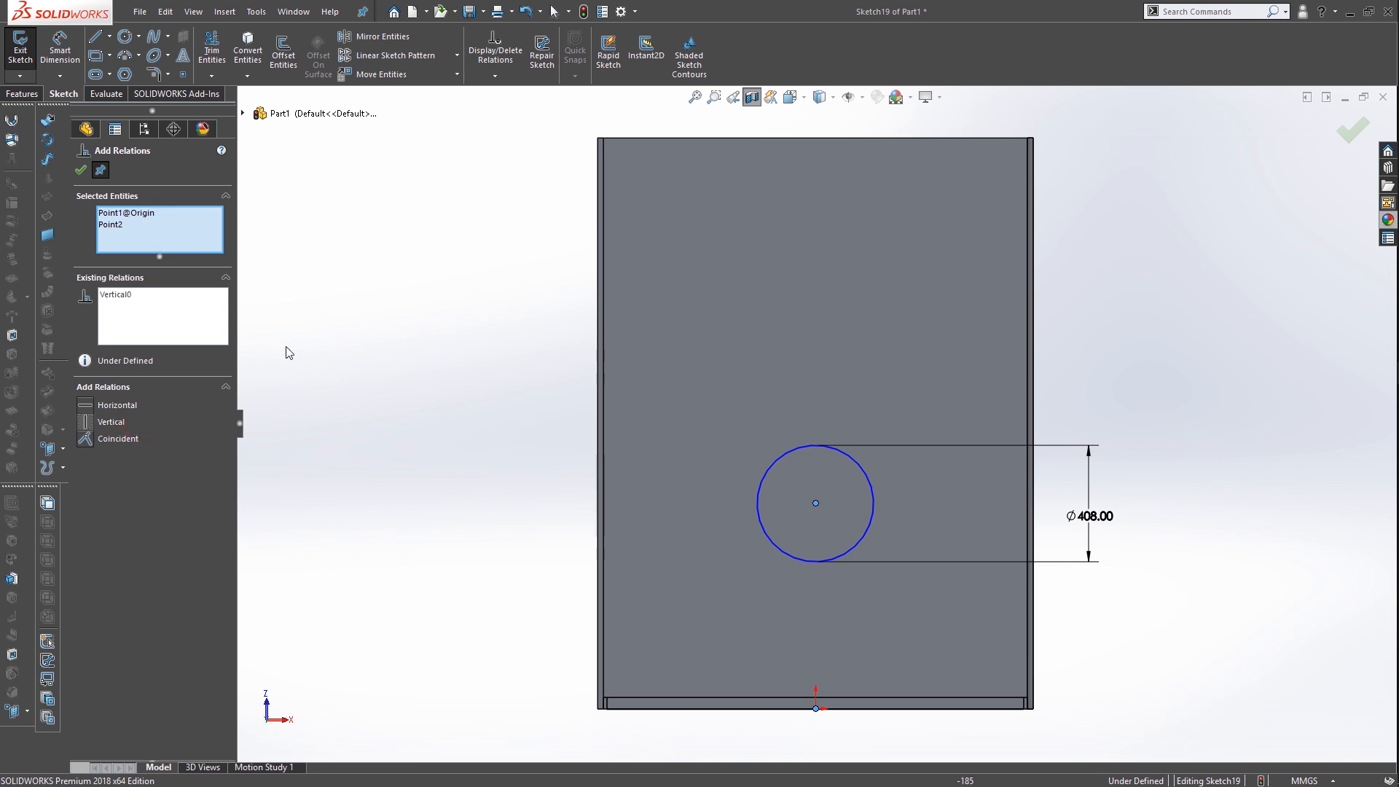
Dimension the distance from the circle's centre to the origin and set it to 700 mm
click(58, 49)
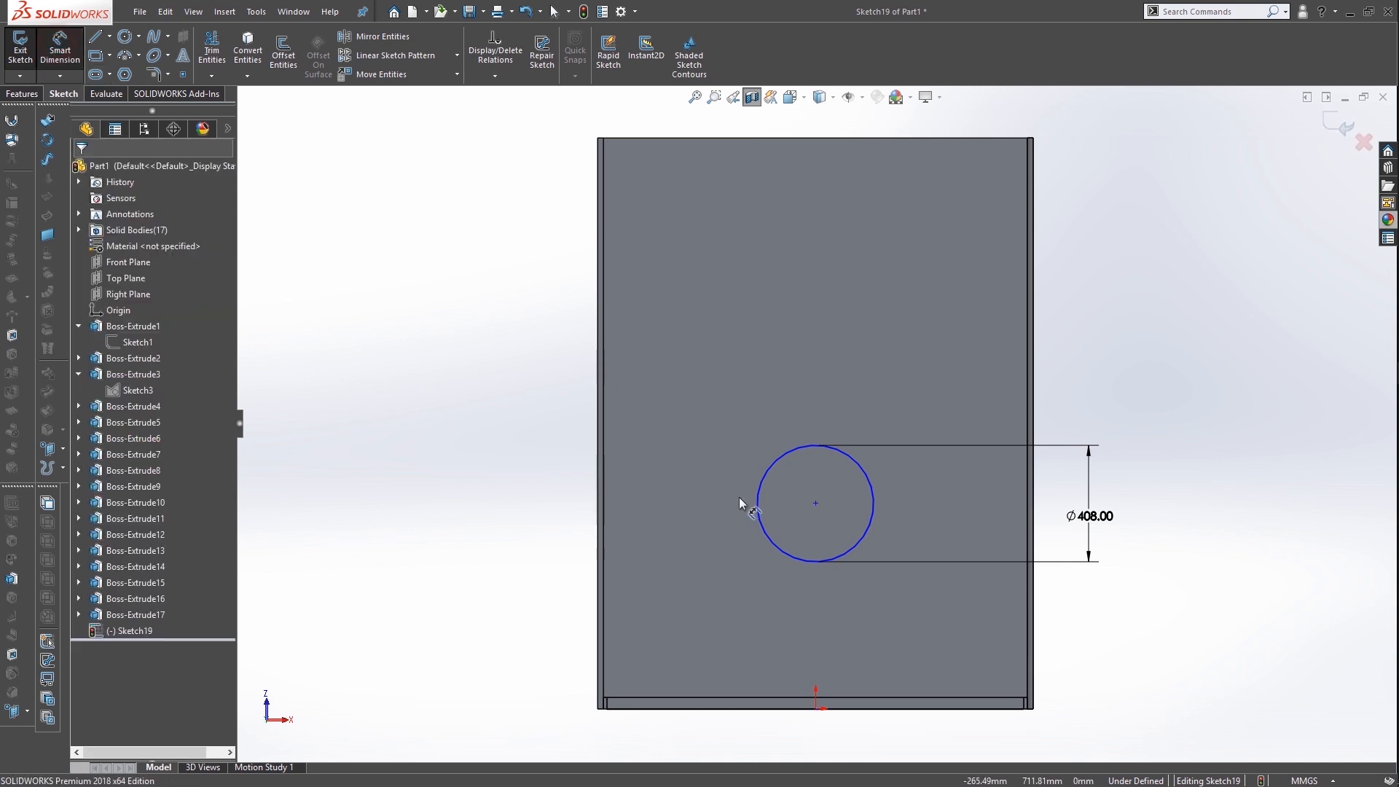
click(815, 503)
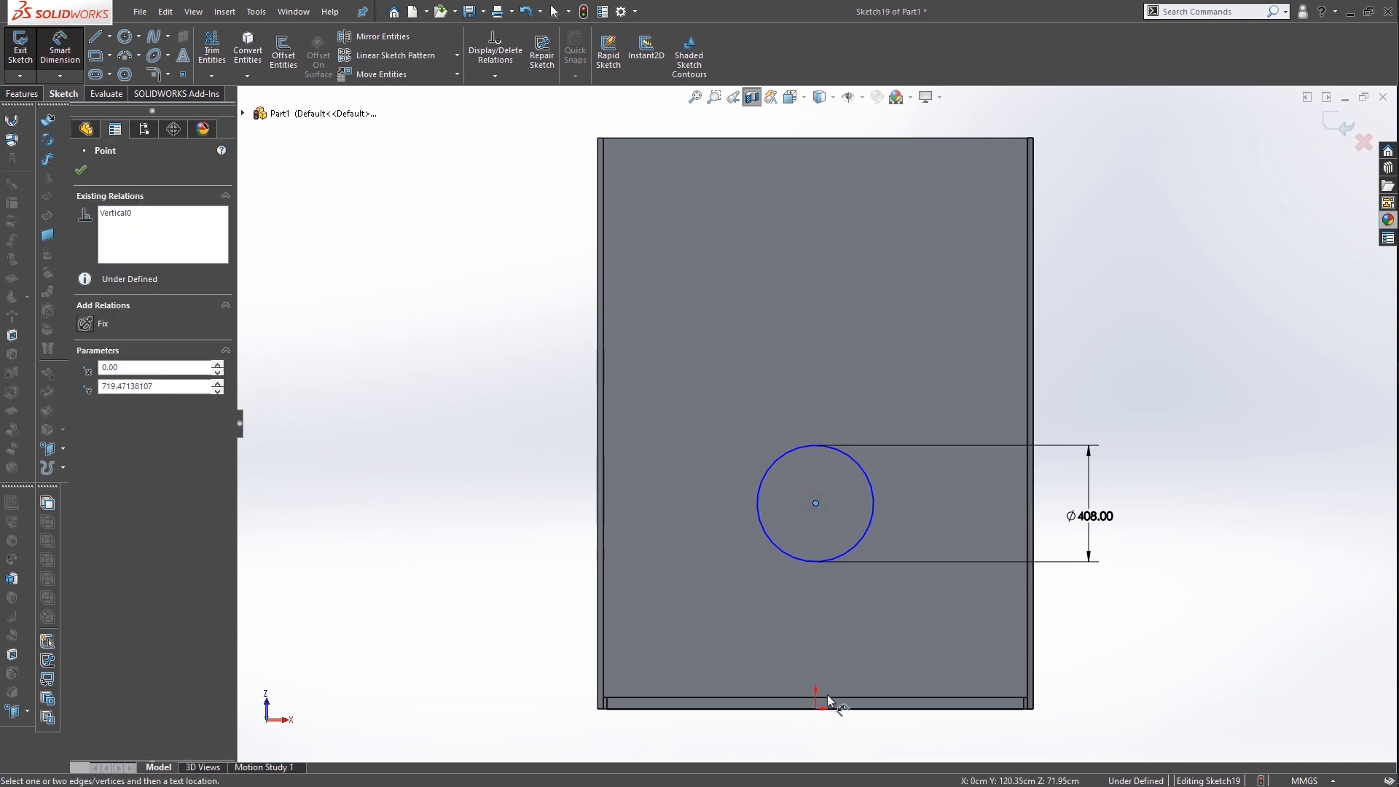
click(816, 708)
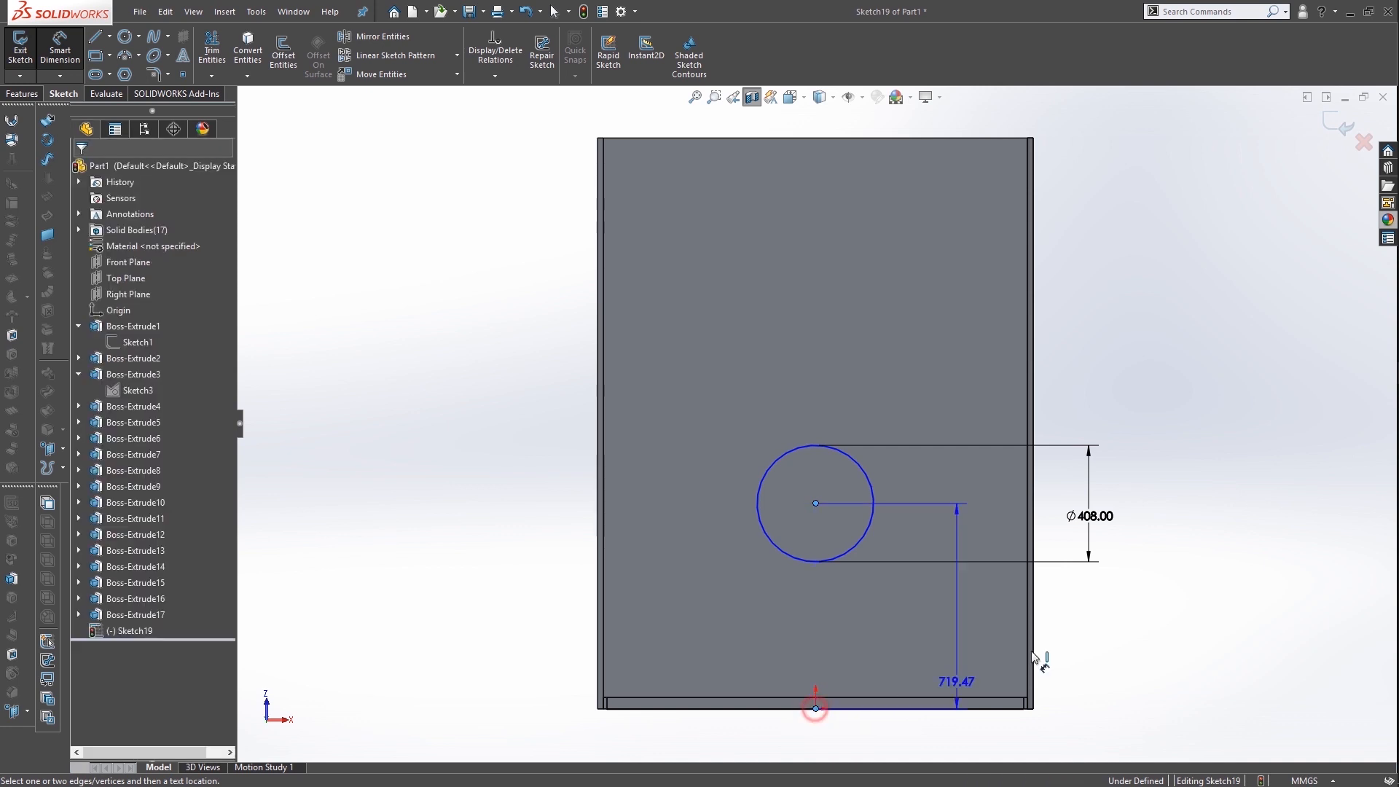
click(1266, 616)
text(7)
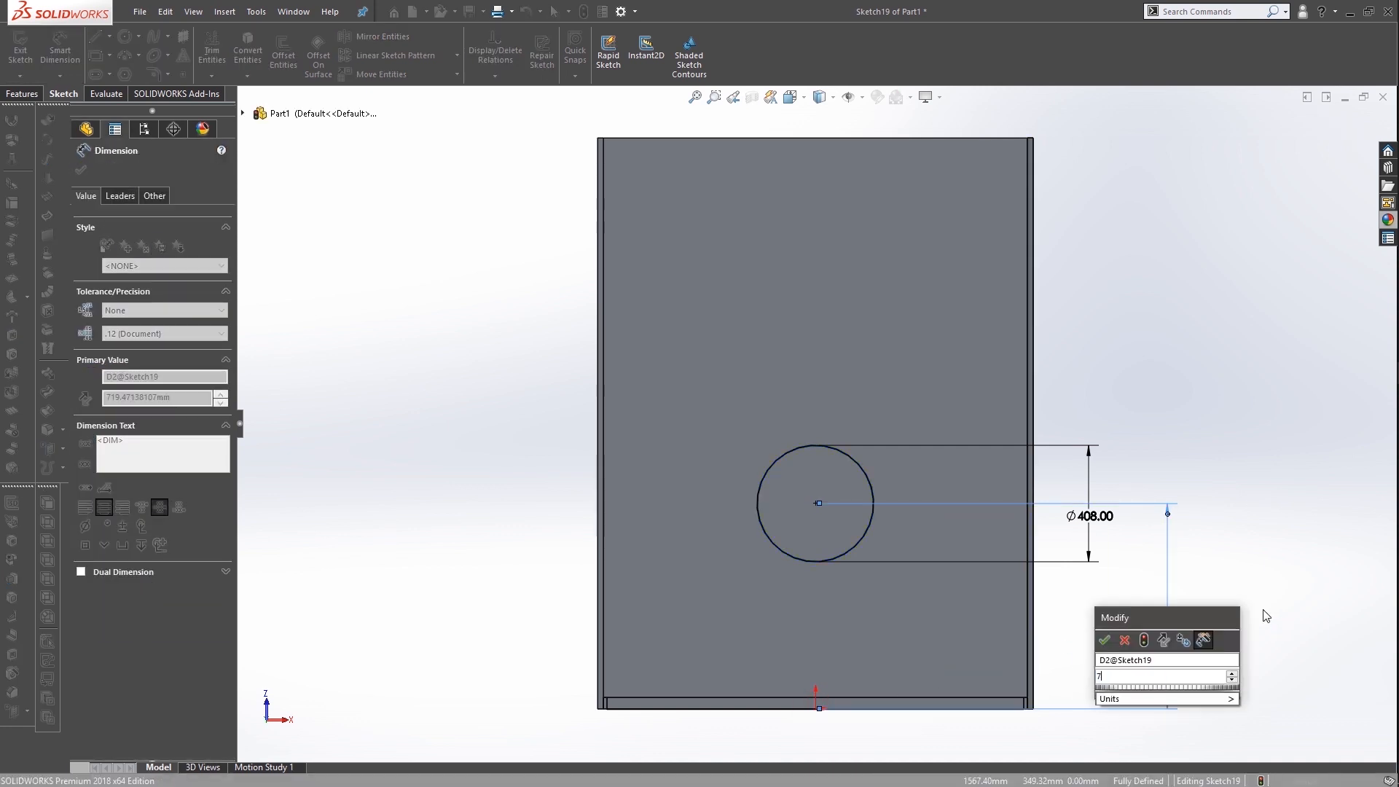
text(00)
key(Return)
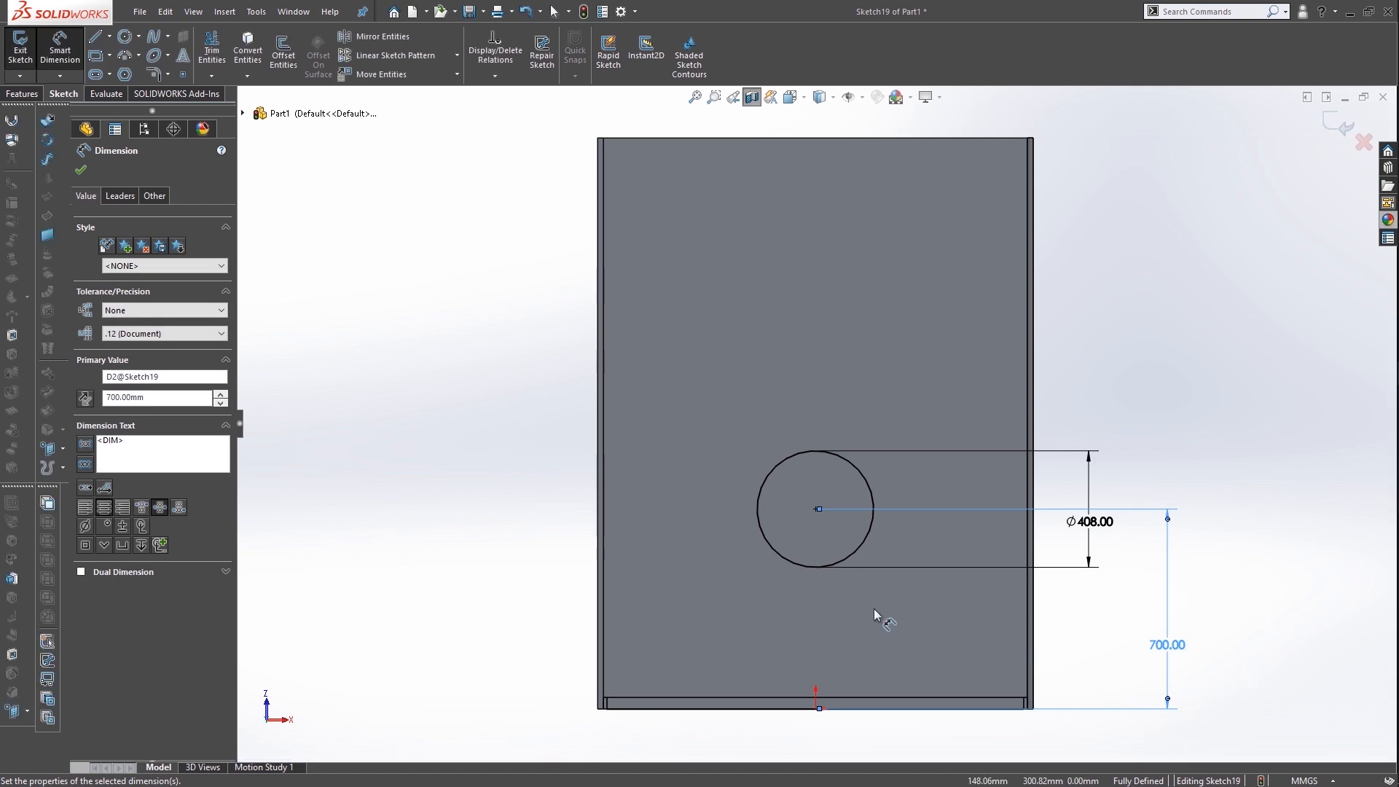
Extrude the ceiling circle 30 mm downward as a separate body without merging the result
click(4, 93)
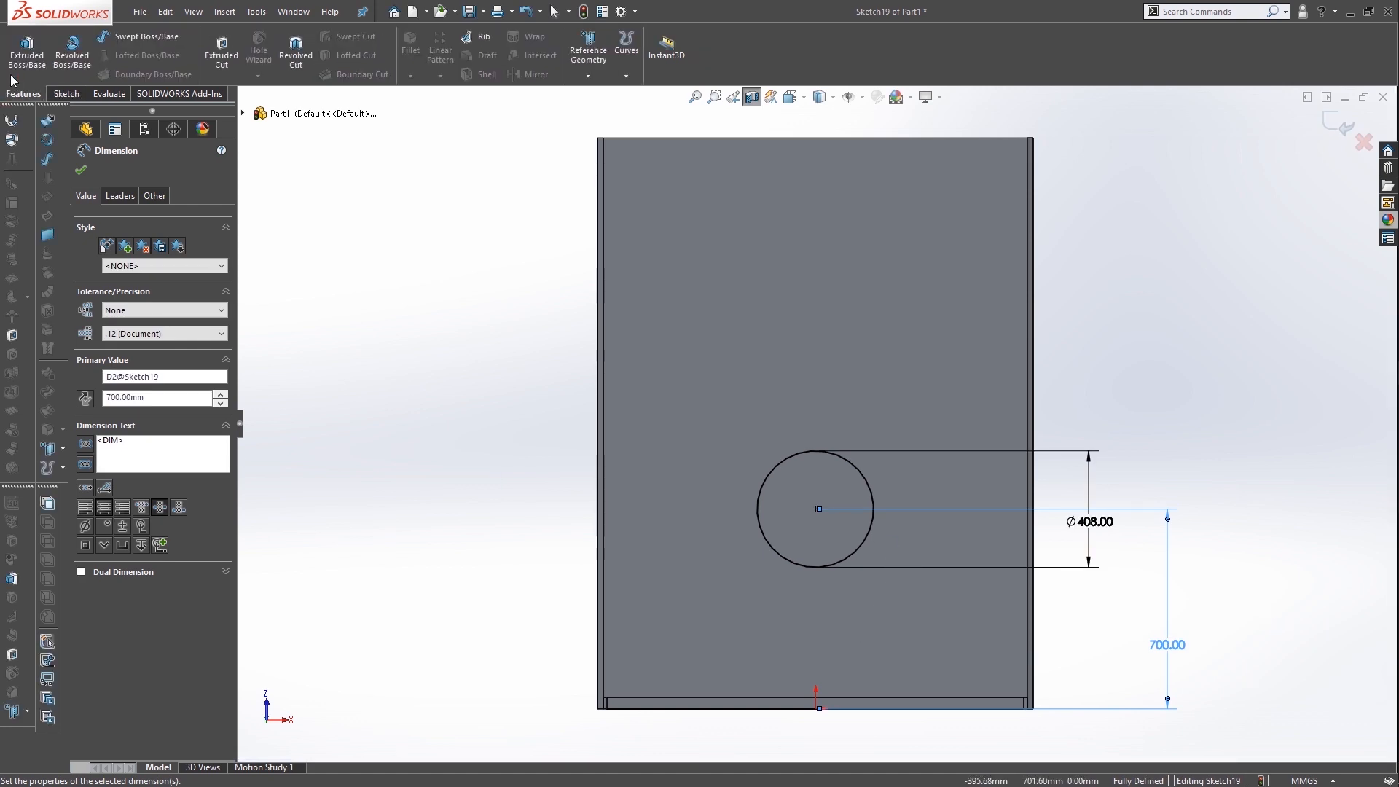
middle_drag(646, 379, 823, 457)
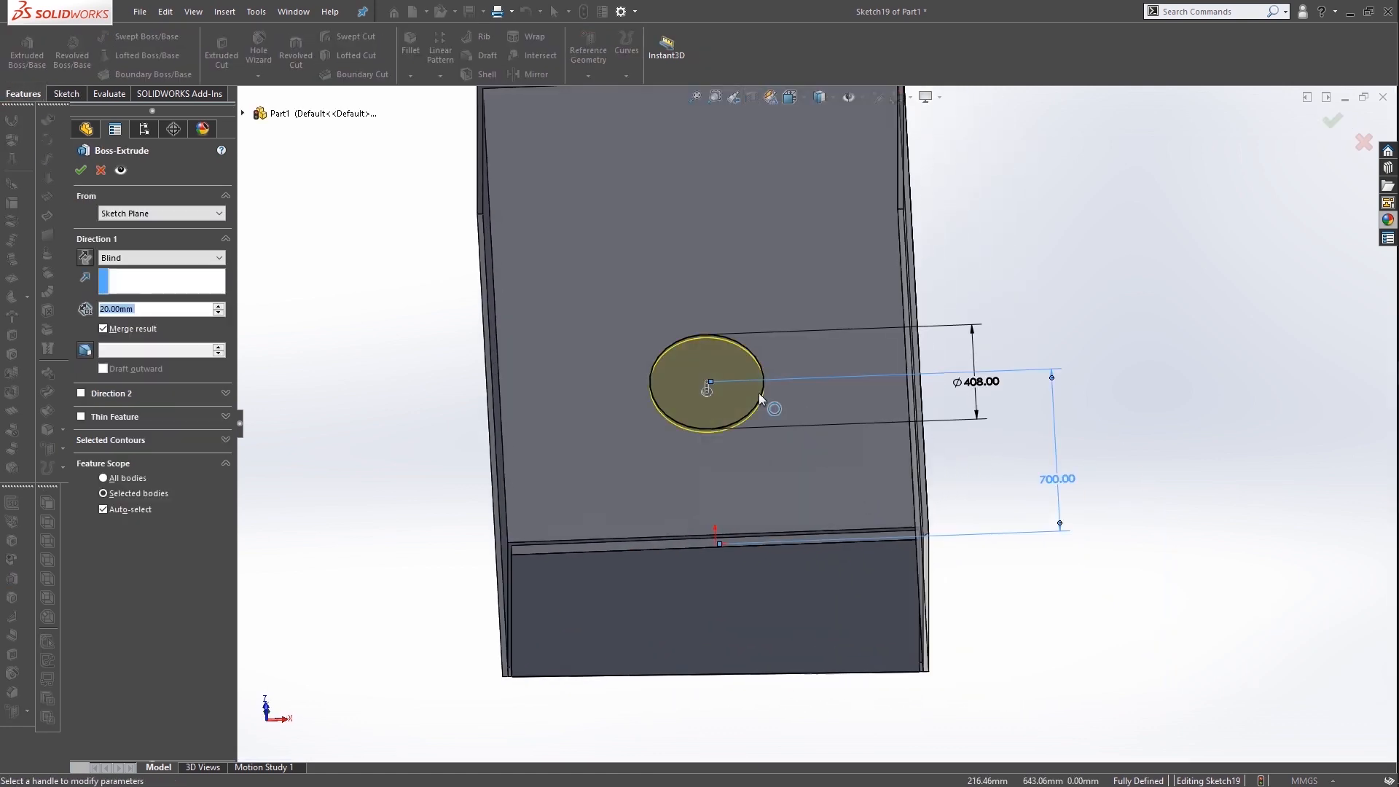
click(144, 309)
text(30)
key(Return)
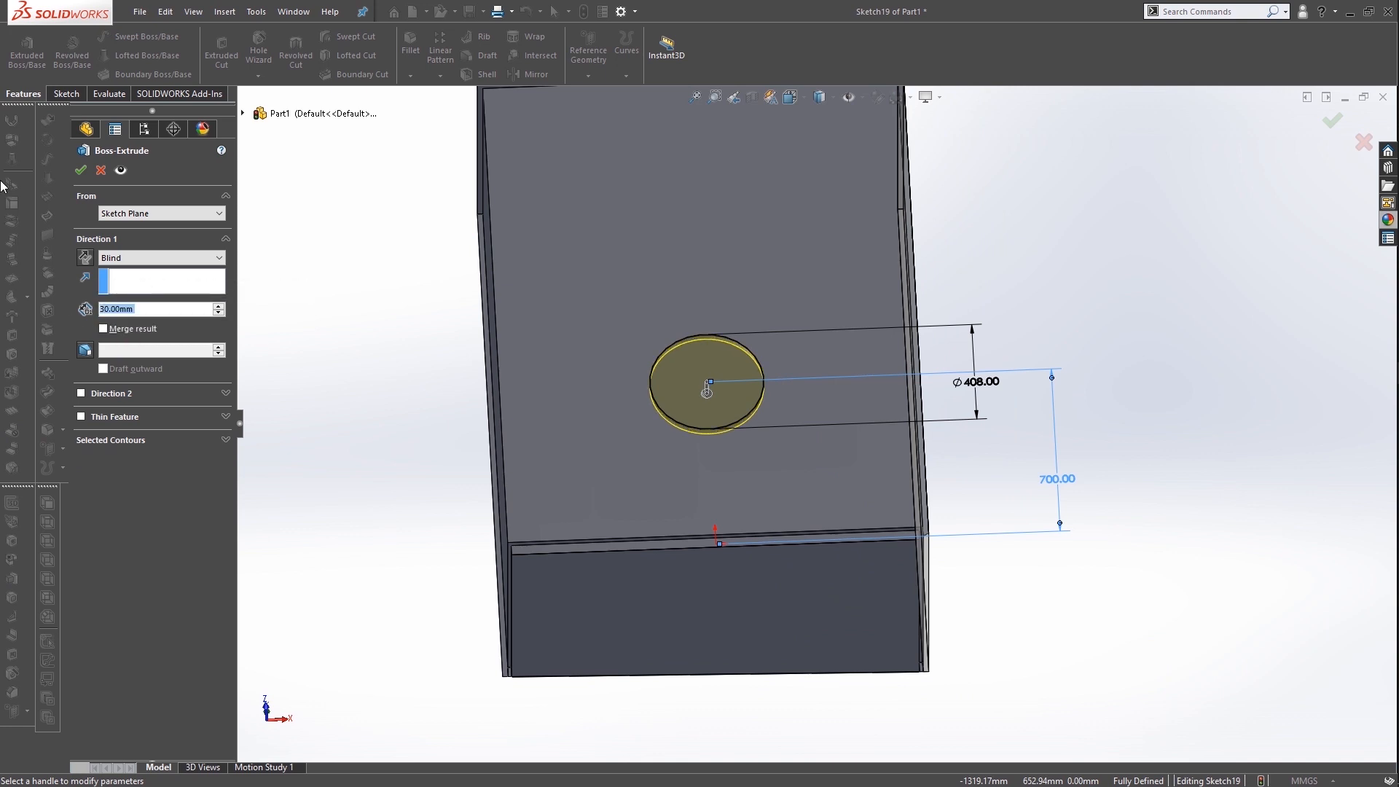
click(80, 170)
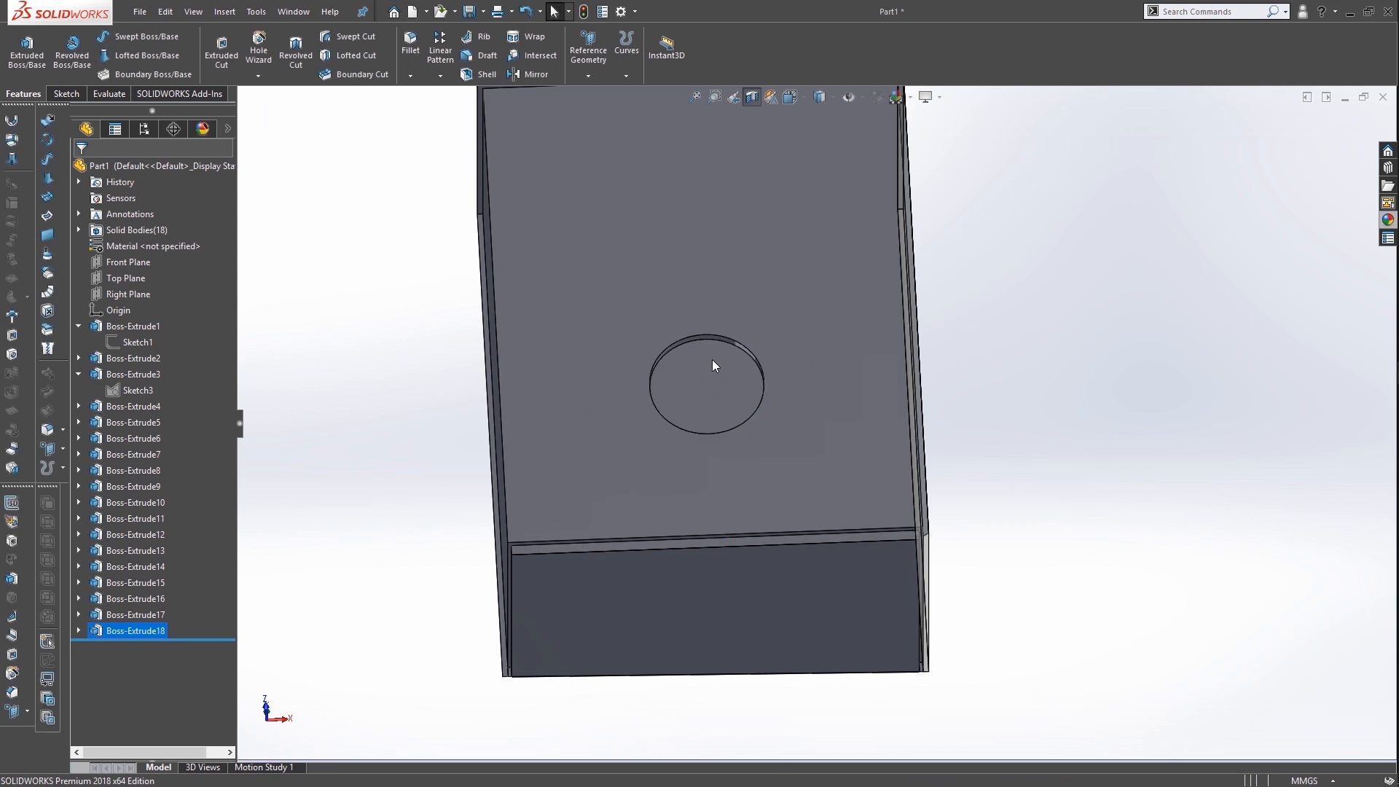
Inspect the ceiling disc, then switch to Photos, examine the chandelier and its ceiling base in the reference render, and return to SOLIDWORKS
scroll(712, 360, down, 3)
scroll(791, 425, up, 4)
middle_drag(792, 428, 829, 482)
mouse_move(1392, 517)
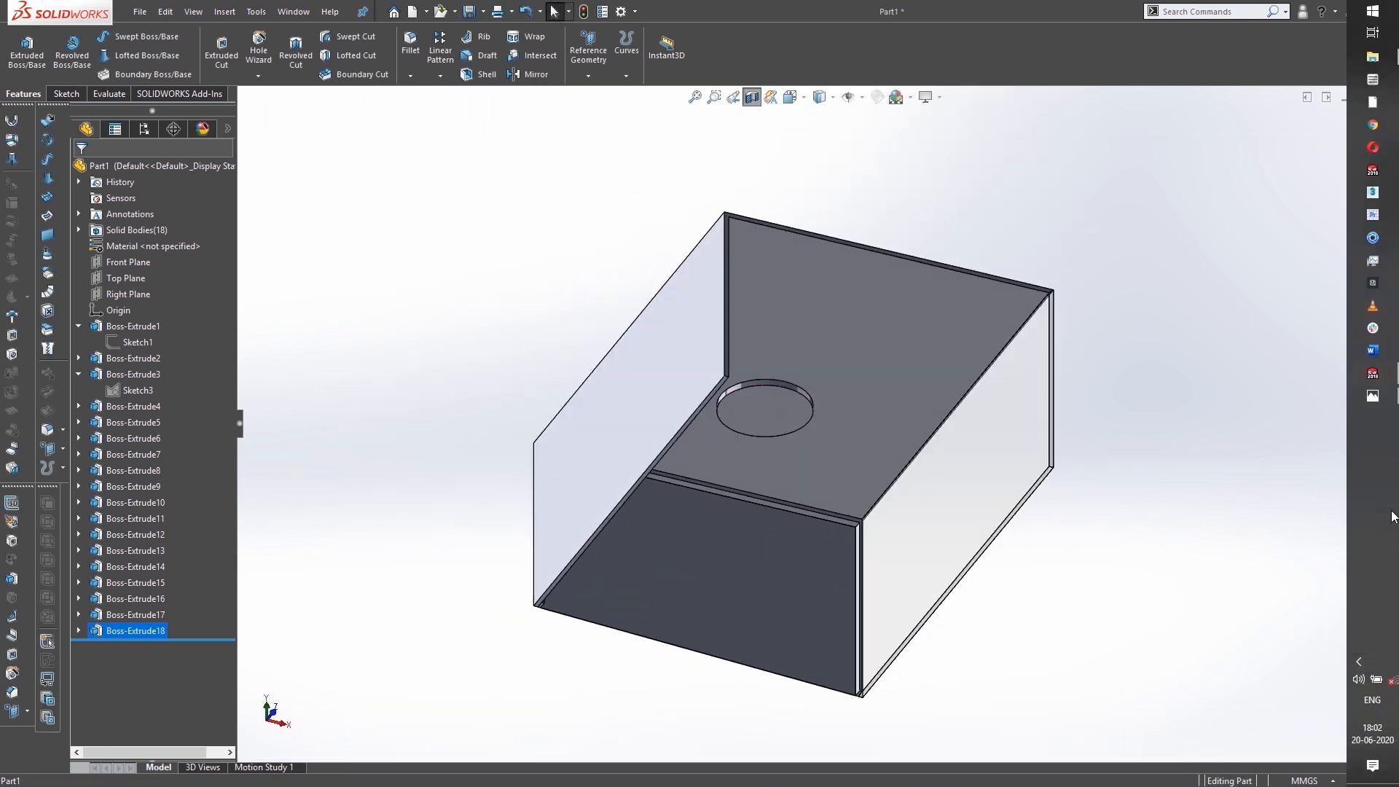
click(1382, 394)
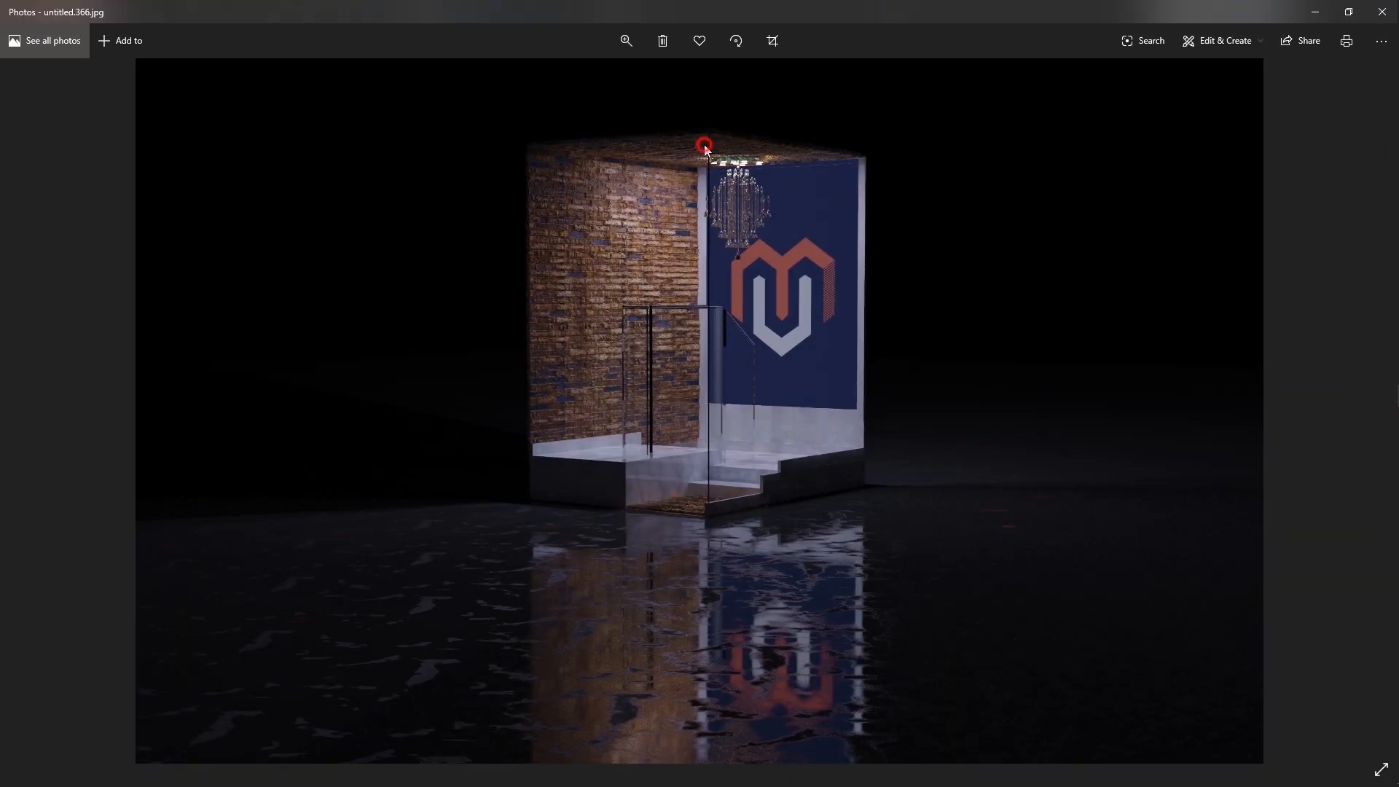
scroll(737, 174, up, 5)
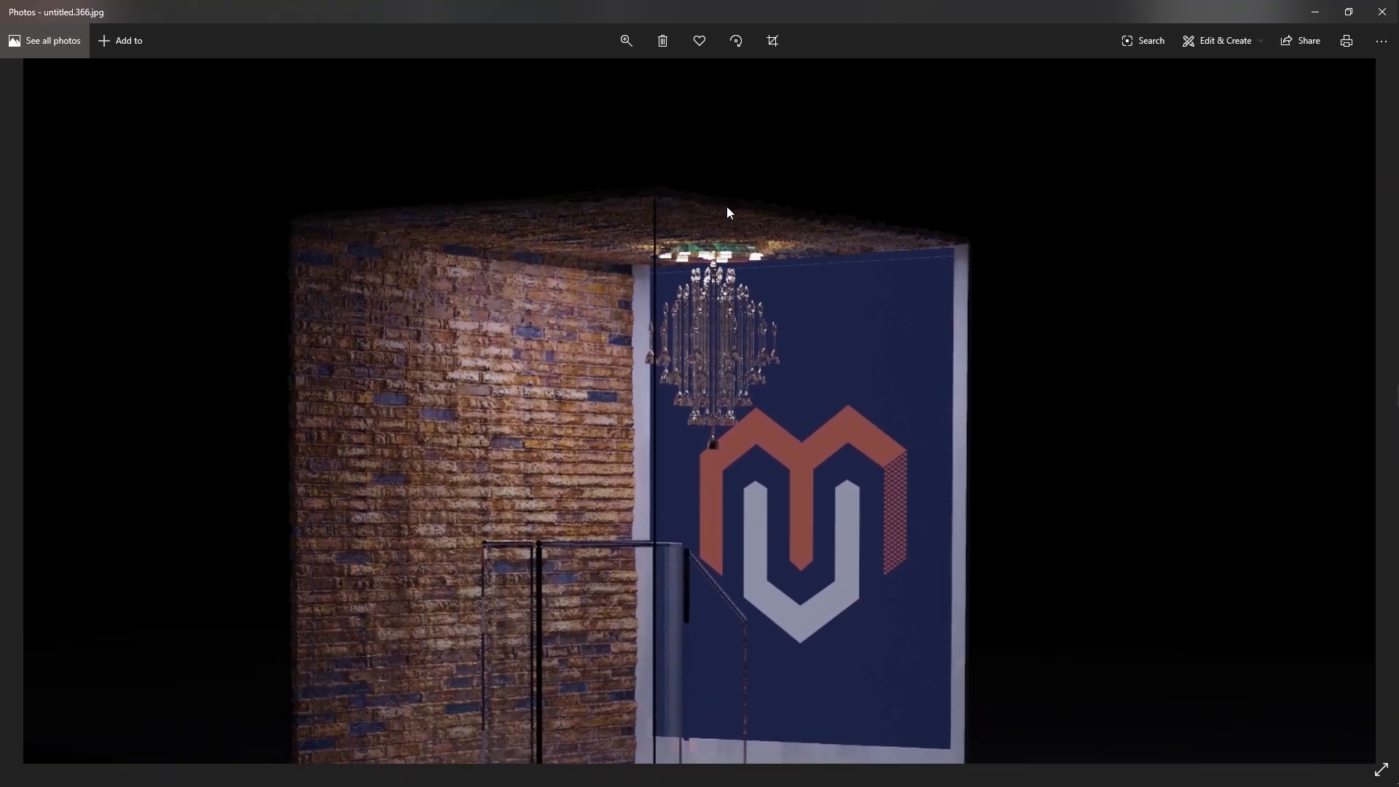
drag(580, 81, 616, 86)
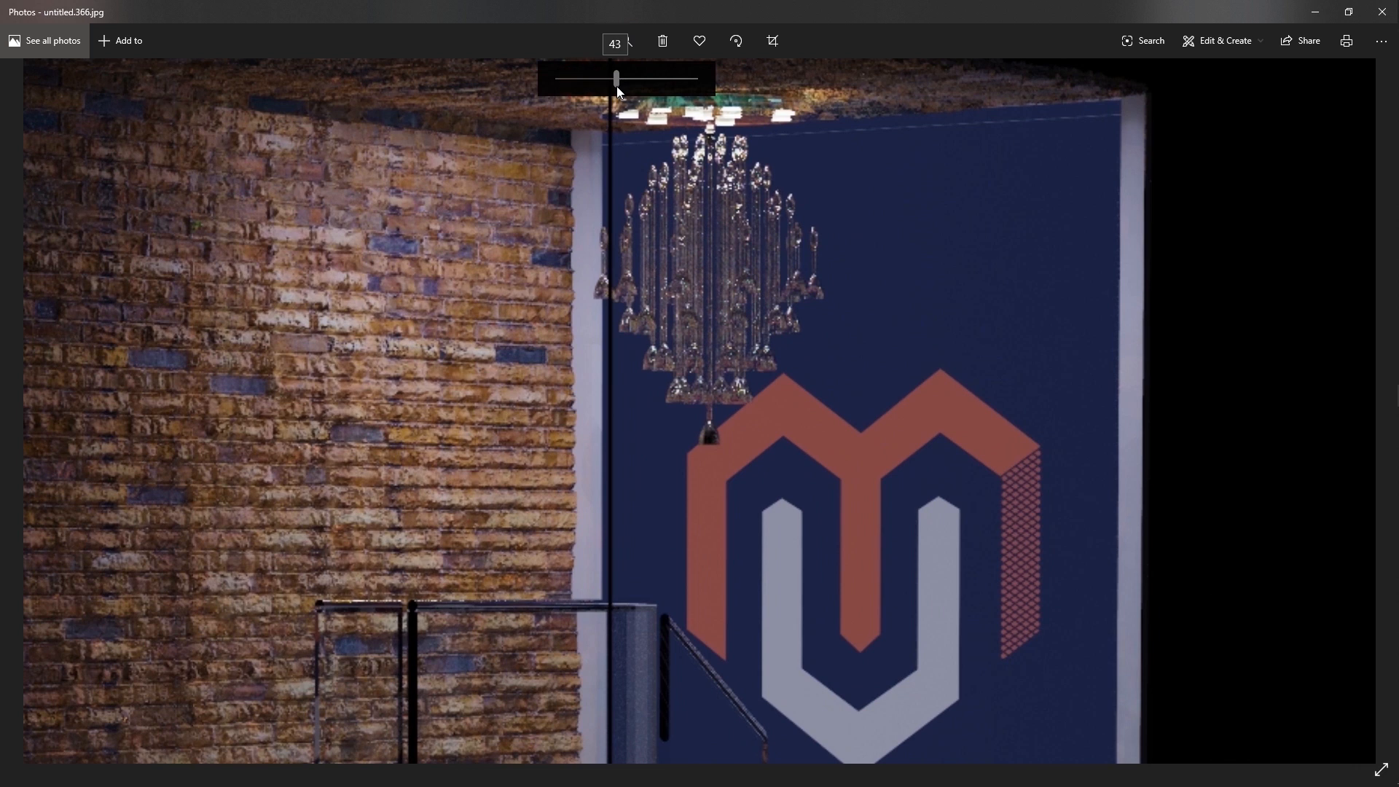
drag(676, 180, 668, 239)
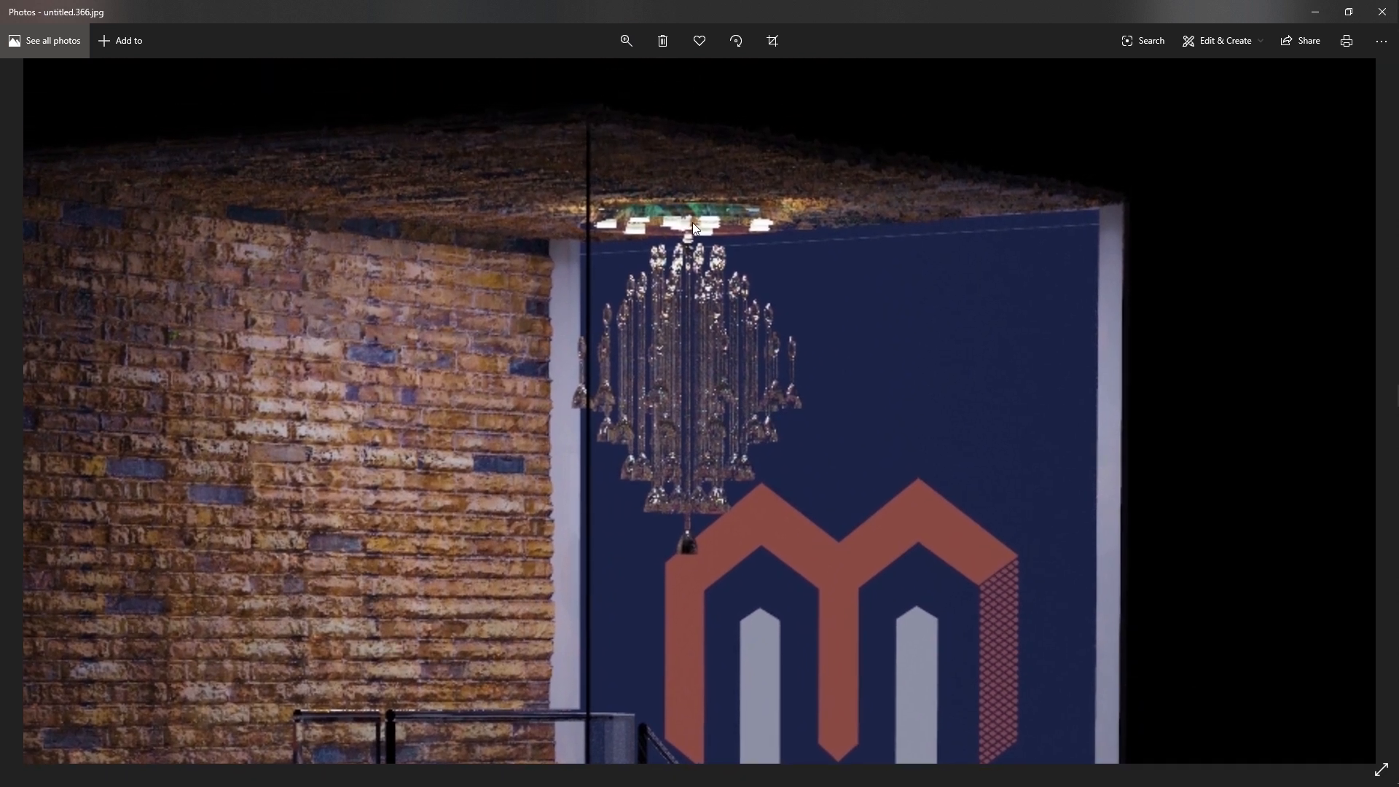
click(1315, 11)
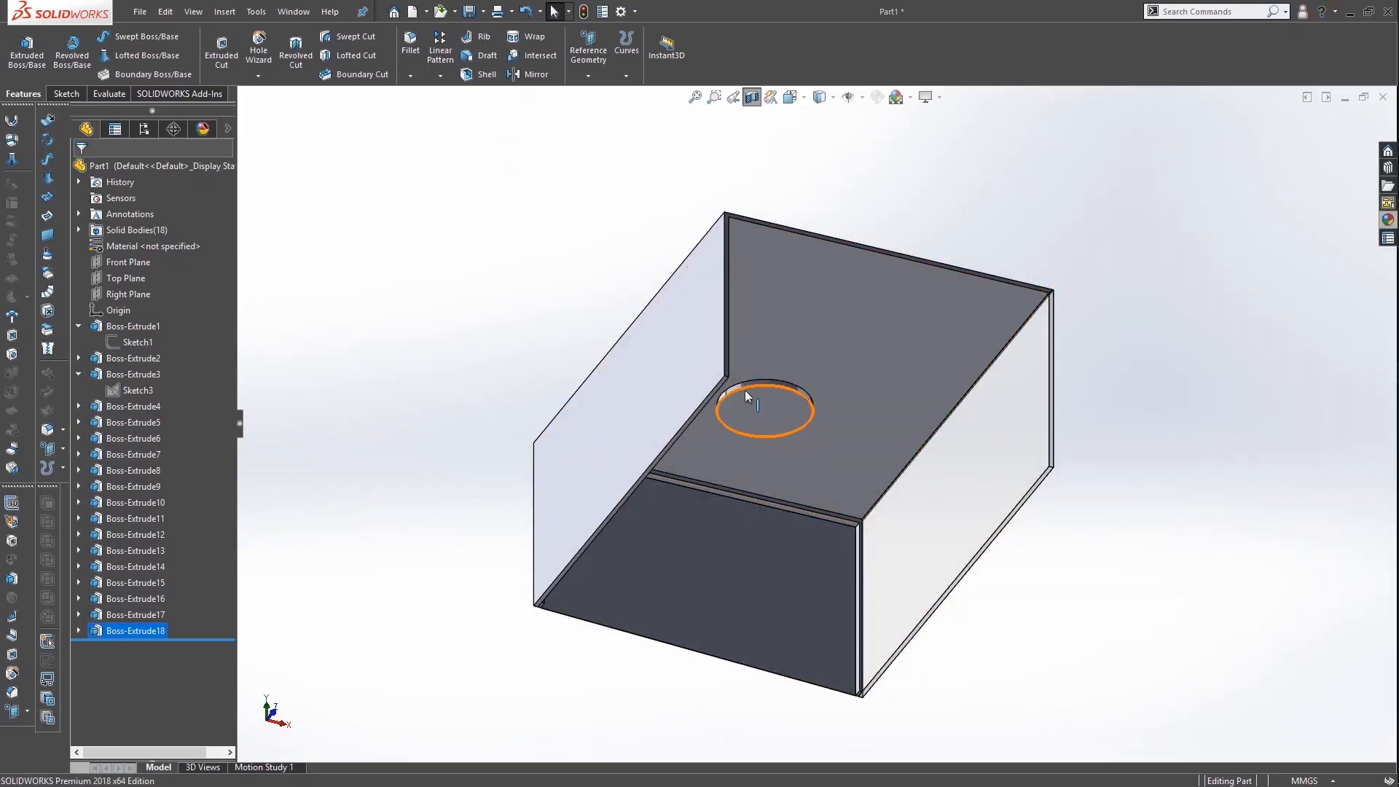
click(581, 61)
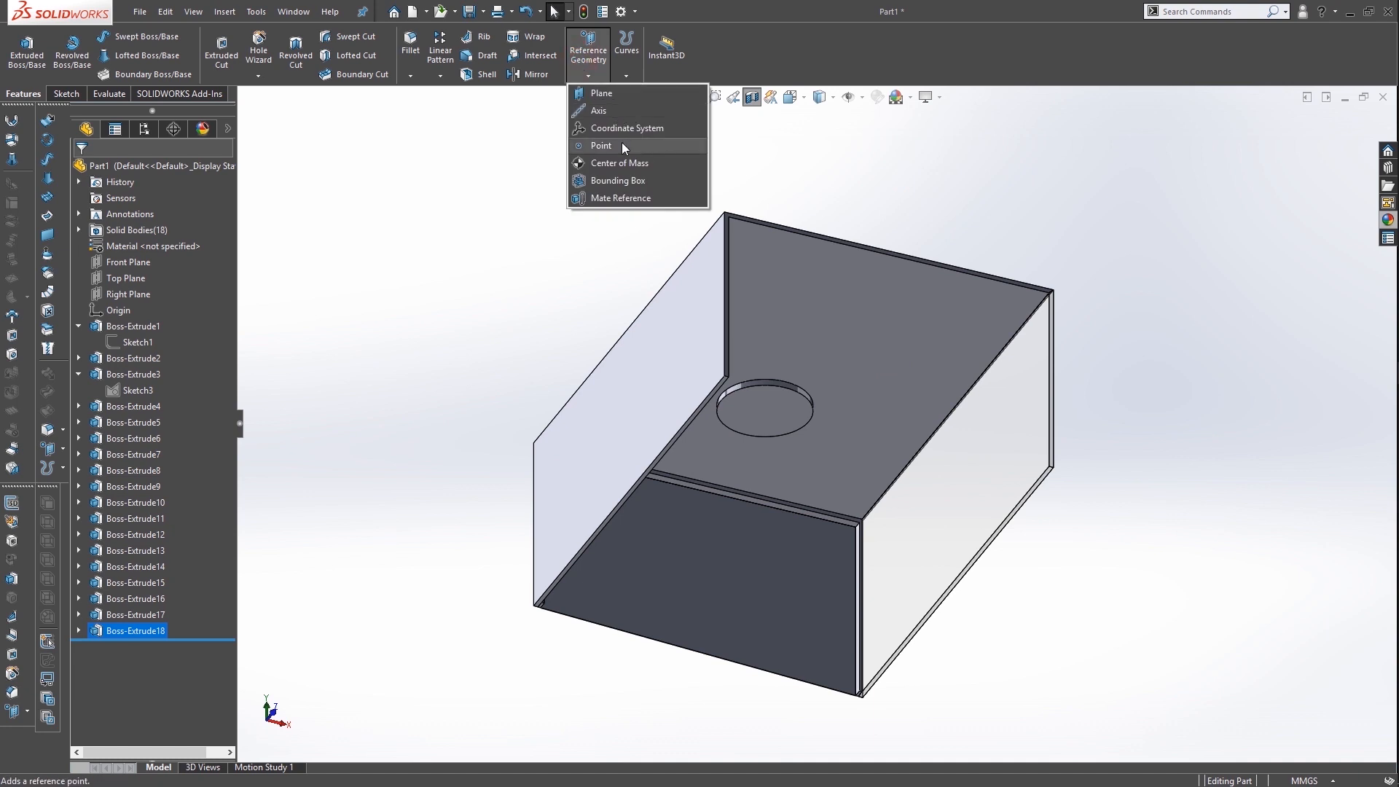
click(622, 144)
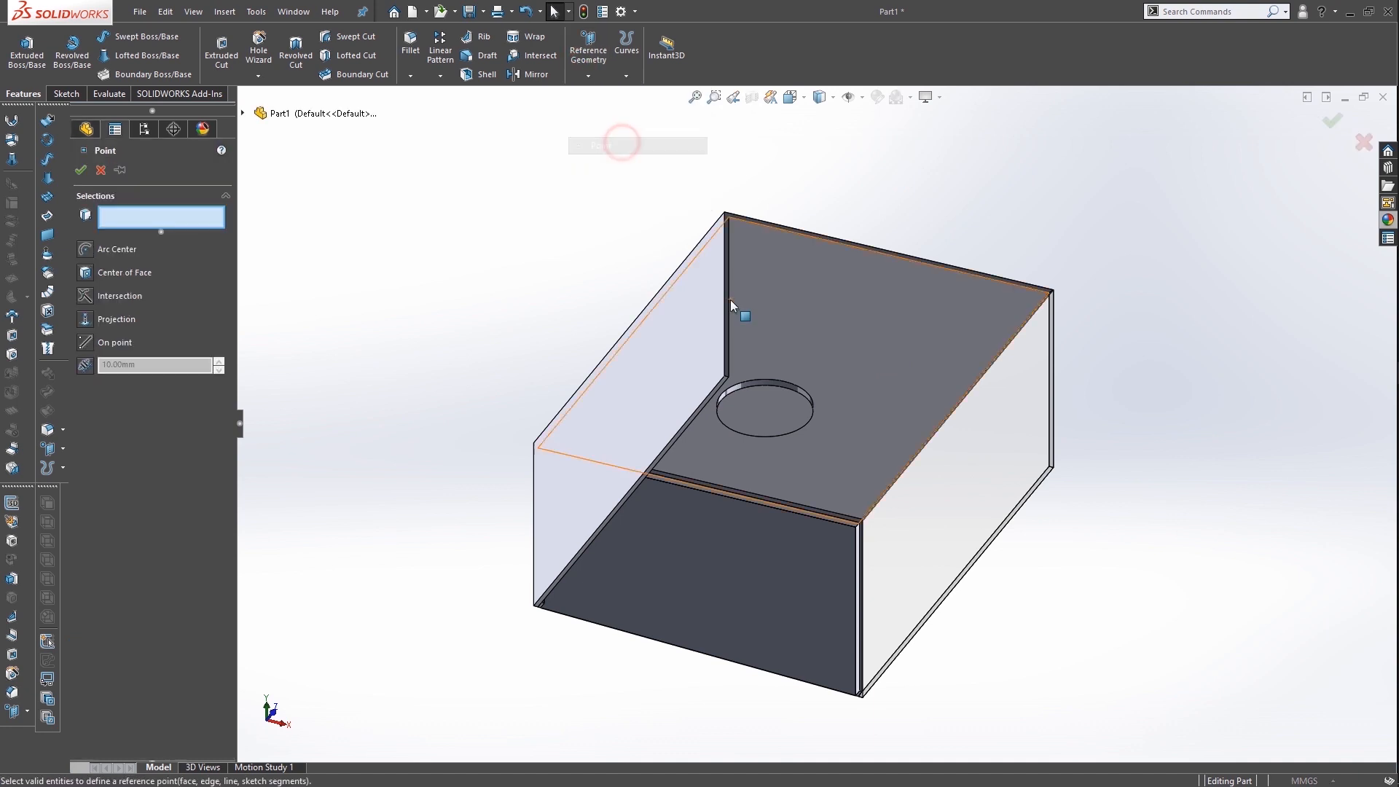
click(101, 170)
Create a reference plane offset 30 mm below the ceiling disc's underside and enlarge the plane's displayed outline
click(605, 49)
click(615, 90)
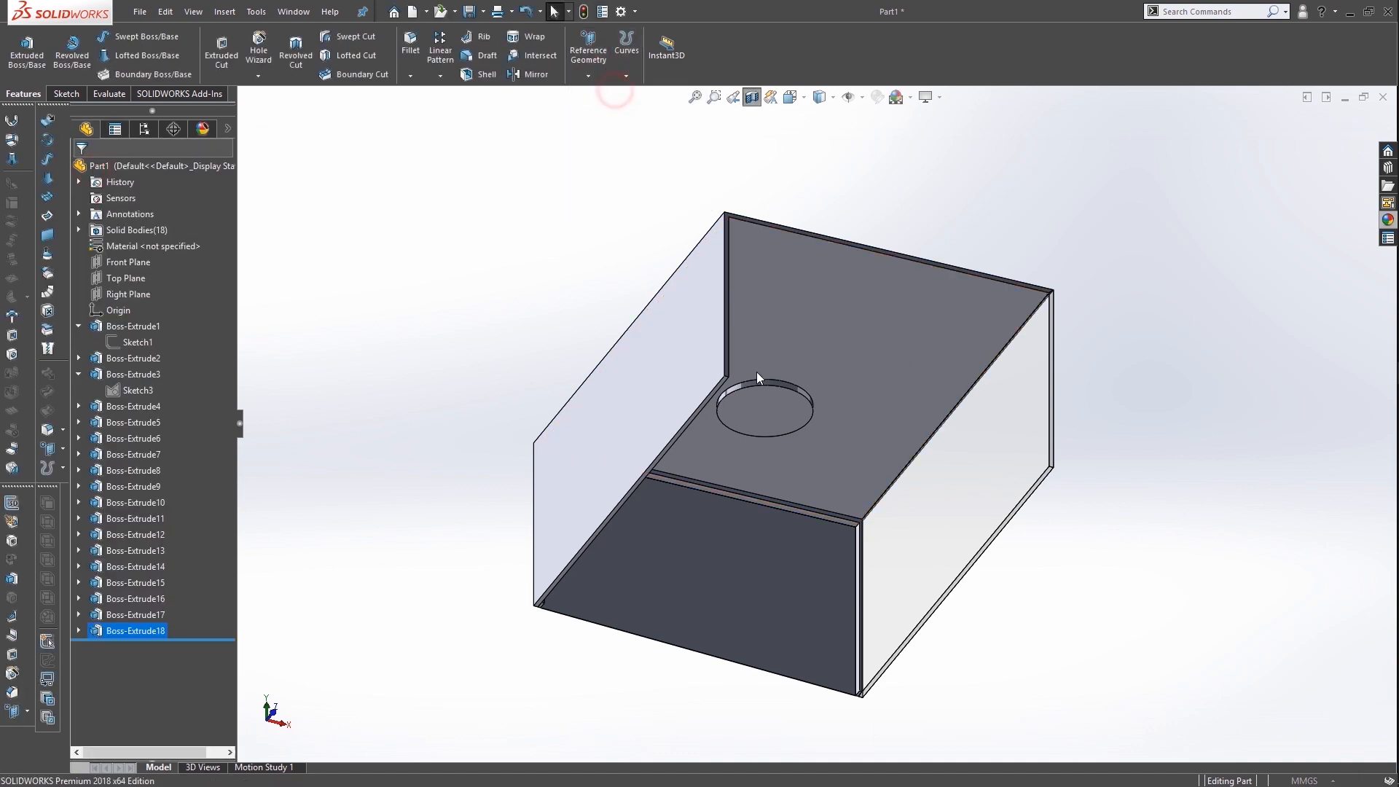
click(758, 396)
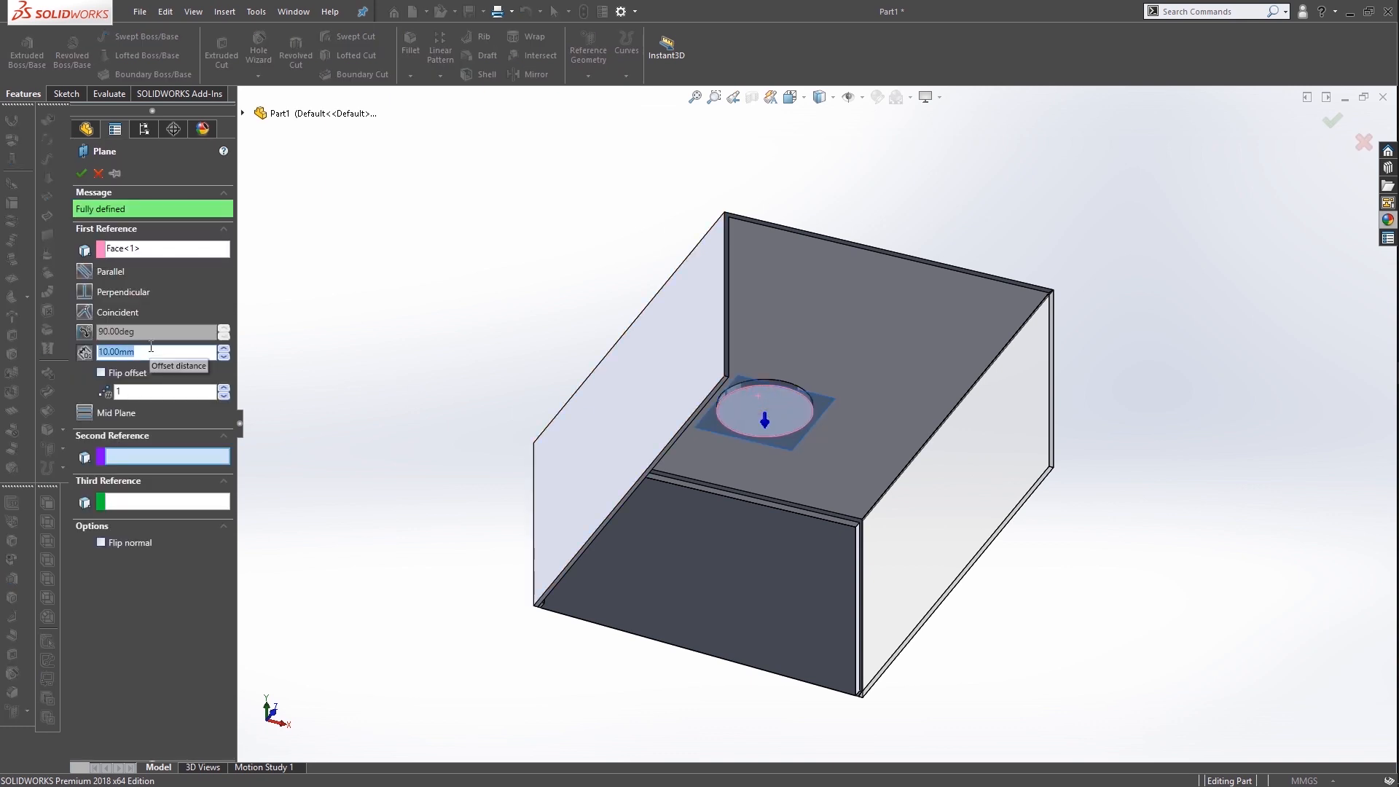
key(Return)
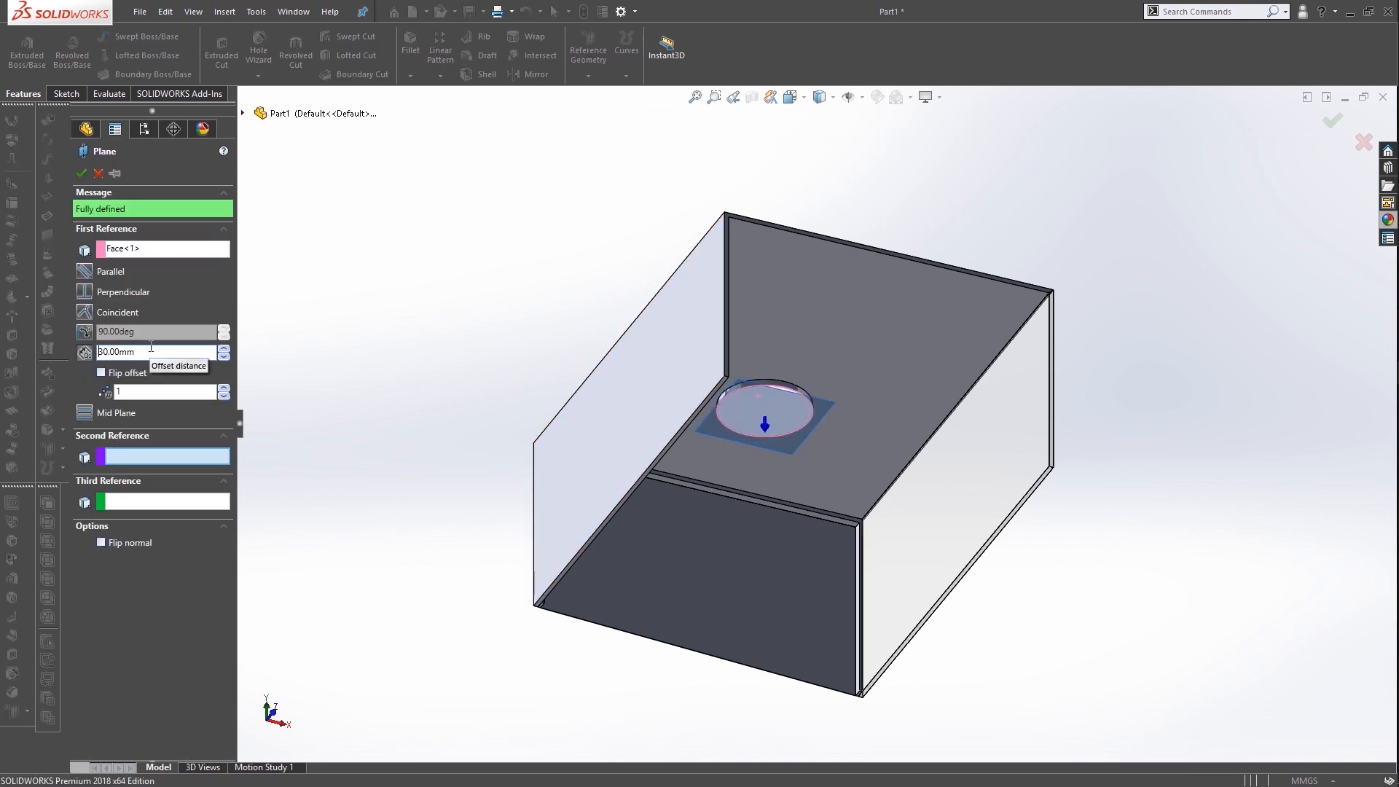
click(81, 174)
drag(975, 385, 1329, 287)
Start a sketch on the new offset plane and convert the ceiling disc's circular outline into it
right_click(1223, 358)
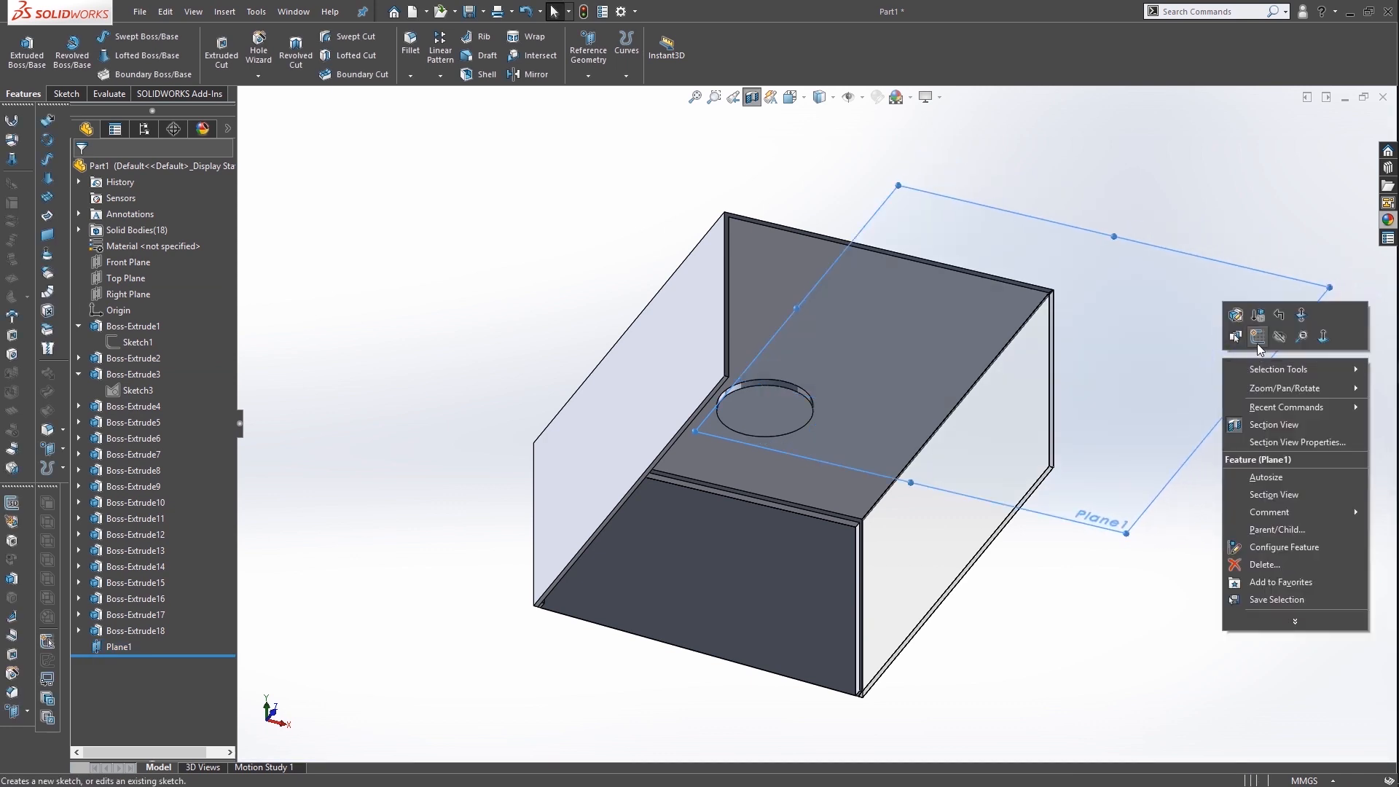
click(1258, 338)
scroll(932, 297, down, 3)
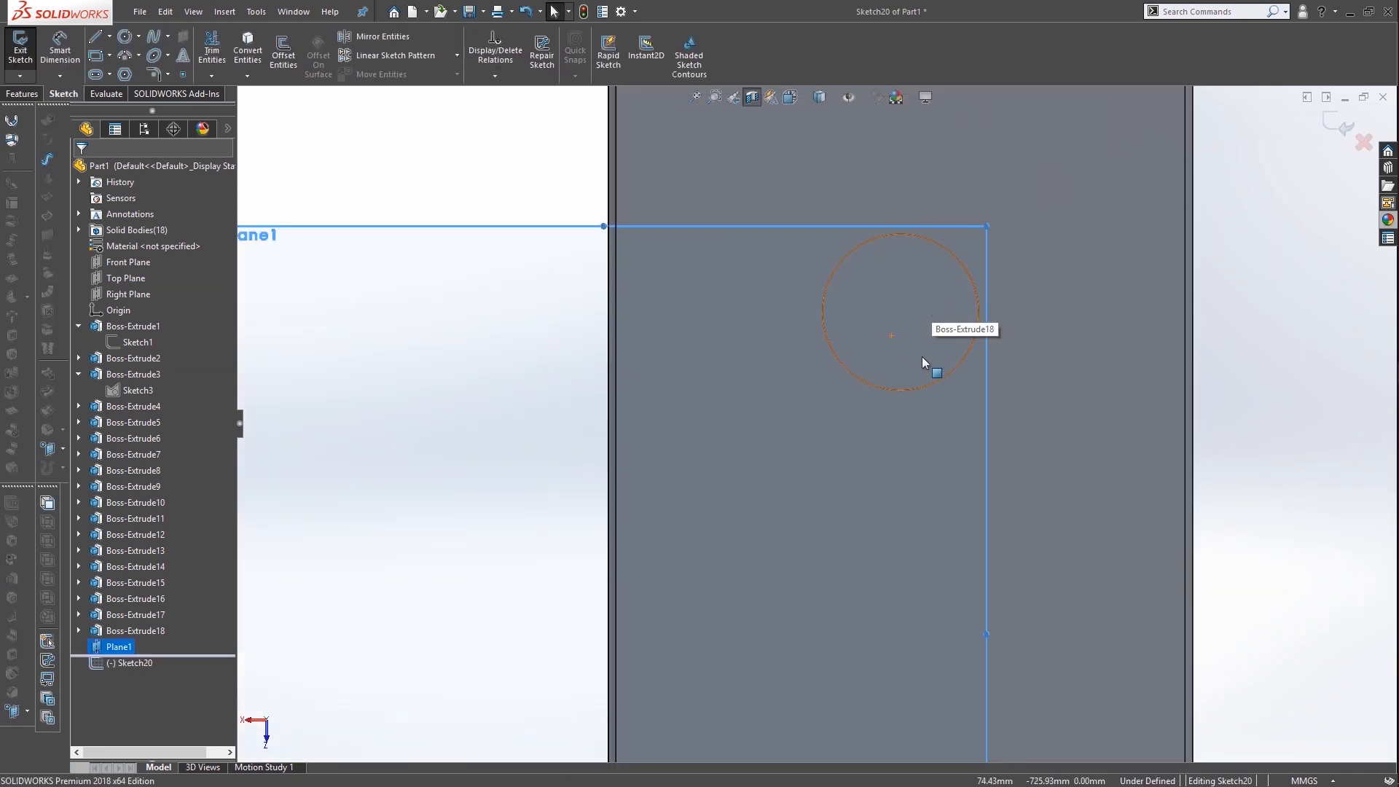
click(906, 349)
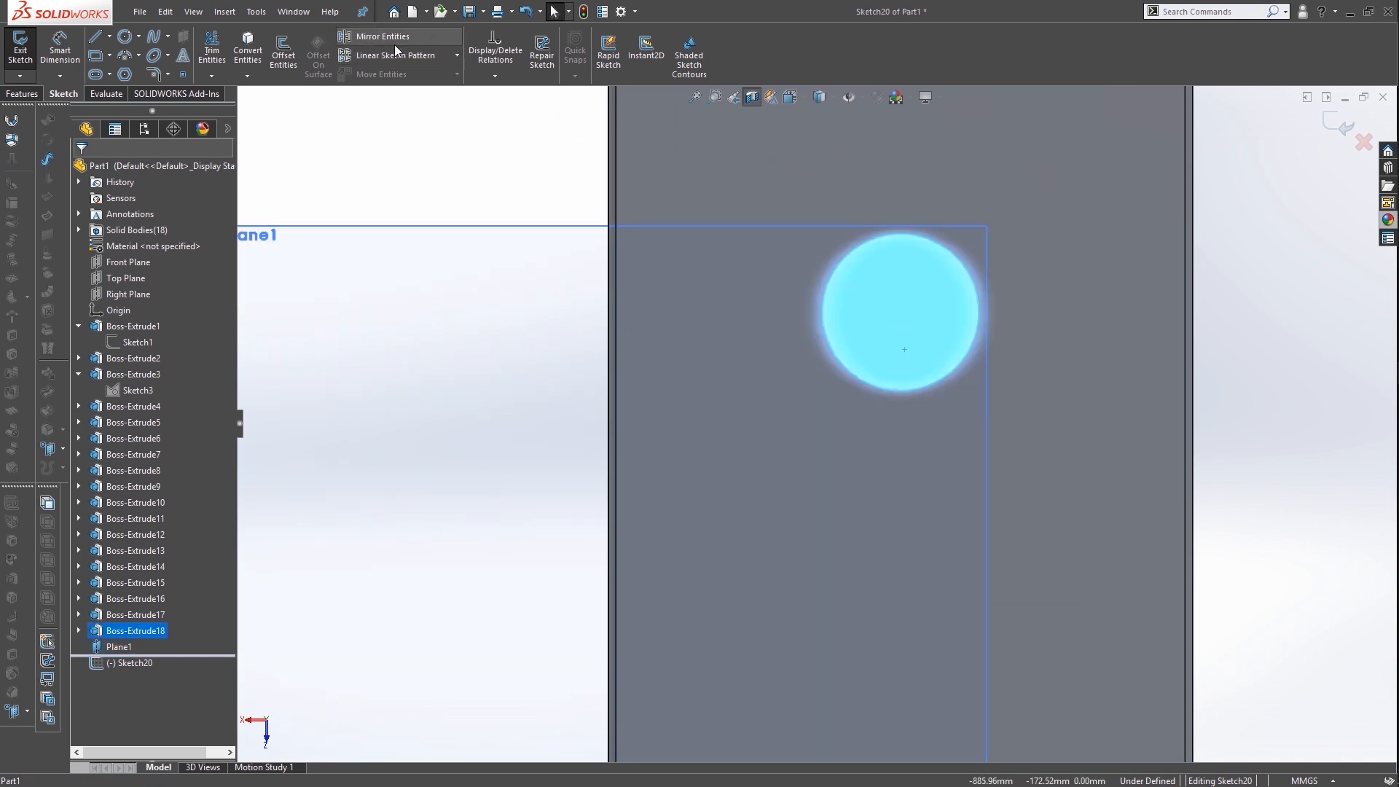
click(249, 38)
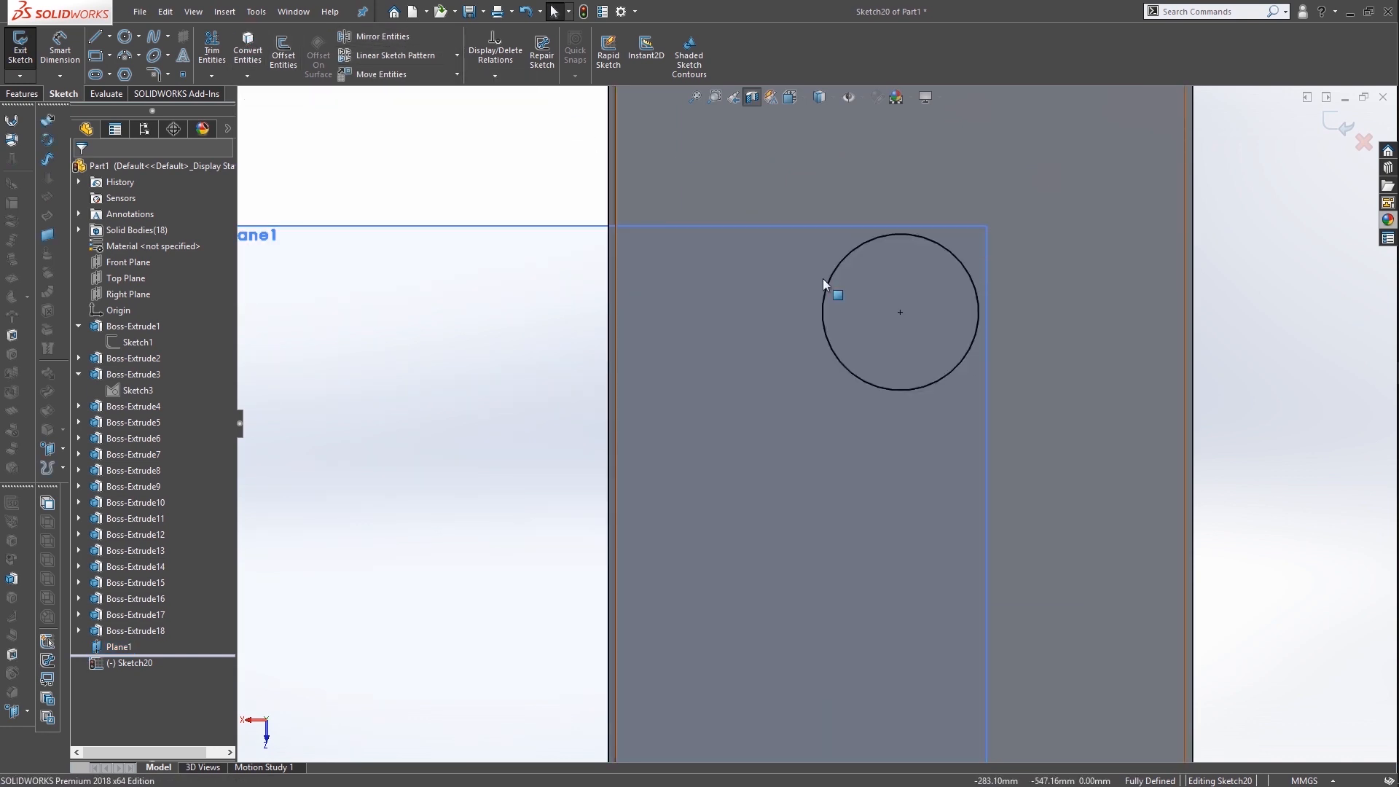
Offset the converted circle outward by 30 mm in the plane's sketch
scroll(880, 280, down, 3)
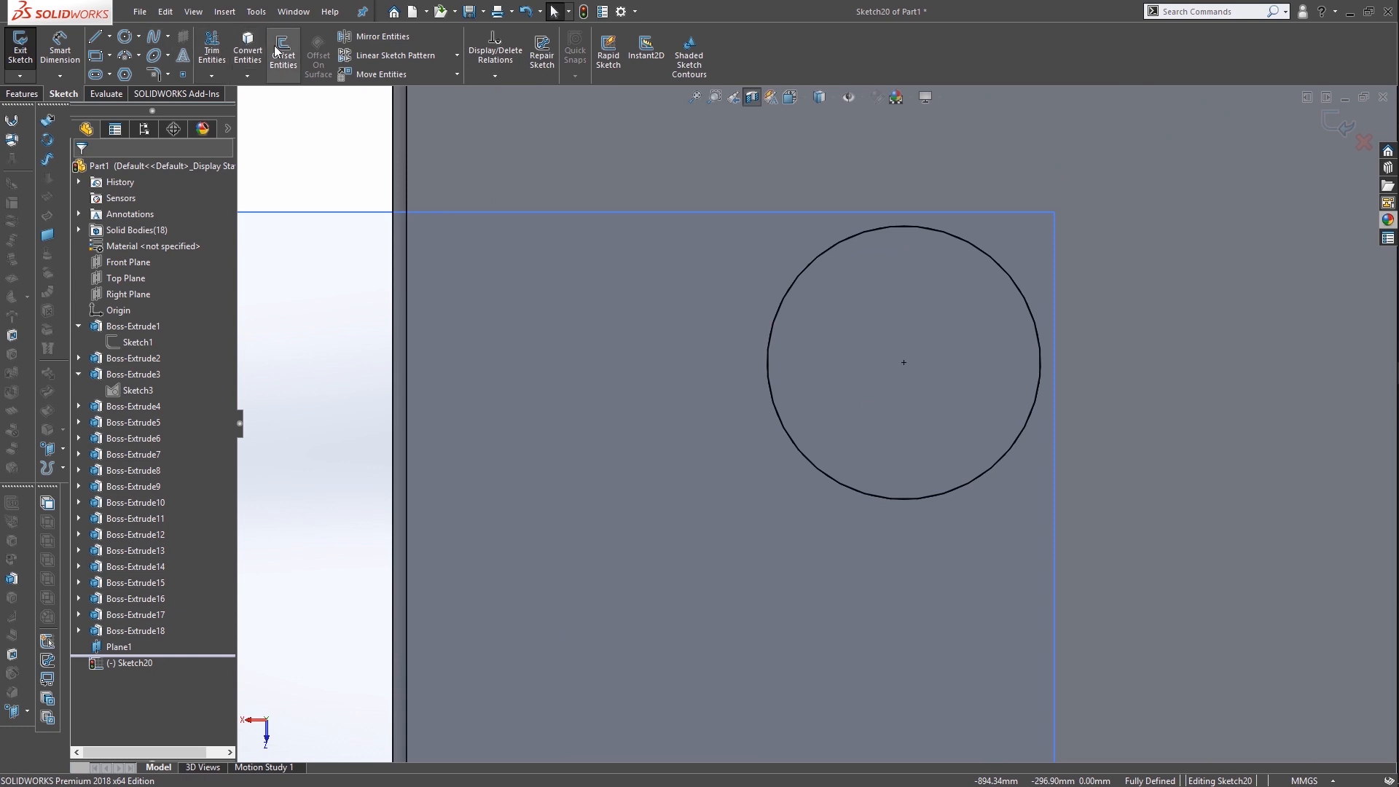
click(285, 76)
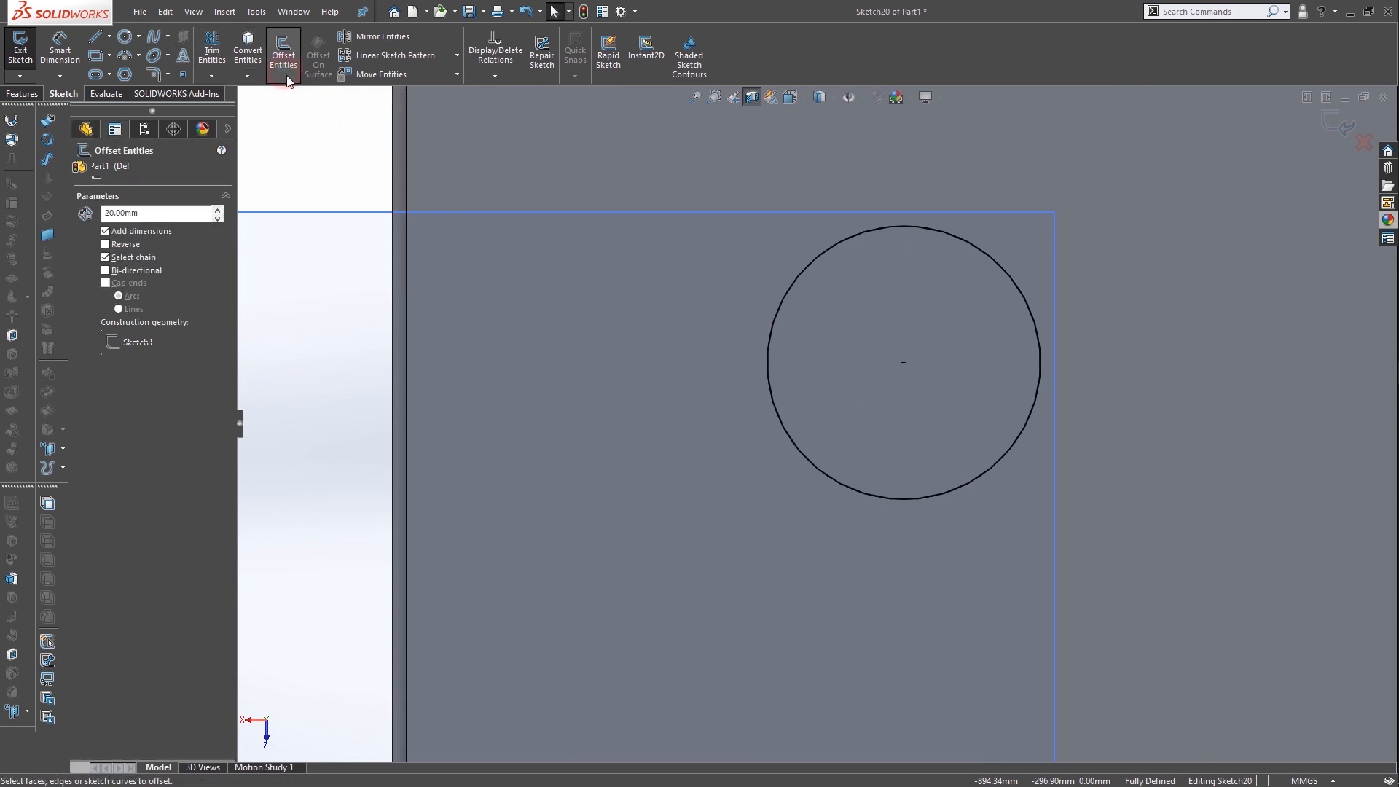
click(805, 462)
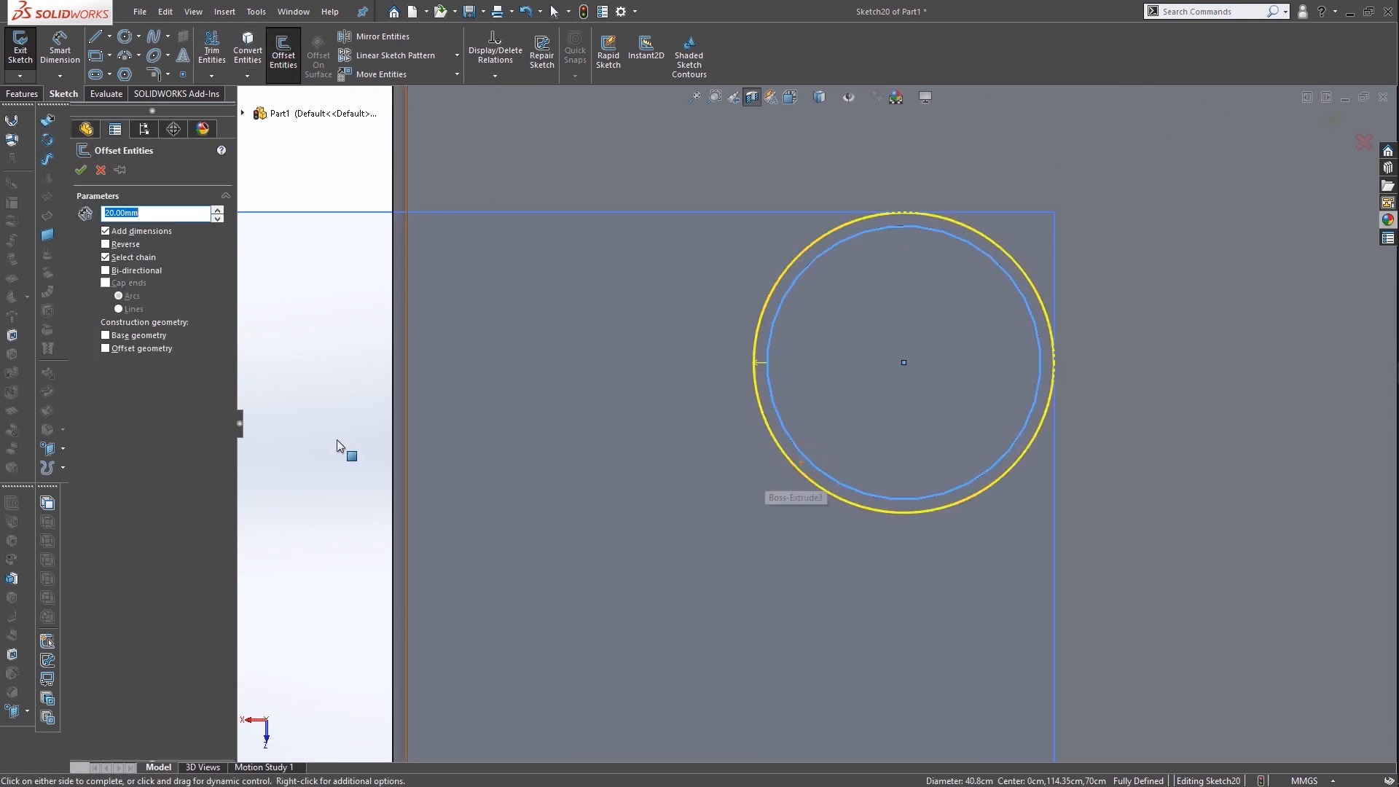
text(30)
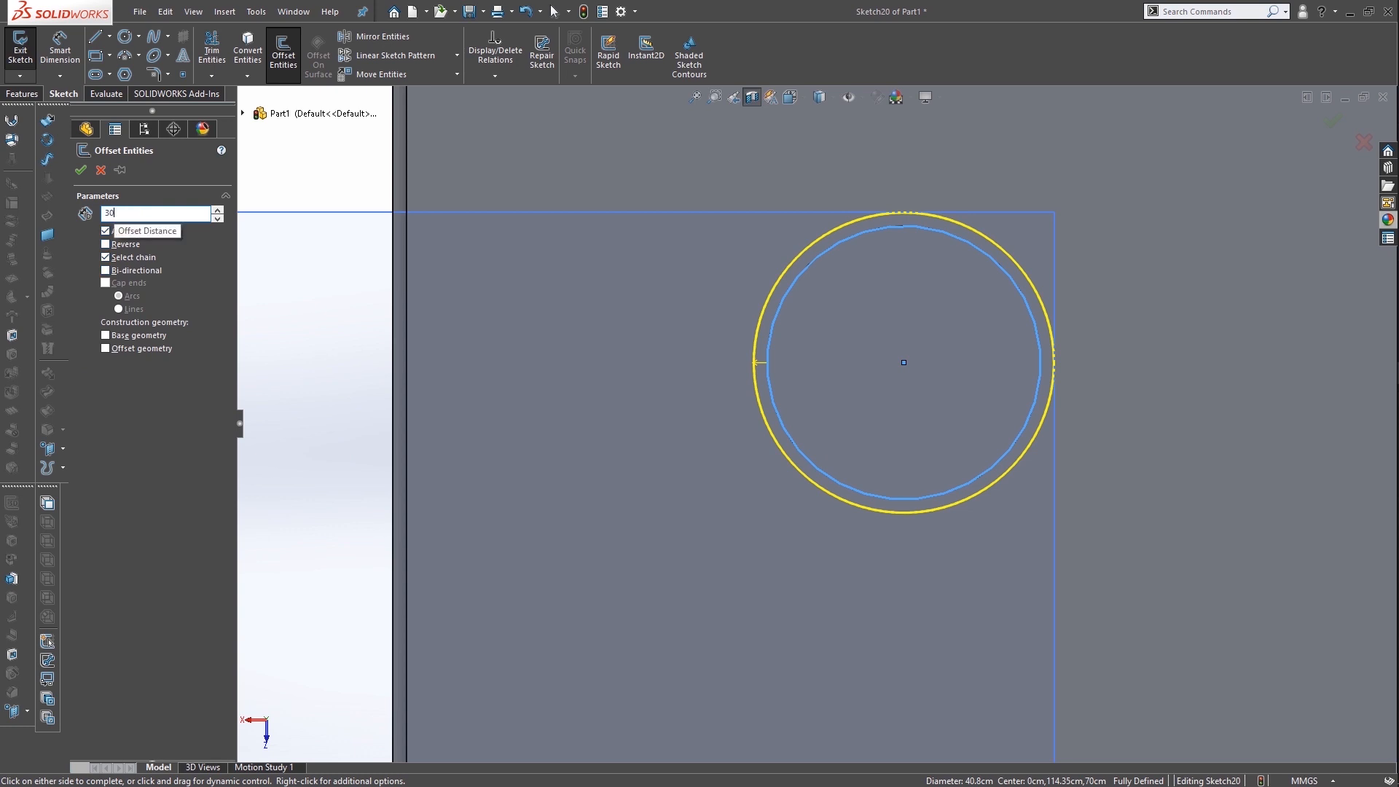
key(Return)
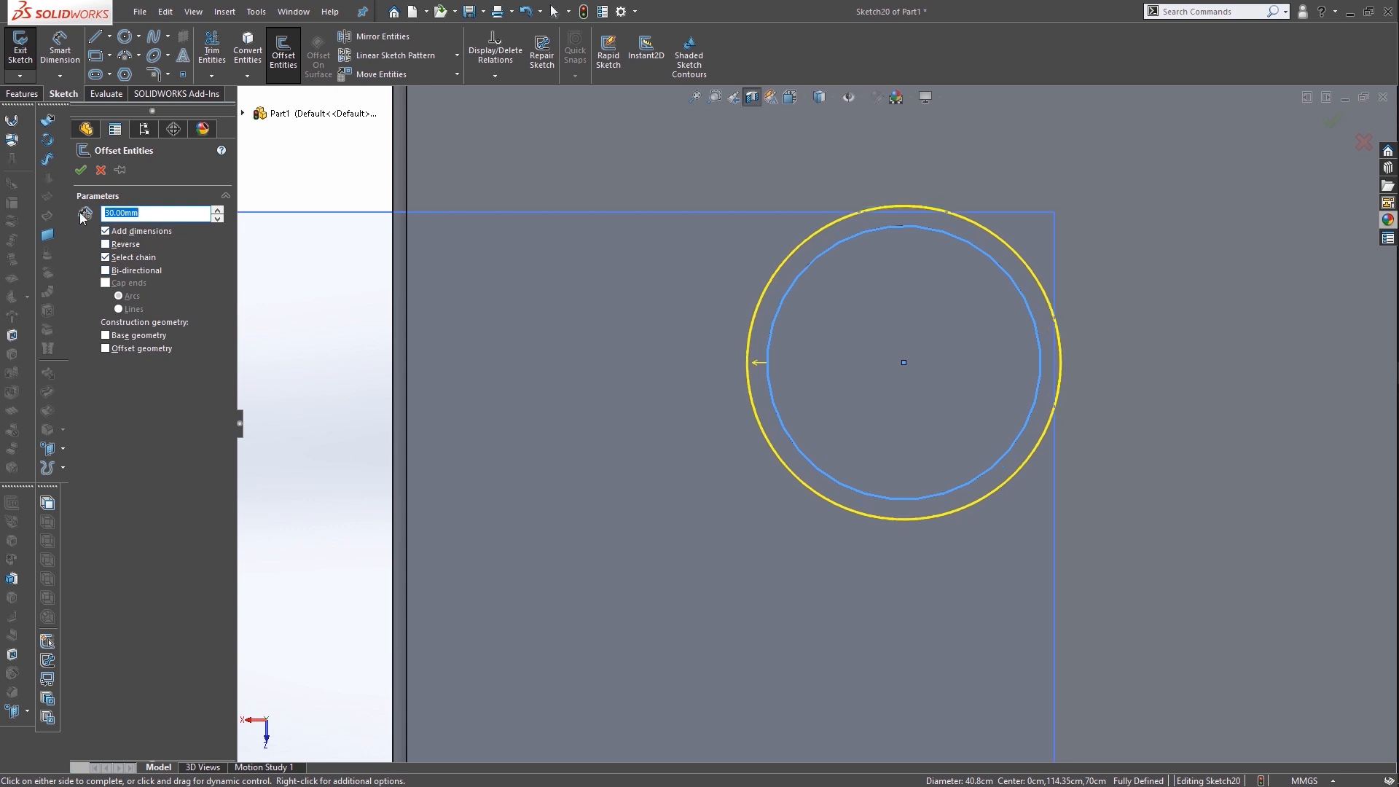
click(80, 172)
scroll(906, 306, up, 5)
middle_drag(944, 341, 973, 437)
scroll(928, 247, down, 4)
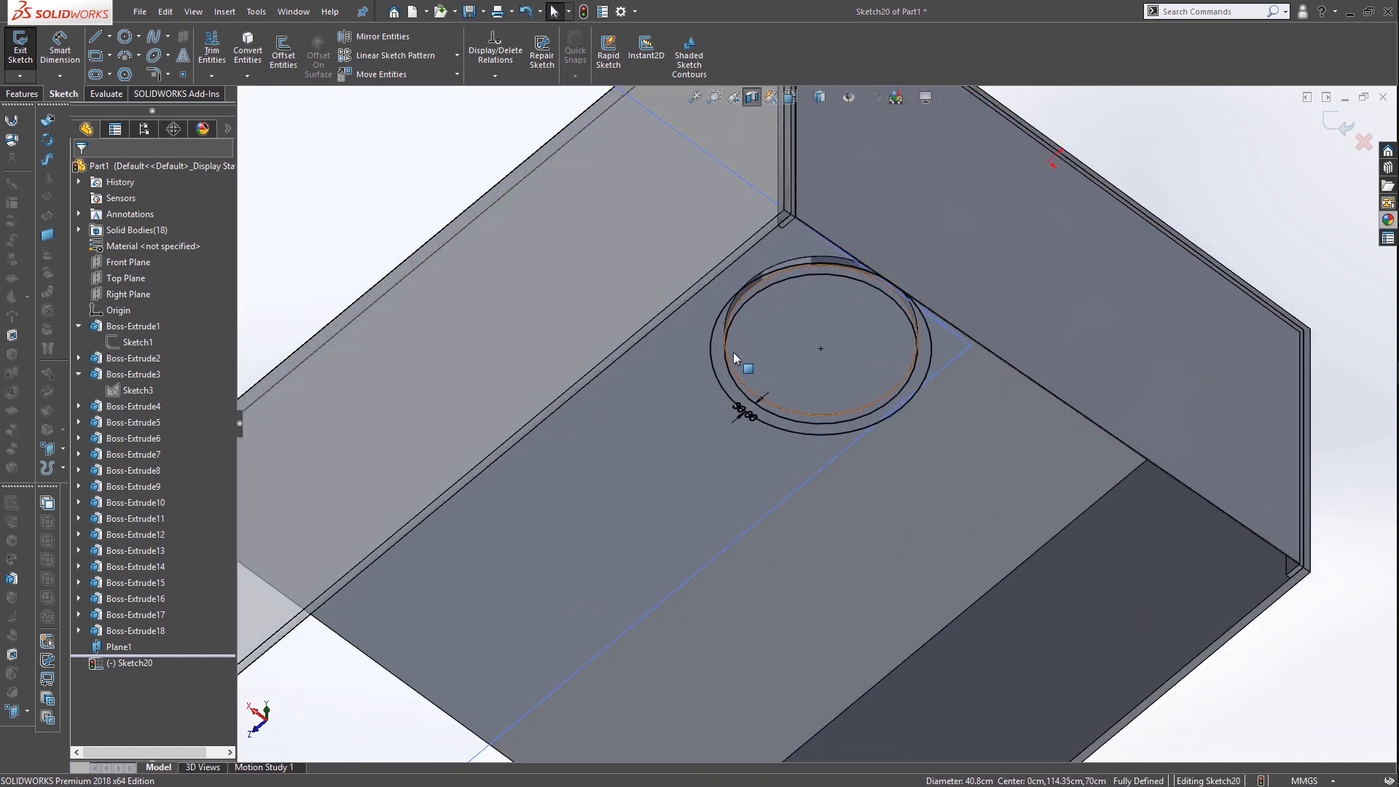
click(21, 94)
scroll(728, 310, up, 5)
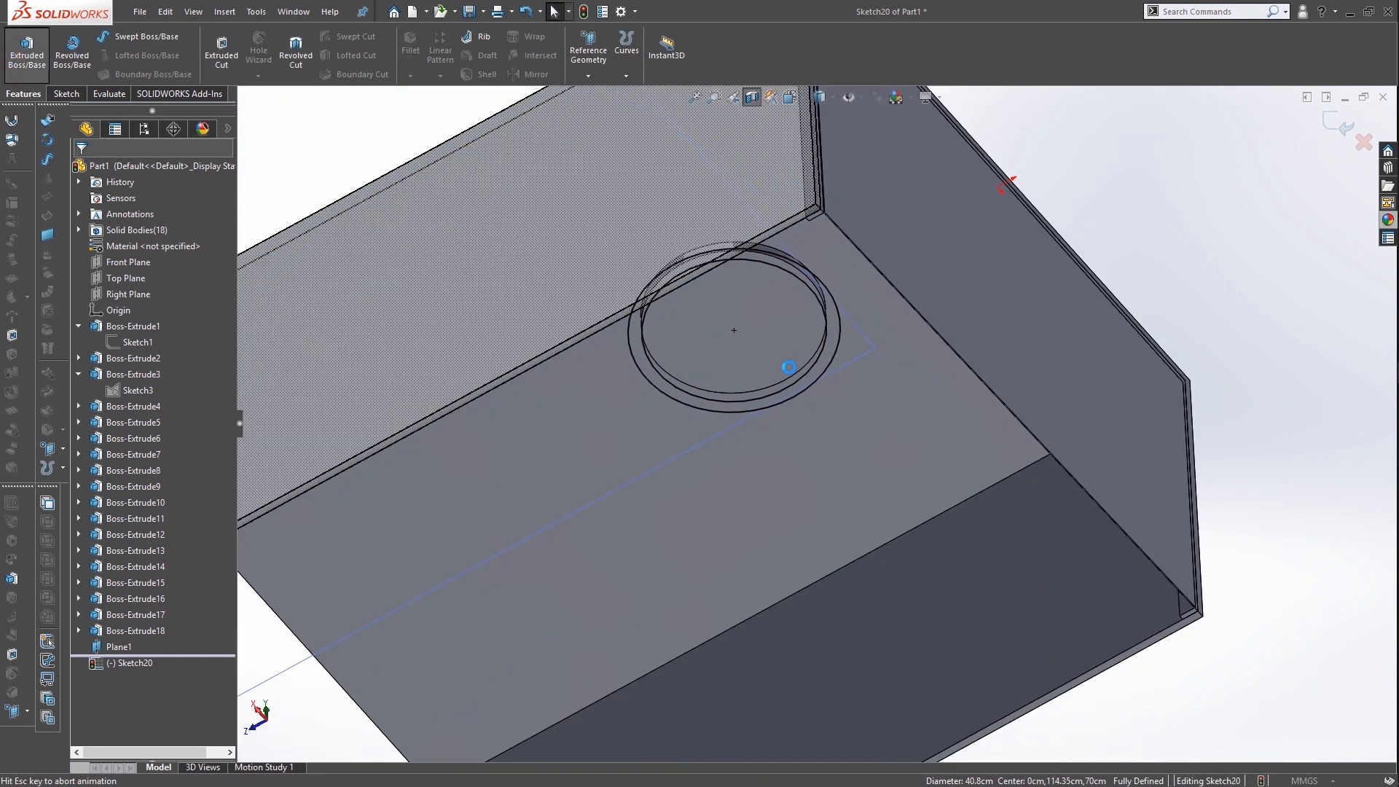
scroll(833, 421, down, 6)
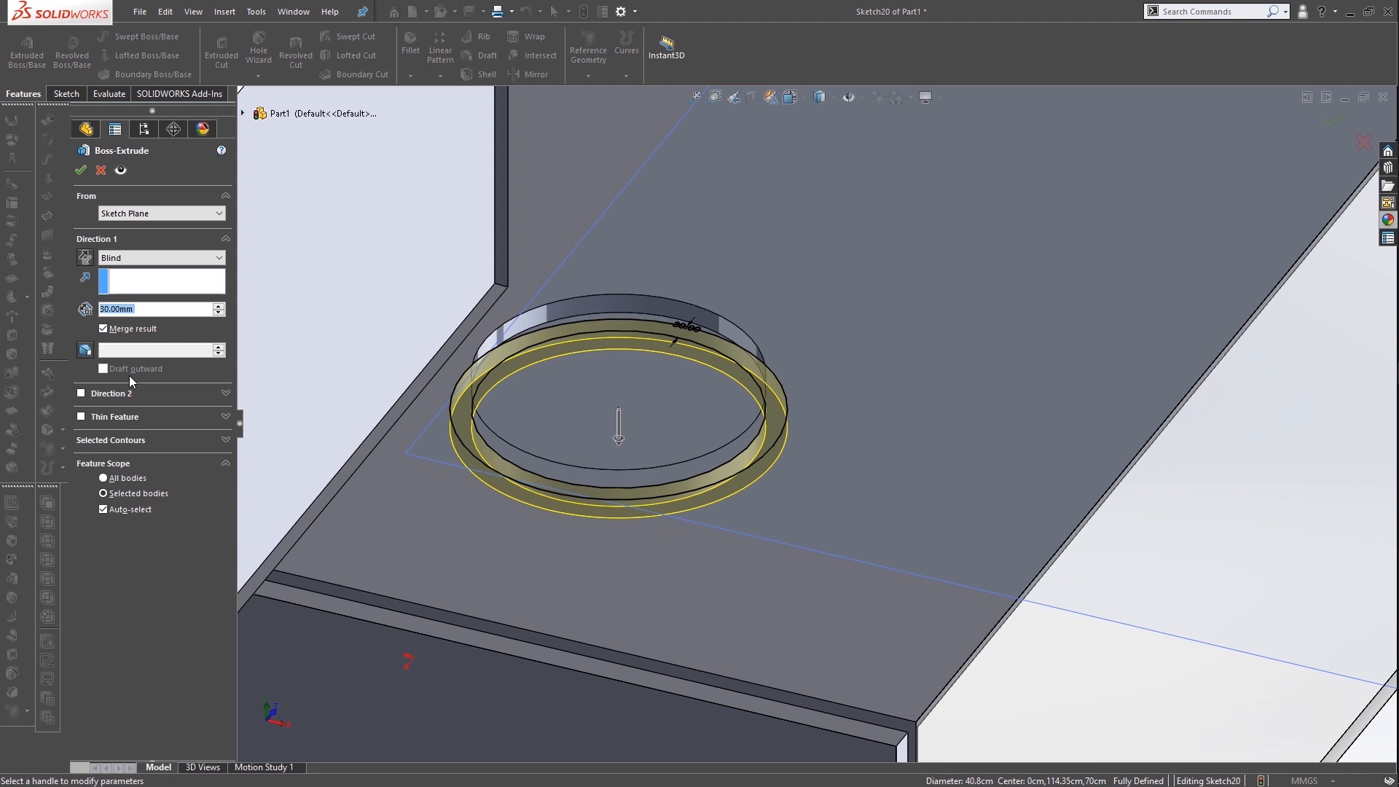
click(117, 332)
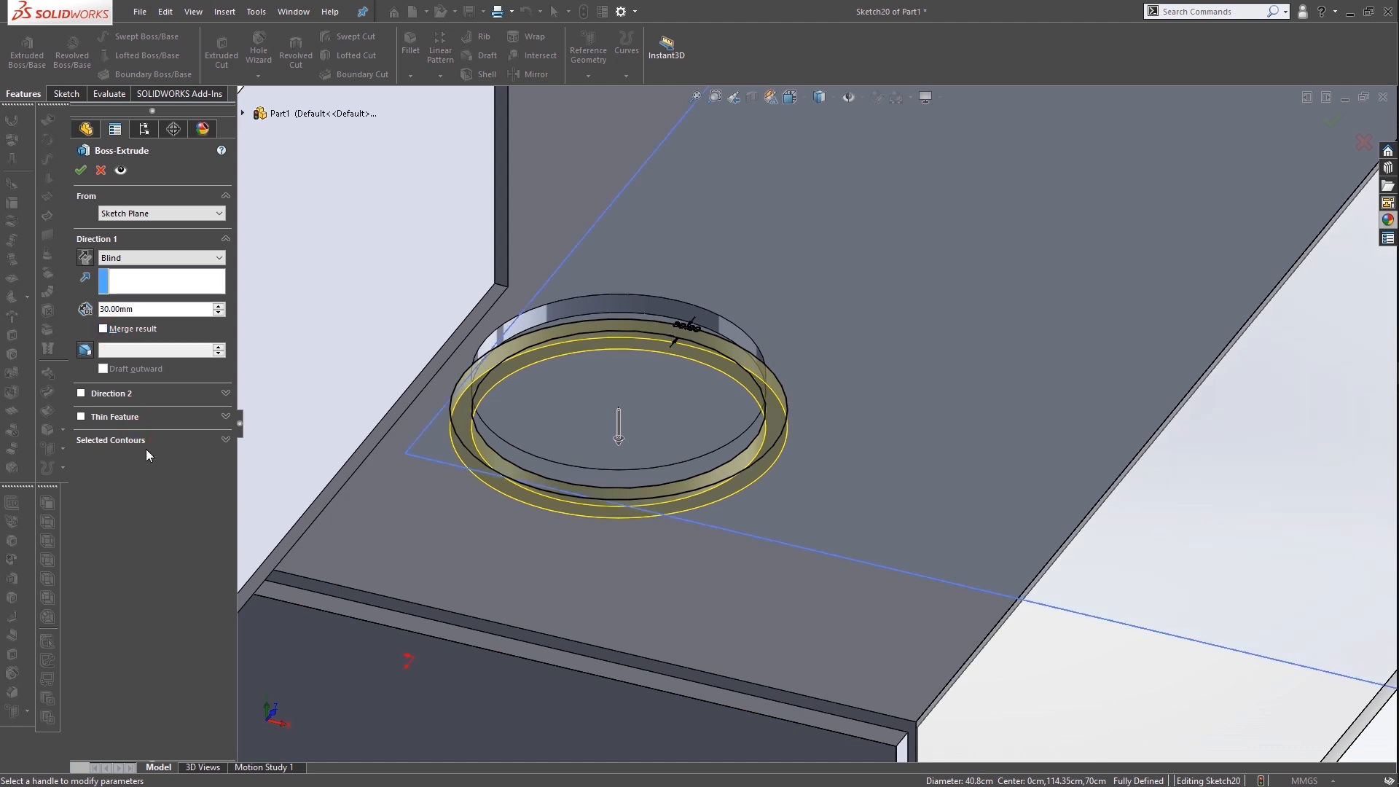
click(148, 442)
click(579, 419)
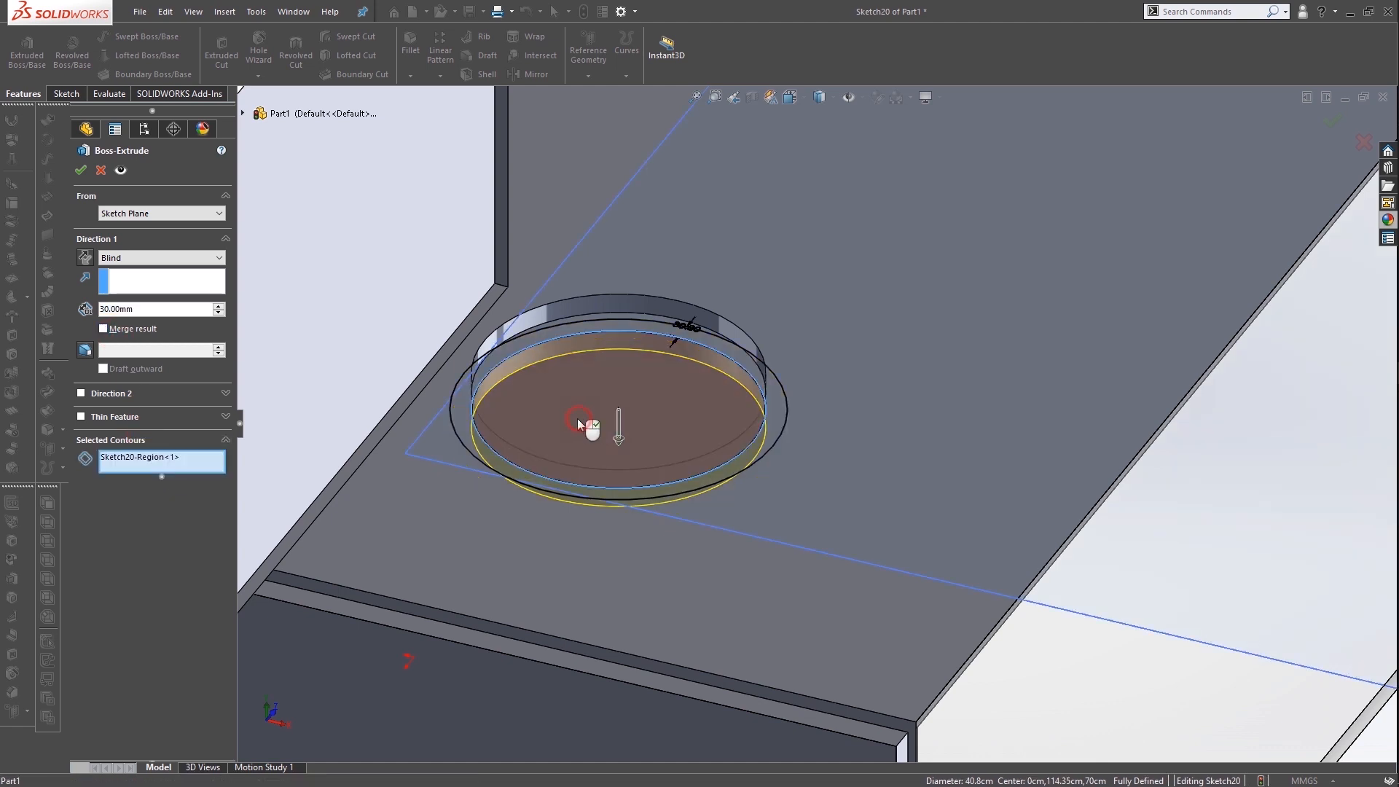
click(470, 387)
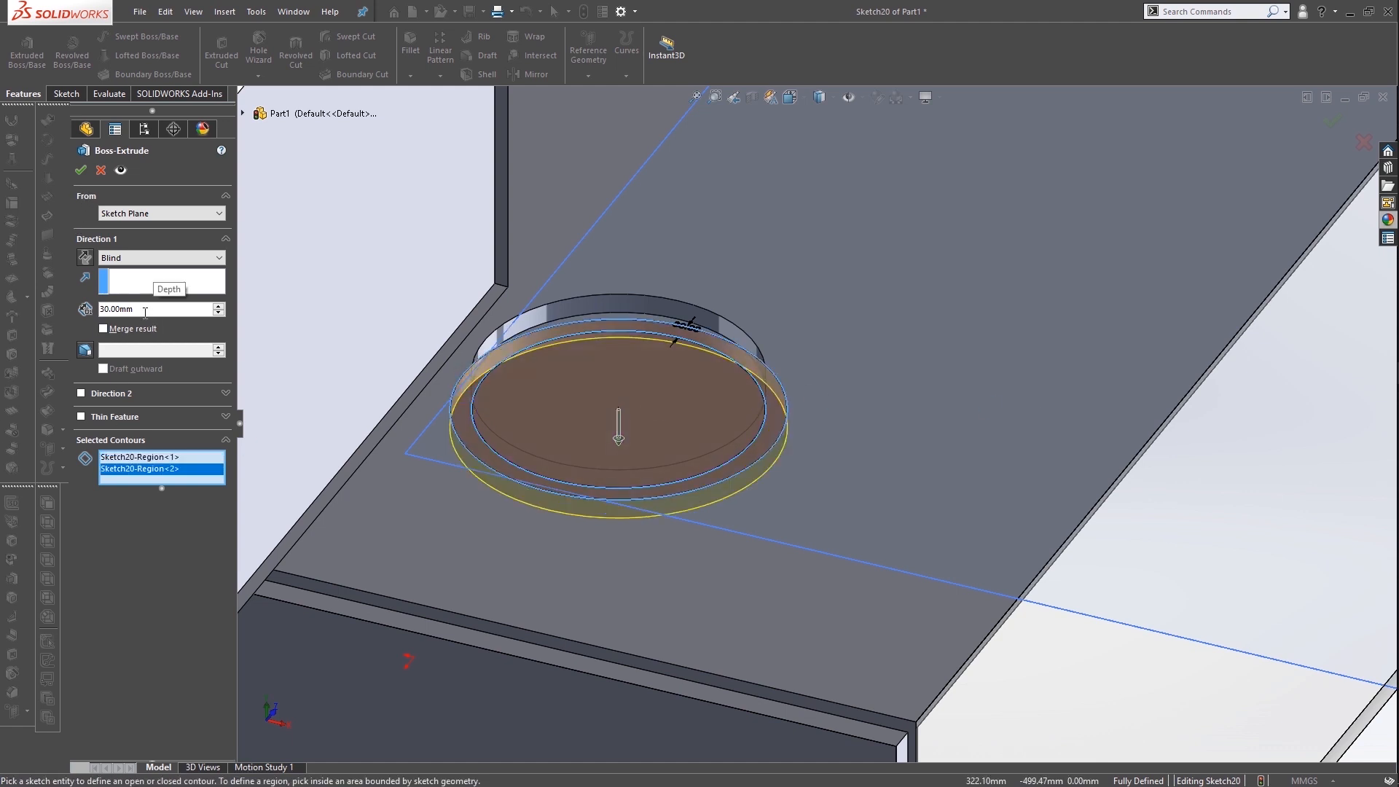
click(81, 169)
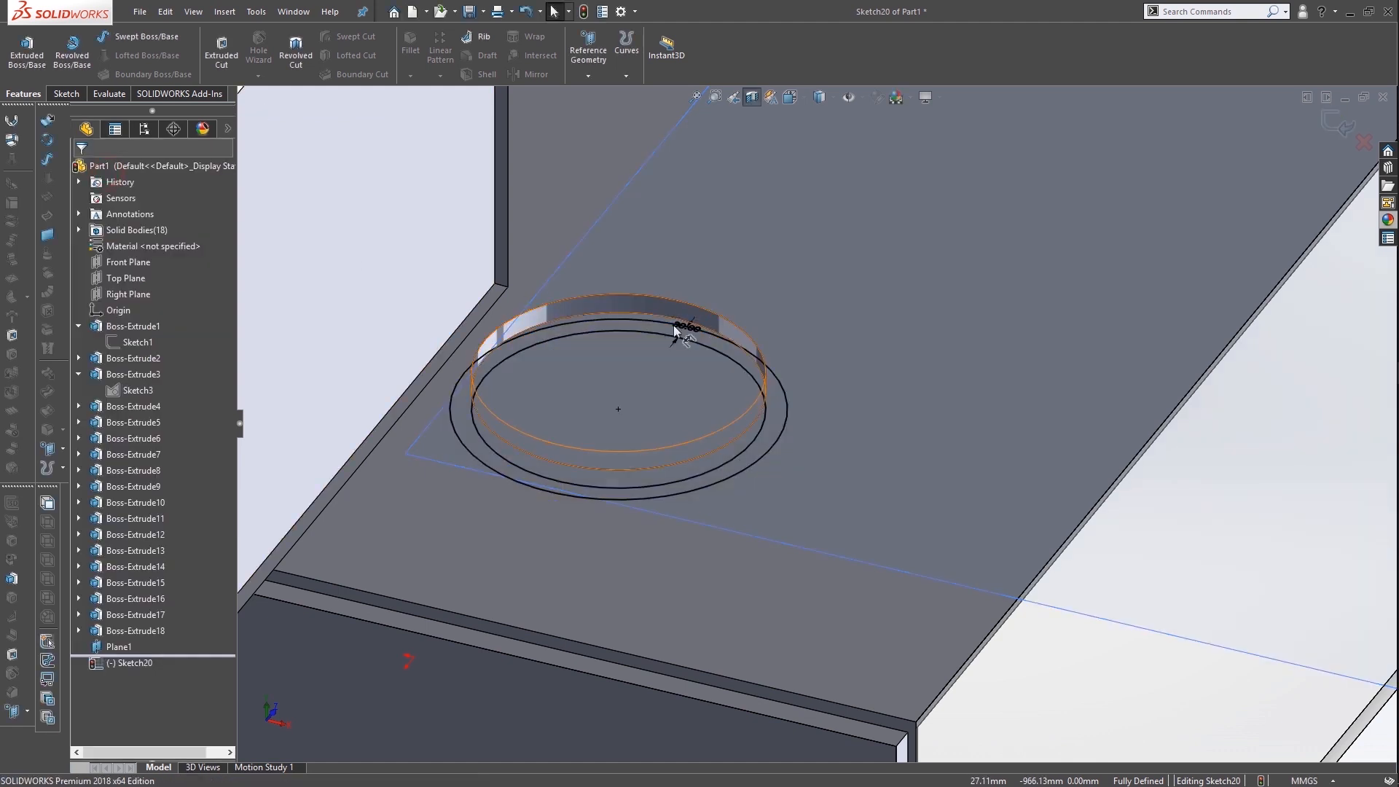
Exit the sketch and loft a solid from the ceiling disc's lower edge to the larger offset circle, merging the result
scroll(694, 398, up, 3)
scroll(694, 398, up, 1)
middle_drag(698, 434, 656, 481)
scroll(799, 388, down, 3)
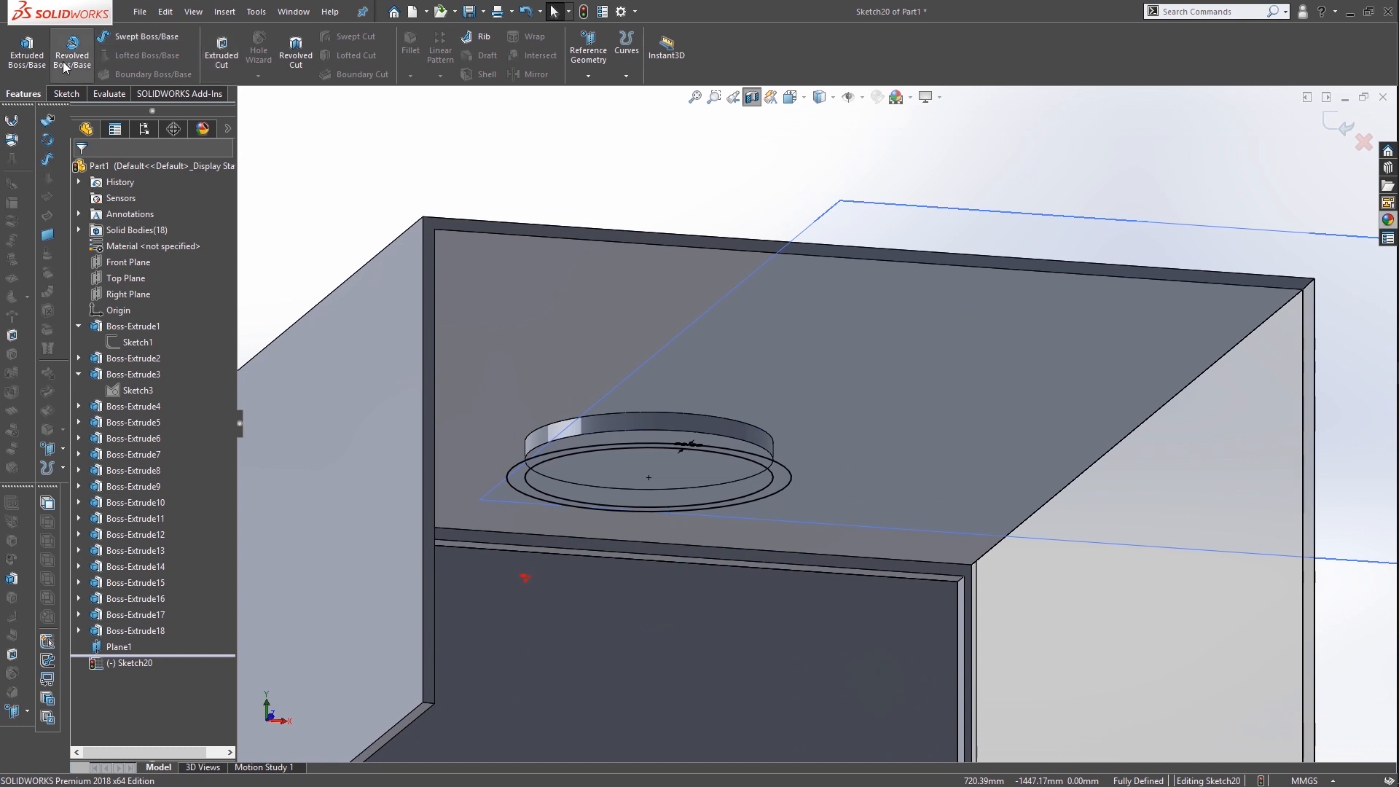
click(1342, 124)
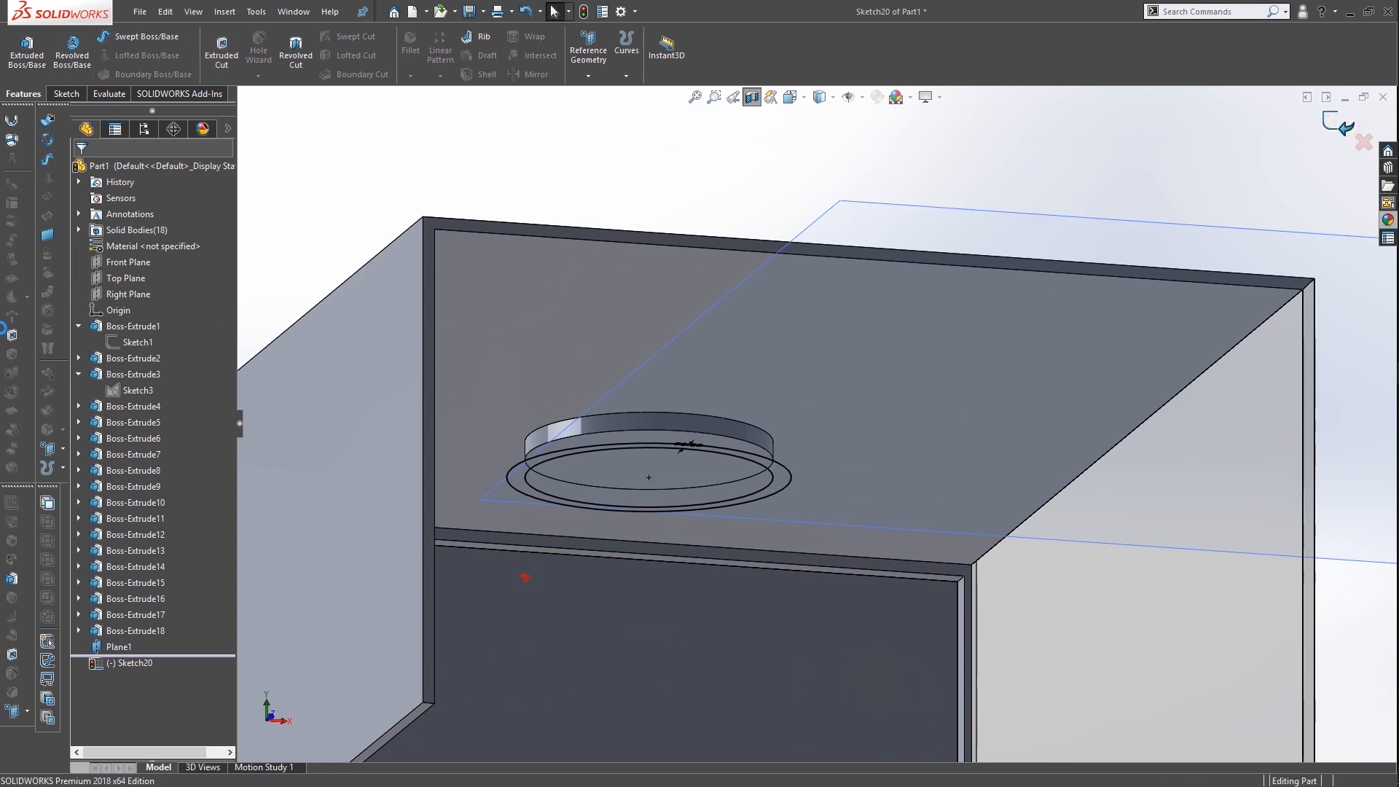
click(142, 56)
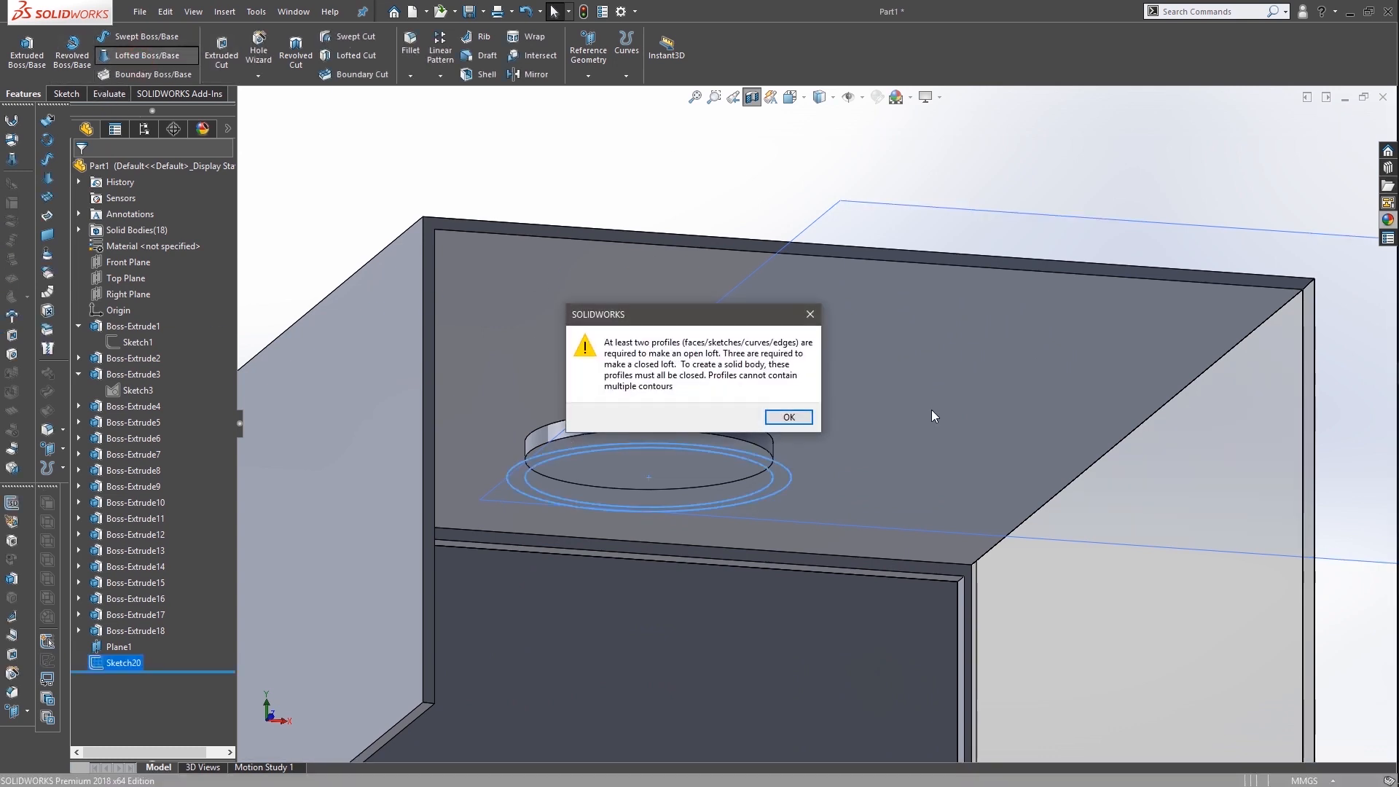
click(804, 417)
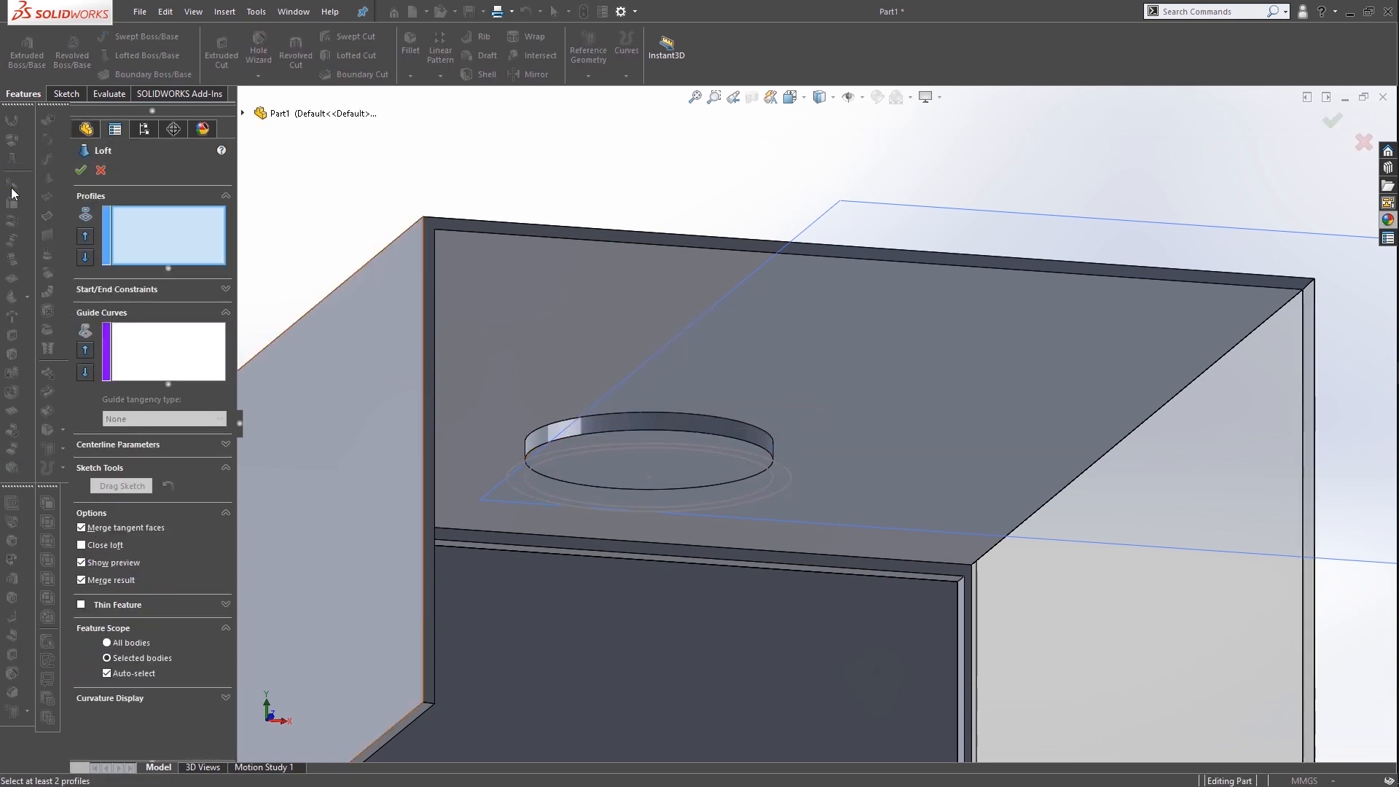
click(668, 430)
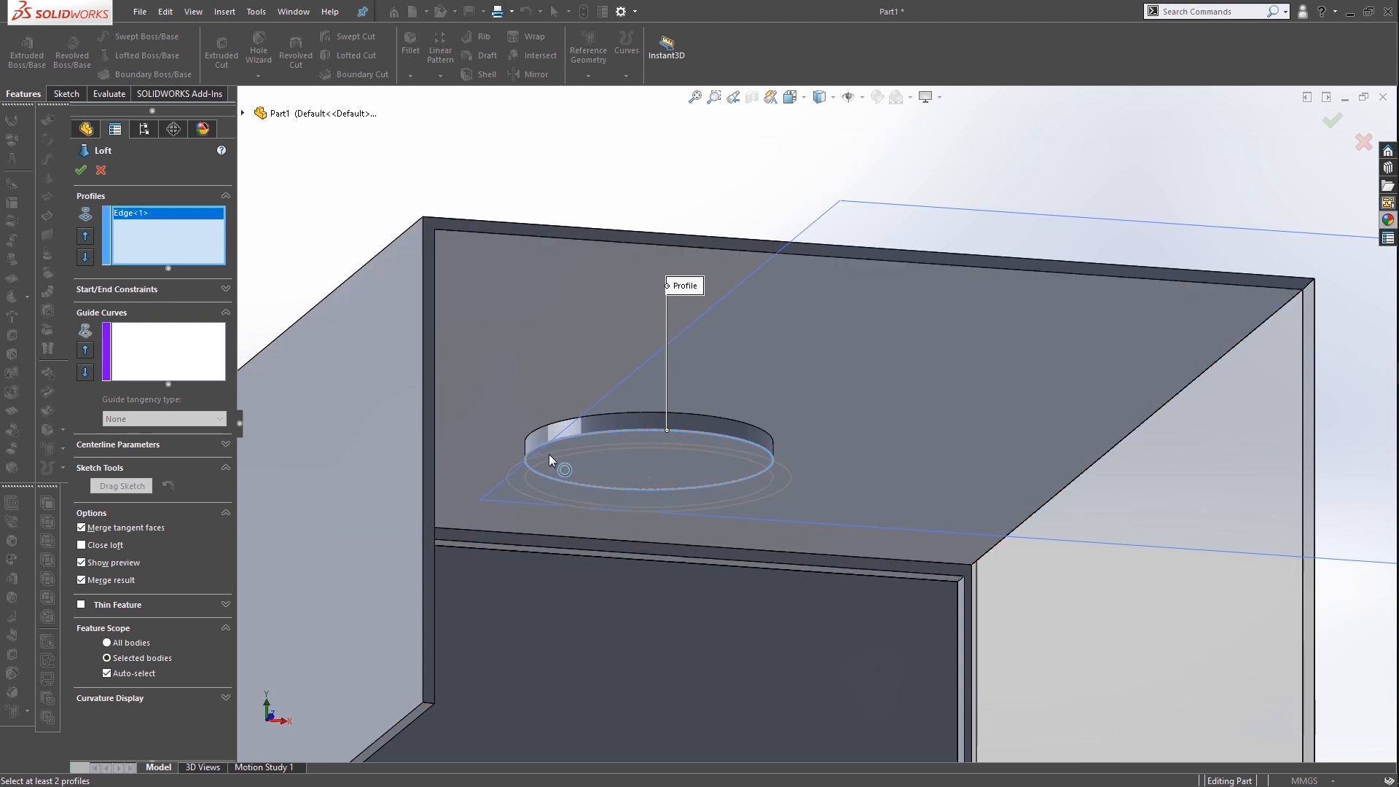
click(532, 466)
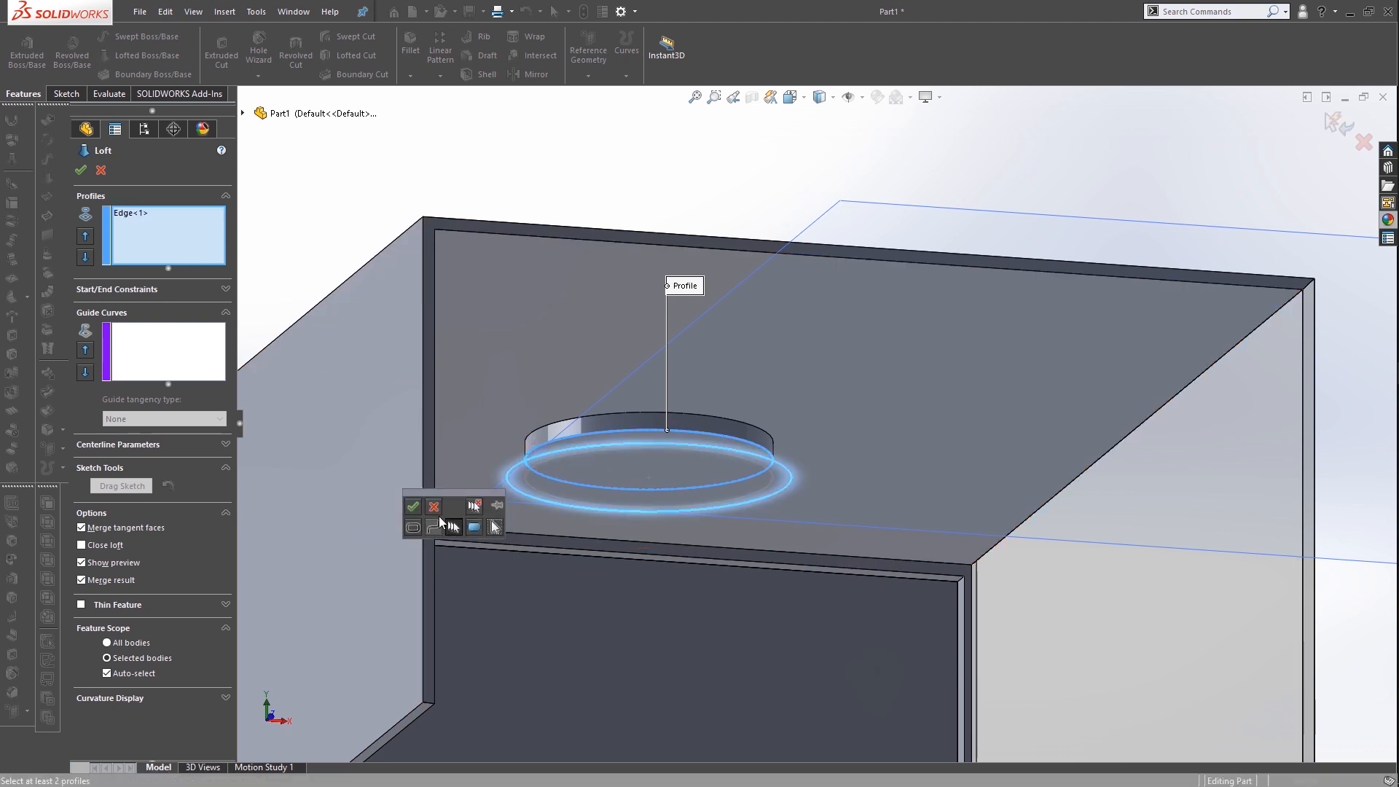
click(414, 508)
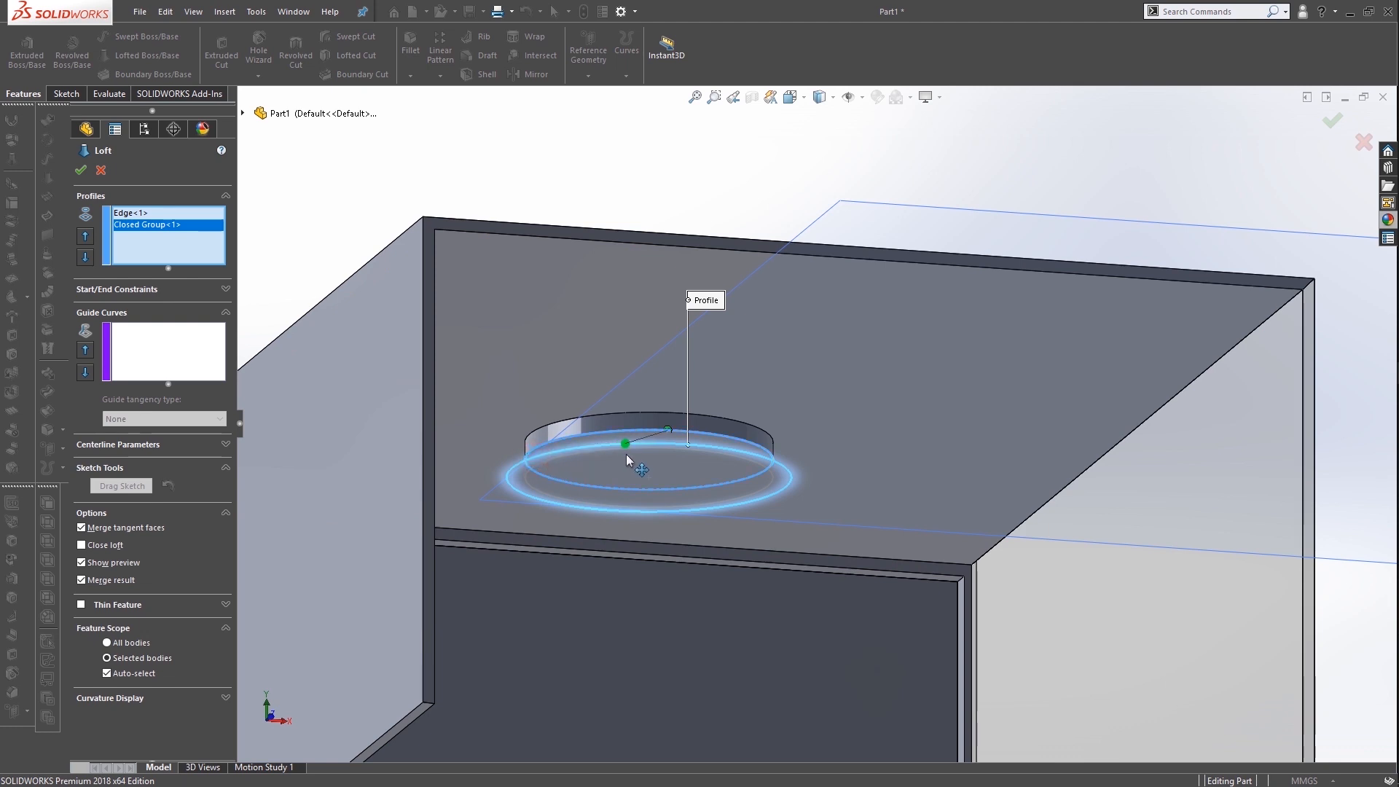
click(81, 170)
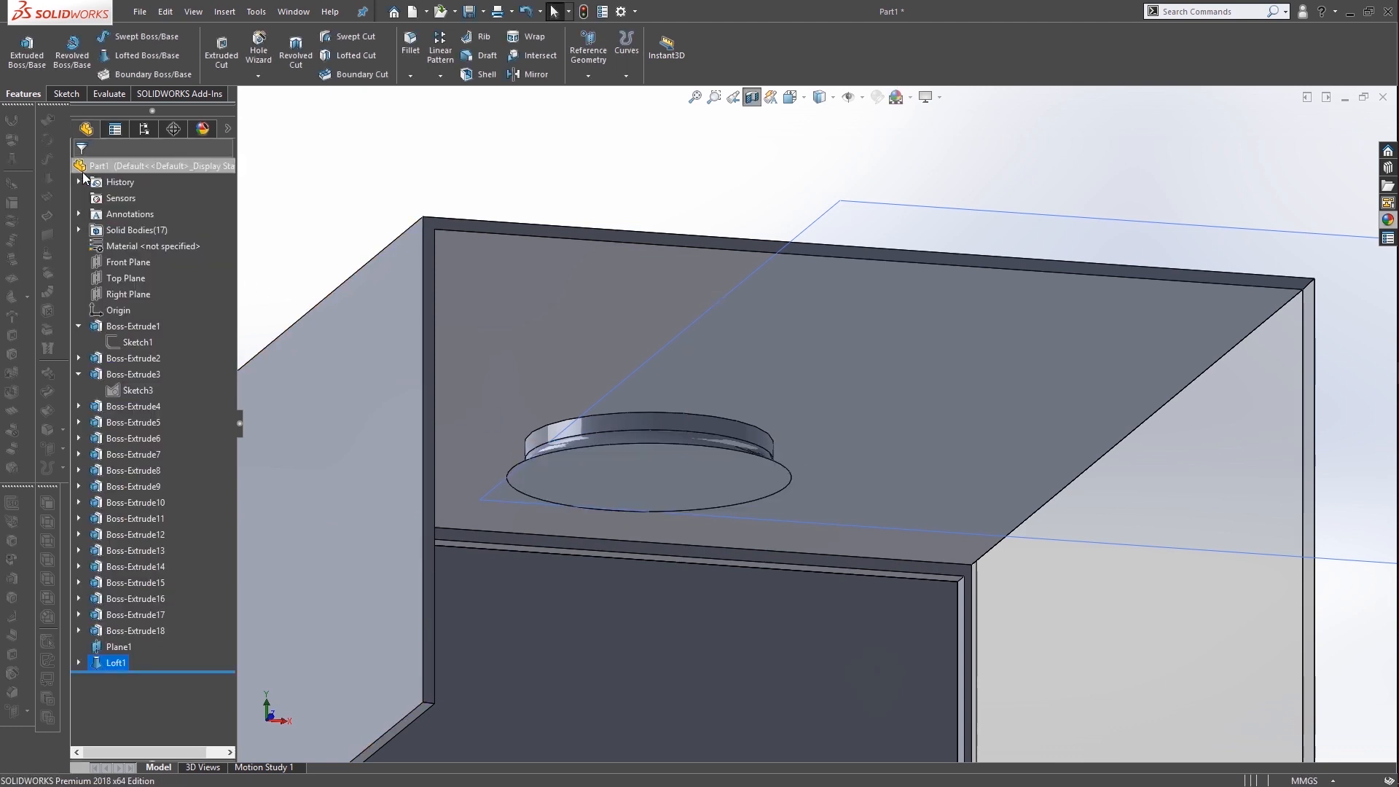
Inspect the lofted base, then switch to Photos, examine the chandelier's ceiling lights in the reference render, and return to SOLIDWORKS
scroll(667, 527, down, 3)
middle_drag(703, 421, 728, 487)
scroll(728, 487, up, 5)
mouse_move(1366, 463)
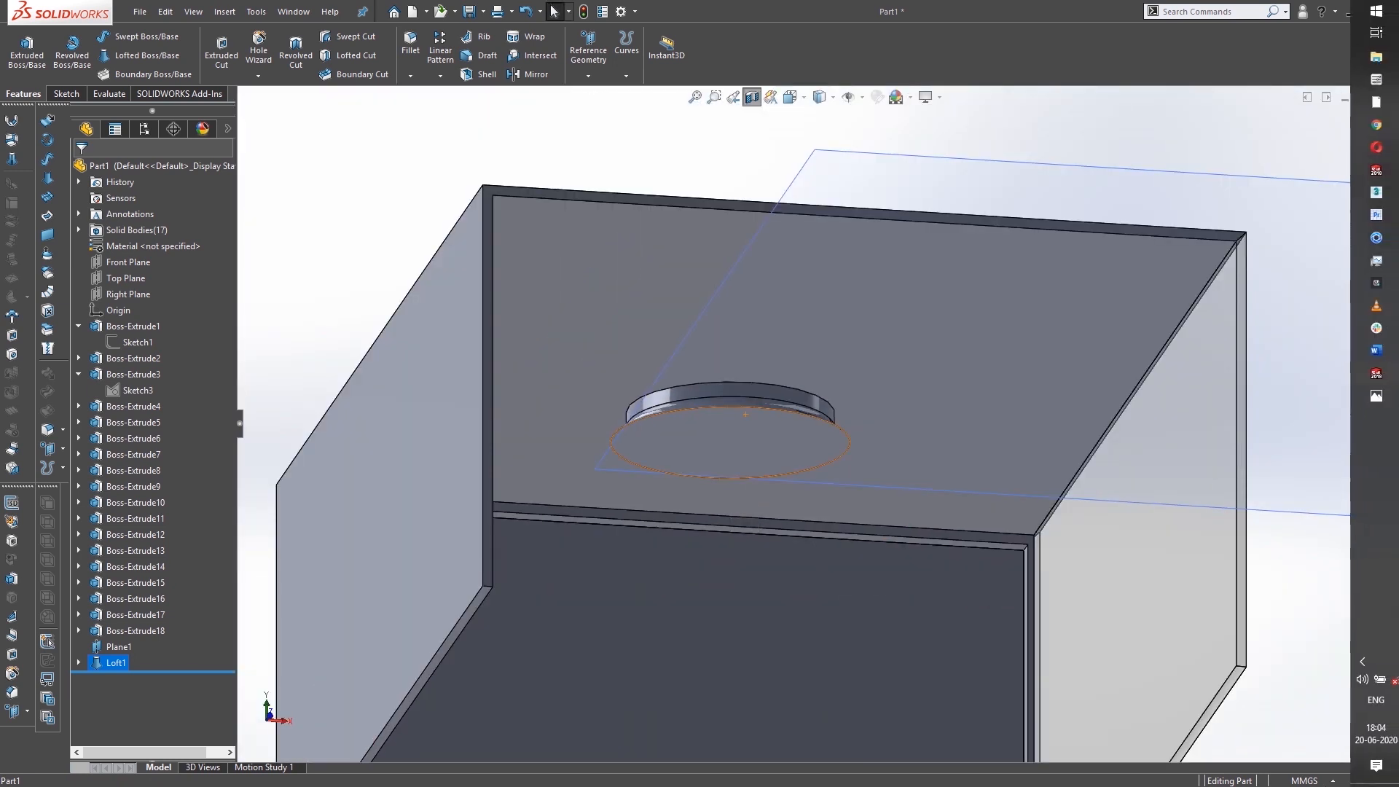
click(1373, 398)
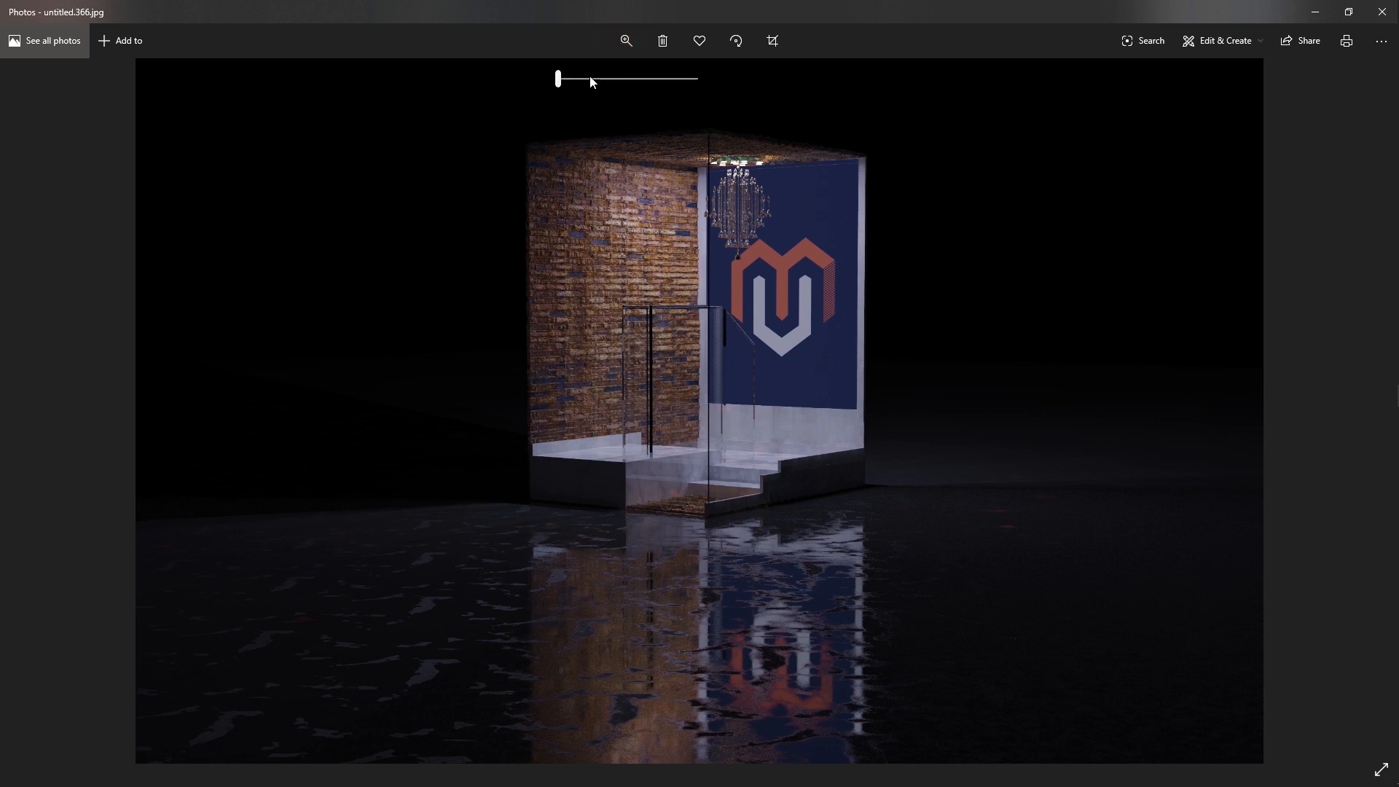
drag(560, 80, 623, 81)
drag(997, 323, 920, 728)
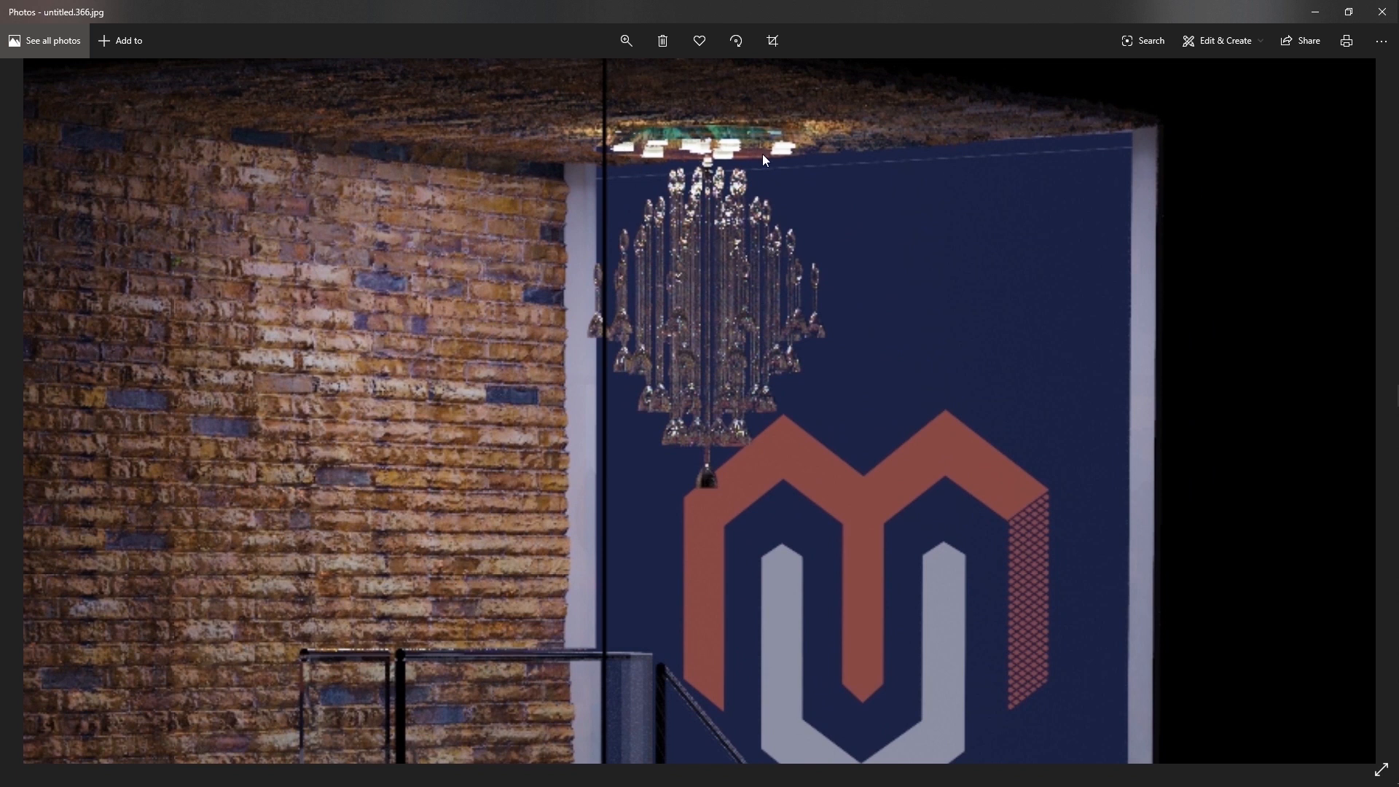
click(1303, 10)
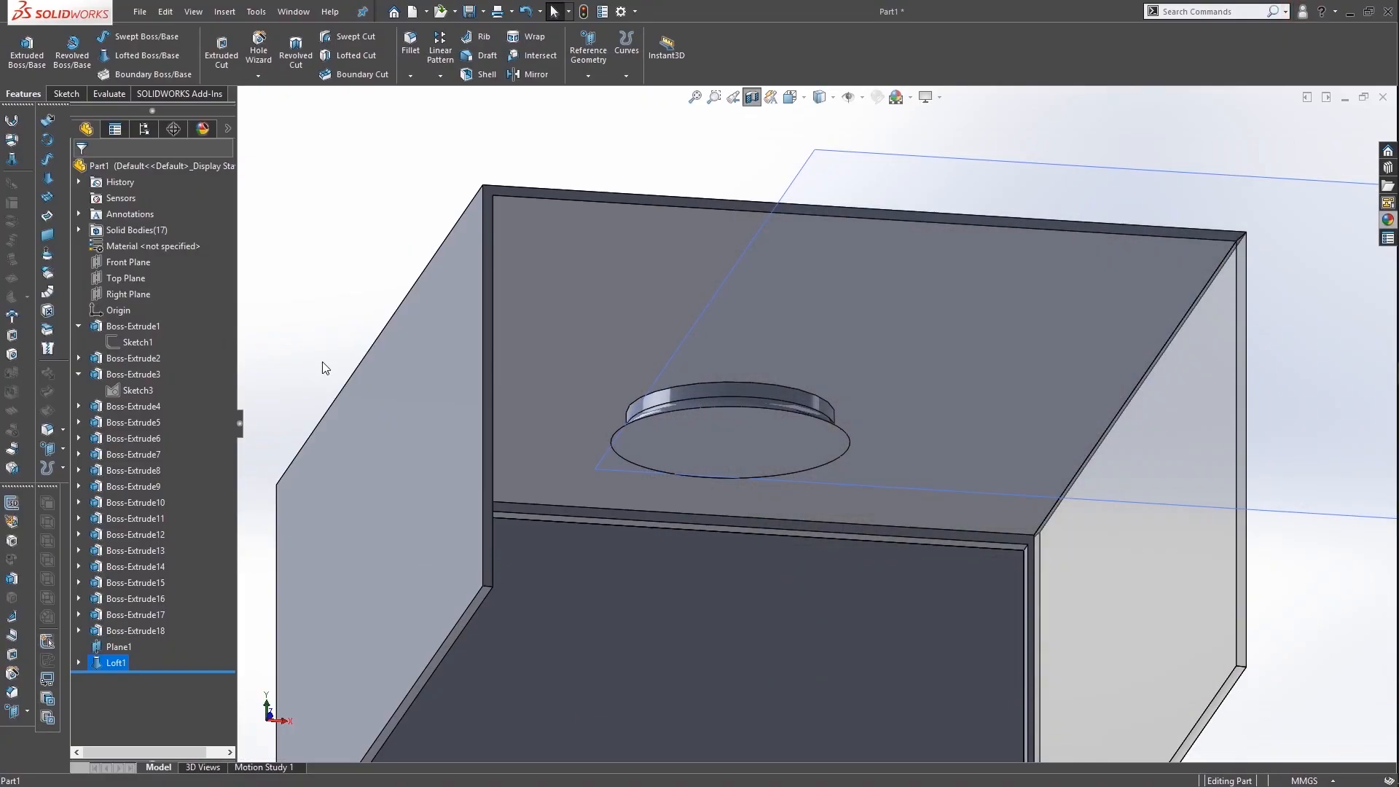
Start a sketch on the loft's underside and draw a circle of about 27 mm radius near the face's edge
click(688, 442)
right_click(690, 444)
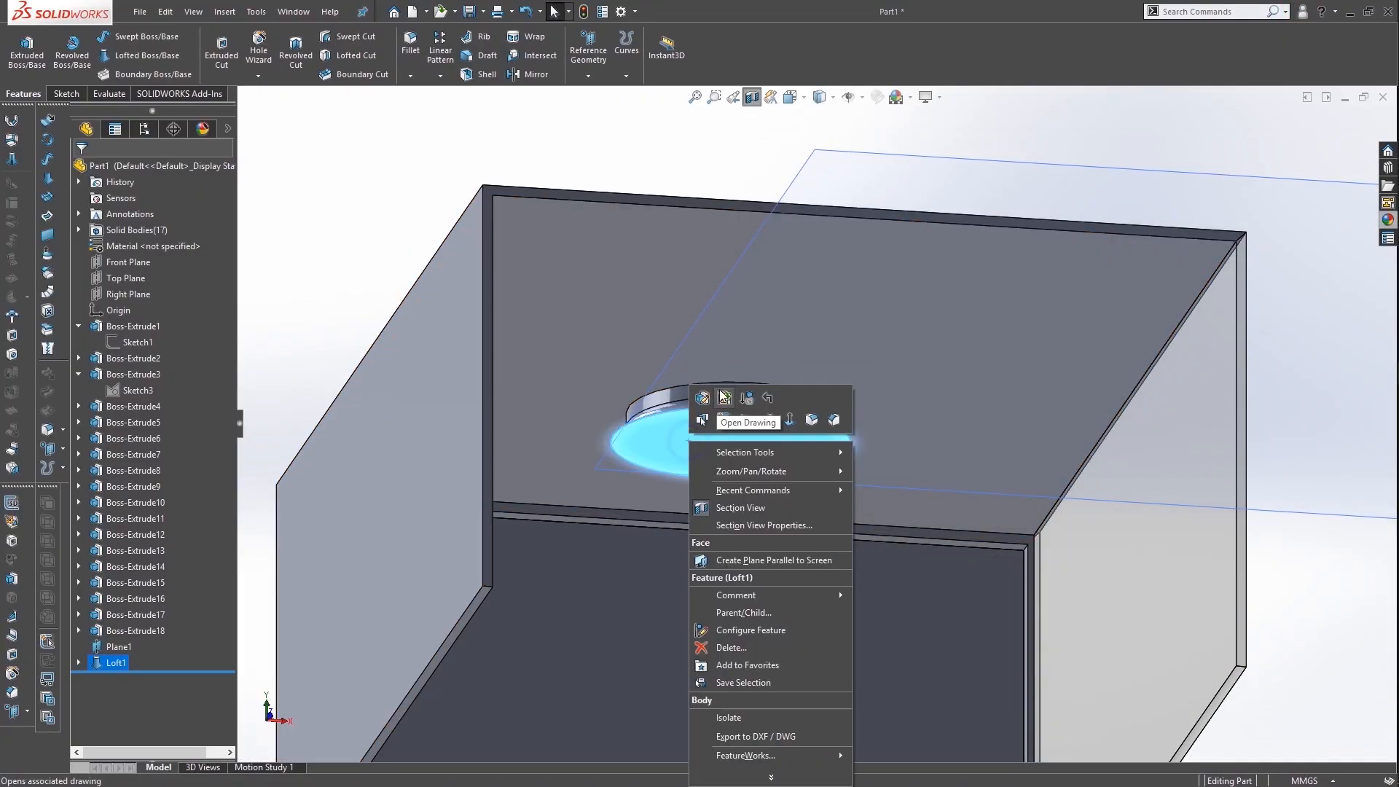
click(726, 420)
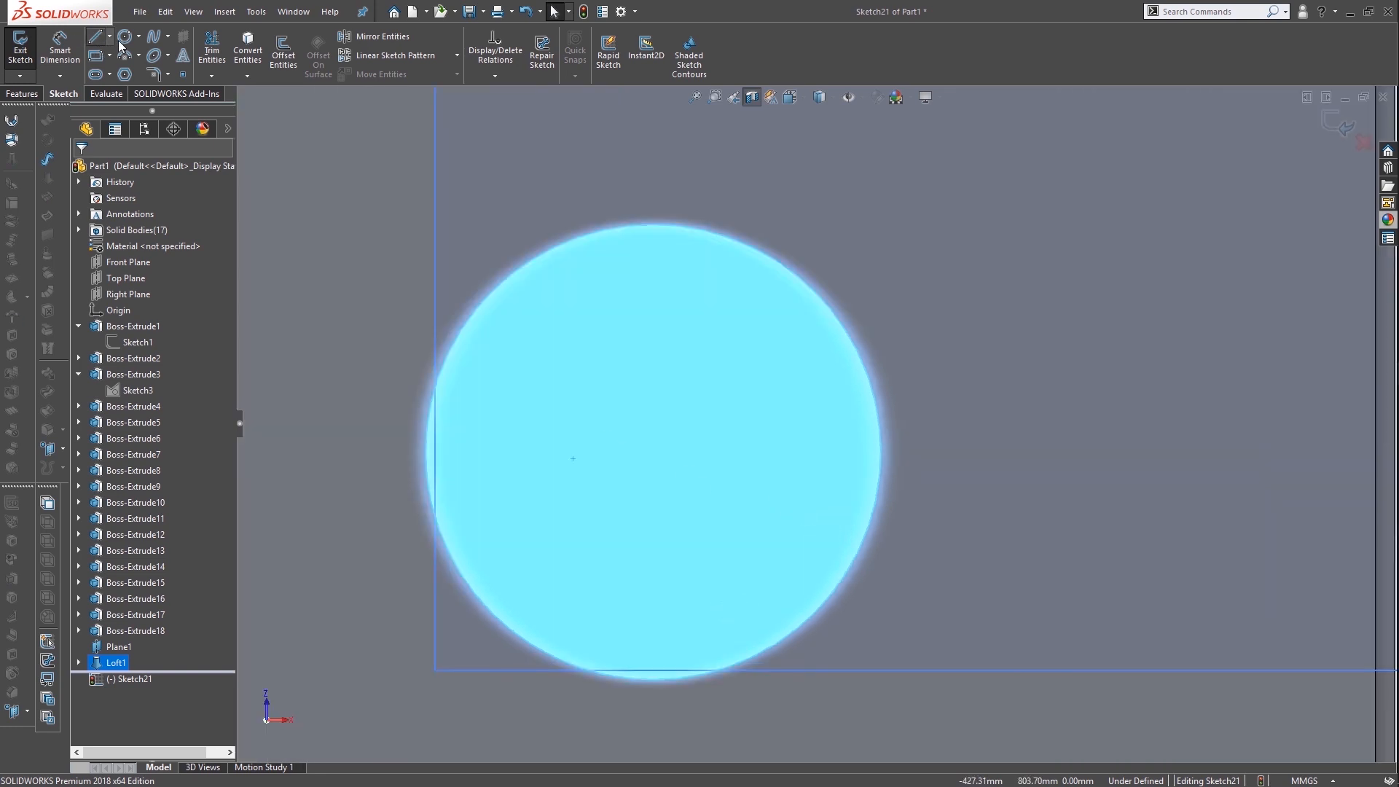
click(123, 36)
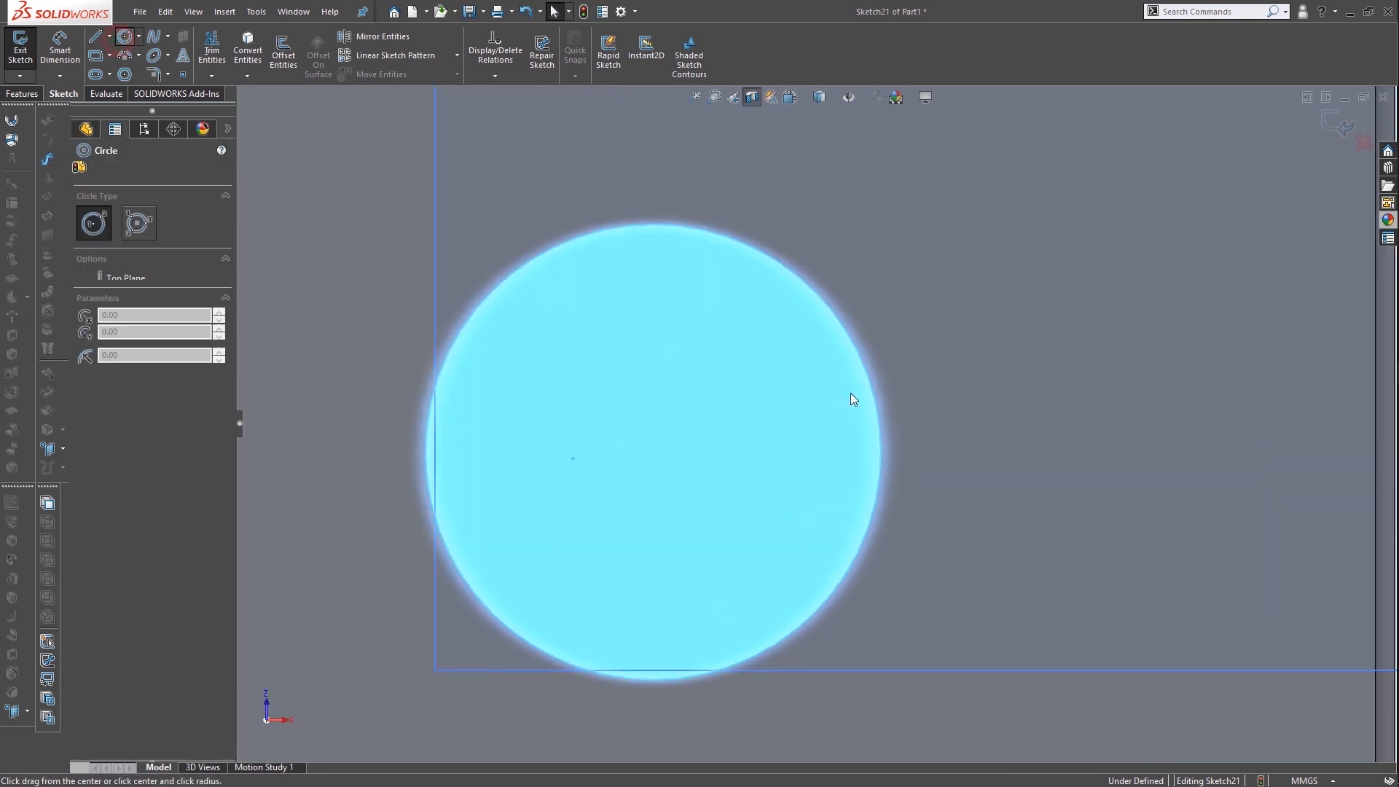
click(820, 453)
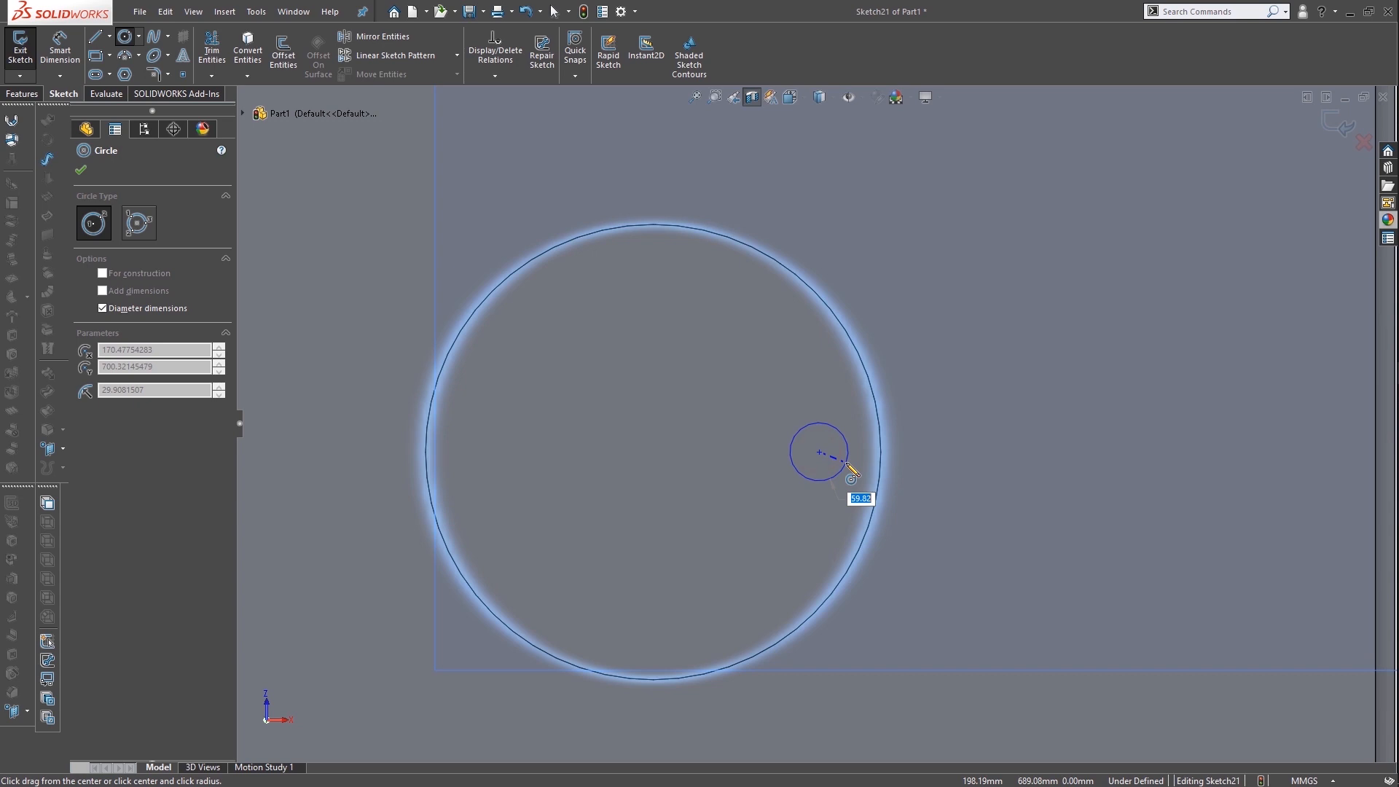
click(841, 468)
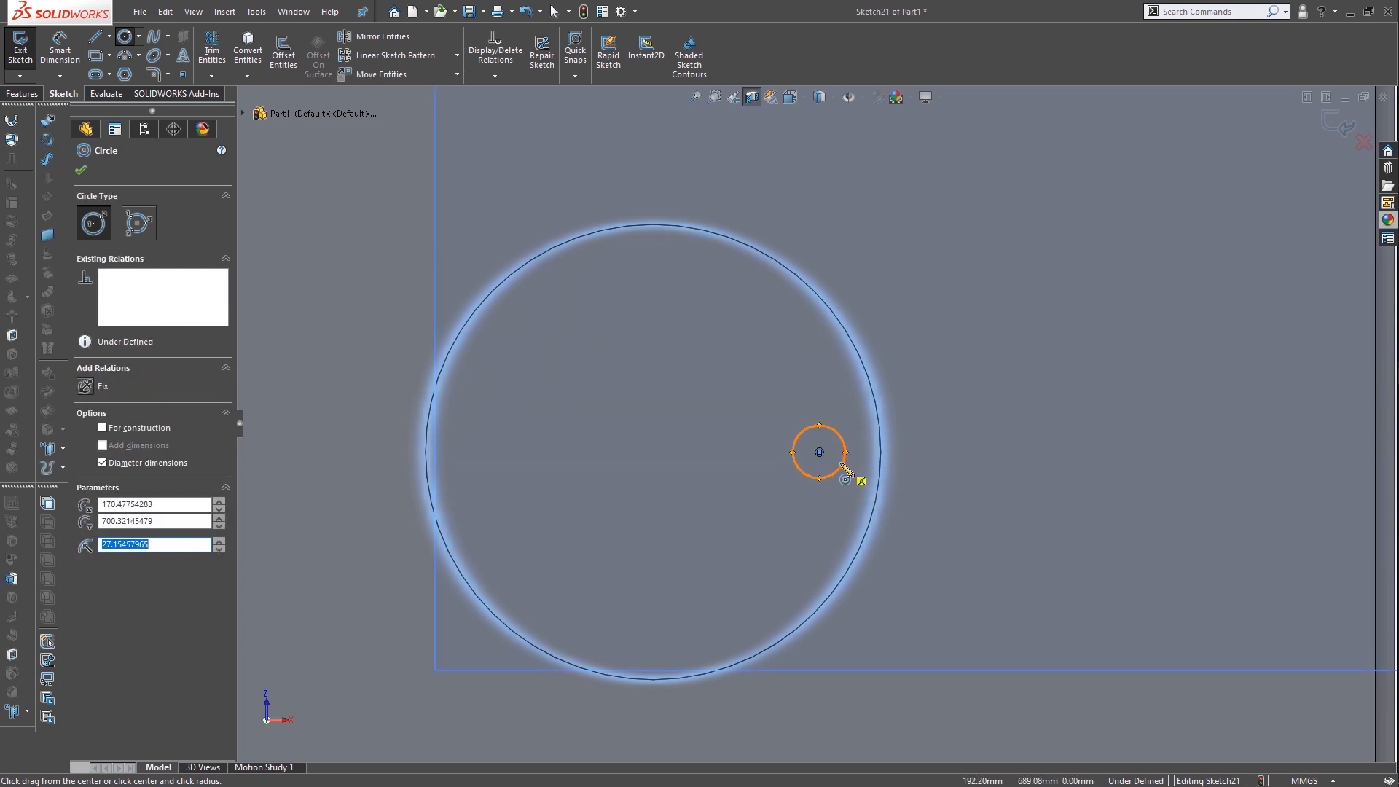
Extrude the small circle 2 mm downward as a separate body without merging the result
click(22, 93)
click(27, 51)
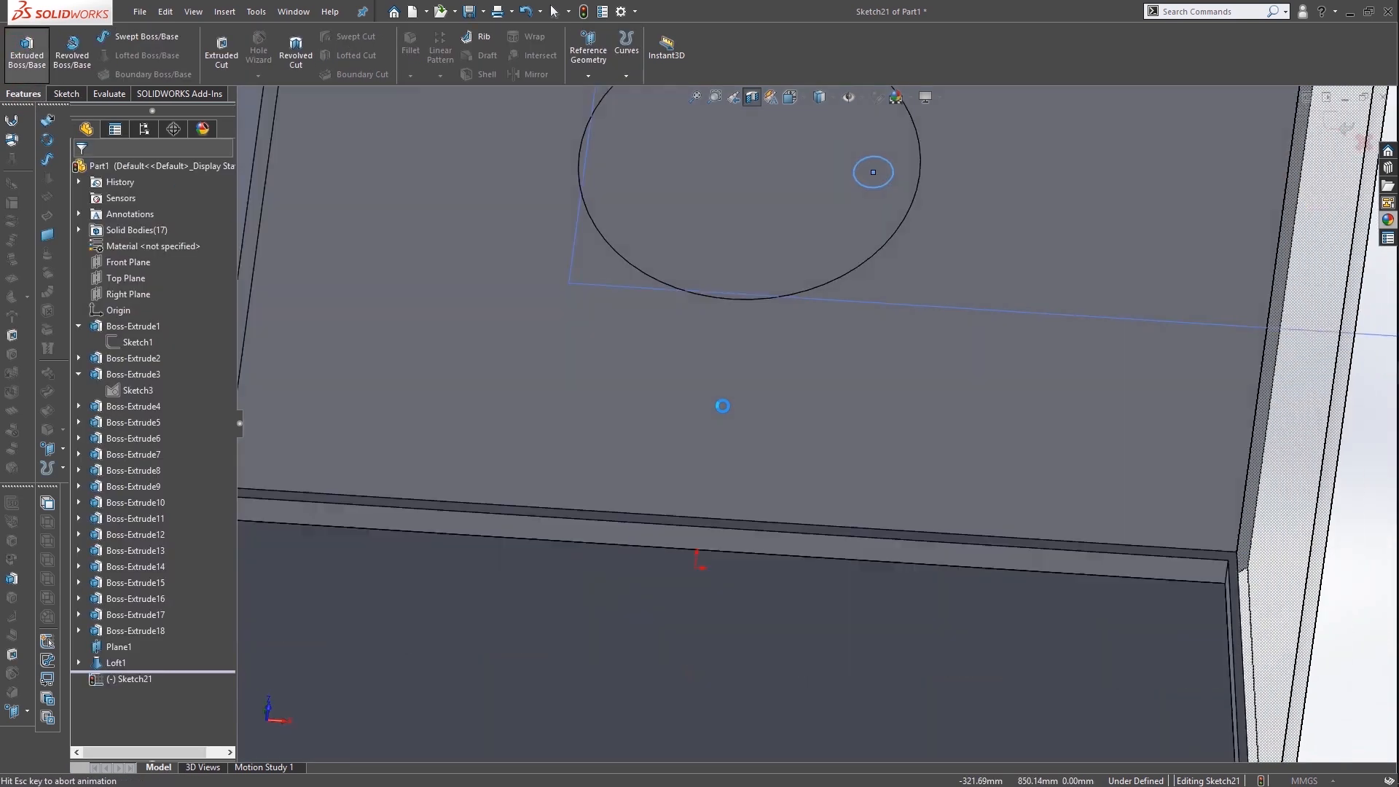
text(2)
key(Return)
click(138, 328)
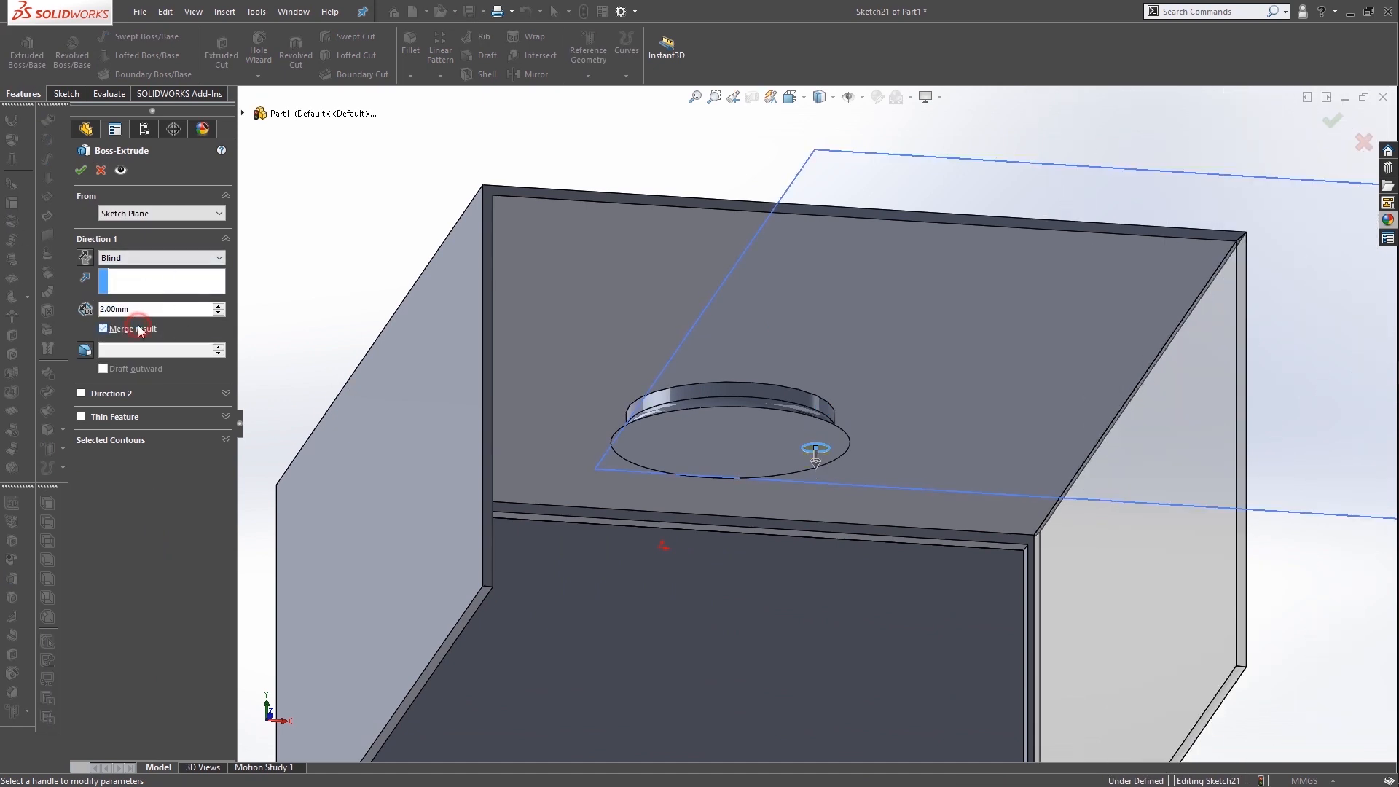
click(80, 172)
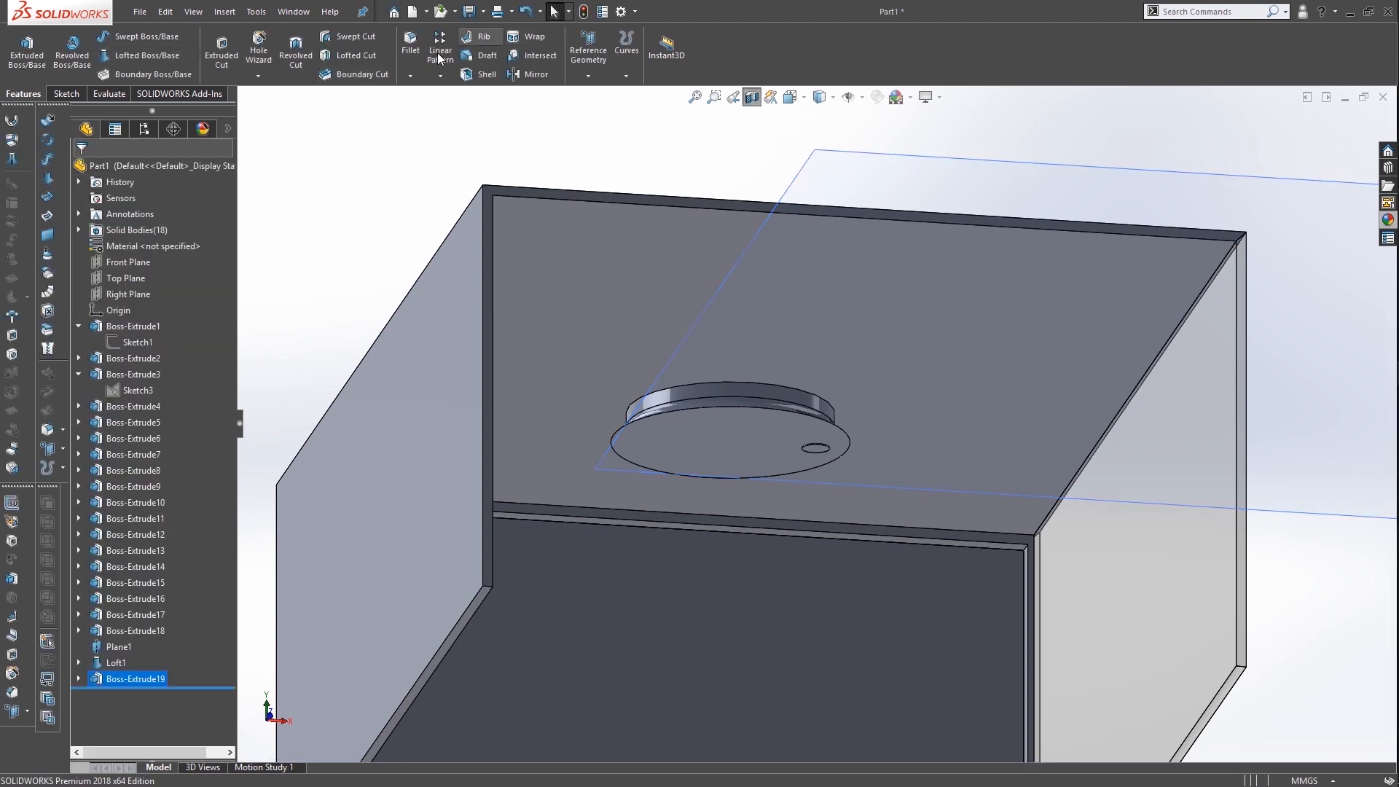
click(440, 75)
click(466, 110)
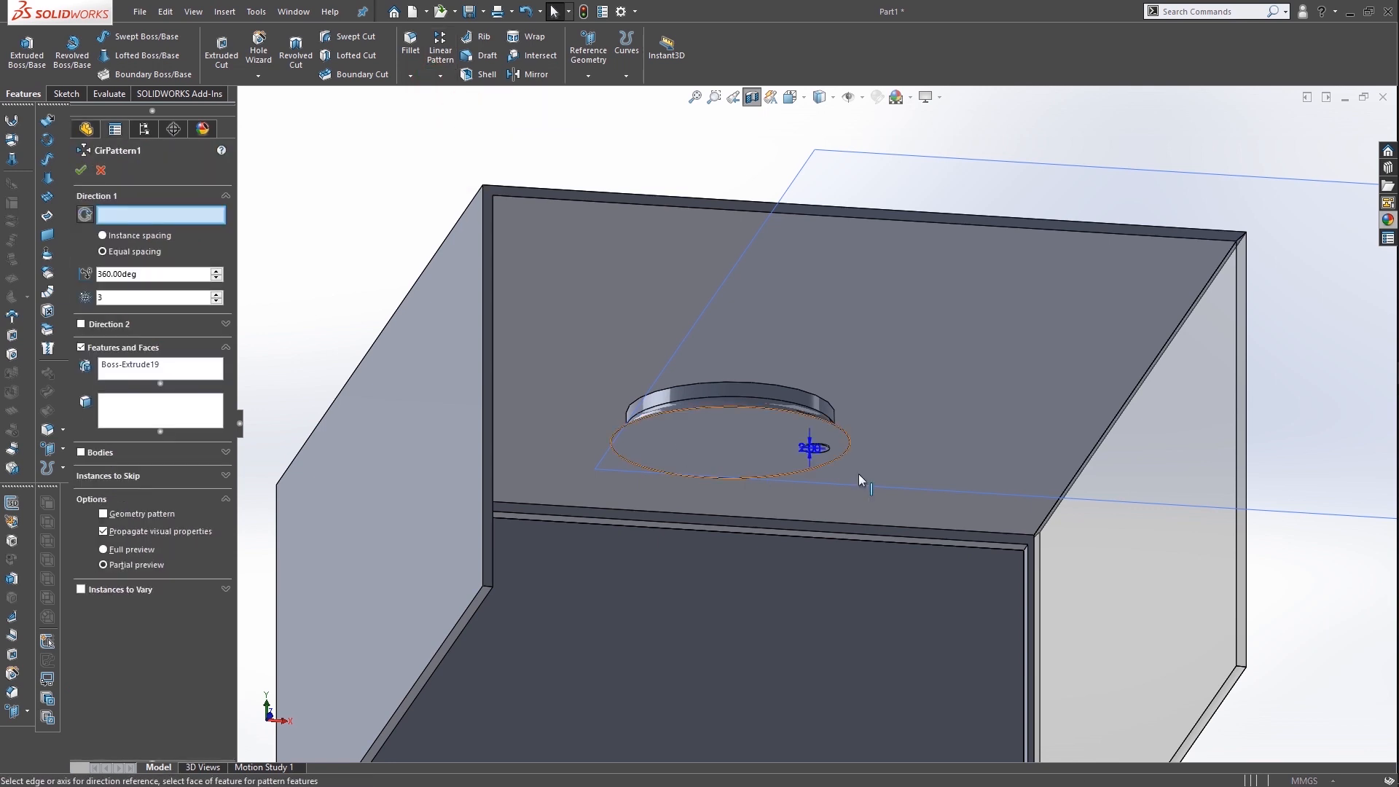
scroll(806, 447, down, 5)
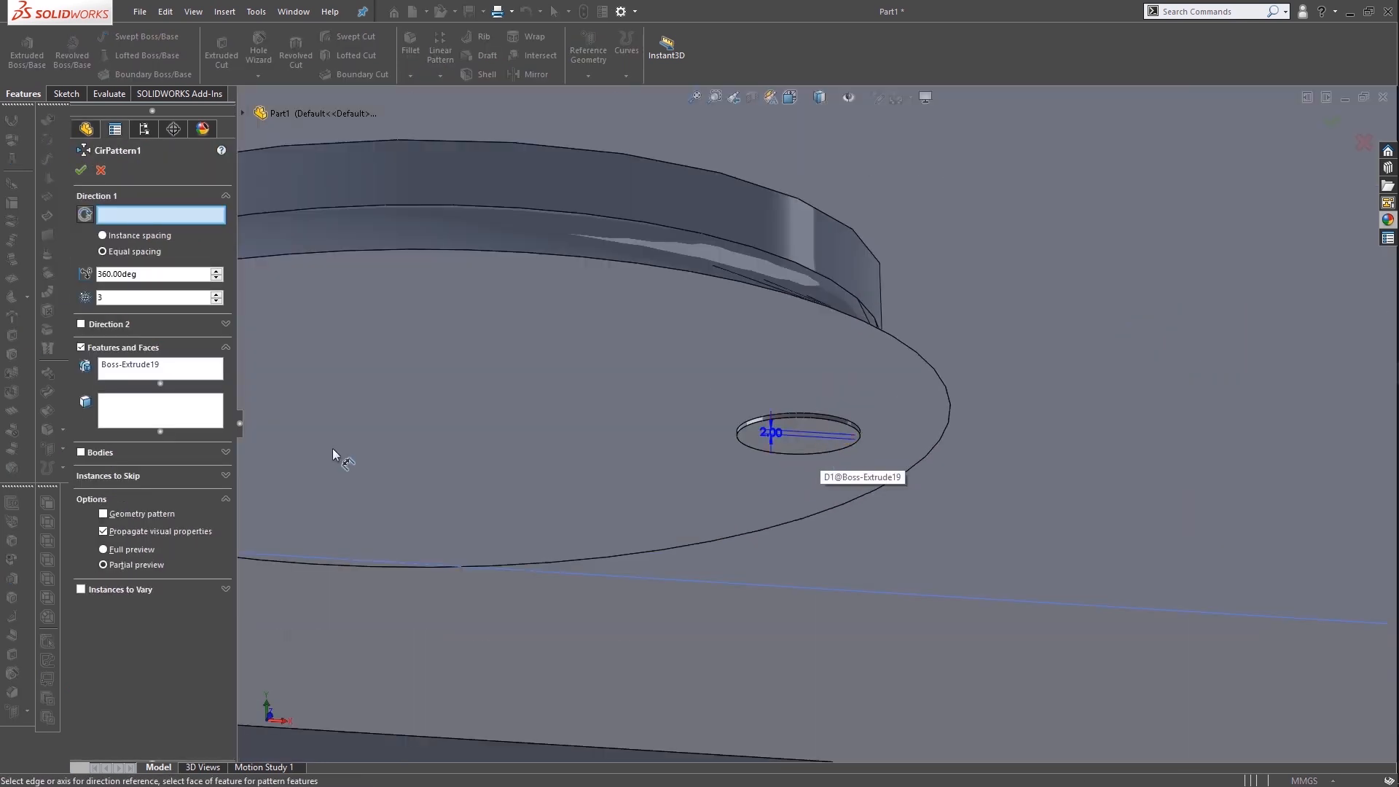
click(117, 453)
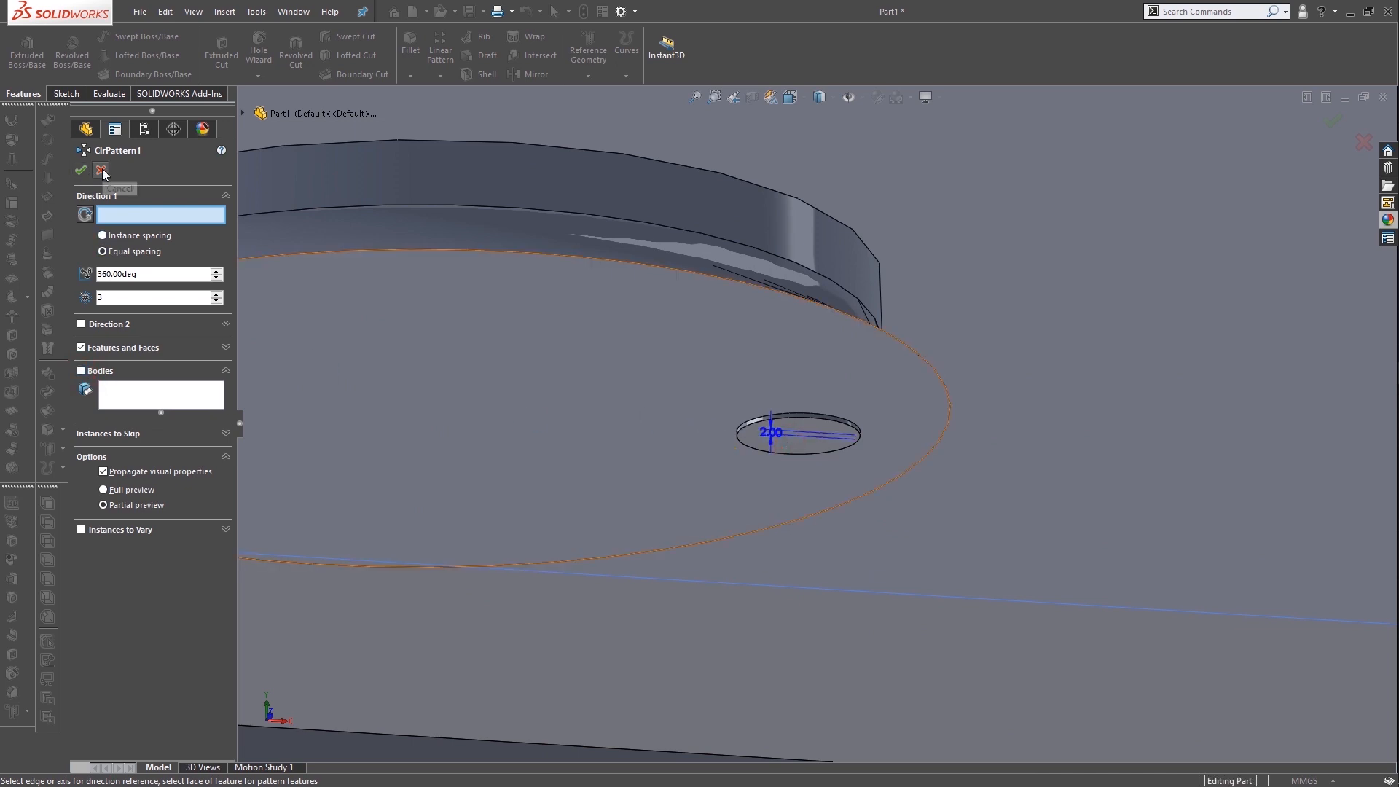
click(378, 254)
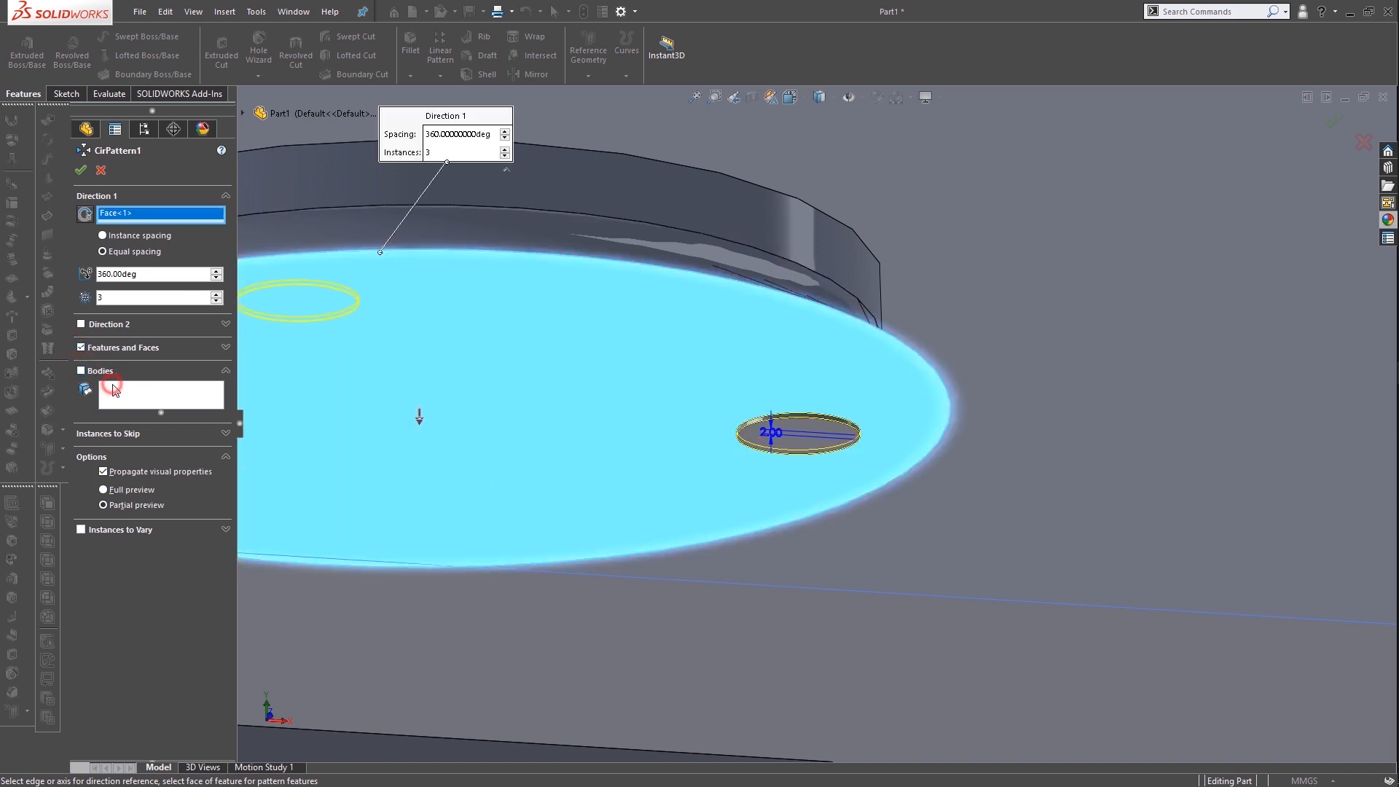
click(100, 172)
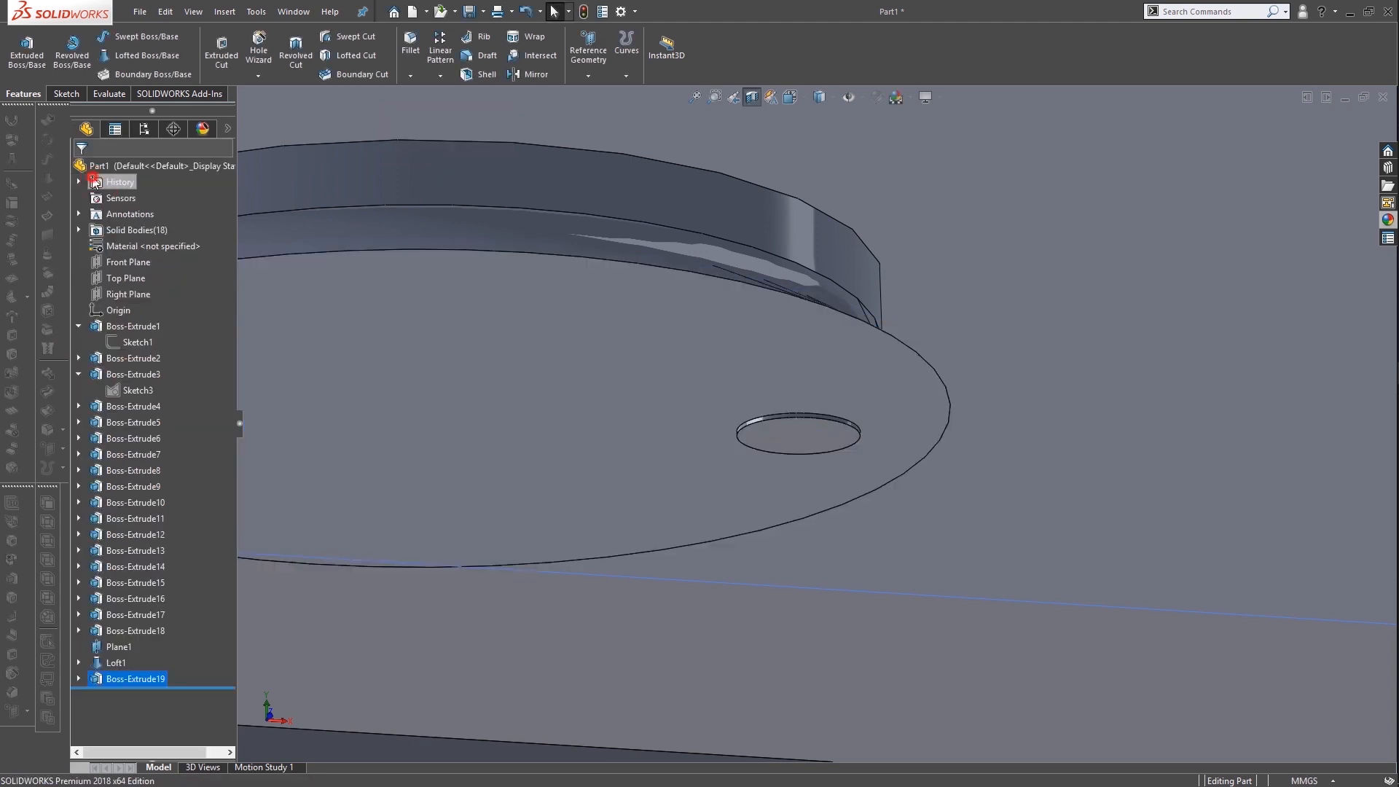
Start a circular pattern that uses the loft's lower circular edge as its rotation reference
scroll(328, 350, up, 5)
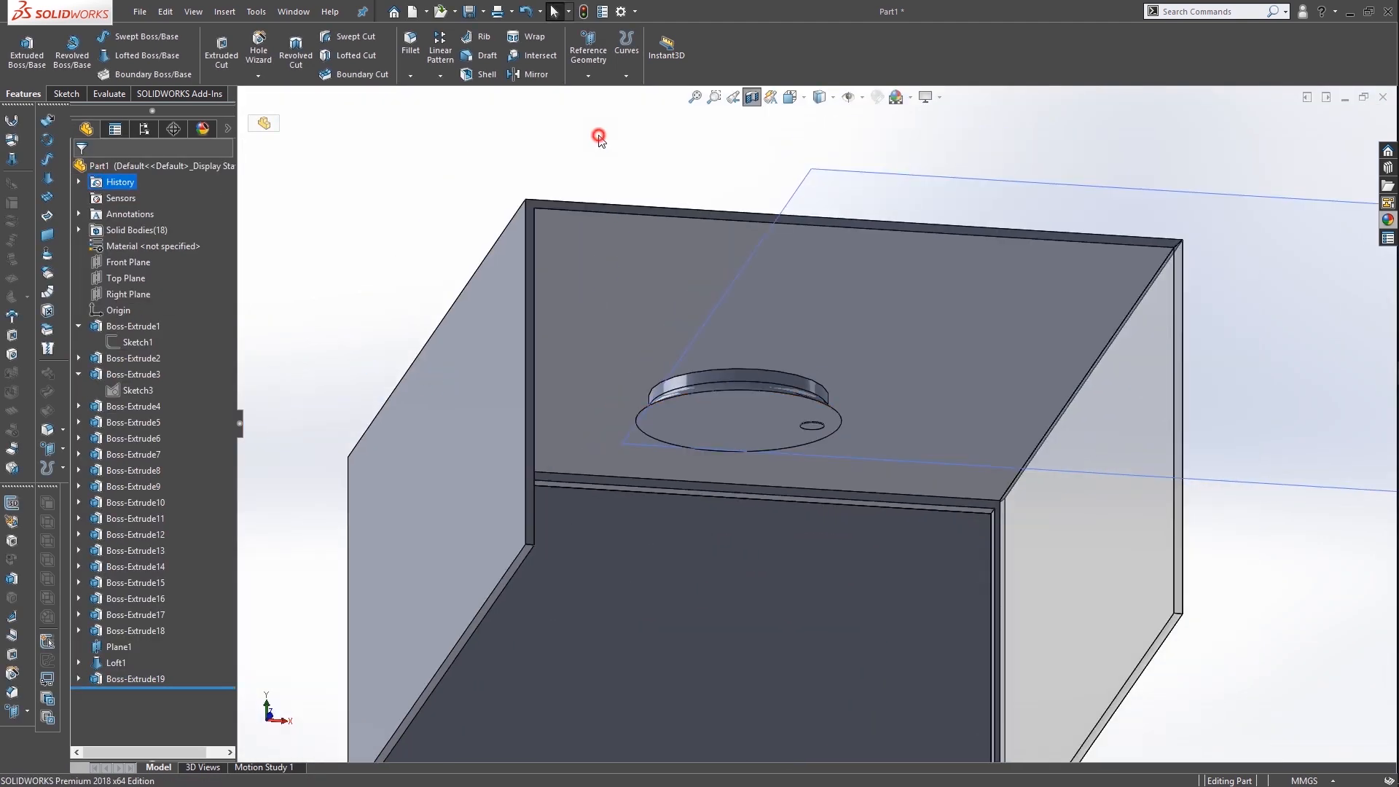
click(440, 76)
click(450, 111)
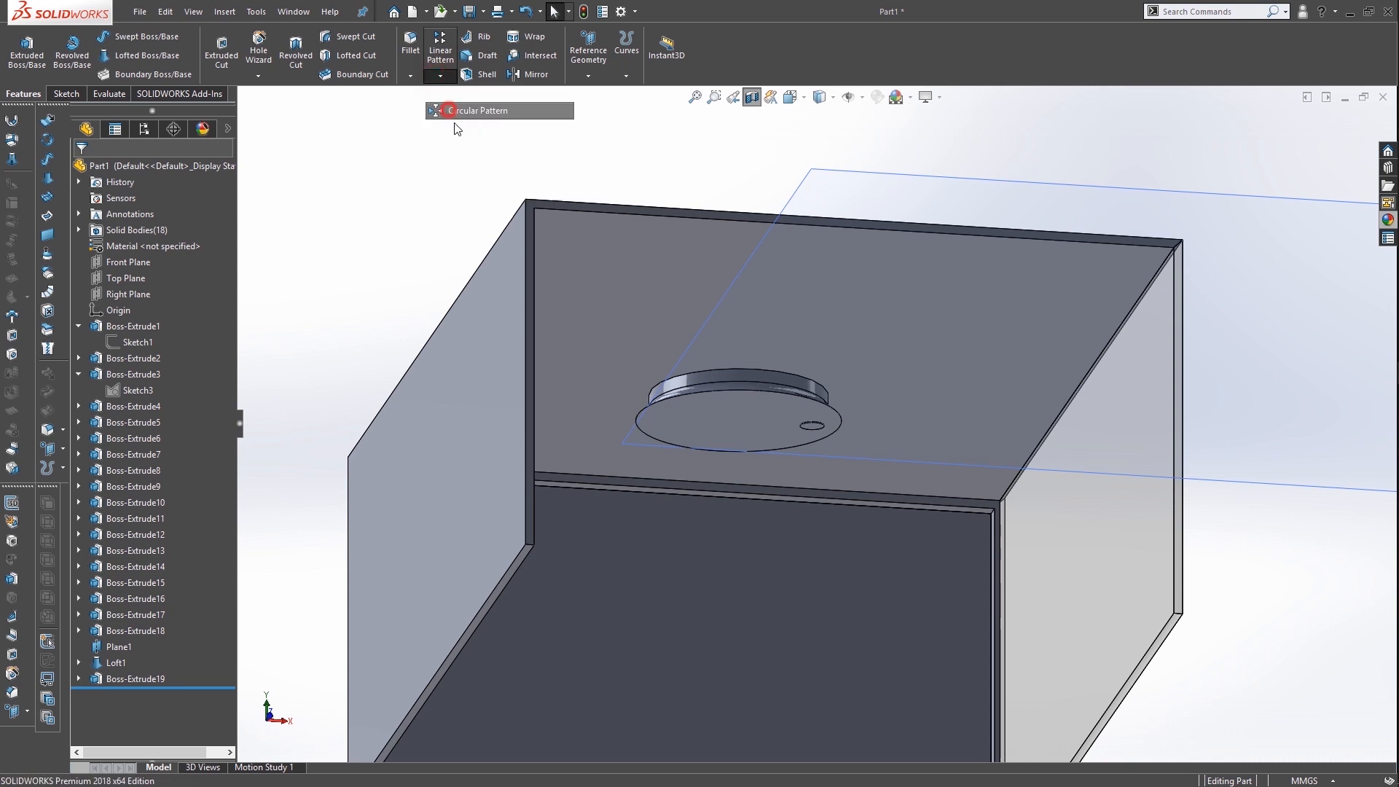
scroll(868, 438, down, 4)
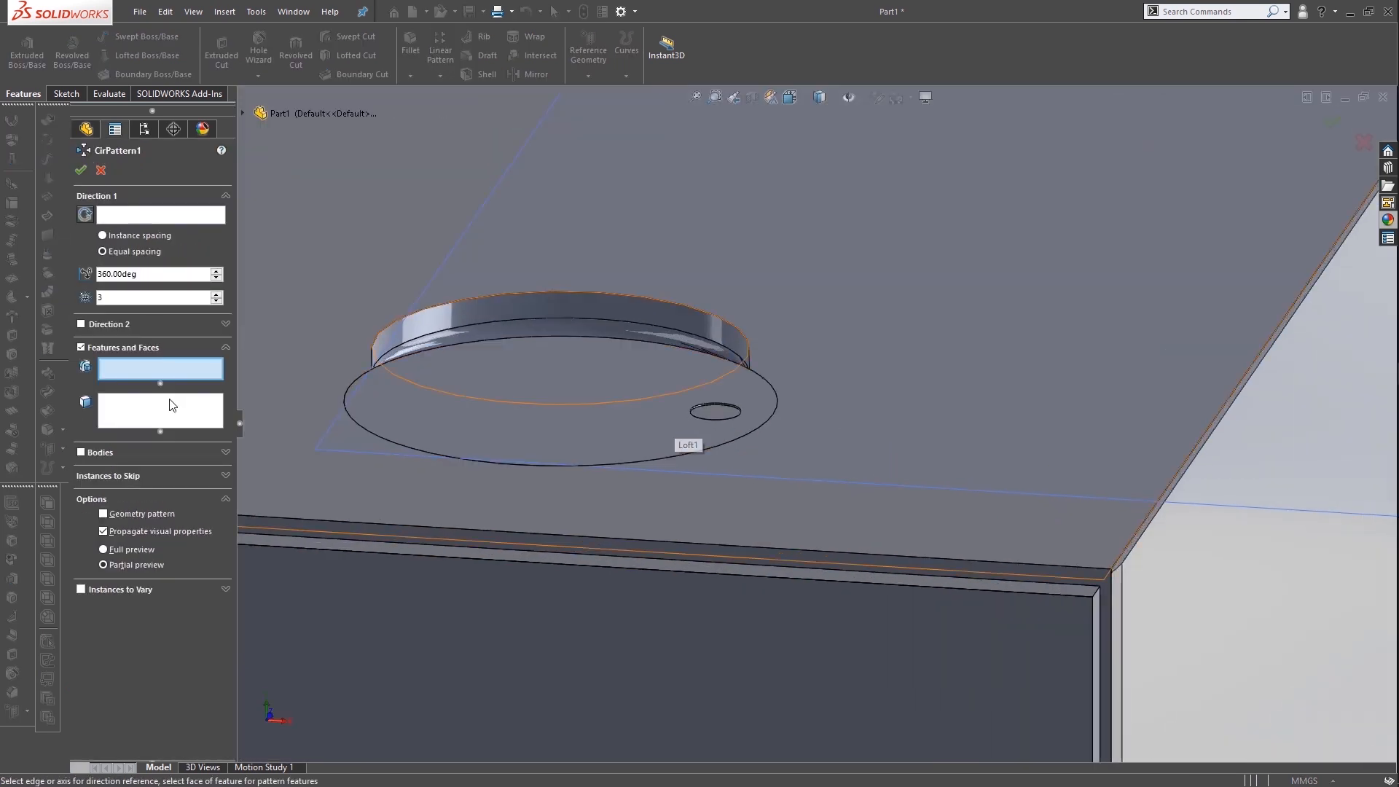
click(100, 452)
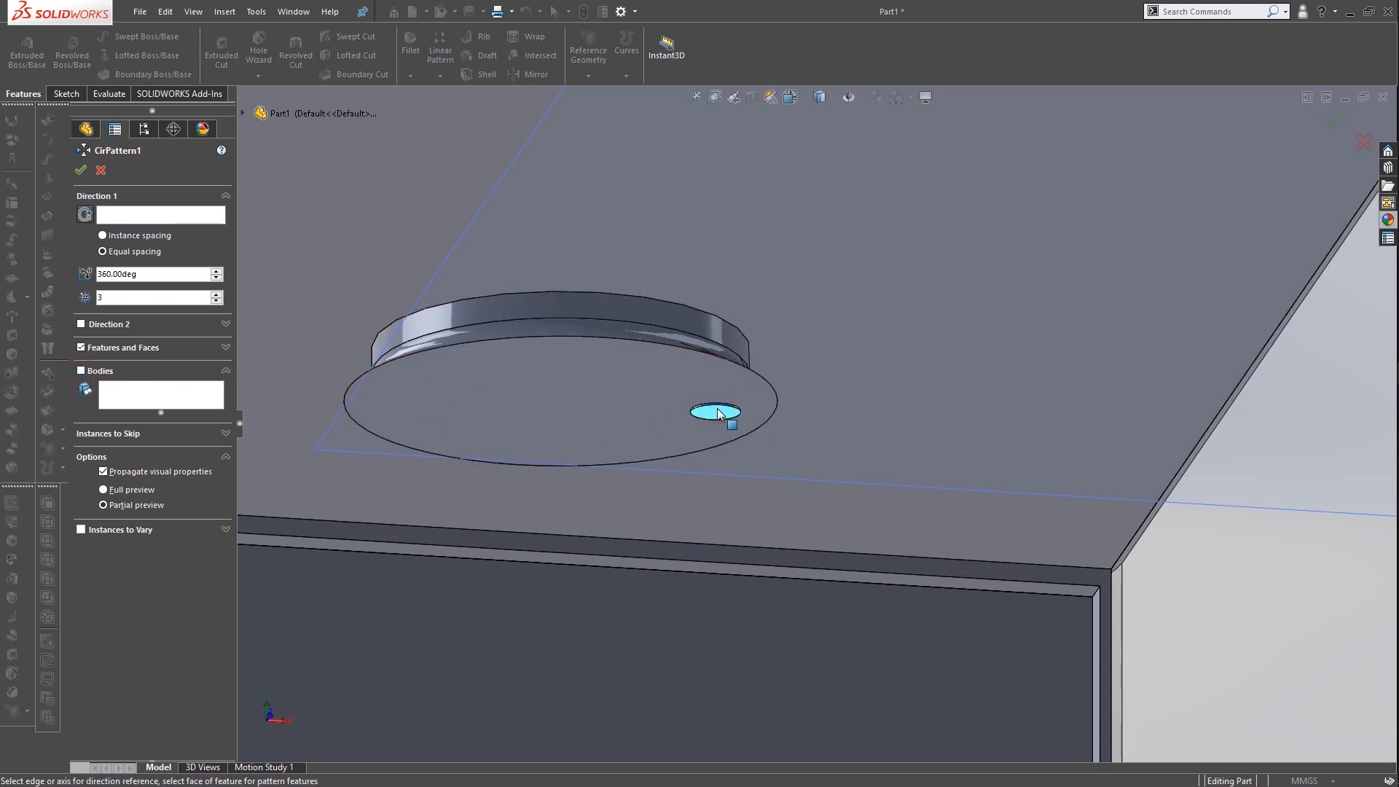
click(123, 215)
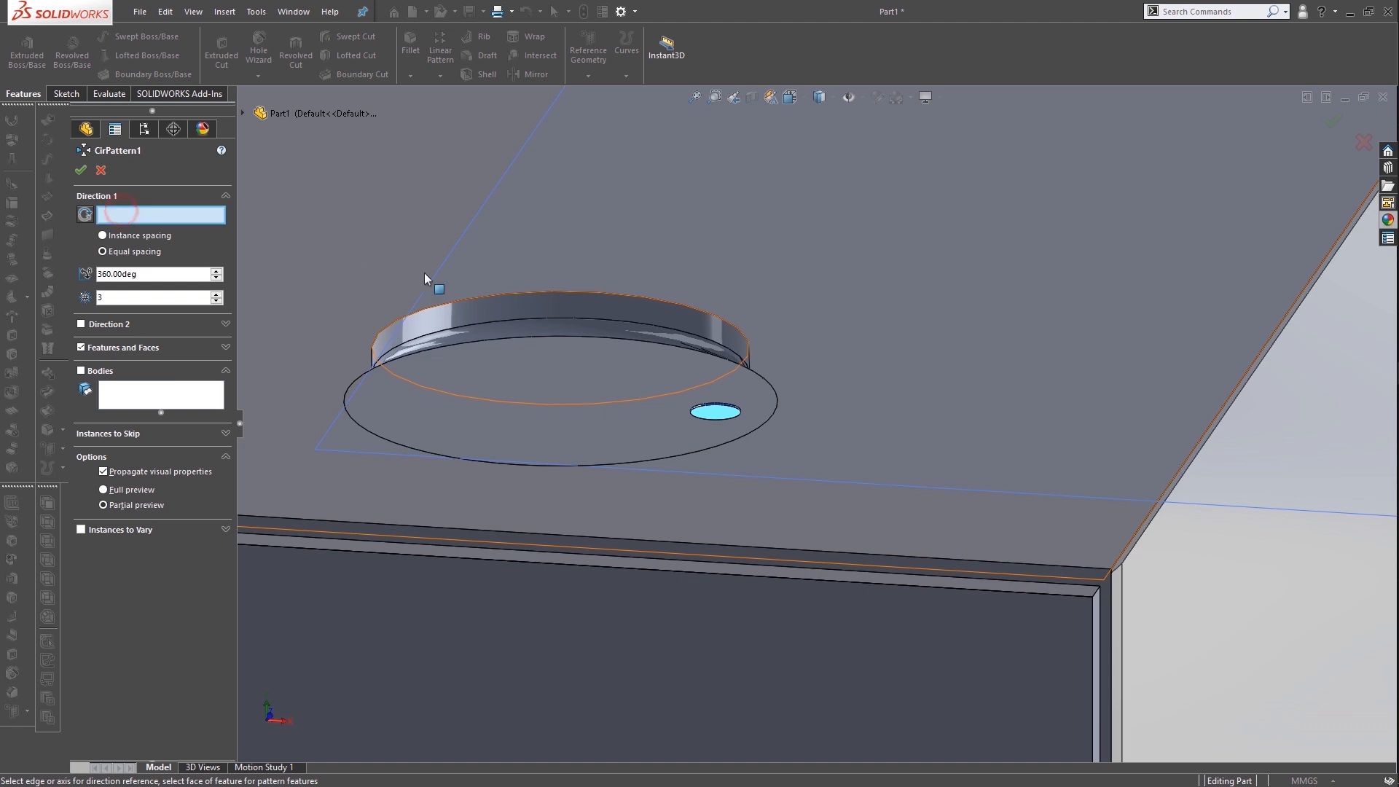
click(477, 343)
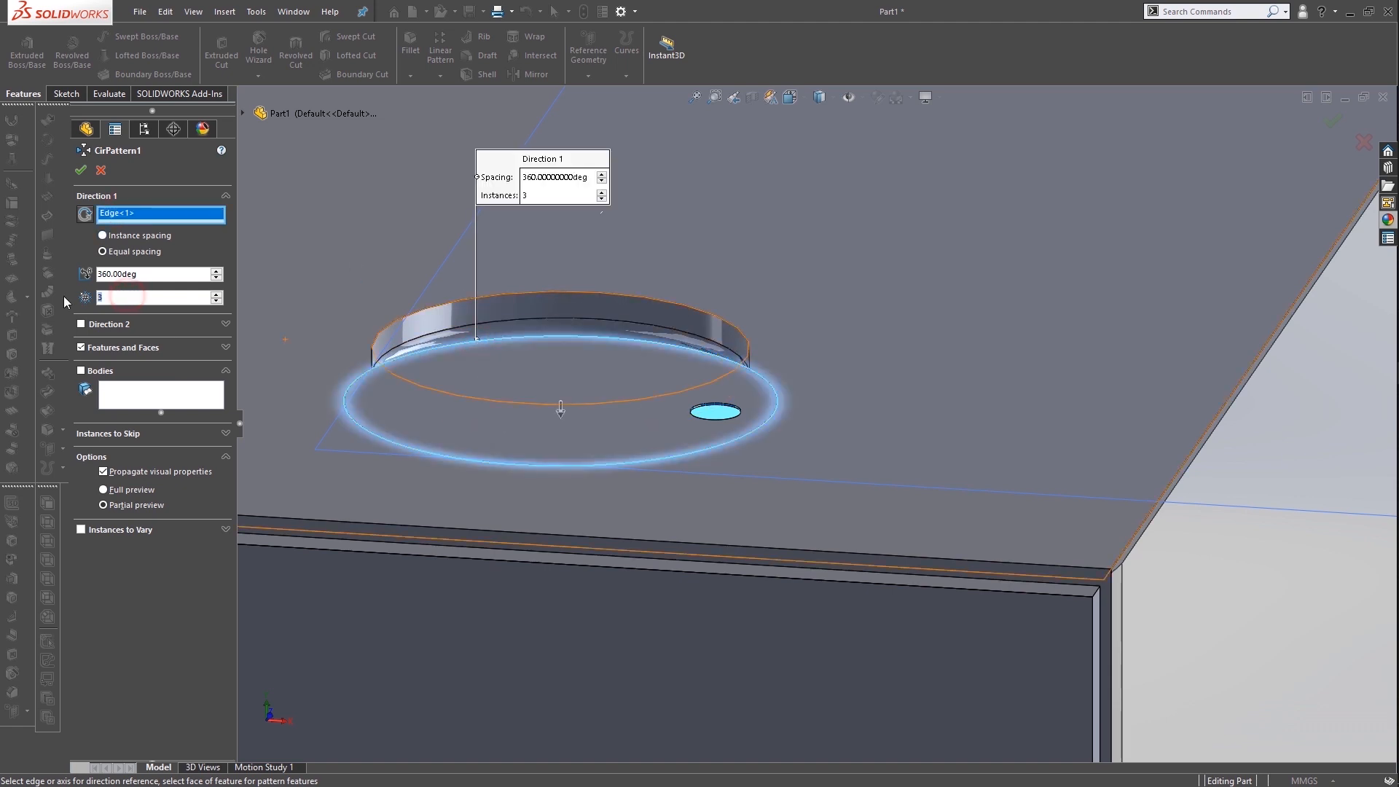
Pattern the small disc body instead of features, with 8 equally spaced instances over 360 degrees
text(7)
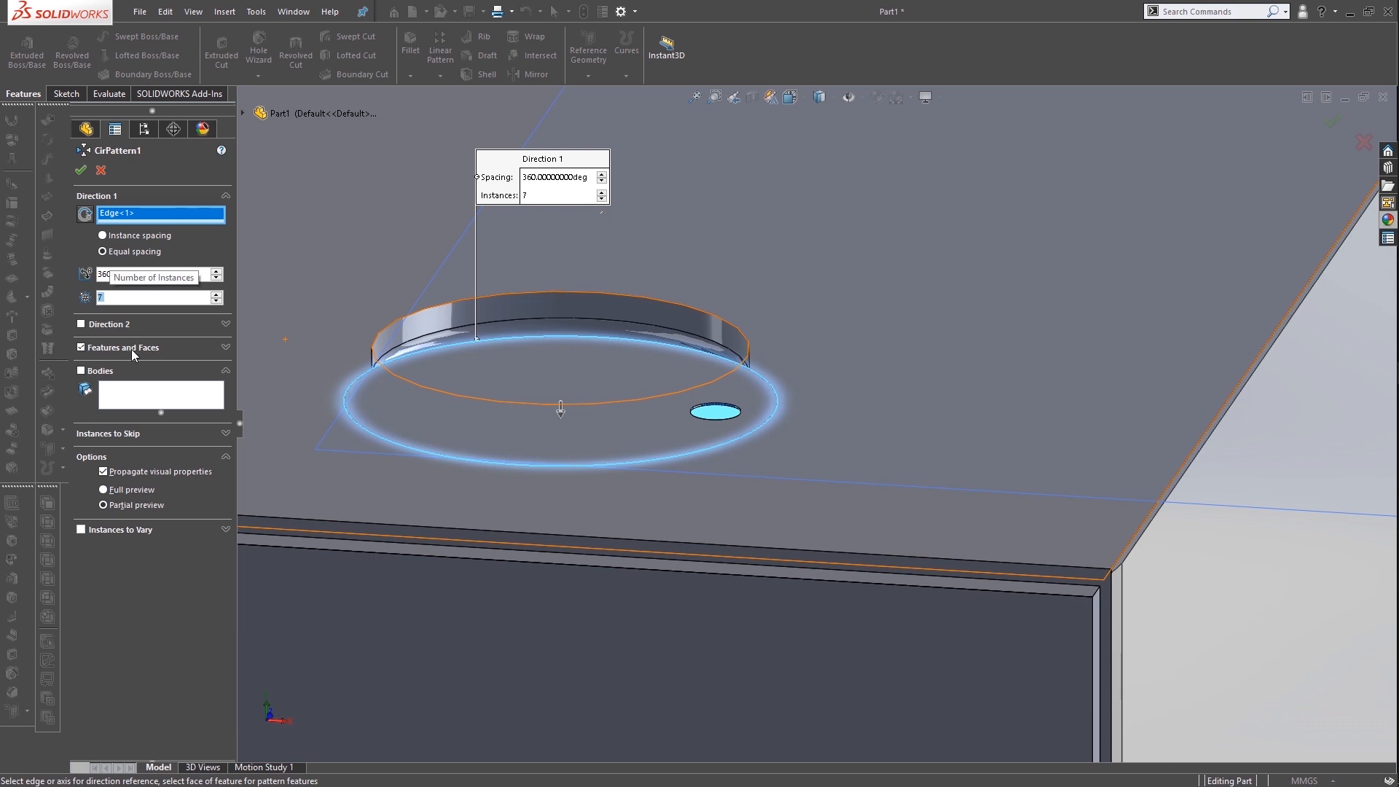
click(89, 371)
click(81, 371)
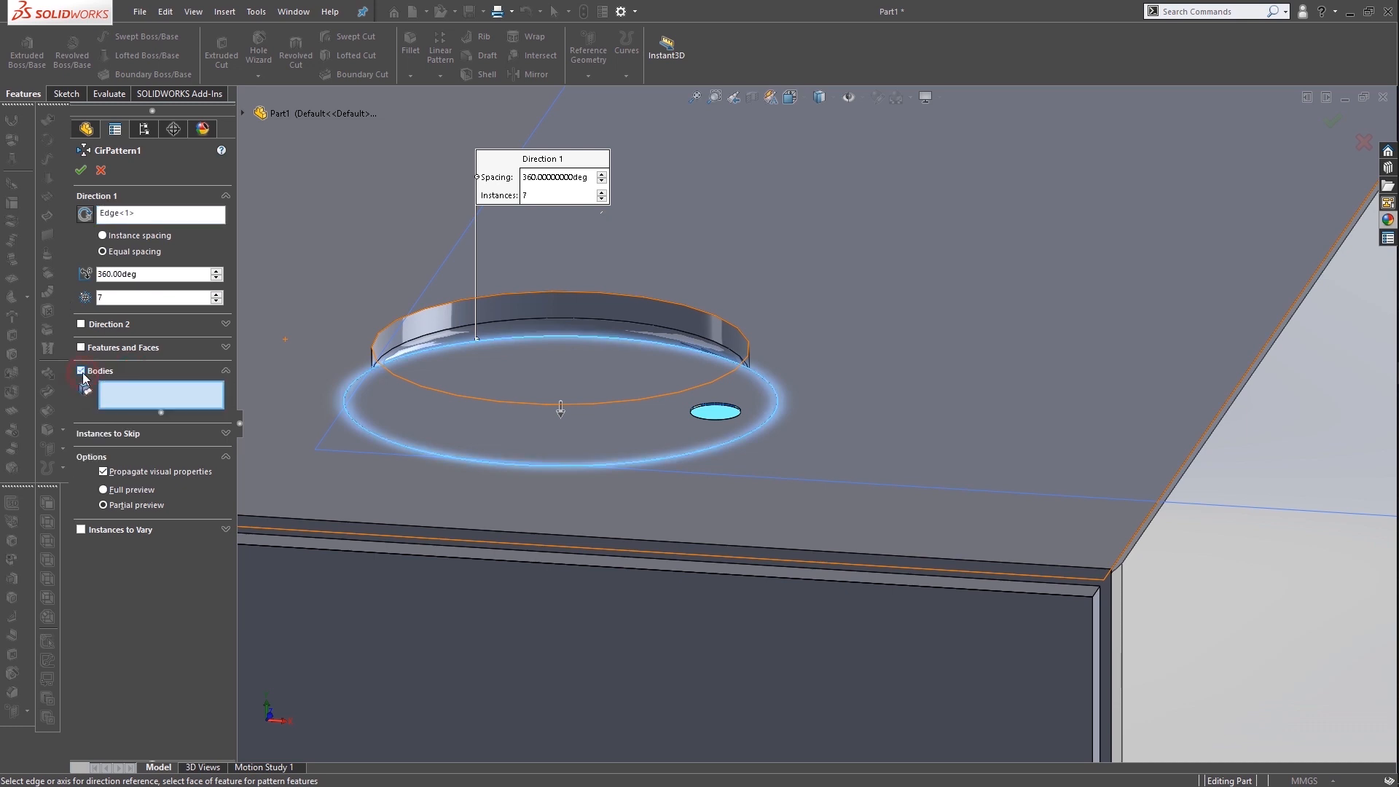
click(714, 413)
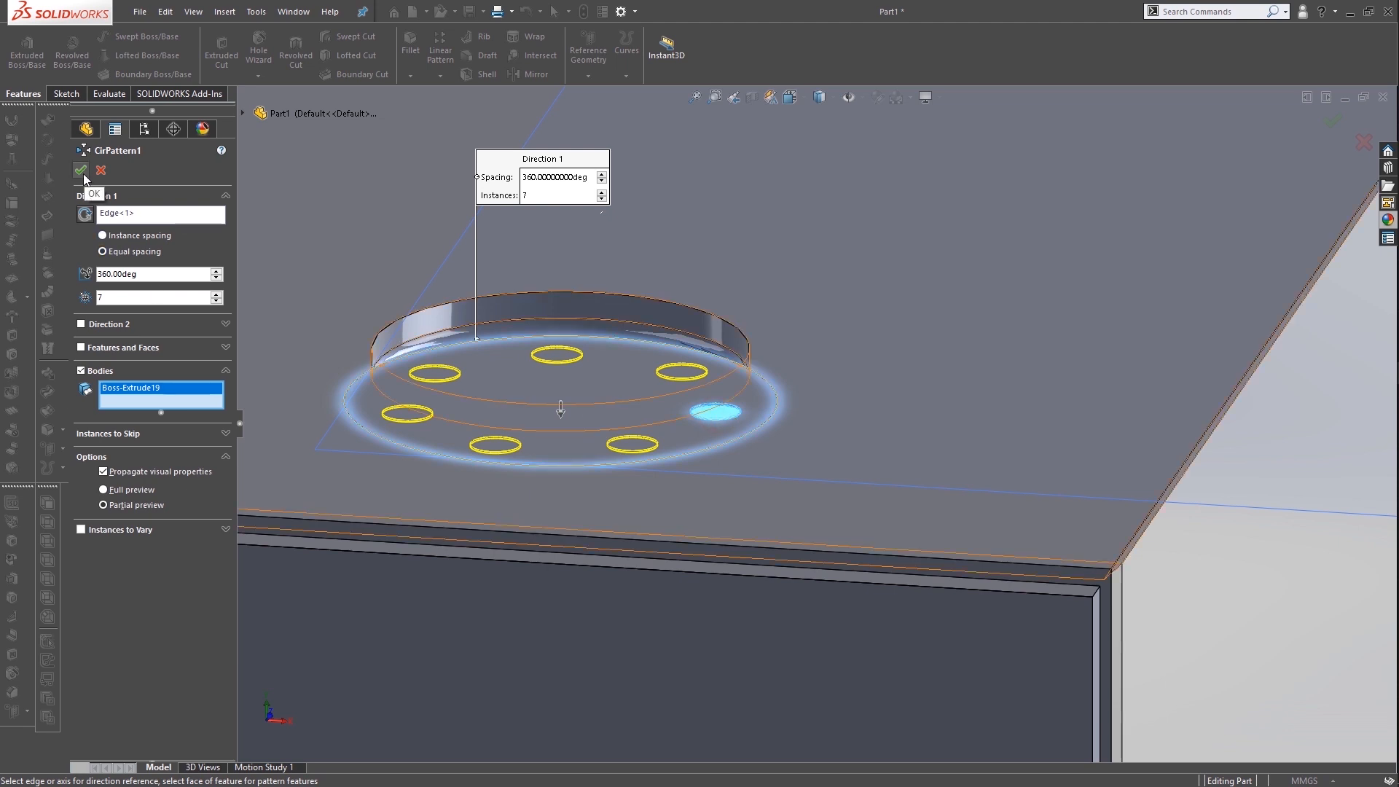
click(216, 294)
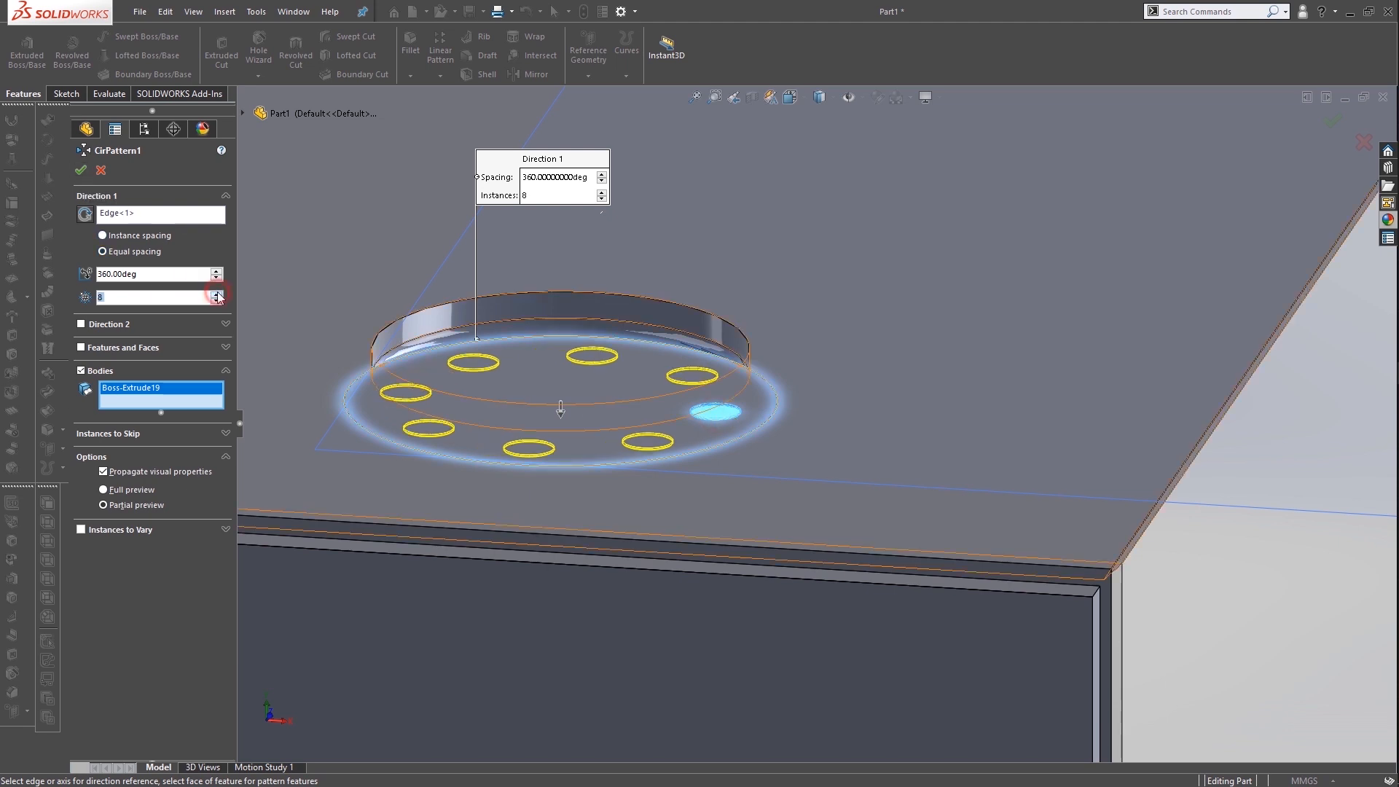
click(78, 172)
Start a sketch on the loft's underside and draw a circle of about 24 mm radius just off the face's centre
middle_drag(644, 423, 627, 295)
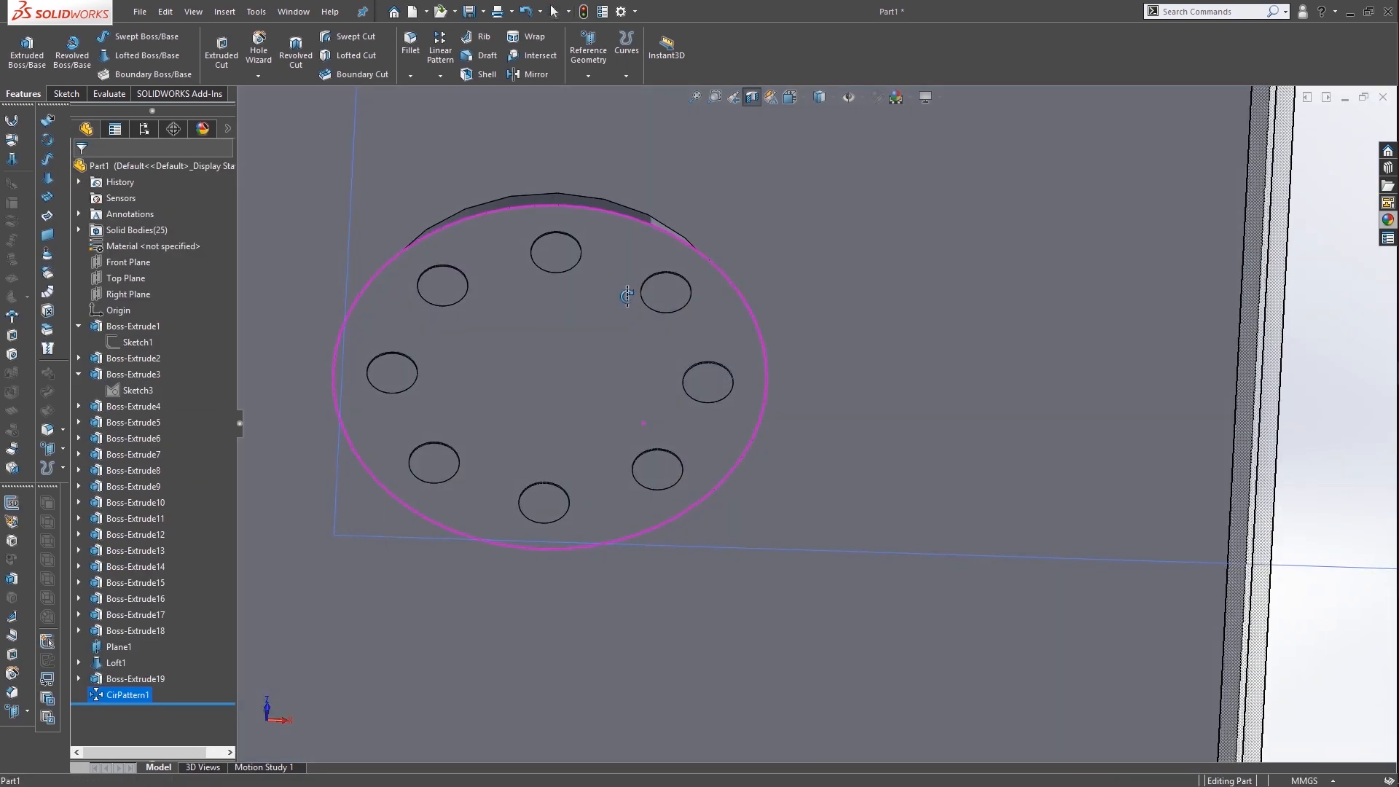
click(607, 356)
right_click(606, 357)
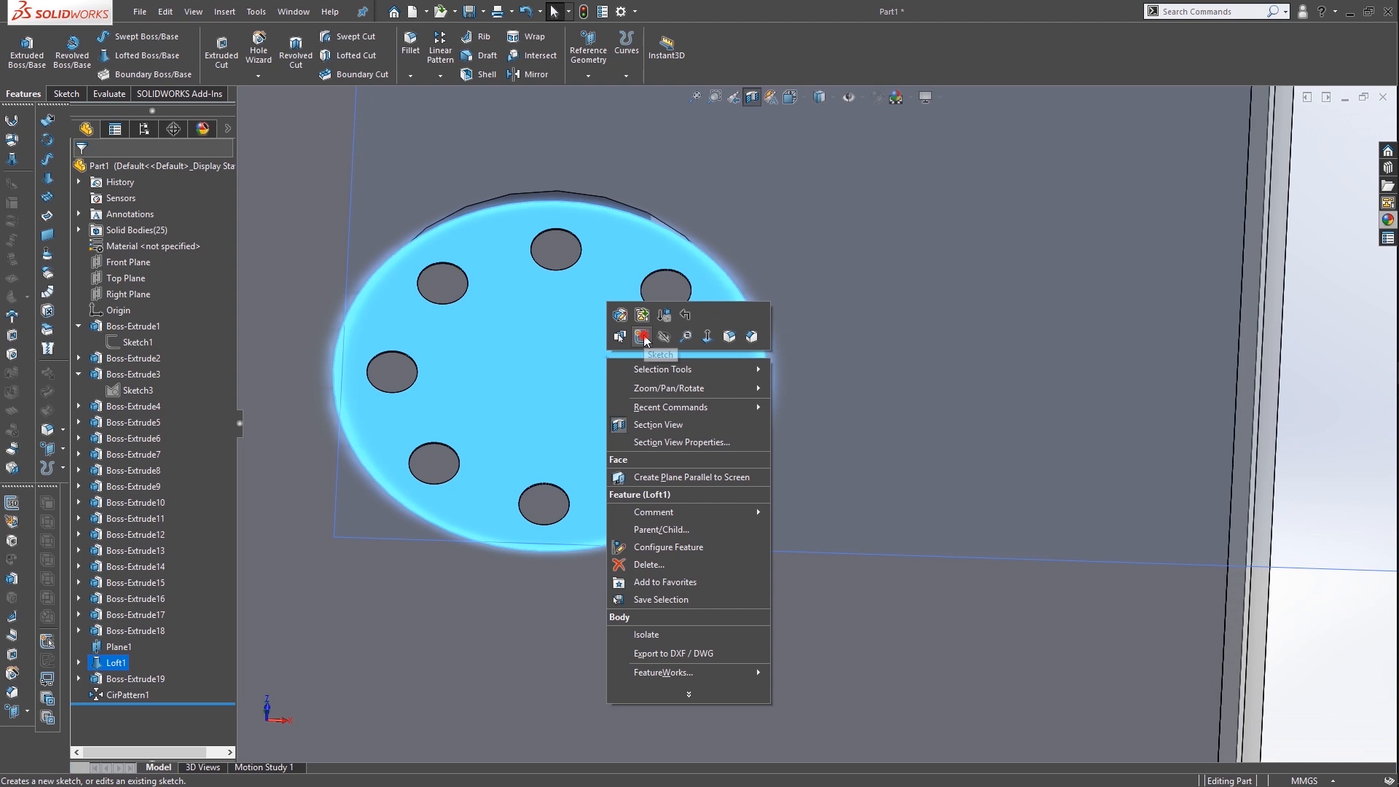
click(642, 337)
scroll(758, 620, up, 6)
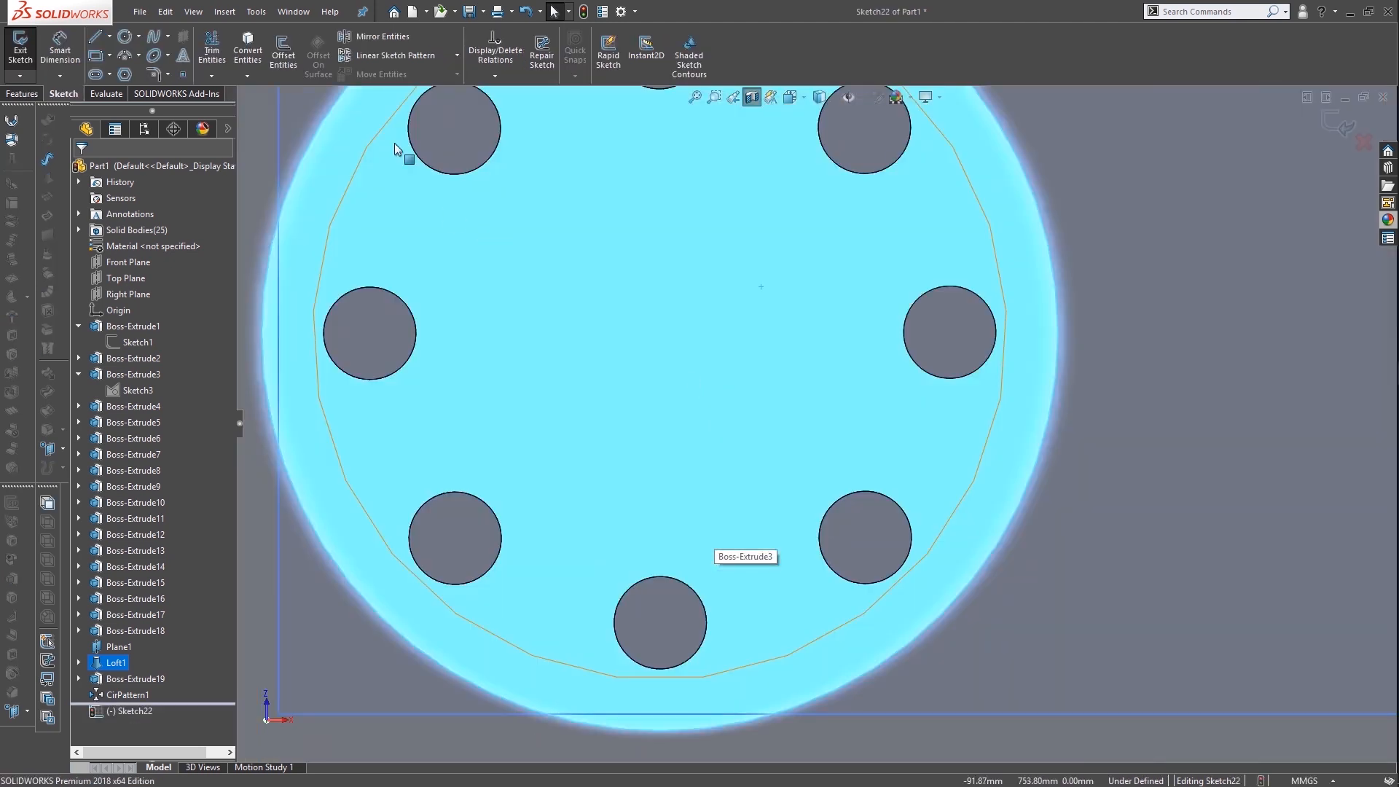
click(125, 36)
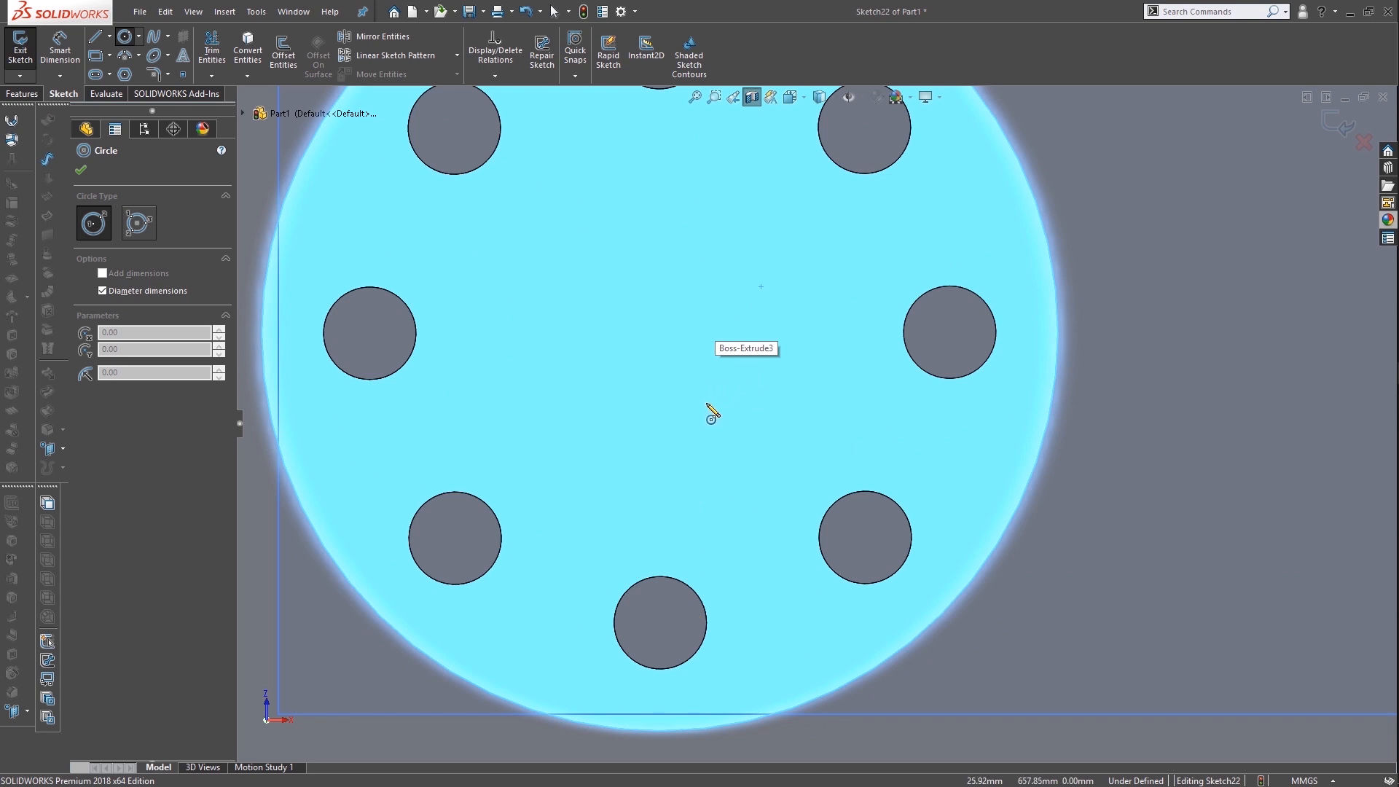
click(696, 394)
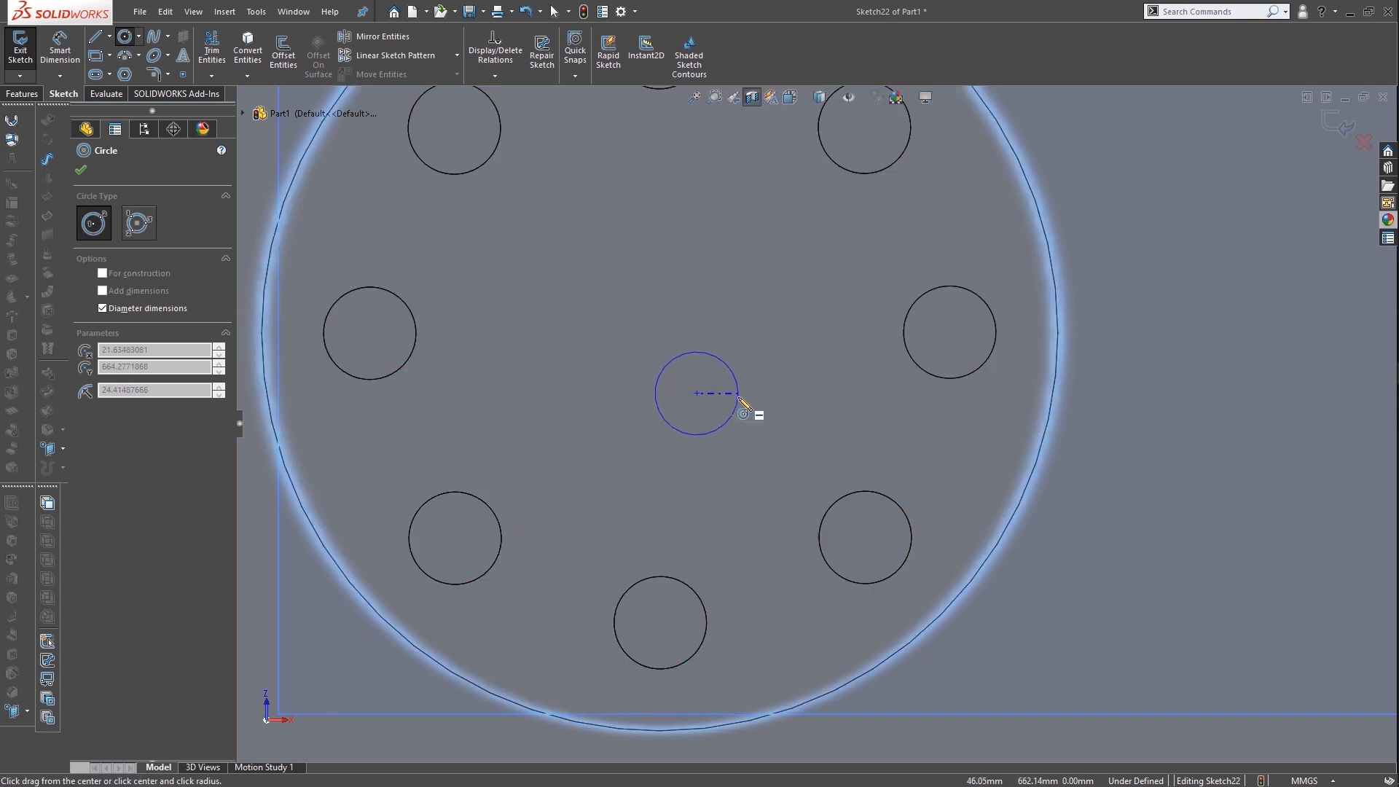
click(738, 397)
Extrude the inner circle 2 mm as a separate body without merging the result
click(8, 96)
click(14, 70)
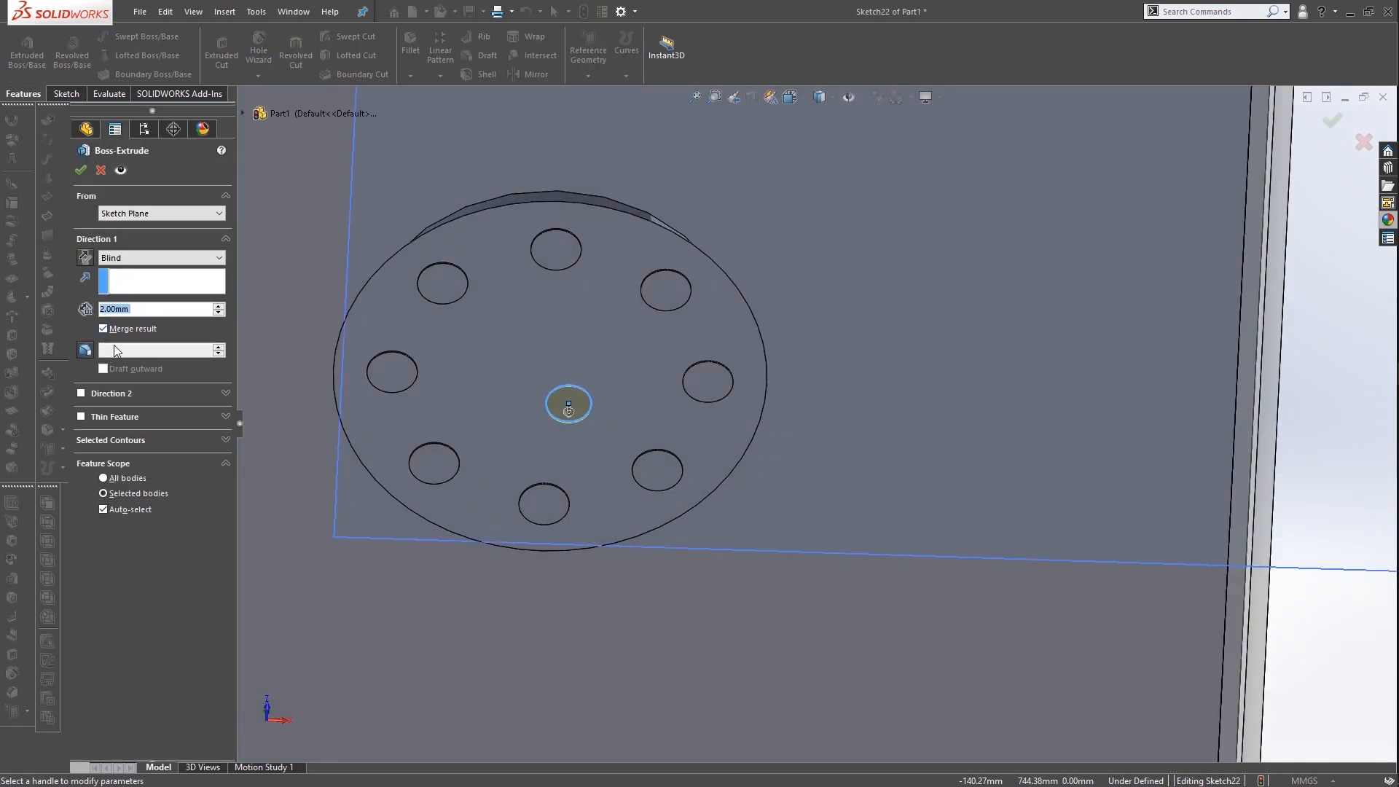
click(113, 331)
click(85, 174)
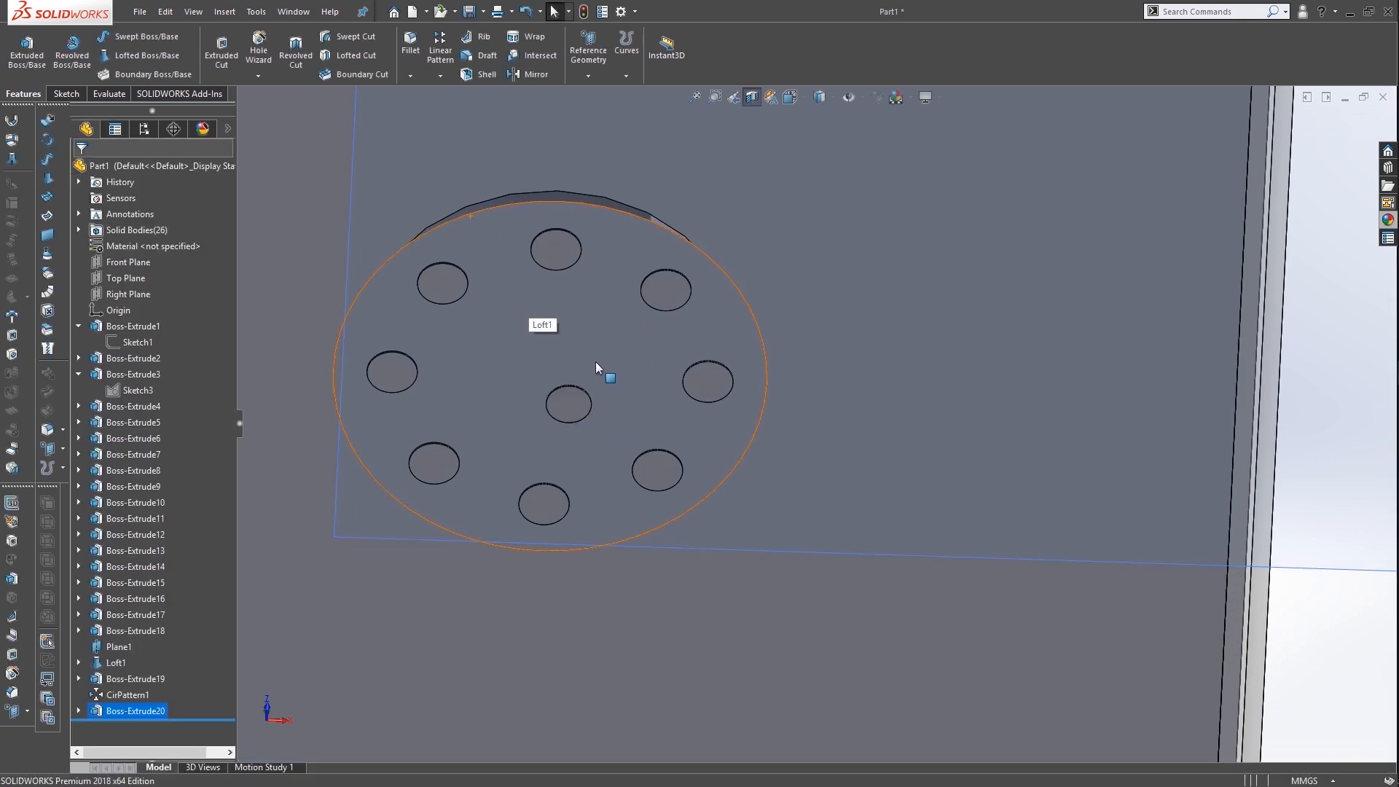
Circular-pattern the inner disc body about the loft's circular edge, with 3 equally spaced instances over 360 degrees
scroll(596, 363, down, 2)
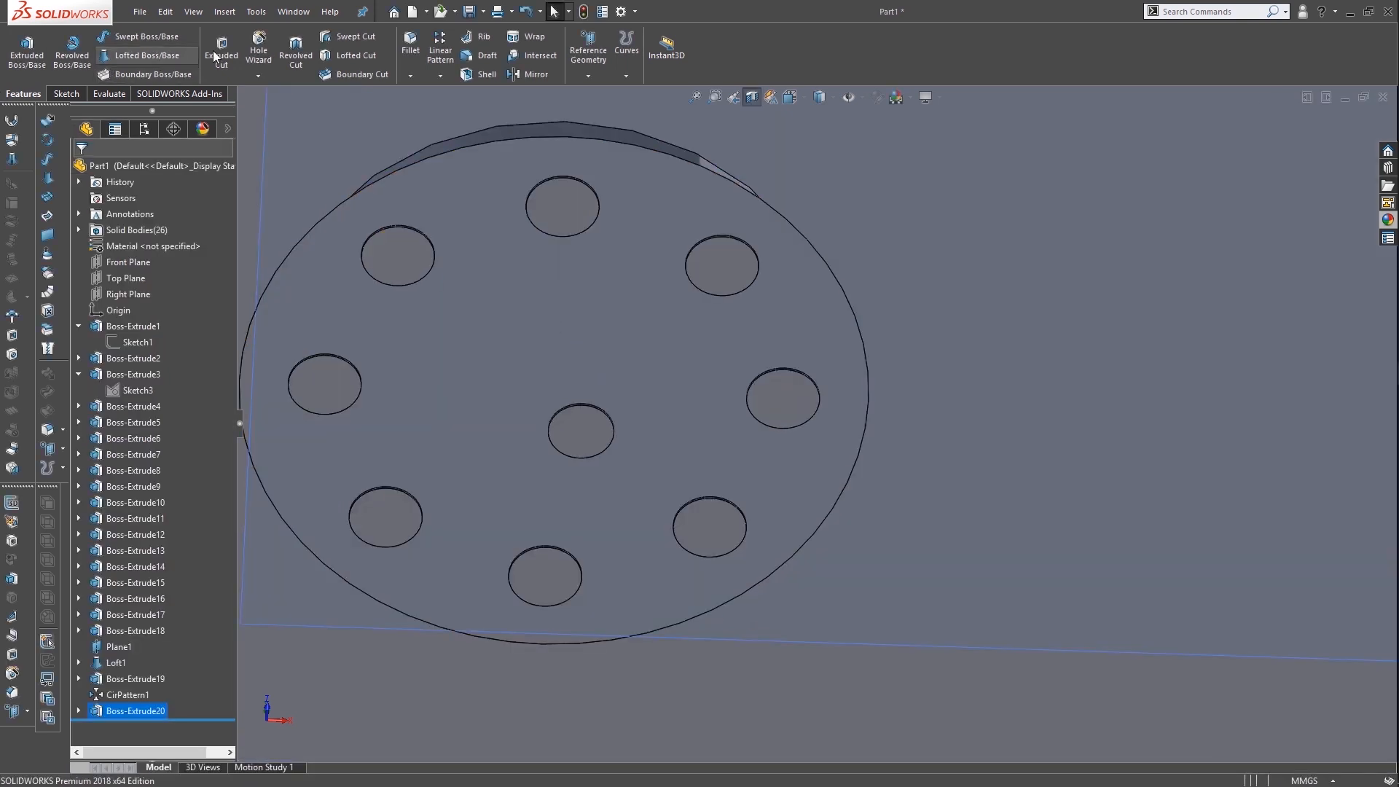
click(440, 76)
click(442, 115)
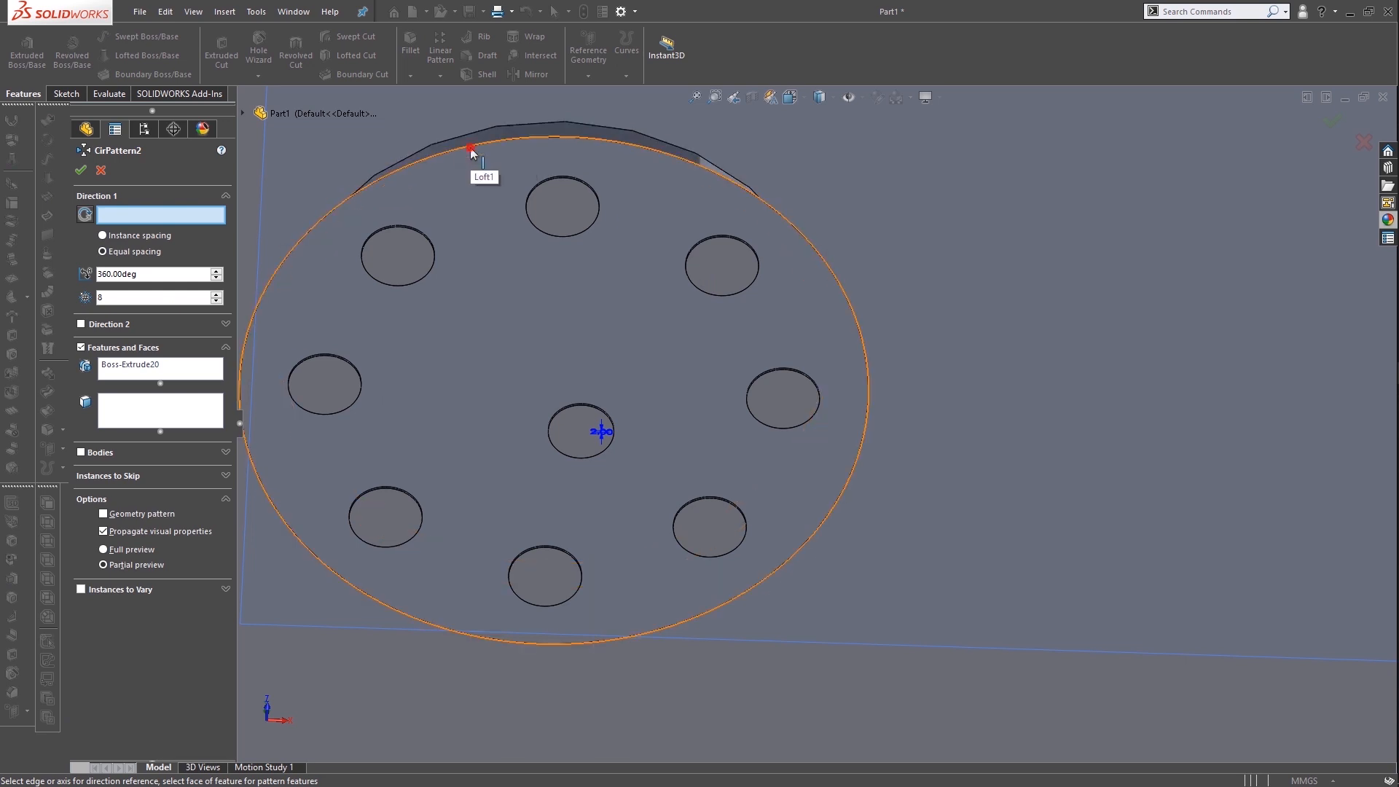
click(470, 147)
click(122, 297)
text(3)
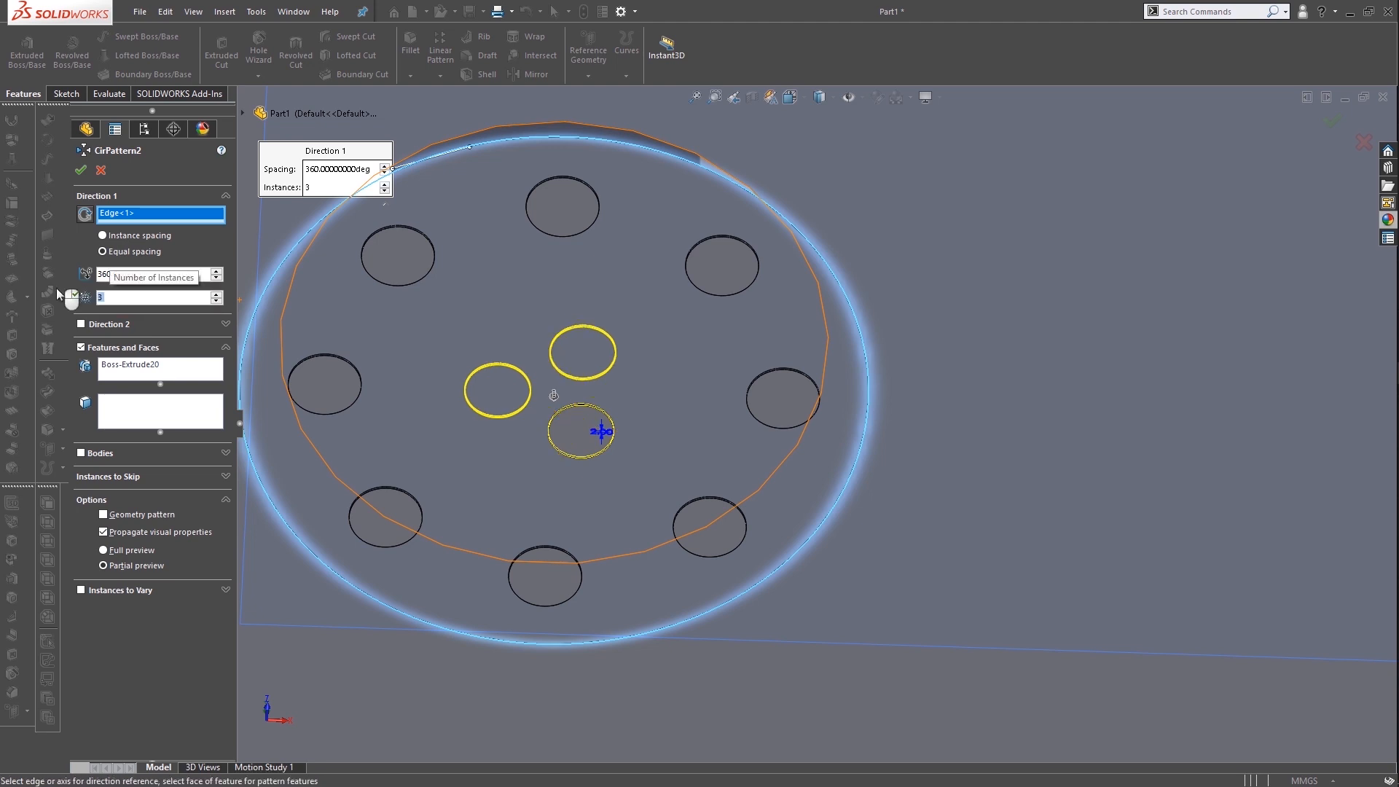
click(80, 453)
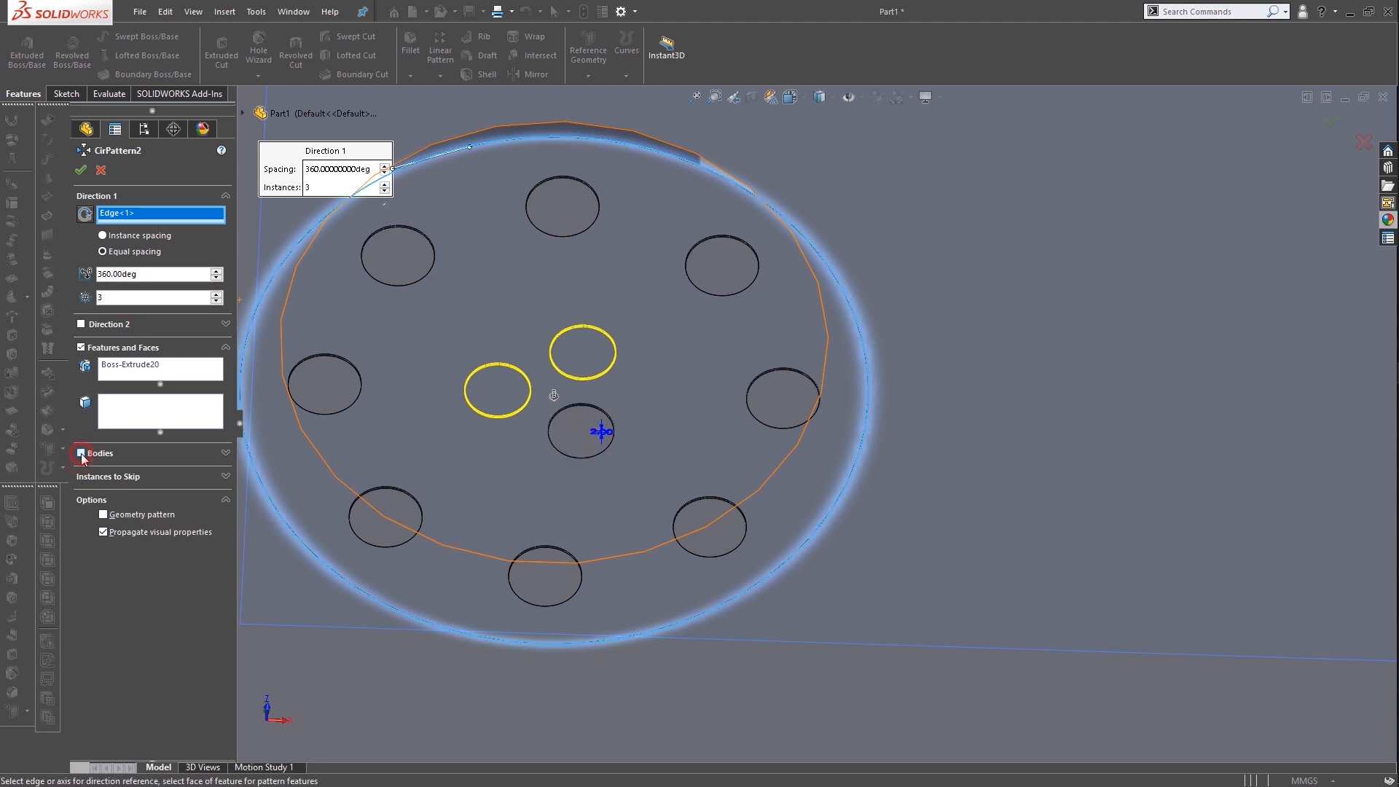
click(563, 441)
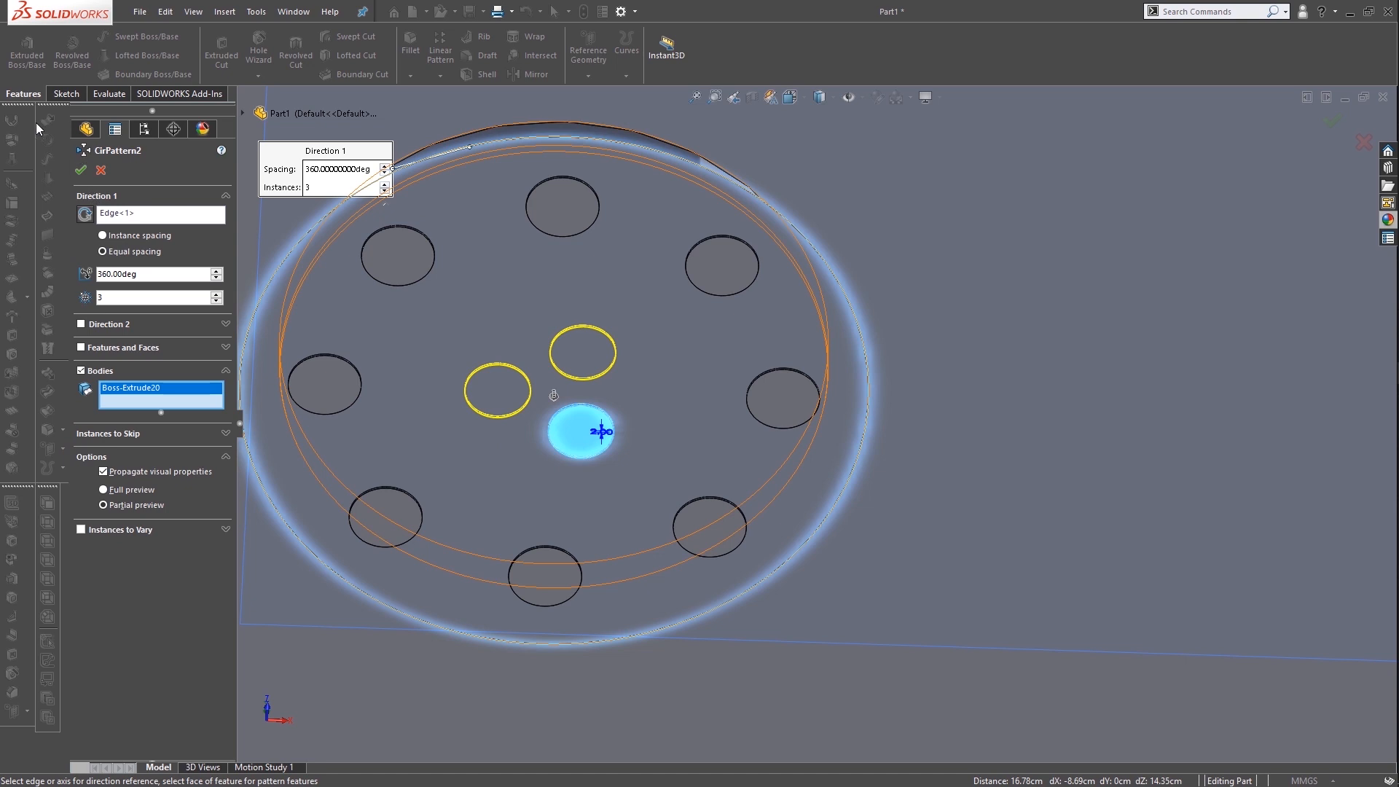
click(81, 171)
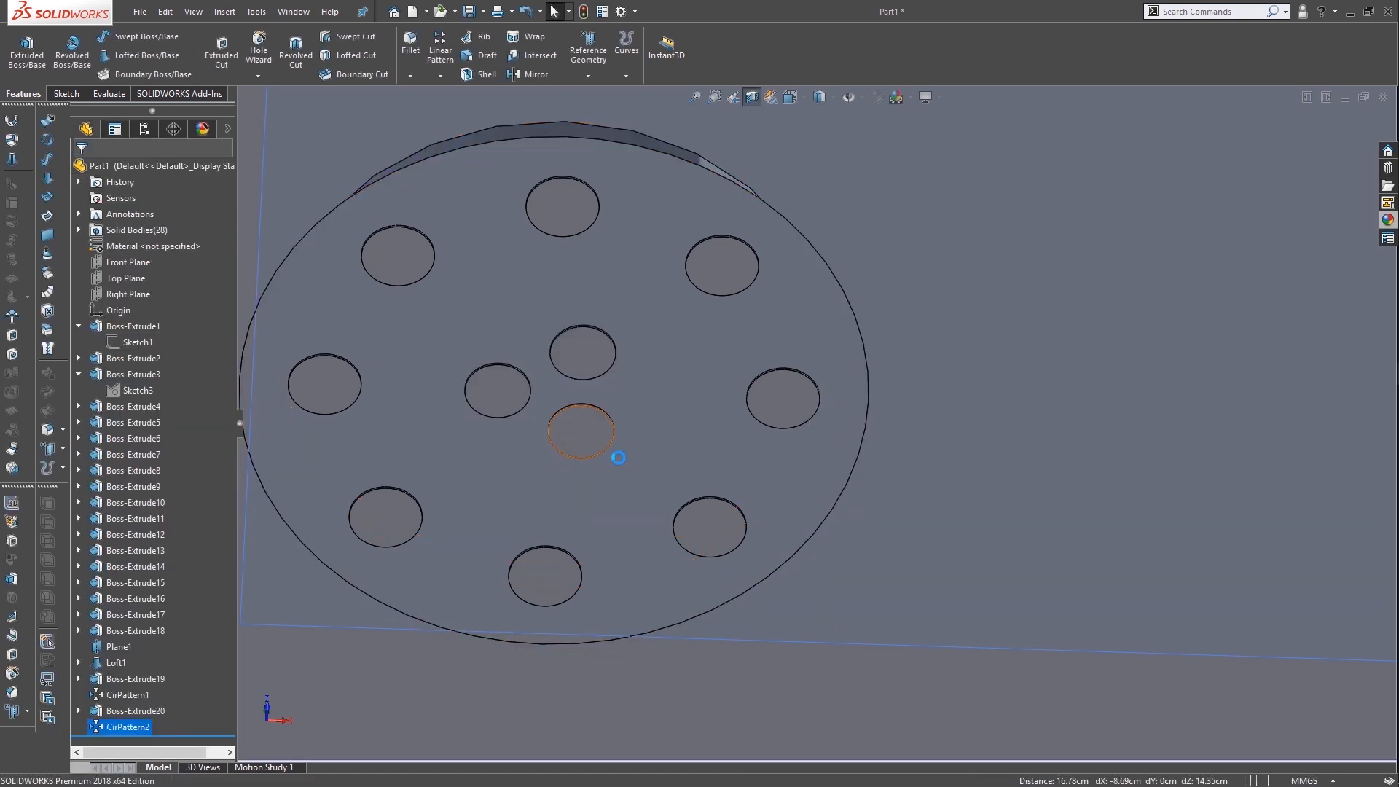
Inspect the ceiling fixture and its patterned light discs from below and from the front of the booth
scroll(685, 426, up, 3)
scroll(685, 426, up, 2)
scroll(770, 473, up, 4)
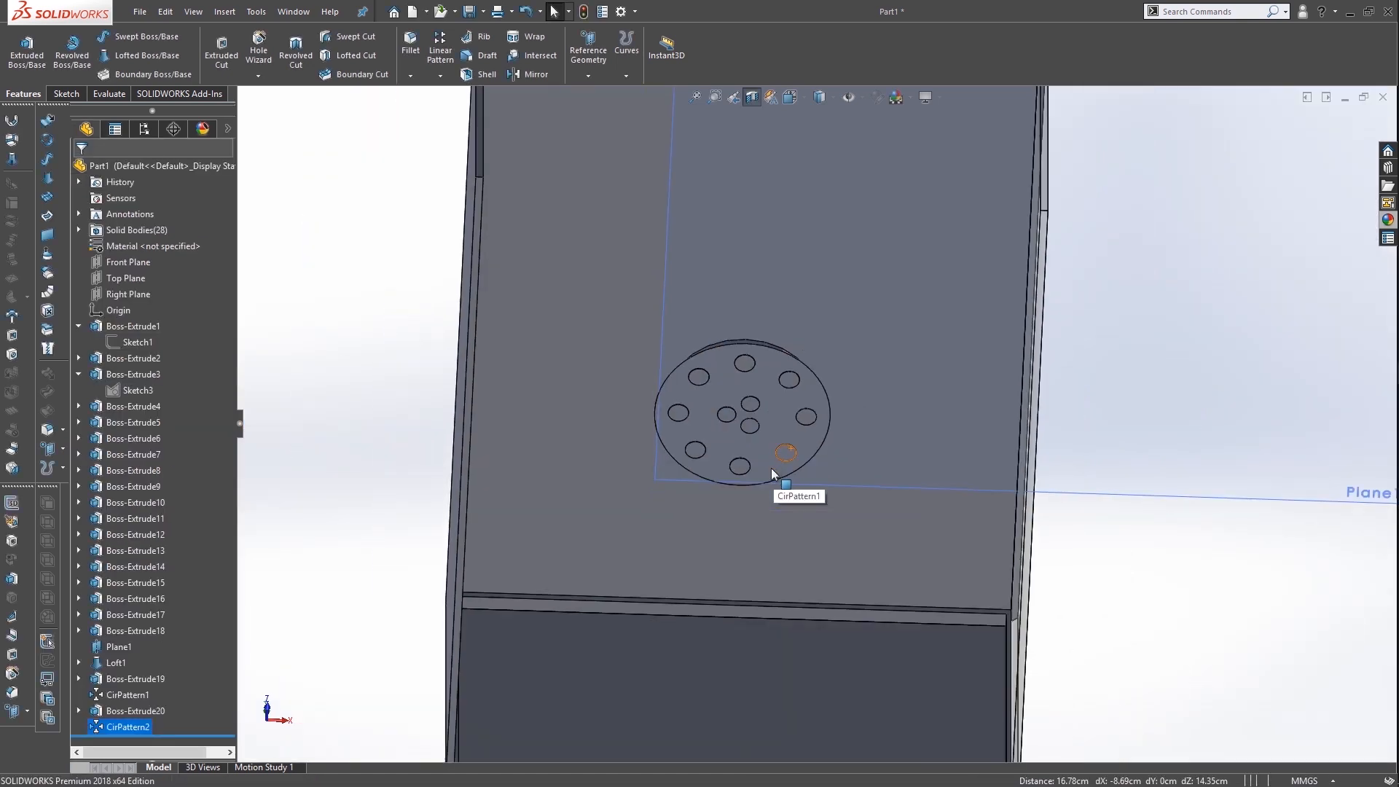
middle_drag(798, 491, 809, 556)
scroll(812, 559, up, 5)
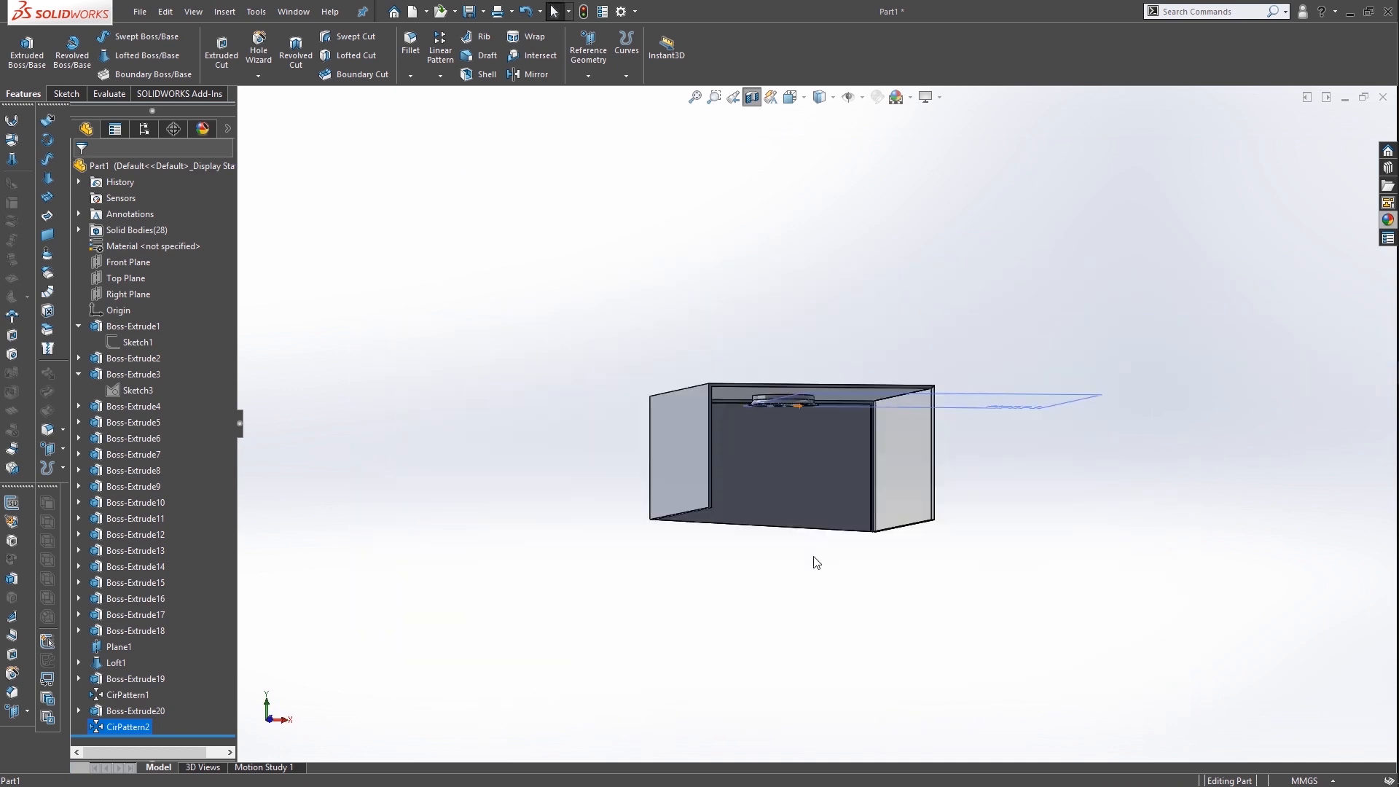
scroll(814, 438, down, 4)
scroll(786, 344, down, 2)
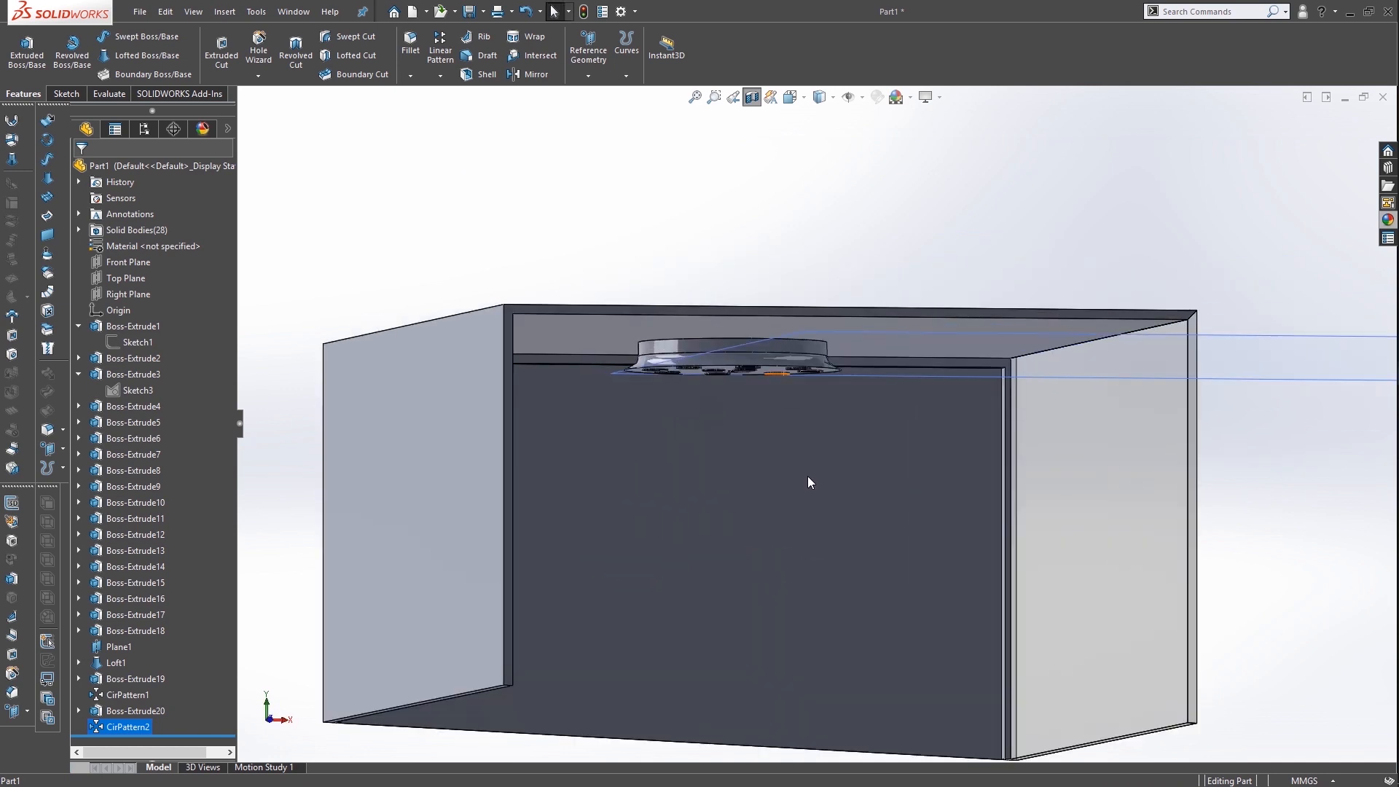
Switch to Photos and examine the chandelier's ceiling lights and hanging crystal strands in the reference render up close
key(alt+Tab)
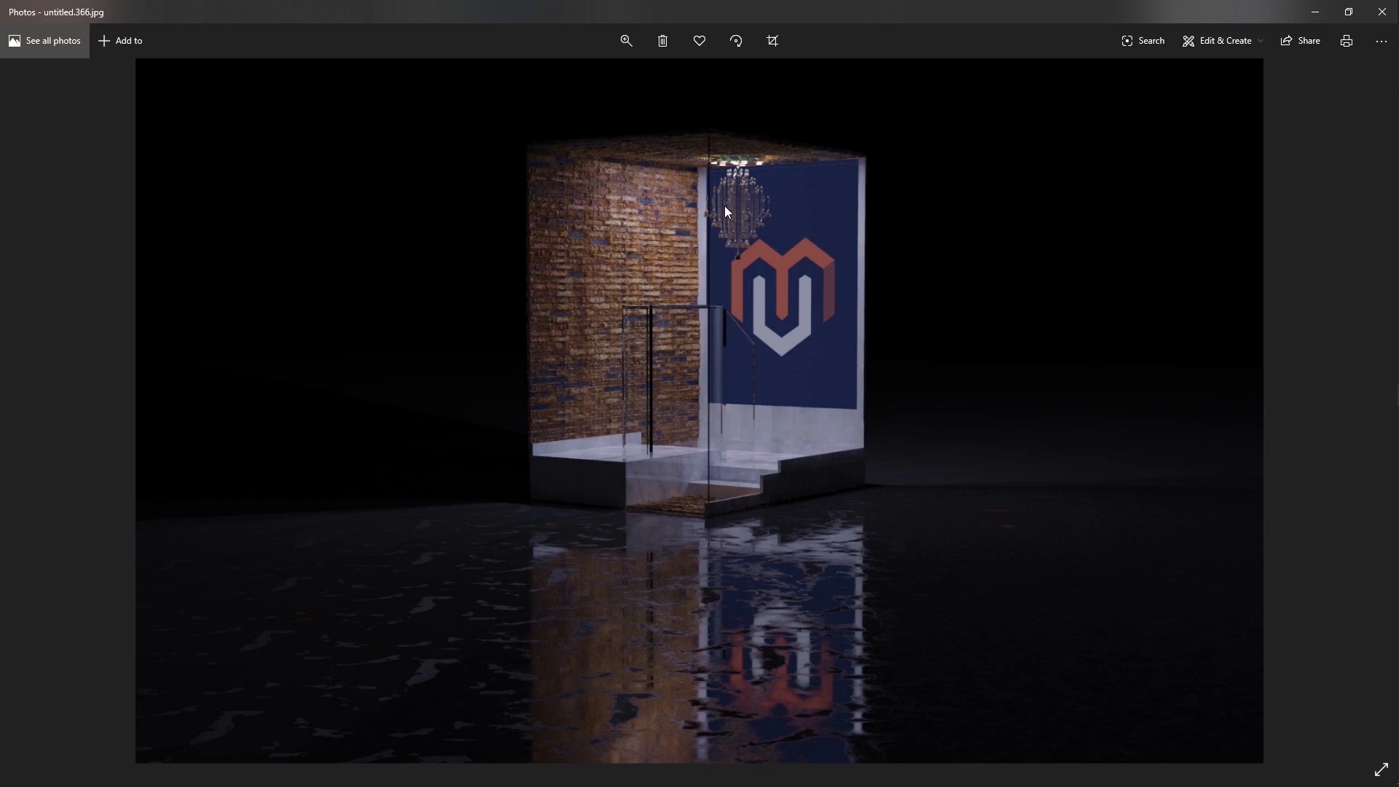
scroll(736, 199, up, 3)
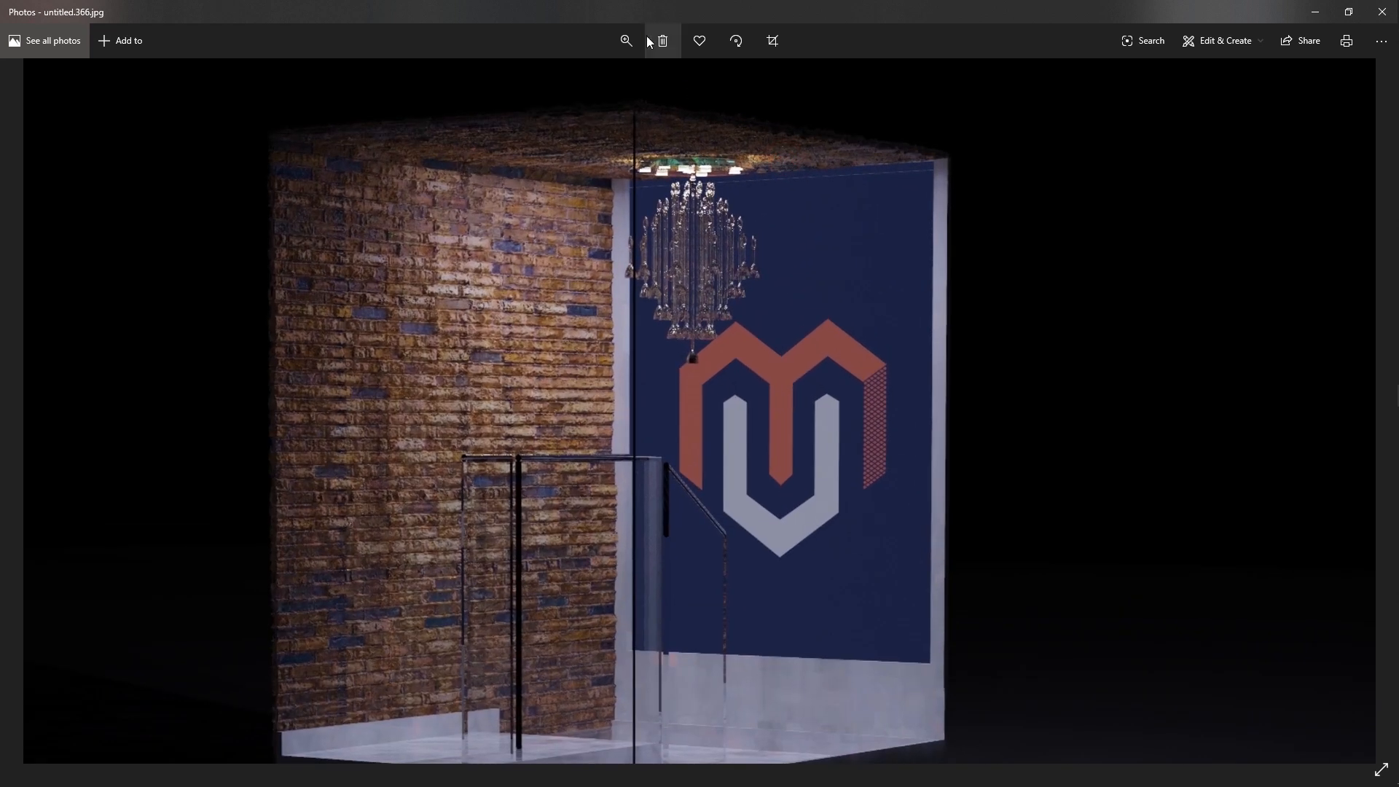
click(663, 41)
click(750, 434)
click(626, 41)
drag(581, 80, 617, 83)
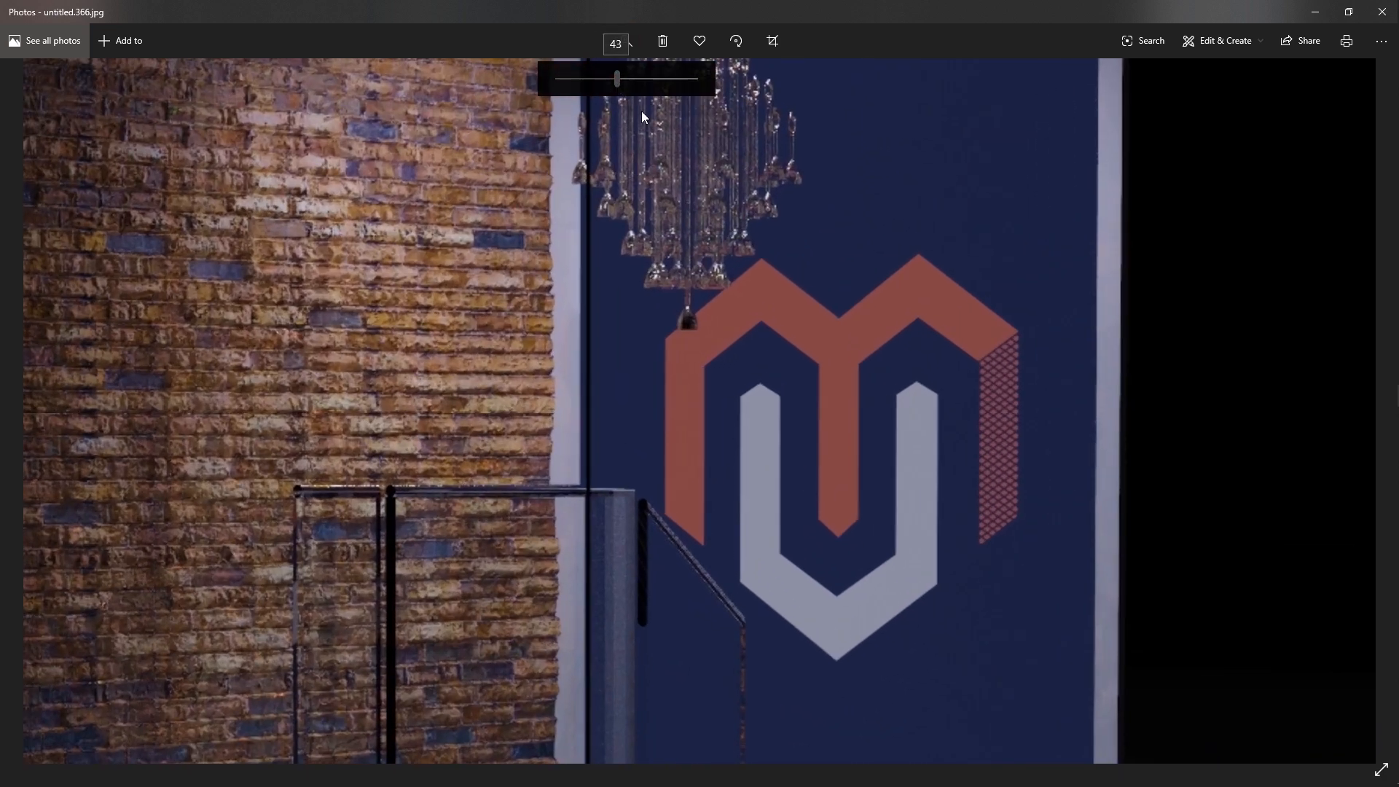
drag(728, 175, 788, 527)
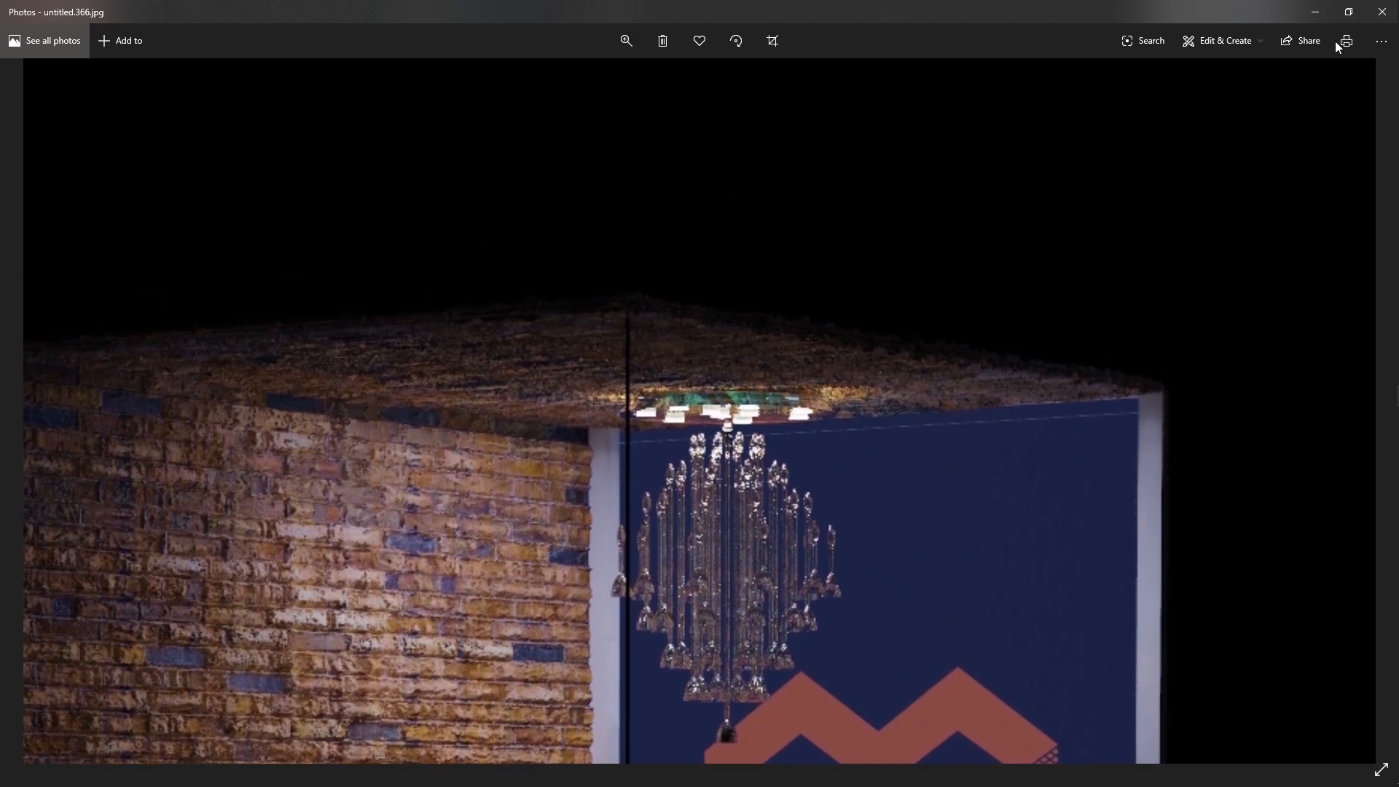
Return to SOLIDWORKS and hide the reference plane at the ceiling fixture's base
click(1316, 12)
scroll(806, 426, up, 2)
middle_drag(826, 465, 781, 466)
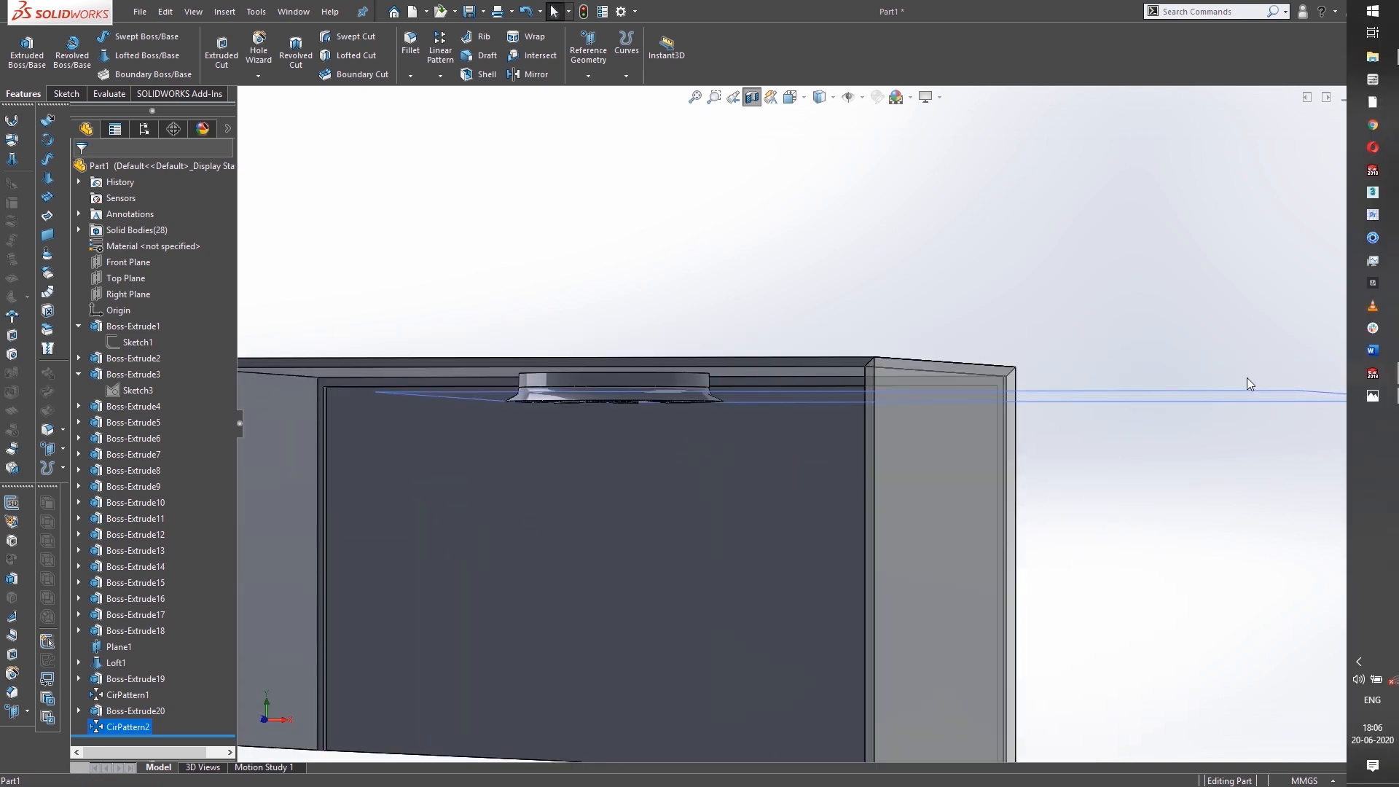
right_click(1200, 397)
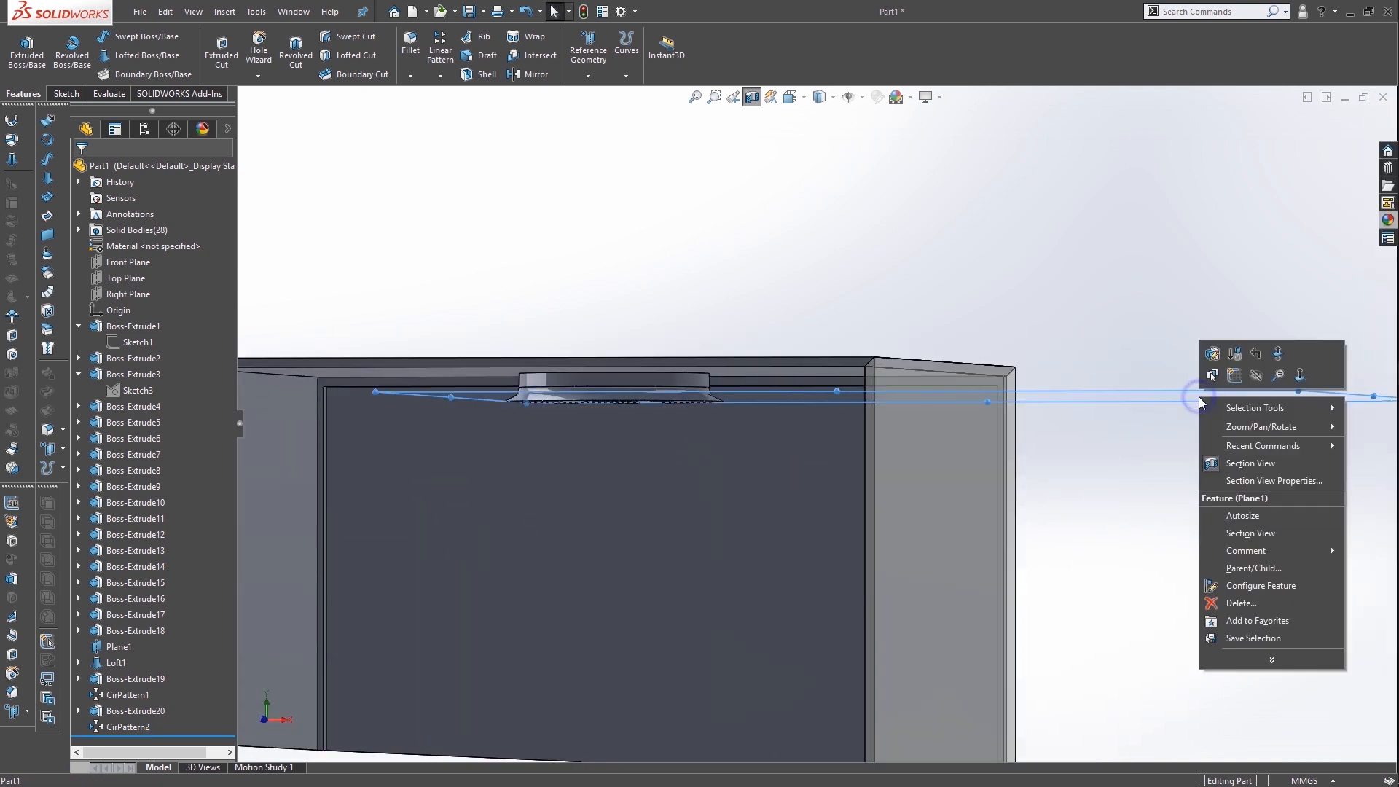
click(1250, 377)
scroll(678, 390, down, 5)
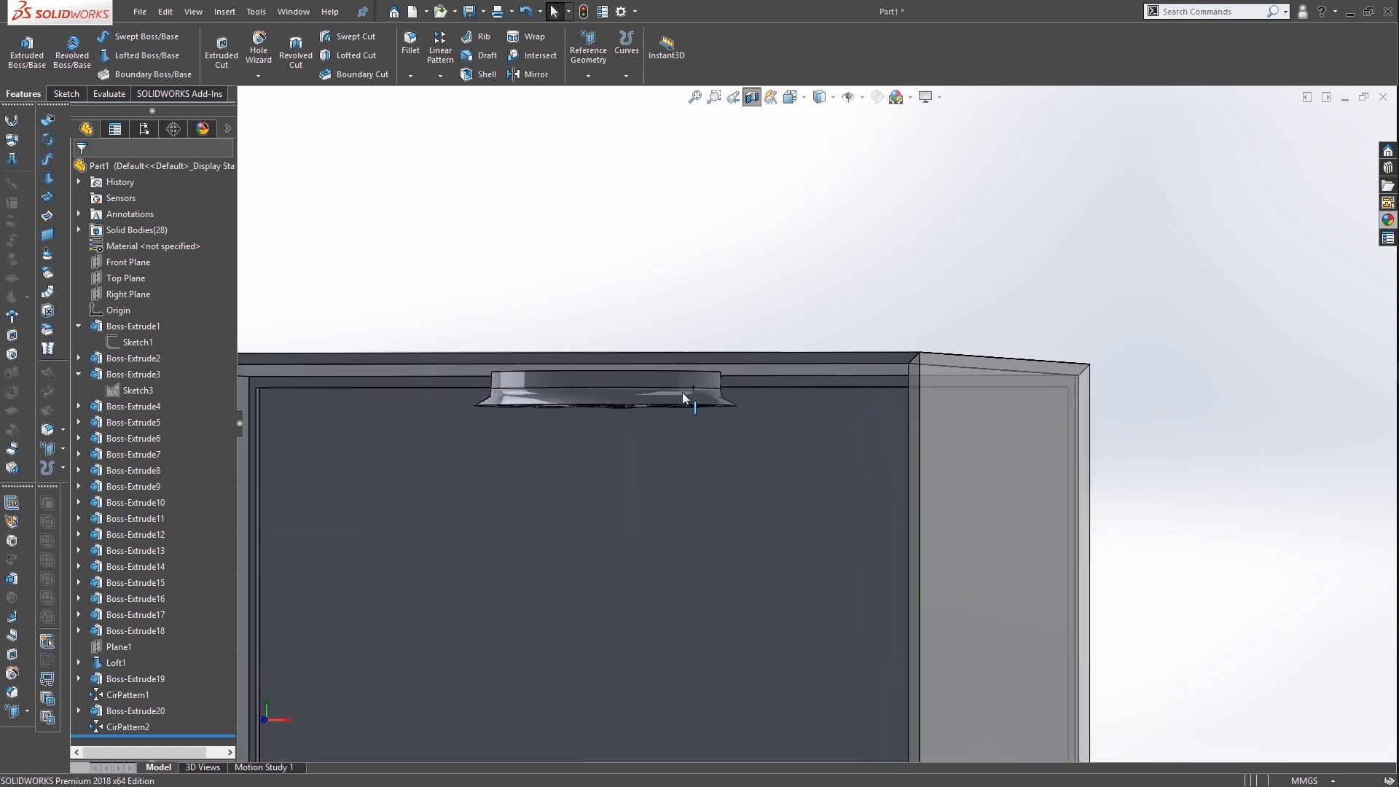
Create a reference point at the arc center of the loft's lower circular edge
scroll(661, 376, up, 5)
scroll(673, 221, down, 2)
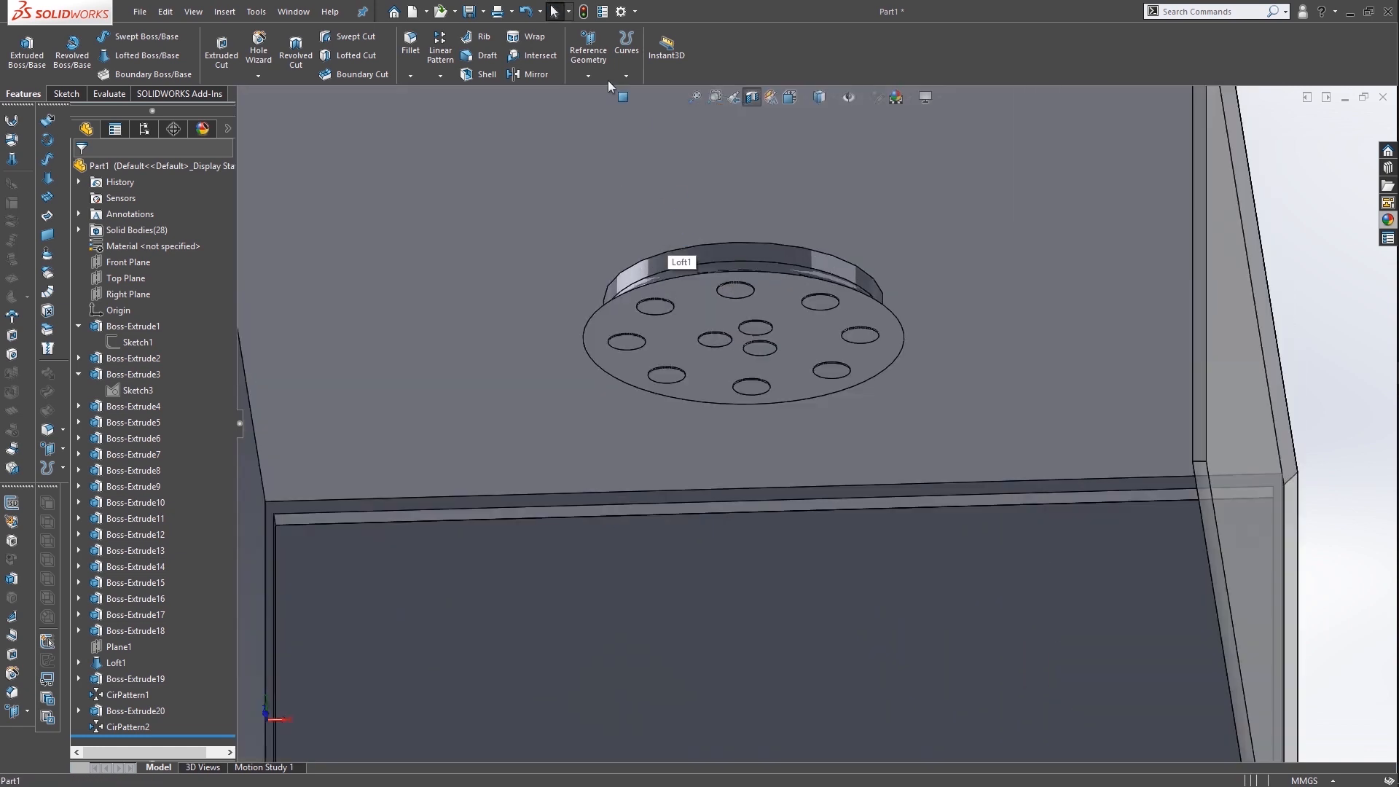
click(590, 74)
click(632, 145)
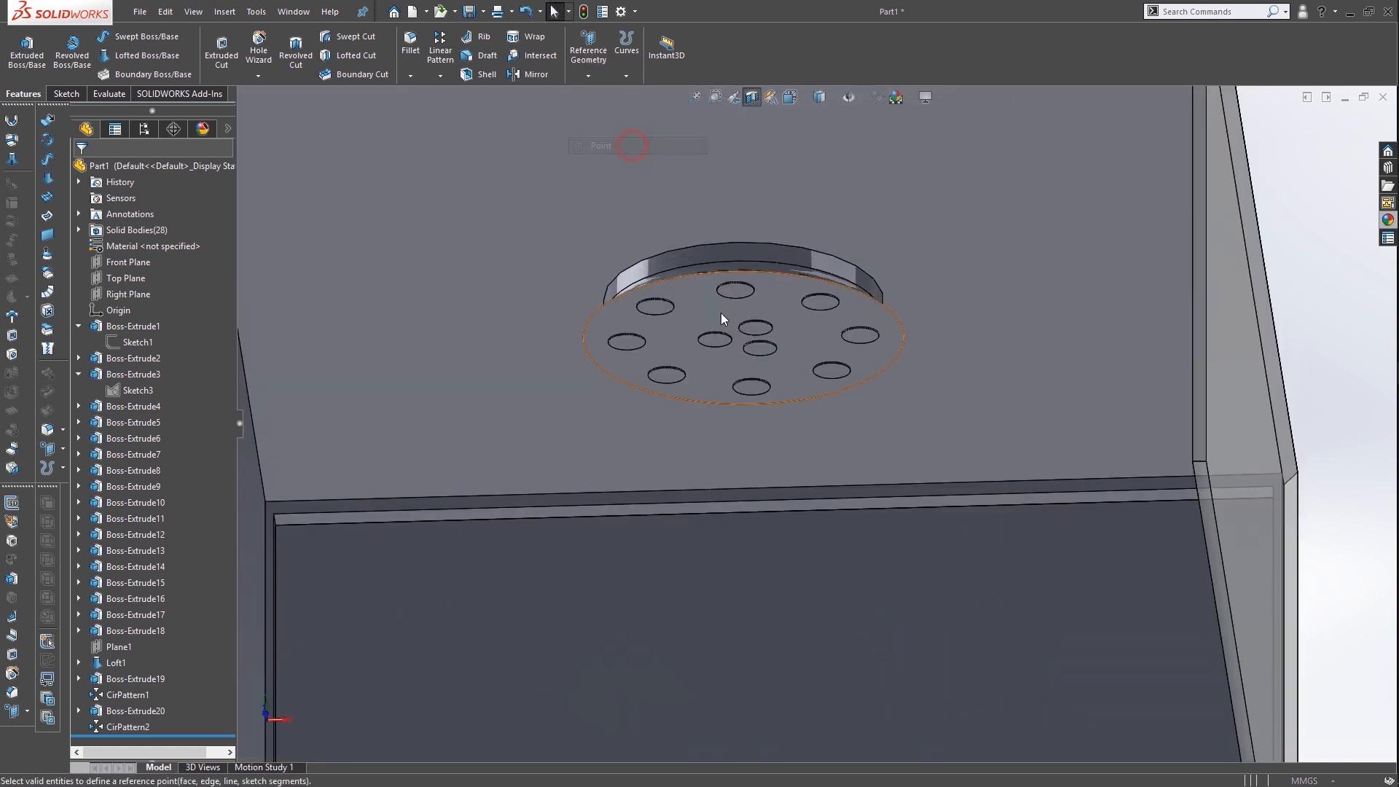
click(697, 273)
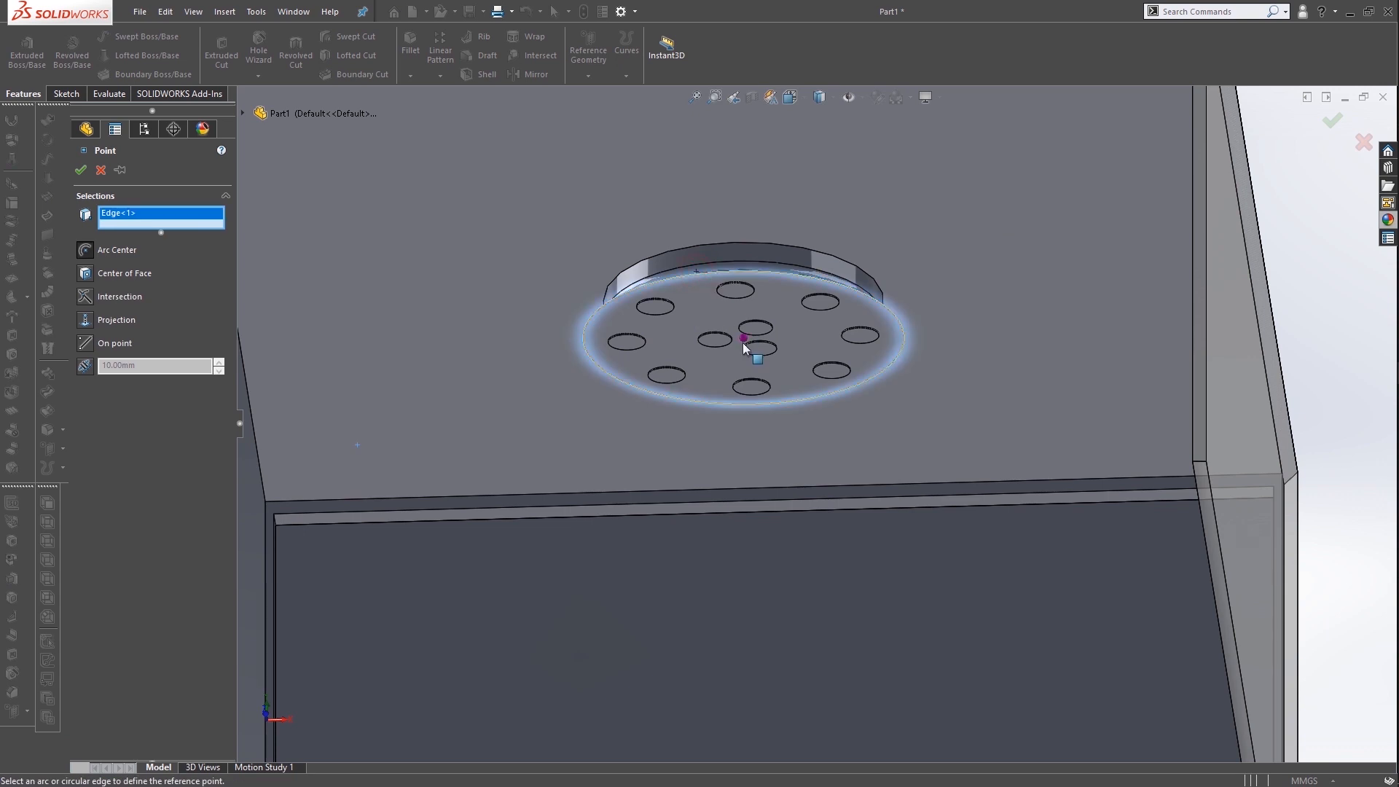
click(80, 170)
Create a plane through the new reference point parallel to the booth's large vertical wall face, and enlarge it beyond the booth
scroll(785, 347, up, 3)
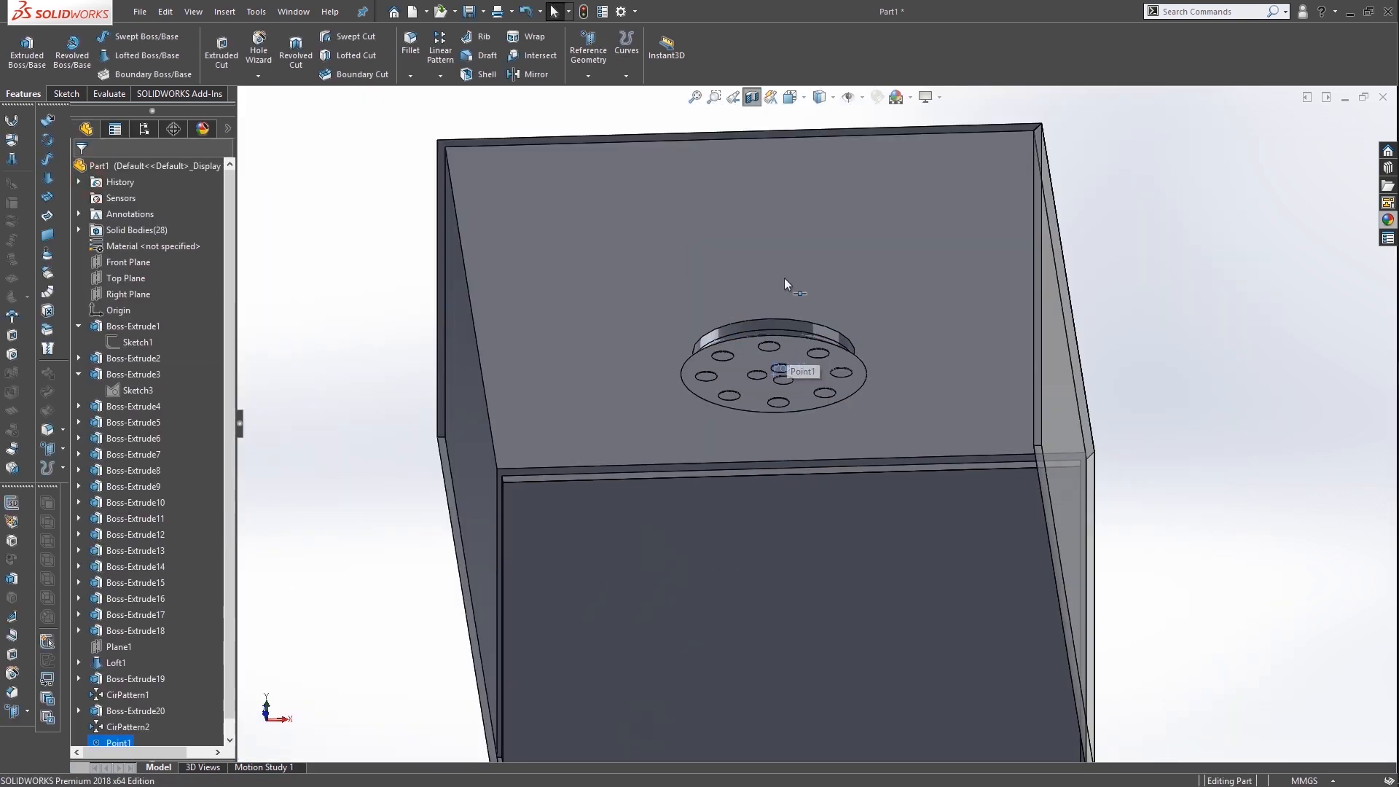
click(603, 37)
click(587, 97)
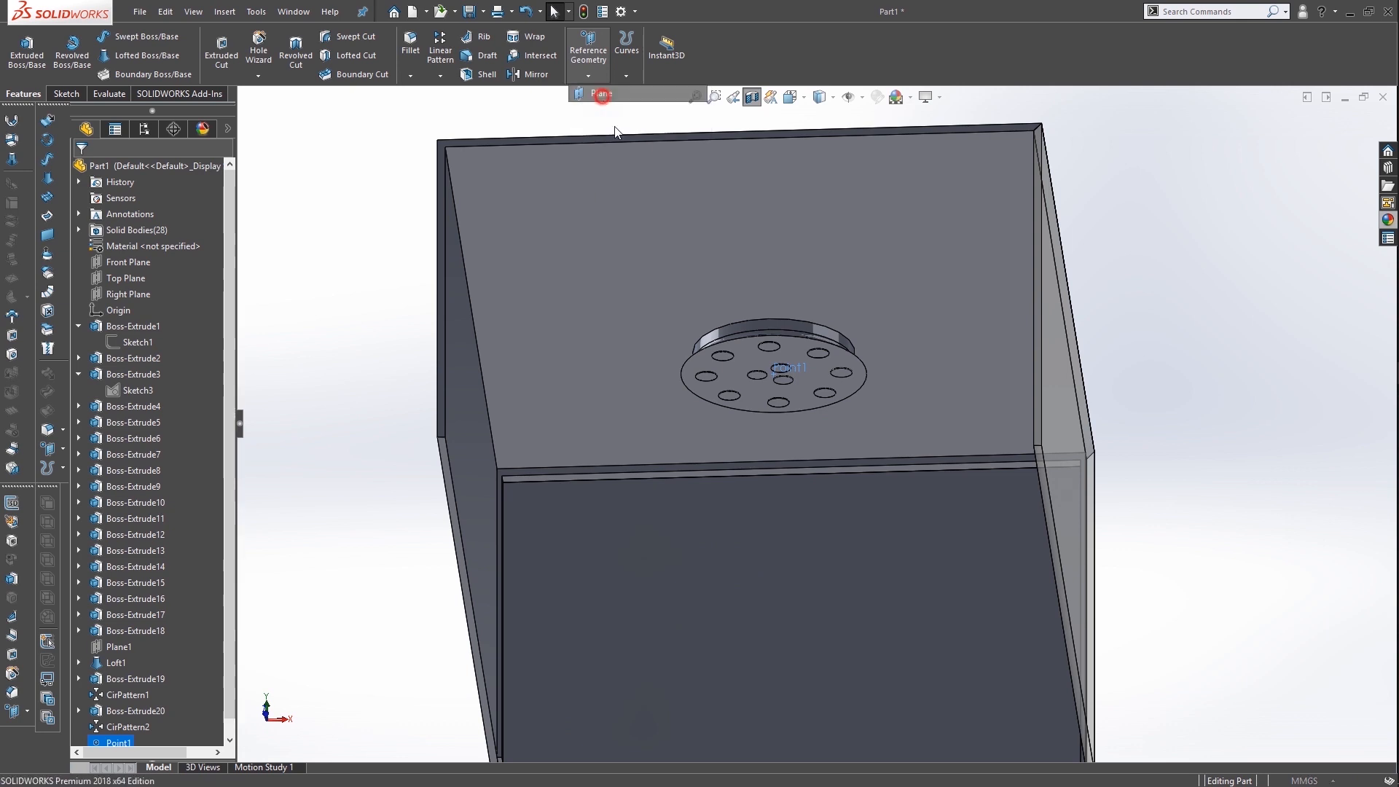
click(750, 618)
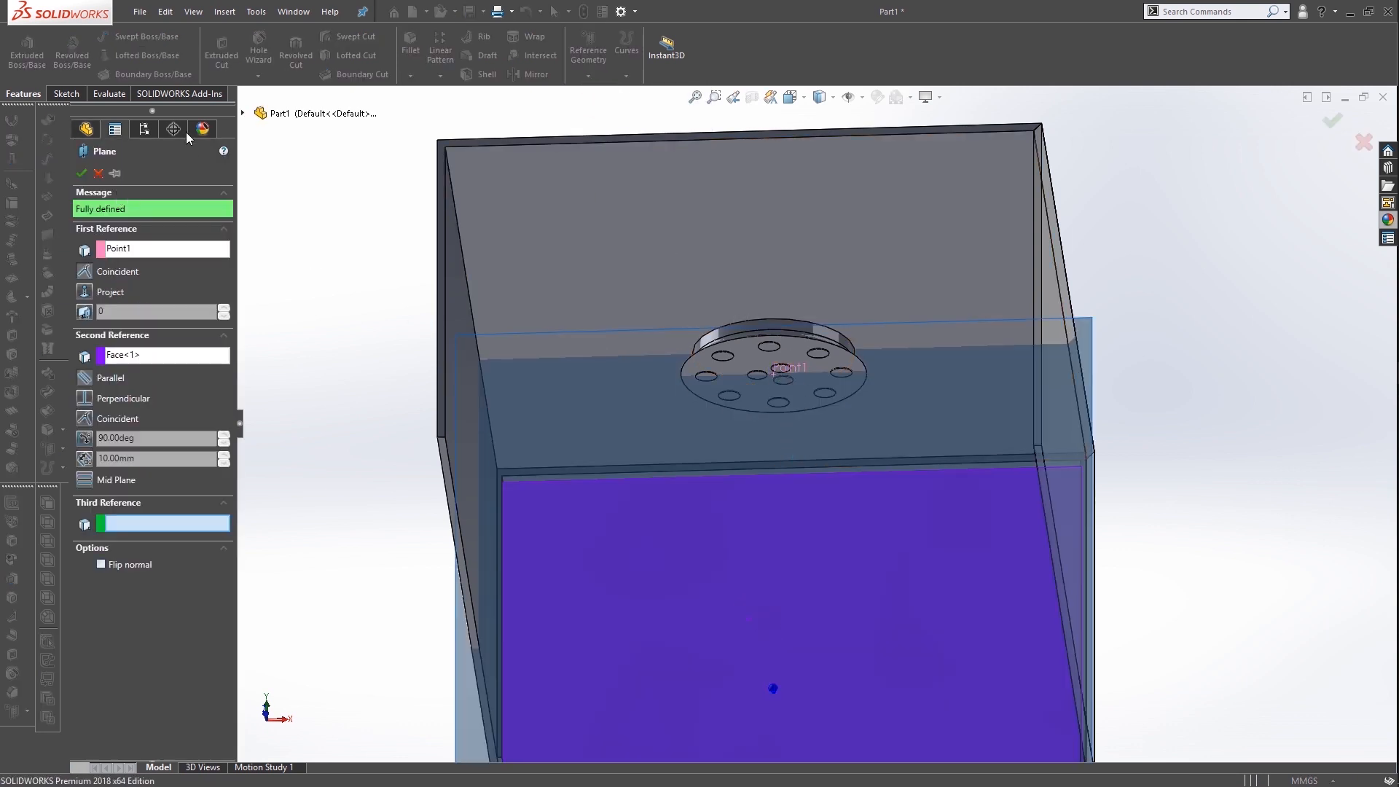
click(76, 175)
scroll(789, 560, up, 3)
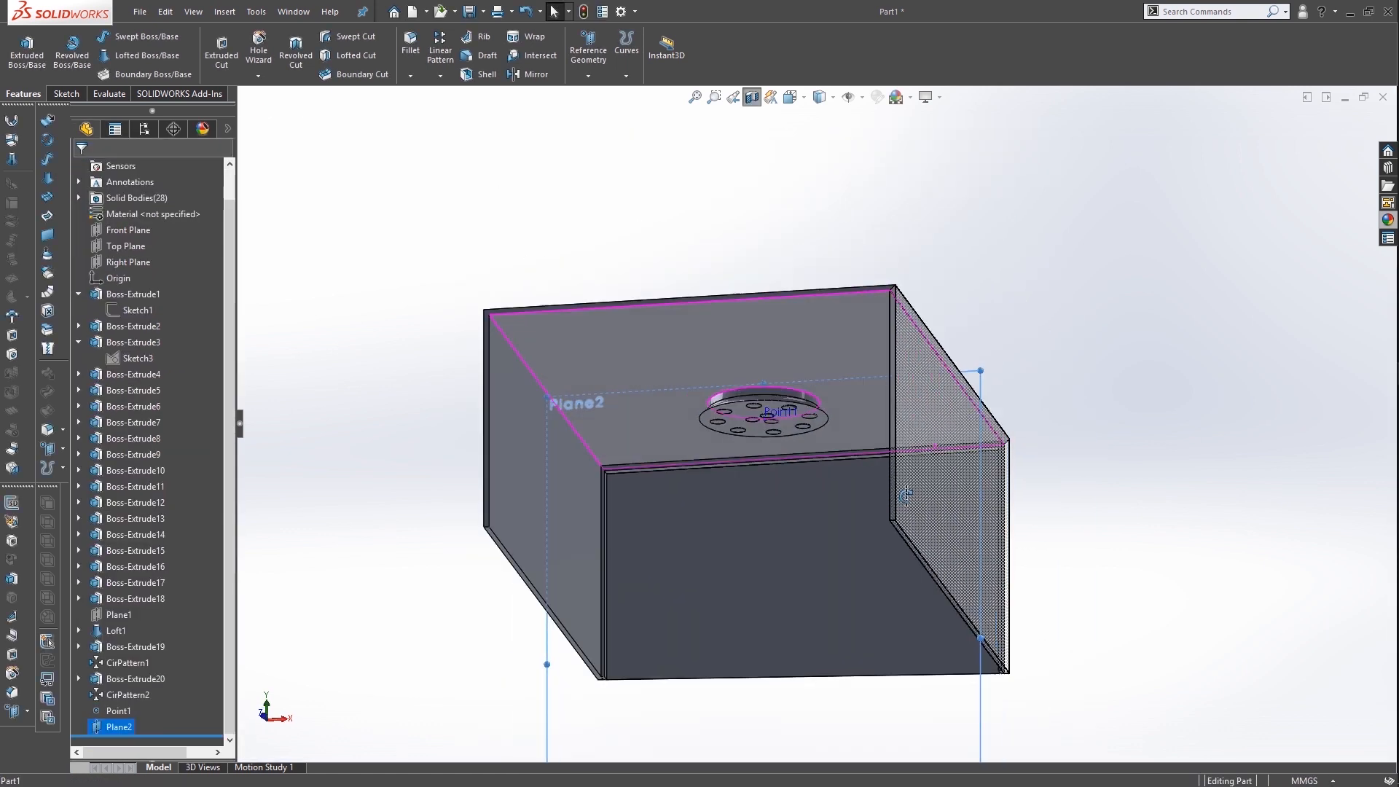
middle_drag(905, 496, 974, 431)
drag(952, 396, 1076, 296)
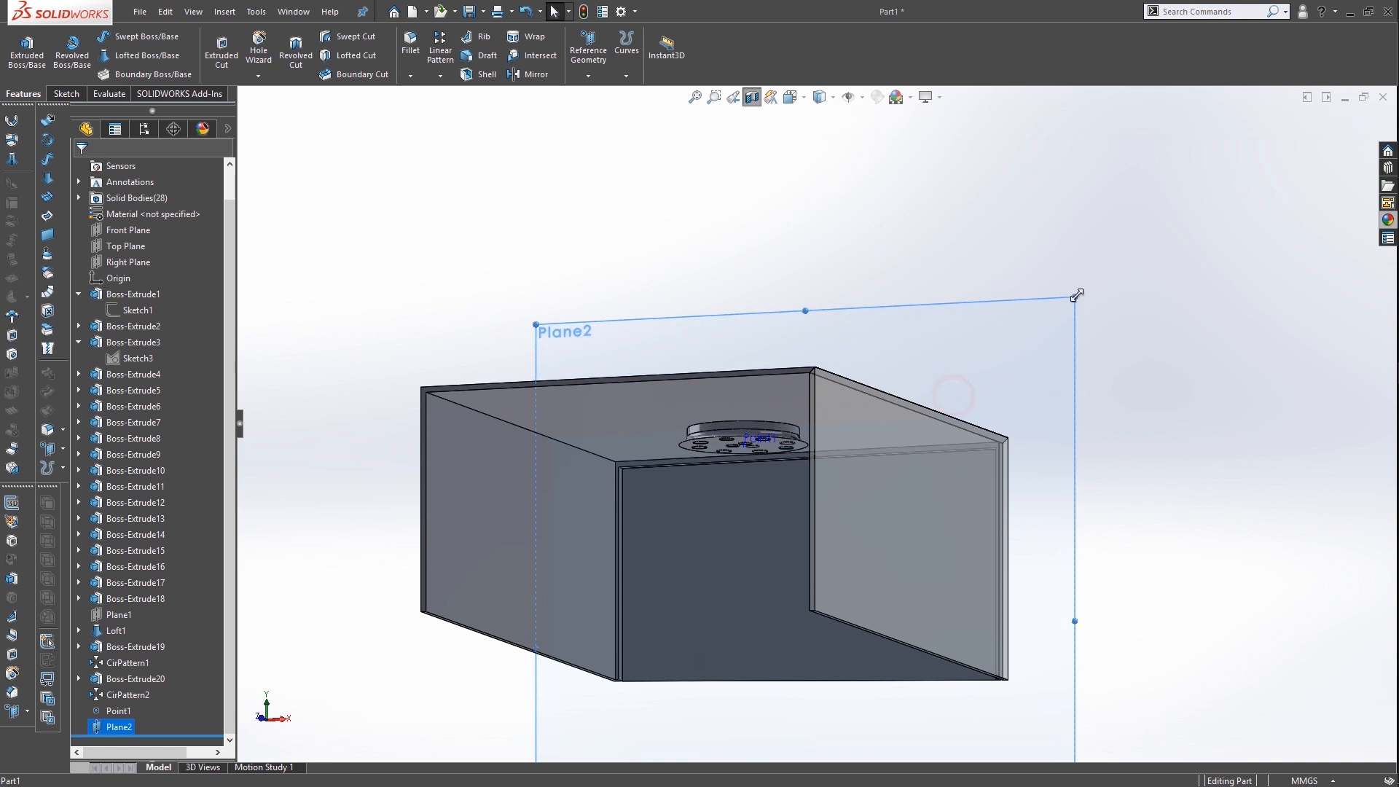
Start a sketch on the new plane, turn off the section view and face the booth from the front
right_click(1049, 434)
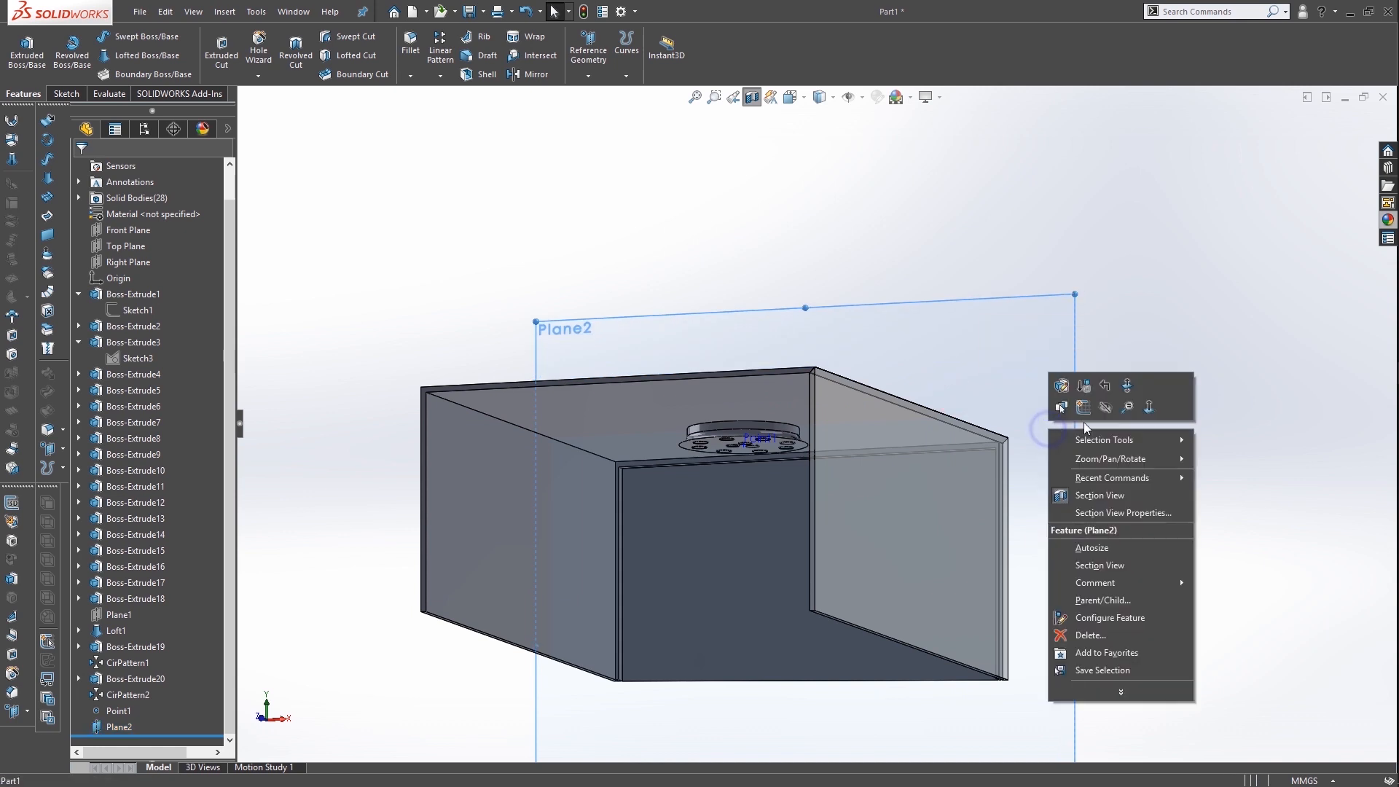
click(1084, 385)
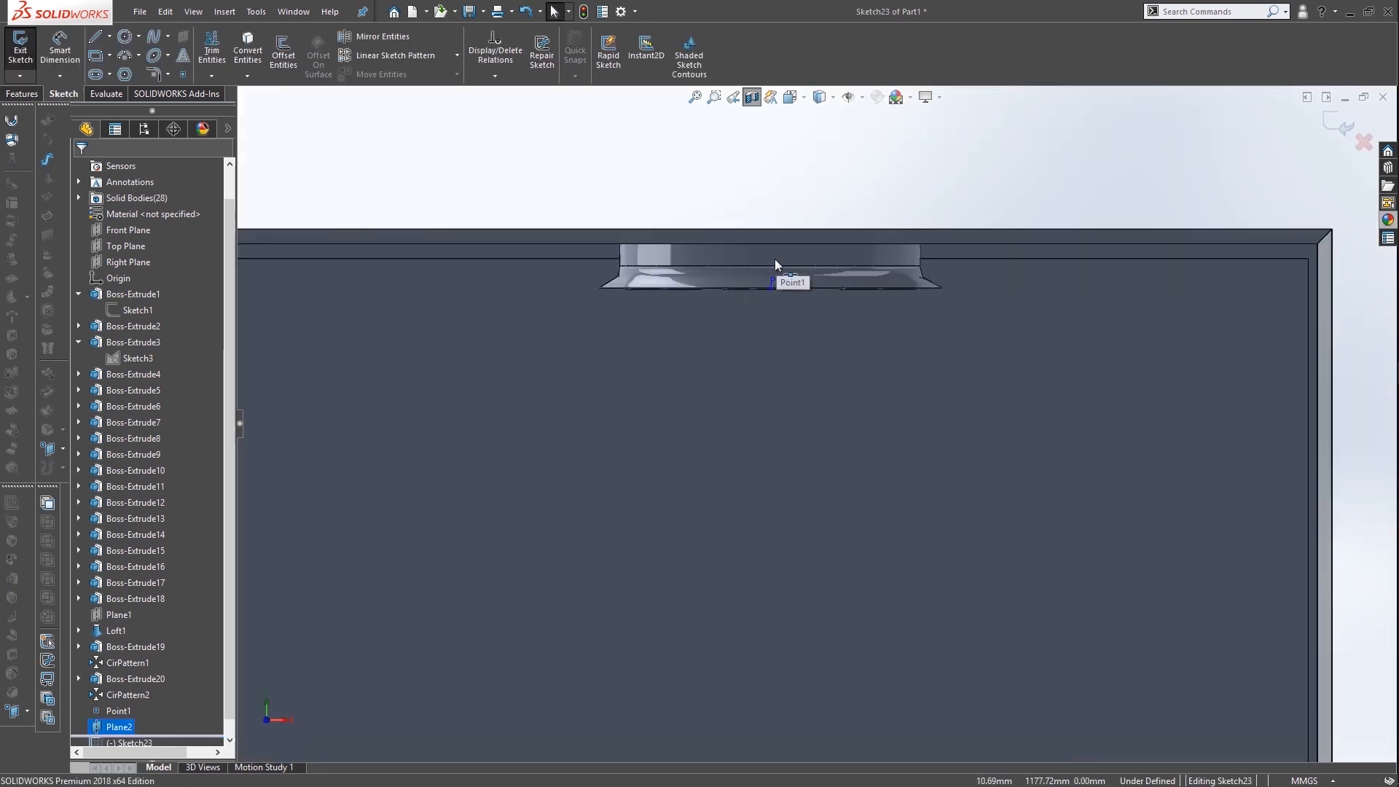
click(751, 97)
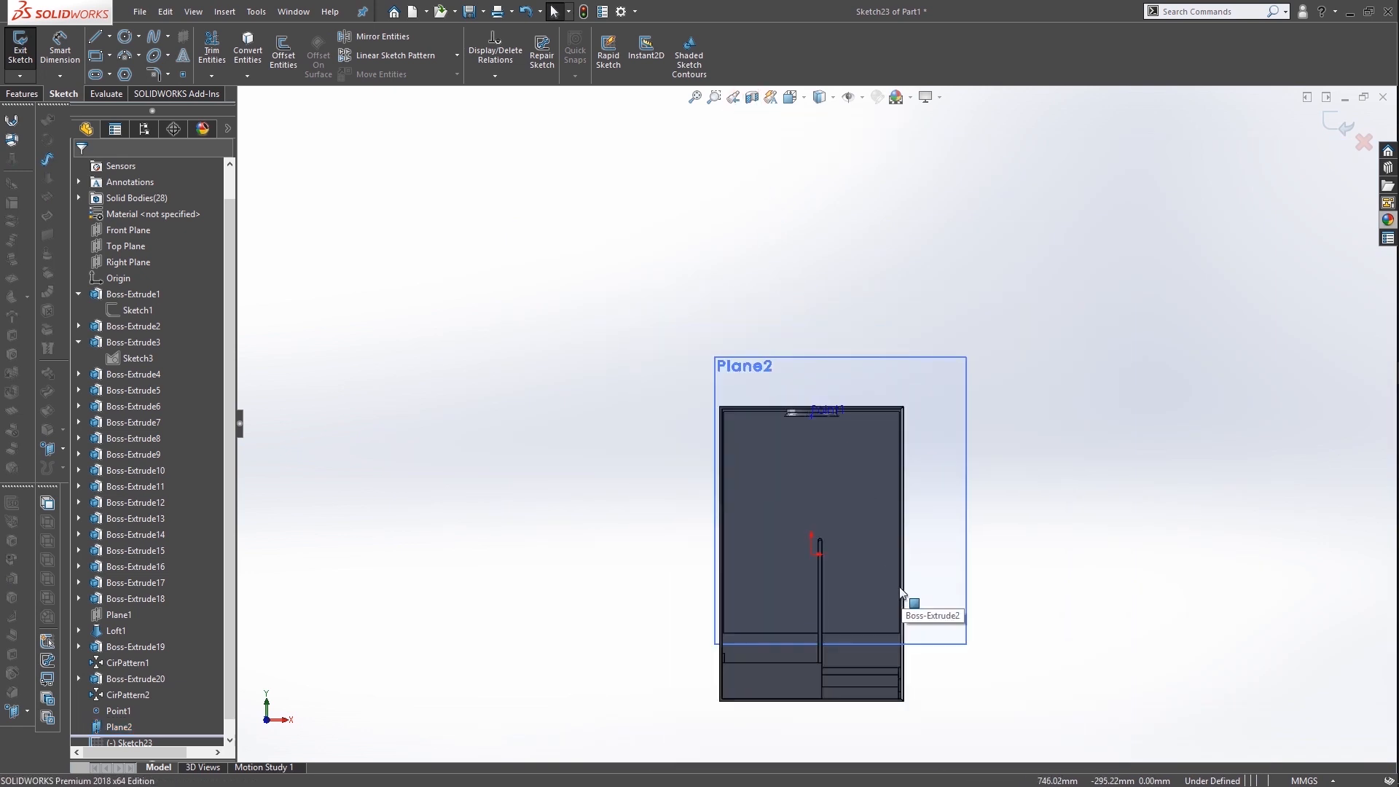
scroll(900, 594, down, 1)
middle_drag(879, 588, 881, 624)
key(ctrl+8)
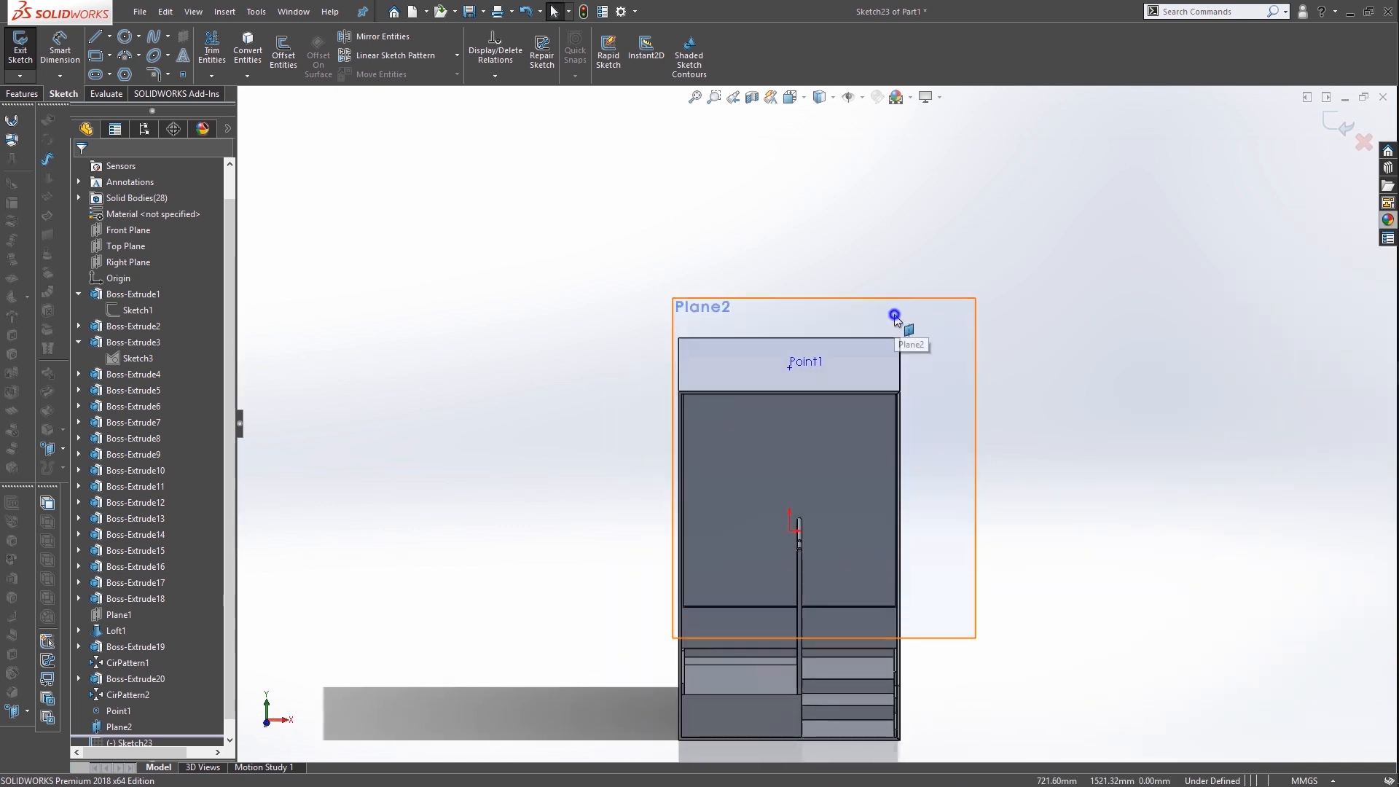
right_click(896, 316)
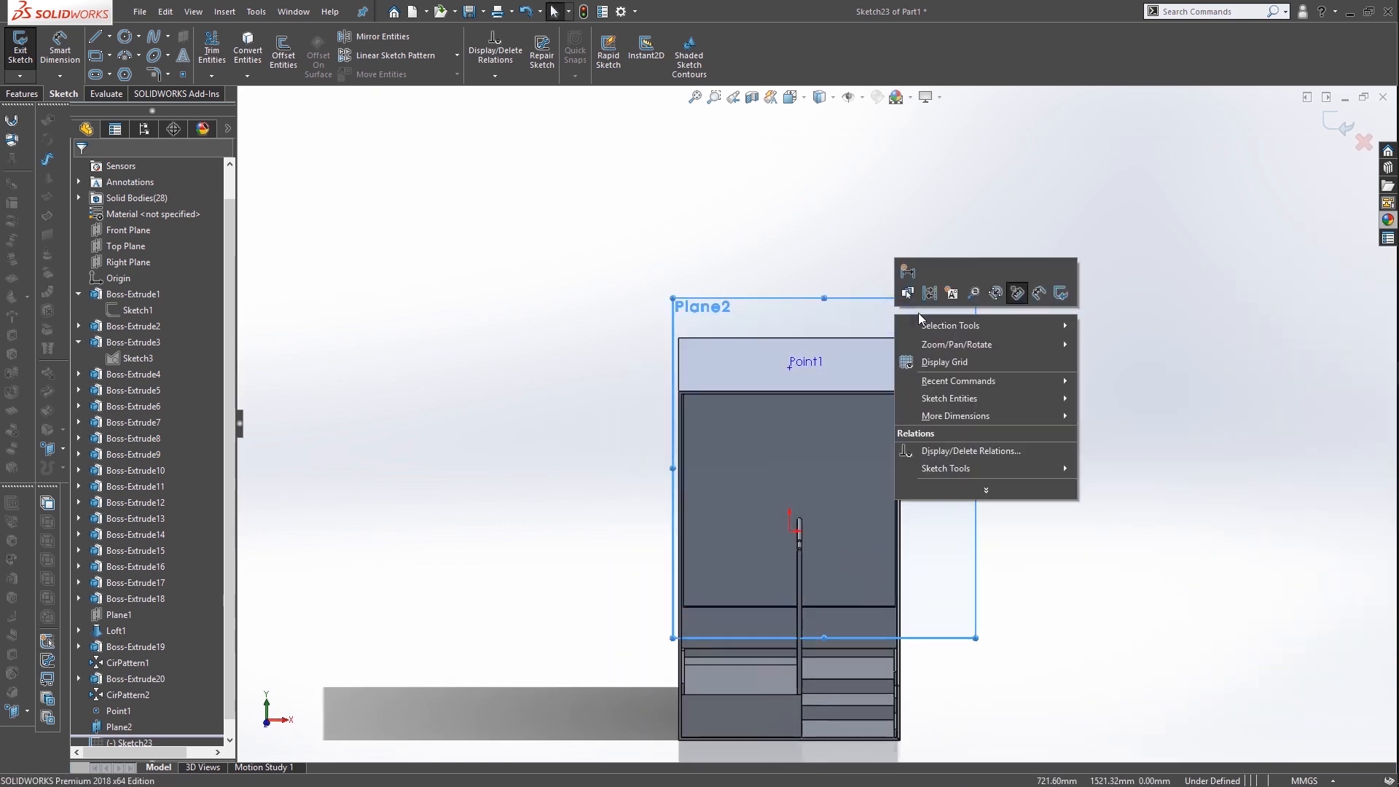
click(788, 102)
click(693, 567)
scroll(771, 513, down, 3)
scroll(711, 558, down, 2)
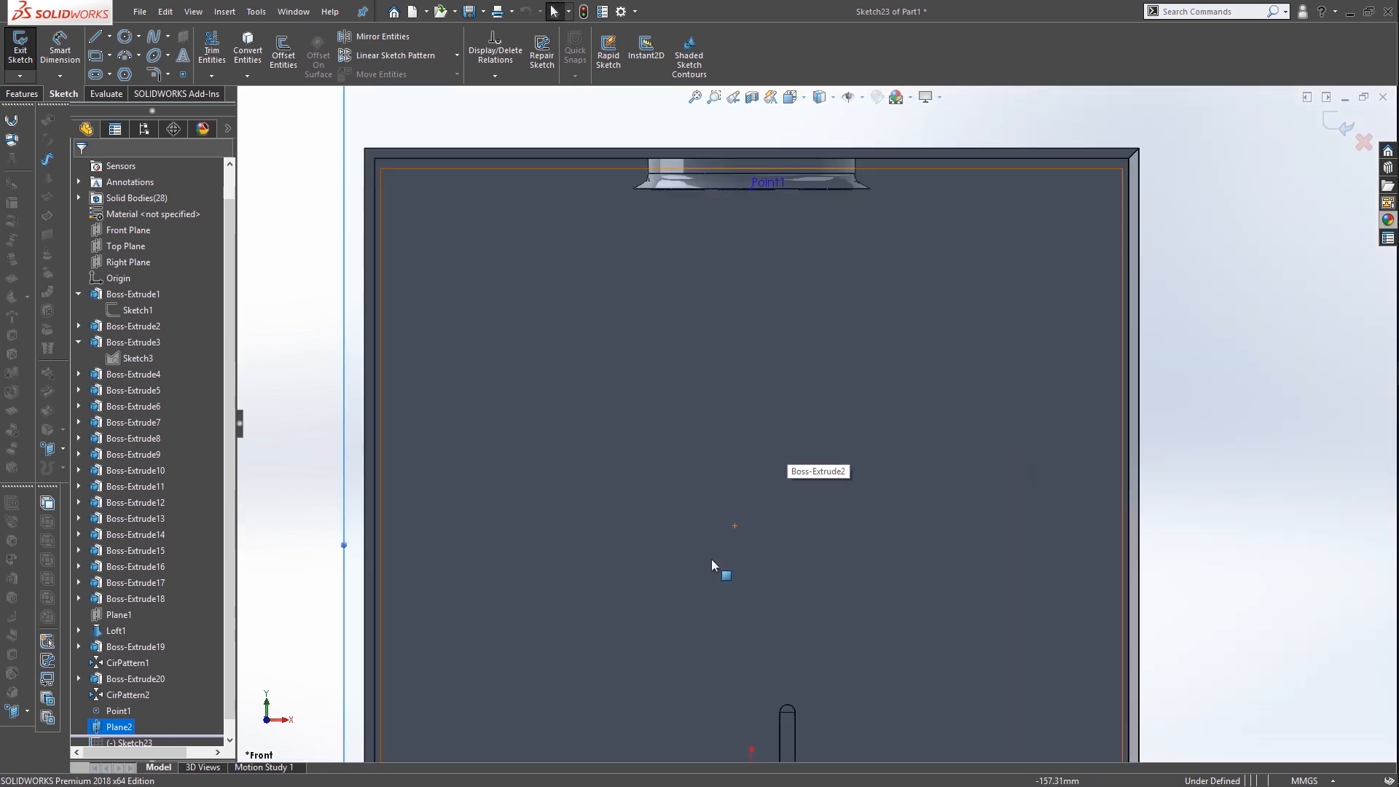
Sketch a vertical line about 669 mm long down from the reference point and make it construction geometry
click(101, 37)
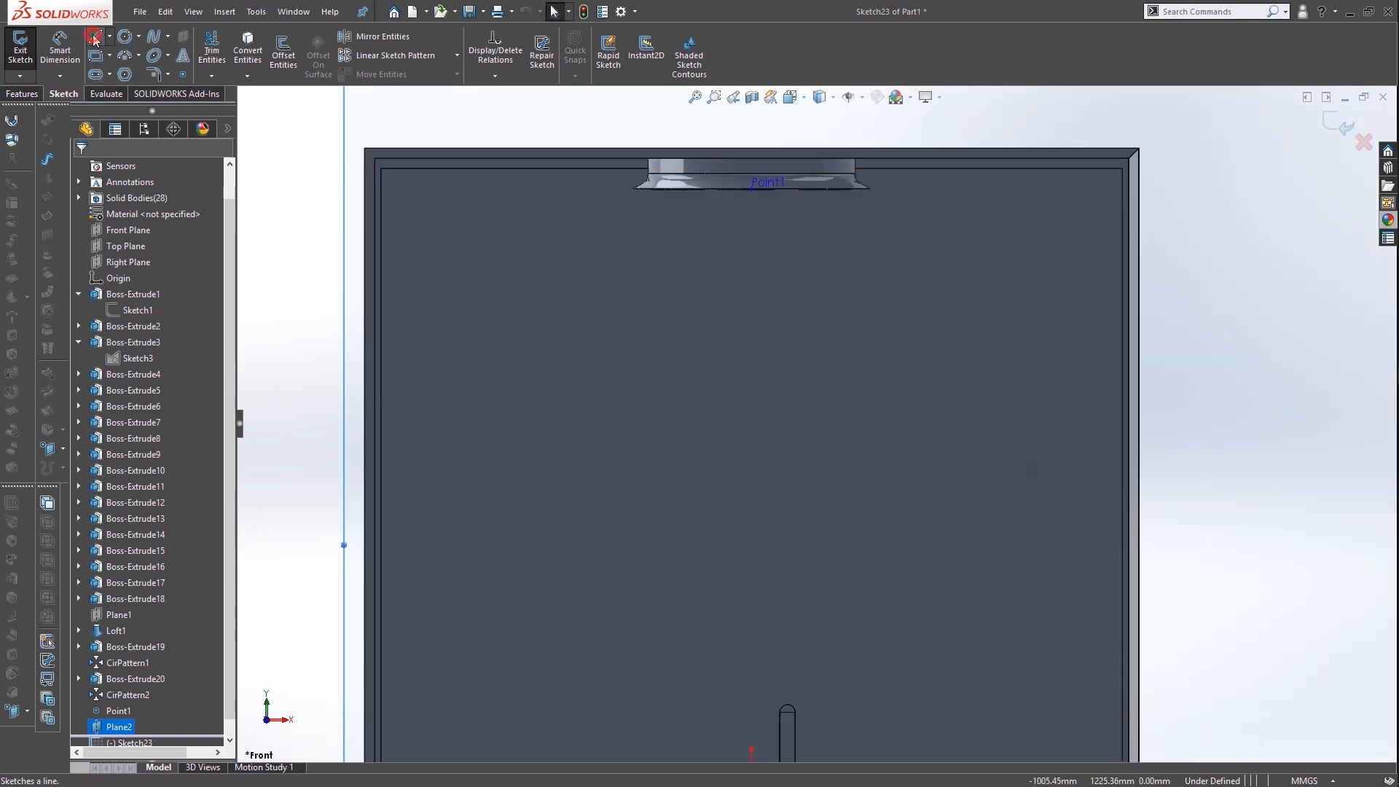
click(752, 189)
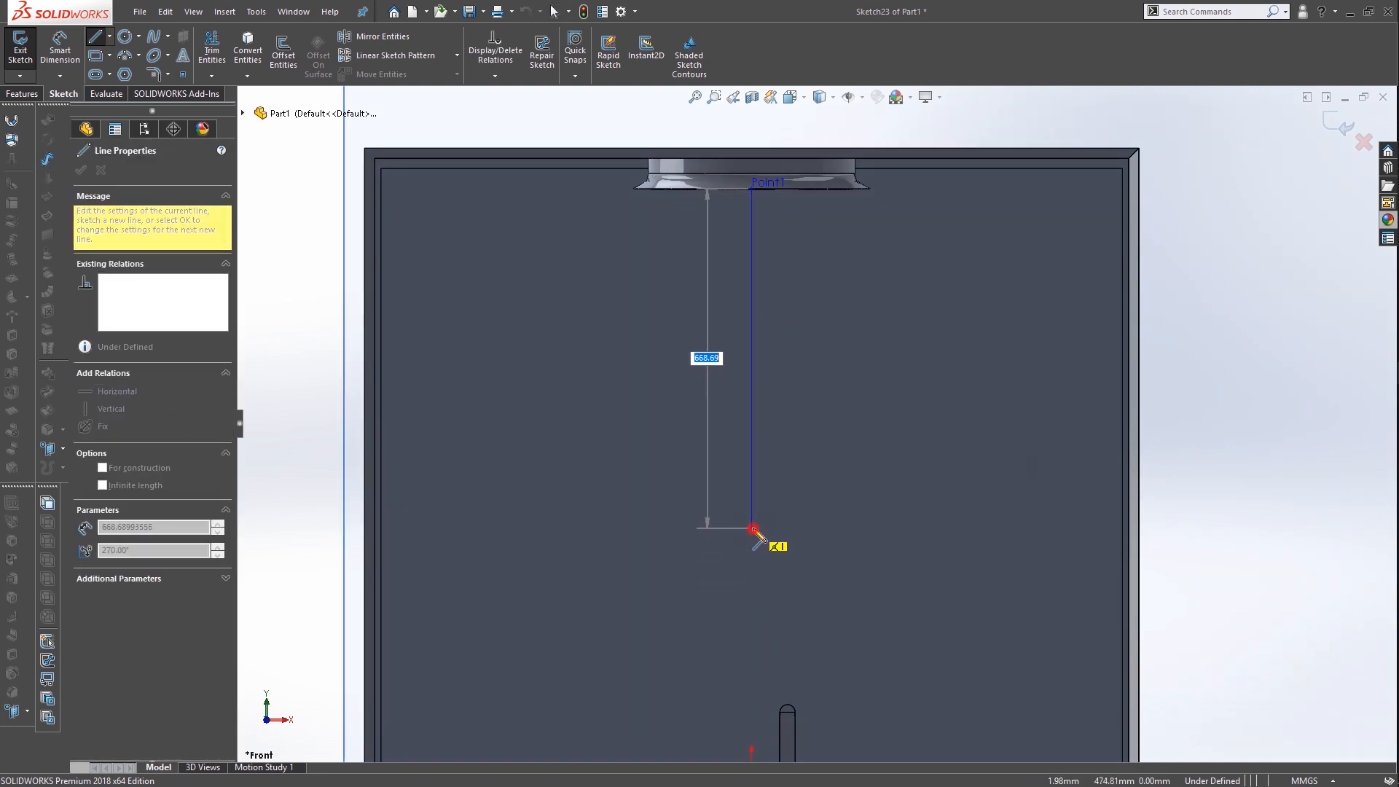
click(752, 527)
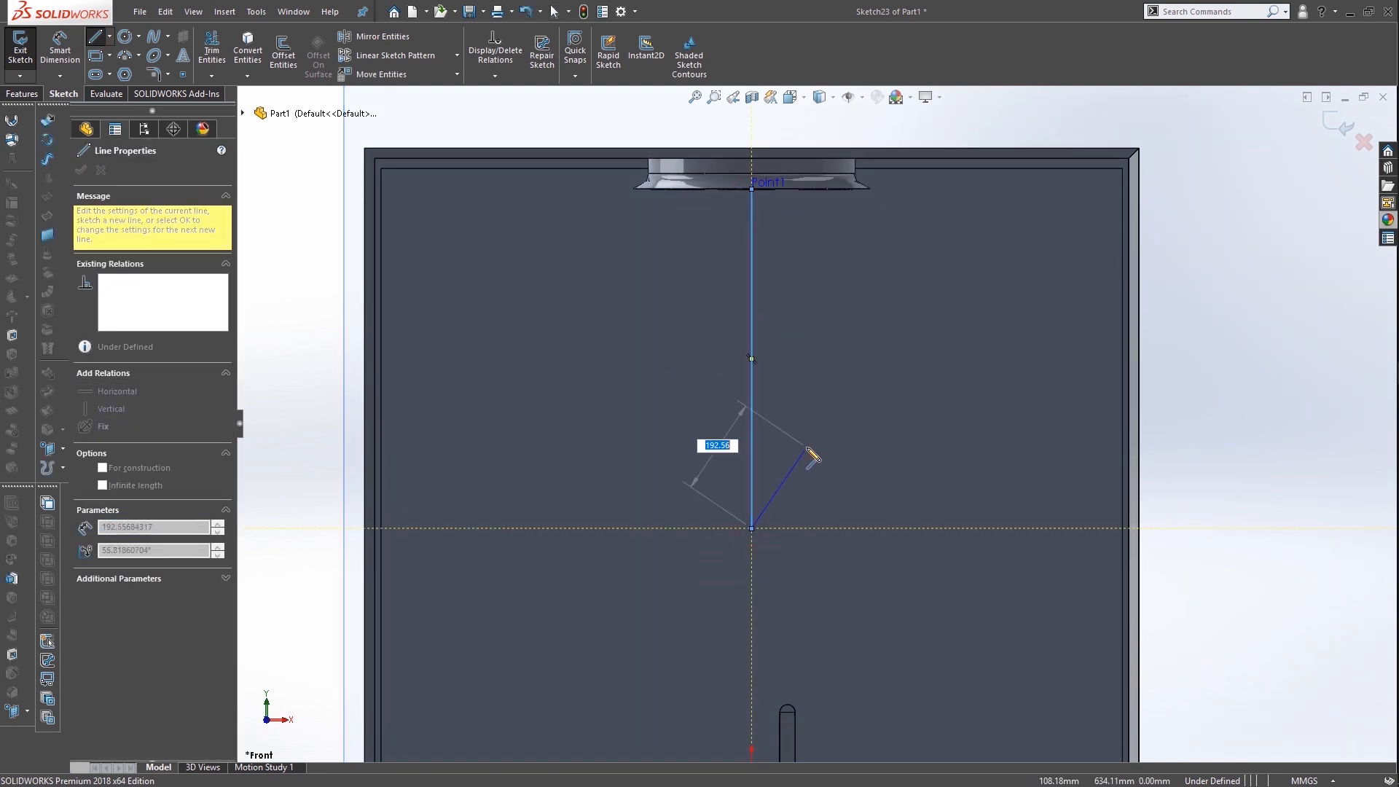
click(92, 42)
click(322, 352)
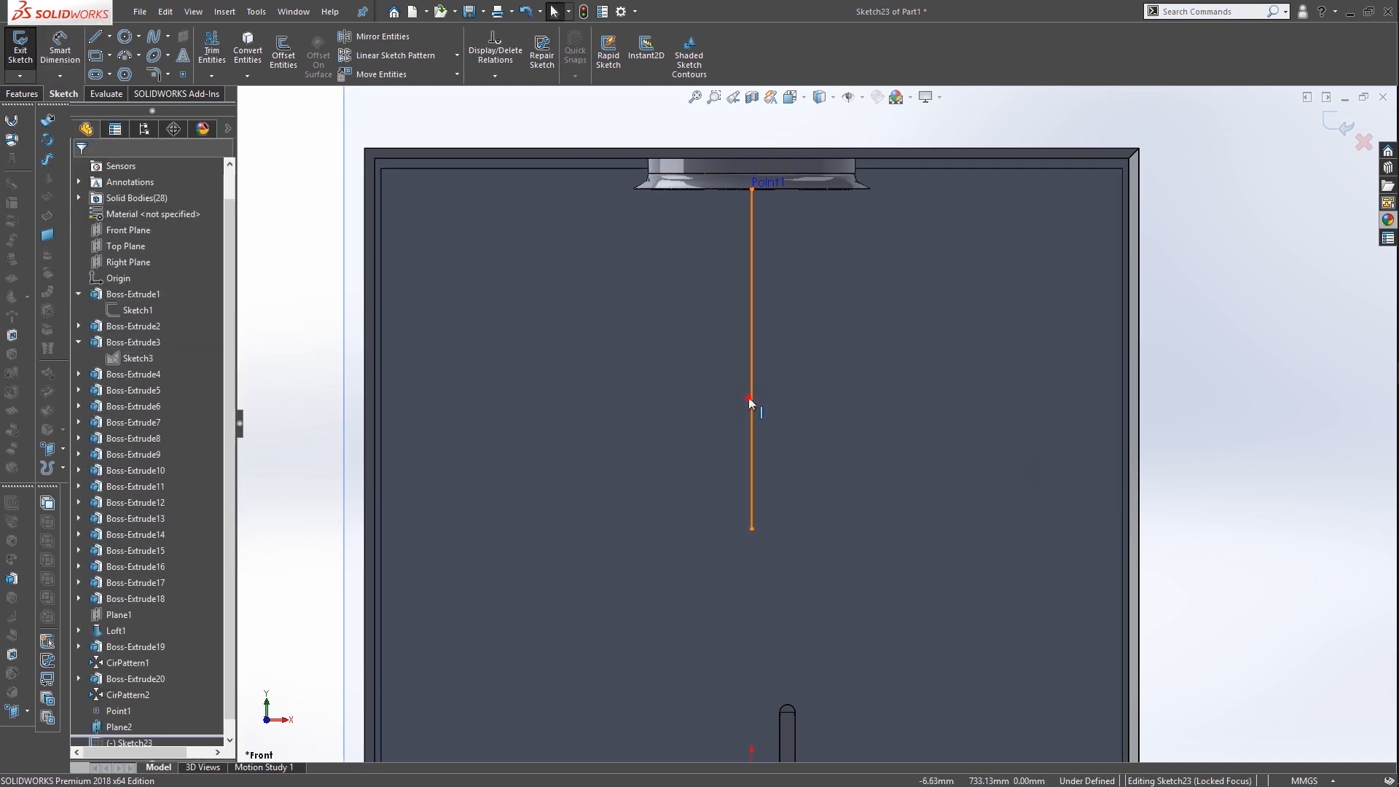
click(750, 401)
click(102, 400)
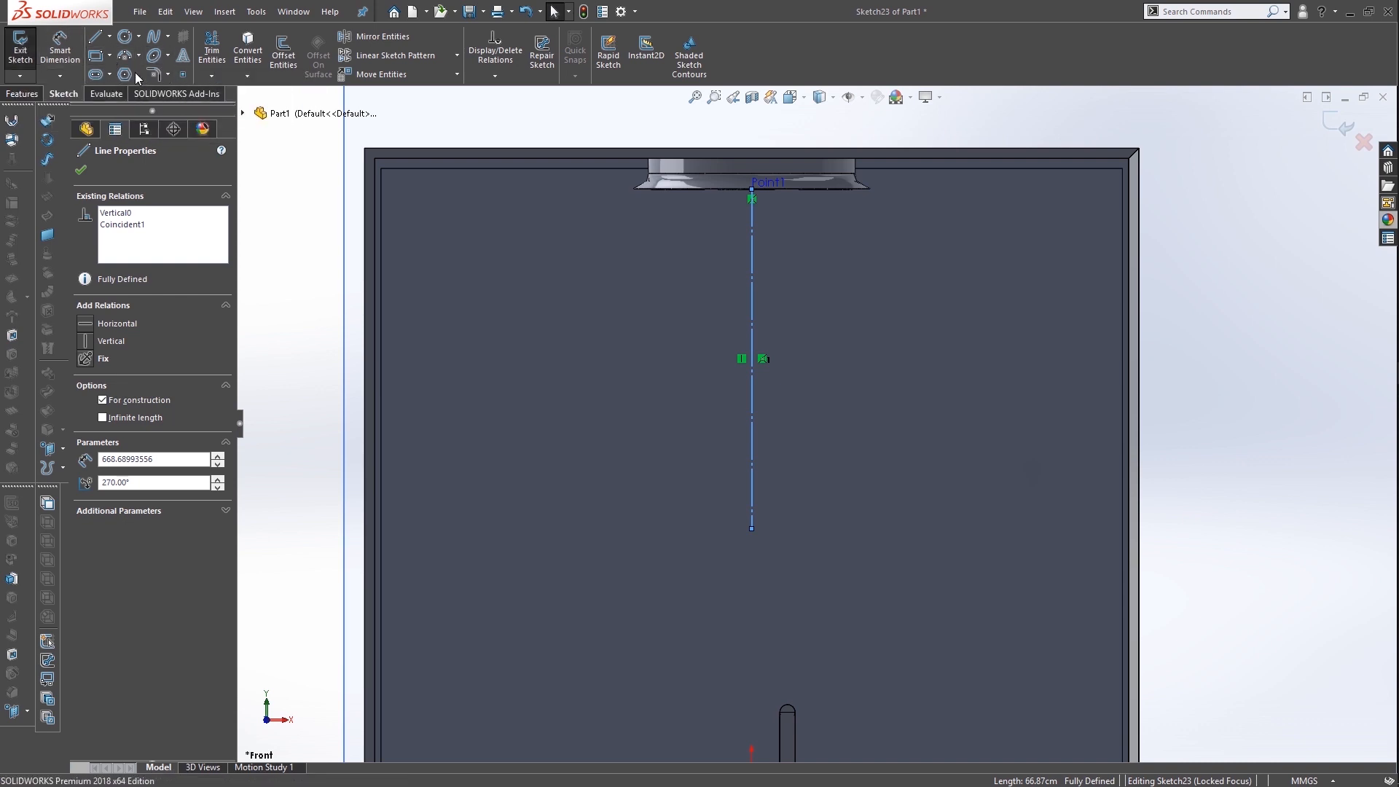
Sketch a three-point arc of about 89 mm radius curving down and outward from the lower half of the centerline
click(121, 60)
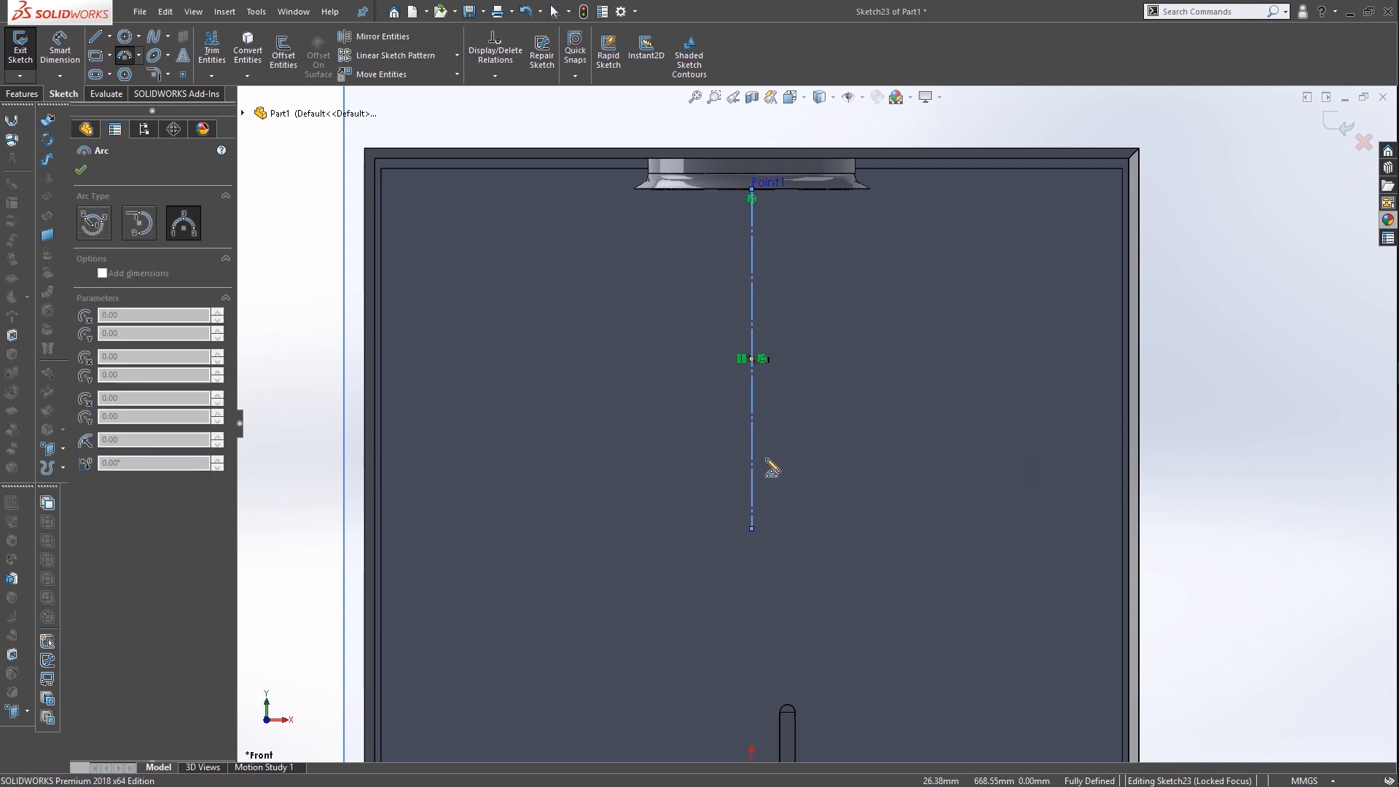
click(751, 423)
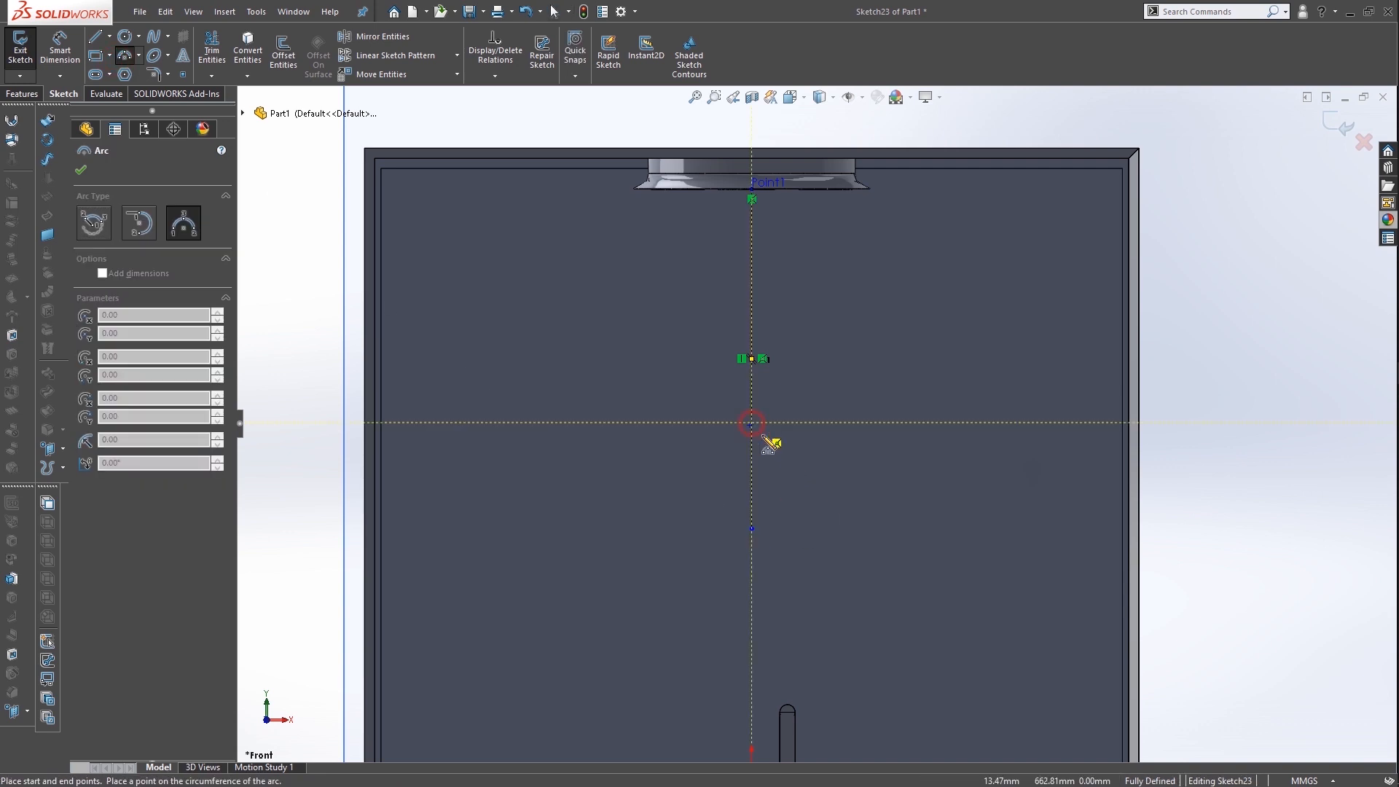
scroll(774, 459, down, 4)
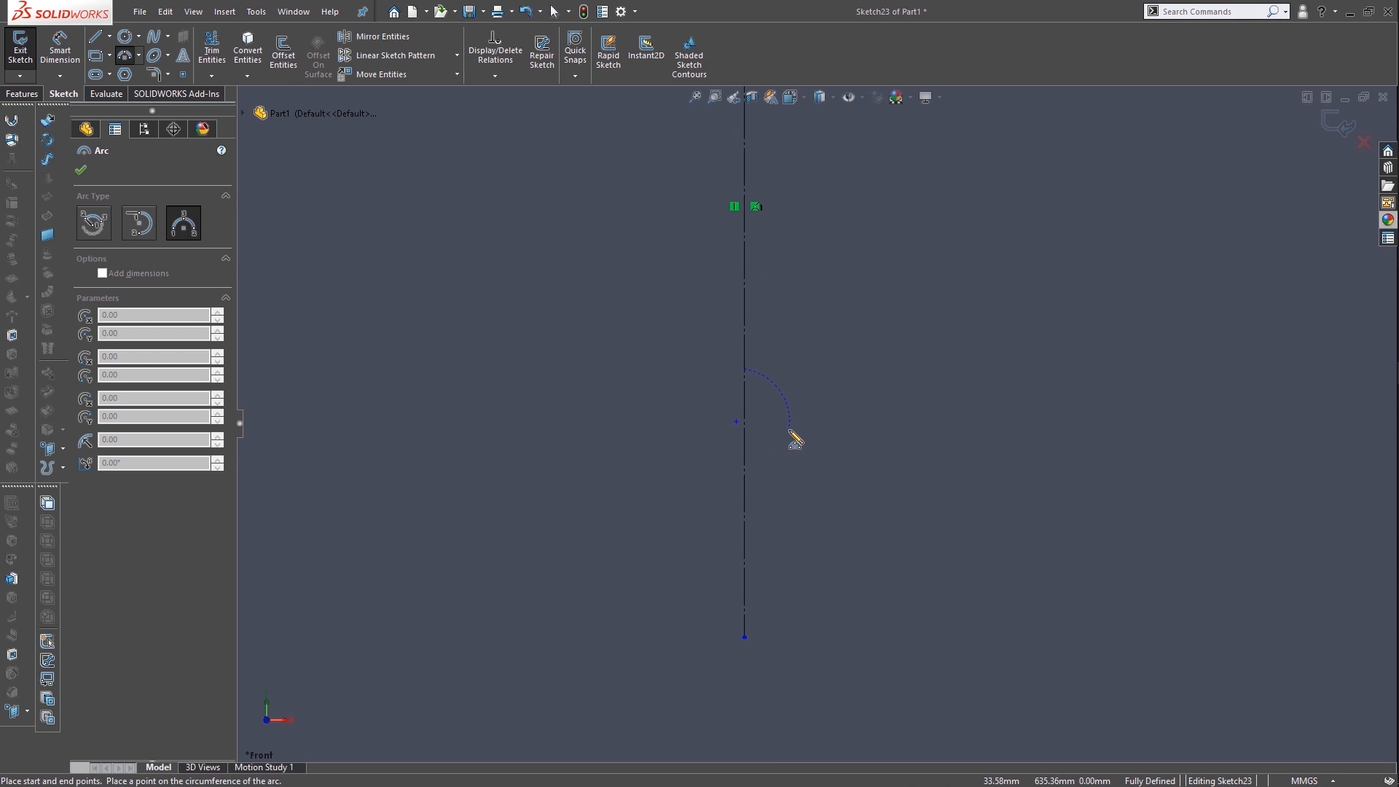
click(803, 438)
click(795, 416)
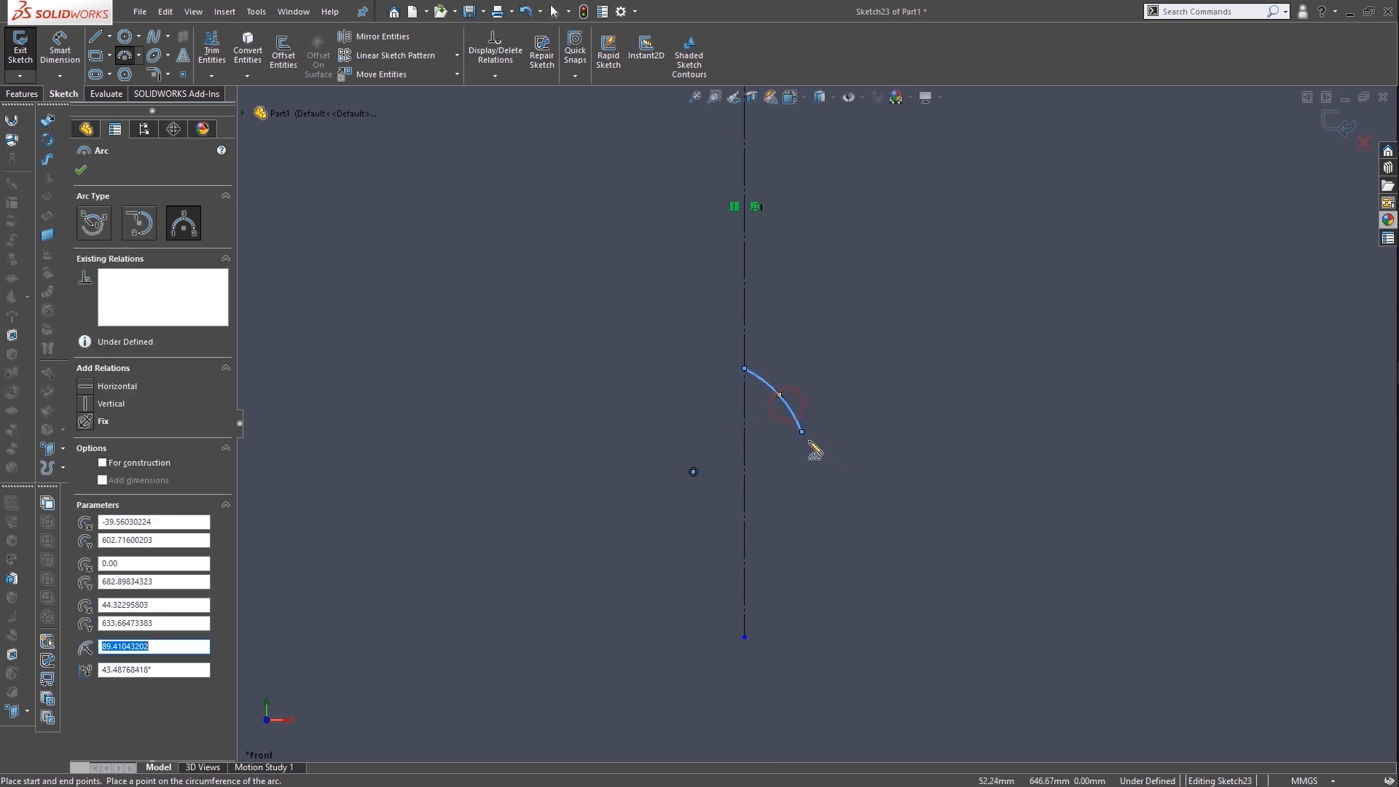
Close the arc profile with a vertical line along the centerline and a horizontal line about 44 mm long to the arc's lower end
click(94, 35)
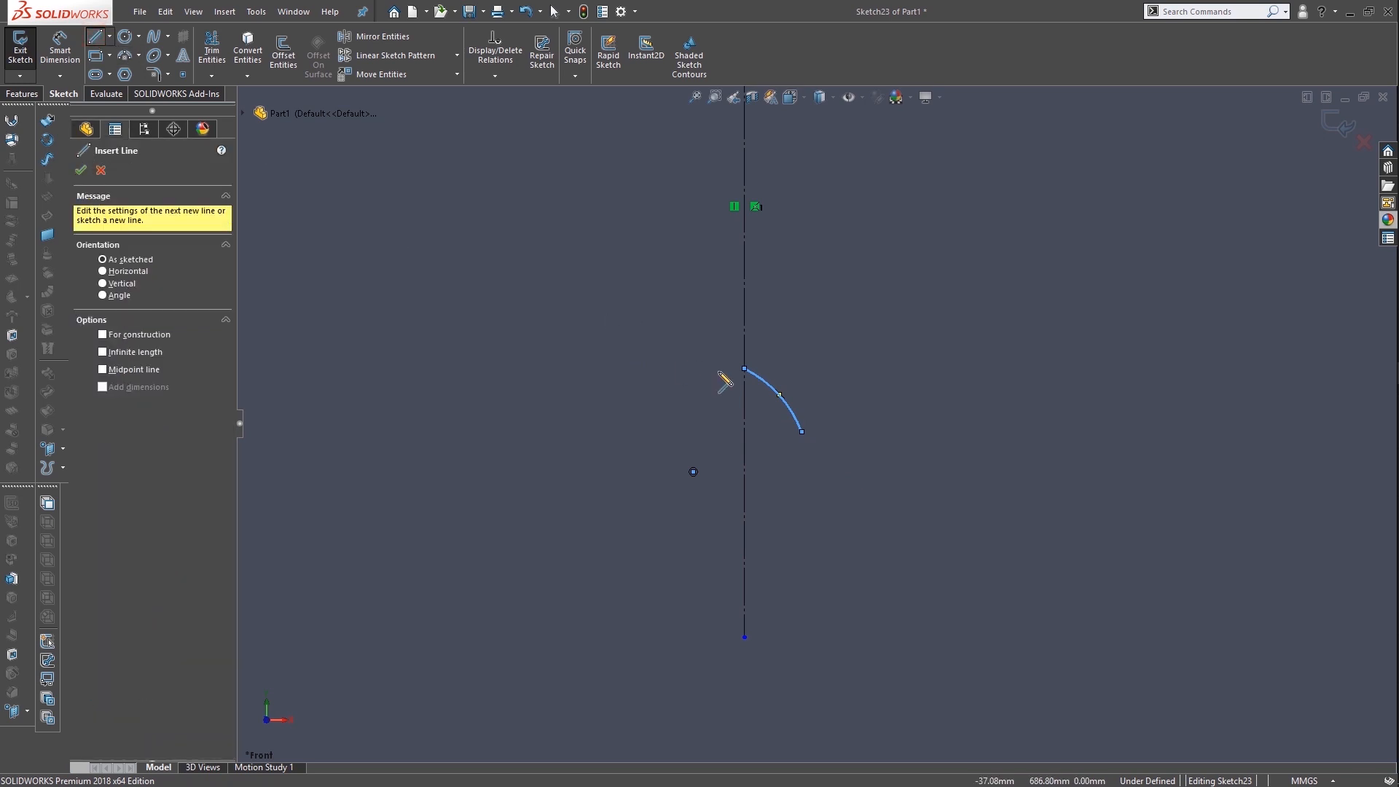
click(745, 370)
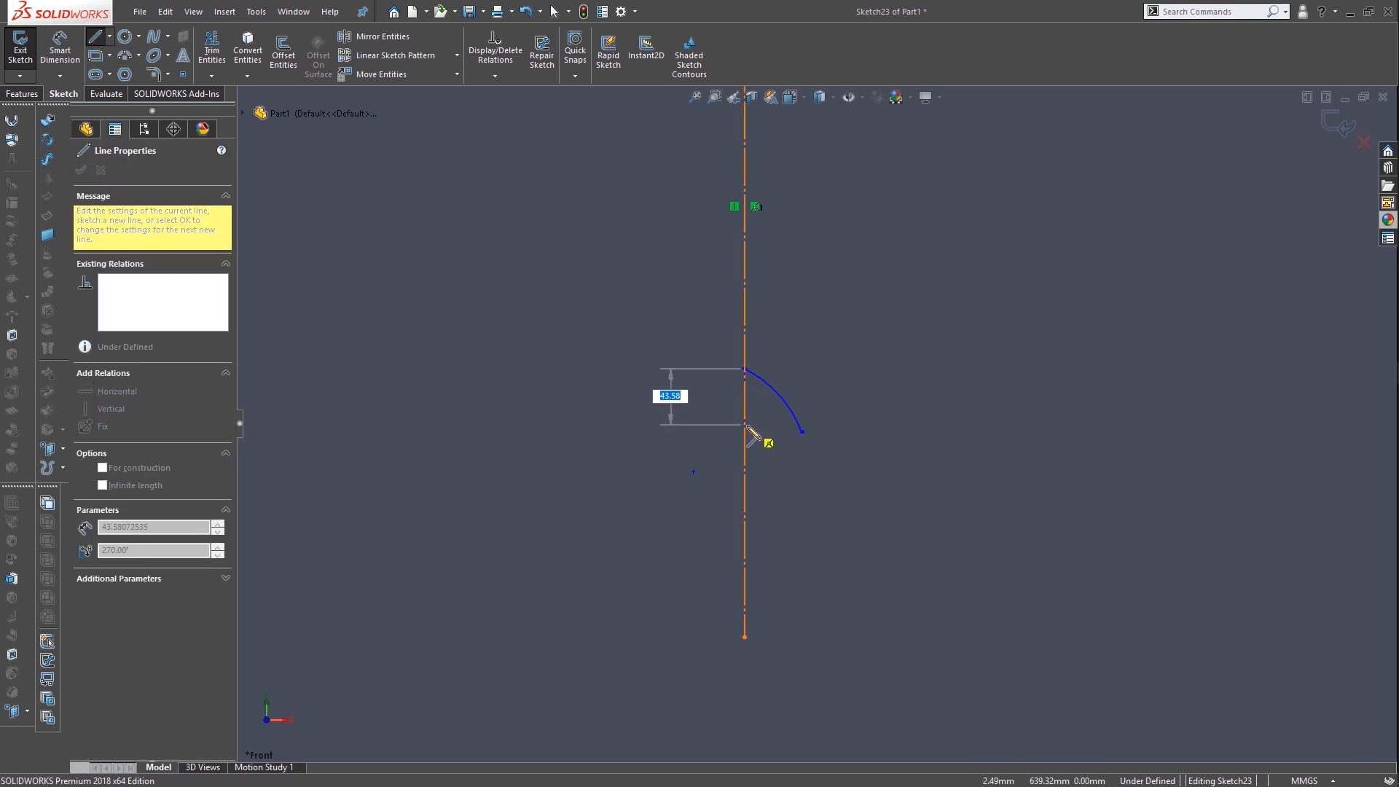
click(744, 431)
click(803, 432)
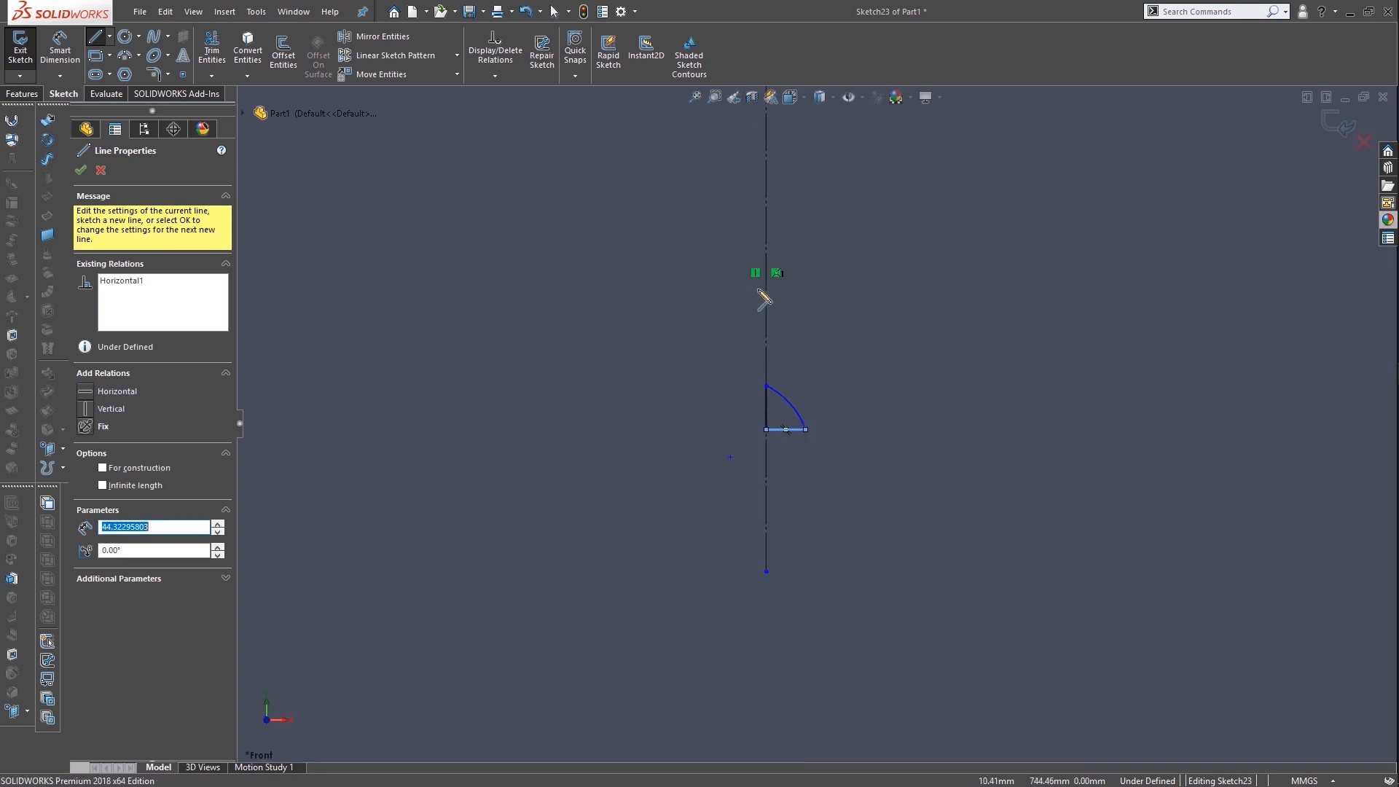
Sketch a narrow upright ellipse on the centerline just below the ceiling fixture, with semi-axes of about 29 mm and 6.7 mm
scroll(815, 313, up, 5)
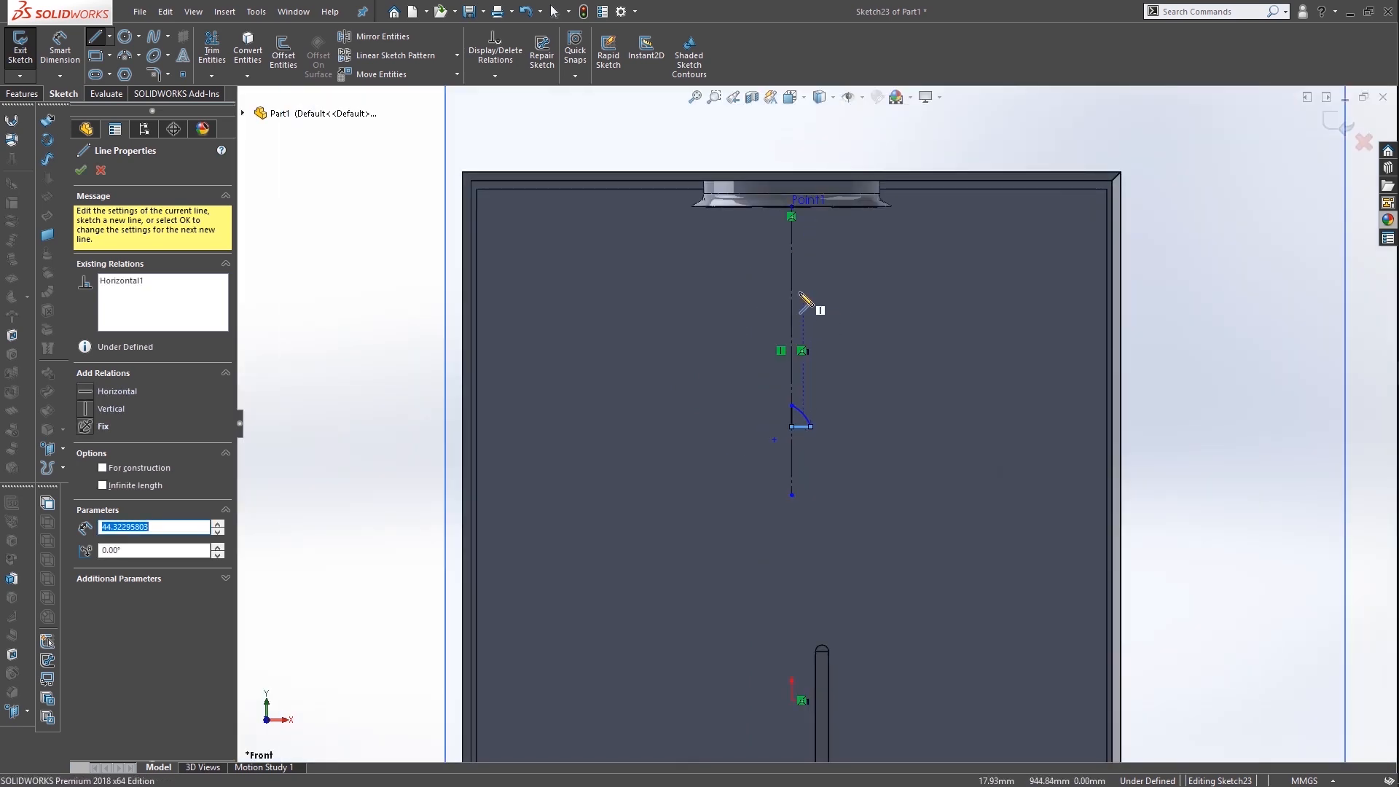
scroll(805, 300, down, 3)
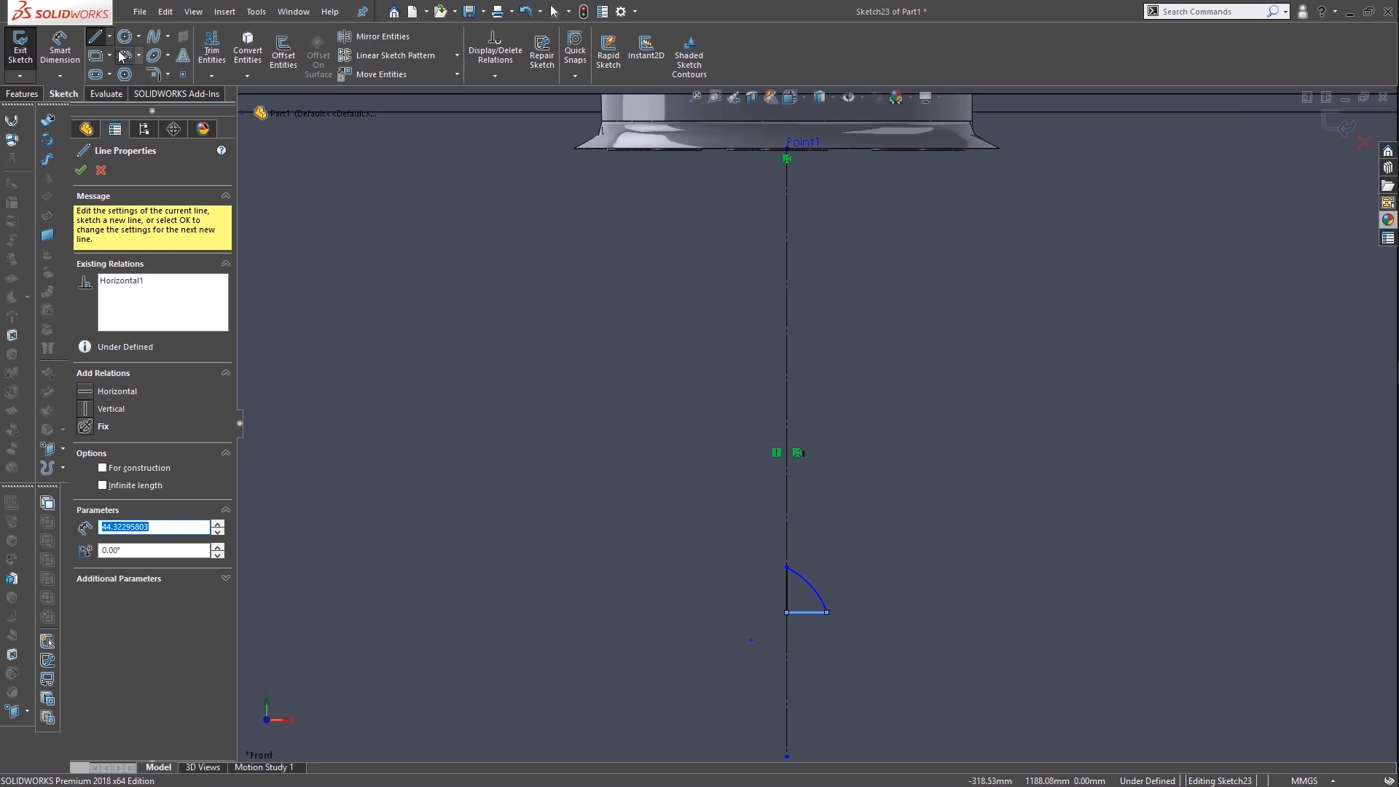
key(Escape)
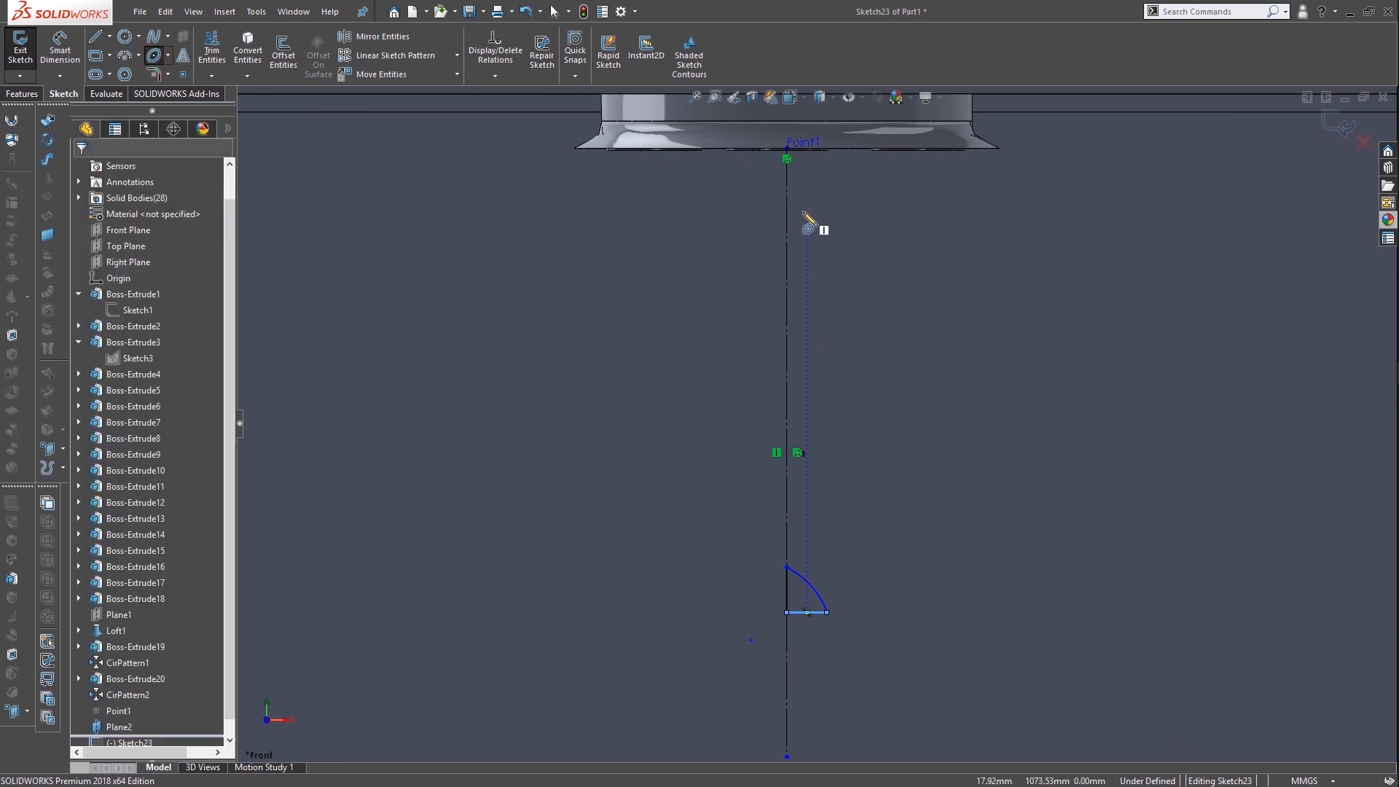
click(786, 197)
click(787, 223)
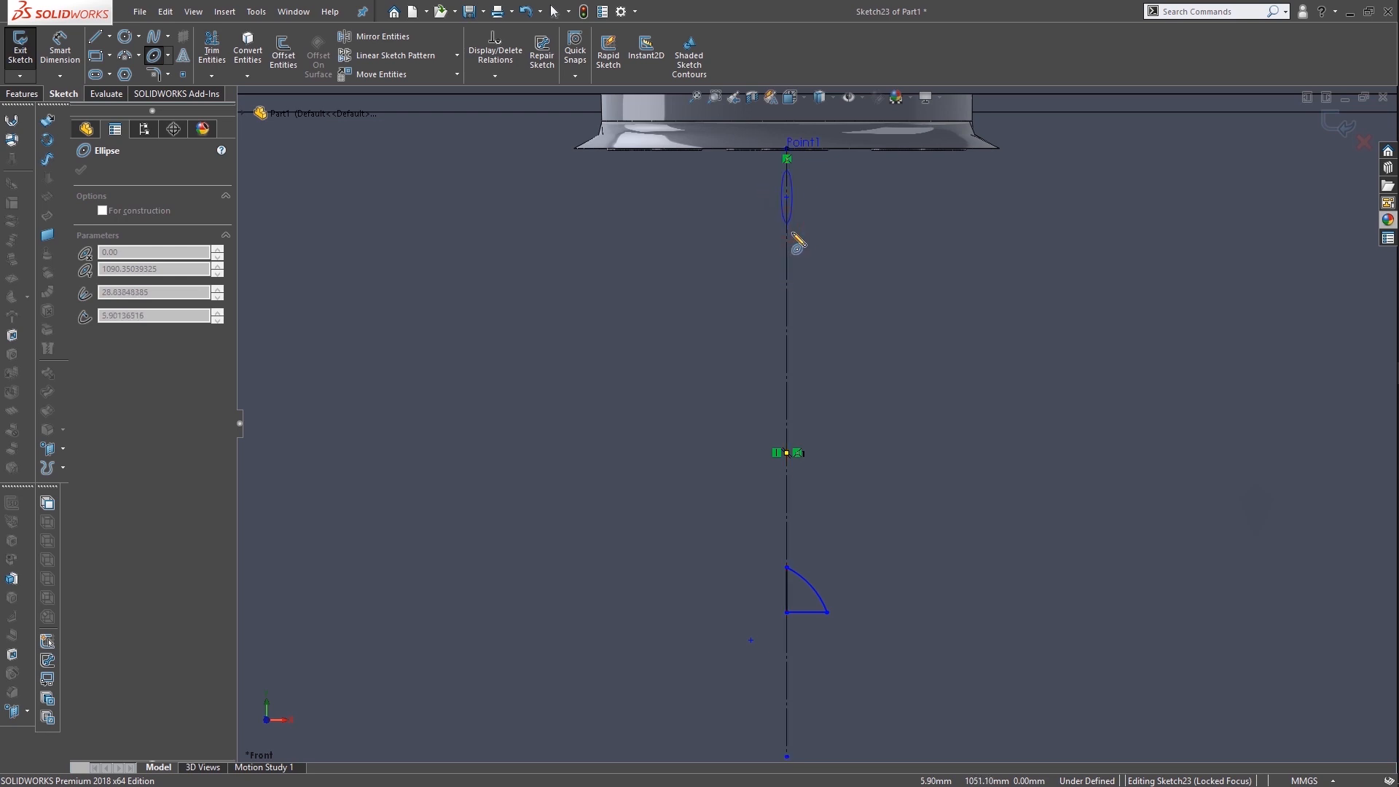
click(794, 231)
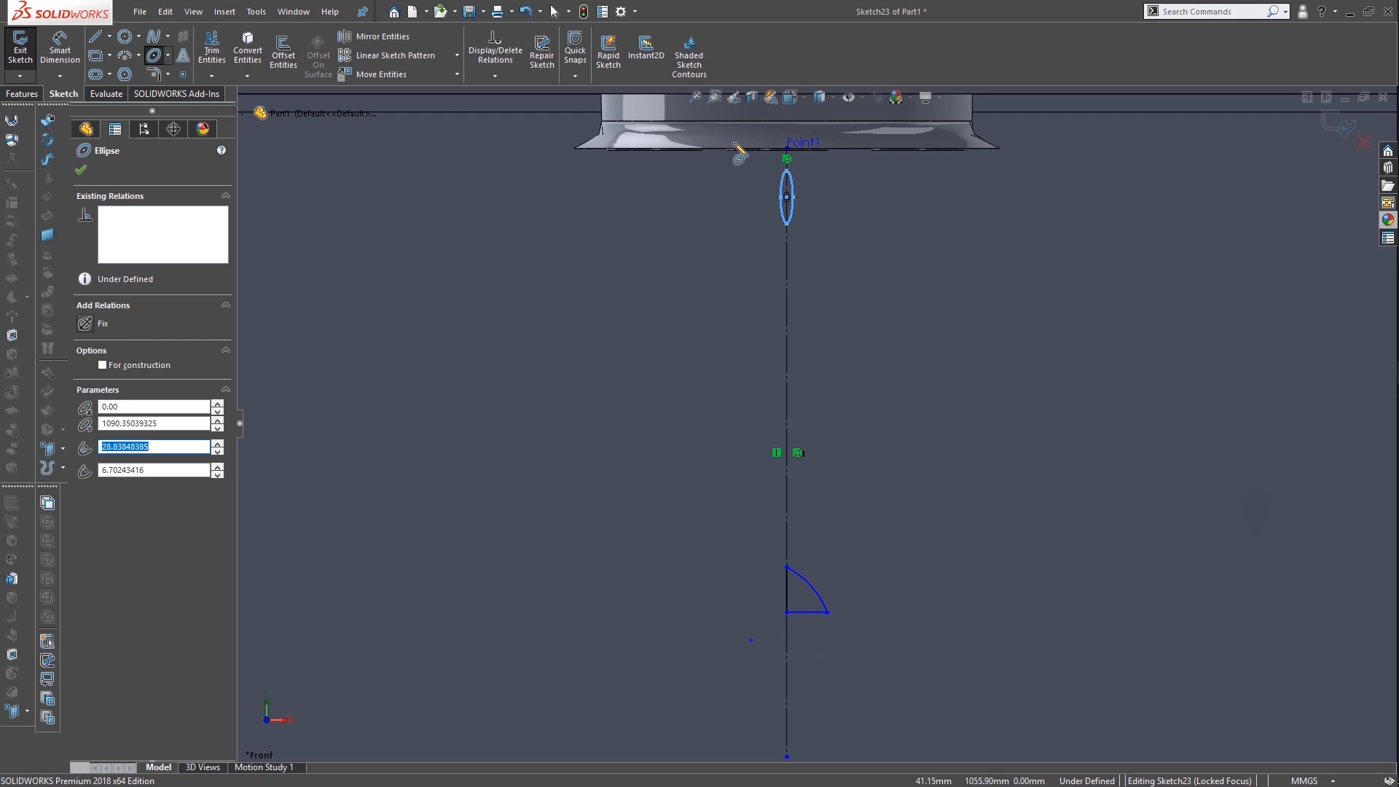
Draw a vertical line along the narrow ellipse's long axis and trim away the ellipse's left half
scroll(809, 185, down, 5)
click(95, 36)
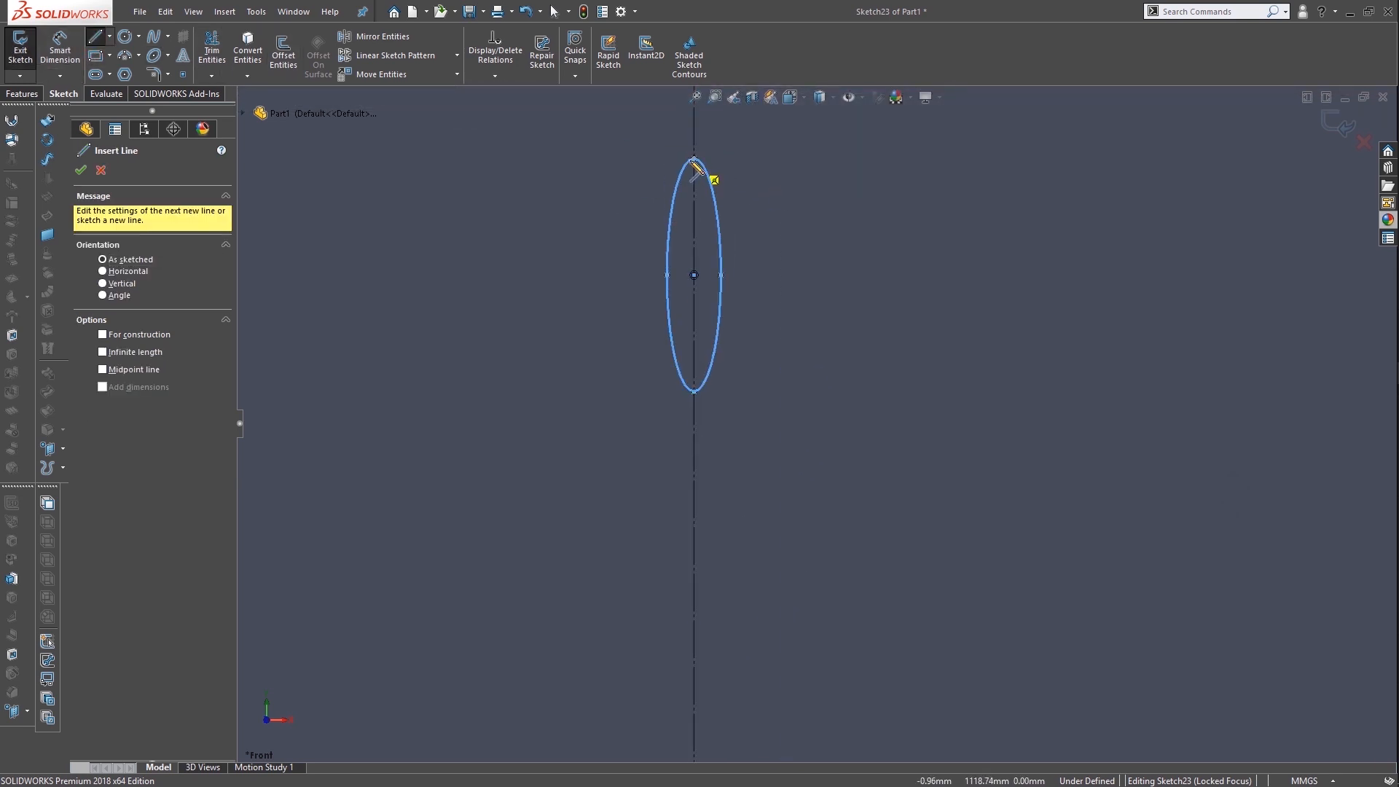
click(695, 392)
click(694, 159)
click(212, 50)
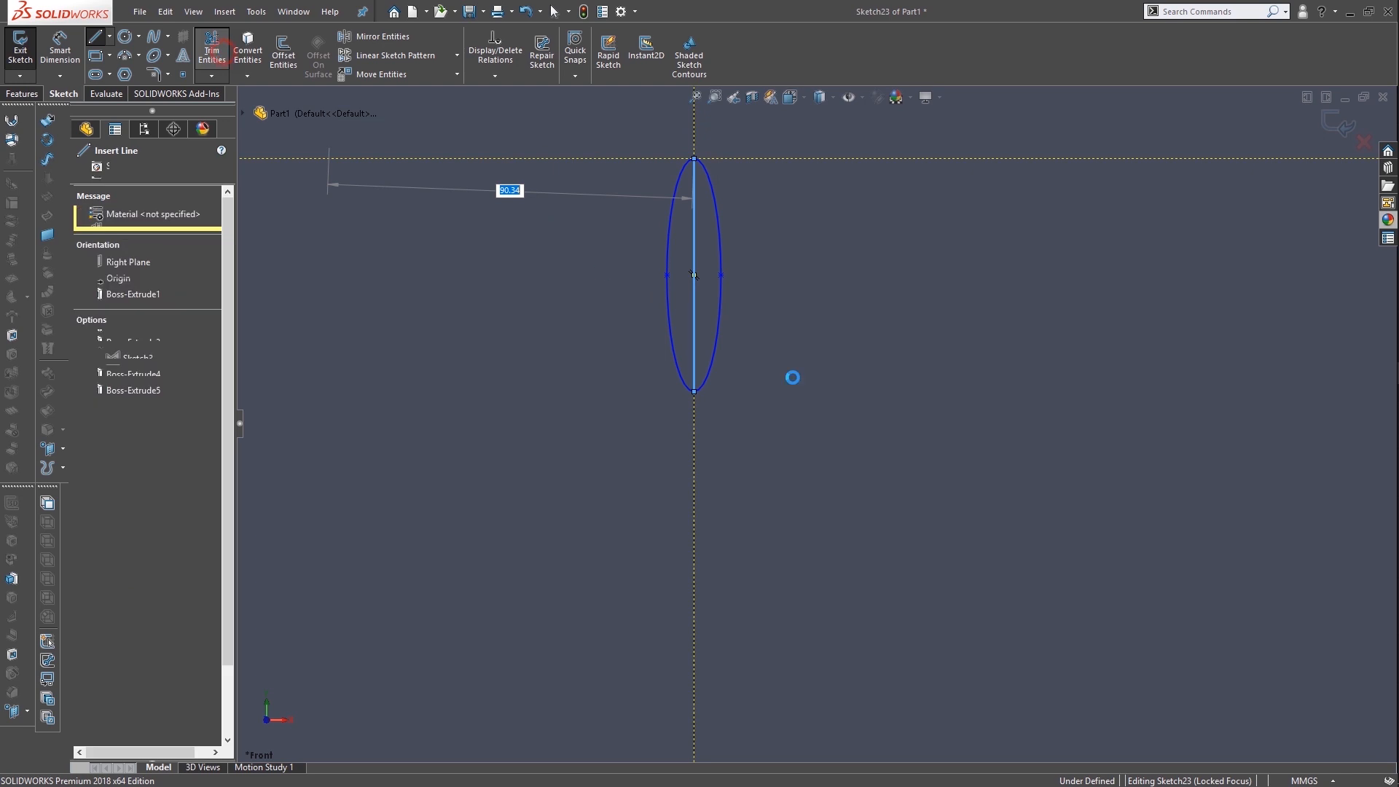
click(669, 304)
Dimension the horizontal base of the arc profile as 25 mm, and revise the dimension to 30 mm
scroll(806, 665, down, 8)
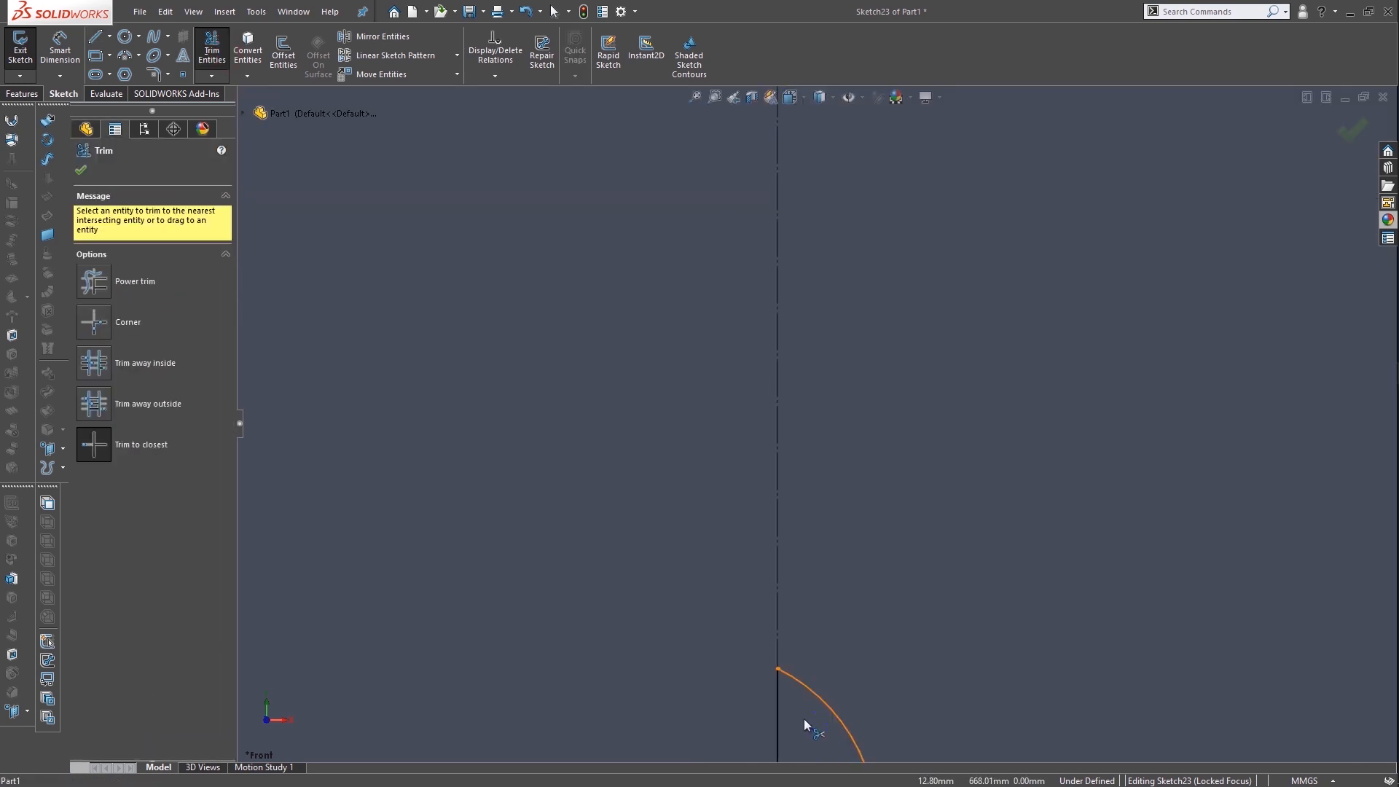
scroll(827, 593, up, 8)
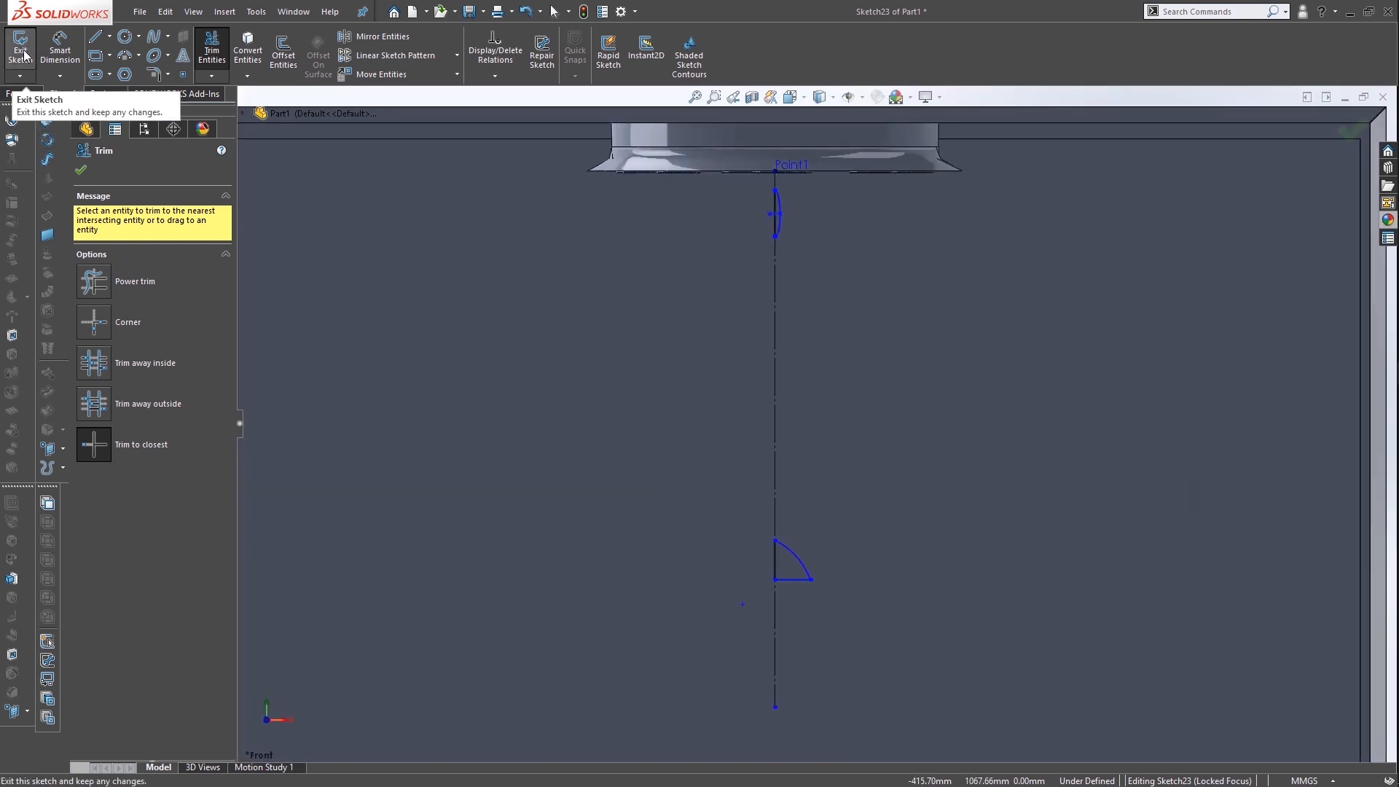
click(59, 47)
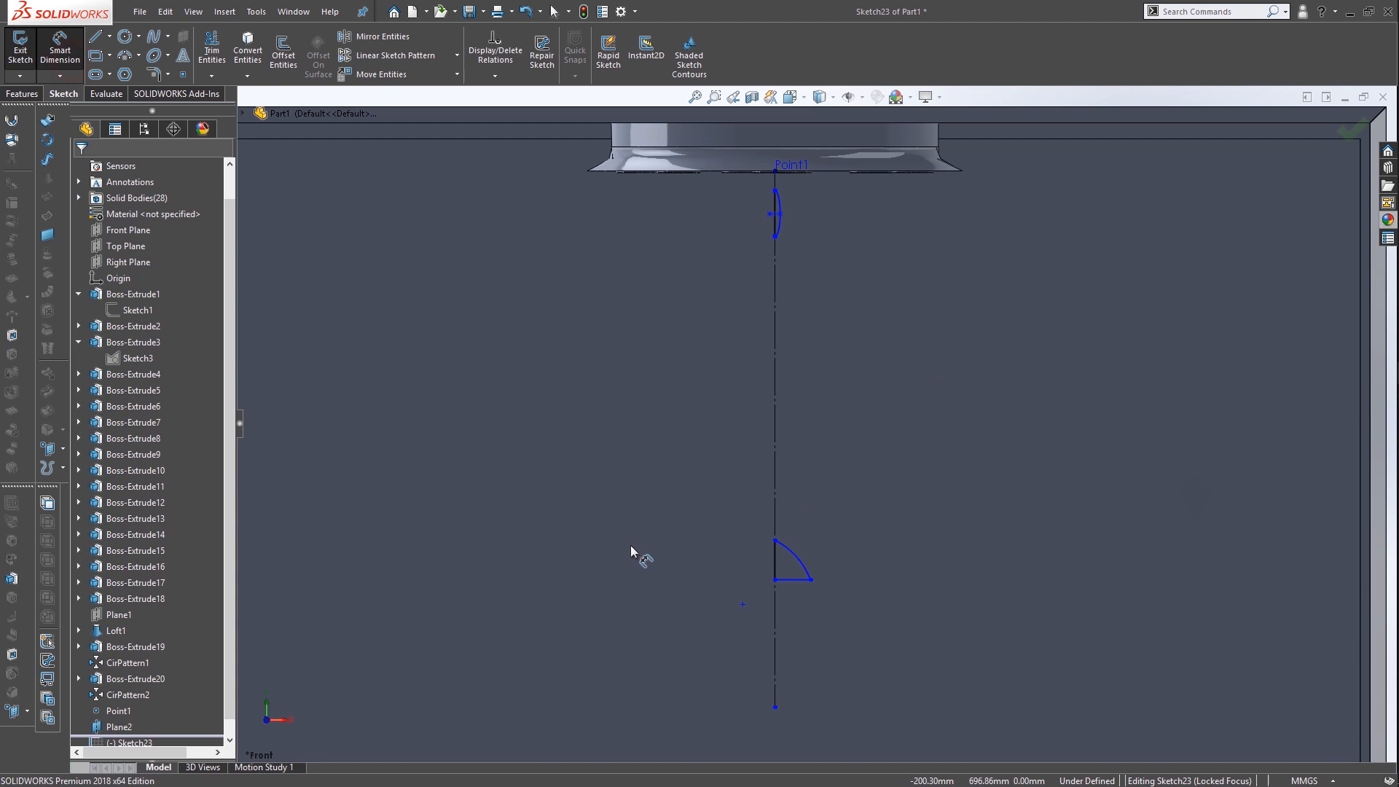
click(799, 578)
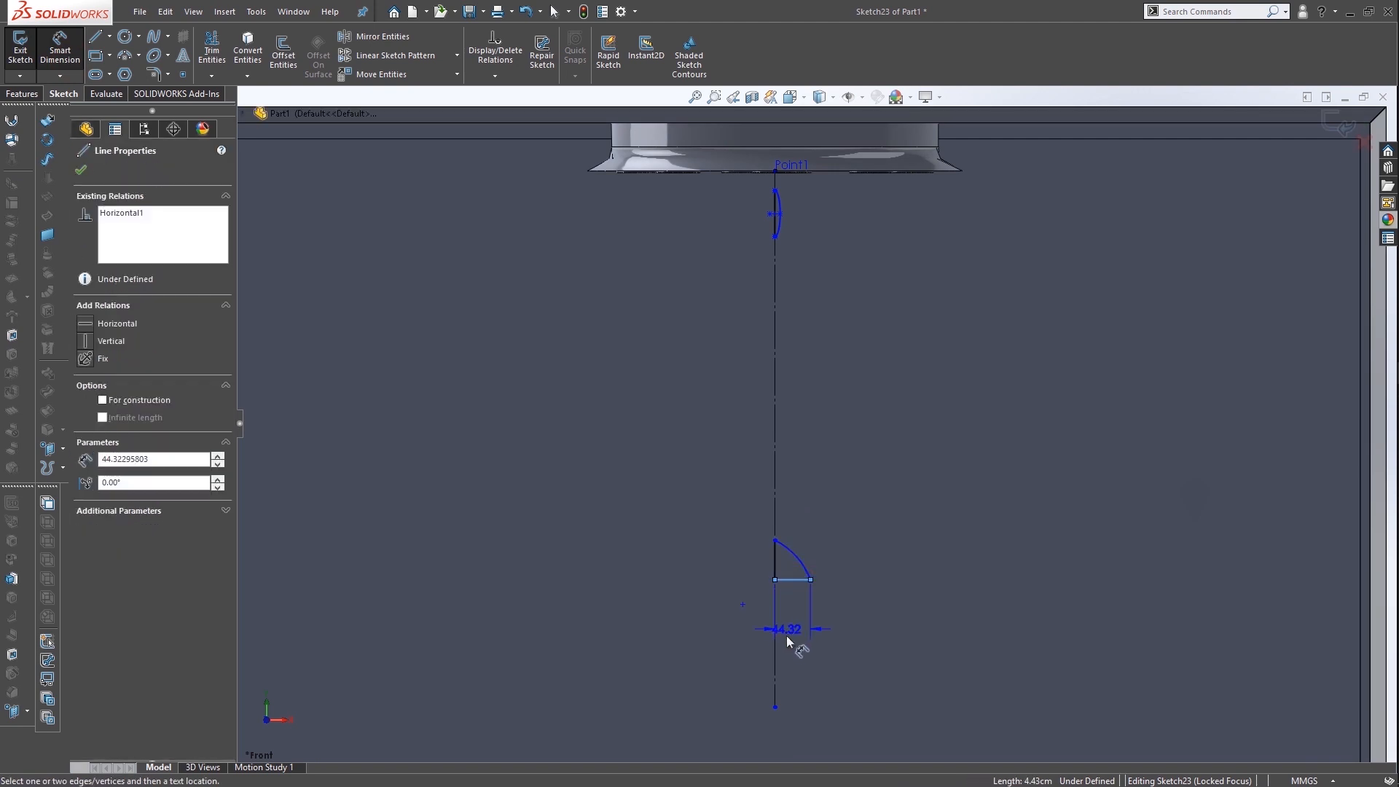
click(712, 648)
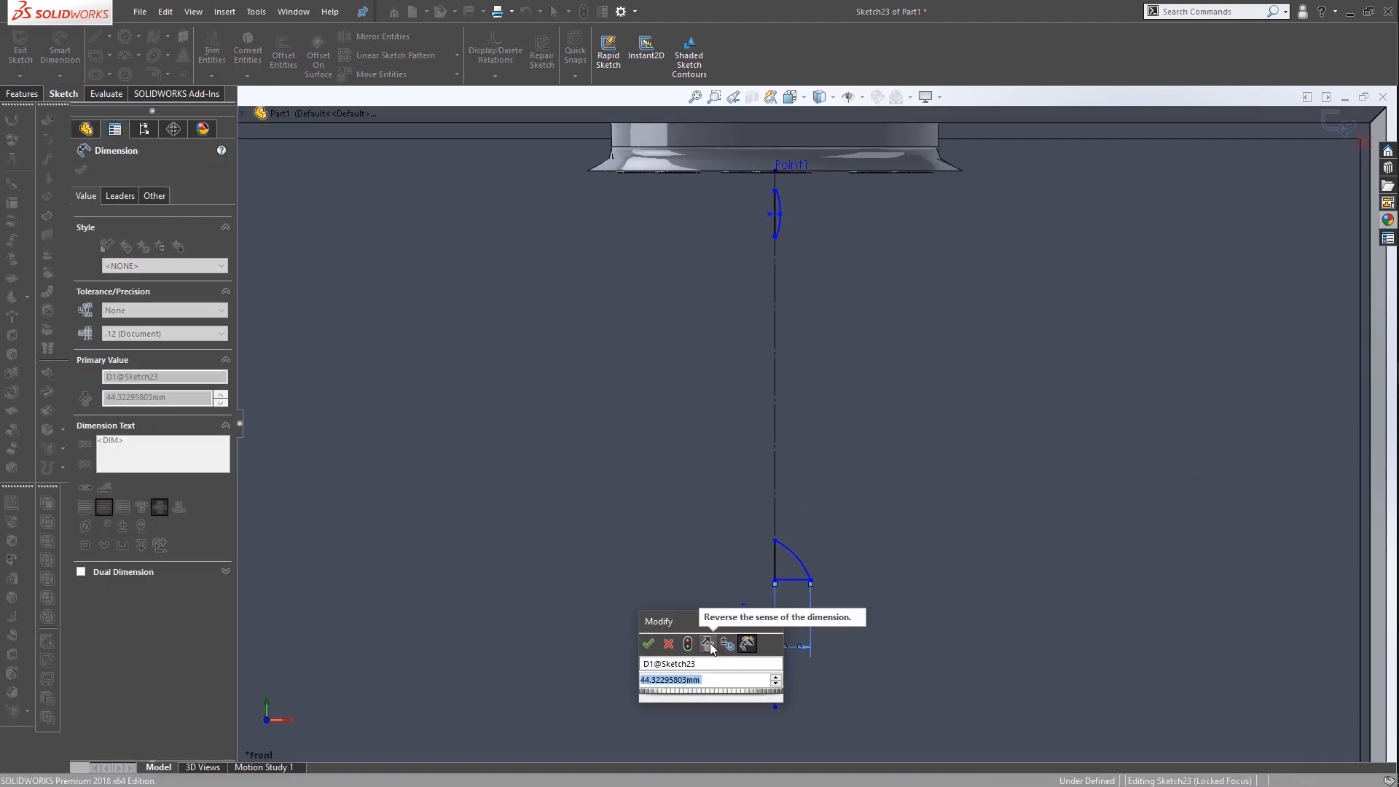
text(25)
key(Return)
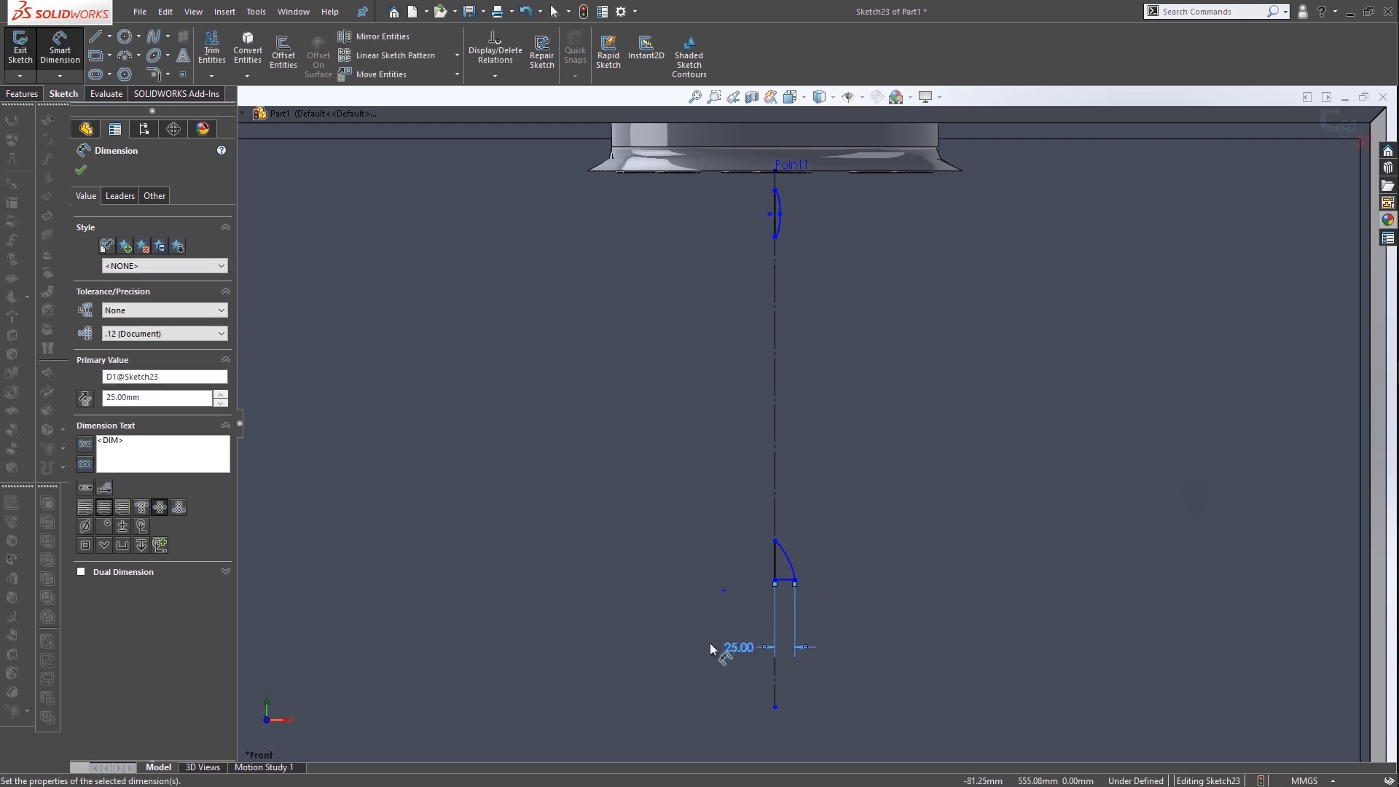
double_click(733, 647)
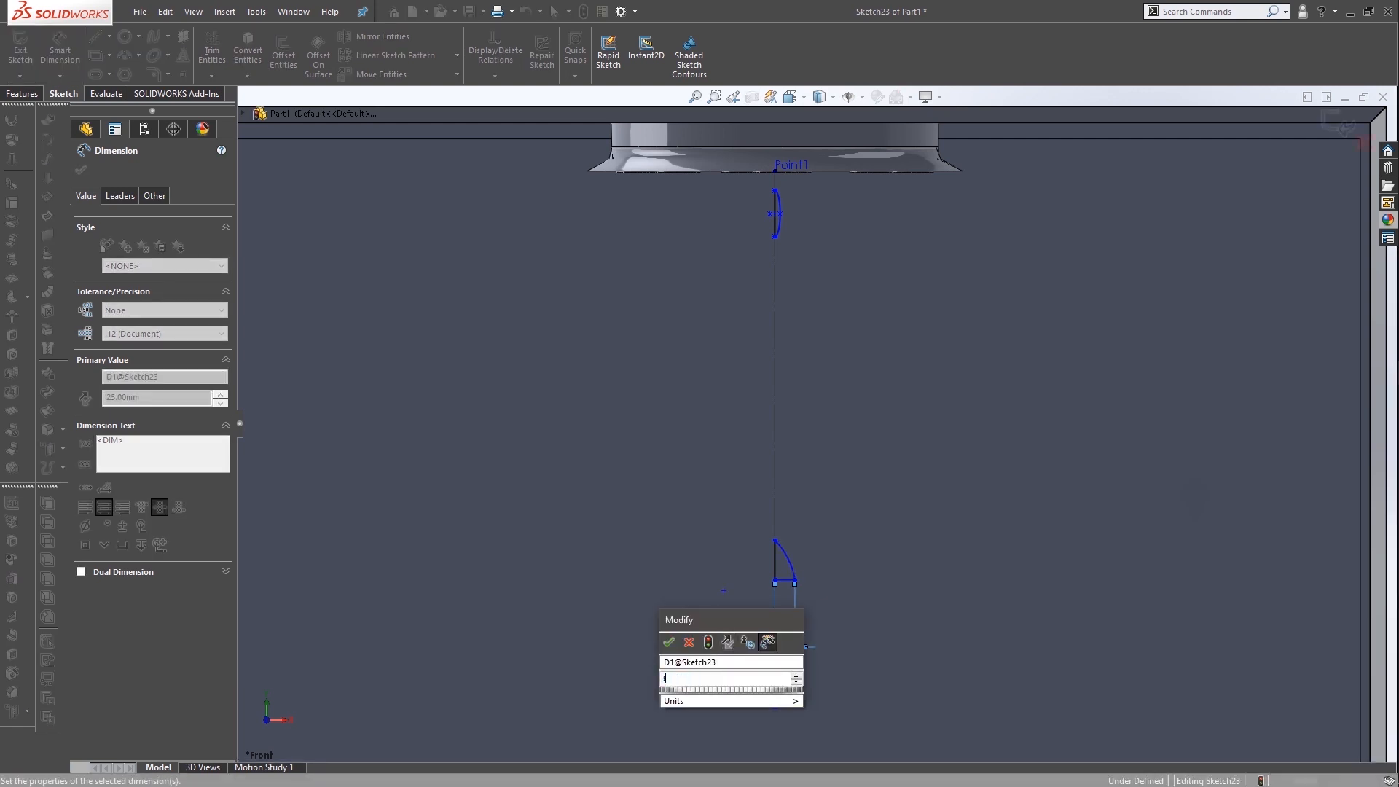
text(30)
key(Return)
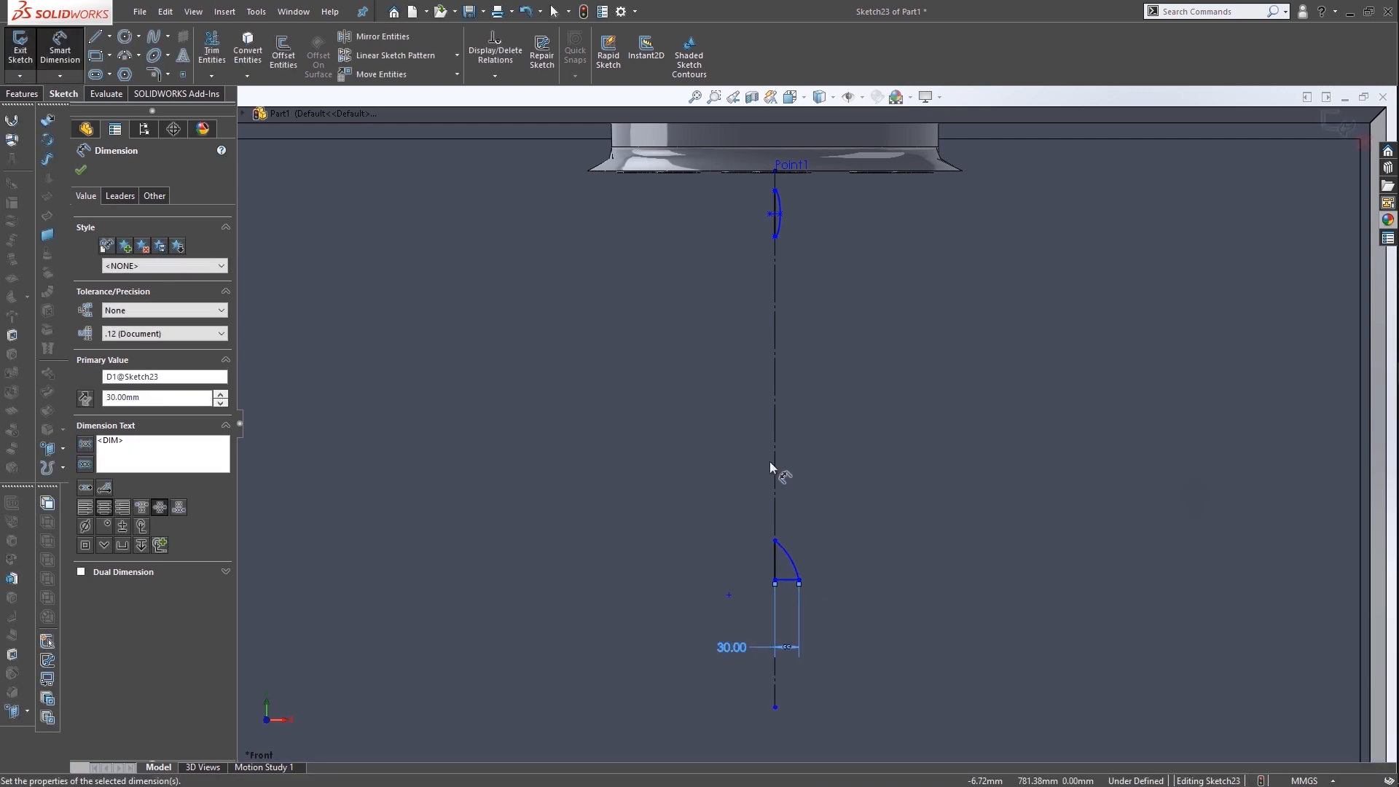
Copy the arc and its two closing lines, without the dimension, by 50 mm in X and 60 mm in Y
click(1229, 14)
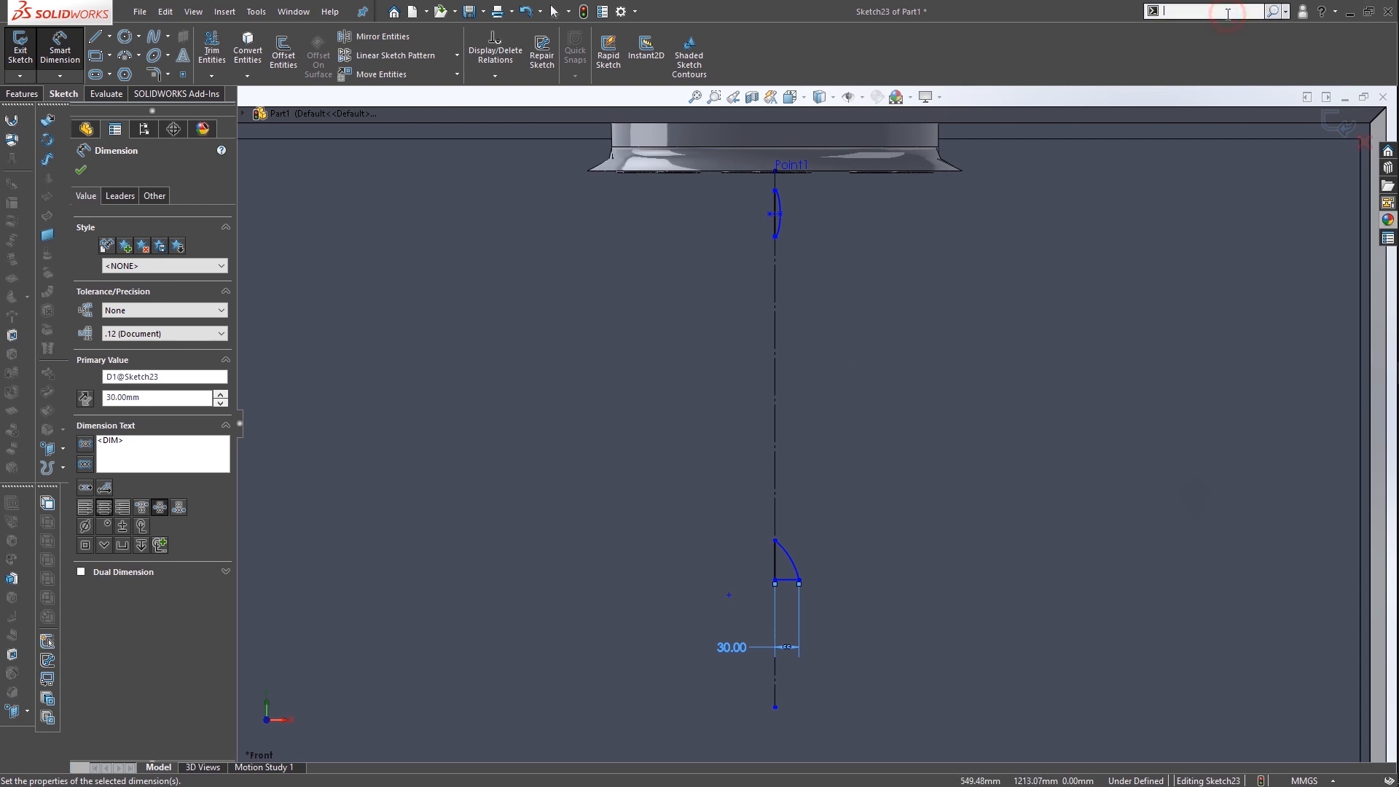
text(copy)
key(Return)
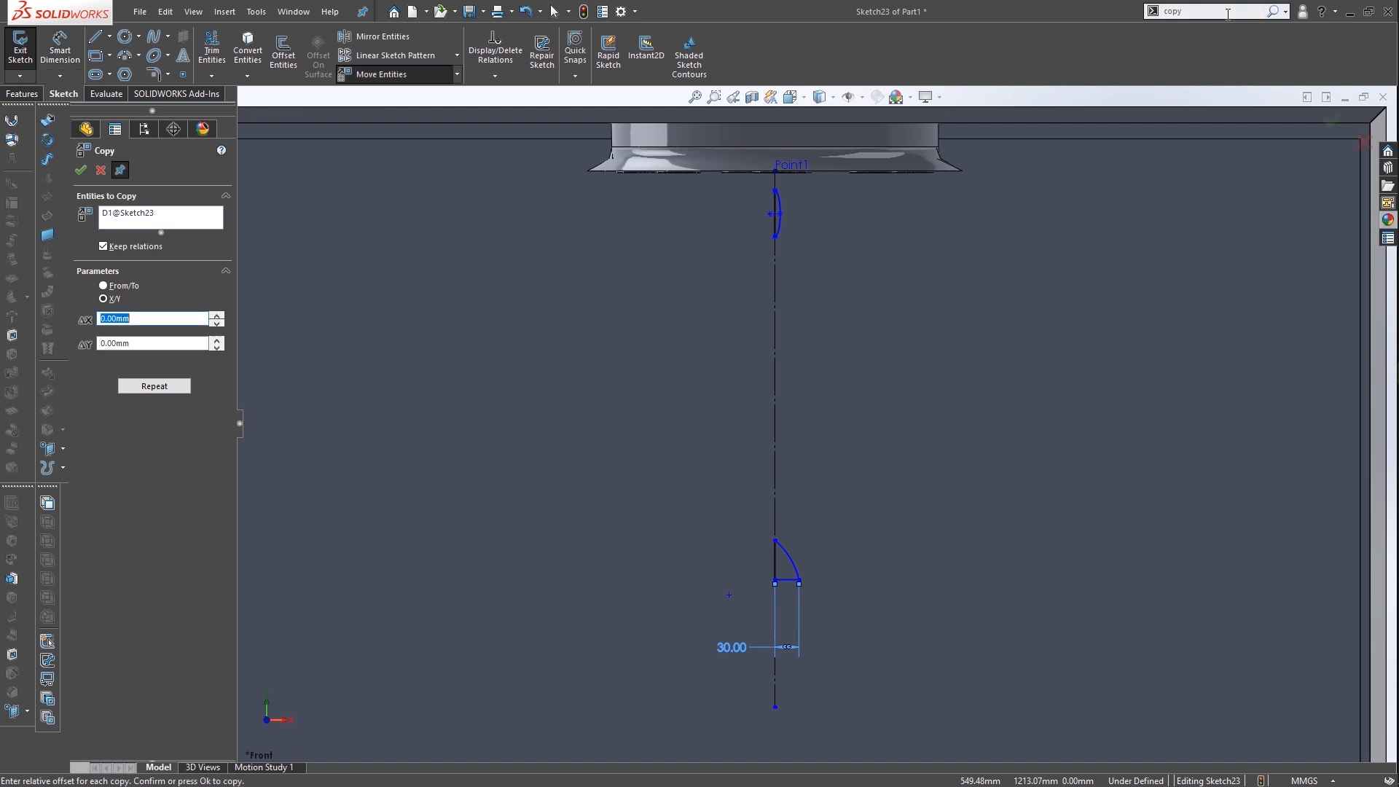
right_click(148, 214)
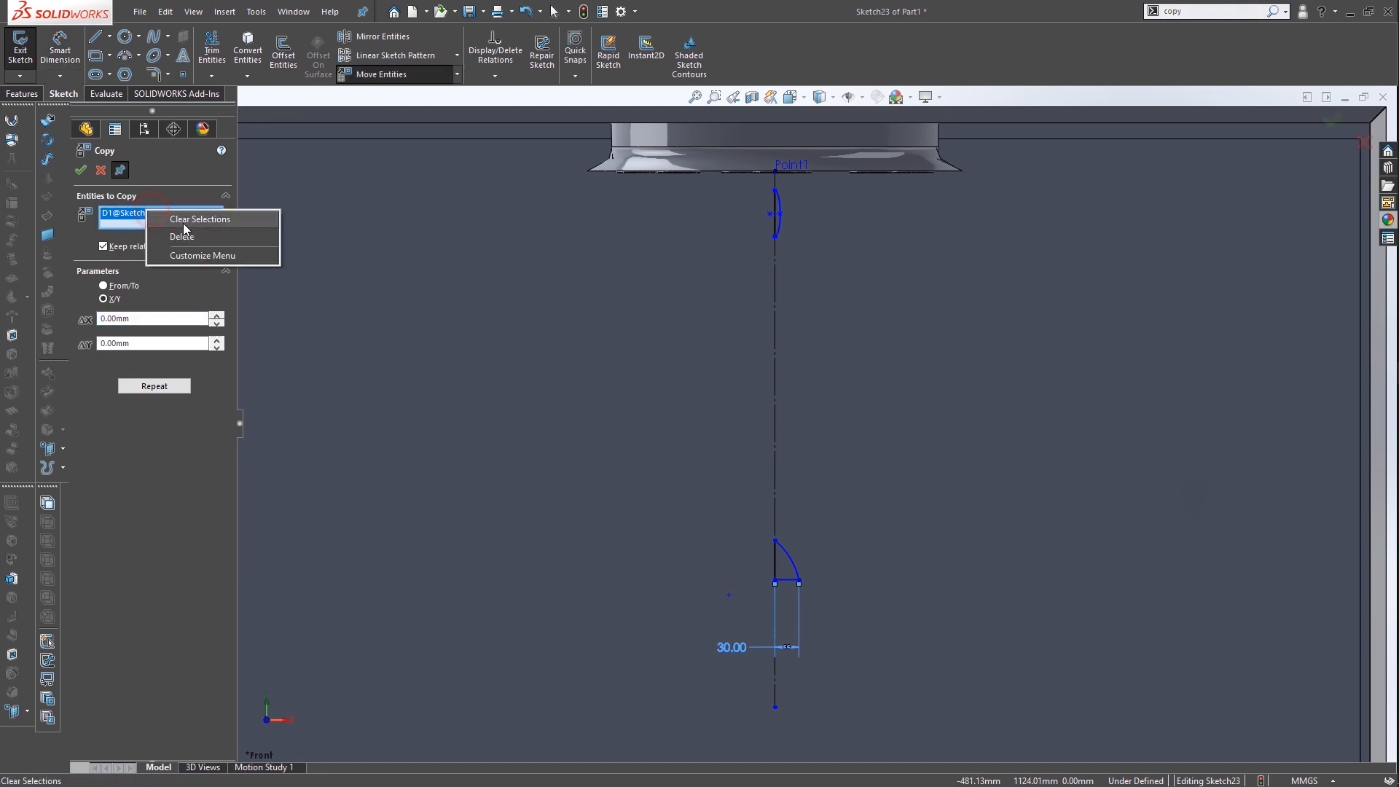
click(182, 223)
click(793, 566)
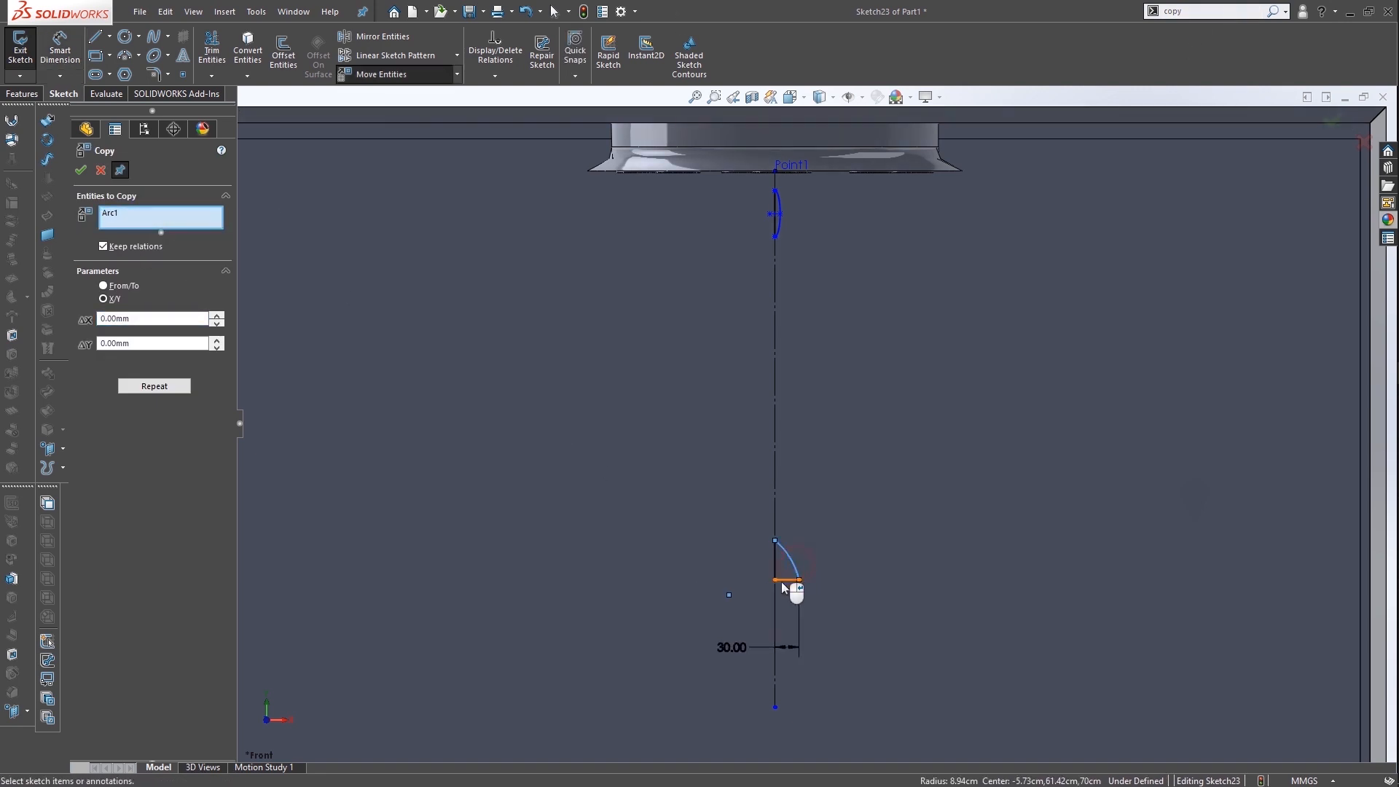
click(776, 571)
click(777, 572)
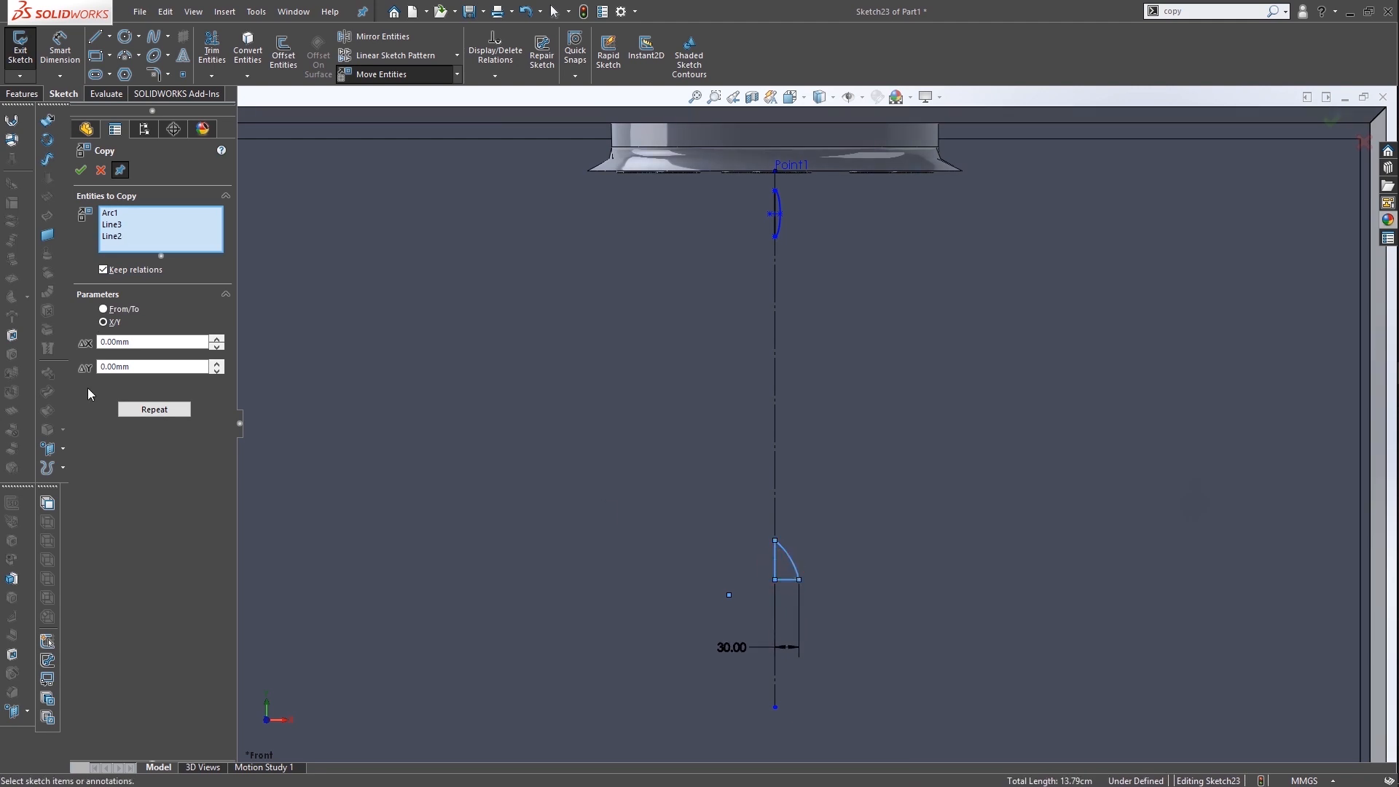
click(219, 339)
click(219, 340)
click(220, 339)
click(220, 340)
click(219, 339)
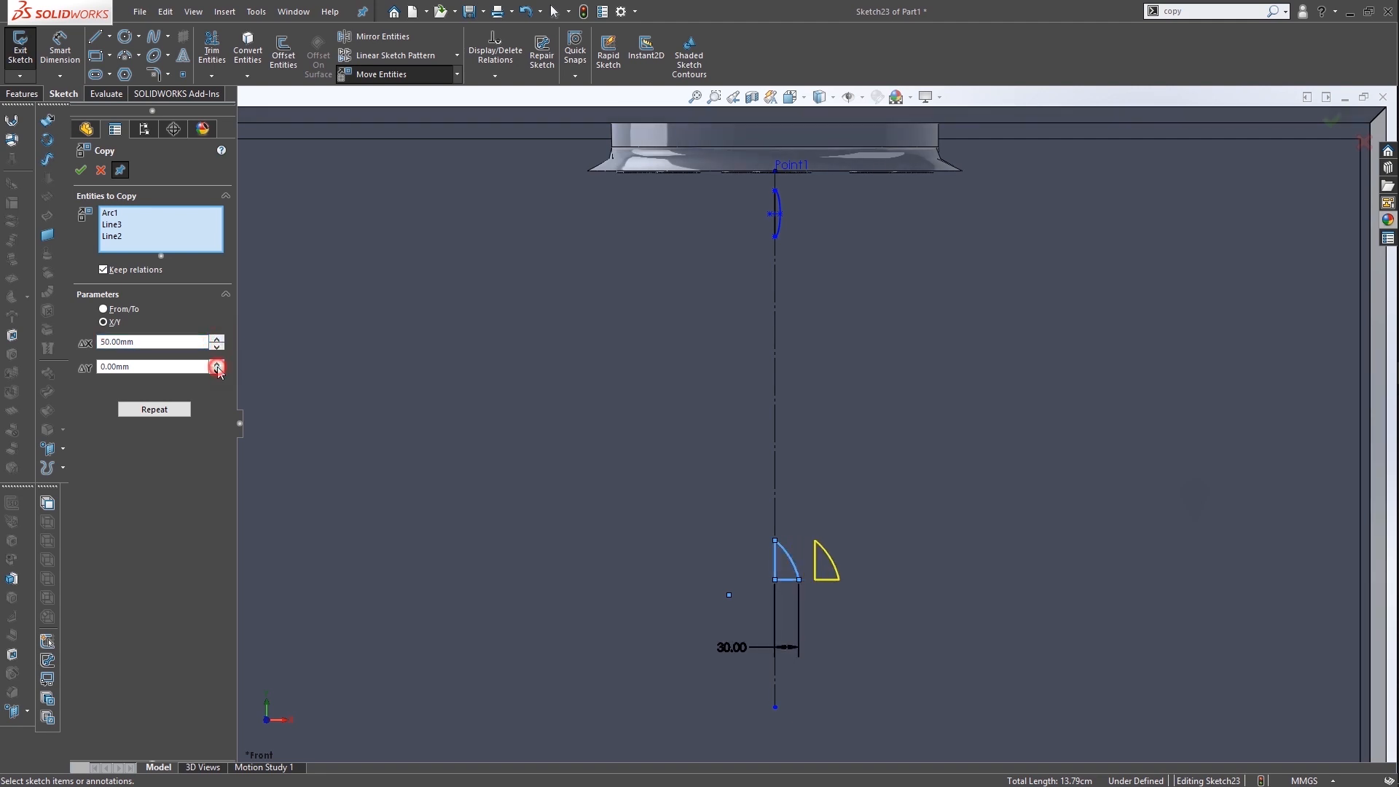
click(217, 363)
click(217, 362)
click(217, 363)
click(218, 363)
click(217, 363)
click(217, 363)
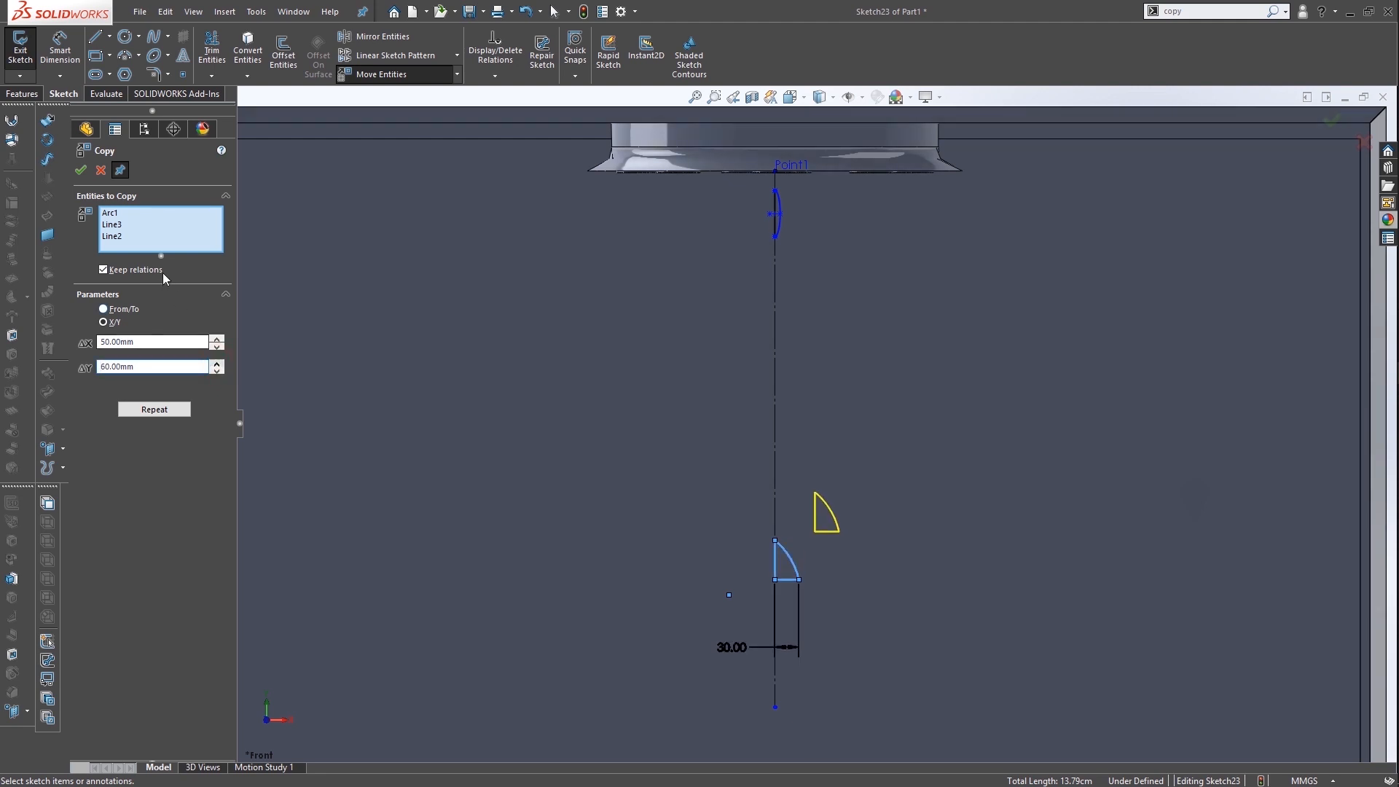
click(80, 171)
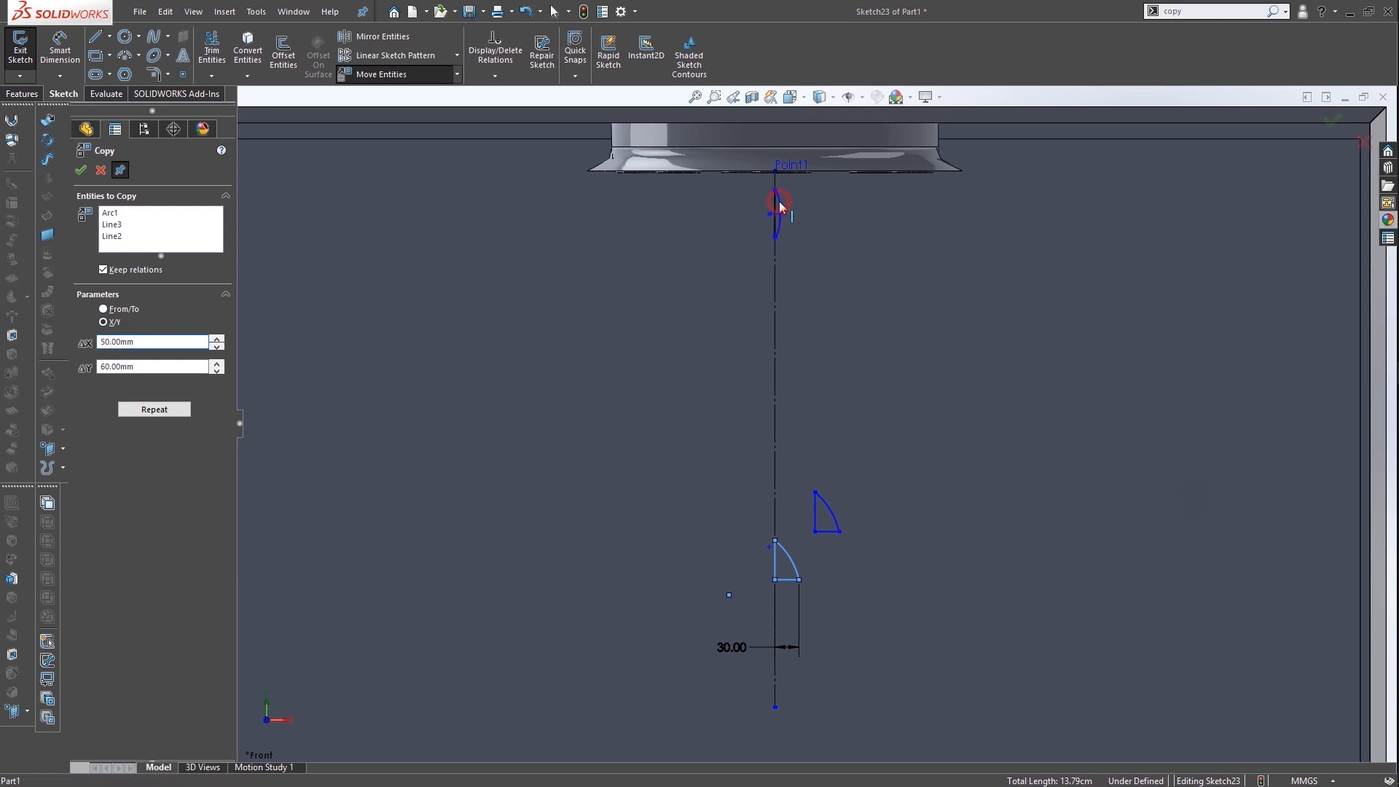
Copy the half-ellipse and its straight edge by 50 mm in X and -60 mm in Y
scroll(783, 207, down, 3)
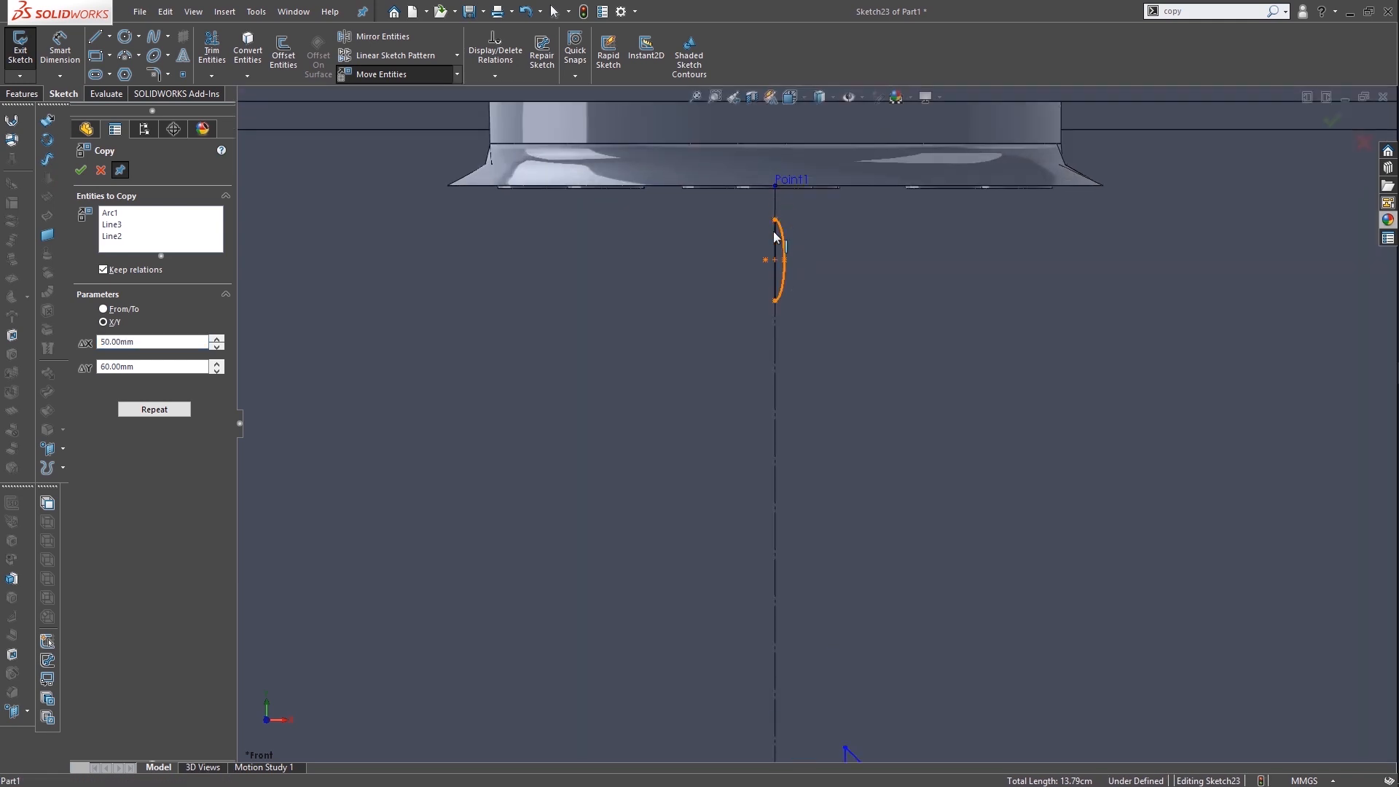
right_click(197, 231)
click(207, 235)
click(768, 259)
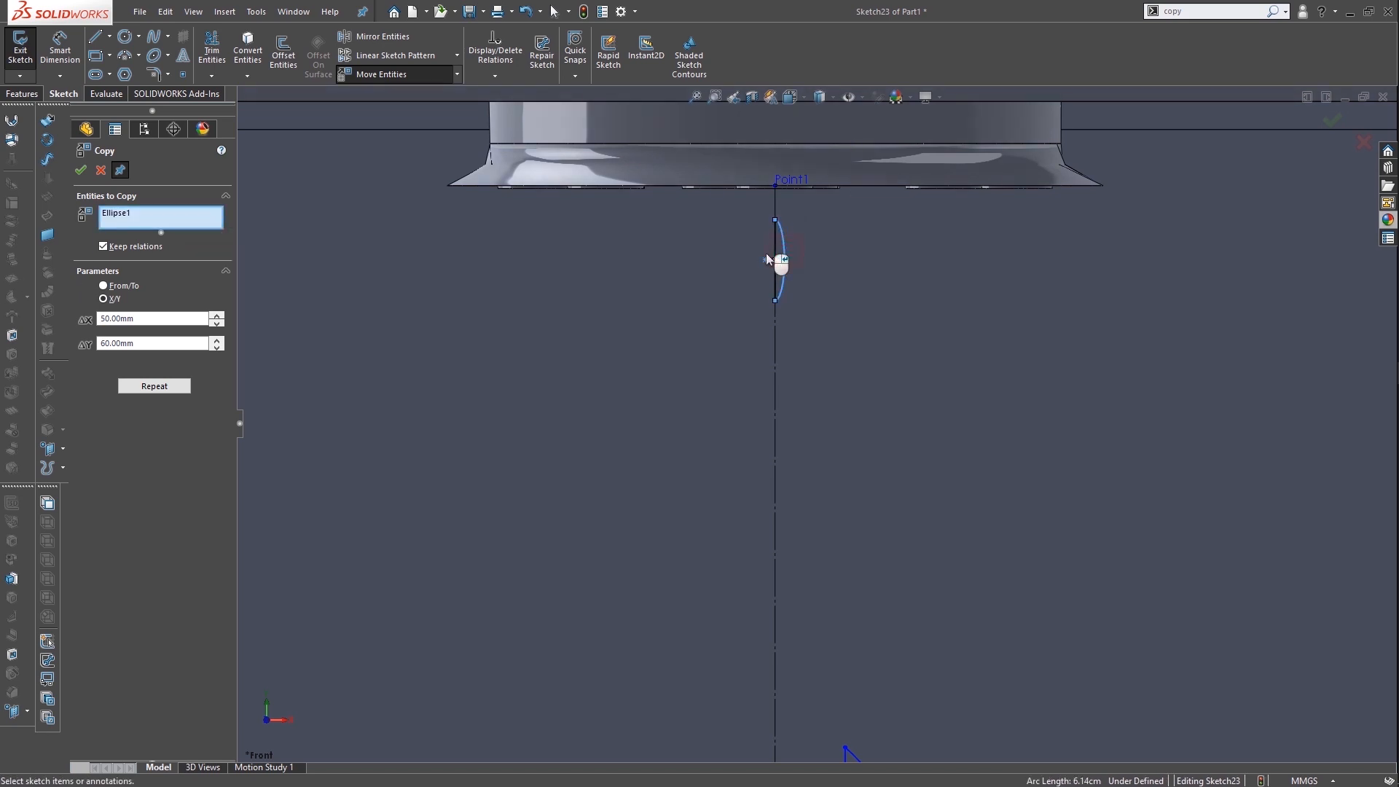
click(774, 254)
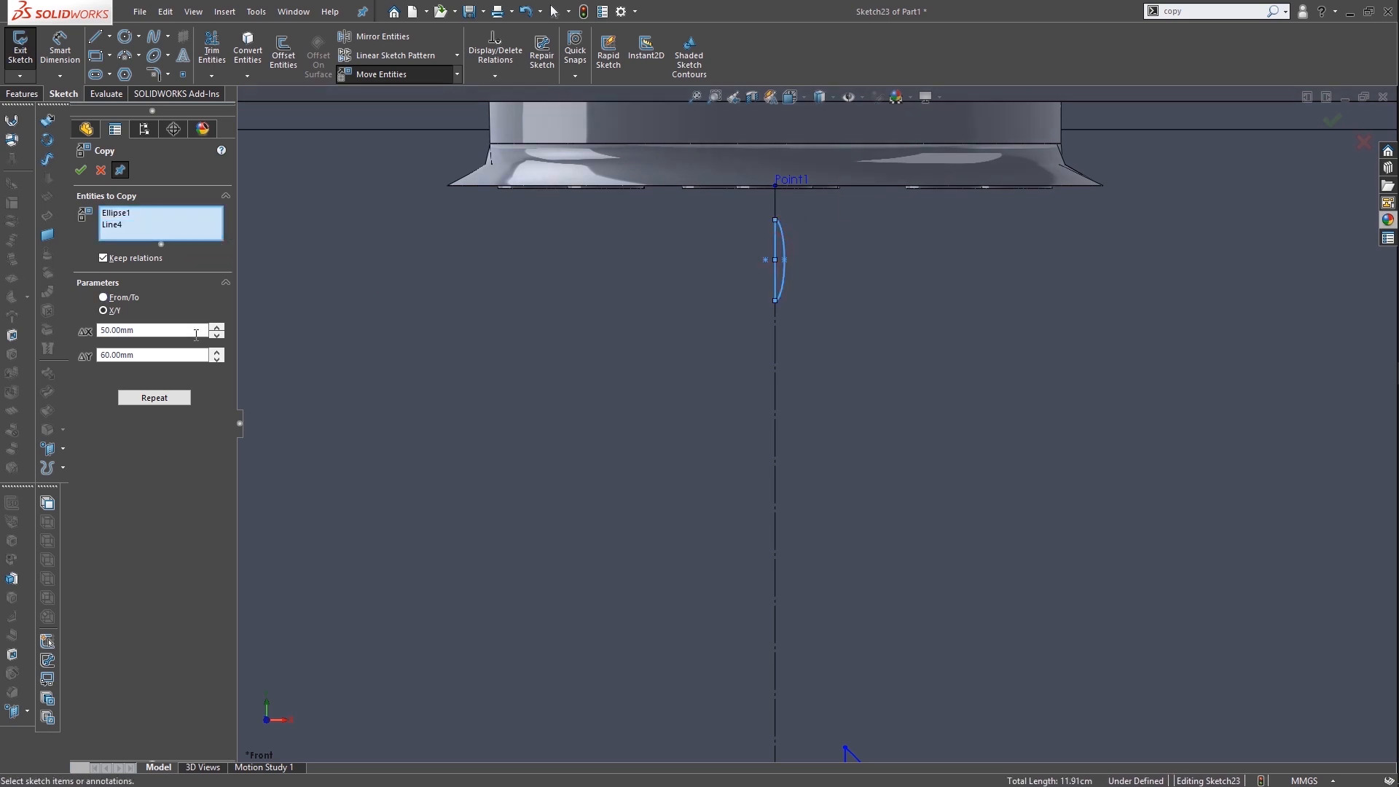
click(215, 328)
click(217, 335)
scroll(813, 473, up, 3)
scroll(896, 604, down, 3)
scroll(883, 593, up, 3)
click(153, 361)
double_click(152, 360)
text(-60)
key(Return)
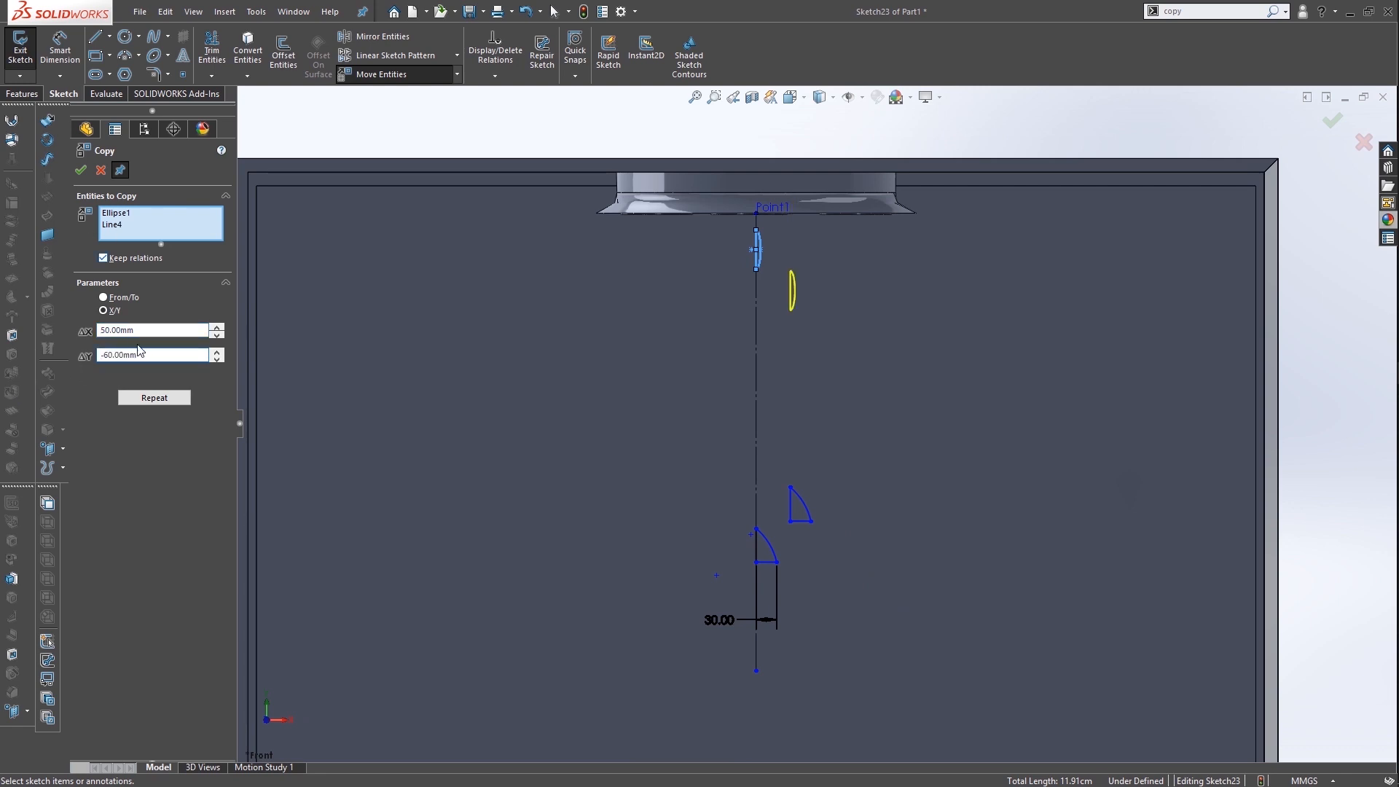
click(80, 171)
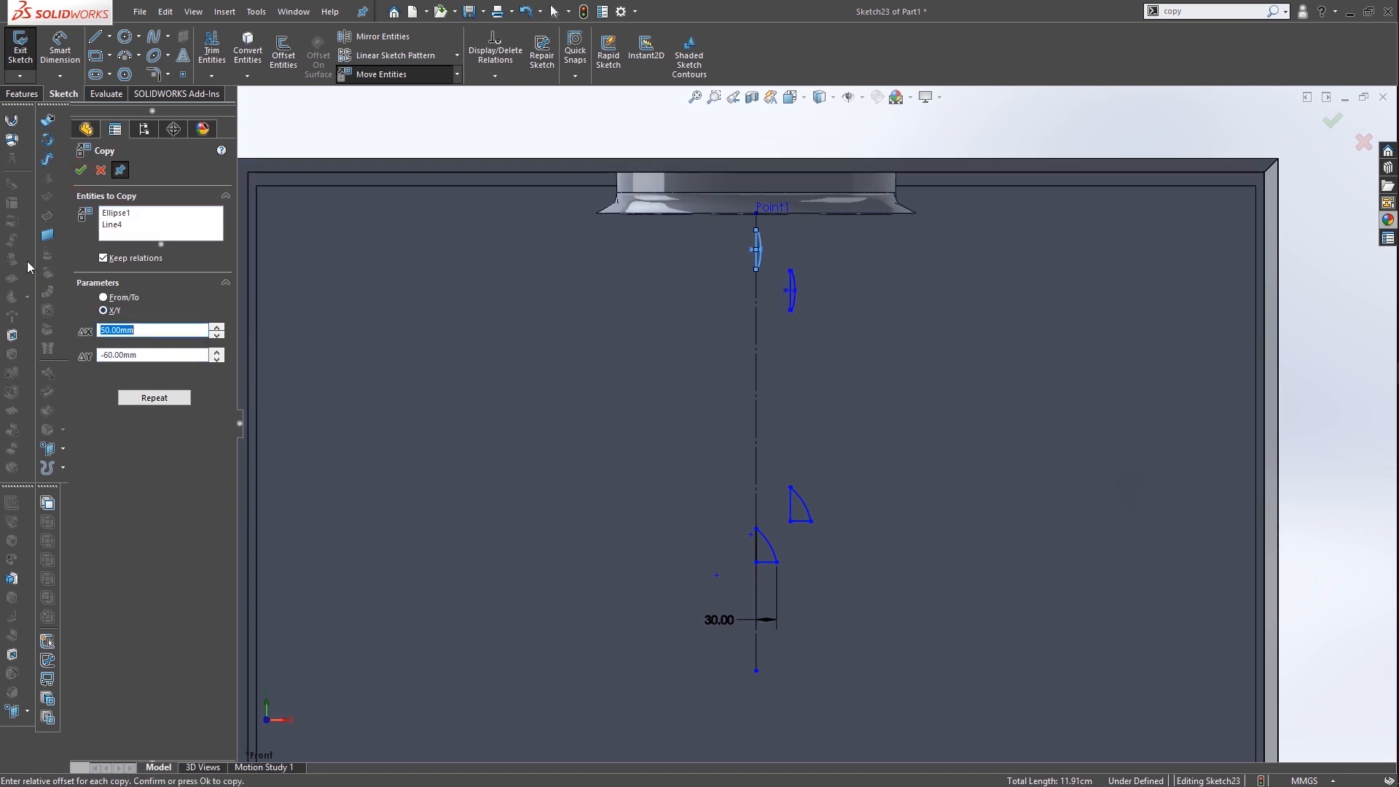
Copy the second arc profile with its two closing lines by a further 50 mm in X and 60 mm in Y
right_click(110, 212)
click(134, 216)
click(802, 521)
click(804, 506)
click(790, 508)
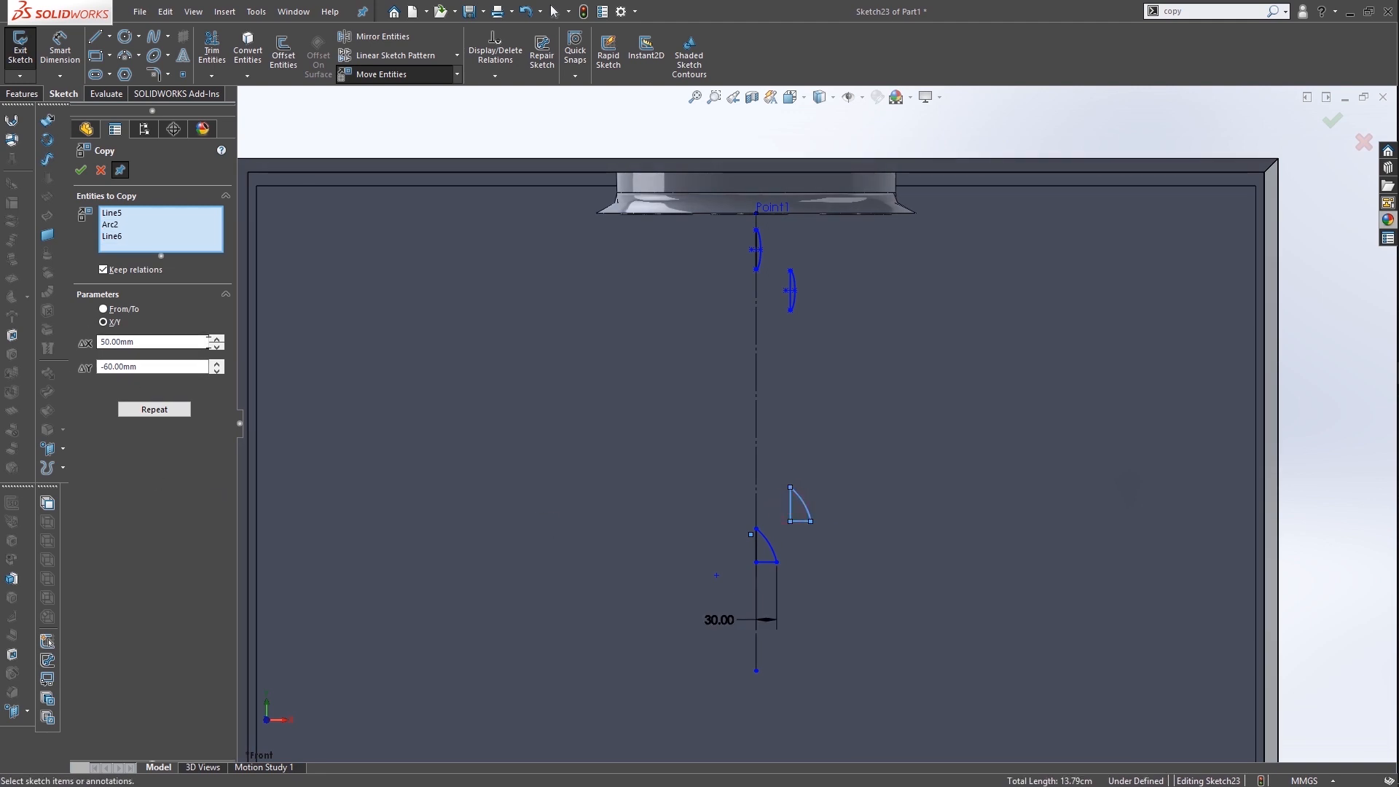
click(175, 367)
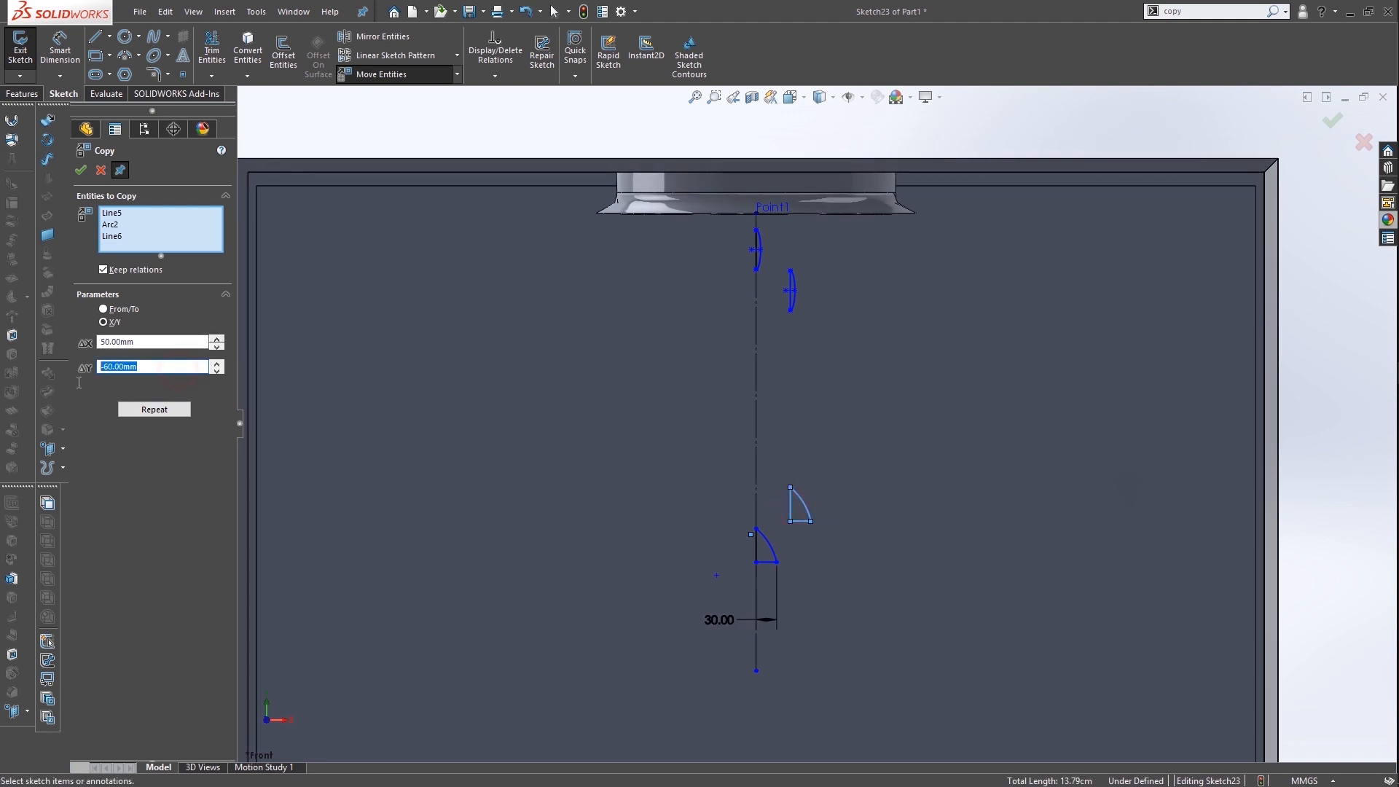
key(Home)
key(Delete)
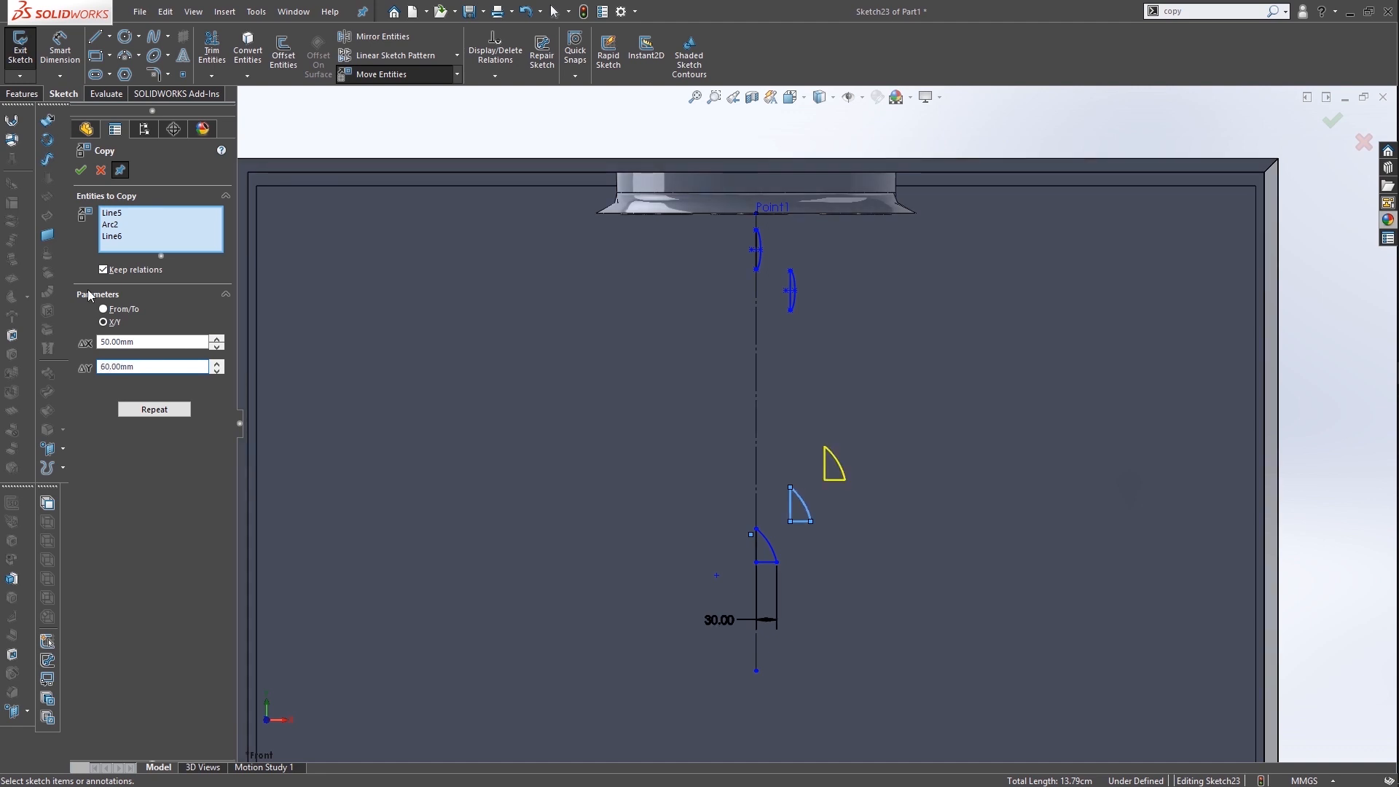
click(77, 175)
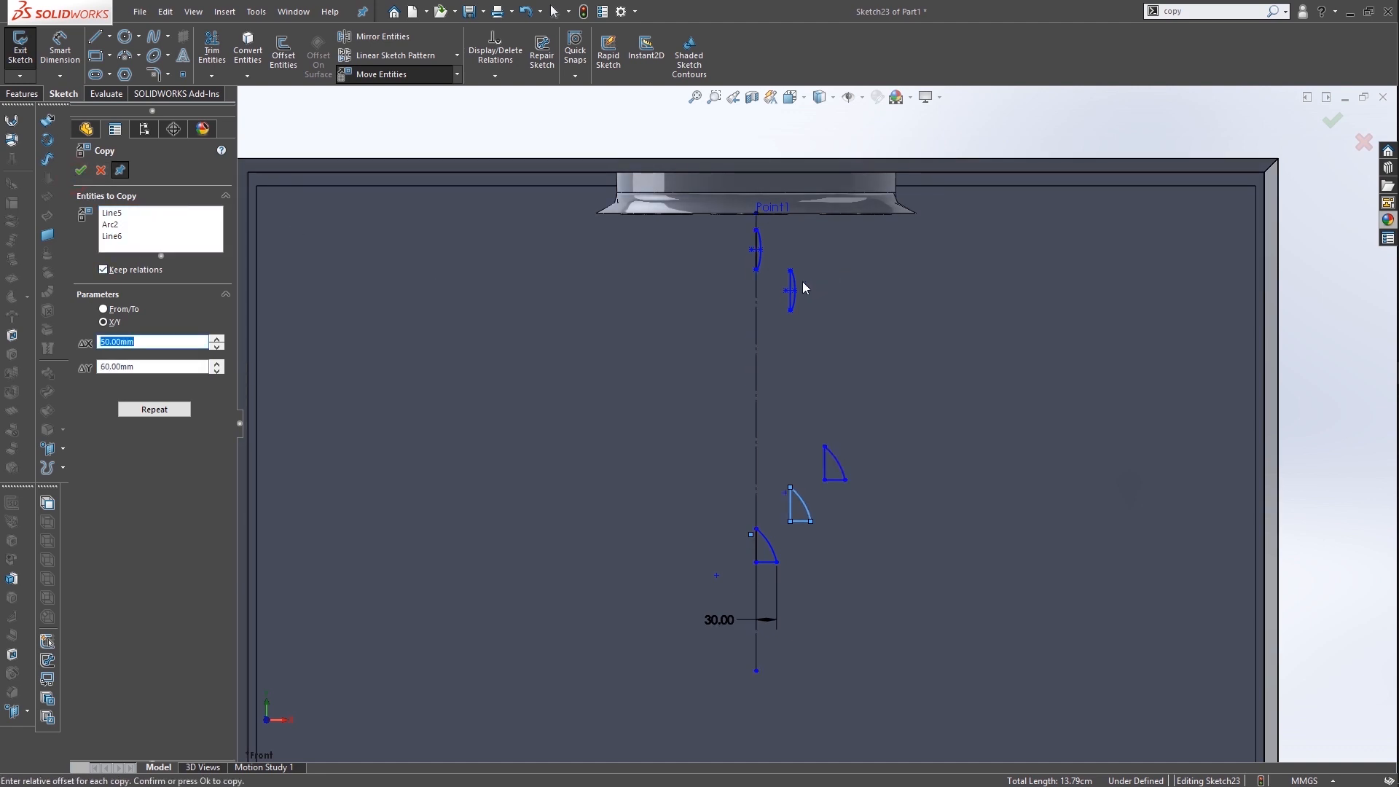
Copy the second half-ellipse and its straight edge by 50 mm in X and -60 mm in Y
click(792, 285)
right_click(125, 221)
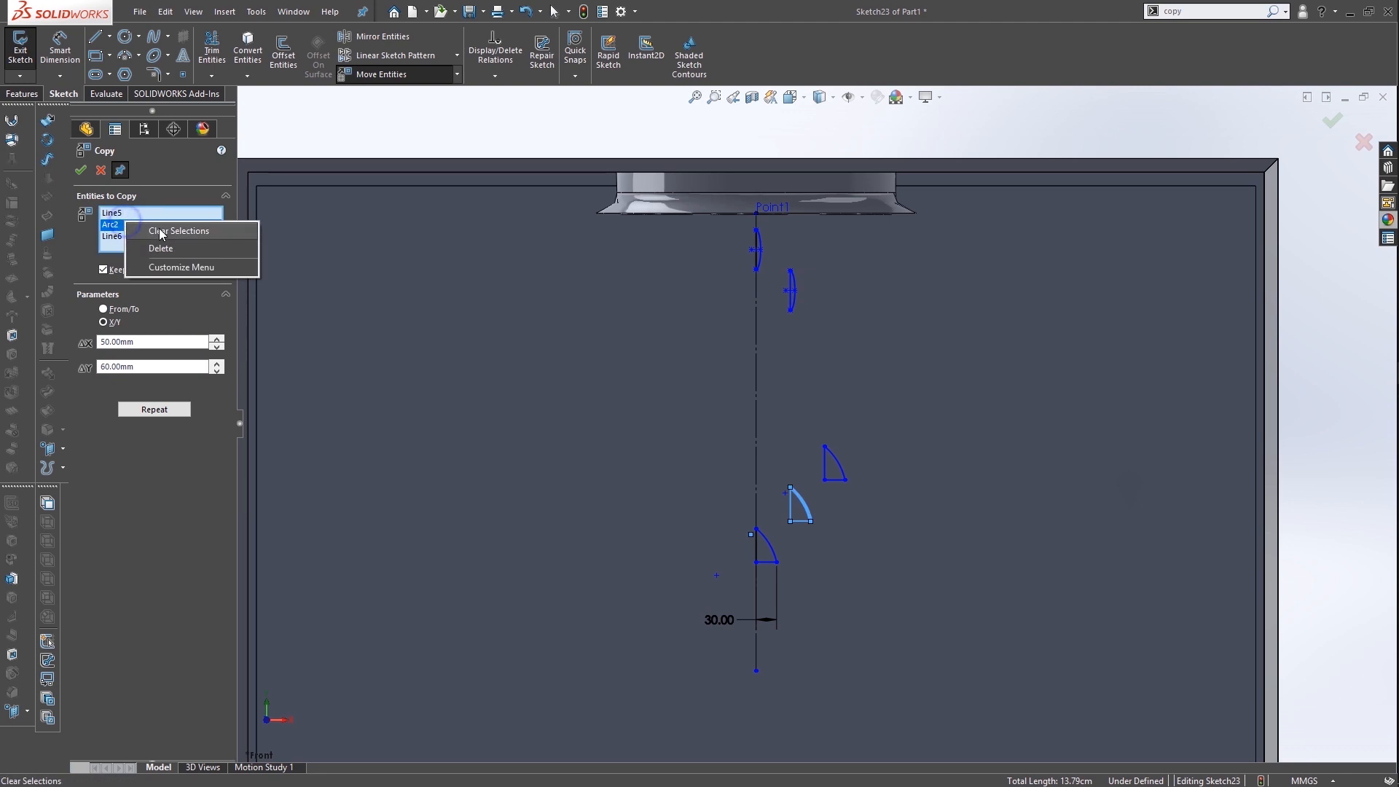
click(159, 232)
click(792, 292)
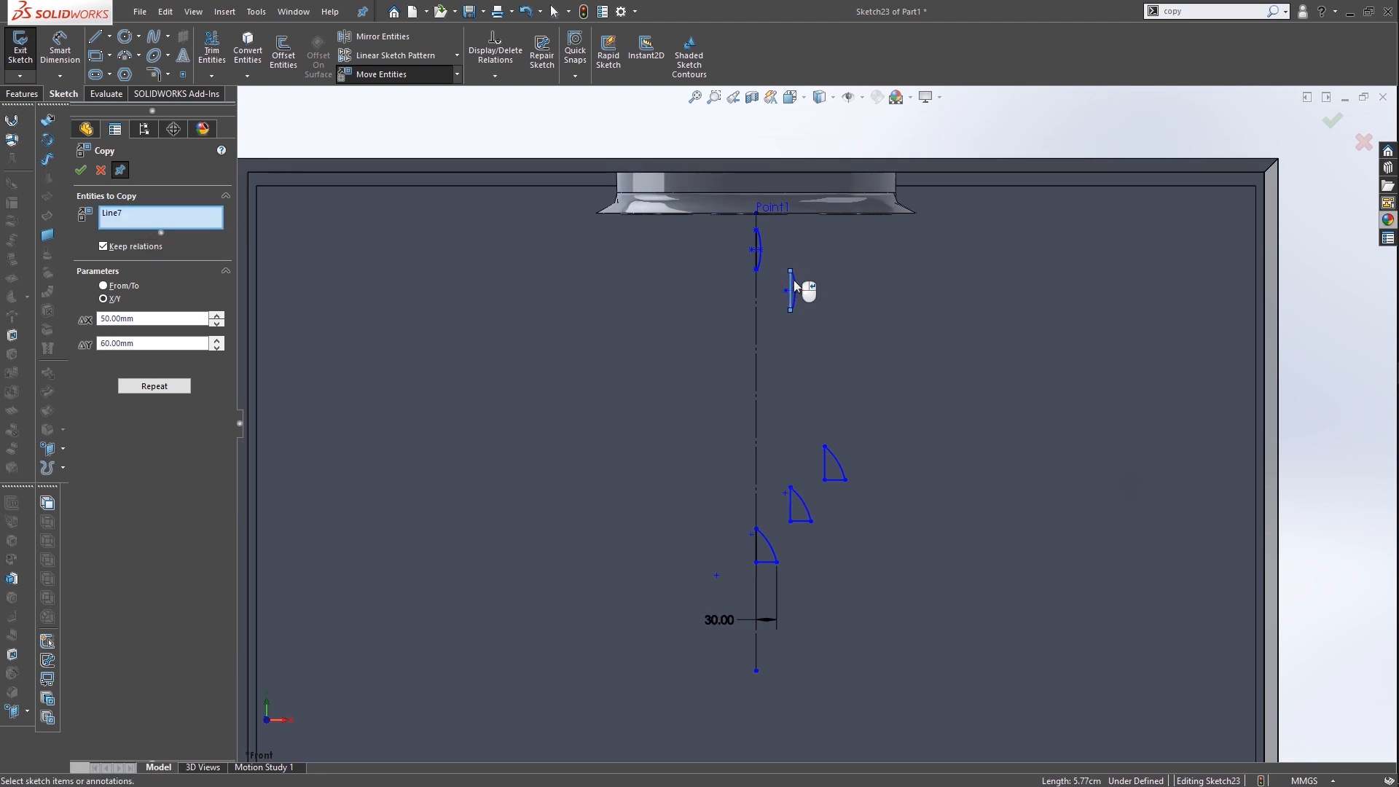
scroll(794, 287, down, 3)
click(789, 295)
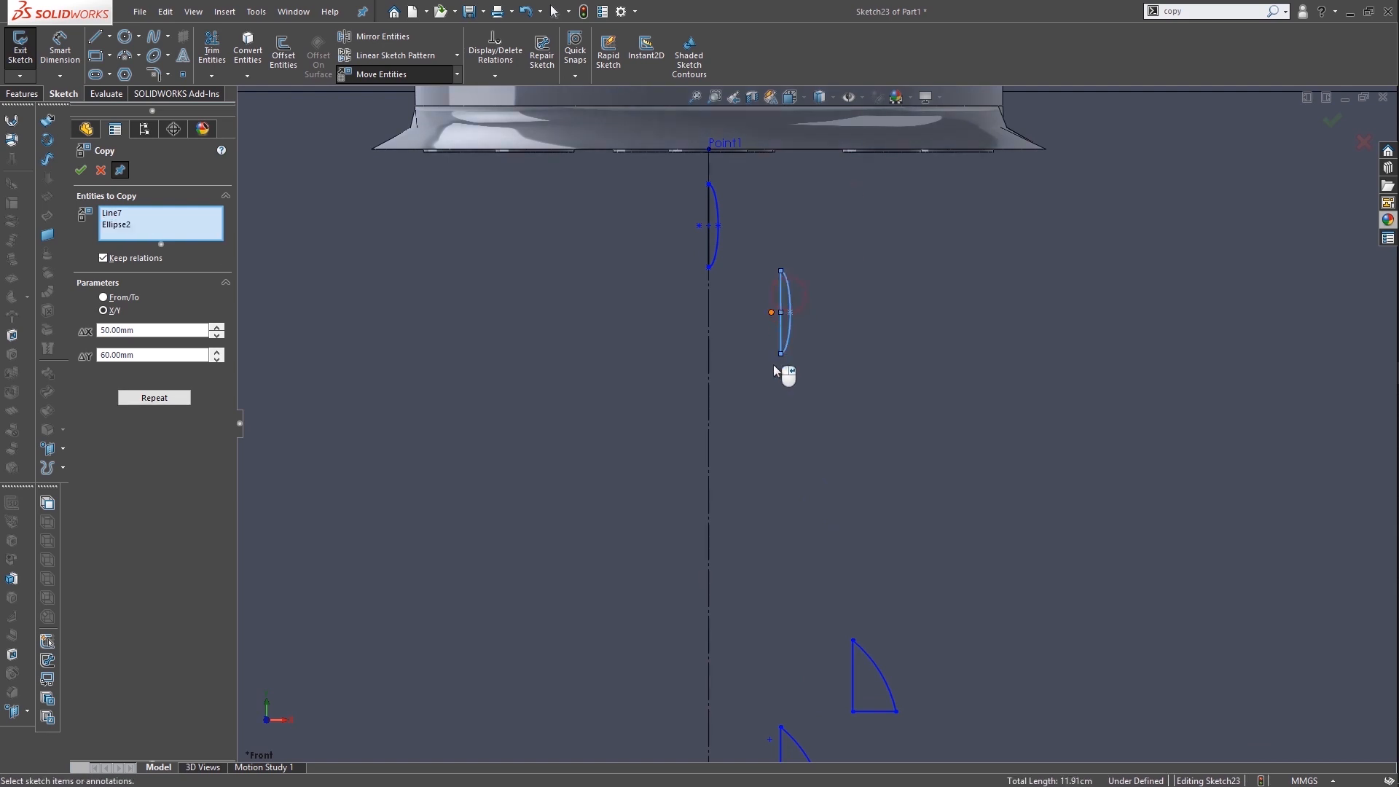
scroll(813, 445, up, 3)
click(146, 354)
text(-60)
key(Return)
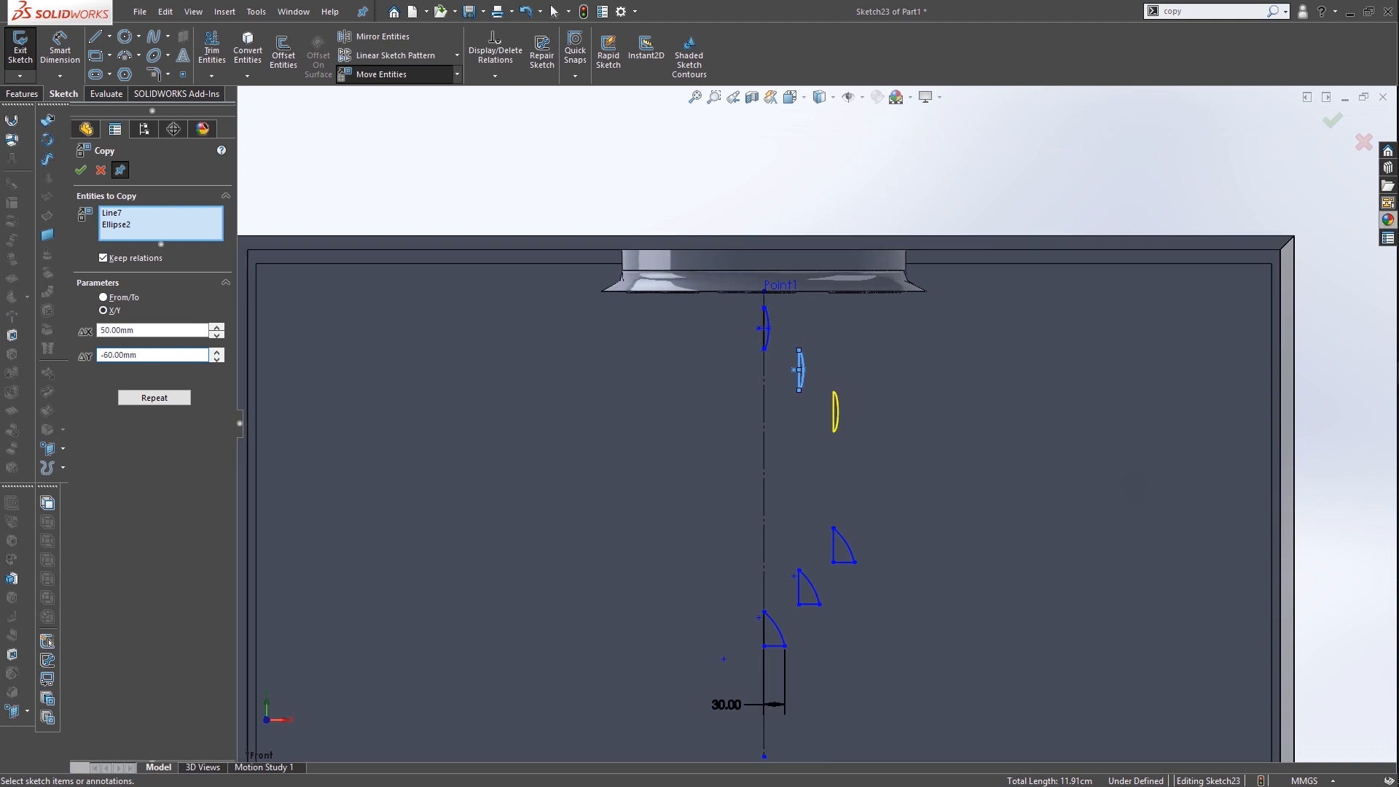
click(80, 170)
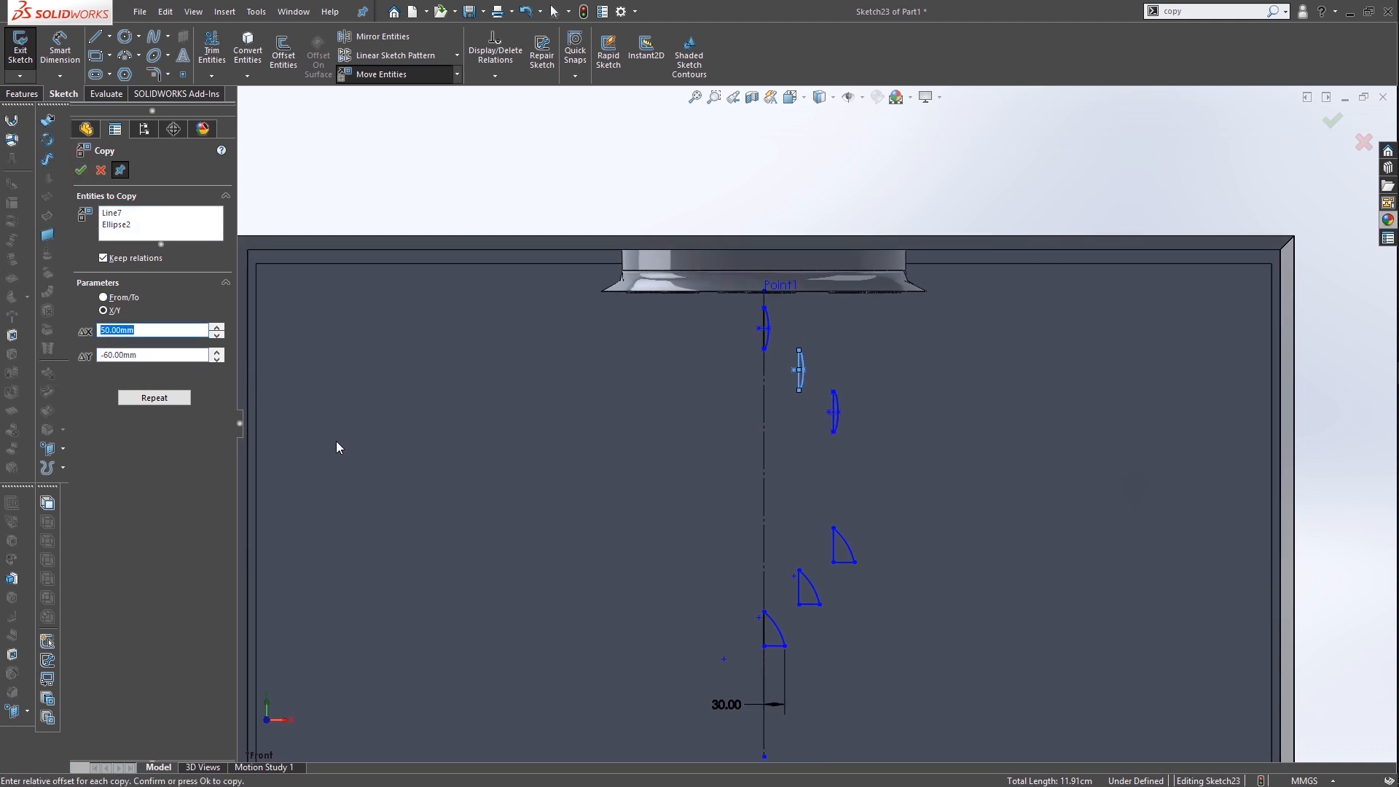
Copy the third arc profile with its two closing lines by 50 mm in X and 30 mm in Y
right_click(129, 229)
click(167, 237)
click(843, 565)
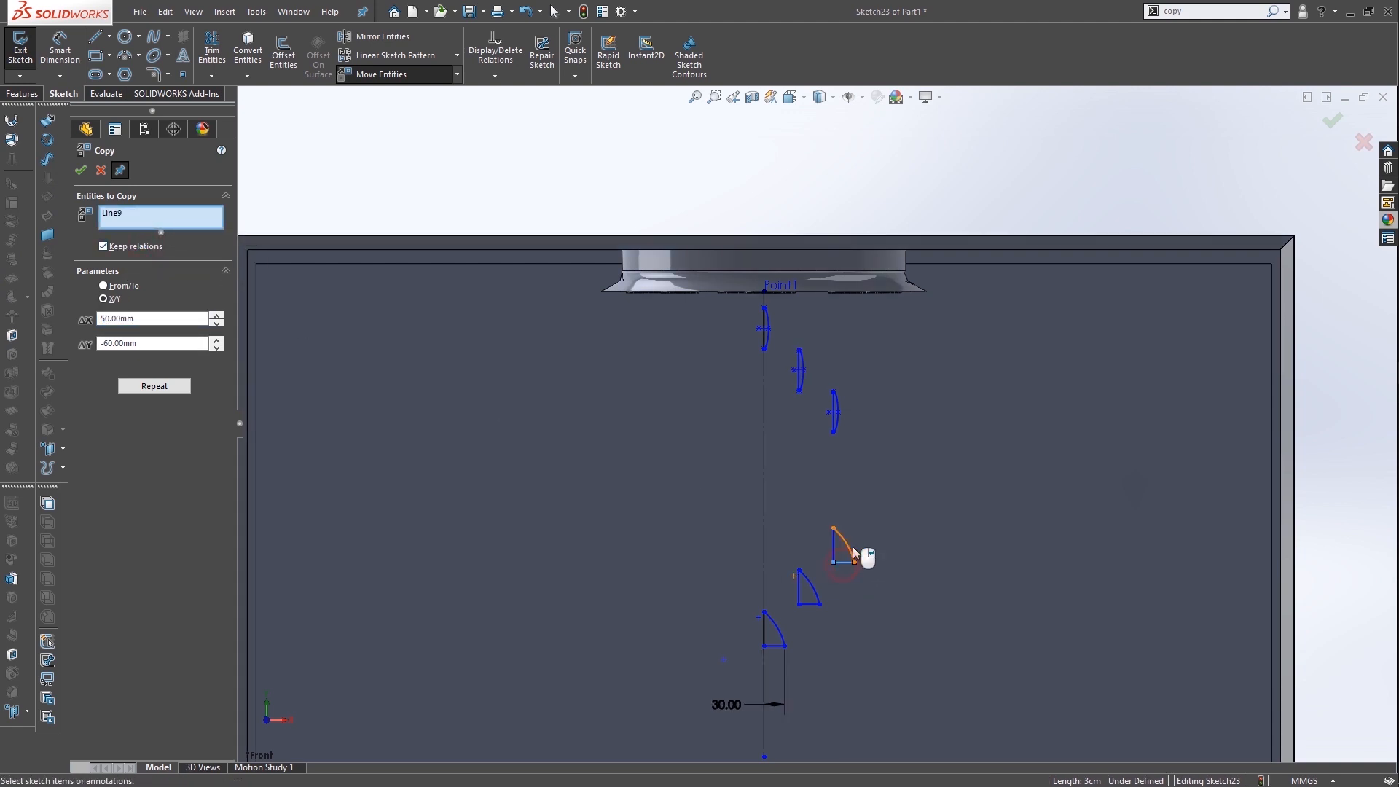
click(848, 548)
click(834, 548)
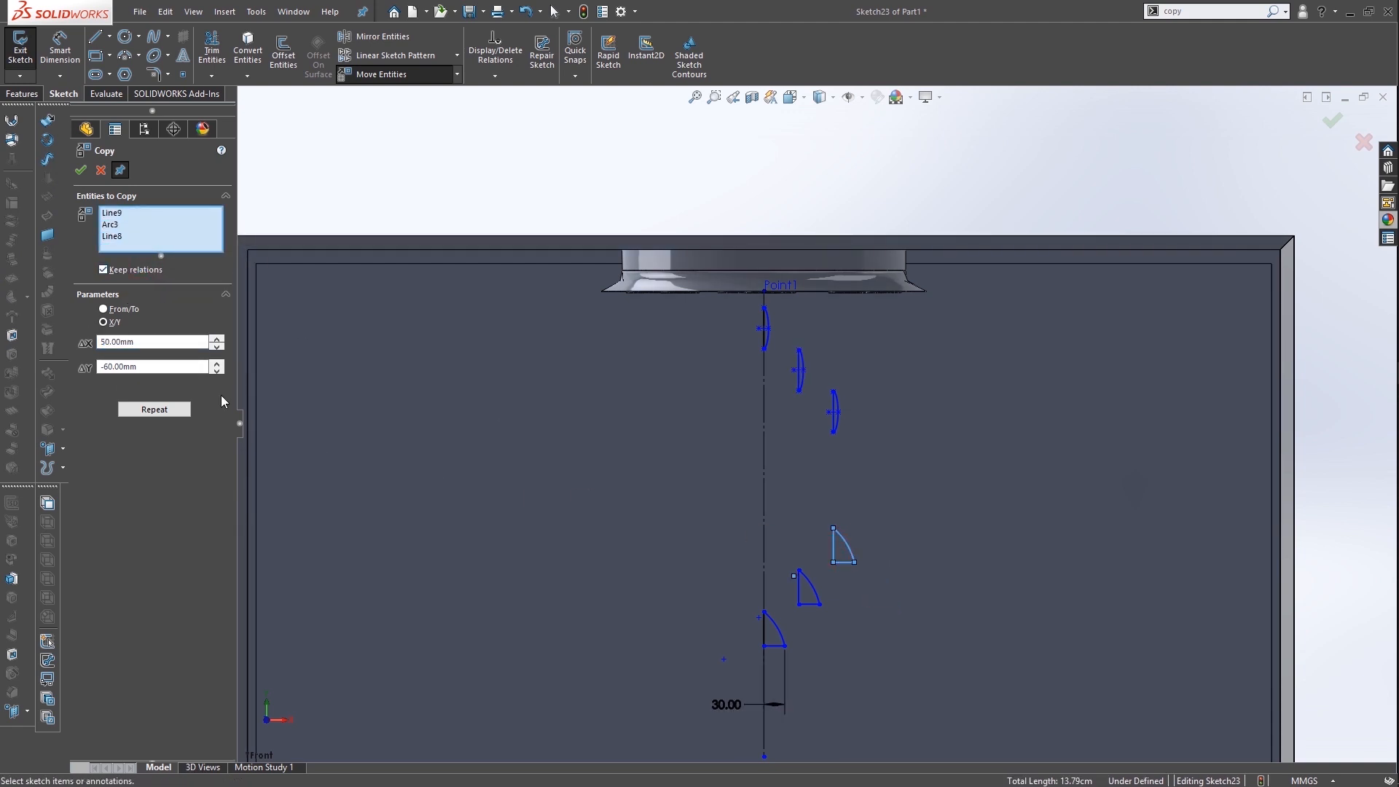
click(145, 366)
text(30)
key(Return)
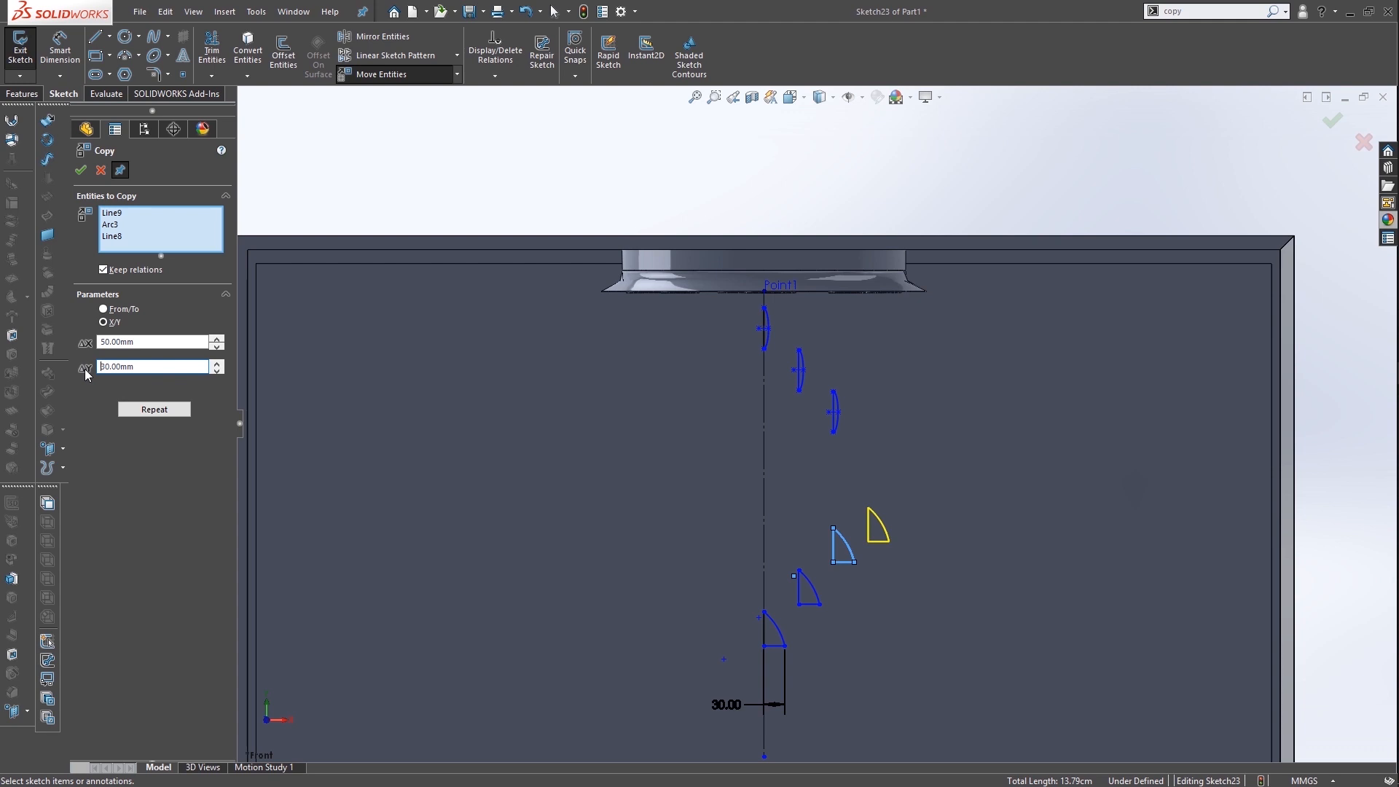
click(79, 170)
Copy the third half-ellipse and its straight edge by 50 mm in X and -30 mm in Y, and finish copying
right_click(133, 229)
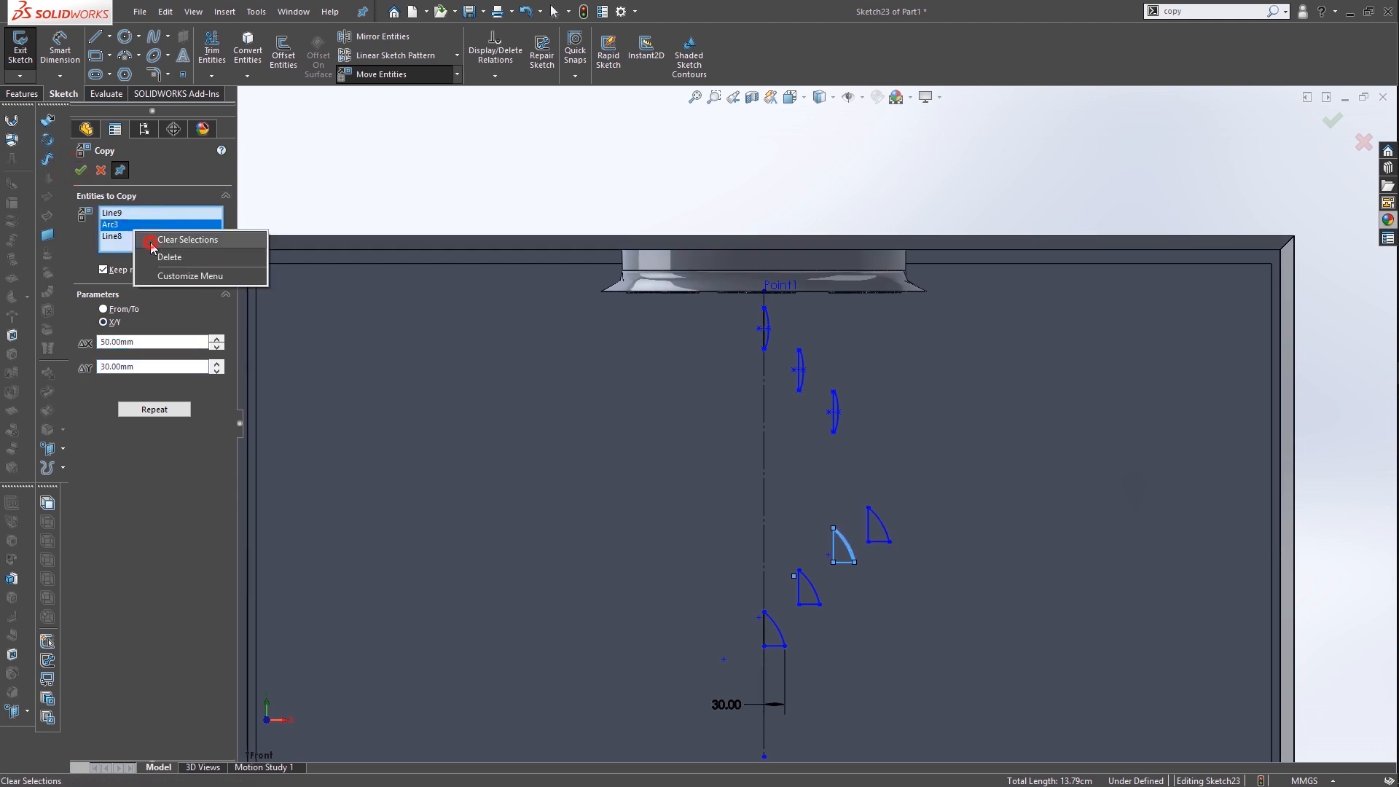
click(162, 246)
scroll(838, 425, up, 5)
click(776, 365)
click(769, 361)
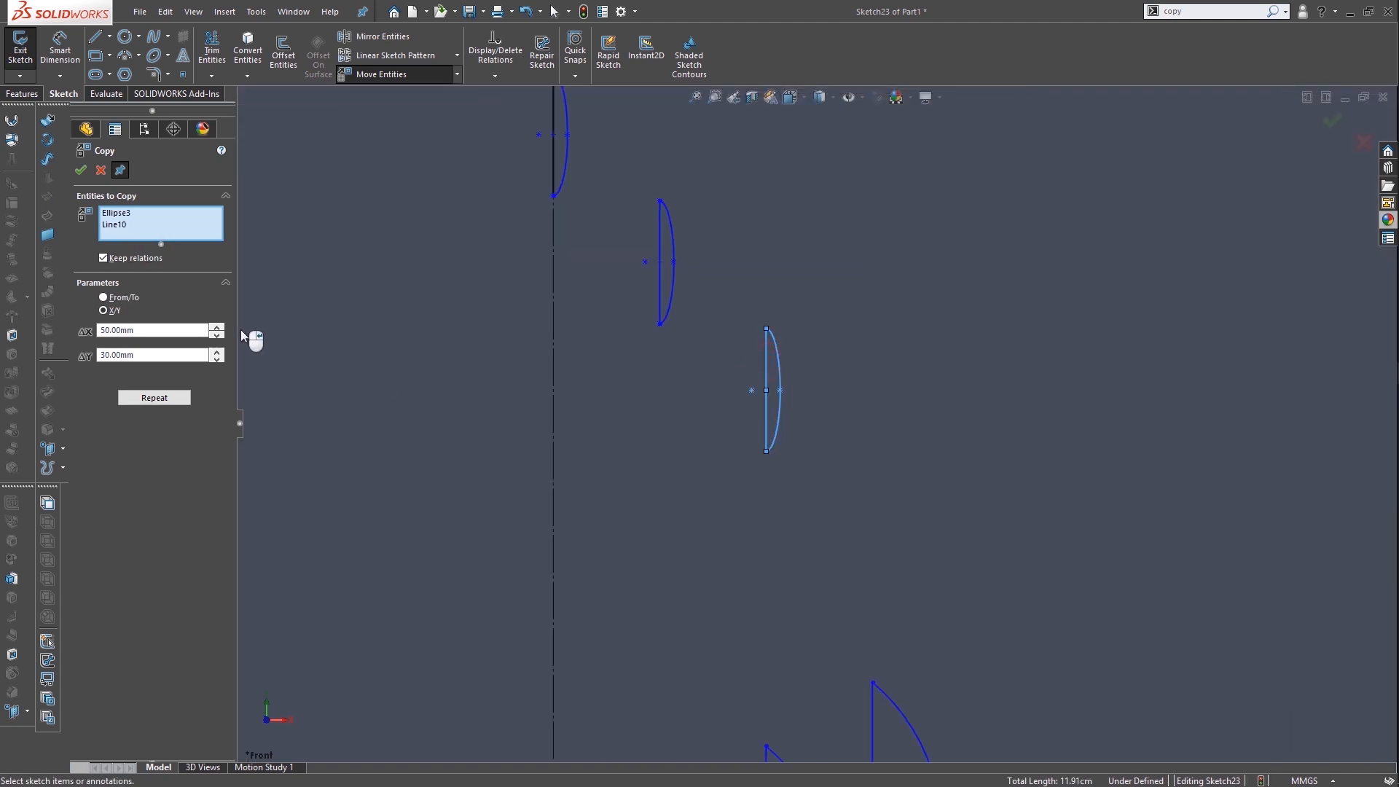
click(137, 358)
text(-30)
key(Return)
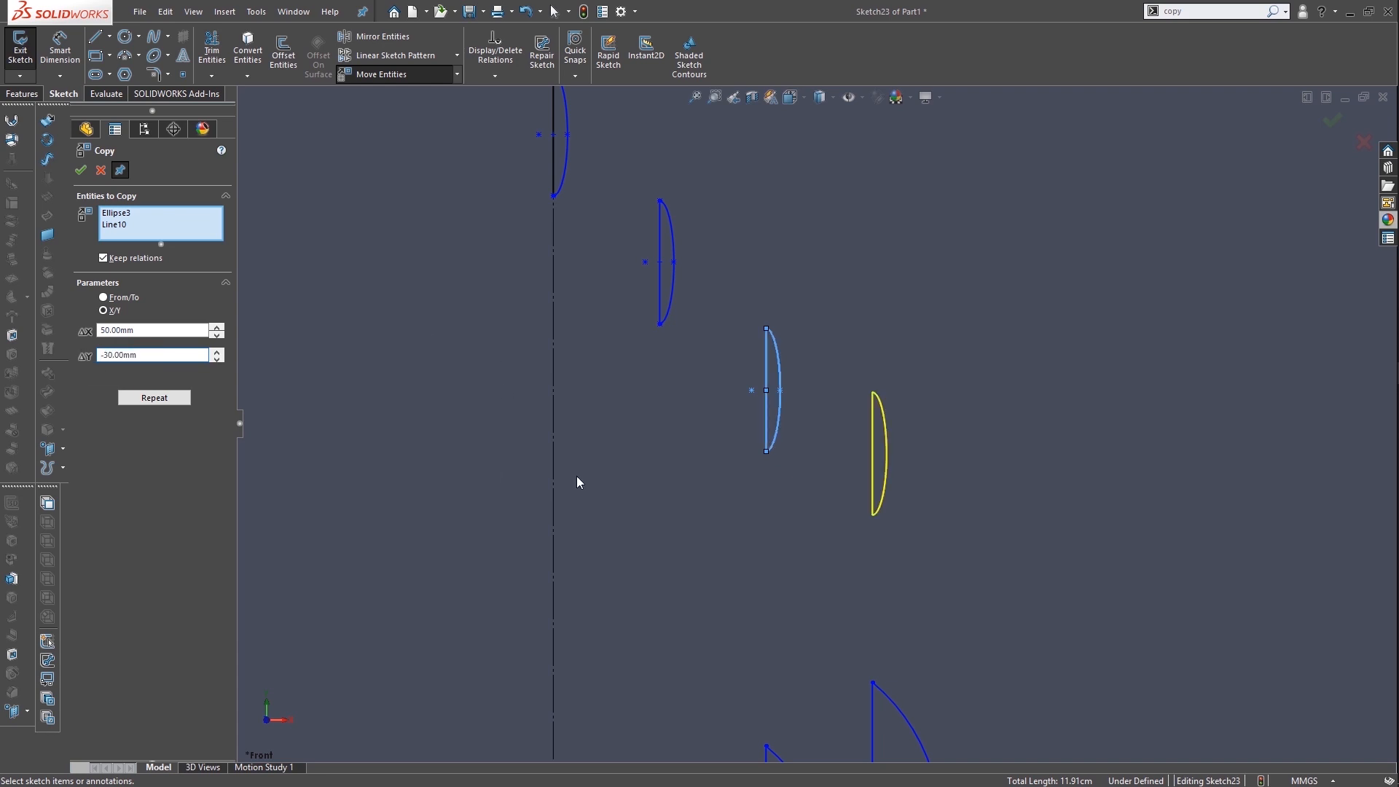
scroll(697, 484, up, 5)
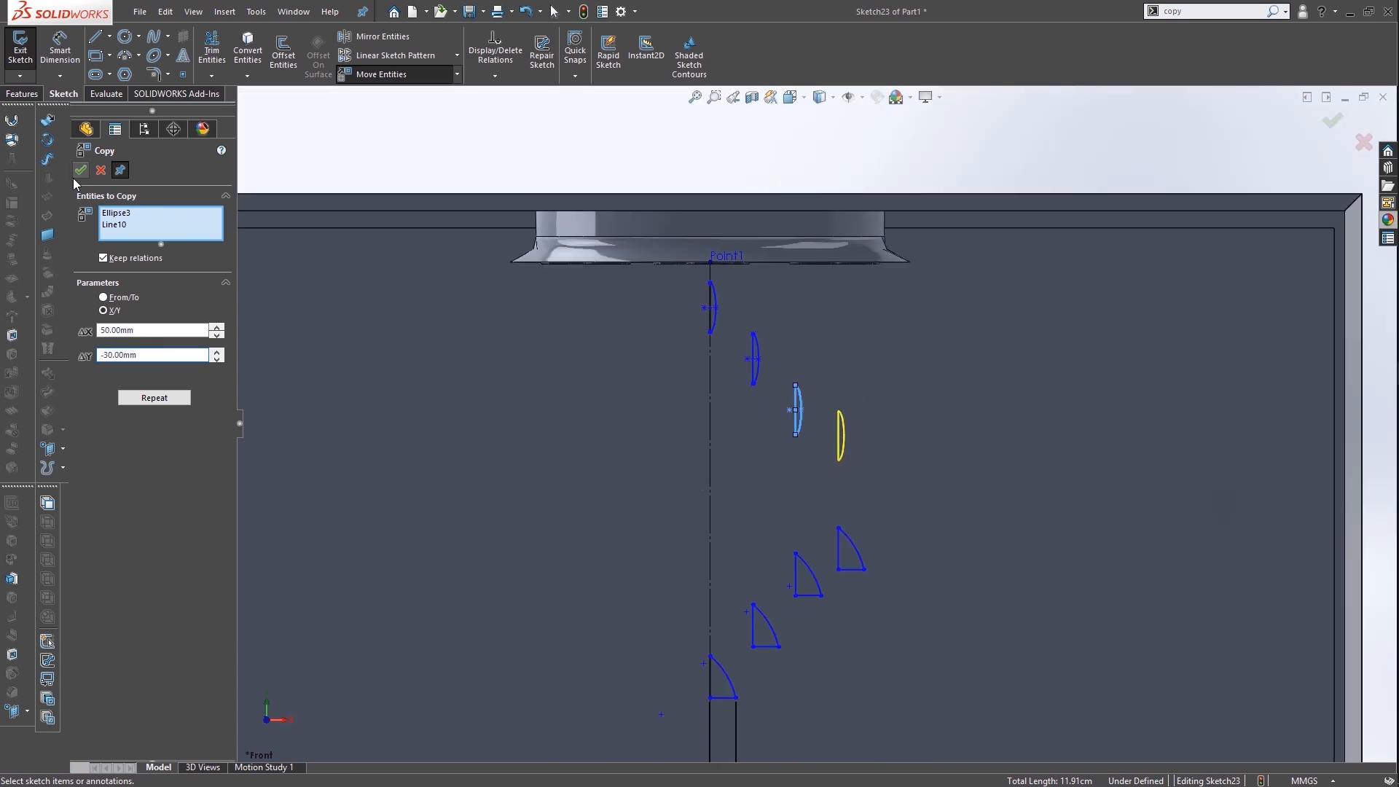
click(79, 172)
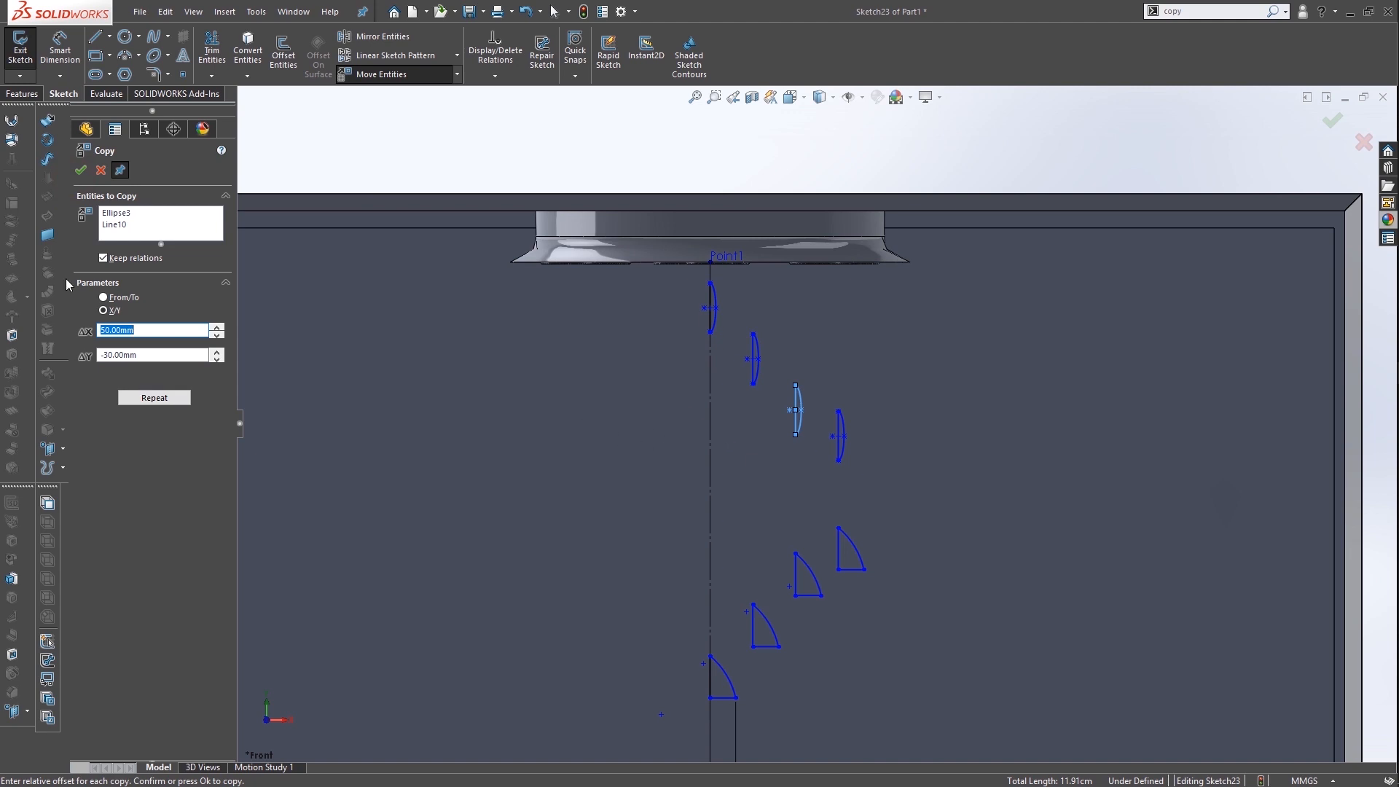
click(100, 169)
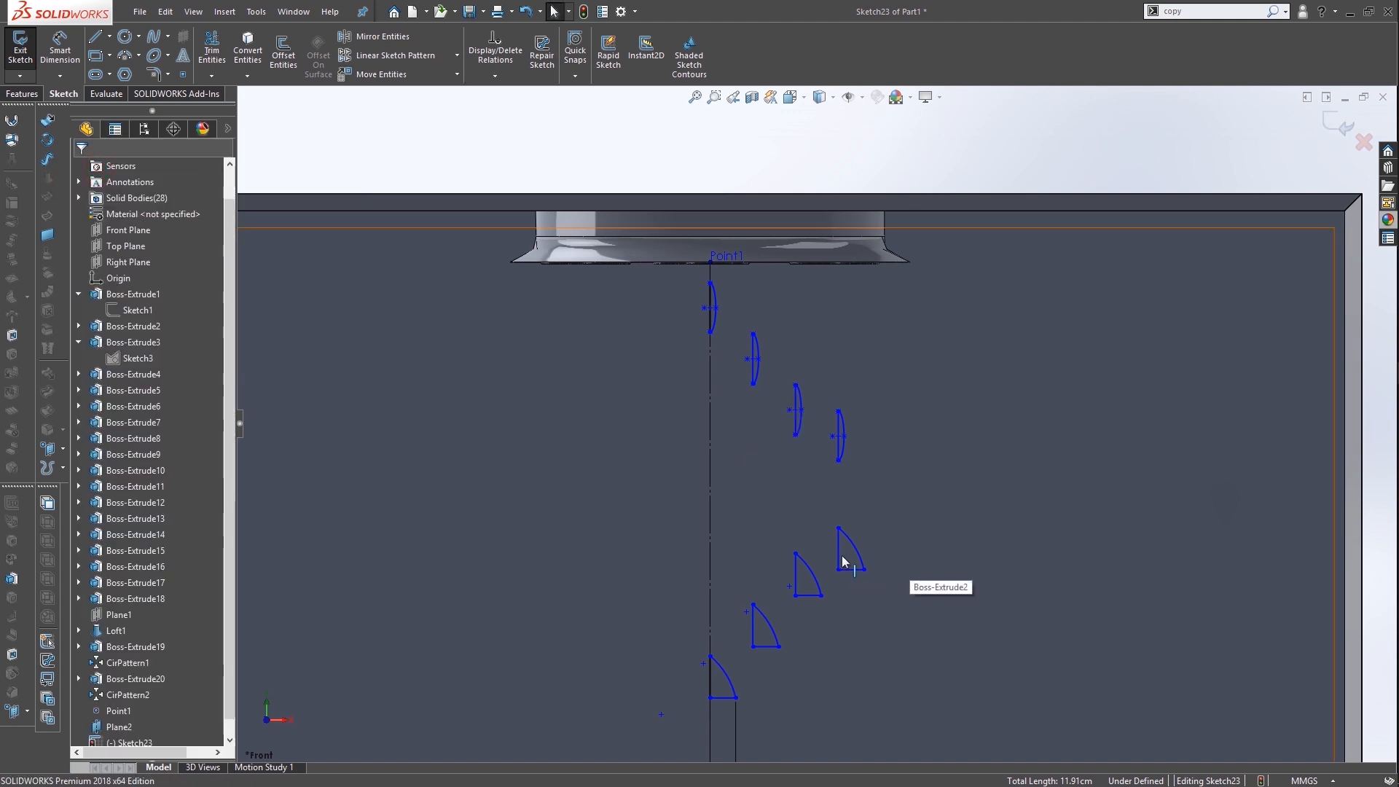
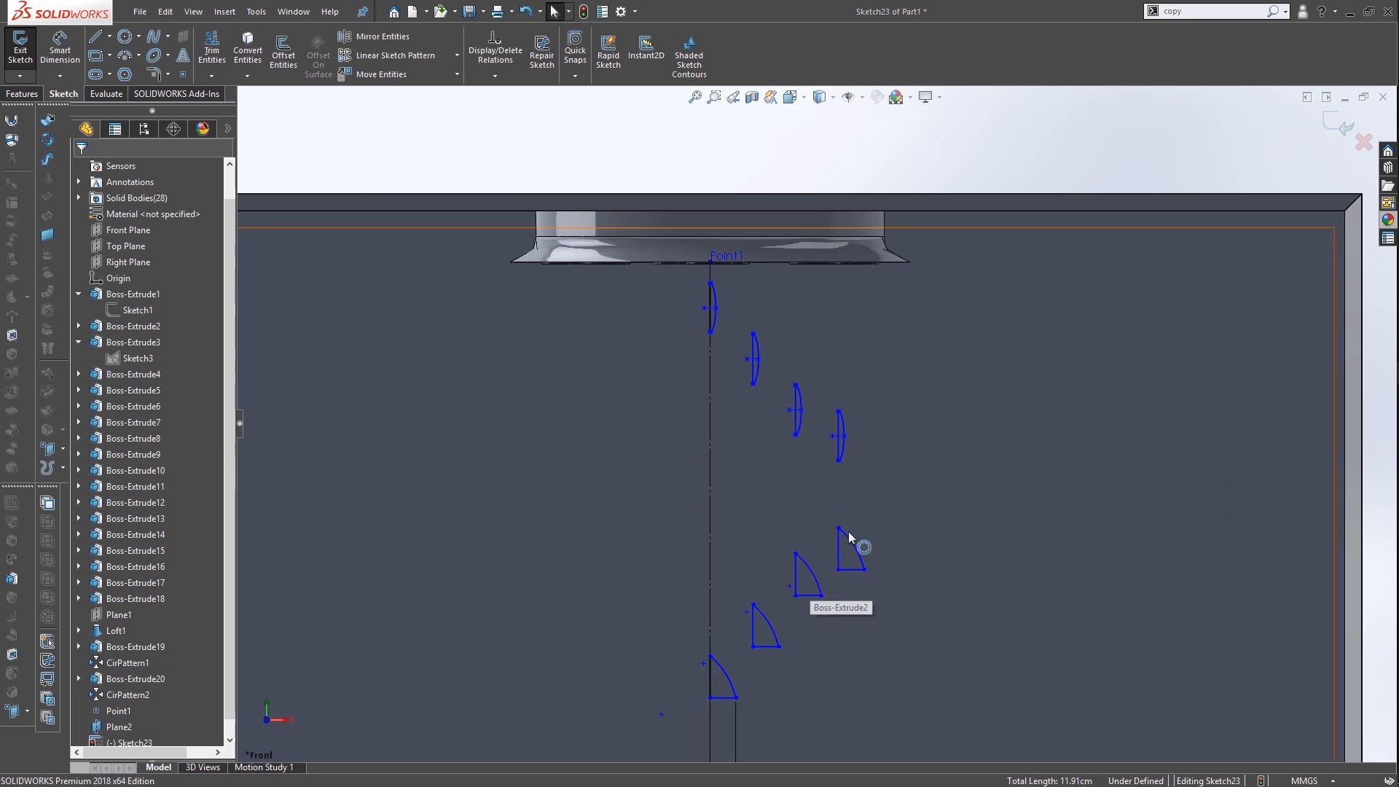
Draw four vertical lines joining each half-ellipse's lower end to the tip of the arc profile below it, and exit the sketch
click(94, 37)
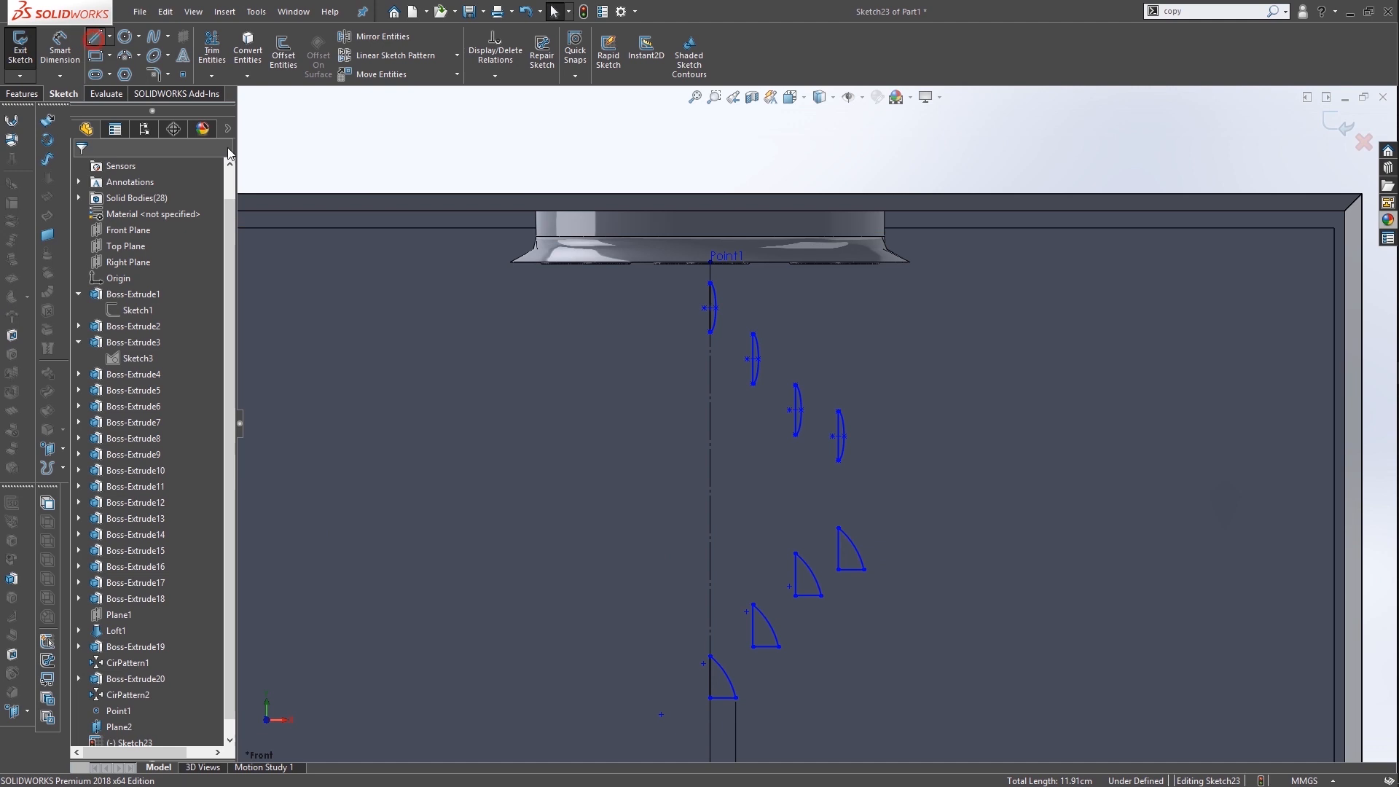
click(710, 334)
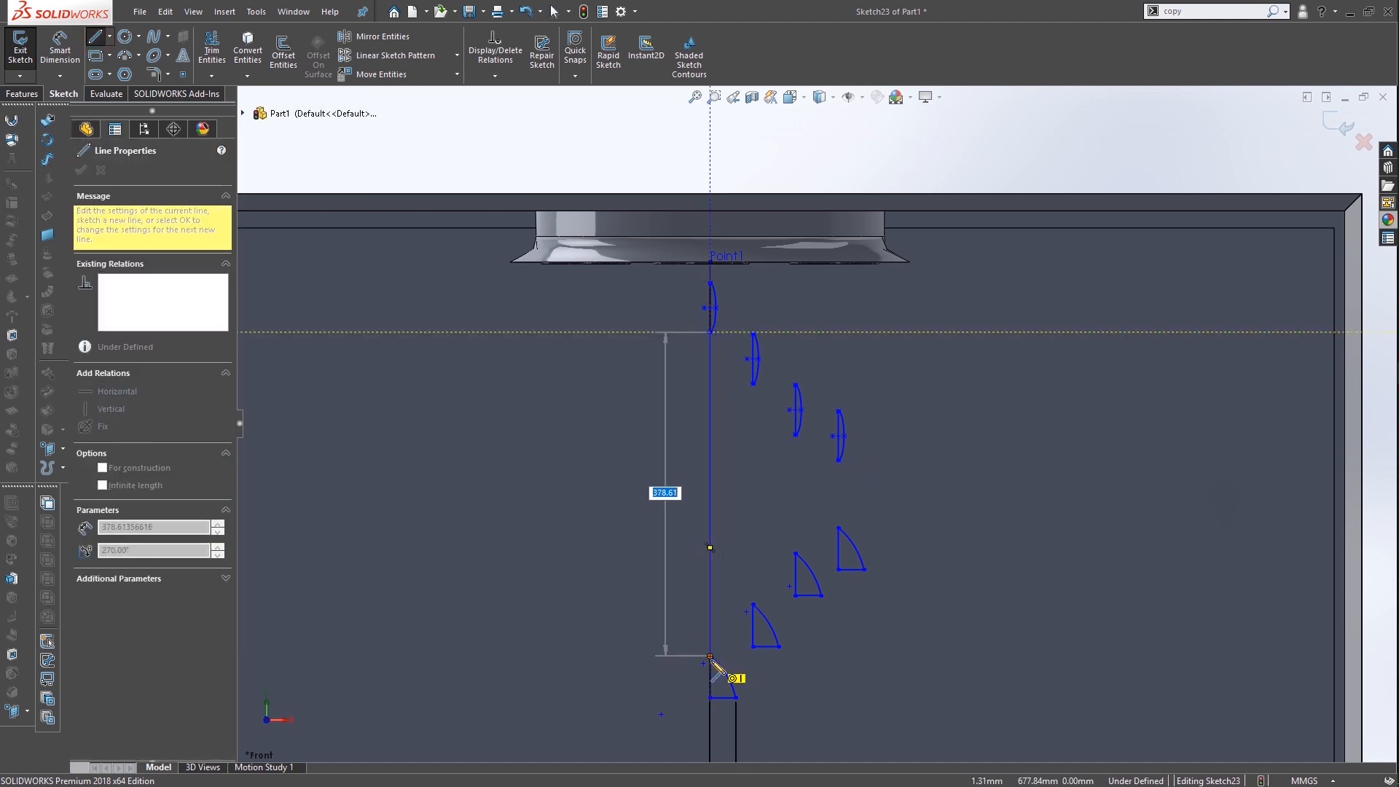
click(709, 656)
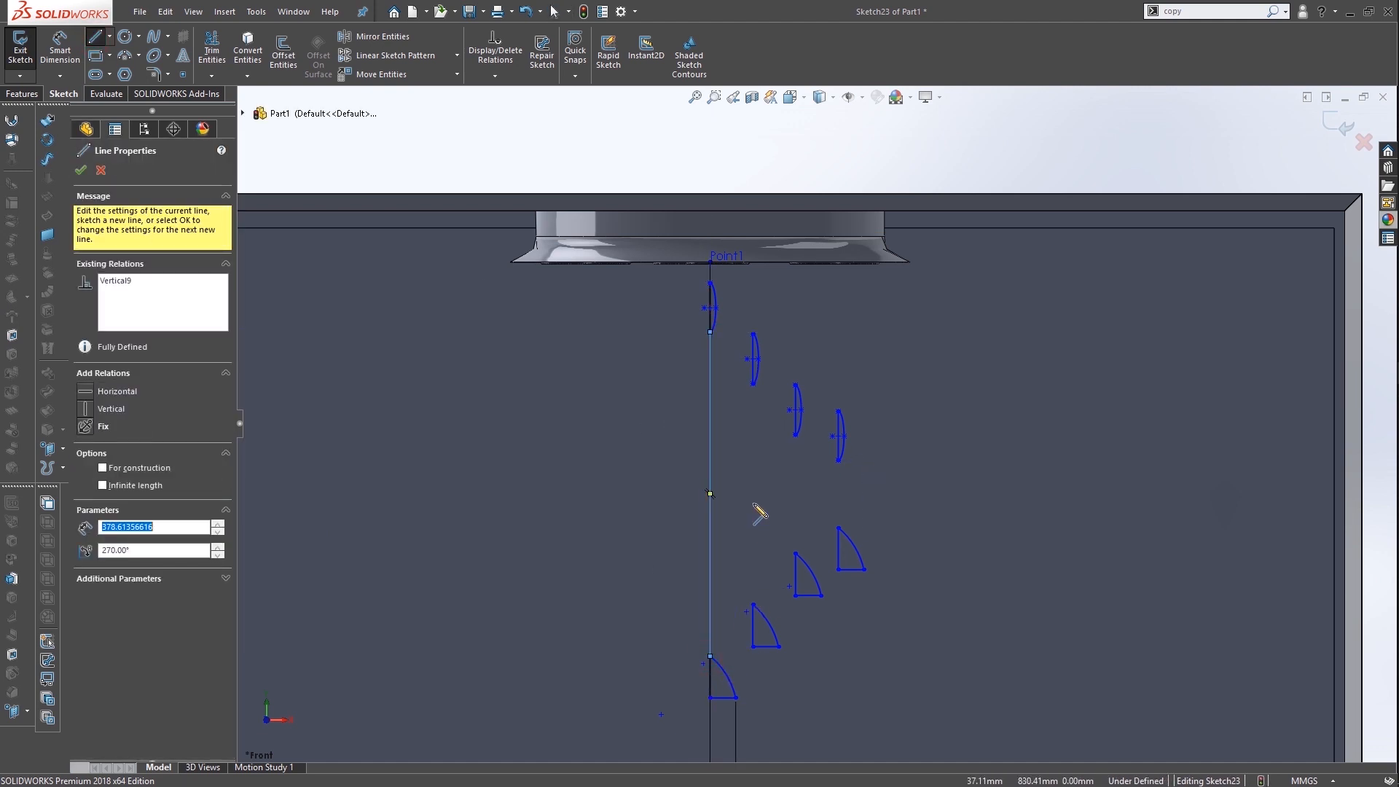
click(753, 384)
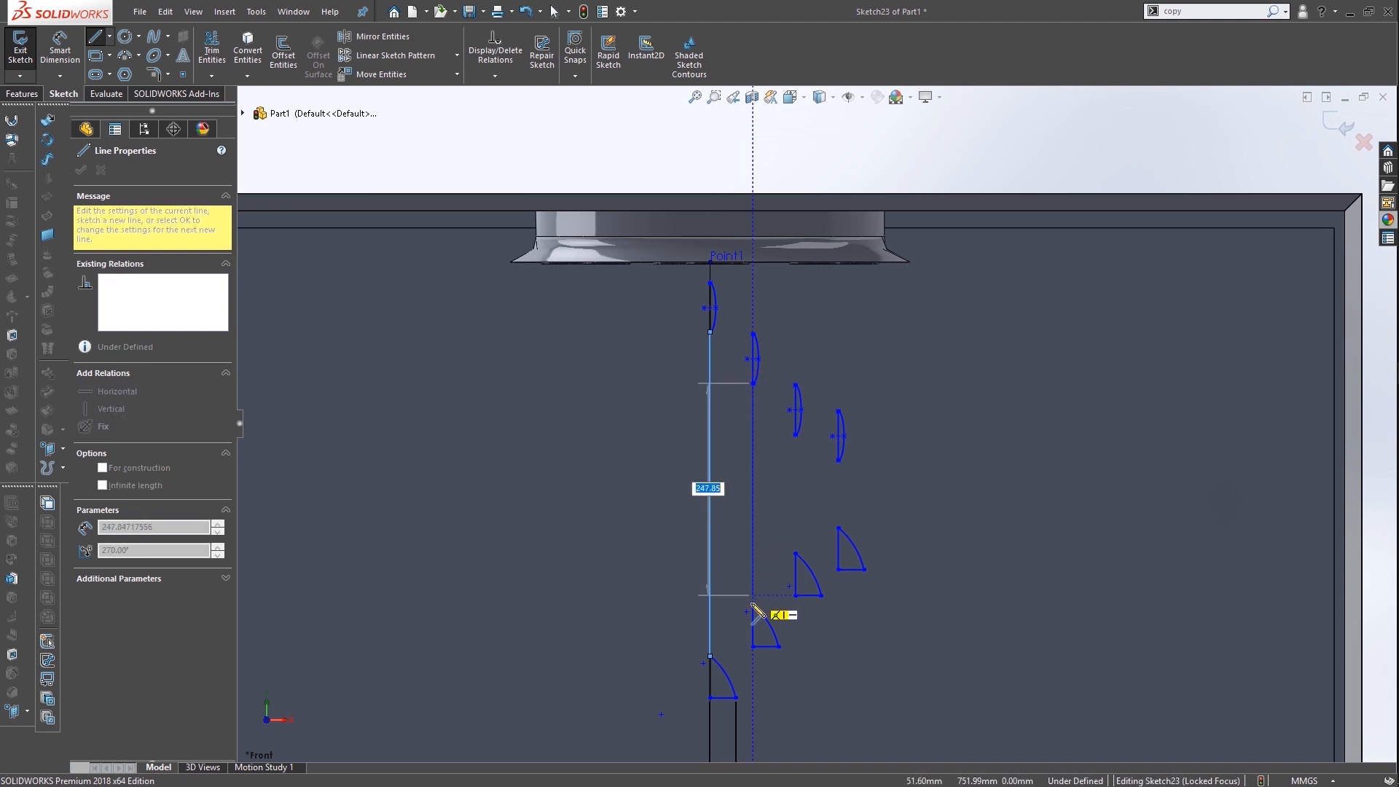
click(753, 604)
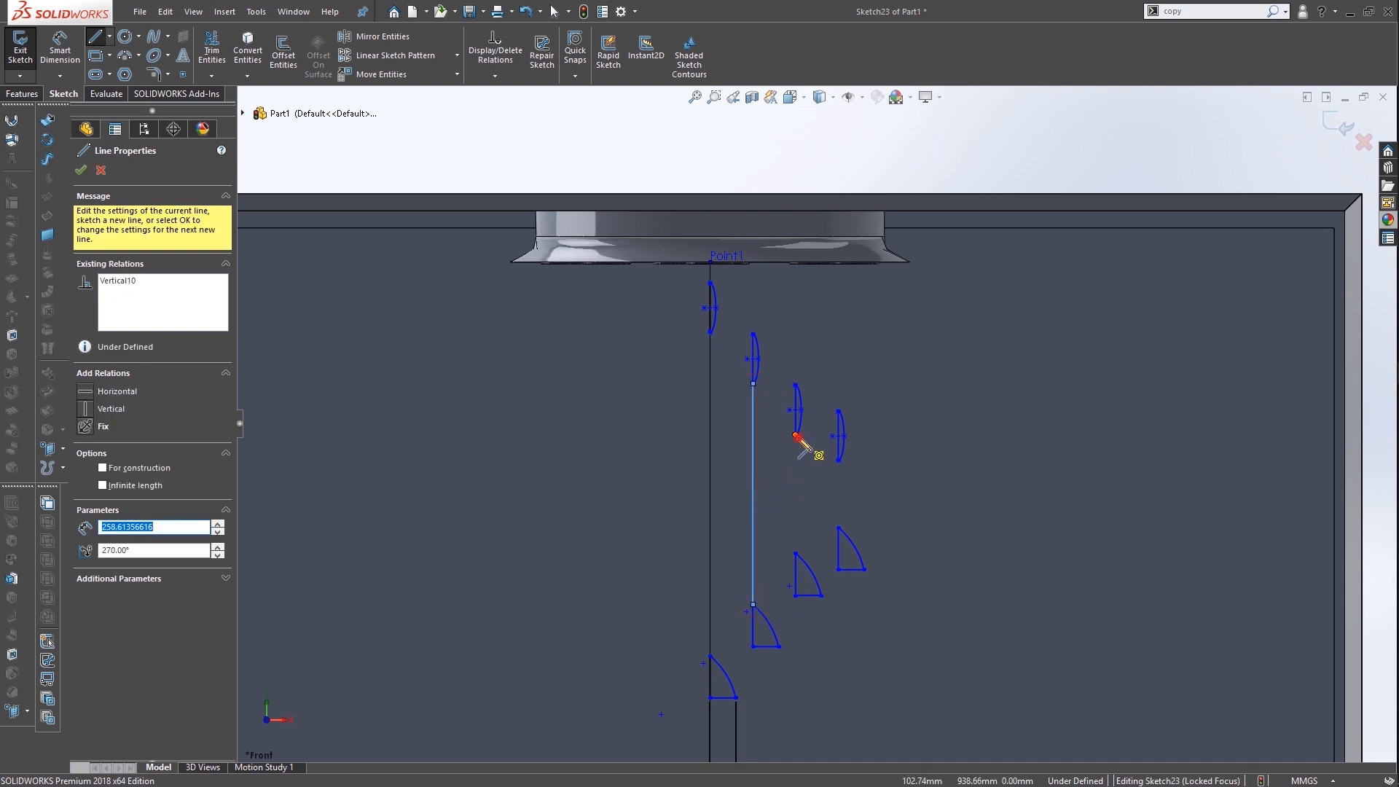
click(795, 436)
click(795, 553)
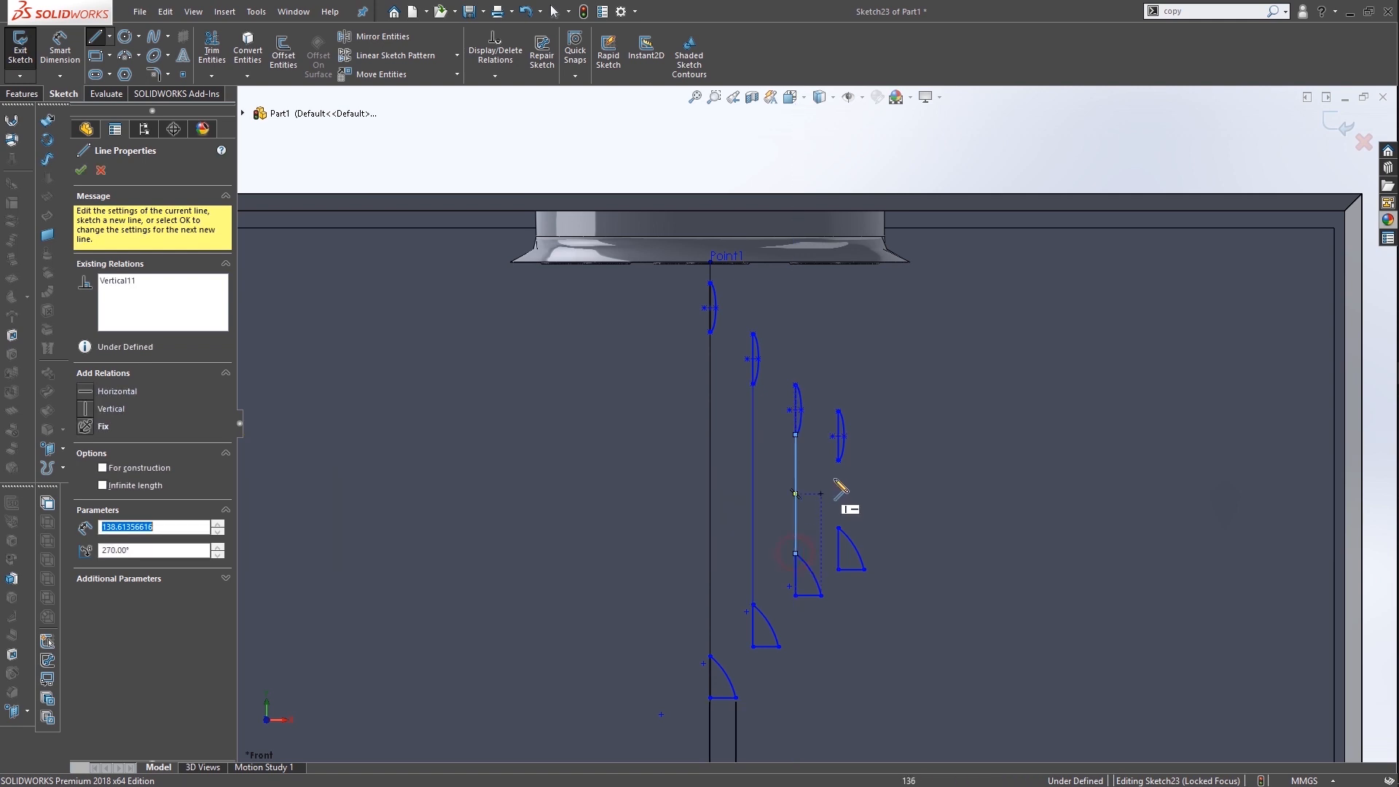
click(839, 462)
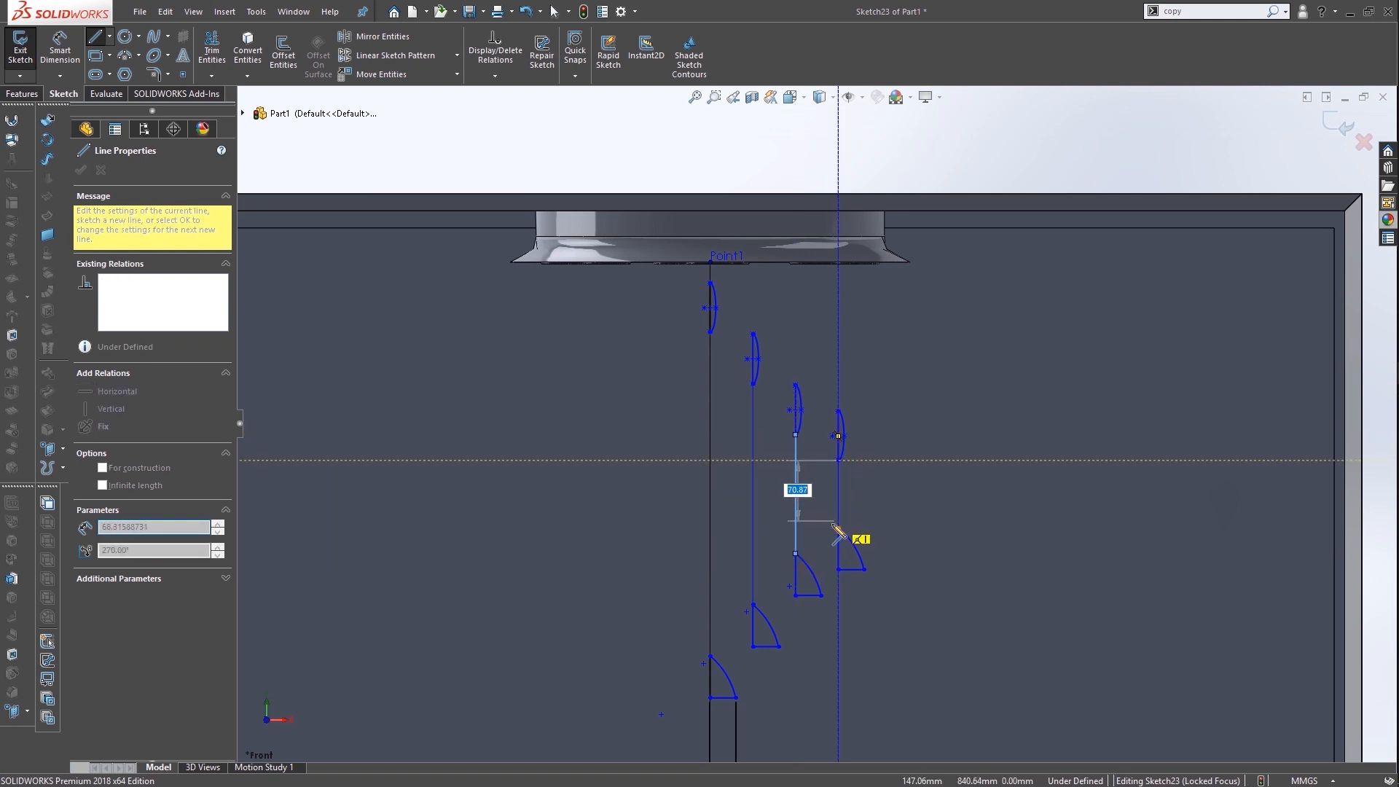
click(839, 527)
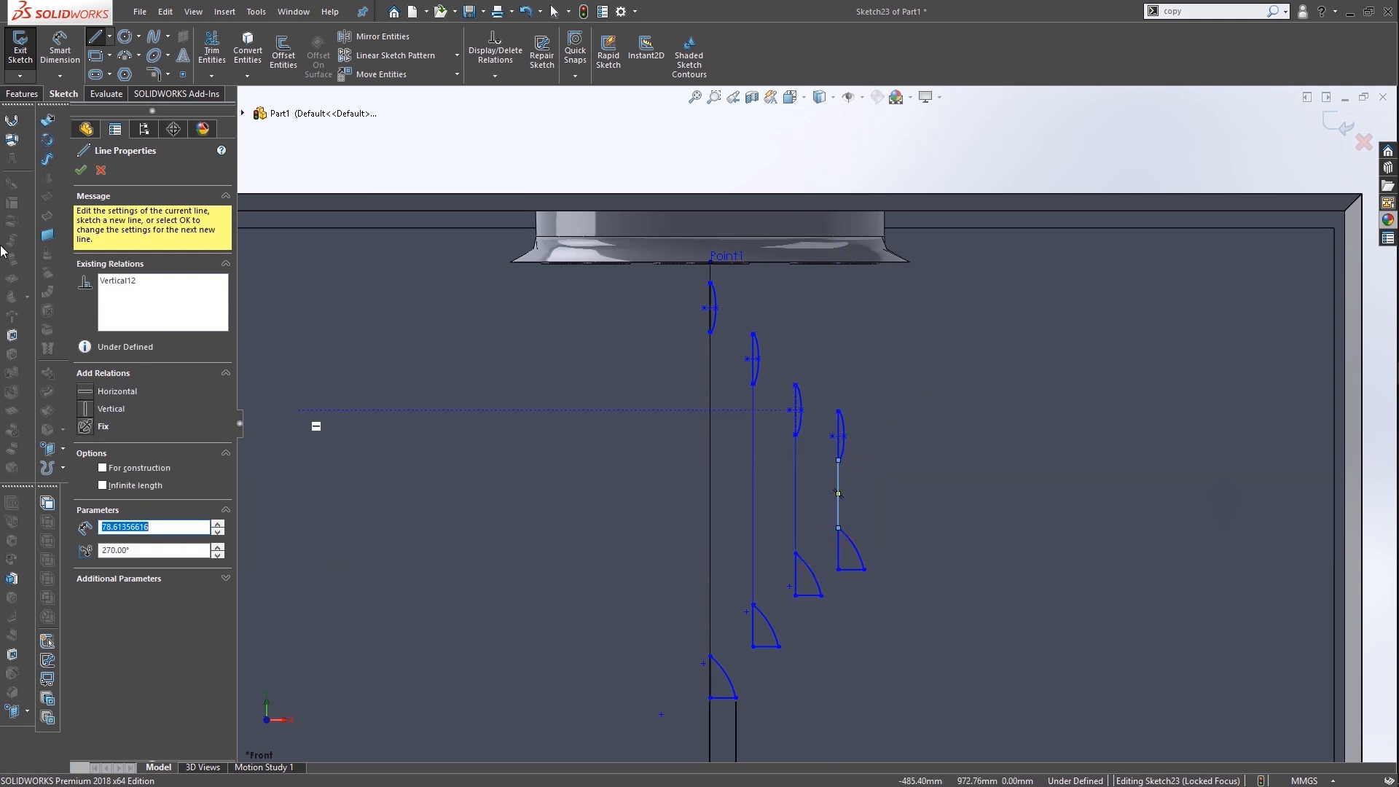
click(80, 170)
click(23, 93)
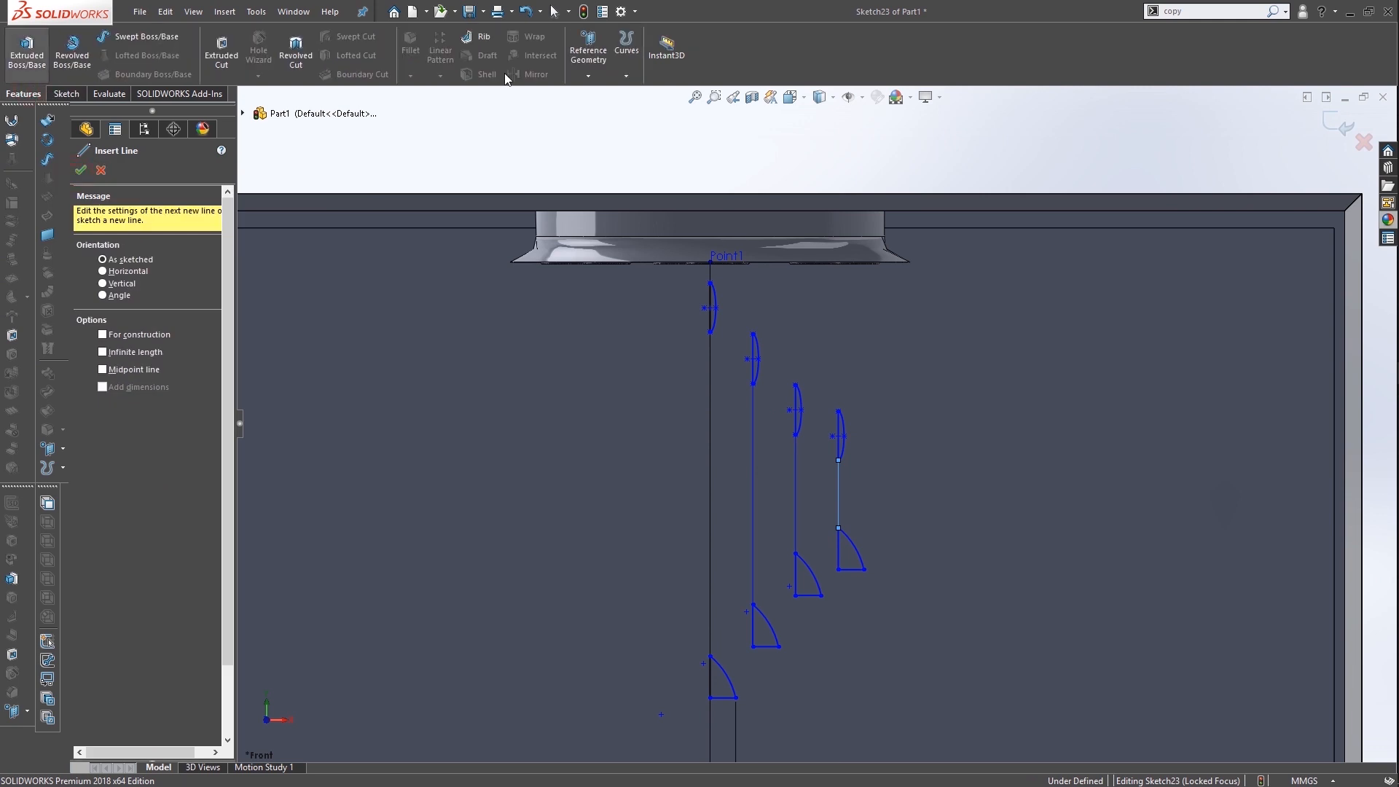
click(1337, 123)
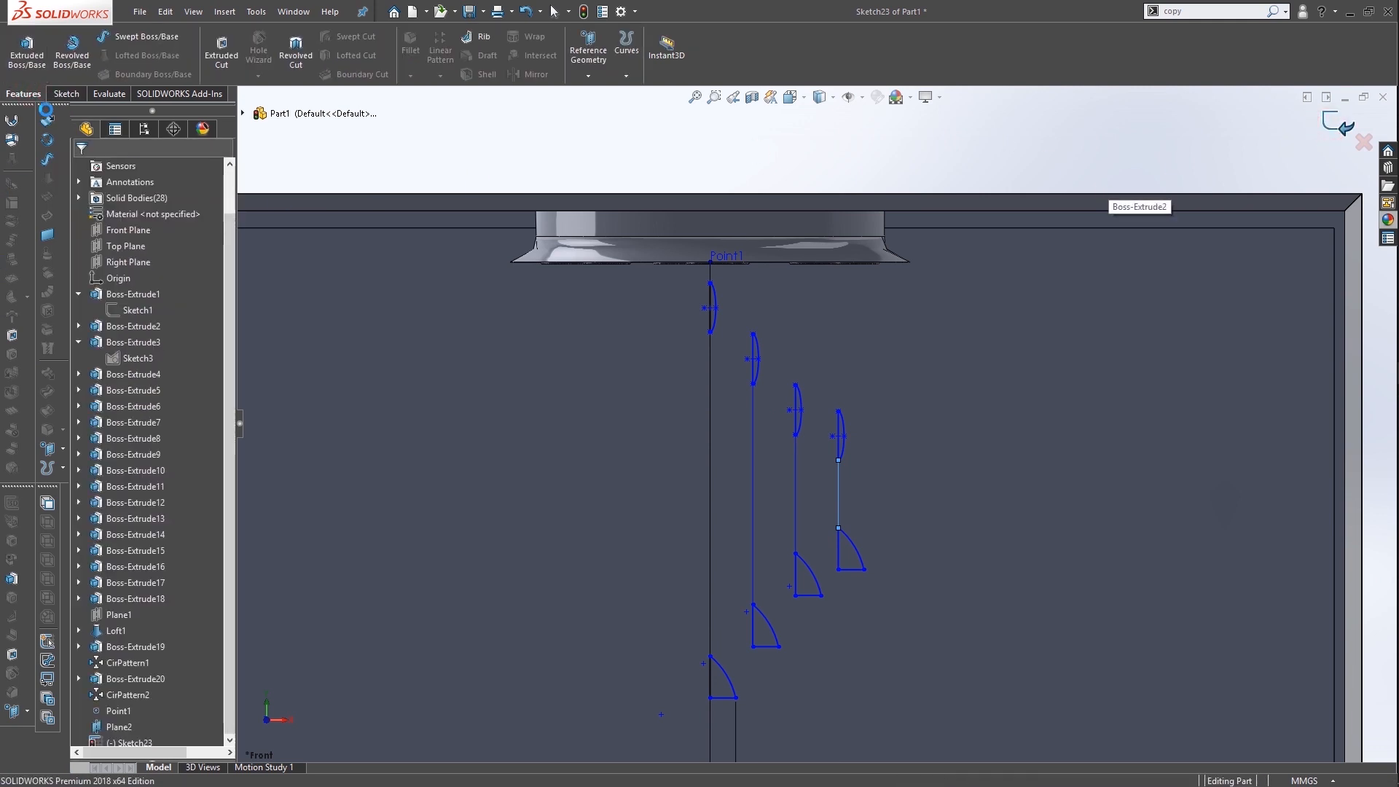
Revolve the half-ellipse and arc regions on the centerline 360° about it, with Merge result off
click(70, 67)
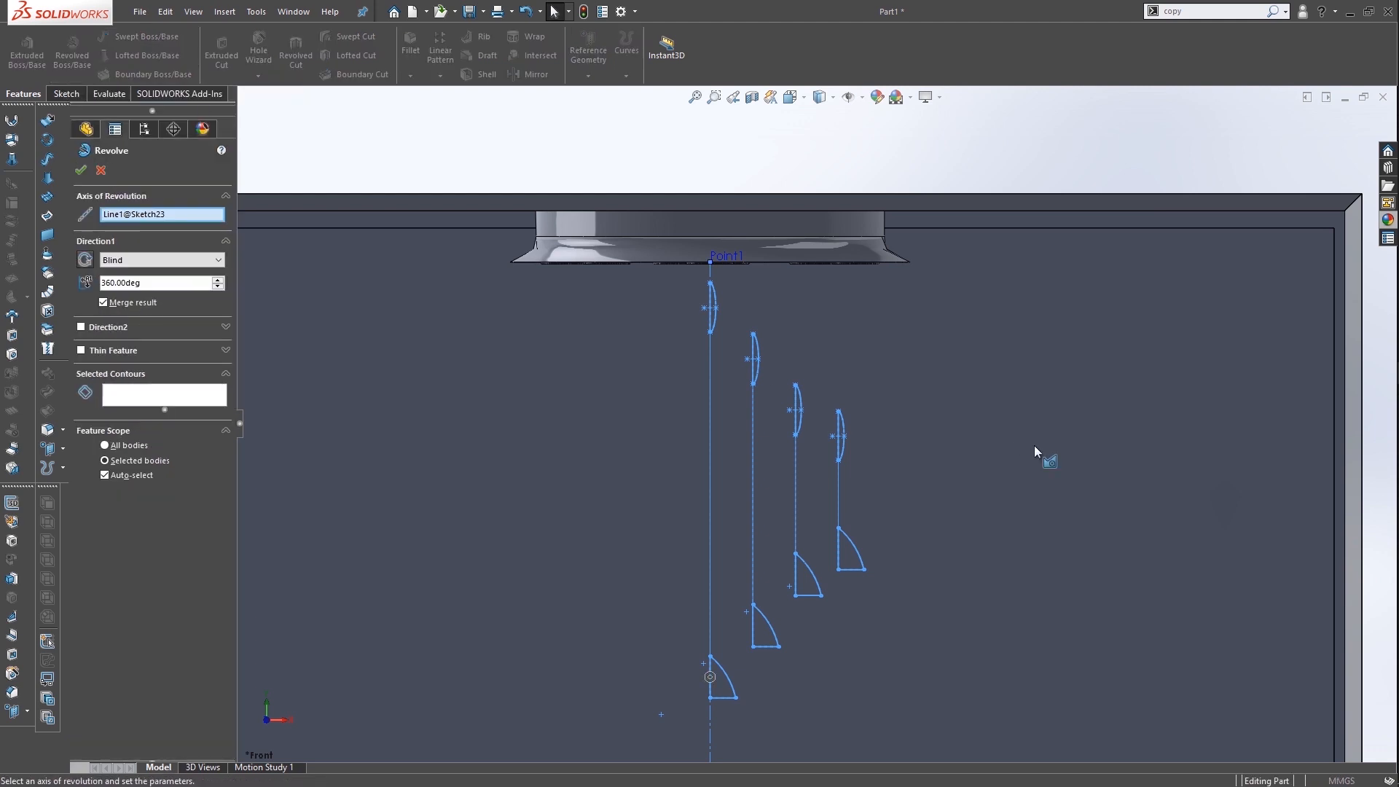
click(170, 394)
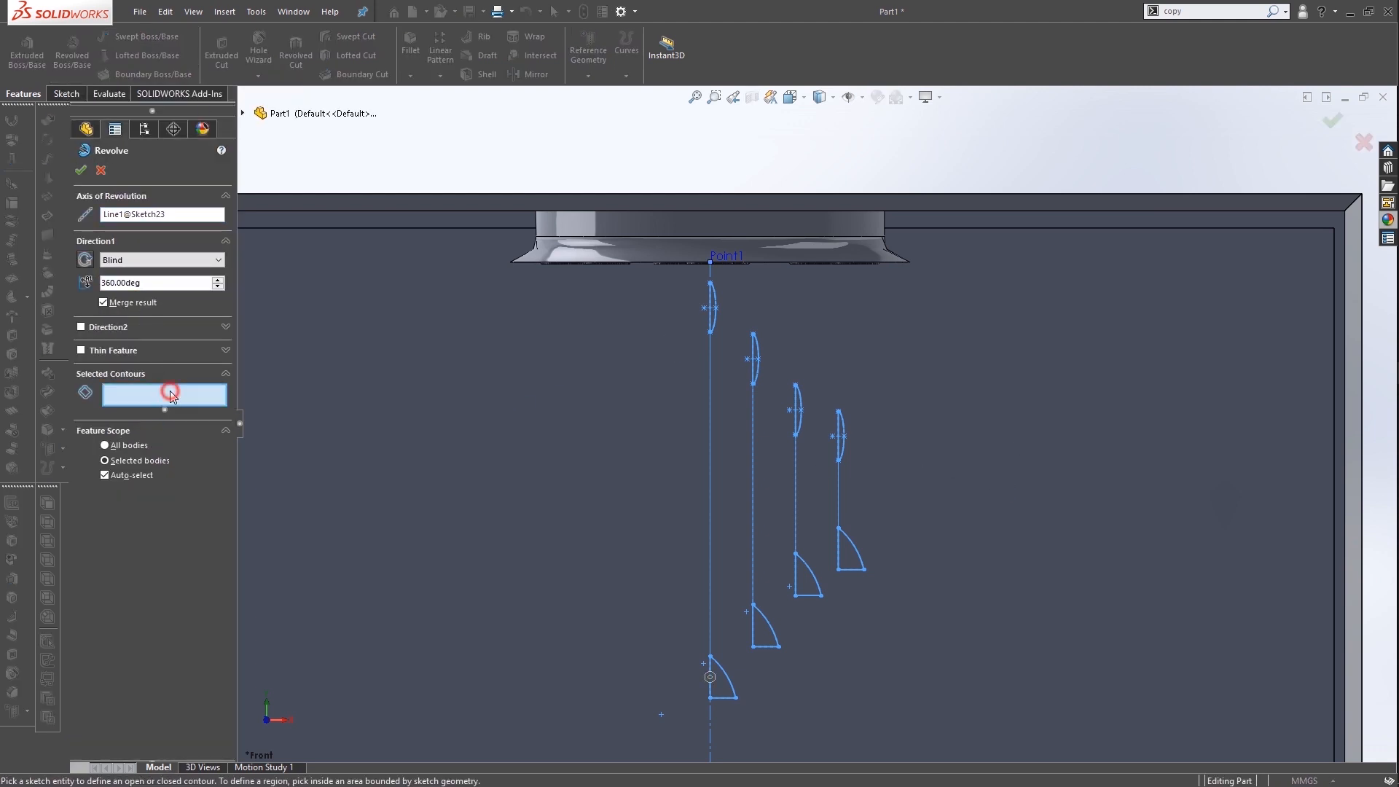
scroll(739, 299, down, 5)
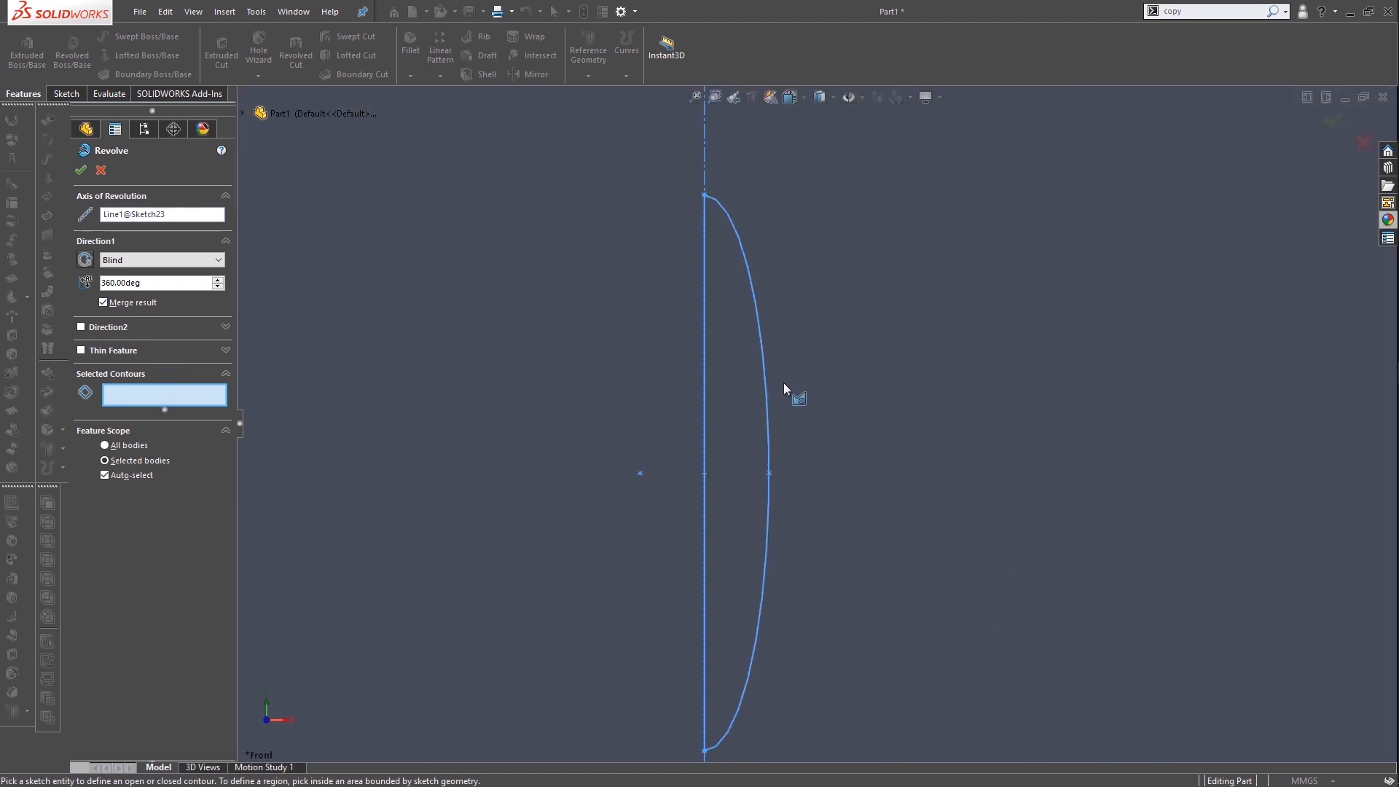
click(736, 369)
scroll(745, 453, up, 8)
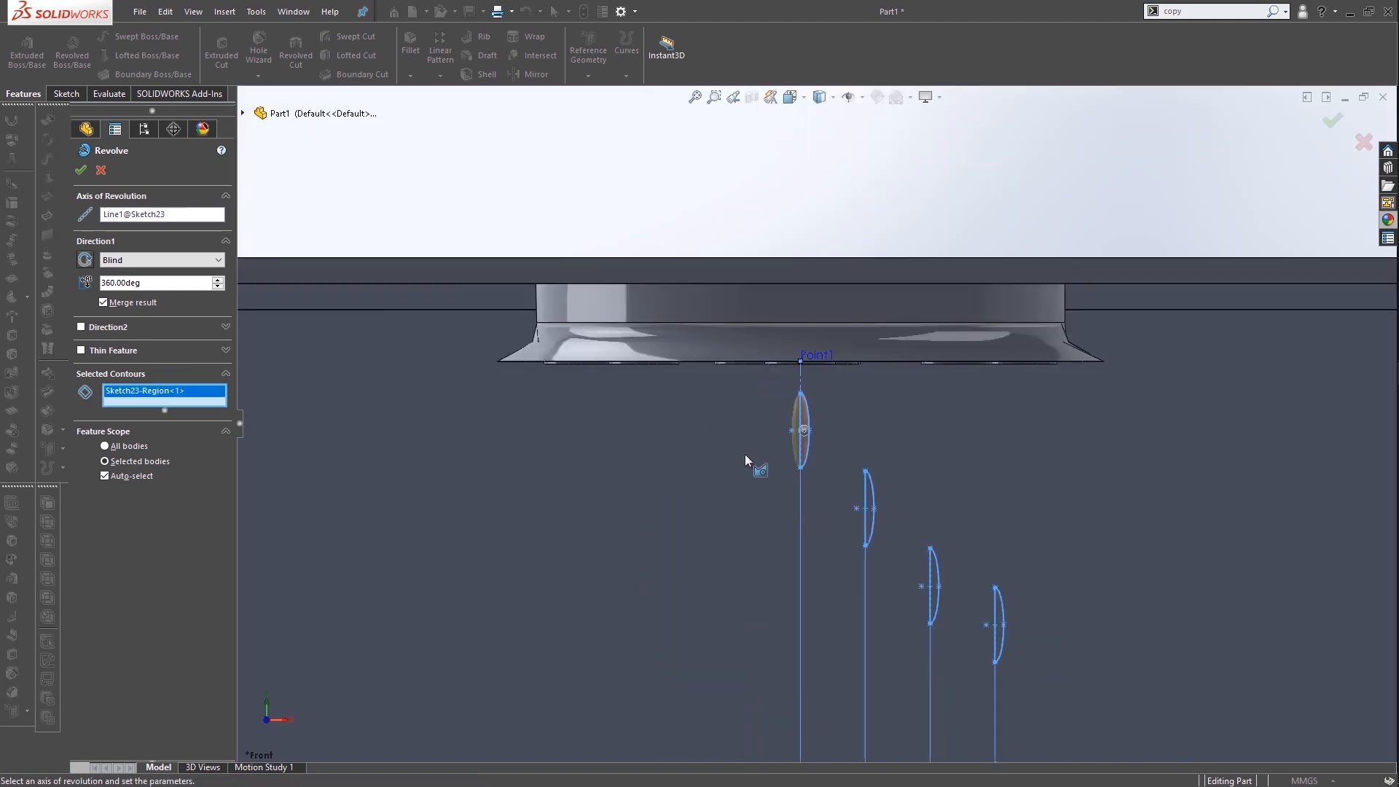
scroll(800, 469, down, 4)
click(783, 353)
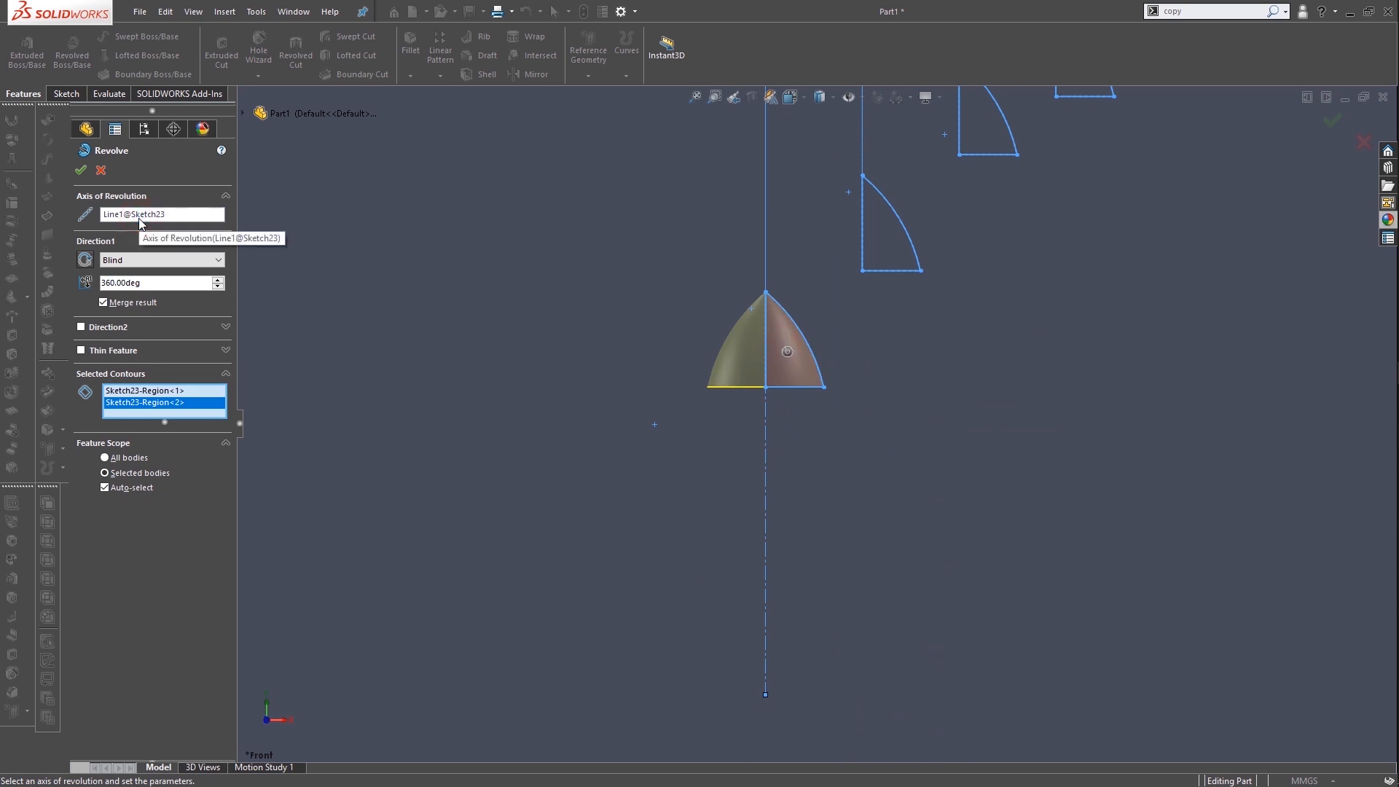
click(146, 307)
click(81, 170)
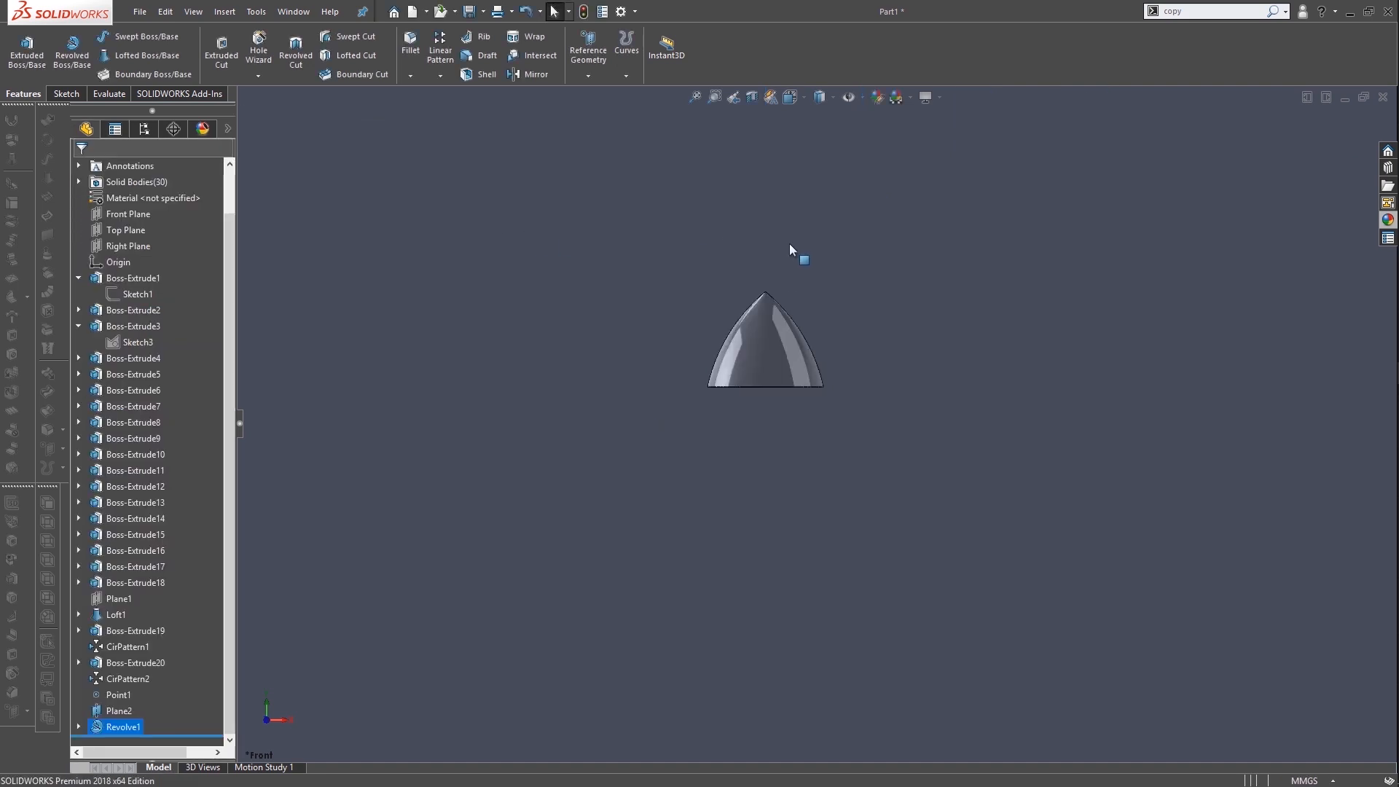
Start a new sketch on Plane2 and convert all entities of the revolve's Sketch23 into it
key(f)
scroll(962, 357, down, 5)
scroll(892, 317, up, 7)
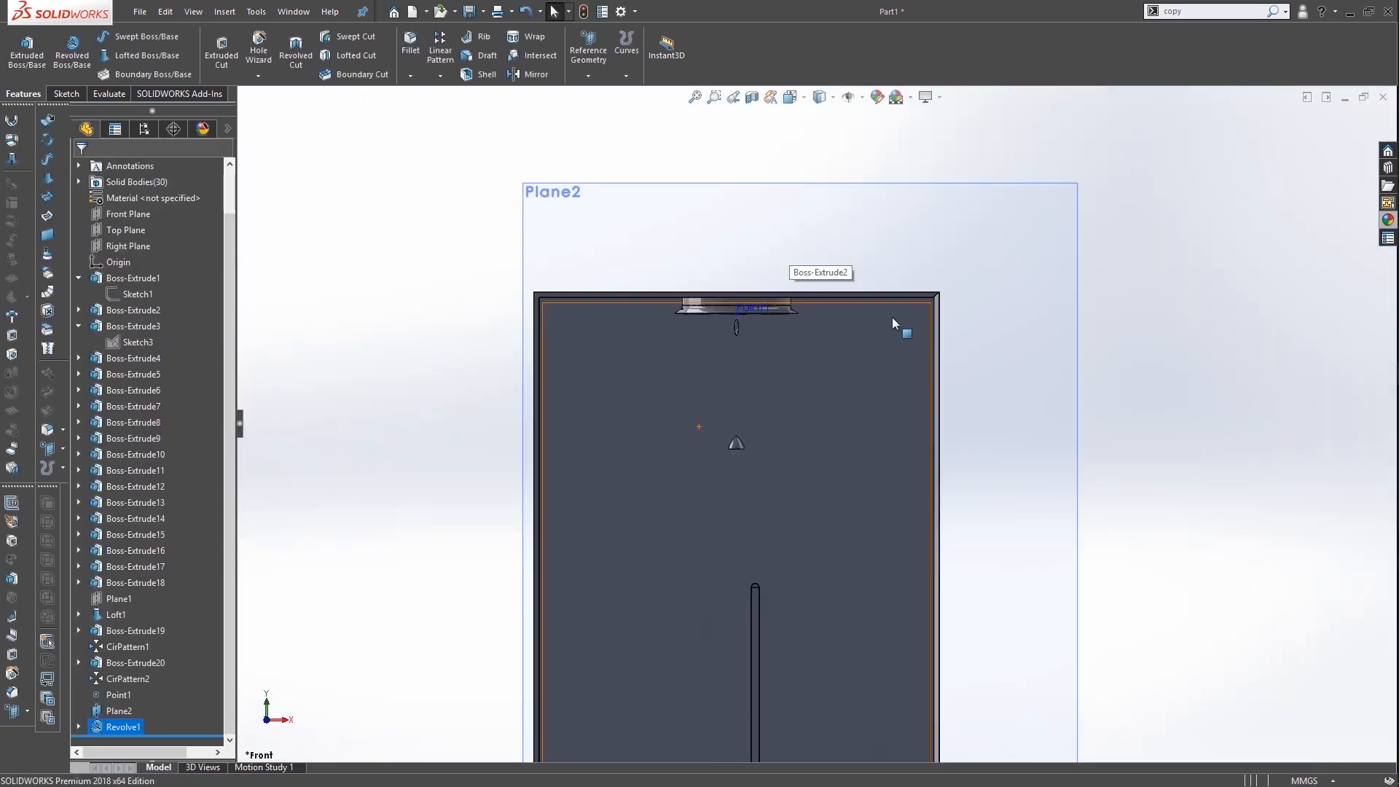
scroll(750, 293, down, 2)
right_click(744, 165)
click(774, 142)
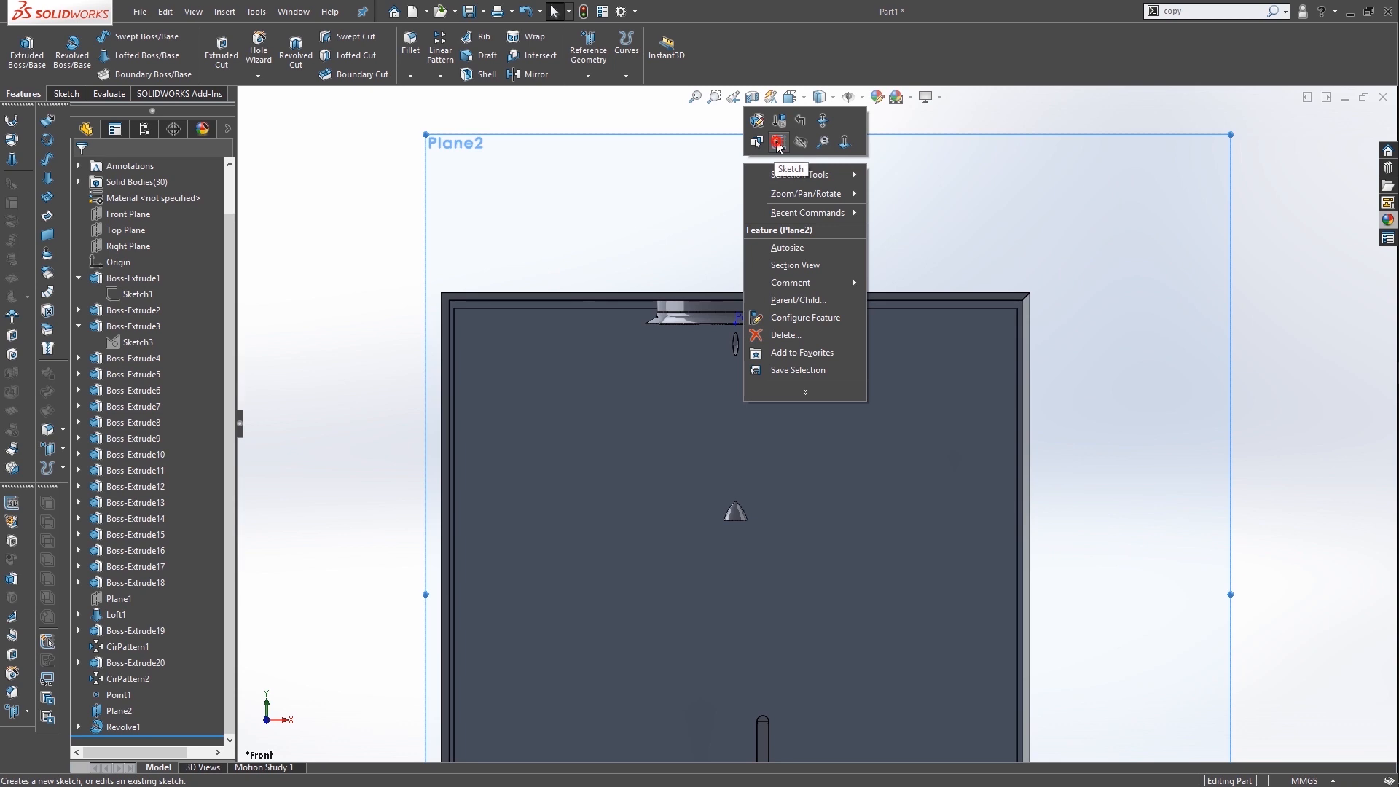
click(78, 727)
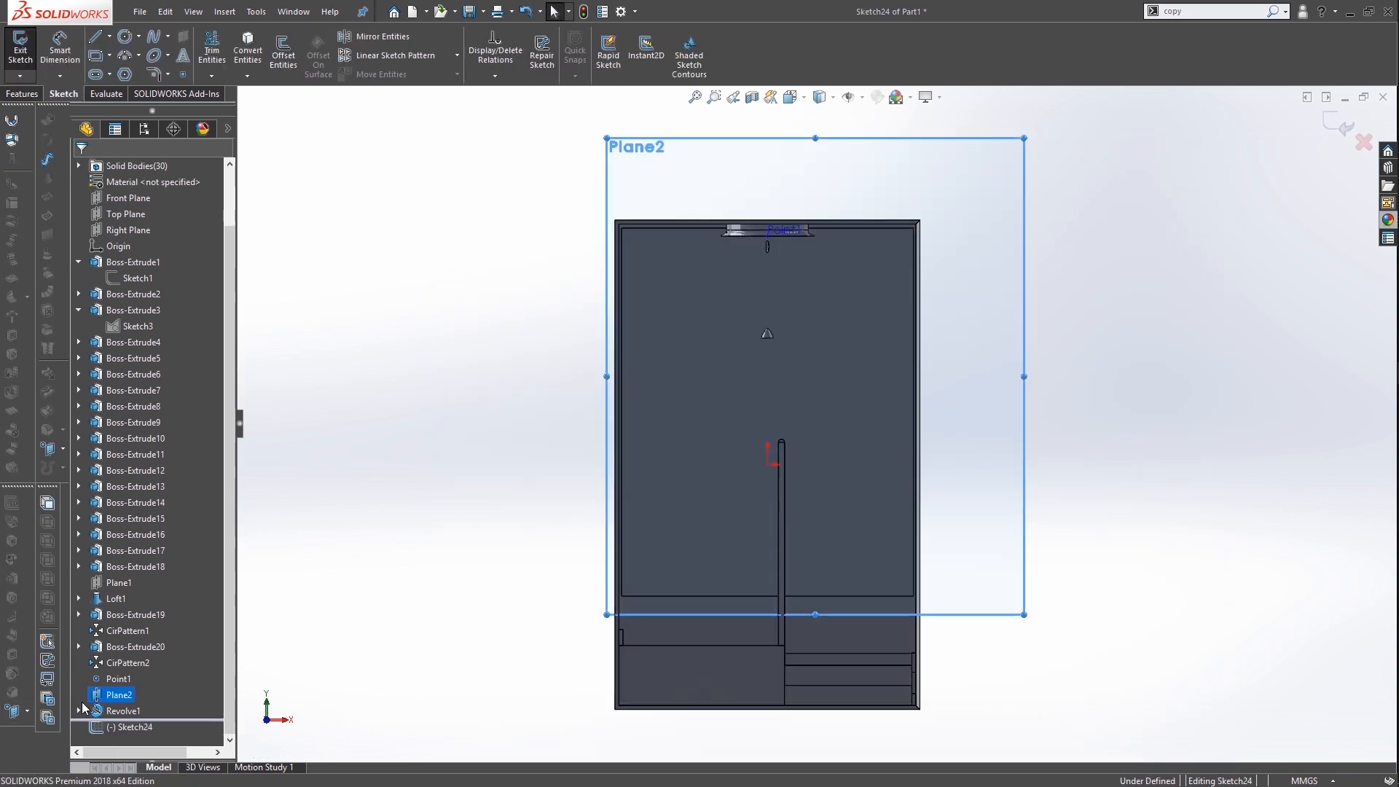
click(150, 727)
click(248, 47)
scroll(721, 303, down, 10)
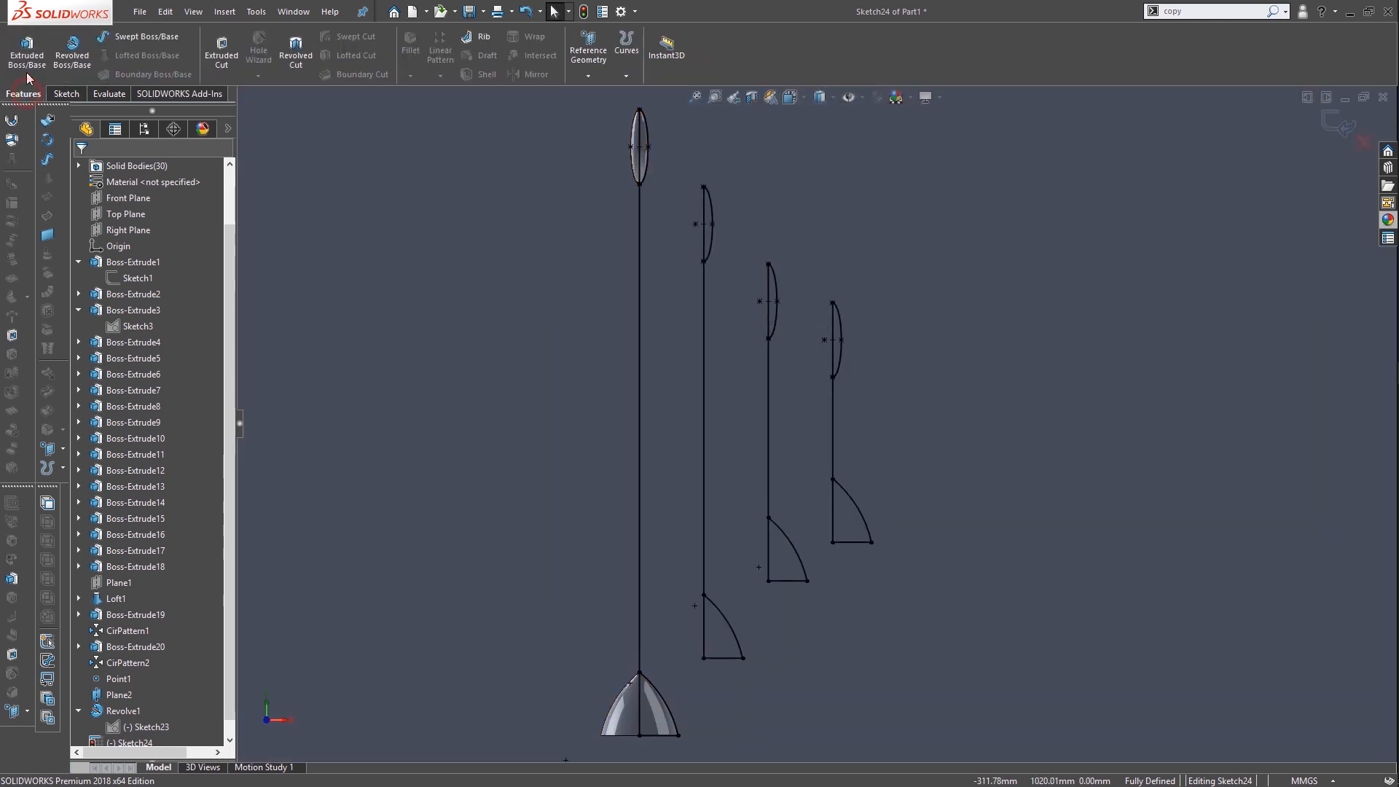
Start a Revolved Boss/Base and choose the second strand's arc region and half-ellipse region as its contours
click(64, 60)
click(159, 439)
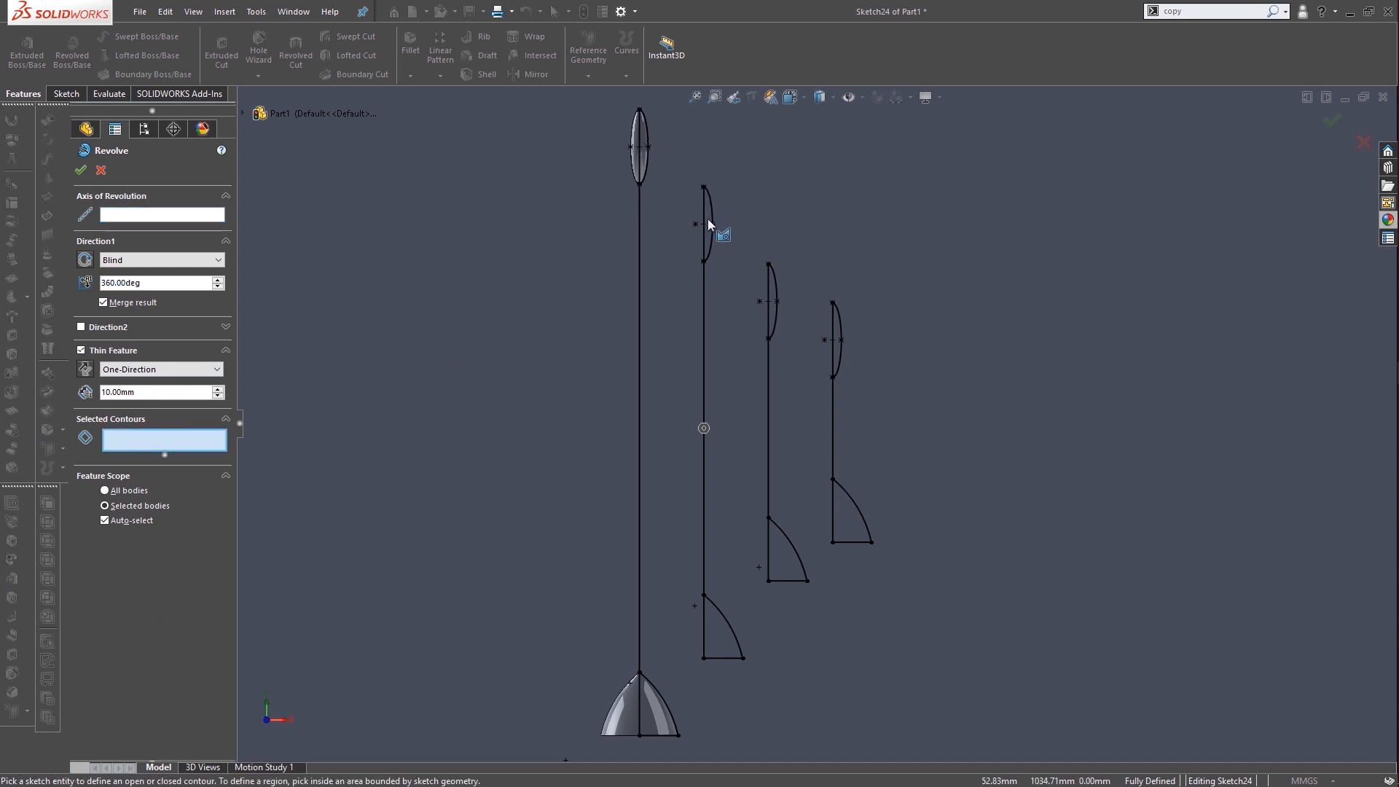
click(719, 633)
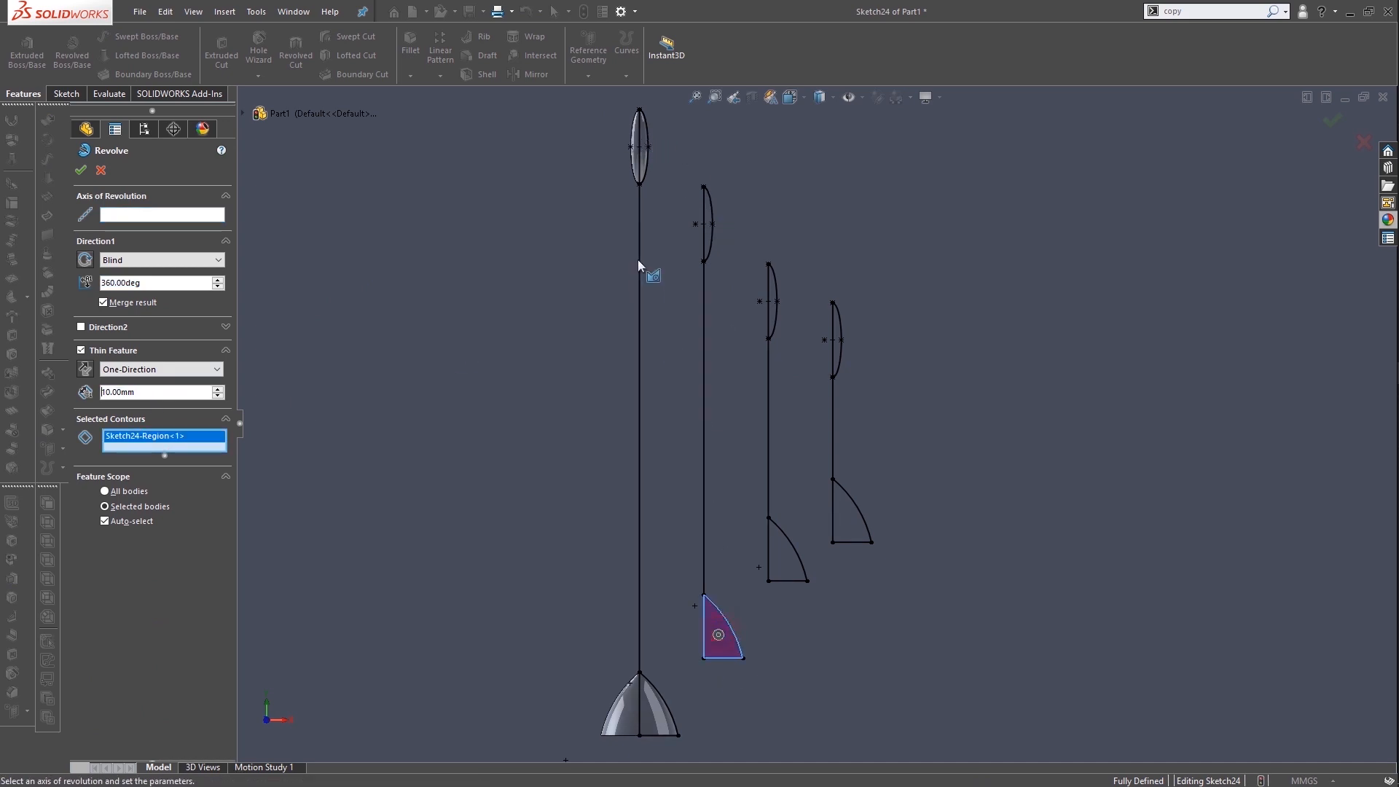
click(707, 222)
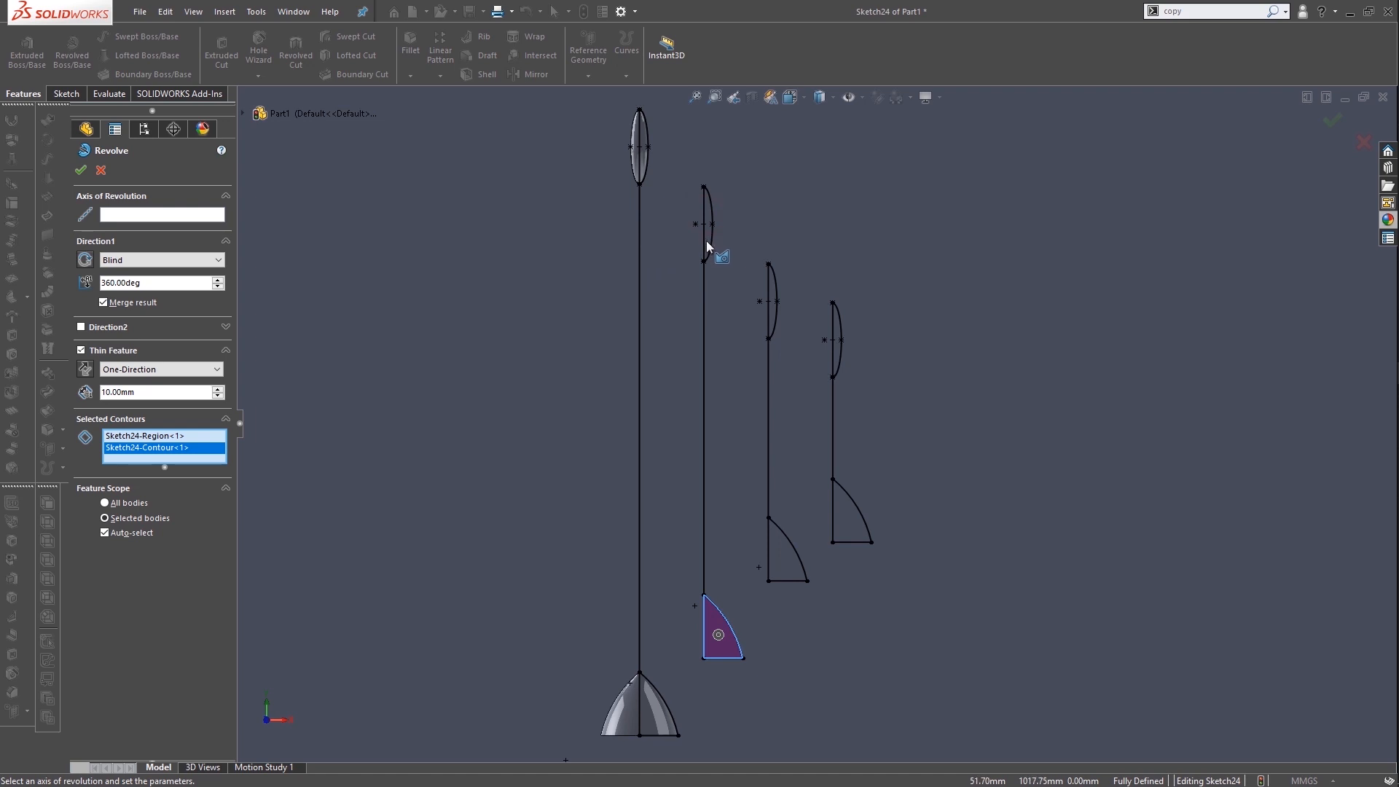
right_click(219, 452)
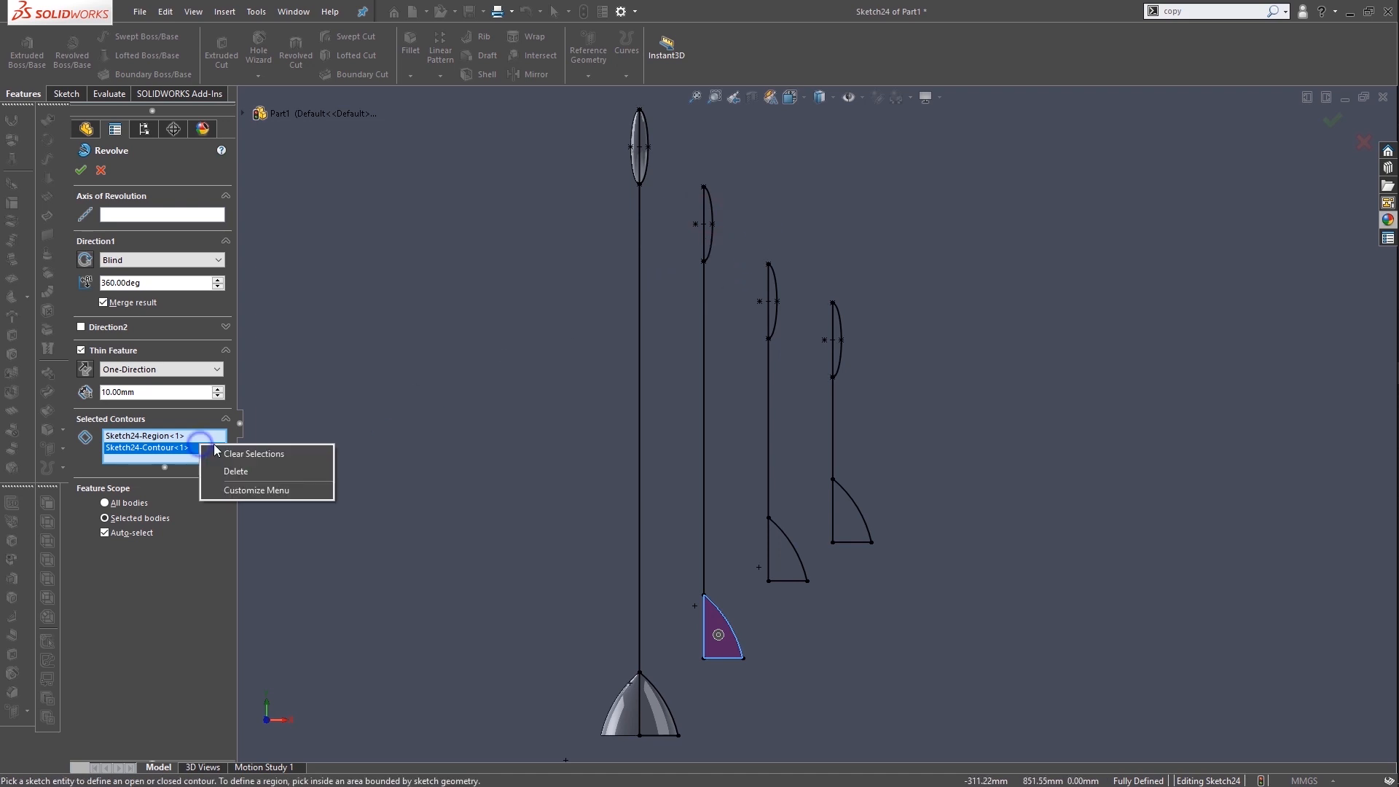
click(248, 456)
click(717, 646)
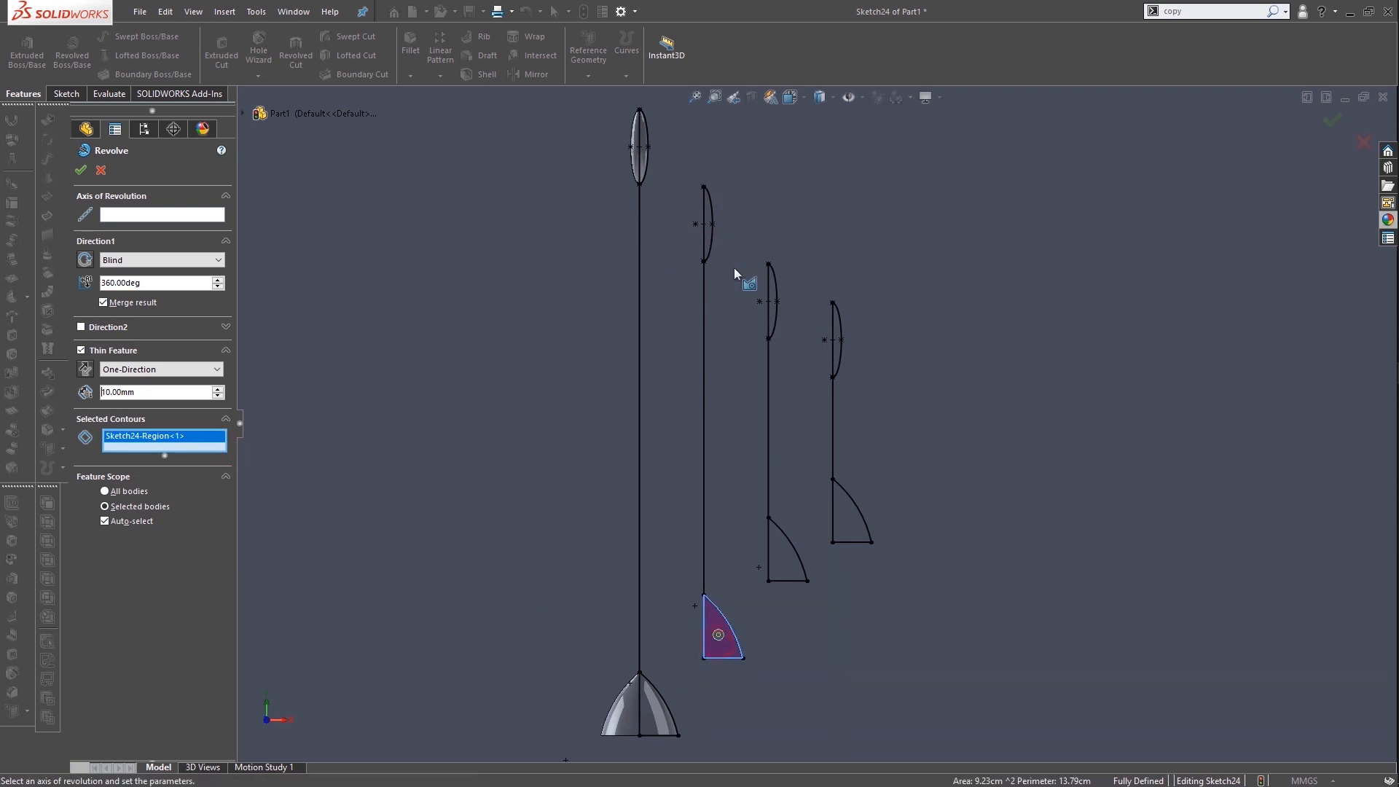
scroll(729, 284, down, 5)
click(684, 315)
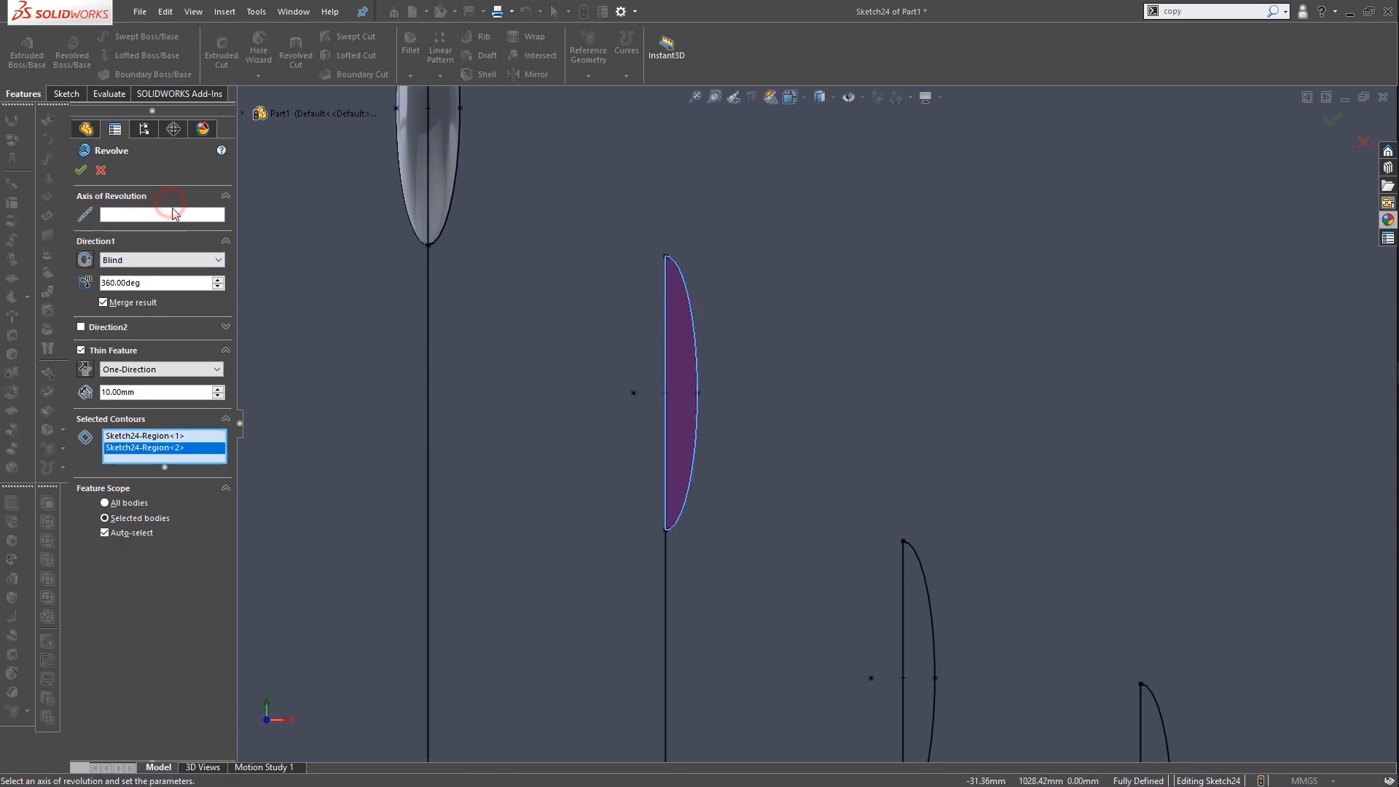
Revolve the second strand's regions 360° about the half-ellipse's straight edge, with Thin Feature and Merge result off
click(176, 217)
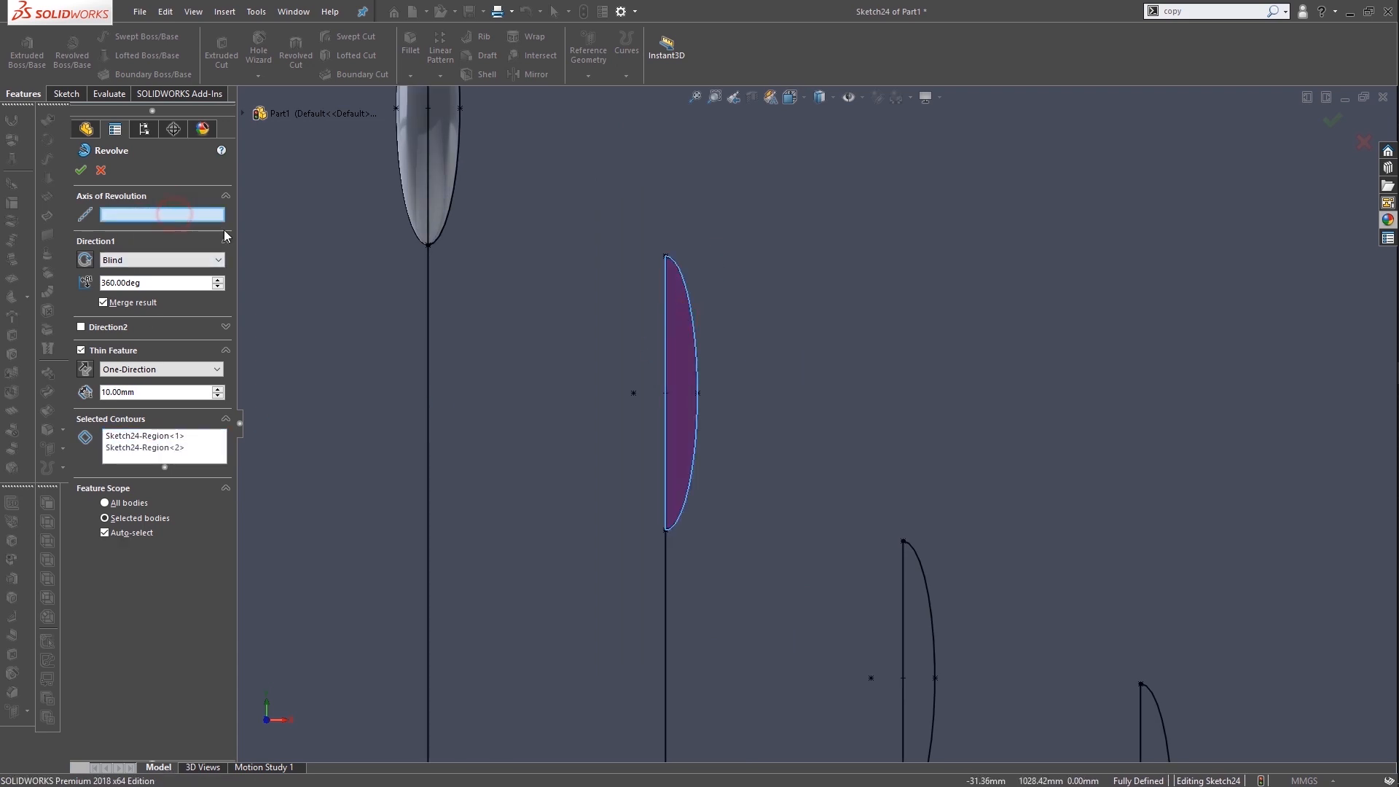
click(668, 406)
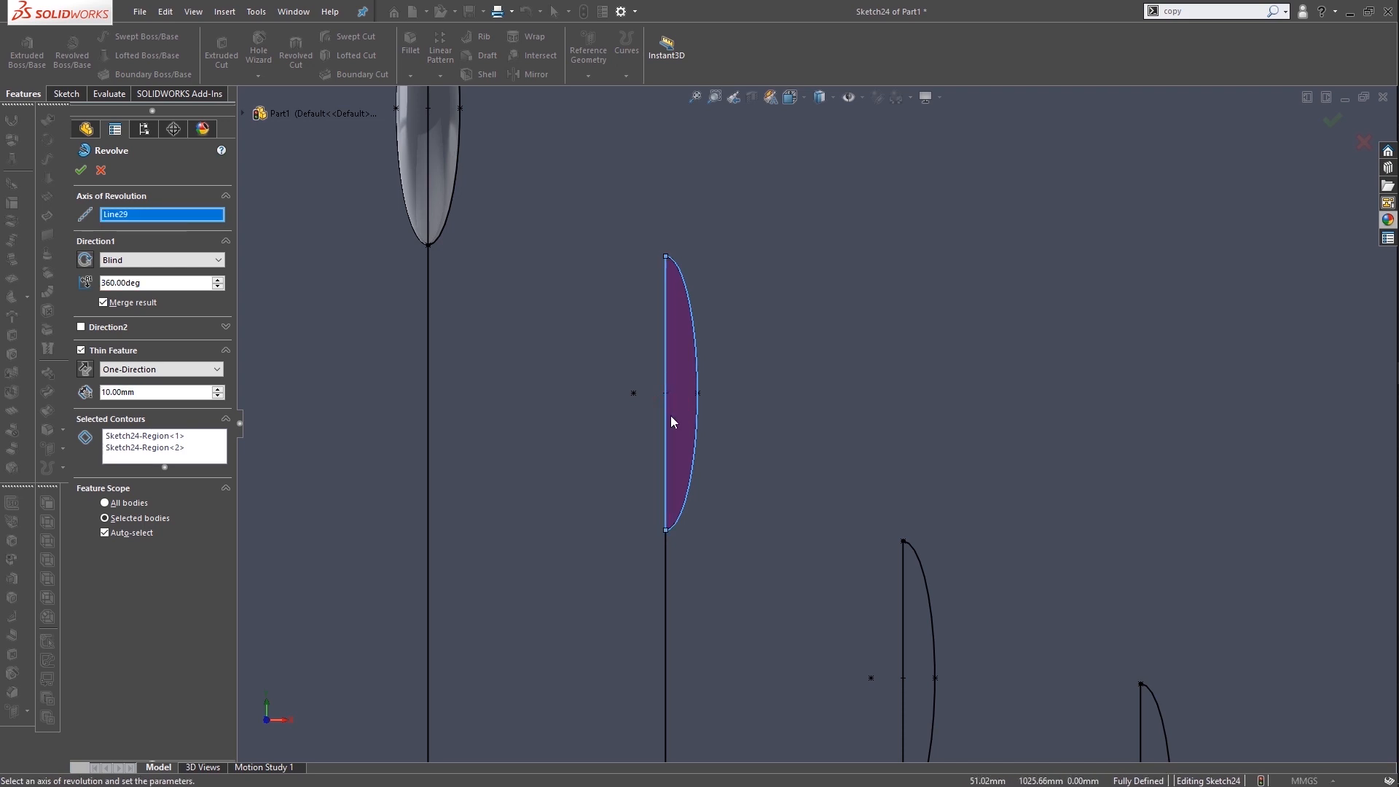
click(81, 352)
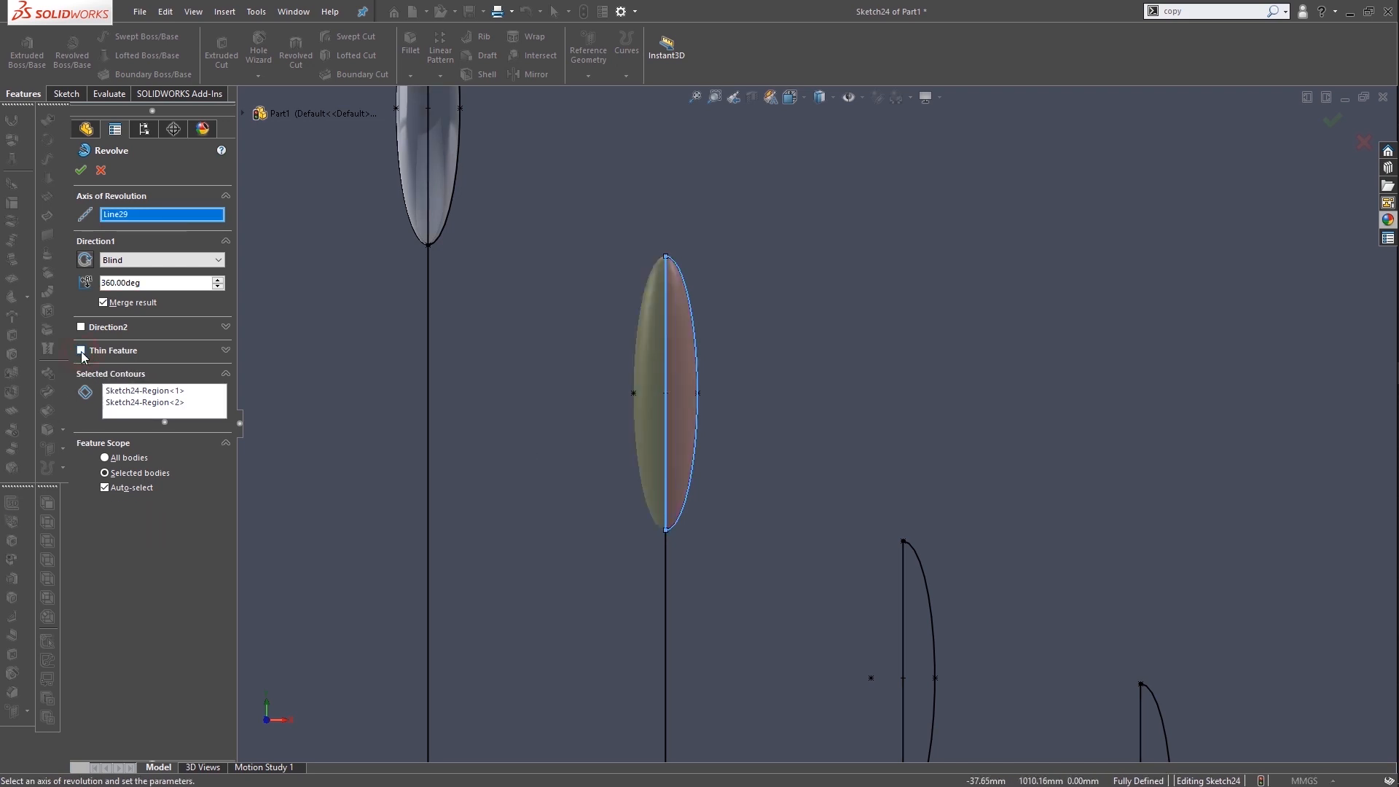
click(111, 306)
click(80, 170)
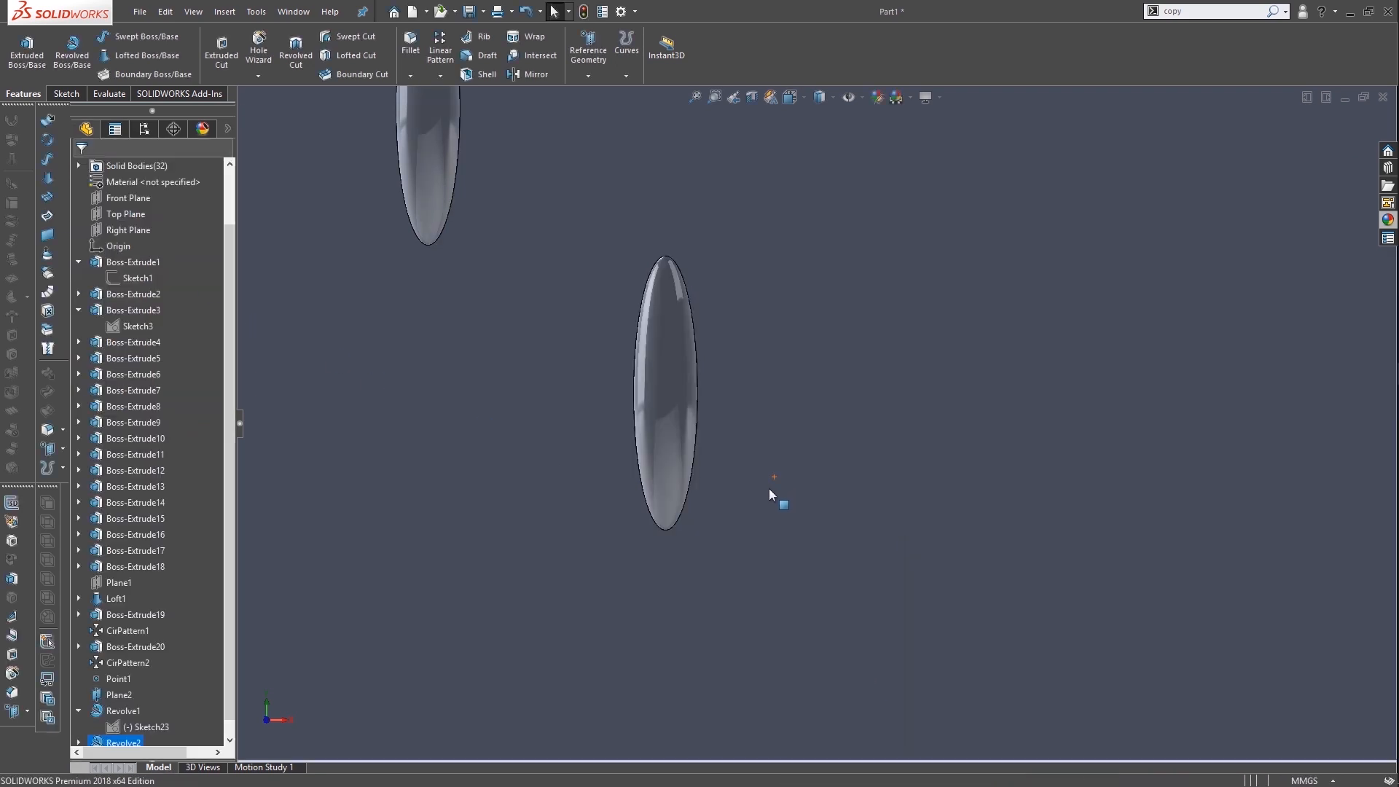
Start another sketch on Plane2 and convert all Sketch23 entities into it for the third strand
scroll(769, 488, up, 6)
scroll(875, 475, down, 6)
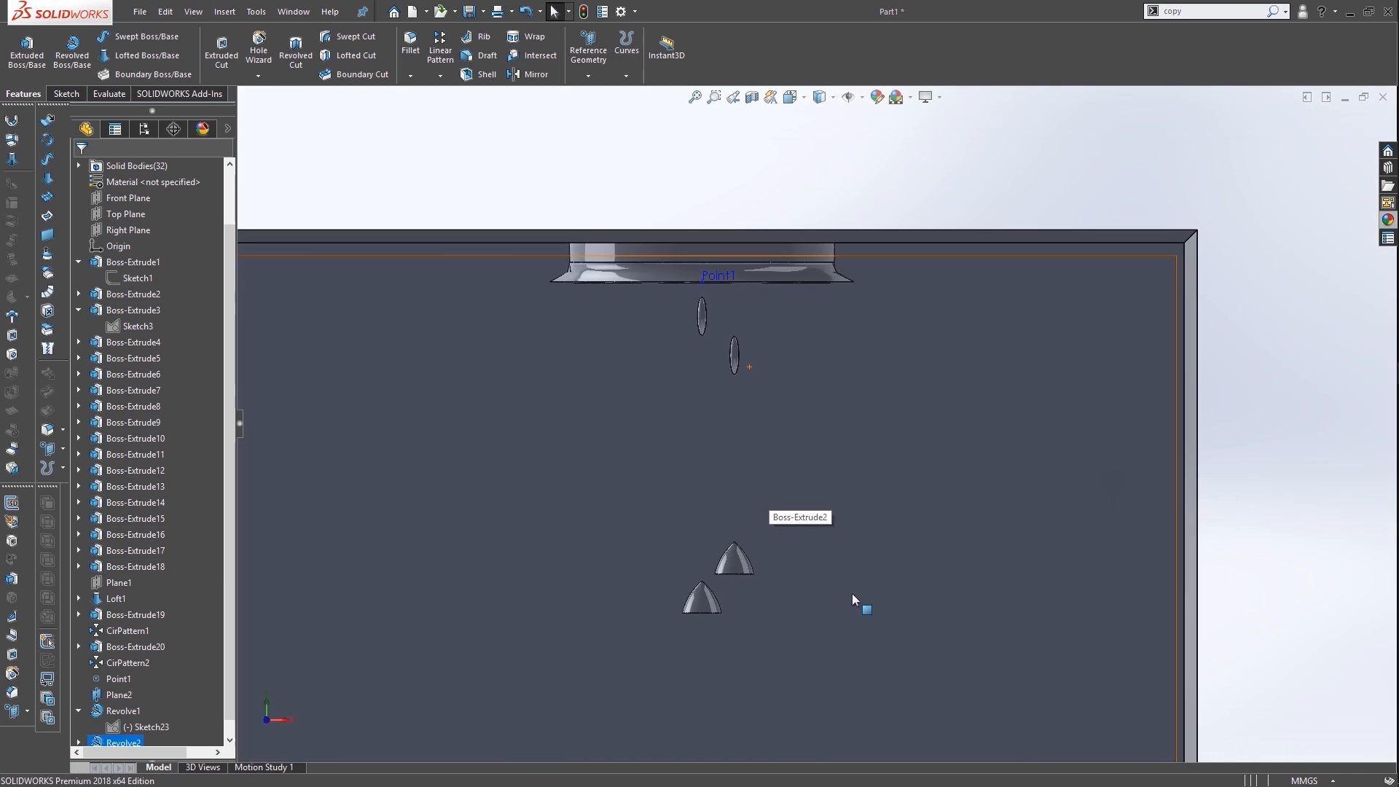
scroll(141, 690, down, 1)
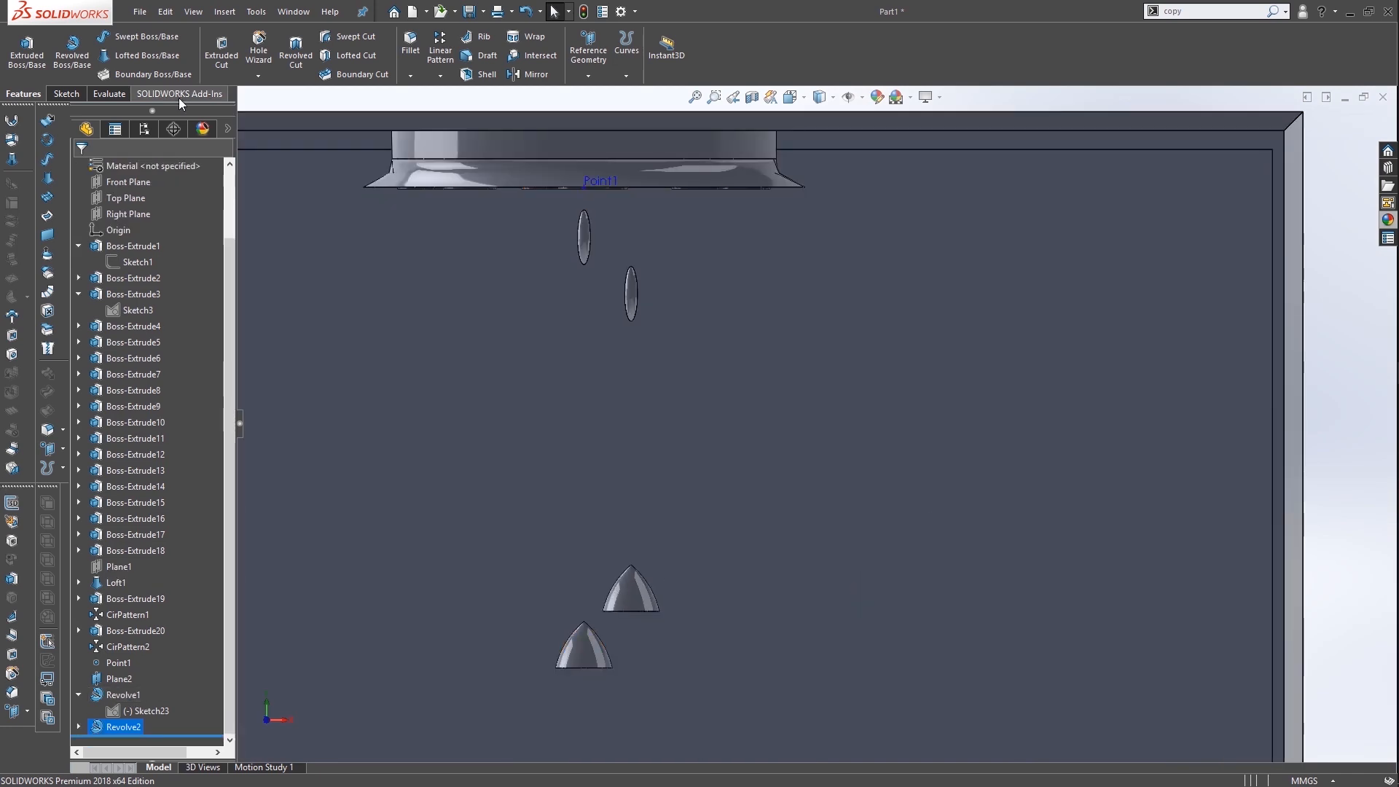
scroll(1038, 295, up, 3)
scroll(1142, 286, up, 3)
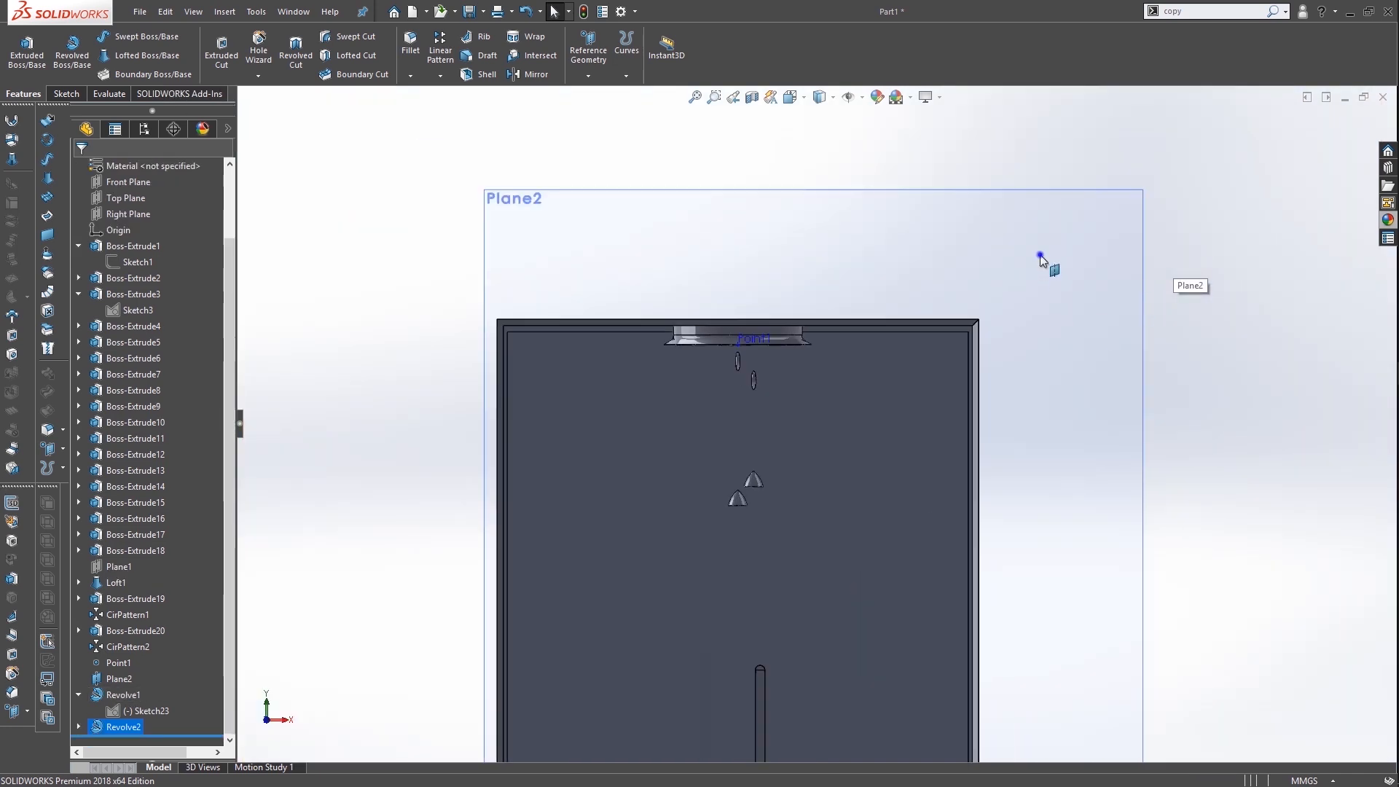
right_click(1052, 268)
click(1076, 233)
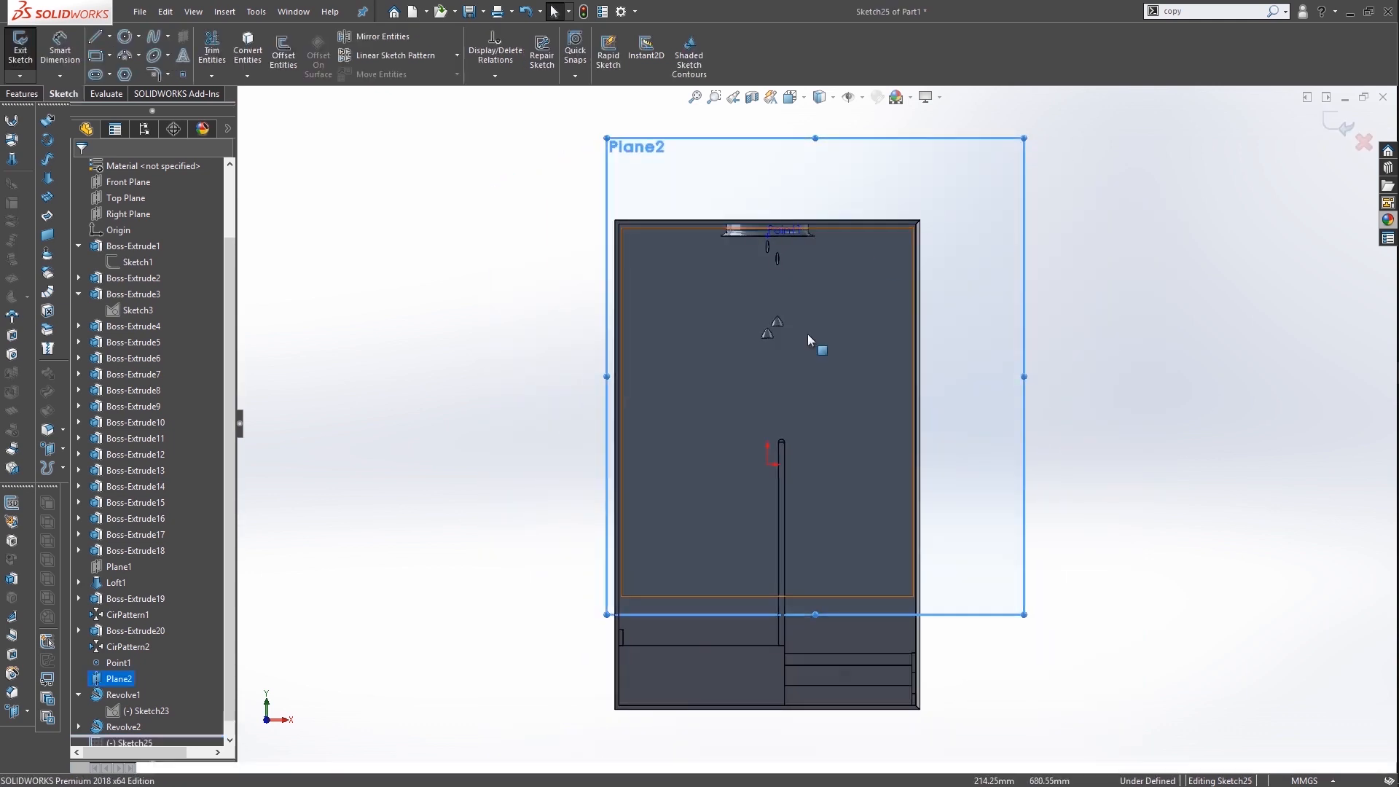
scroll(787, 201, down, 3)
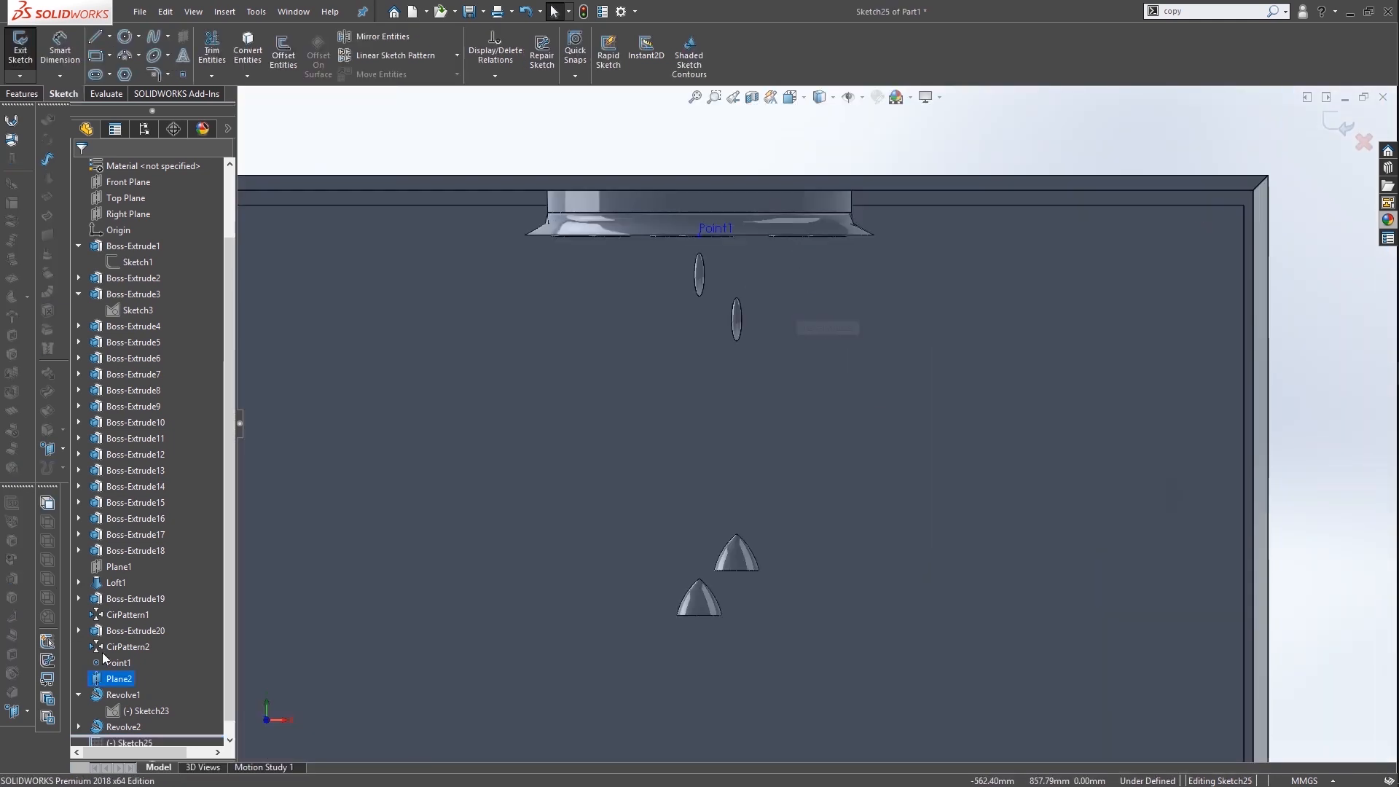
click(149, 710)
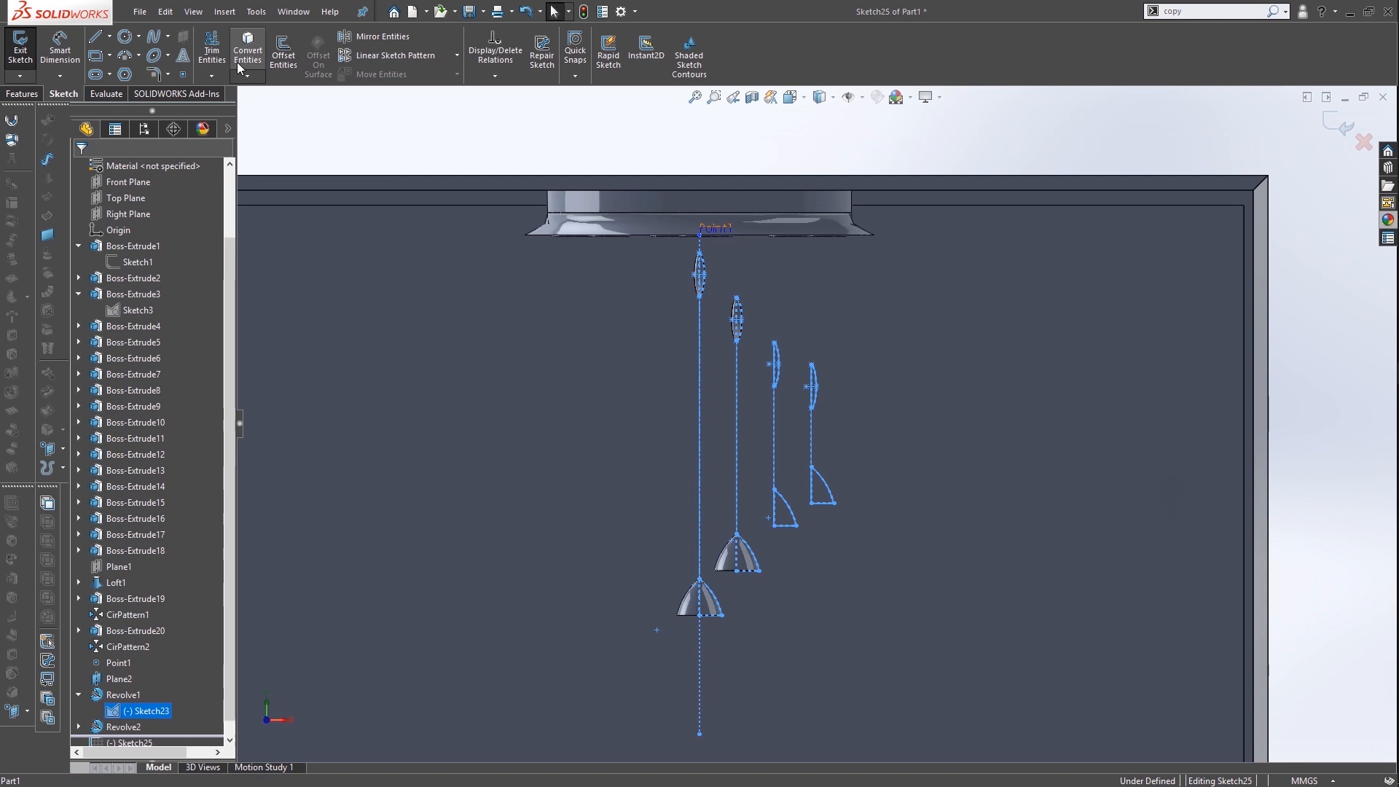
click(802, 402)
scroll(802, 403, down, 2)
scroll(802, 403, down, 3)
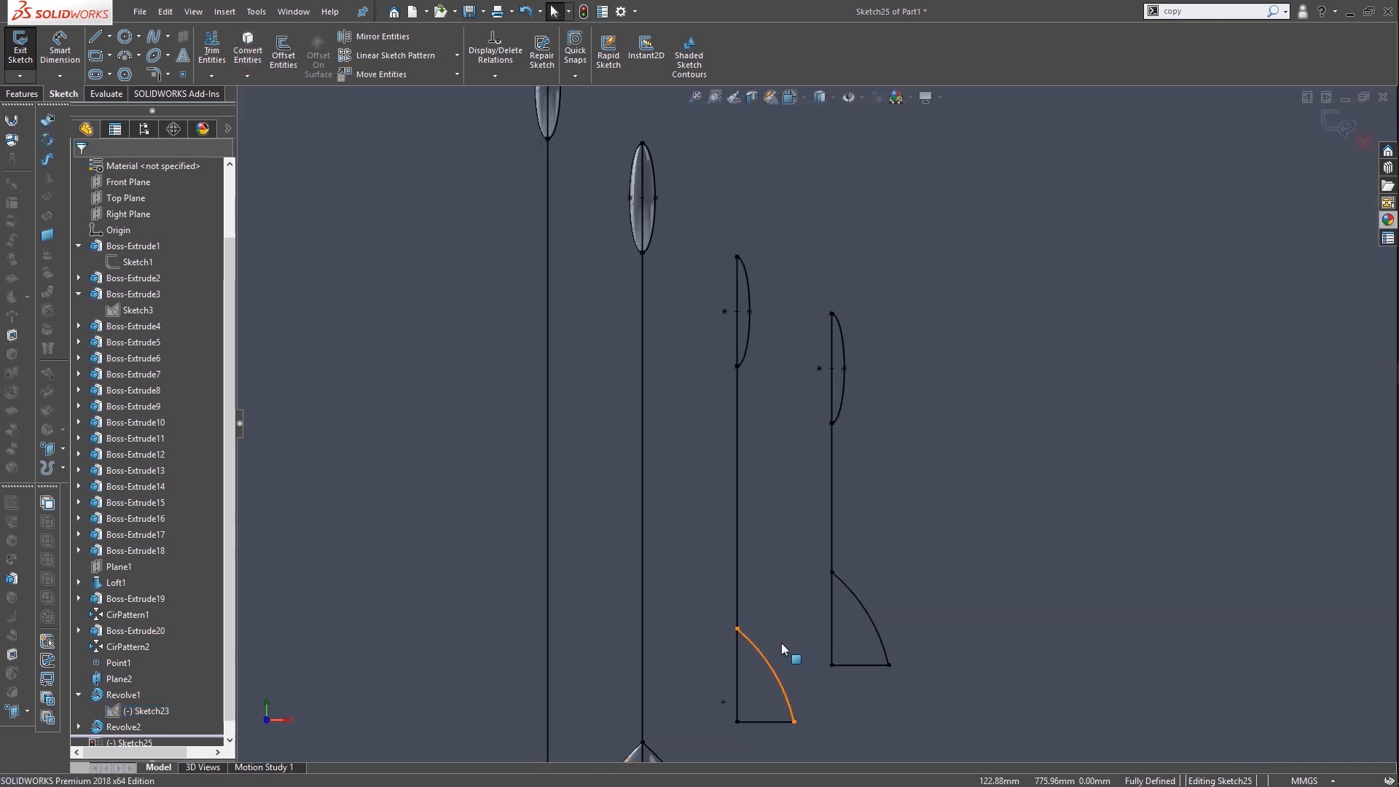
Revolve the third strand's half-ellipse and arc regions 360° about the half-ellipse's straight edge, with Thin Feature and Merge result off
click(9, 97)
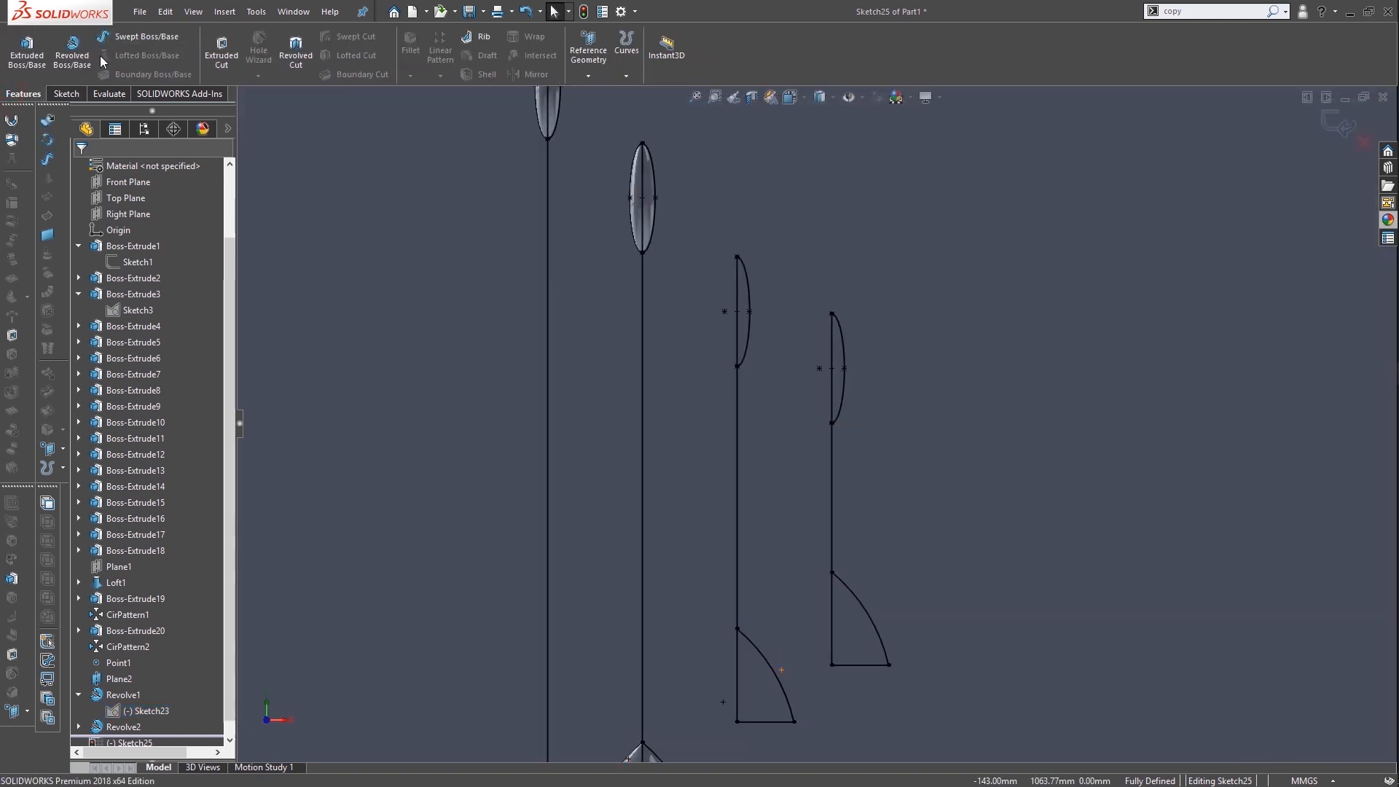
click(75, 57)
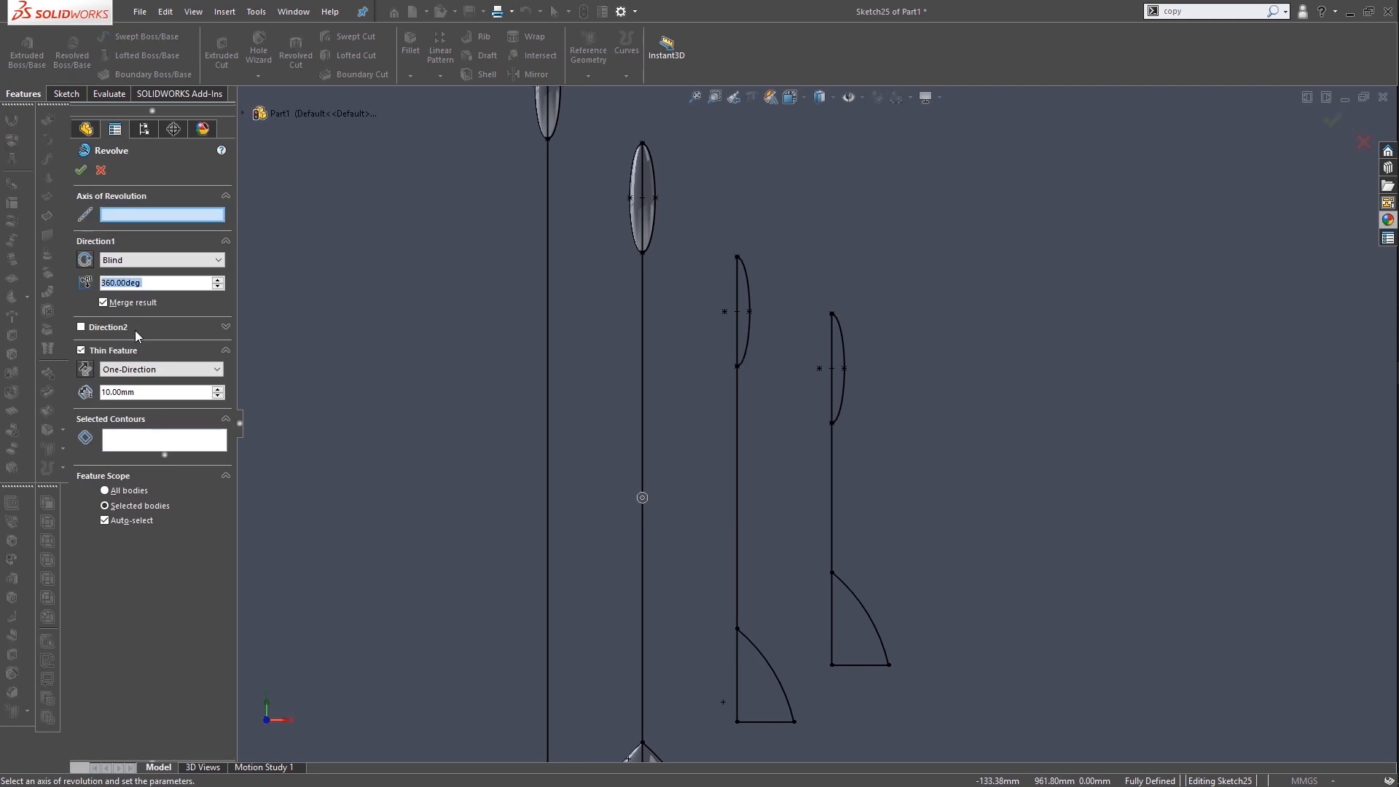
click(178, 438)
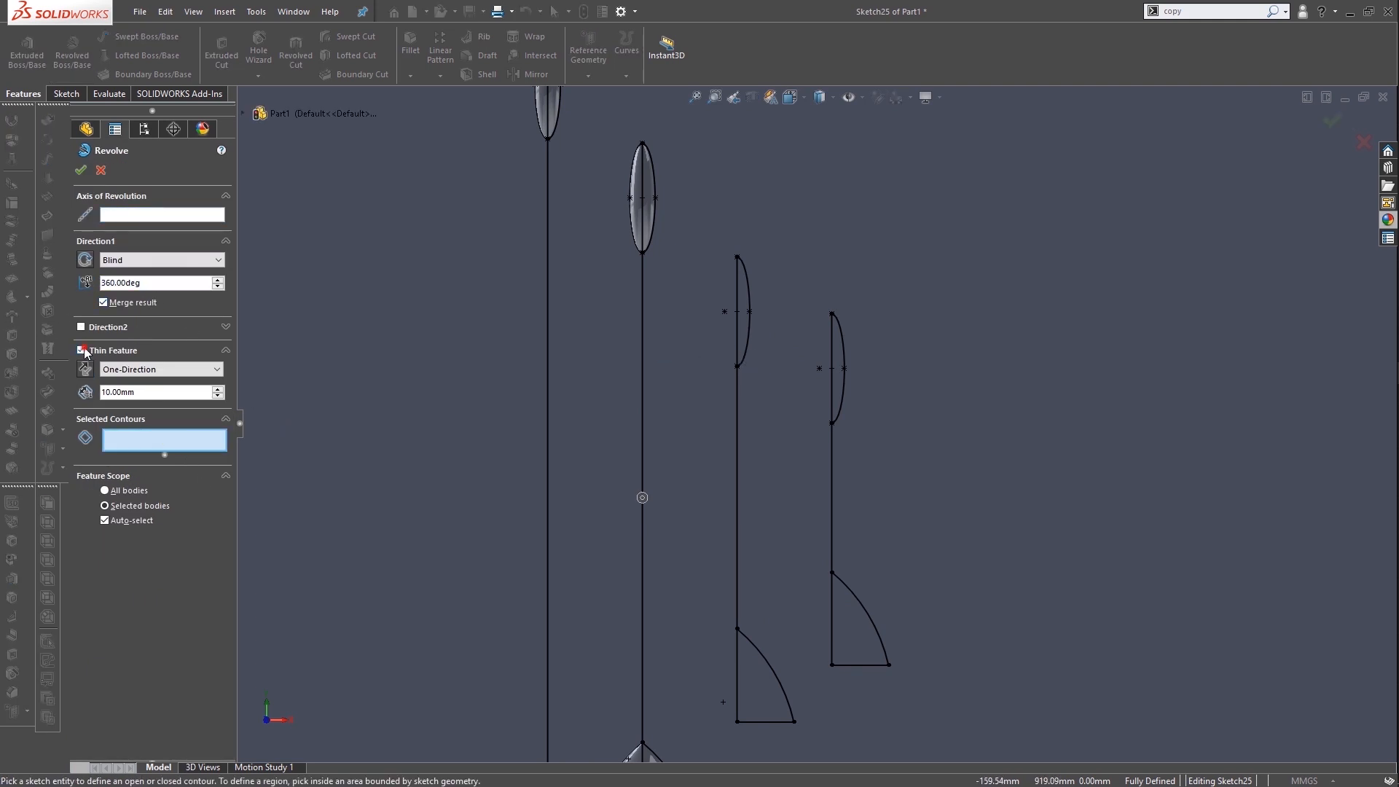
click(83, 351)
click(121, 306)
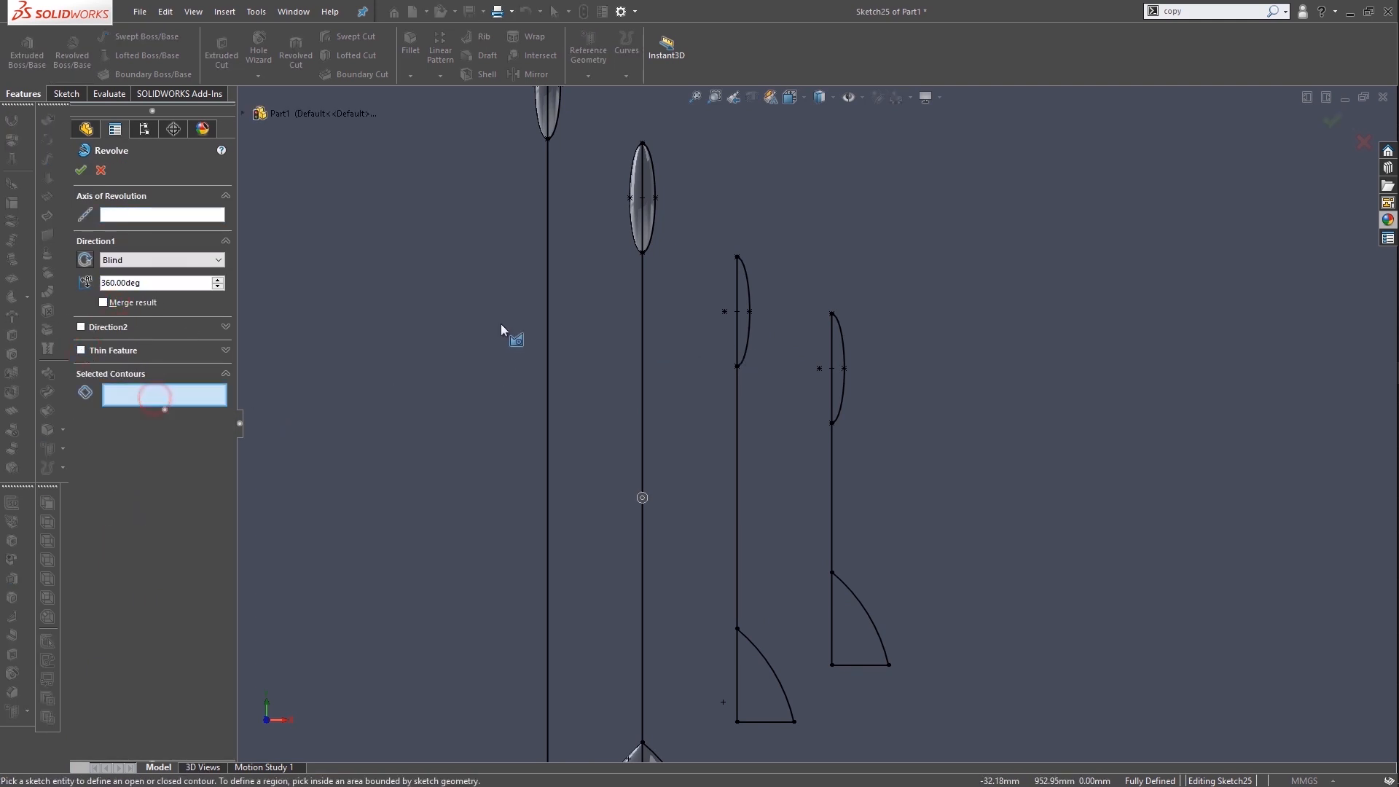
click(747, 335)
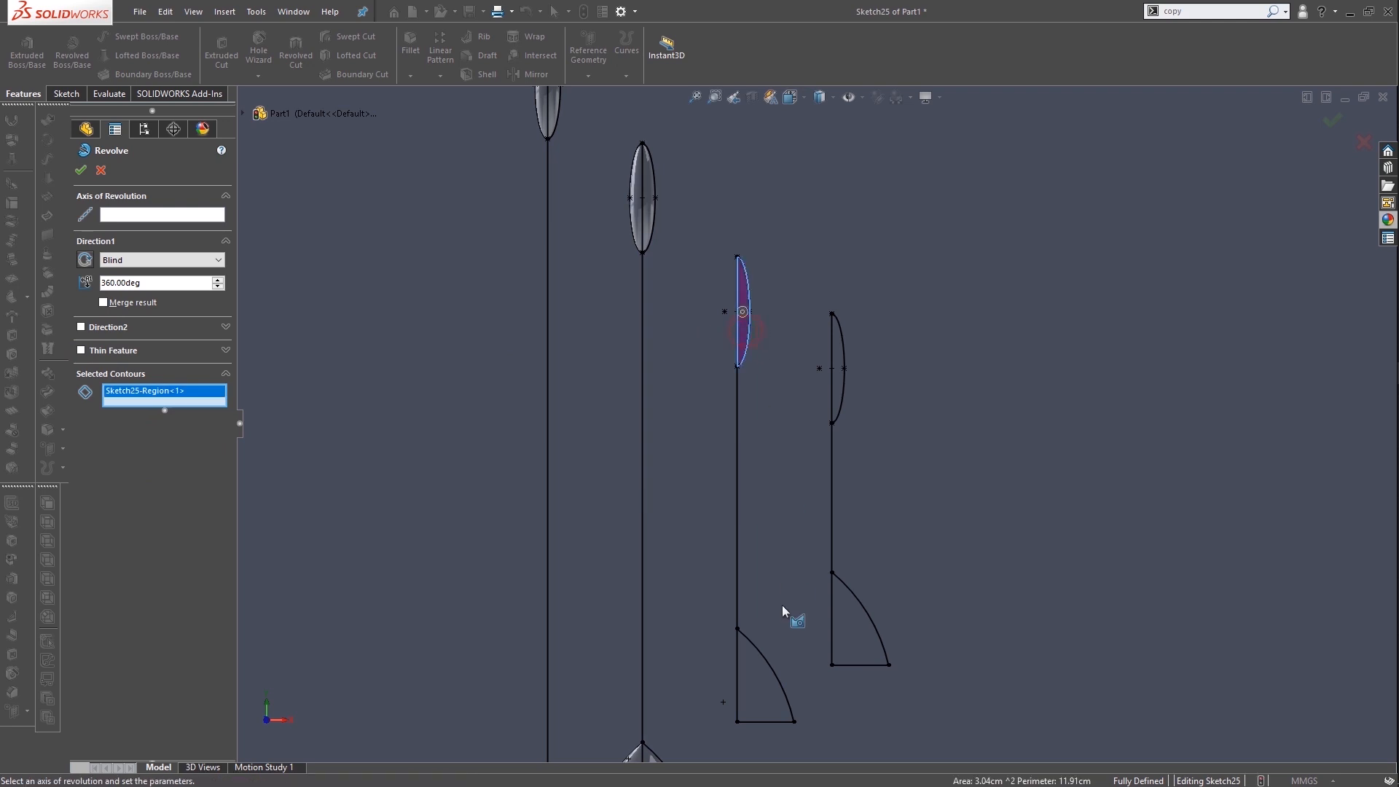
click(766, 680)
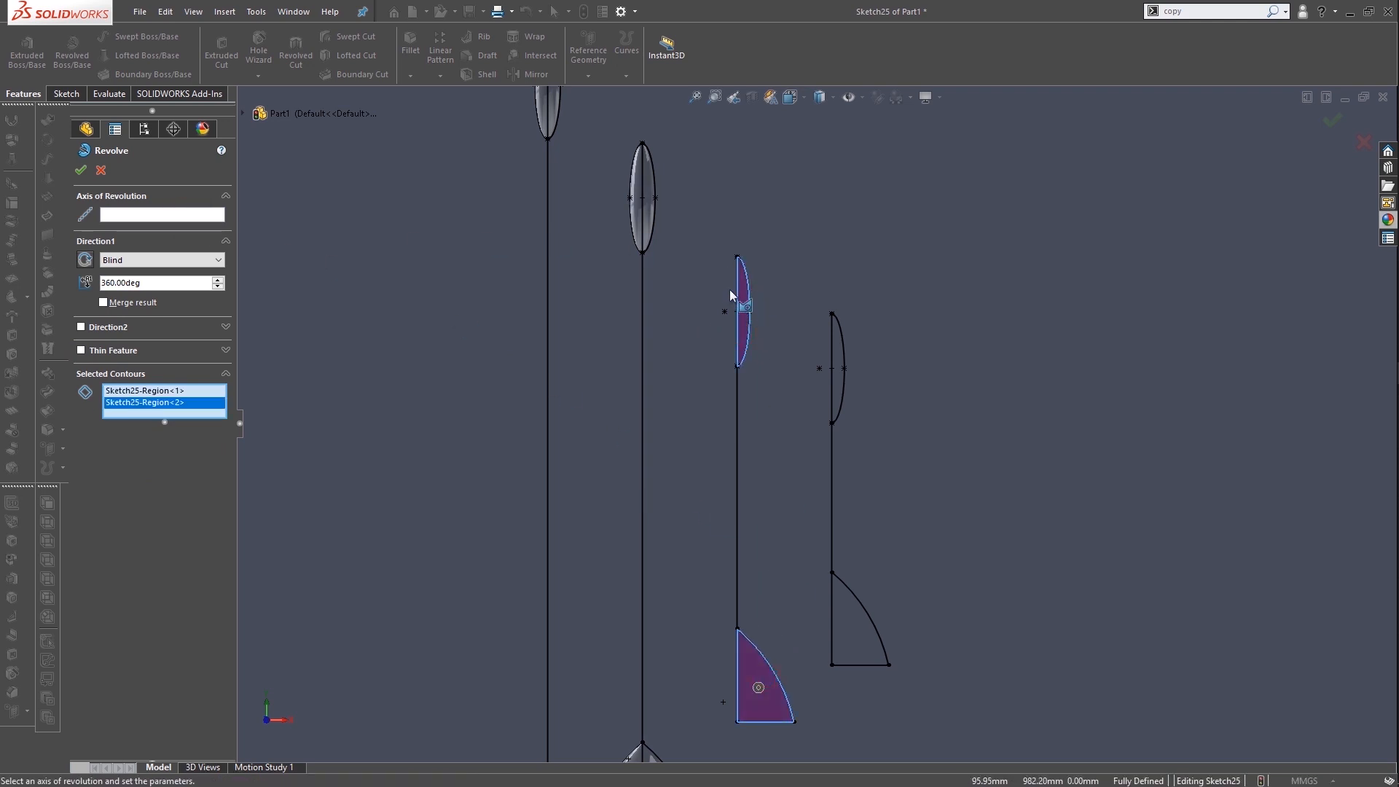
click(180, 214)
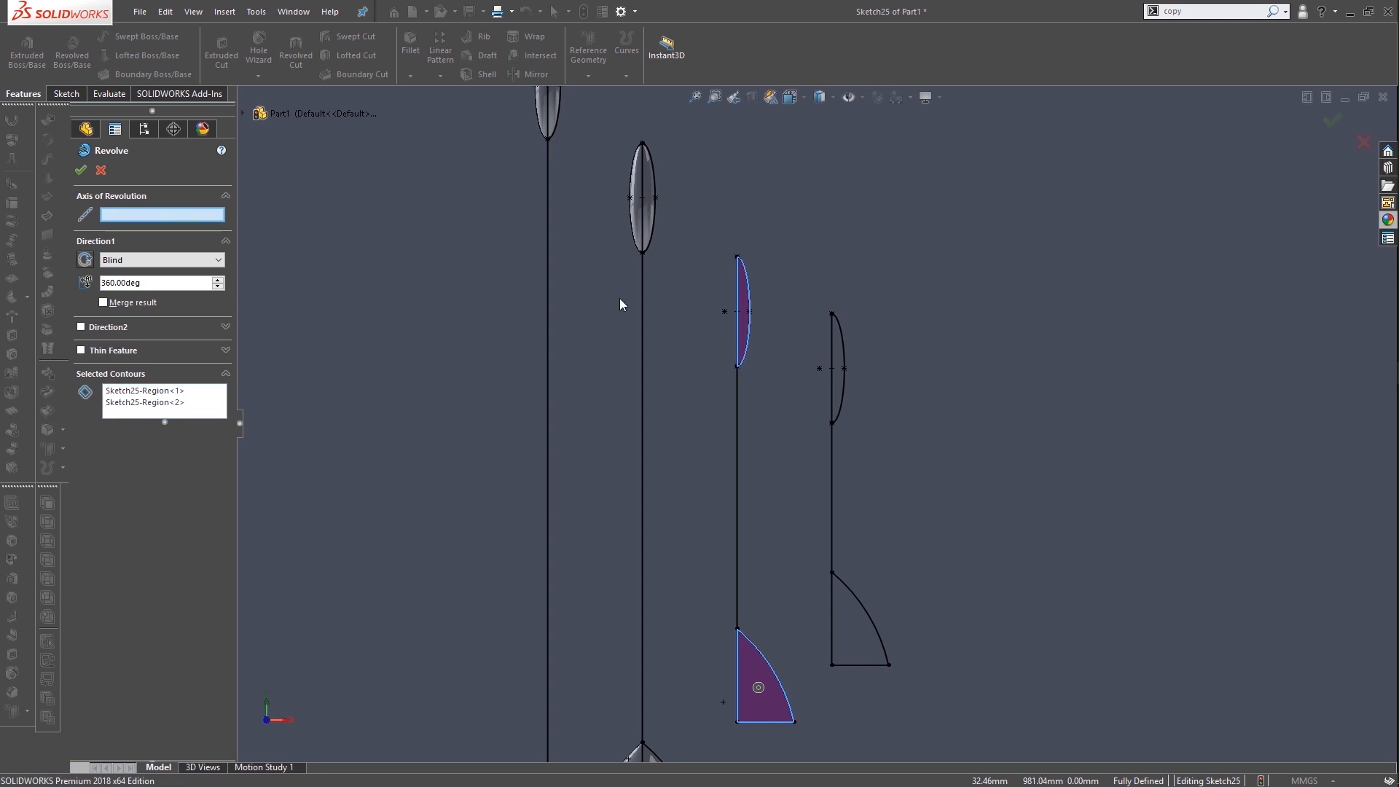
click(737, 348)
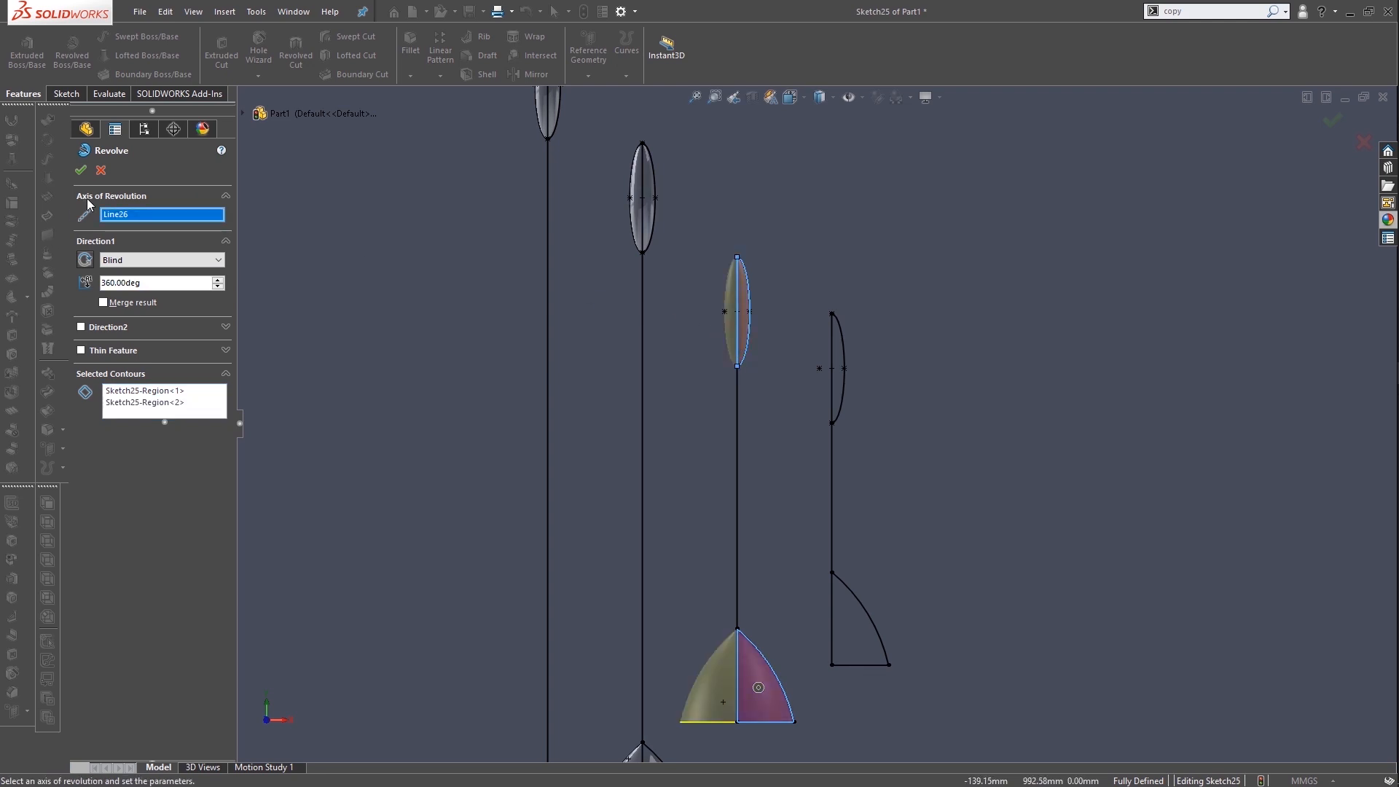
click(81, 172)
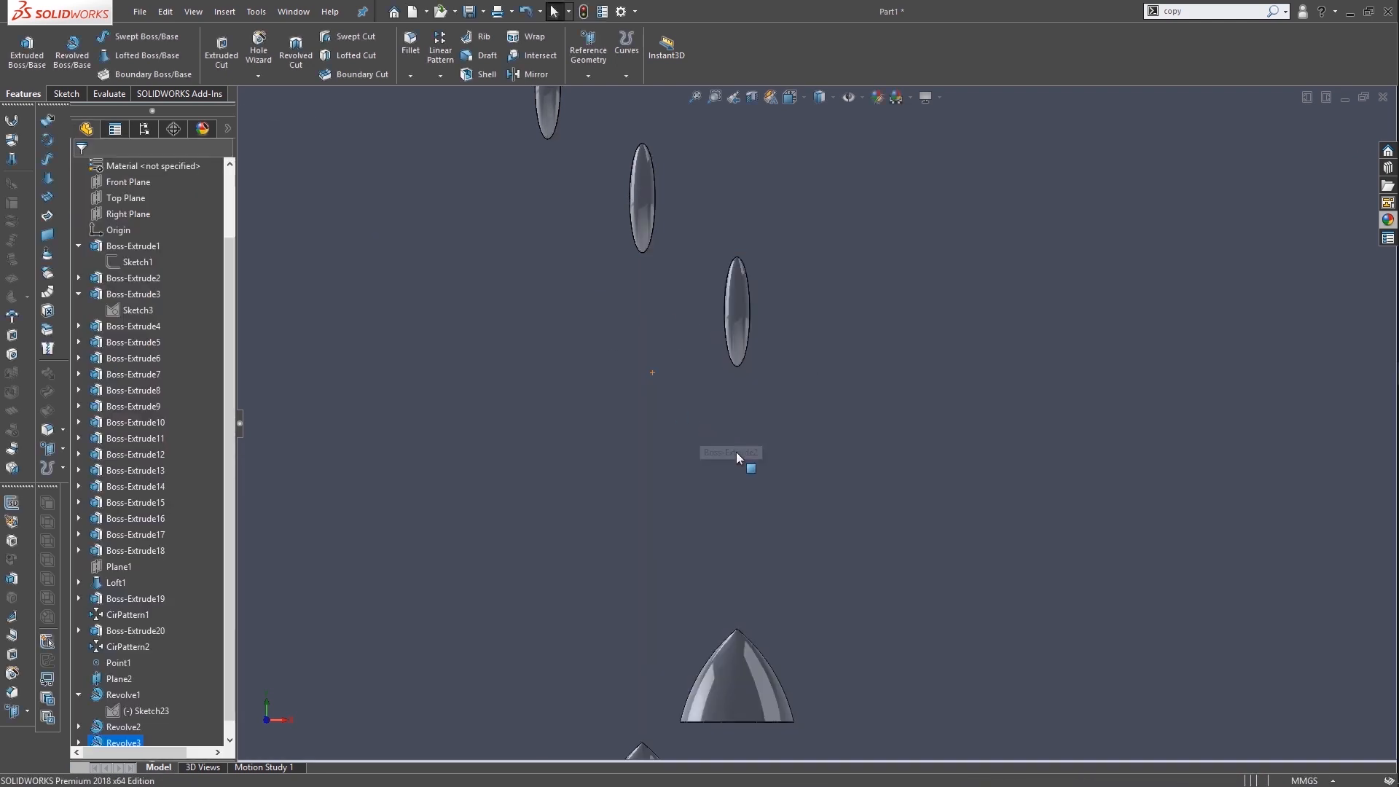
Open a new sketch on Plane2 for the fourth strand and convert all Sketch23 entities into it
scroll(802, 481, up, 5)
right_click(1134, 330)
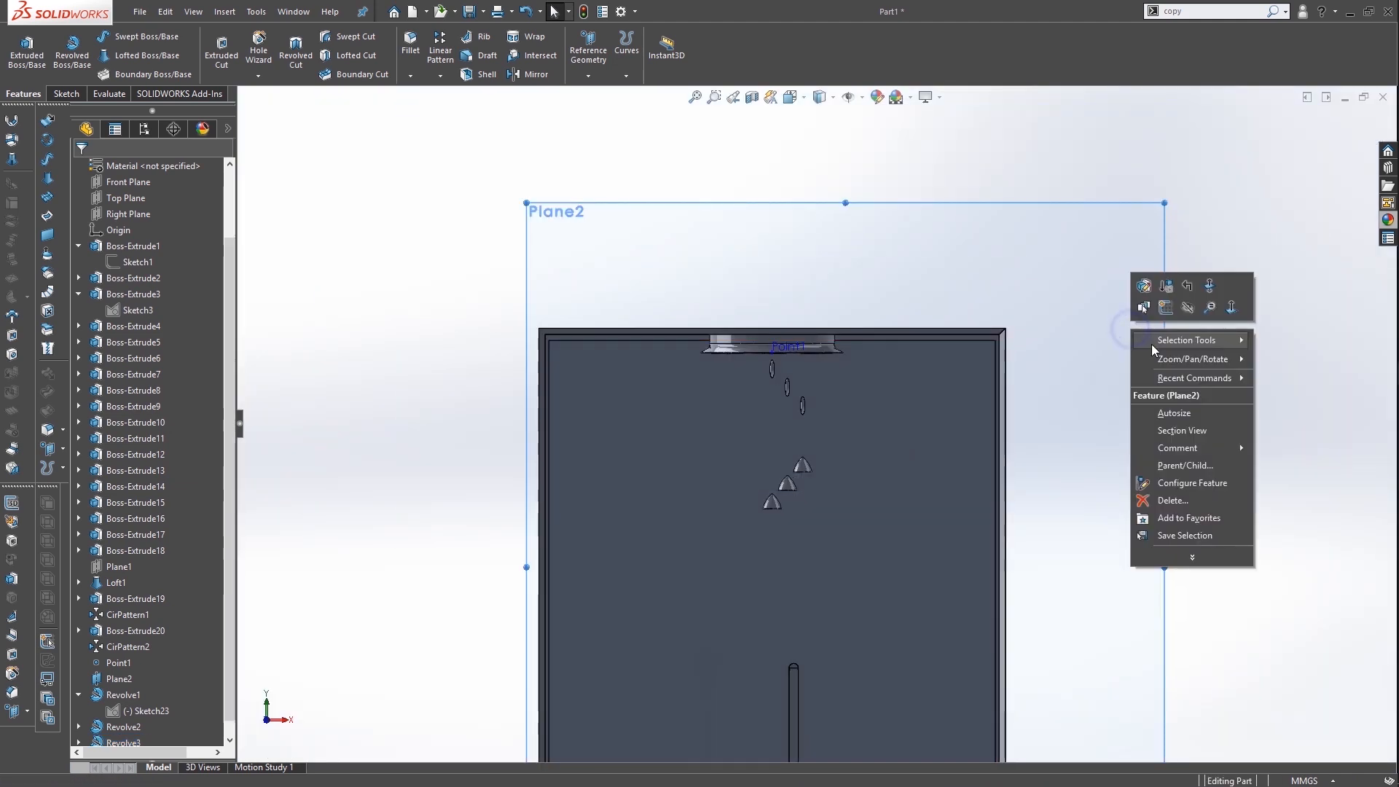
click(1164, 307)
scroll(841, 339, up, 5)
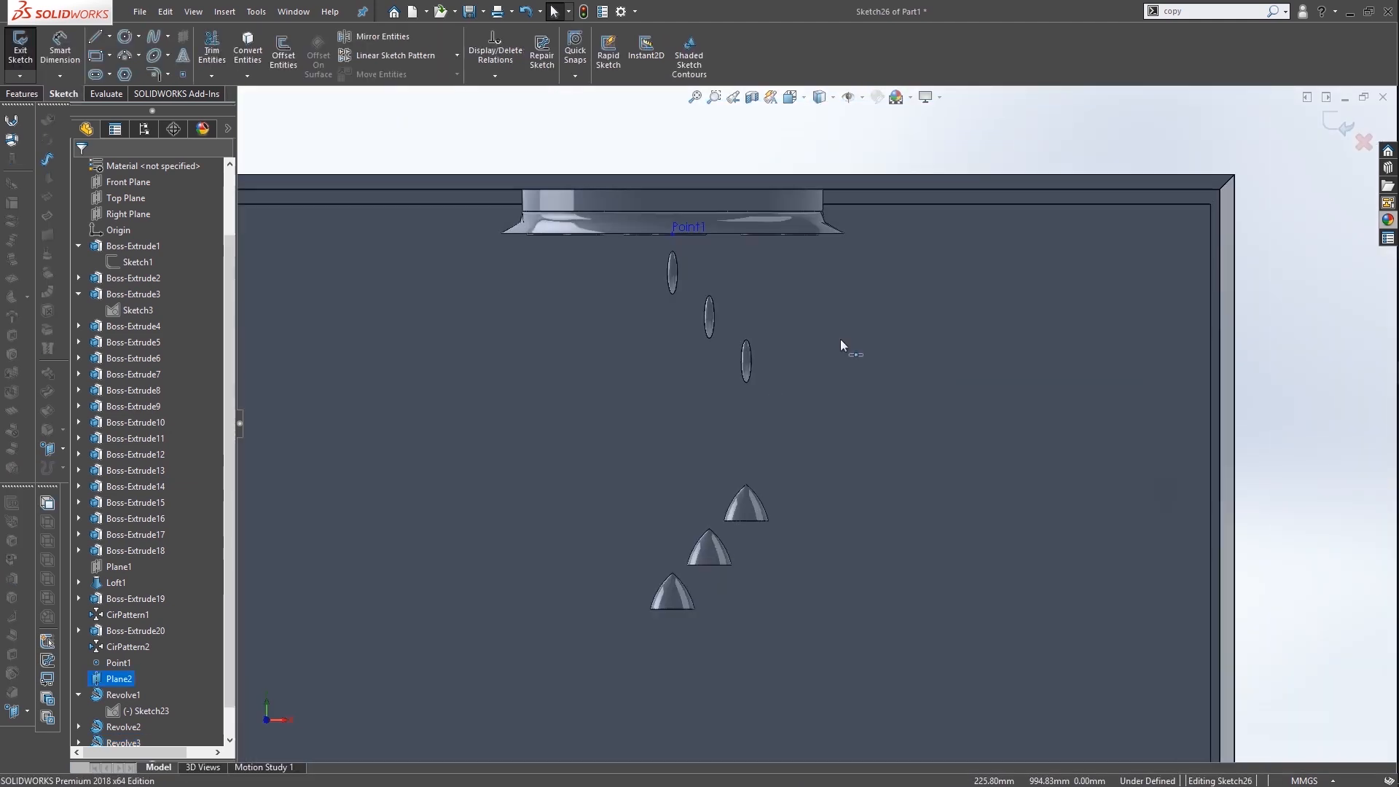
click(149, 710)
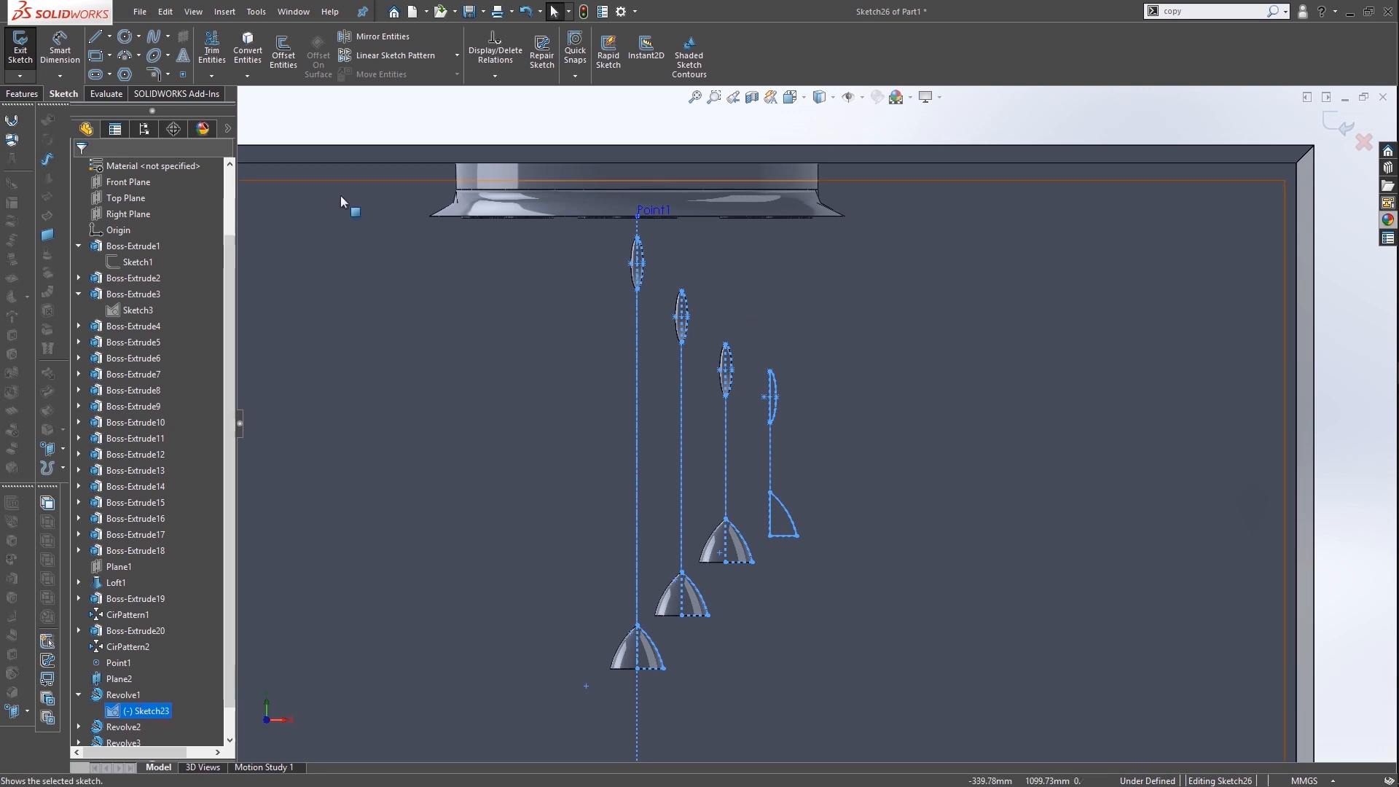
click(251, 63)
scroll(791, 513, down, 4)
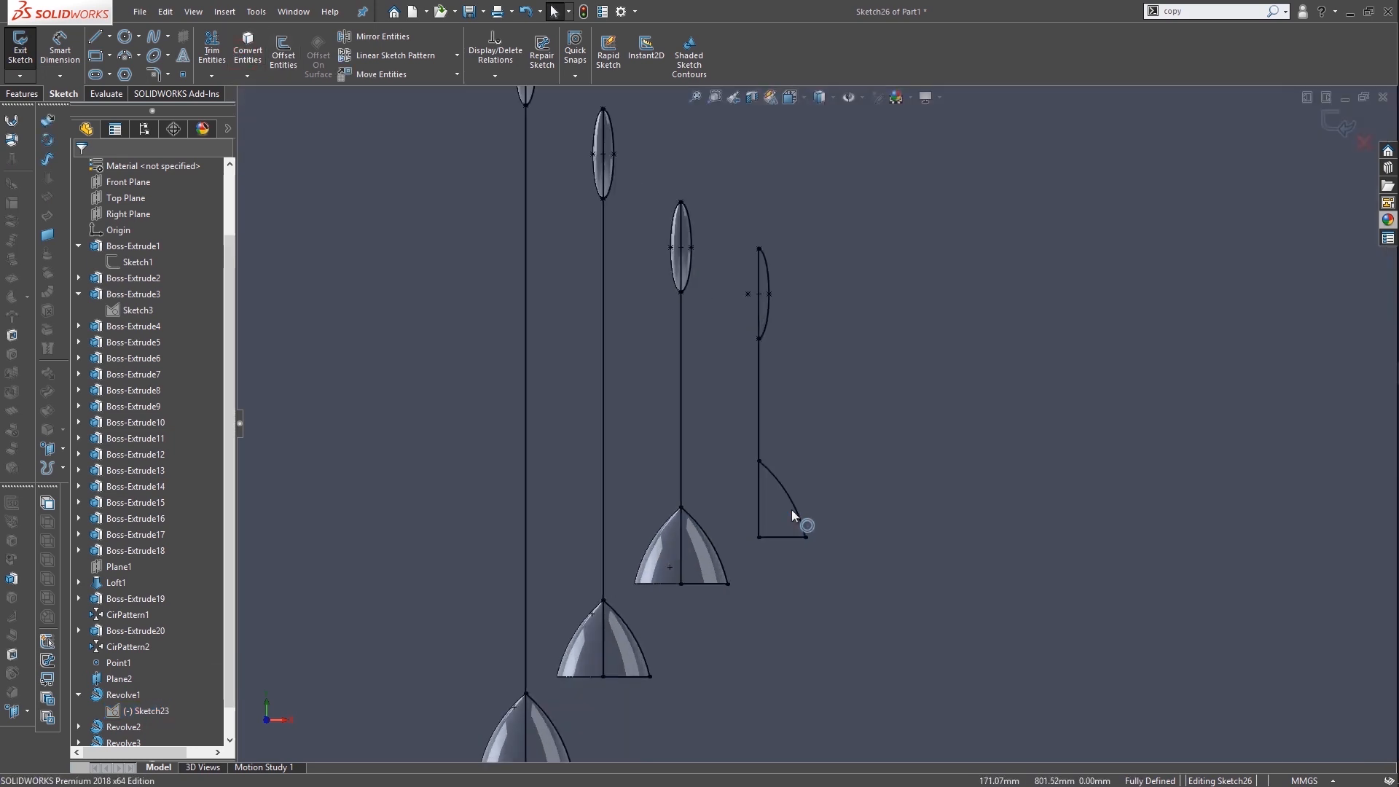
Revolve the fourth strand's half-ellipse and arc regions 360° about the half-ellipse's straight edge, with Merge result and Thin Feature off
click(23, 94)
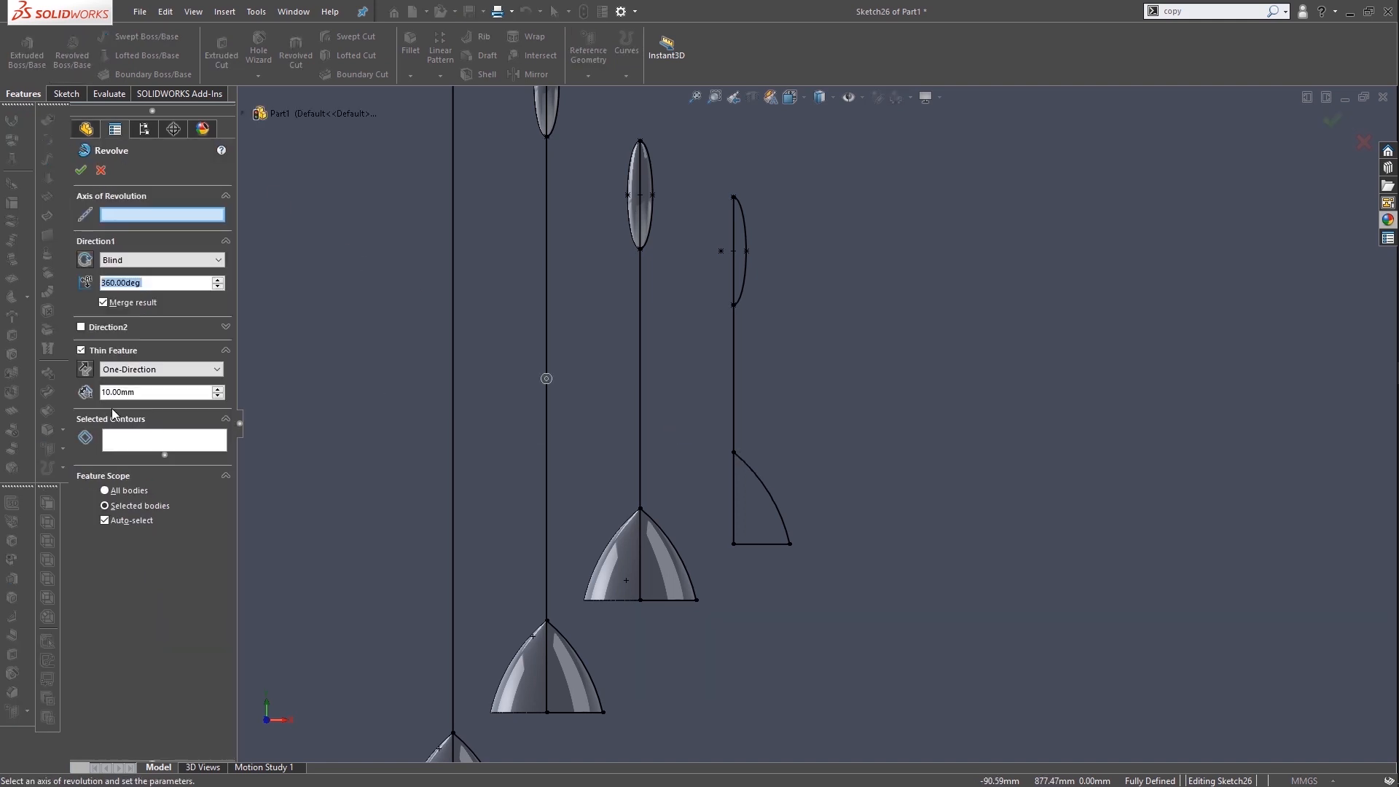
click(149, 440)
click(745, 513)
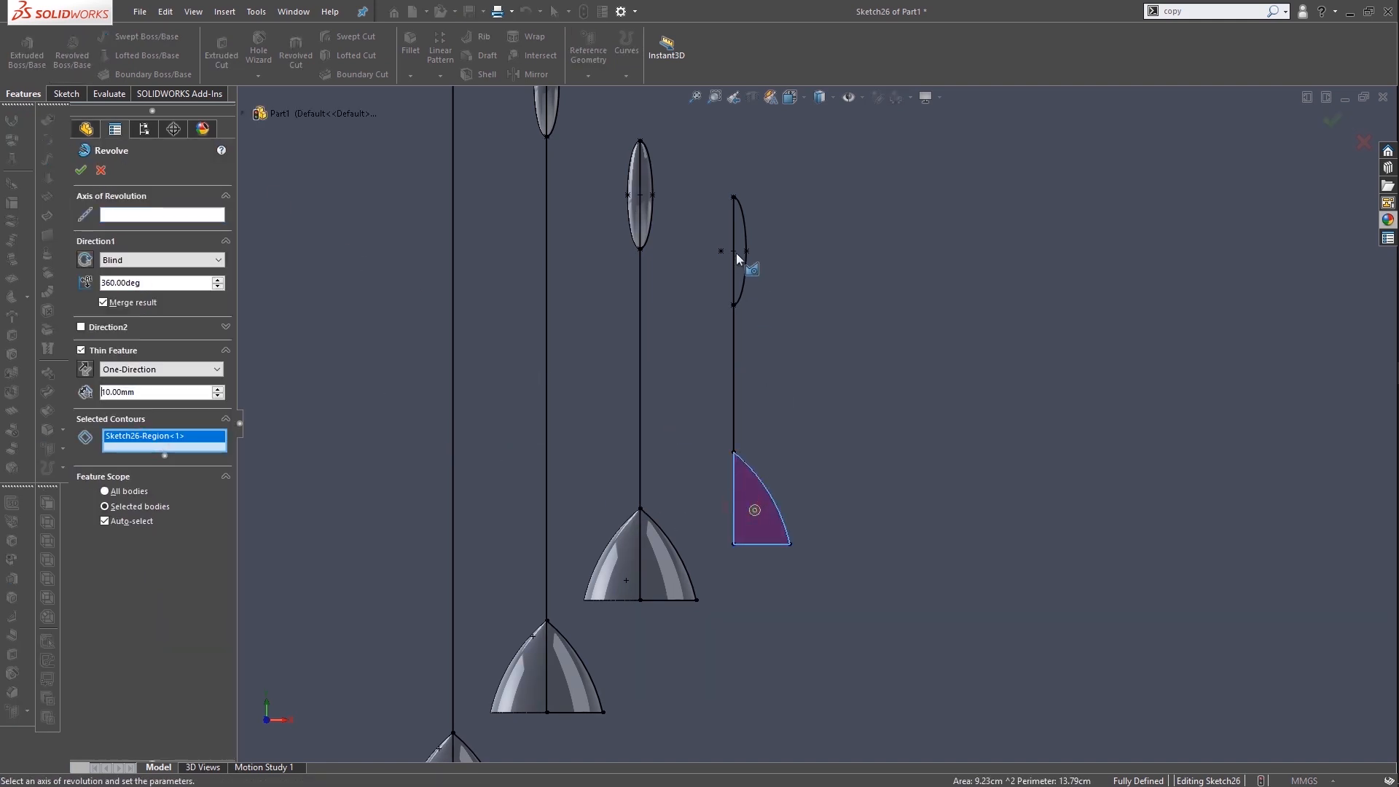
click(741, 250)
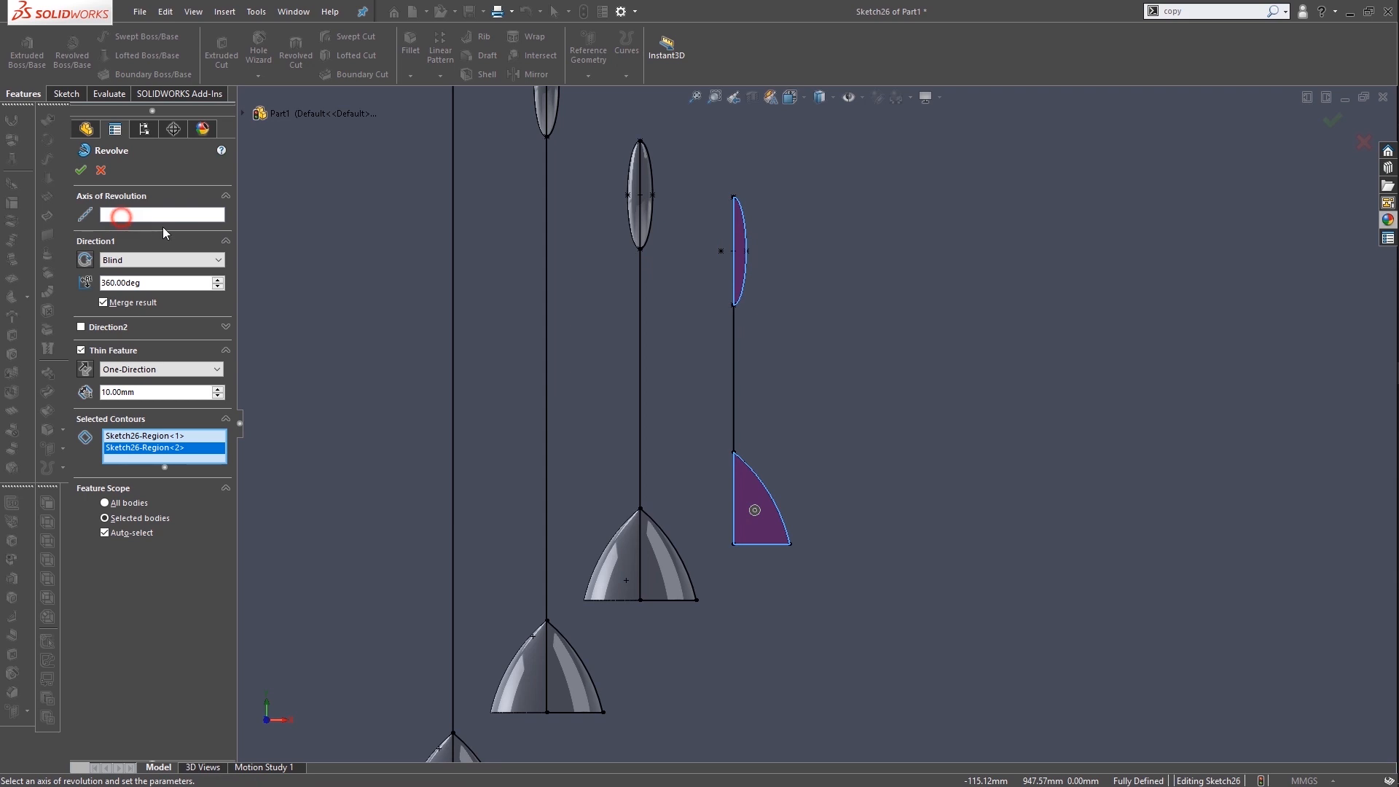
click(142, 303)
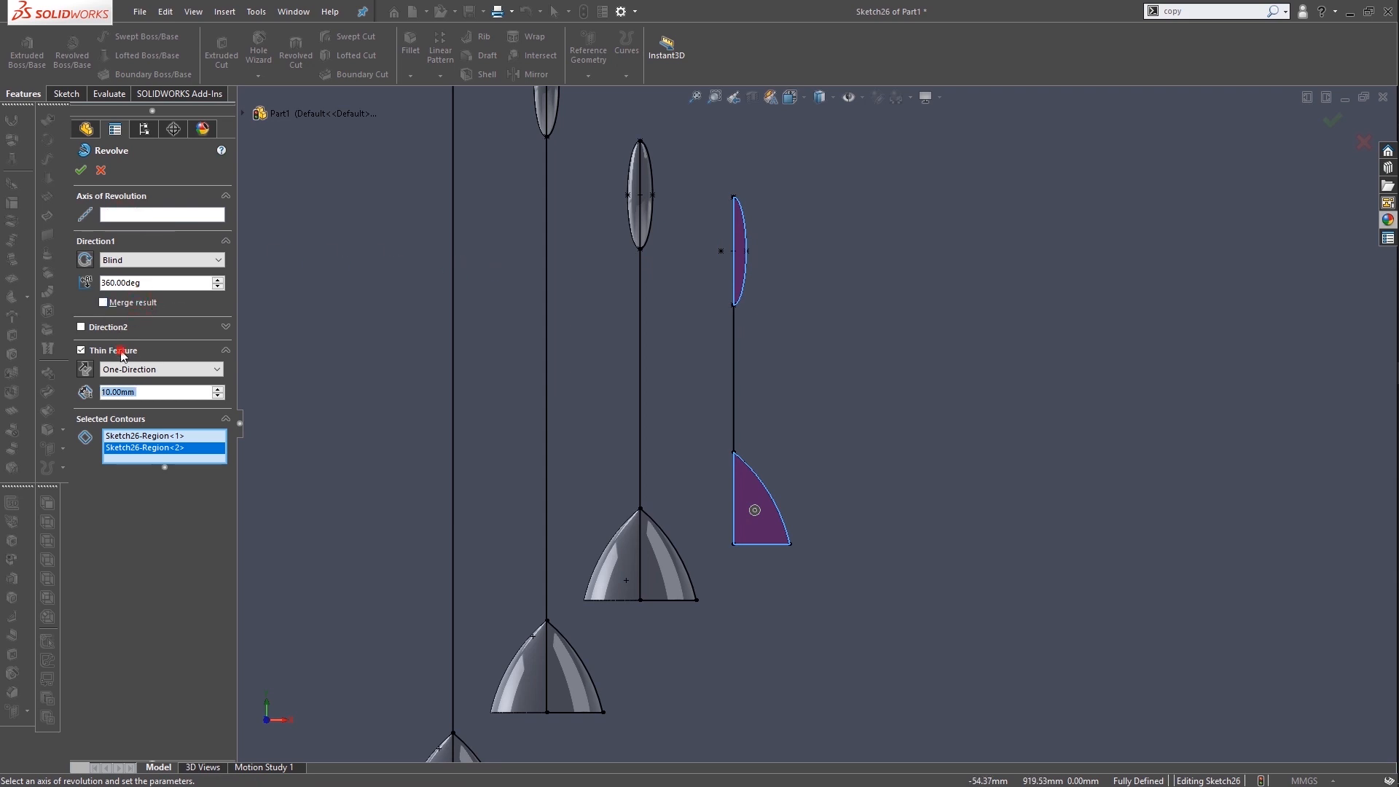
click(120, 351)
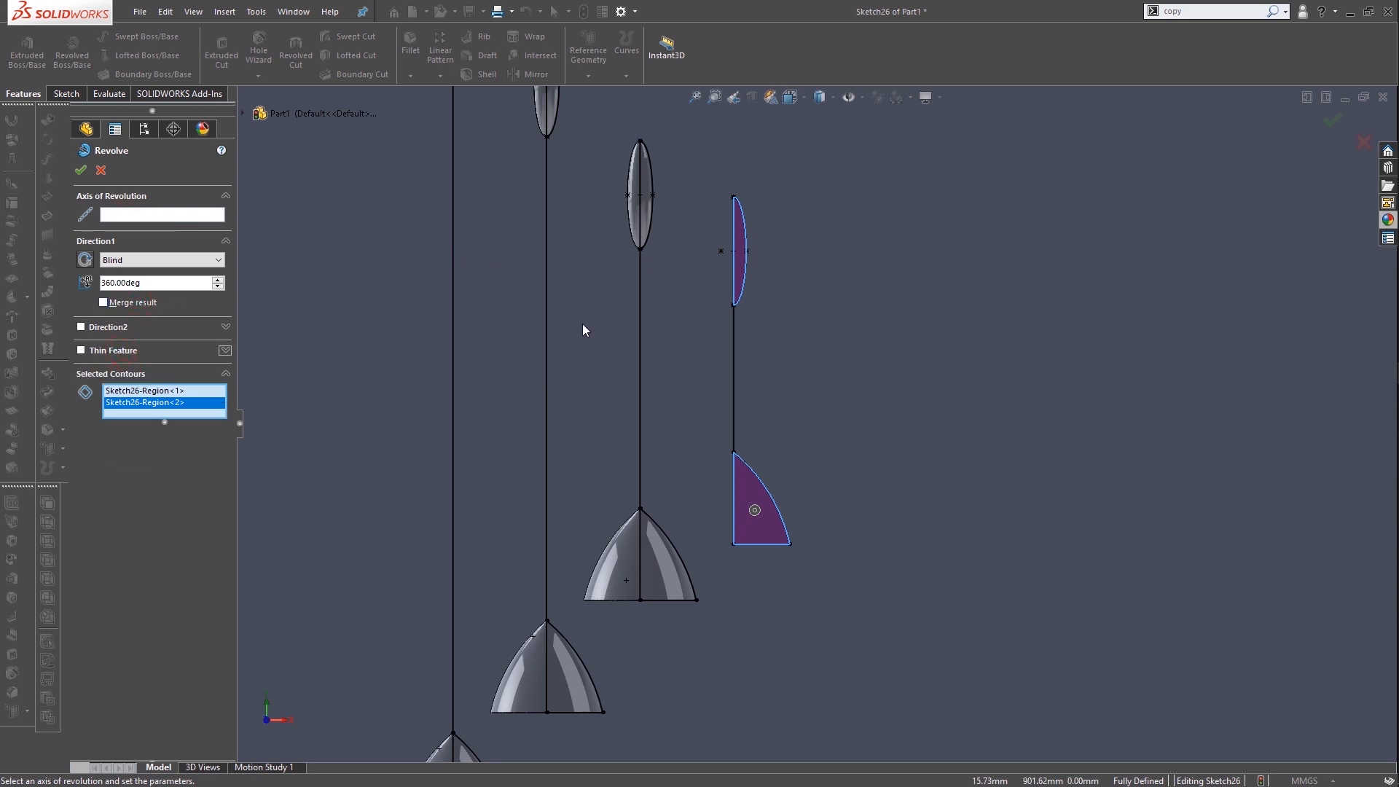
click(735, 270)
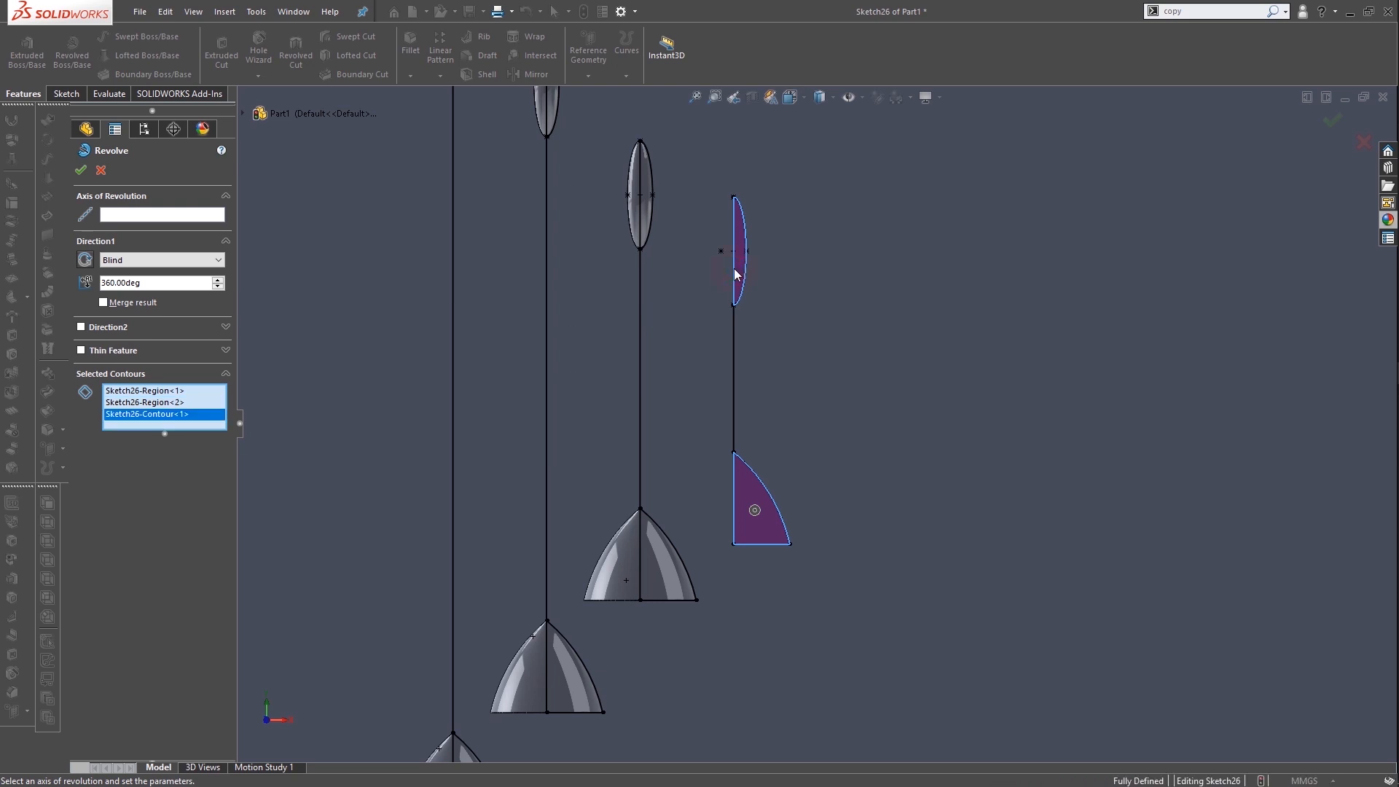
right_click(170, 420)
click(196, 441)
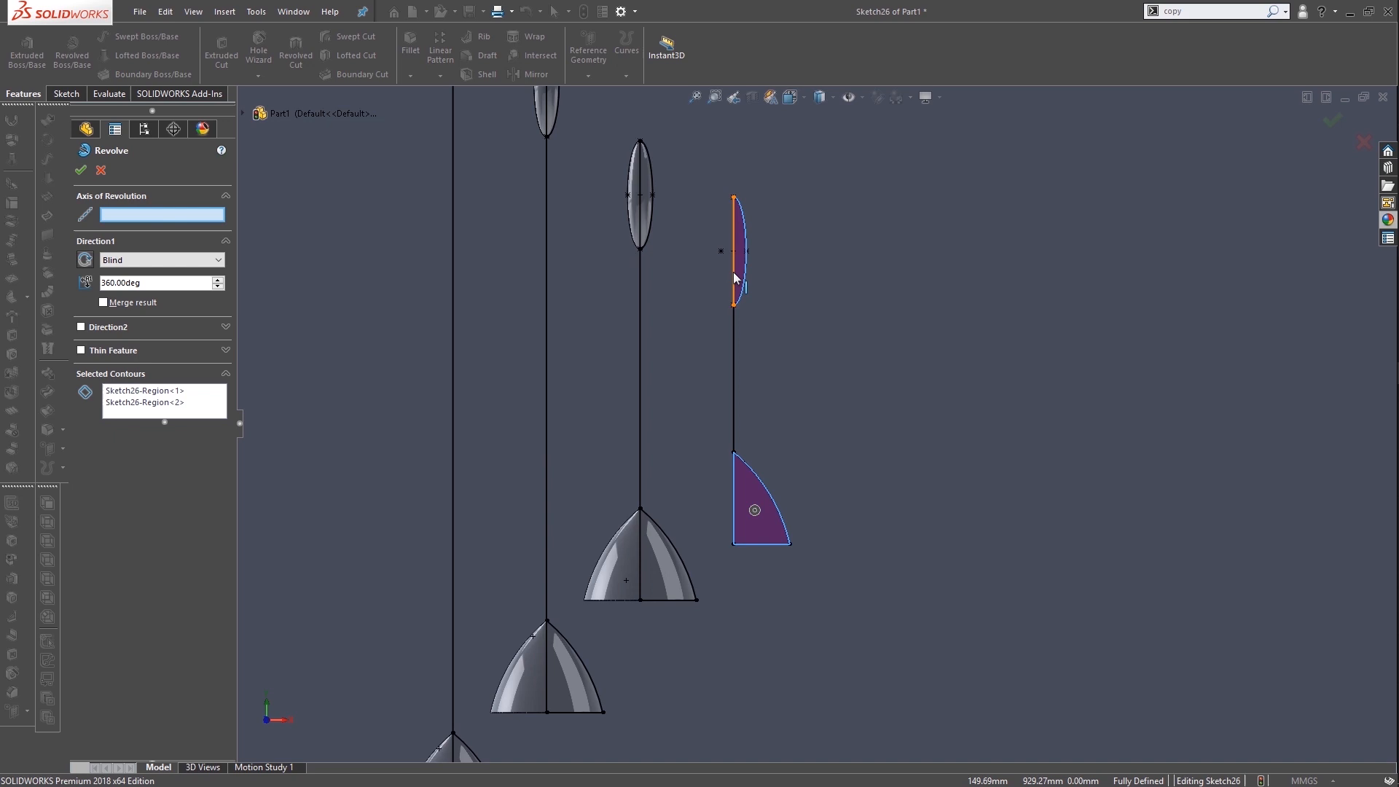
click(733, 271)
click(81, 170)
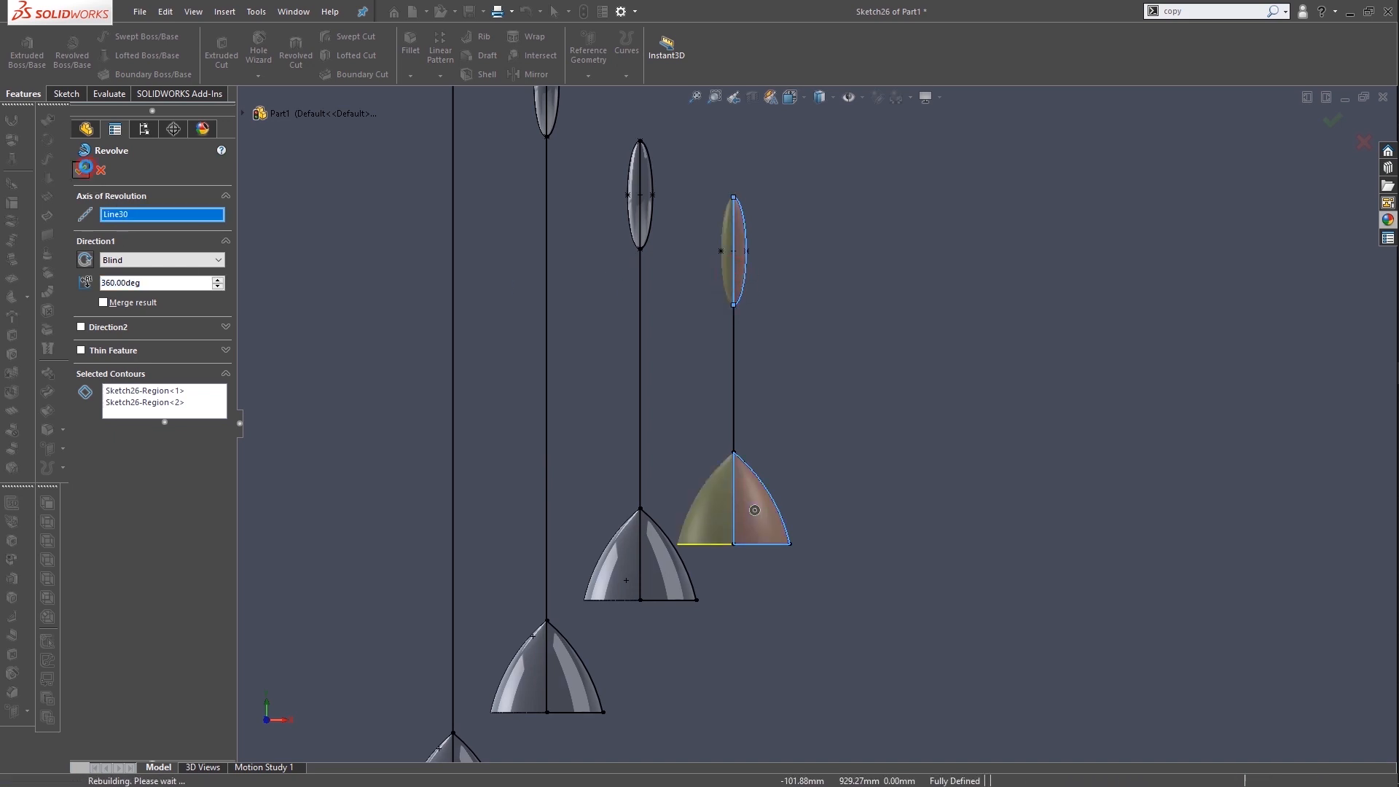
Start a sketch on Plane2 for the strands' connecting wires and convert all Sketch23 entities into it
scroll(772, 504, up, 5)
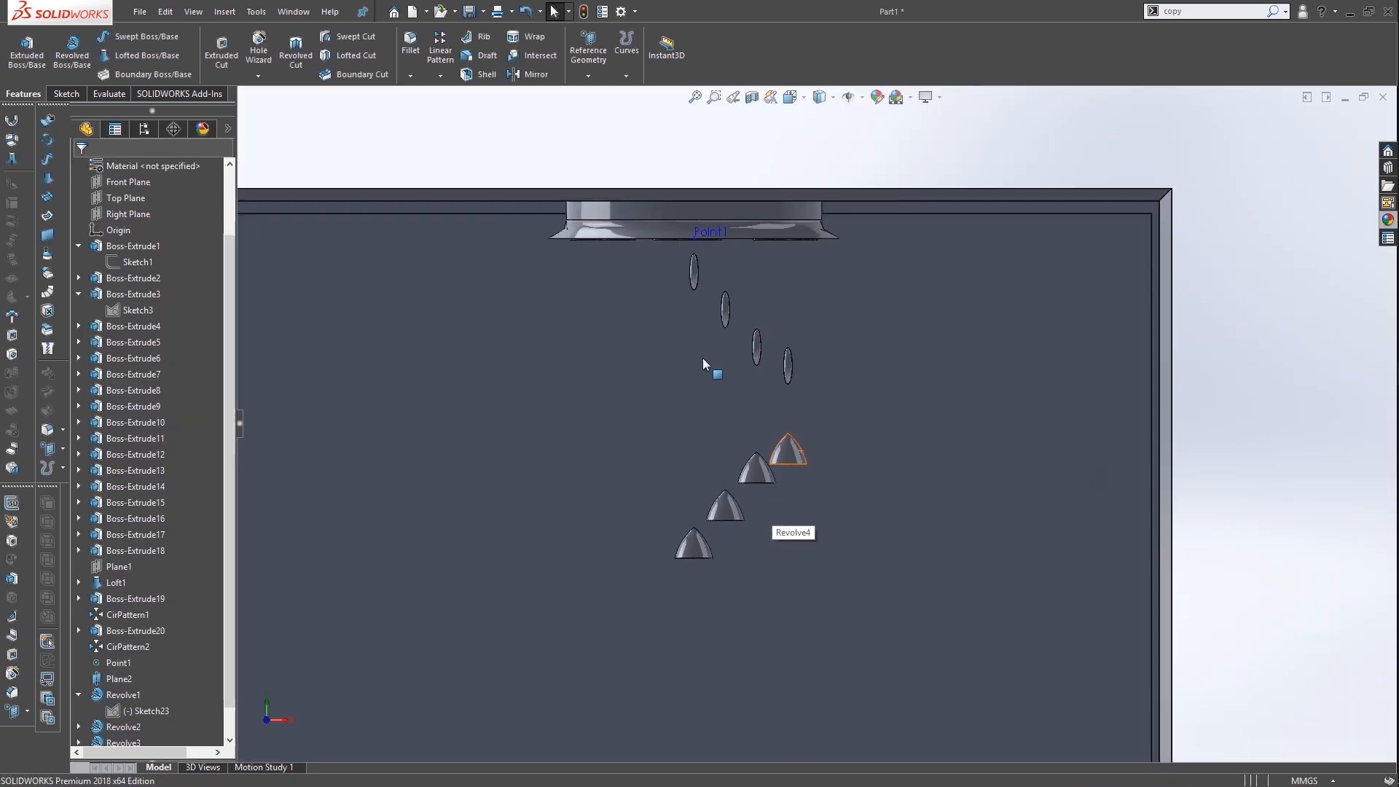
drag(231, 626, 233, 655)
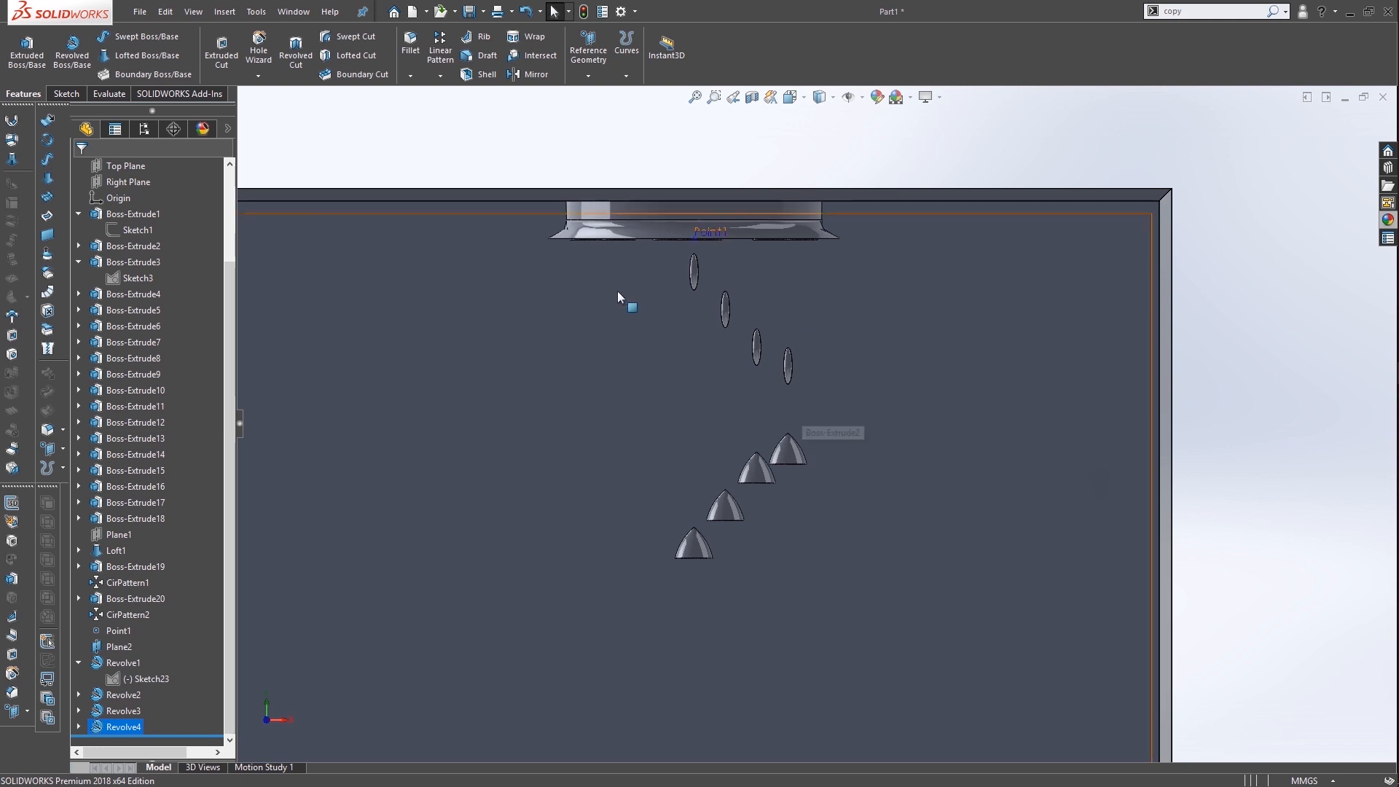
click(692, 233)
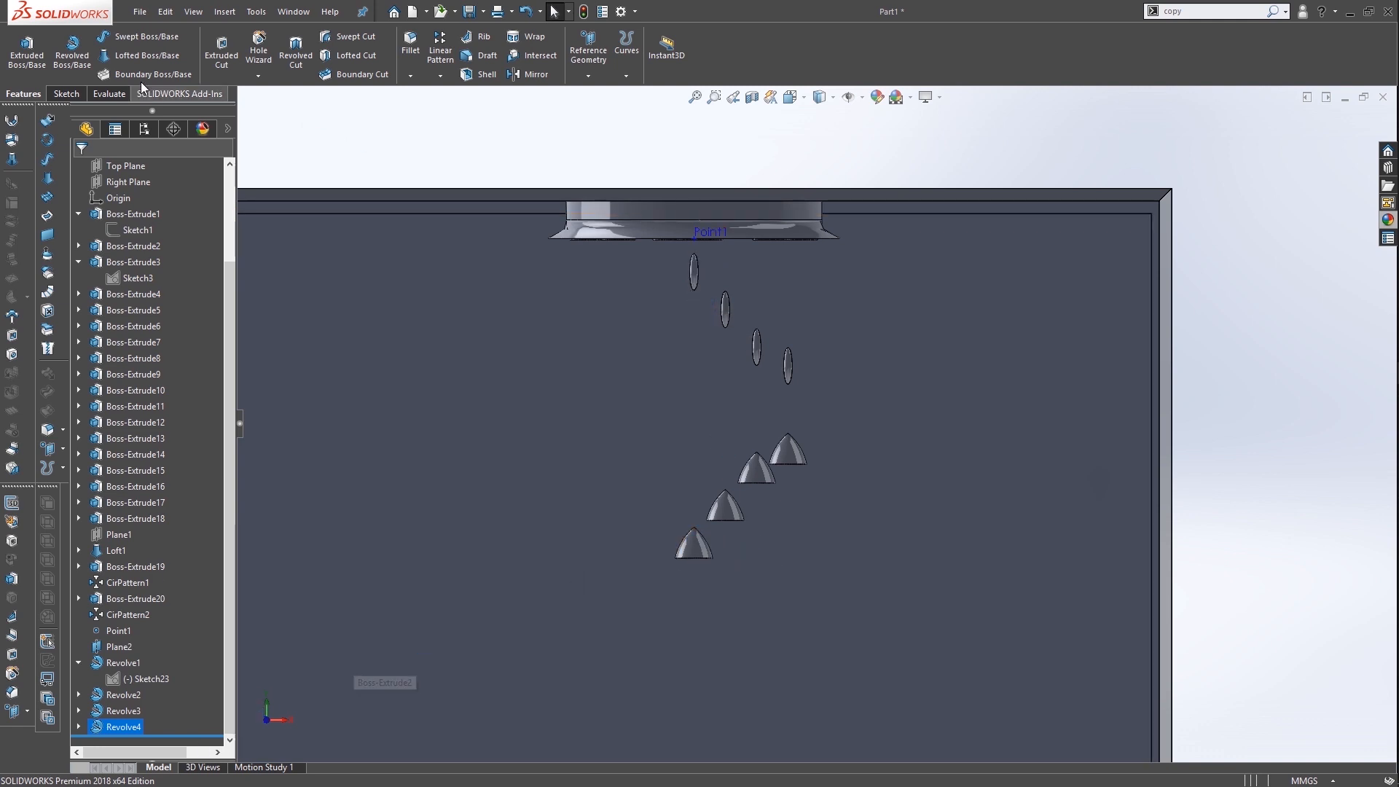
key(f)
right_click(1052, 287)
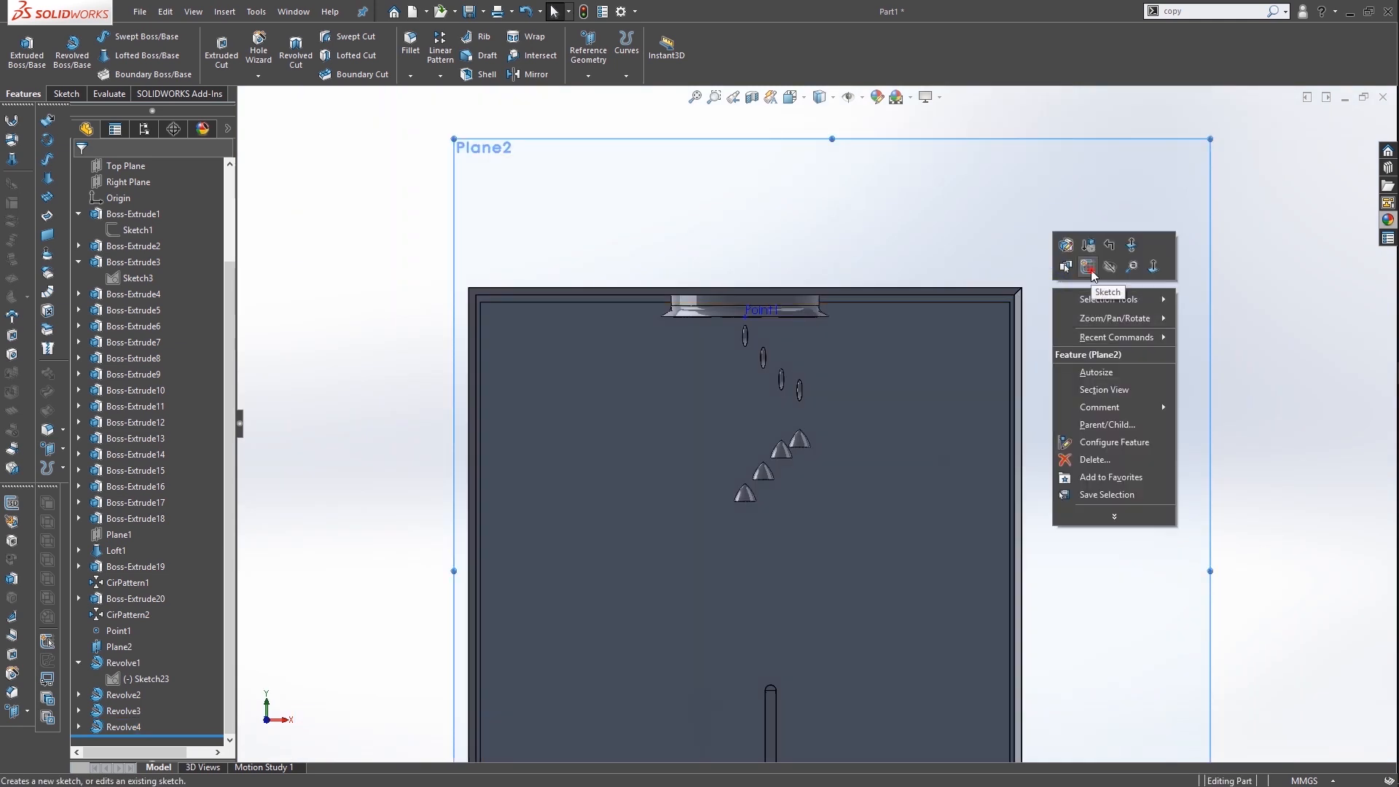
click(1109, 288)
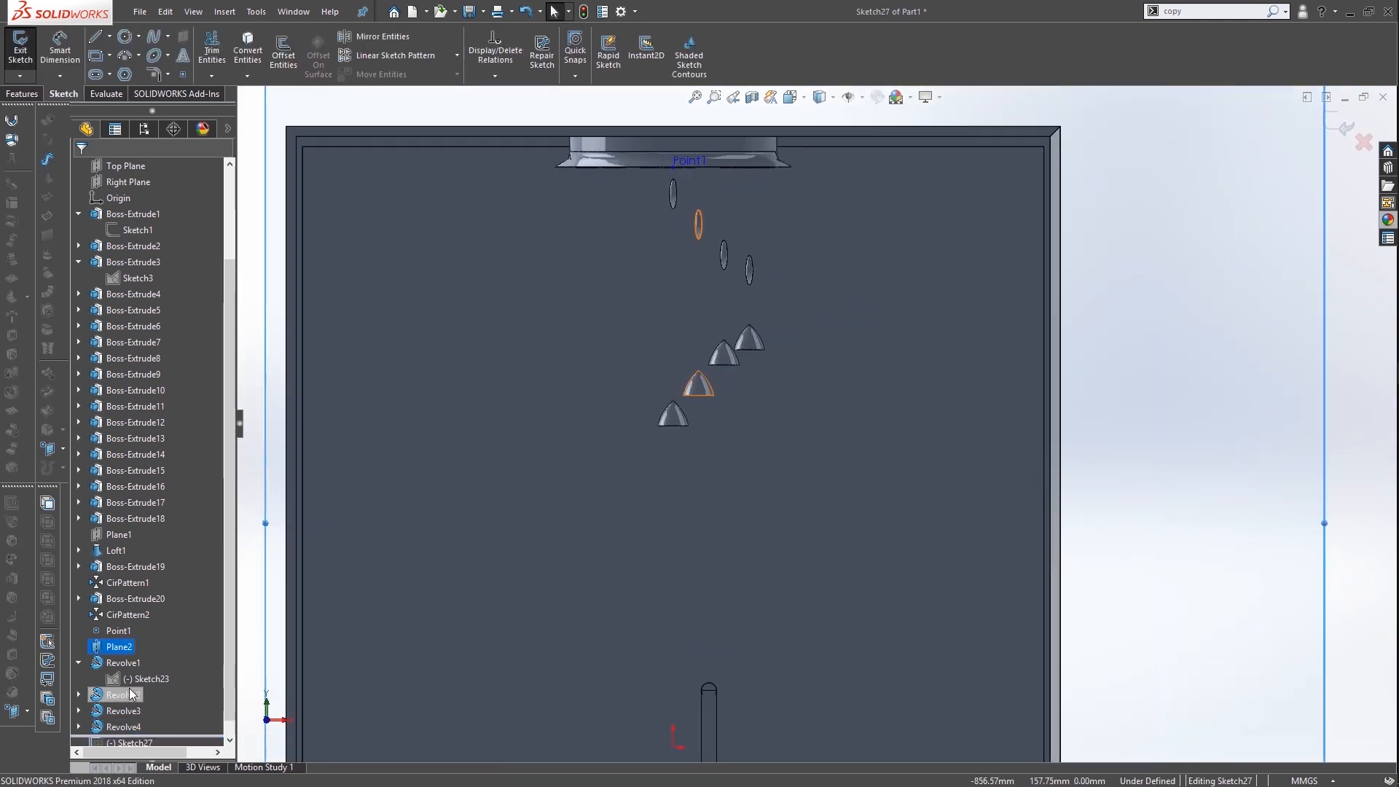
click(130, 679)
click(247, 49)
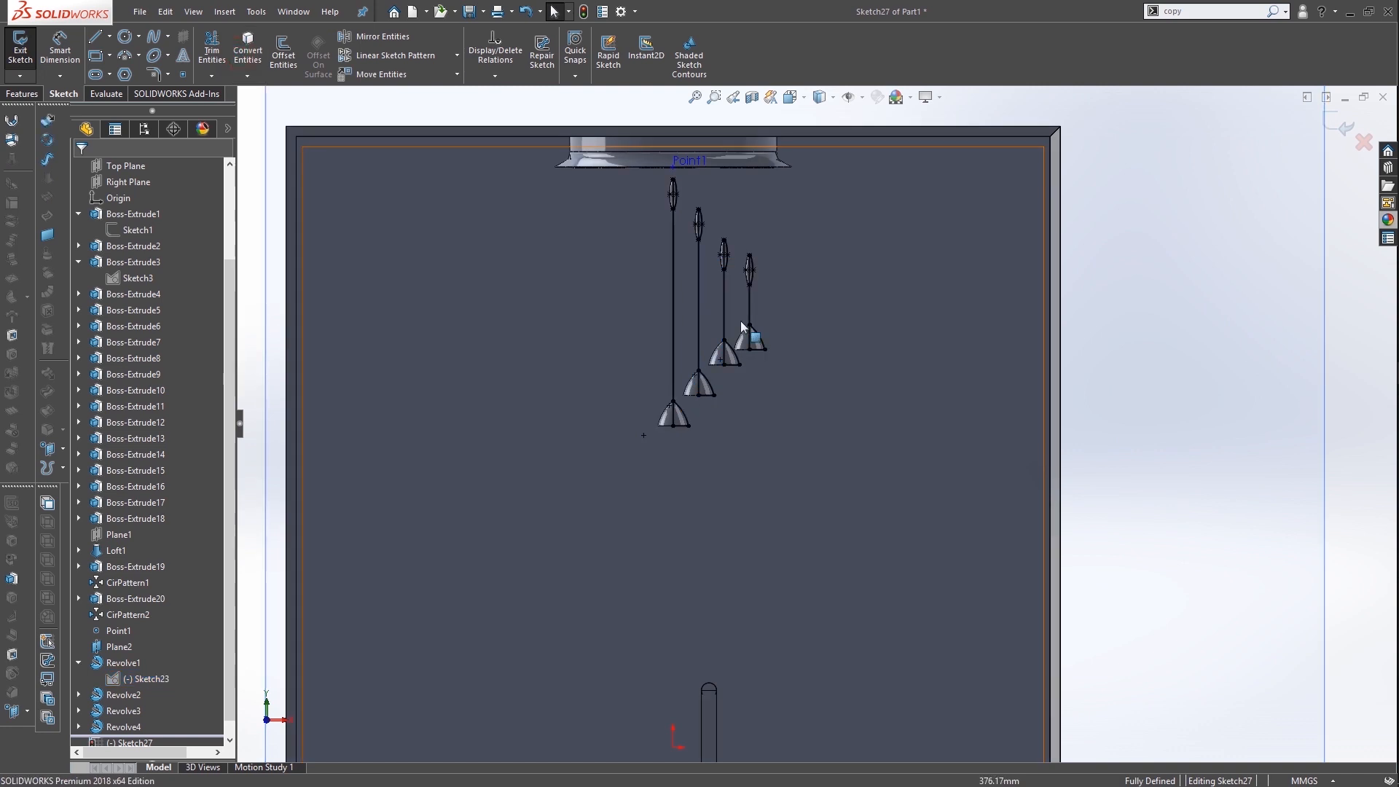
Start a Swept Boss/Base from the vertical line connecting the longest strand's two crystals
scroll(678, 233, down, 3)
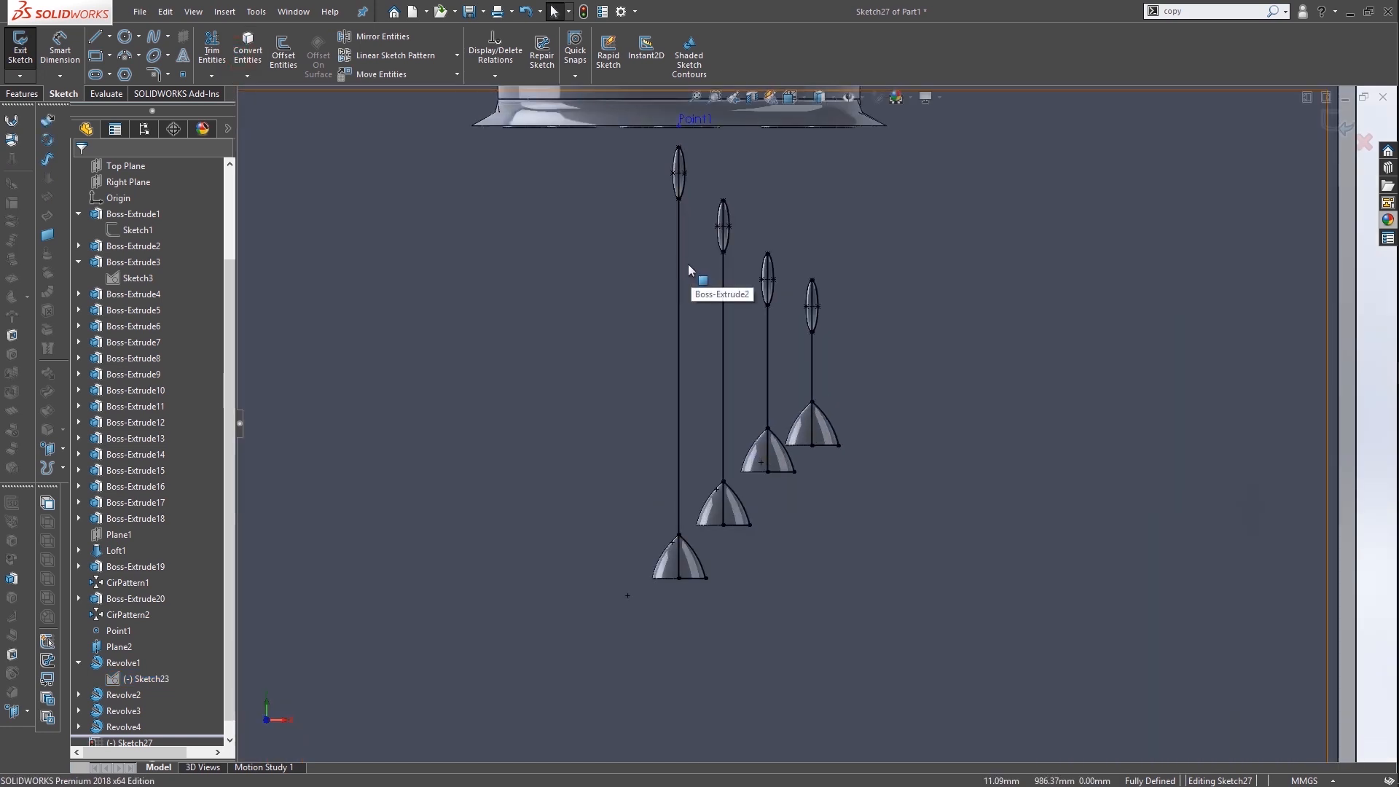
click(681, 262)
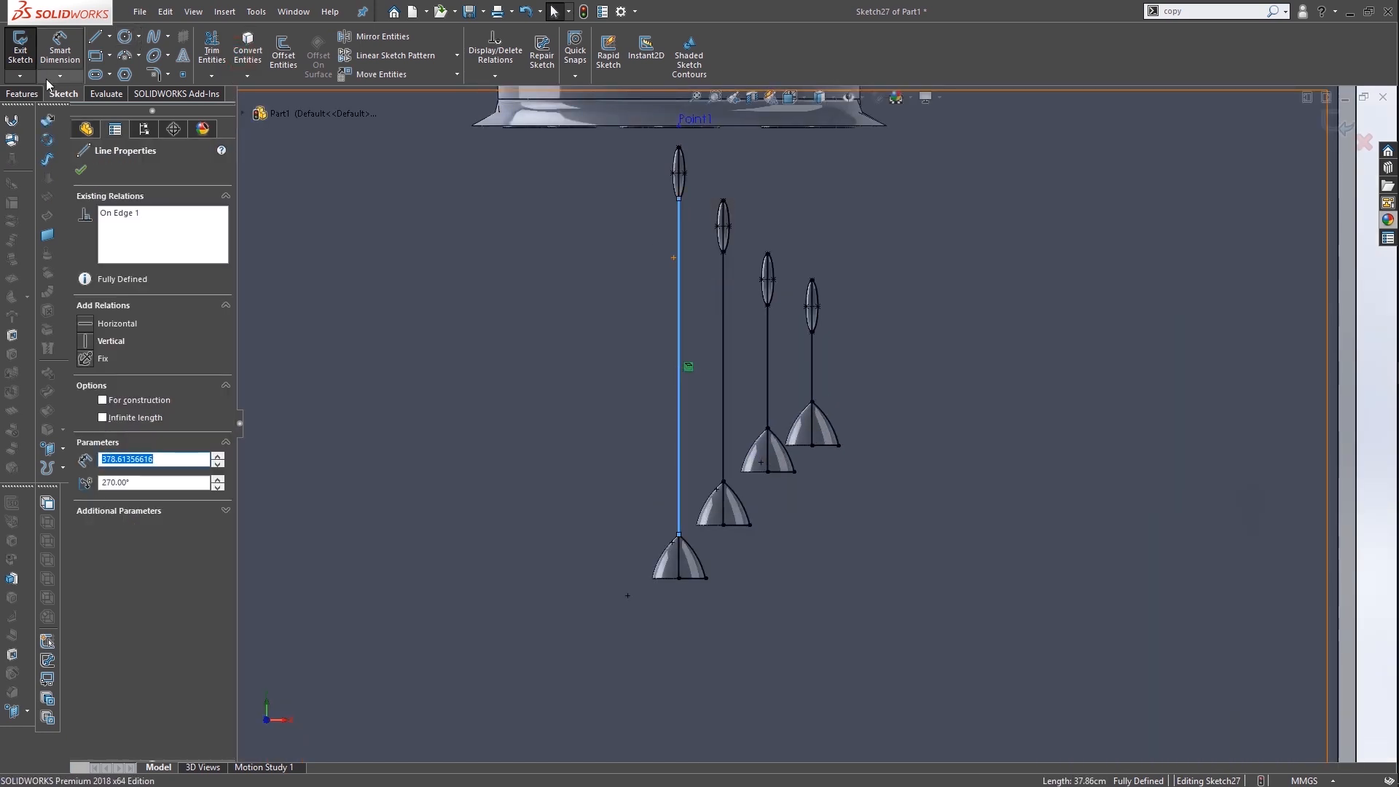
click(22, 93)
click(132, 38)
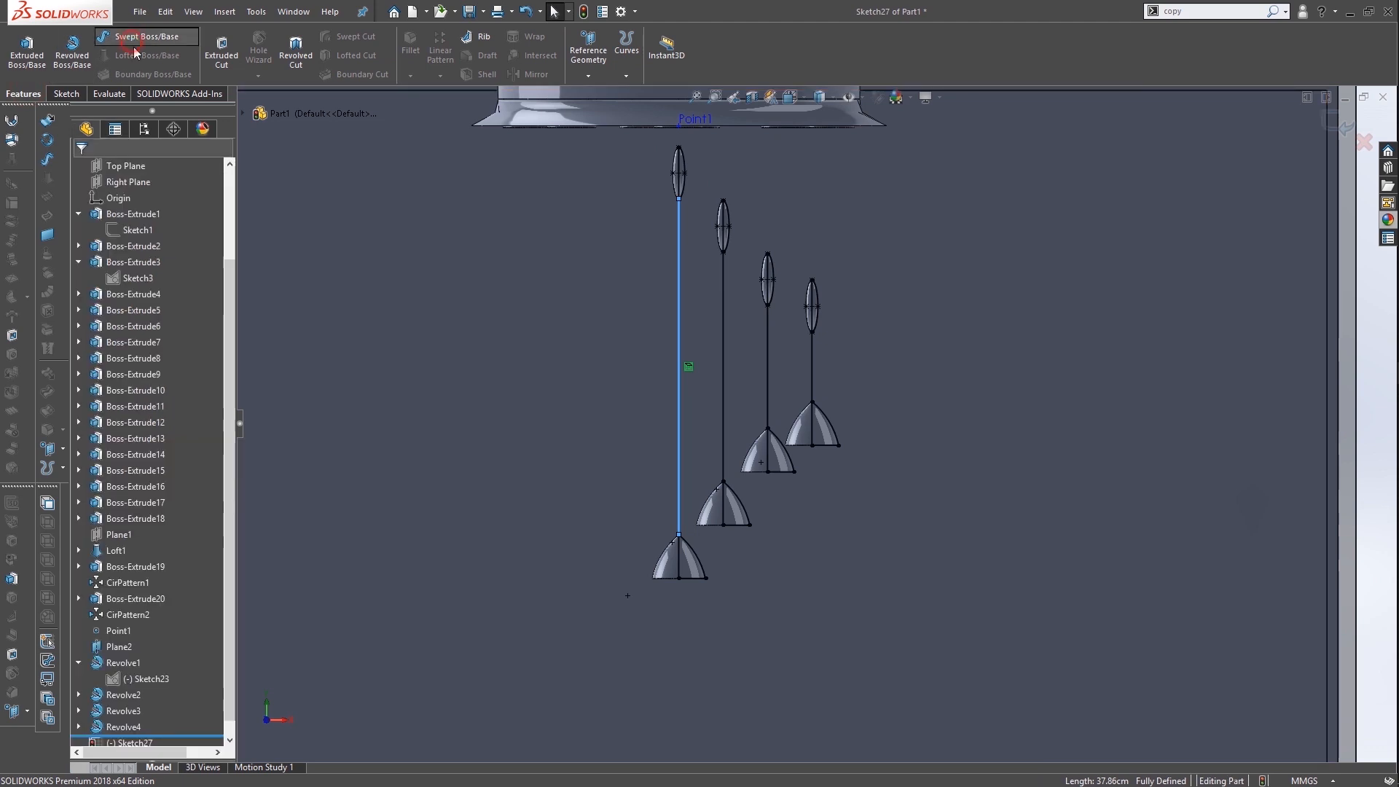
Sweep a 5 mm circular profile along the longest pendant's vertical line, with the feature scope set to all bodies
click(131, 226)
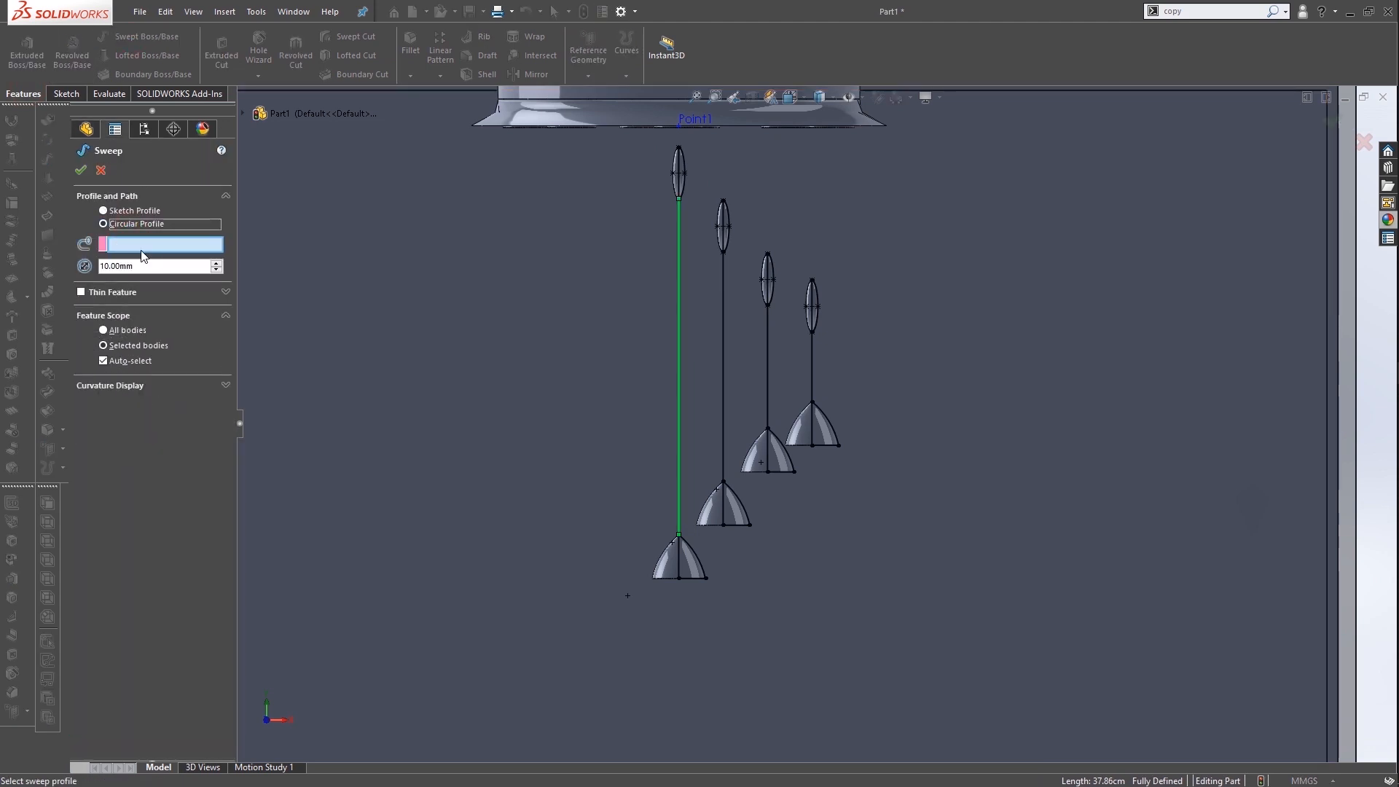
click(114, 332)
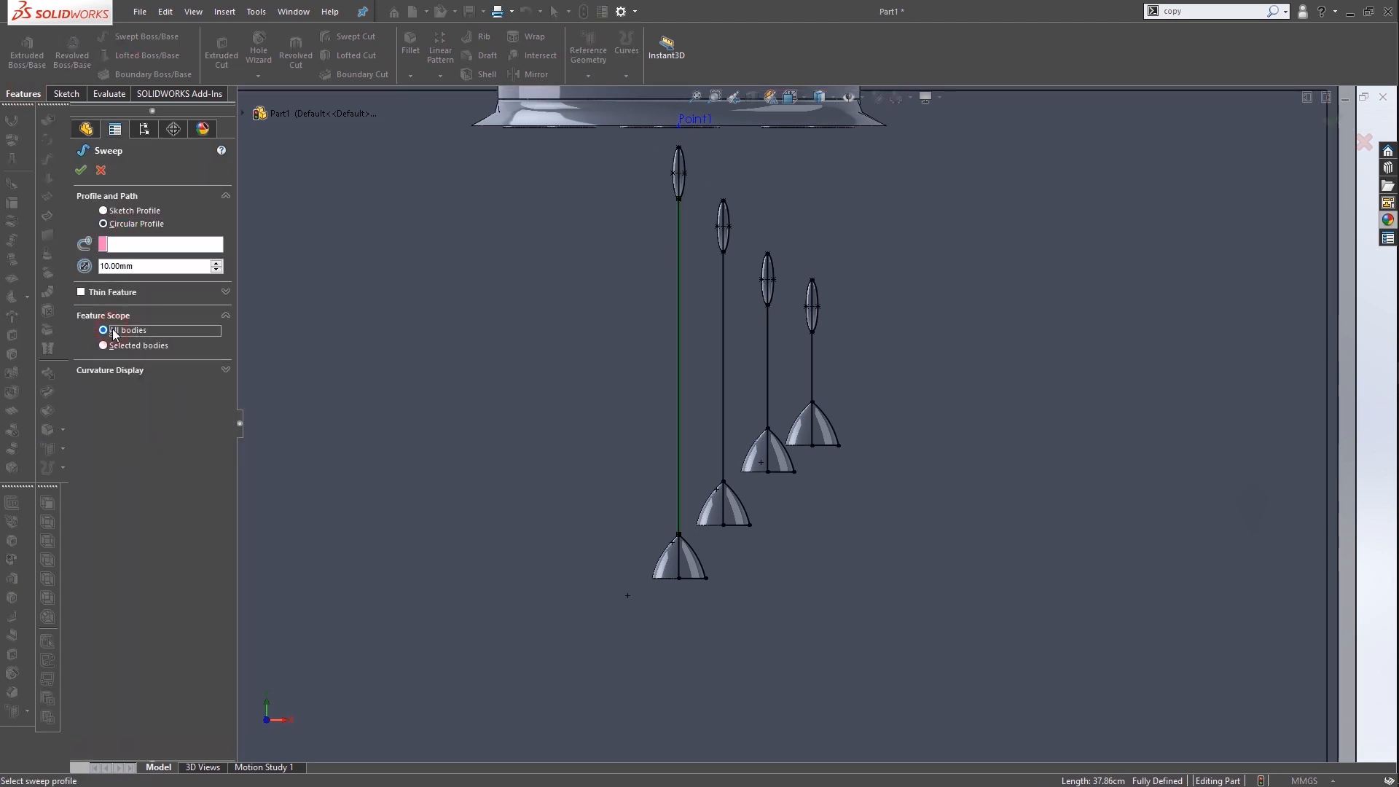
click(143, 244)
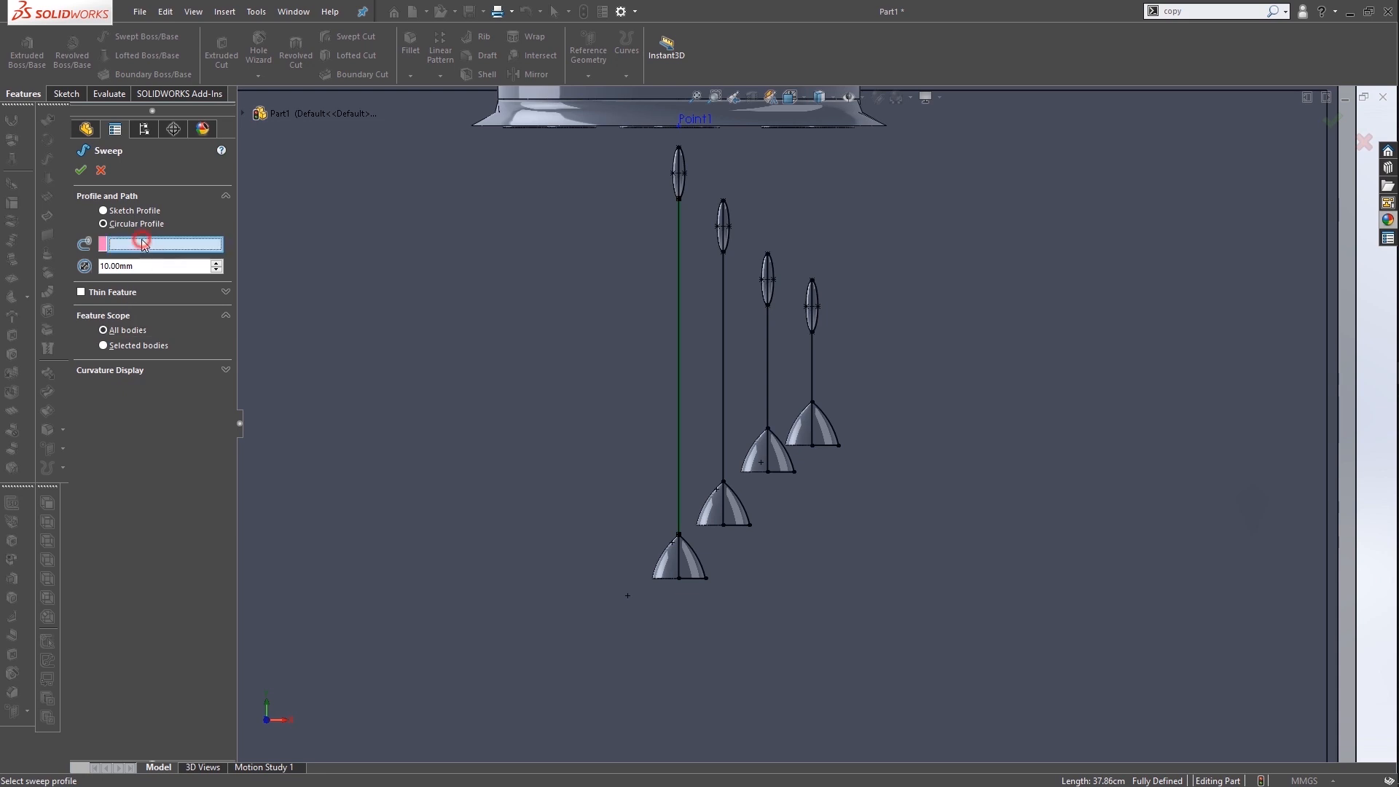
click(676, 242)
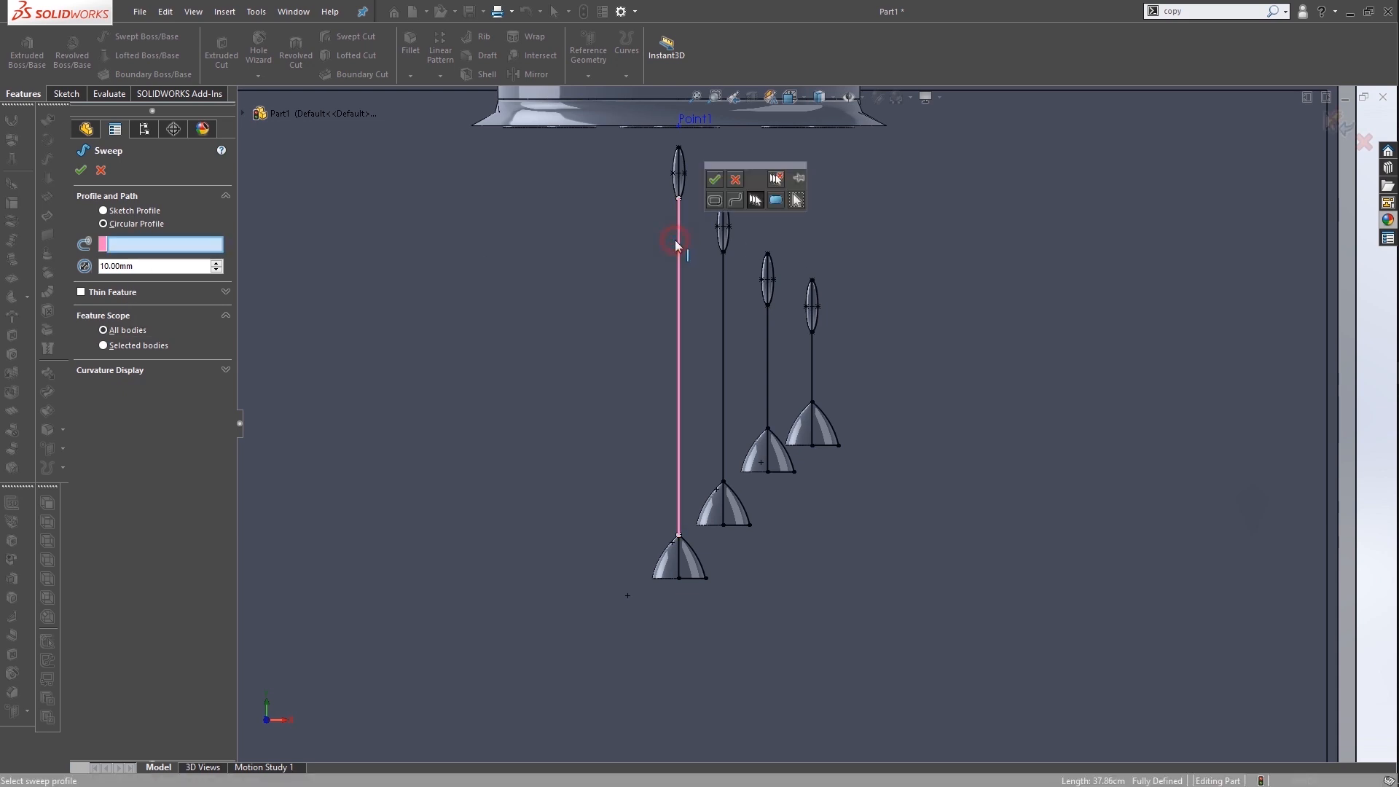
click(712, 180)
scroll(680, 261, down, 5)
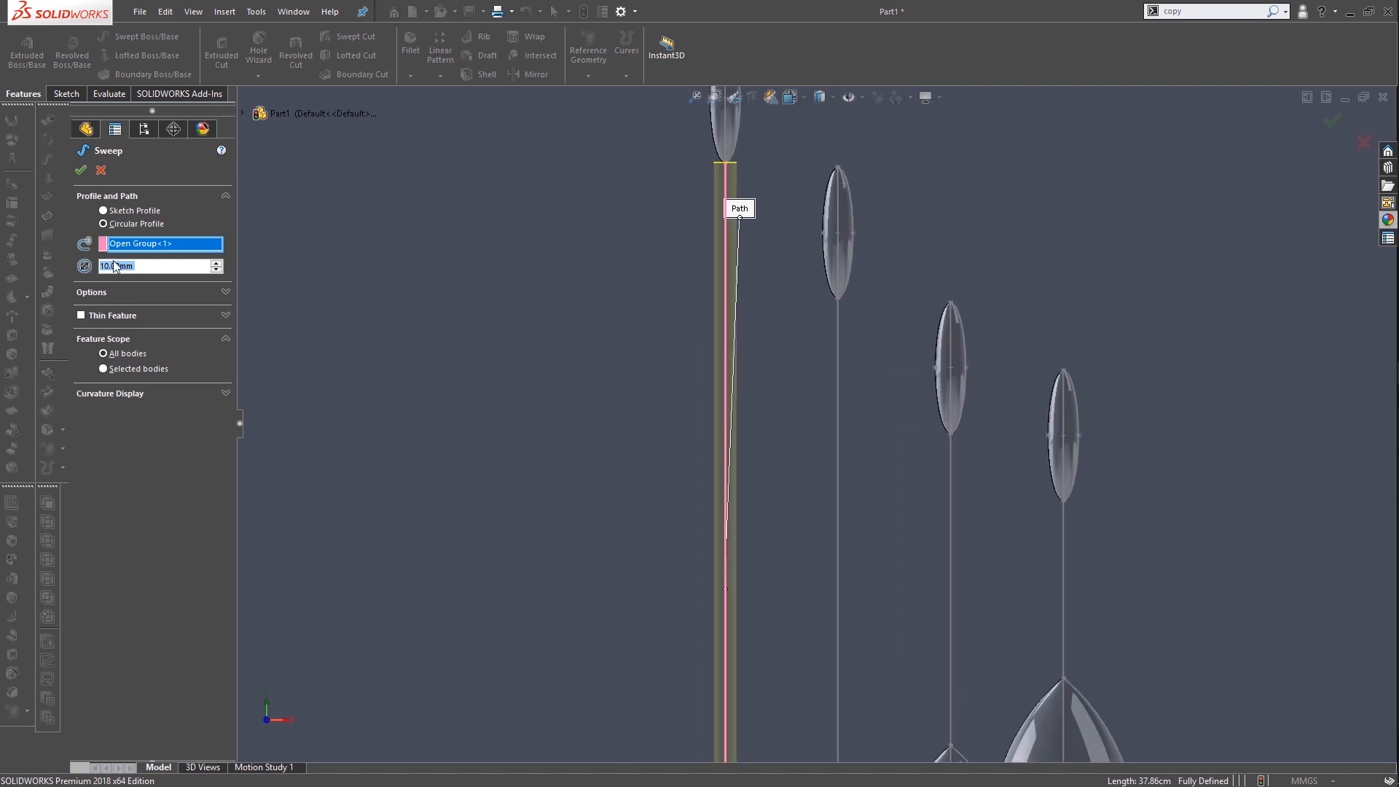
text(5)
key(Return)
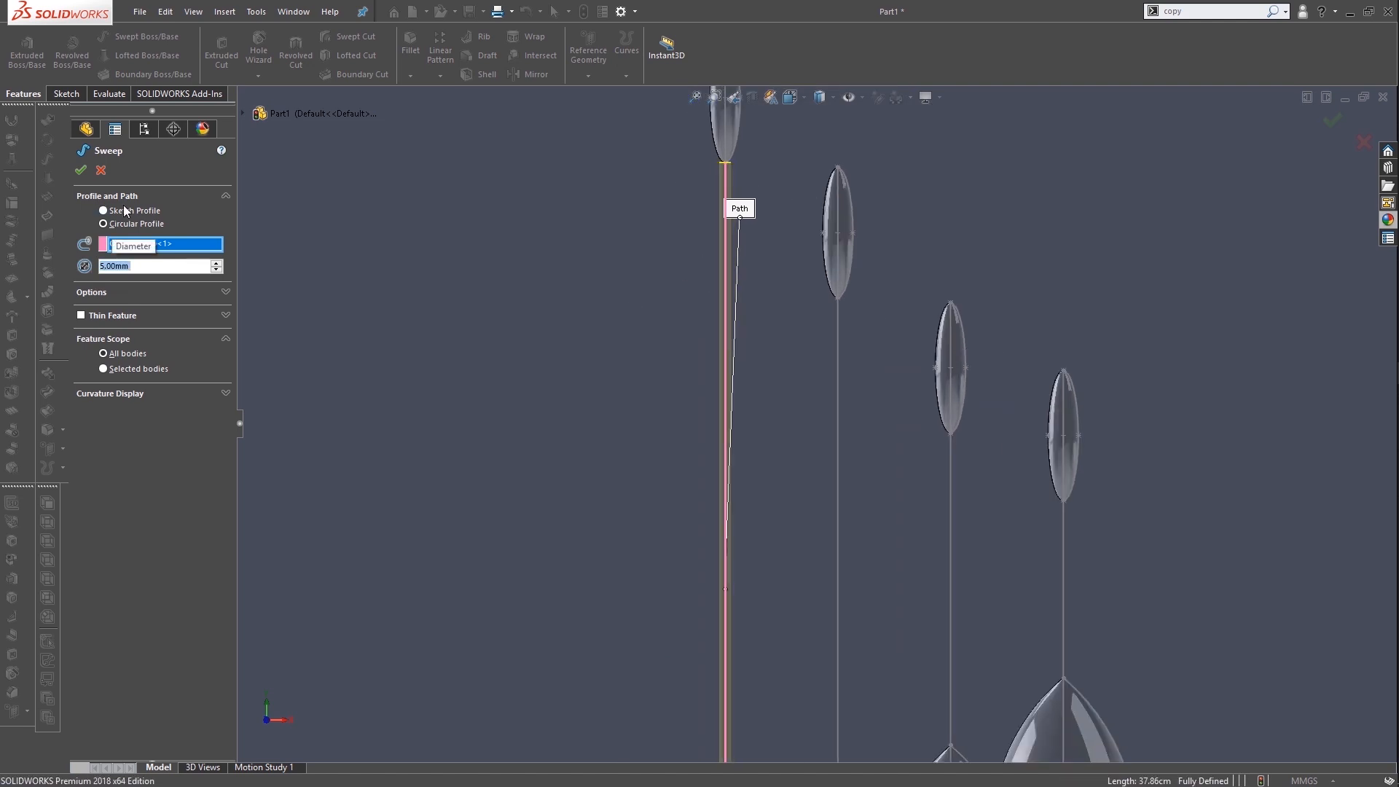
click(78, 169)
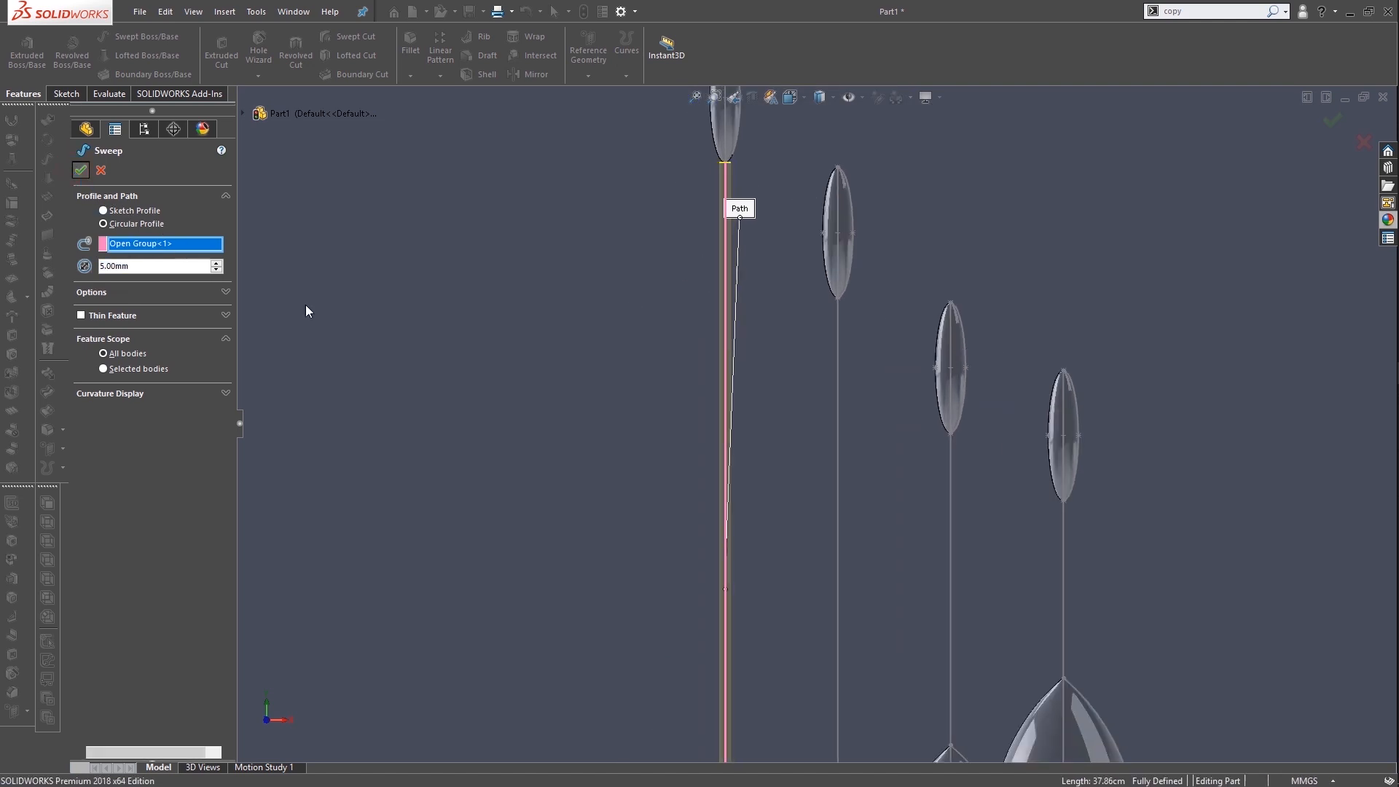
Create a new sketch on Plane2 and convert all the pendant outlines of Sketch23 into it
scroll(784, 402, up, 5)
scroll(865, 525, up, 2)
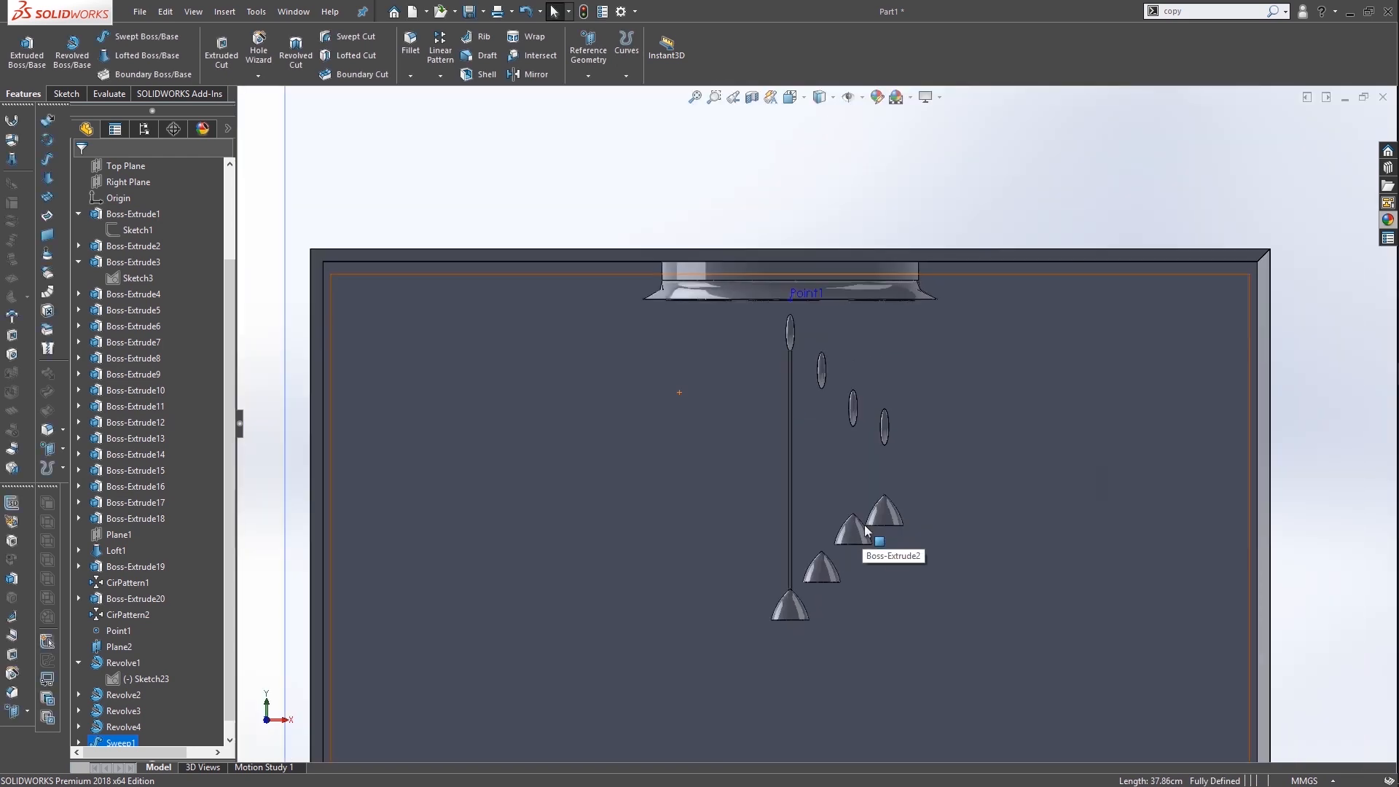
scroll(793, 502, down, 3)
scroll(844, 398, up, 1)
scroll(844, 397, up, 4)
right_click(951, 209)
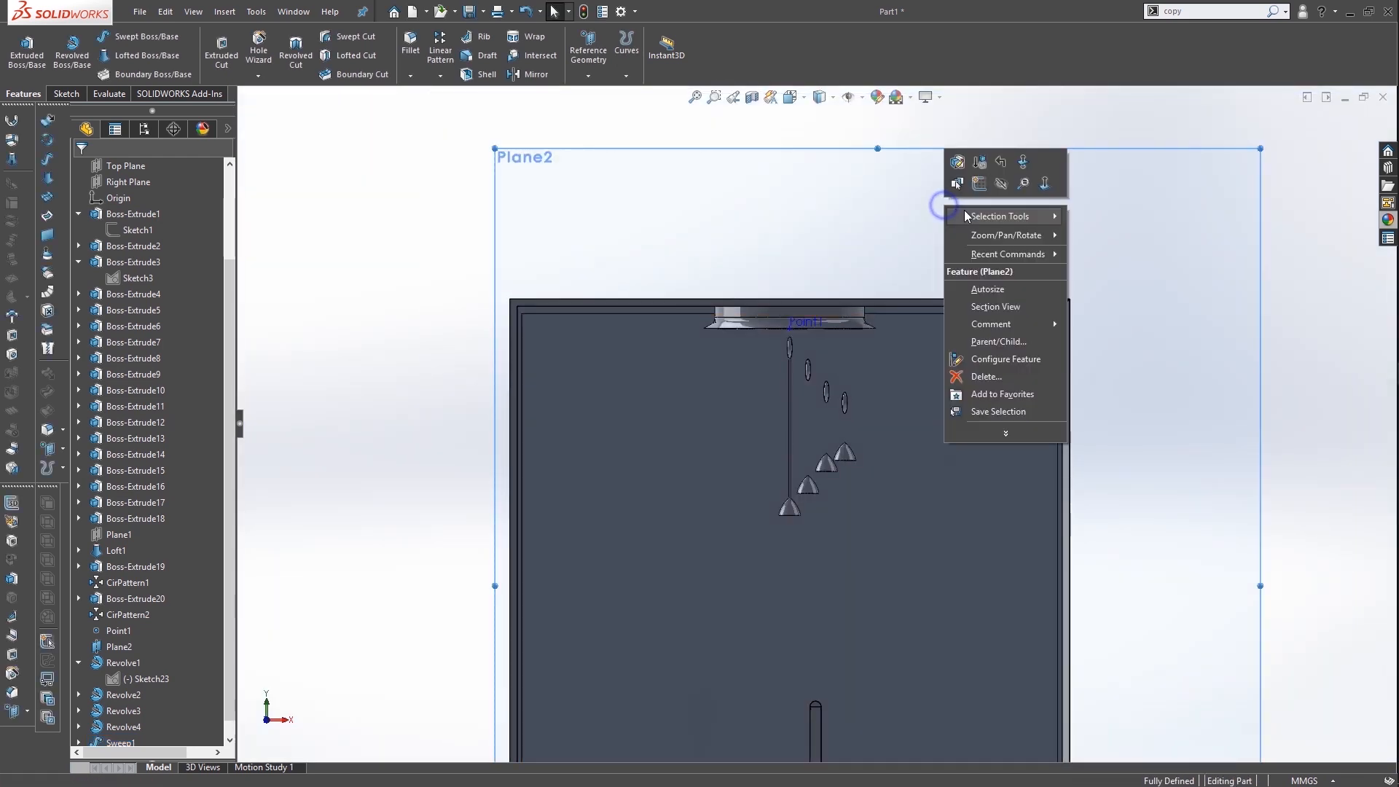
click(982, 188)
scroll(794, 280, down, 3)
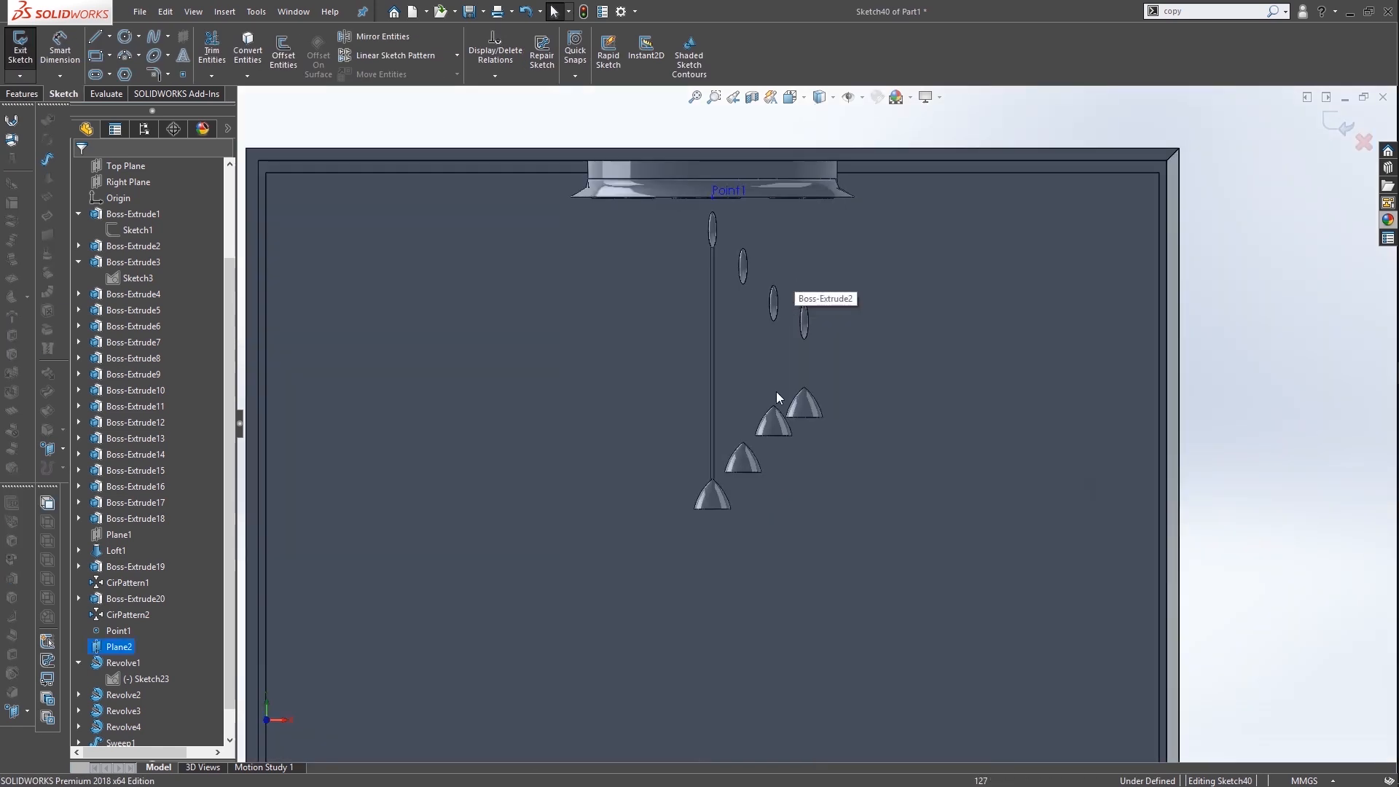
click(156, 678)
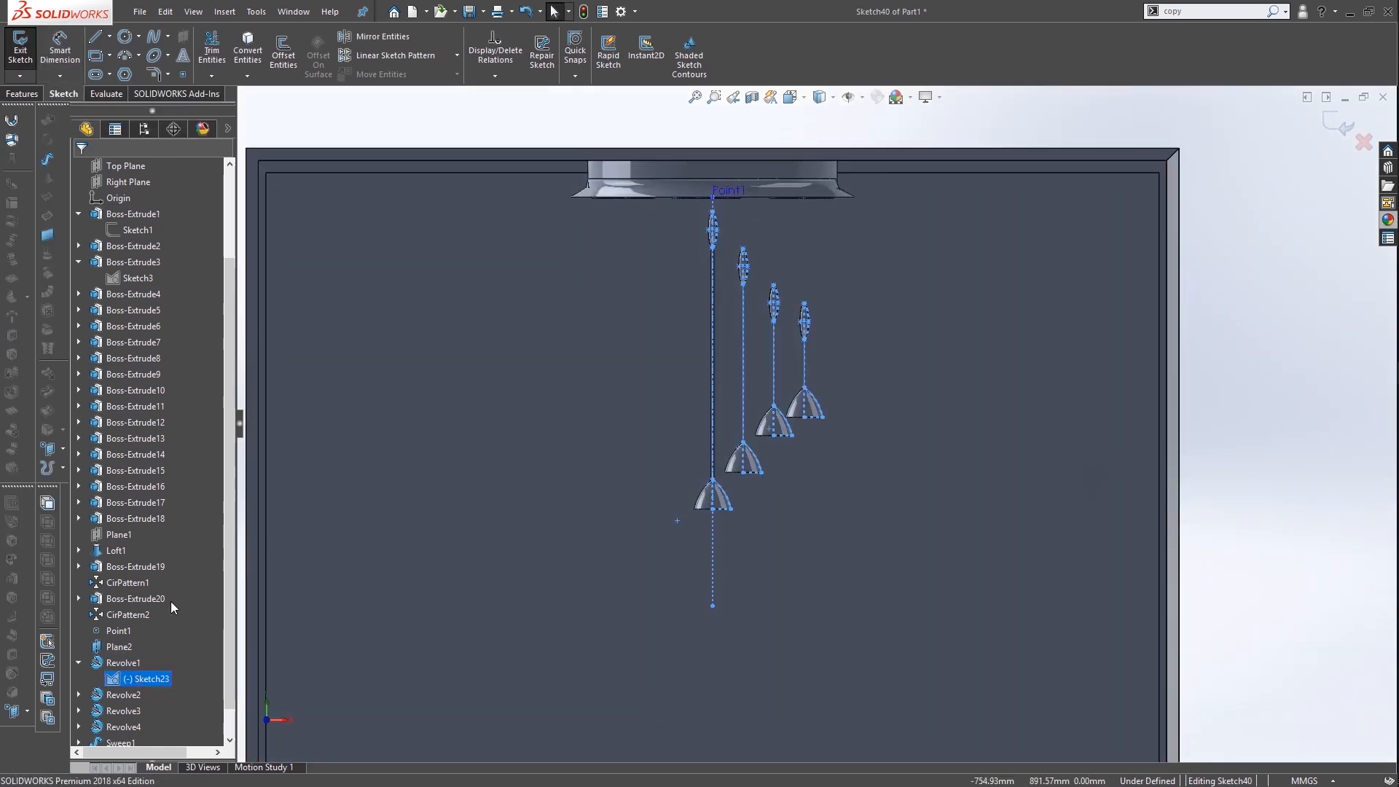
click(247, 47)
Sweep a 5 mm circular profile along the second-longest pendant's vertical line to form its rod
scroll(816, 338, down, 5)
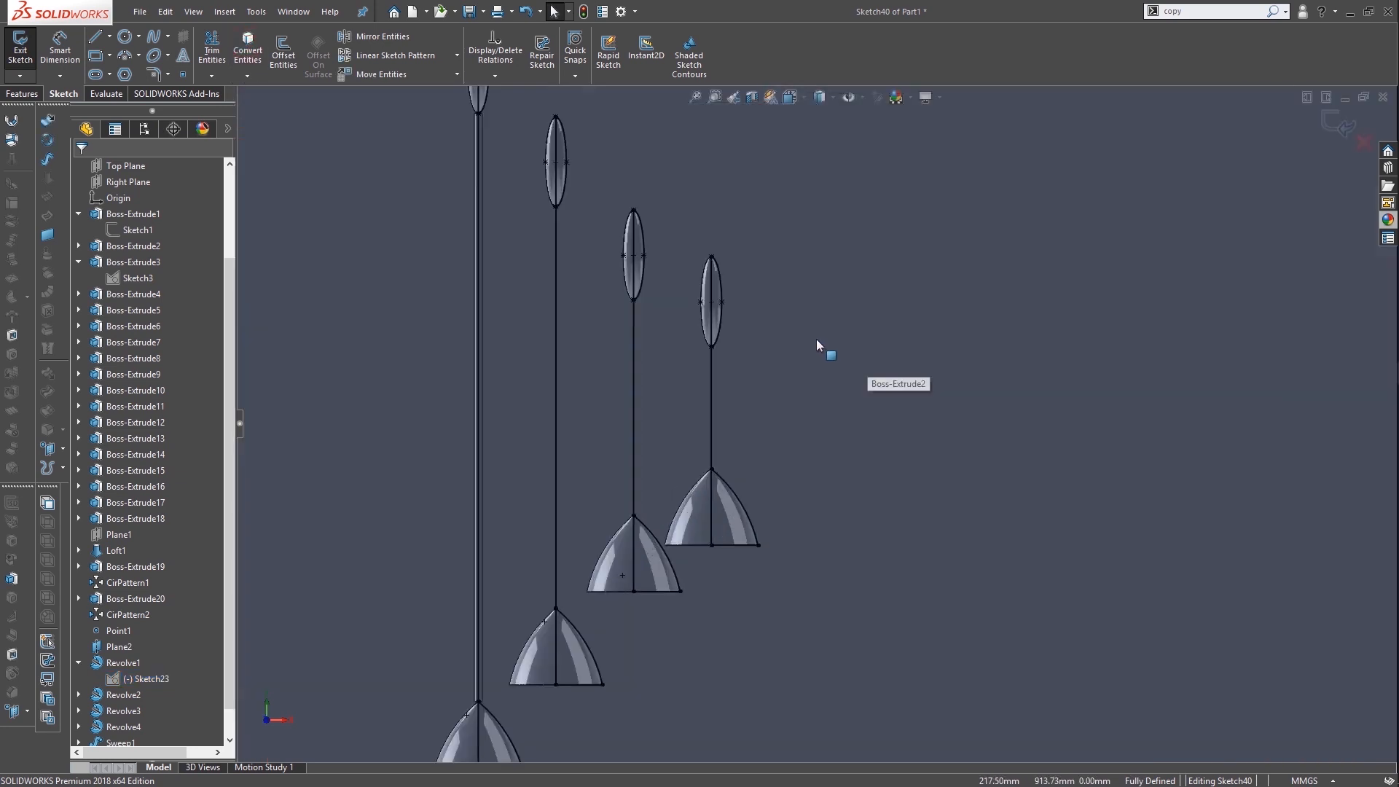
click(556, 337)
click(22, 93)
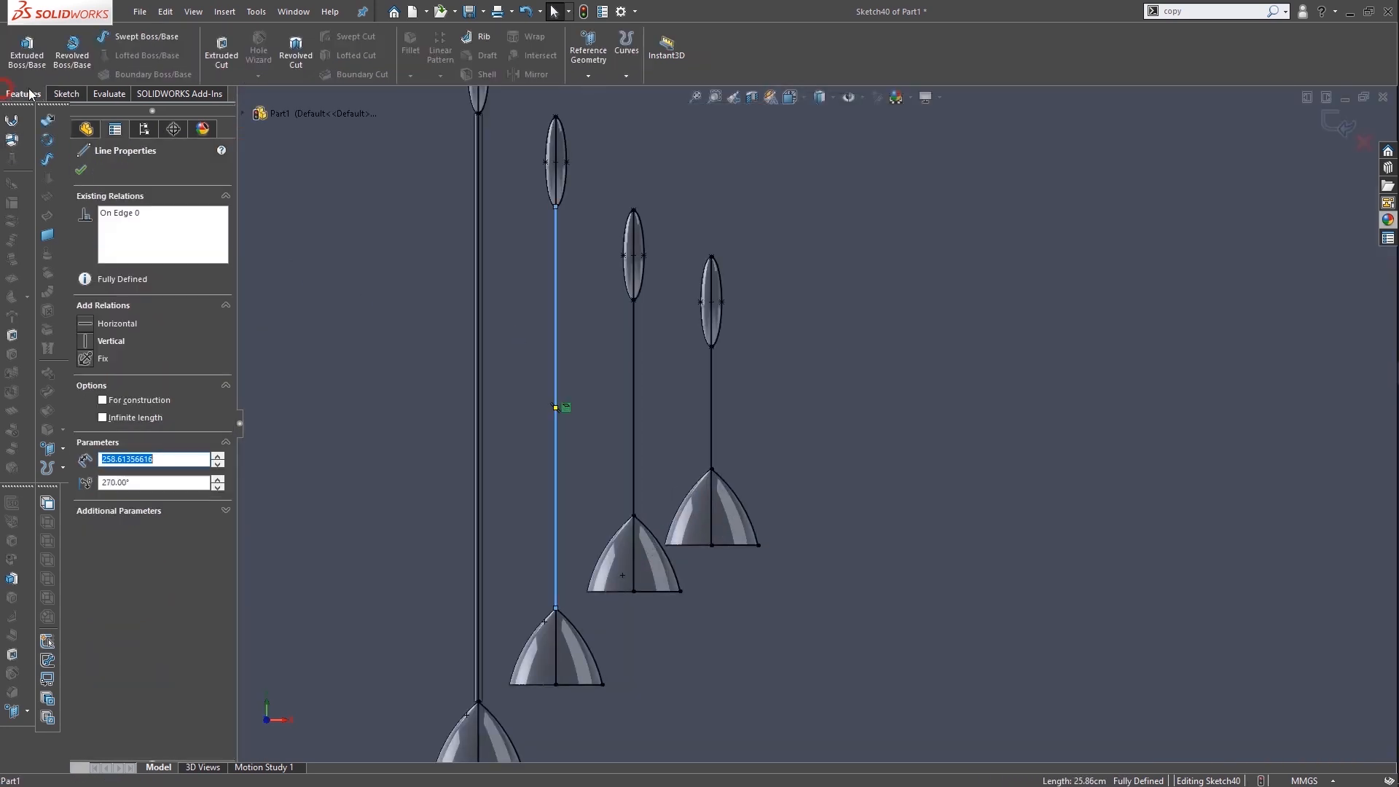
click(141, 34)
click(125, 225)
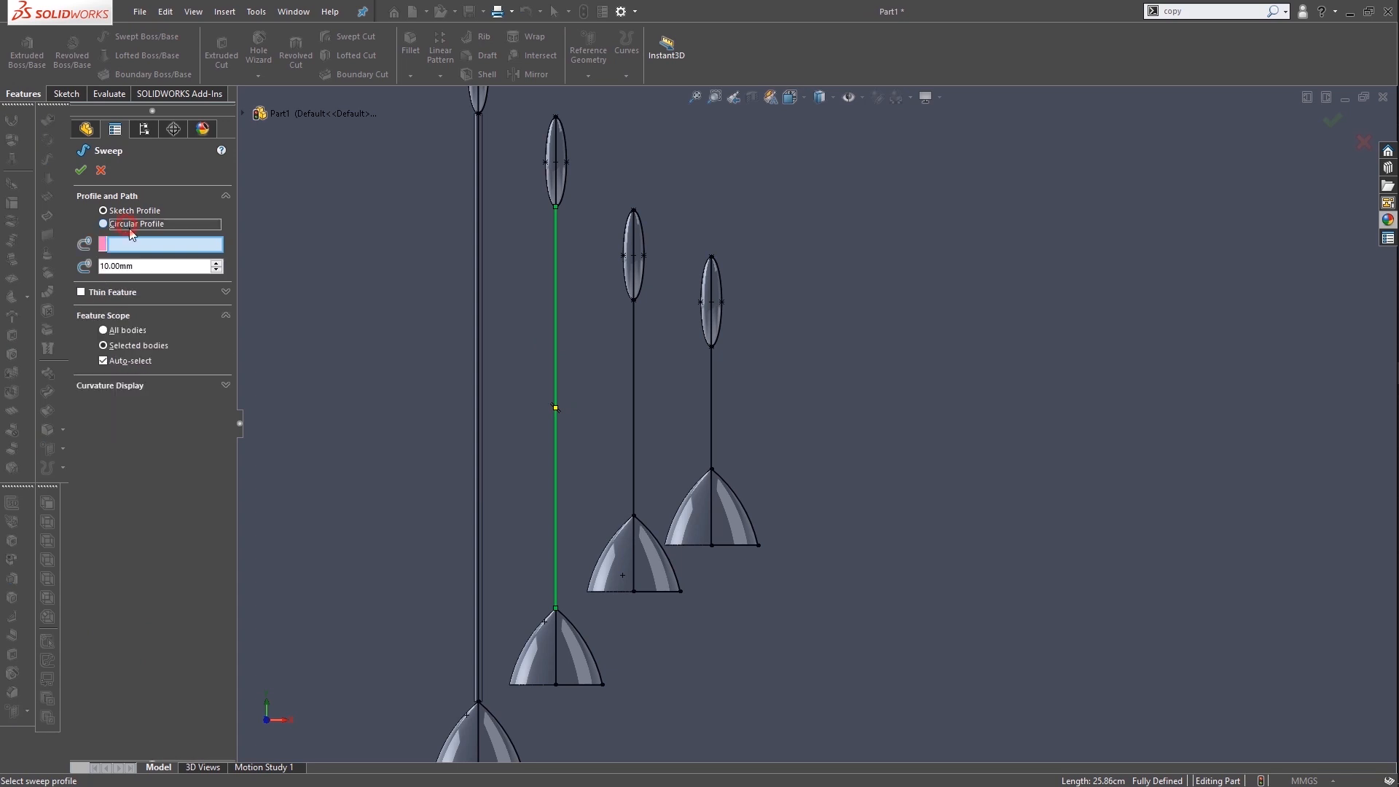
double_click(133, 265)
text(5)
key(Return)
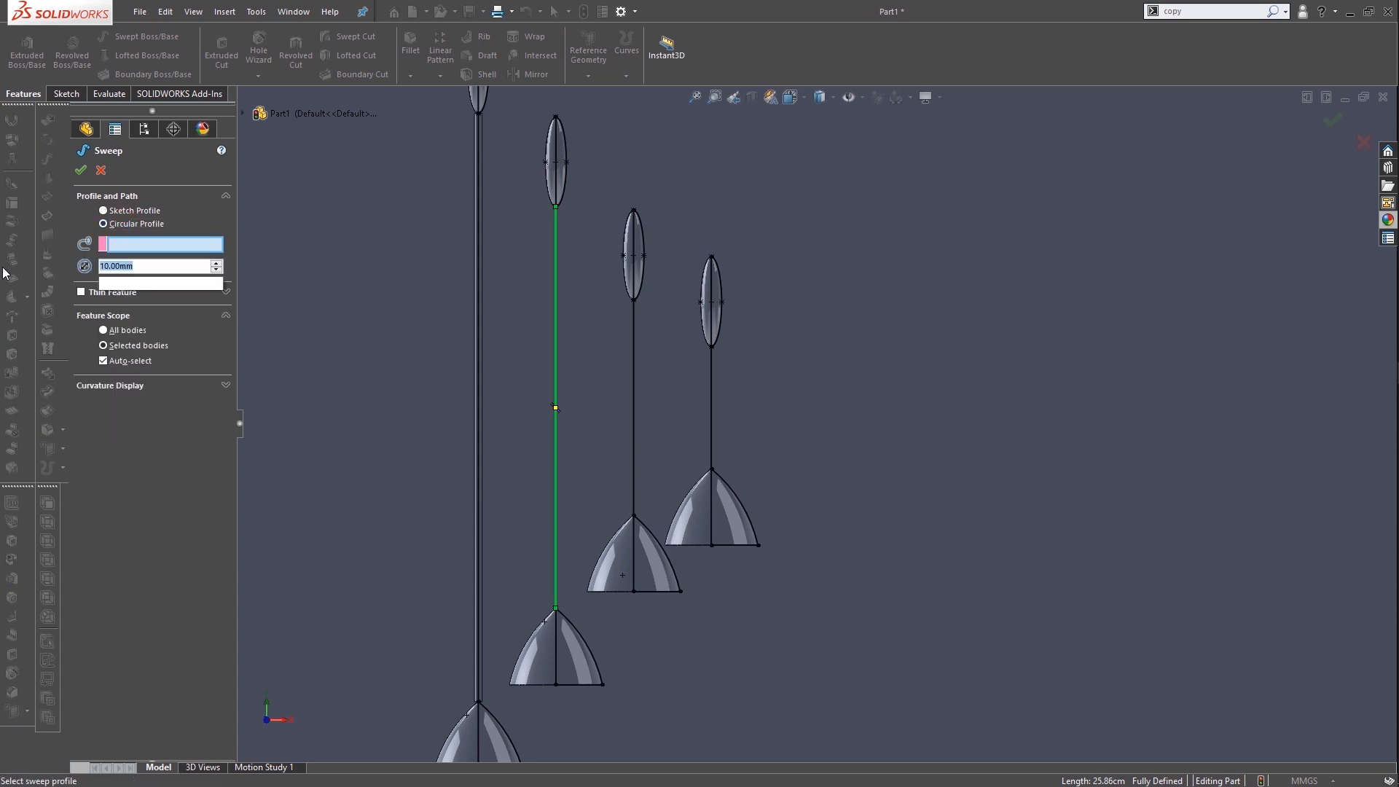
click(182, 244)
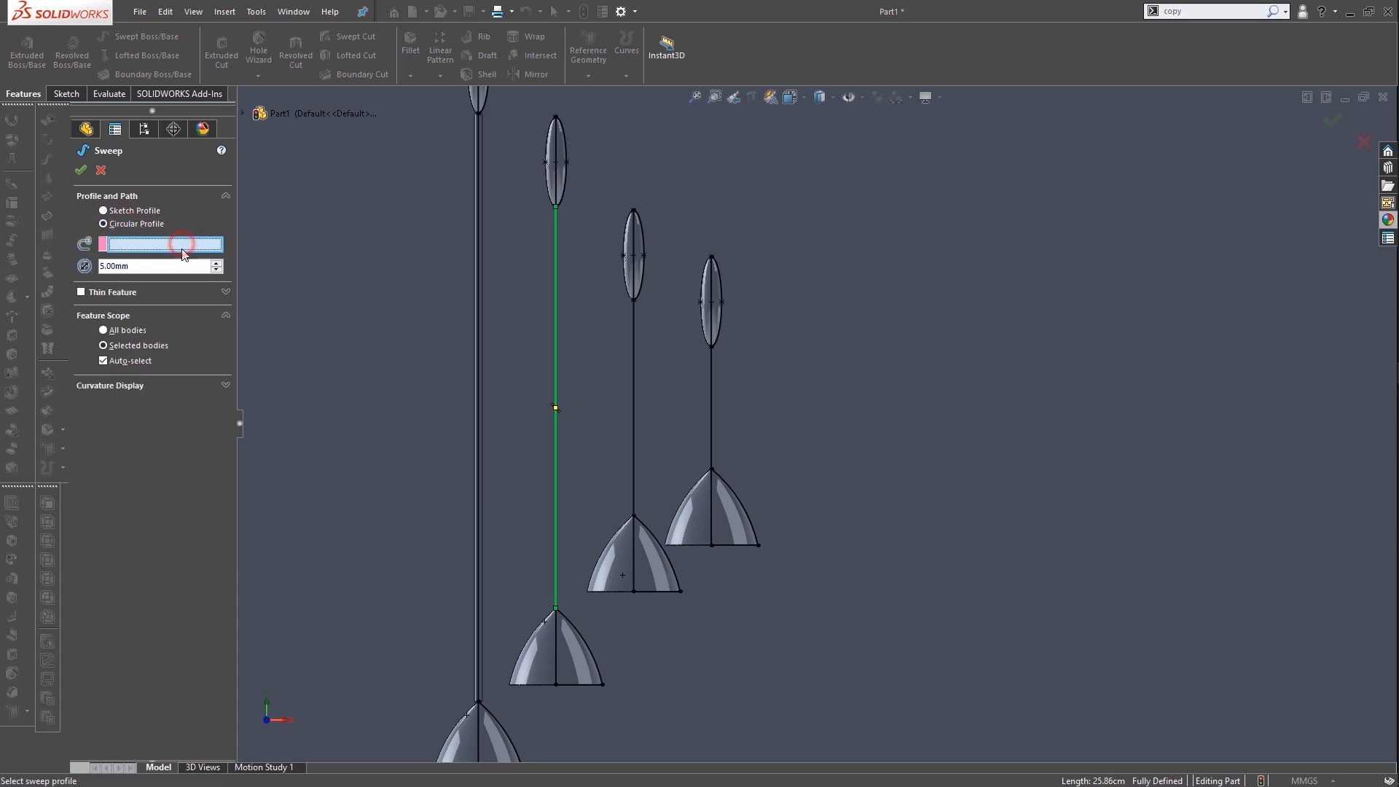
click(557, 333)
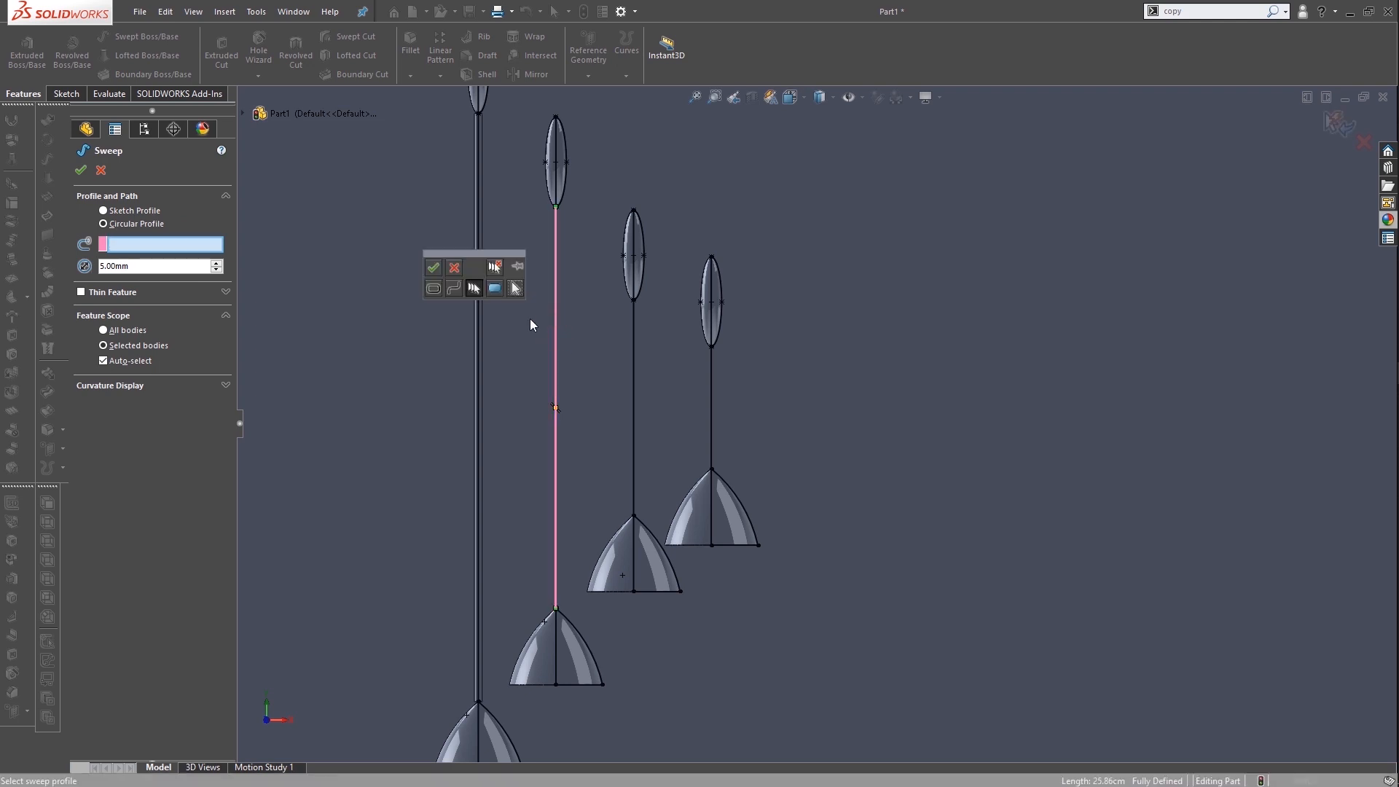
click(433, 268)
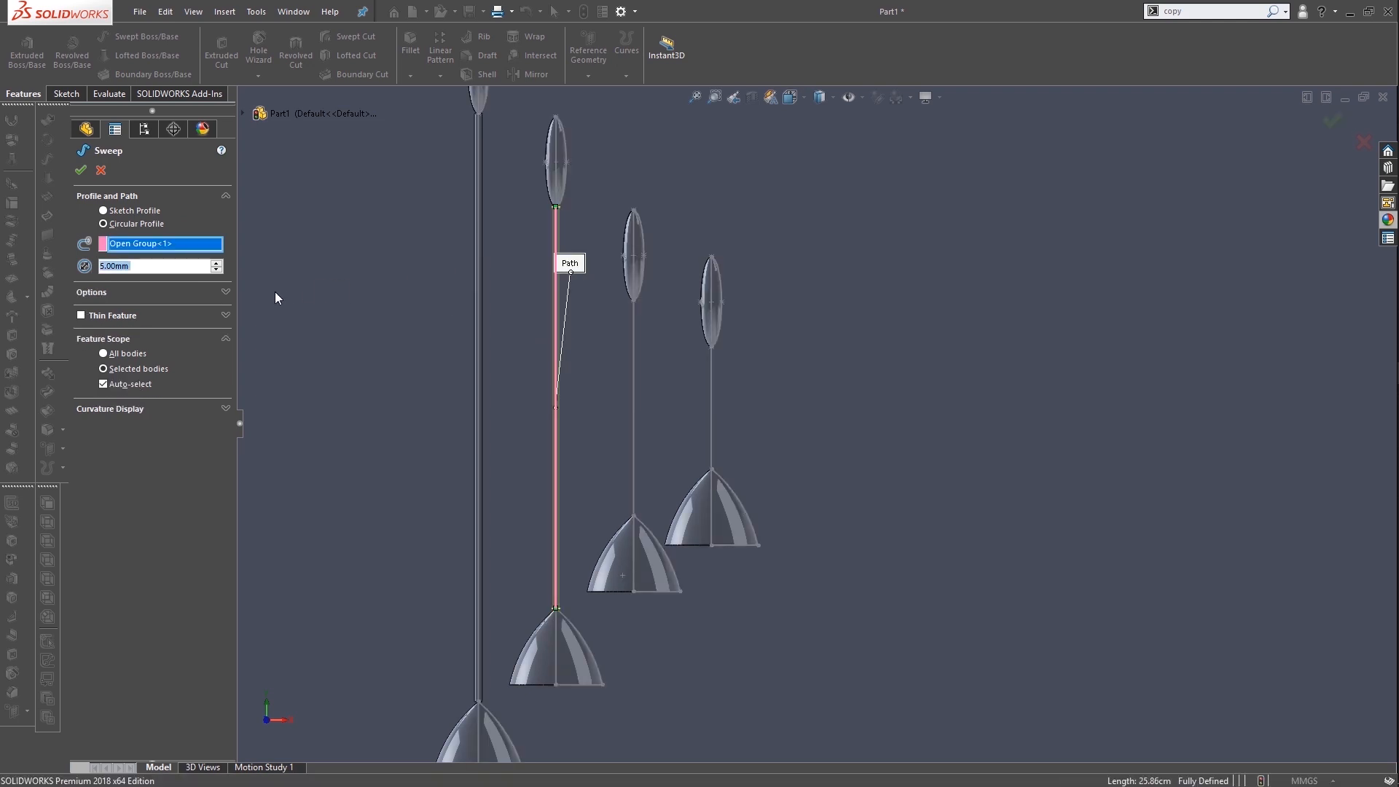
click(81, 169)
Start another sketch on Plane2 and convert the entities of Sketch23 for the third pendant's rod
scroll(619, 316, up, 5)
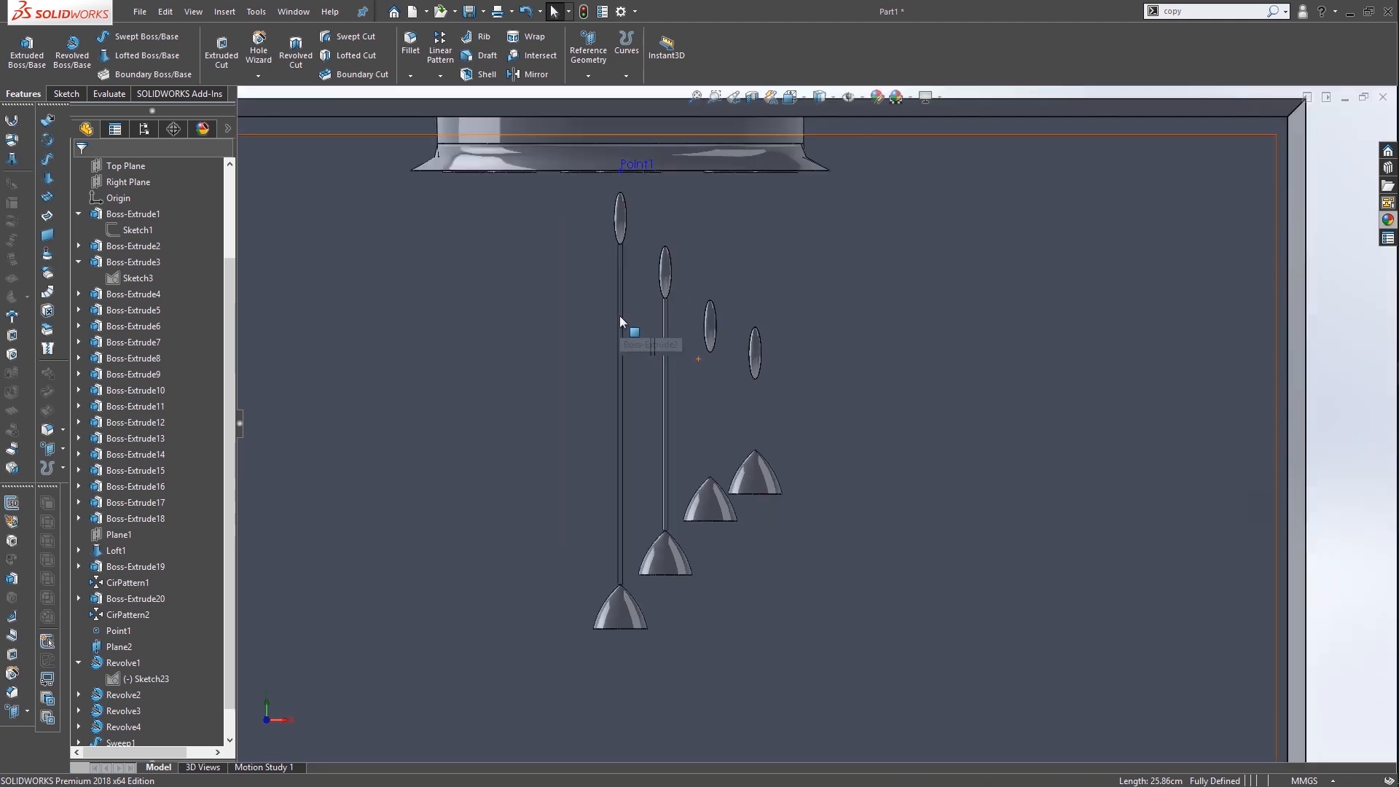
scroll(792, 331, up, 3)
right_click(945, 207)
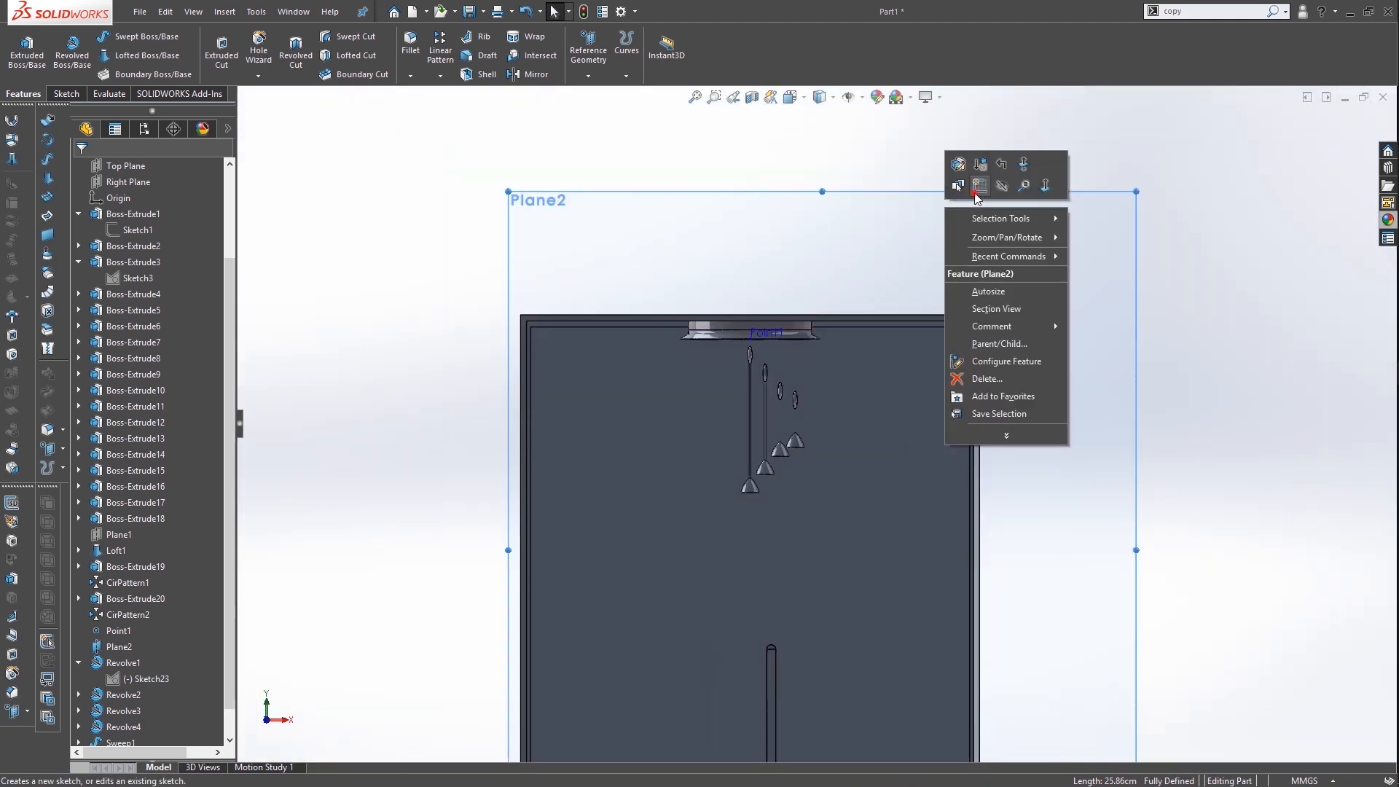
click(977, 189)
scroll(796, 313, down, 8)
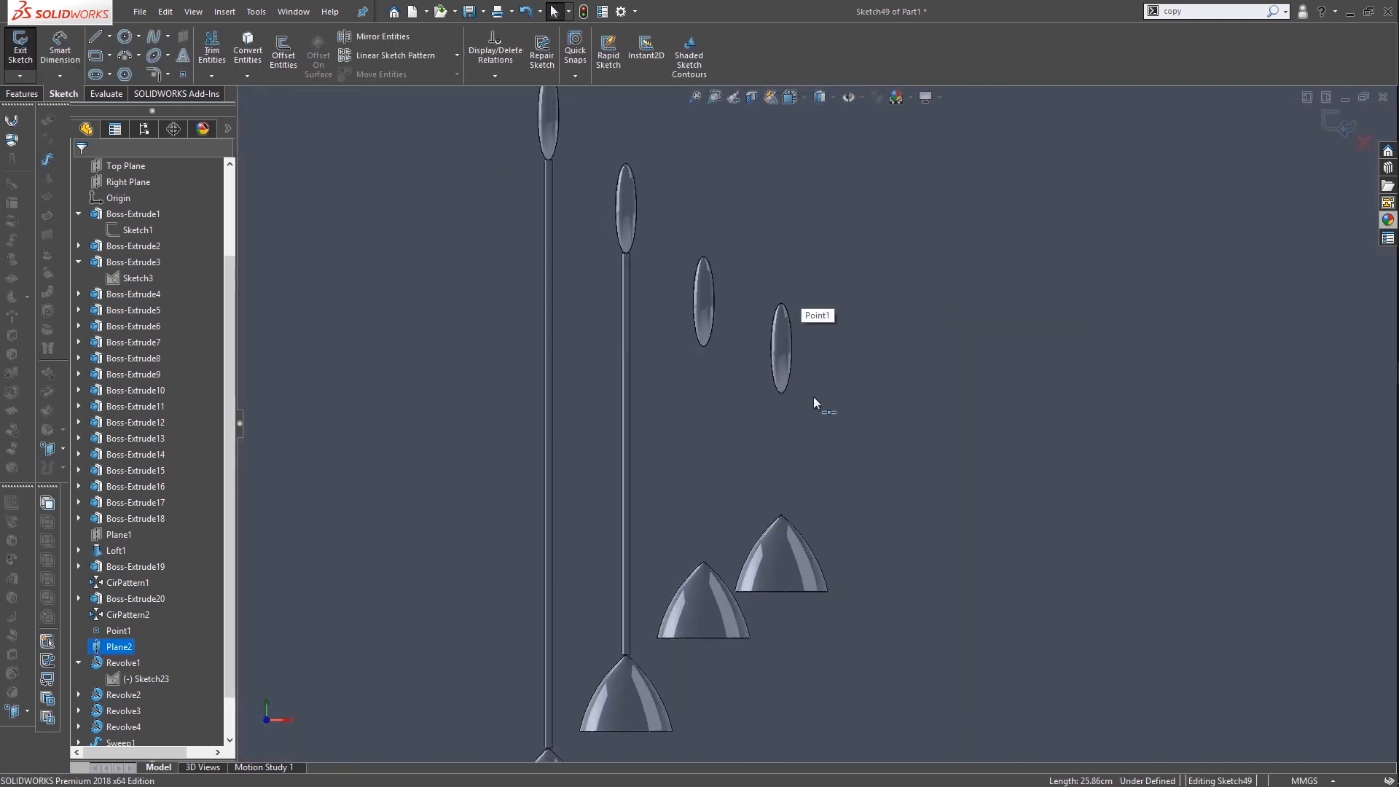
click(145, 679)
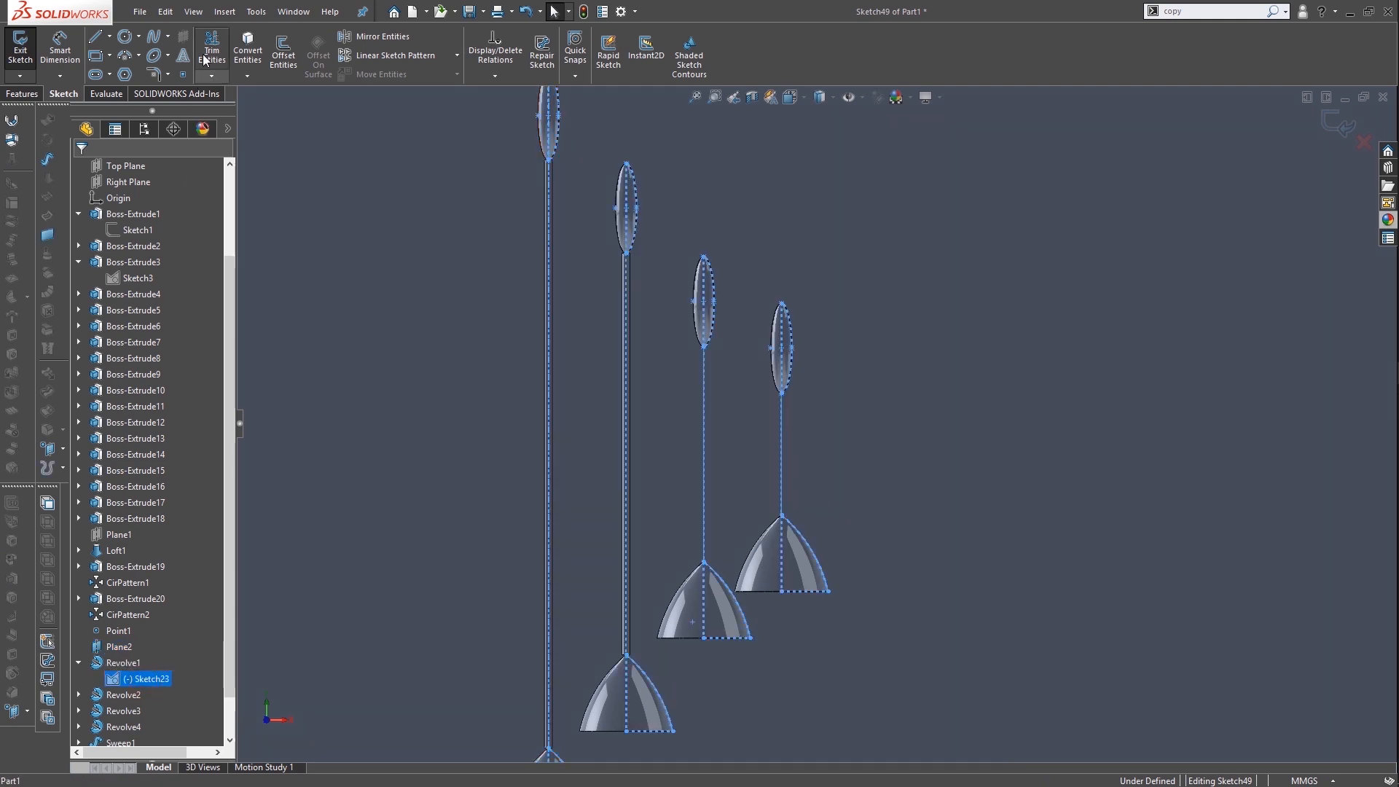
click(242, 54)
Sweep a 5 mm circular profile along the third pendant's vertical line between its spindle and shade
click(702, 416)
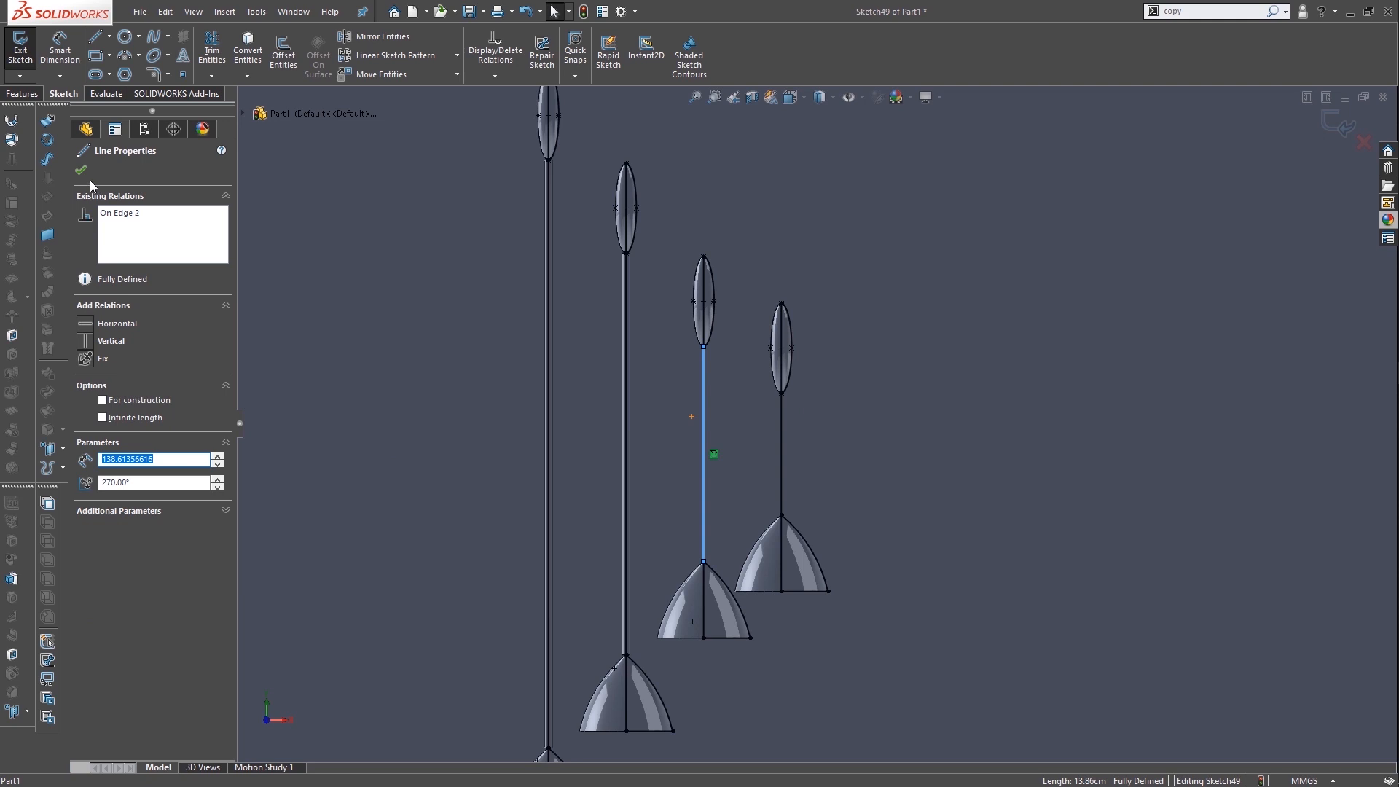
click(24, 99)
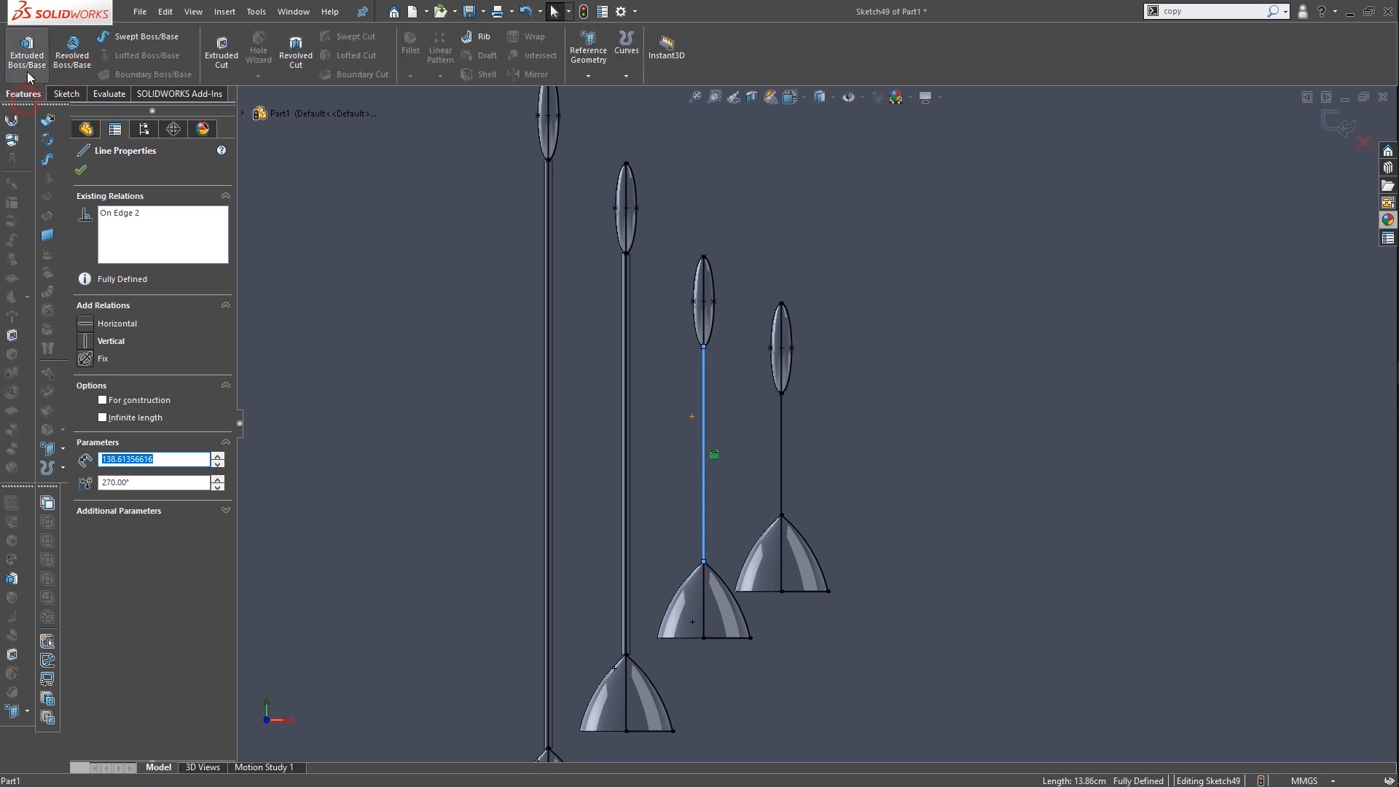
click(159, 34)
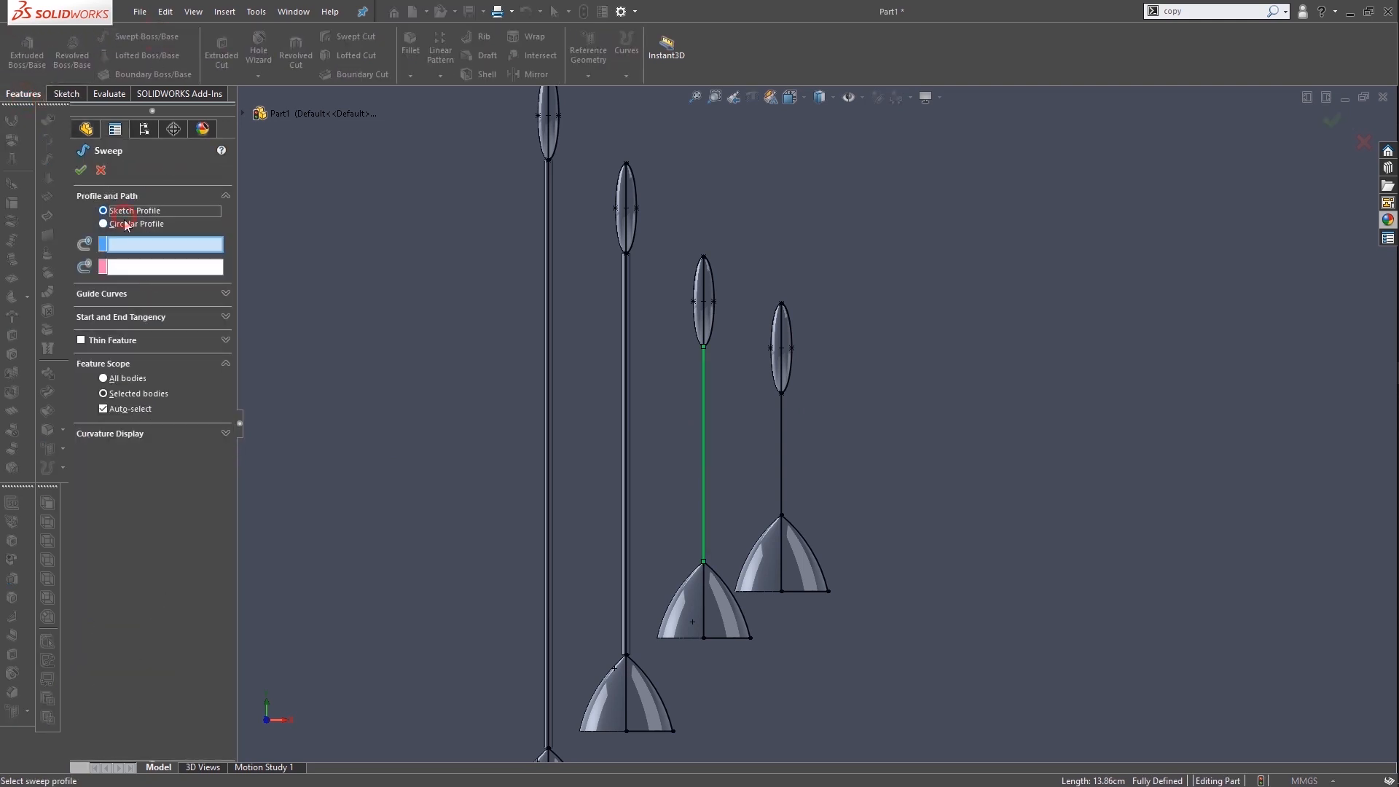
click(125, 224)
text(5)
key(Return)
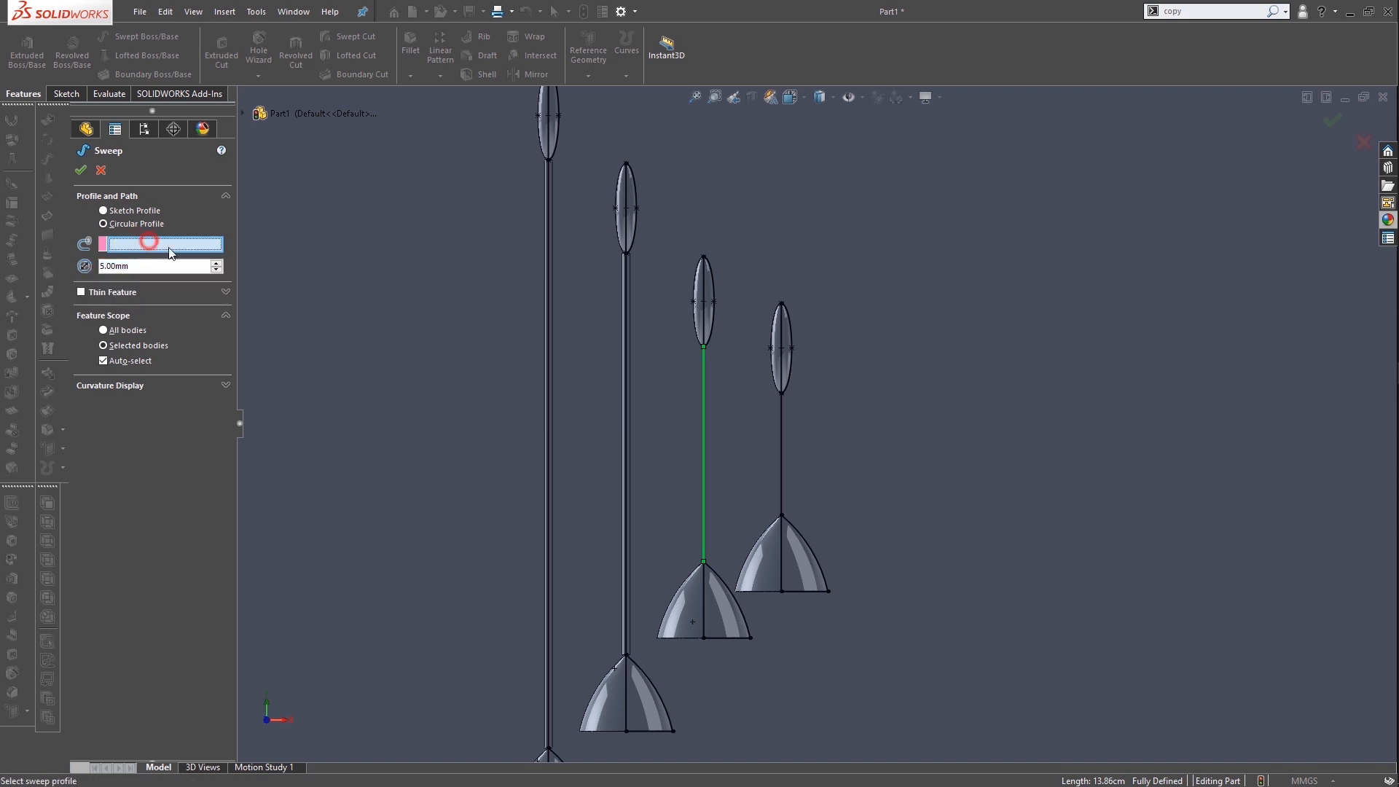
click(702, 432)
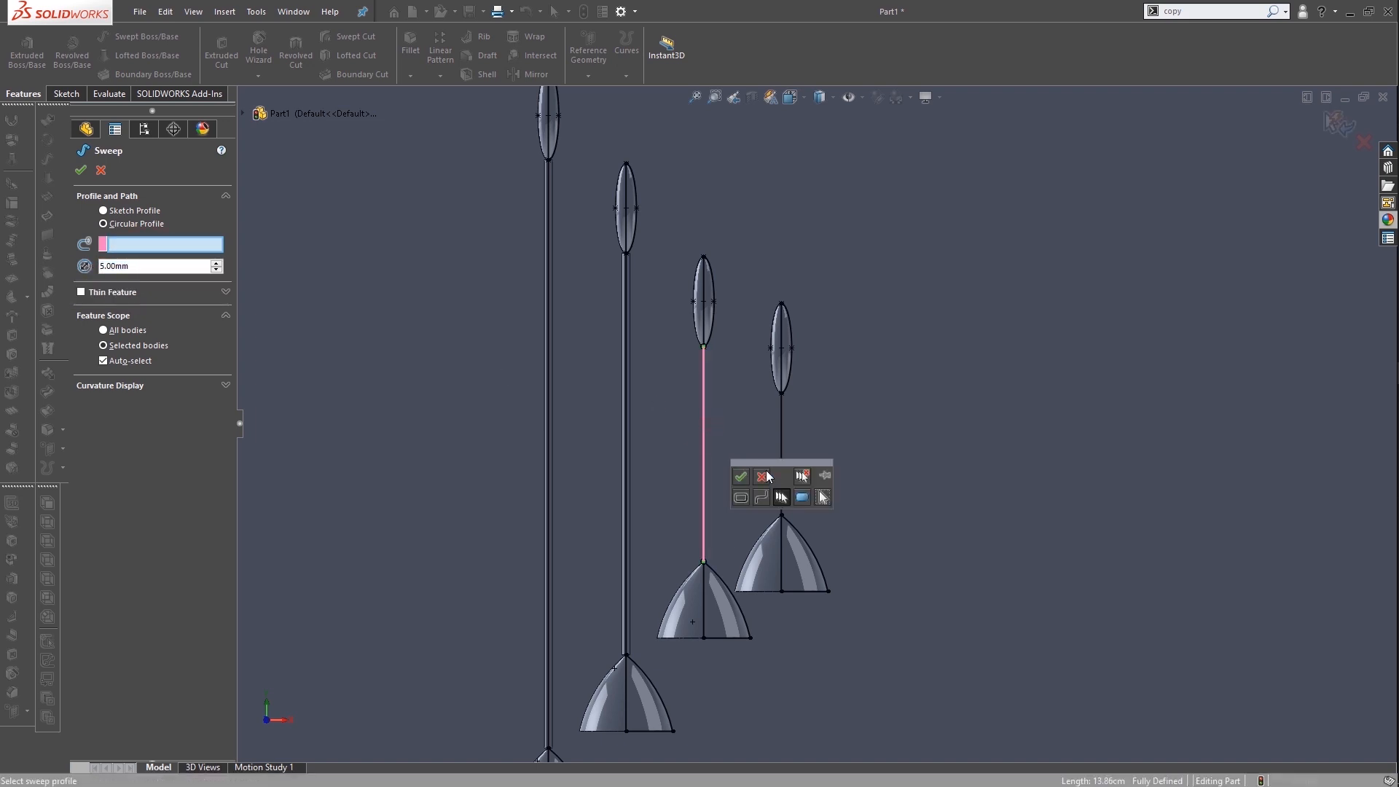
click(739, 477)
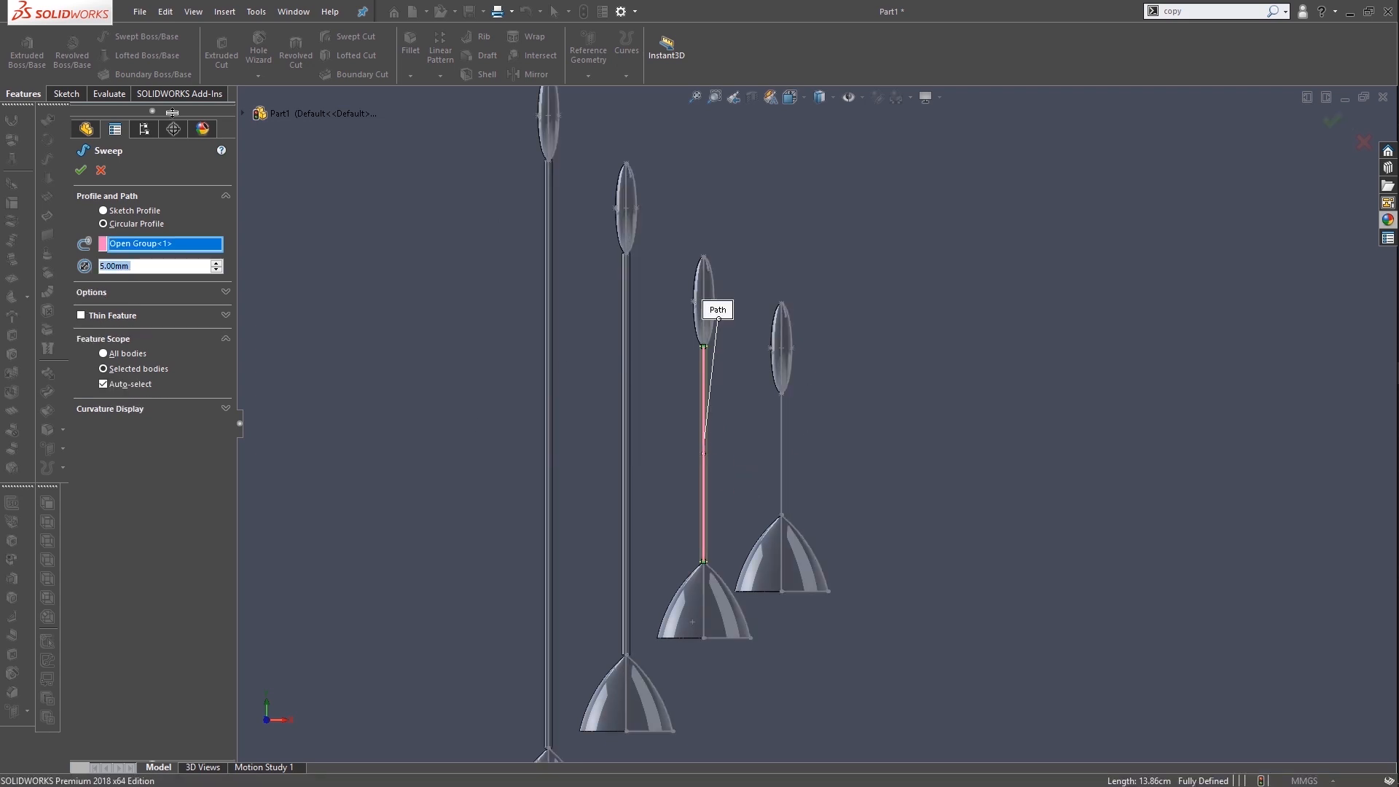
click(79, 169)
Open a further sketch on Plane2 and convert the Sketch23 entities for the shortest pendant's rod
scroll(623, 390, up, 7)
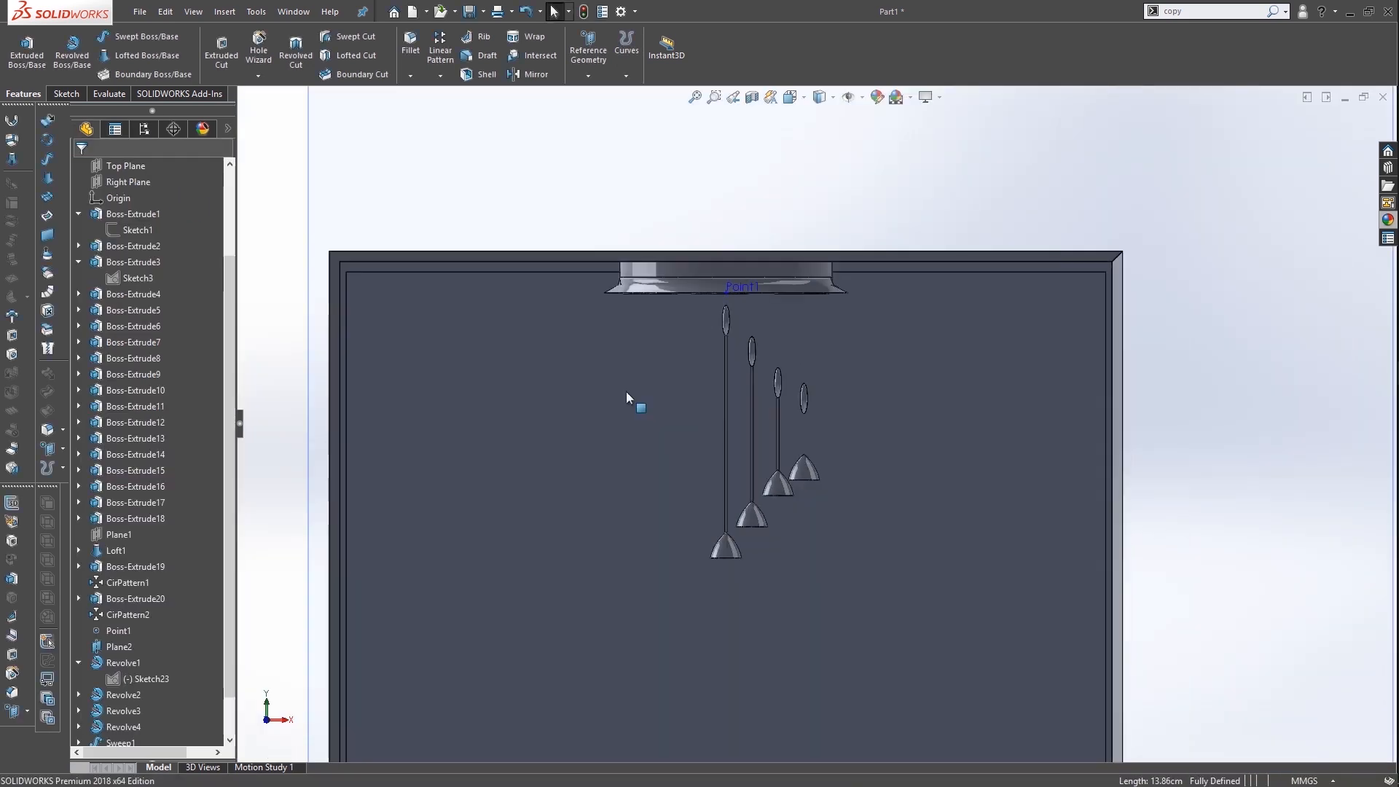
right_click(1023, 134)
click(1058, 168)
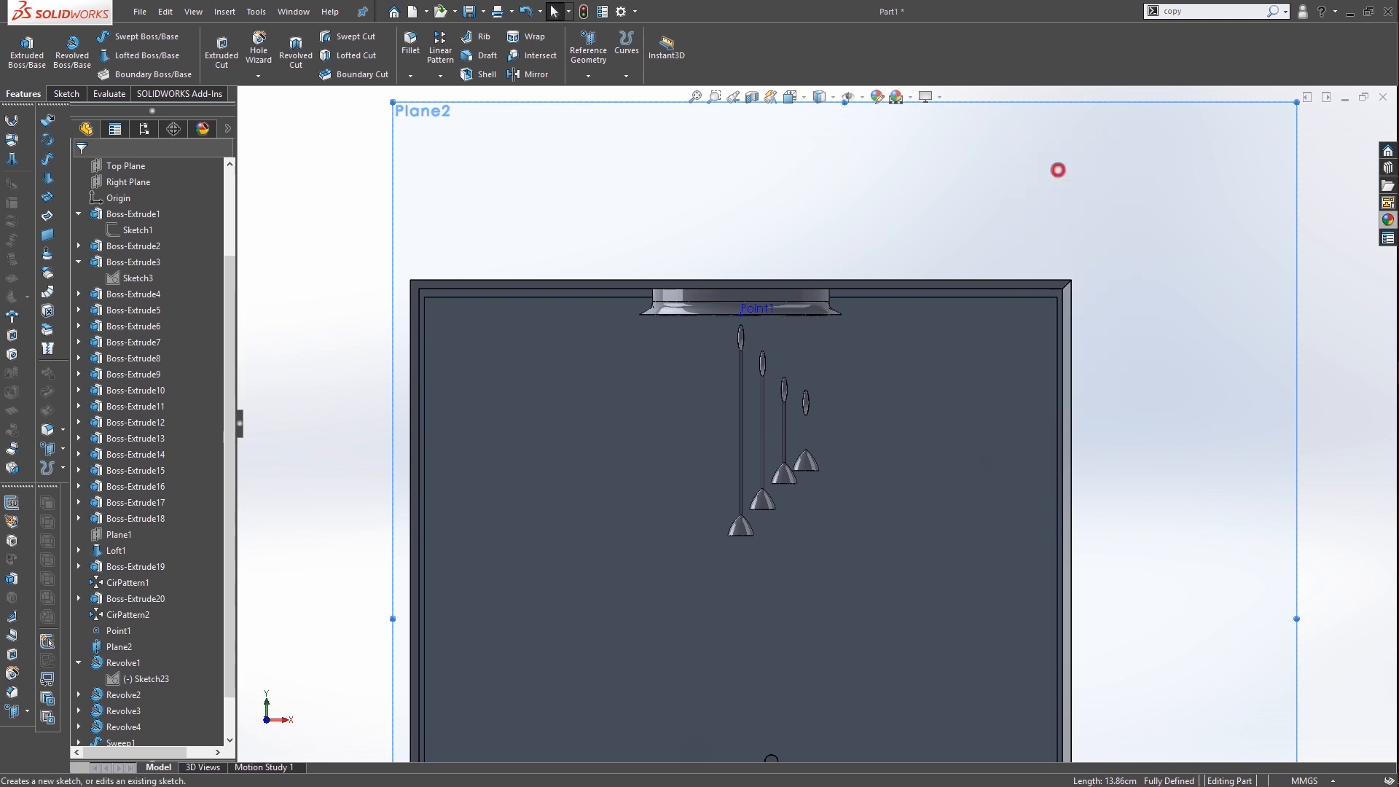
scroll(825, 295, down, 8)
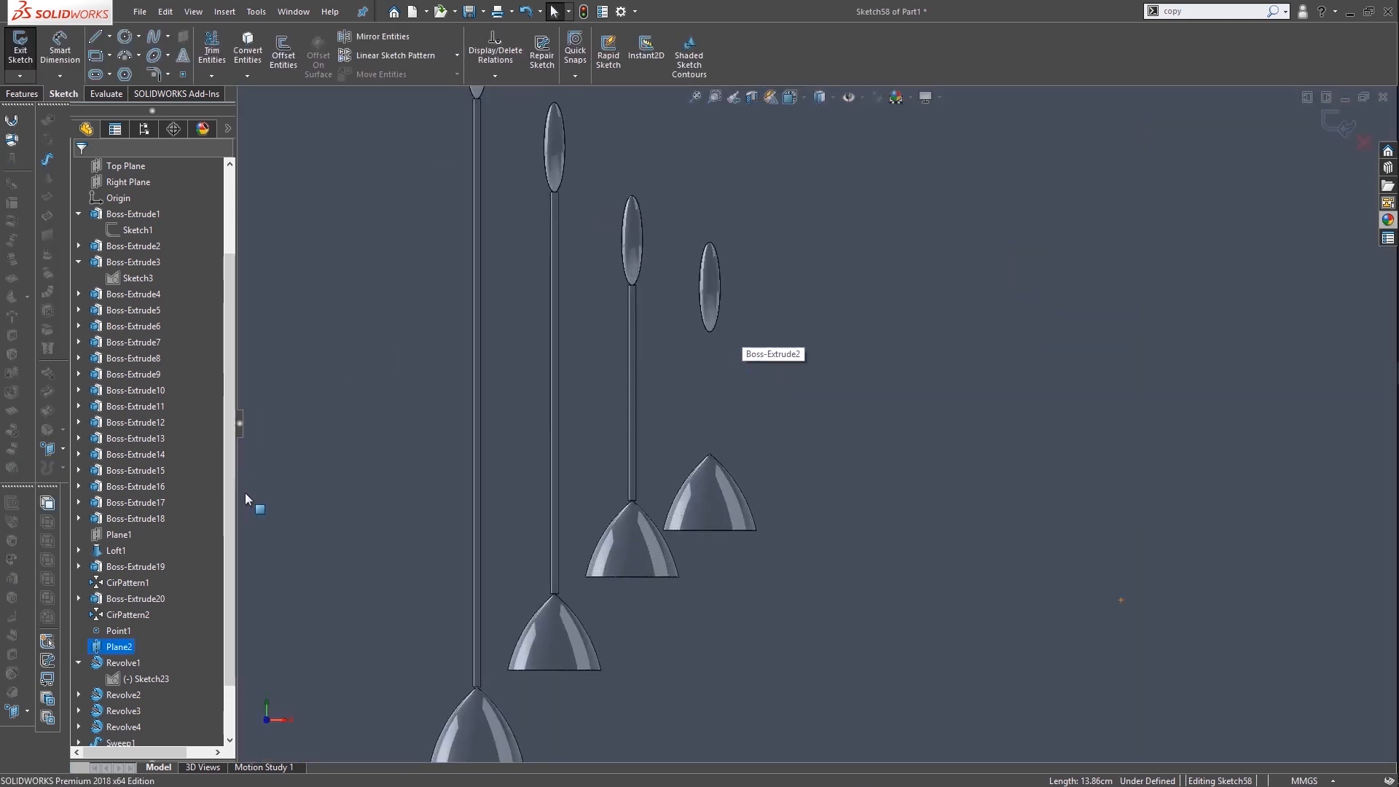
click(146, 678)
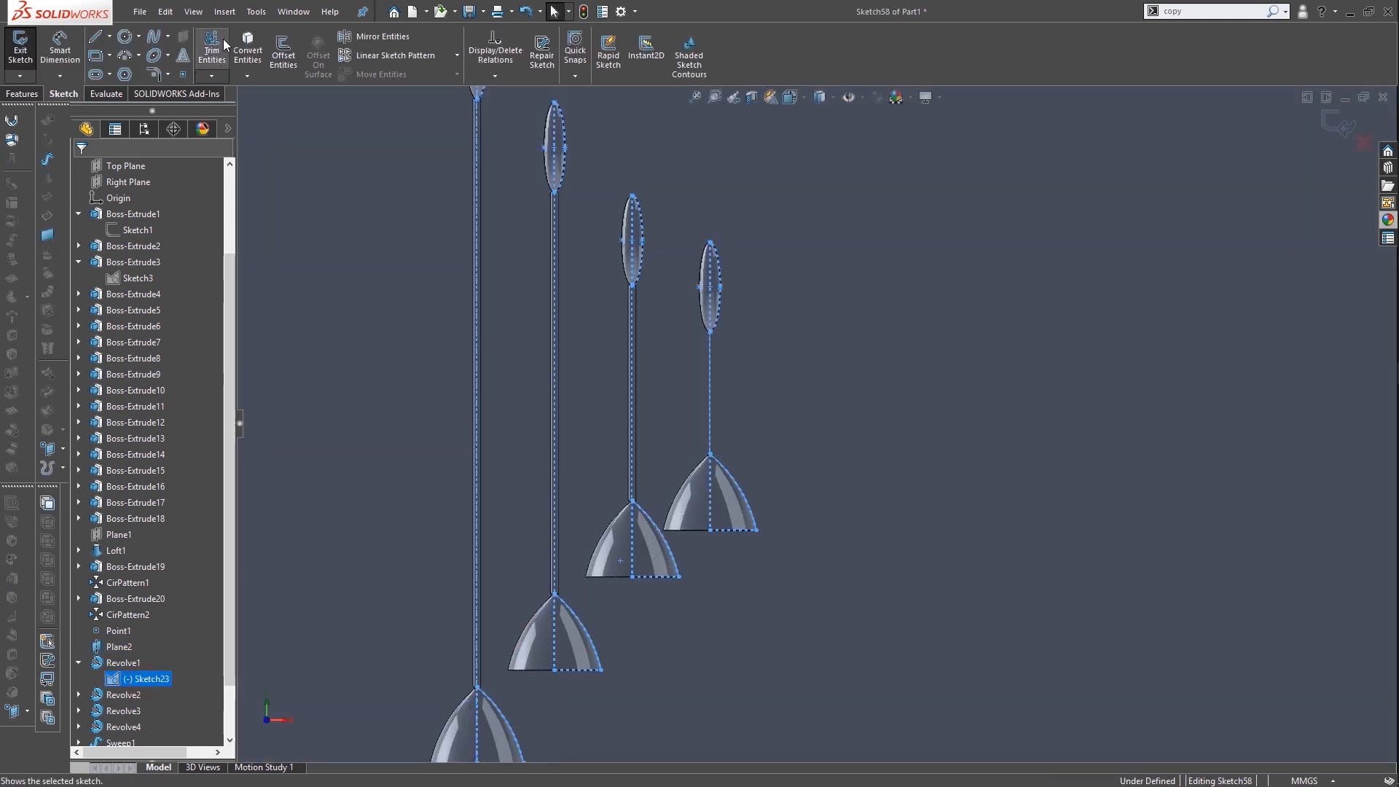
click(257, 69)
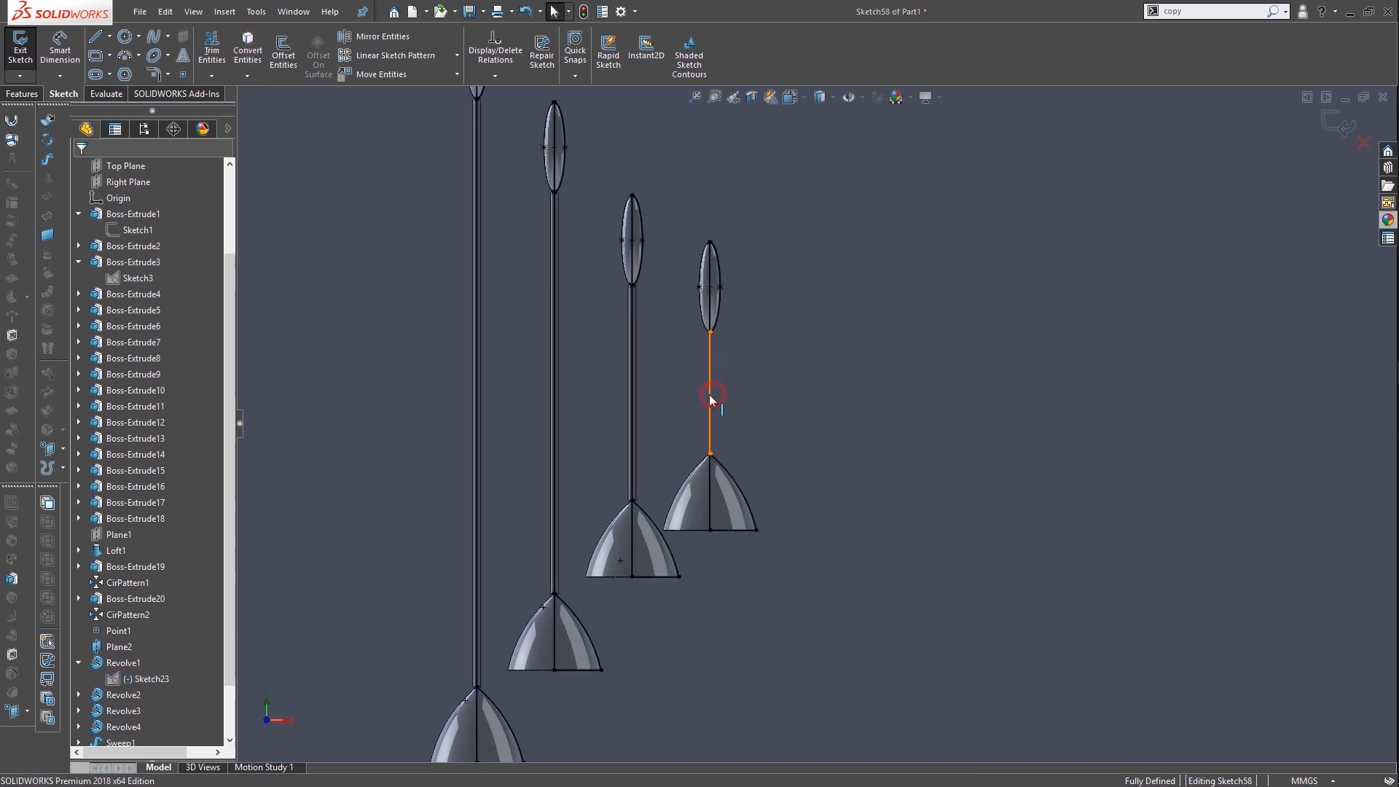
Sweep a 5 mm circular profile along the shortest pendant's vertical line between its spindle and shade
click(709, 395)
click(22, 93)
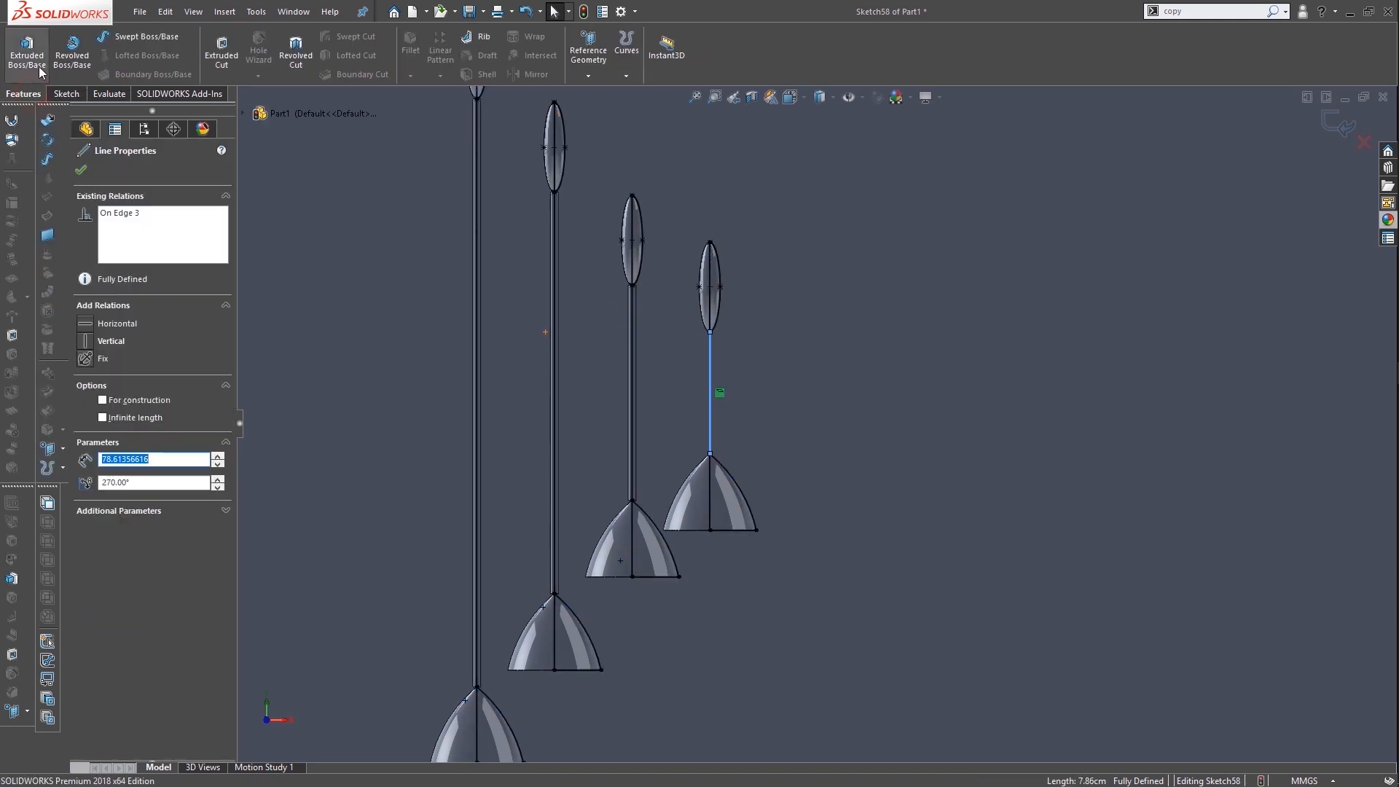
click(143, 37)
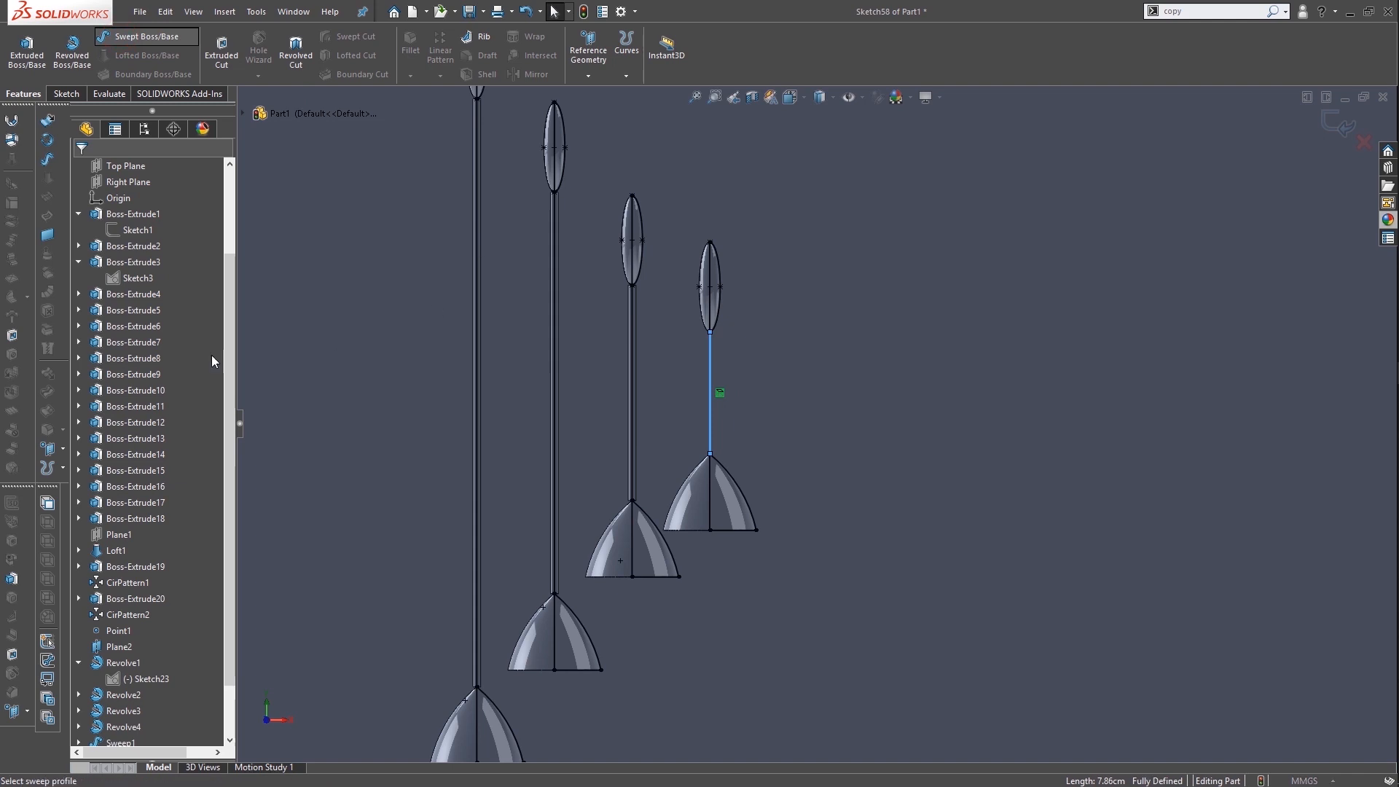
click(133, 225)
click(154, 260)
text(5)
key(Return)
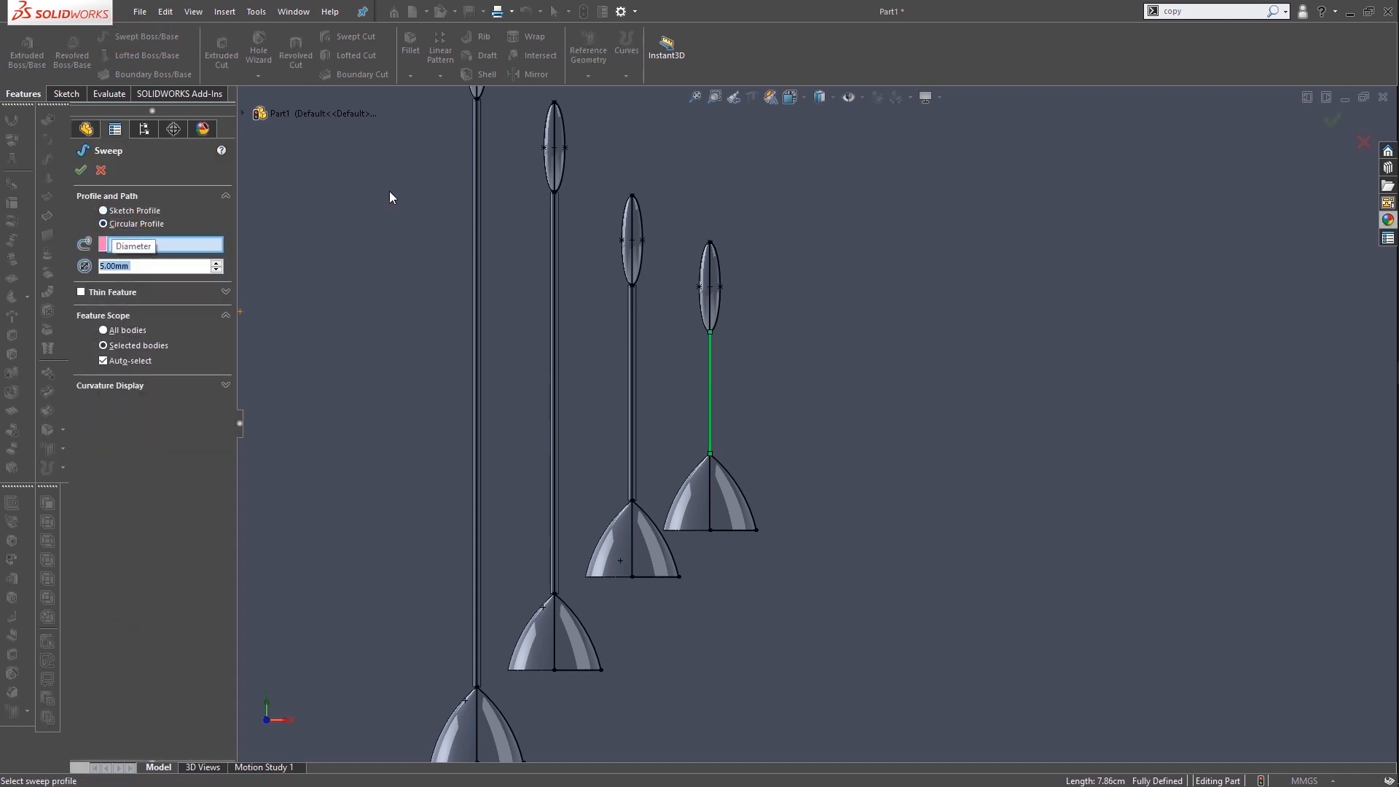
click(183, 245)
click(706, 400)
click(749, 339)
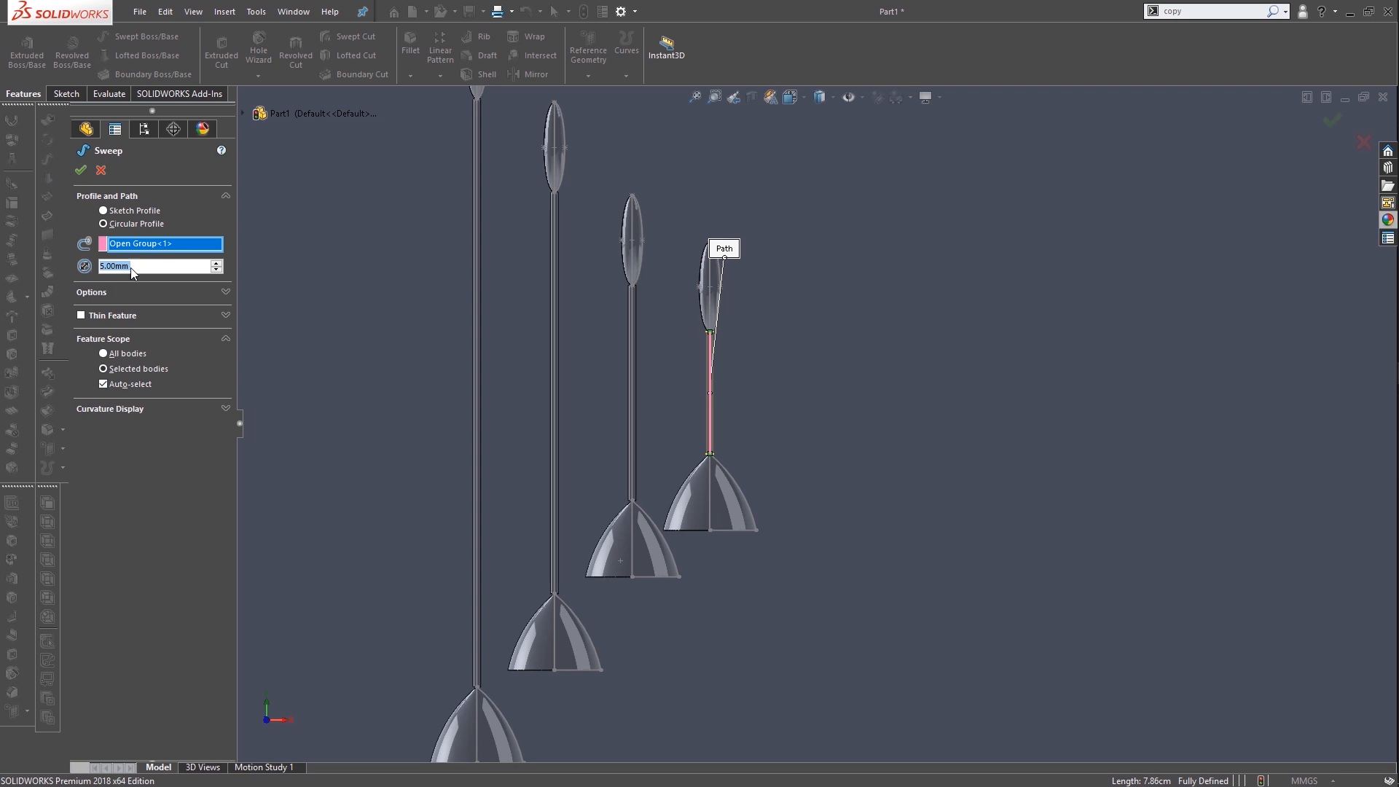
click(137, 292)
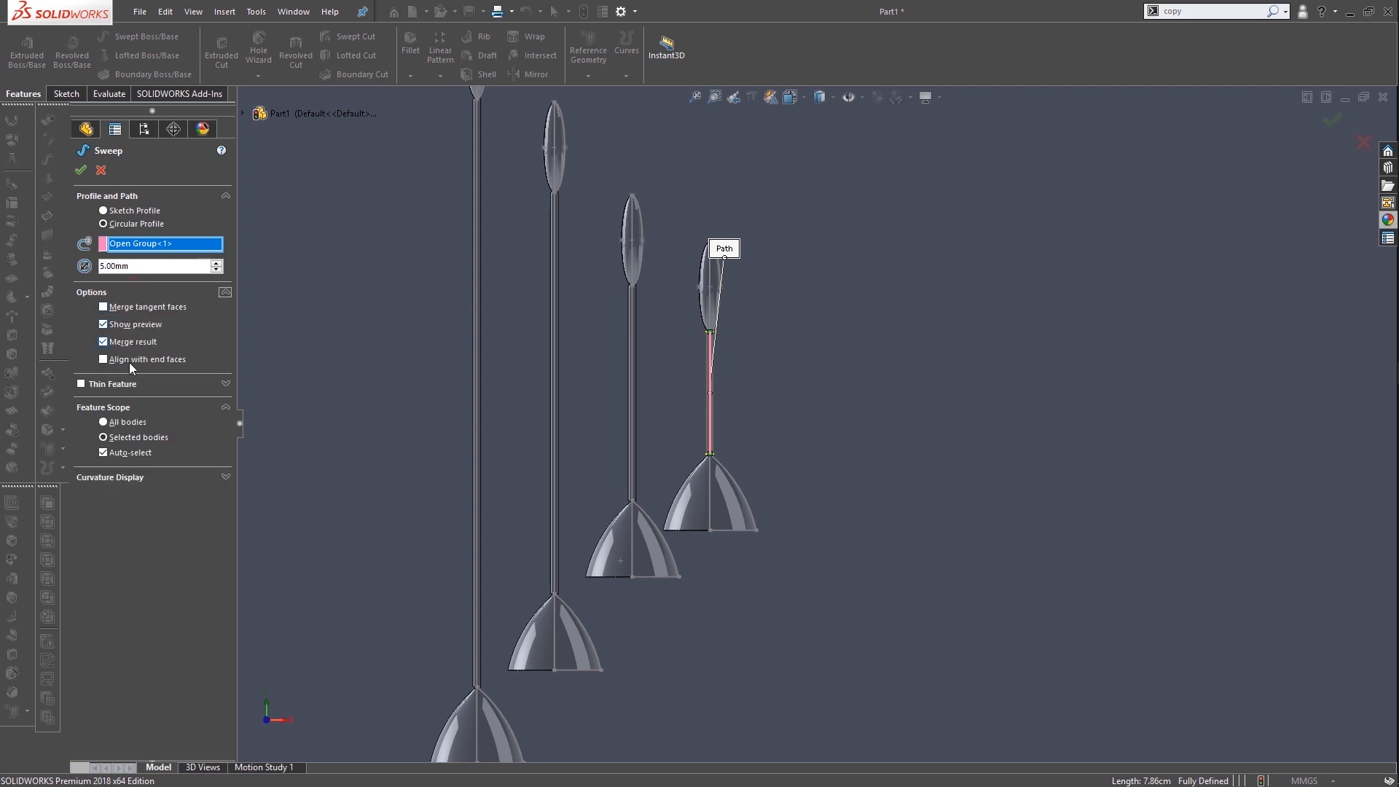
click(81, 171)
Start a circular pattern about the ceiling plate's circular edge and set it to pattern bodies instead of features
scroll(711, 445, up, 5)
scroll(710, 444, up, 1)
scroll(758, 425, down, 2)
scroll(759, 426, up, 4)
middle_drag(816, 425, 765, 402)
scroll(742, 395, down, 3)
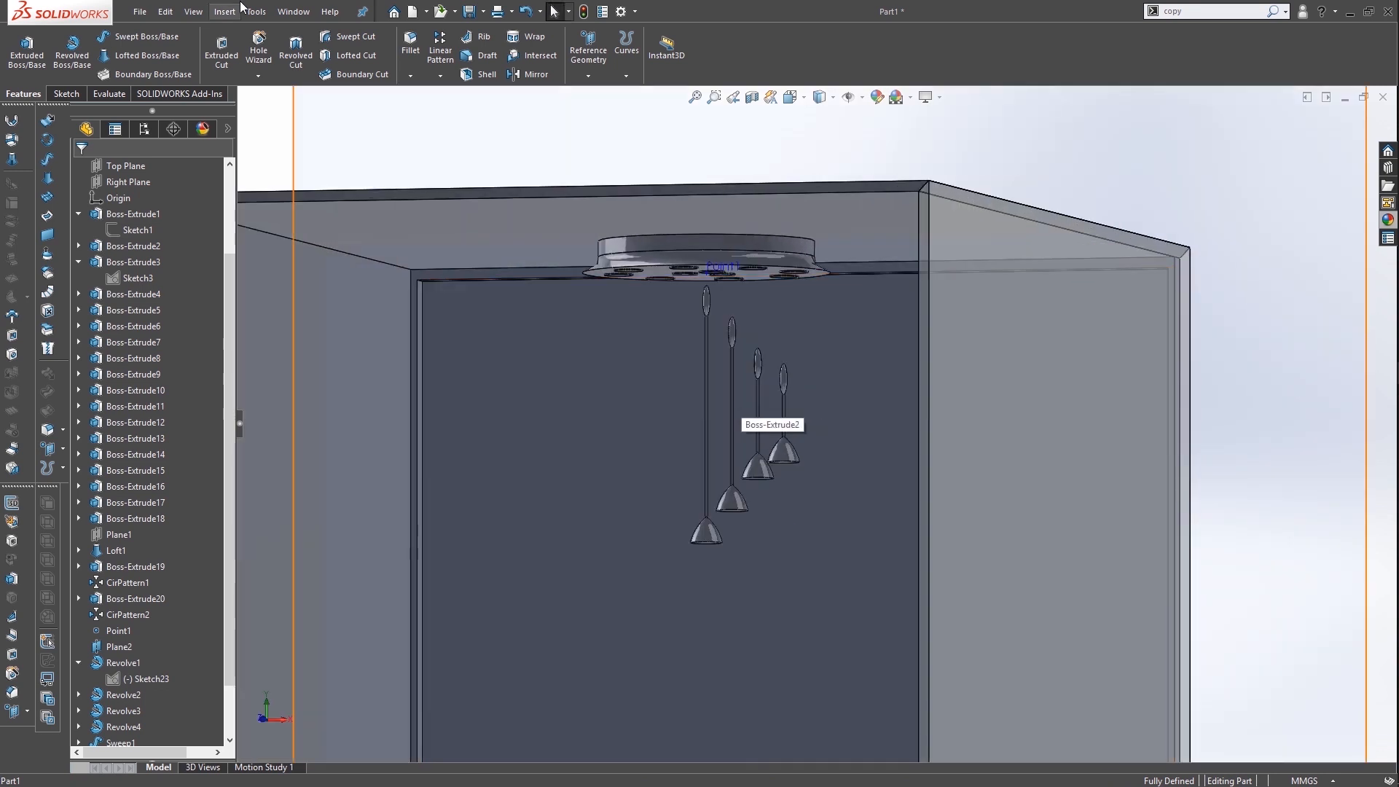
click(439, 76)
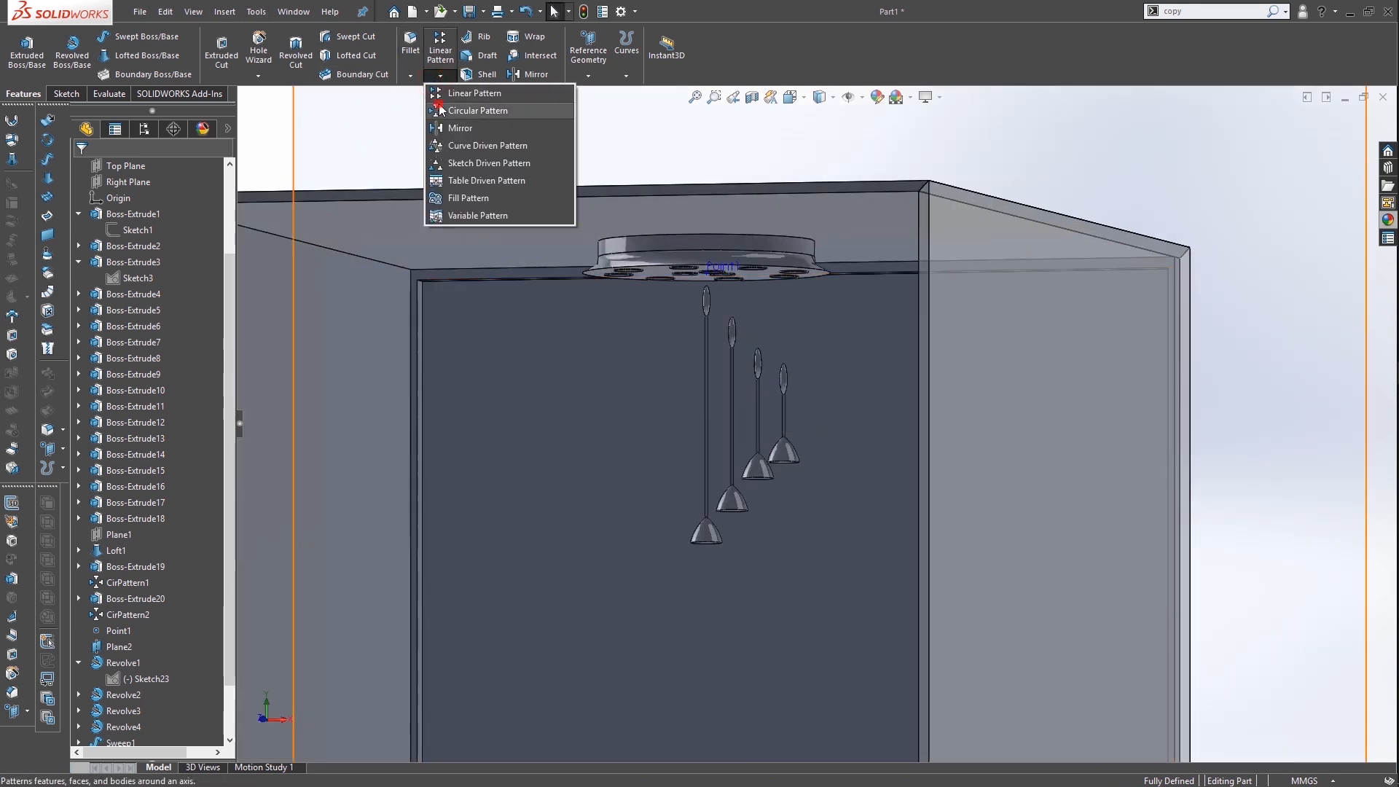
click(478, 110)
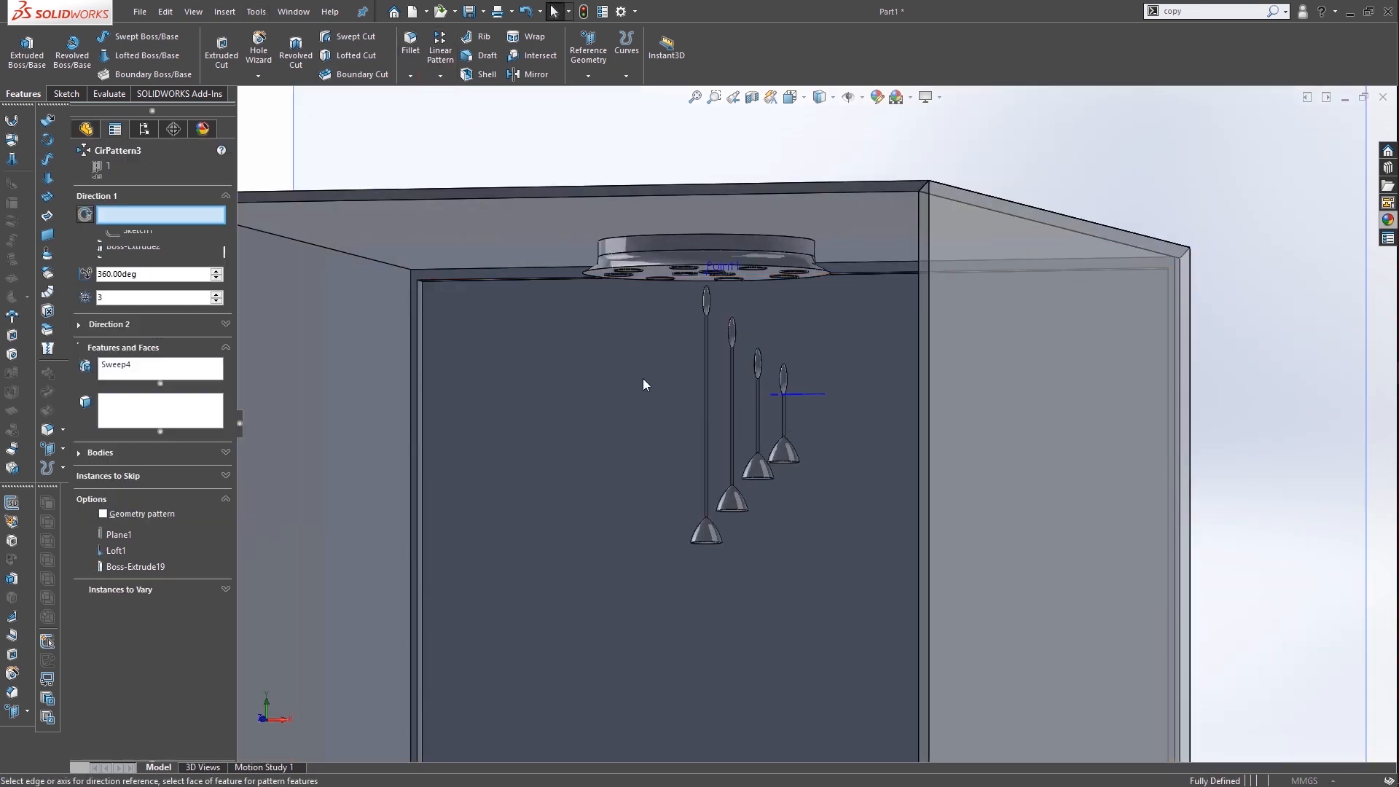
click(641, 270)
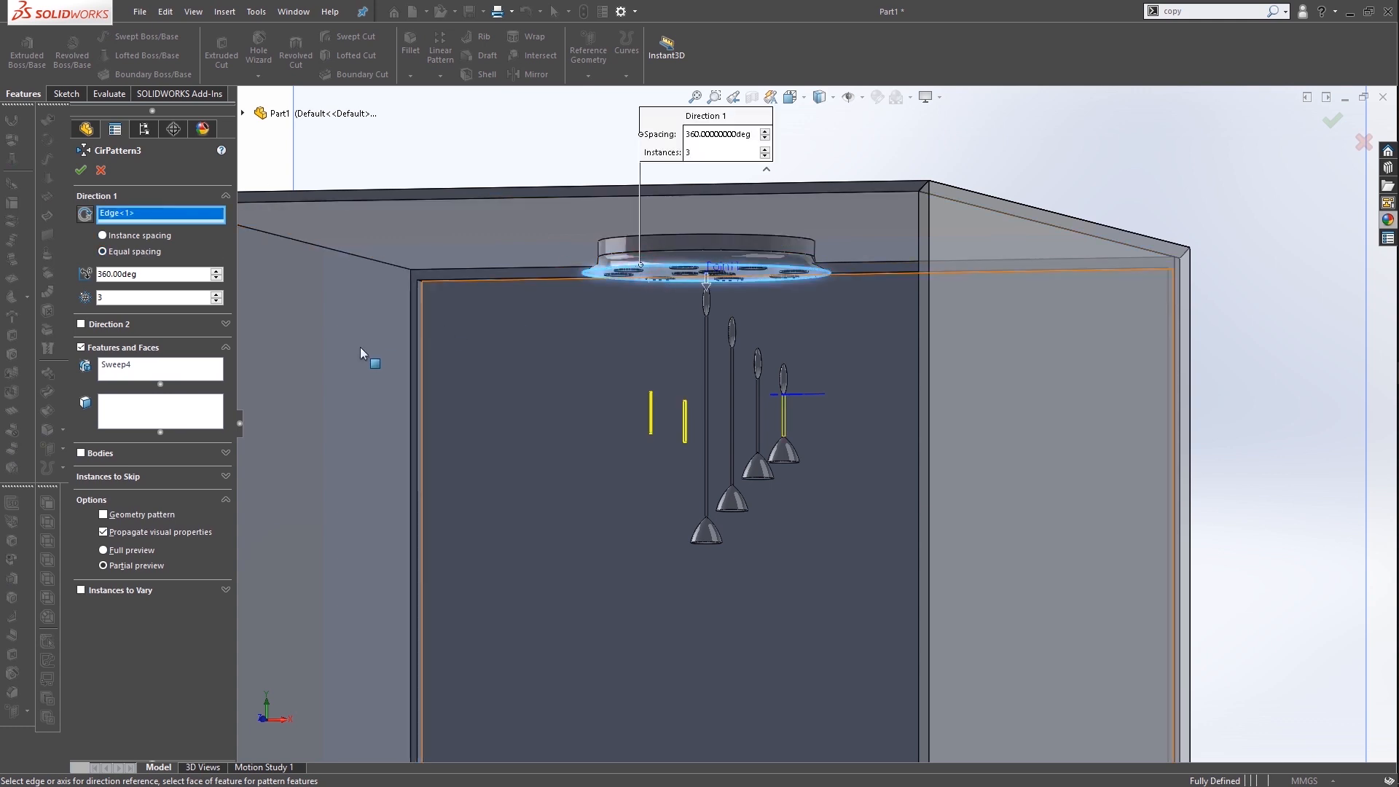
scroll(714, 472, down, 3)
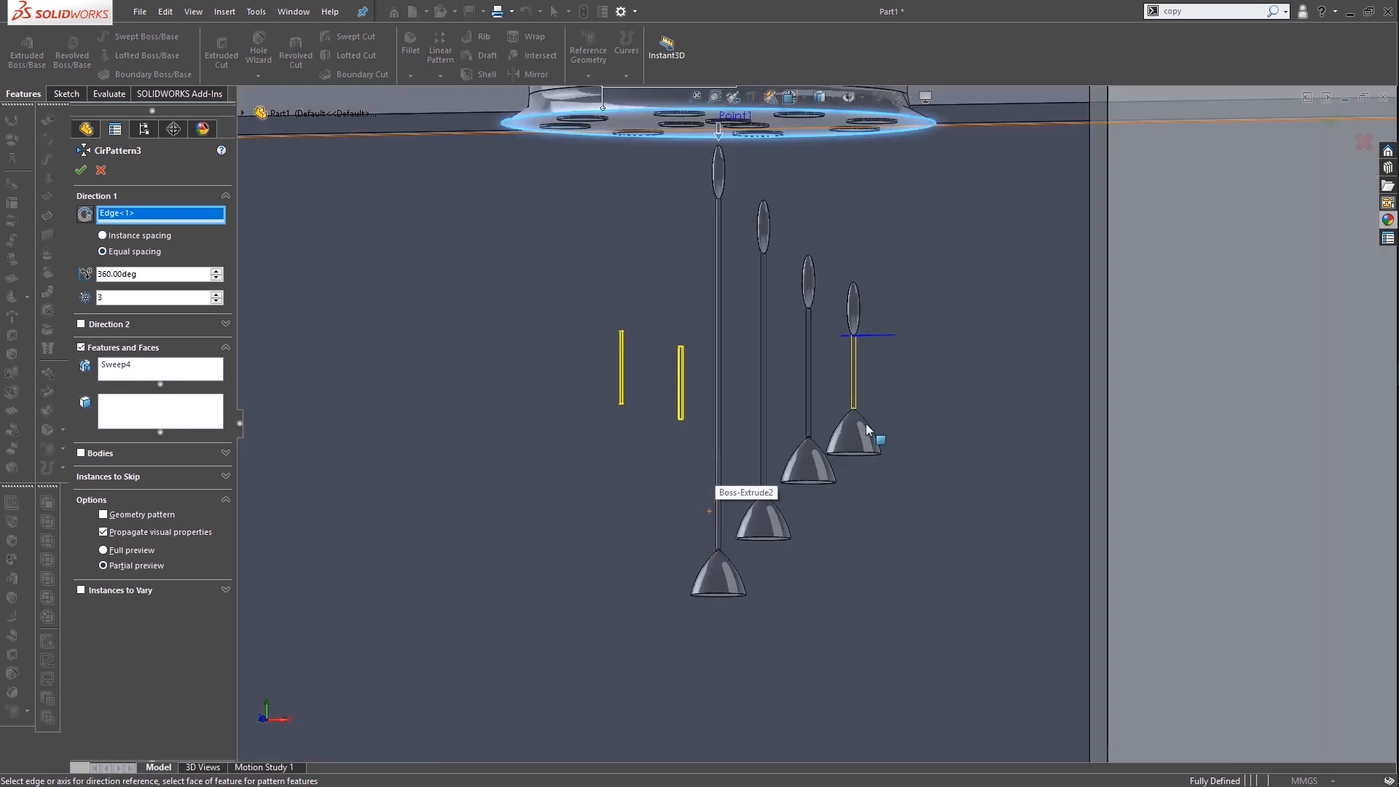
click(82, 348)
click(81, 371)
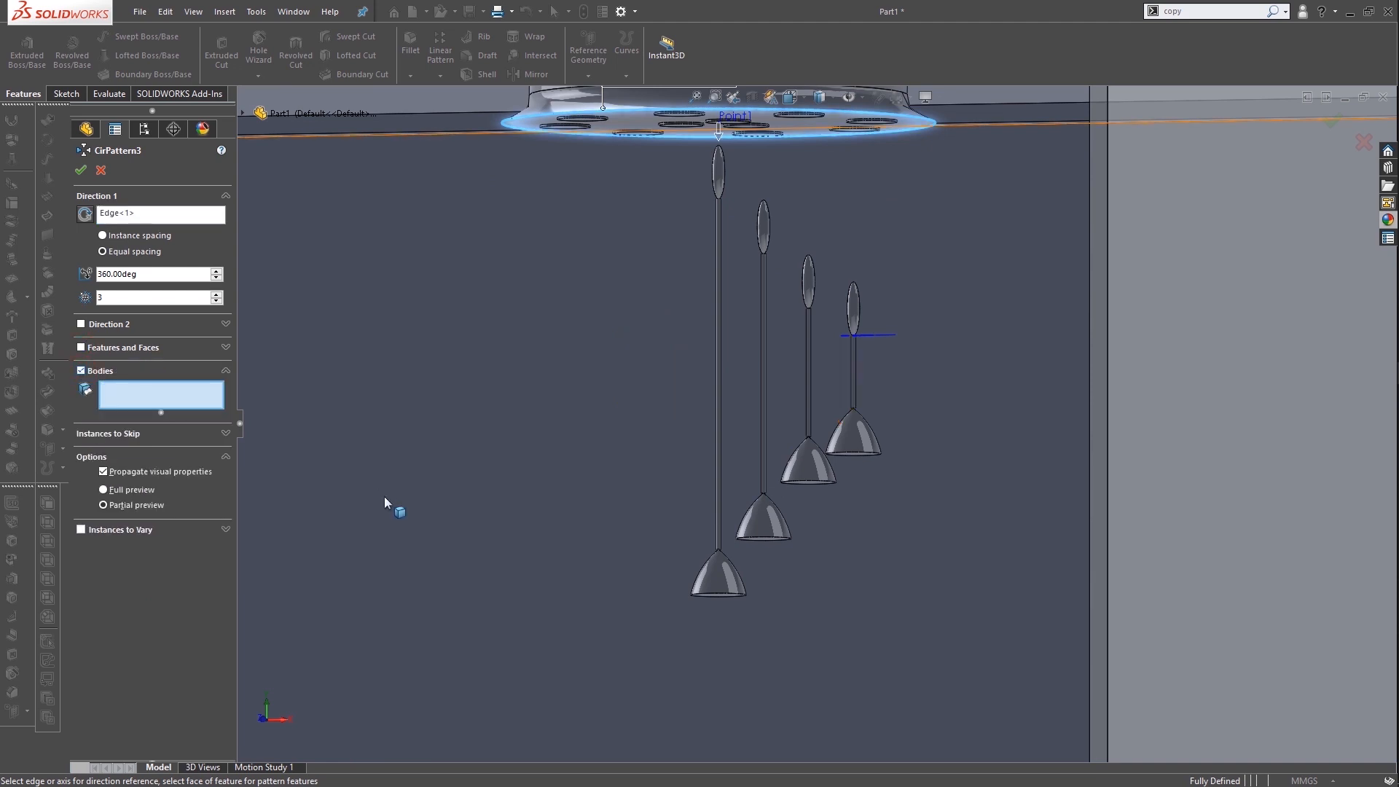
Add the four pendant shades to the bodies of the circular pattern, keeping the room wall body out
click(852, 436)
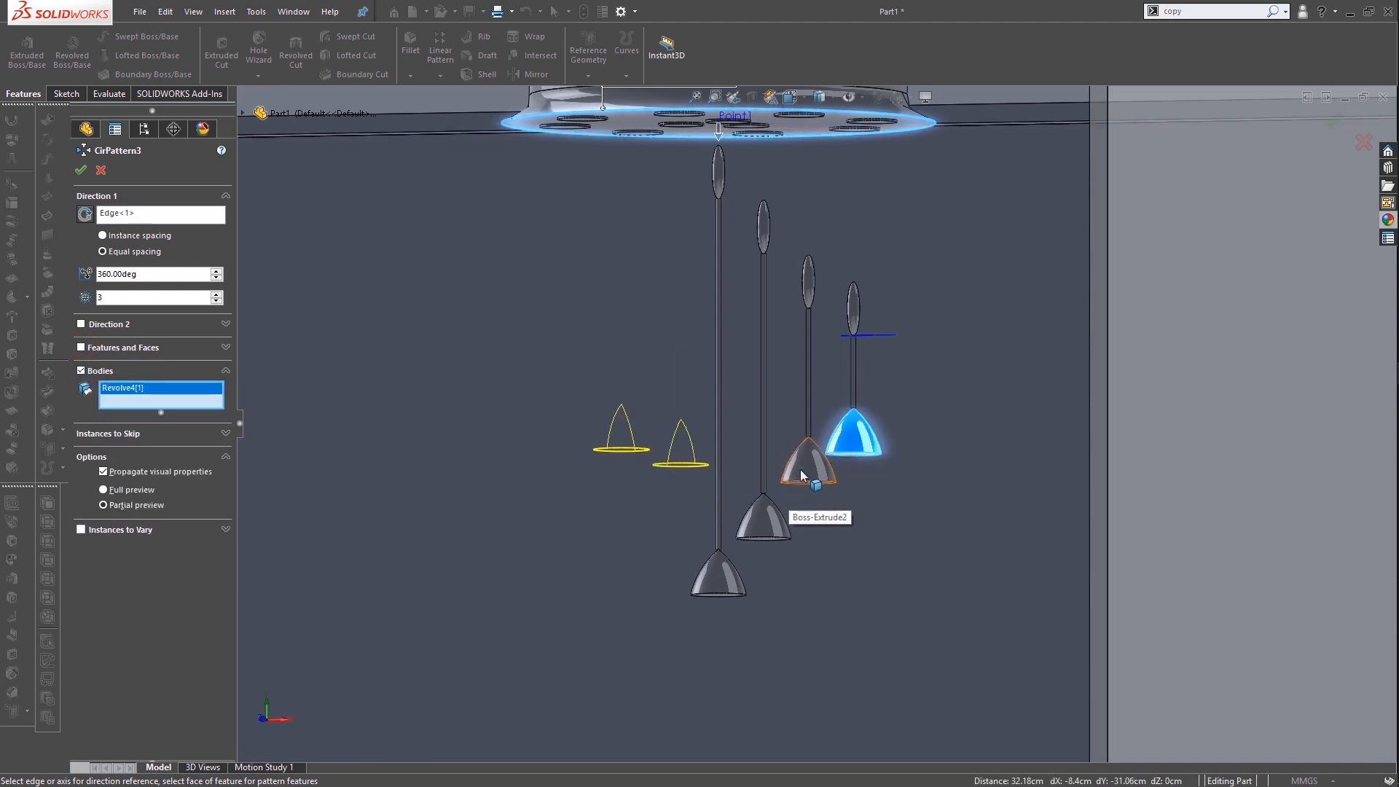
click(801, 475)
click(761, 524)
click(713, 583)
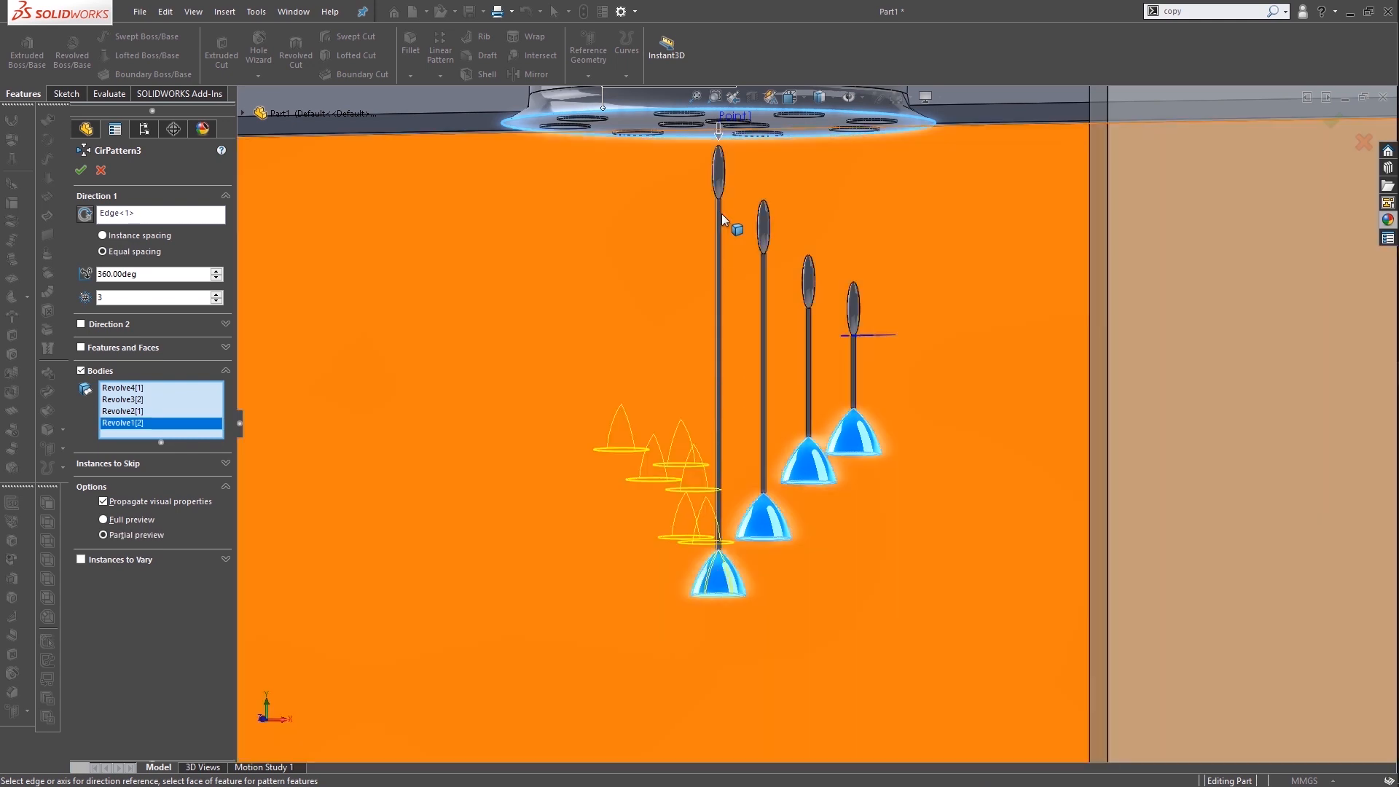
click(583, 335)
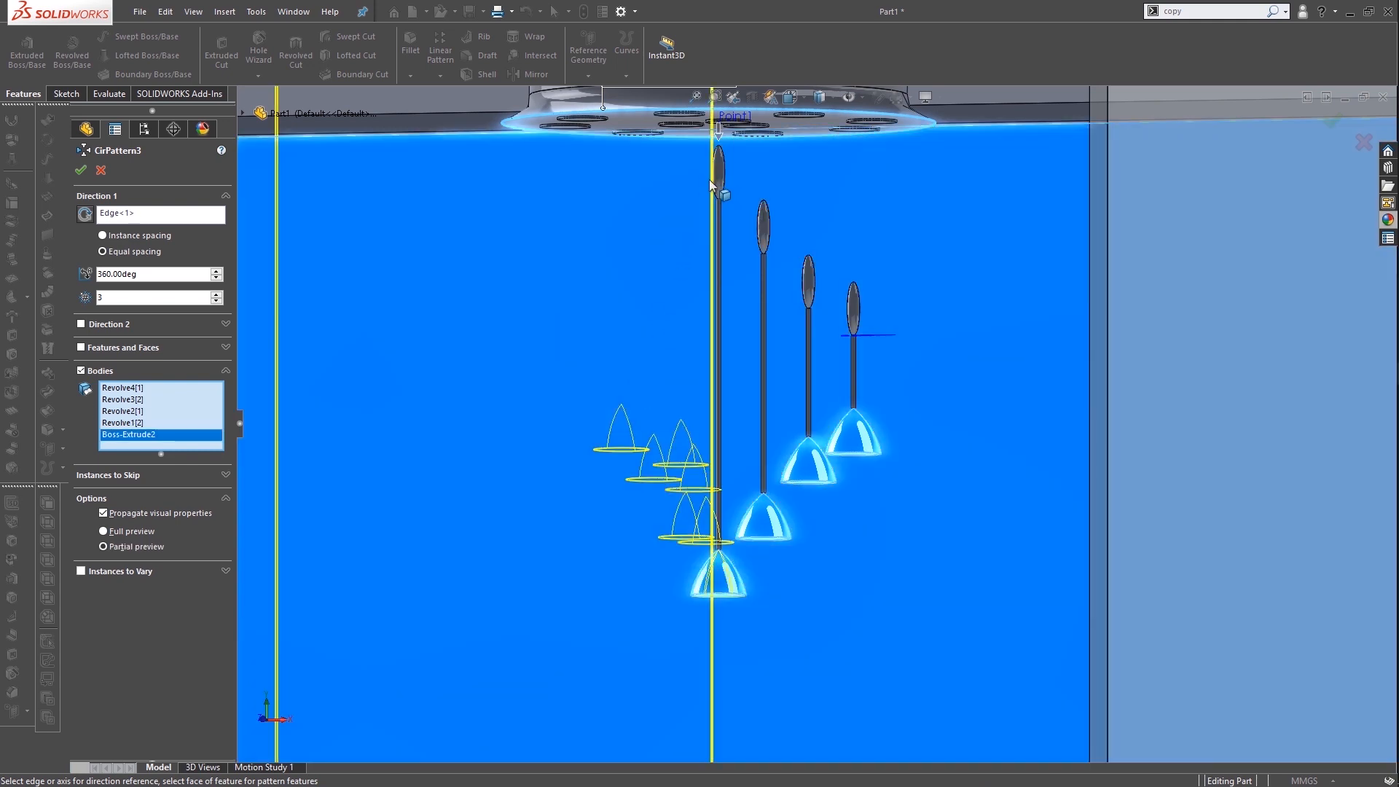
right_click(133, 435)
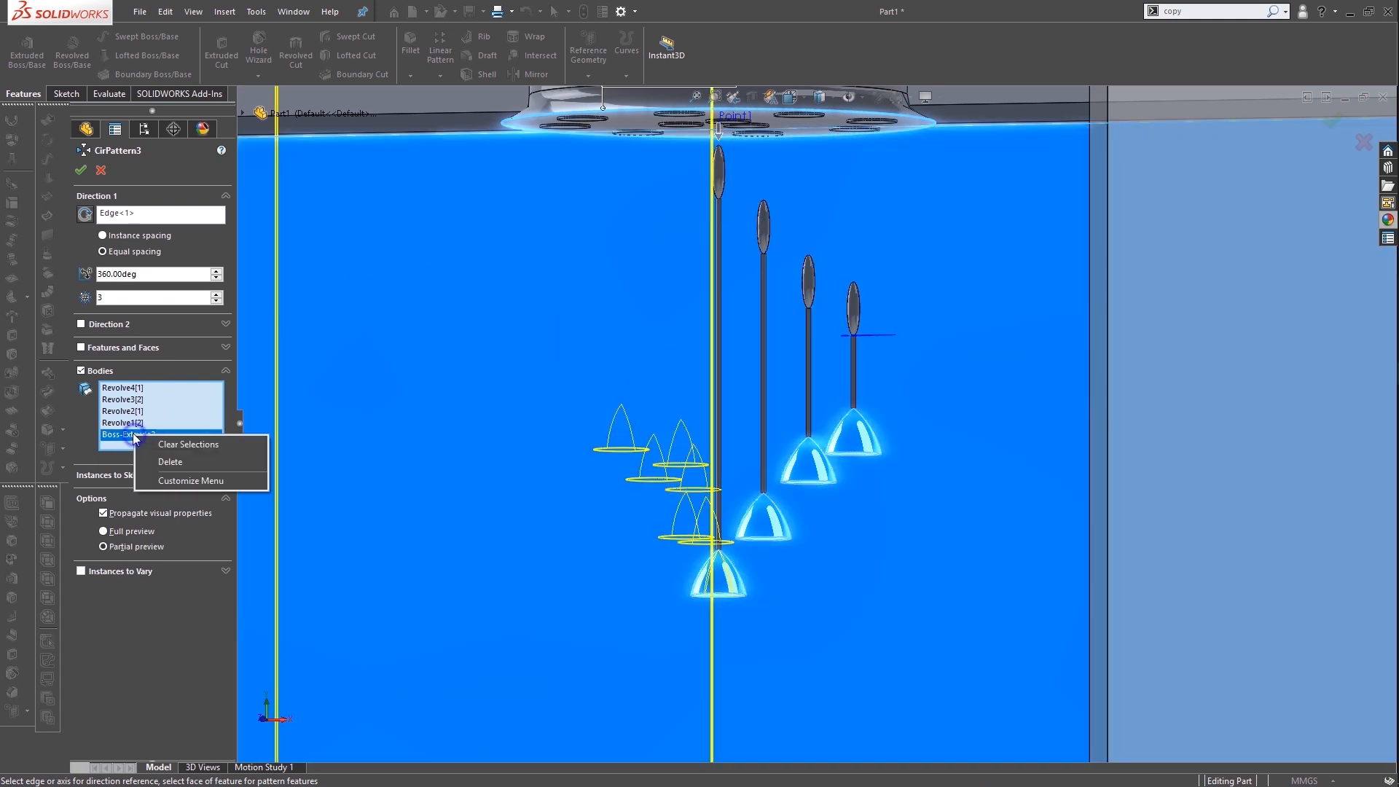
click(170, 462)
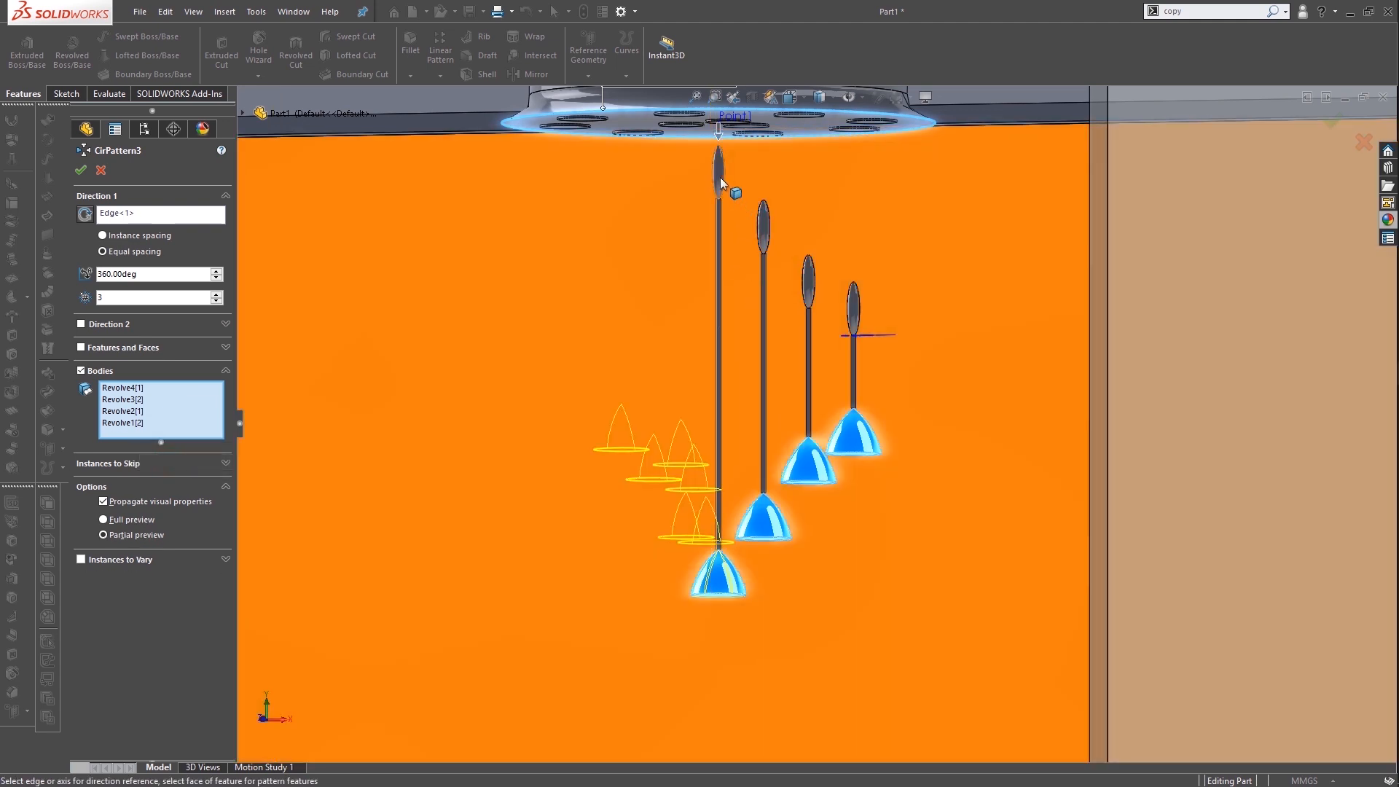
Add the four spindles and the four hanging rods of the pendants to the patterned bodies
click(720, 182)
click(764, 226)
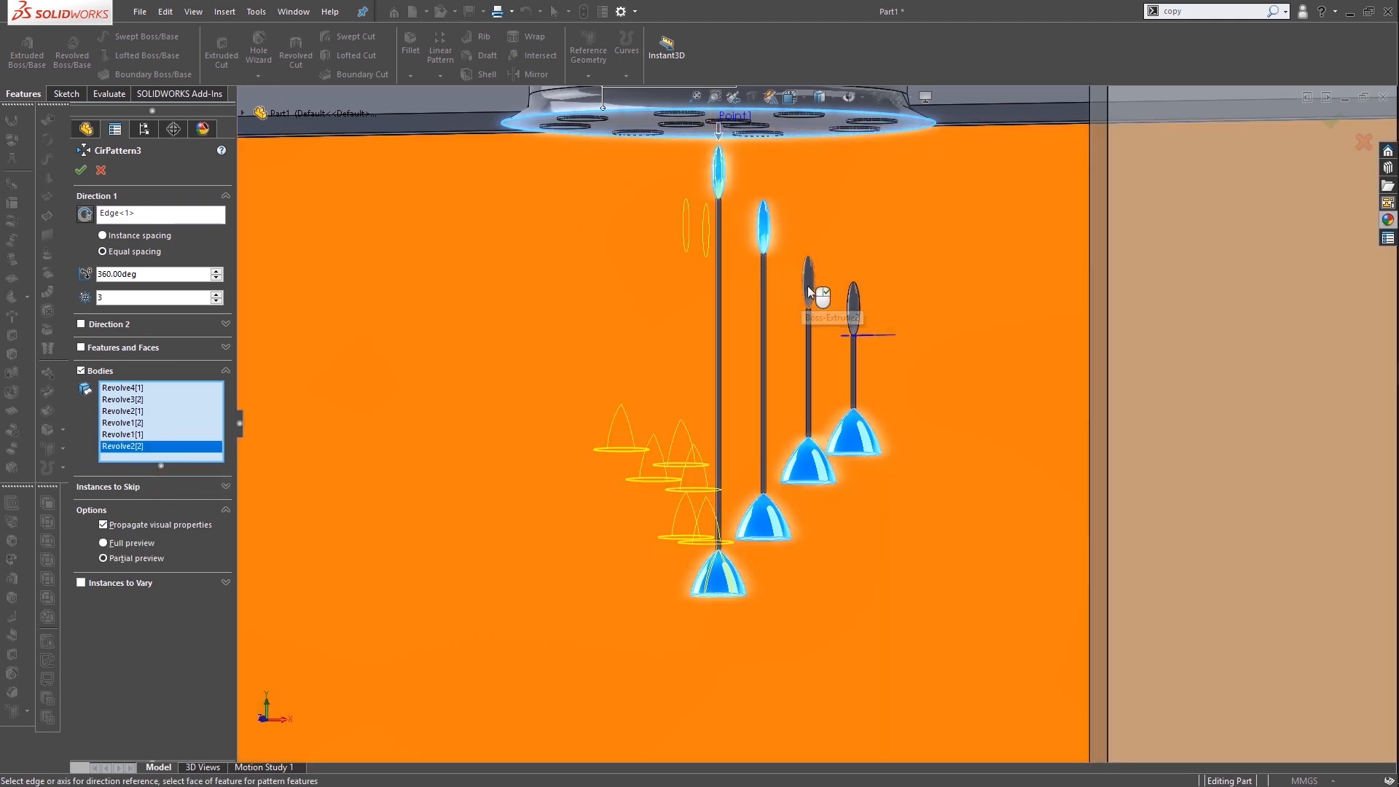
click(809, 291)
click(853, 310)
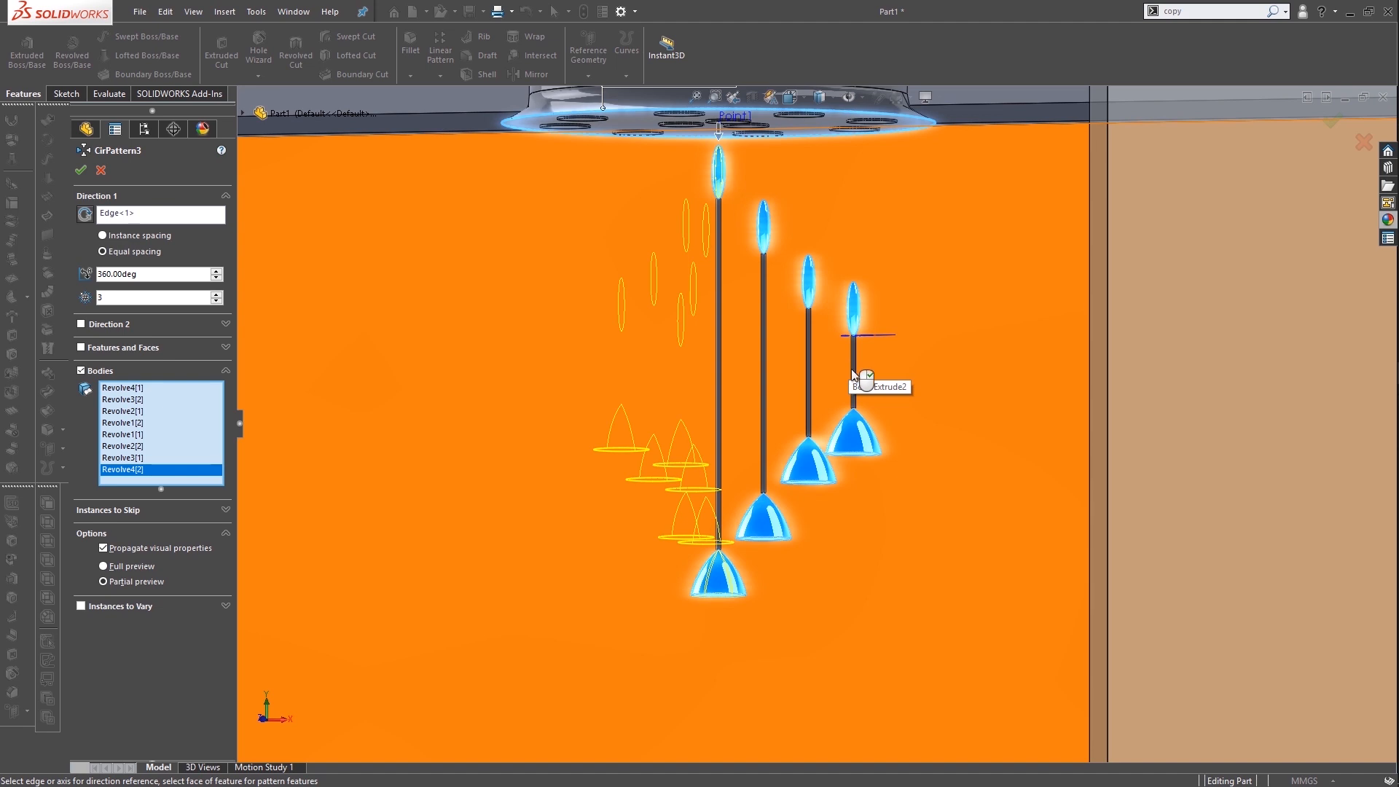
click(853, 374)
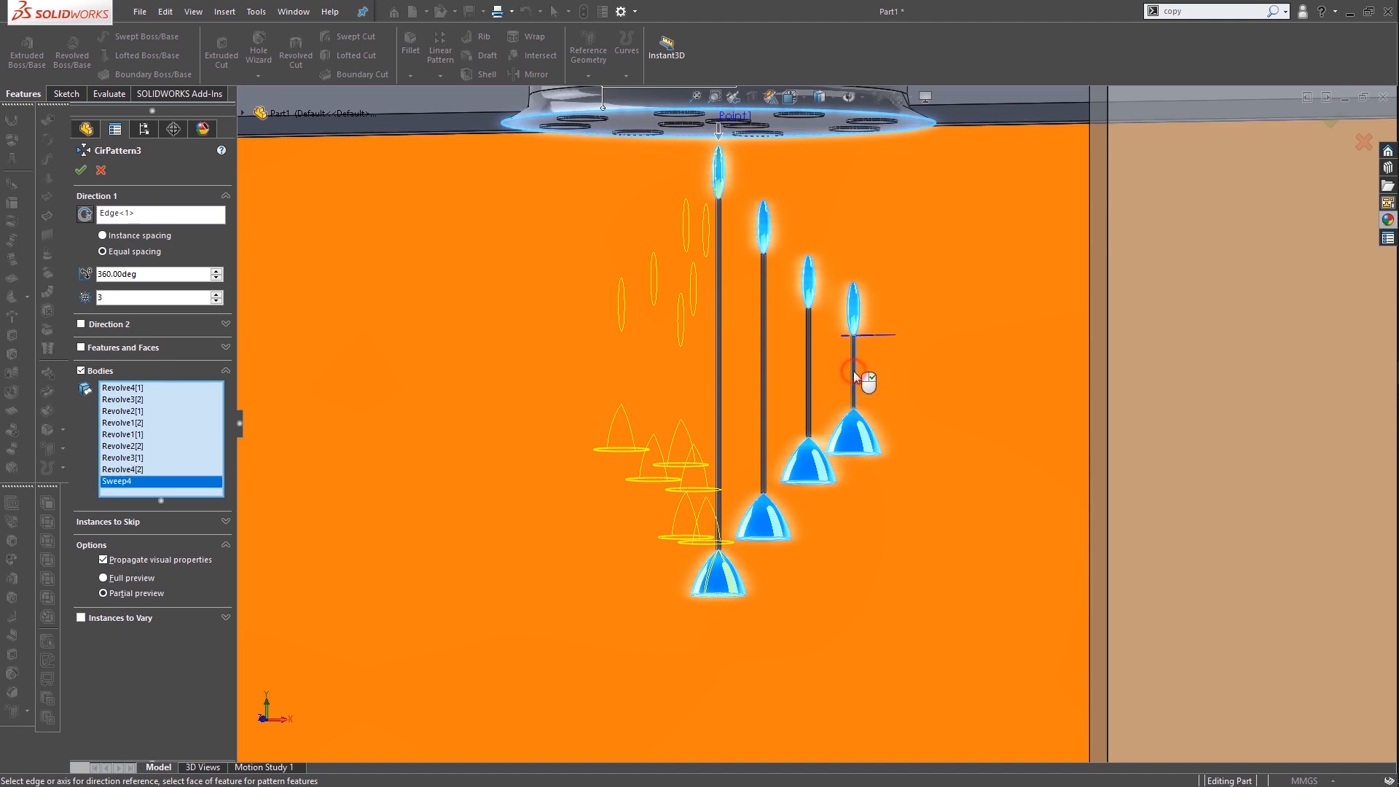
click(811, 375)
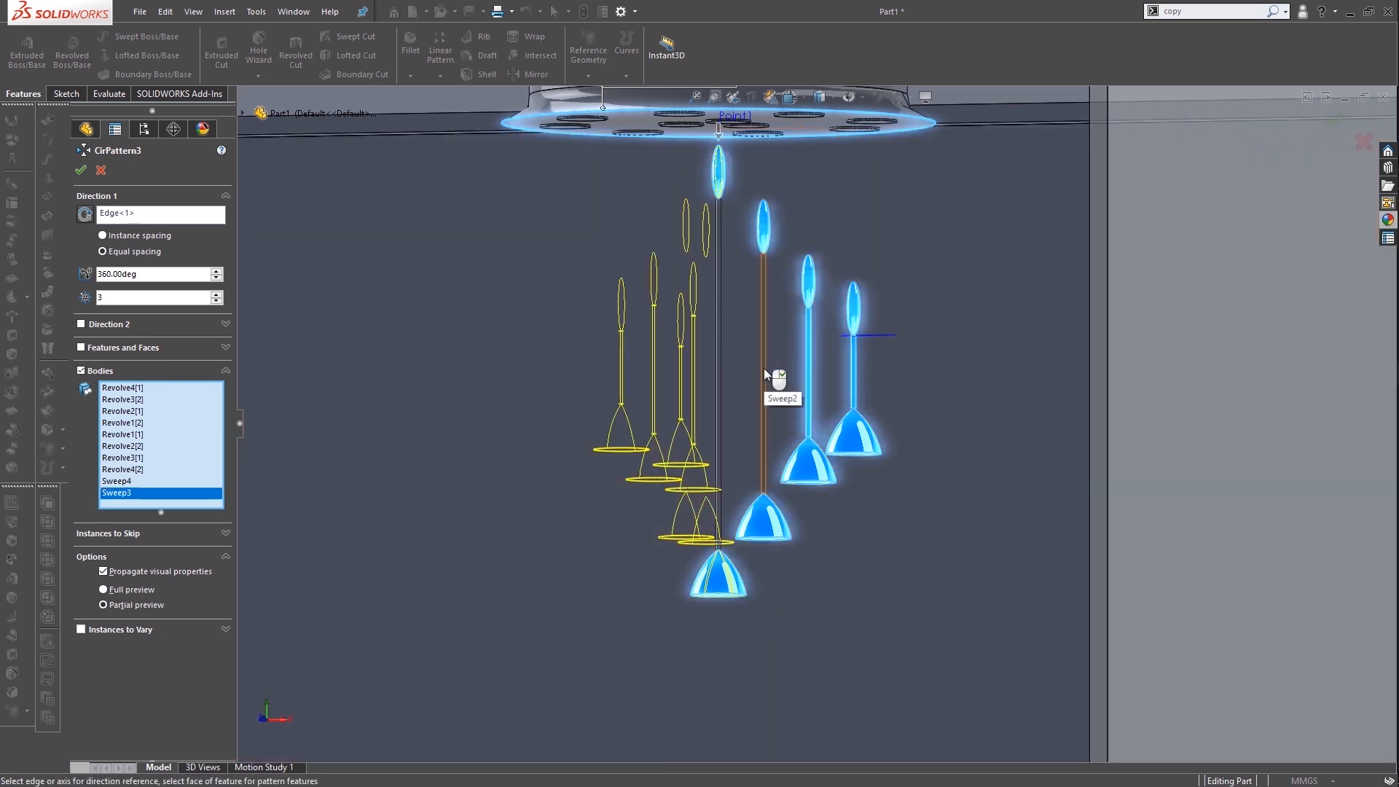
click(764, 369)
click(717, 364)
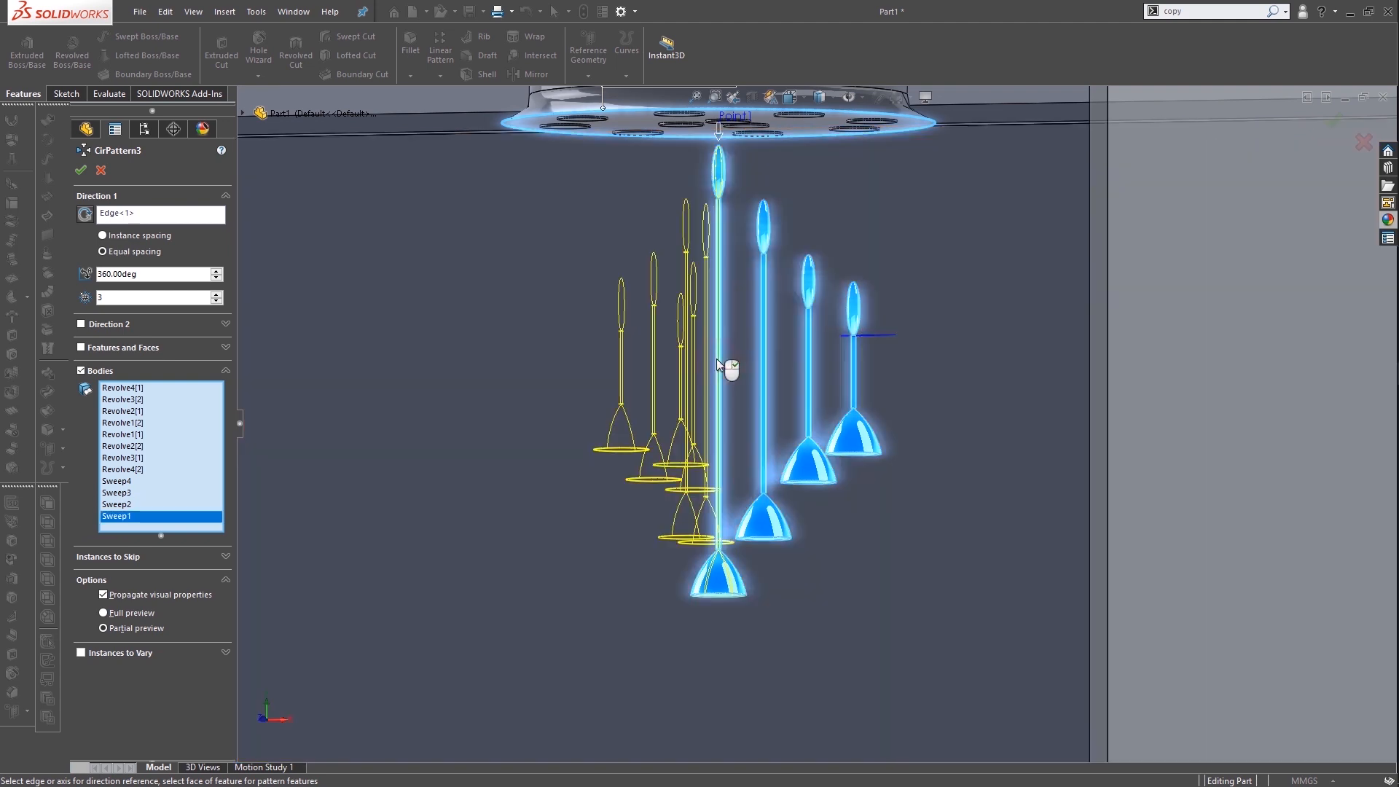
Set the circular pattern to 5 equally spaced instances over 360° and create it
scroll(605, 443, up, 3)
scroll(606, 443, up, 2)
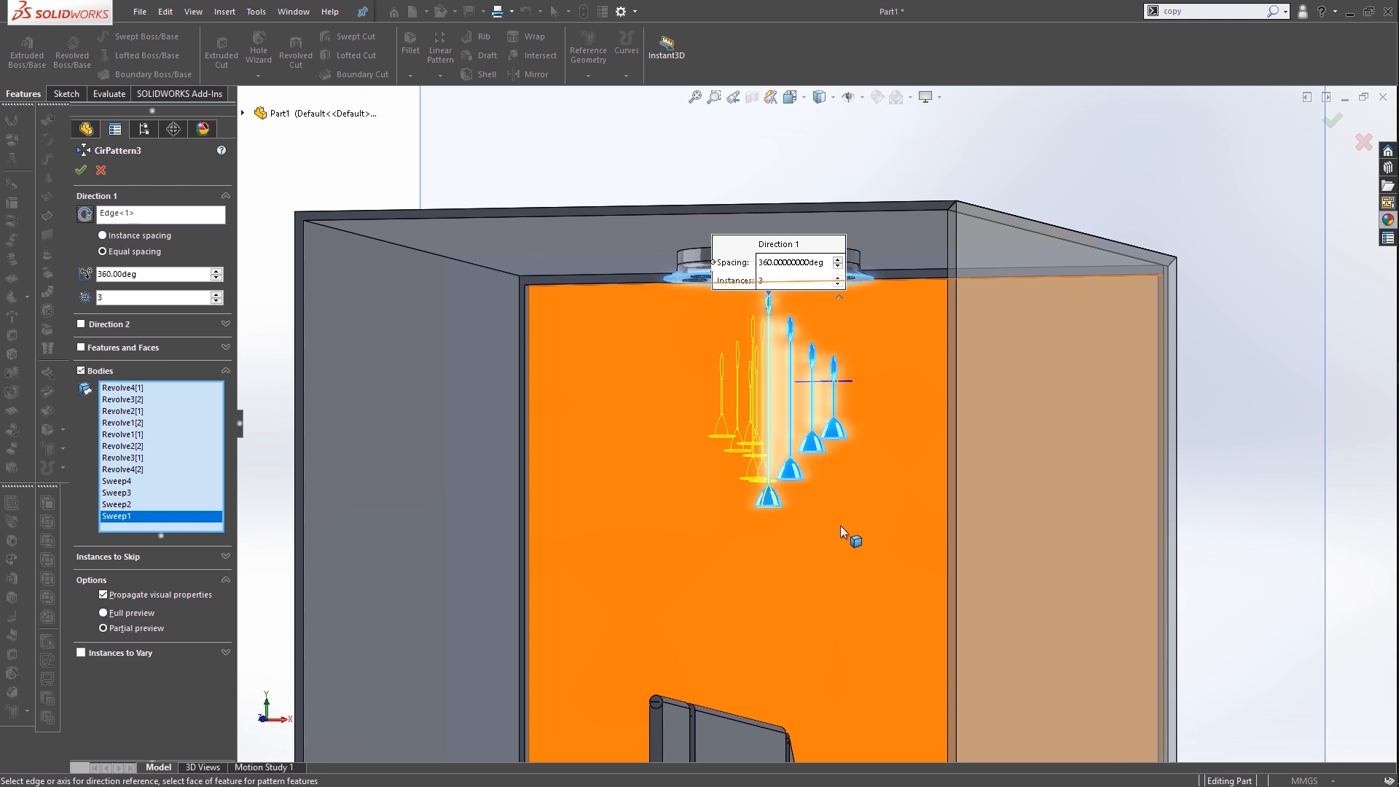
middle_drag(860, 364, 888, 721)
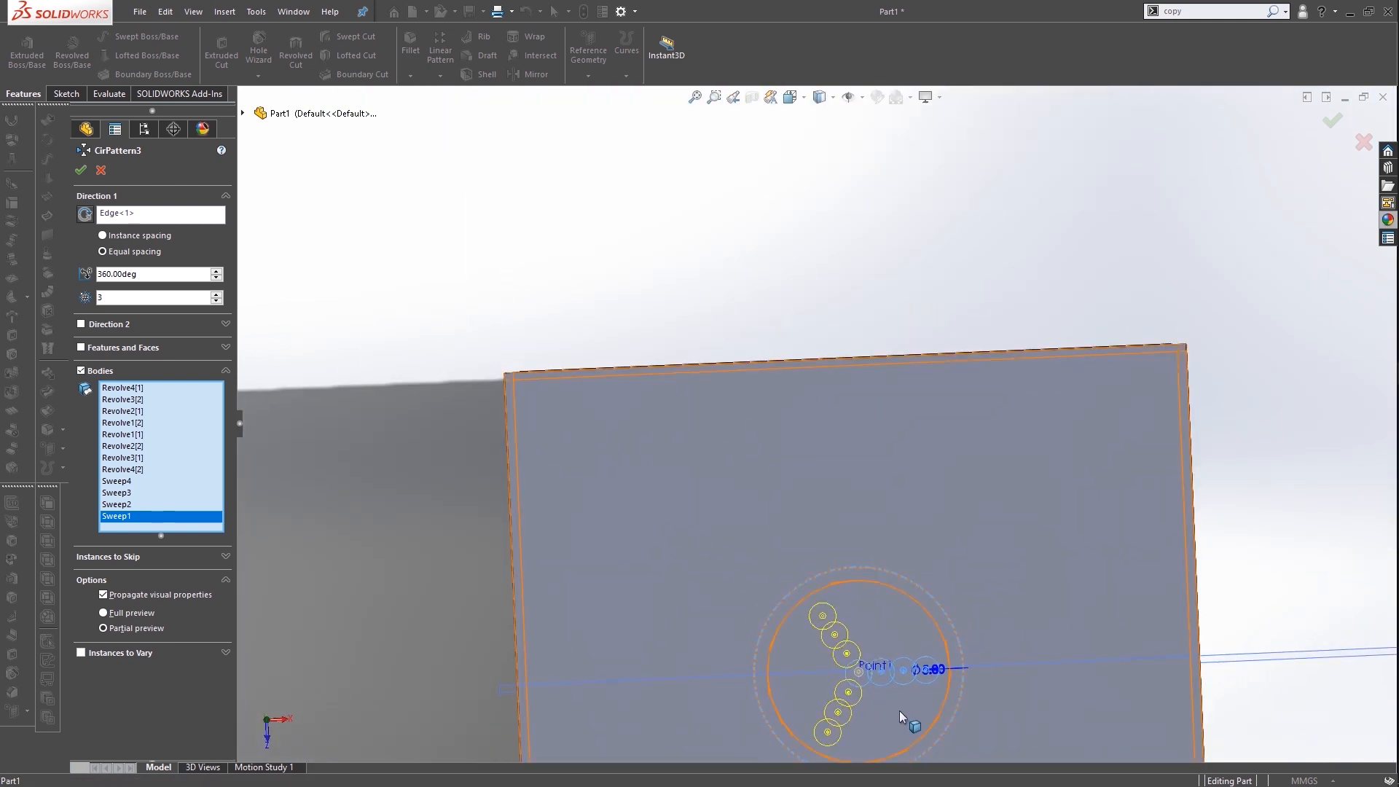
scroll(901, 715, down, 3)
scroll(940, 695, down, 5)
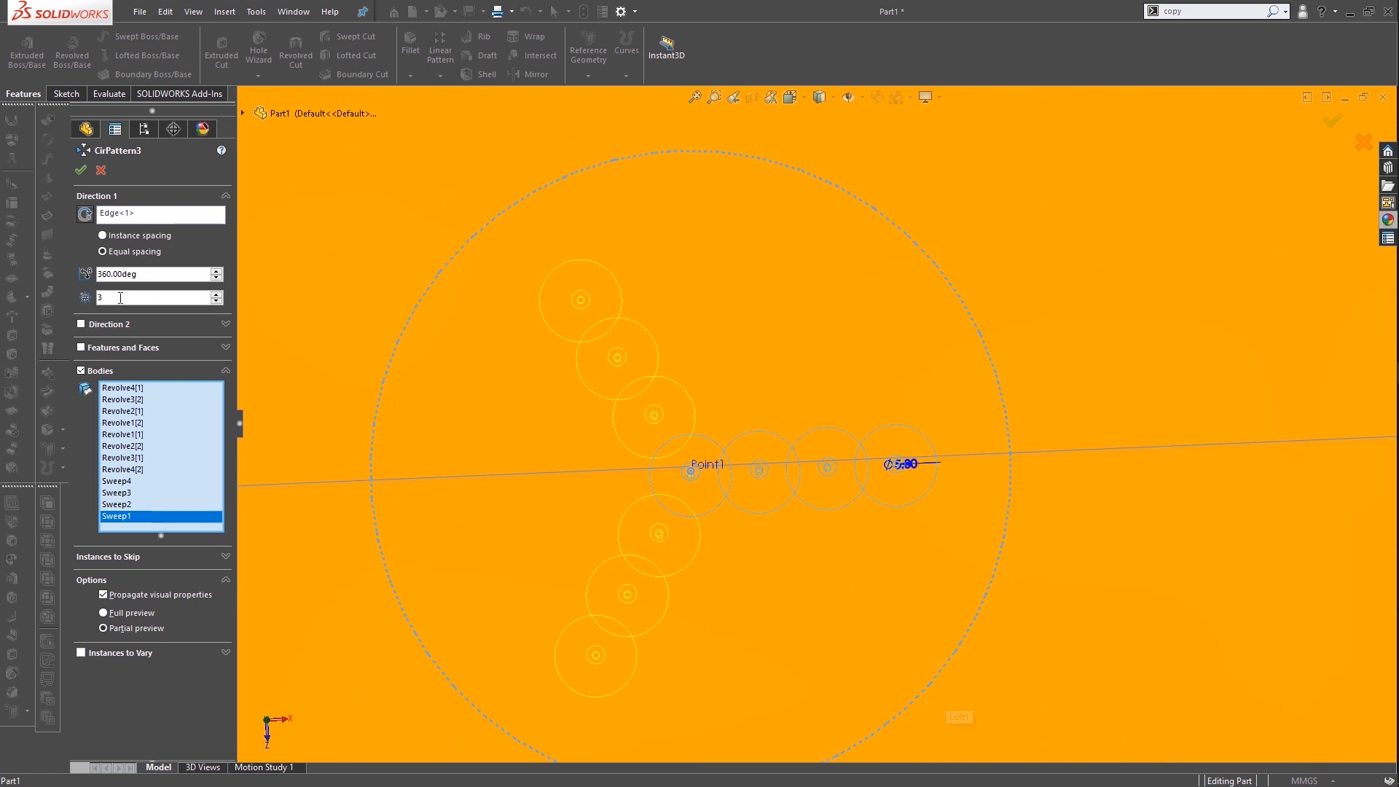
click(215, 294)
click(215, 294)
click(215, 293)
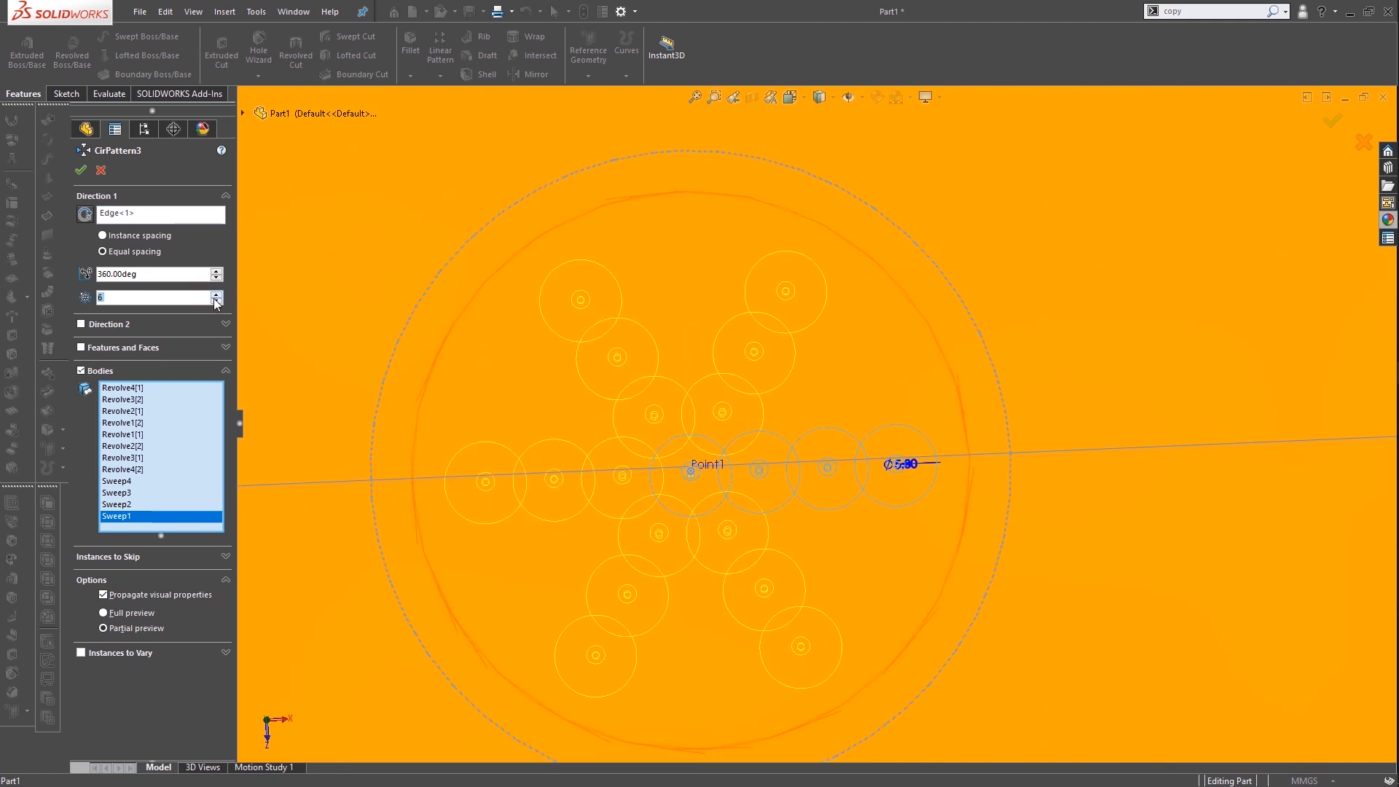
click(216, 301)
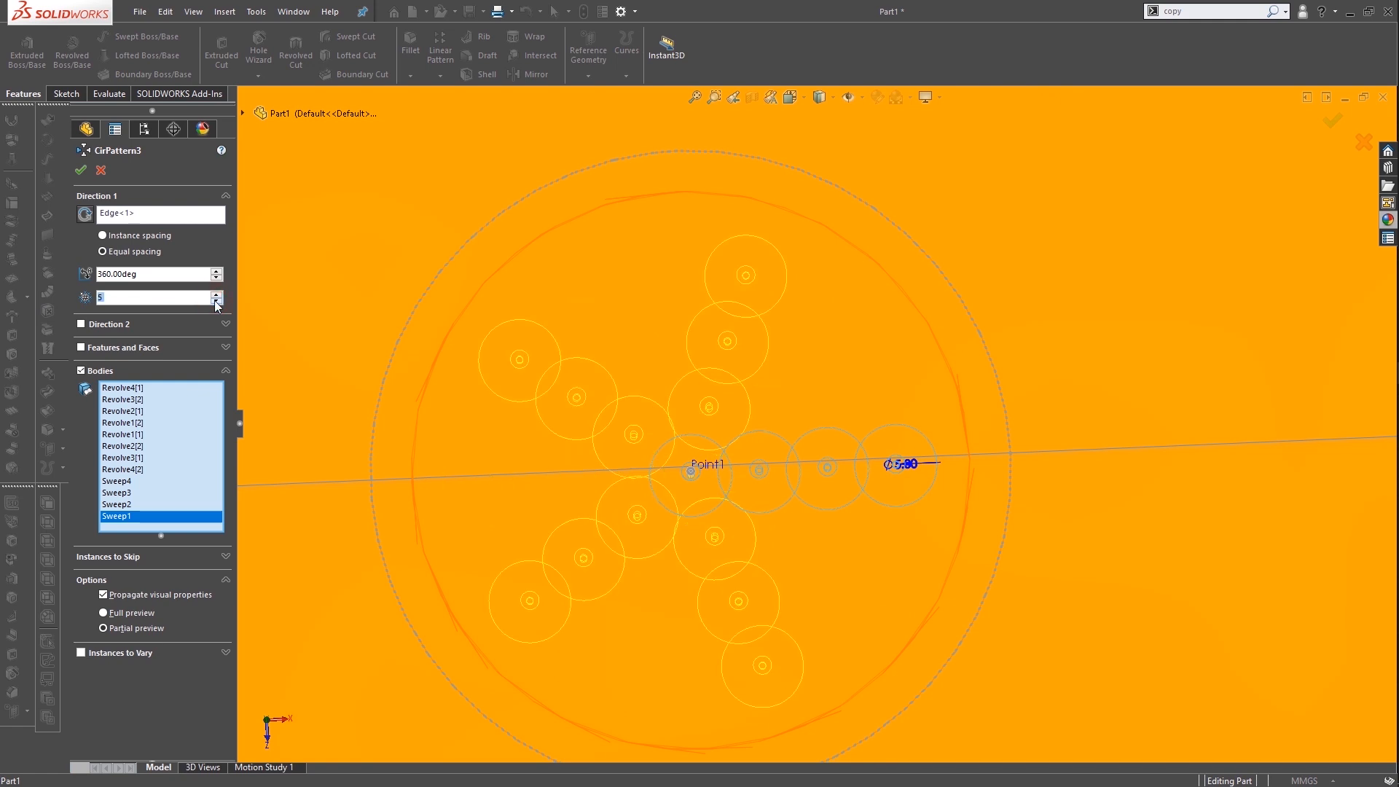
click(80, 169)
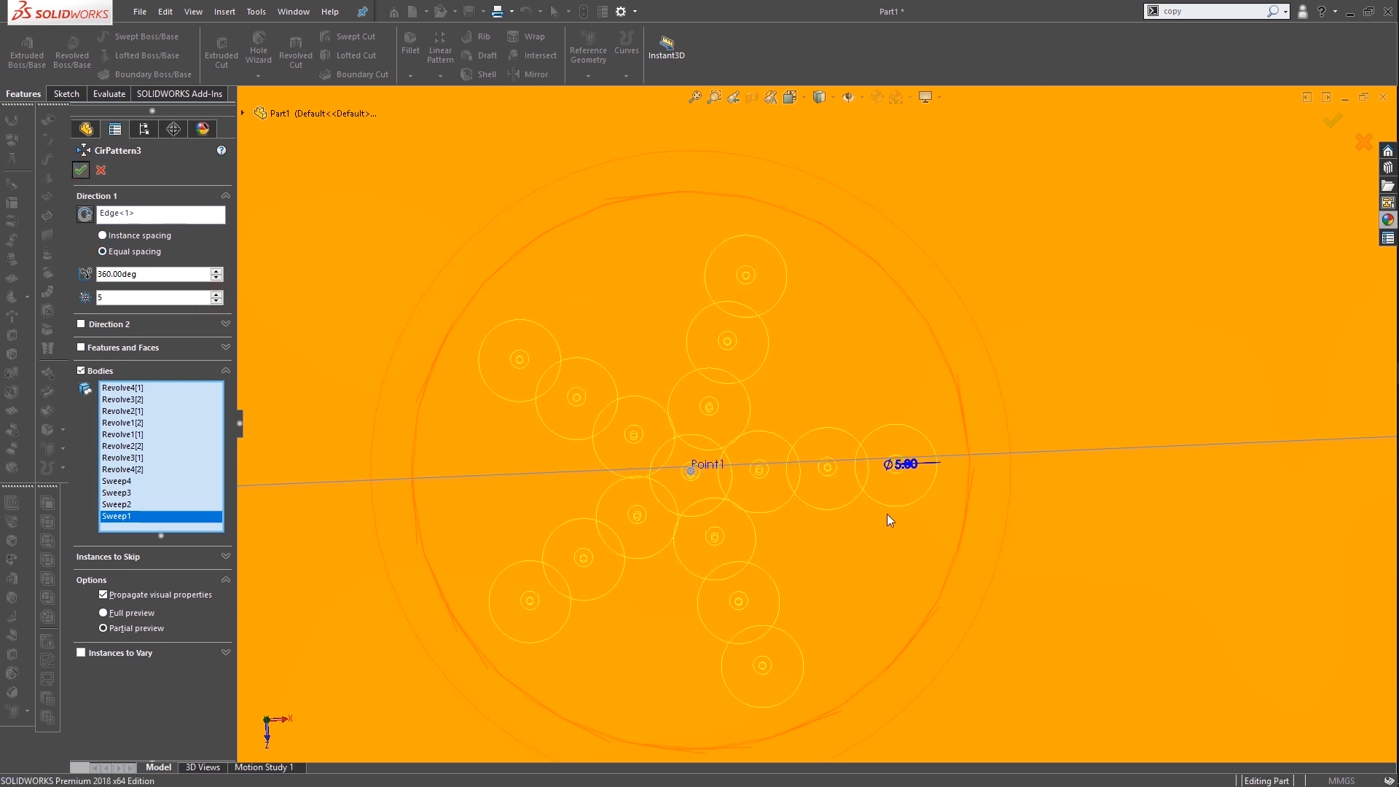
Examine the patterned chandelier beneath the ceiling plate and the whole room model from several angles
middle_drag(785, 479, 820, 412)
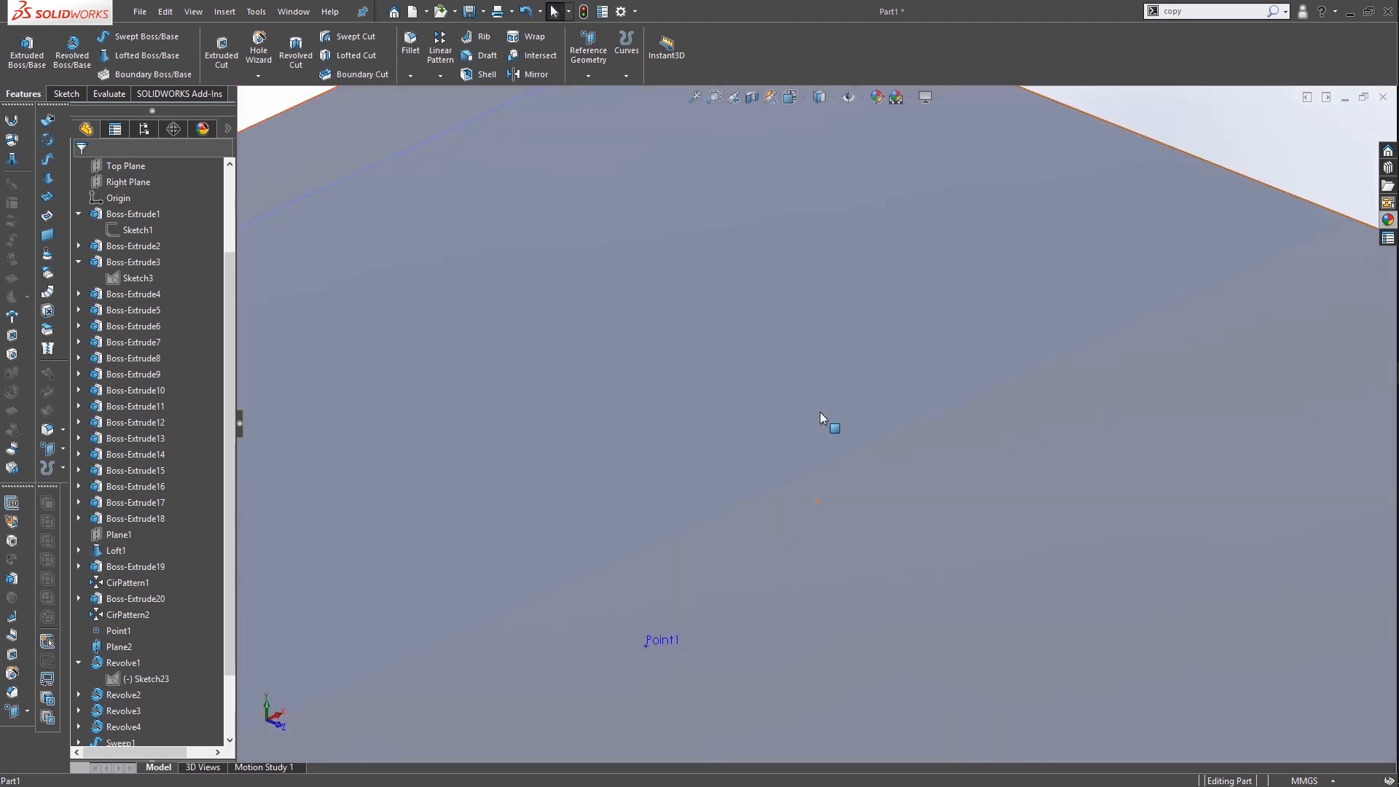
scroll(819, 414, up, 6)
scroll(1021, 590, up, 4)
middle_drag(1013, 607, 825, 482)
scroll(915, 514, down, 4)
scroll(893, 487, down, 3)
scroll(864, 561, up, 10)
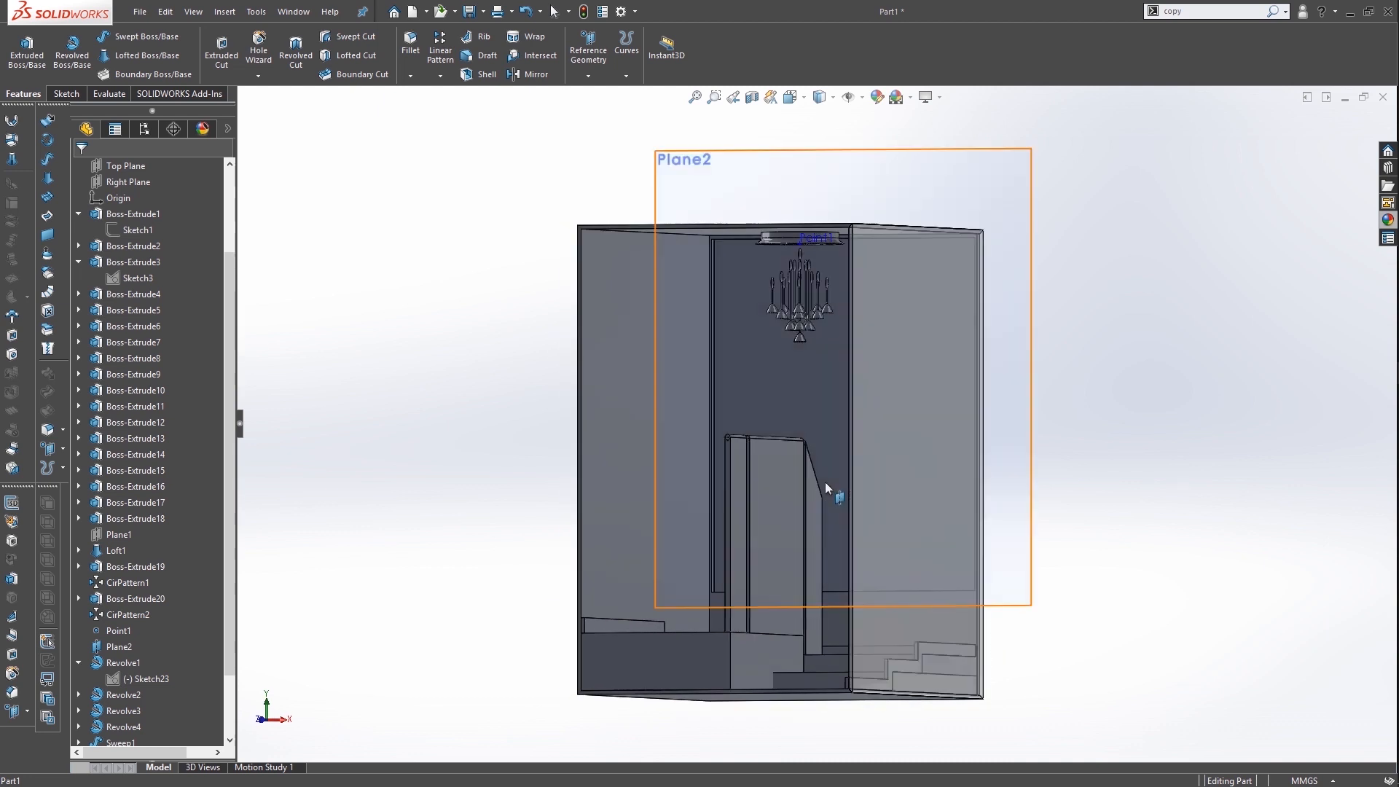
scroll(753, 159, down, 5)
scroll(833, 286, down, 2)
scroll(833, 286, down, 2)
middle_drag(833, 286, 840, 243)
scroll(825, 435, up, 10)
scroll(809, 503, up, 3)
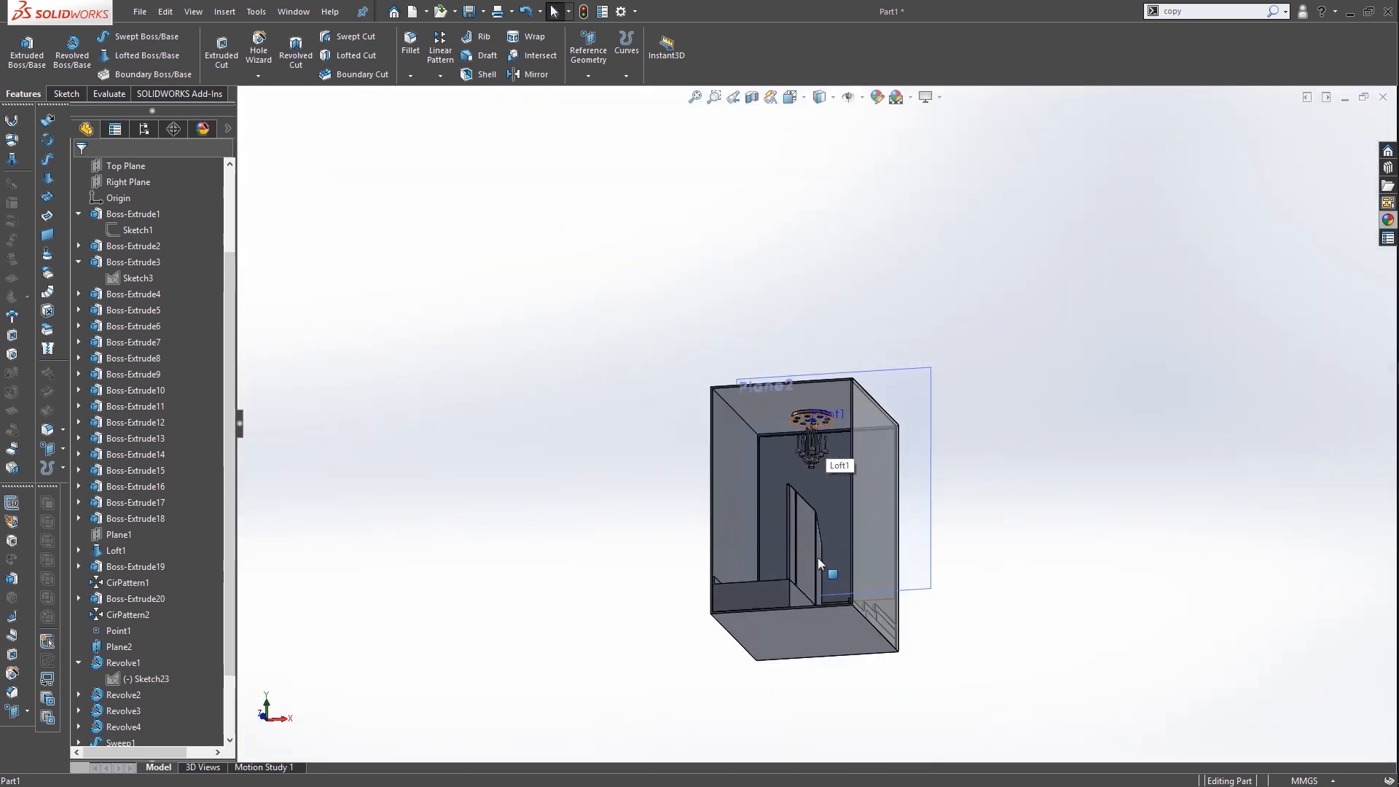
scroll(835, 563, down, 3)
middle_drag(877, 470, 868, 560)
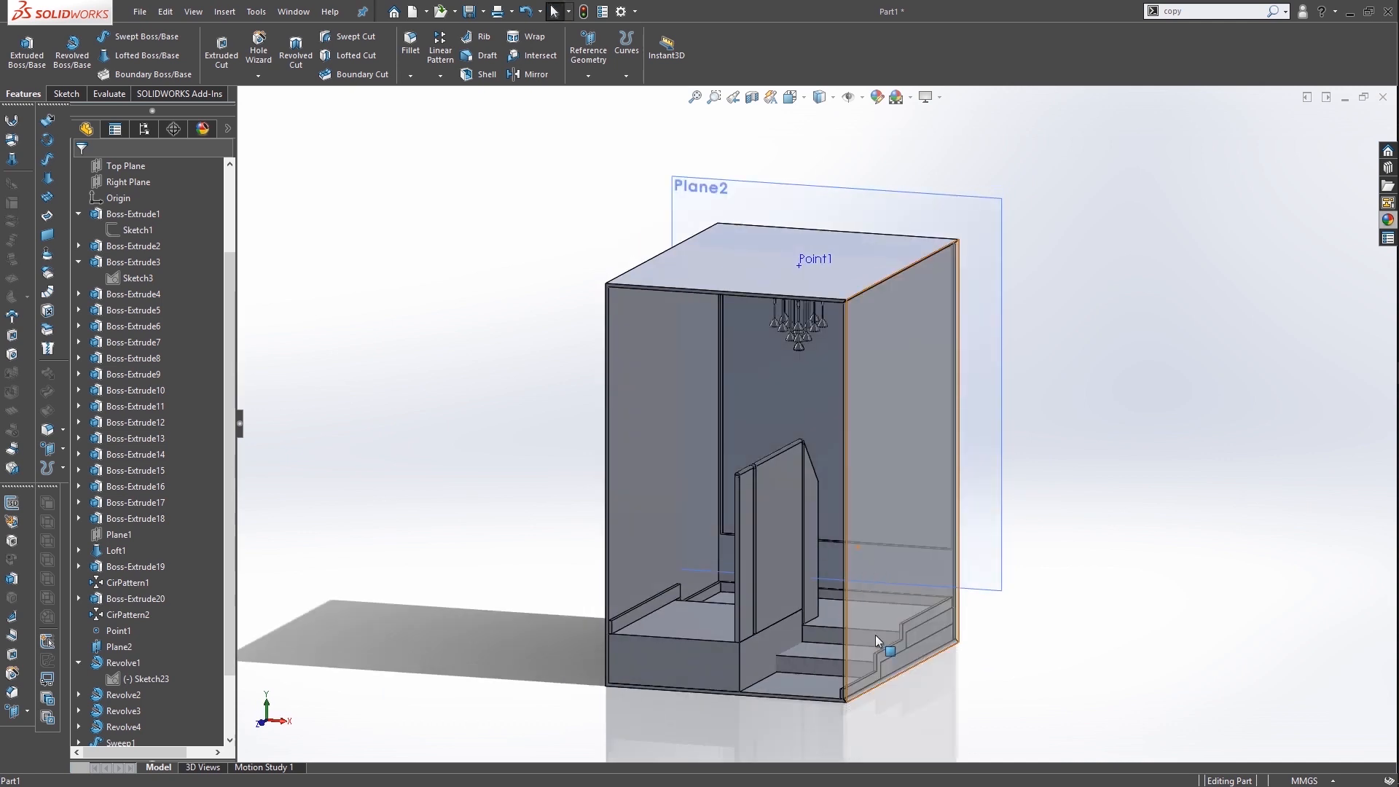
Close the part and import the scene model from the tutorial snaps folder into KeyShot
click(1384, 97)
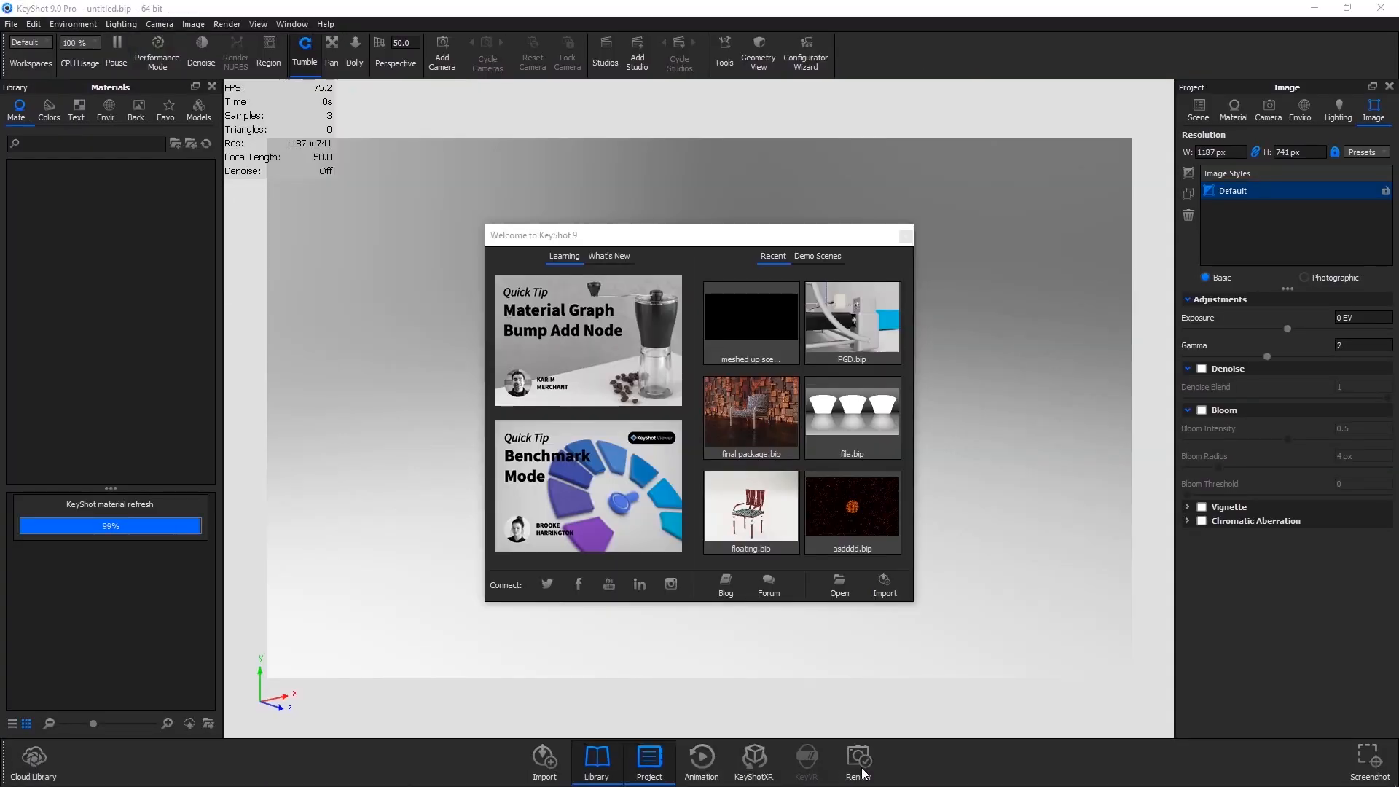
click(892, 583)
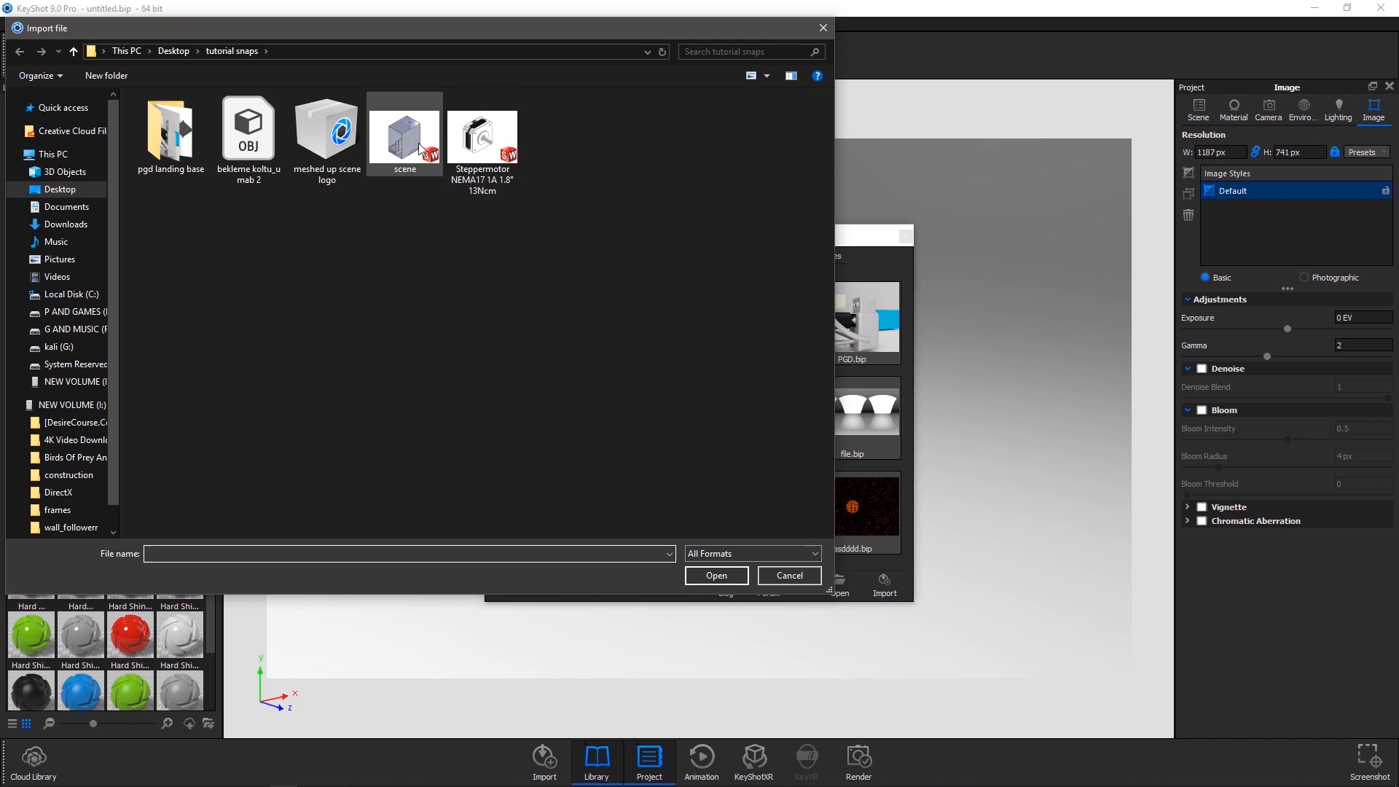
double_click(412, 146)
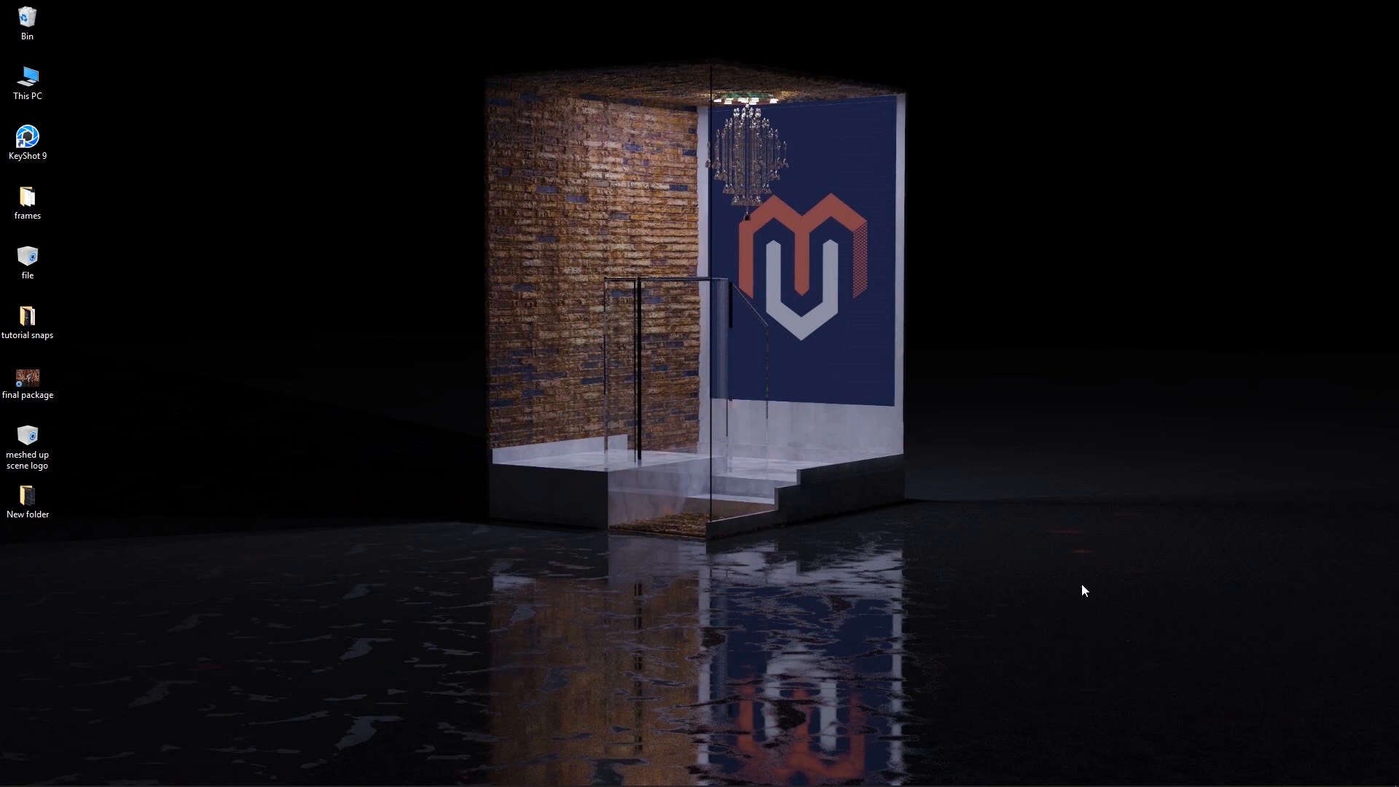
mouse_move(1080, 786)
click(280, 776)
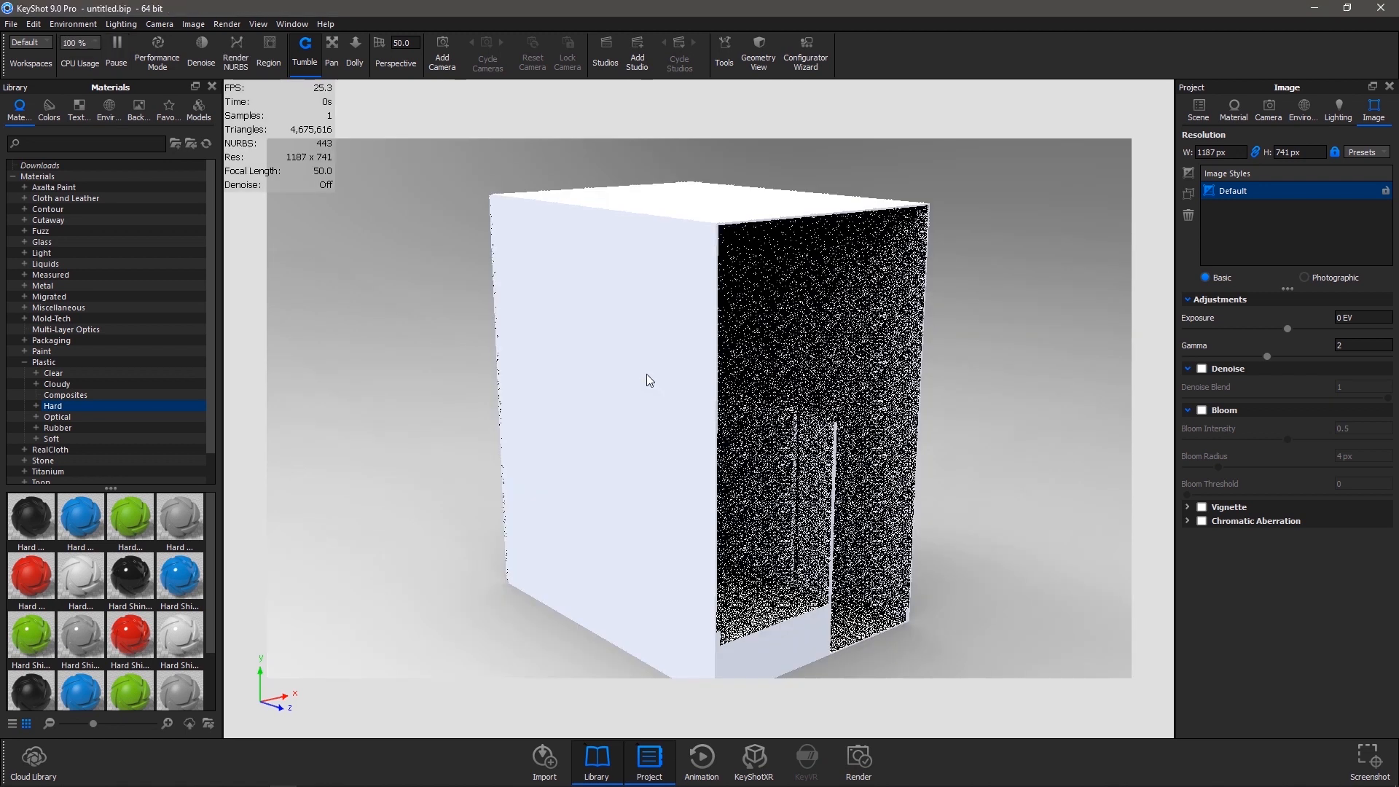
Apply the Glass (Solid) White material from the Solid Glass library to the room's large outer side panel
scroll(846, 511, down, 3)
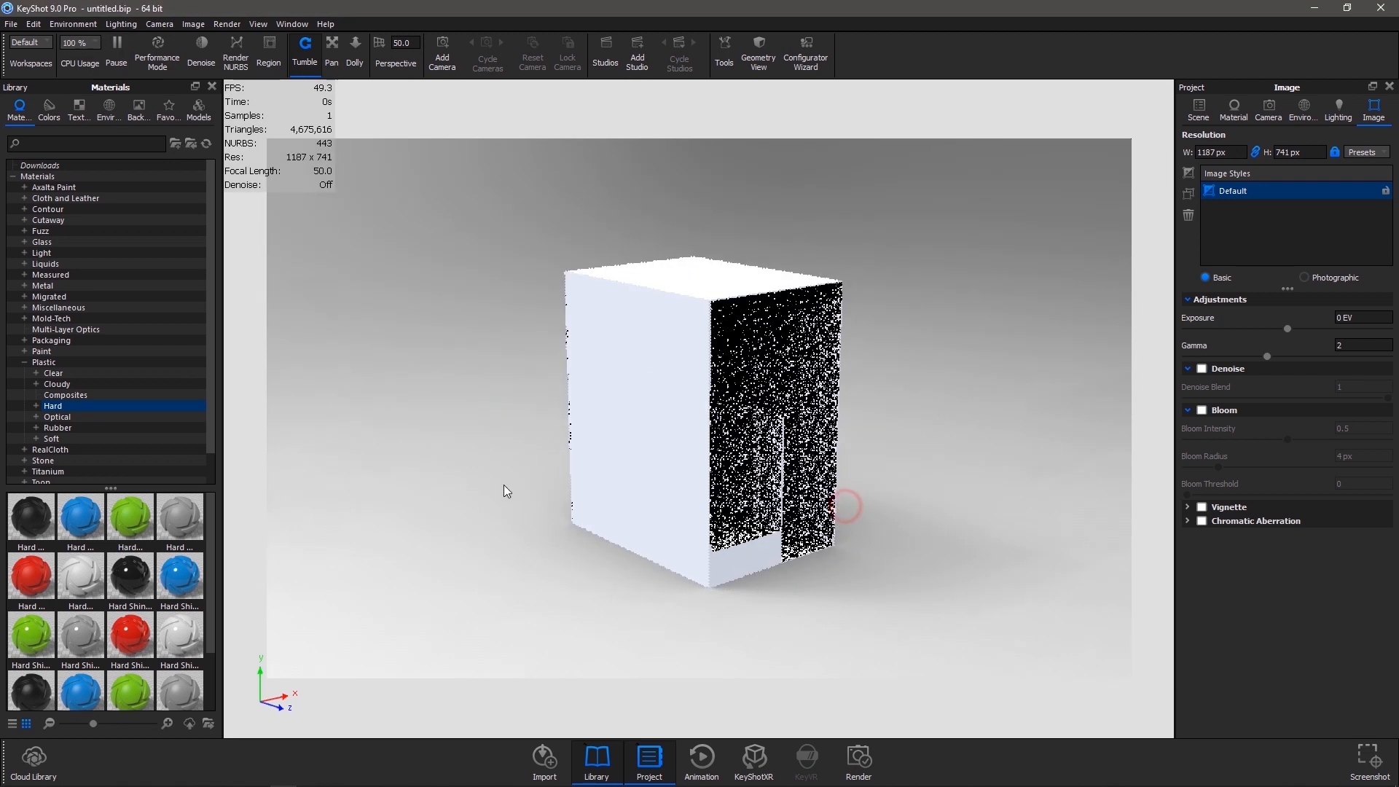
click(1188, 111)
drag(850, 459, 758, 402)
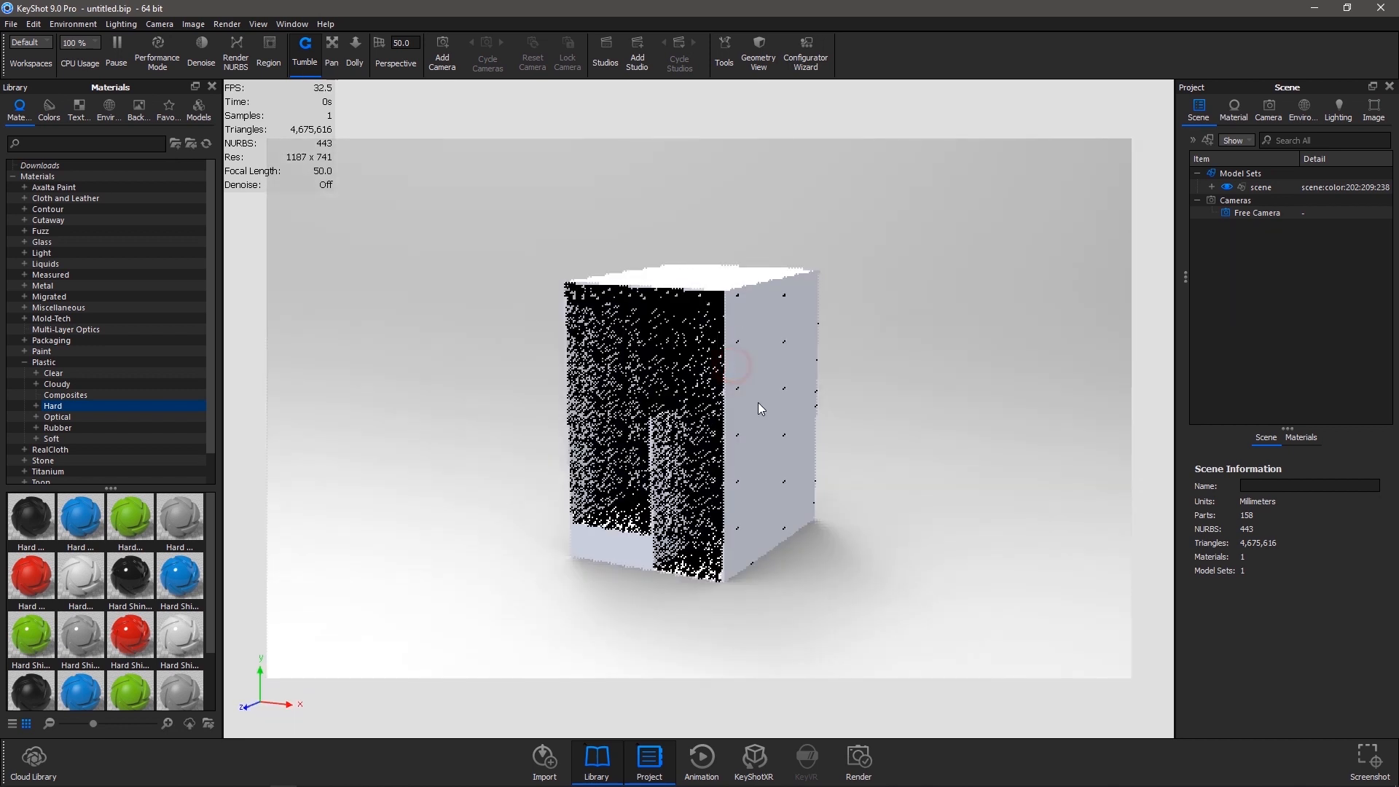
scroll(929, 360, up, 3)
click(793, 407)
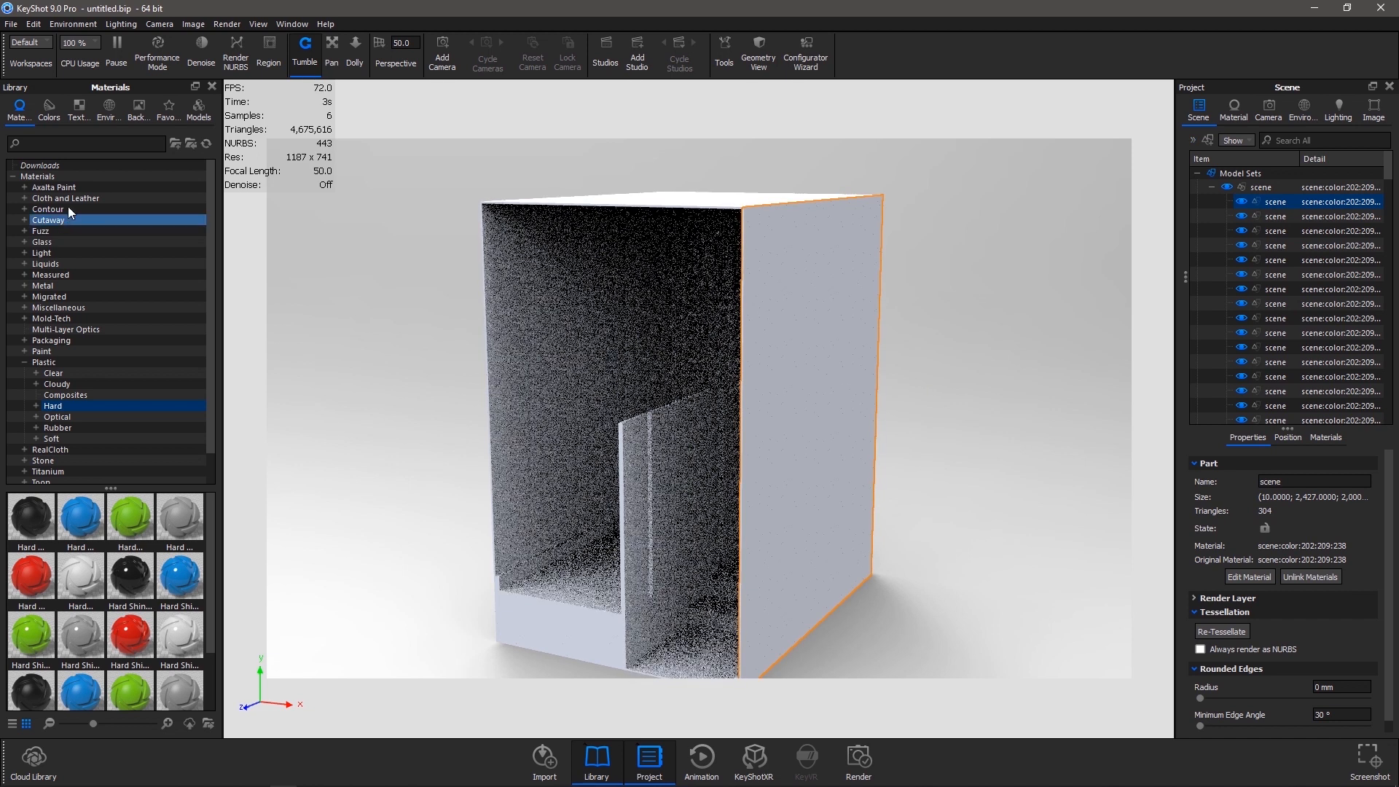
click(40, 242)
click(24, 242)
click(62, 265)
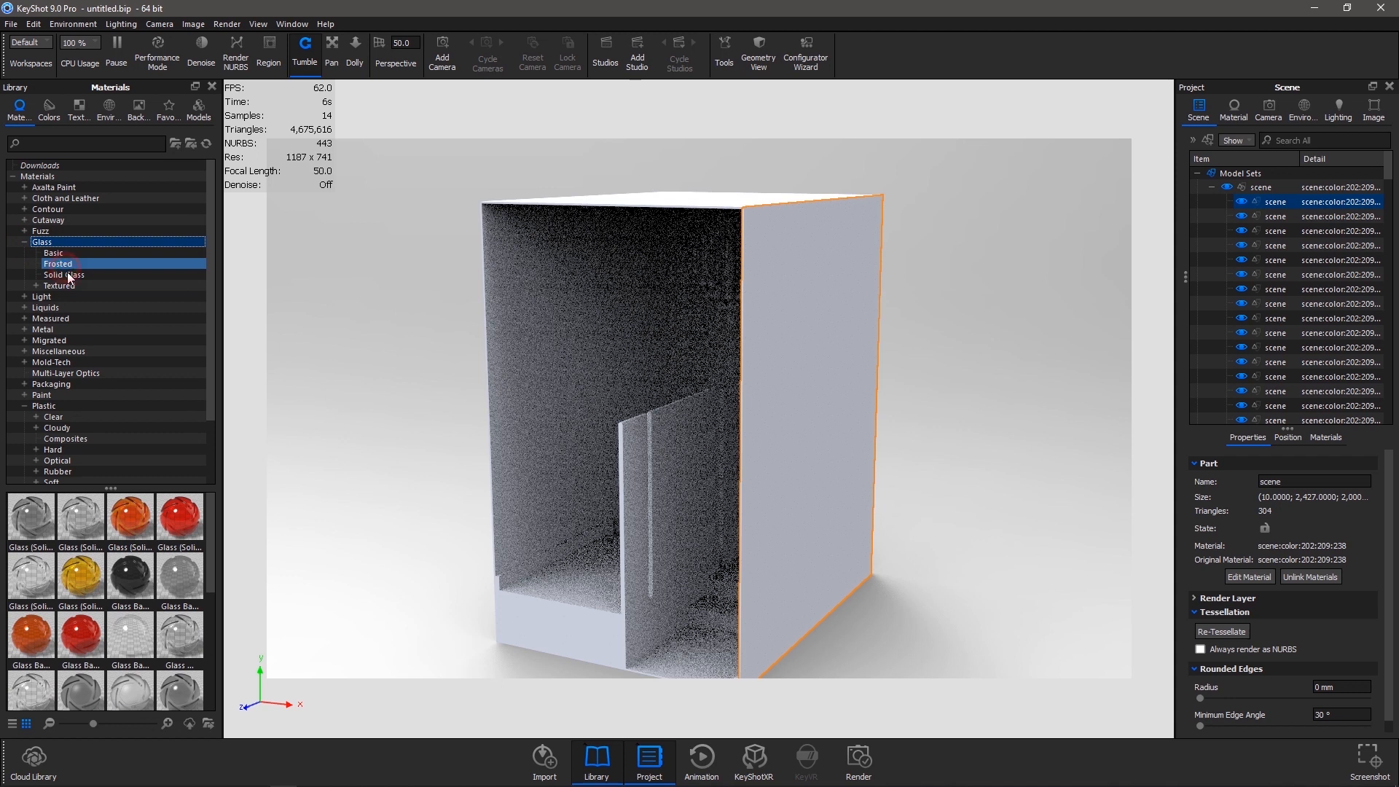
click(71, 275)
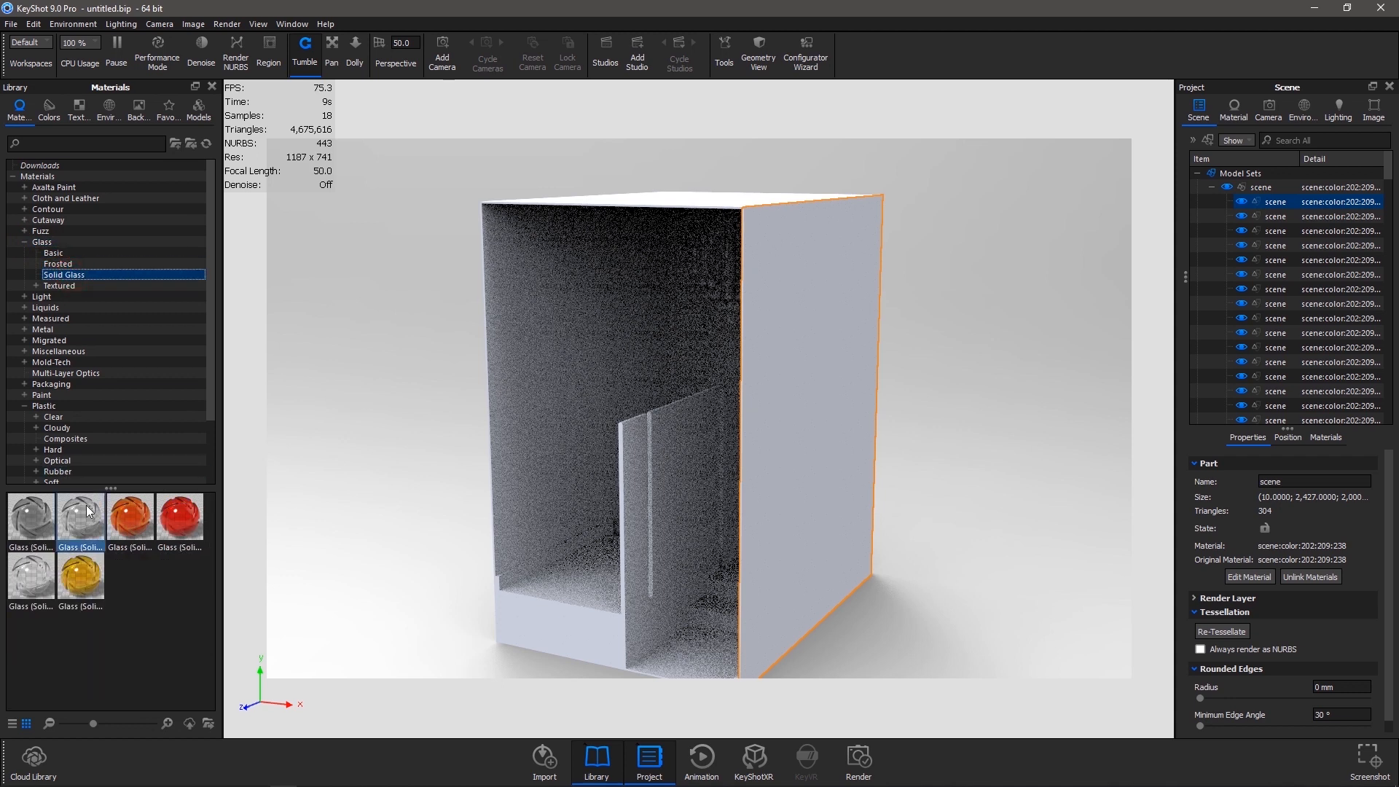
right_click(60, 585)
click(60, 581)
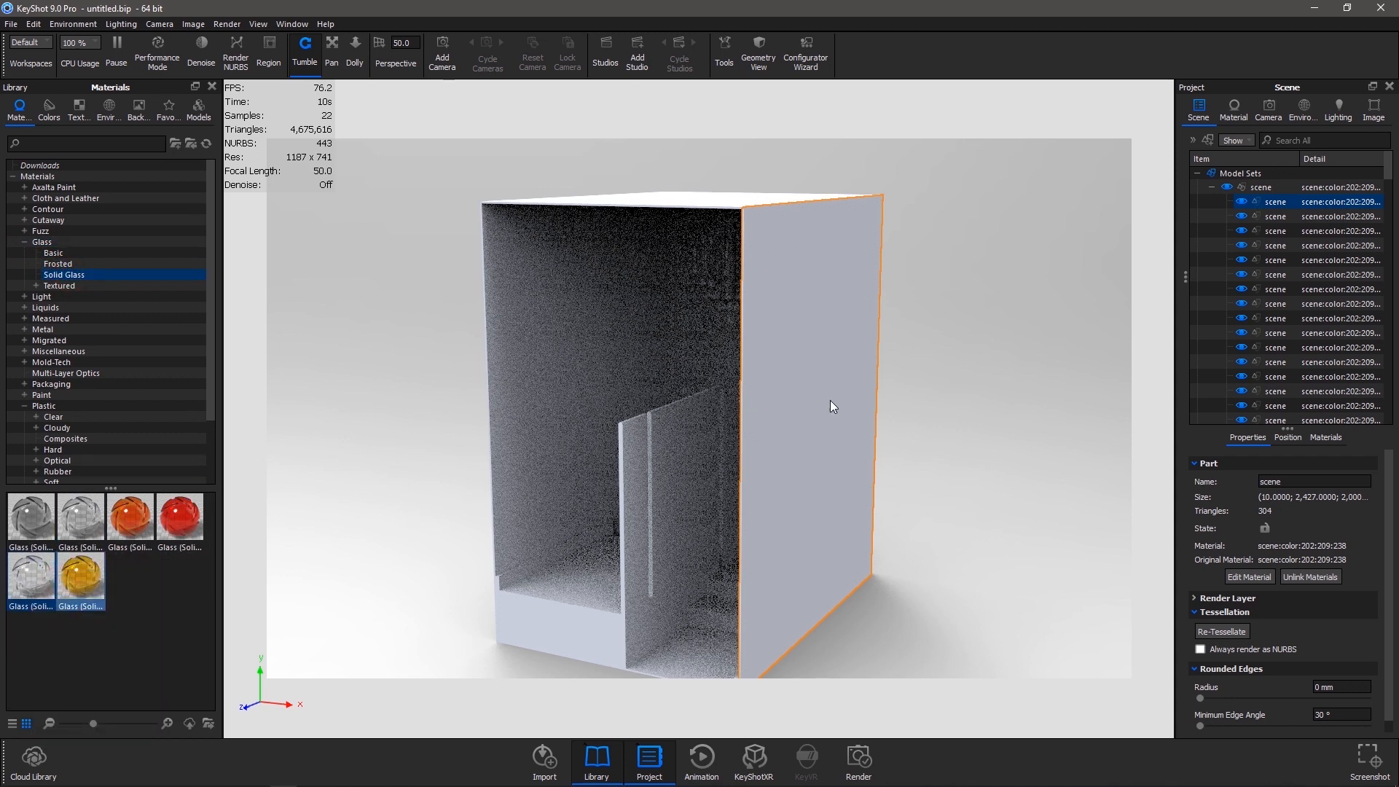
right_click(811, 344)
click(860, 93)
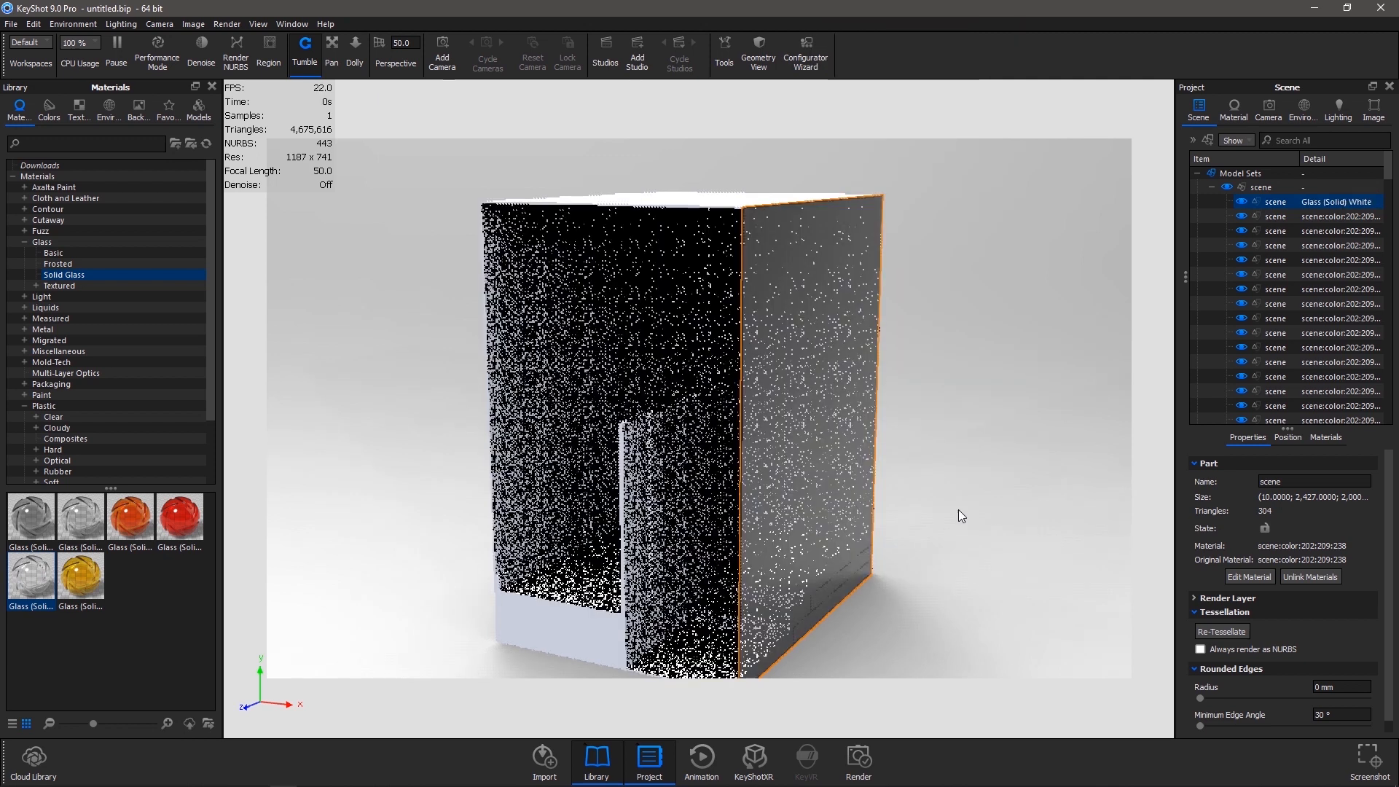
Apply the copied Glass (Solid) White material to the three partition panels standing inside the room
drag(964, 475, 922, 477)
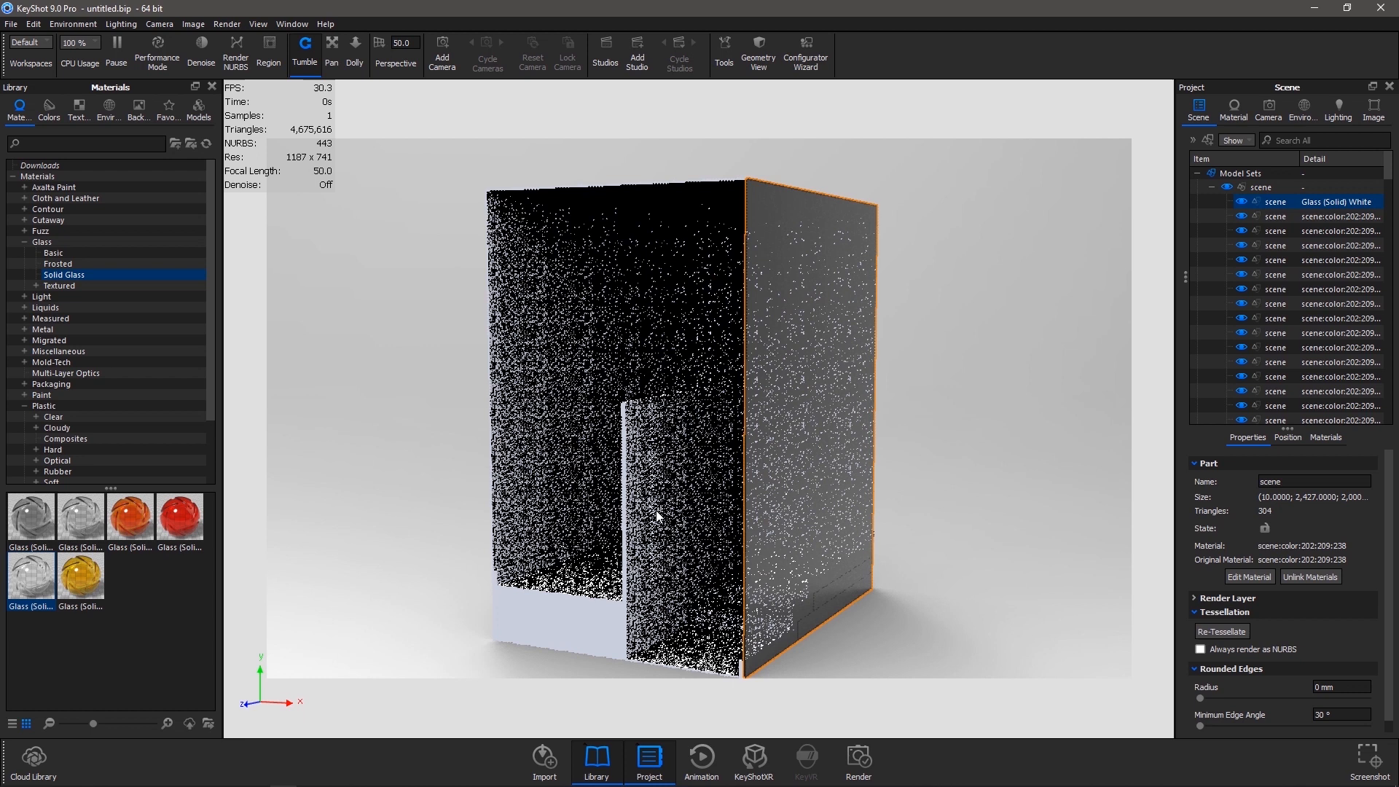
right_click(658, 510)
click(691, 489)
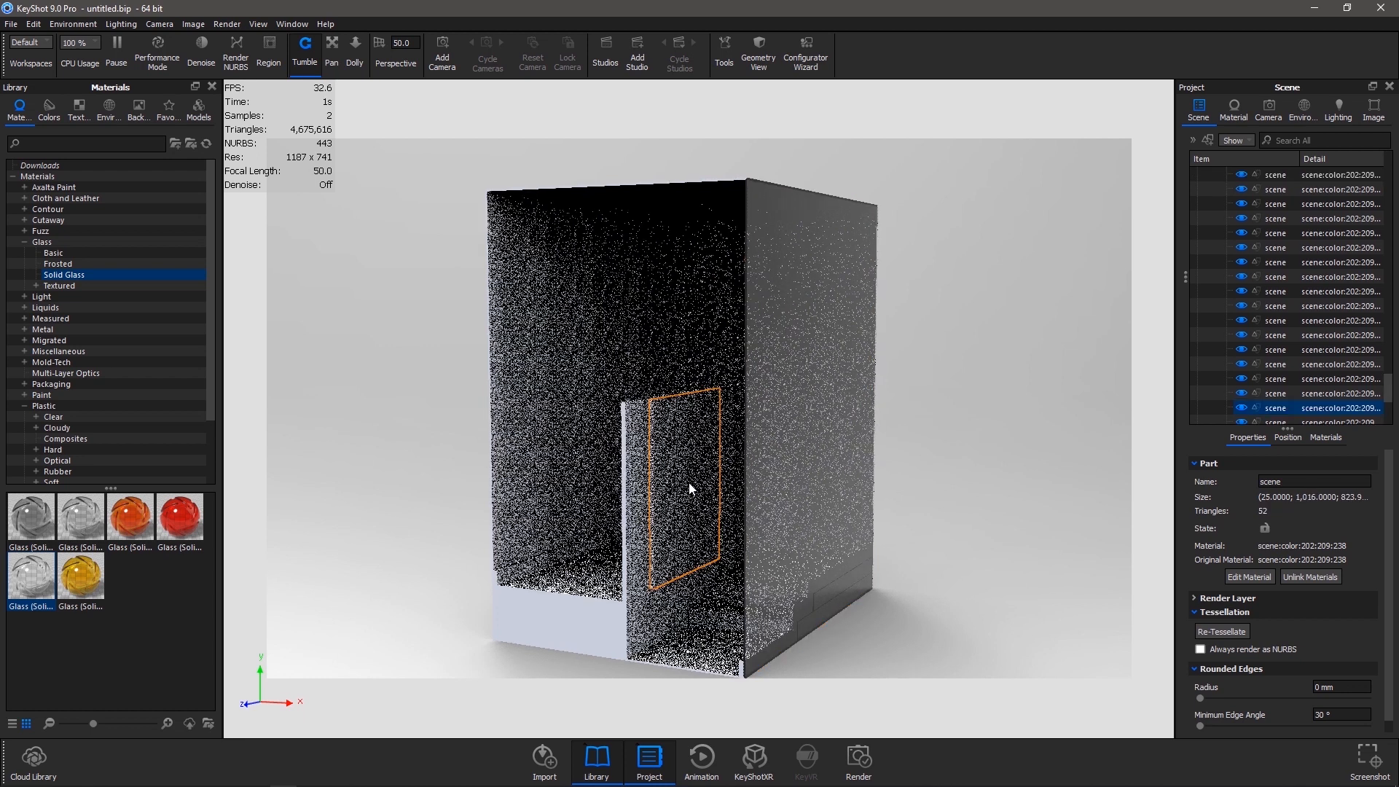
ctrl+click(639, 495)
ctrl+click(732, 468)
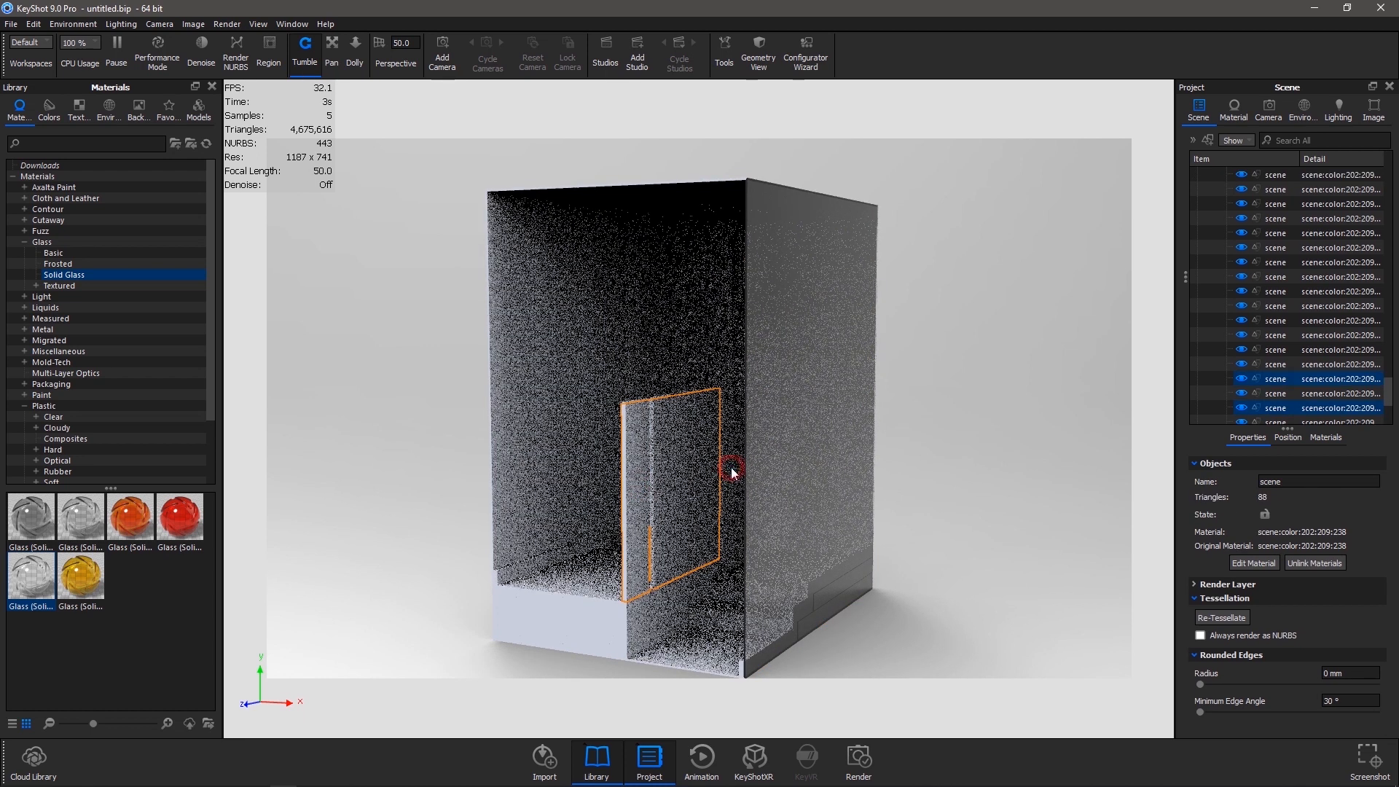
right_click(681, 467)
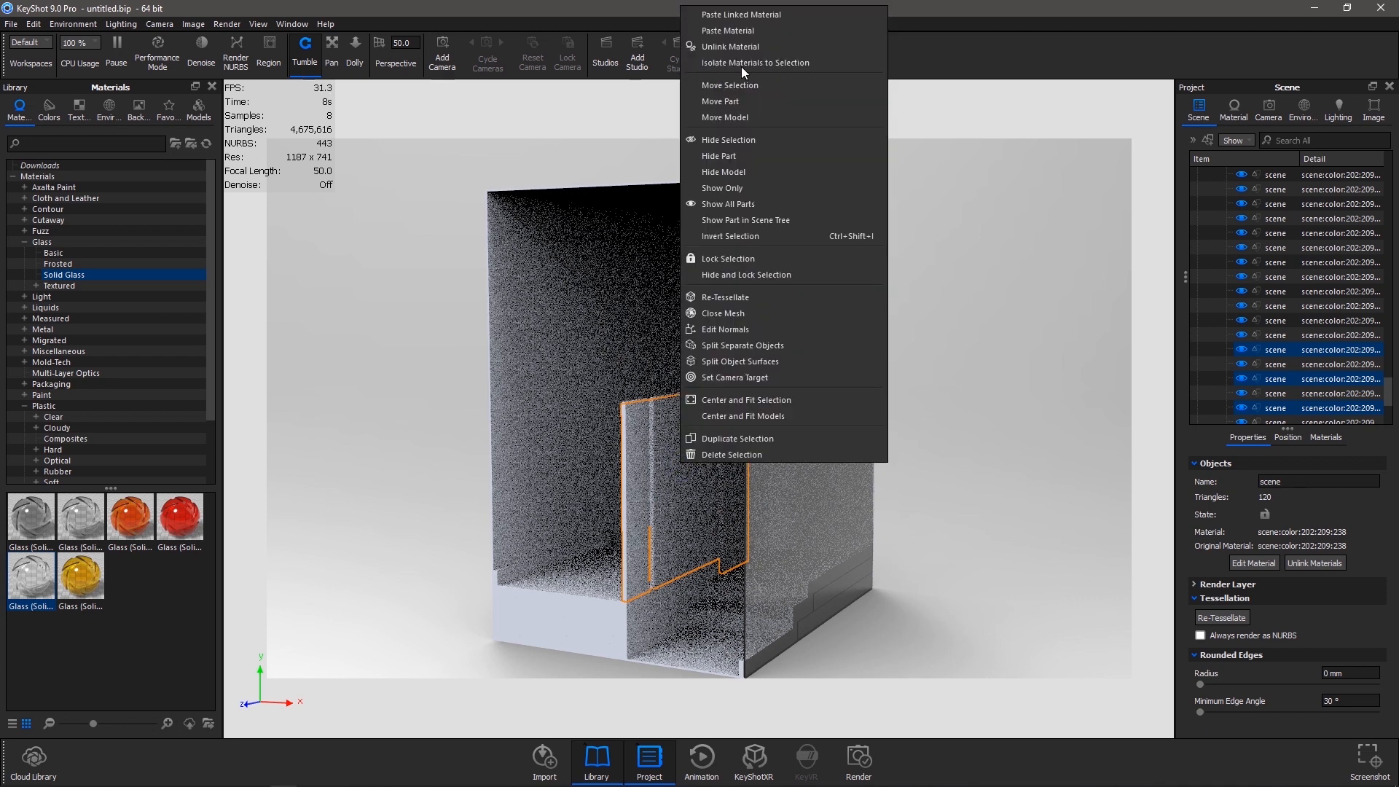
click(731, 32)
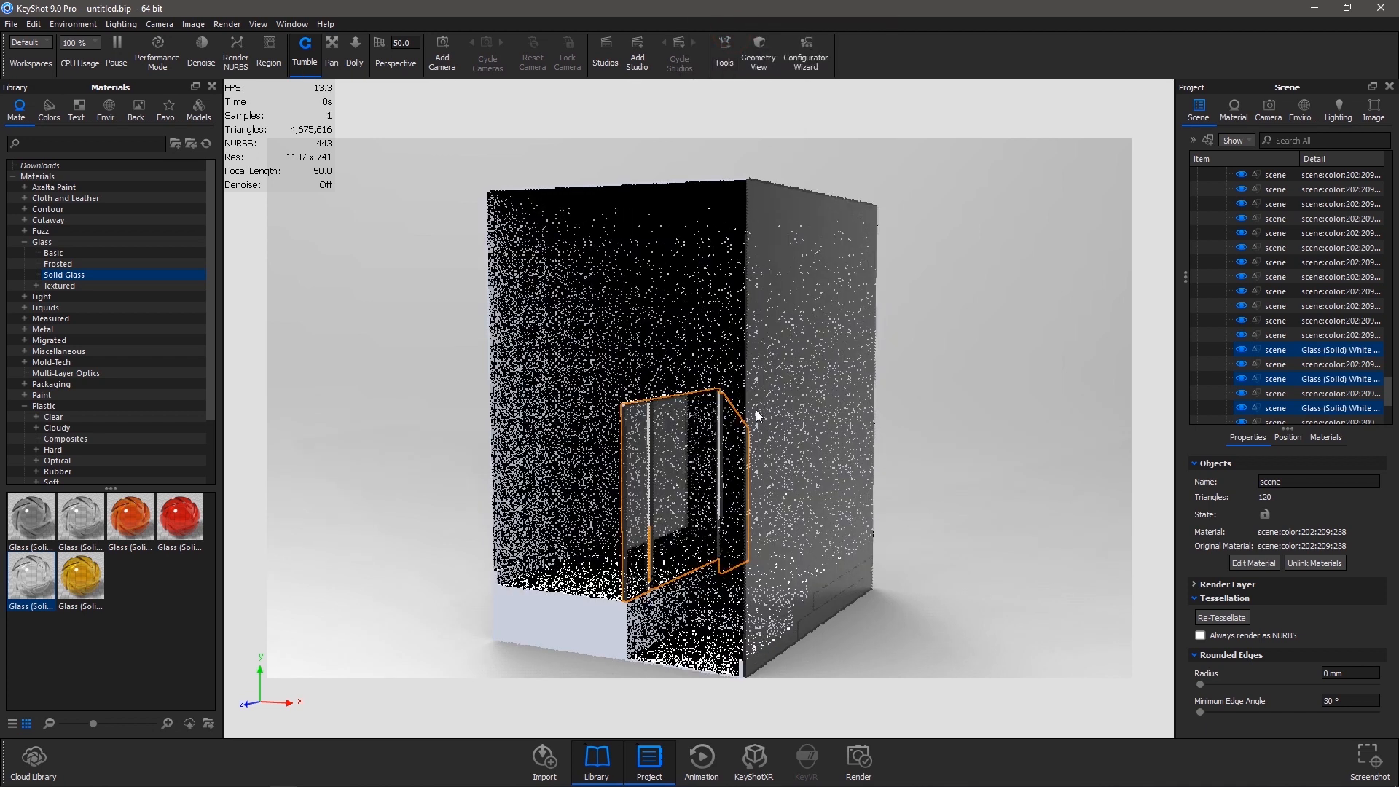
Apply the Marble White stone material to the raised front block and the lower floor pieces
drag(1040, 415, 1007, 416)
scroll(73, 408, down, 3)
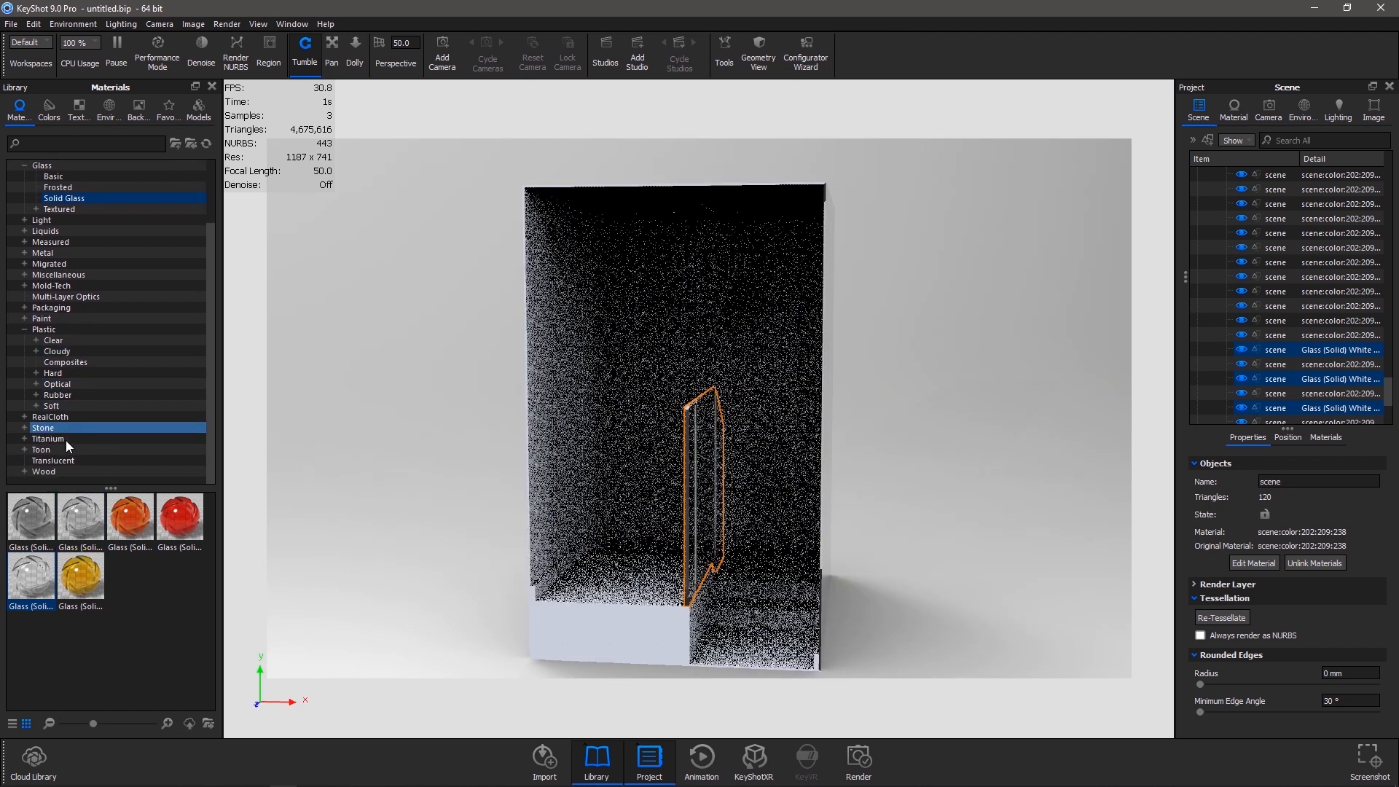
click(43, 428)
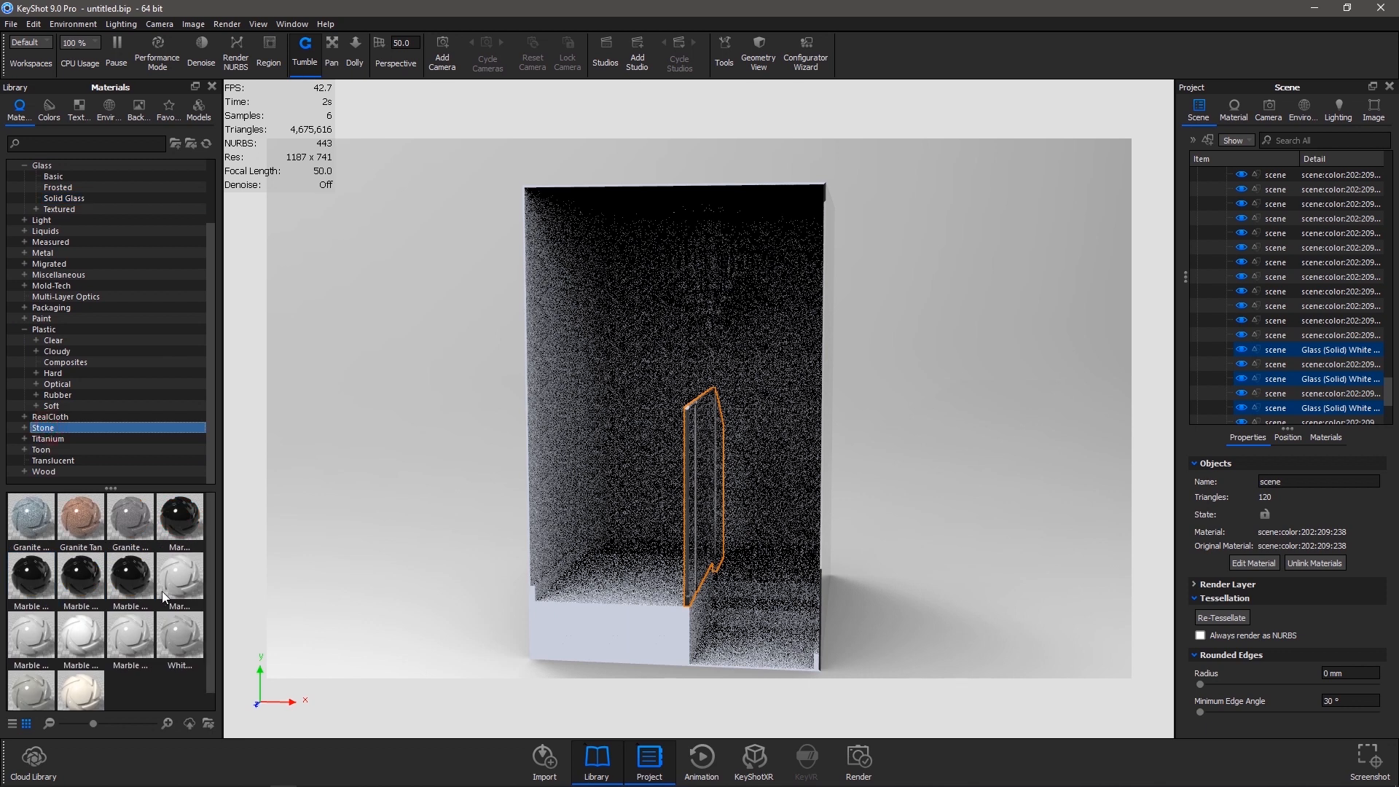
right_click(163, 582)
click(187, 585)
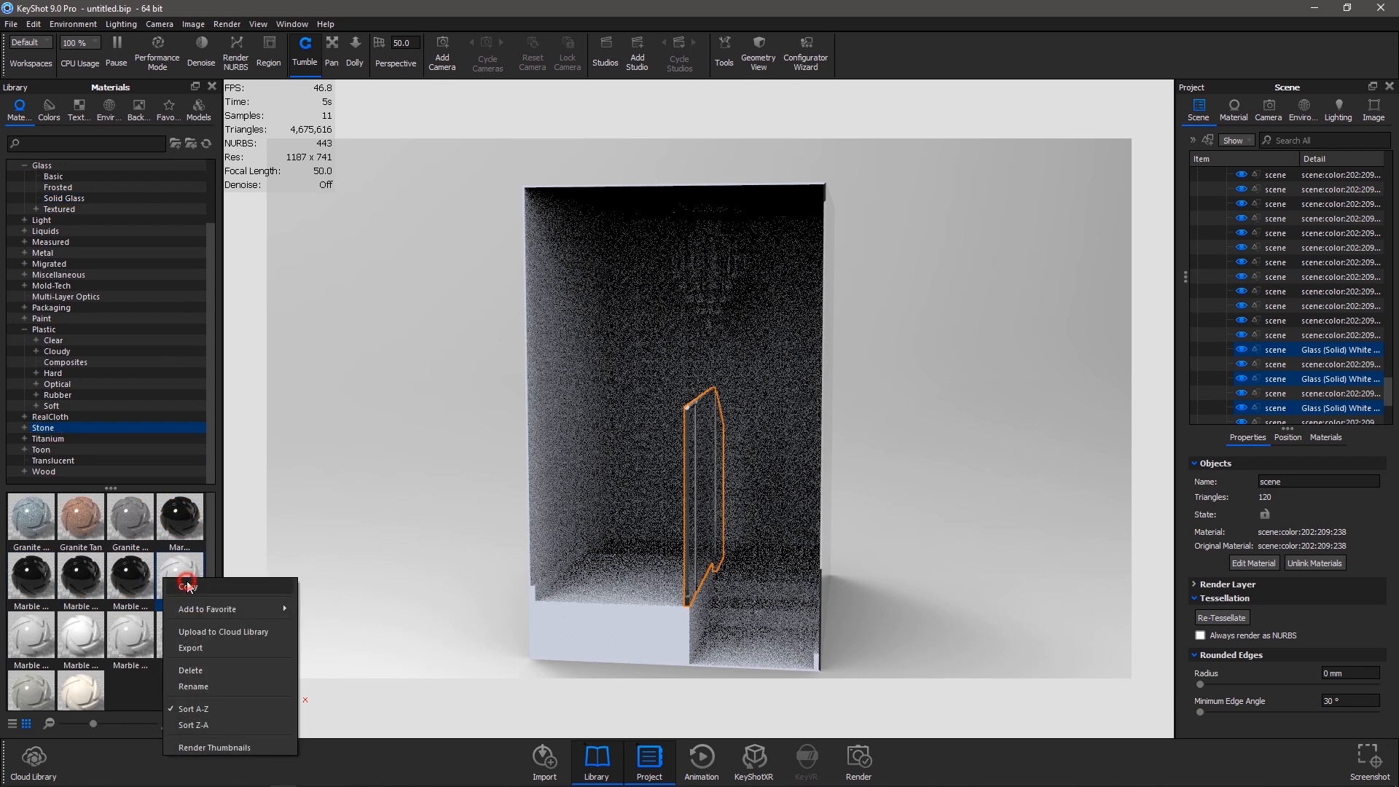
click(645, 615)
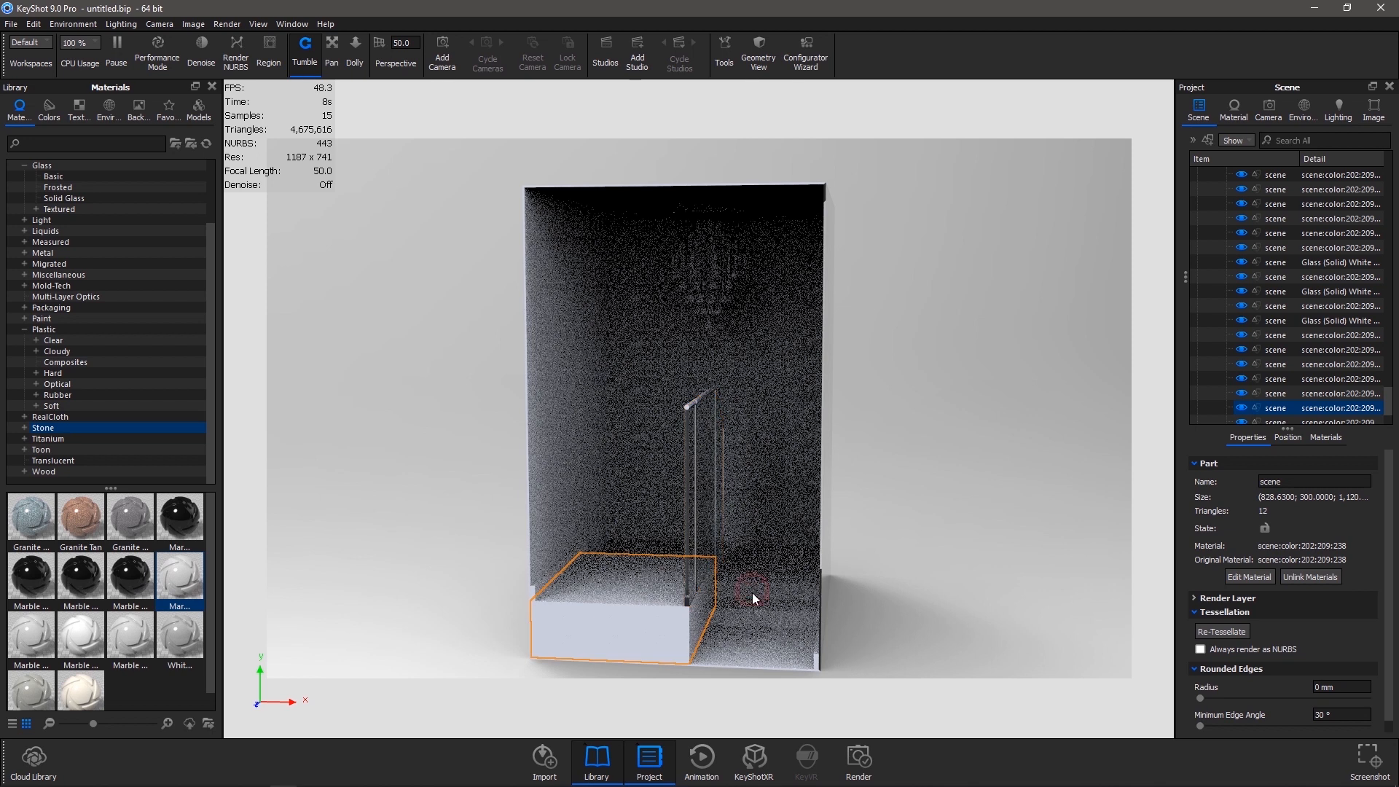
shift+click(755, 617)
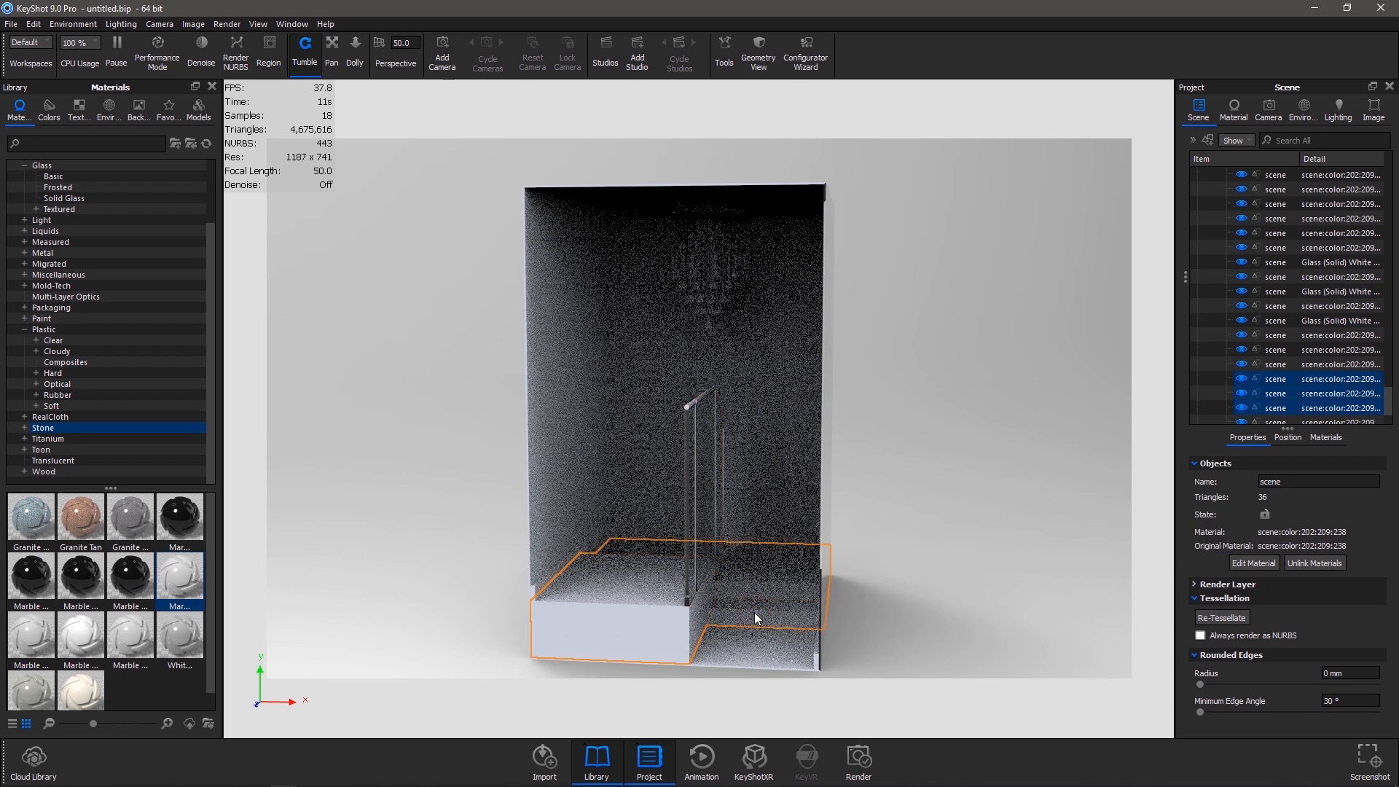
right_click(755, 616)
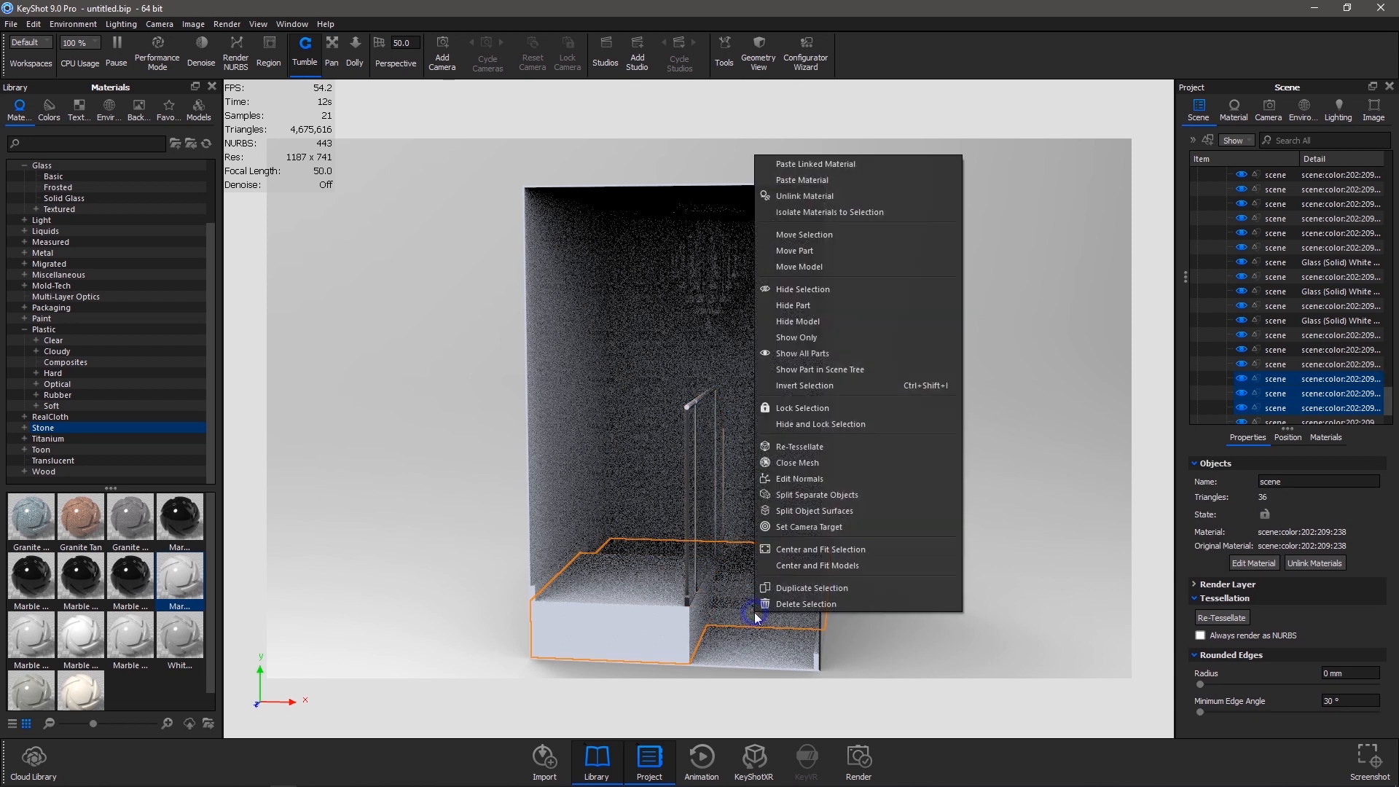
click(805, 180)
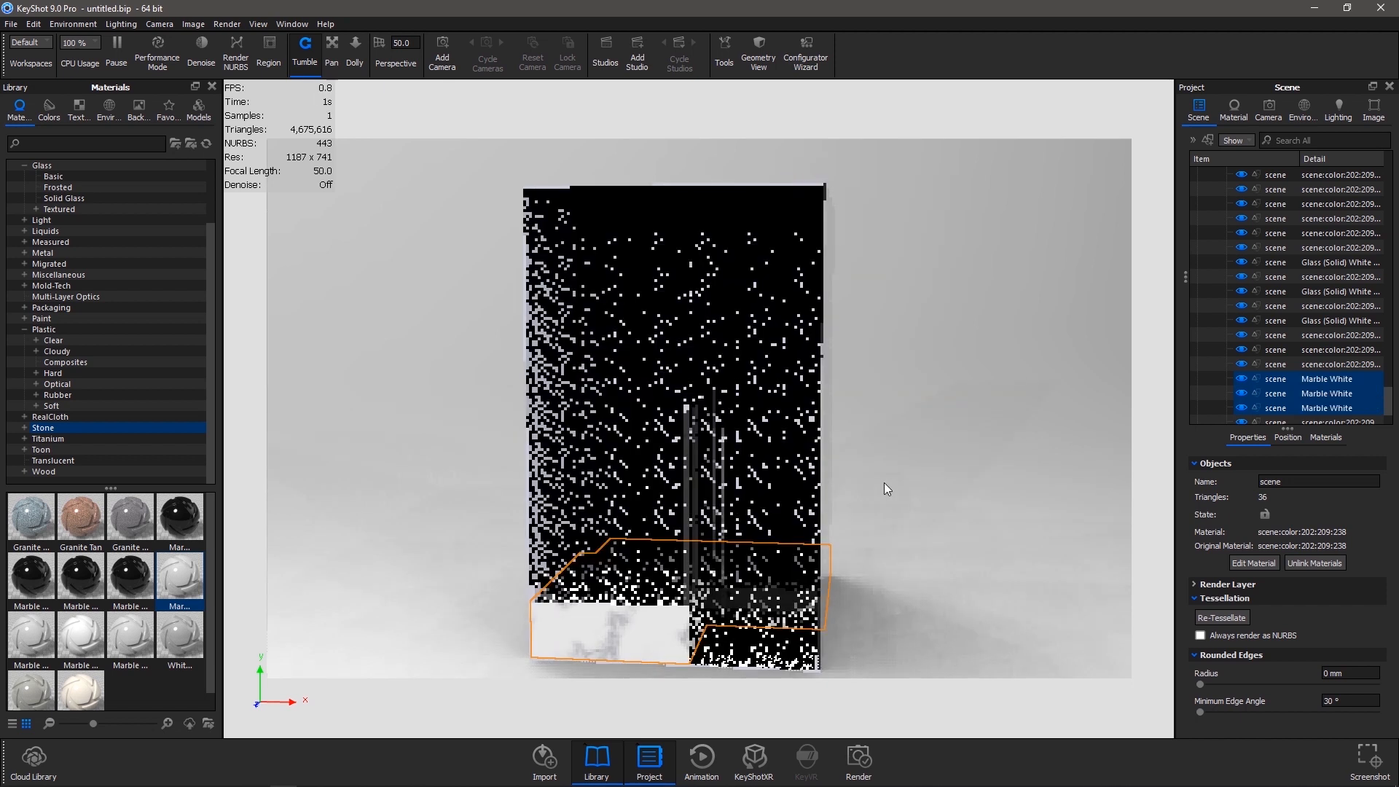
click(891, 588)
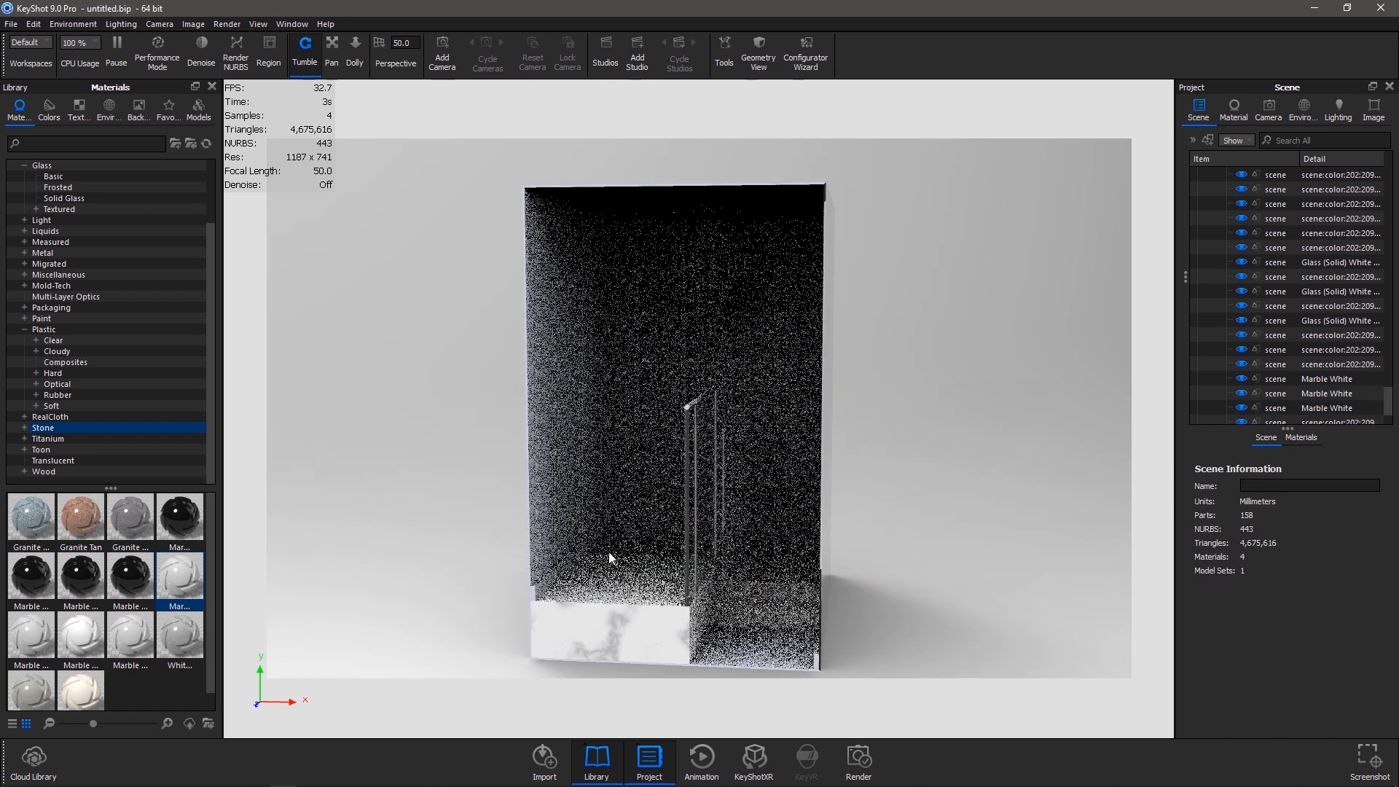
Apply the white Hard Rough Plastic material to the room's outer shell of walls and ceiling
click(559, 576)
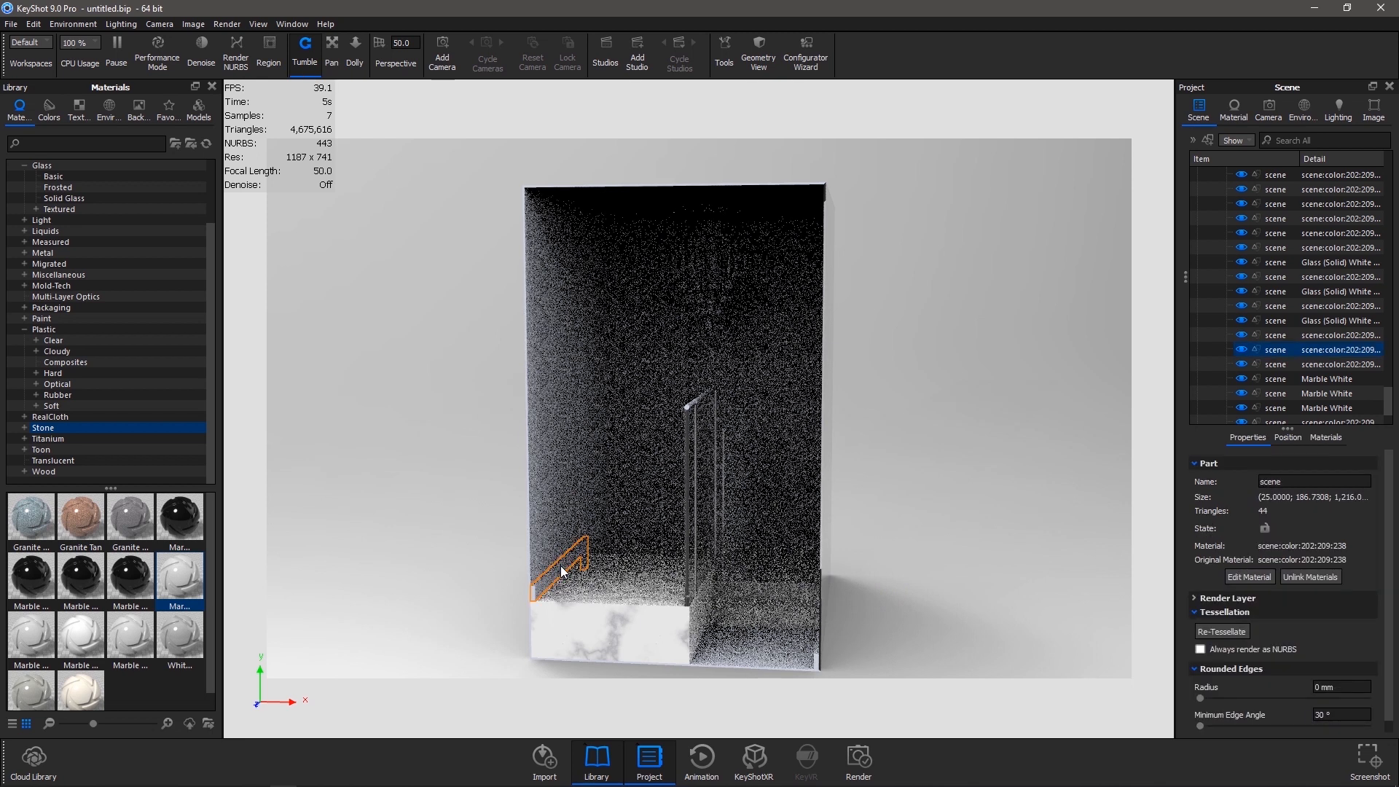
click(832, 579)
click(755, 338)
click(553, 339)
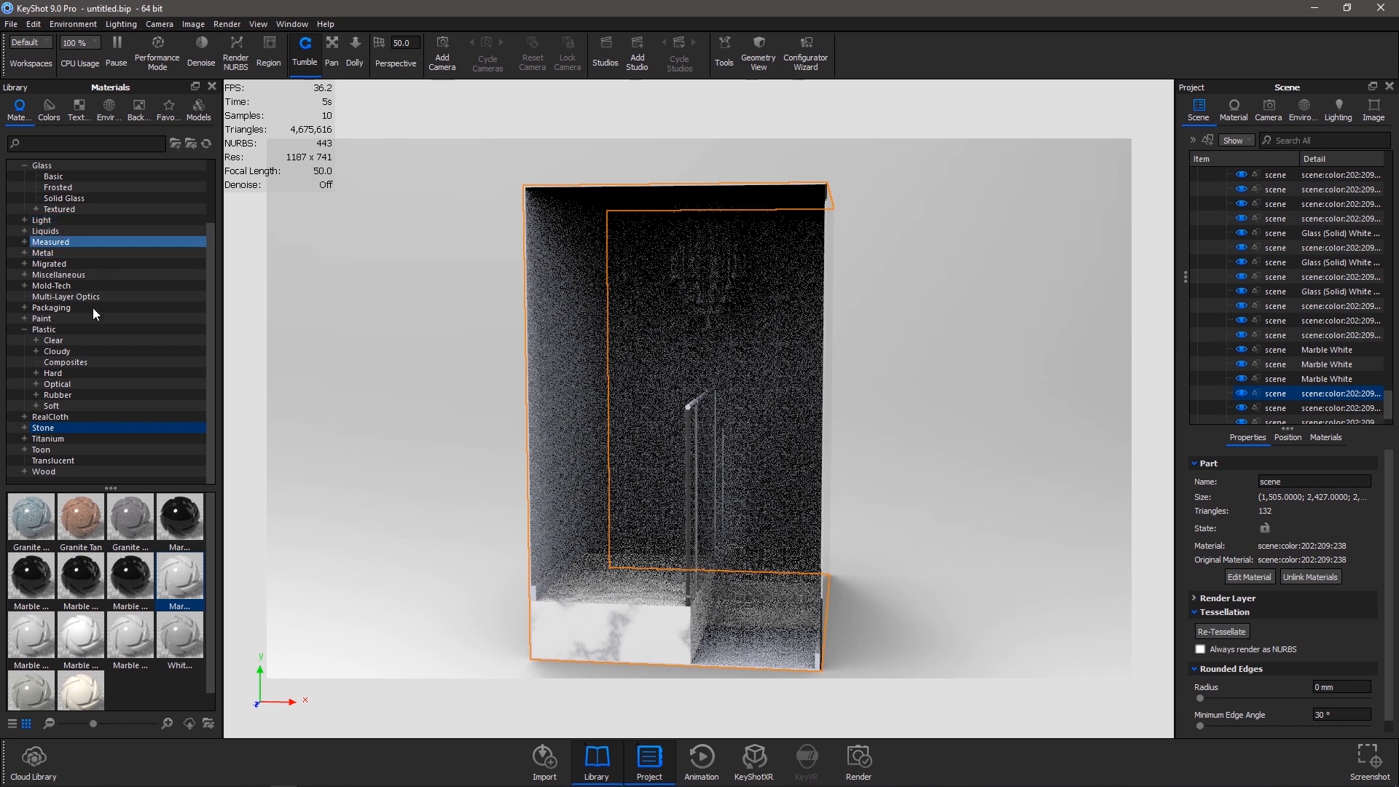
click(83, 373)
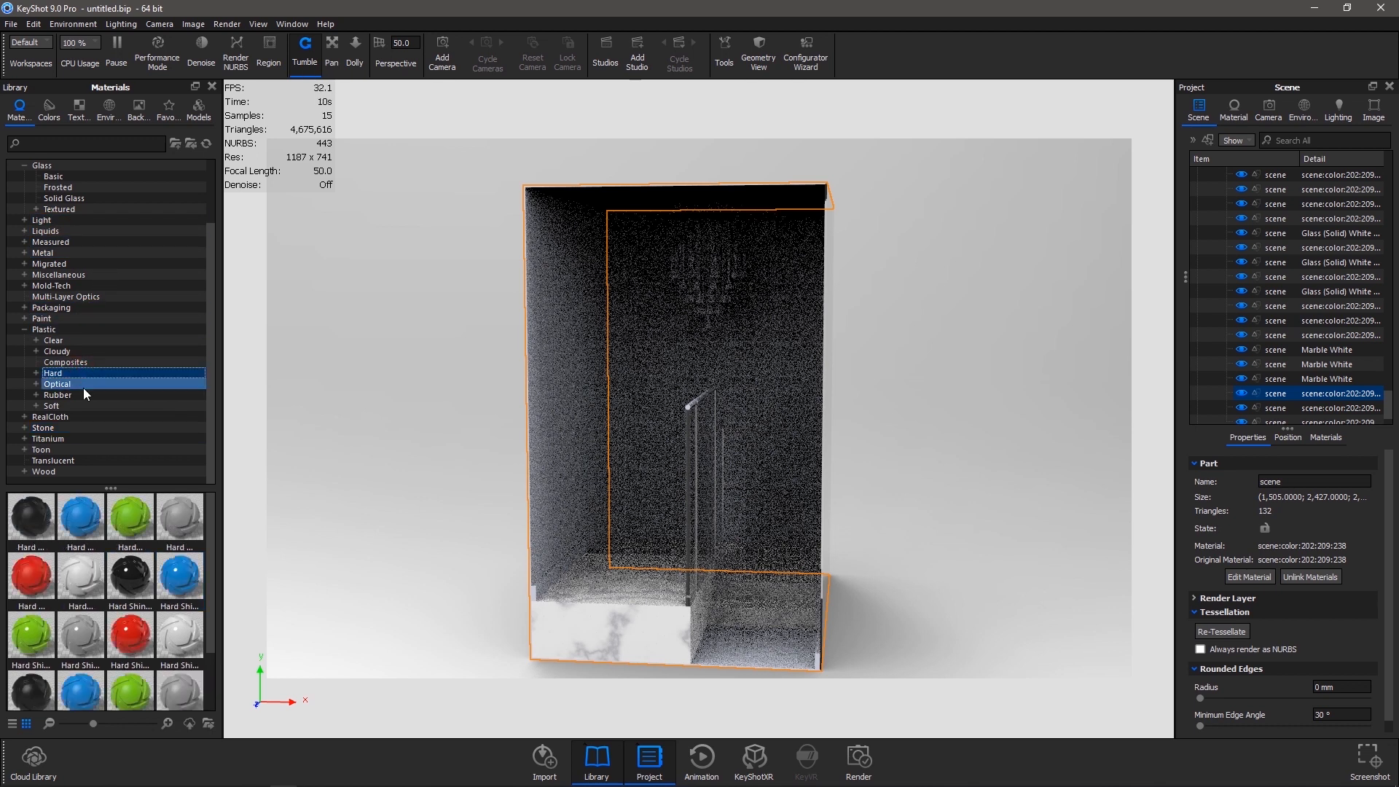
right_click(91, 566)
click(554, 368)
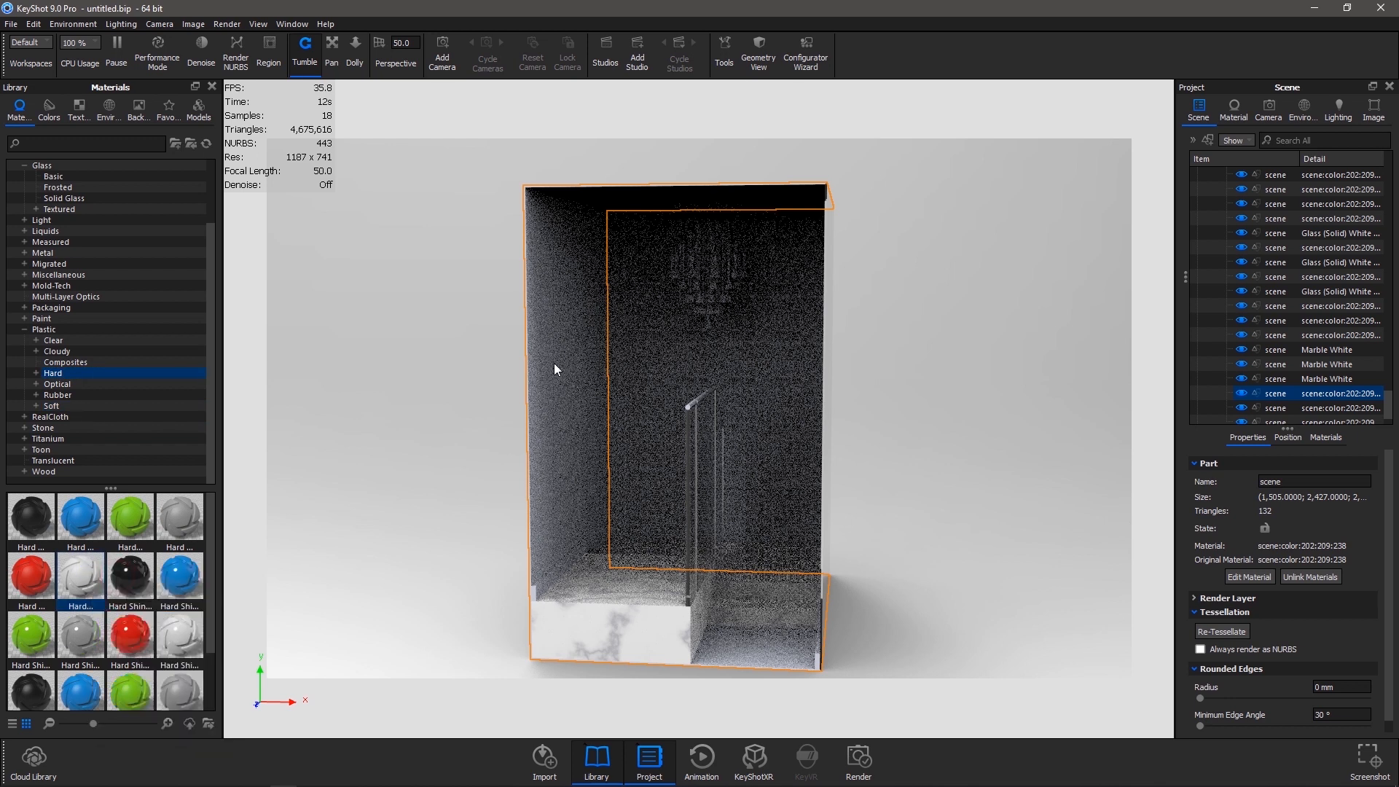
right_click(555, 365)
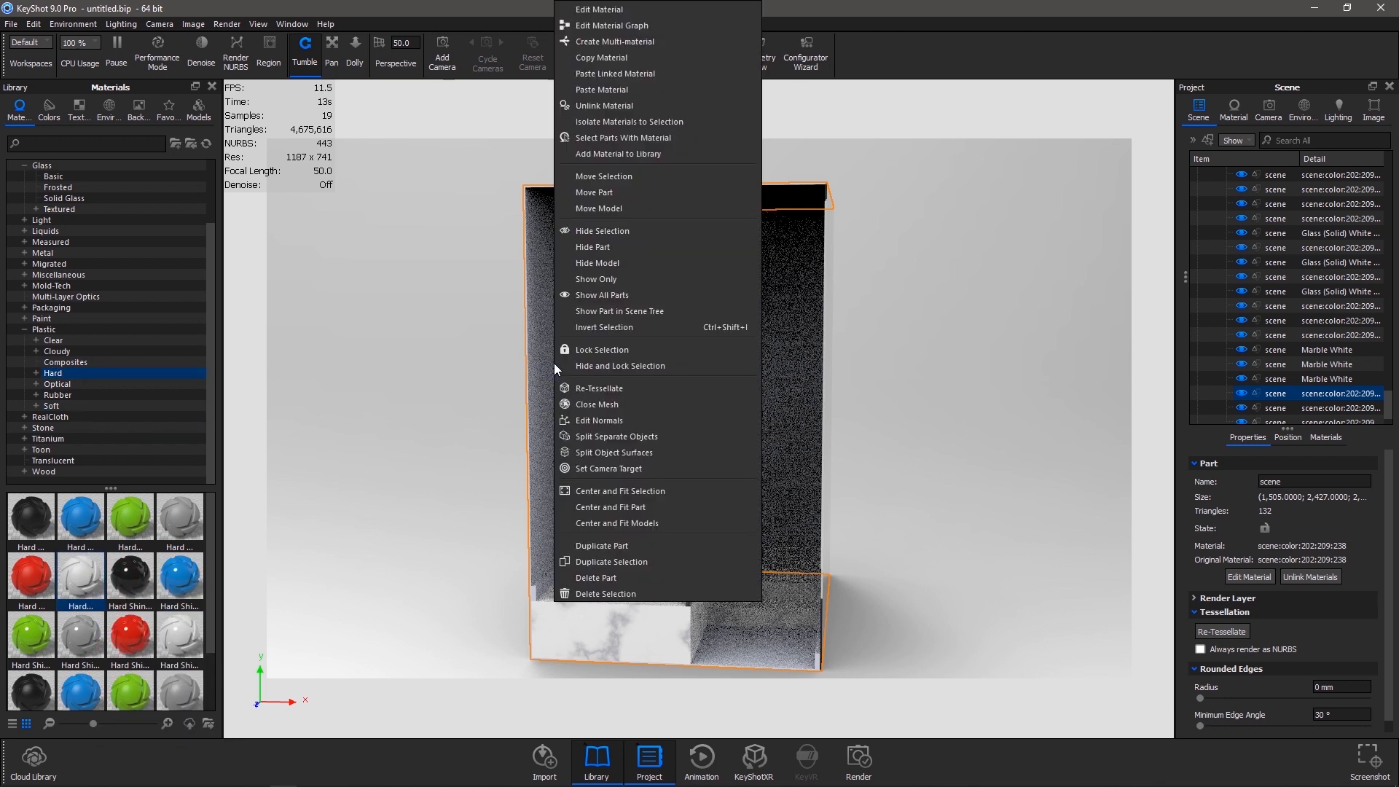
click(612, 90)
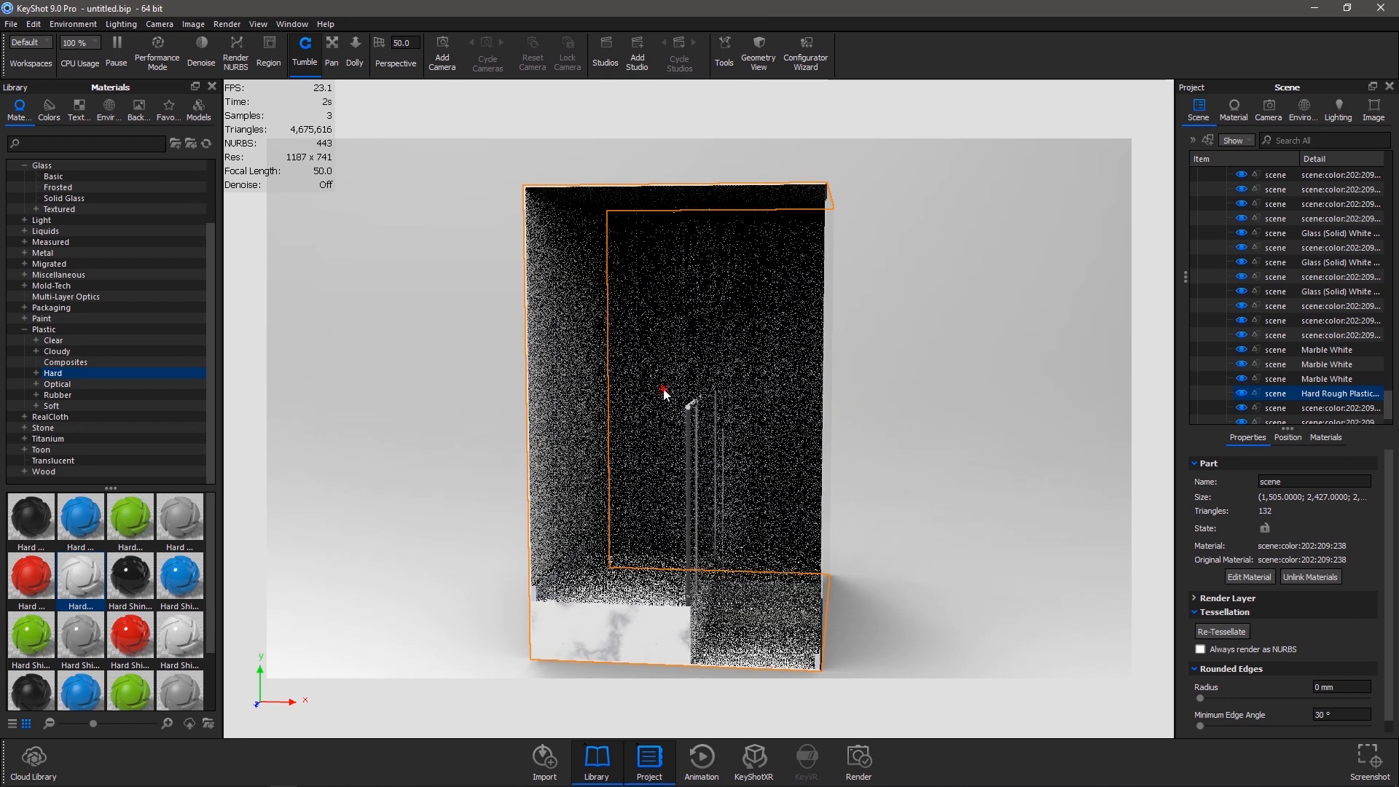
Apply the Snow Storm_745630 Axalta paint to the room's back wall panel
click(663, 390)
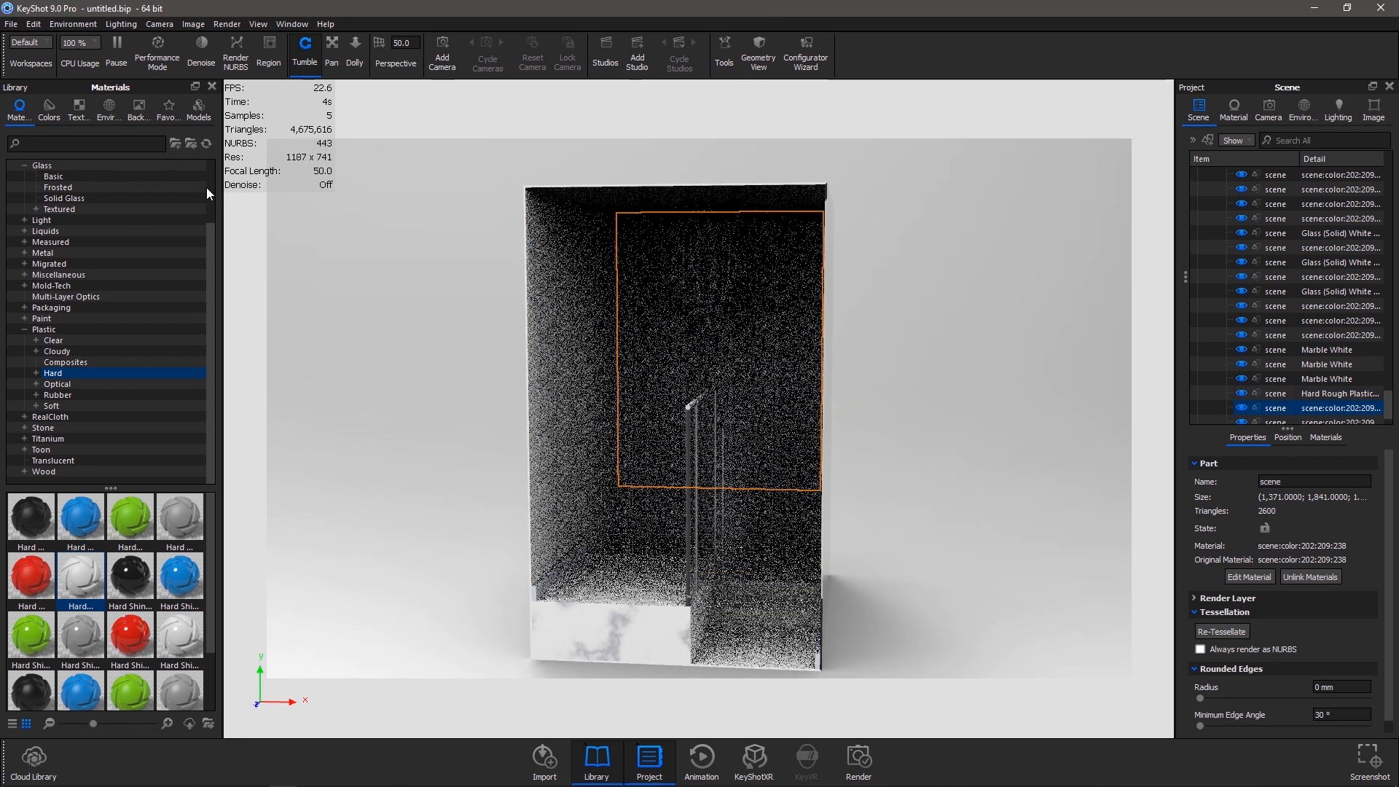
scroll(207, 186, up, 3)
click(109, 186)
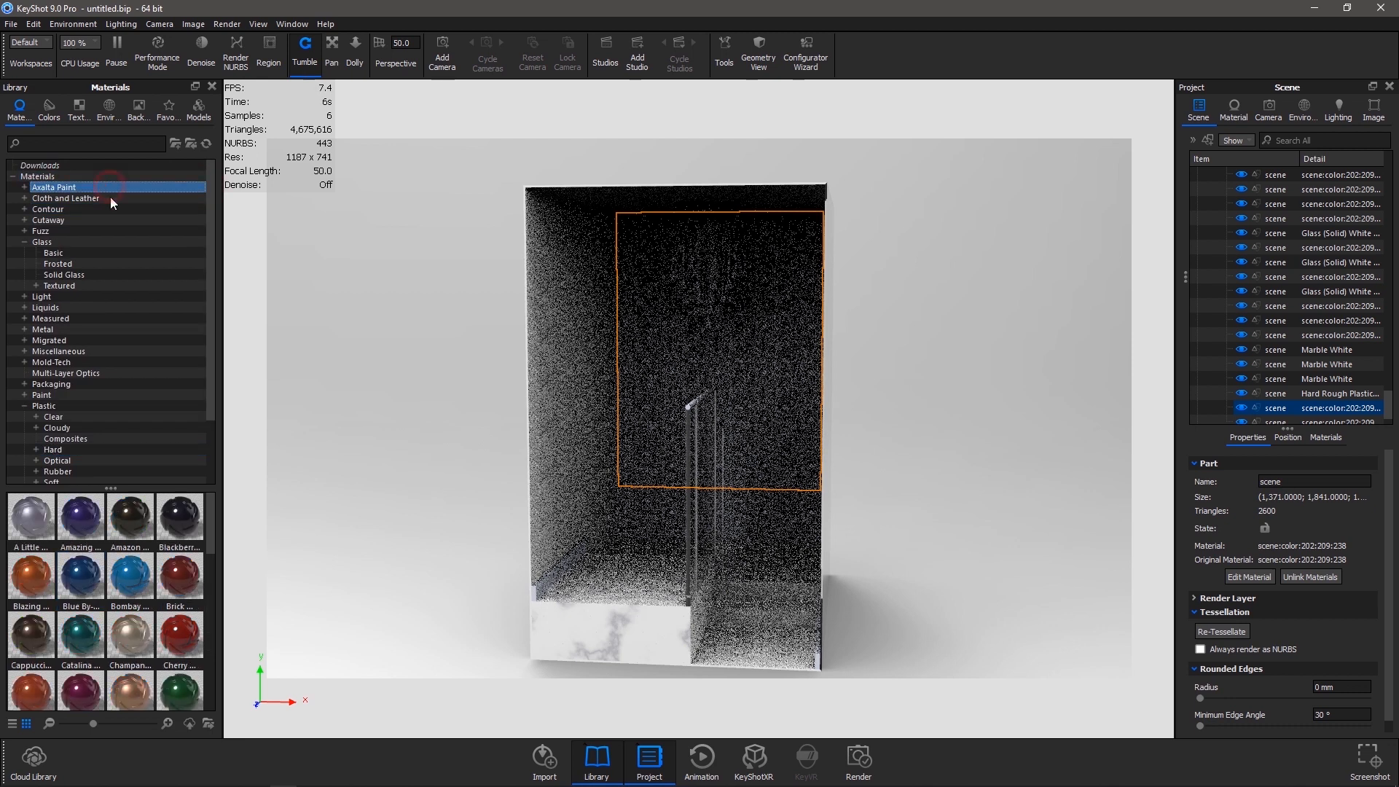
scroll(136, 628, down, 10)
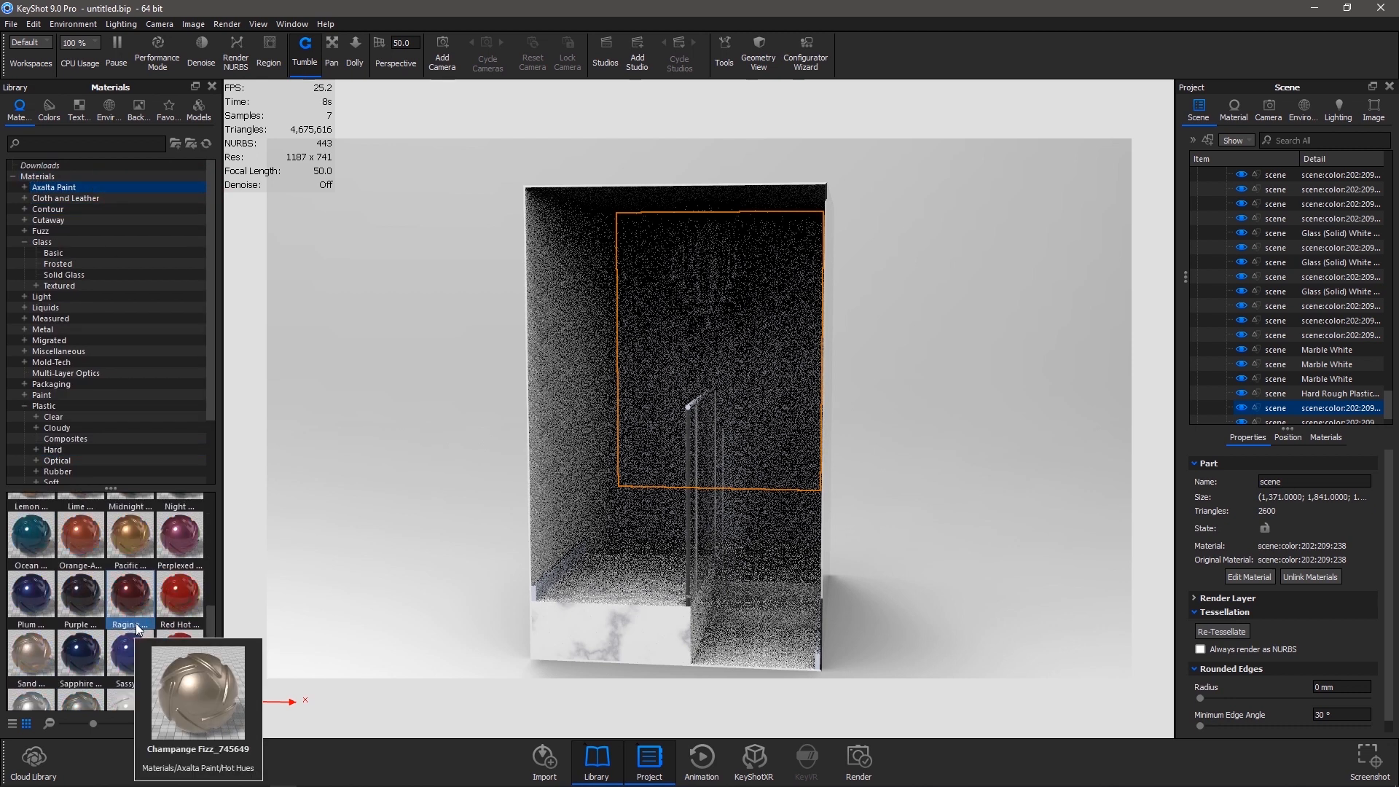
right_click(124, 563)
click(144, 572)
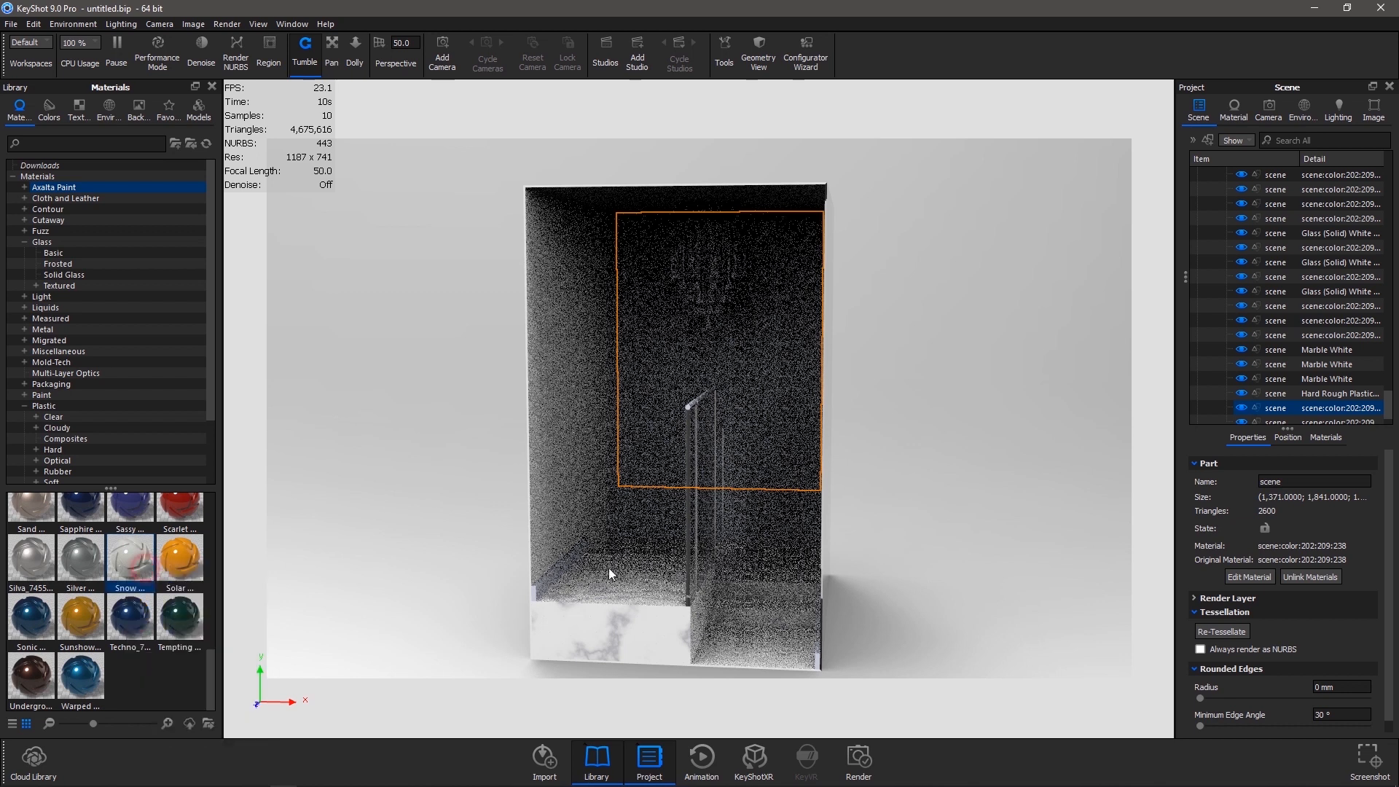
right_click(627, 511)
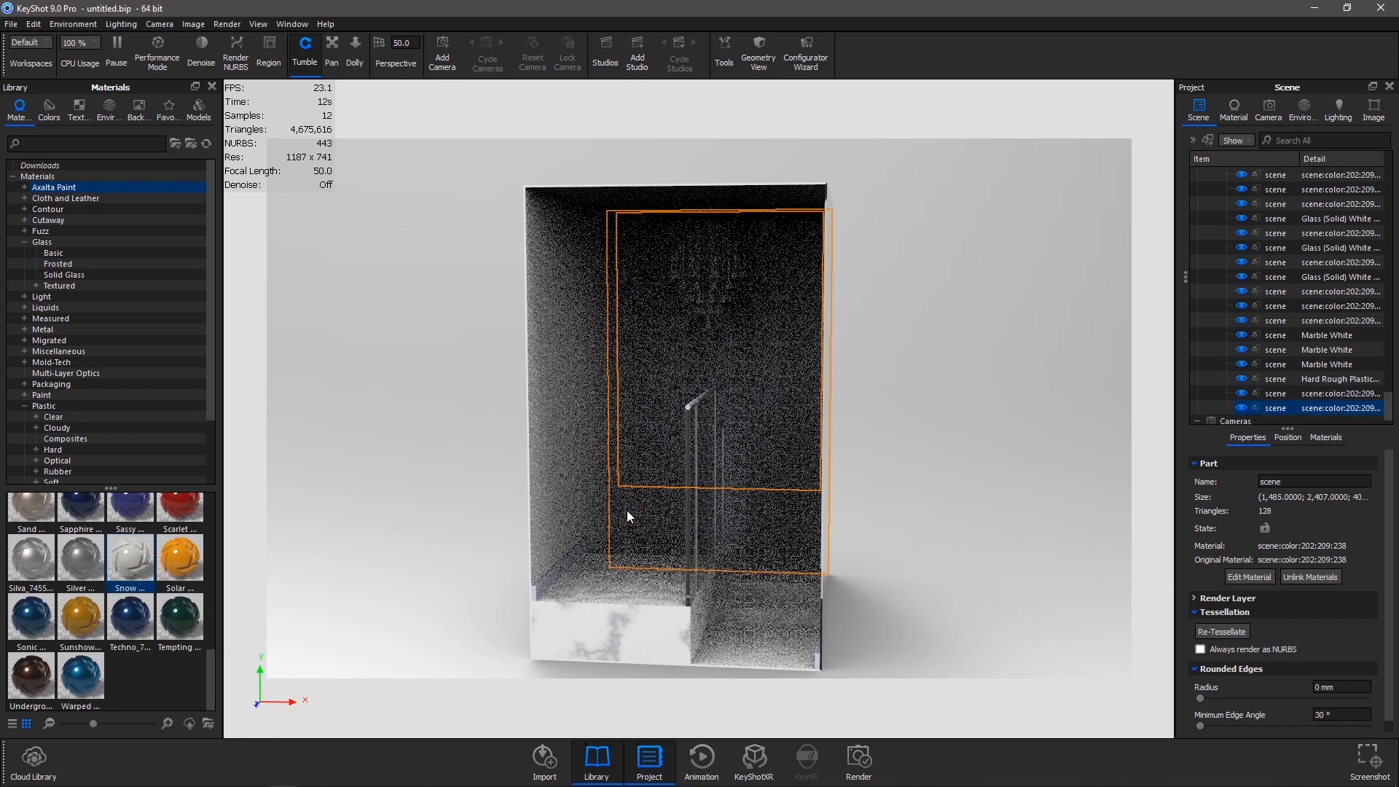
click(702, 90)
Change the material type of the smaller inset part on the back wall to Emissive
click(670, 349)
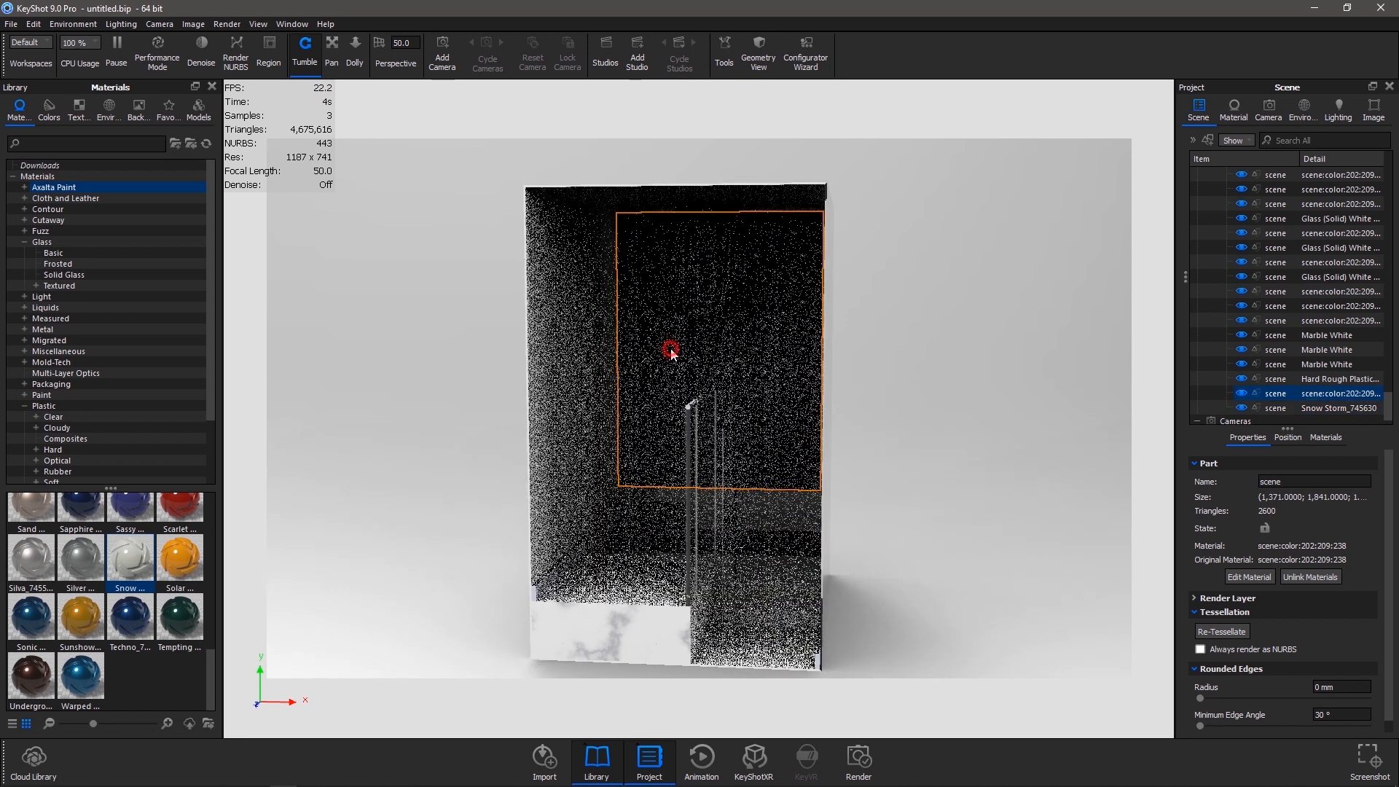
double_click(671, 353)
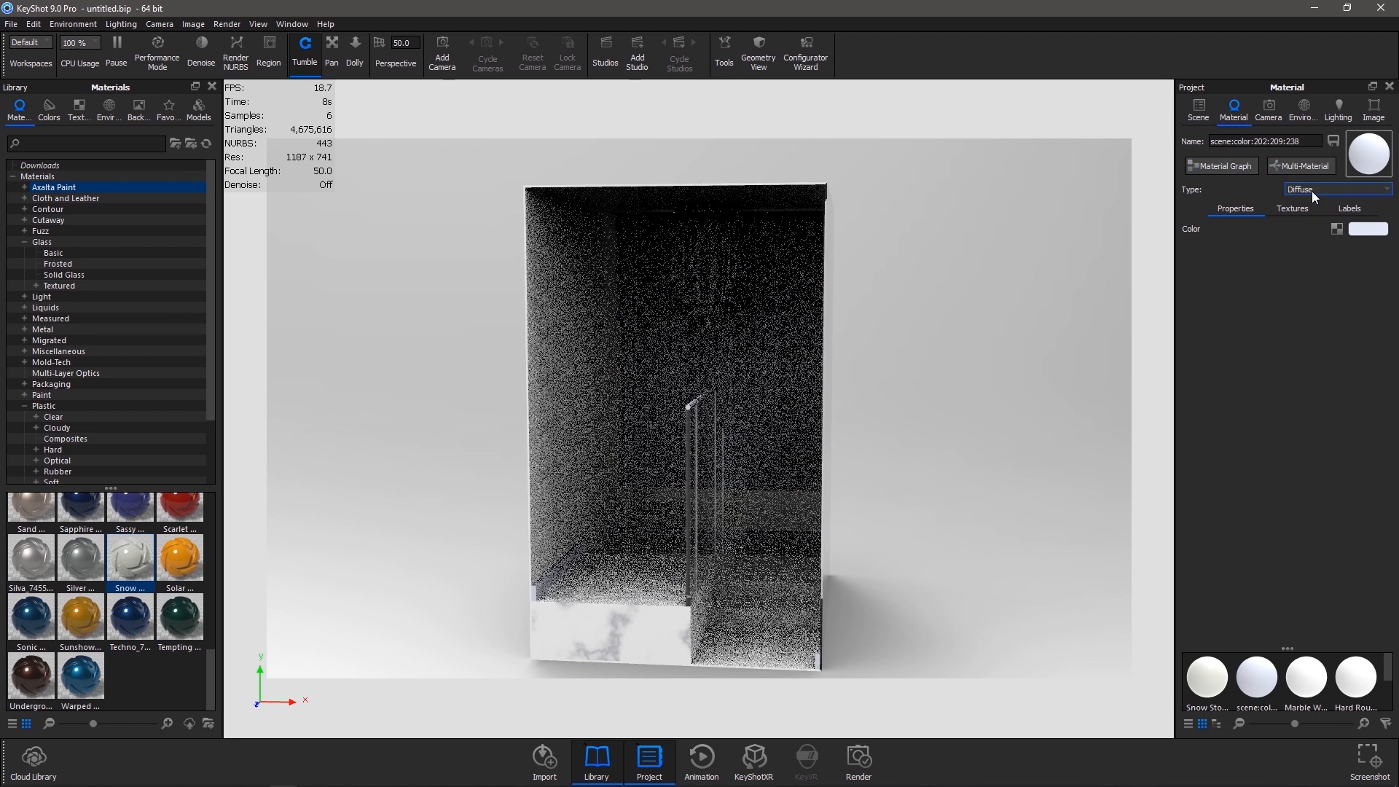
click(1311, 191)
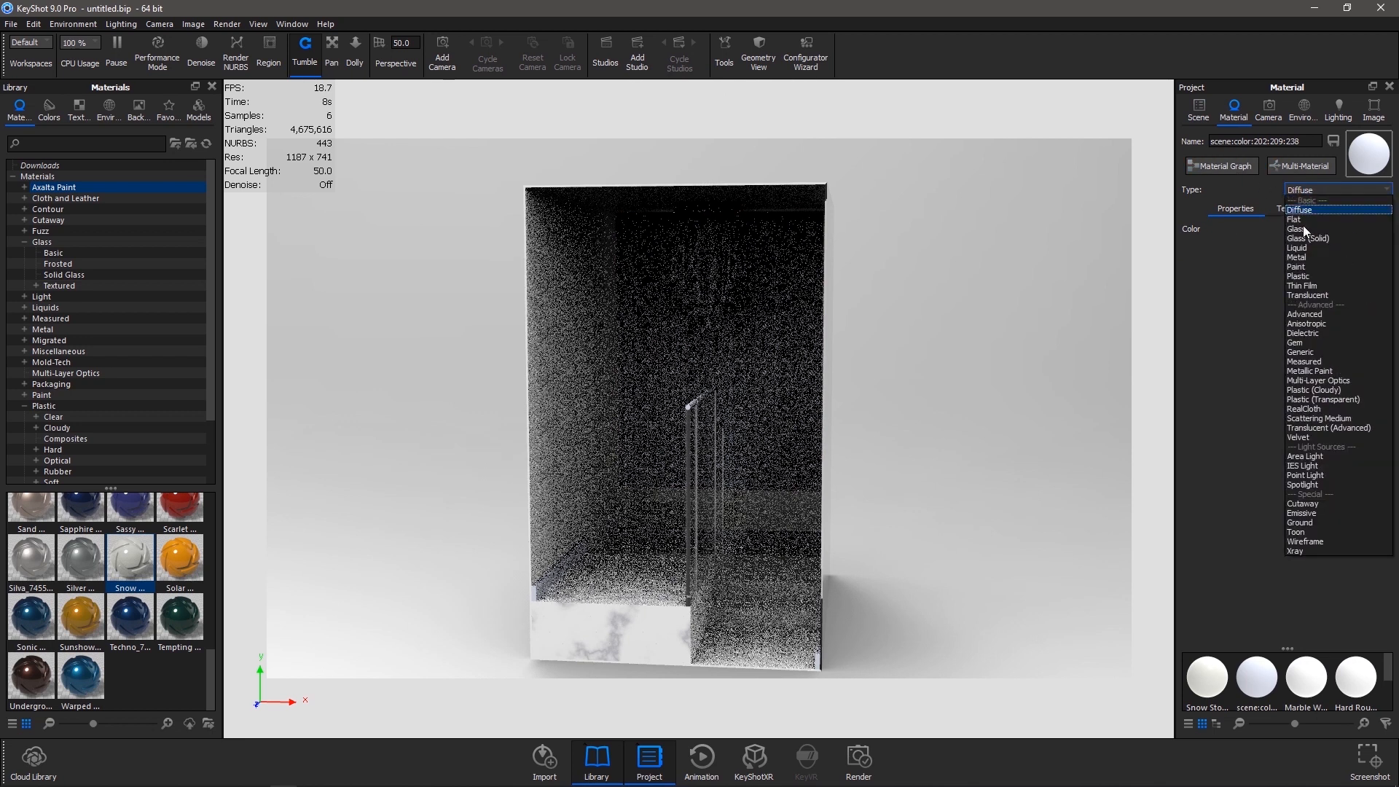
click(1317, 509)
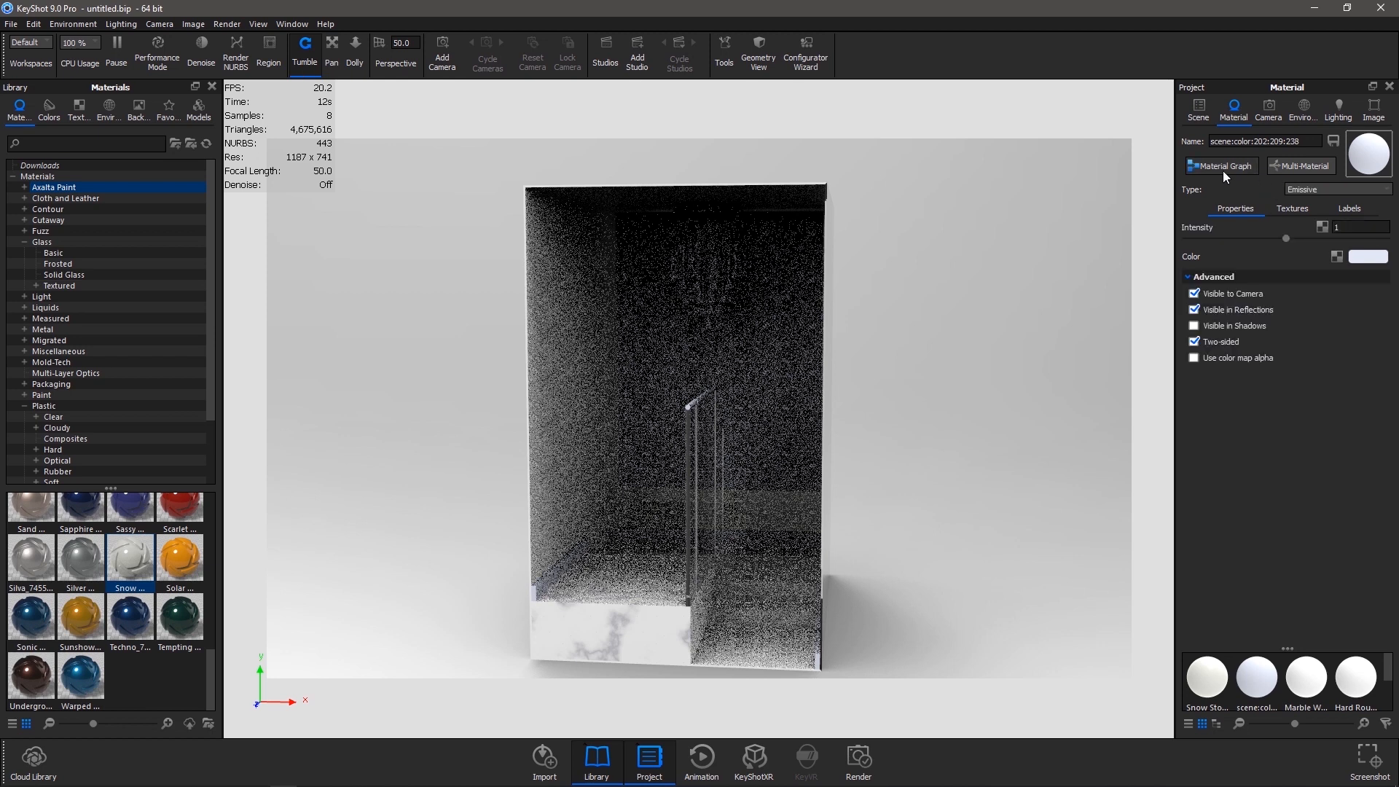
Open the material graph of the emissive back-wall inset and space out its Emissive and Material nodes
click(1223, 168)
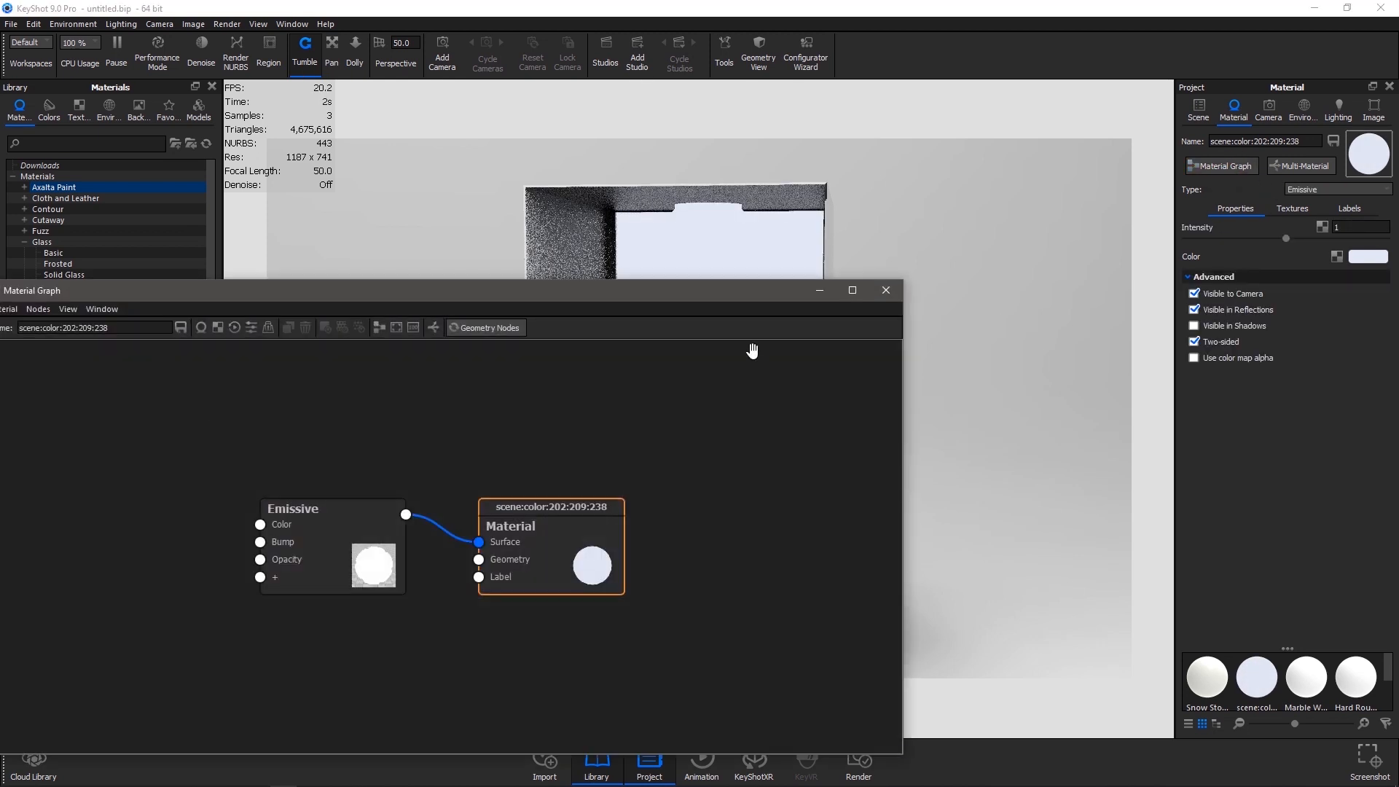
drag(627, 296, 991, 253)
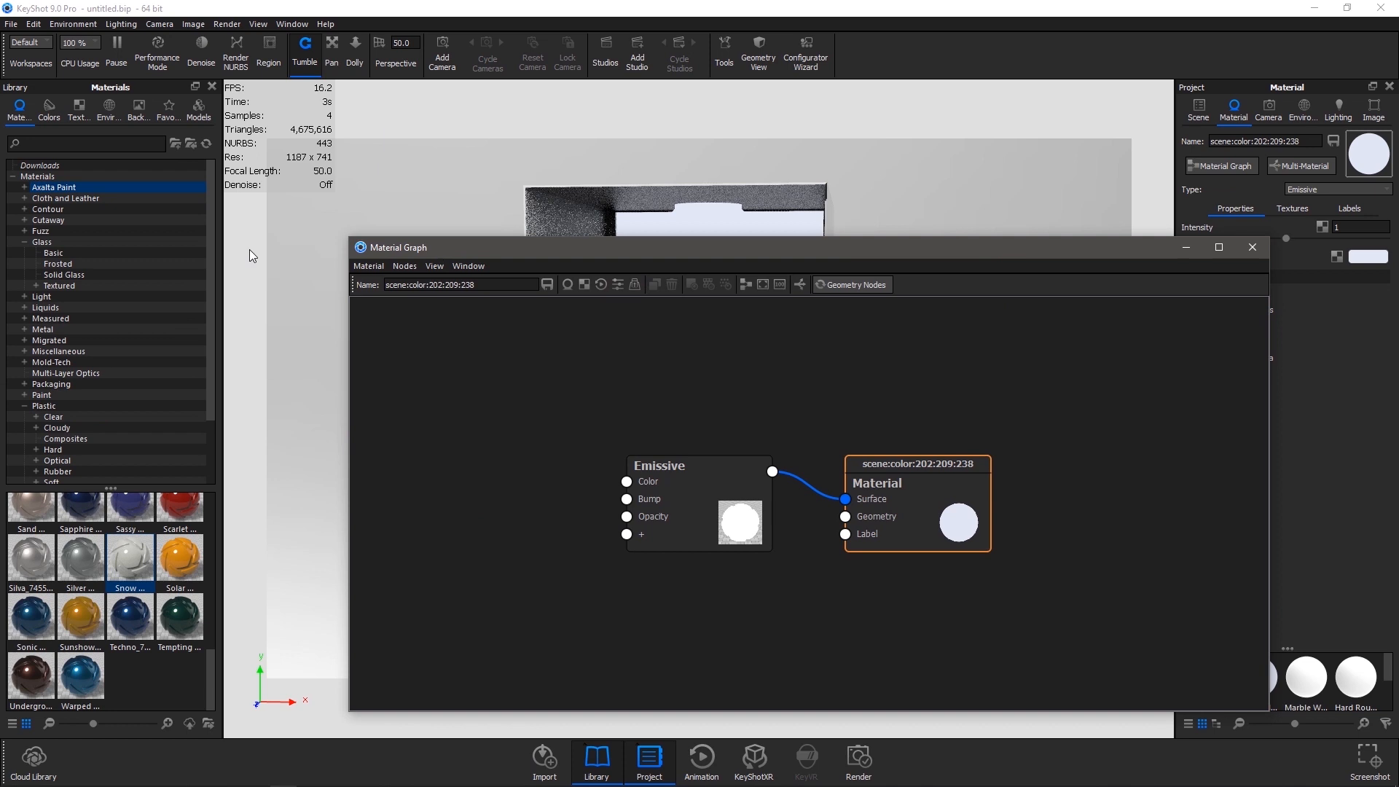
drag(348, 237, 314, 367)
click(906, 663)
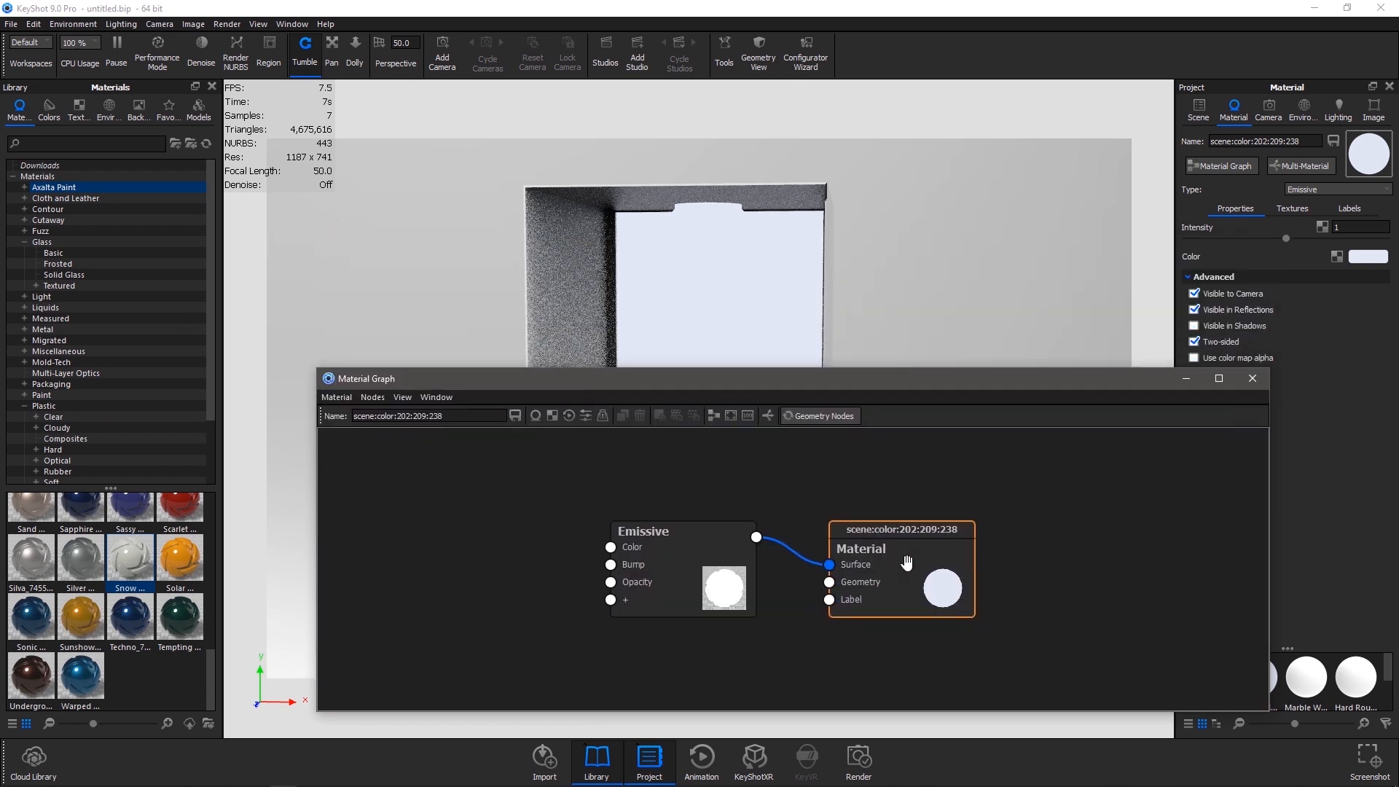
drag(907, 564, 1000, 562)
drag(724, 560, 764, 541)
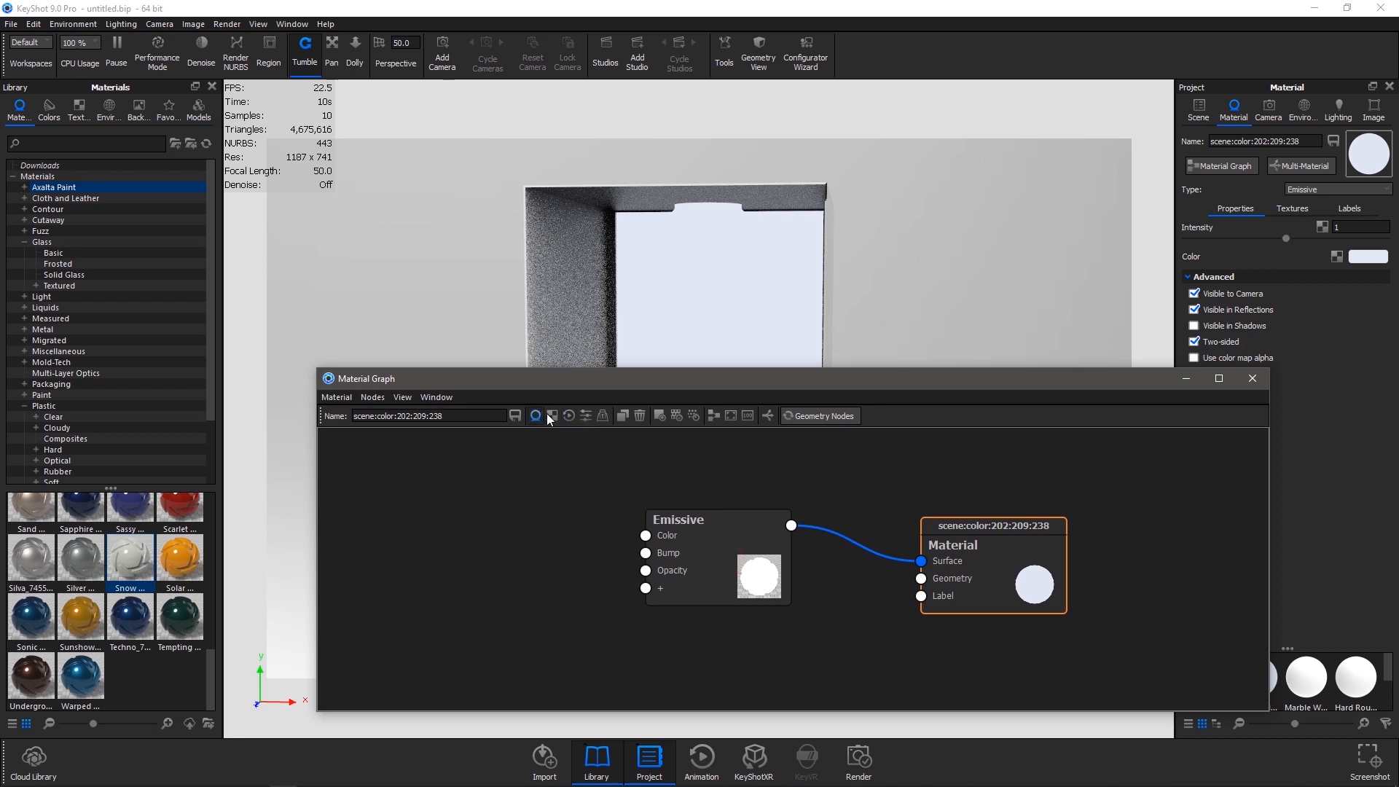
Load the mesh up logo original-01 image as a texture map and connect it to the Emissive node's Color input
click(549, 417)
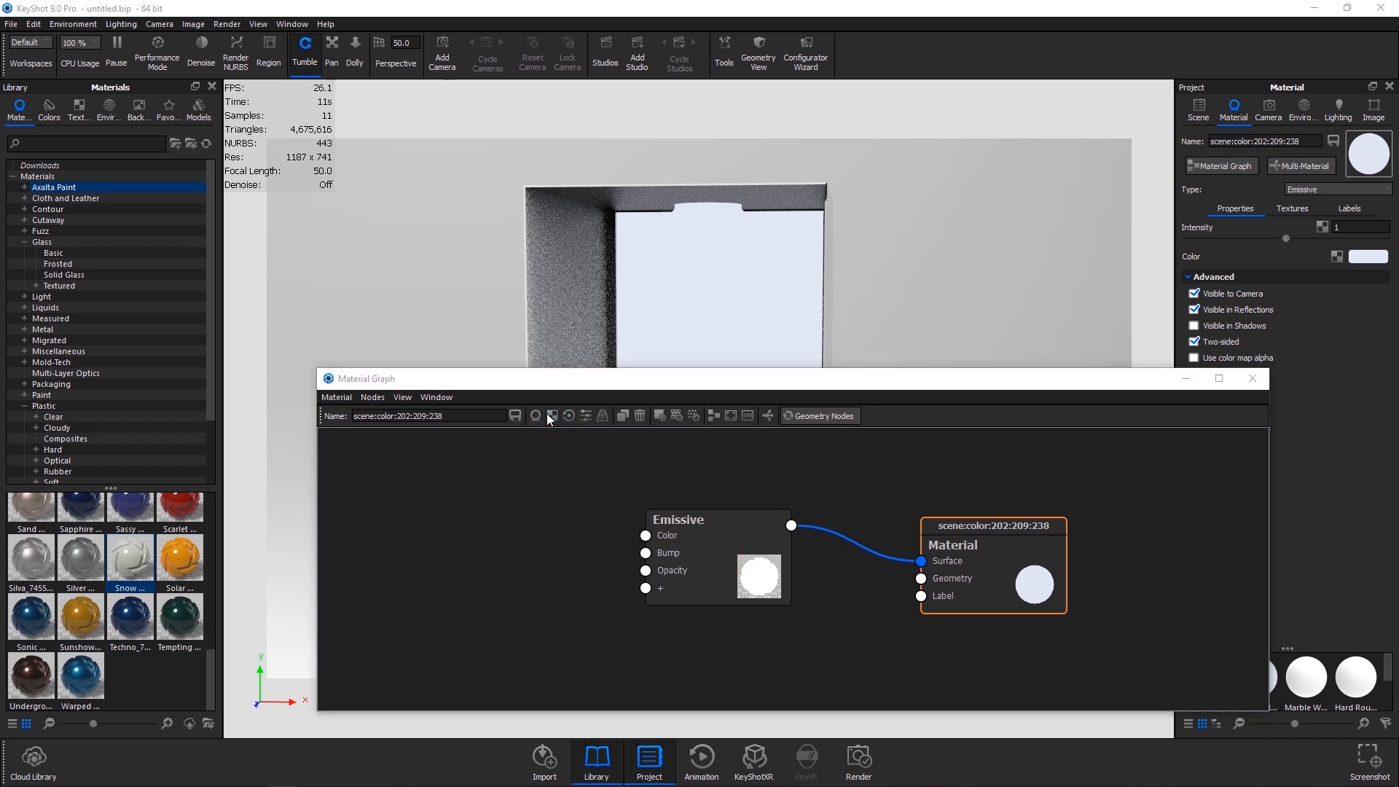
click(808, 337)
double_click(810, 339)
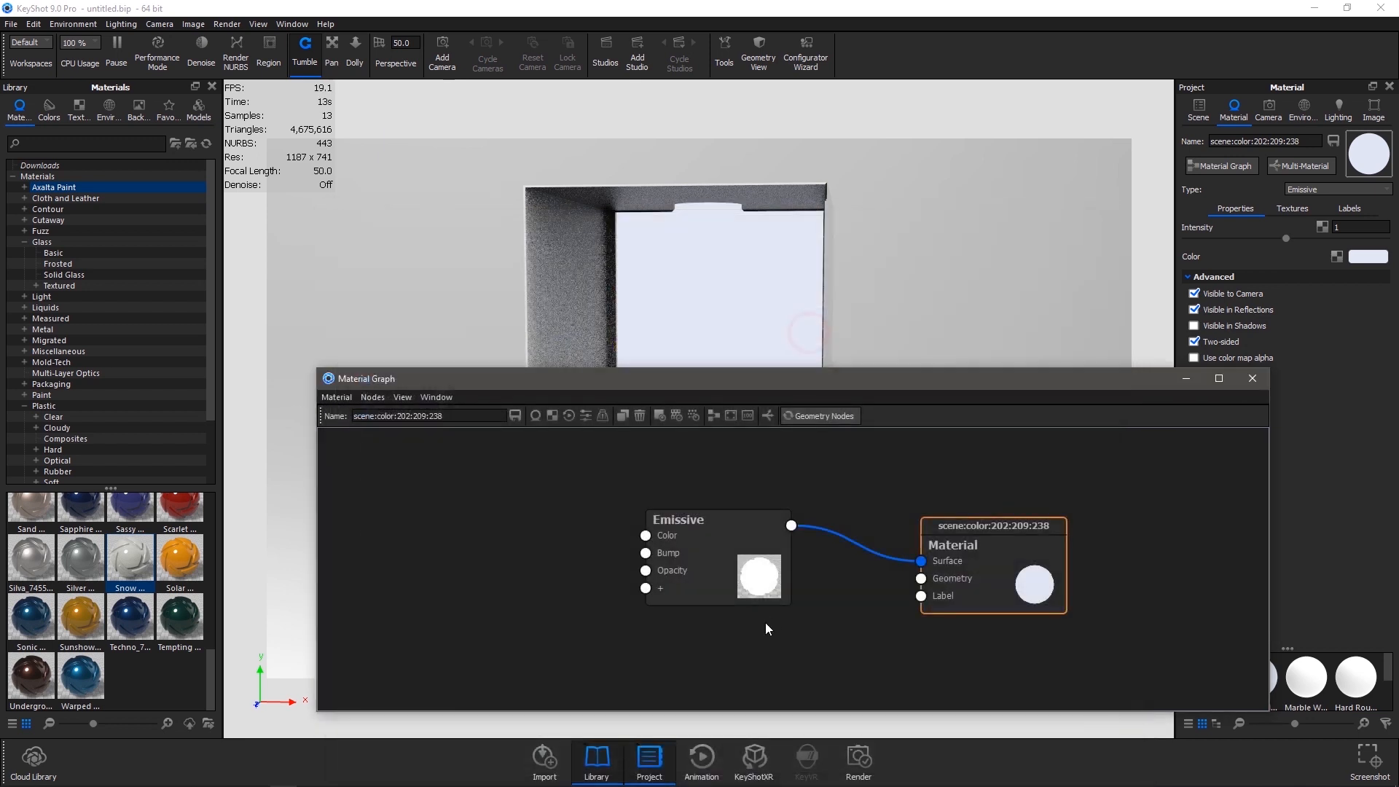
drag(751, 650, 532, 536)
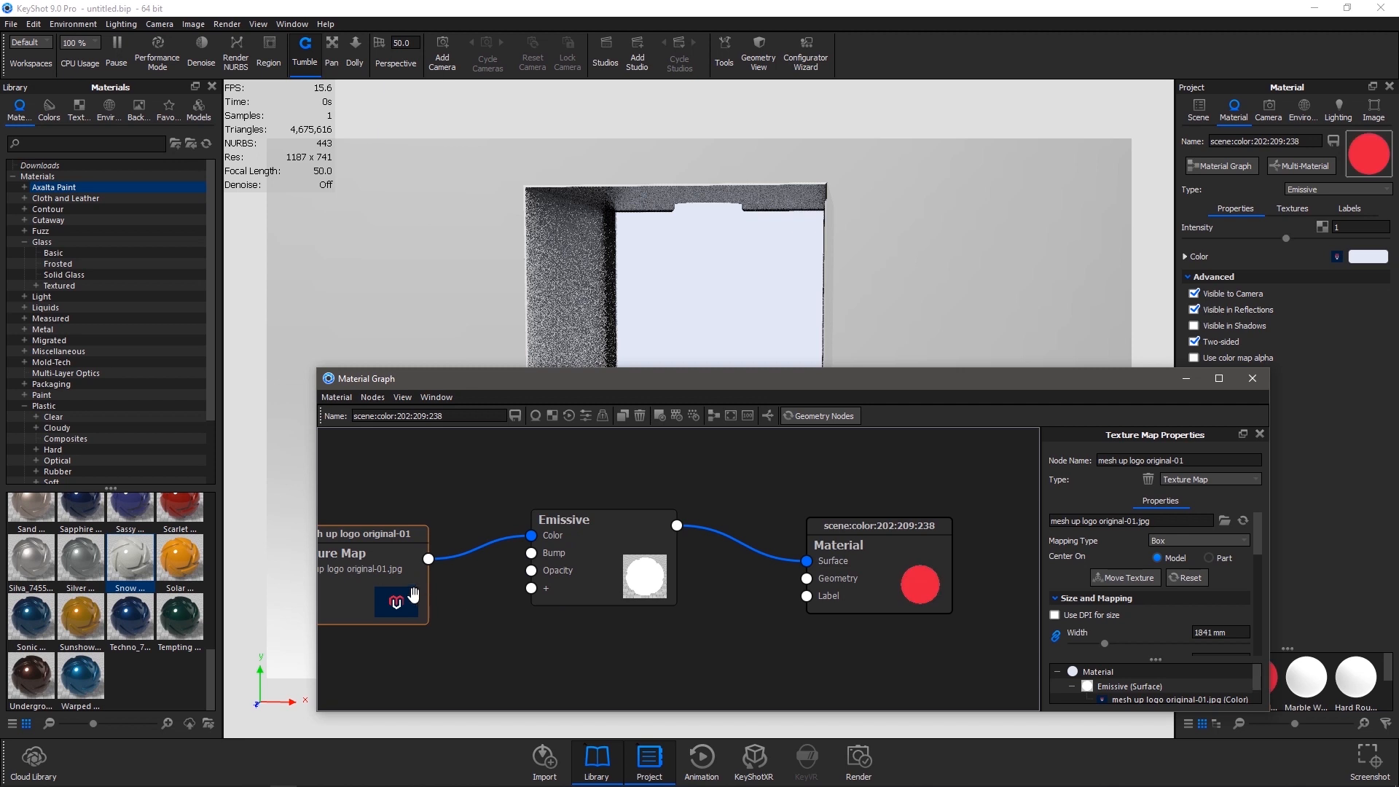
Enlarge the logo texture on the back wall to a width of 3040 mm
drag(854, 376, 842, 443)
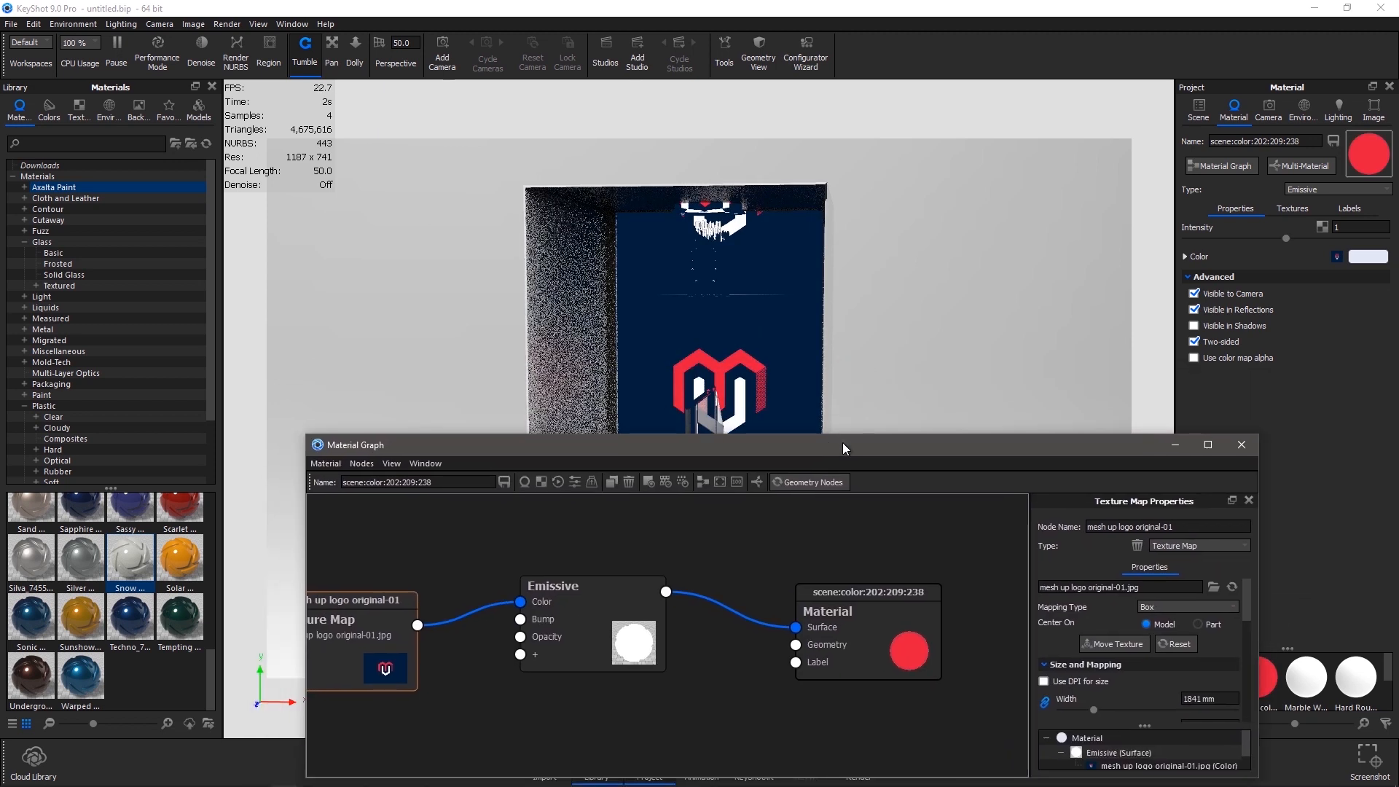
drag(1024, 449, 321, 228)
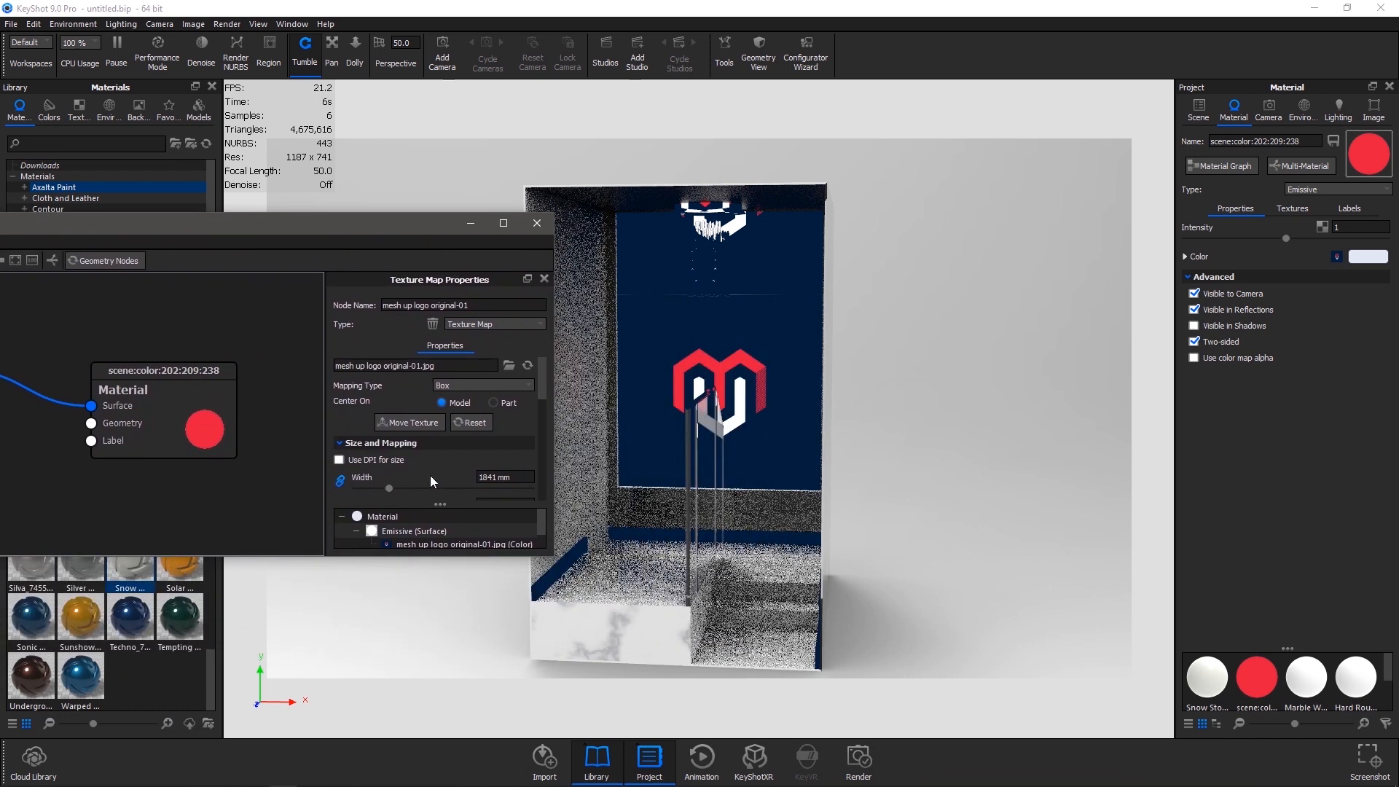
drag(554, 555, 544, 555)
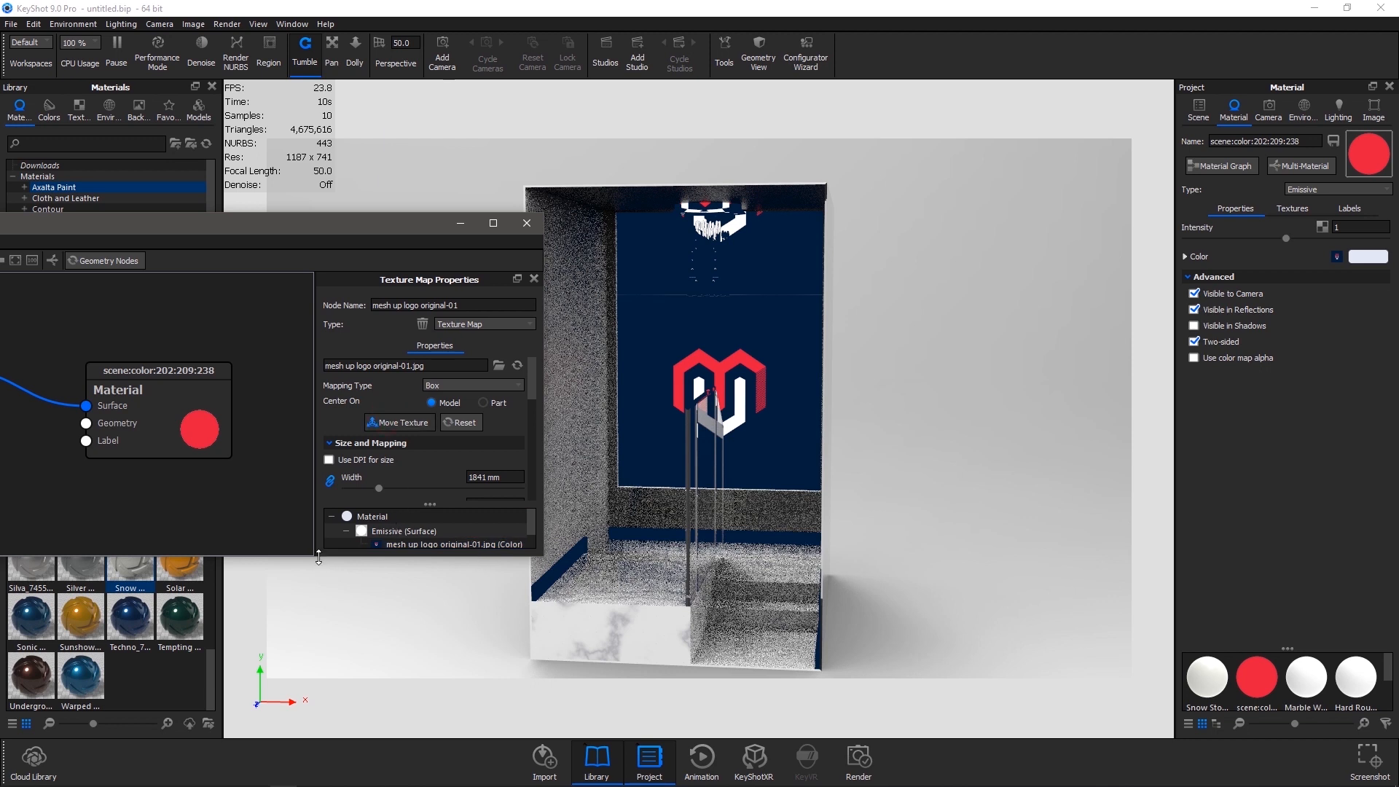
drag(316, 556, 325, 669)
drag(379, 490, 399, 489)
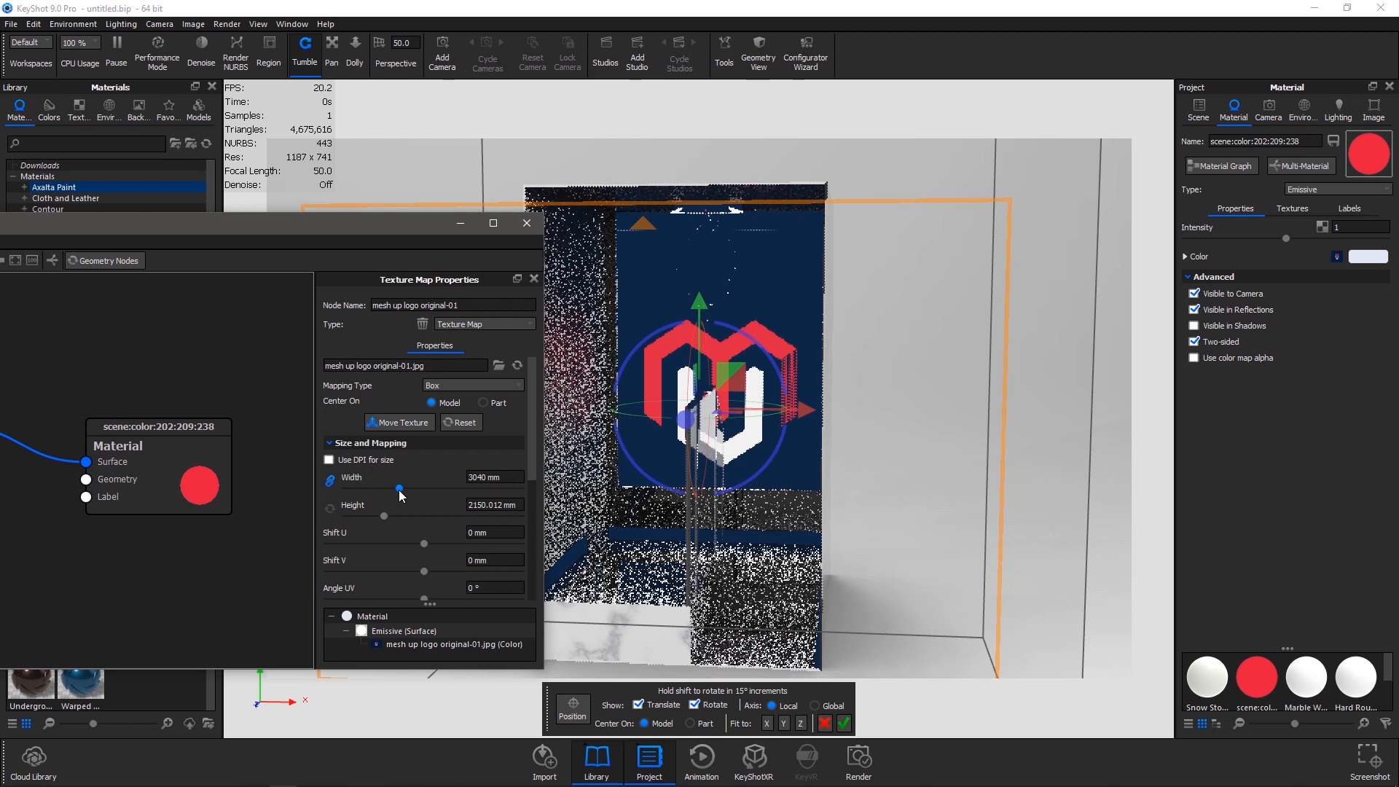
Move the logo texture higher on the back wall, accept the placement and close the material graph
drag(700, 303, 699, 260)
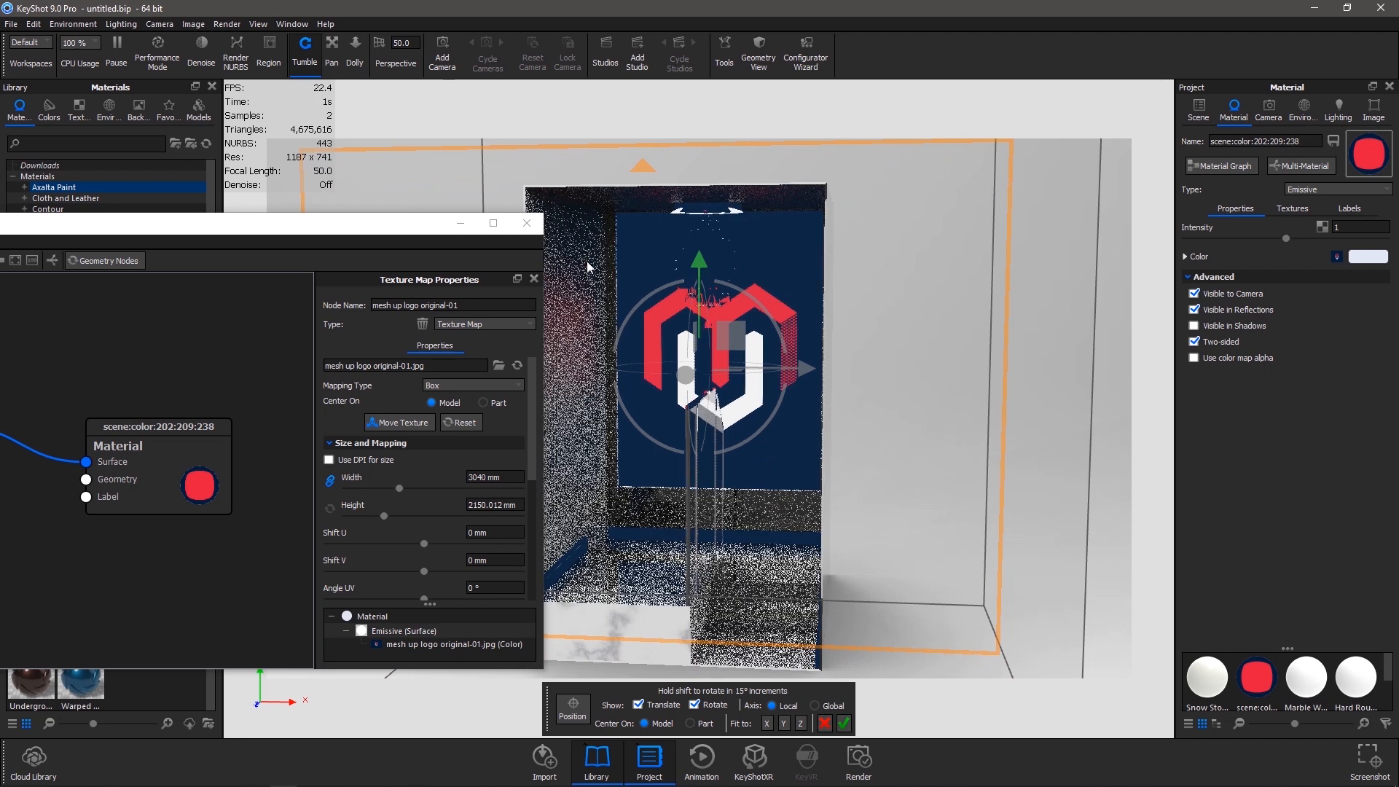
click(843, 723)
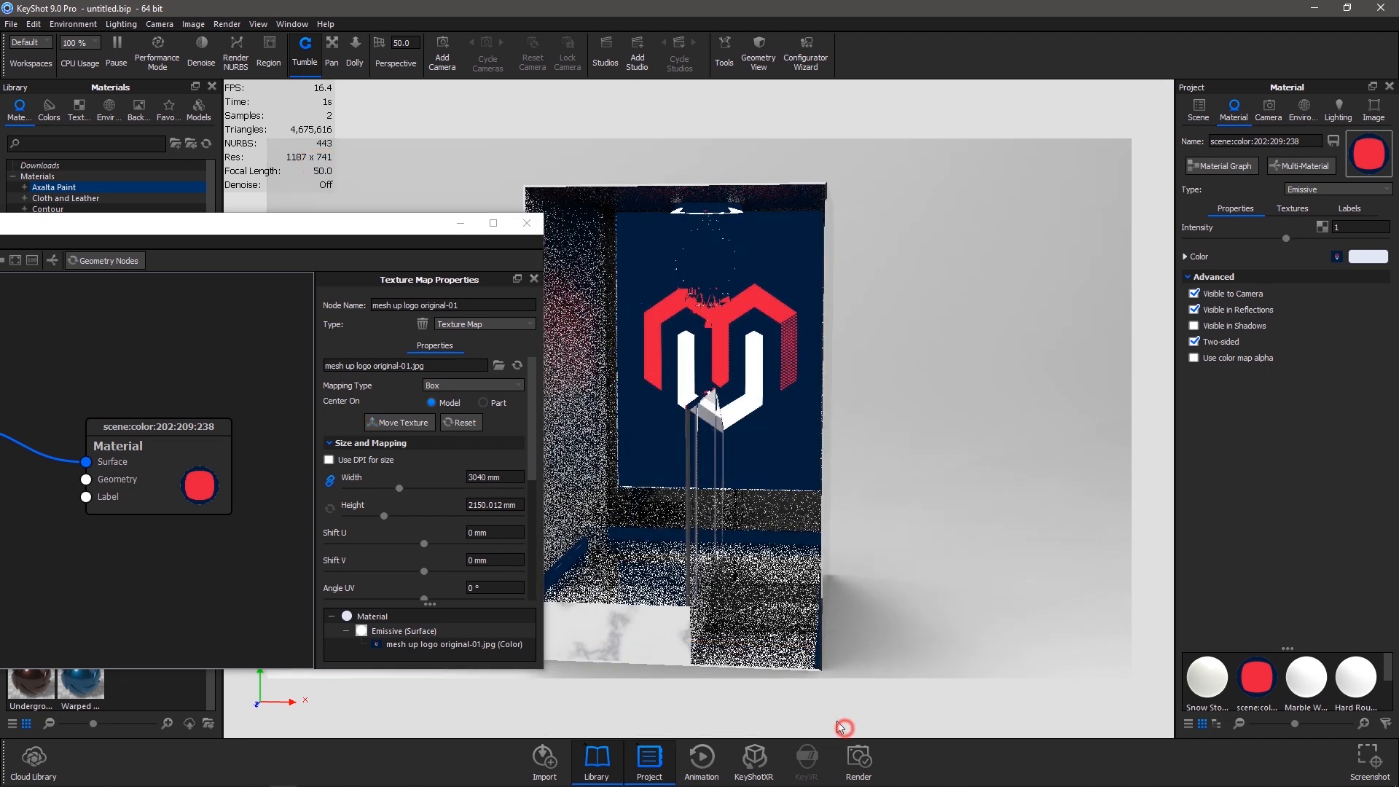
click(535, 228)
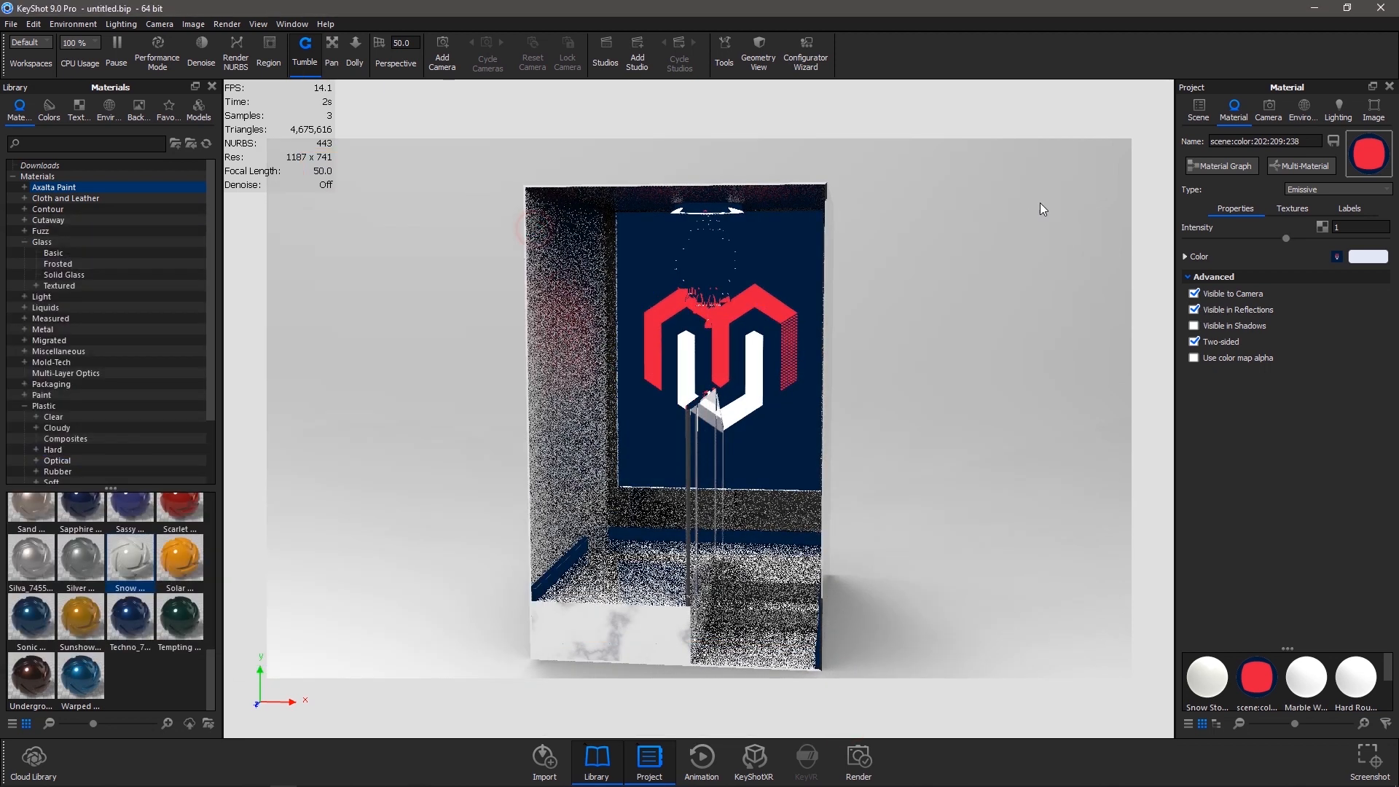
Set the emissive logo material's intensity to 0.3
click(1345, 227)
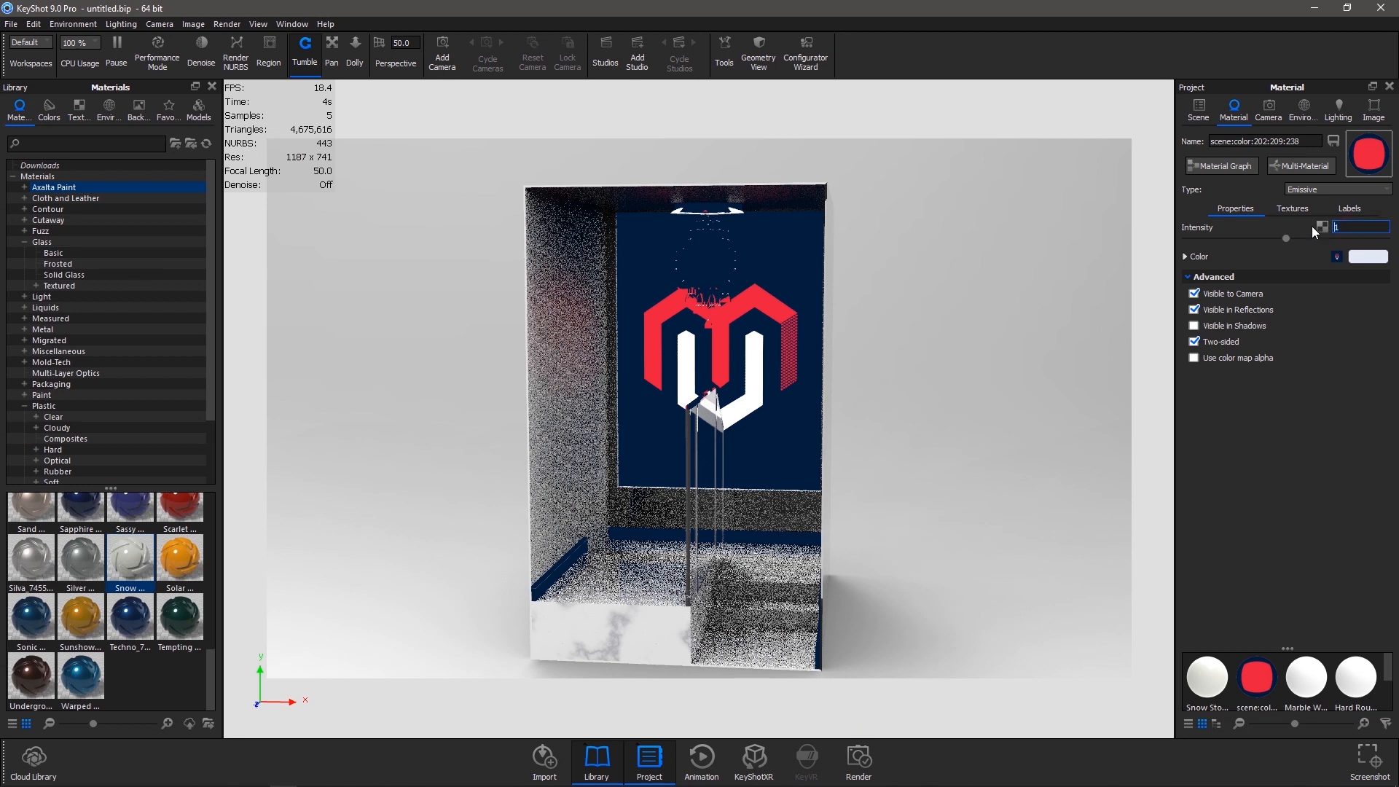
text(0.3)
key(Return)
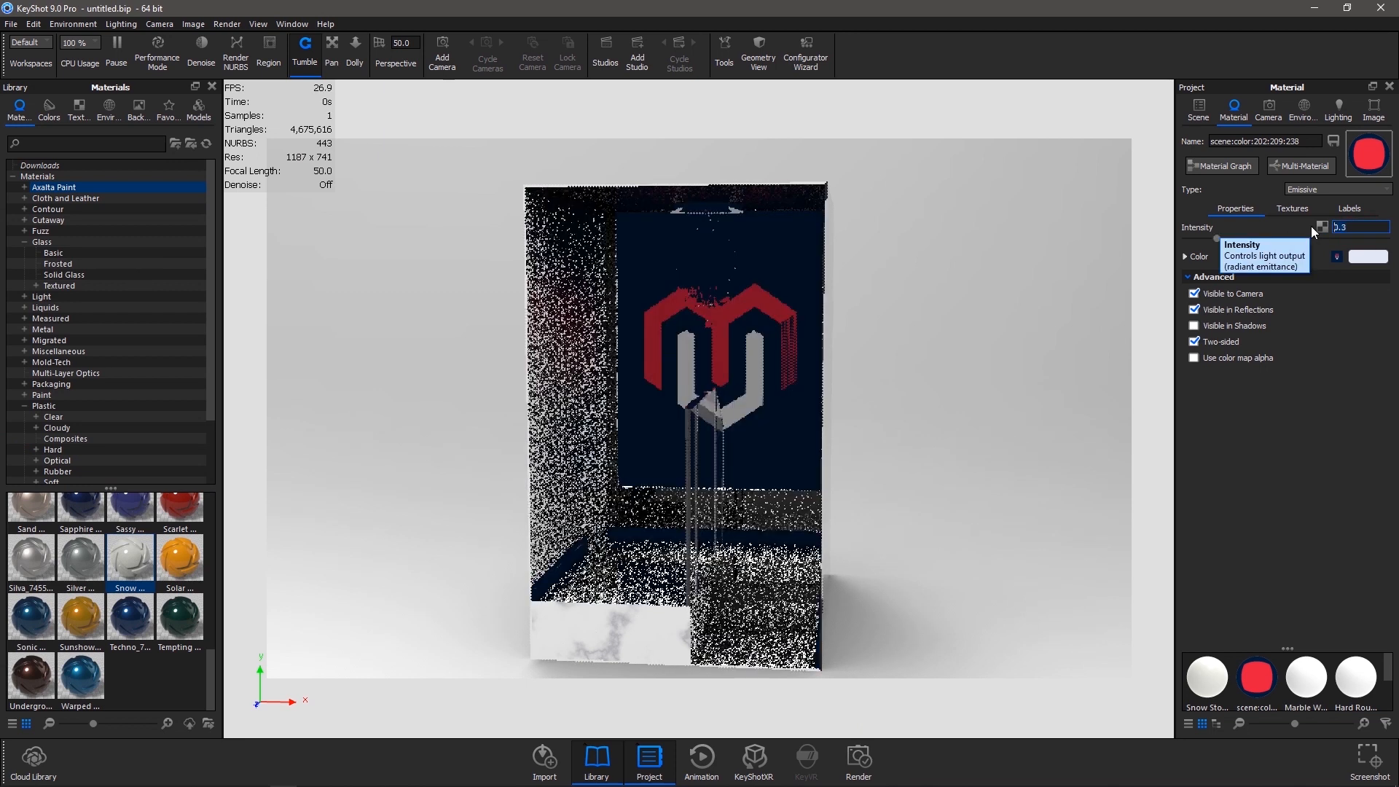
Set the emissive logo material's intensity to 0.4
click(1348, 227)
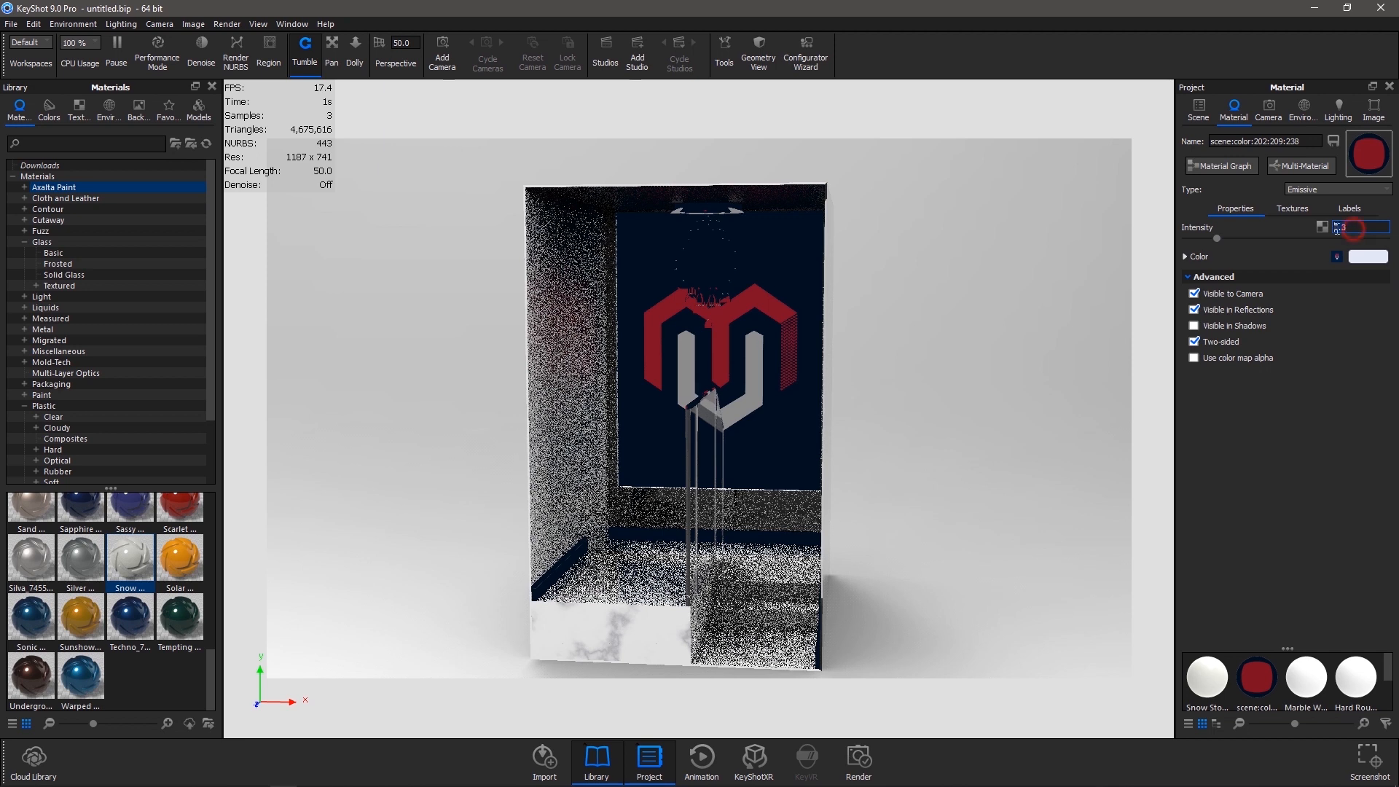
text(0.4)
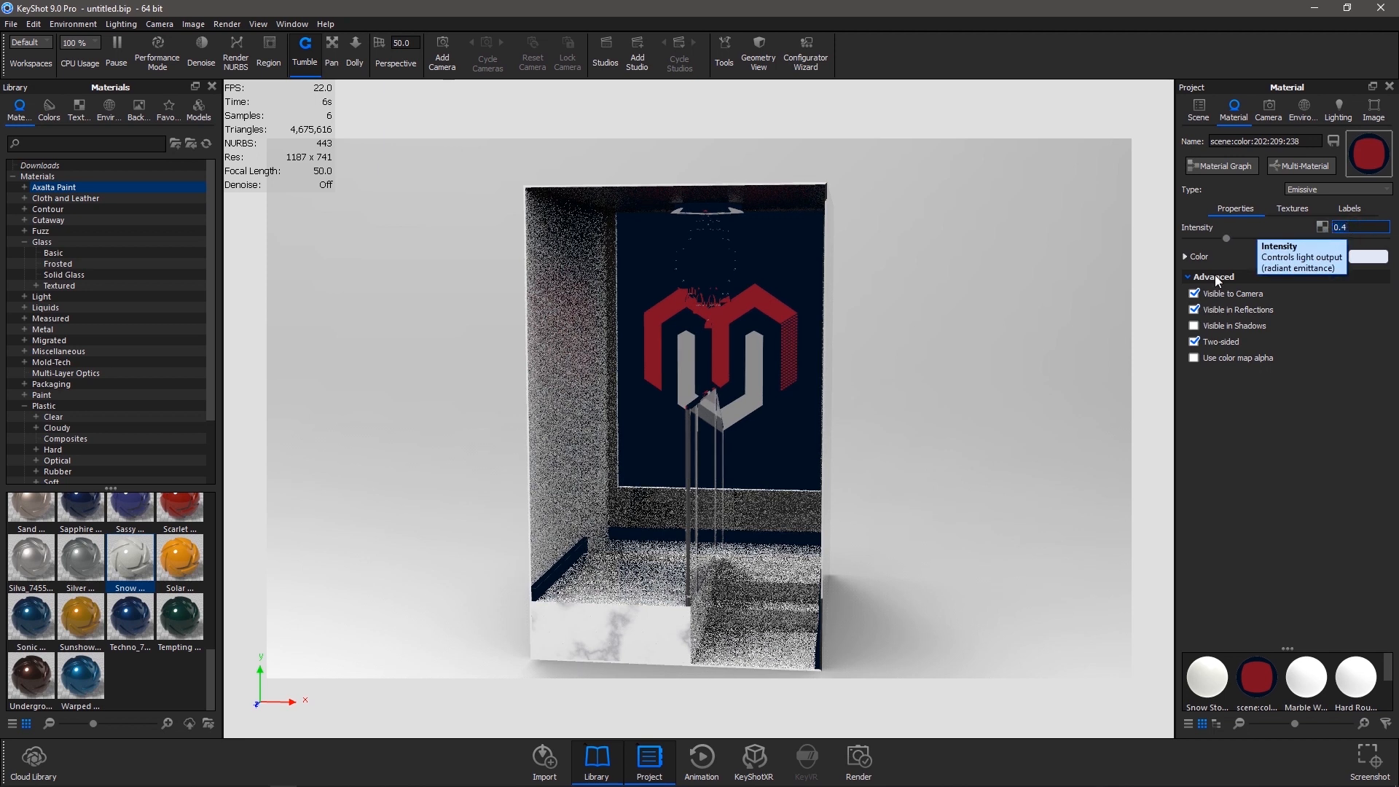
key(Return)
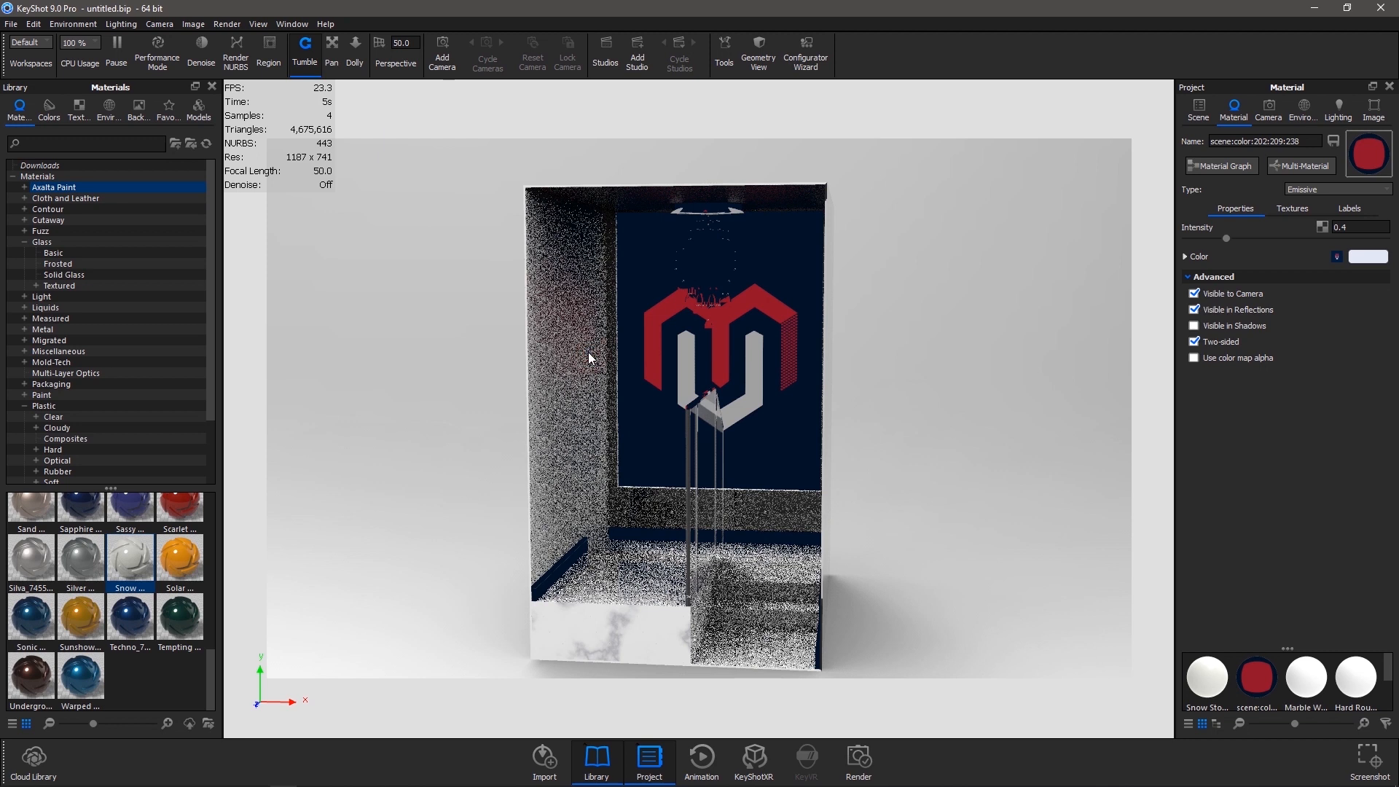
Select the room's outer shell and check the finished reference render shown on the desktop background
drag(877, 350, 581, 368)
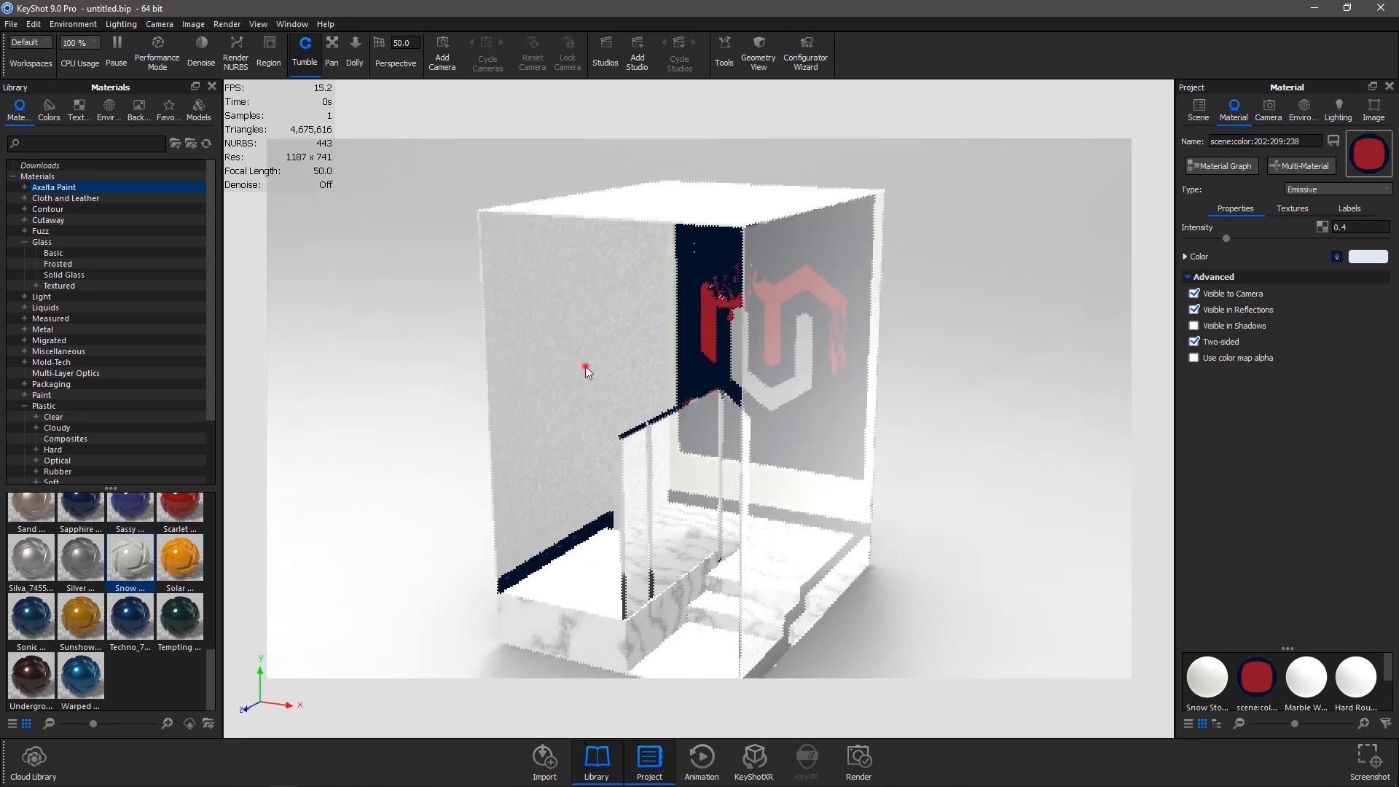
click(1197, 109)
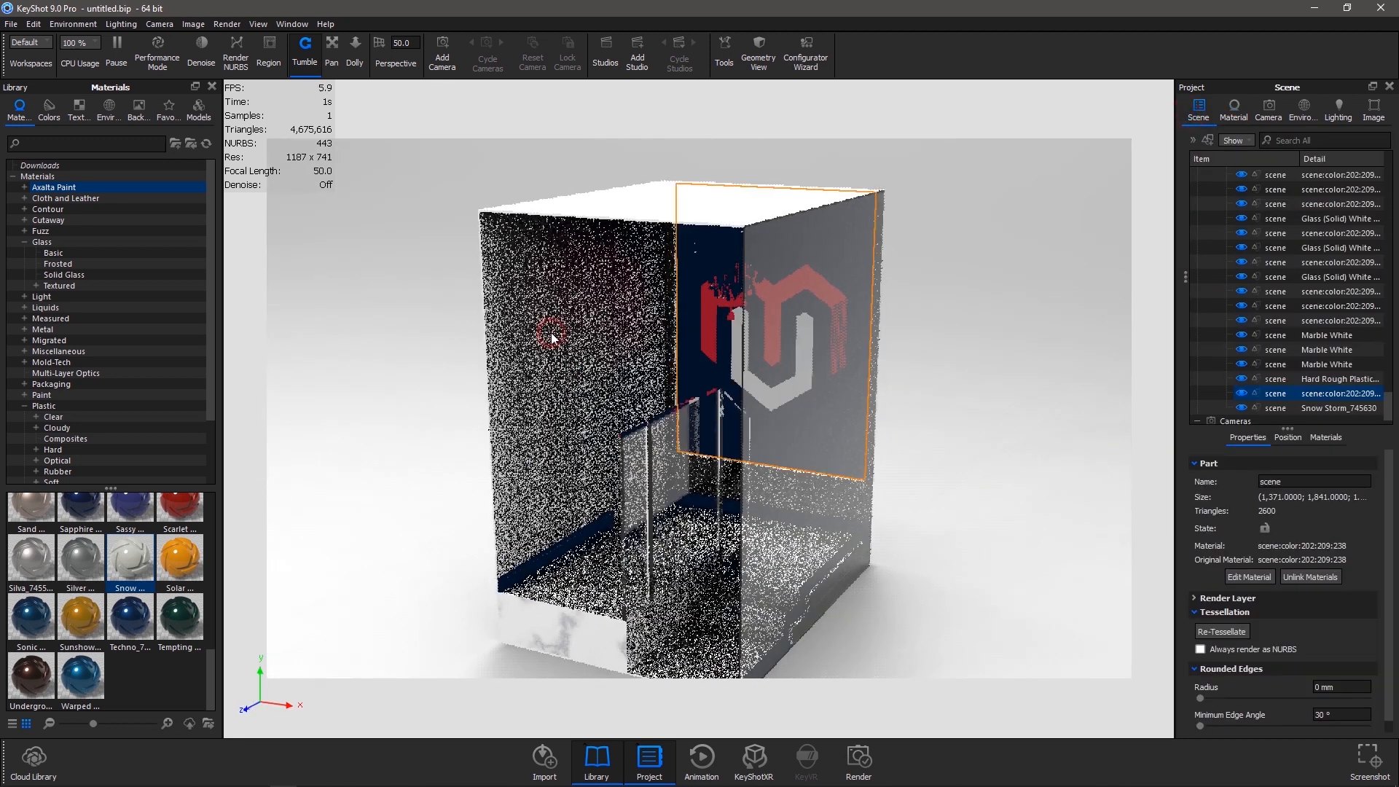
click(551, 338)
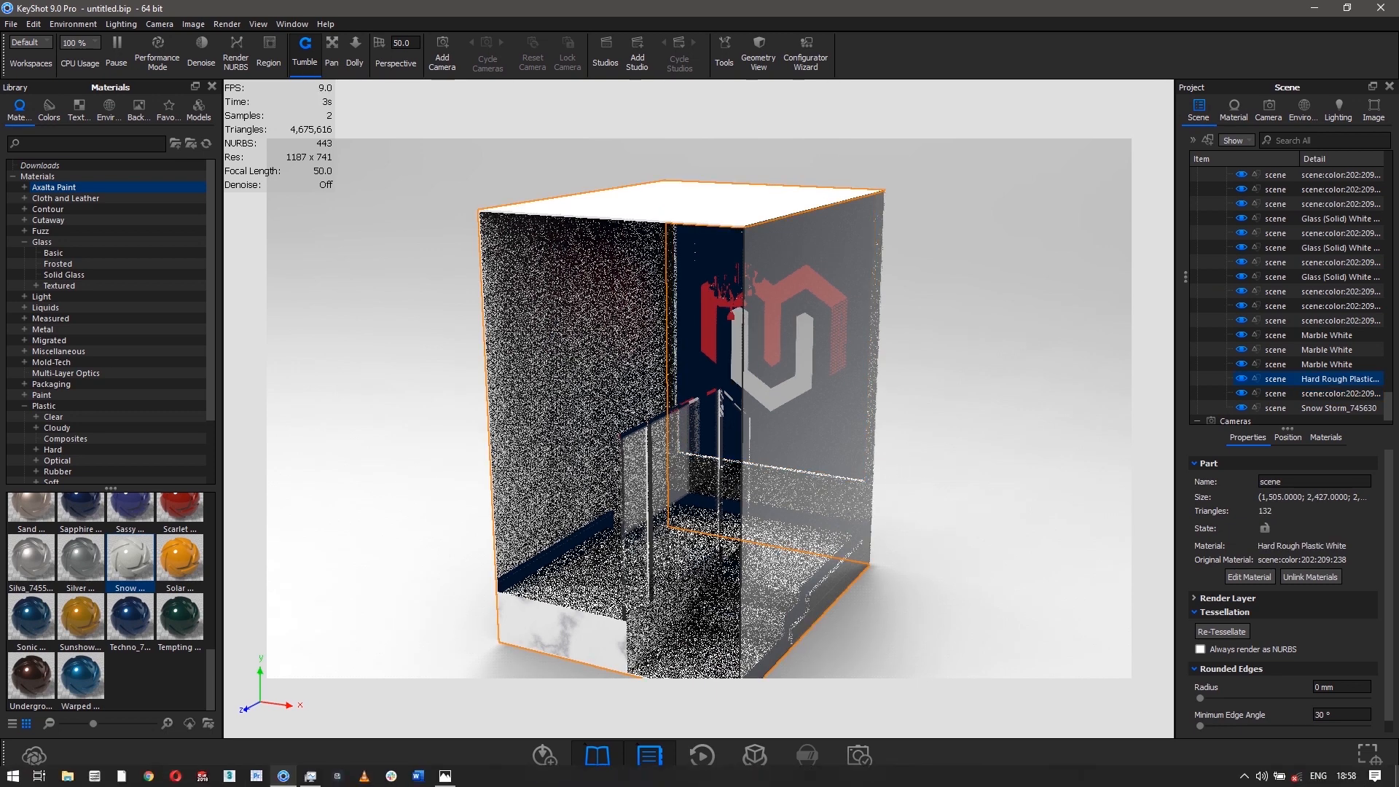
click(1395, 783)
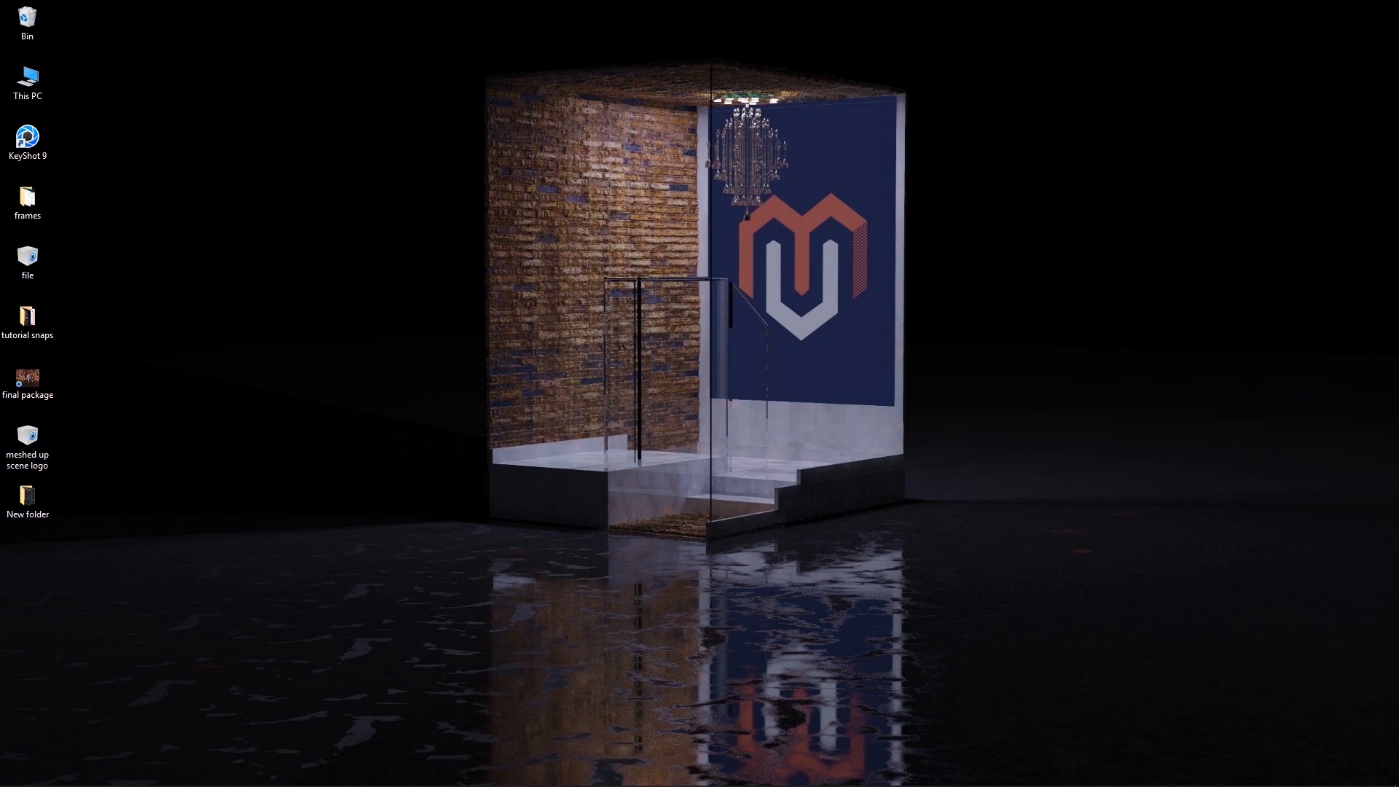
click(284, 775)
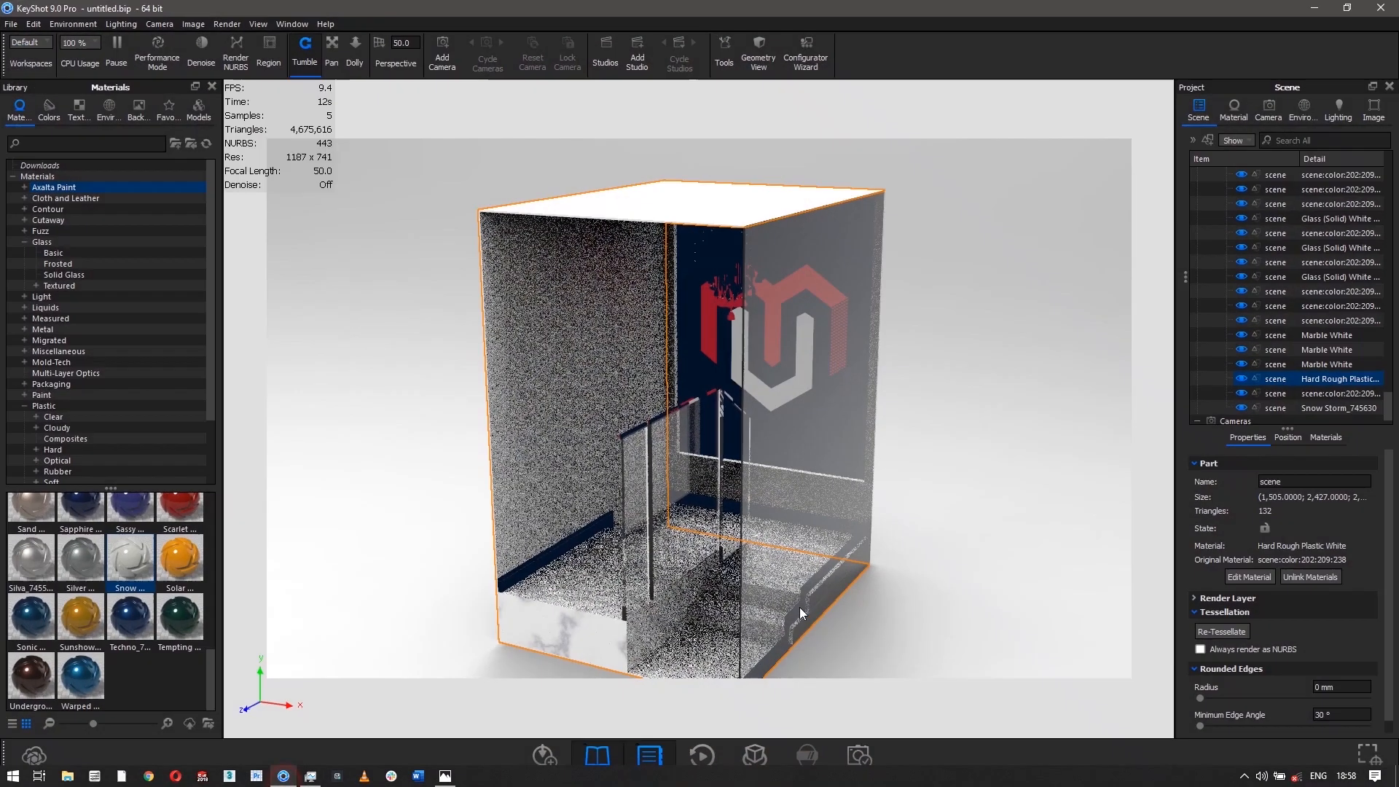
Open the material graph of the outer shell's Hard Rough Plastic White material and reposition its Plastic and Material nodes
click(1249, 578)
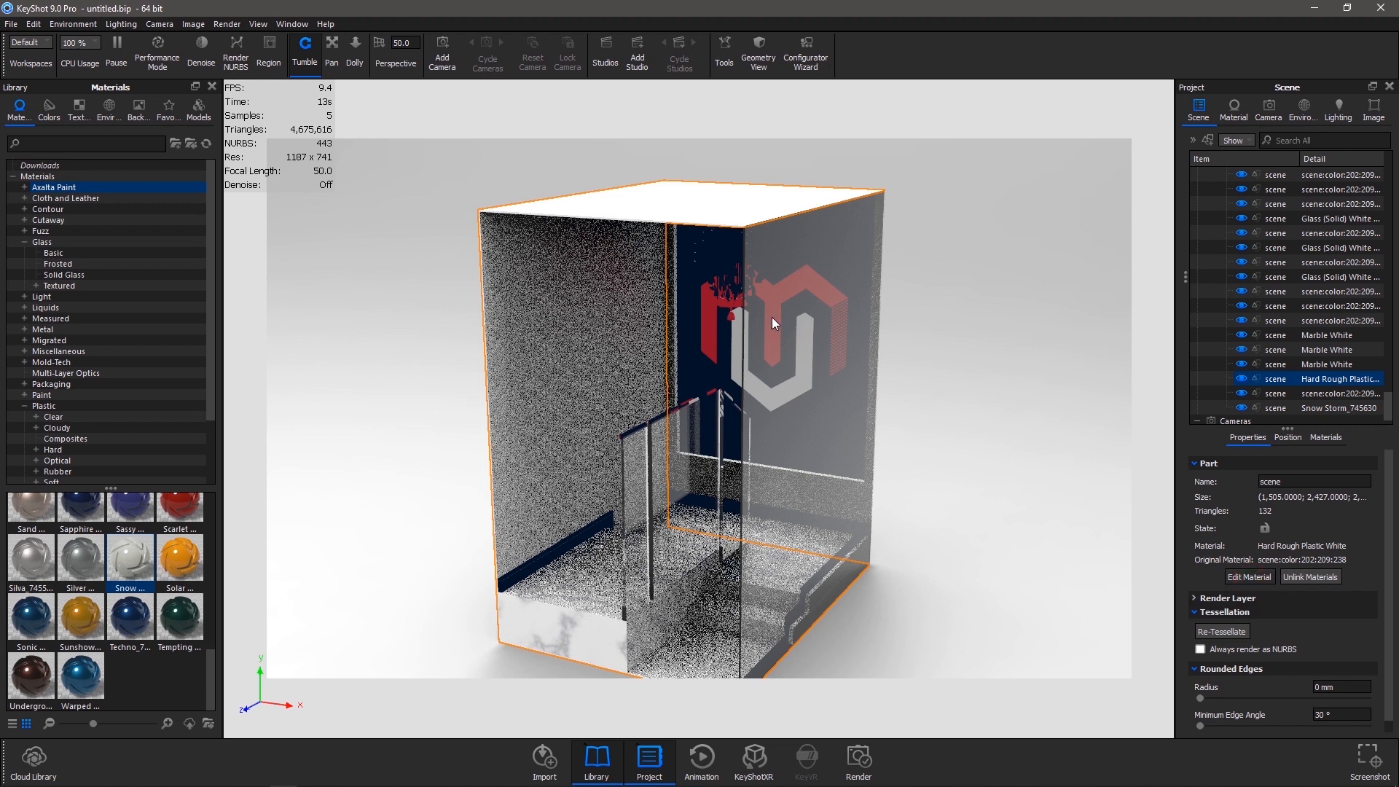
double_click(632, 313)
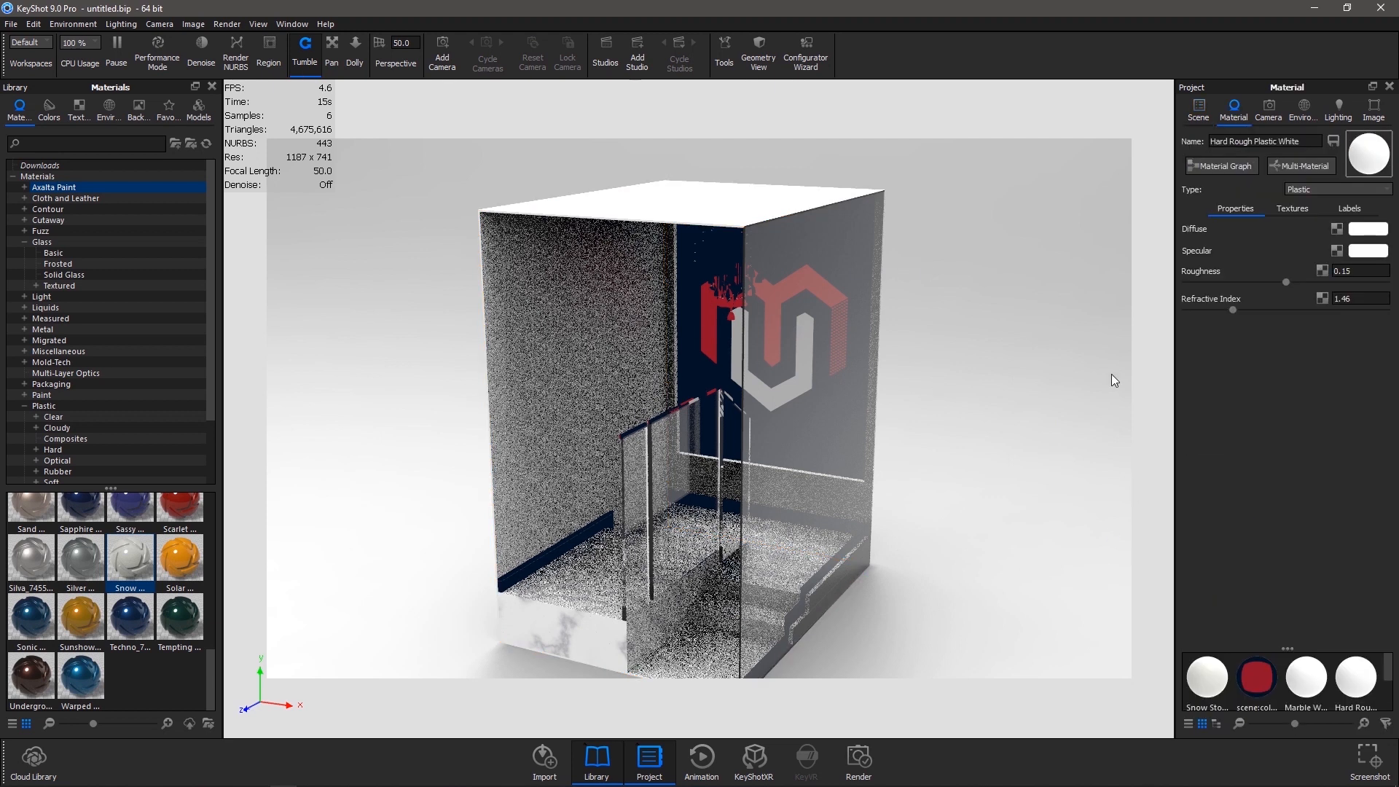
click(1222, 169)
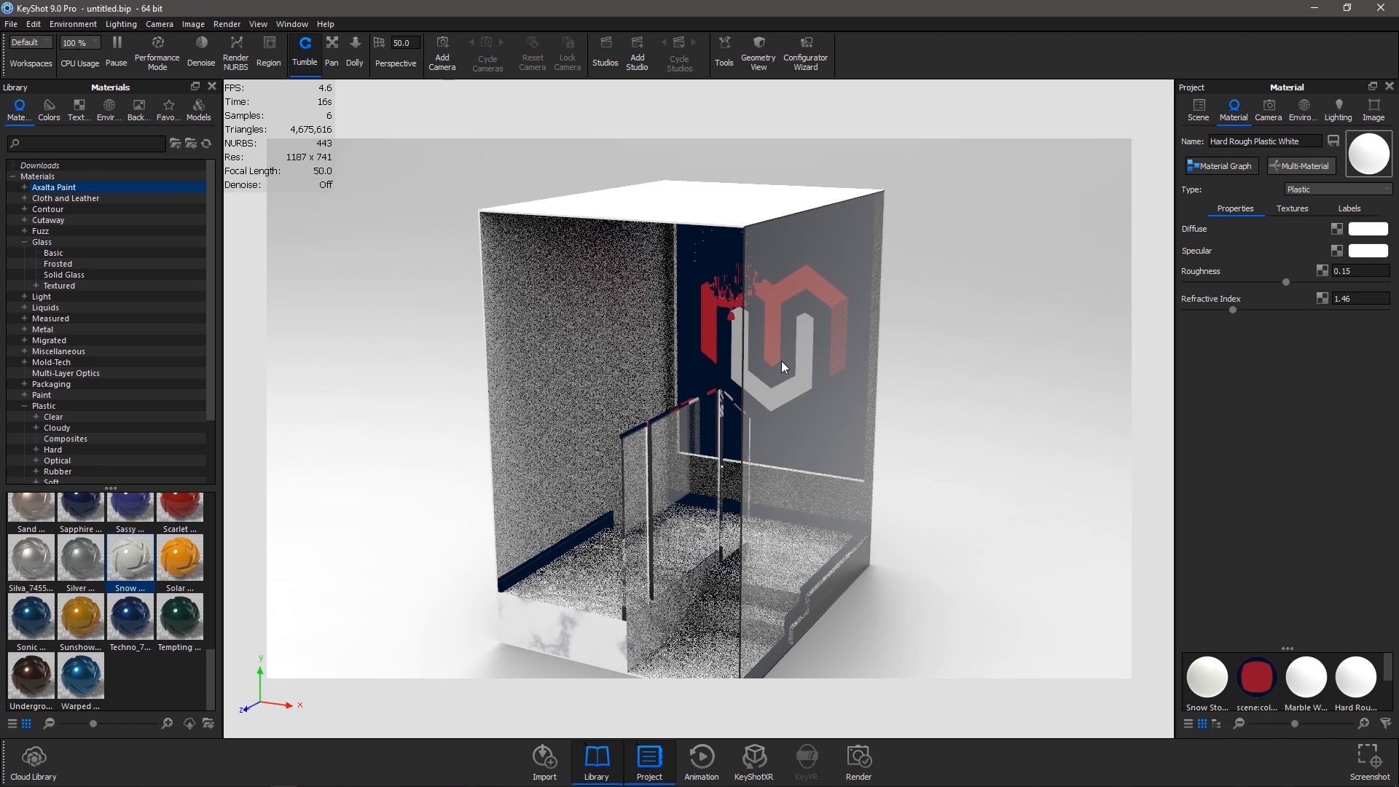
drag(303, 224, 1186, 374)
middle_drag(824, 268, 690, 243)
drag(833, 379, 1035, 320)
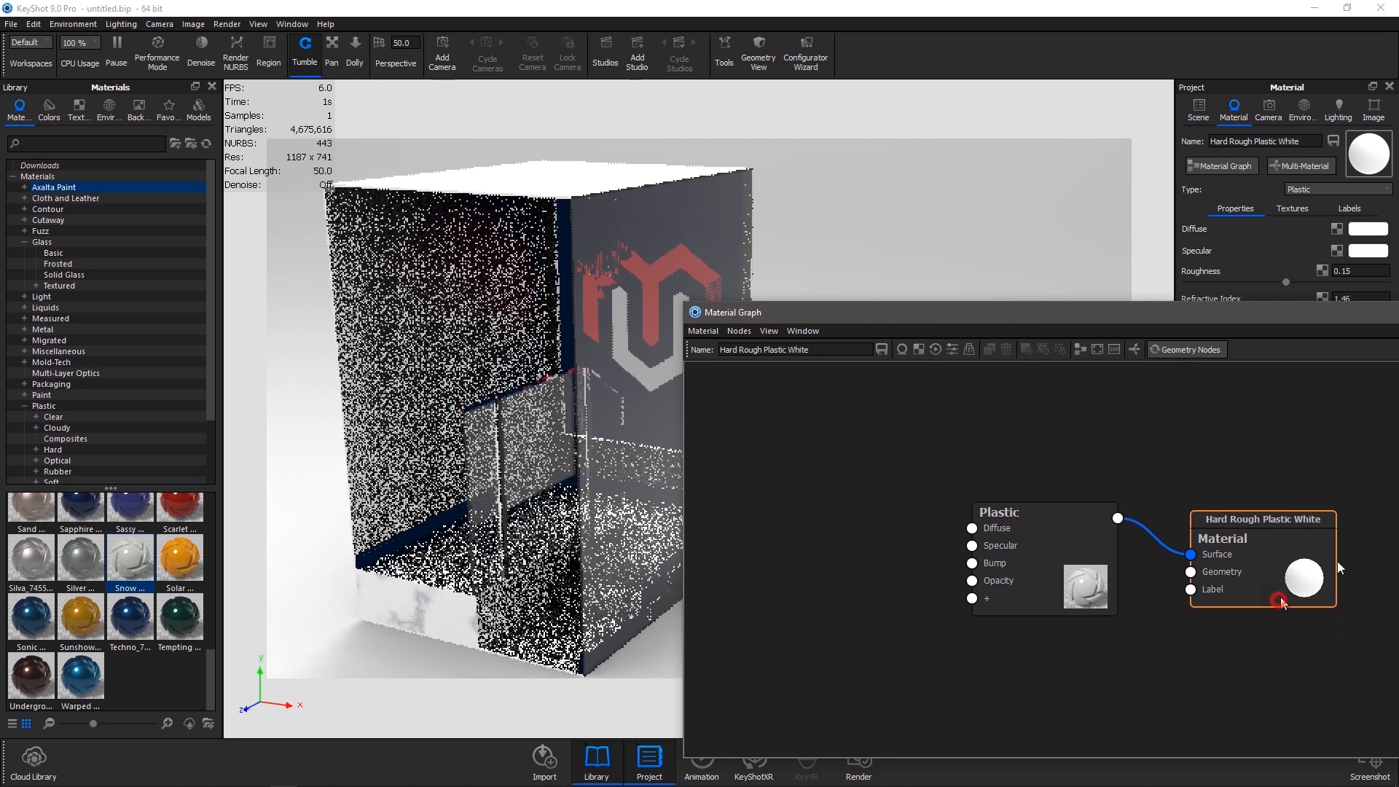
drag(1277, 602, 1345, 554)
drag(1086, 558, 1139, 517)
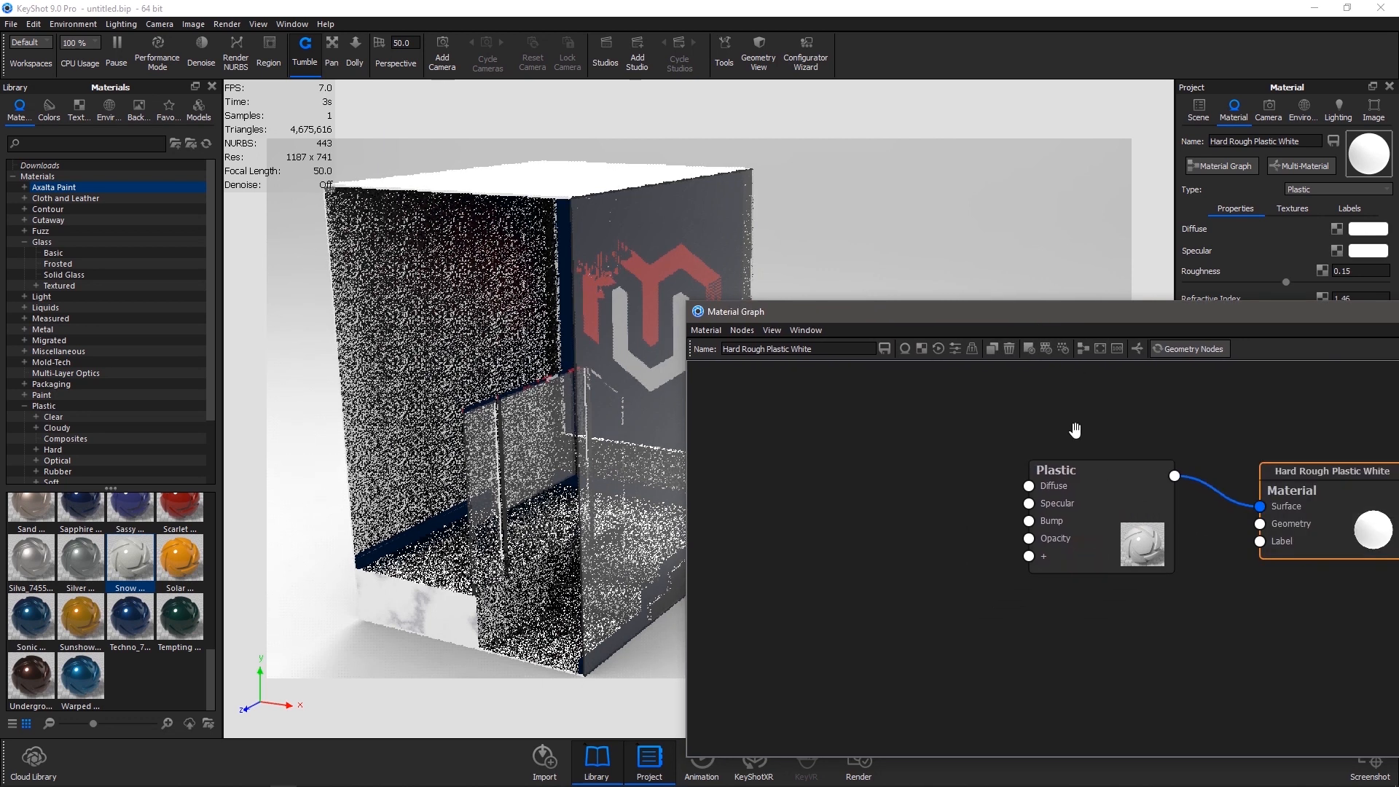
Load the brick_wall_texture_by_redwolf518_d20887u-fullview image as a texture map and connect it to the Plastic node's Diffuse, Specular and Bump inputs
click(922, 349)
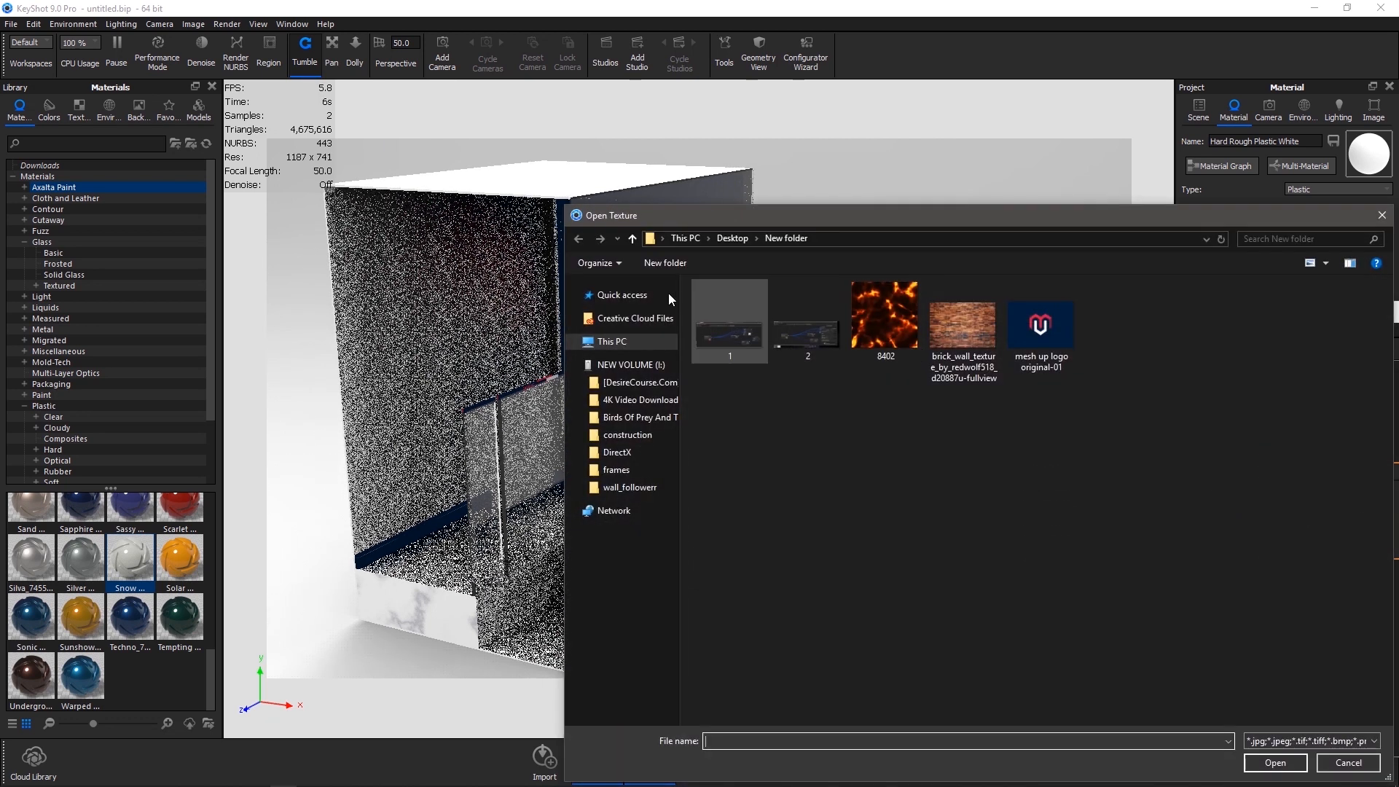
click(946, 331)
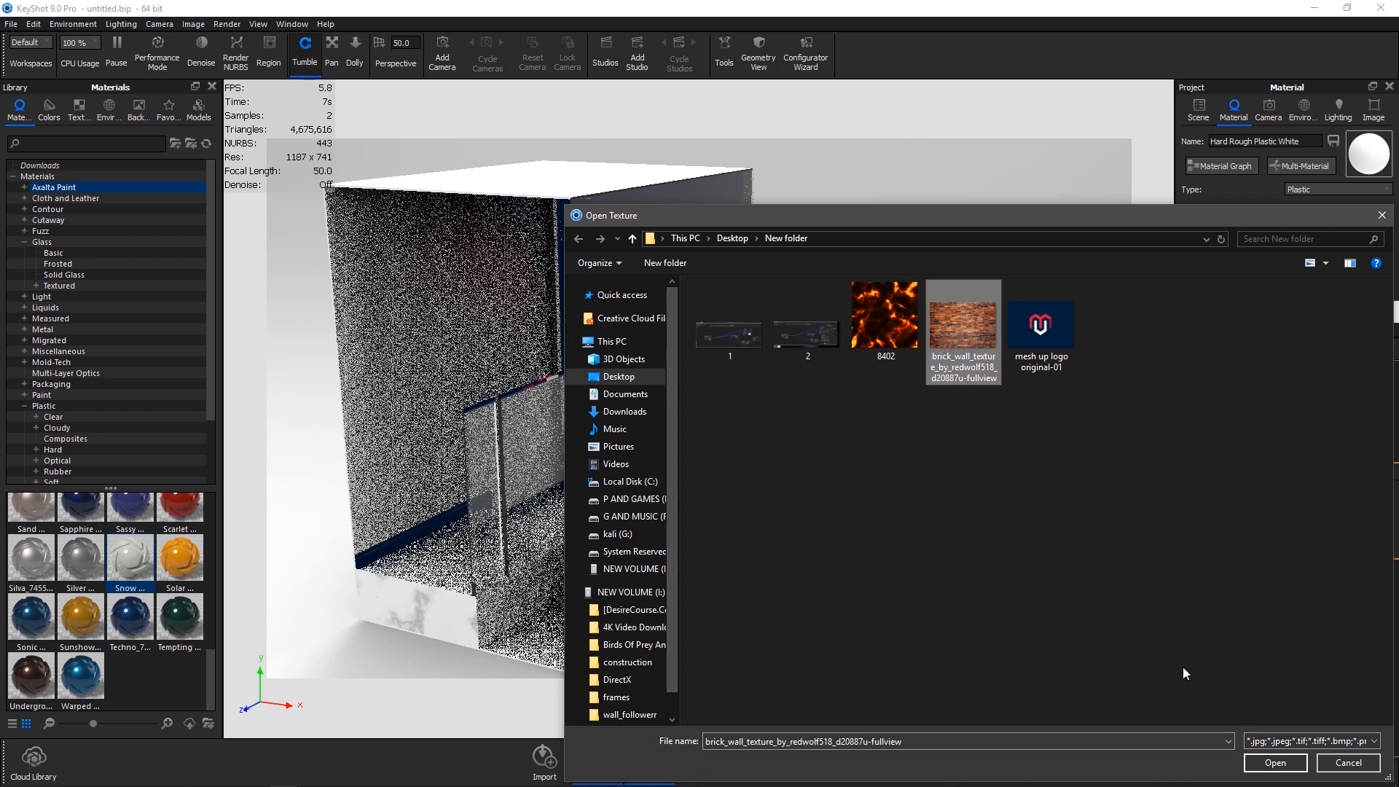
click(1275, 762)
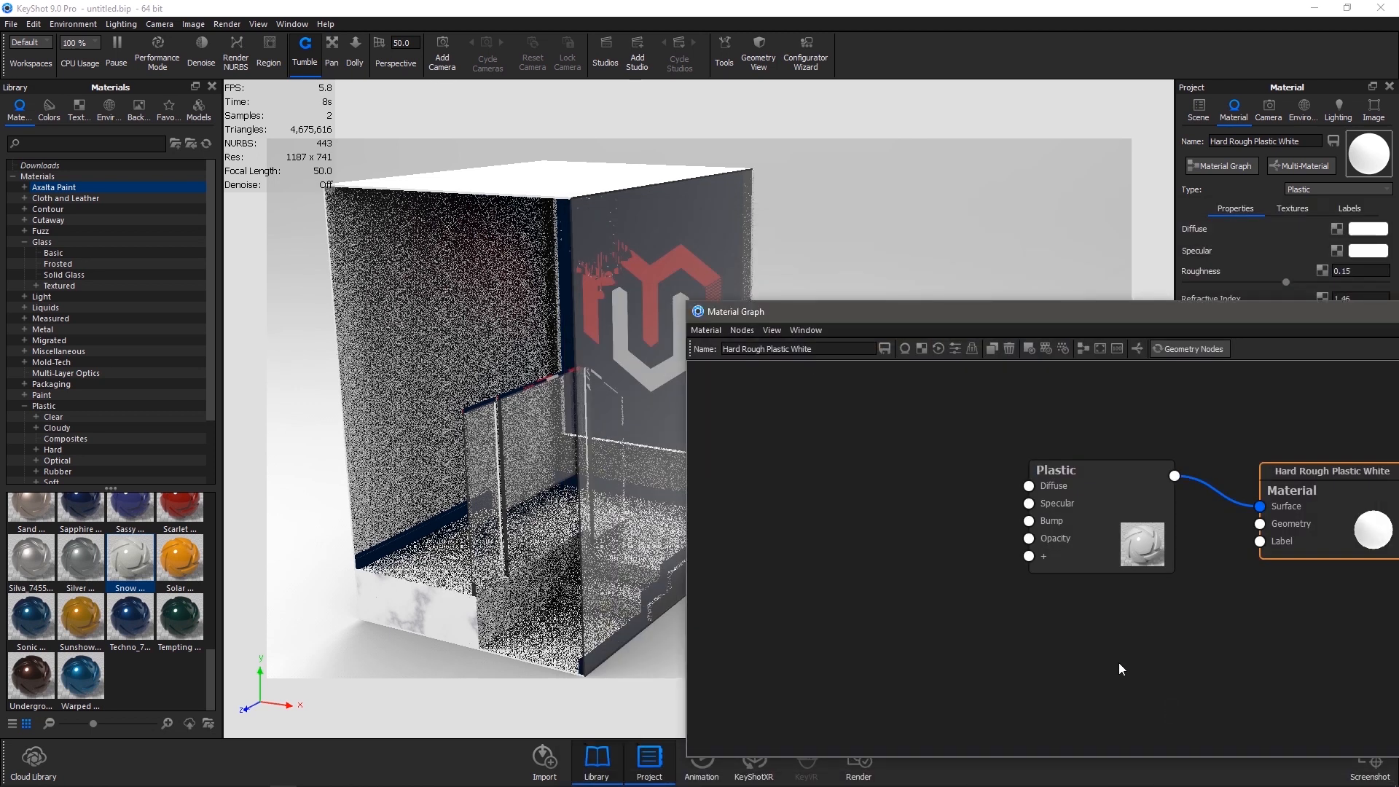
drag(1037, 671, 915, 485)
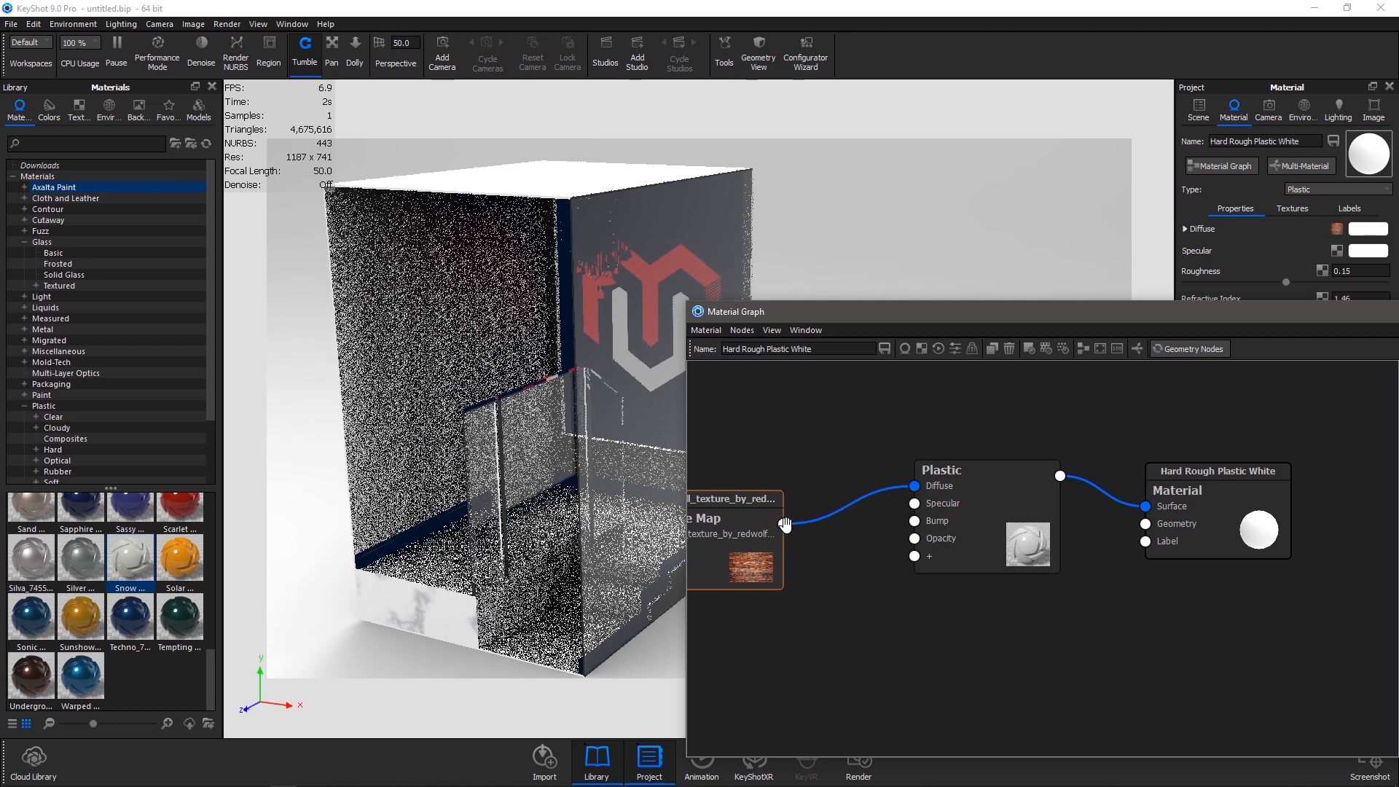
drag(783, 524, 915, 502)
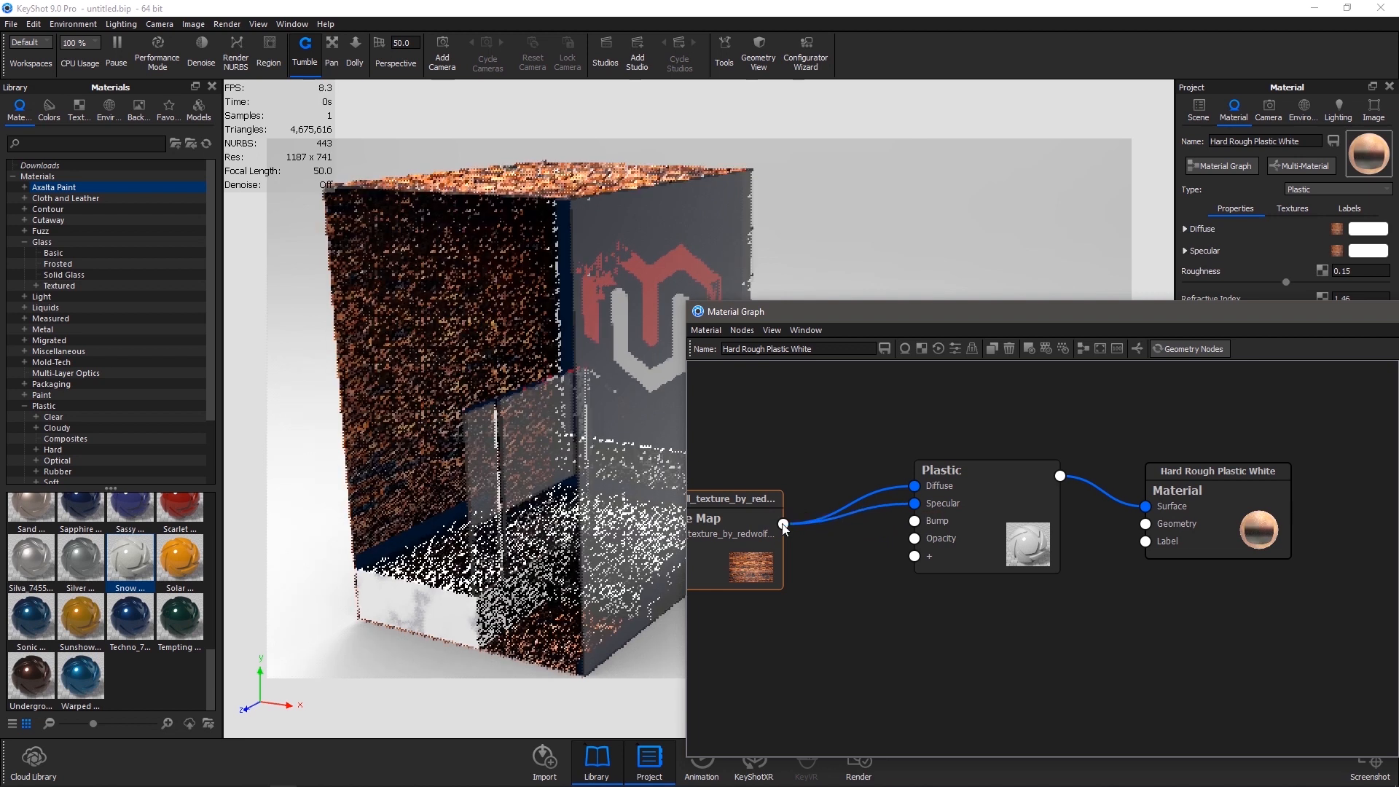
drag(782, 524, 915, 520)
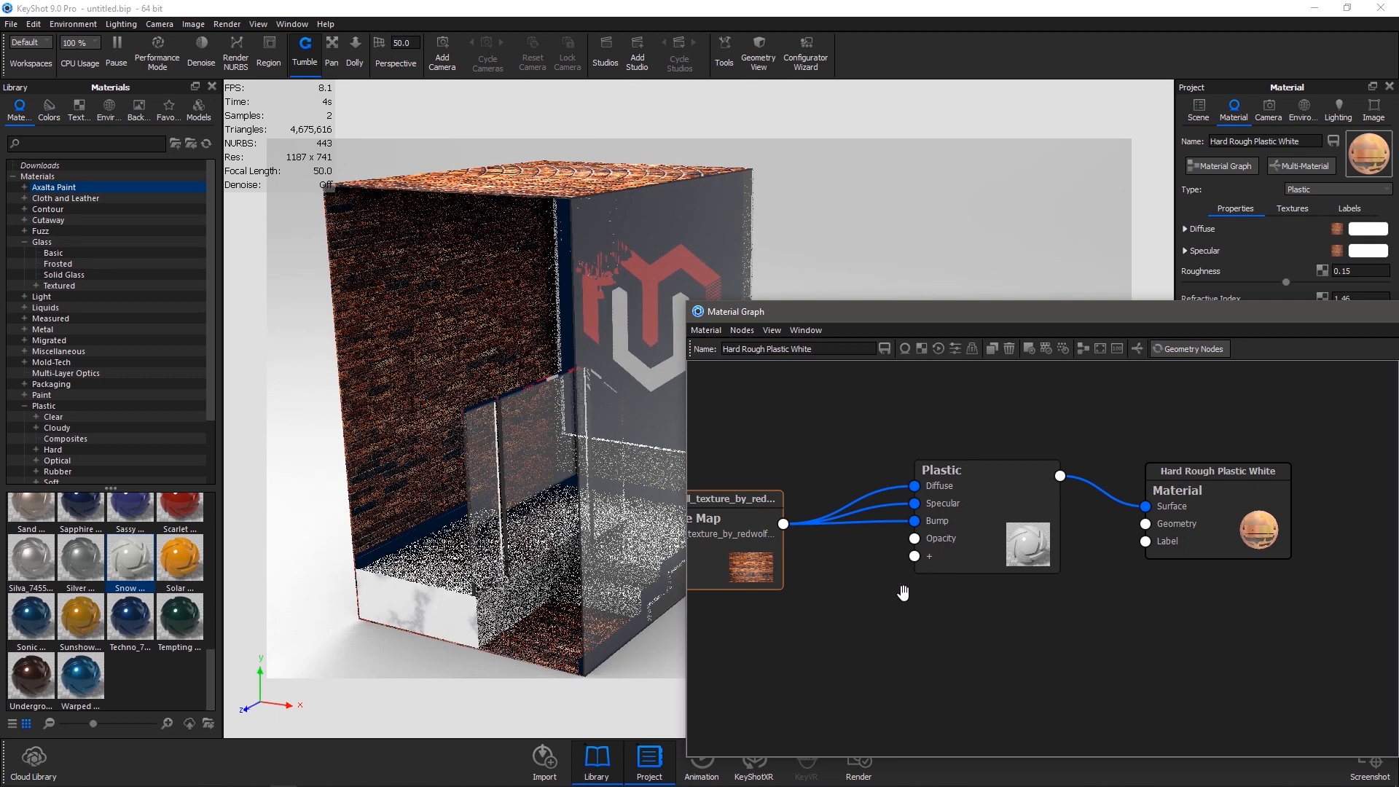
Add a Color To Number node, feed it from the brick texture map and connect its output to the Plastic node's Roughness
right_click(893, 615)
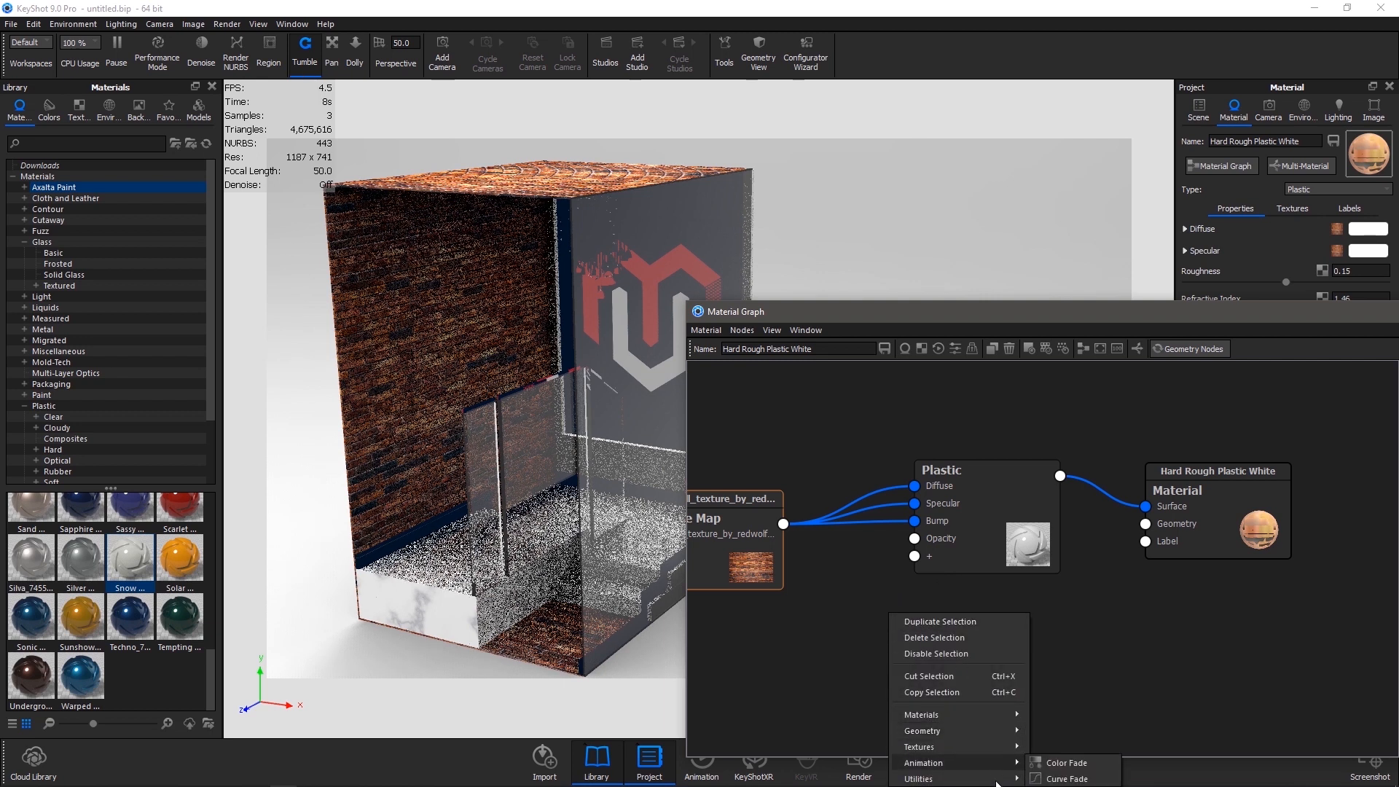
mouse_move(998, 778)
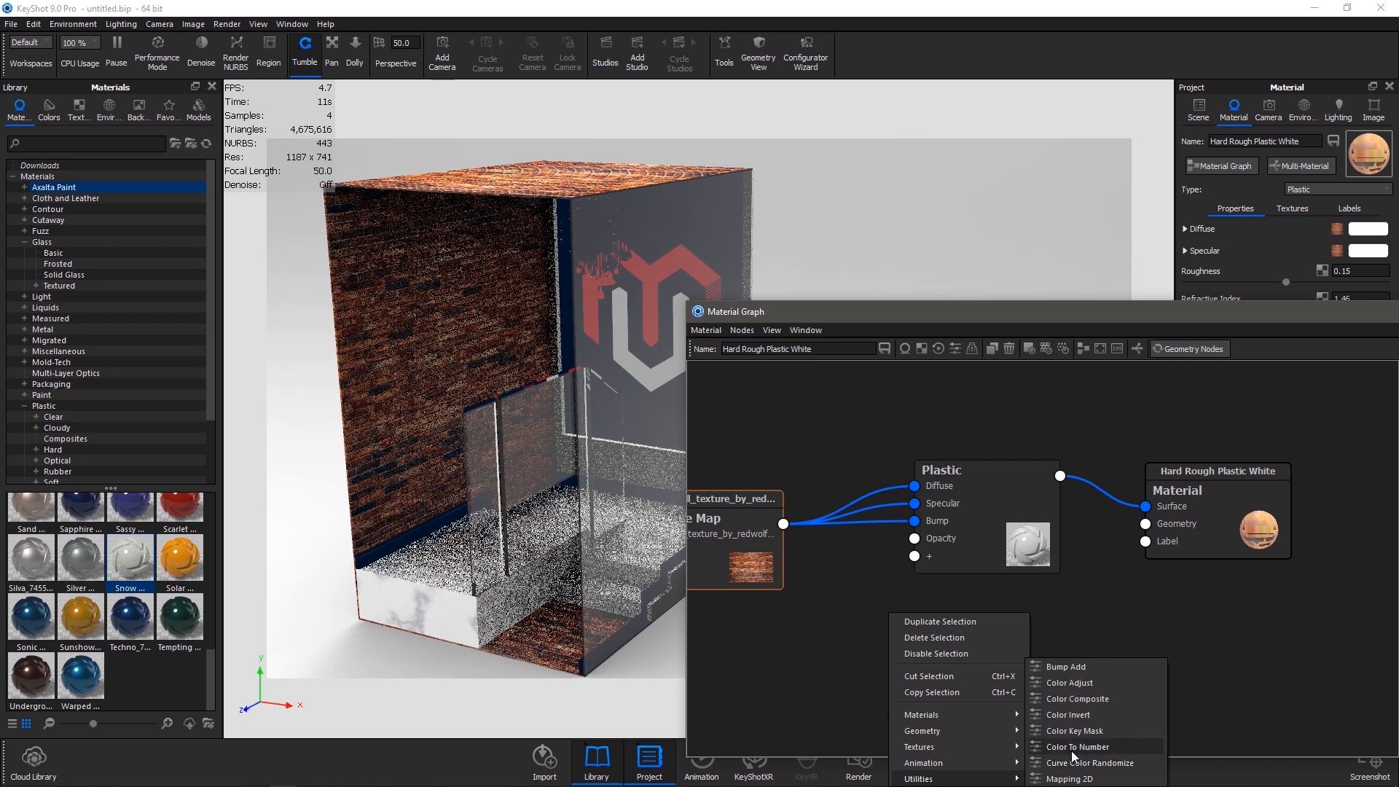
click(1072, 751)
drag(990, 646, 909, 638)
drag(785, 524, 811, 636)
drag(955, 628, 959, 504)
click(1007, 546)
drag(1140, 325, 701, 322)
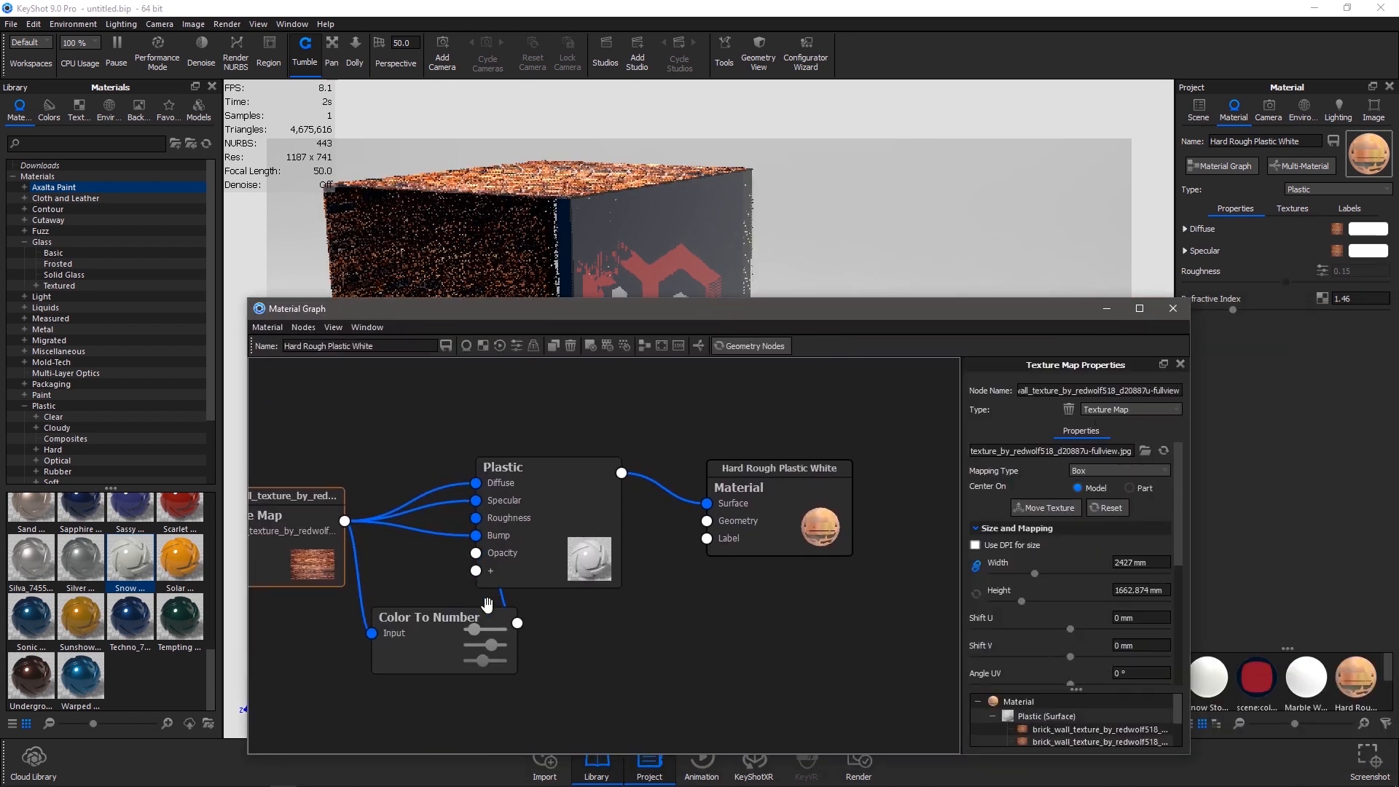
Set the Color To Number node's Input To to 10 and Output To to 15
click(474, 631)
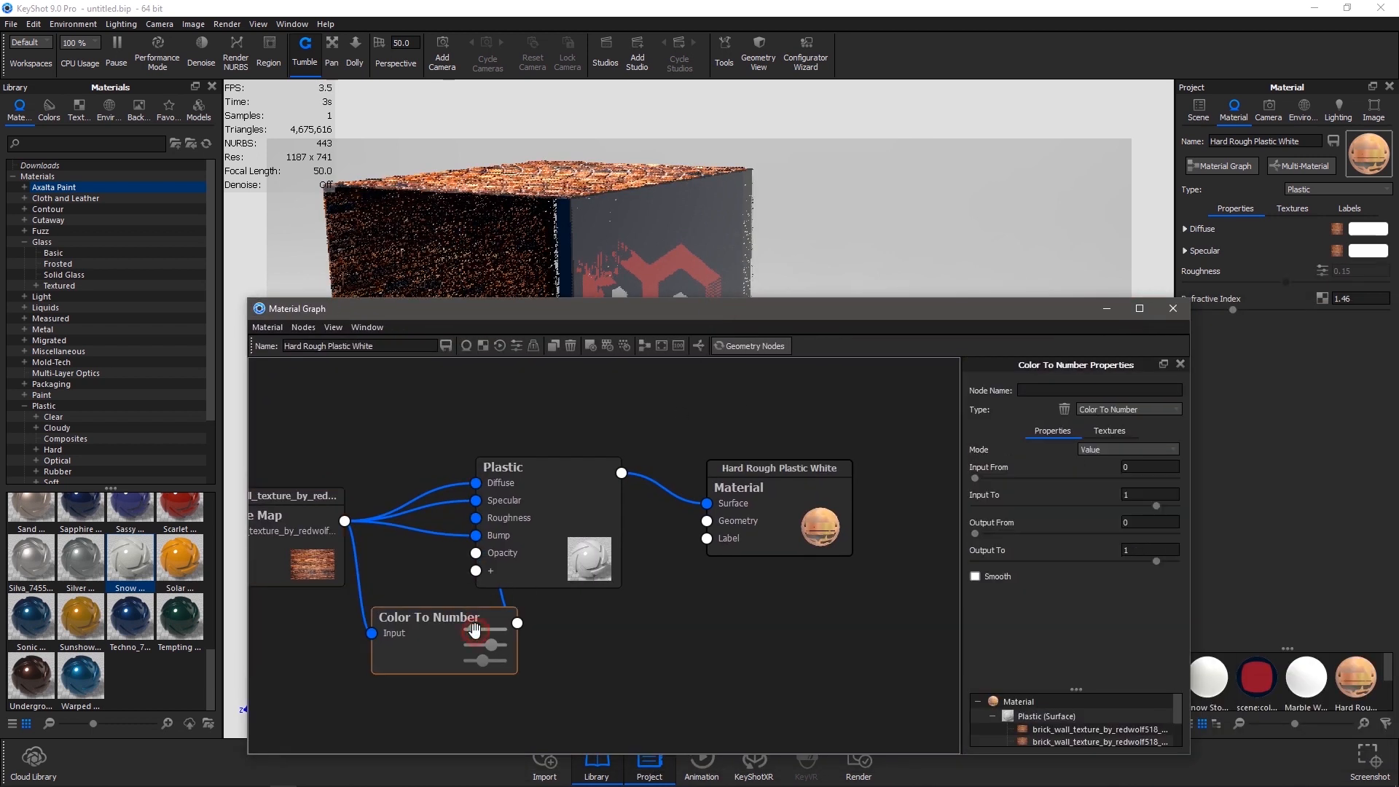
click(1143, 493)
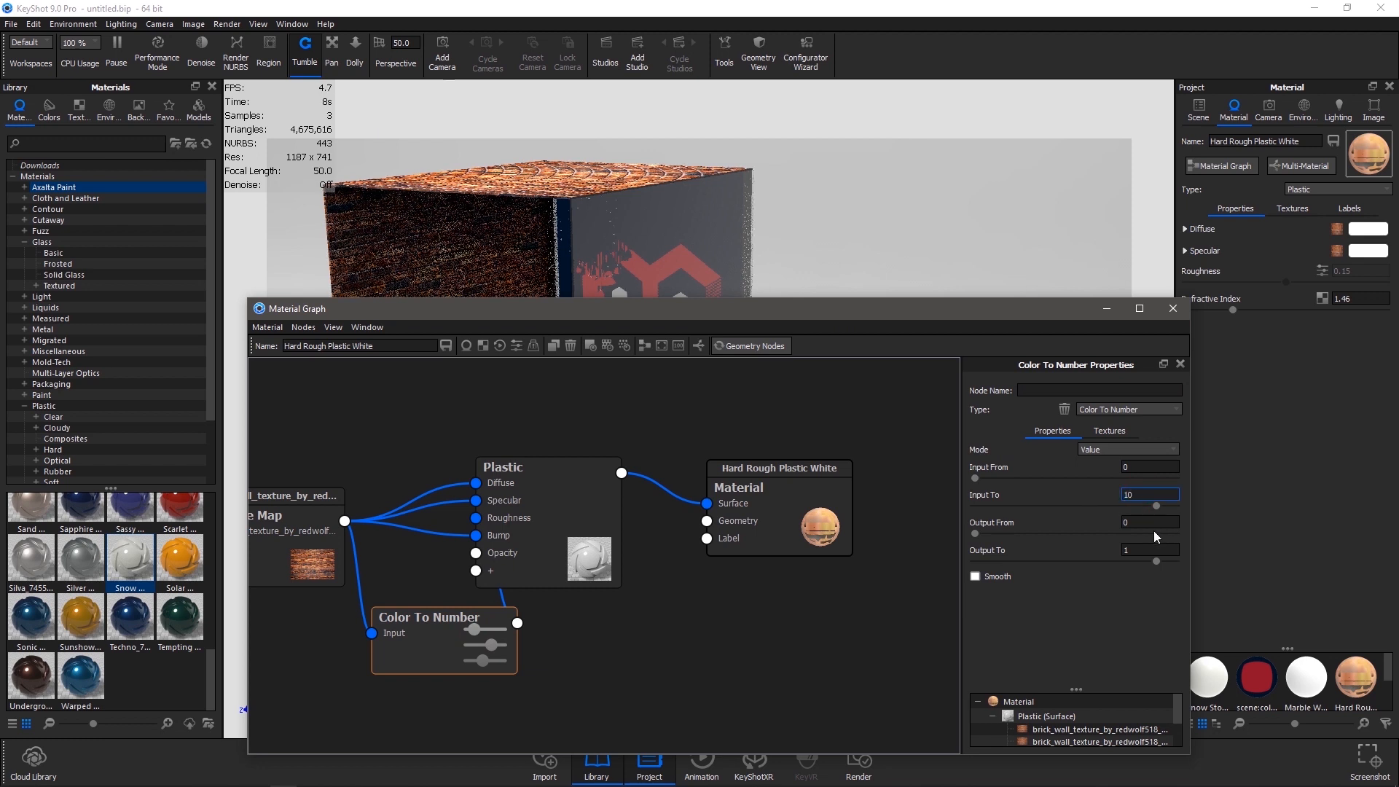
click(1146, 547)
text(5)
key(Return)
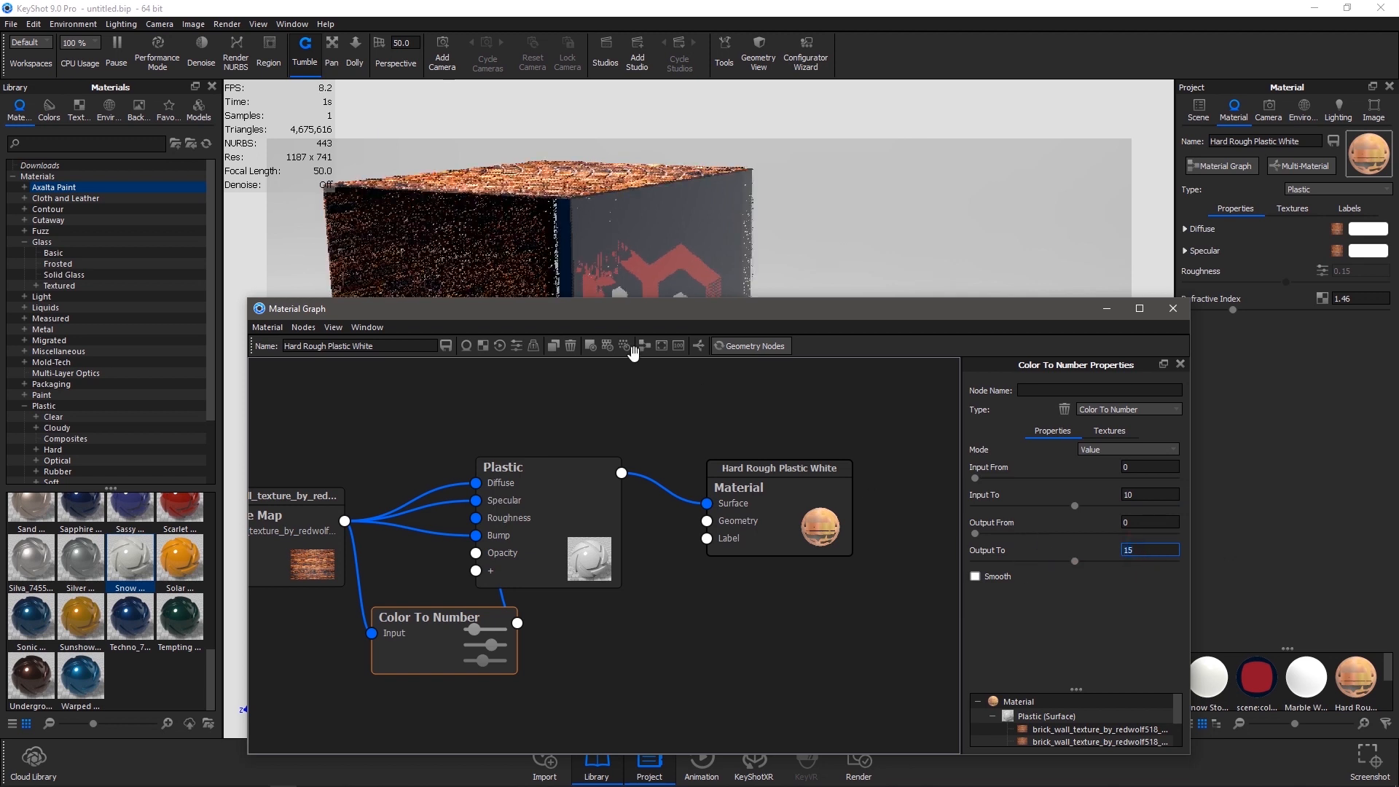
Connect the Color To Number output to the Plastic node's Bump Height as well and rearrange the graph nodes
drag(588, 527, 623, 527)
drag(408, 645, 380, 399)
drag(766, 514, 858, 503)
drag(568, 538, 640, 530)
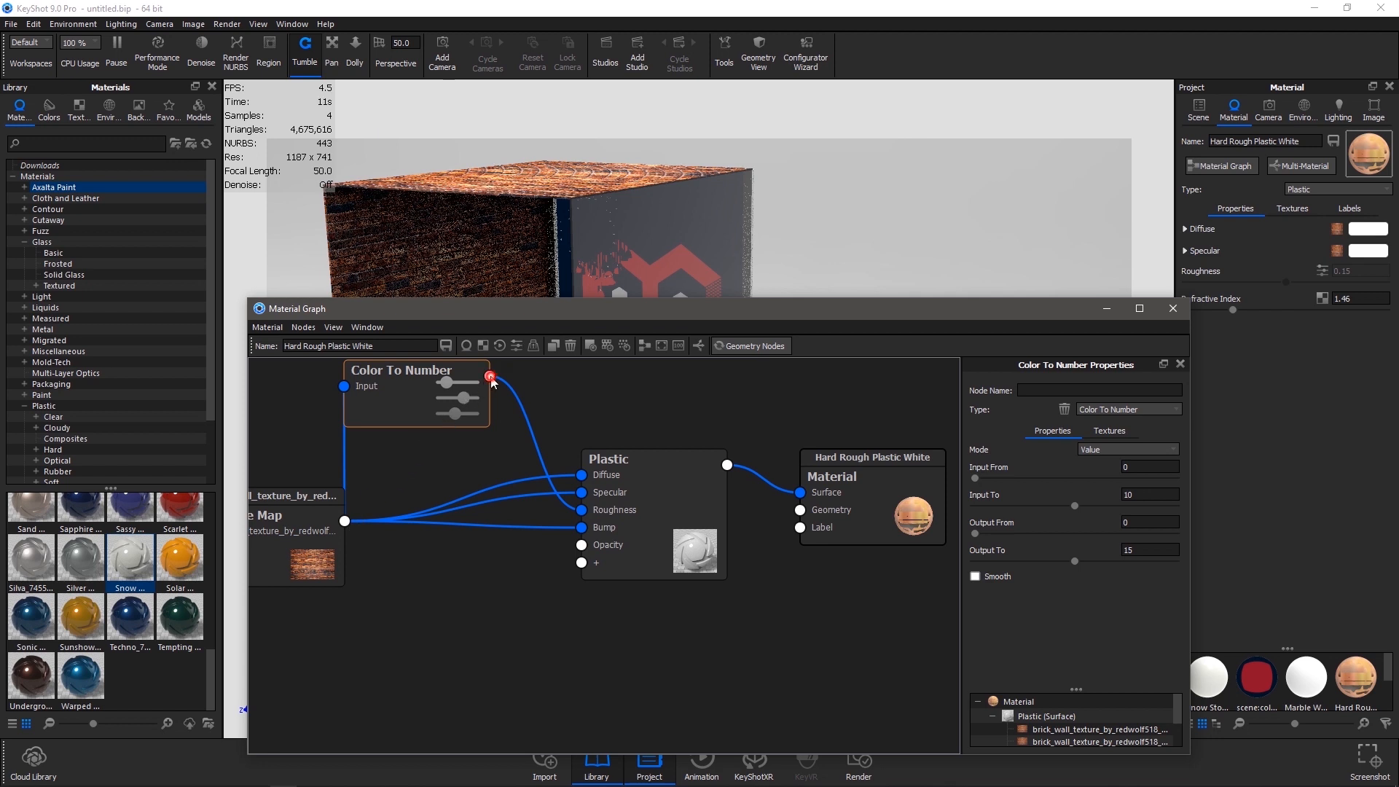
drag(642, 507, 642, 507)
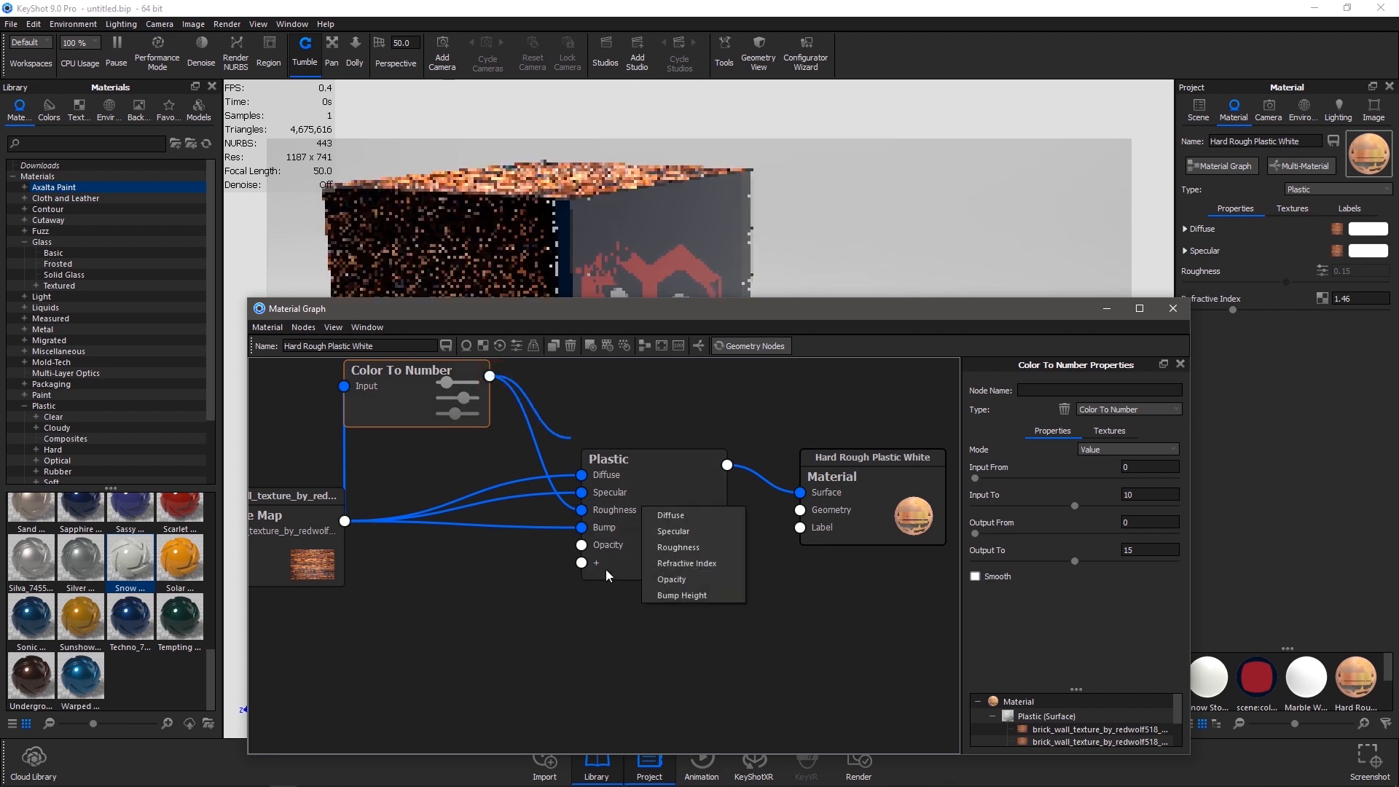
click(685, 594)
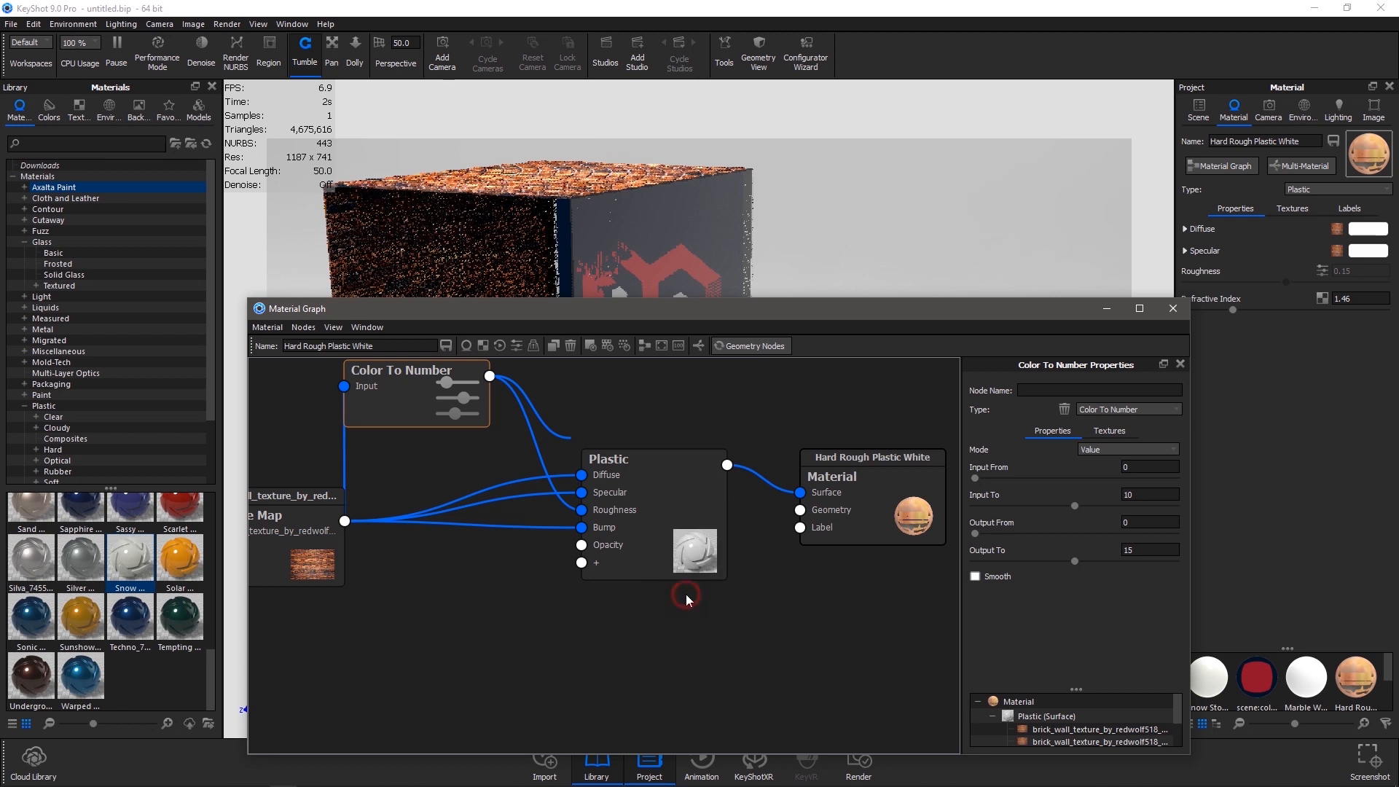
drag(418, 398, 463, 574)
drag(612, 575, 631, 590)
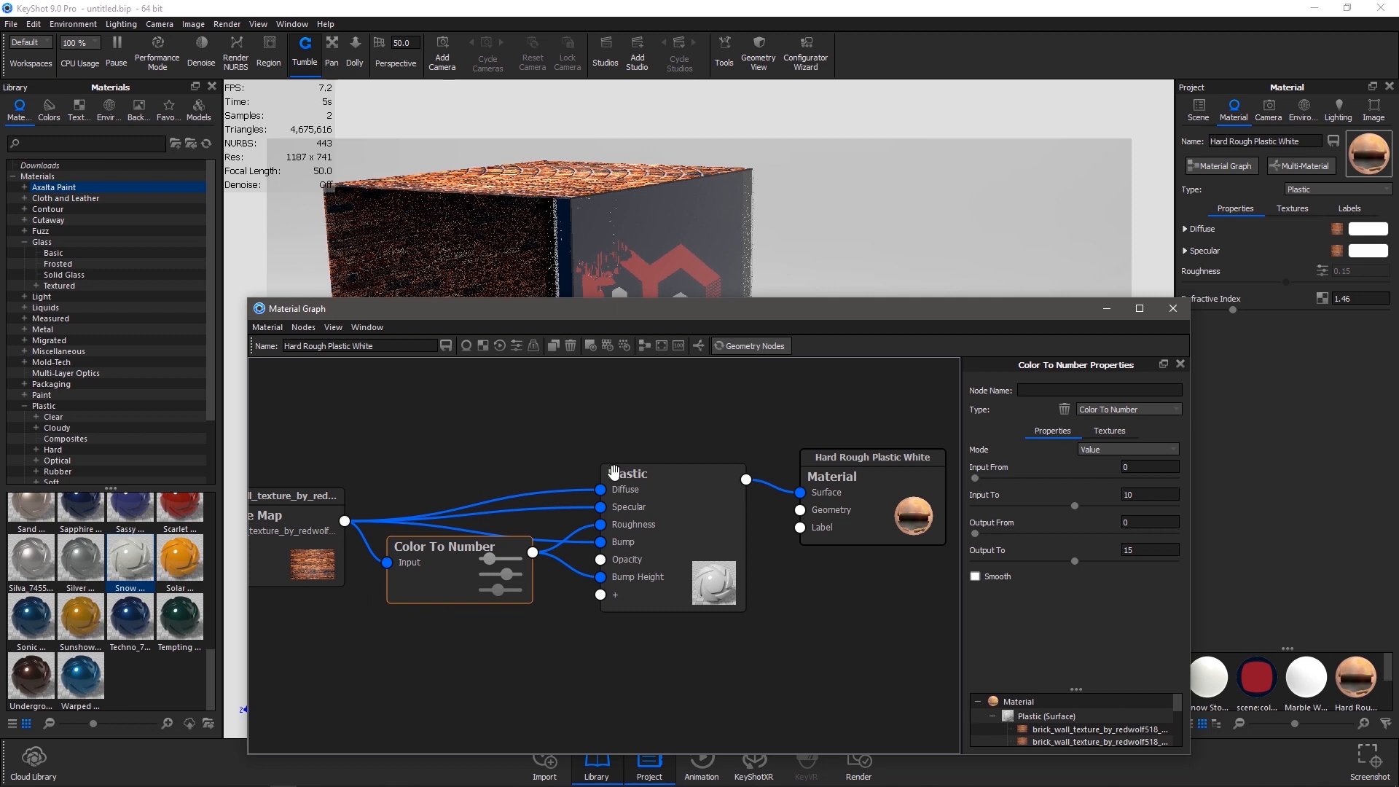
Add a Displace geometry node, feed it from the brick texture map and connect it to the Material node's Geometry input
right_click(480, 414)
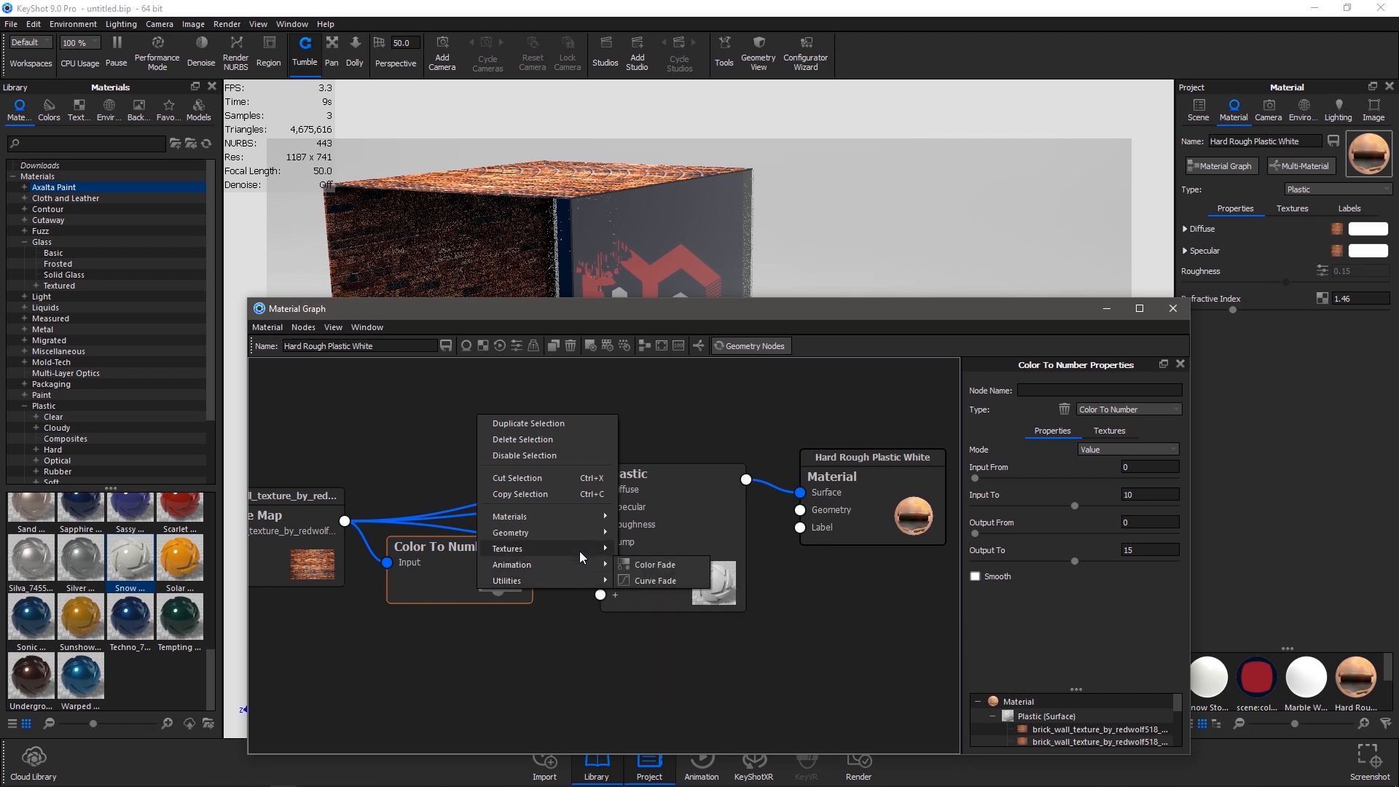
mouse_move(581, 547)
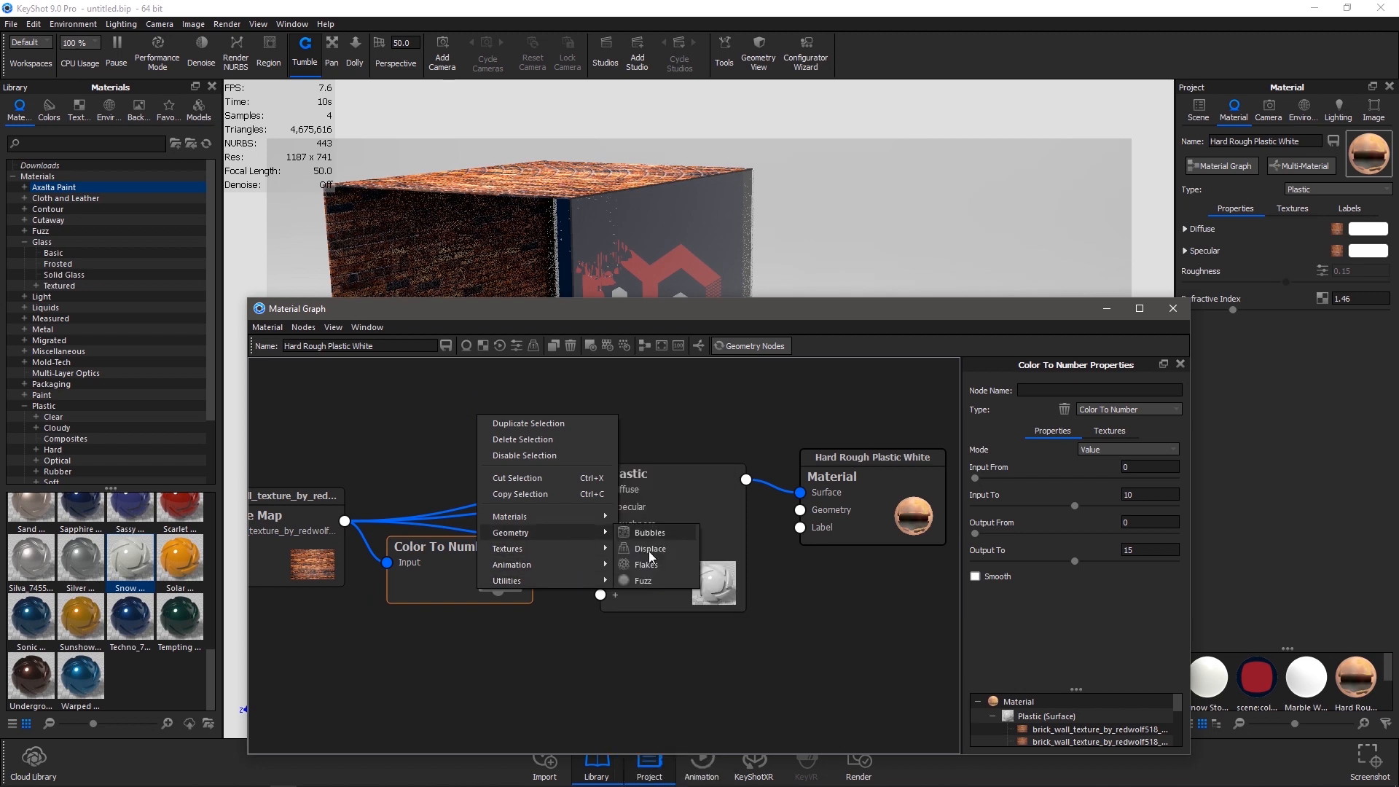
click(649, 550)
drag(510, 424, 537, 664)
drag(345, 521, 502, 681)
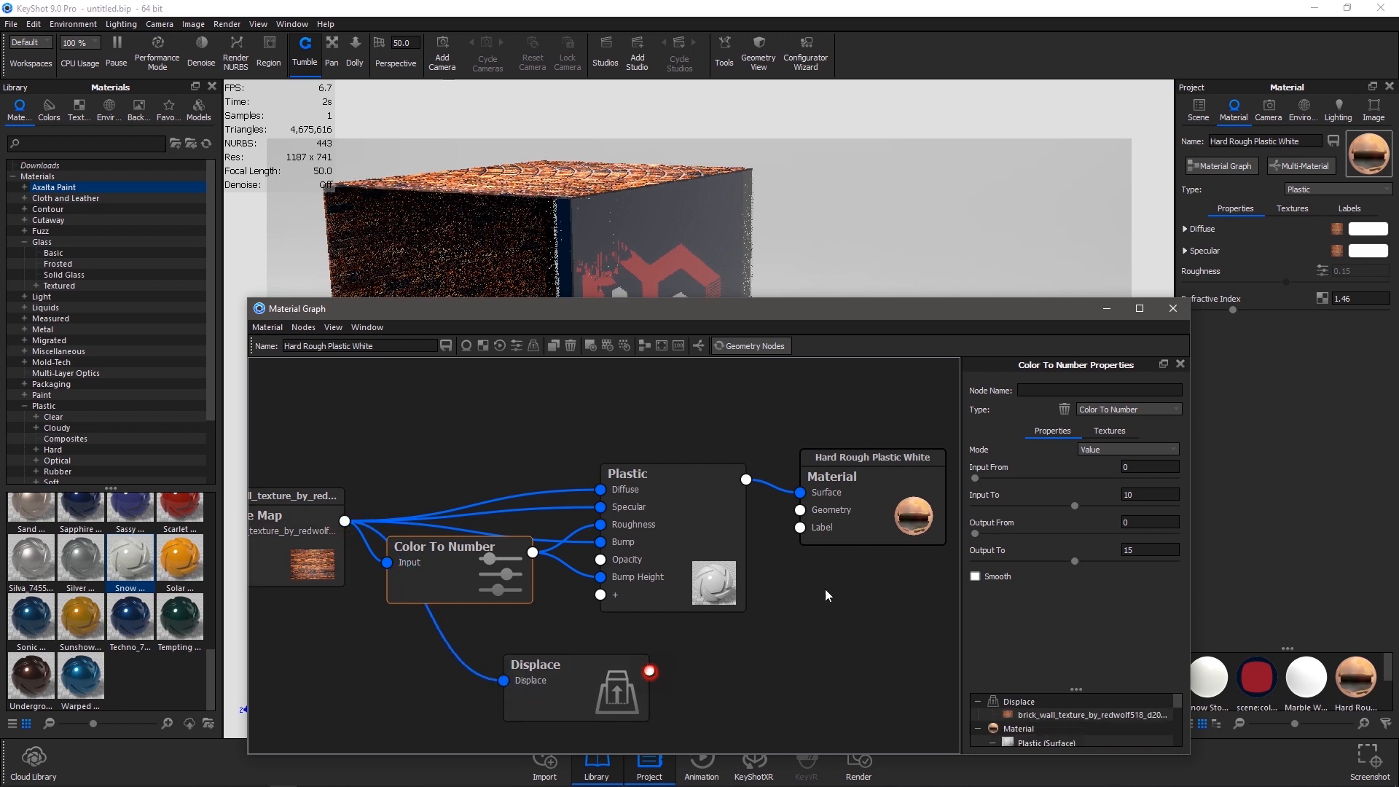
drag(649, 670, 801, 510)
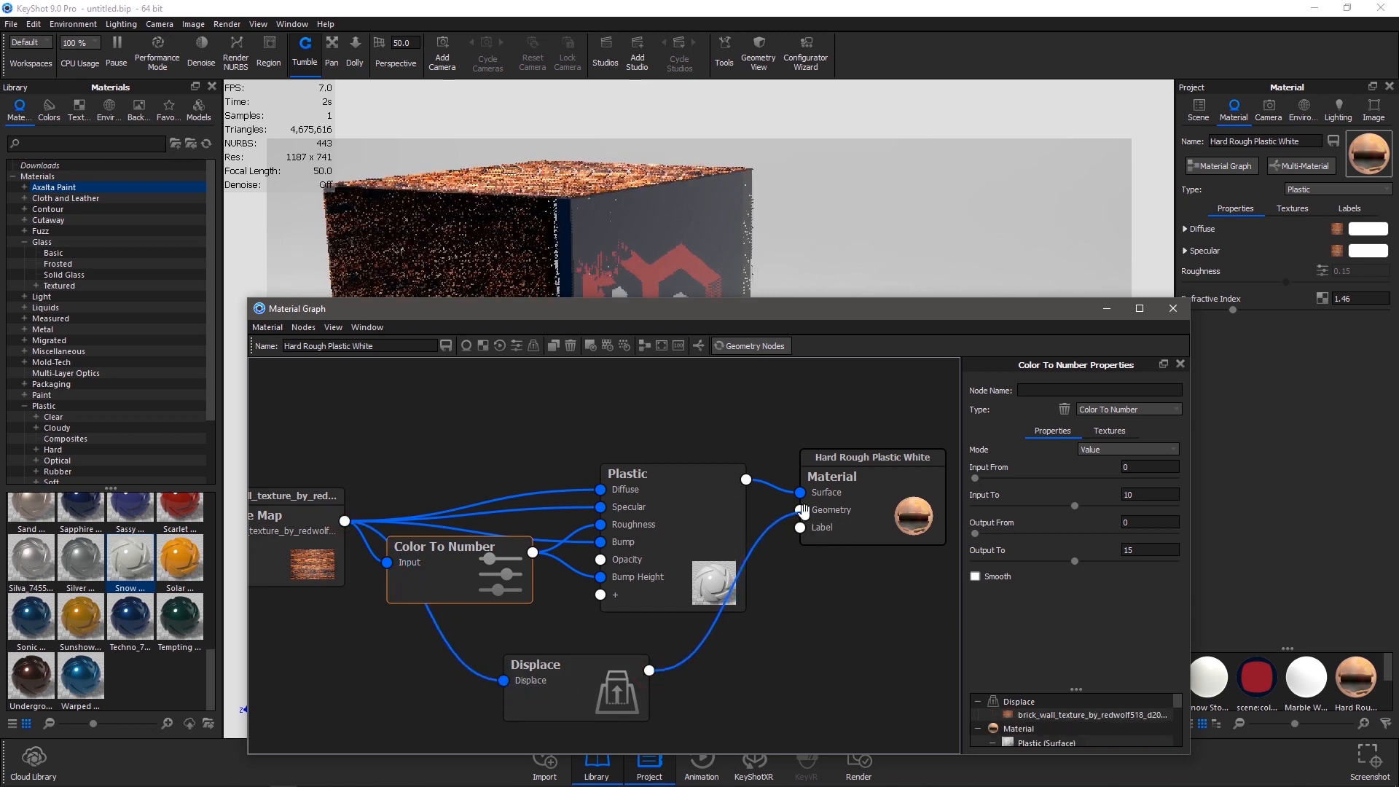
Execute the Displace node with a displacement height of 30 mm and check the relief on the room's brick wall
click(593, 683)
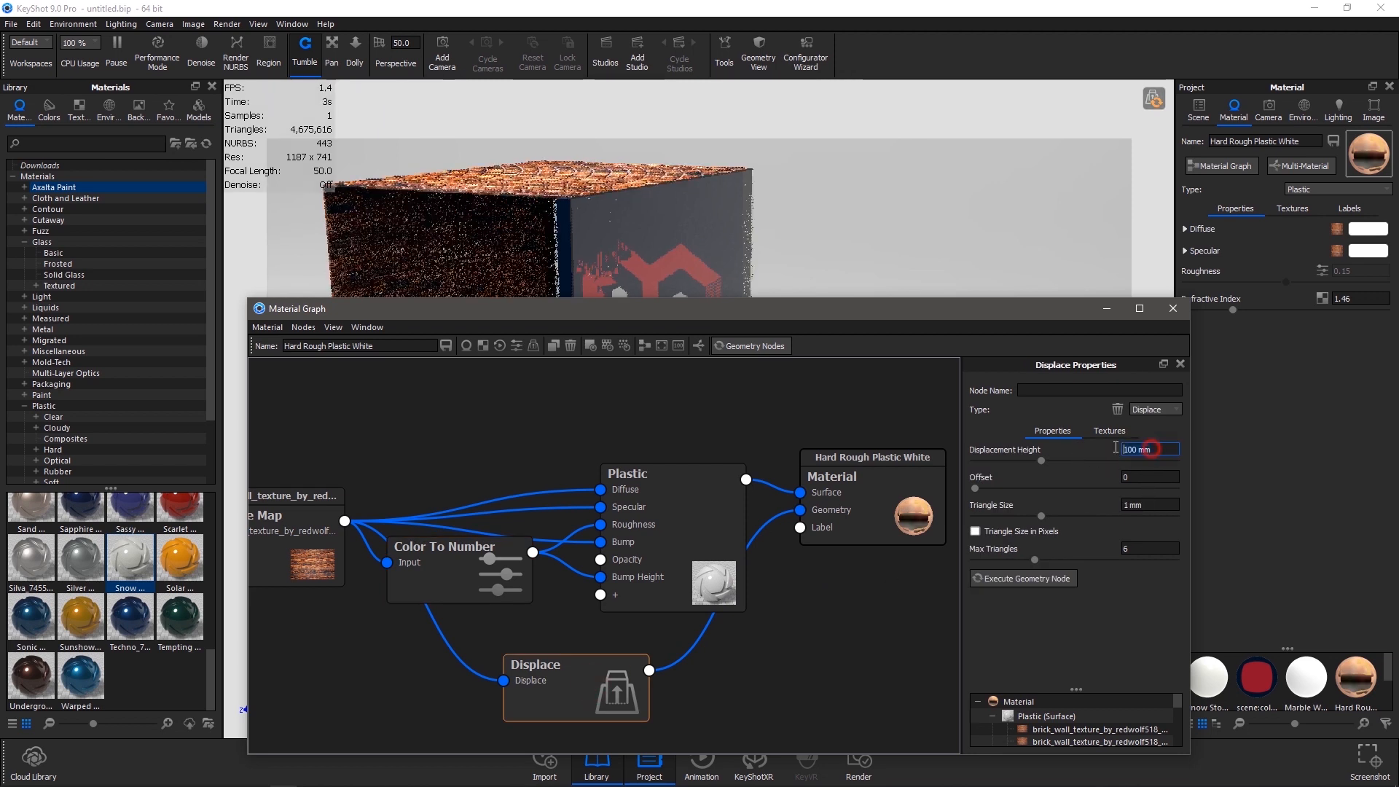
key(Return)
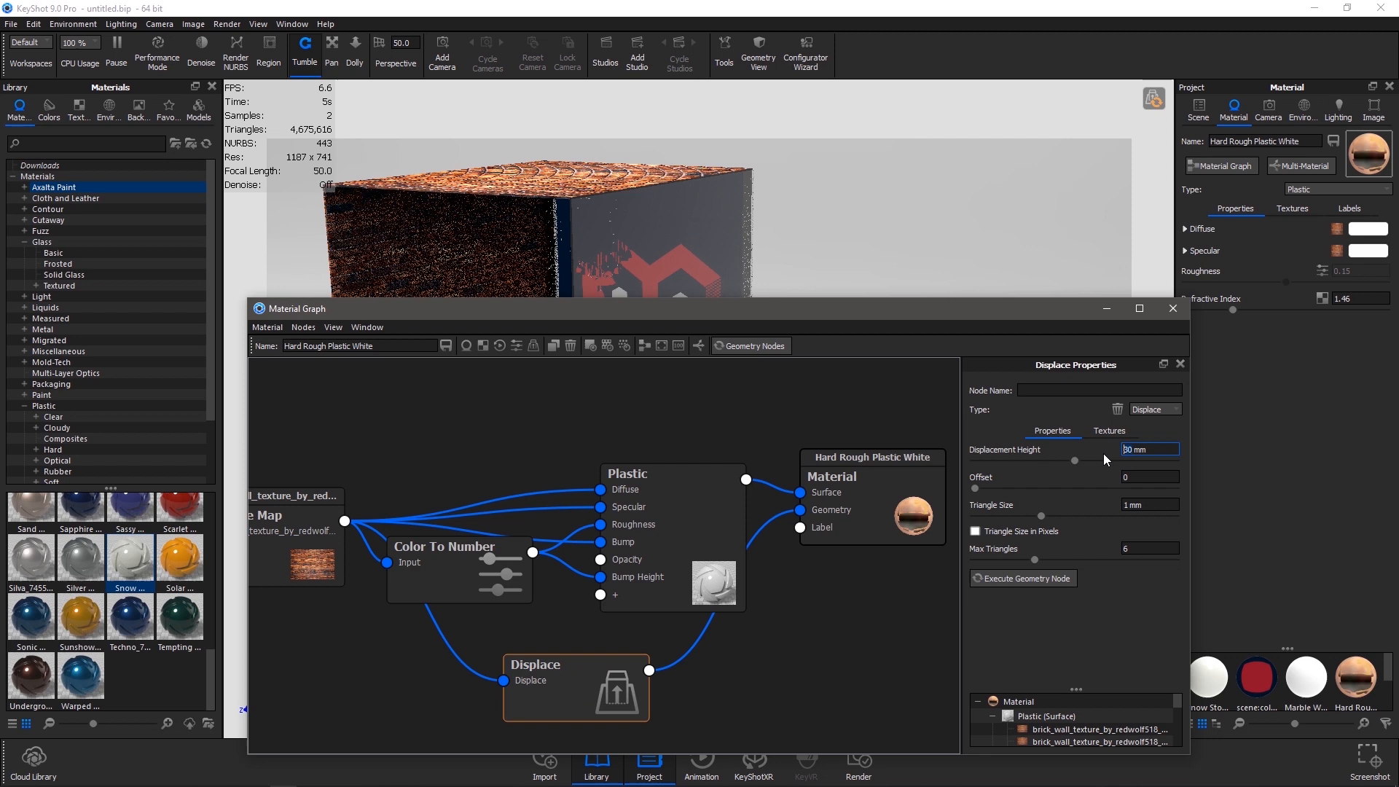
click(761, 345)
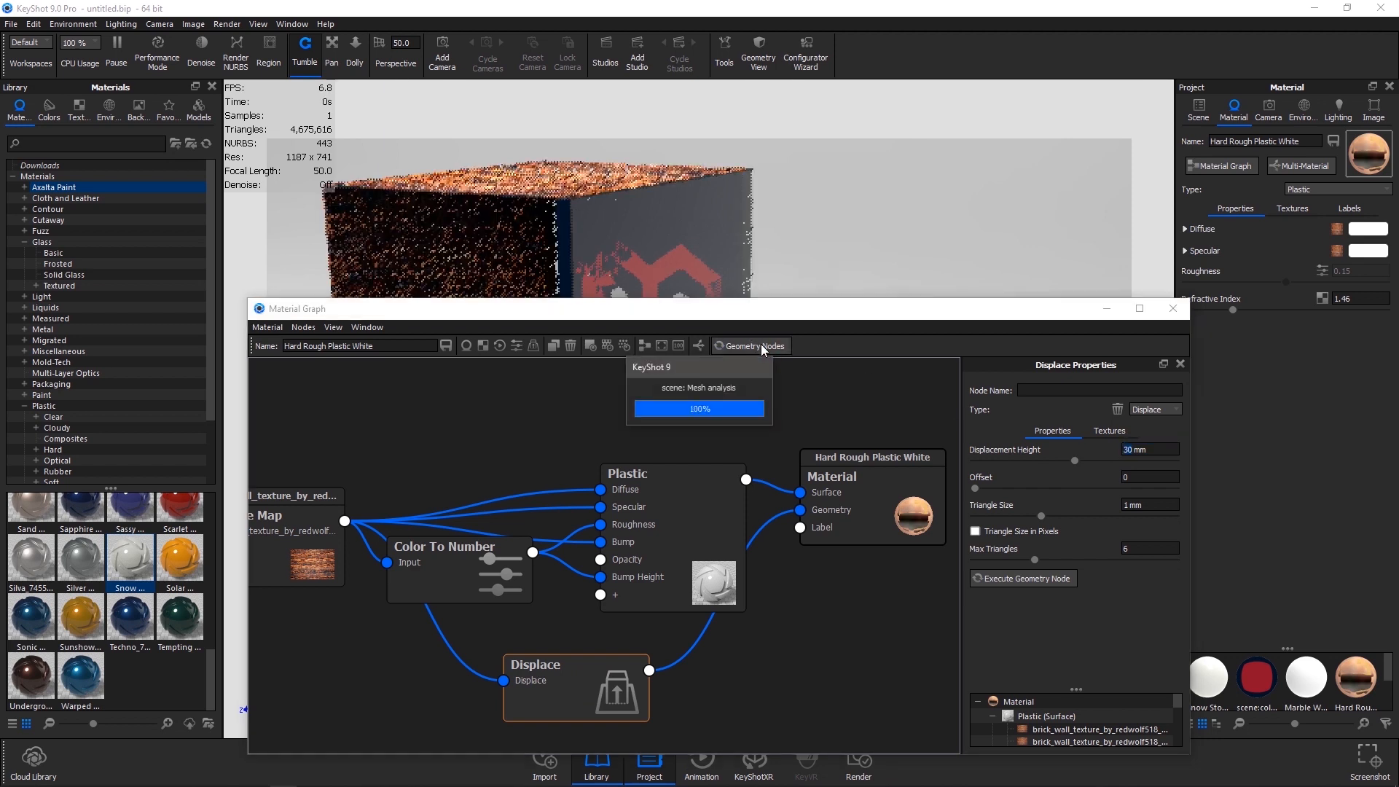
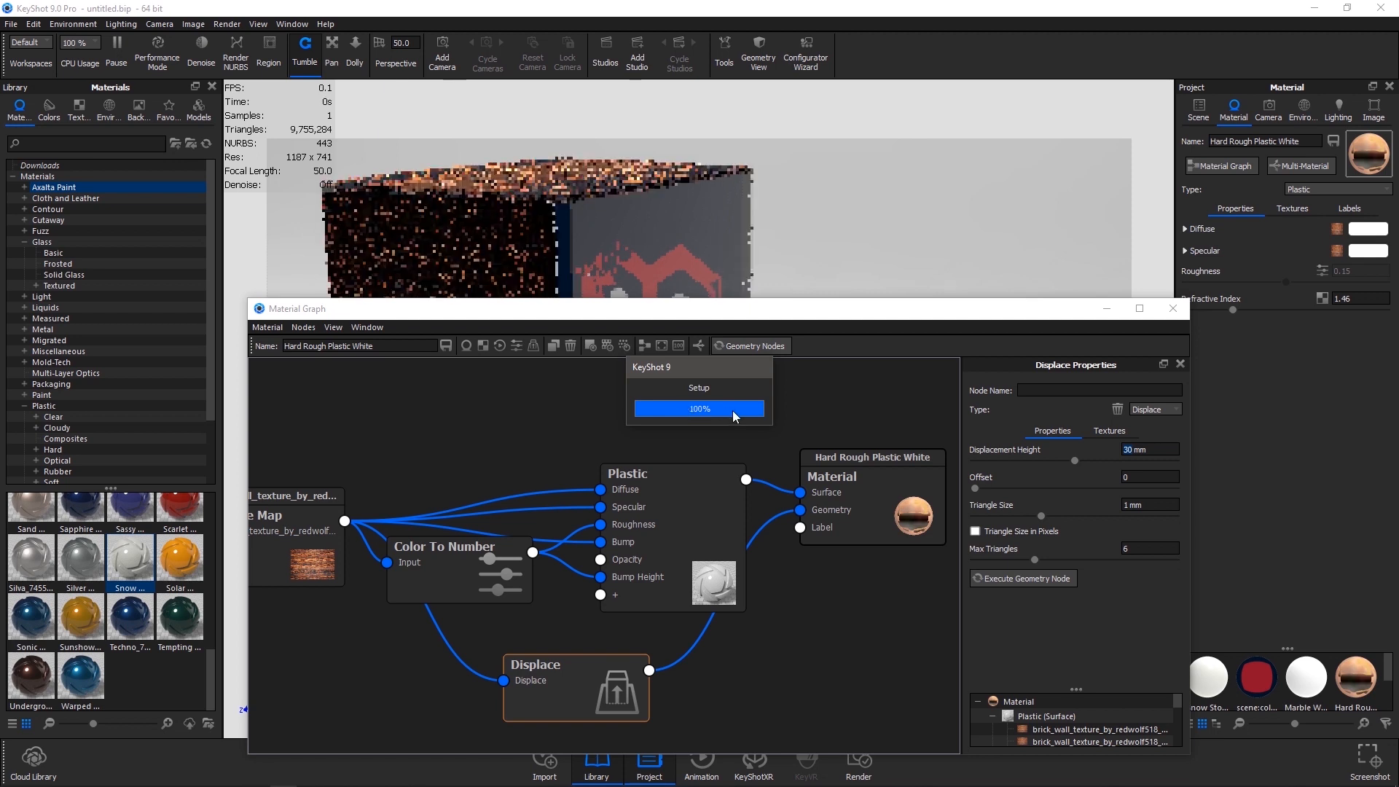
click(1174, 309)
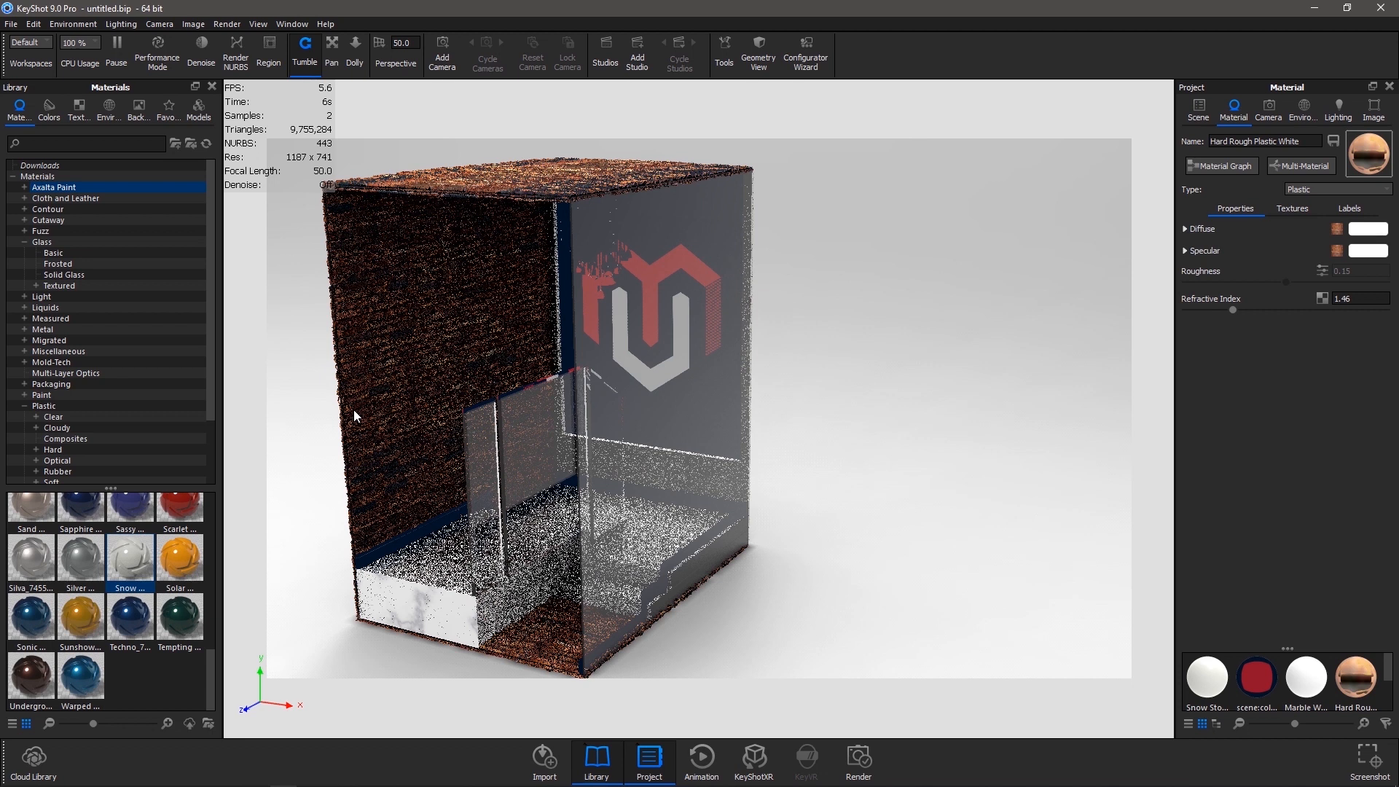
drag(446, 416, 453, 401)
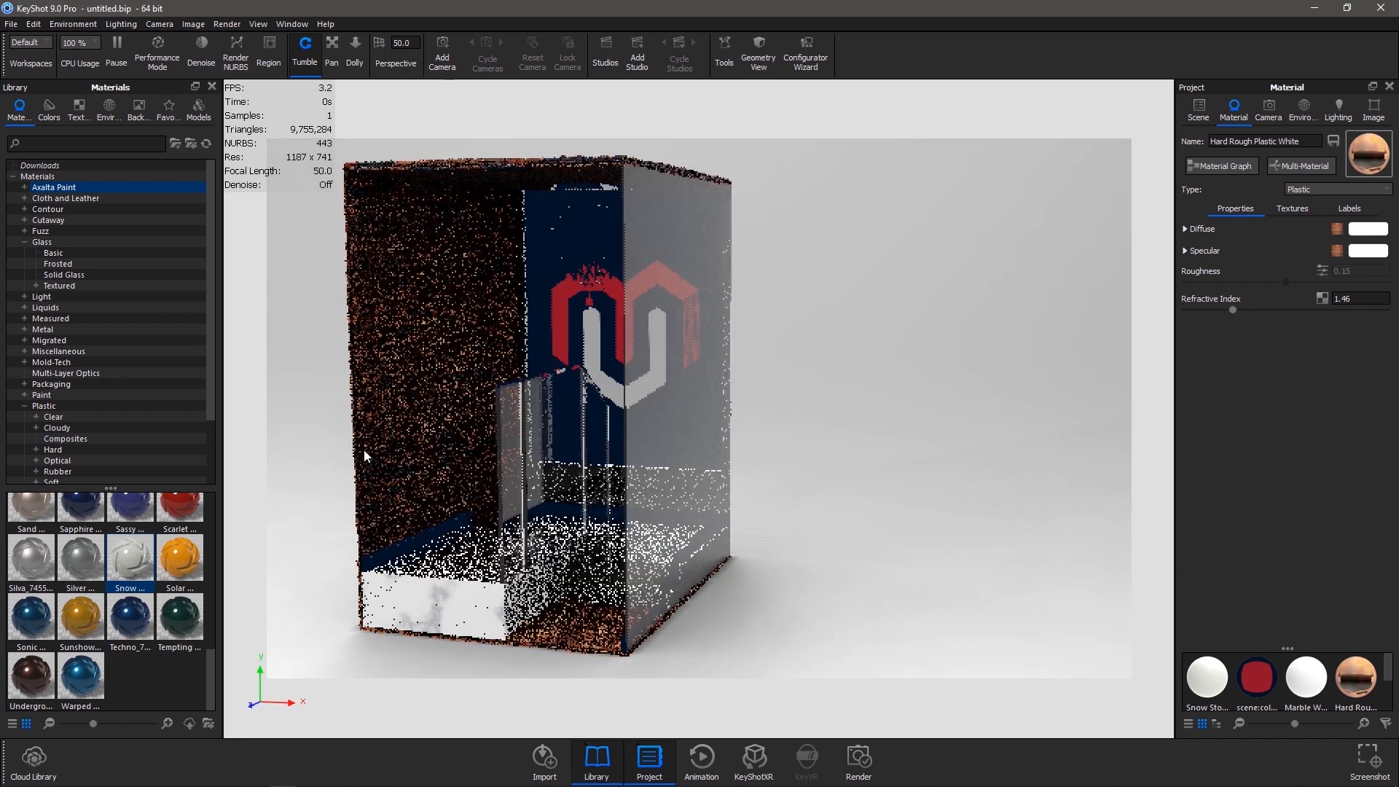
scroll(365, 449, up, 5)
middle_drag(884, 362, 1205, 349)
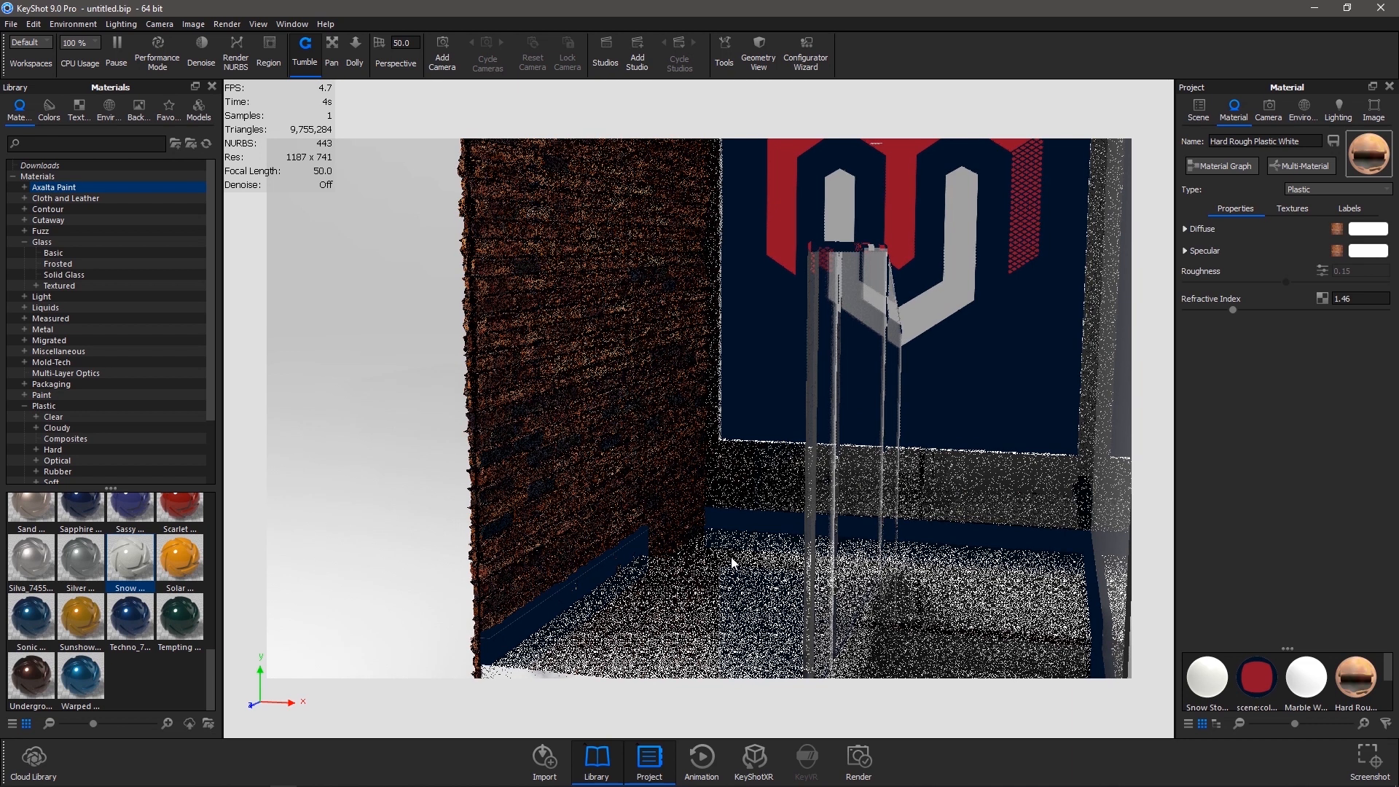
scroll(413, 526, down, 5)
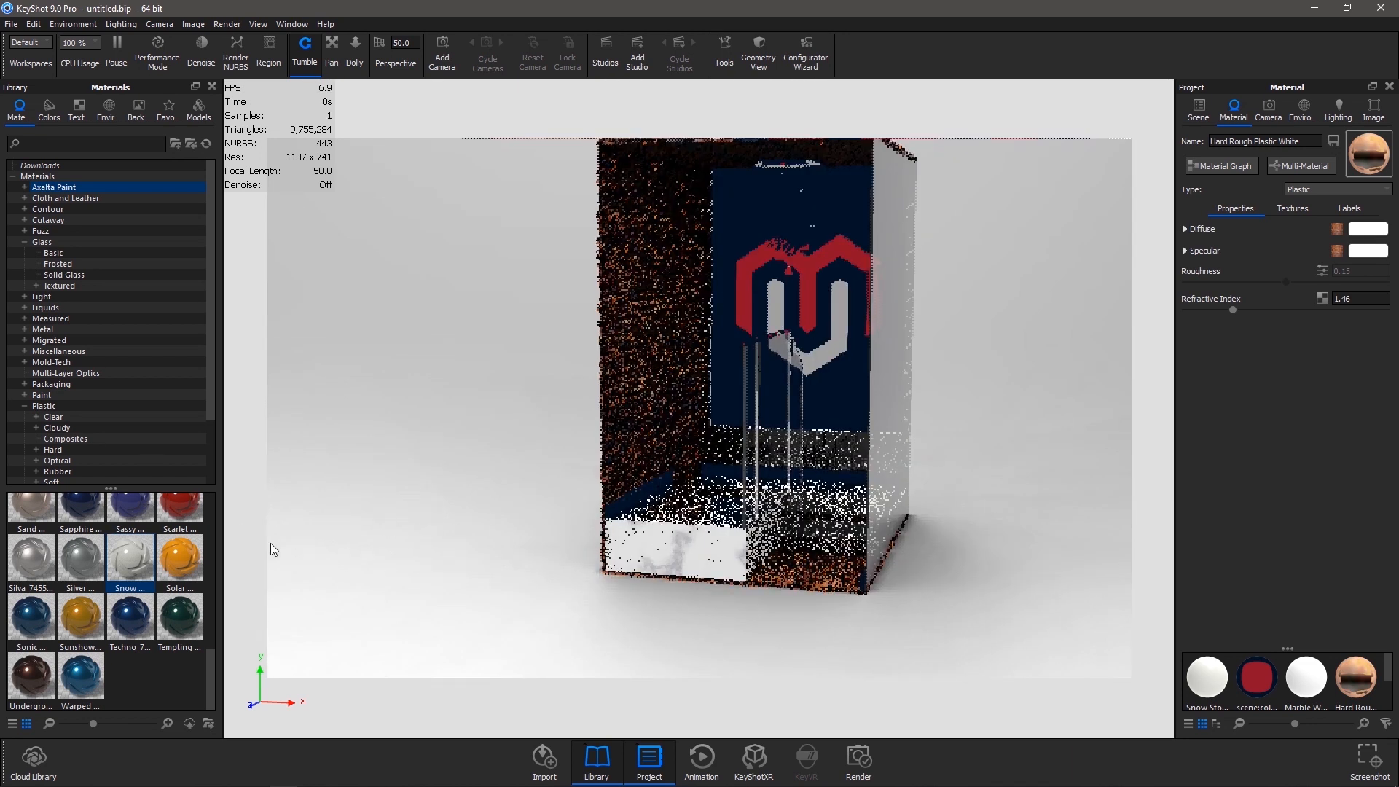
Try to copy a white marble material from the library's Stone category
scroll(58, 285, down, 3)
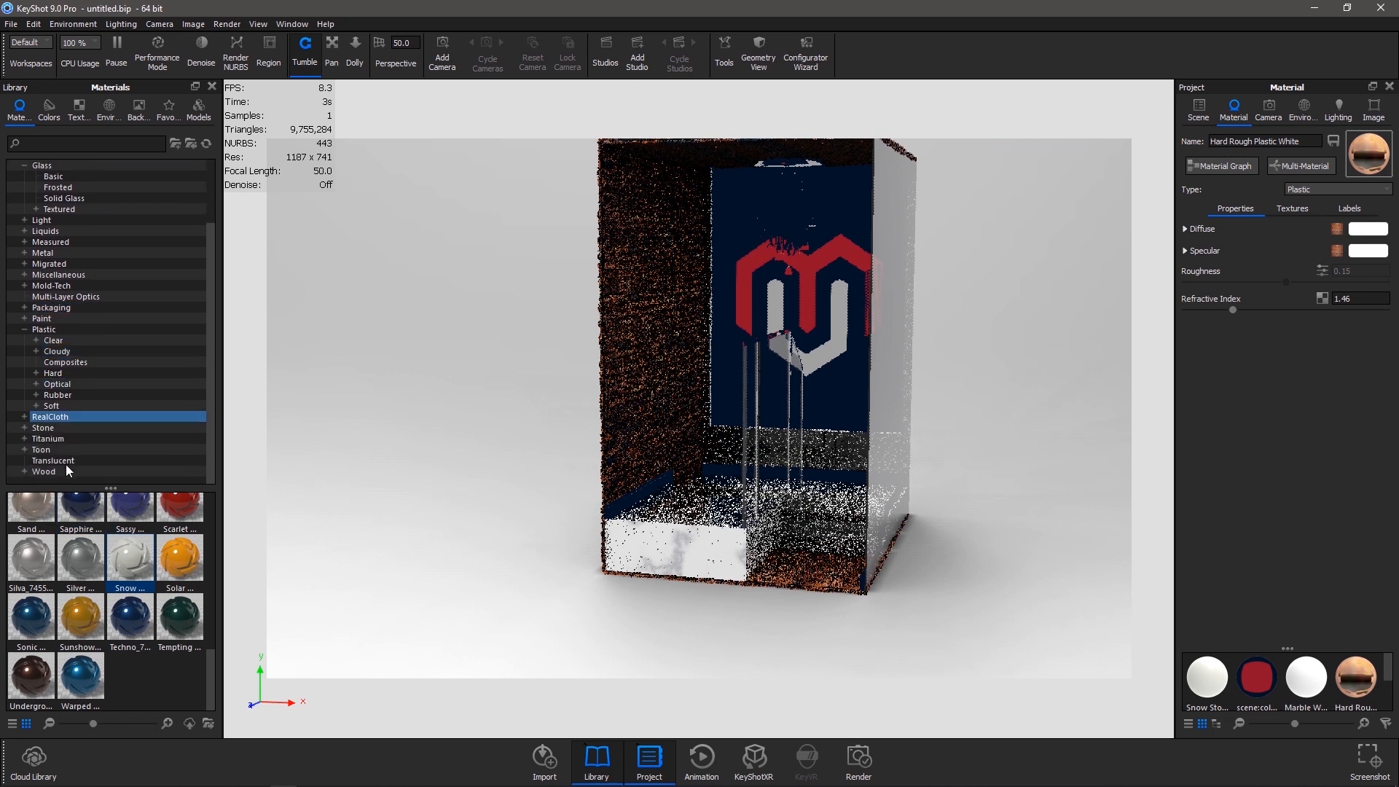
click(58, 428)
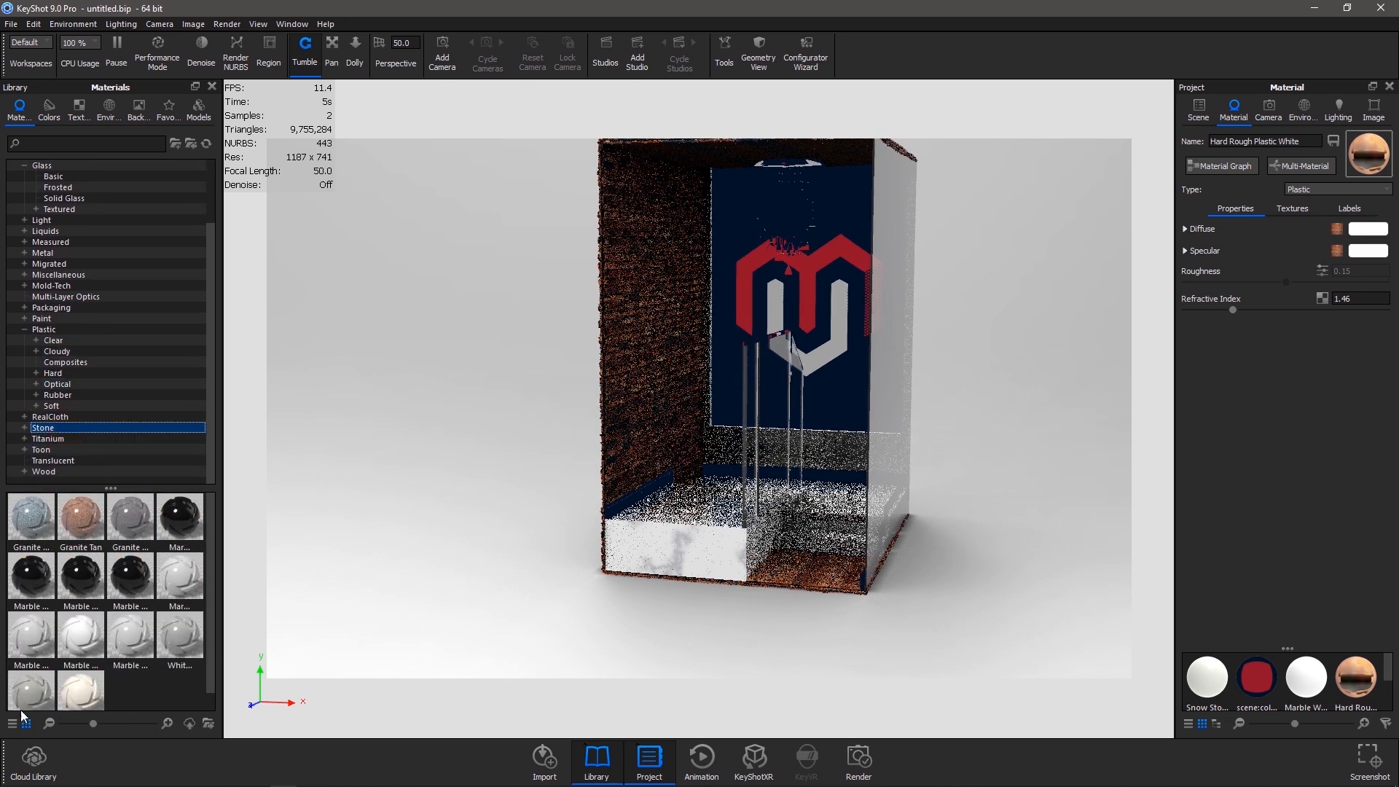
right_click(26, 639)
click(108, 476)
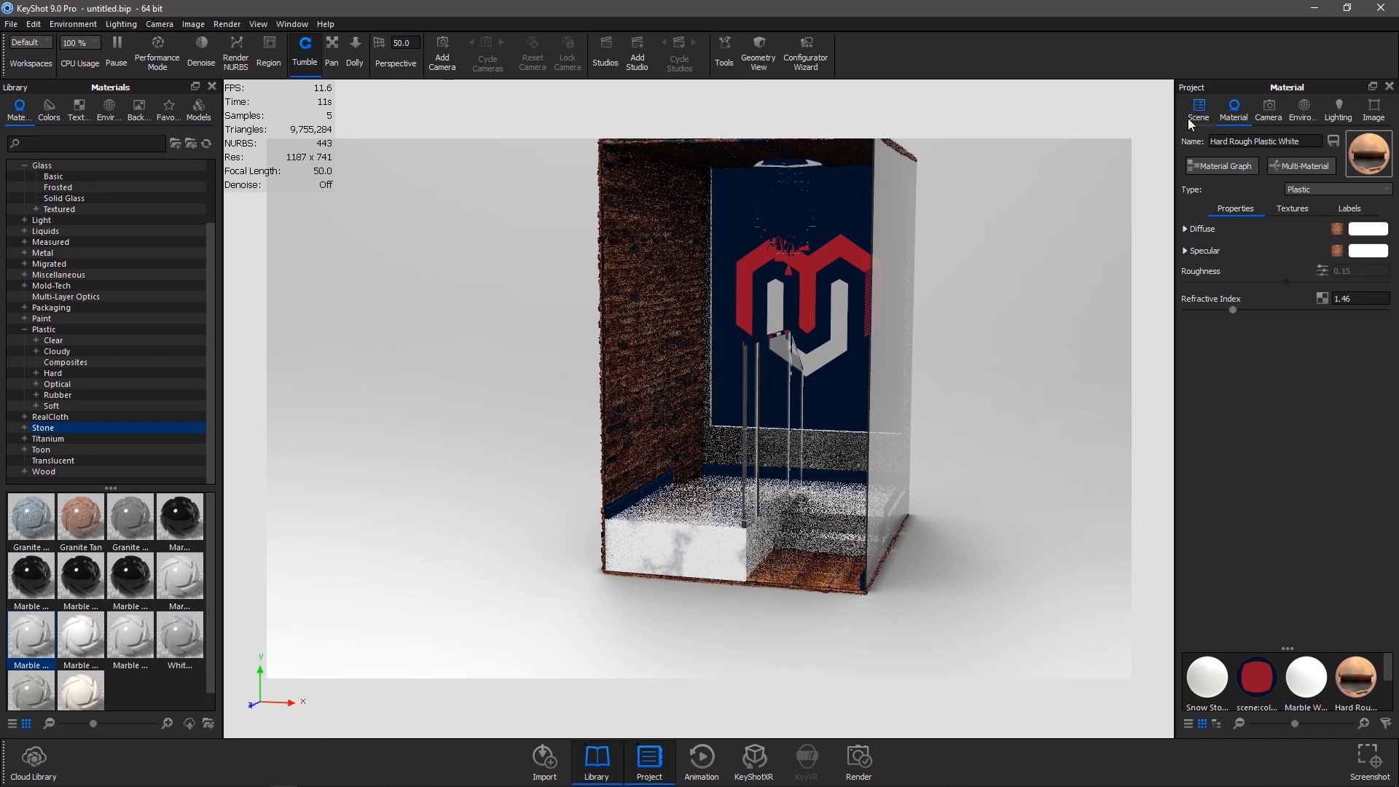
Select the three dark blue baseboard strips around the room's raised floor, leaving the outer shell out of the selection
click(642, 492)
click(646, 496)
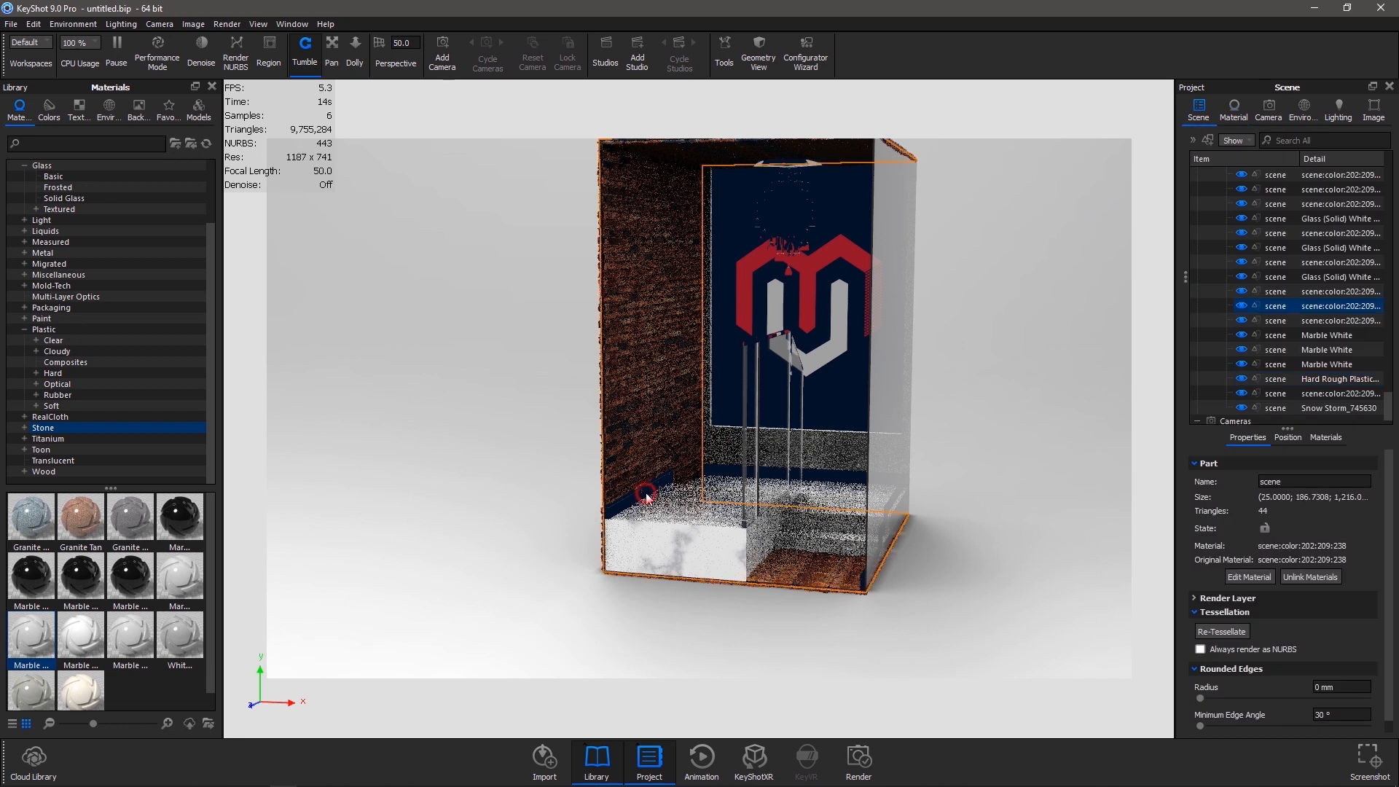
ctrl+click(722, 467)
drag(838, 619, 925, 584)
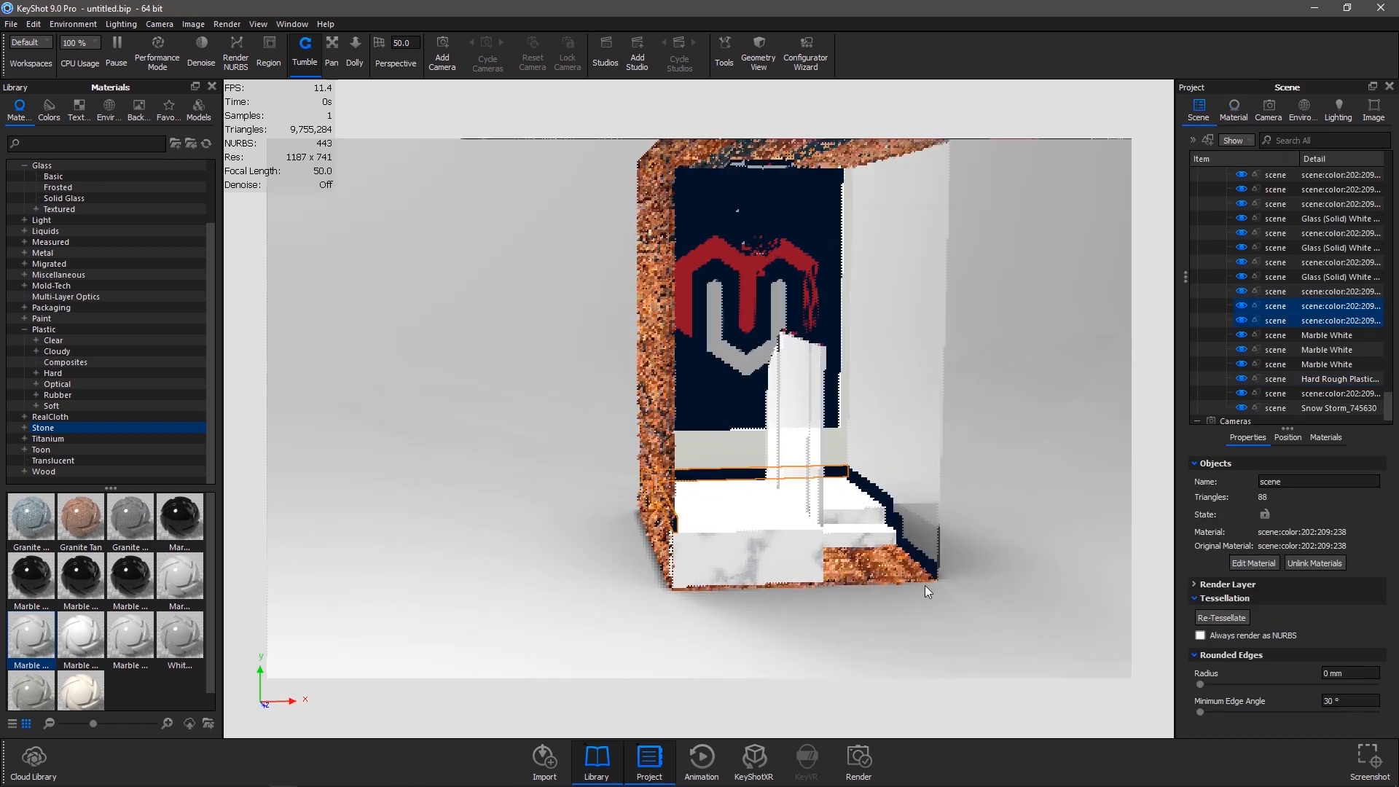
ctrl+click(915, 558)
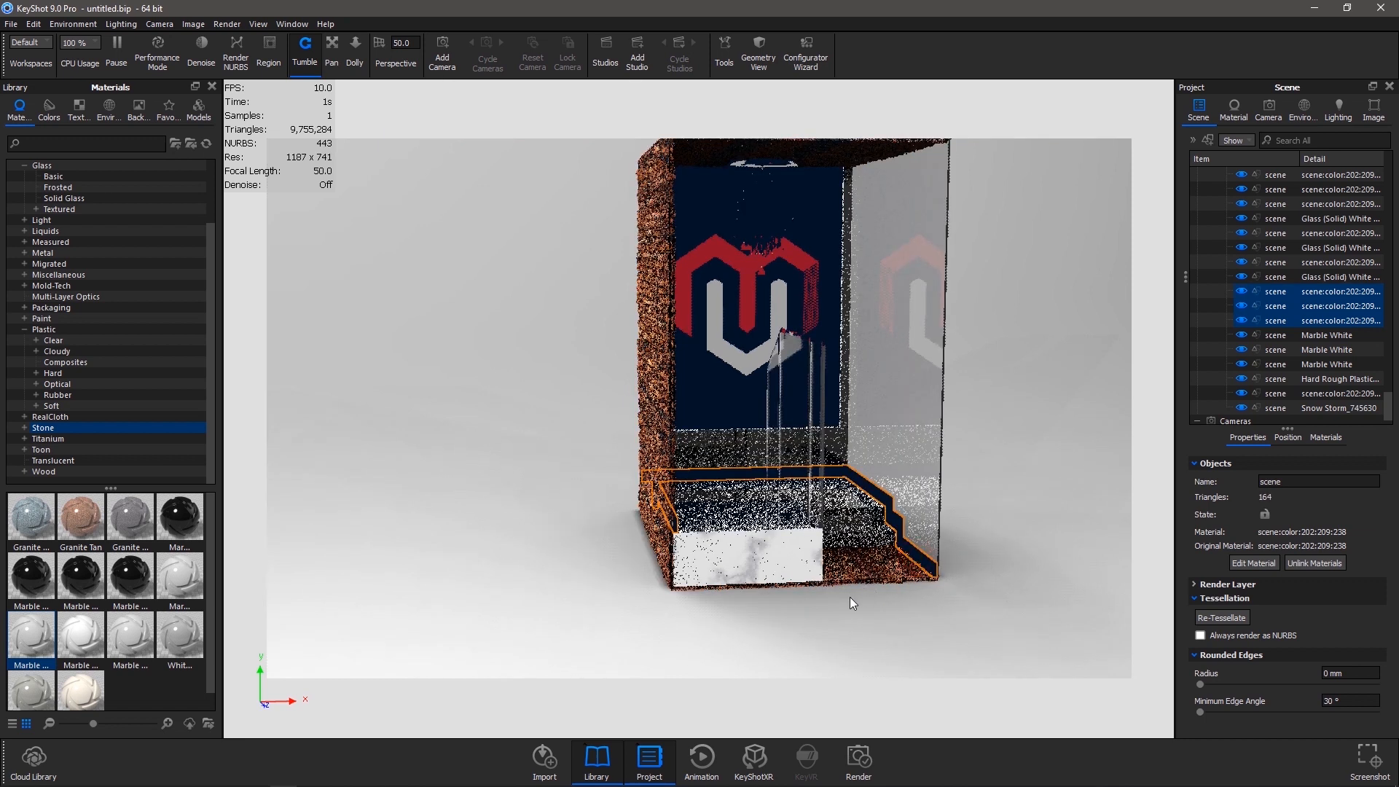
drag(802, 615, 688, 516)
ctrl+click(701, 420)
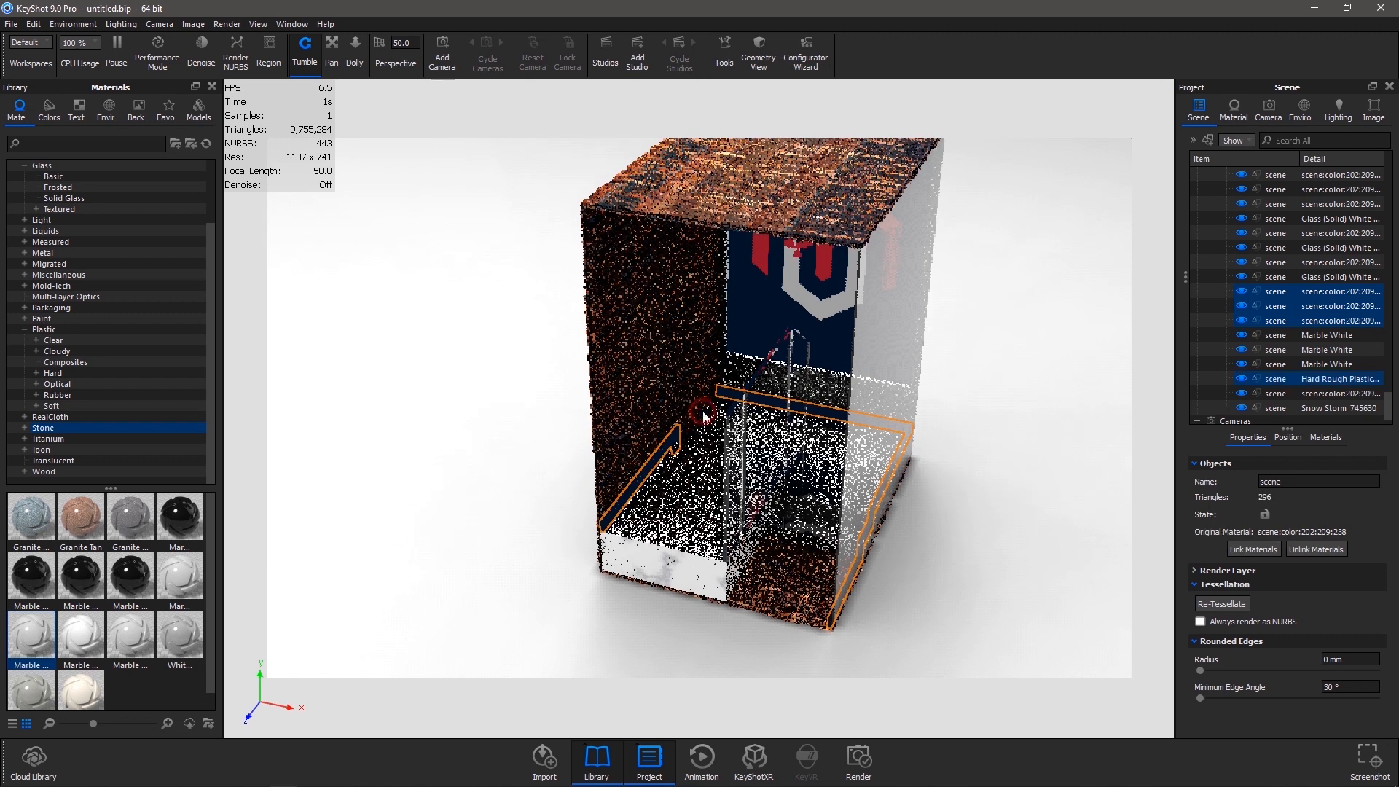
ctrl+click(704, 418)
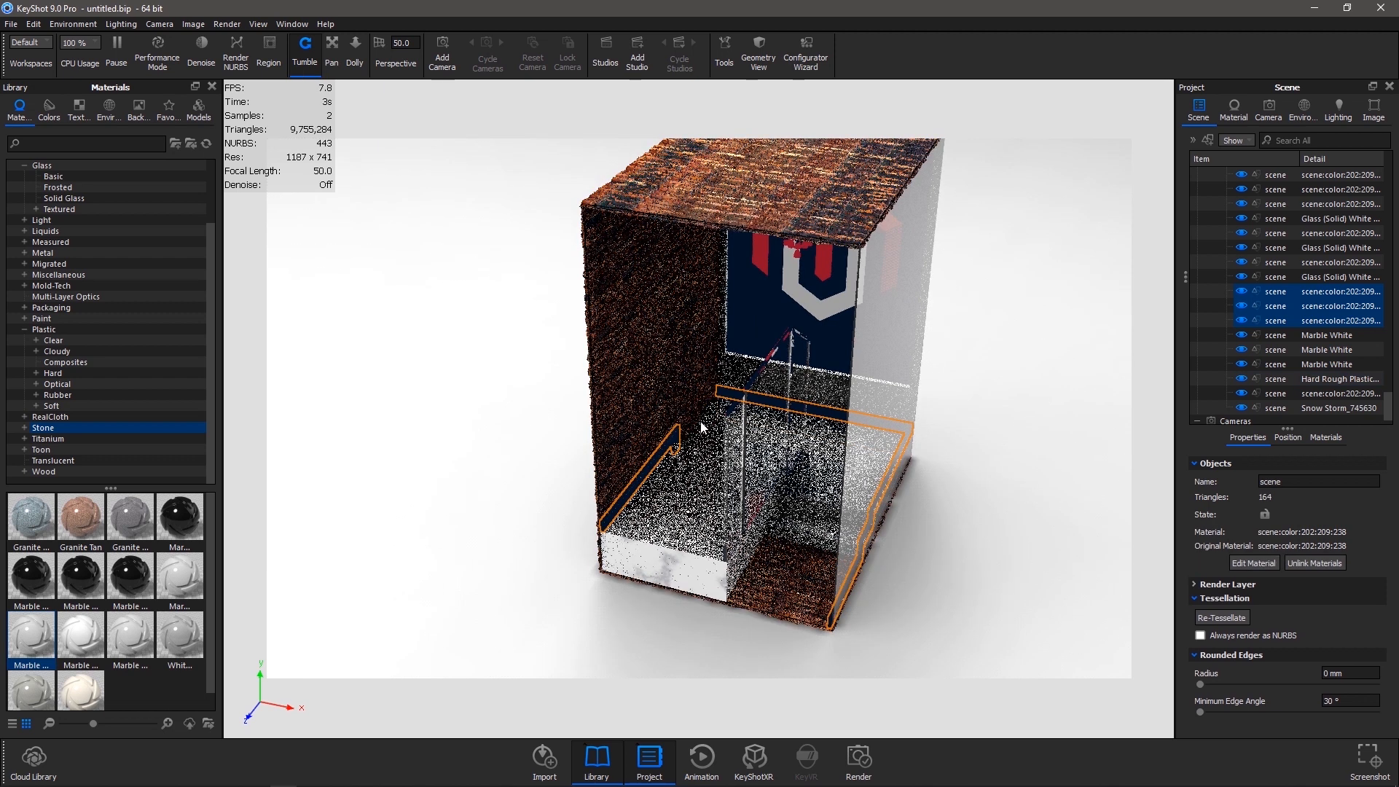
ctrl+click(717, 395)
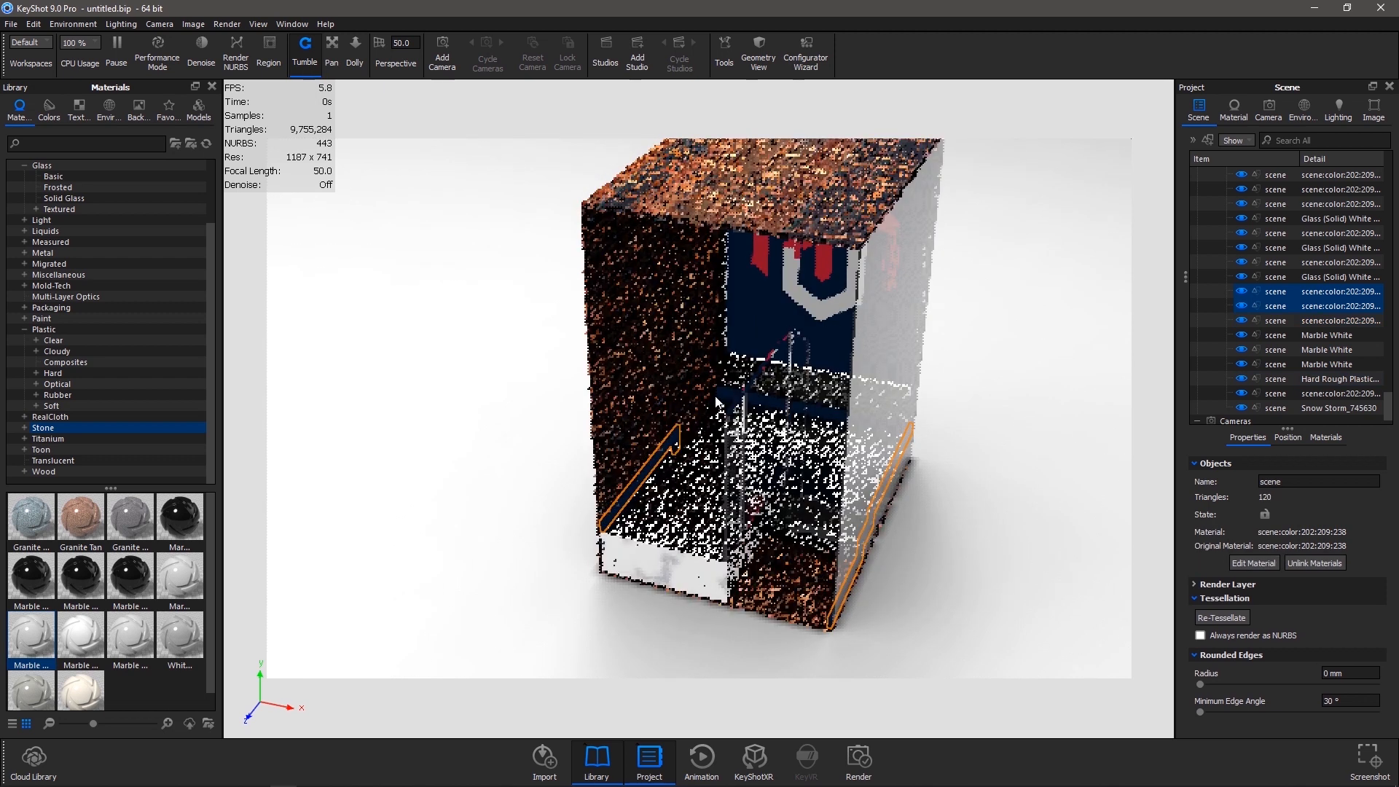
ctrl+click(721, 397)
Paste the Snow Storm_745630 paint onto the three selected baseboard strips, then select the room's outer shell
scroll(722, 408, up, 5)
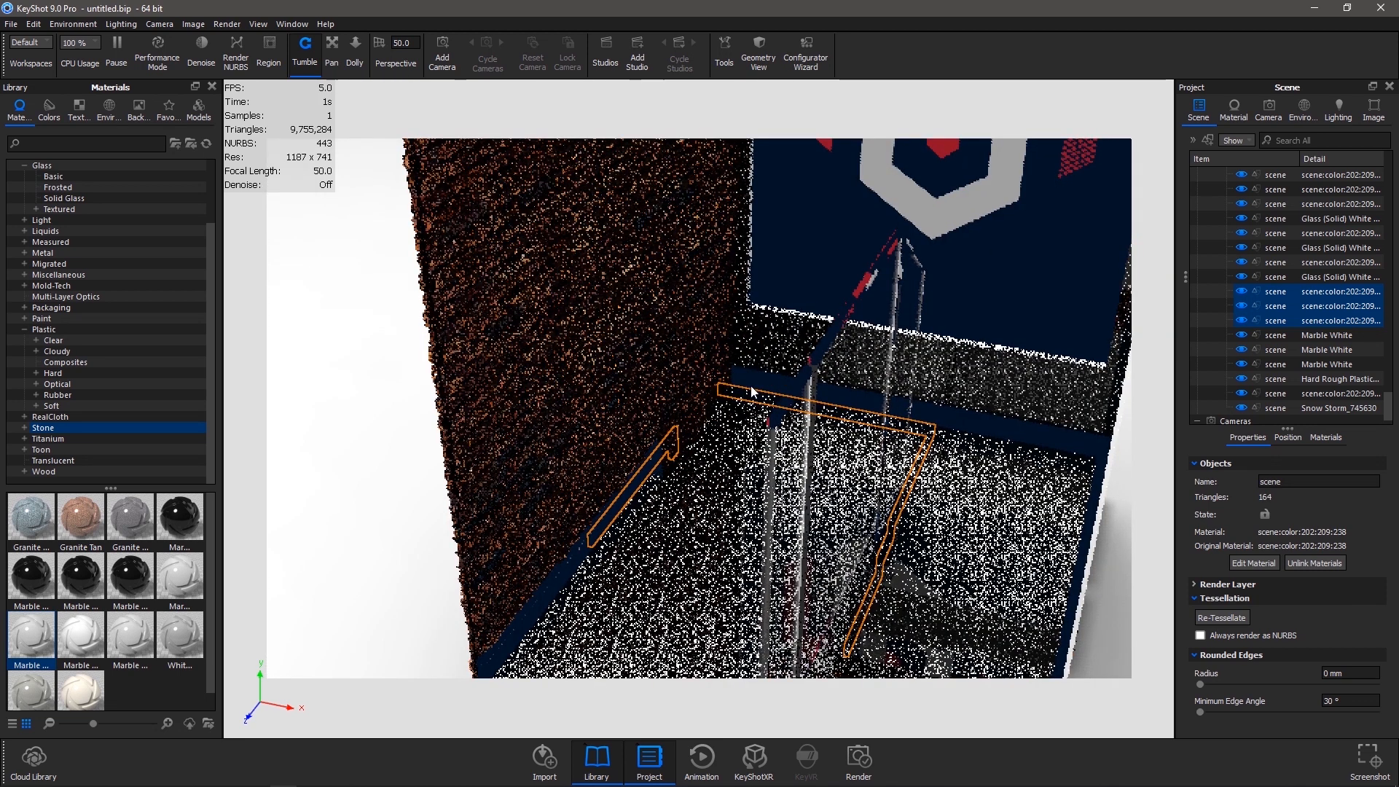
right_click(755, 384)
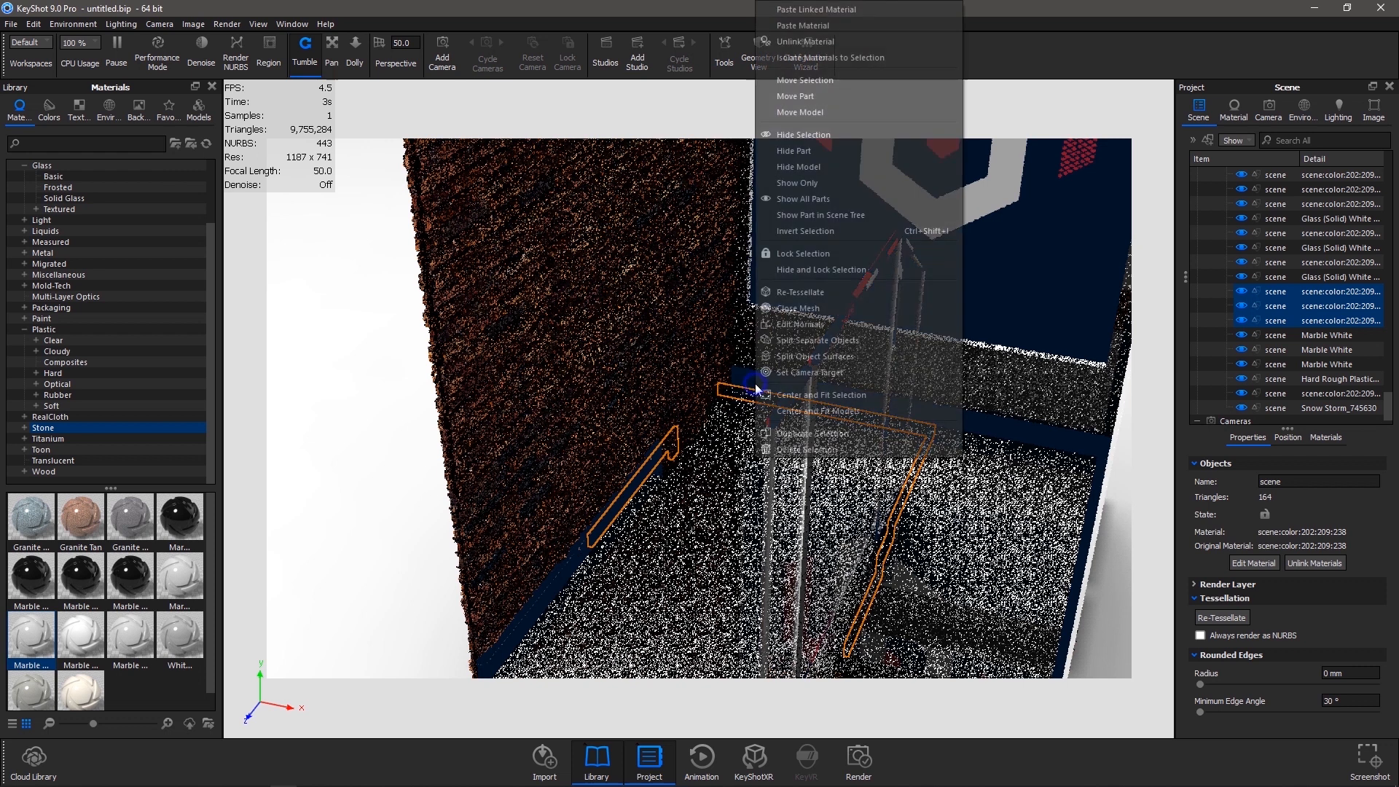
click(814, 36)
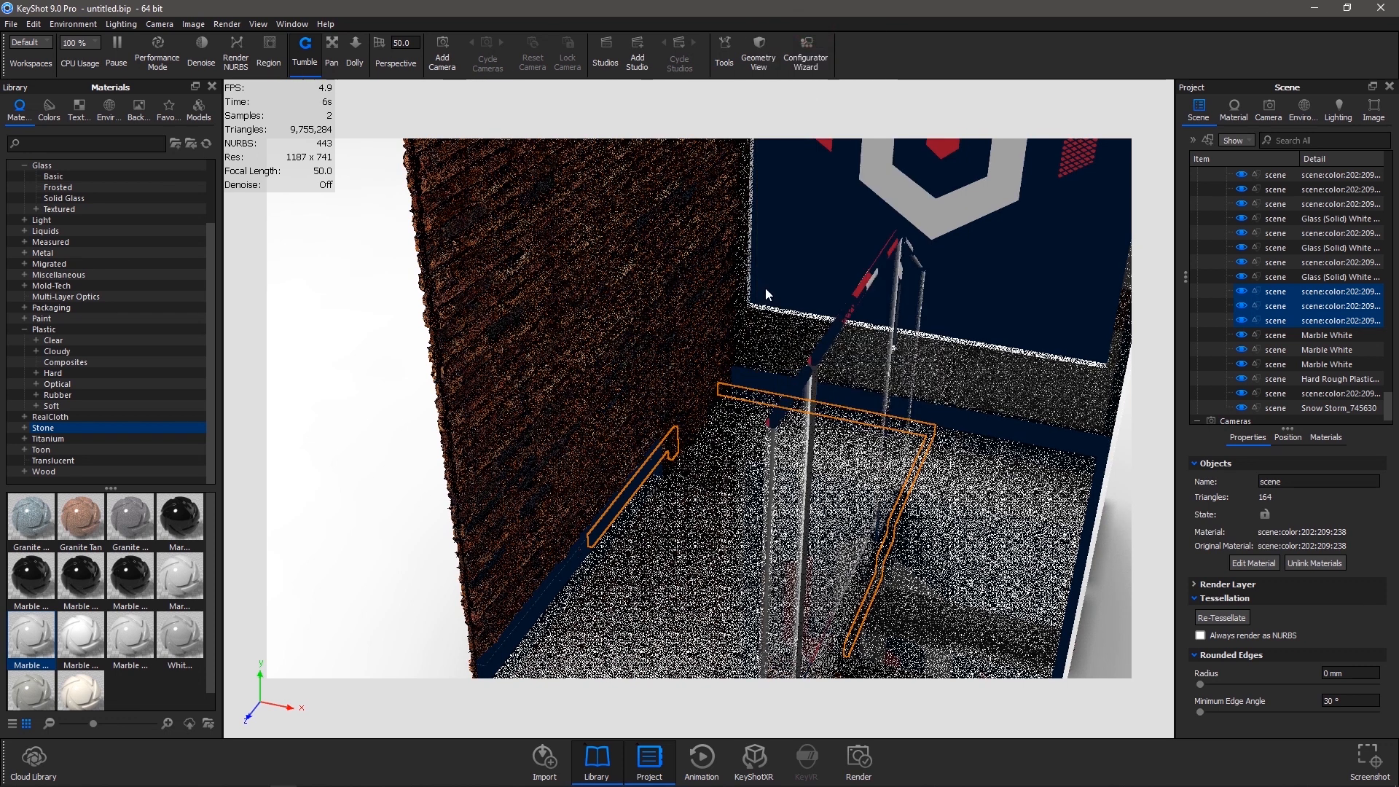
click(710, 409)
click(685, 433)
click(694, 447)
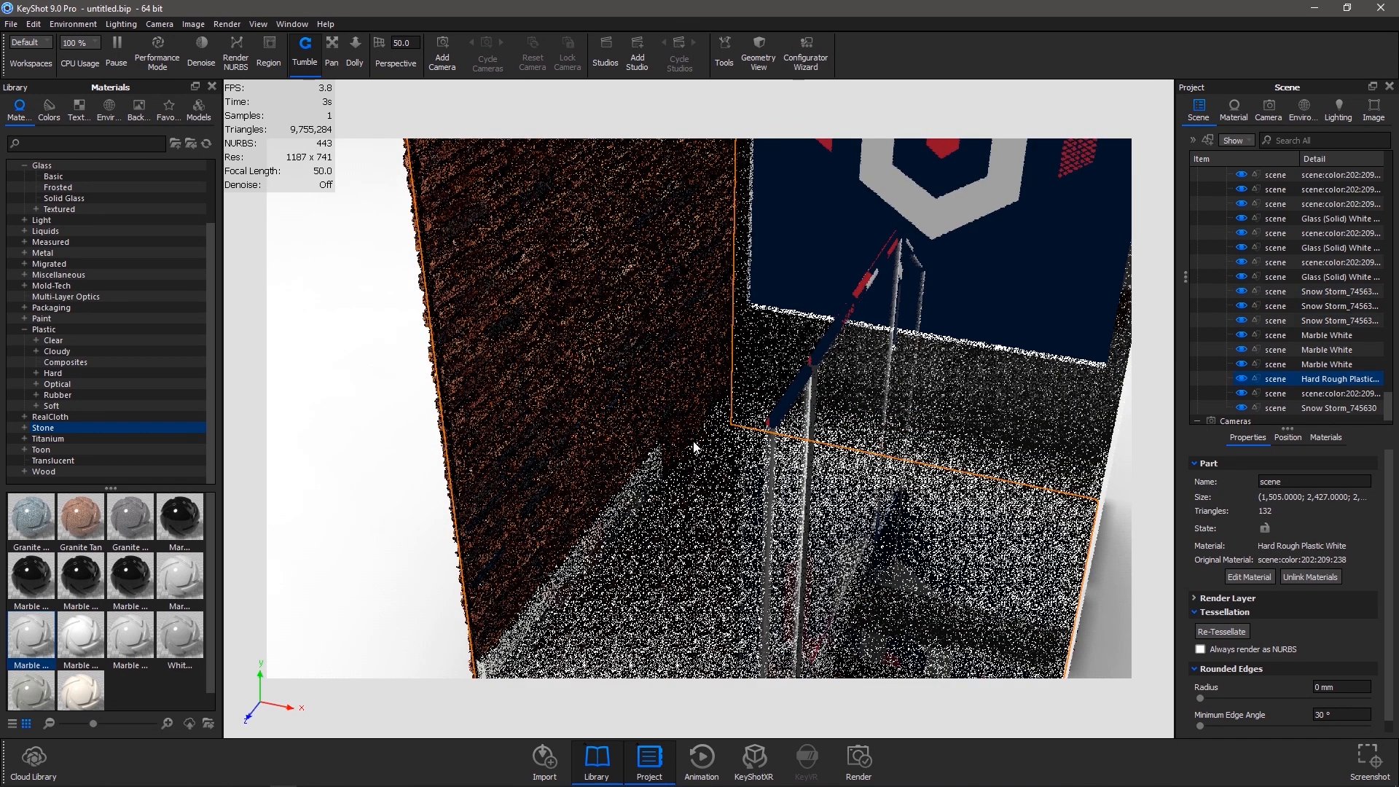
Hide the outer brick shell to examine the room's interior, then show the shell again
click(685, 442)
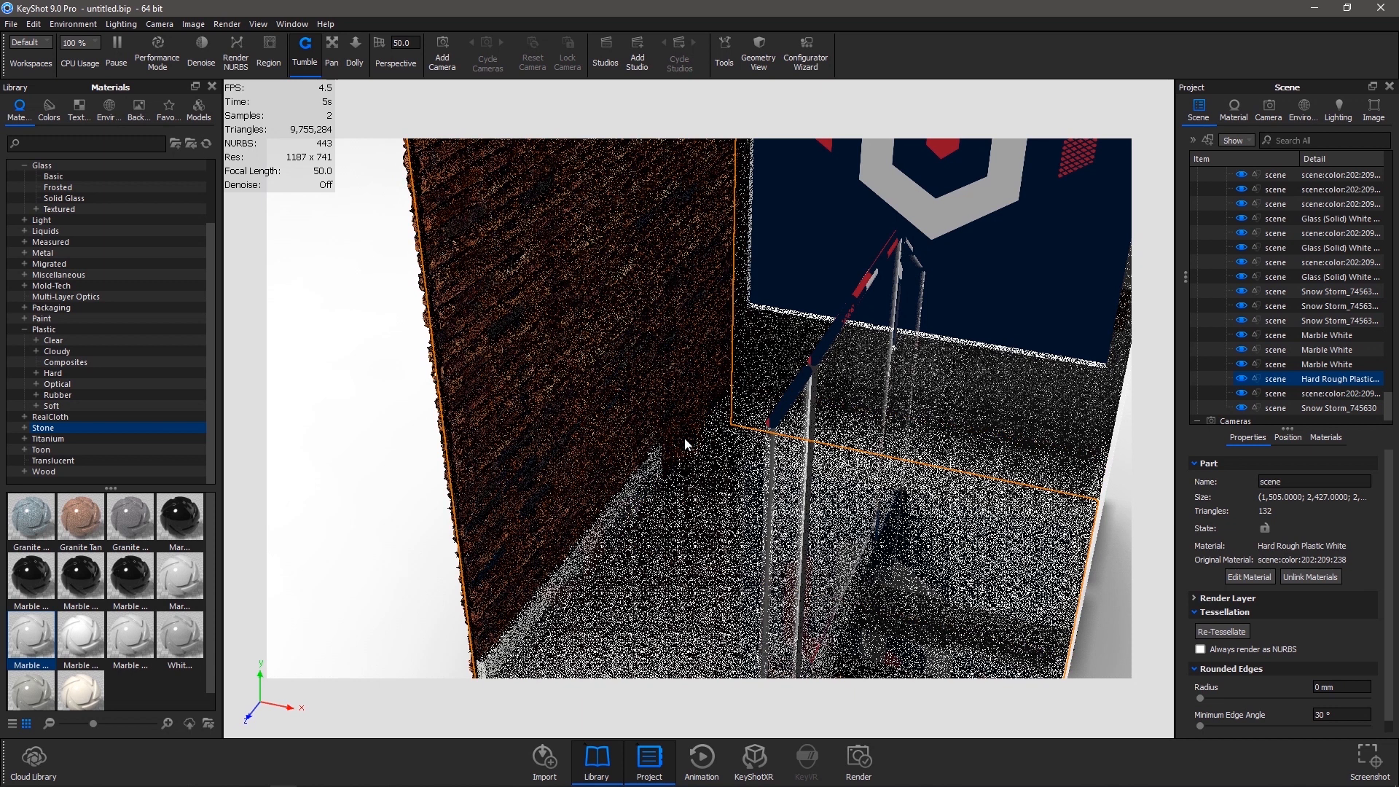
scroll(684, 437, down, 10)
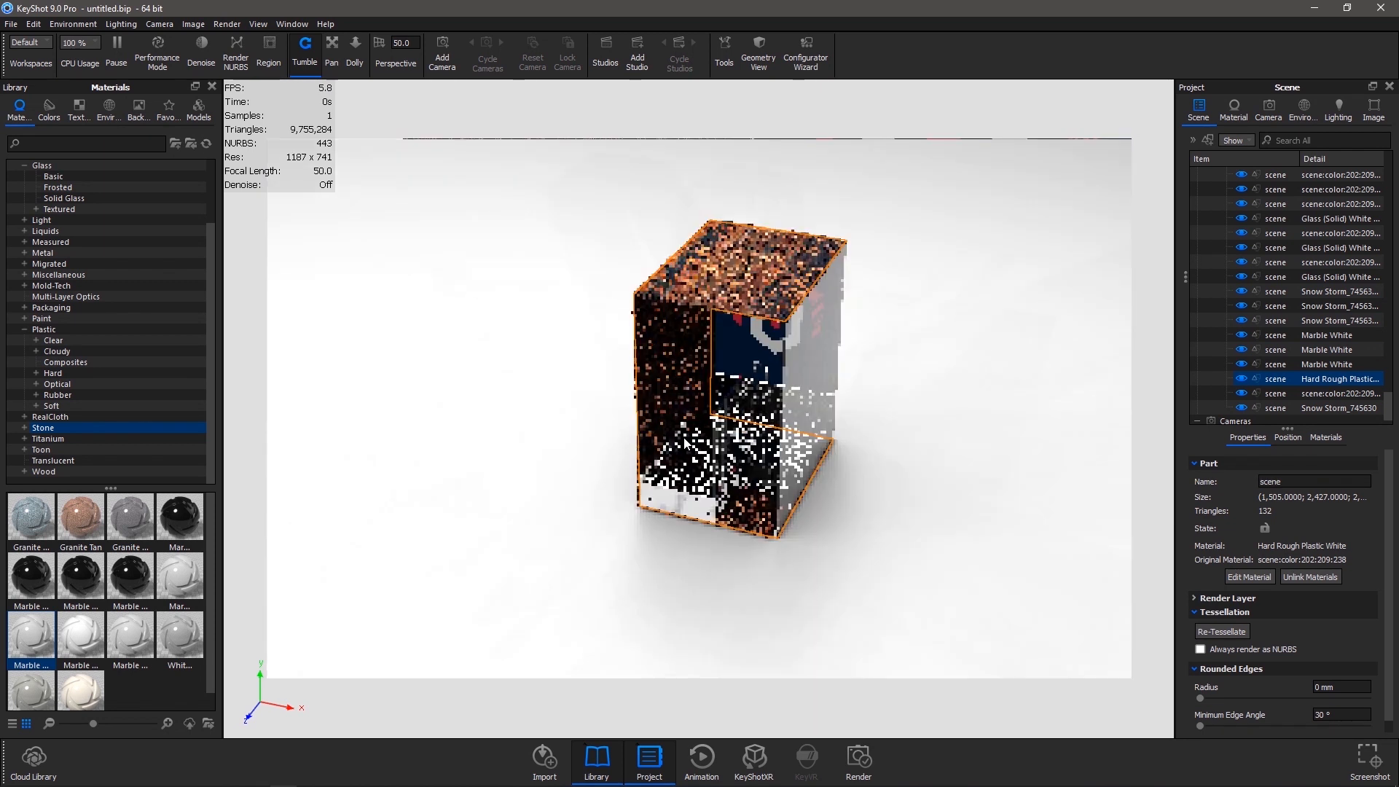
drag(682, 456, 611, 404)
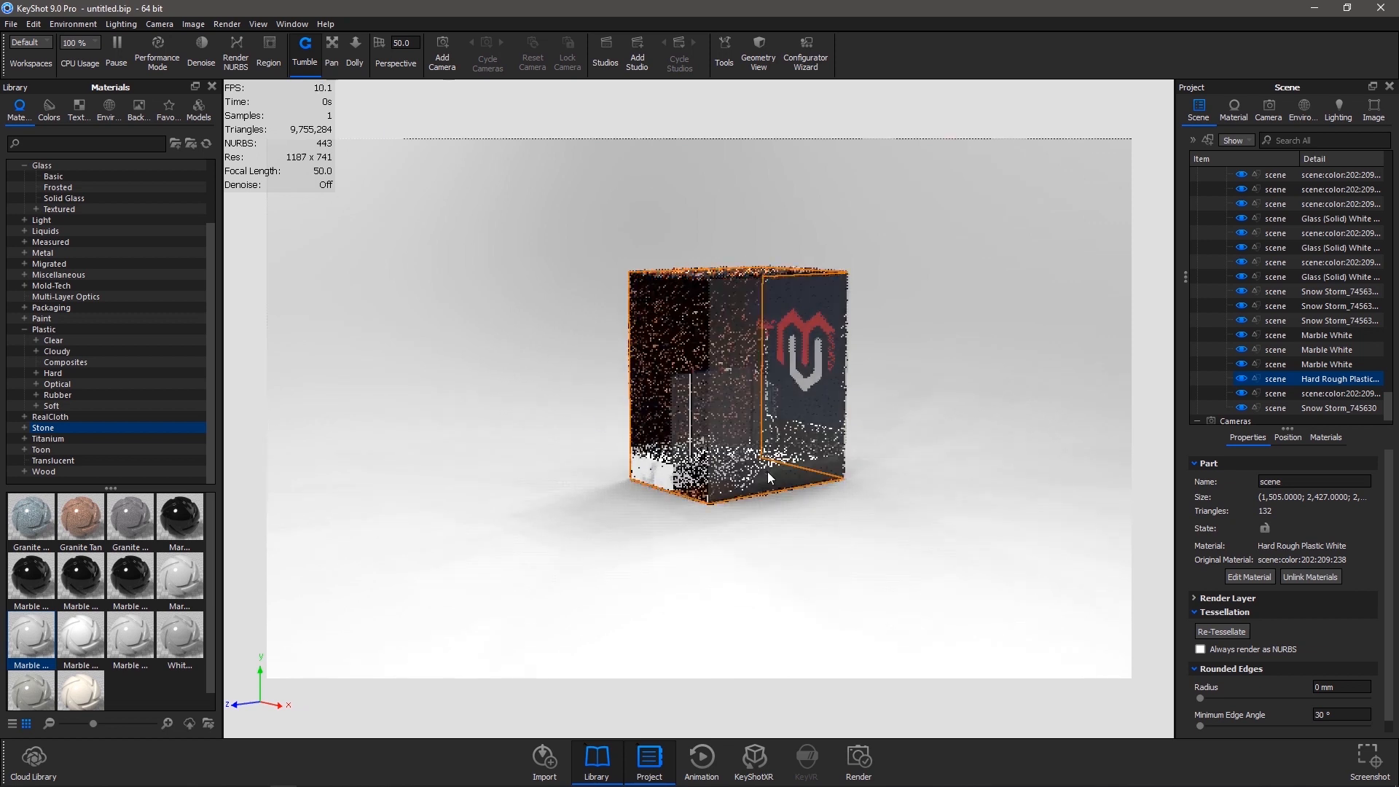
click(681, 550)
drag(834, 568, 811, 550)
scroll(670, 370, up, 8)
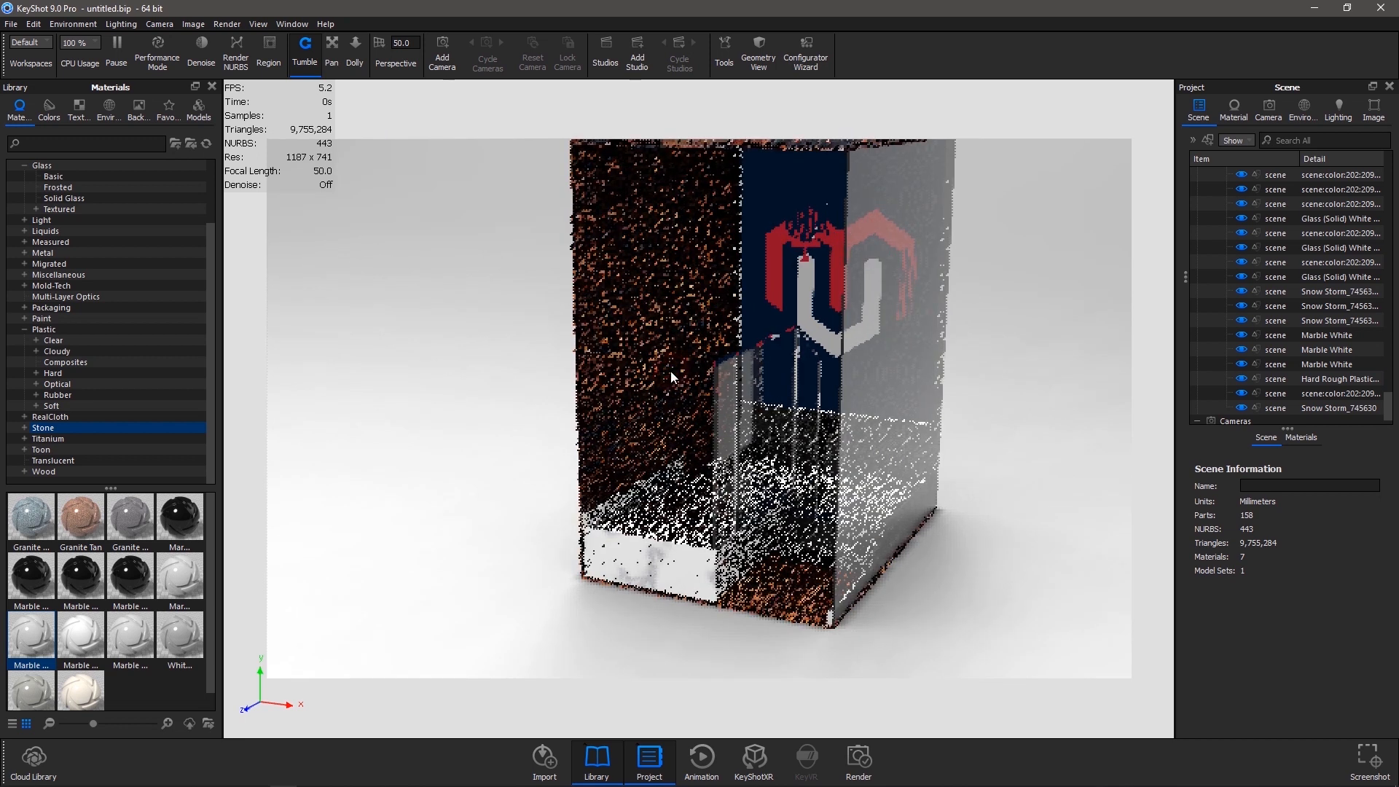
click(671, 370)
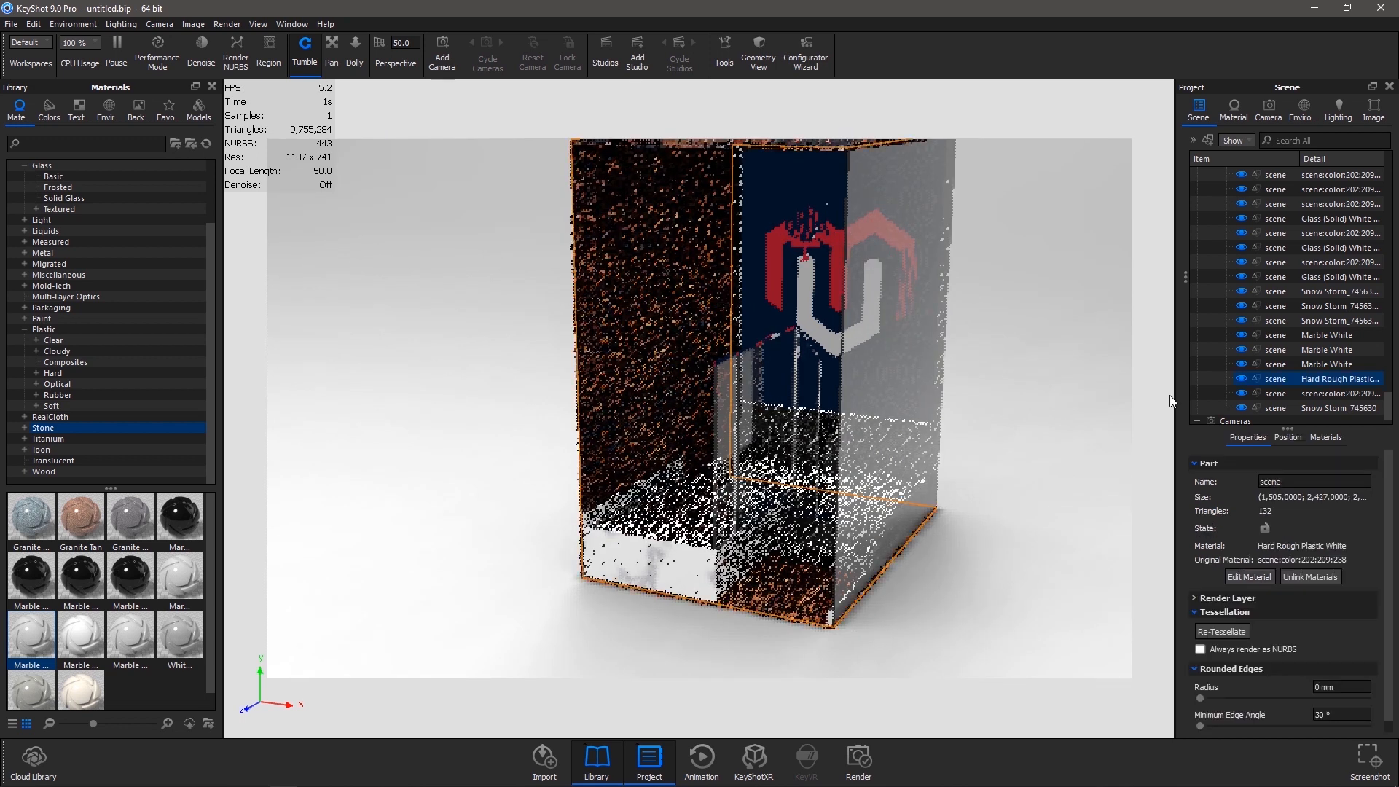
click(1238, 379)
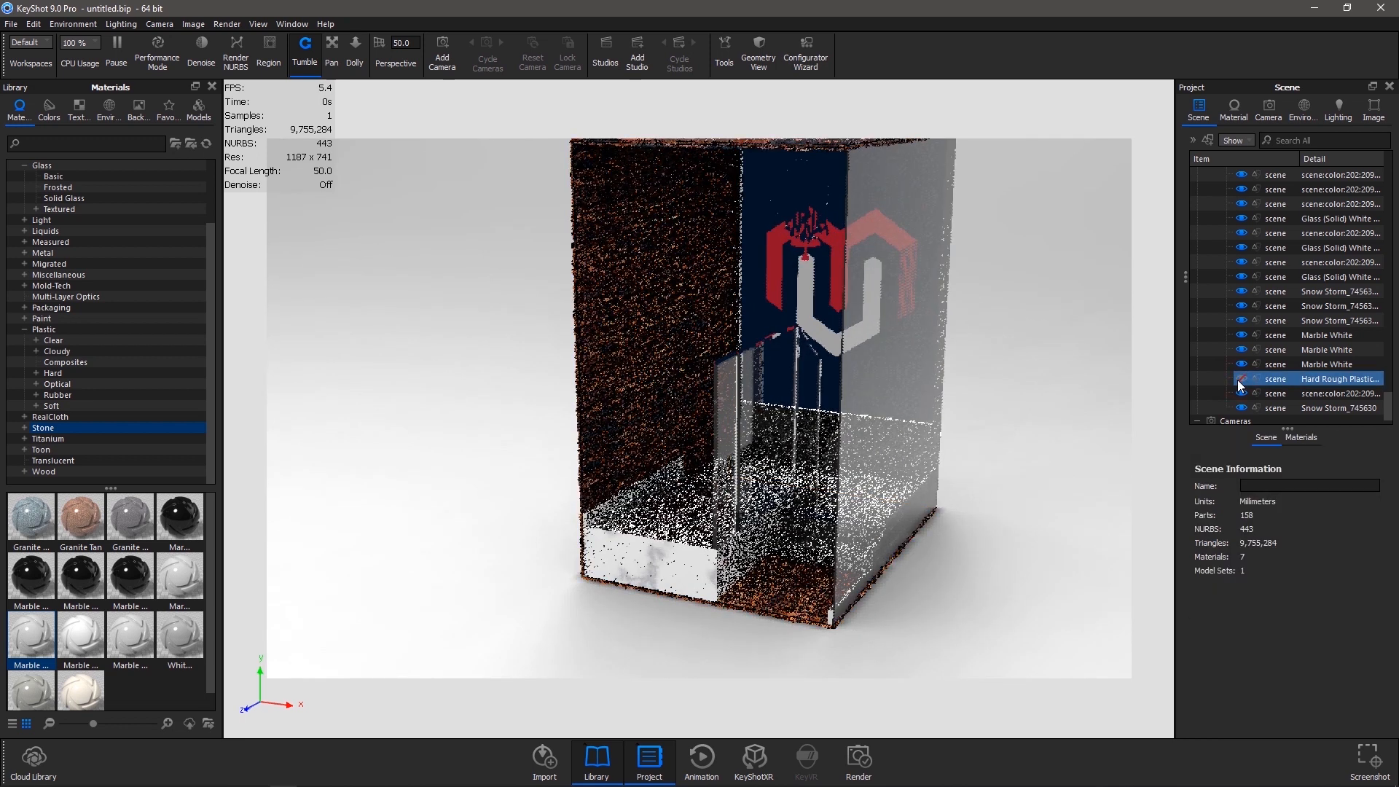
drag(737, 591, 695, 542)
click(1241, 380)
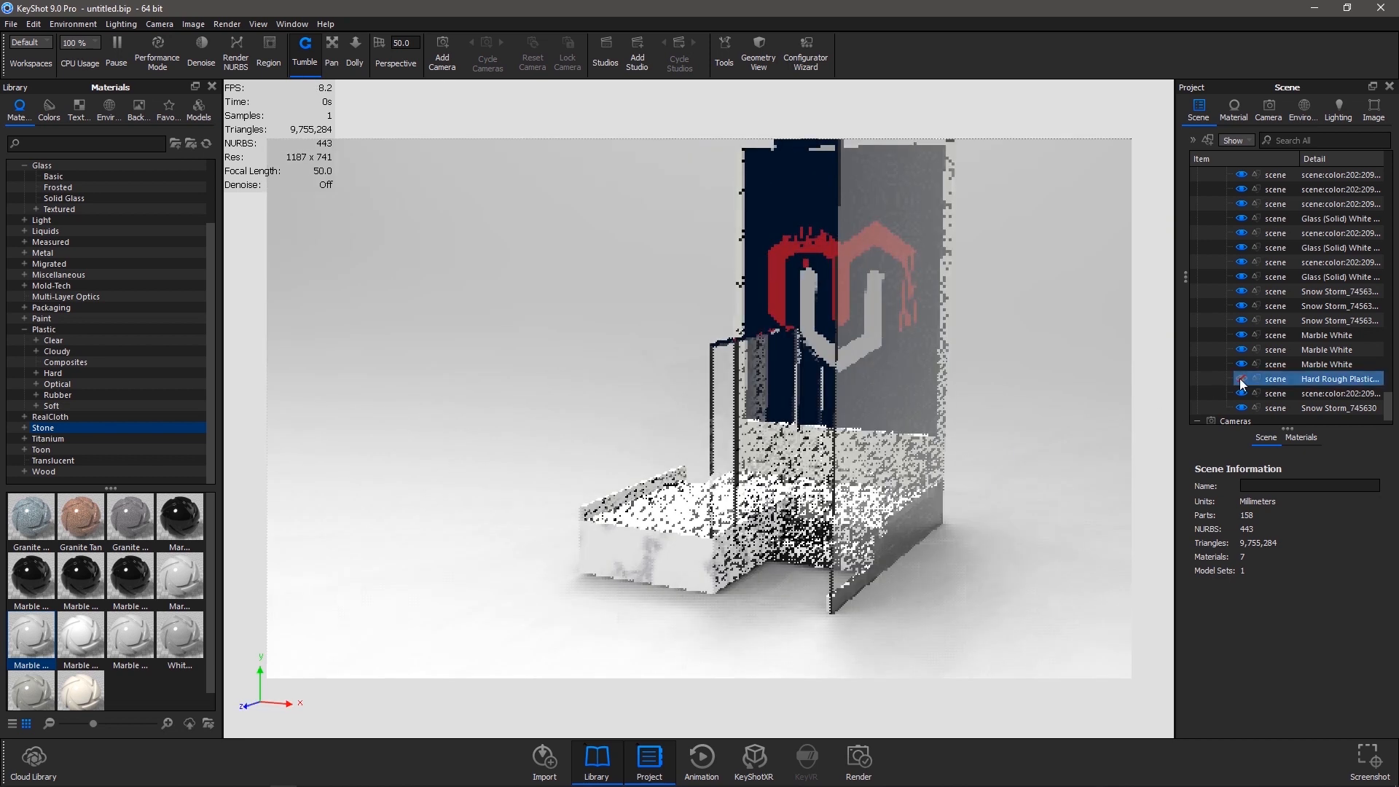
click(1239, 380)
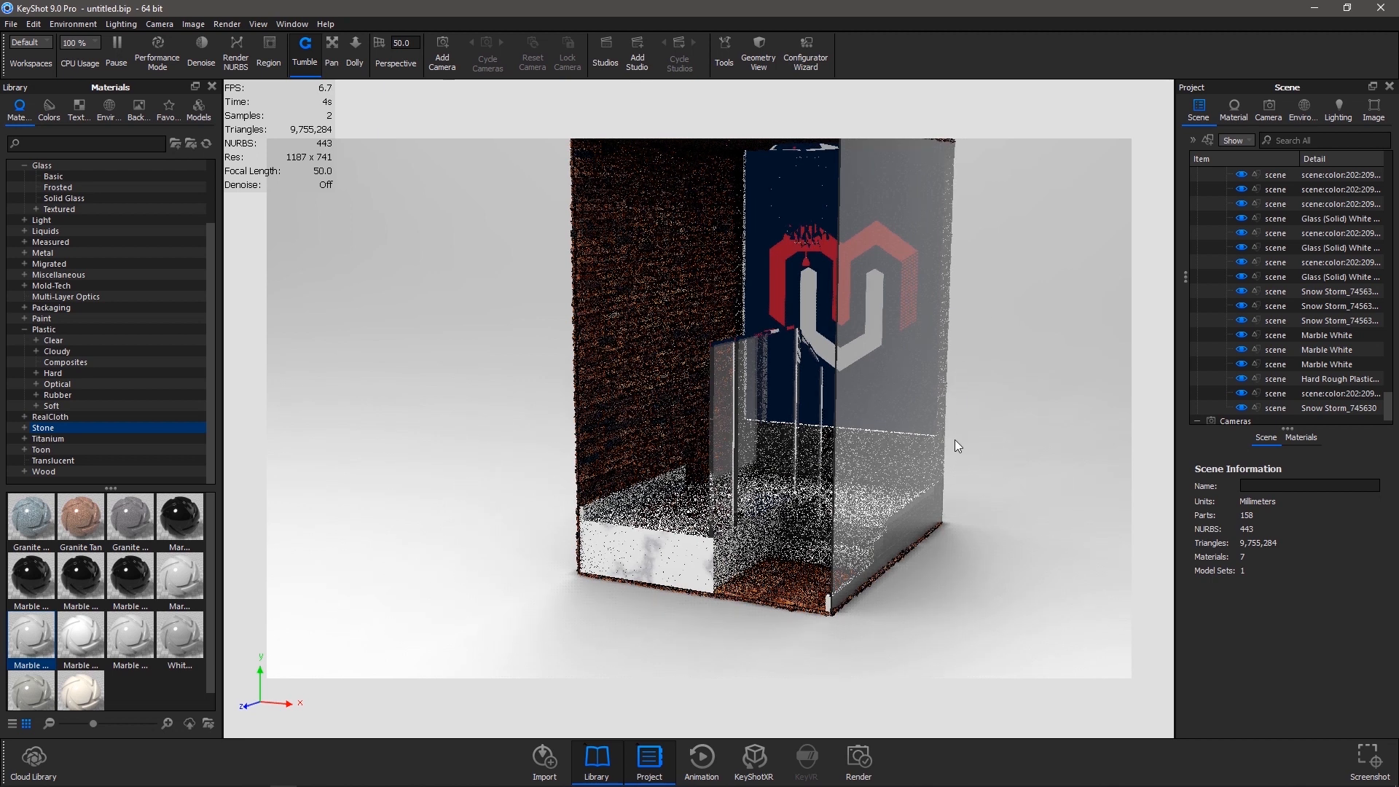
Set the scene's environment to All White 4K from the library's Studio environments
drag(912, 527, 639, 228)
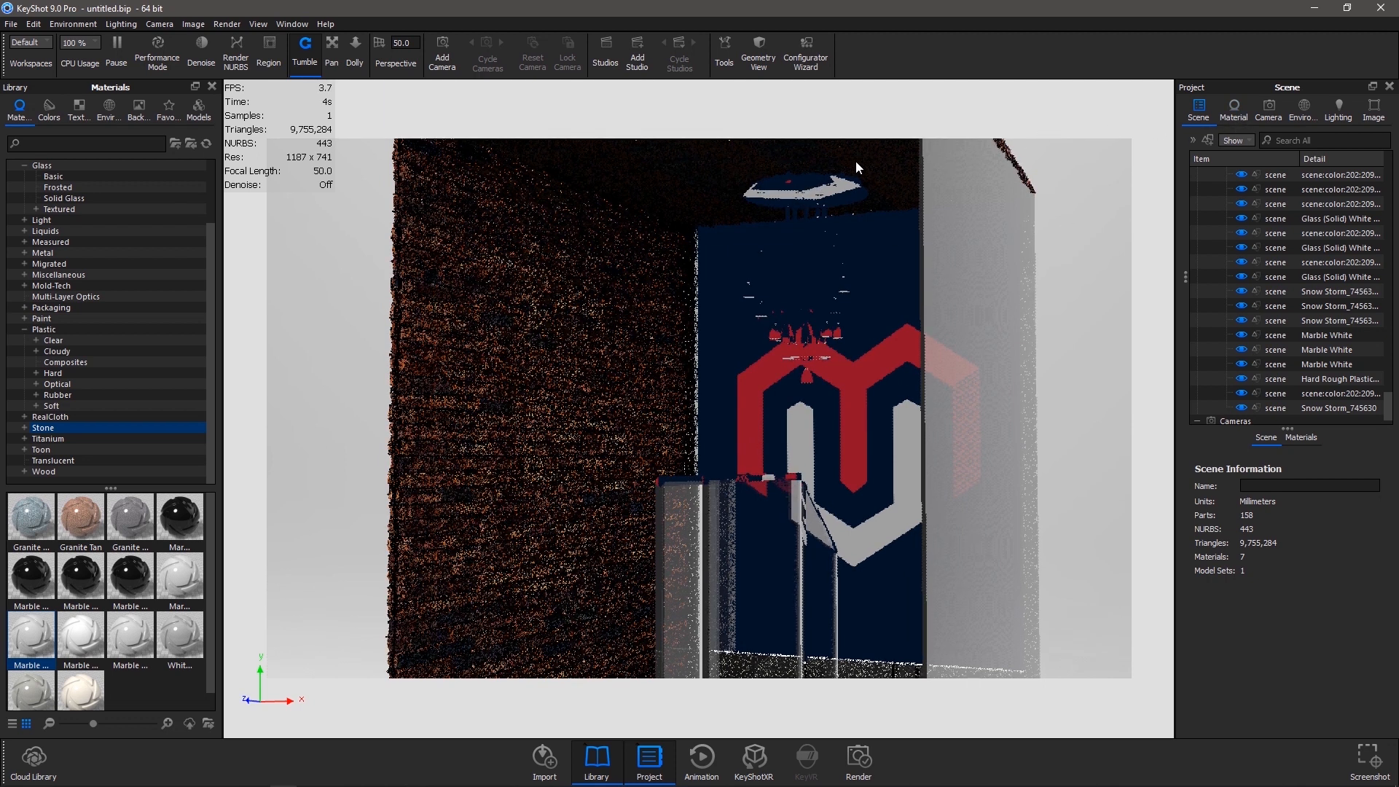
drag(854, 163, 534, 343)
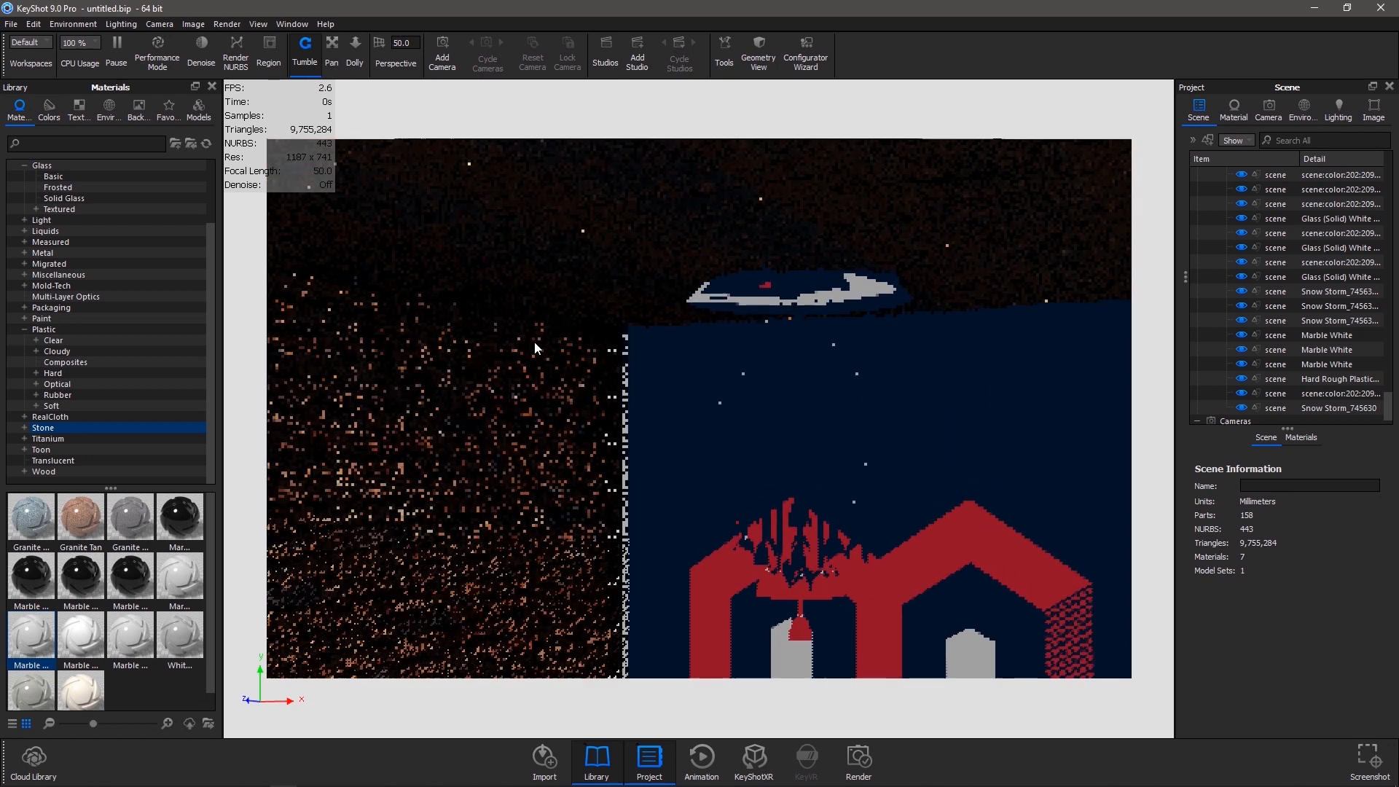
click(98, 119)
drag(56, 660, 375, 586)
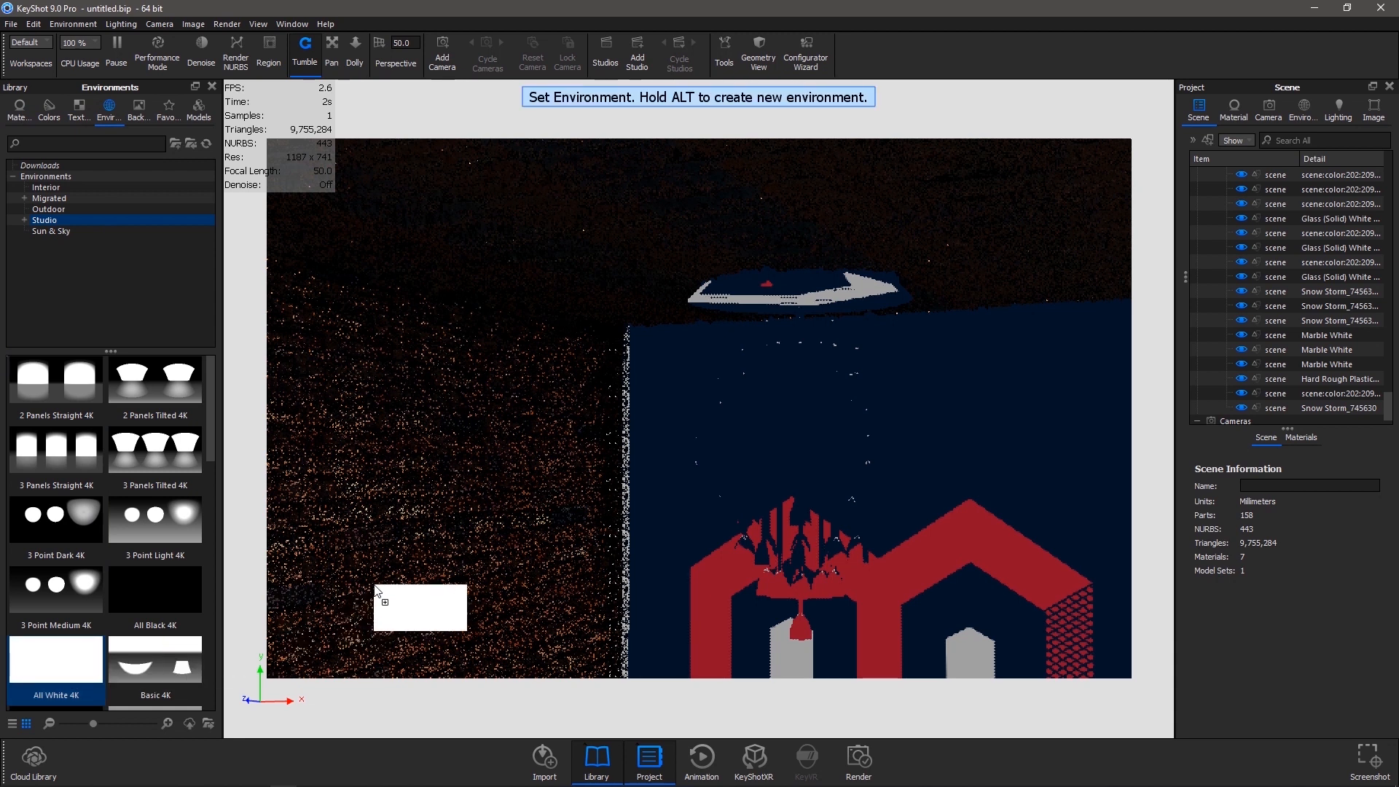
drag(375, 586, 374, 584)
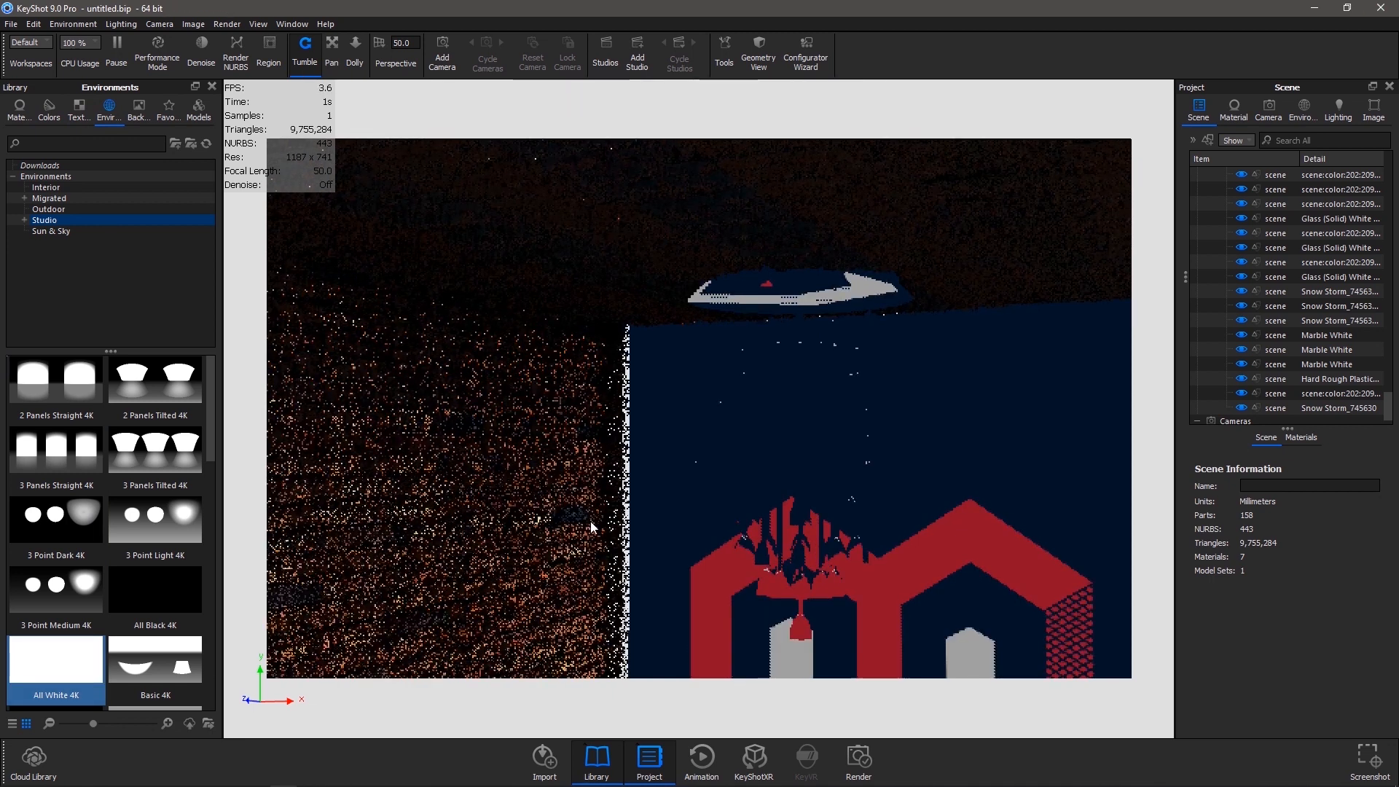
Search the material library for "mirror" and paste Dielectric mirror onto both parts of the chandelier's ceiling plate
drag(759, 301, 760, 297)
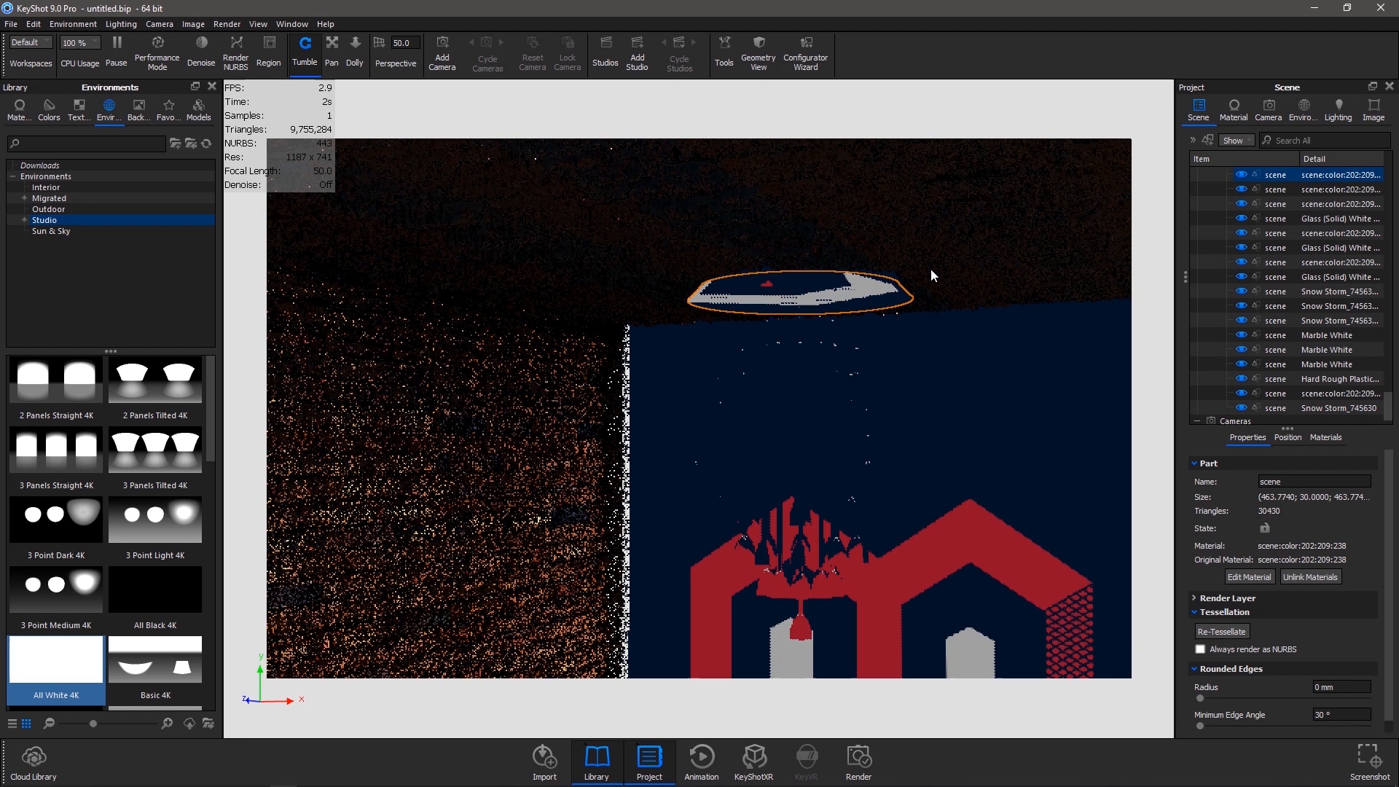
click(845, 278)
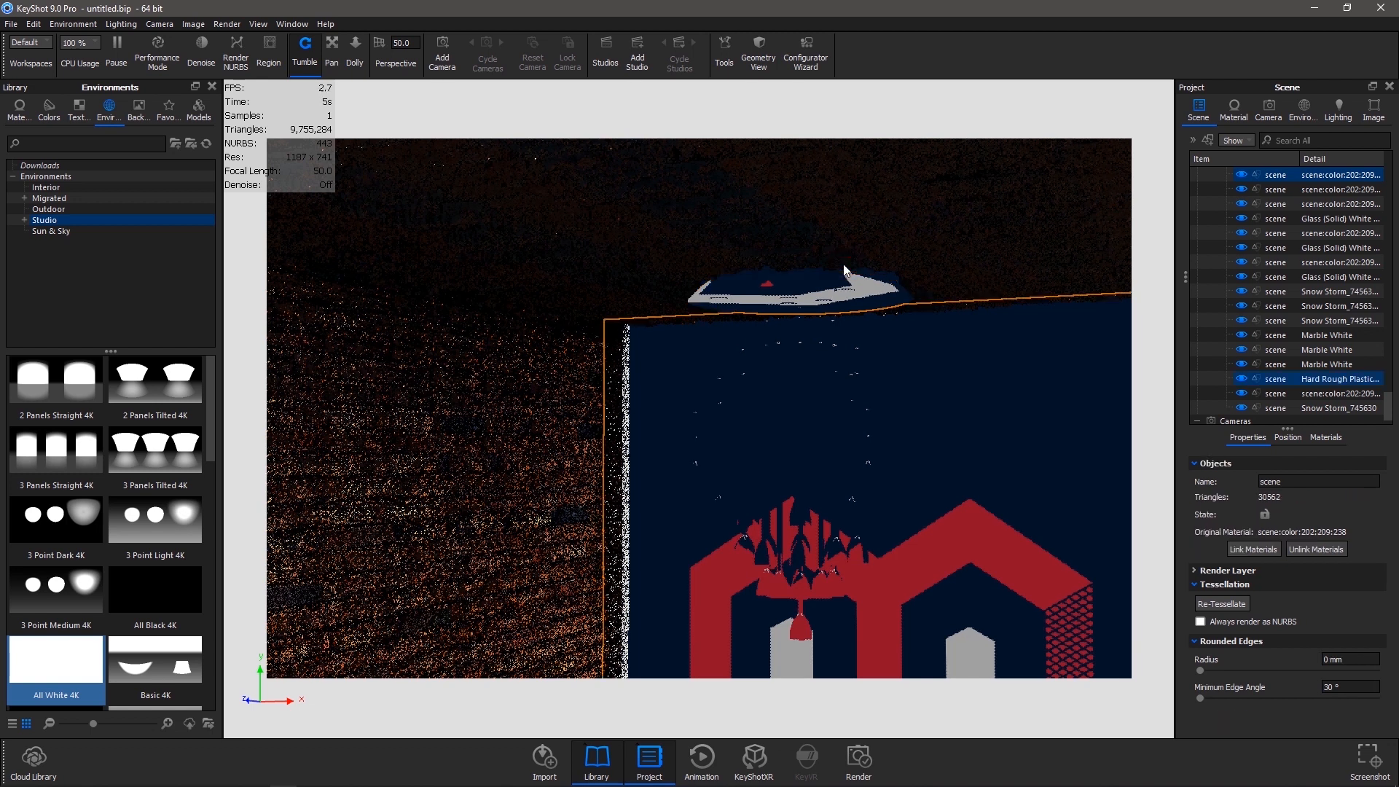
click(890, 274)
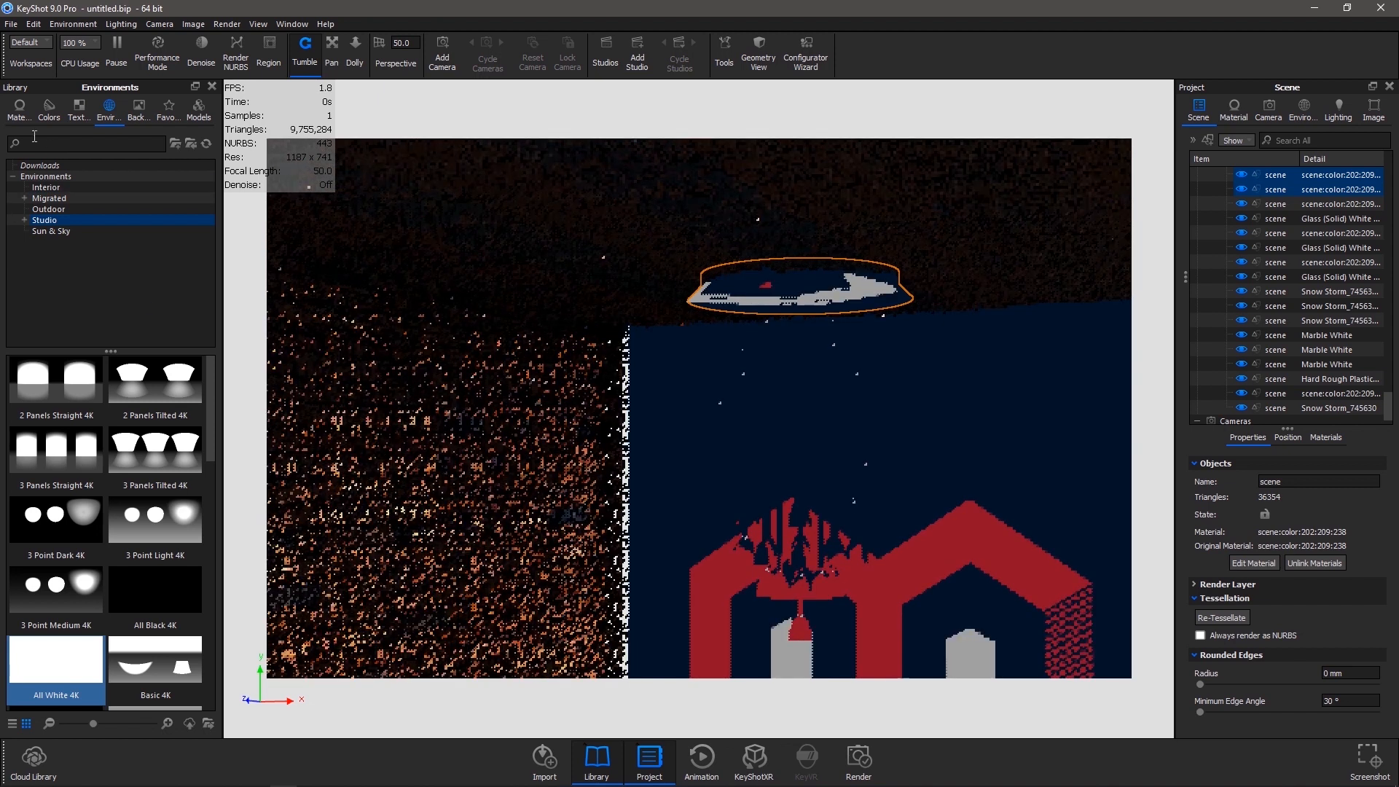
click(20, 108)
click(51, 143)
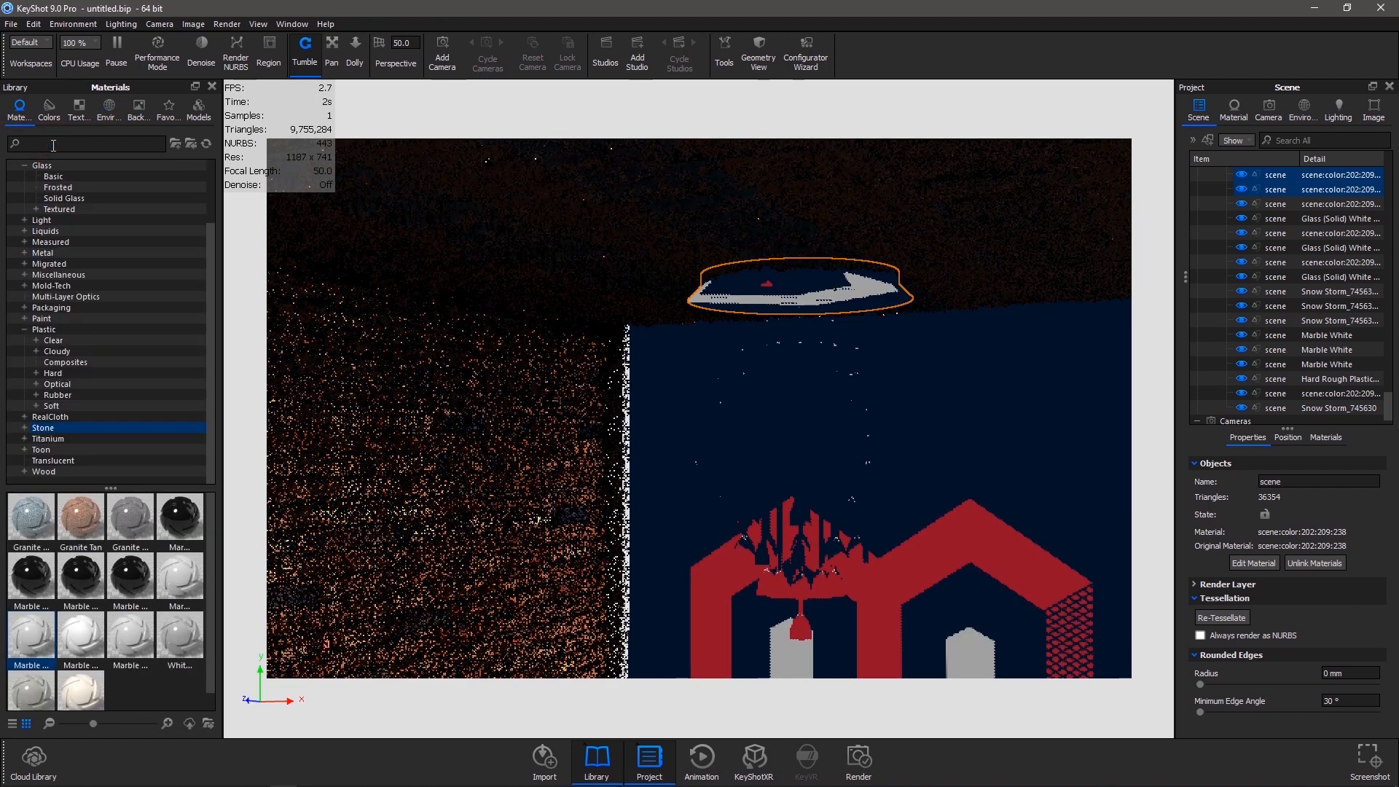
text(mirror)
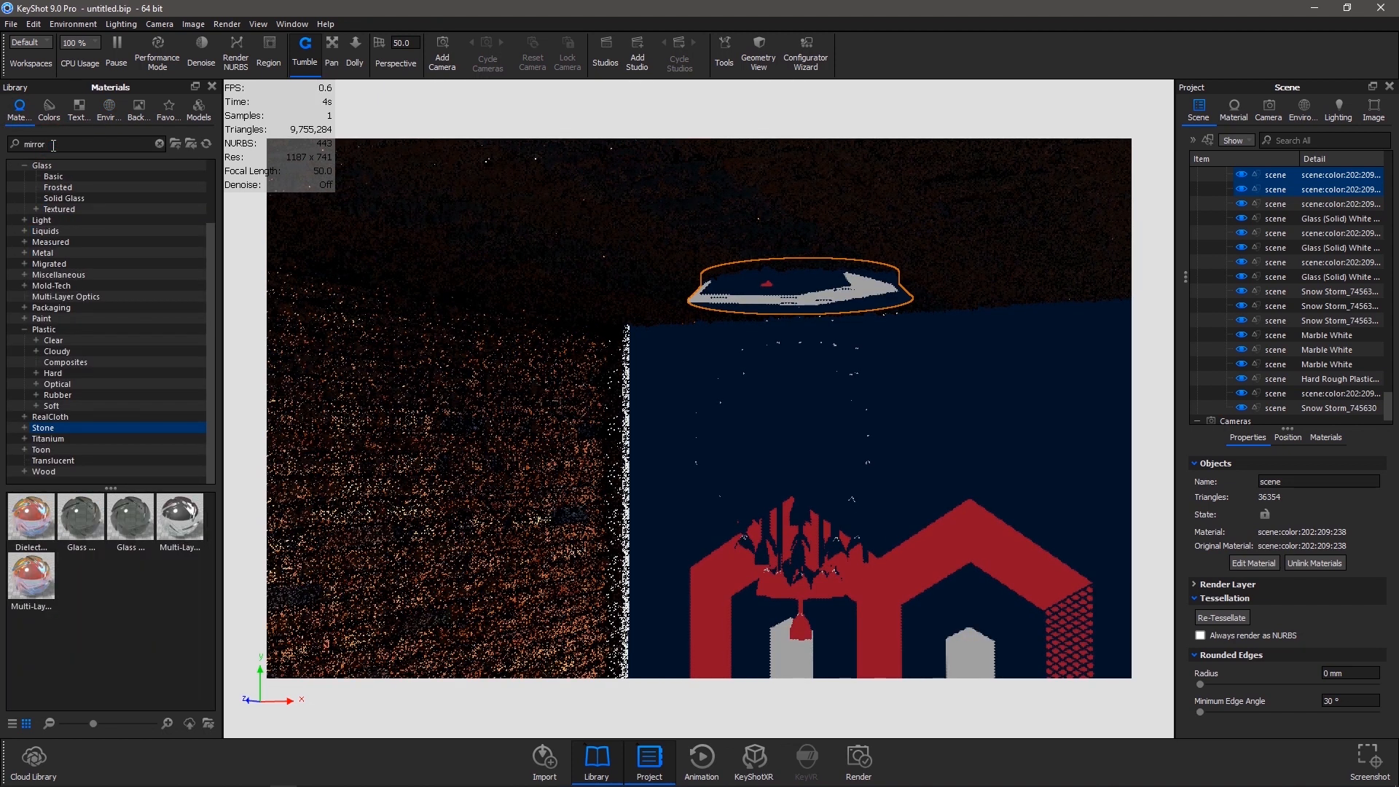
right_click(24, 510)
click(46, 526)
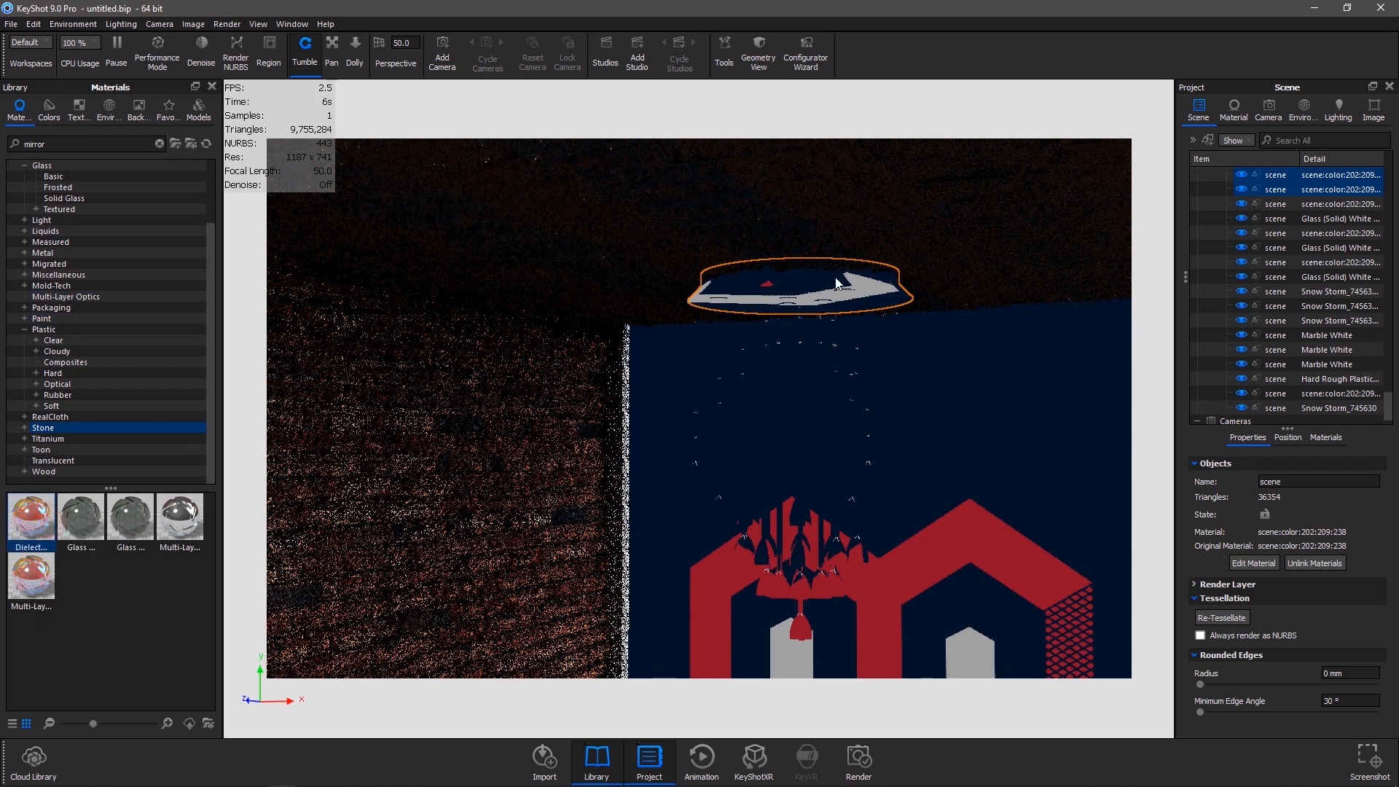
right_click(1297, 179)
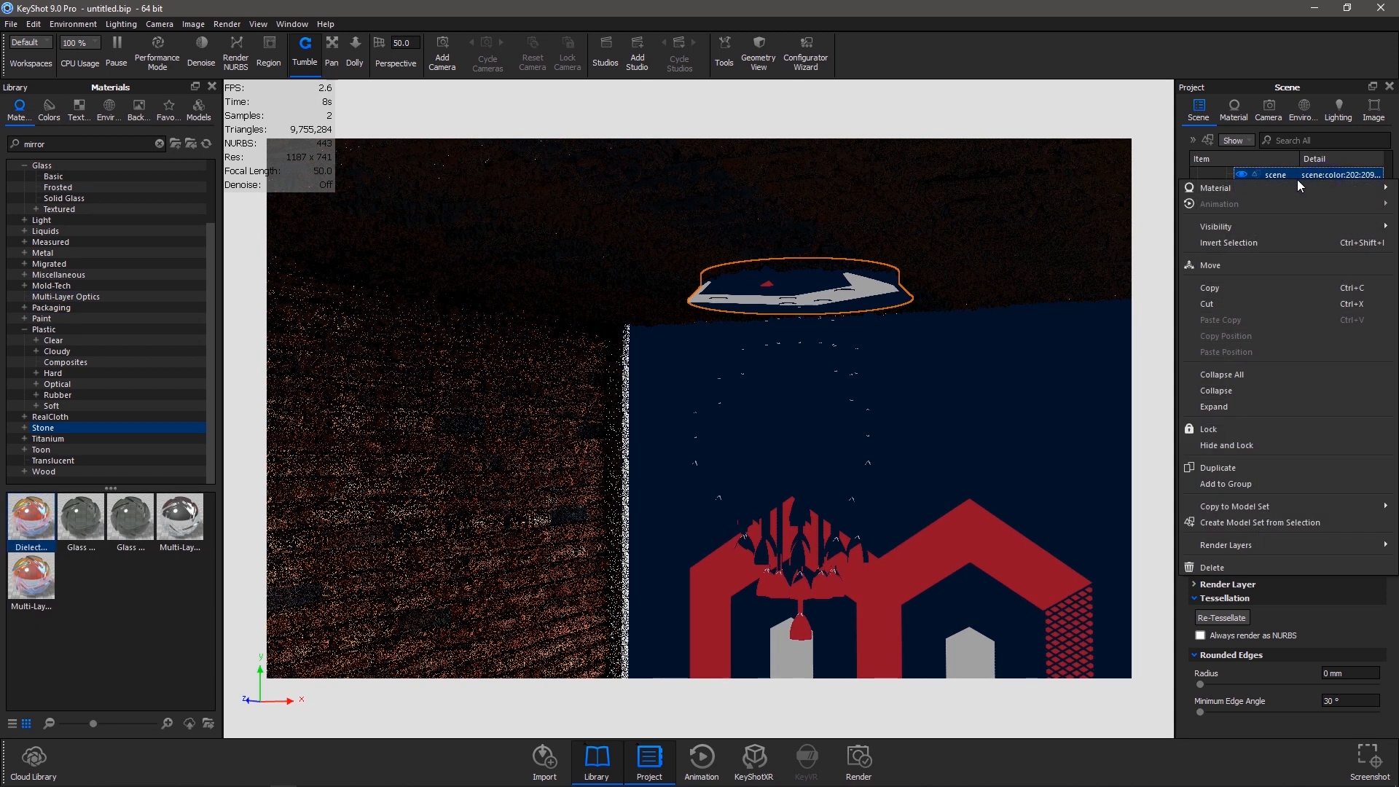
mouse_move(1284, 187)
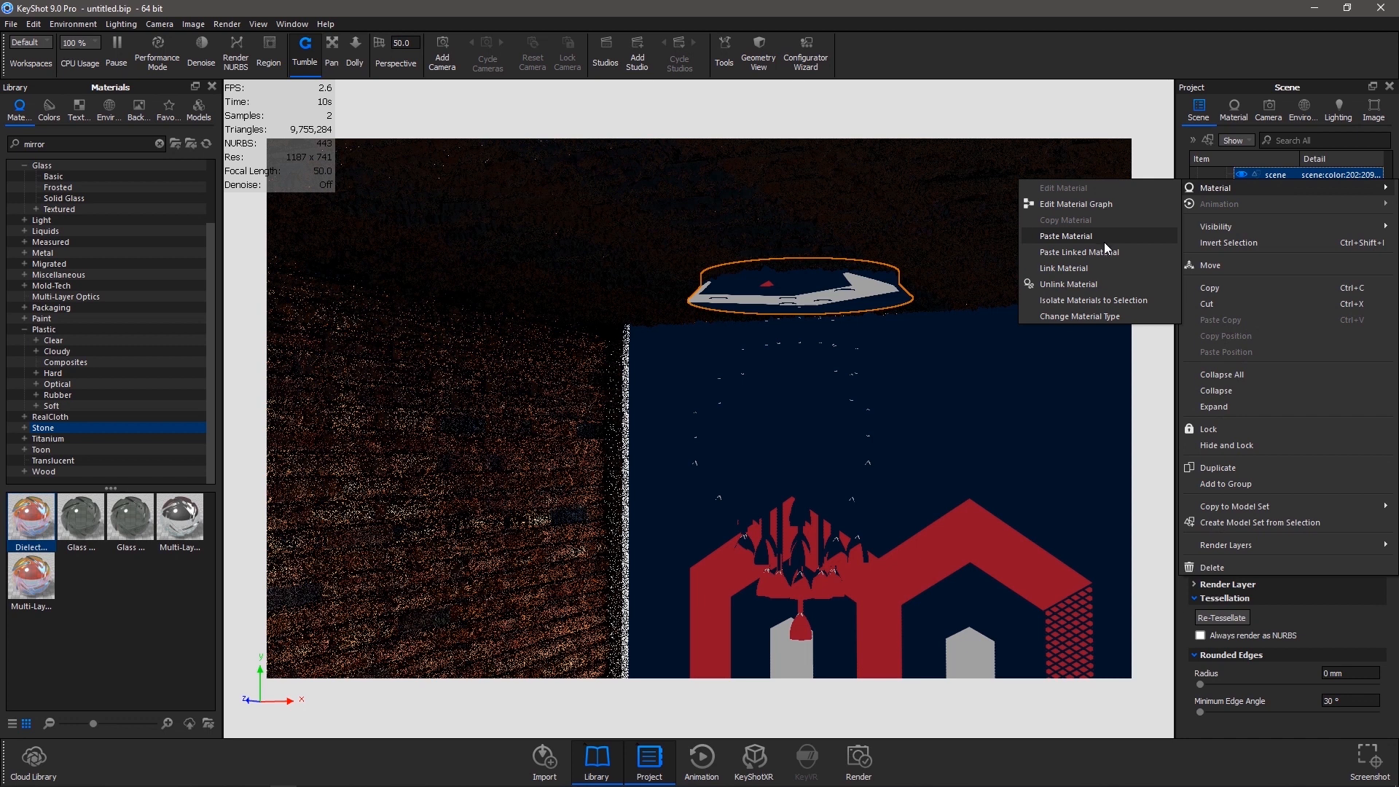
click(1126, 239)
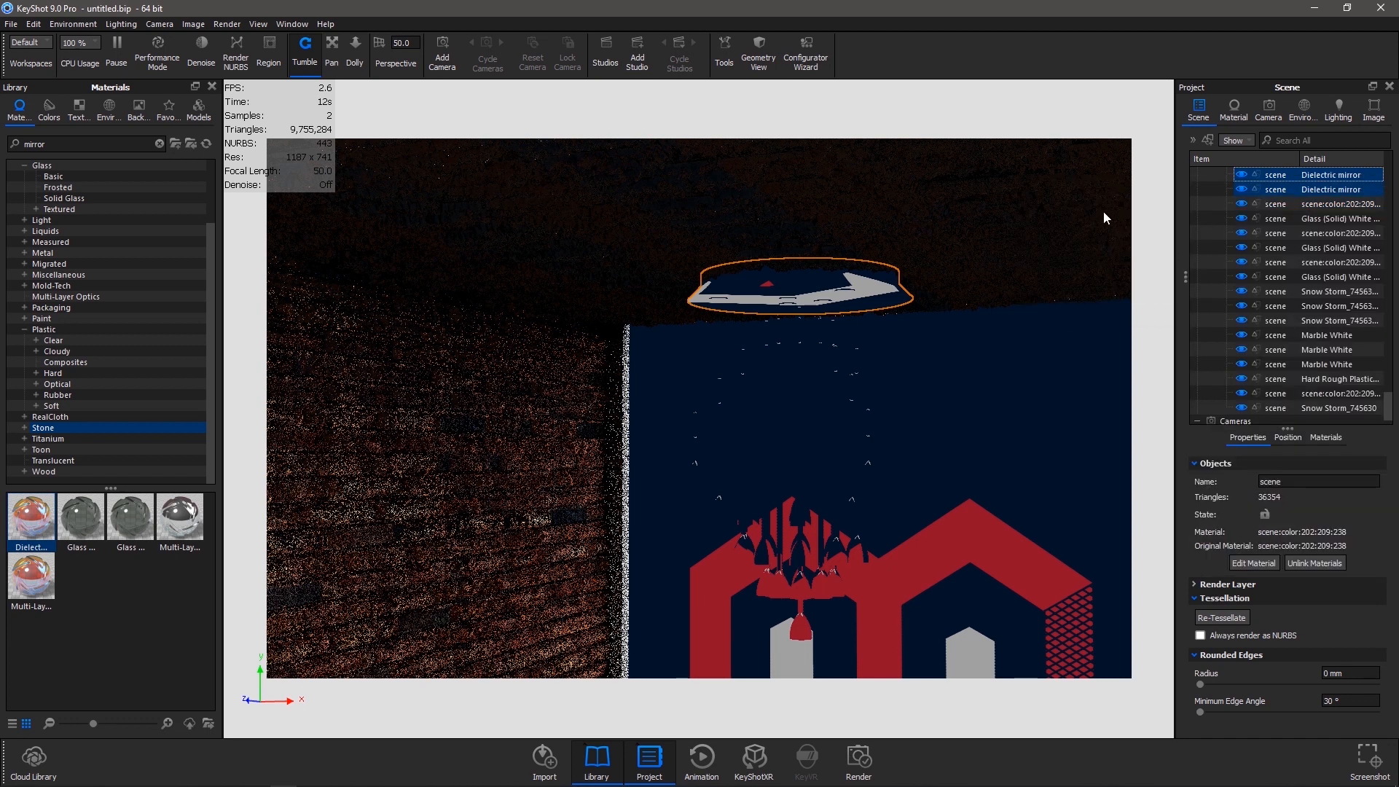
Select the ten small round lamp discs on the underside of the chandelier's ceiling plate
drag(800, 286, 790, 258)
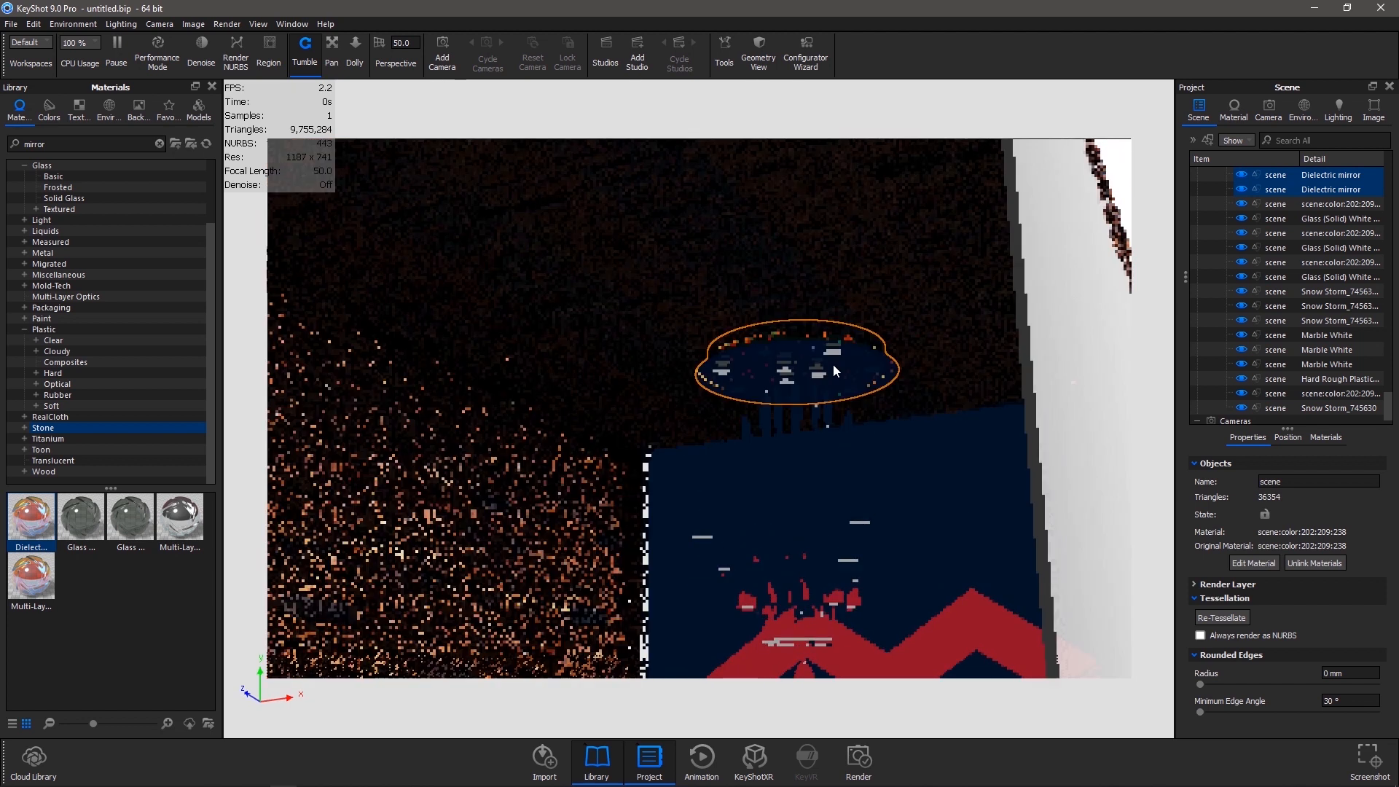
click(835, 357)
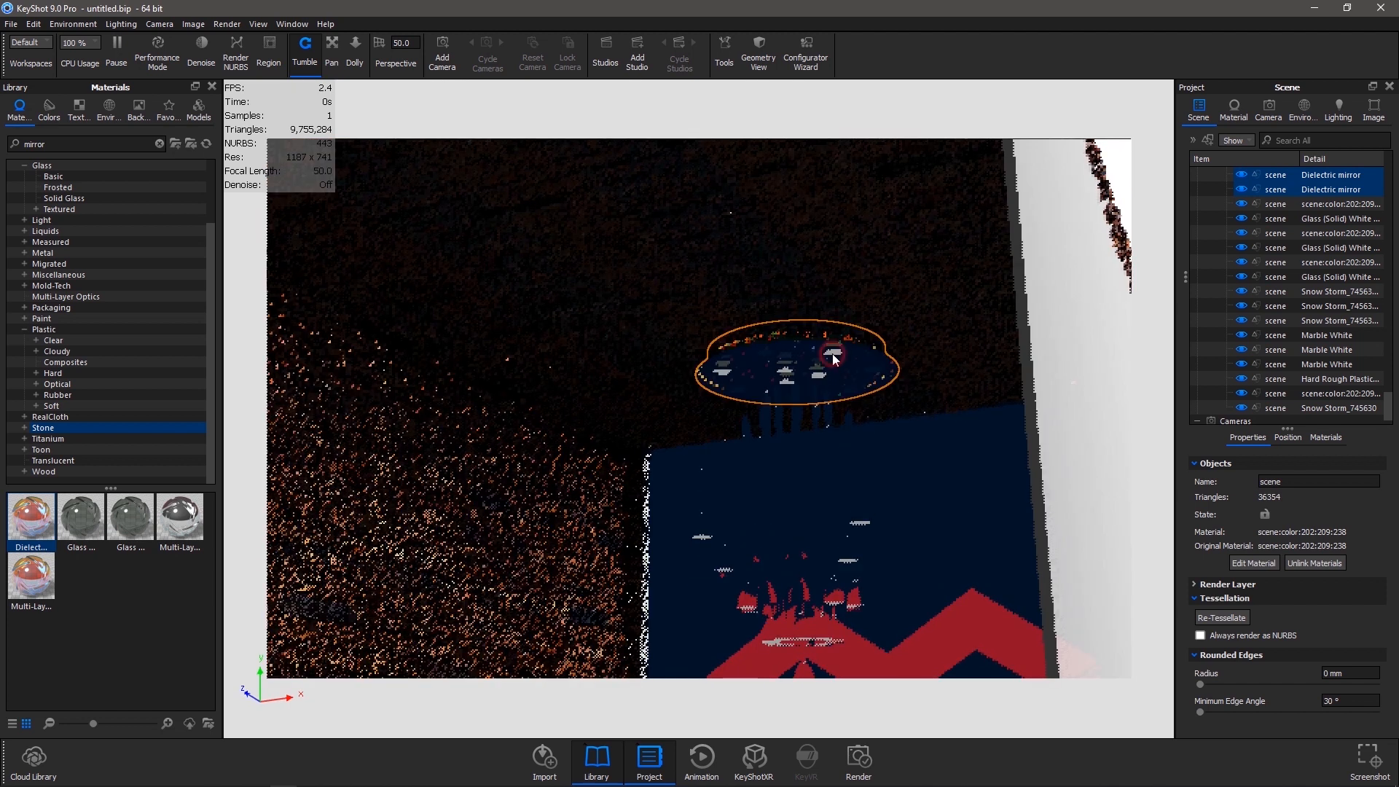
click(867, 369)
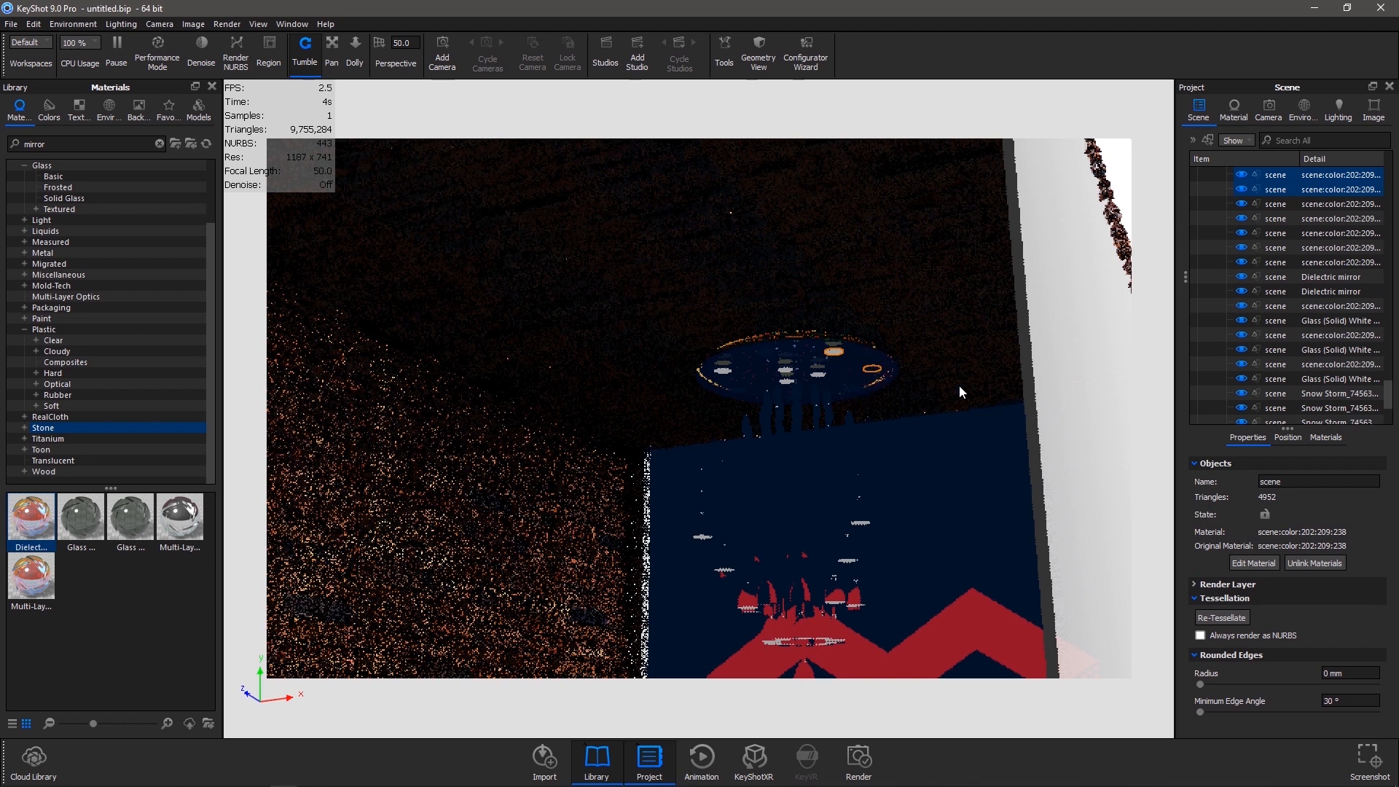
key(ctrl)
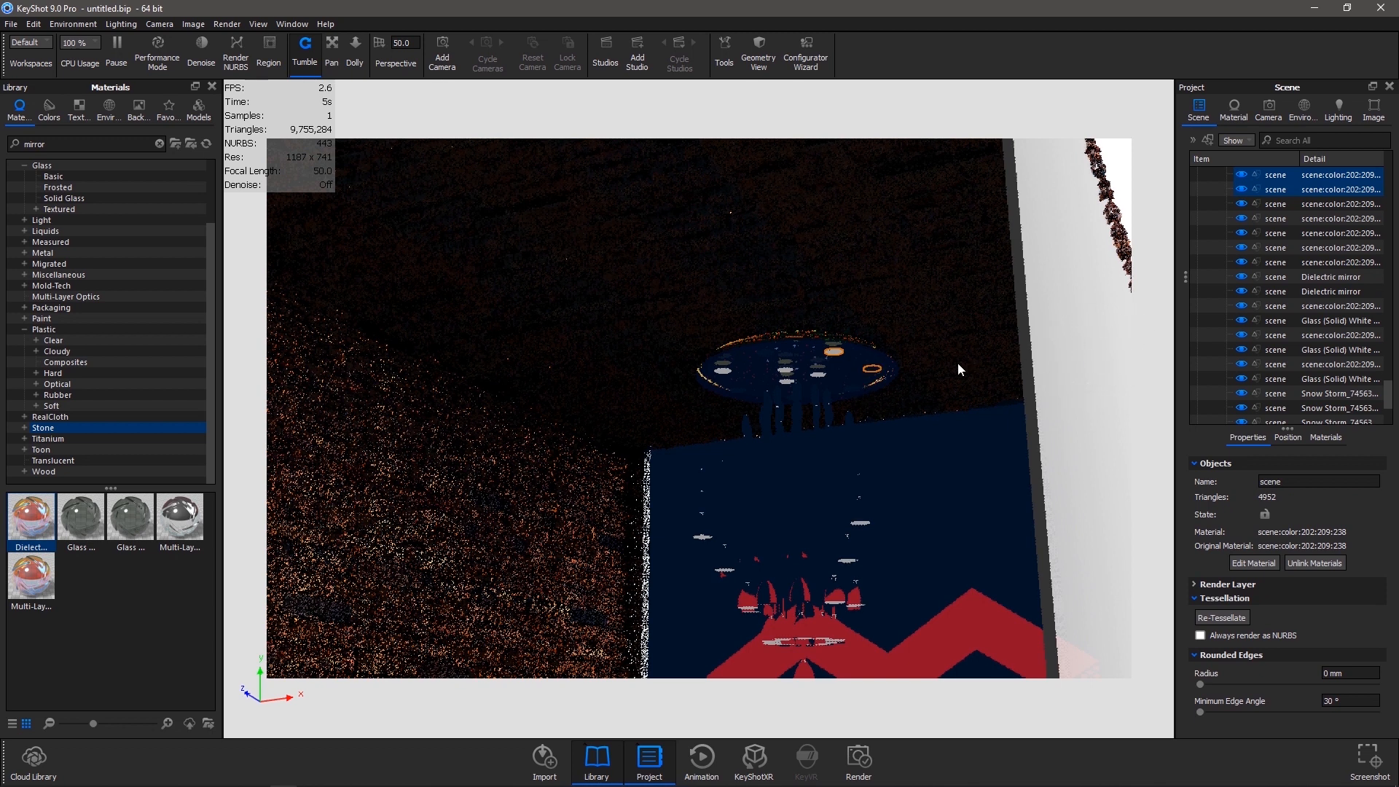
ctrl+click(1311, 218)
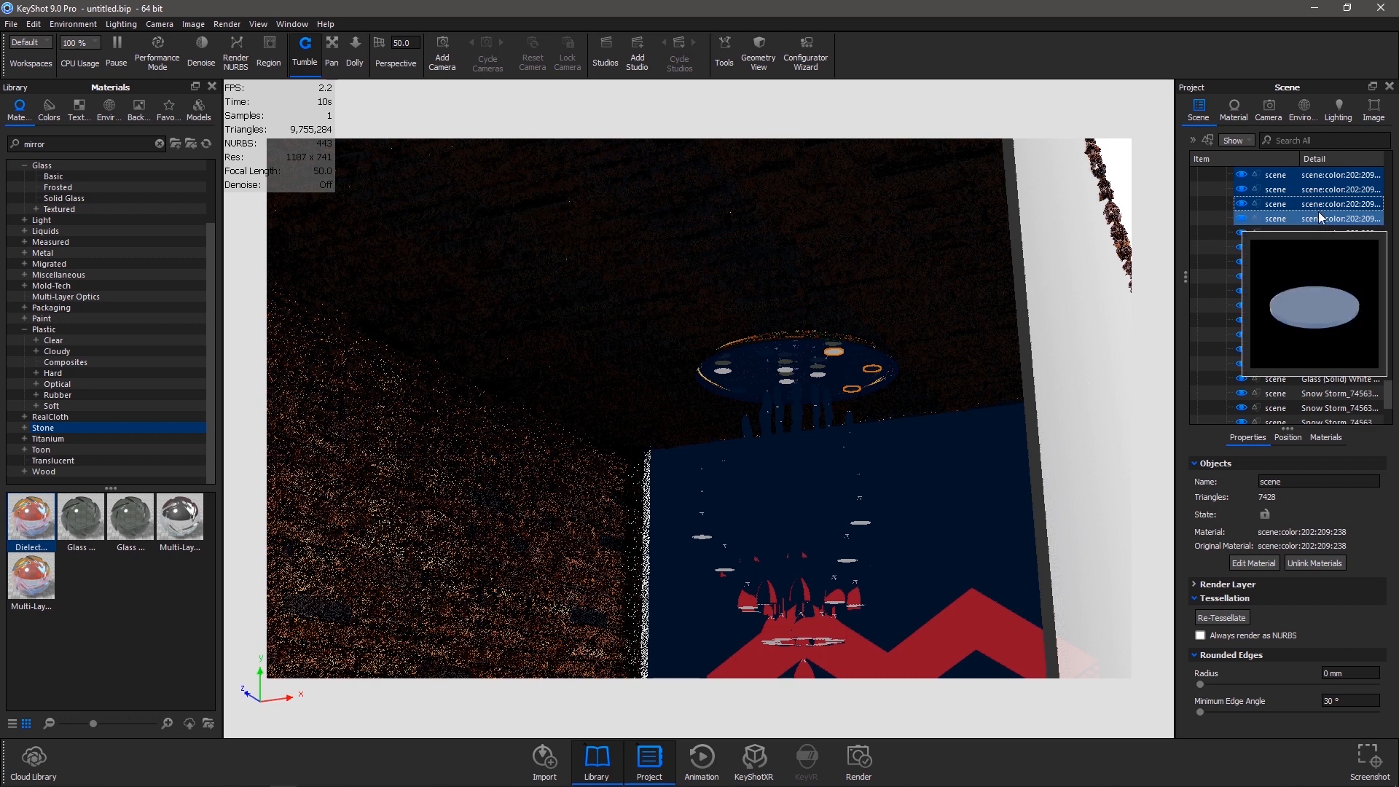
ctrl+click(1322, 232)
ctrl+click(1322, 248)
ctrl+click(1322, 262)
ctrl+click(1320, 262)
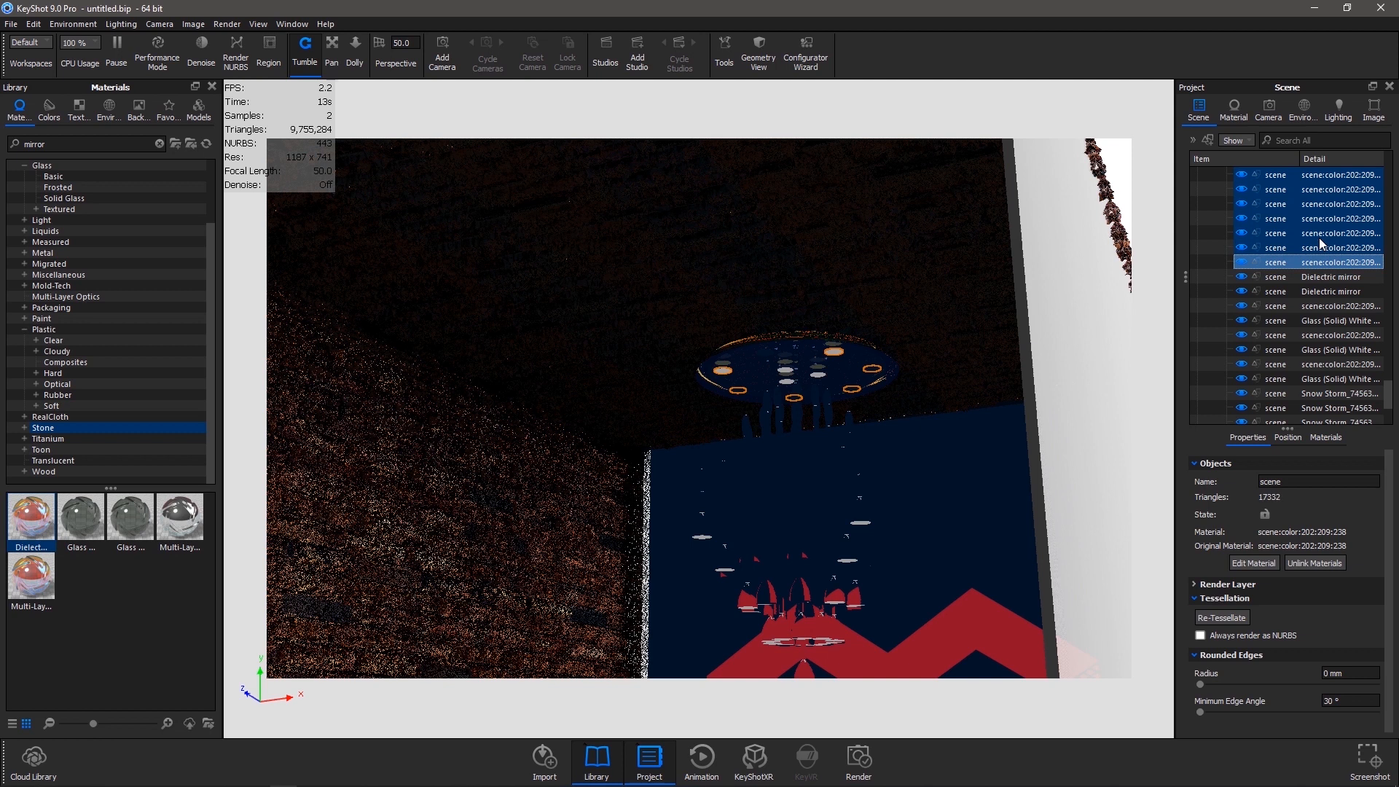
ctrl+click(785, 373)
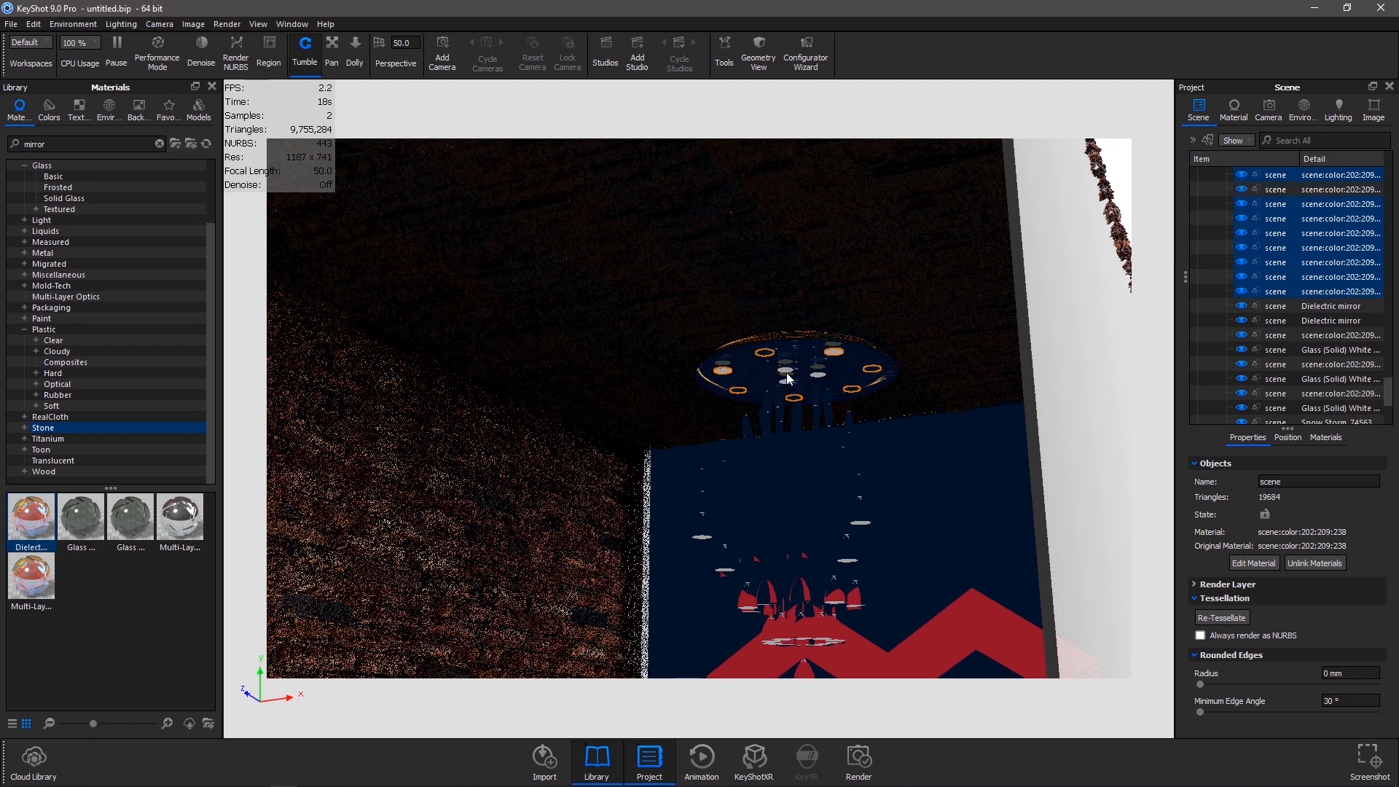
ctrl+click(1293, 193)
scroll(1338, 233, up, 1)
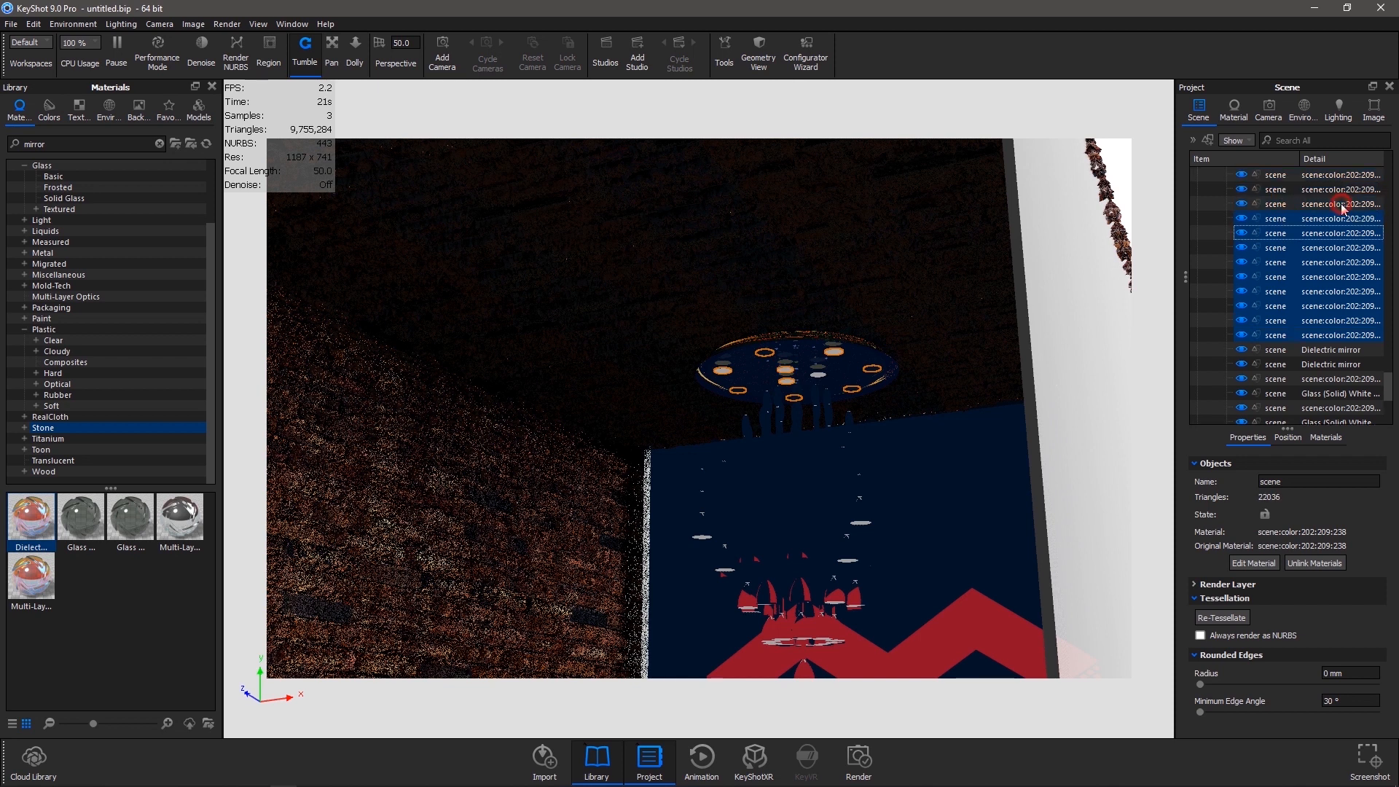
ctrl+click(1342, 205)
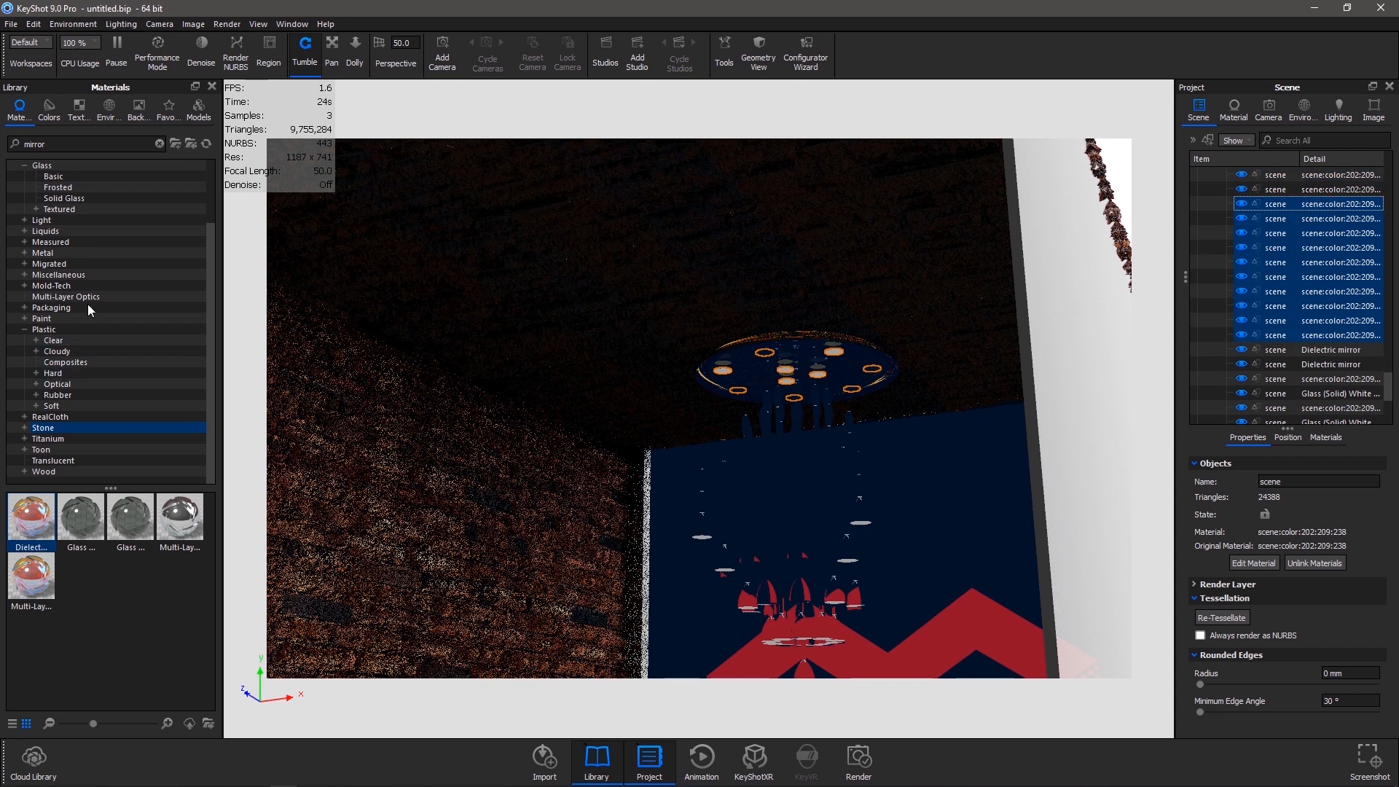
Paste the Area Light 1200 Lumen Cool material onto the ten selected lamp discs and open it for editing
click(86, 142)
click(56, 264)
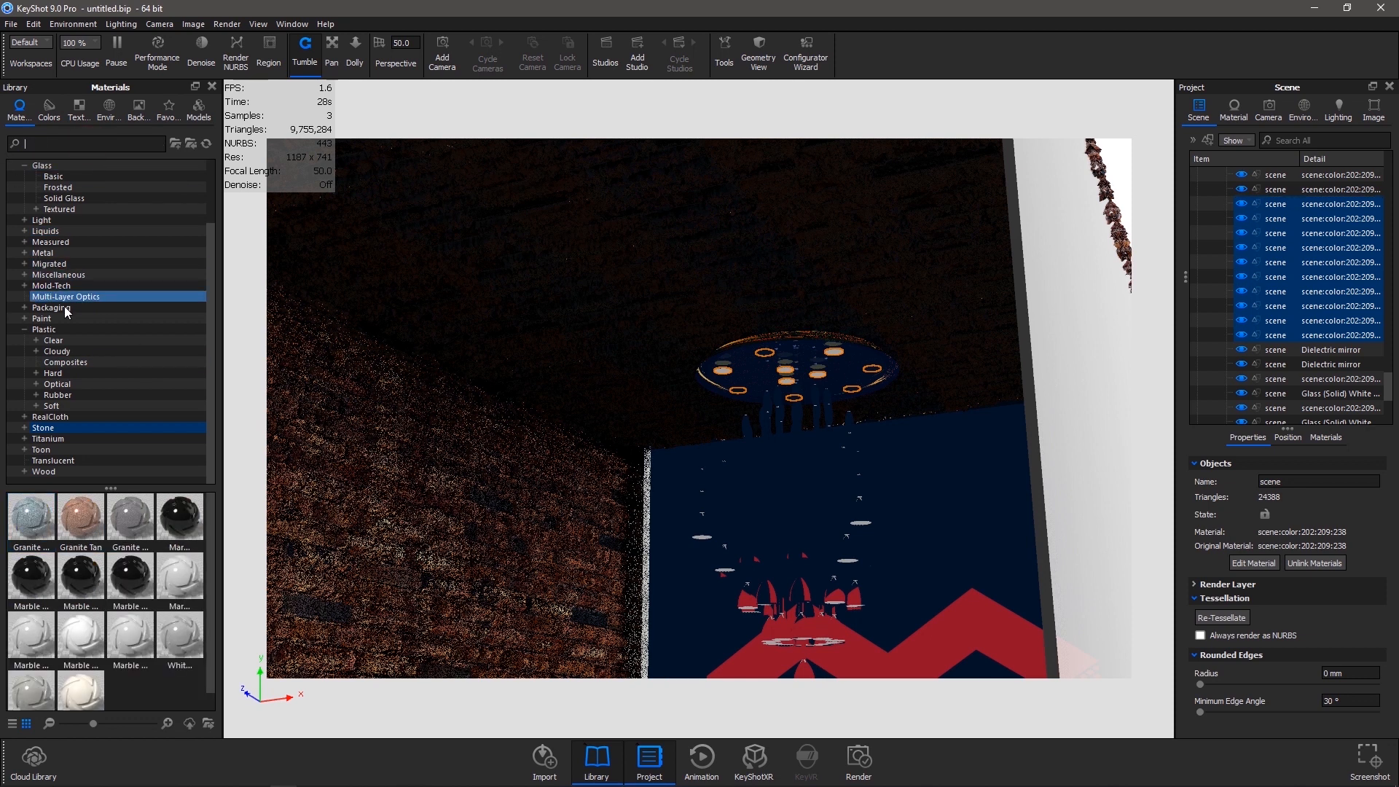
click(83, 220)
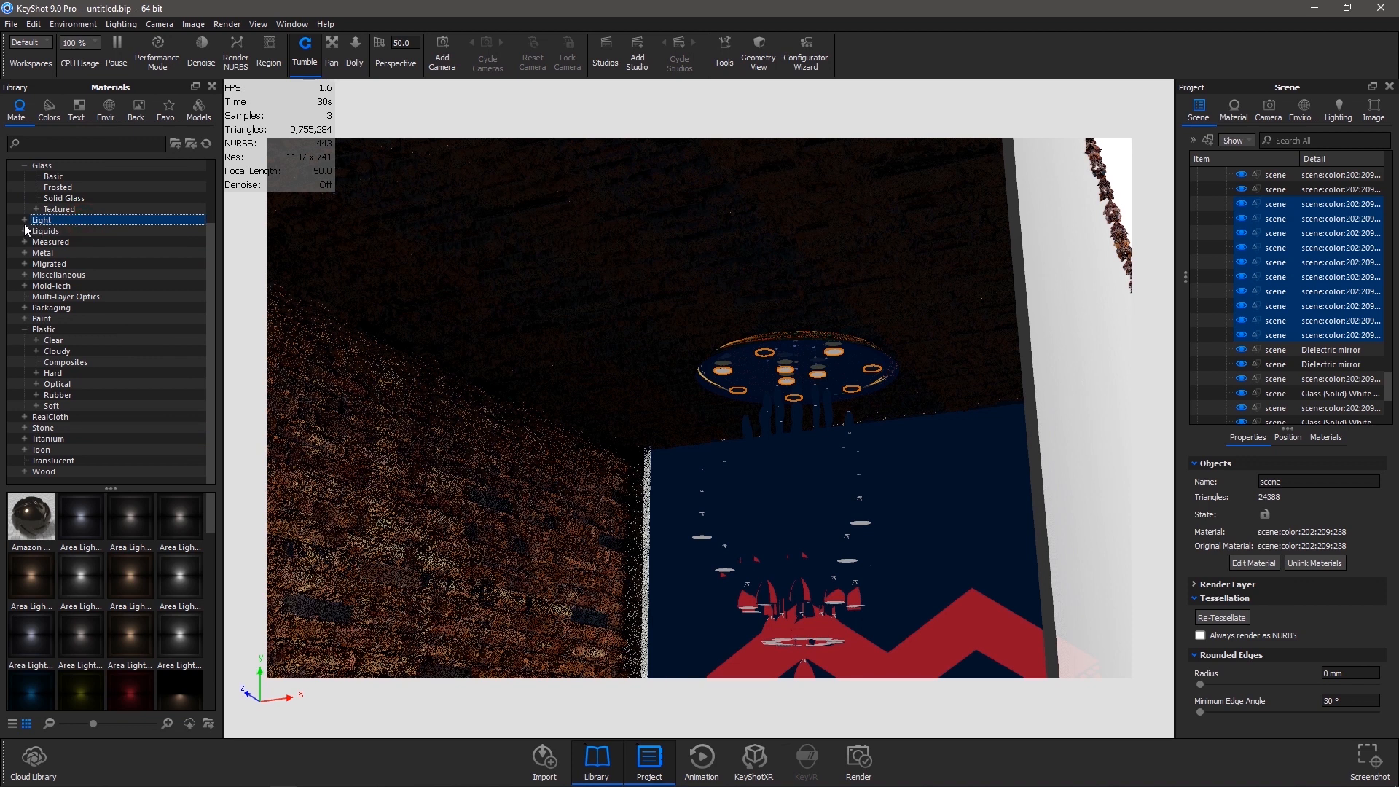
right_click(73, 528)
click(103, 535)
right_click(1325, 243)
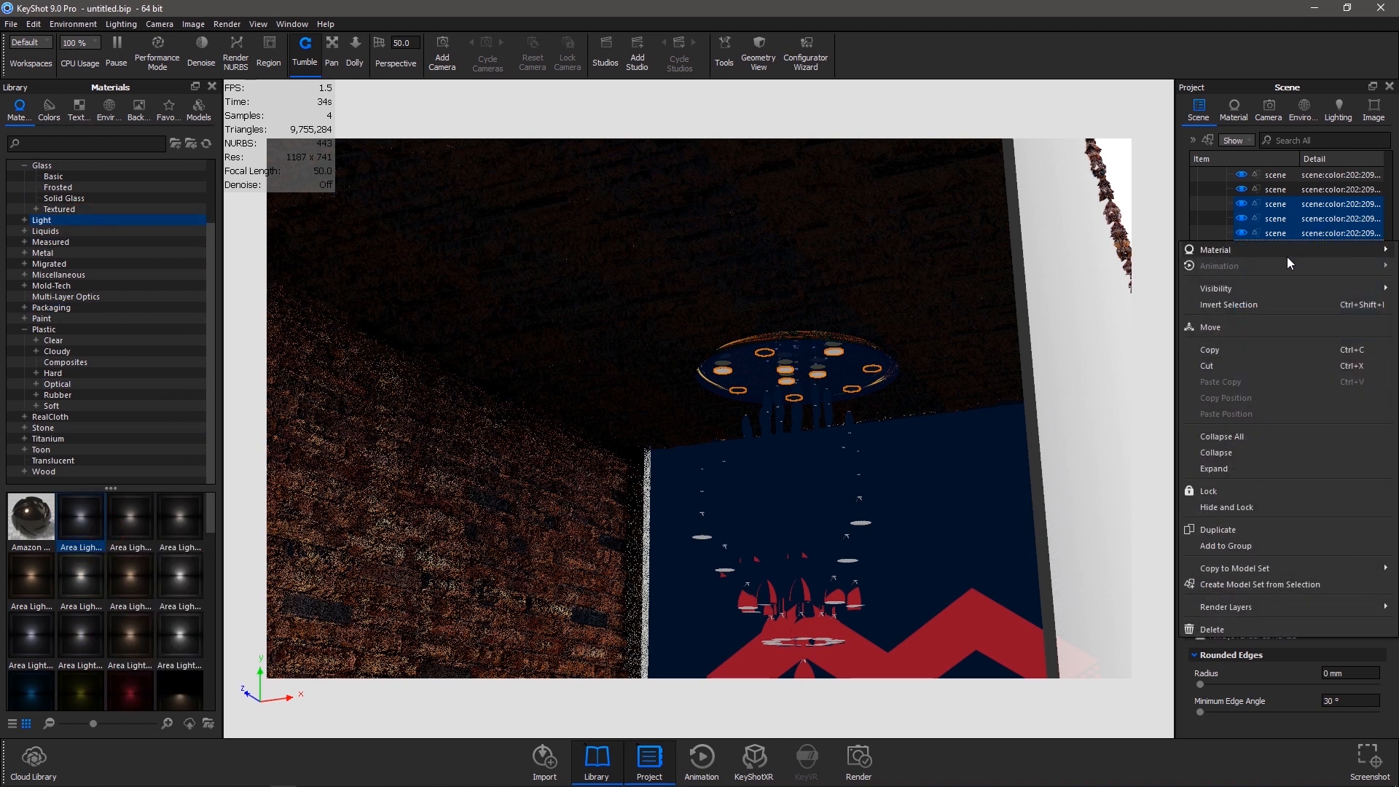
mouse_move(1287, 254)
click(1088, 298)
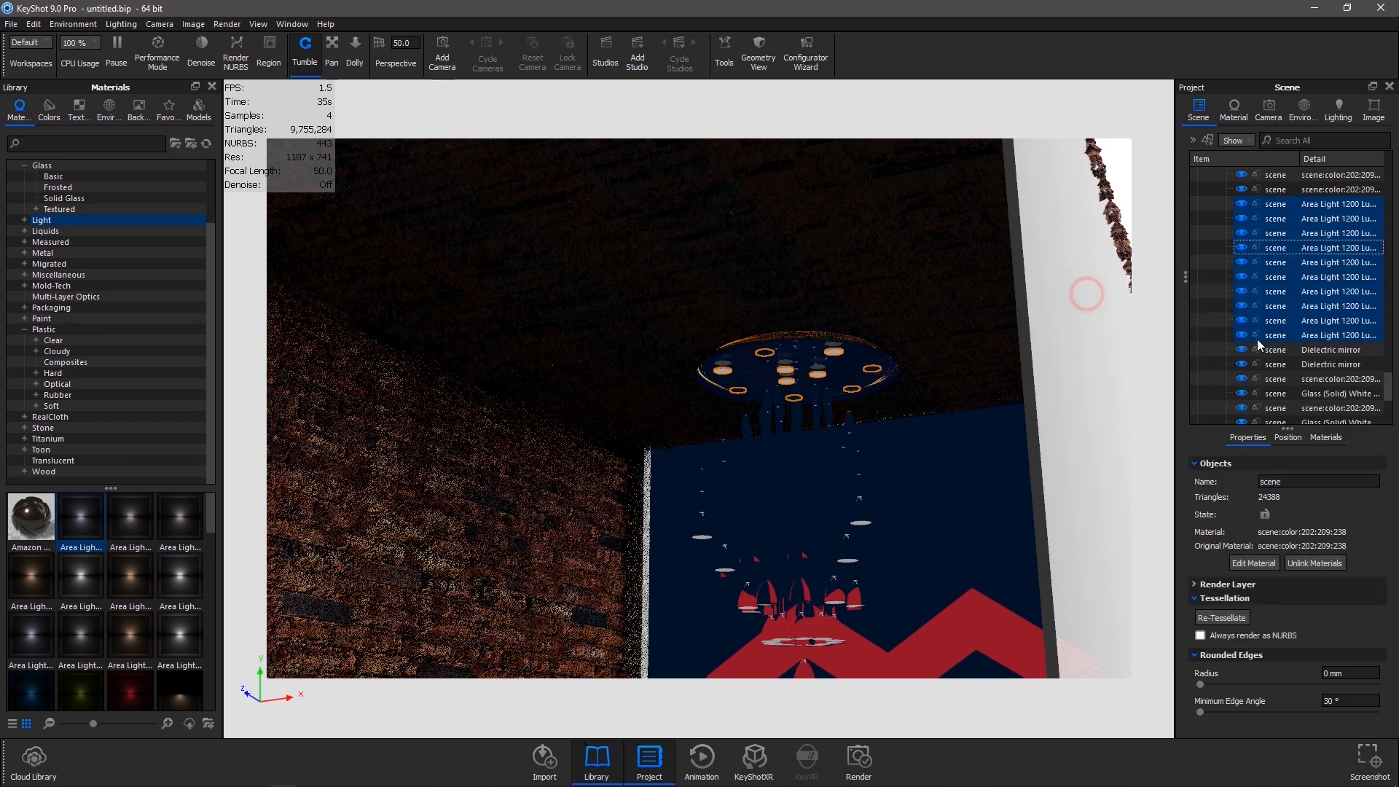
double_click(1254, 556)
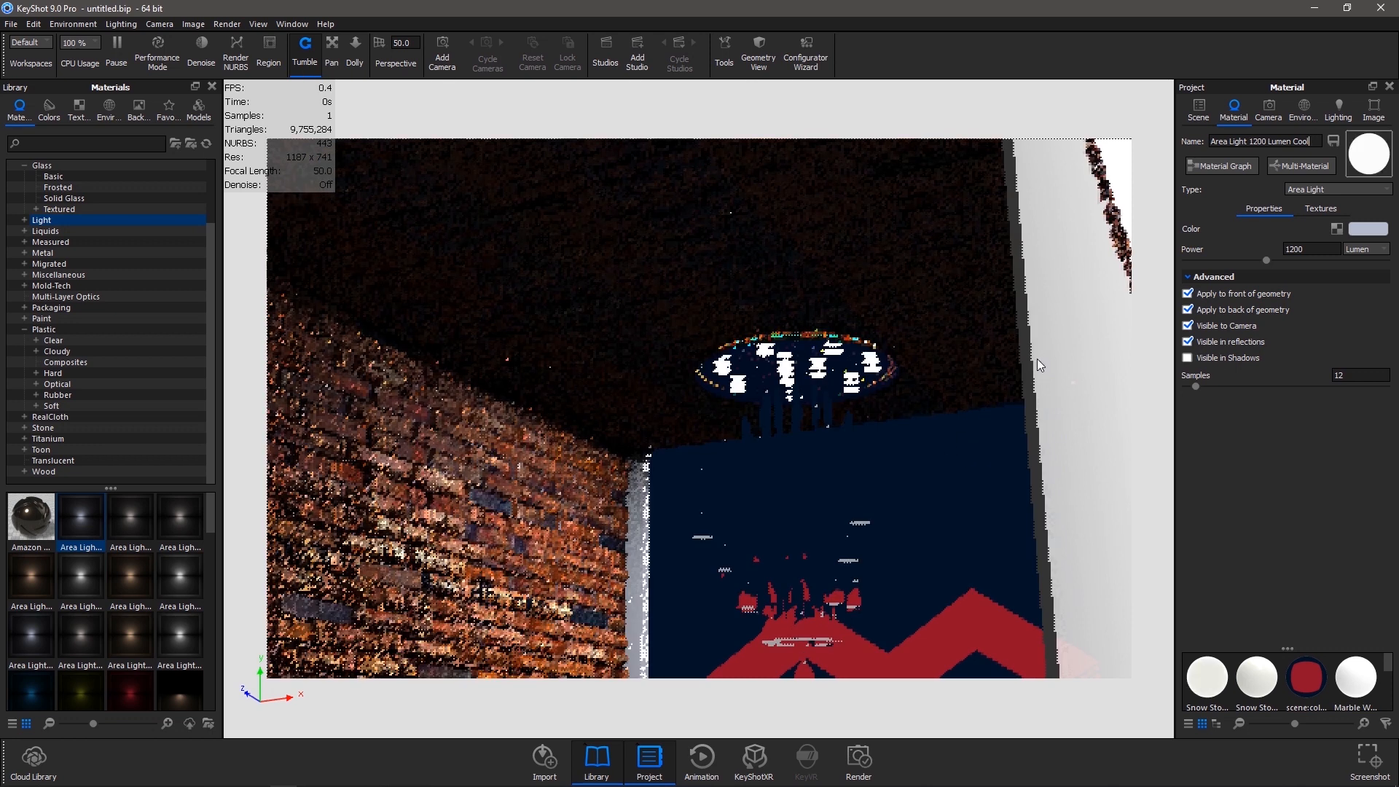
Set the scene's environment to All Black 4K from the library's Studio environments
scroll(1038, 360, down, 5)
drag(899, 431, 855, 556)
click(108, 110)
drag(155, 591, 430, 485)
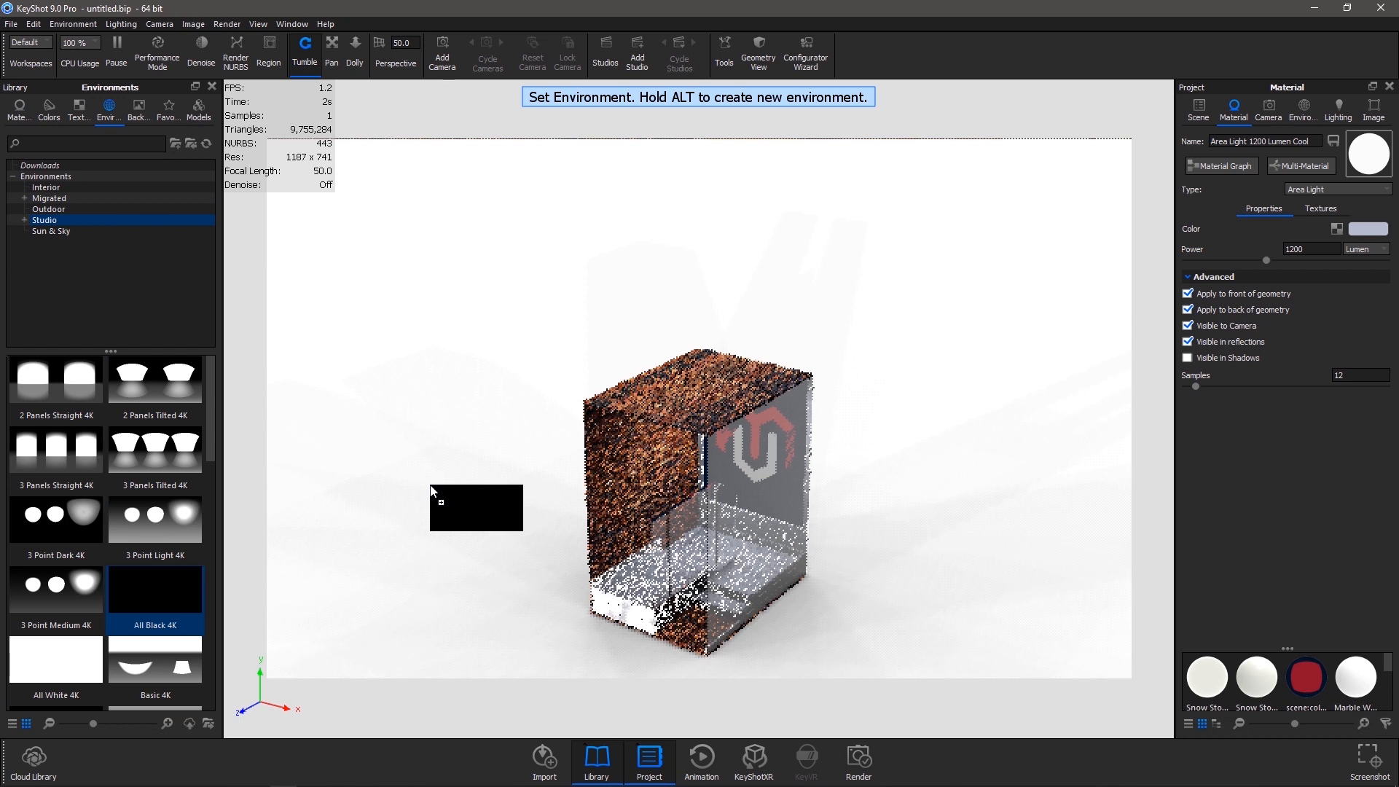
drag(431, 486, 430, 485)
drag(432, 491, 433, 491)
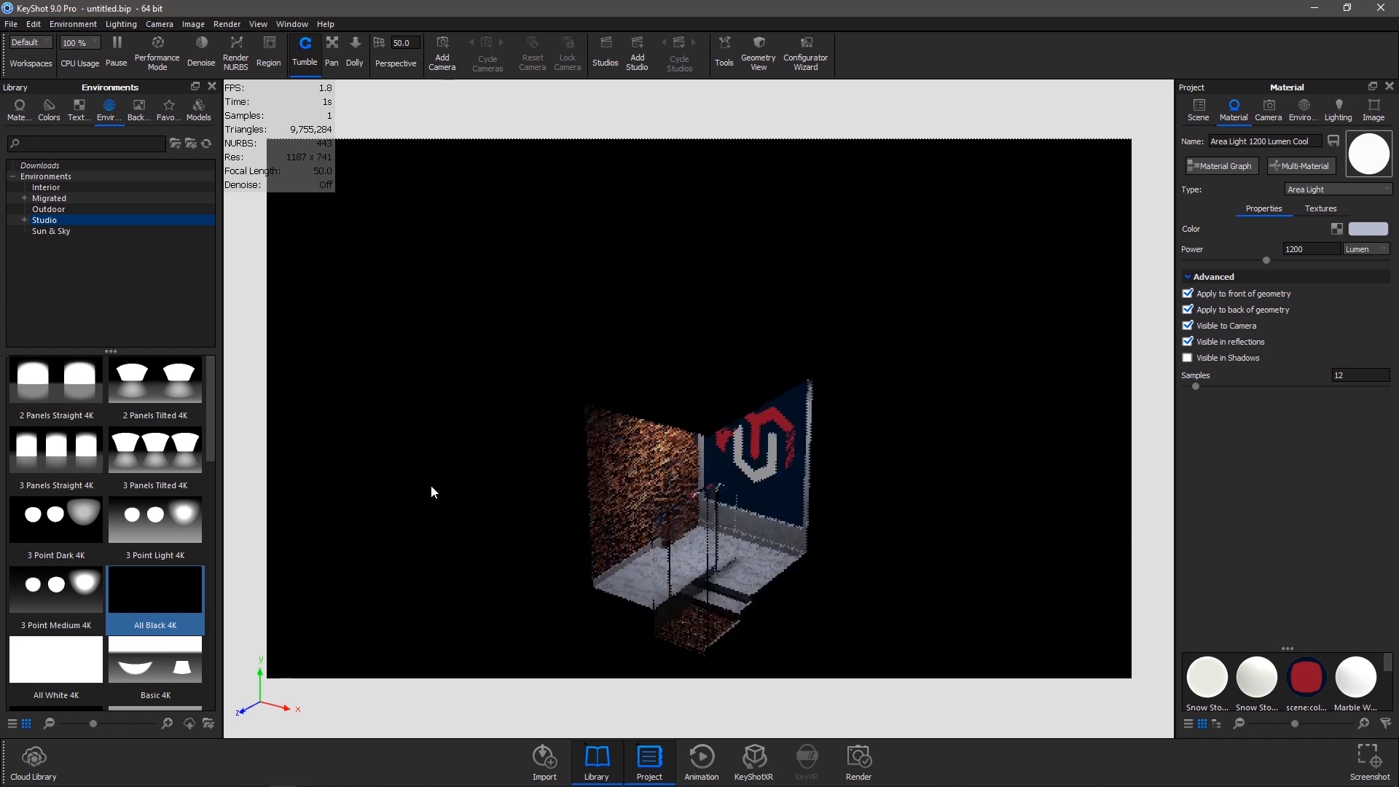
drag(806, 606, 790, 551)
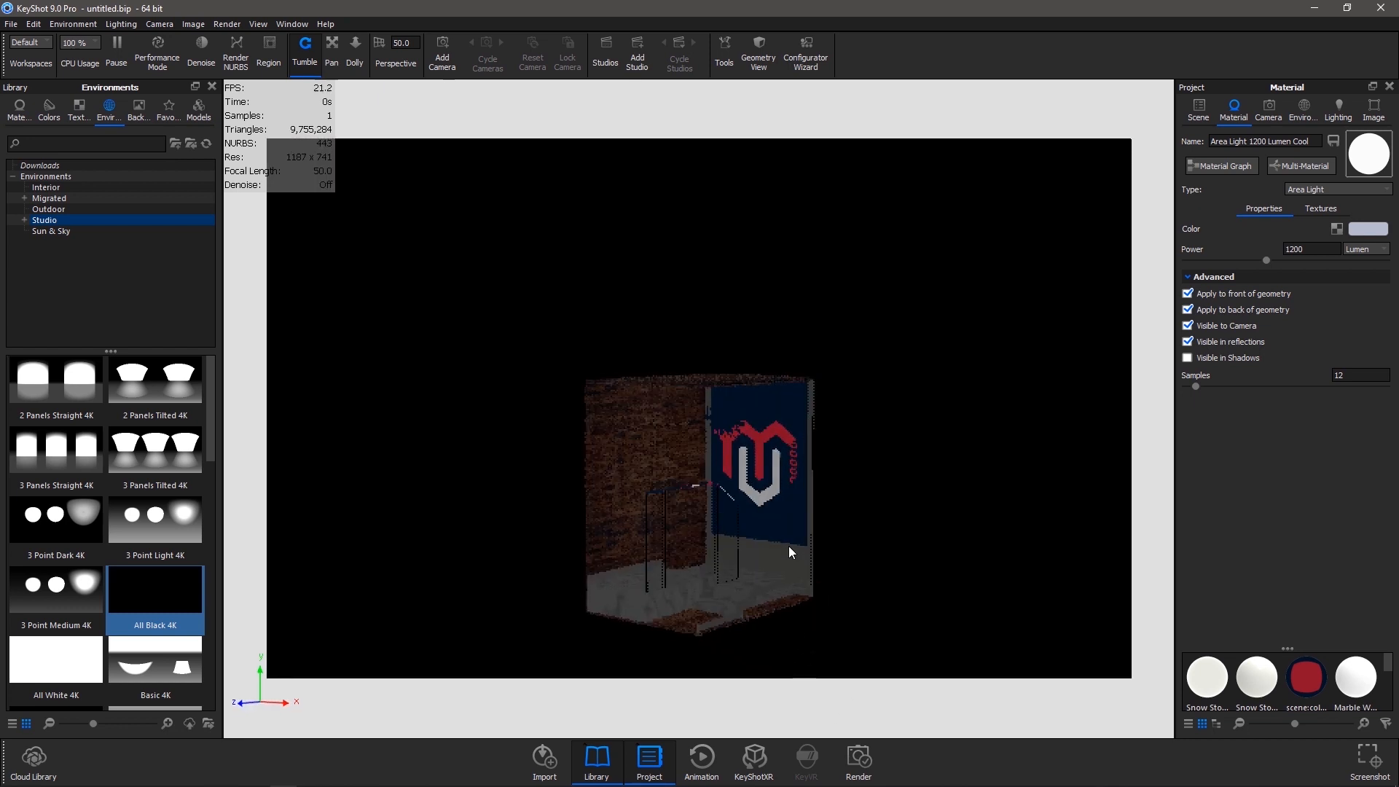
Switch the lighting's rendering technique to Interior Mode
click(1338, 109)
click(1222, 503)
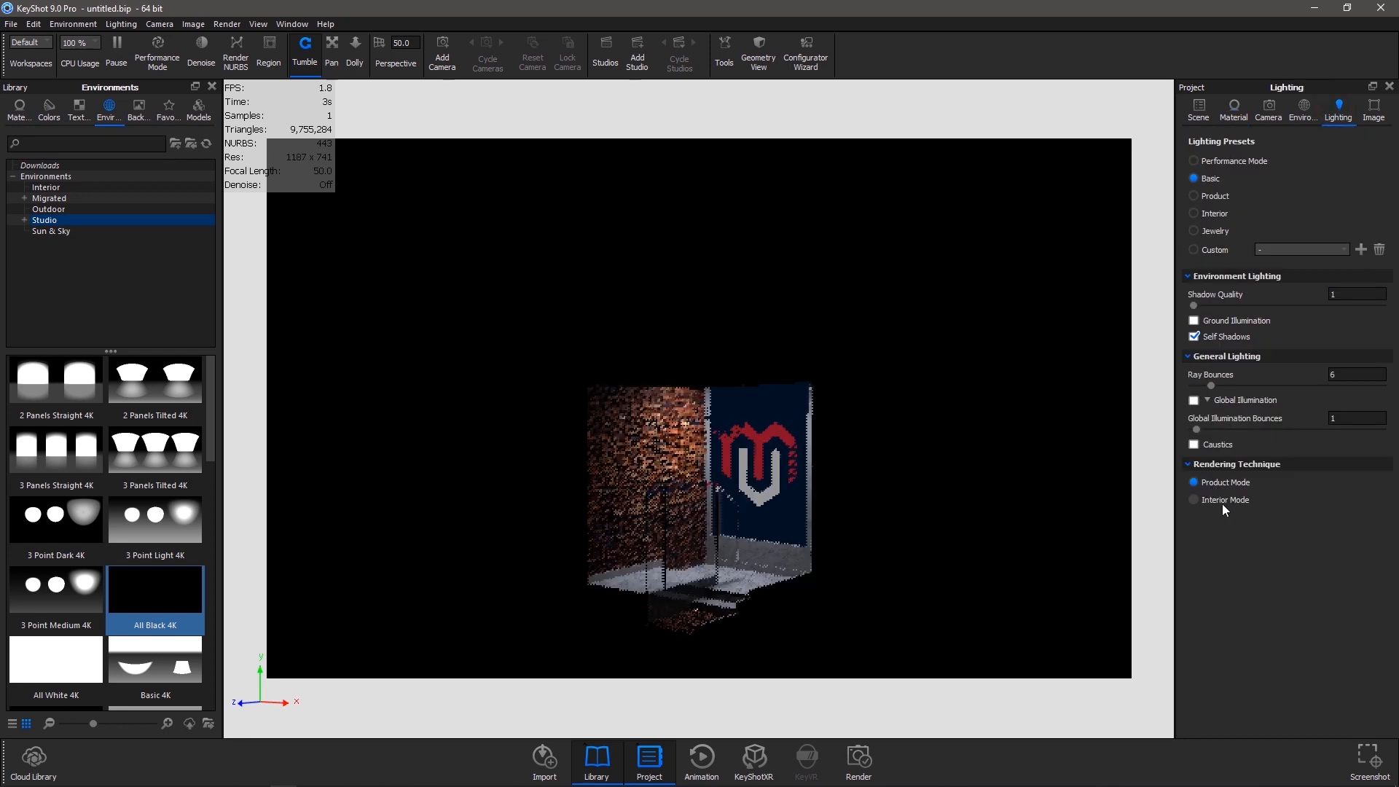
drag(947, 466, 1012, 443)
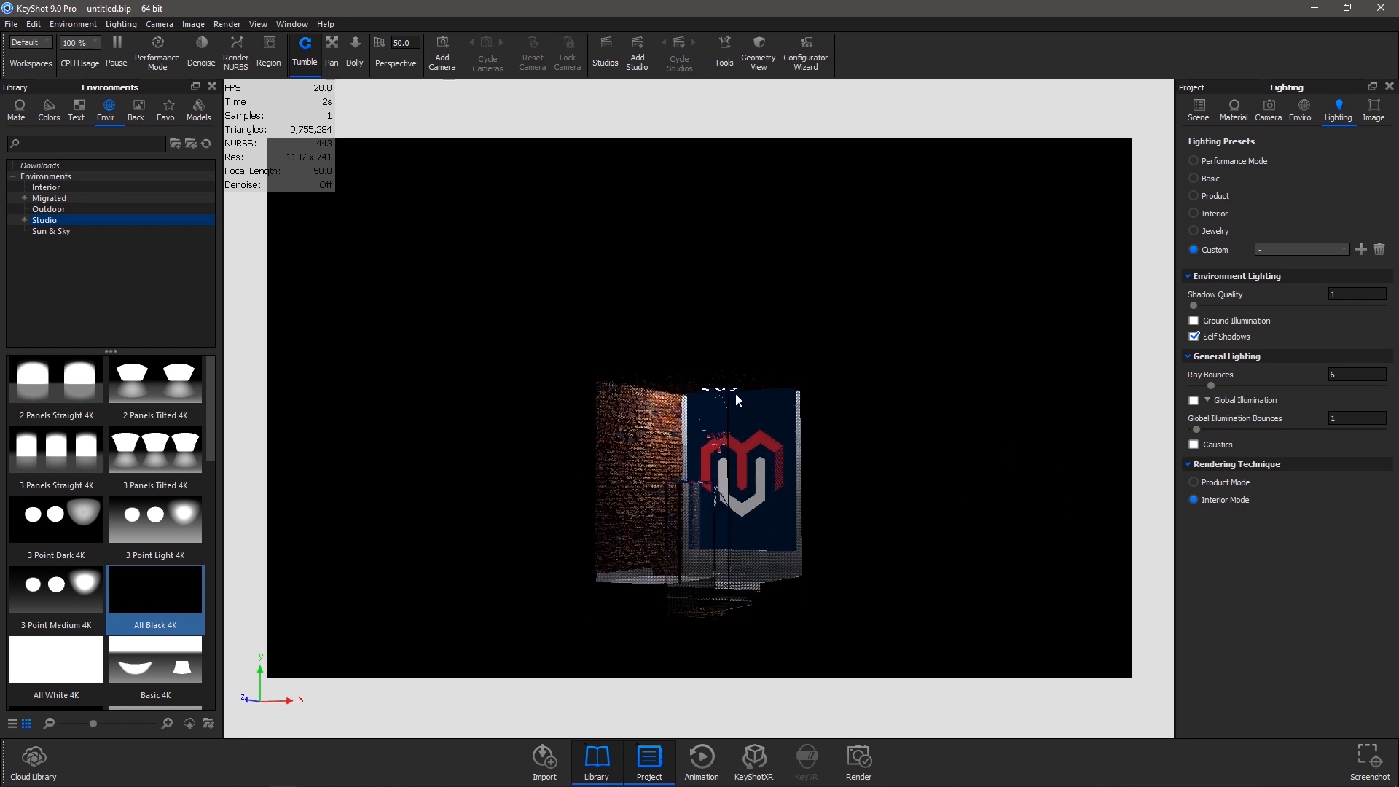
Select all the hanging parts of the chandelier that still have the imported color material, leaving out the Glass (Solid) White part
click(1188, 120)
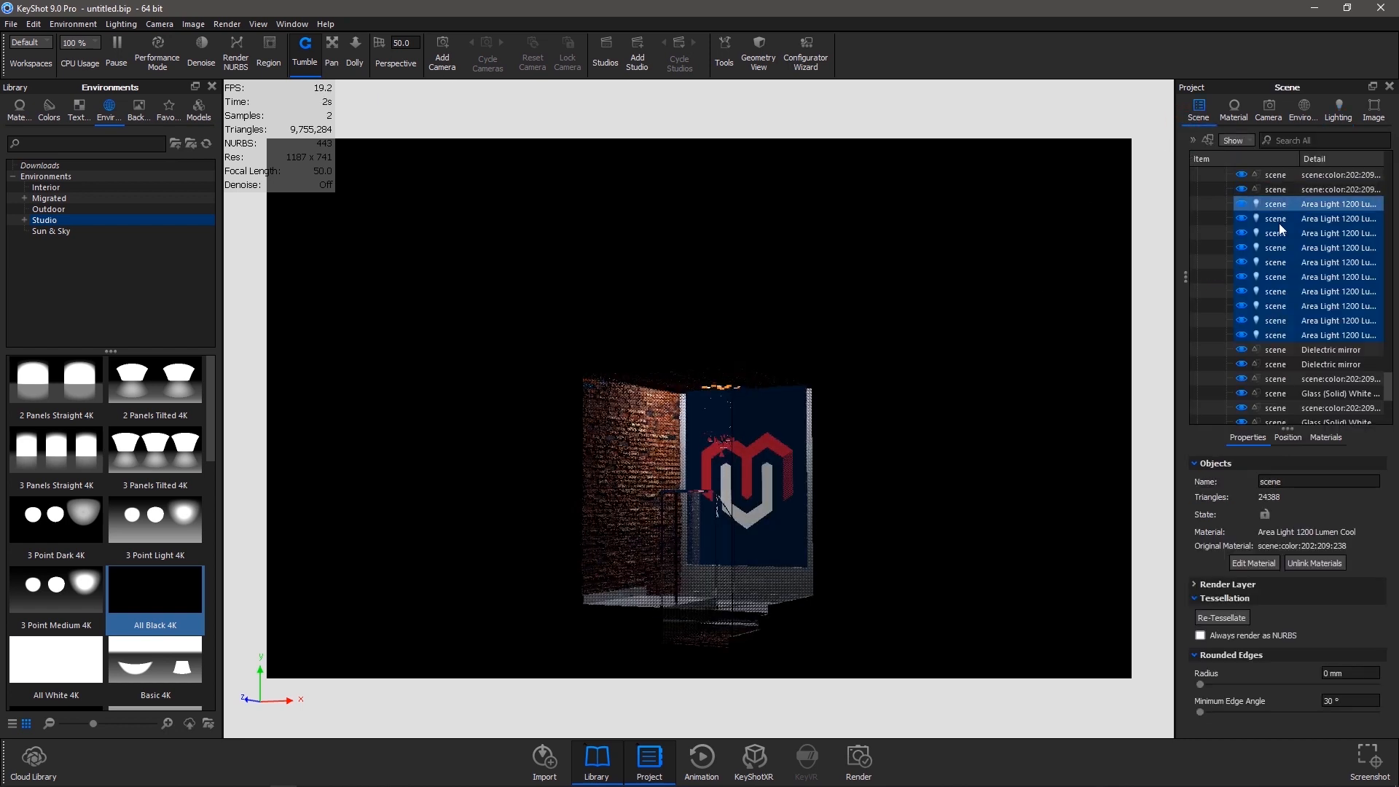
click(1327, 193)
scroll(1319, 259, up, 7)
scroll(1319, 259, up, 5)
click(1328, 217)
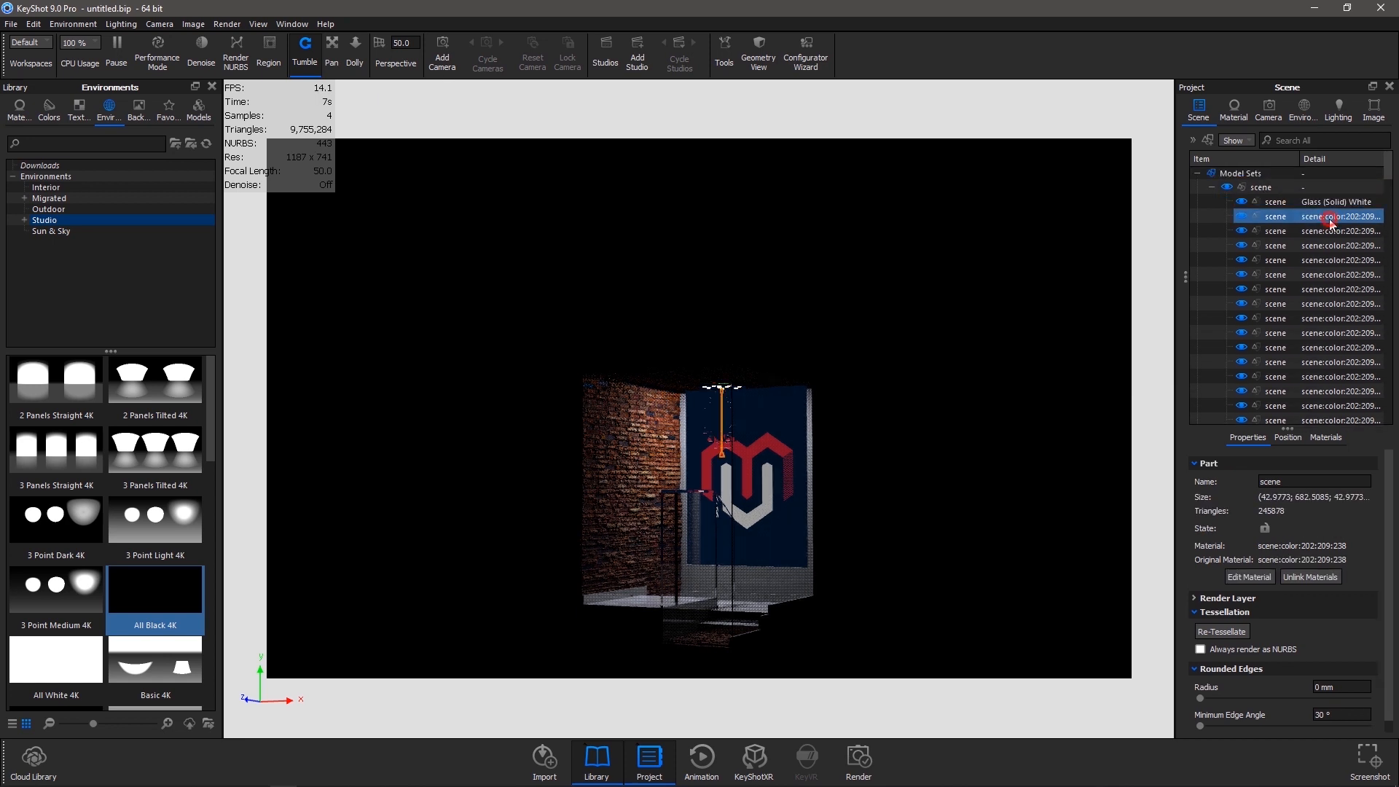
click(722, 411)
Search the material library for "diamond" and paste Gem Stone Diamond as a linked material onto the selected chandelier parts
click(17, 111)
click(51, 141)
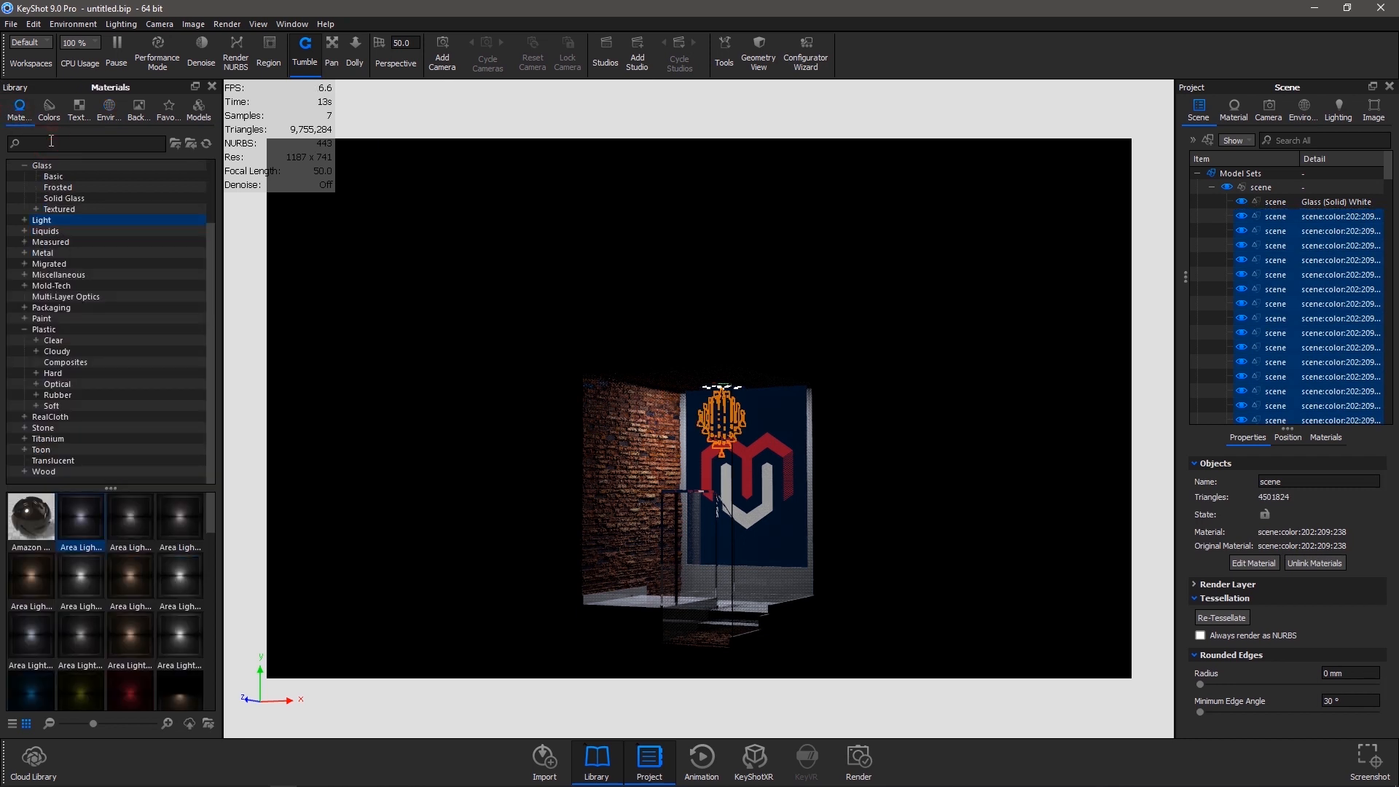
text(diamond)
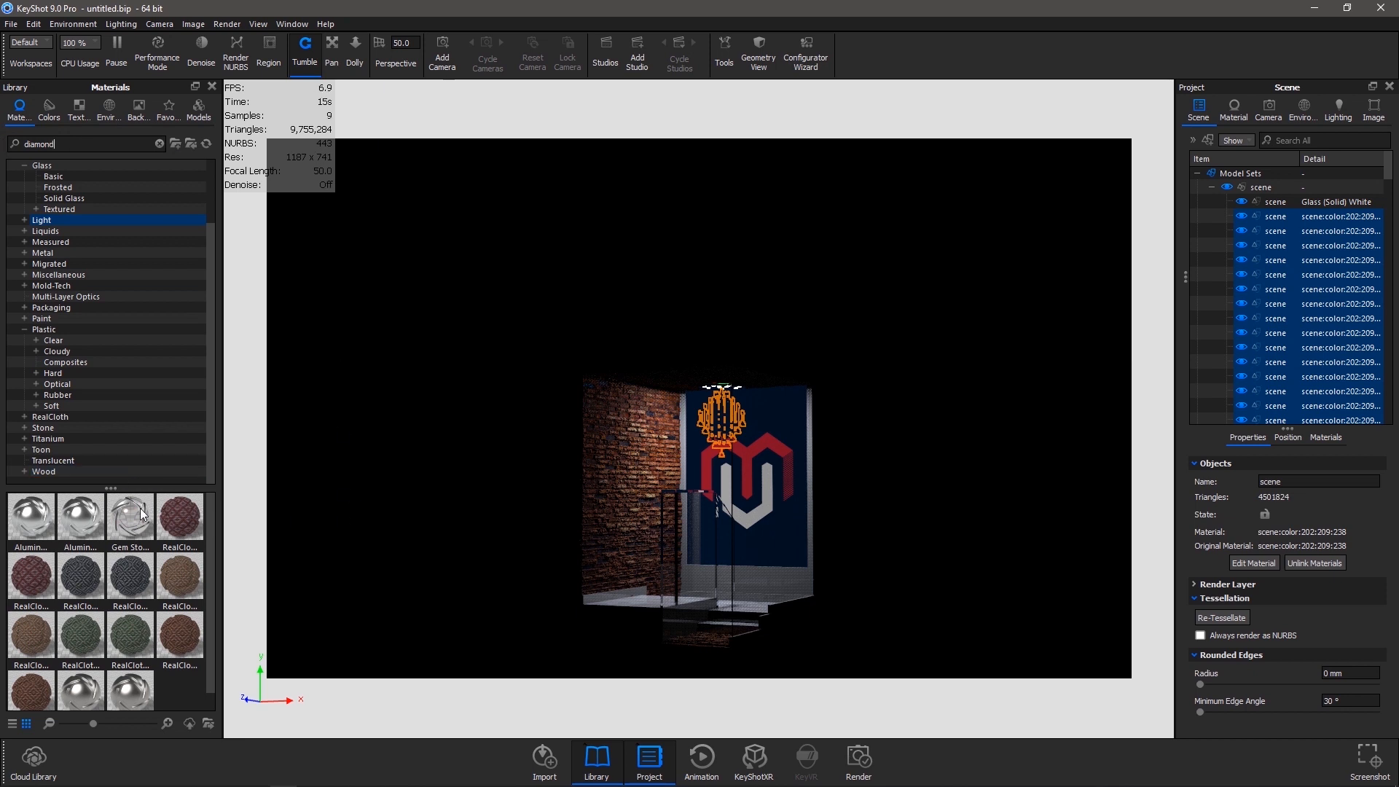
right_click(139, 518)
click(160, 526)
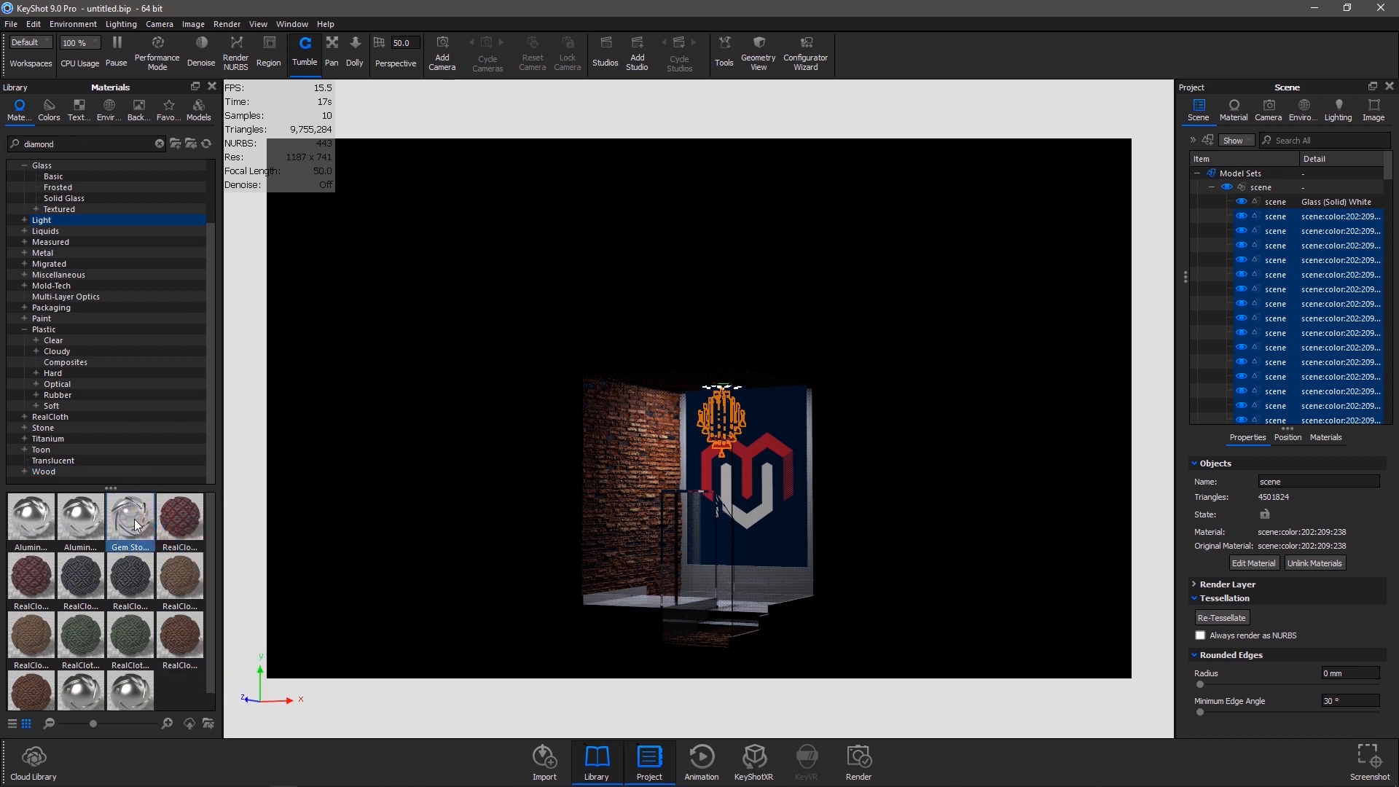
right_click(1319, 273)
mouse_move(1291, 285)
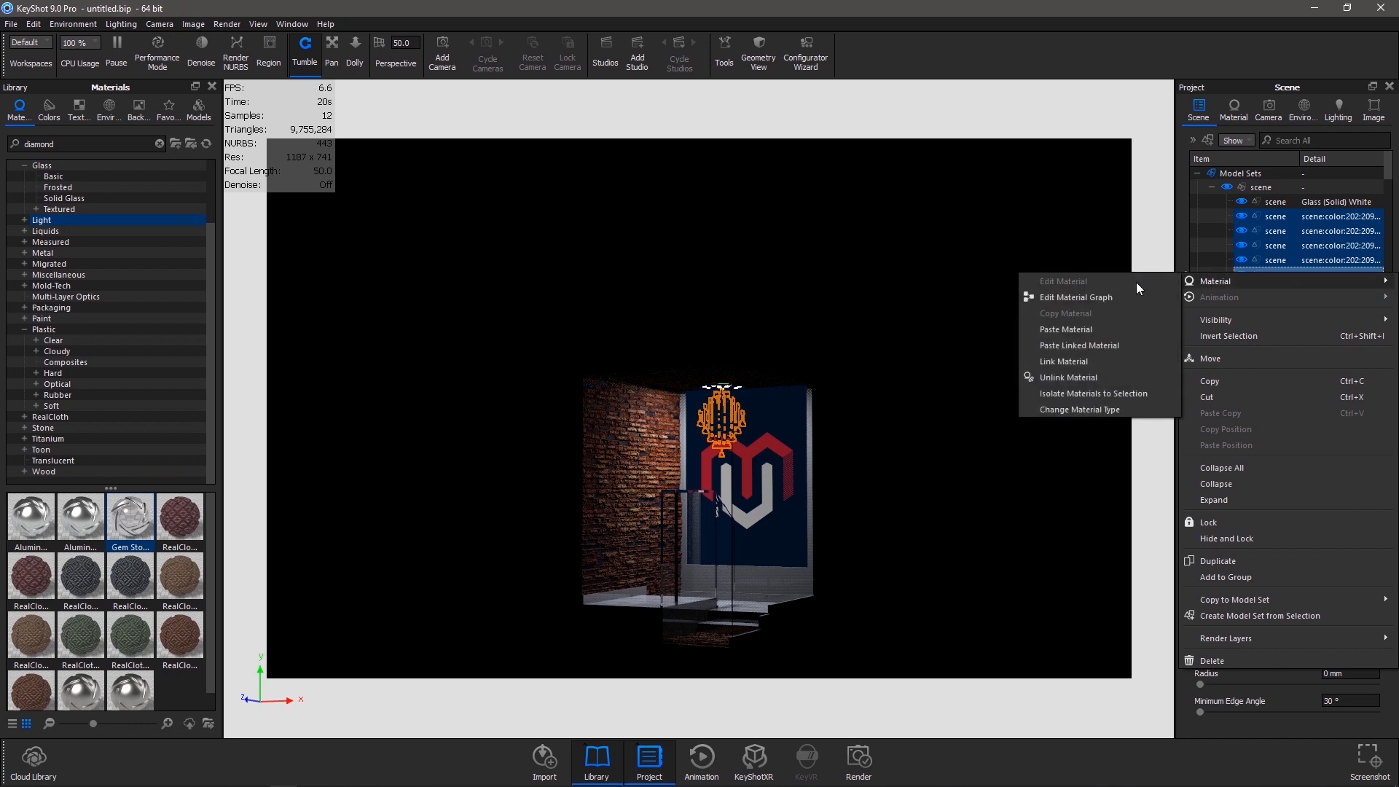
click(1130, 346)
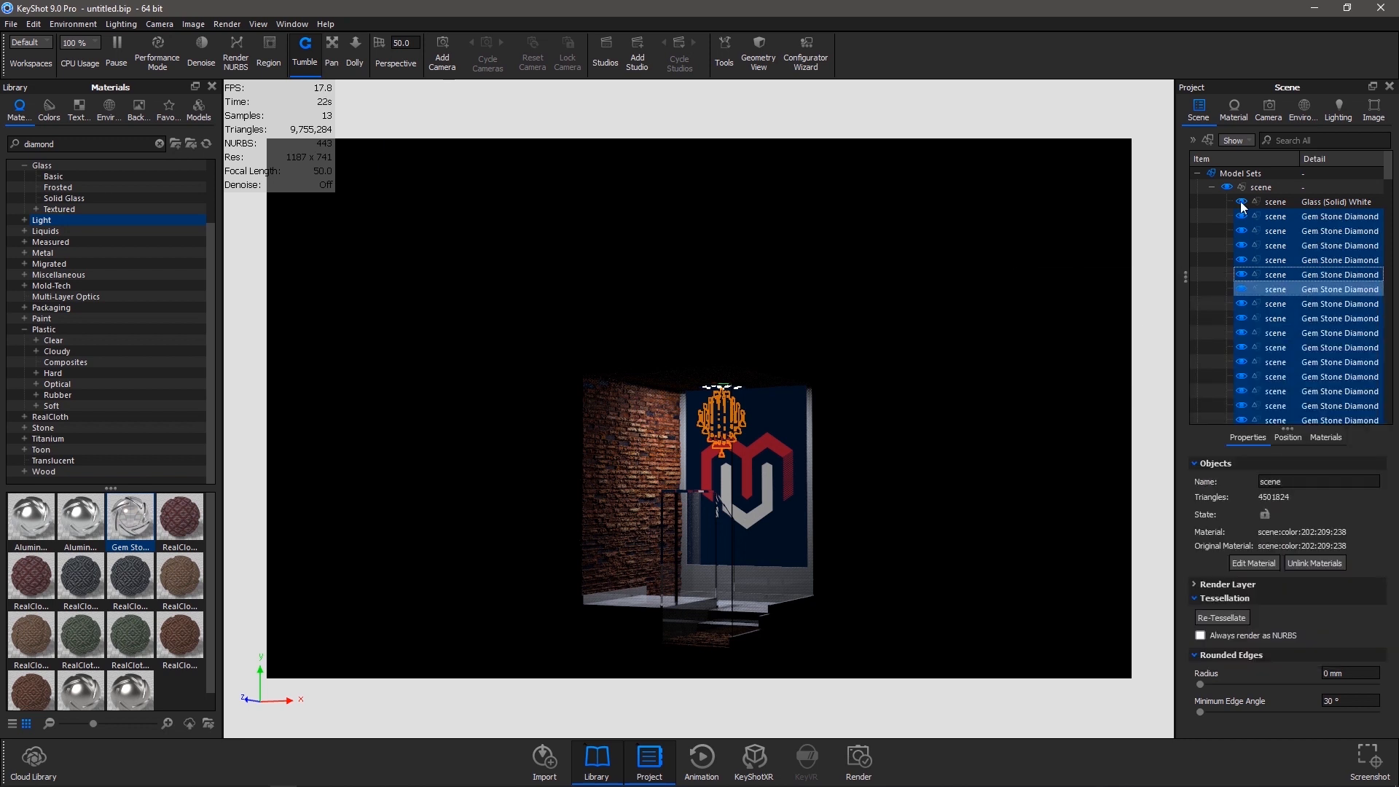
click(853, 506)
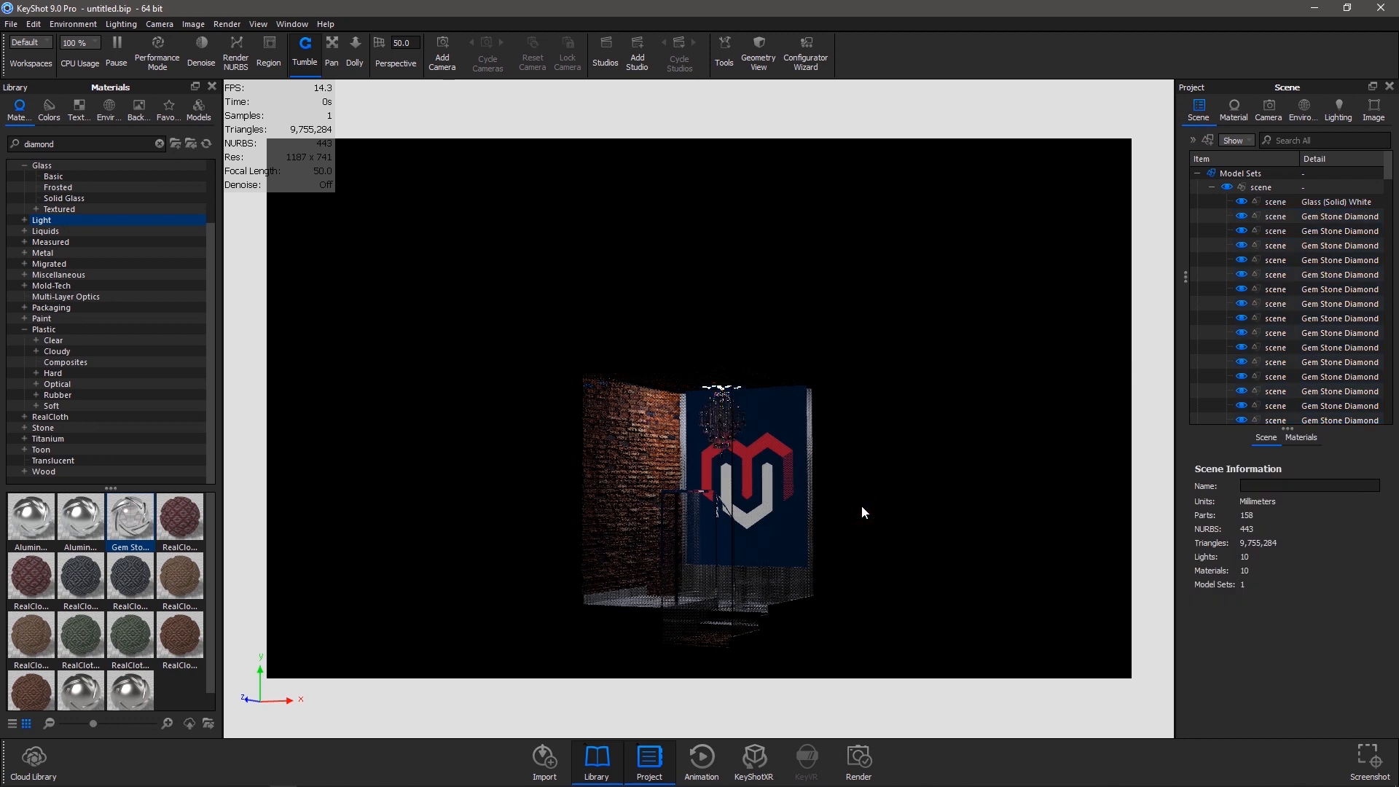
Set the lighting's shadow quality to 5, enable ground illumination and set the ray bounces to 27
scroll(861, 505, down, 3)
drag(837, 515, 781, 553)
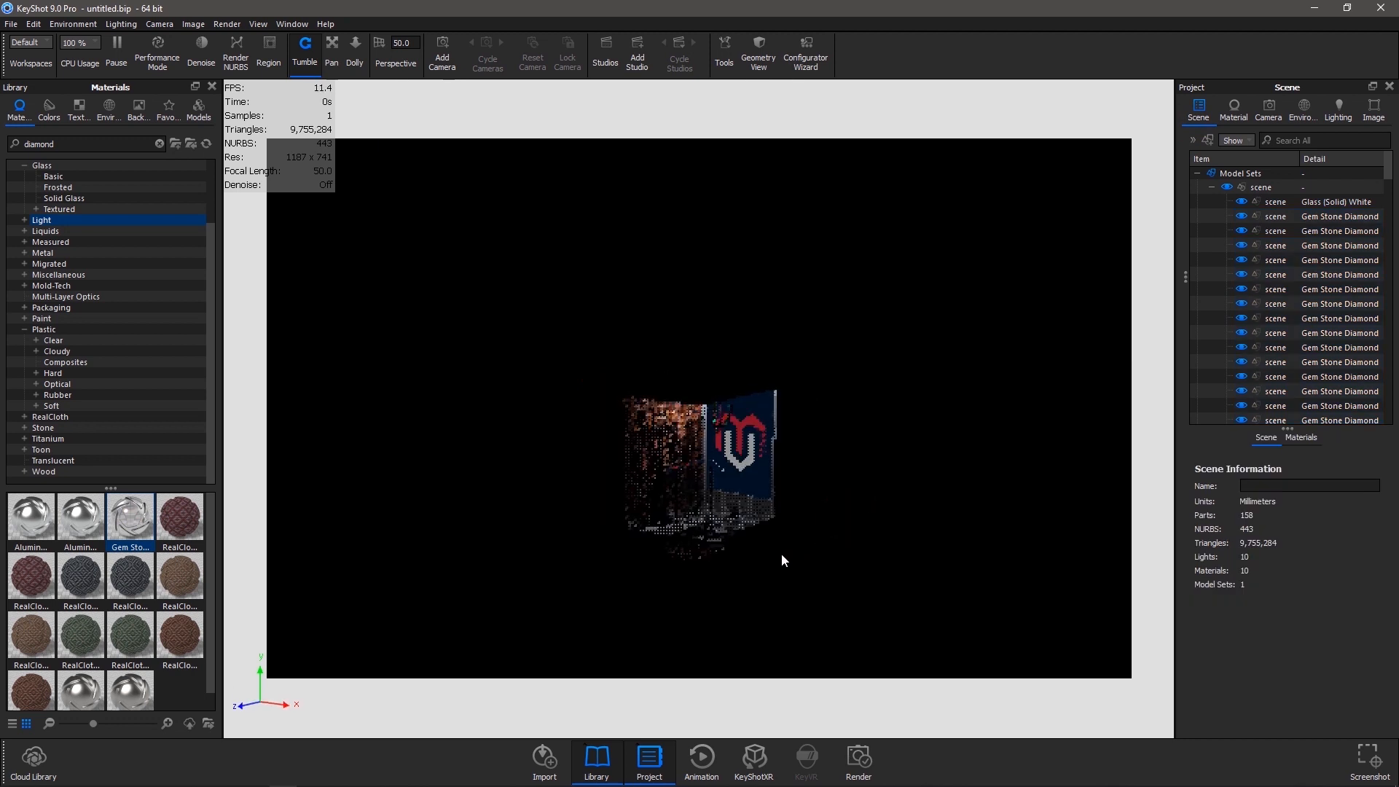
click(1337, 109)
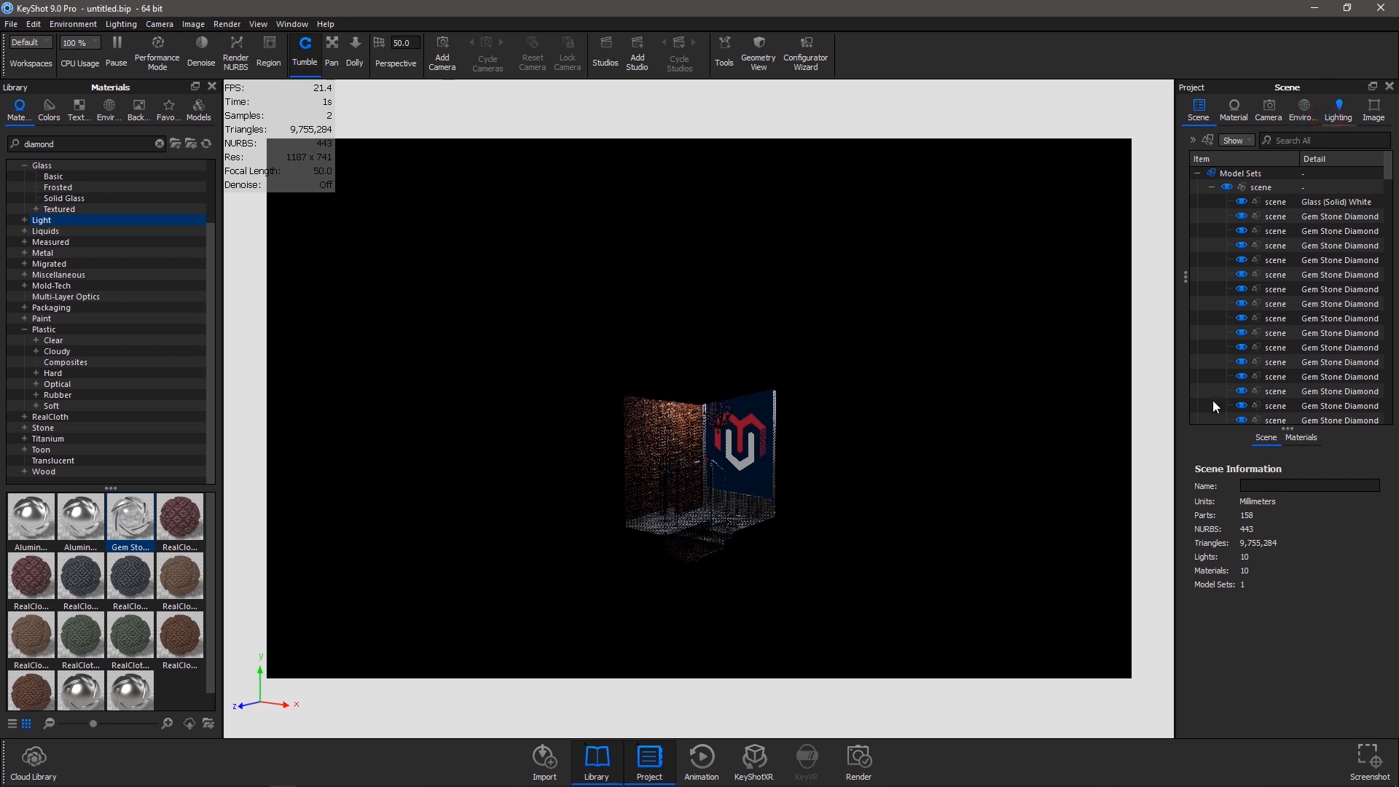
click(1200, 106)
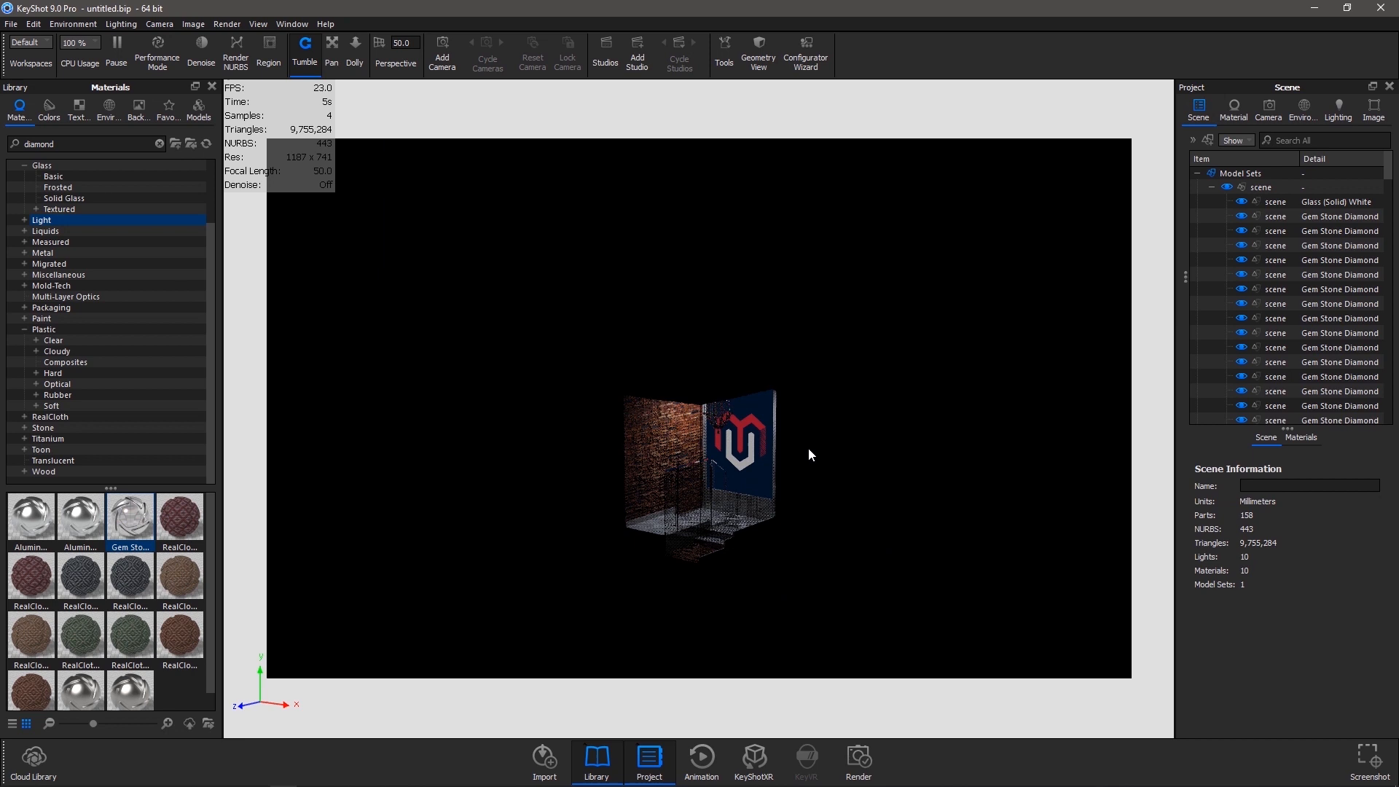
click(1337, 110)
drag(1193, 305, 1397, 305)
click(1237, 324)
mouse_move(1211, 384)
mouse_down()
mouse_move(1309, 386)
mouse_move(1274, 387)
mouse_up()
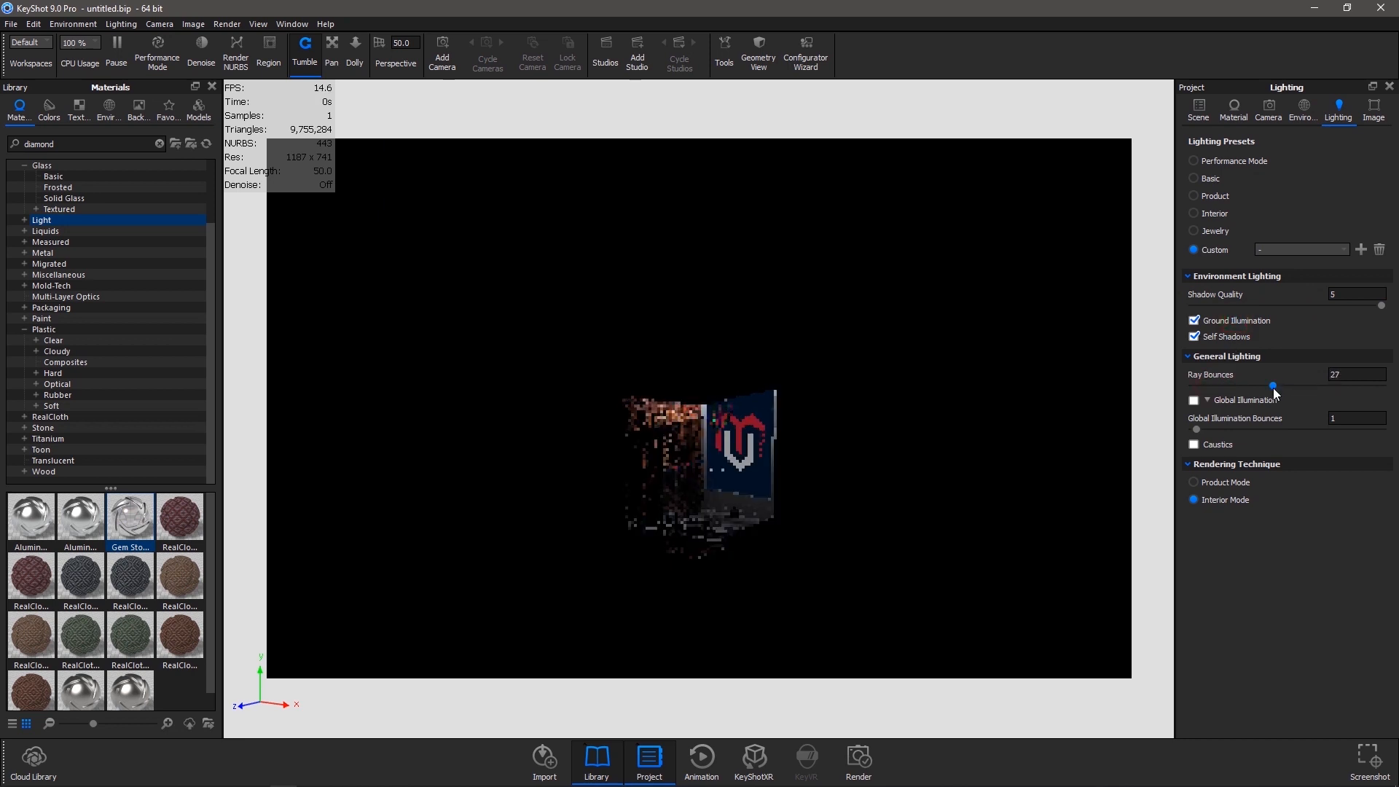
Enable global illumination with 22 bounces and turn on caustics
click(1183, 399)
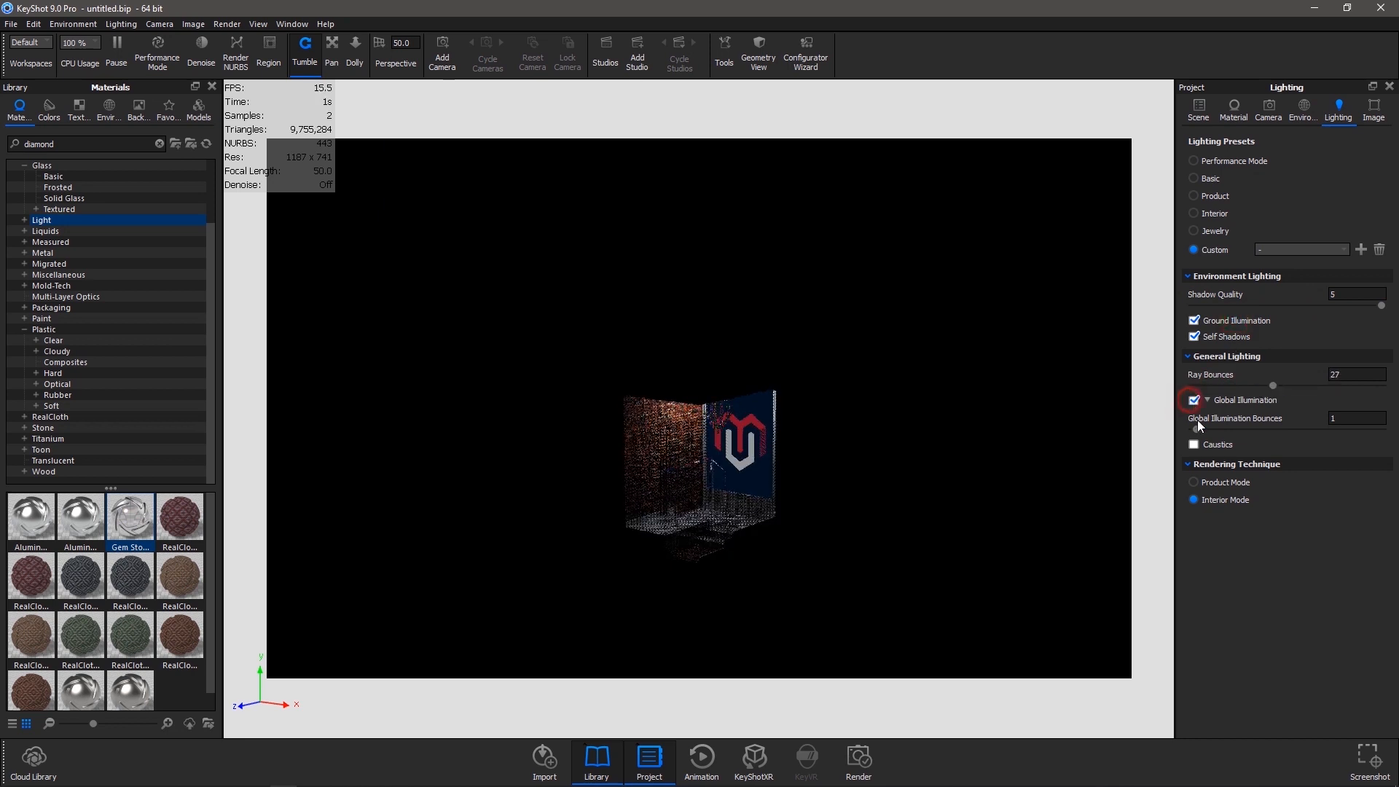
drag(1198, 430, 1255, 431)
click(1204, 445)
click(825, 525)
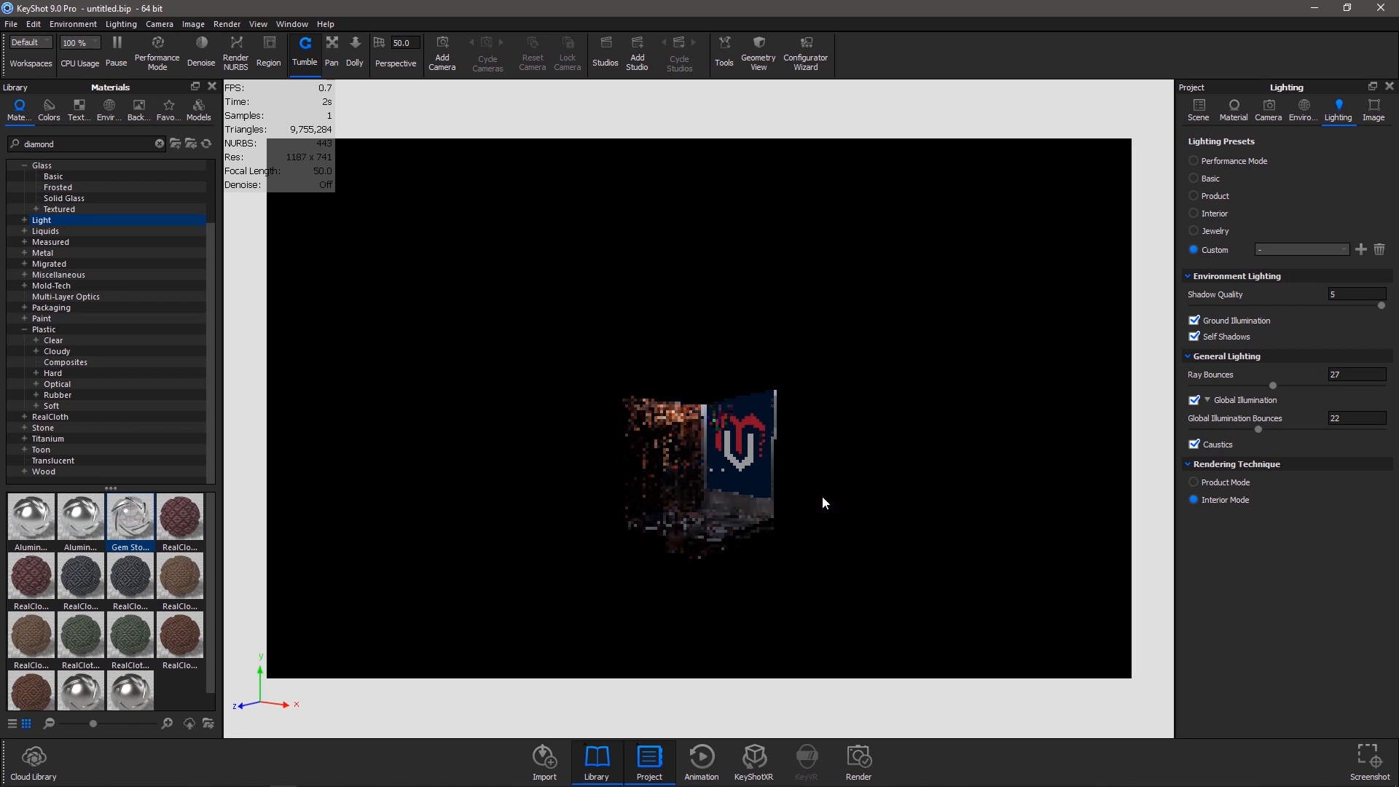
Compare the current view of the room with the finished render on the desktop wallpaper
drag(822, 495, 817, 488)
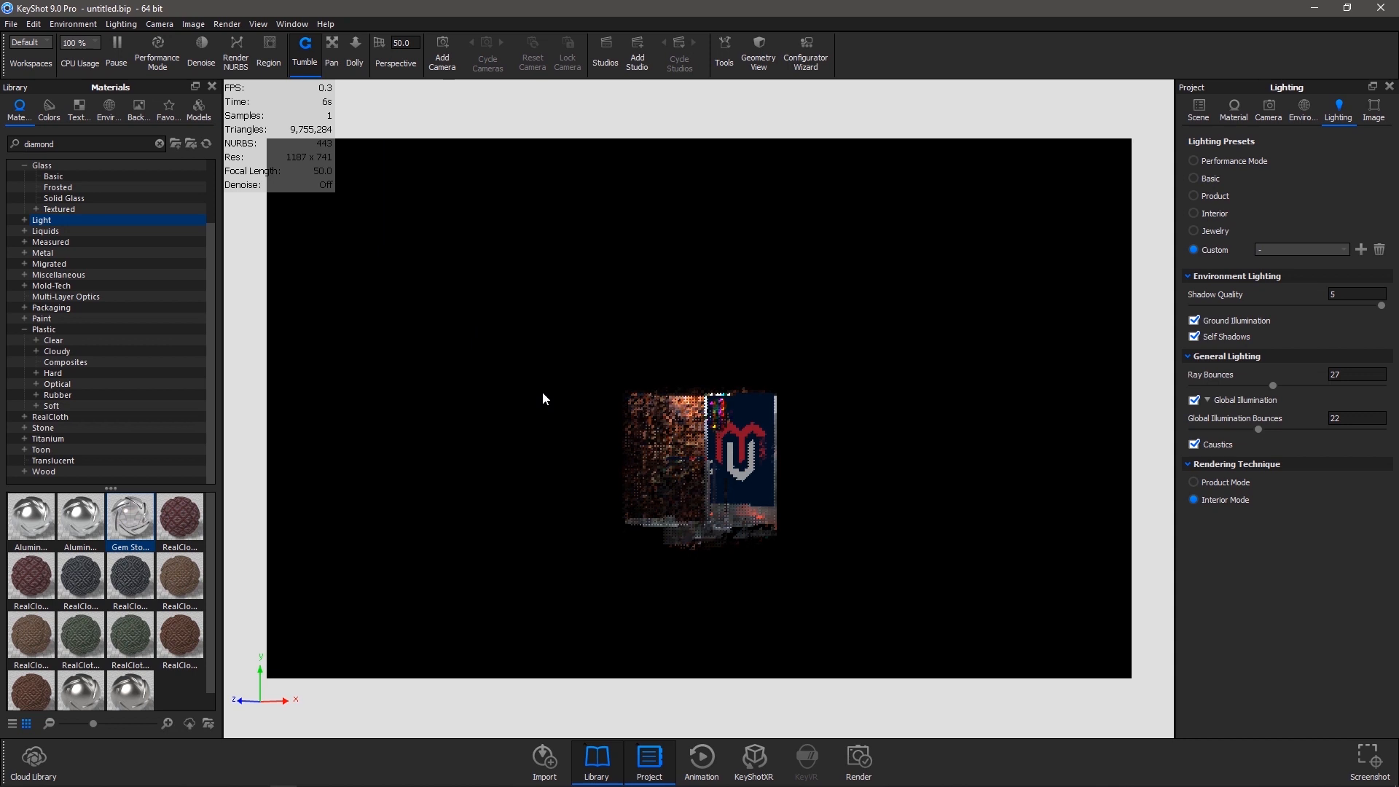
click(583, 466)
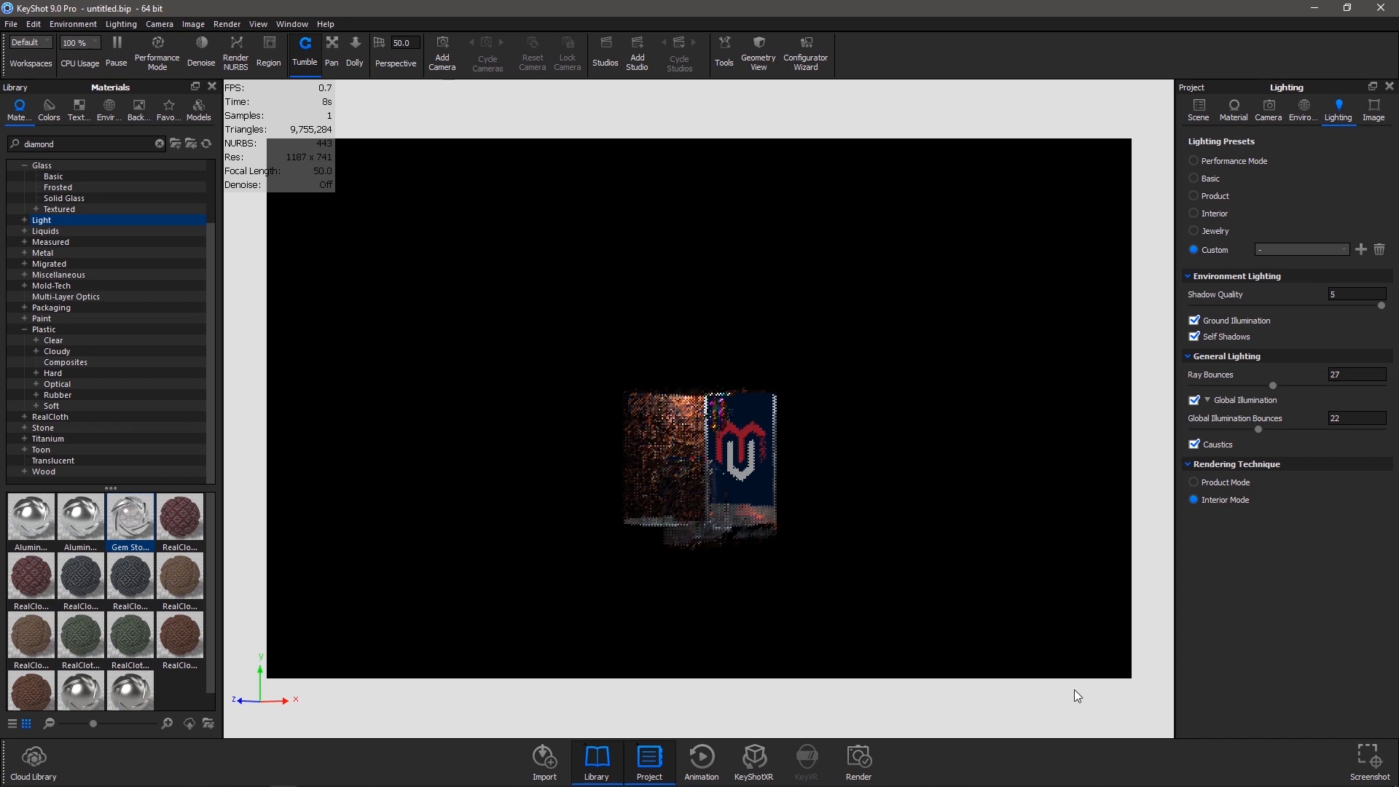
drag(1078, 695, 1078, 786)
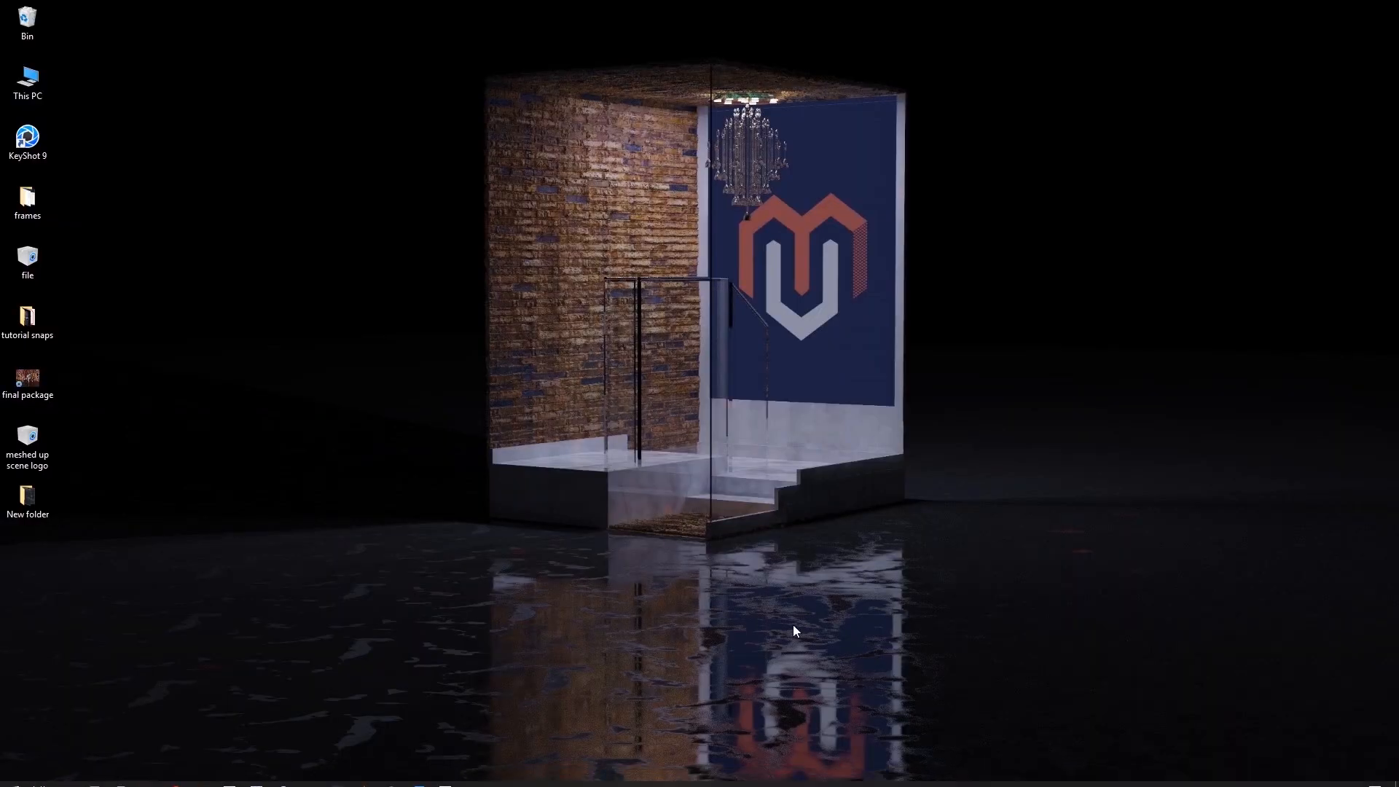
key(alt+Tab)
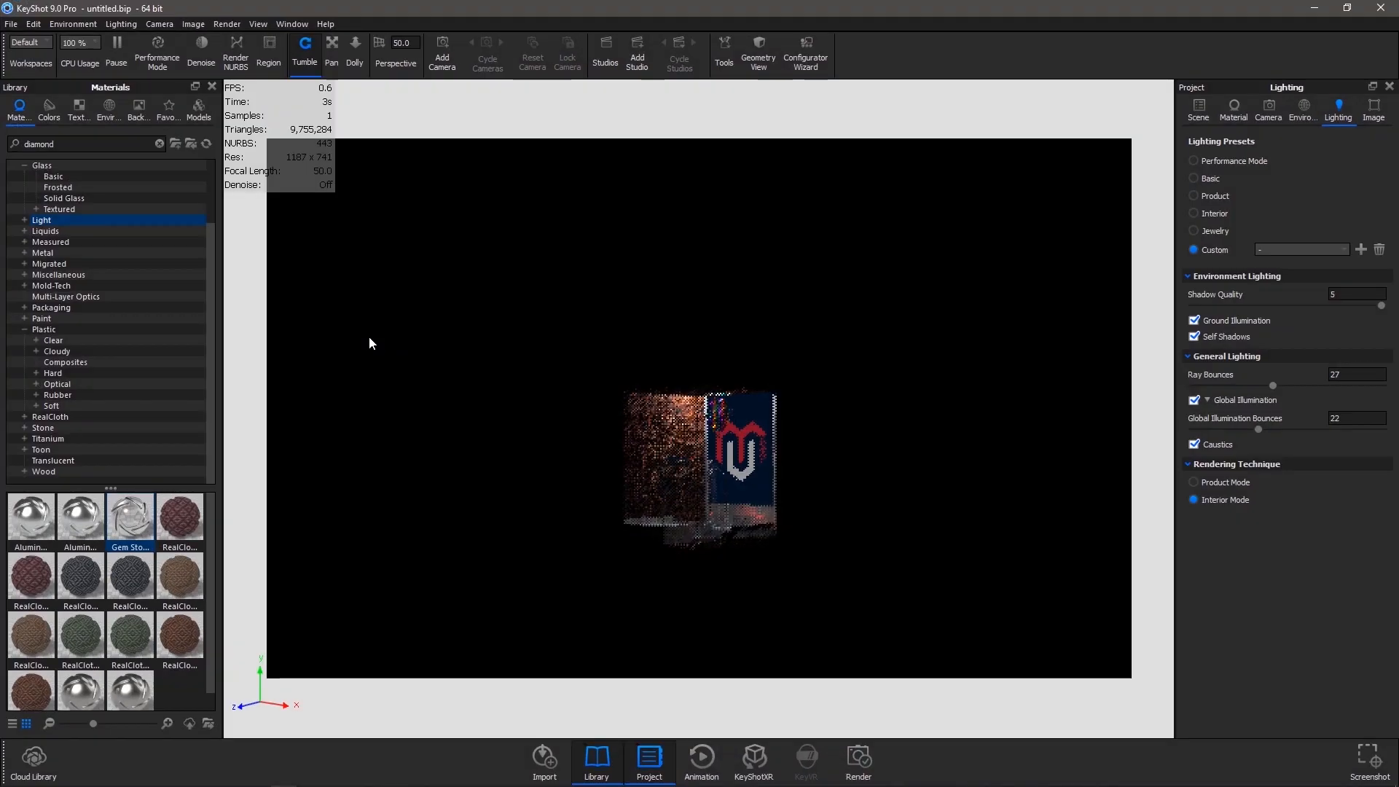
Add a ground plane to the scene
click(30, 25)
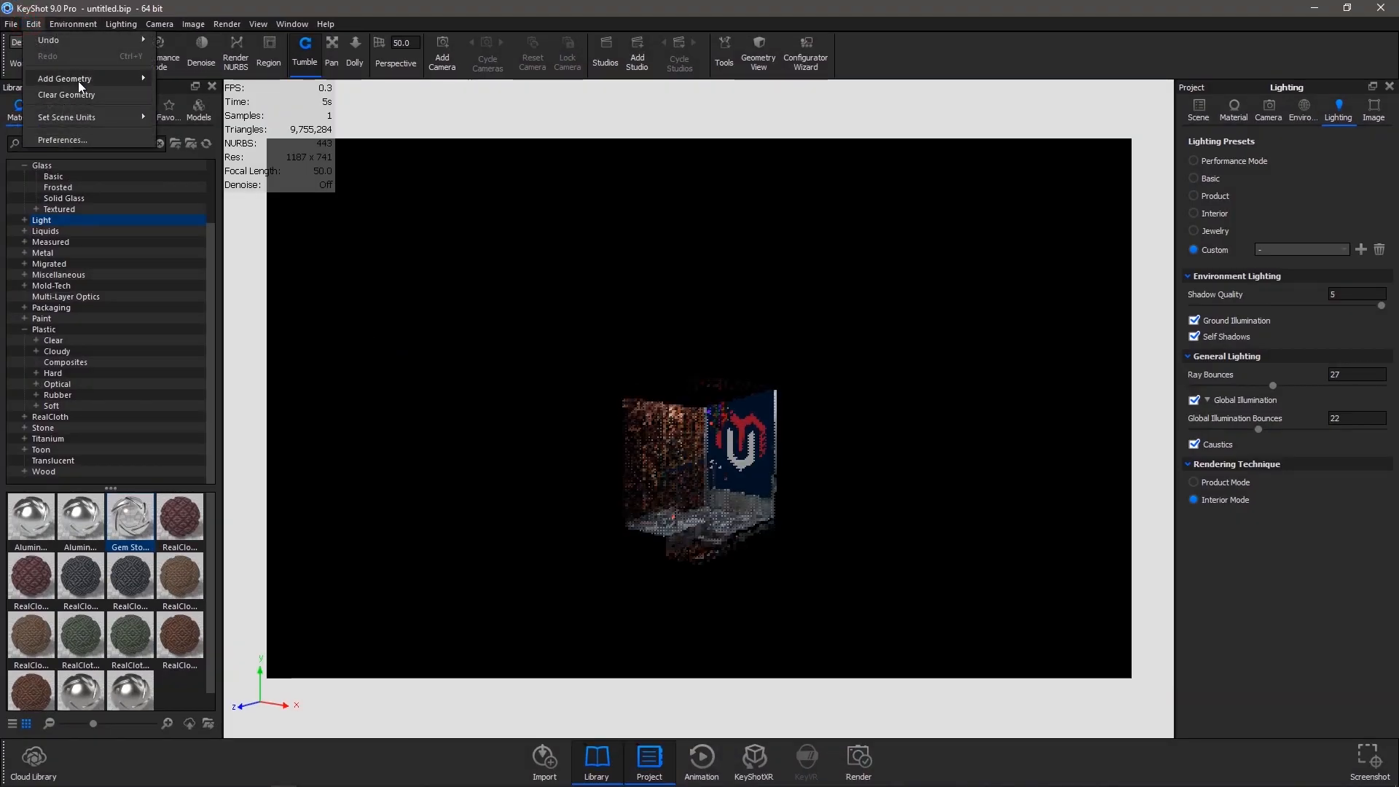
mouse_move(95, 79)
click(204, 91)
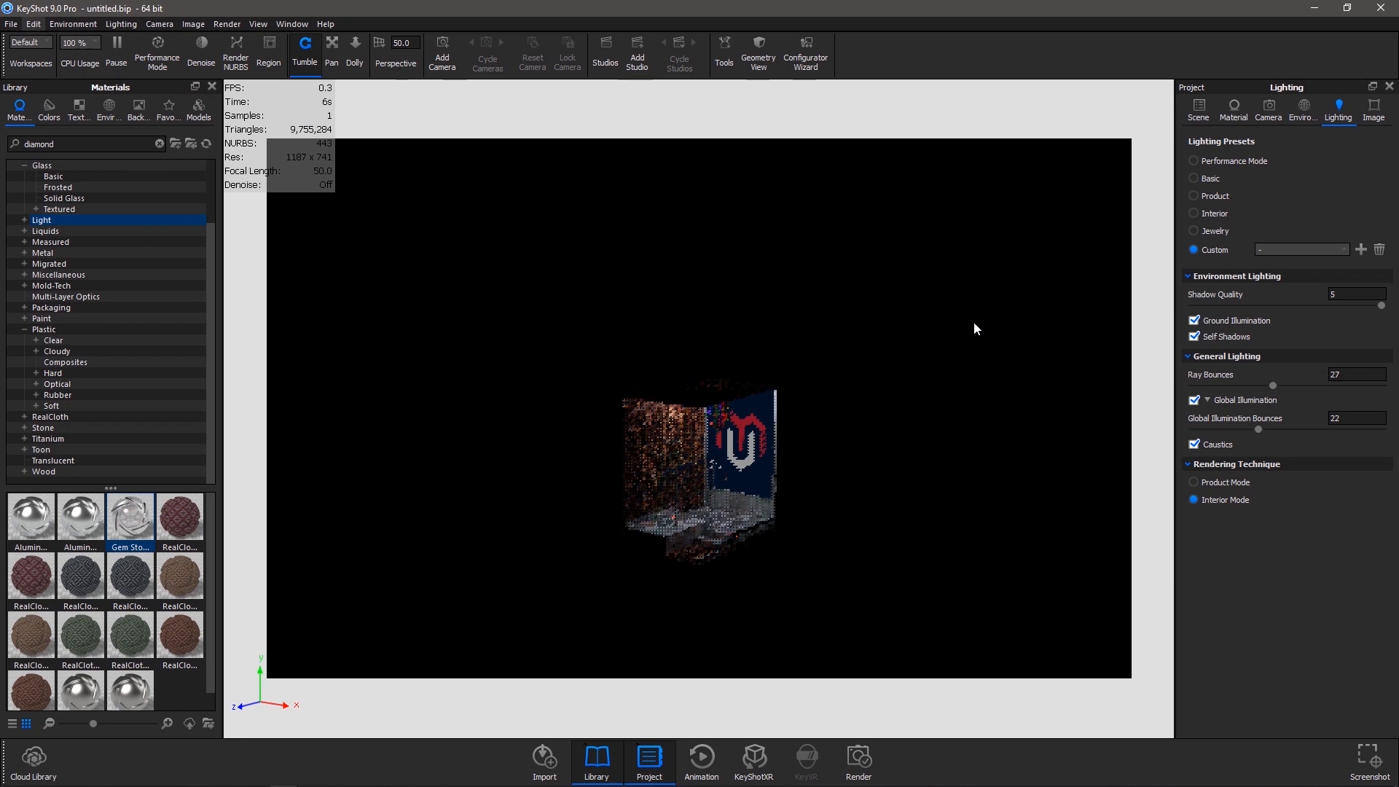
Enable ground reflections and Flatten Ground for the environment and enlarge the ground size to about 39900 mm
click(1303, 120)
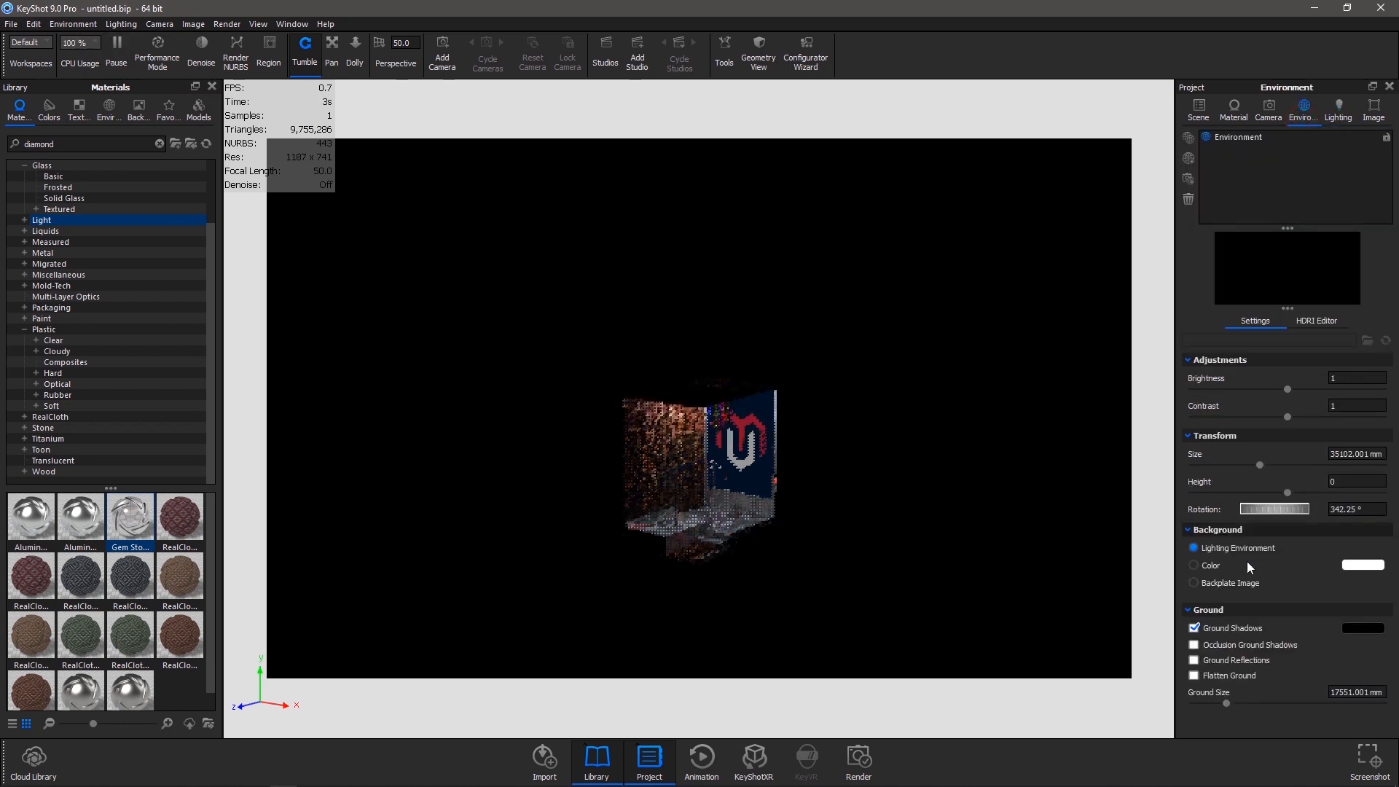
click(1199, 676)
drag(1227, 704, 1268, 704)
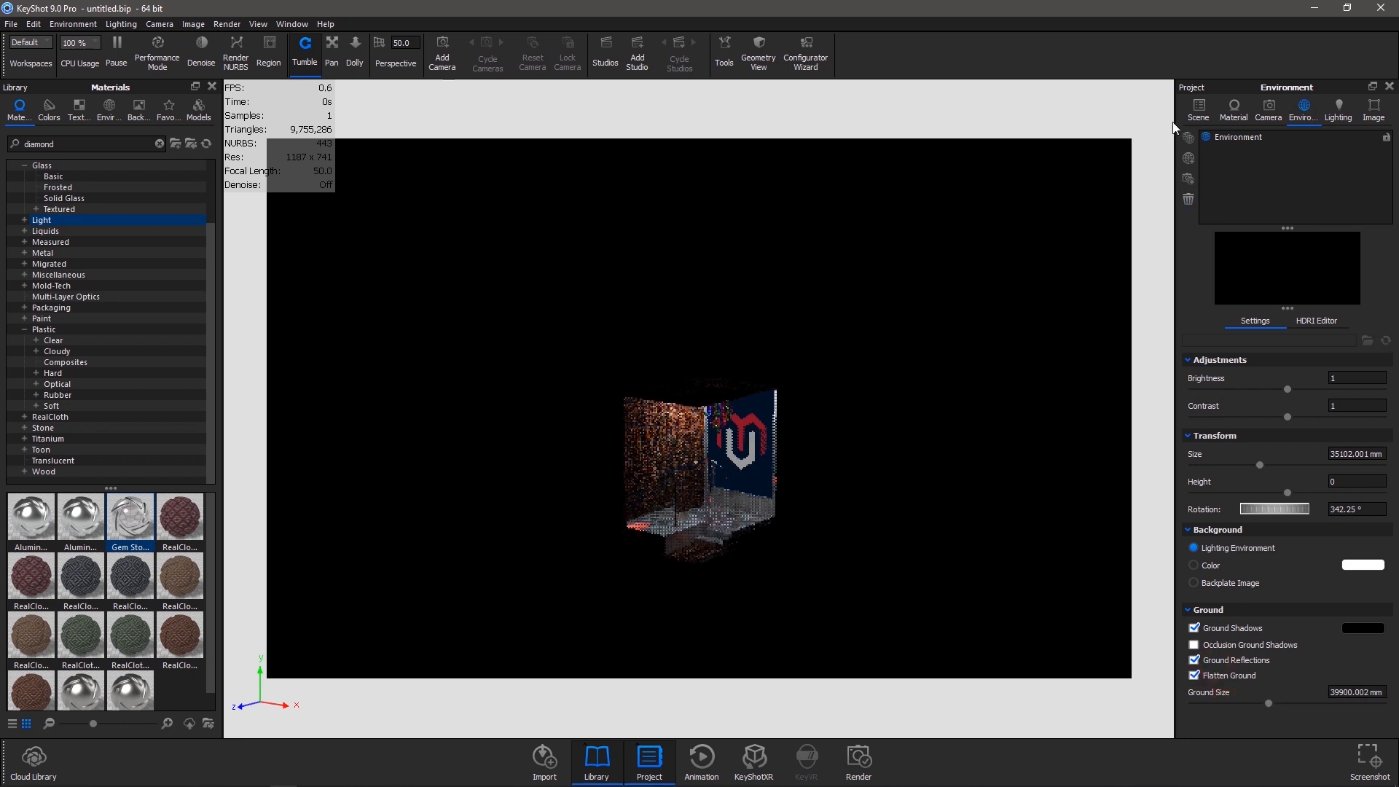
Select the ground plane and paste the Hard Shiny Plastic Black material onto it from the library's hard plastics
click(1196, 111)
click(889, 566)
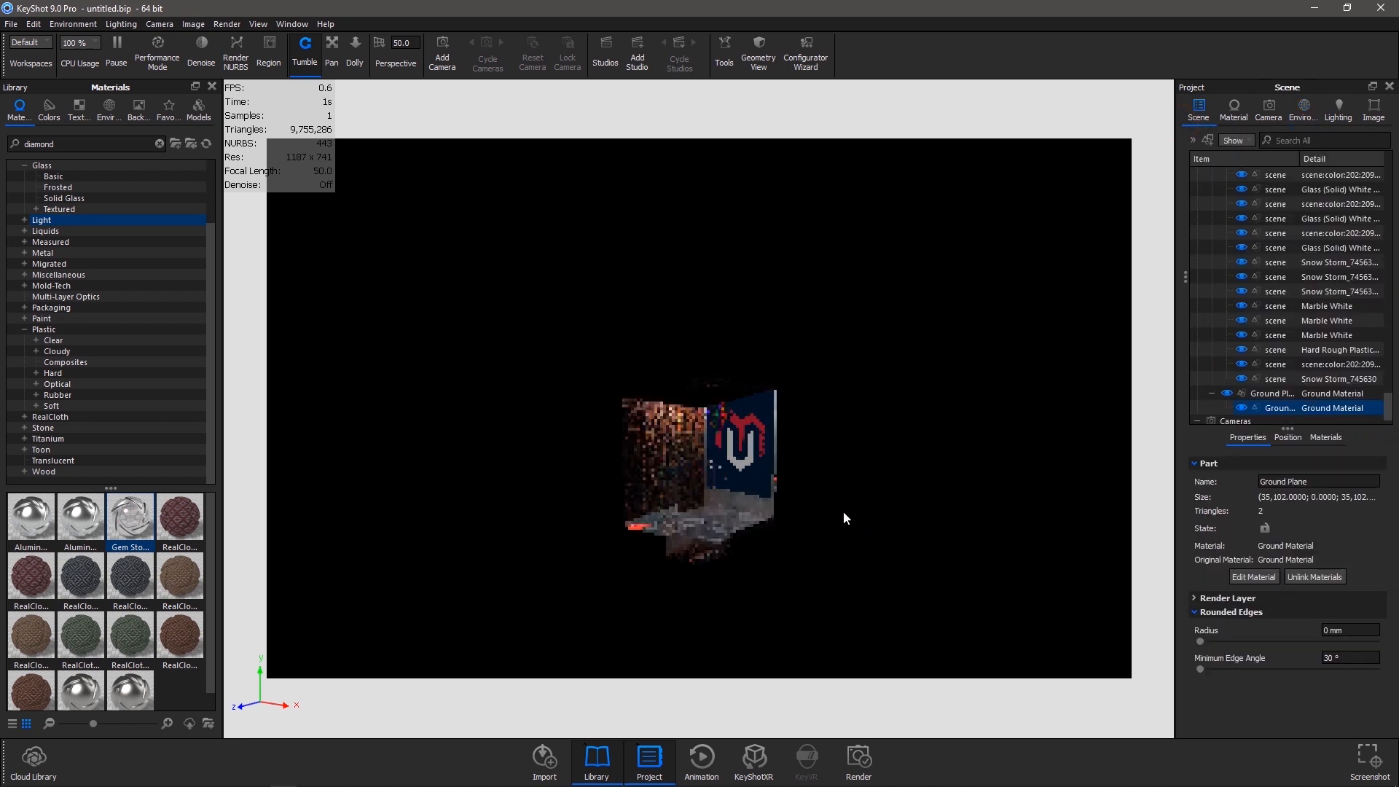
scroll(76, 200, up, 2)
click(103, 253)
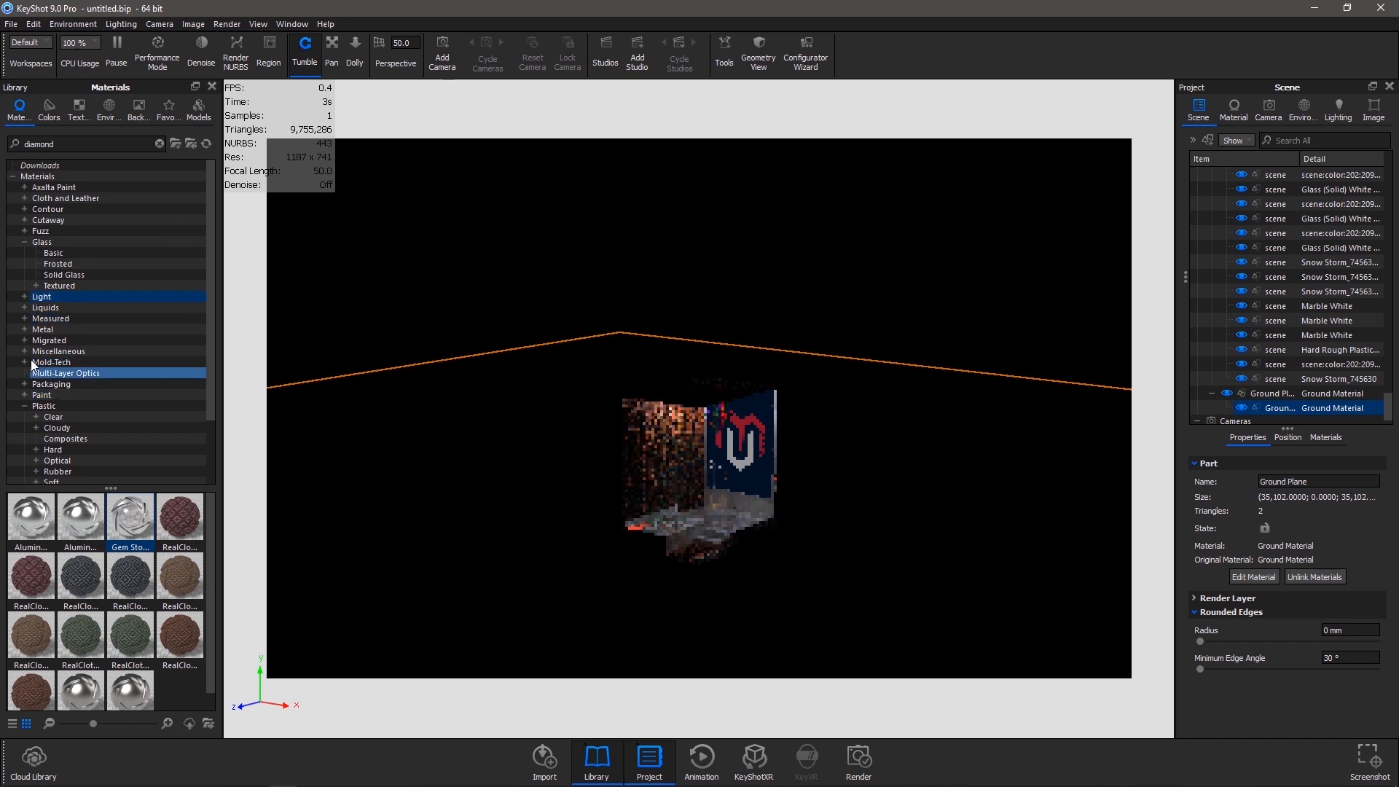
scroll(77, 430, down, 2)
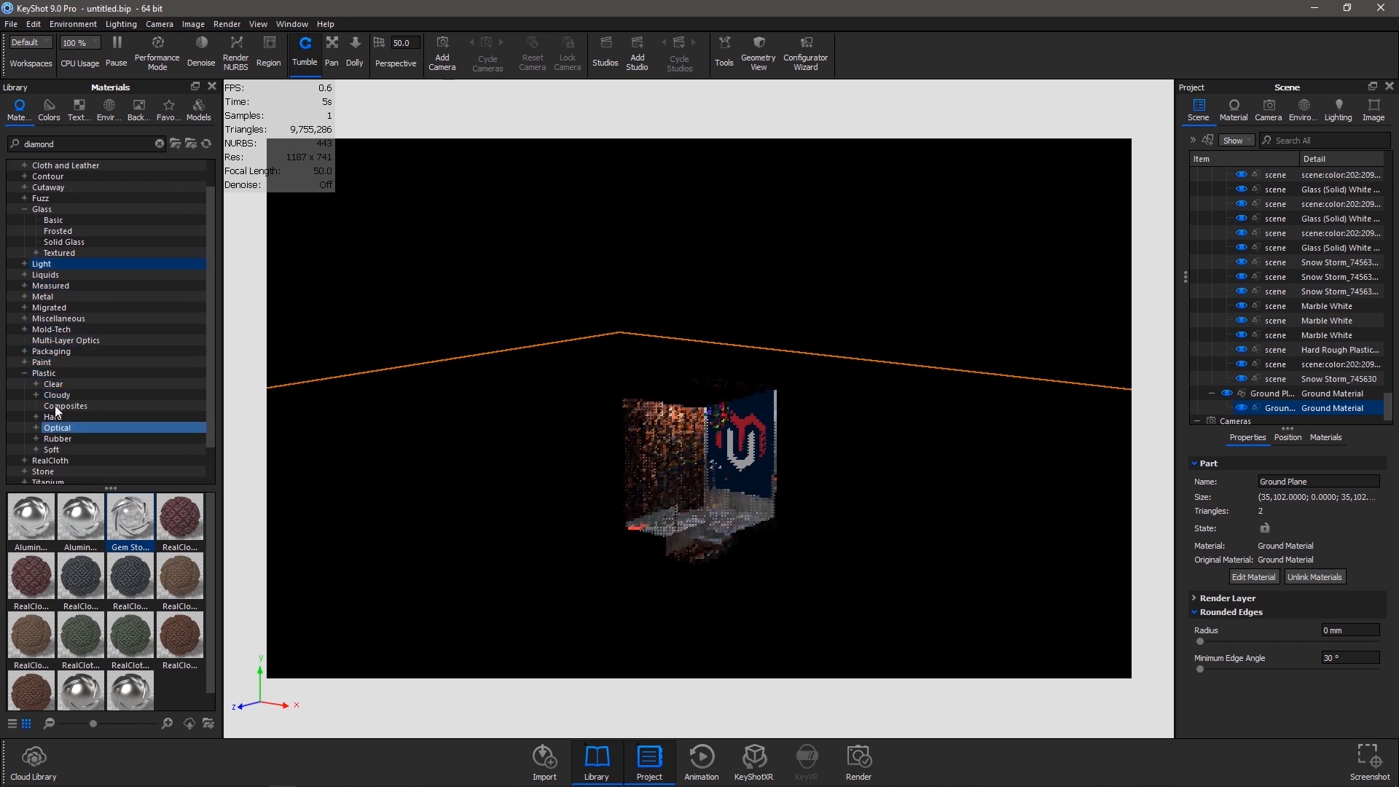
click(52, 383)
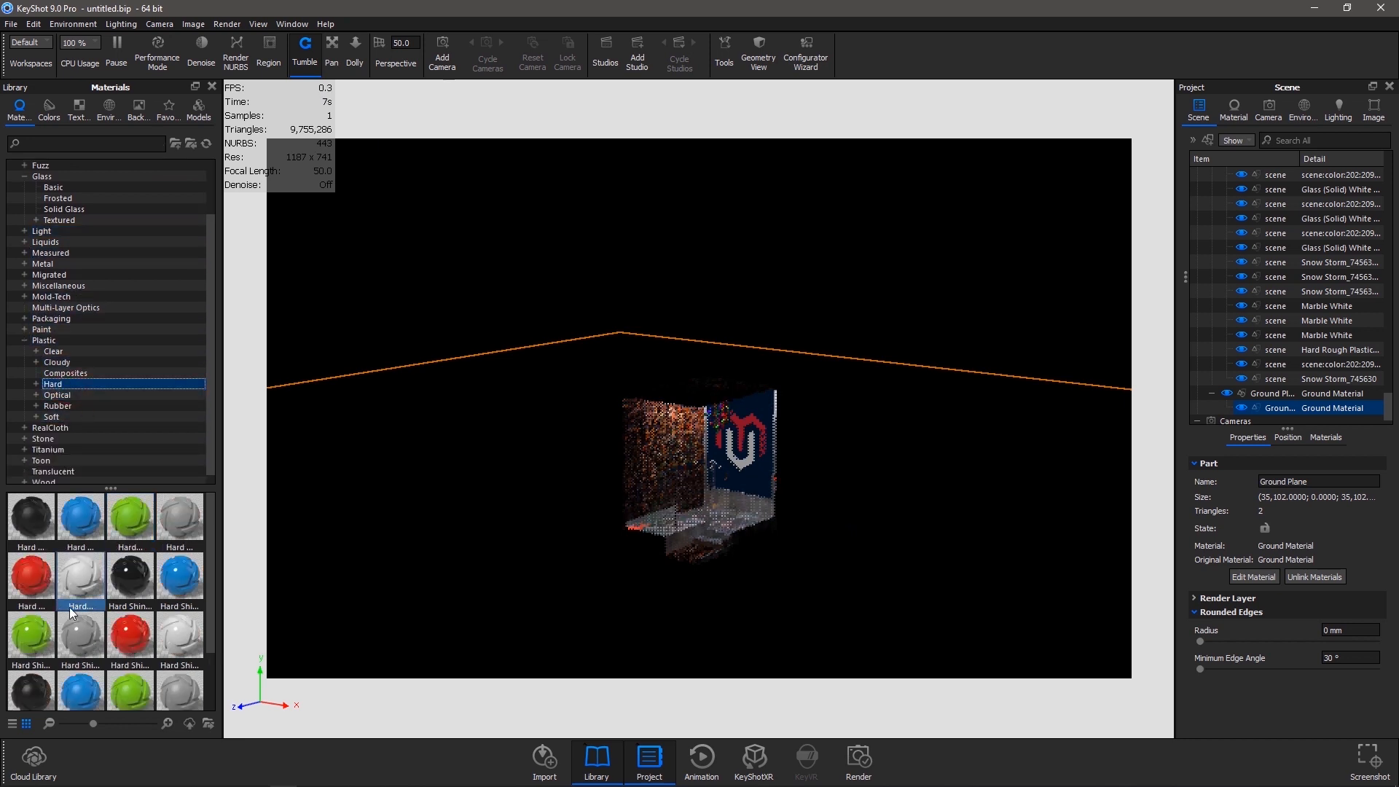
right_click(130, 572)
click(147, 582)
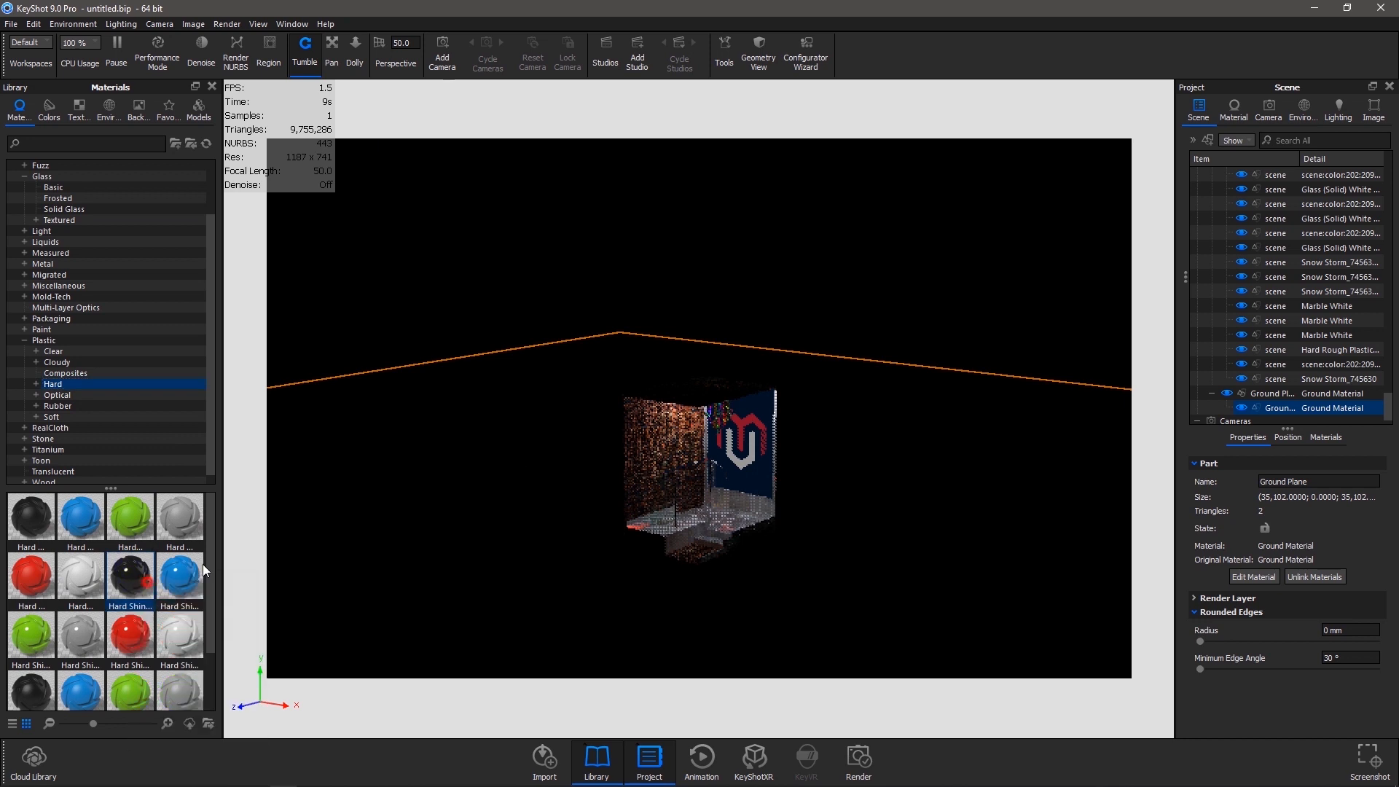
right_click(523, 448)
click(597, 94)
Open the ground plane material's graph and add the 8402.jpg lava image as a texture map node
drag(773, 440, 732, 434)
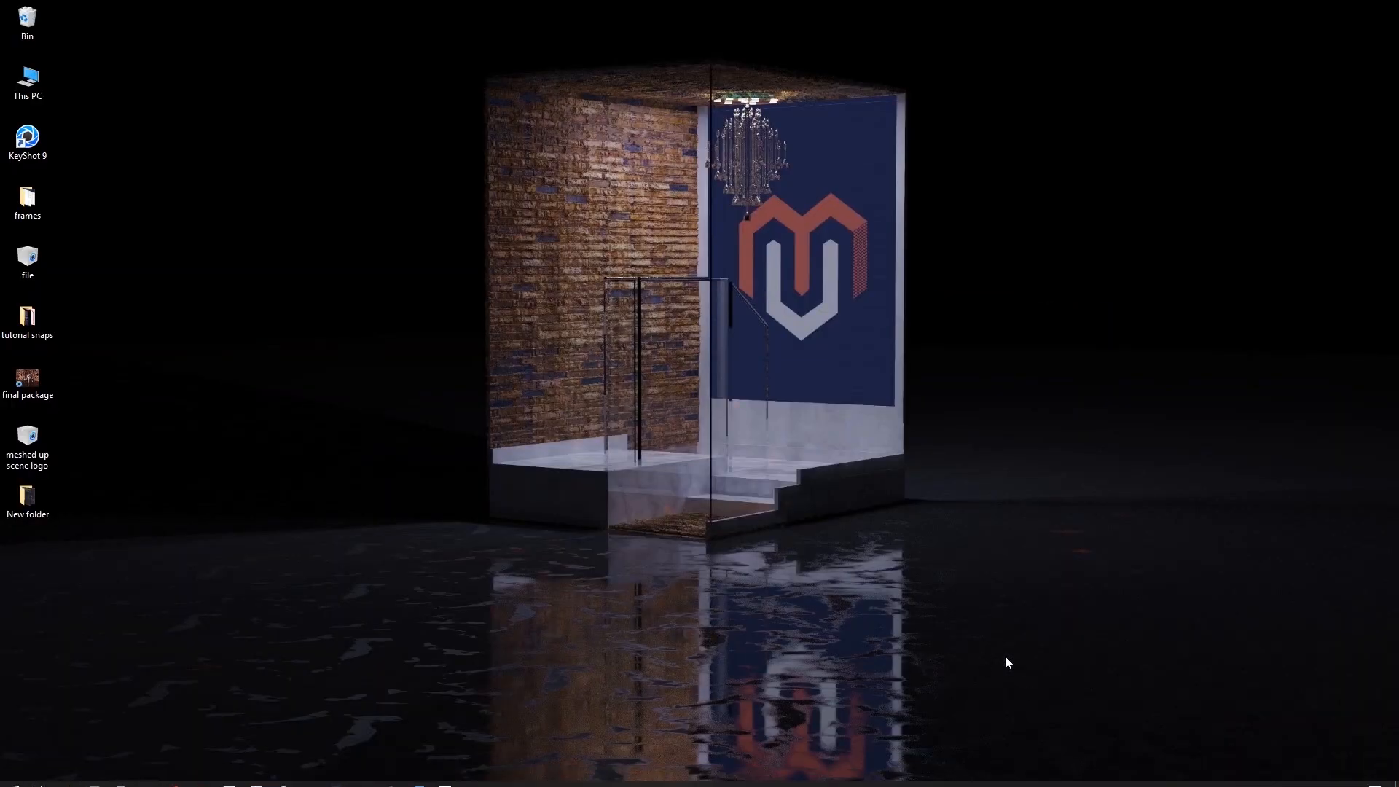
key(alt+Tab)
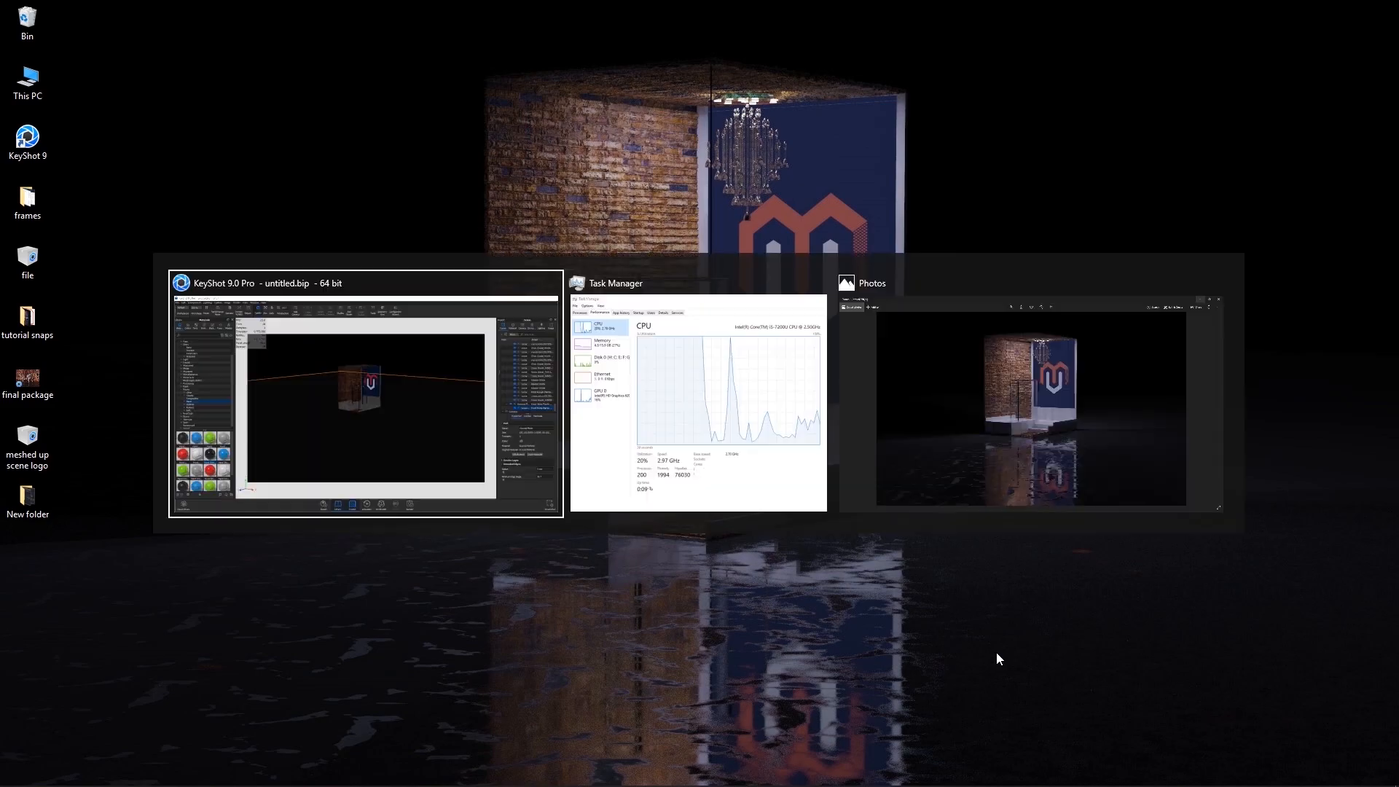
click(1248, 575)
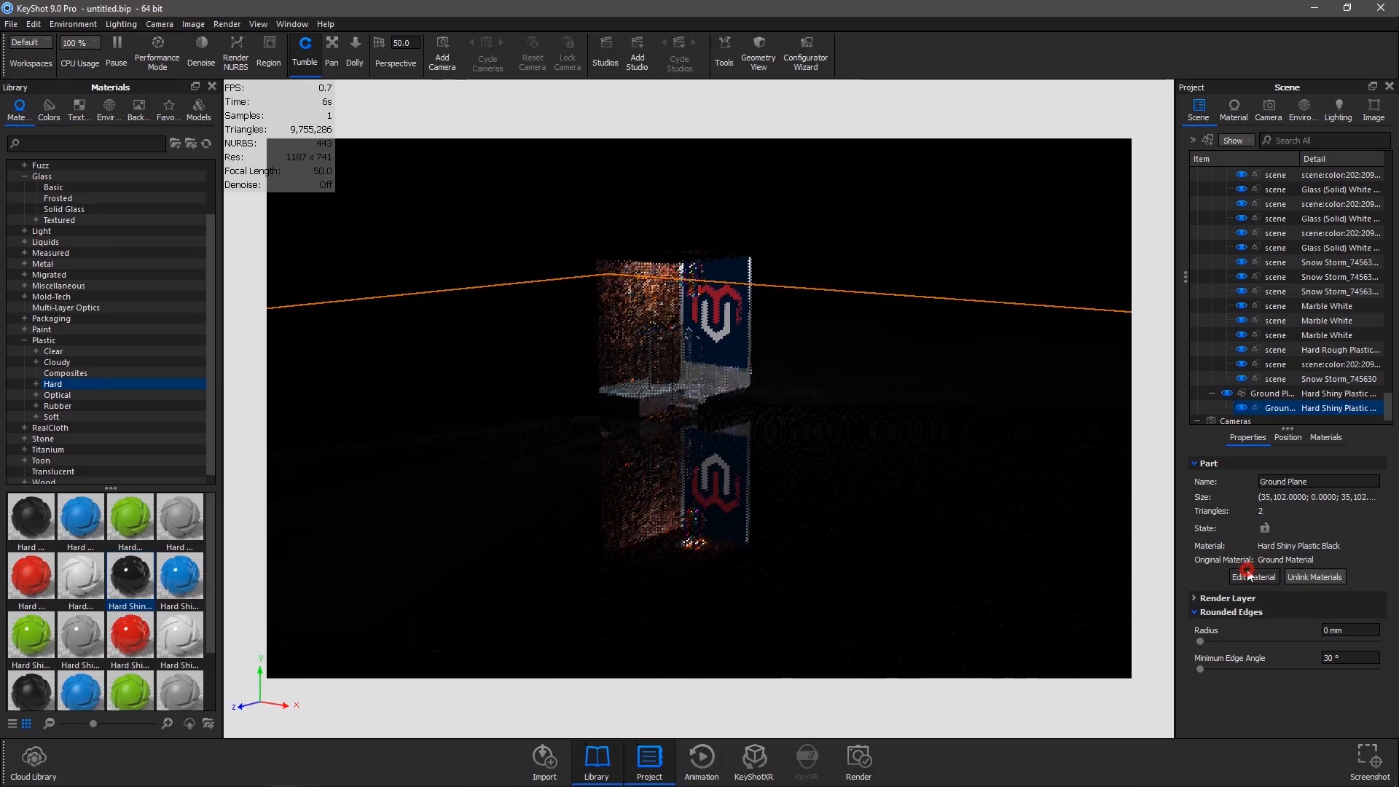
click(1268, 576)
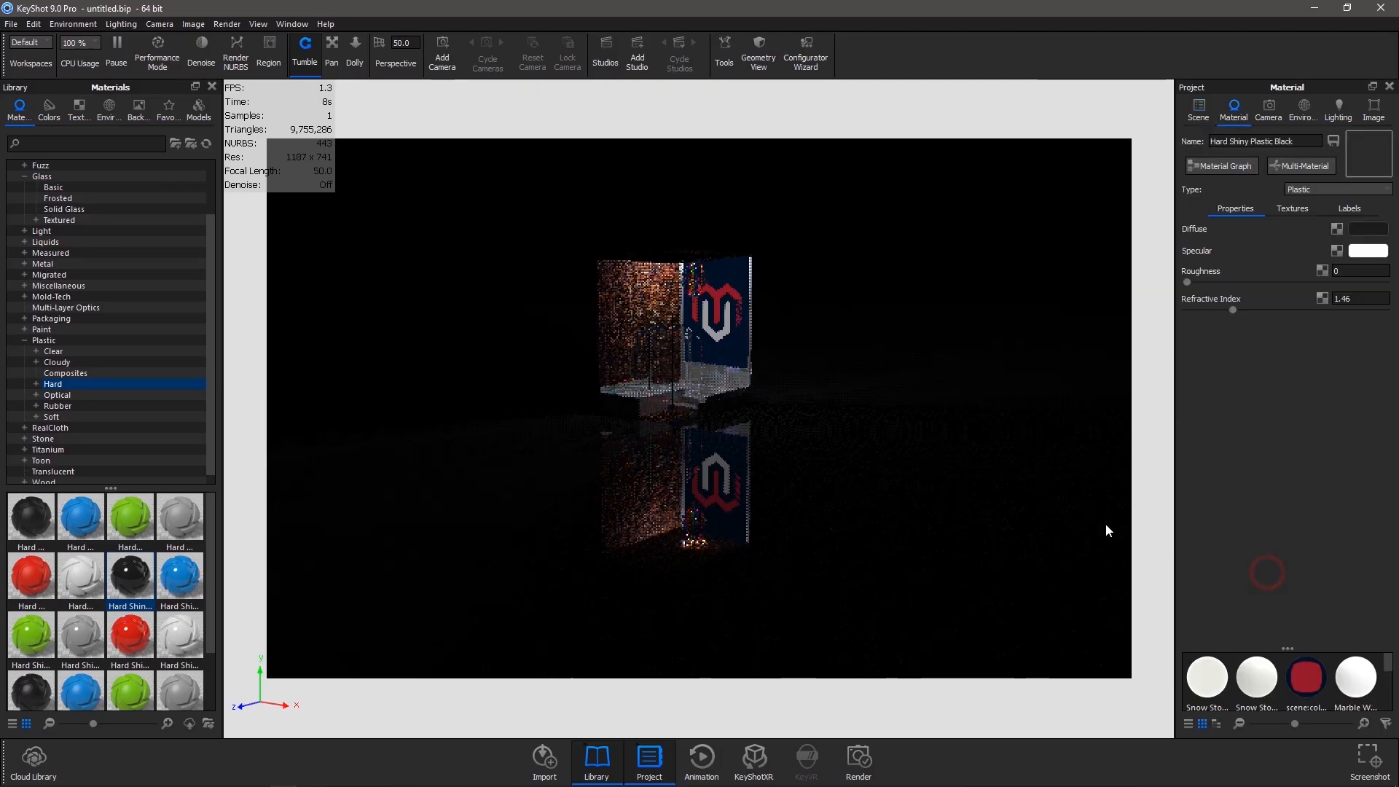
click(1222, 168)
click(482, 345)
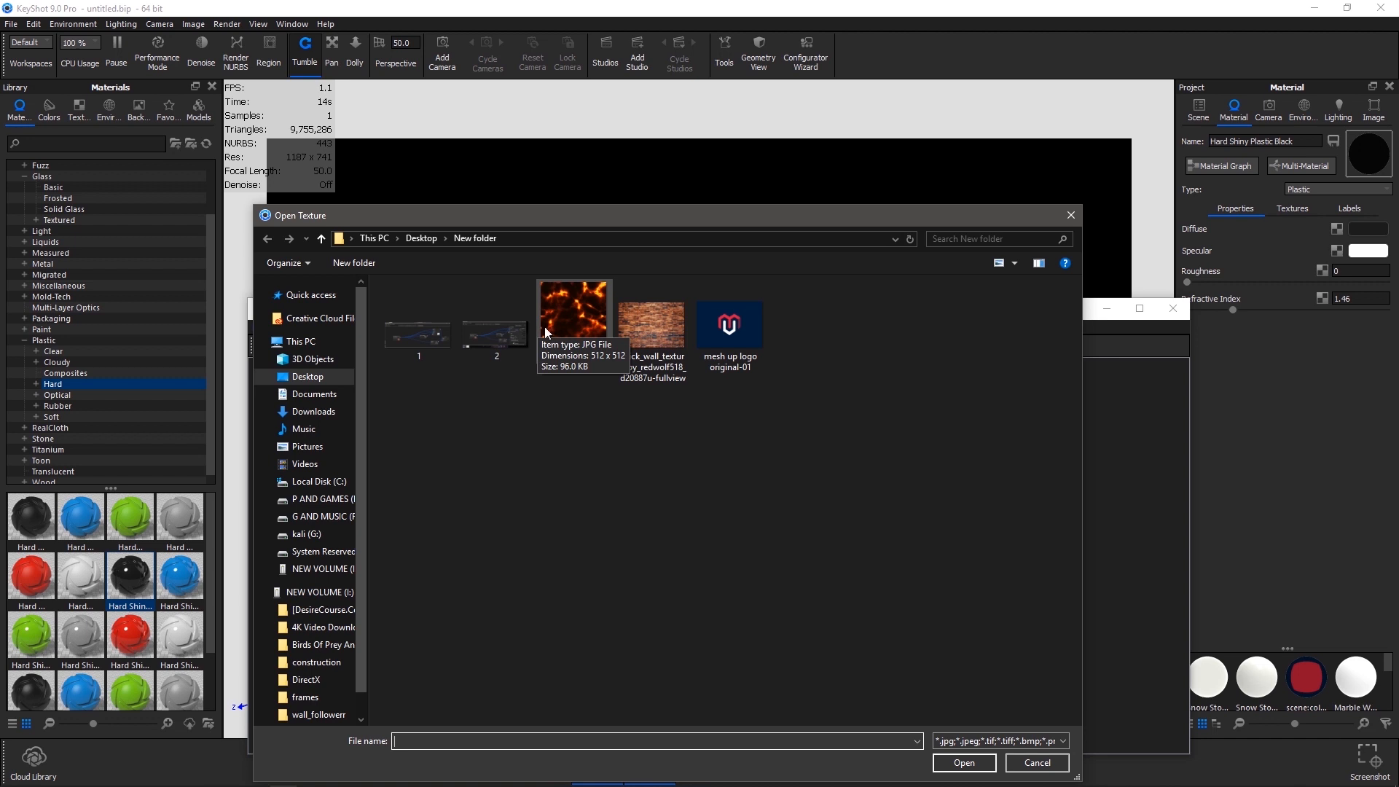
double_click(585, 323)
drag(726, 680, 395, 473)
Add a Color To Number utility node and connect the 8402 texture through it to the Plastic node's Roughness
right_click(466, 412)
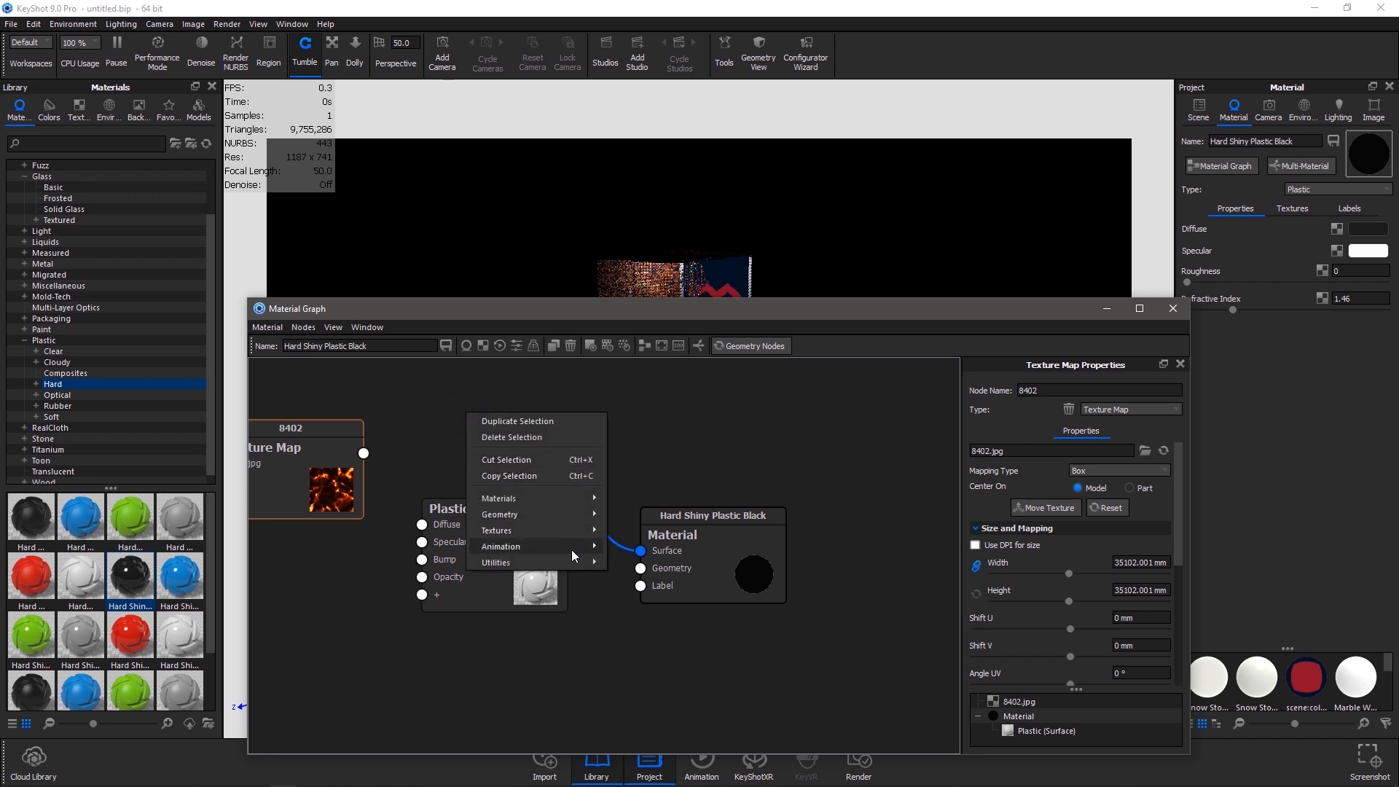
mouse_move(575, 562)
click(662, 645)
drag(683, 562, 828, 552)
drag(538, 550, 647, 541)
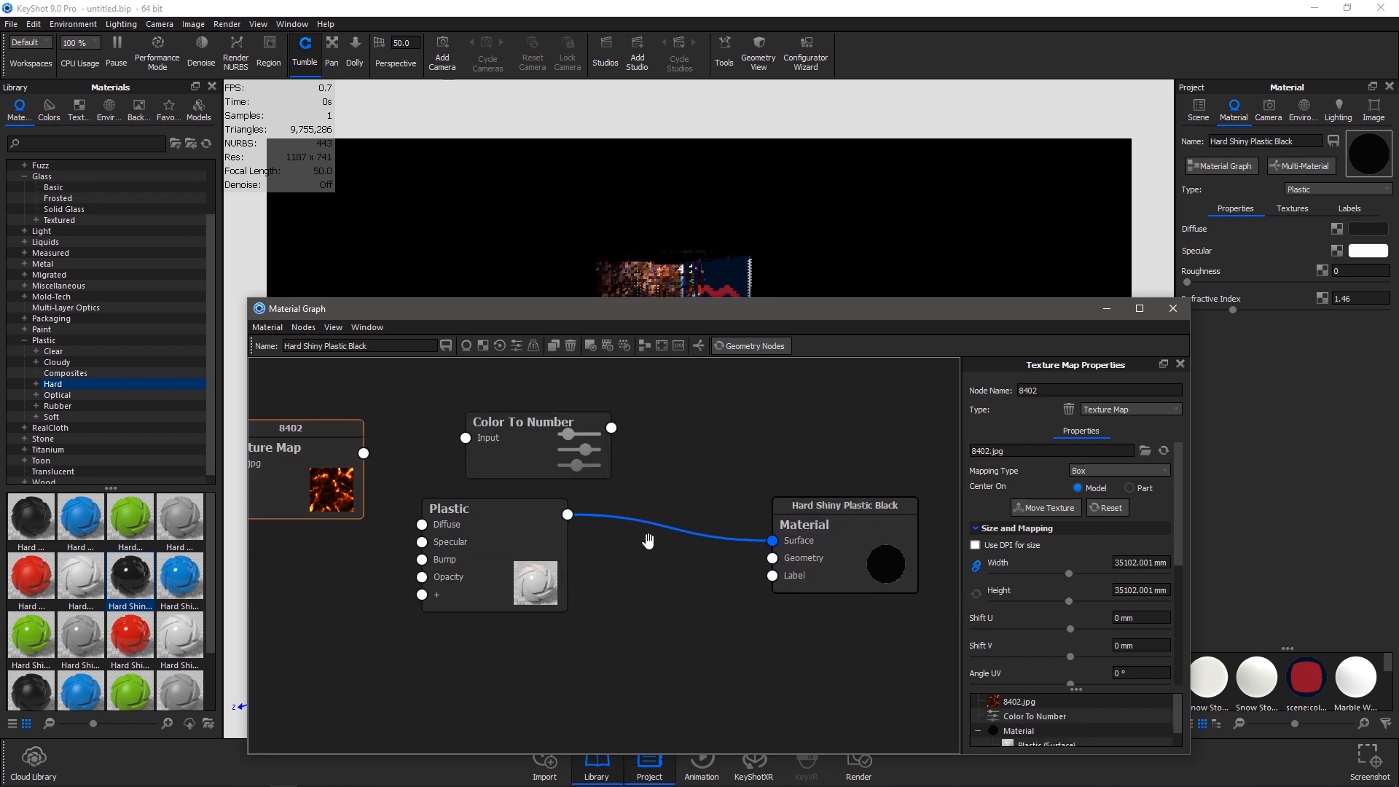
drag(363, 453, 465, 438)
drag(611, 427, 609, 536)
click(612, 614)
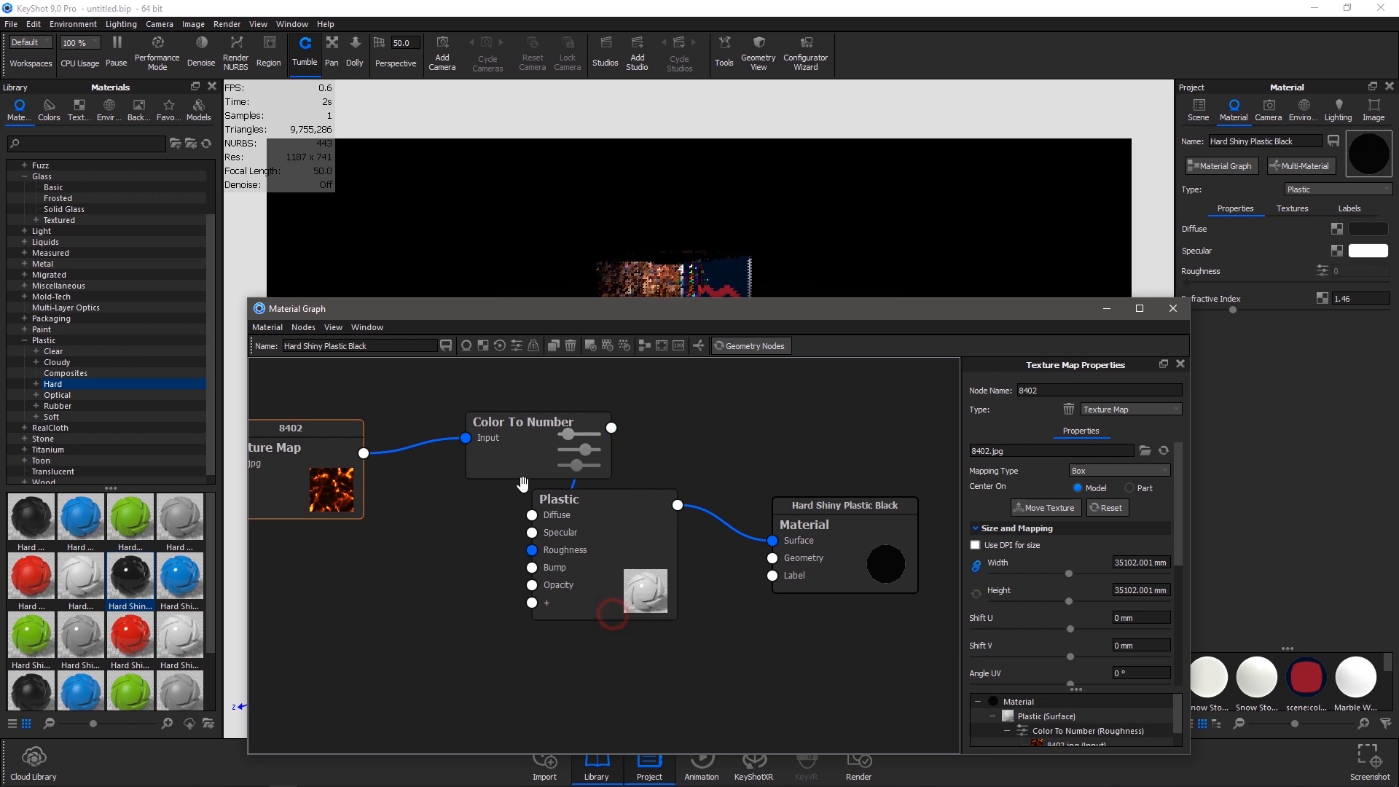
Set the Color To Number node's Input To to 40 and Output To to 45, and close the material graph
click(538, 446)
click(1157, 495)
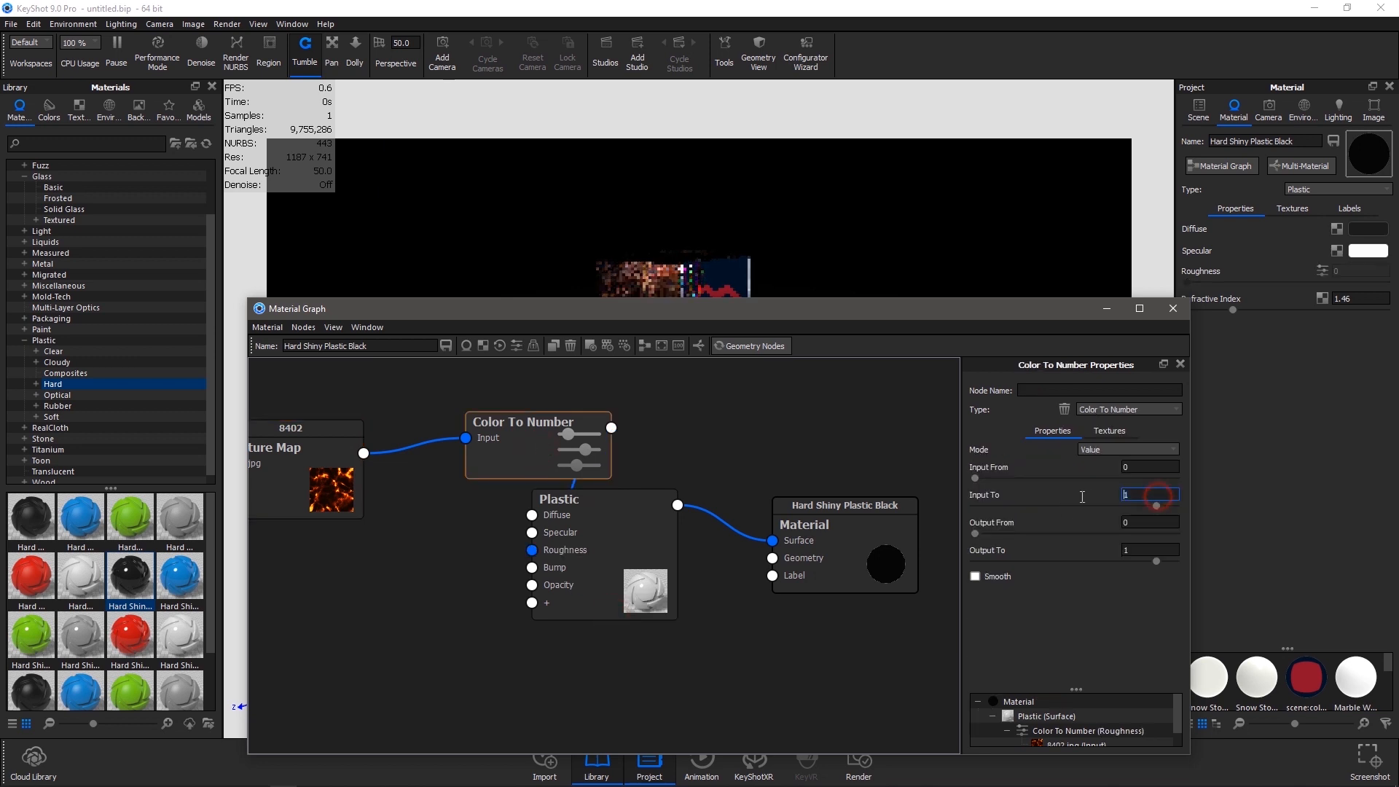
text(40)
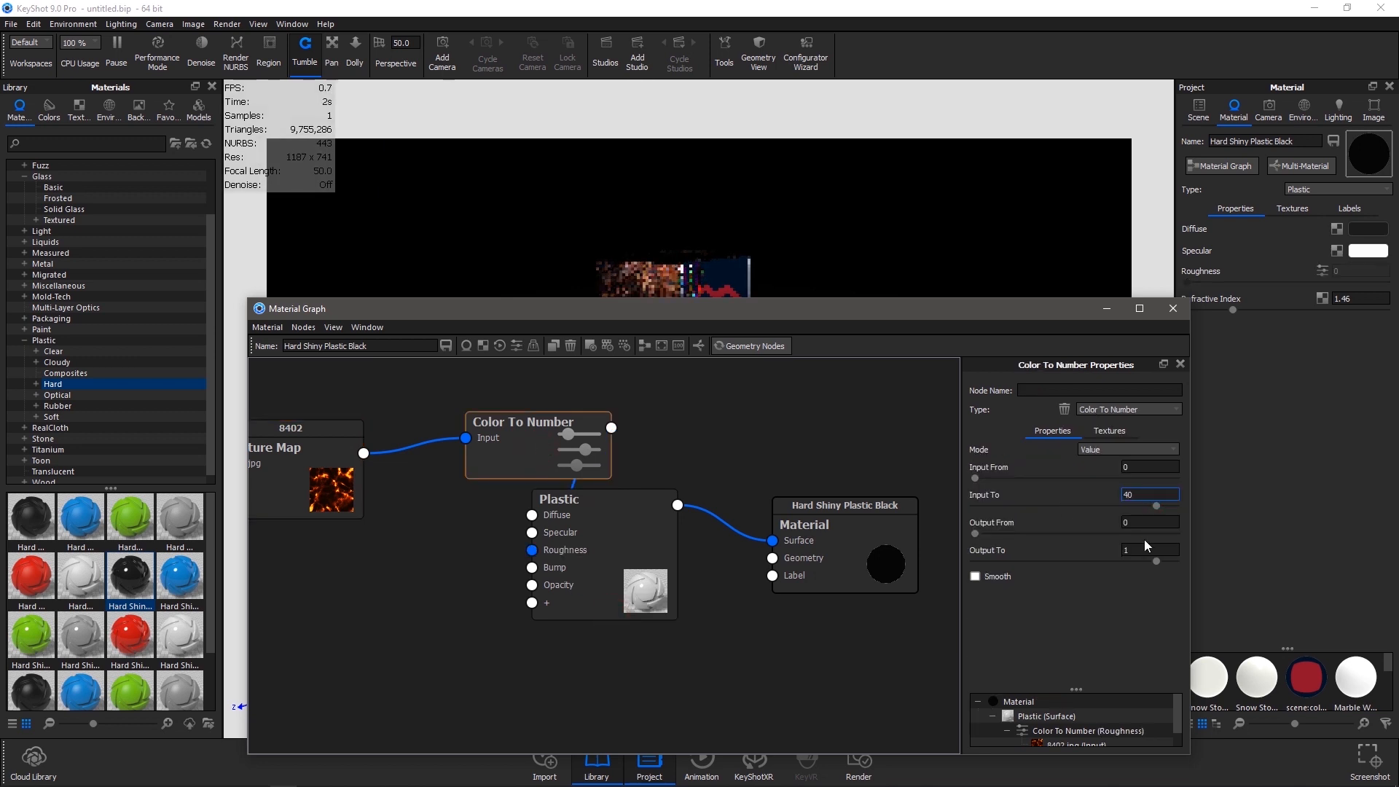
drag(1139, 550, 1077, 551)
text(45)
key(Return)
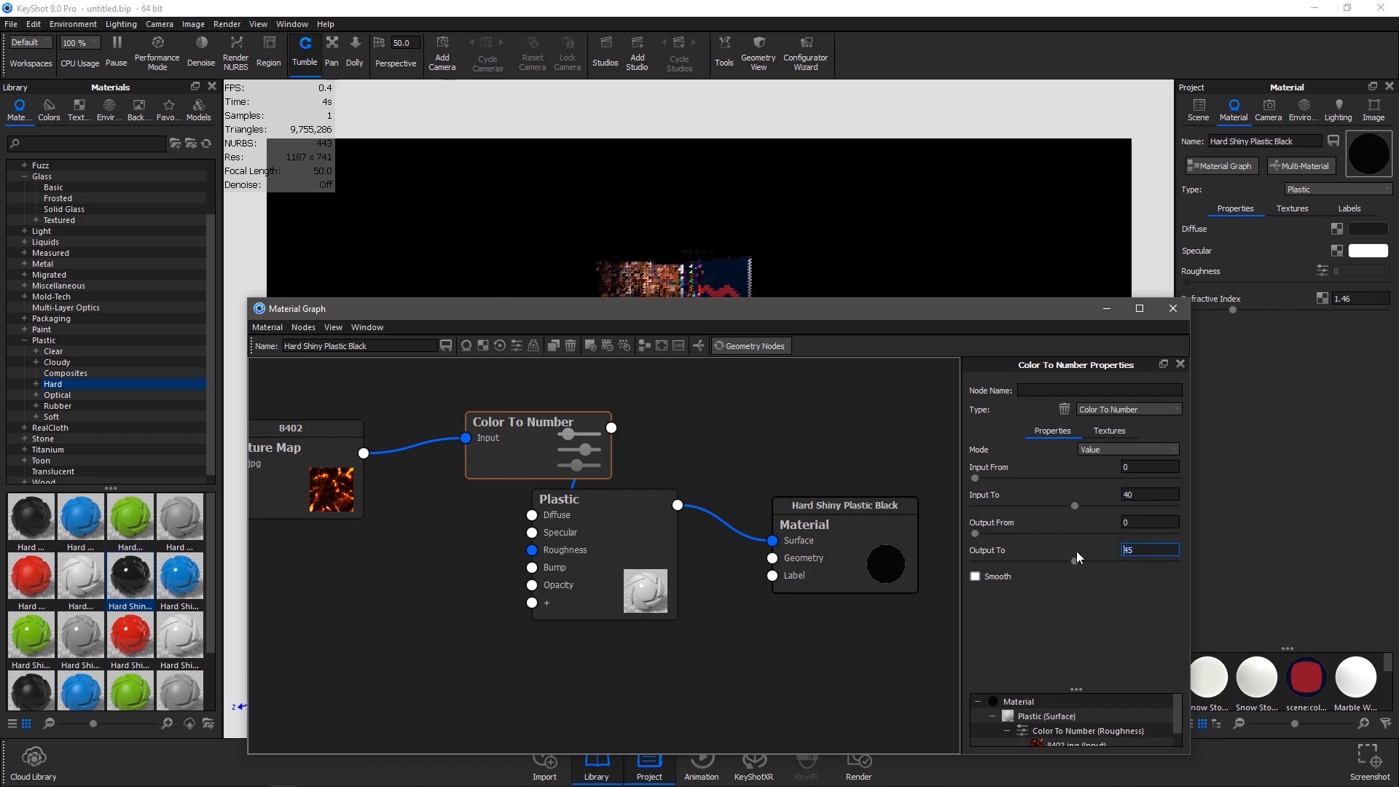
click(1173, 308)
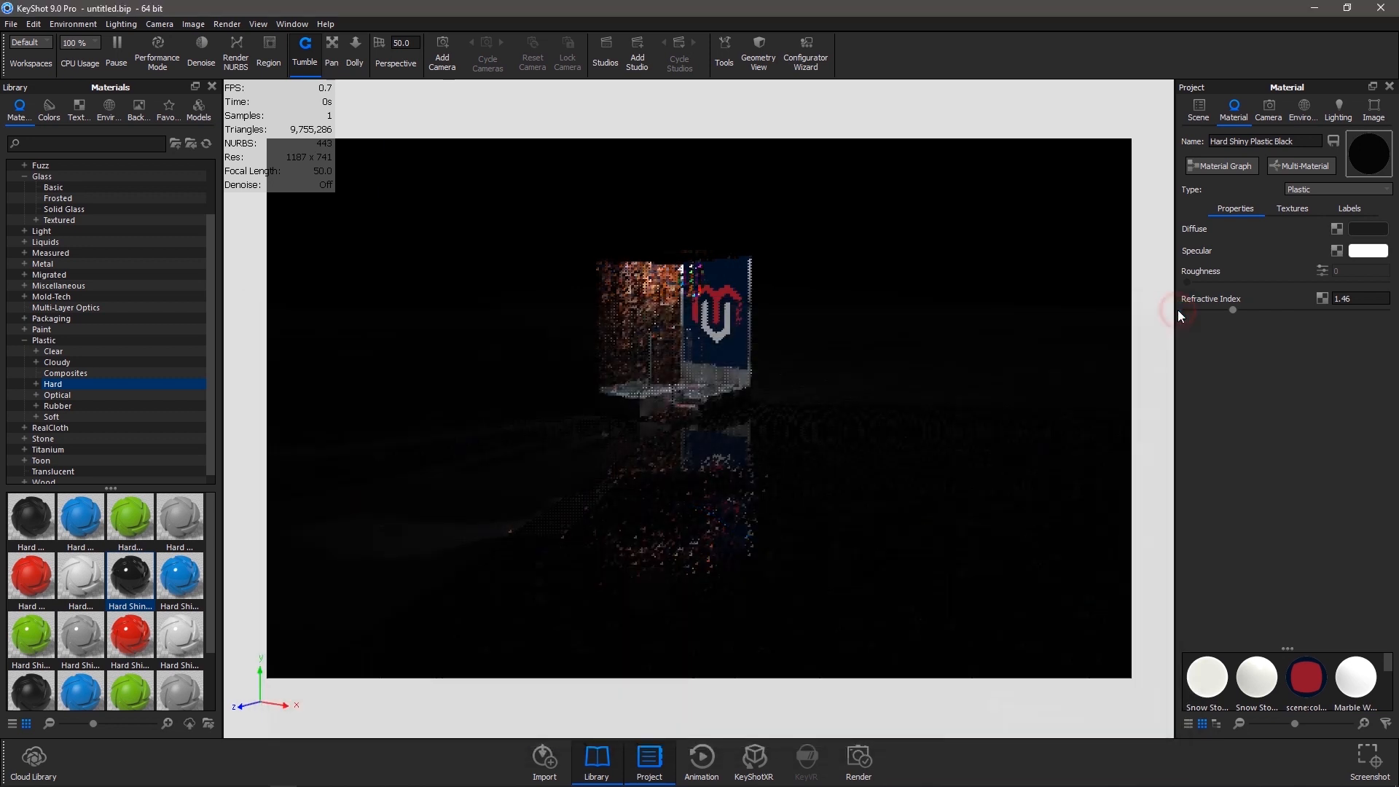
Reopen the ground plane's material graph and preview the 8402 texture map with the room view uncovered
click(1199, 109)
click(578, 555)
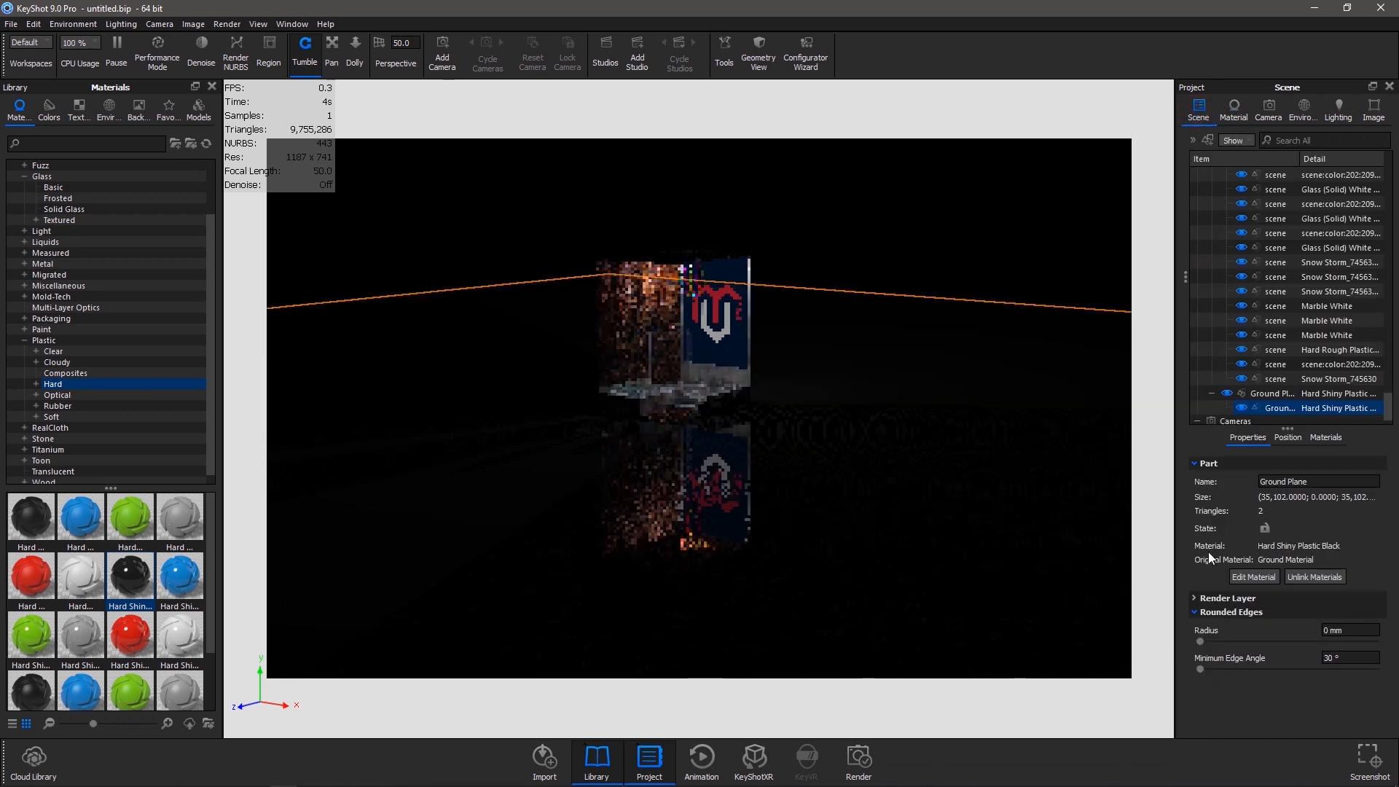
click(1241, 579)
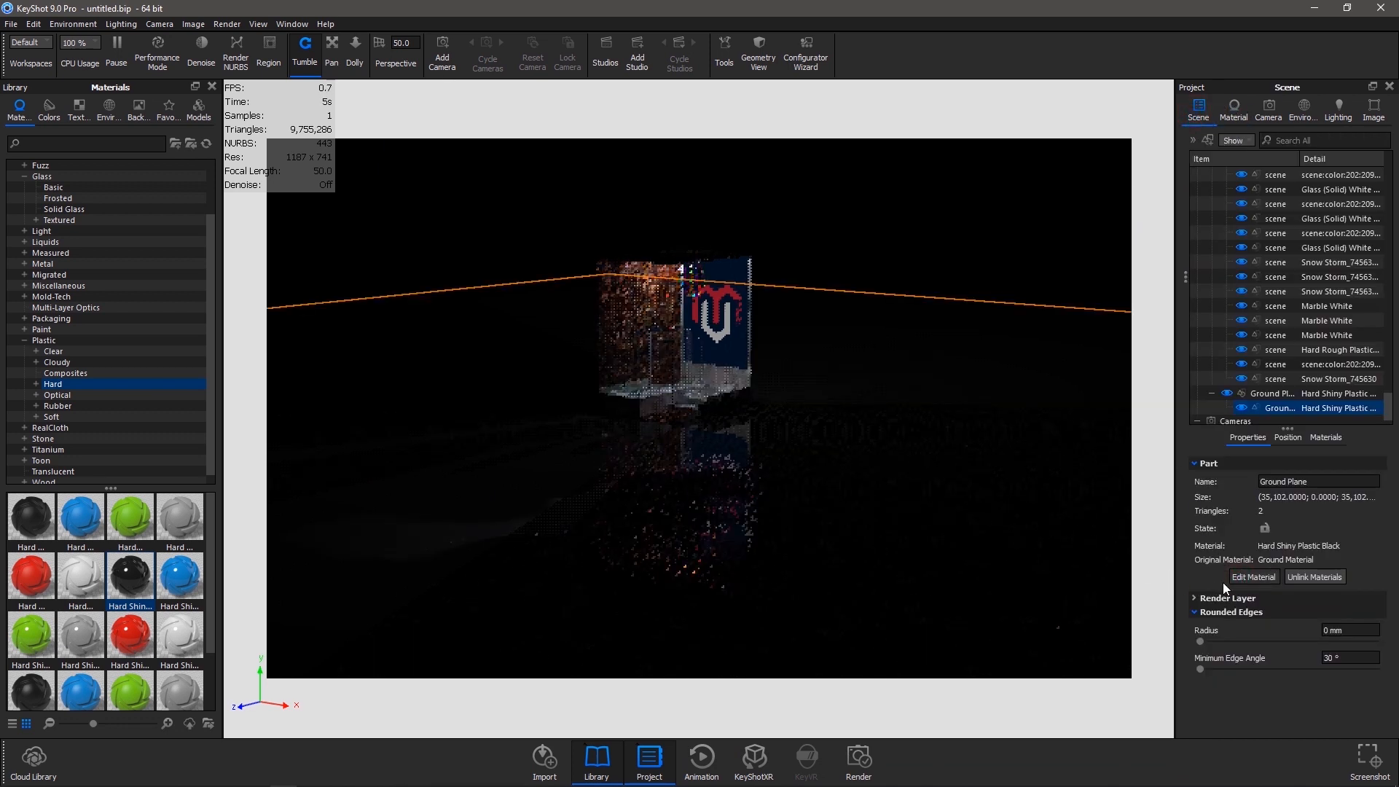
click(1227, 166)
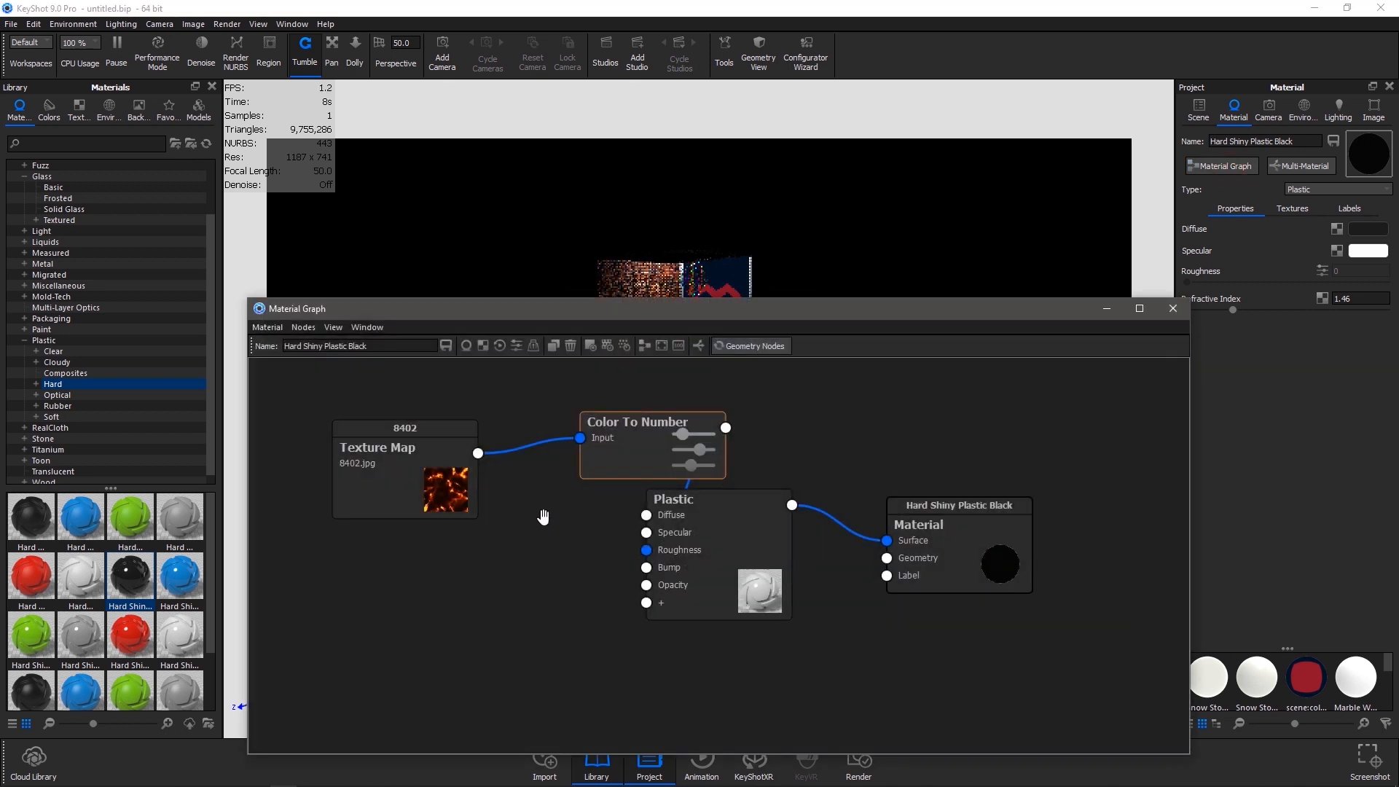
click(426, 481)
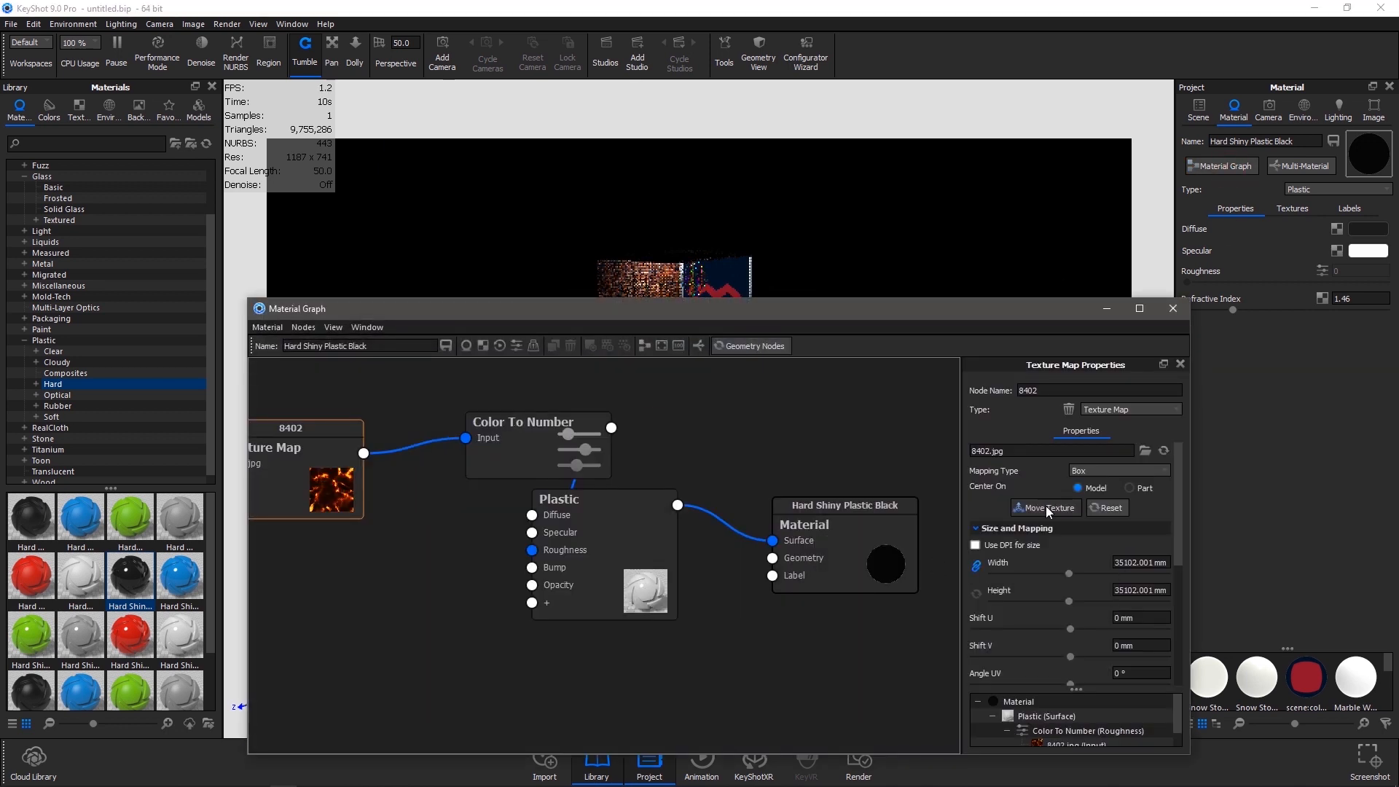
double_click(308, 479)
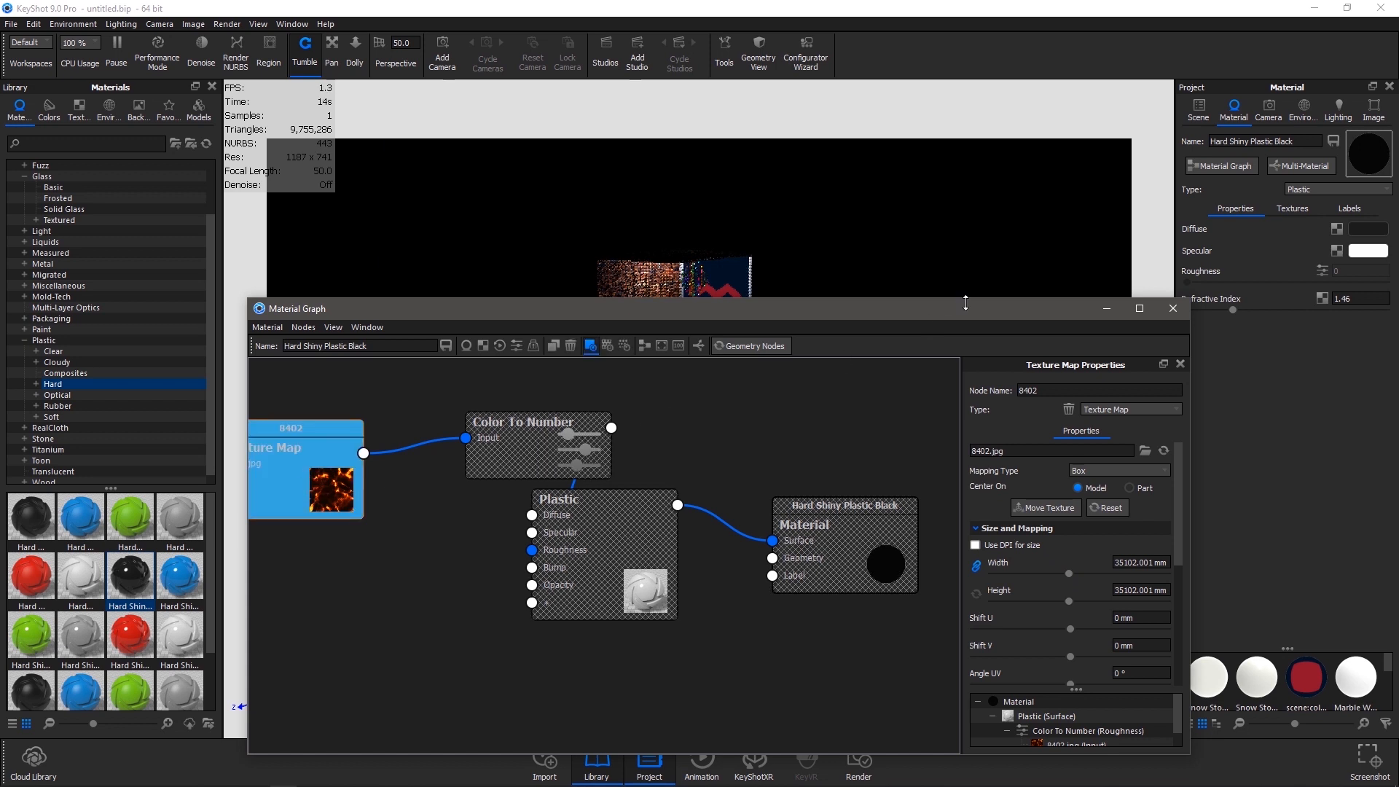
drag(980, 313, 189, 247)
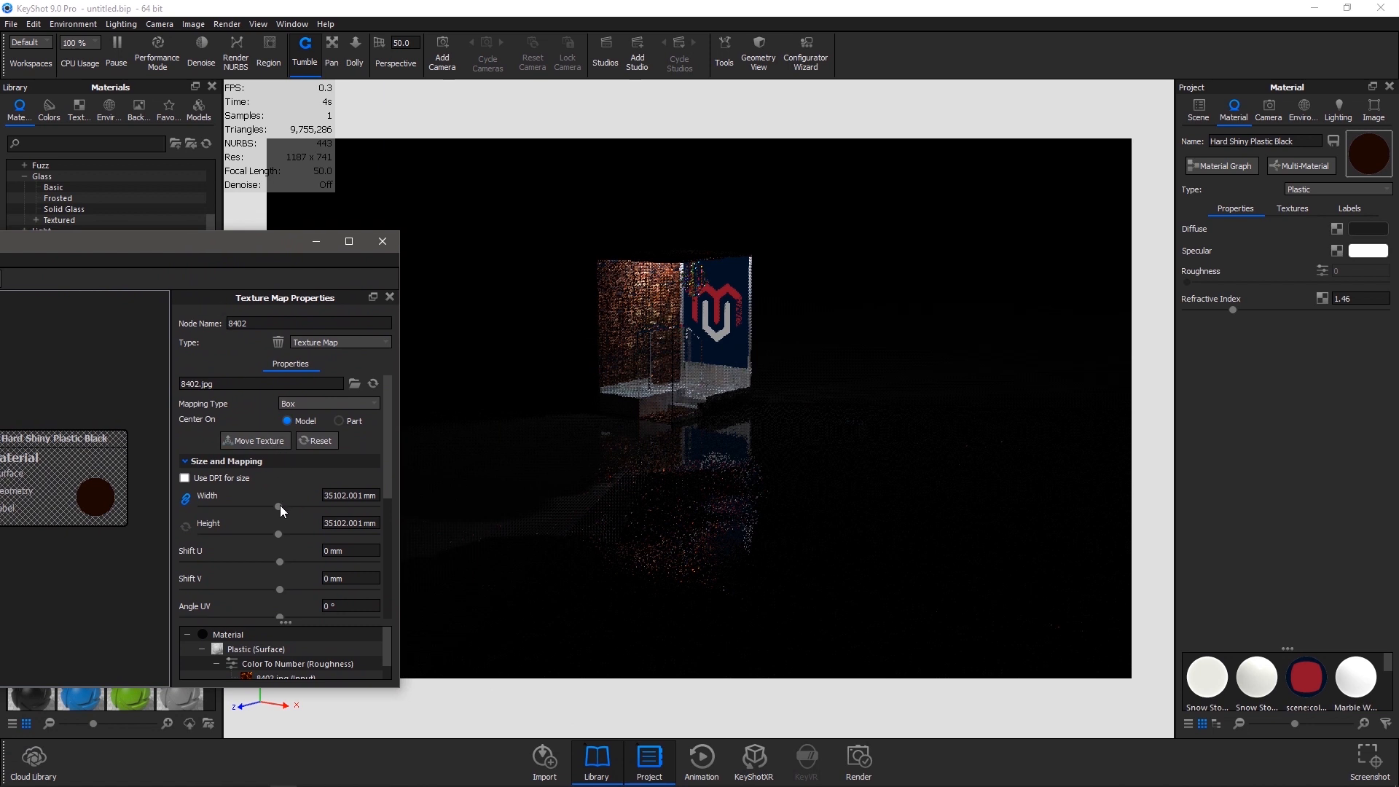
Scale the ground's 8402 texture down to 2100 mm in width and height, and close the material graph
drag(280, 505, 259, 505)
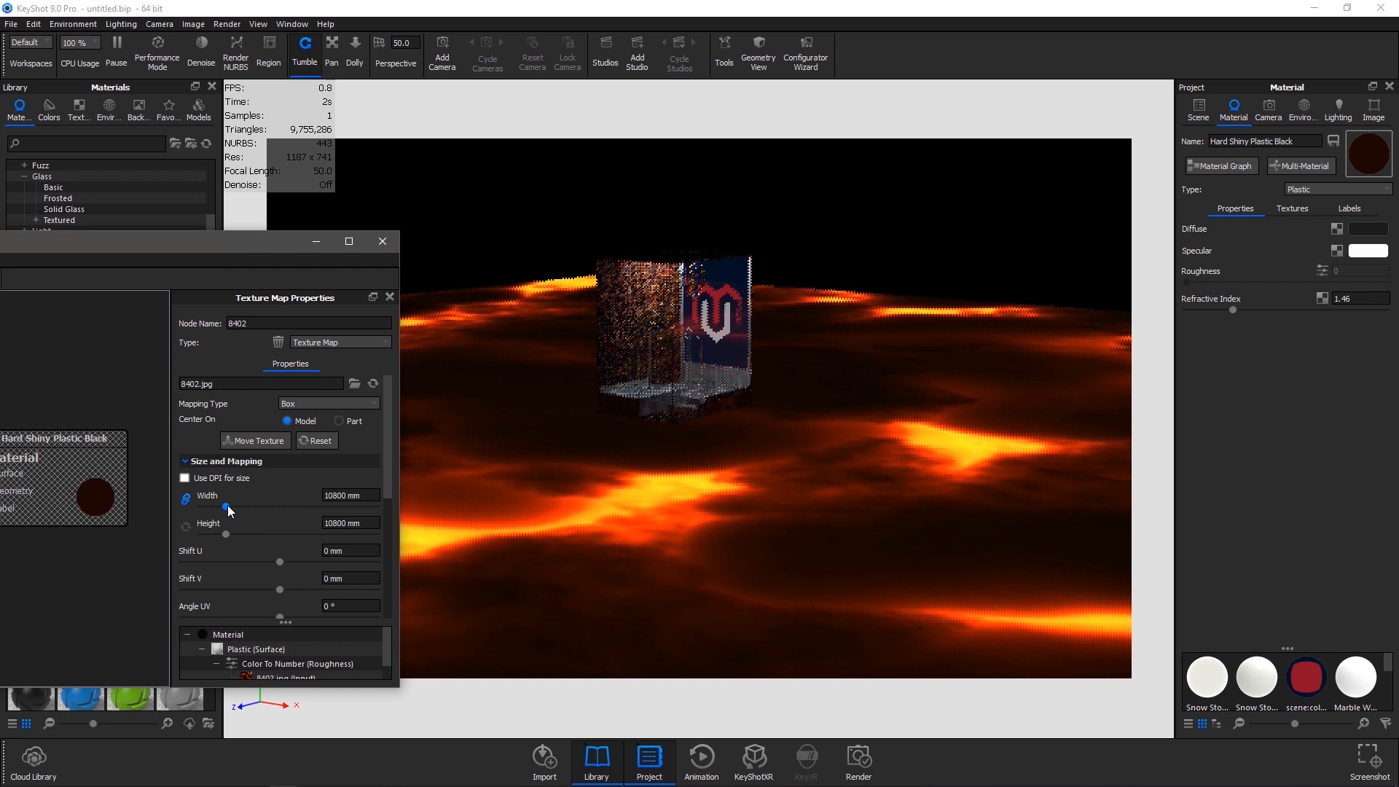
drag(227, 505, 215, 506)
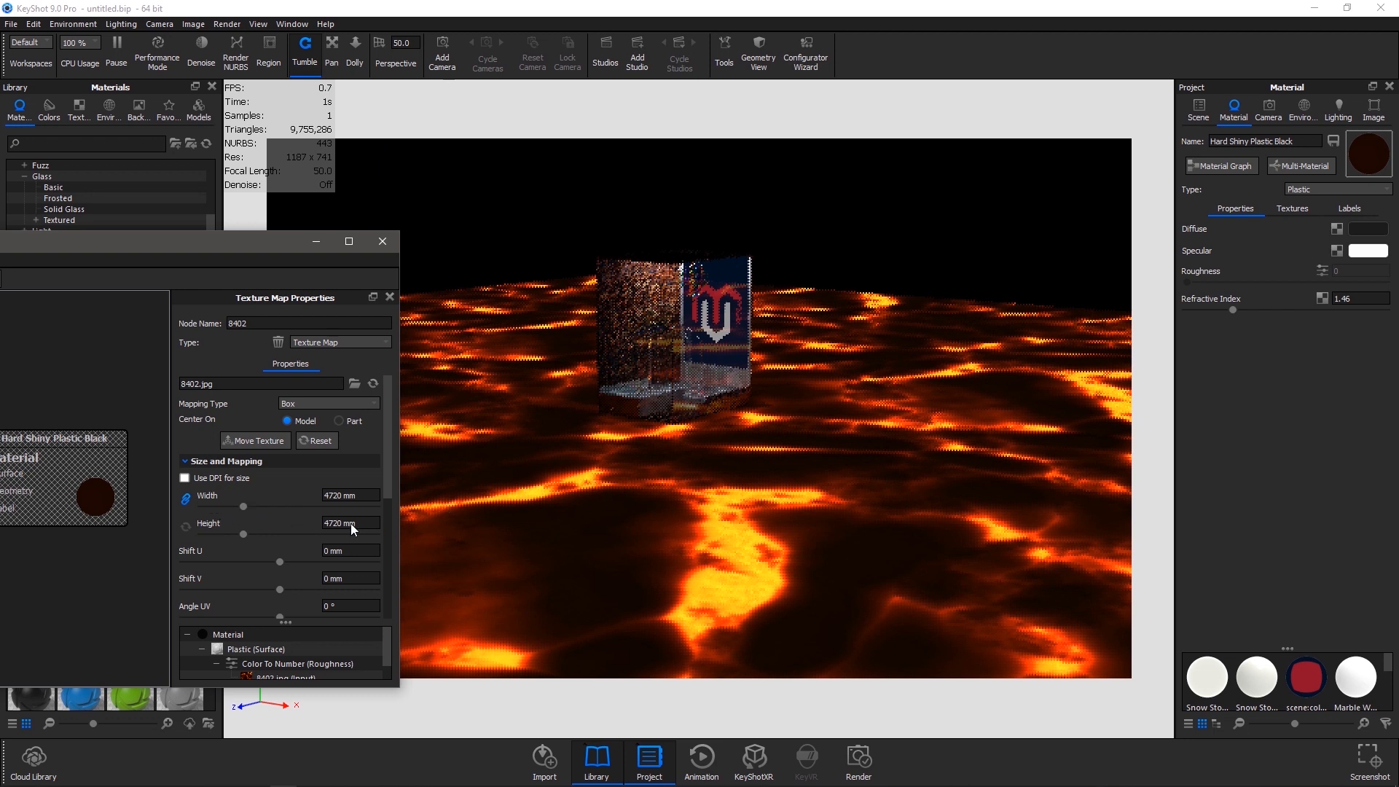
drag(242, 513, 220, 513)
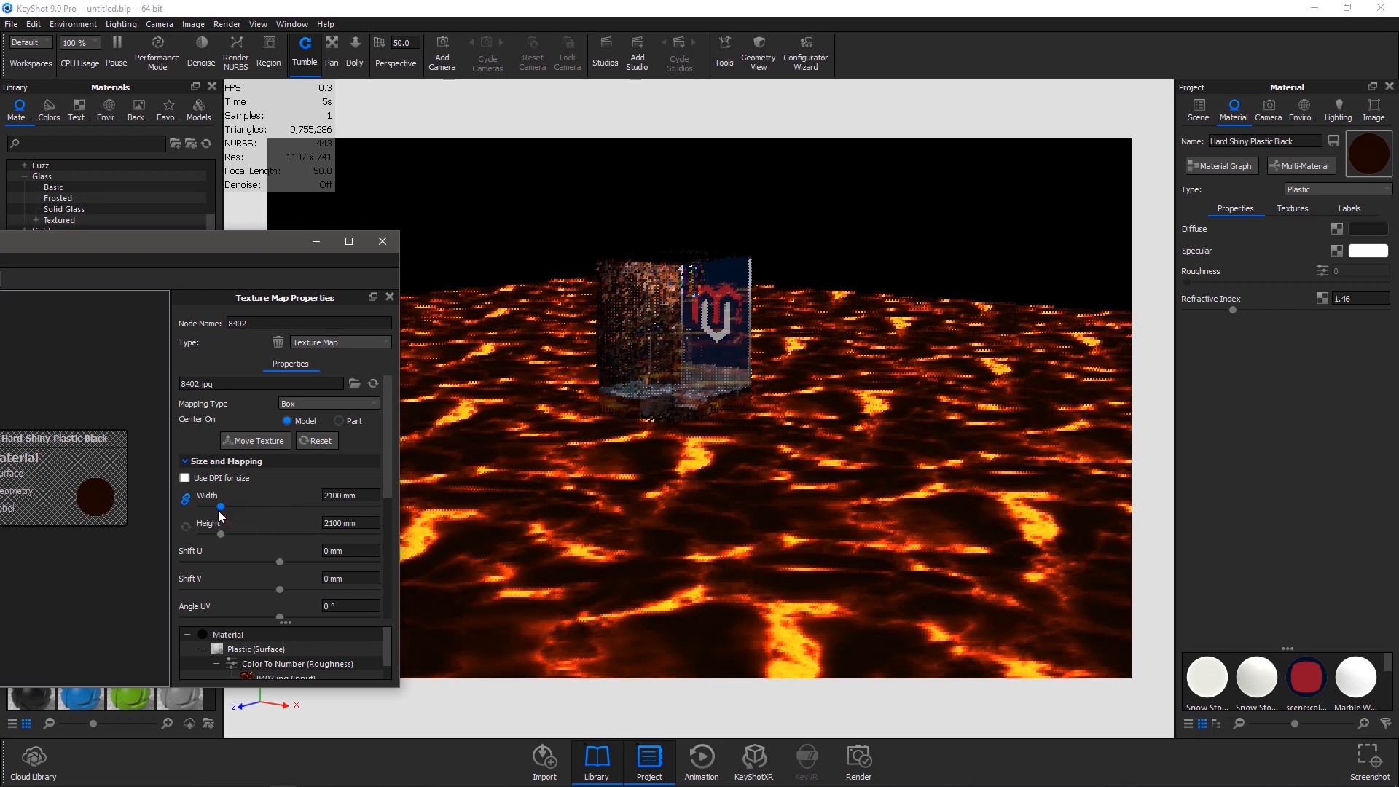
click(380, 242)
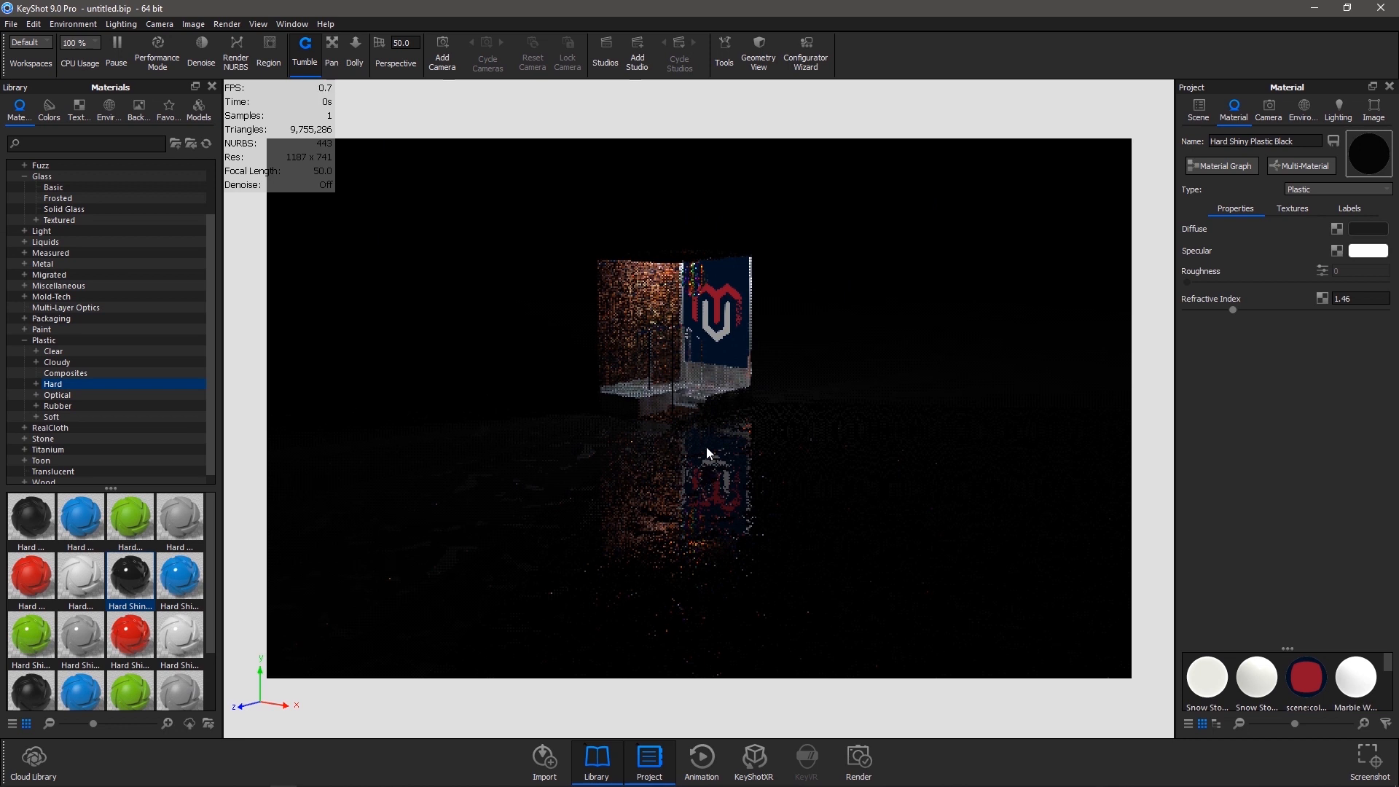
Switch the image style to Photographic and set exposure to 1.464 EV, white balance to 0.52 and contrast to -0.422
click(1338, 111)
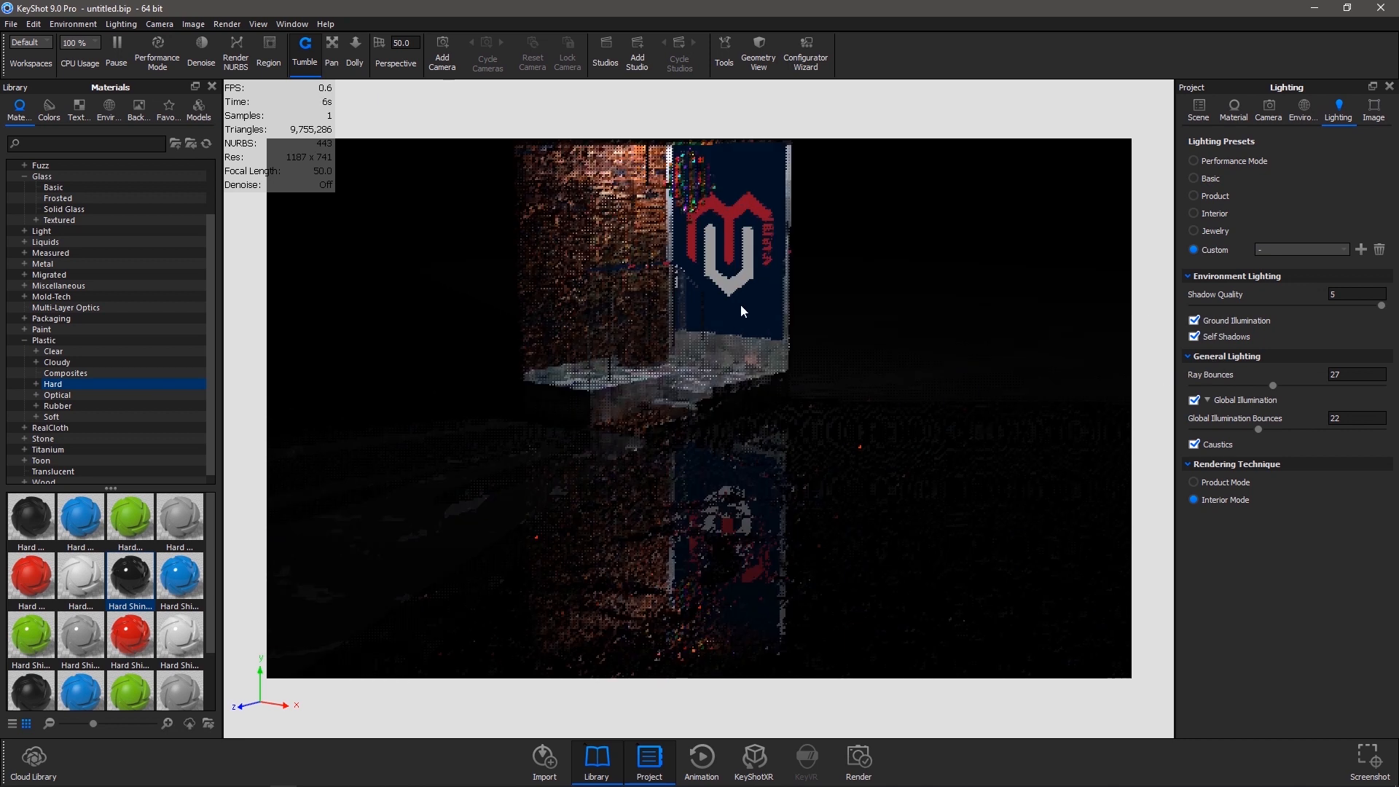
scroll(750, 330, down, 5)
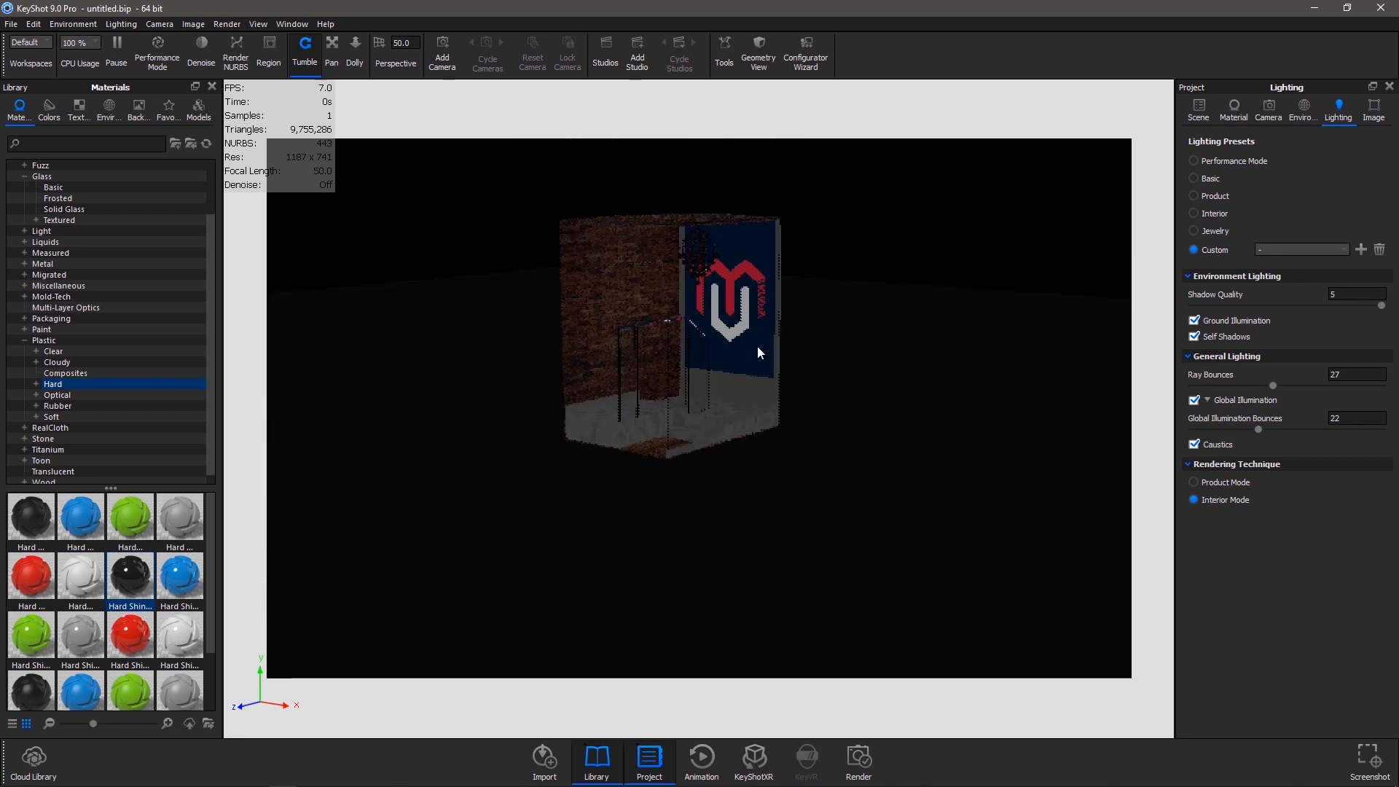
click(1373, 110)
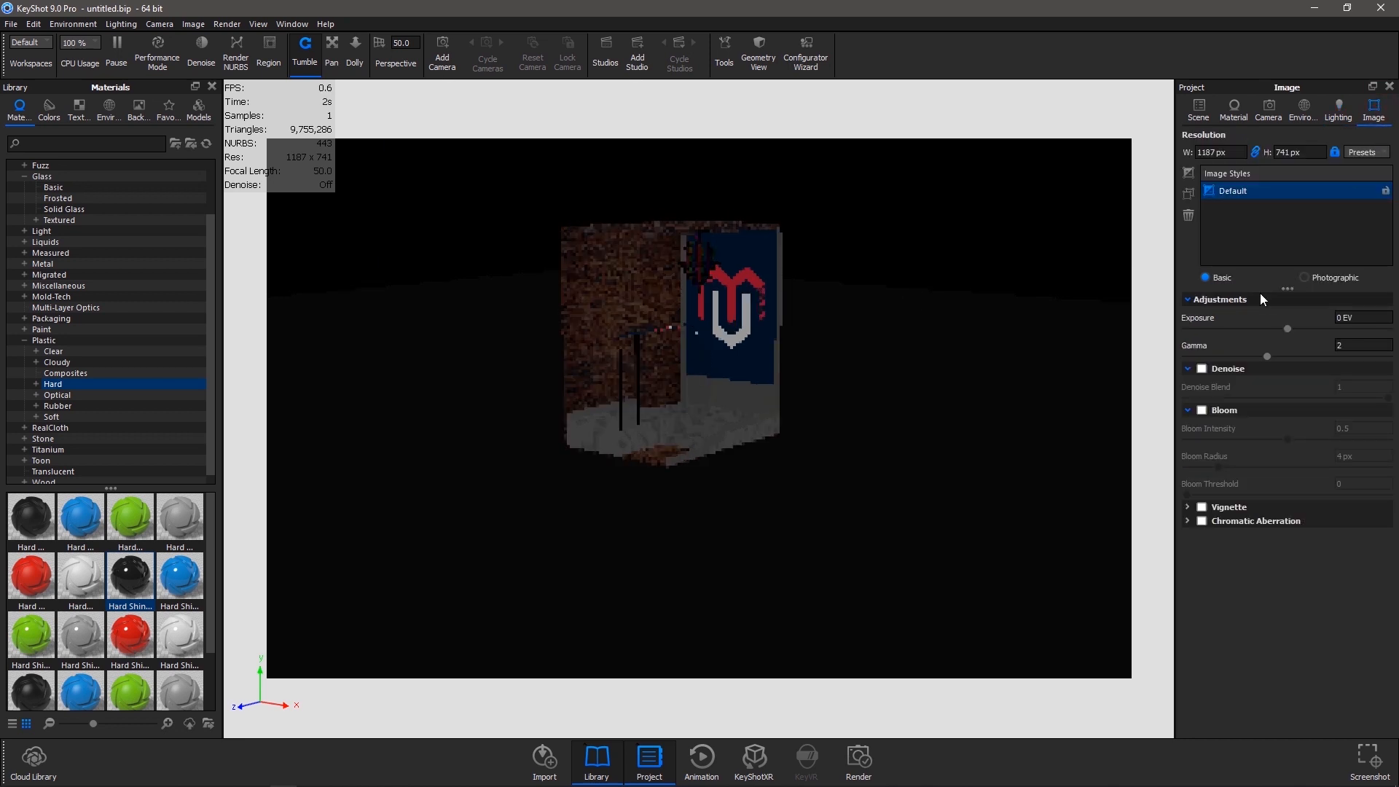
drag(726, 483, 723, 465)
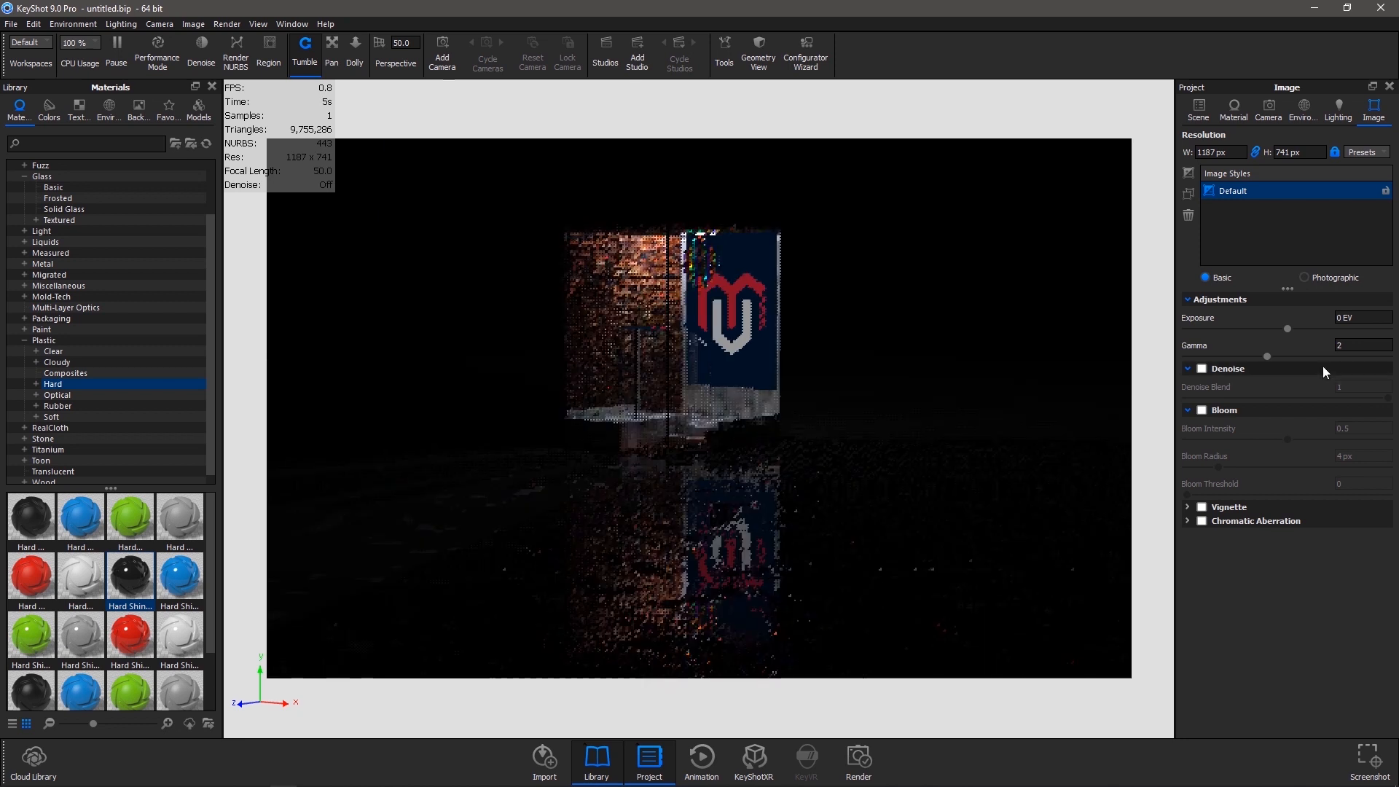
click(1304, 277)
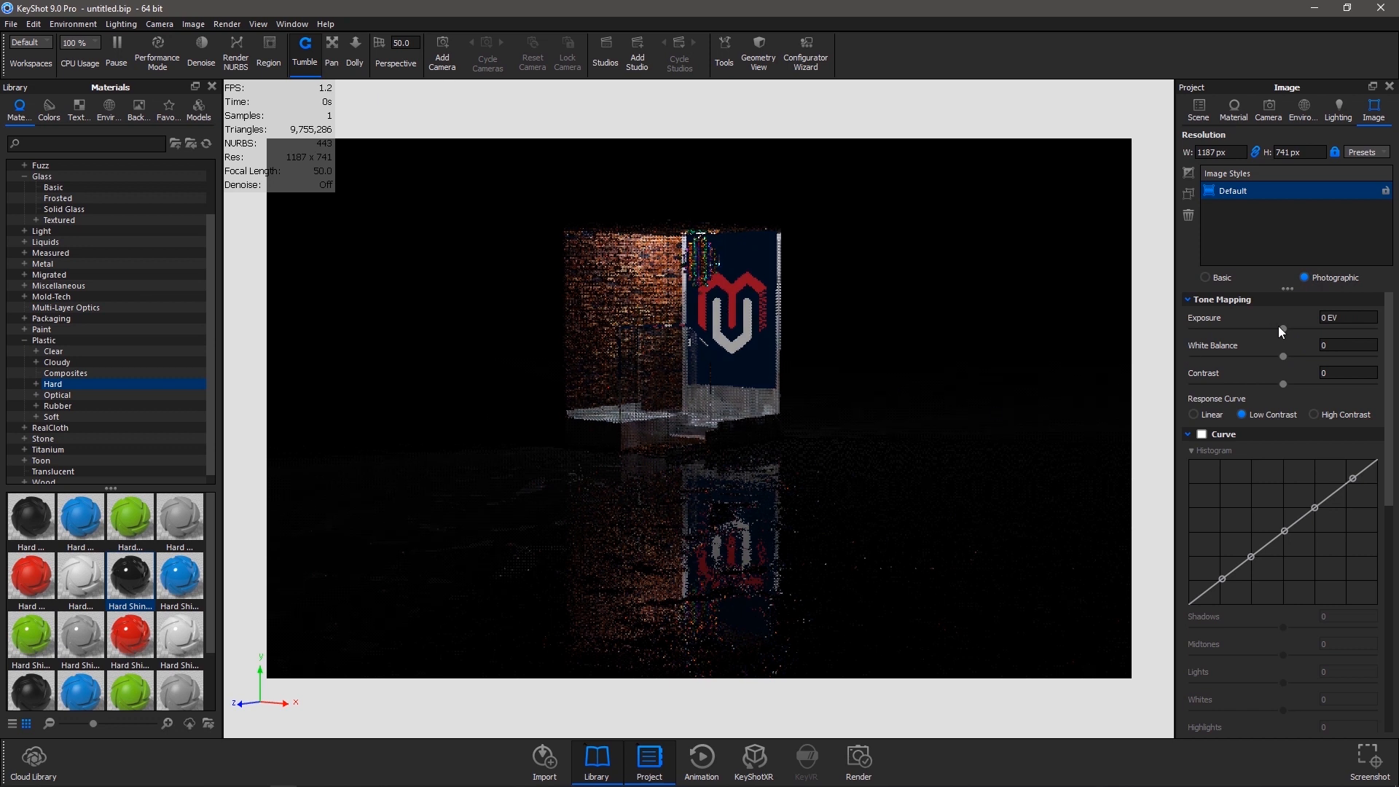
drag(1280, 328, 1340, 330)
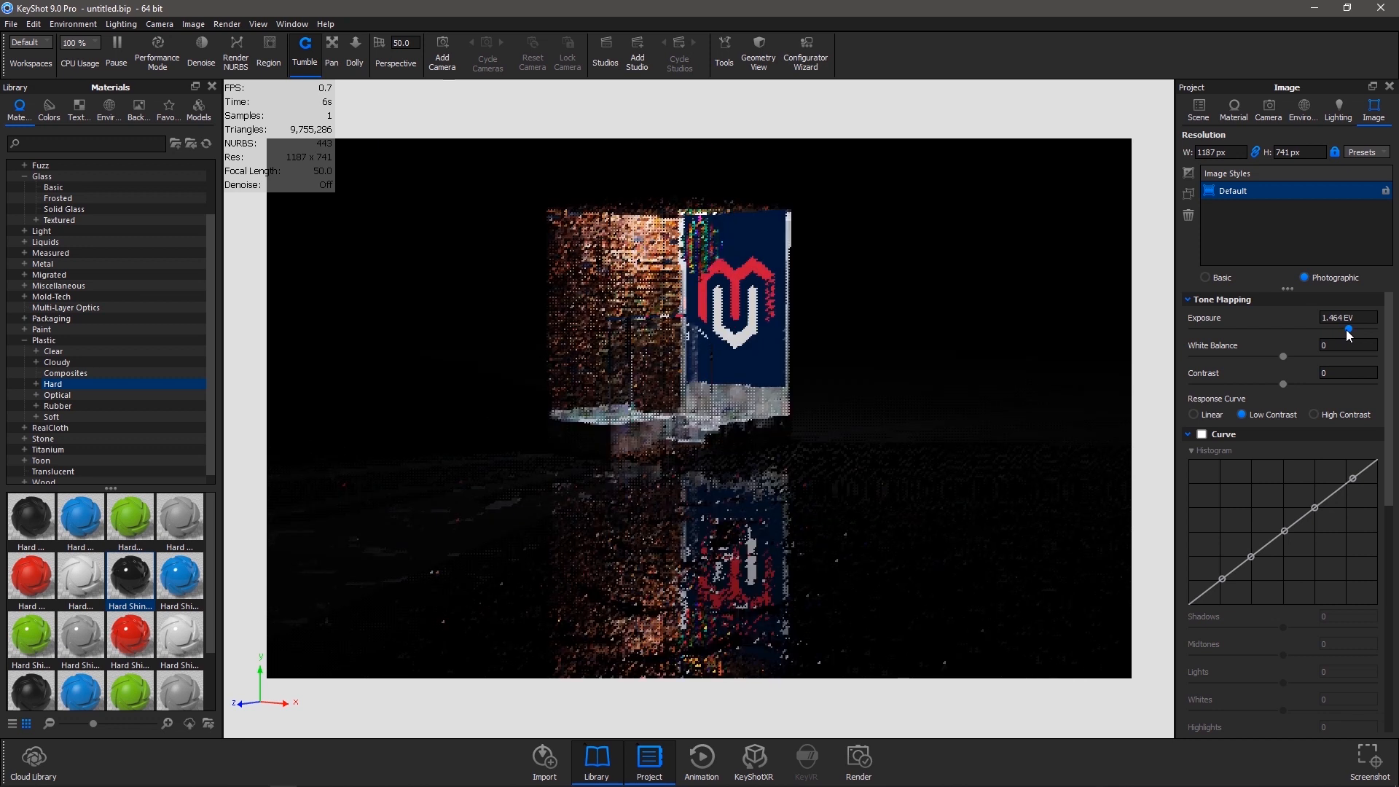
drag(1284, 355, 1245, 391)
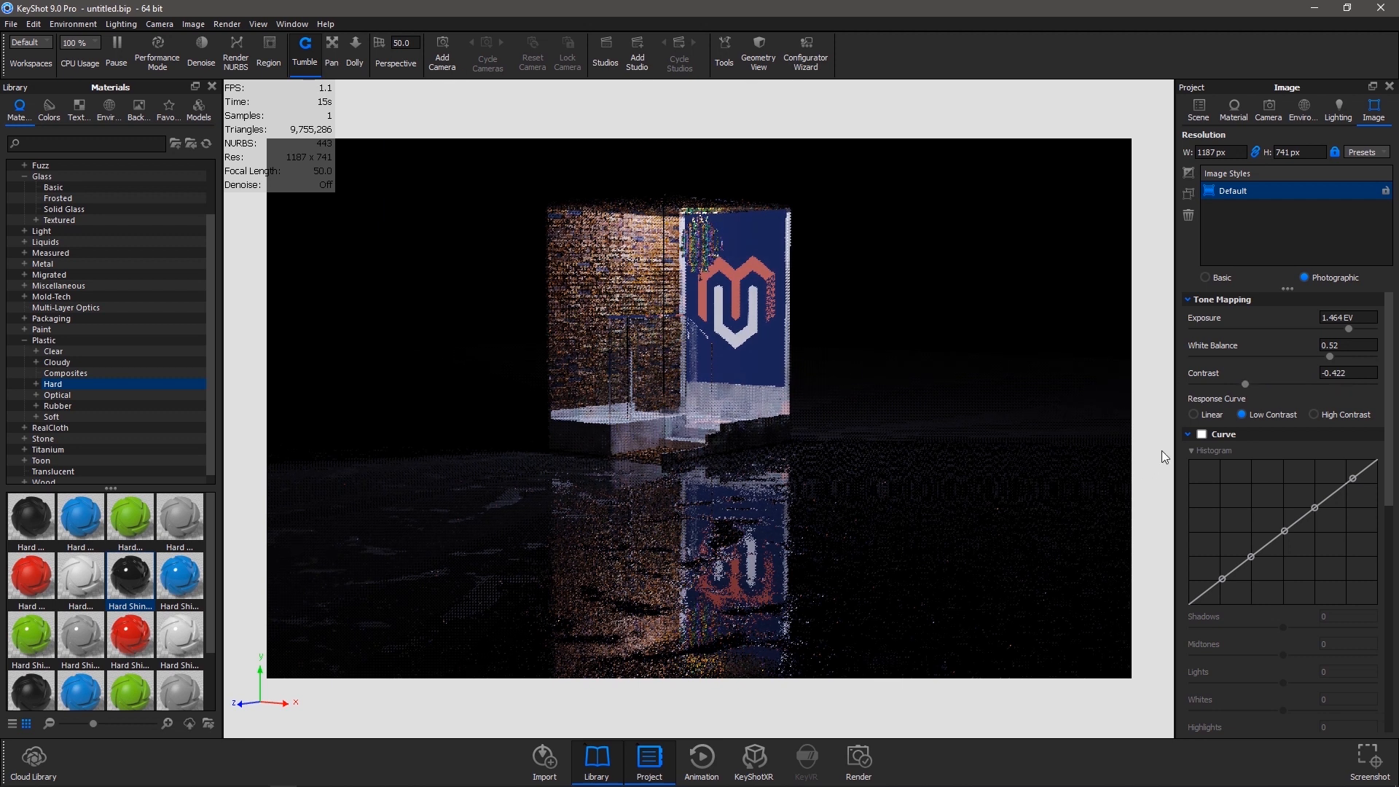
Enable the image style's Color adjustments with saturation 0.528 and vibrance -0.162
scroll(1266, 501, down, 3)
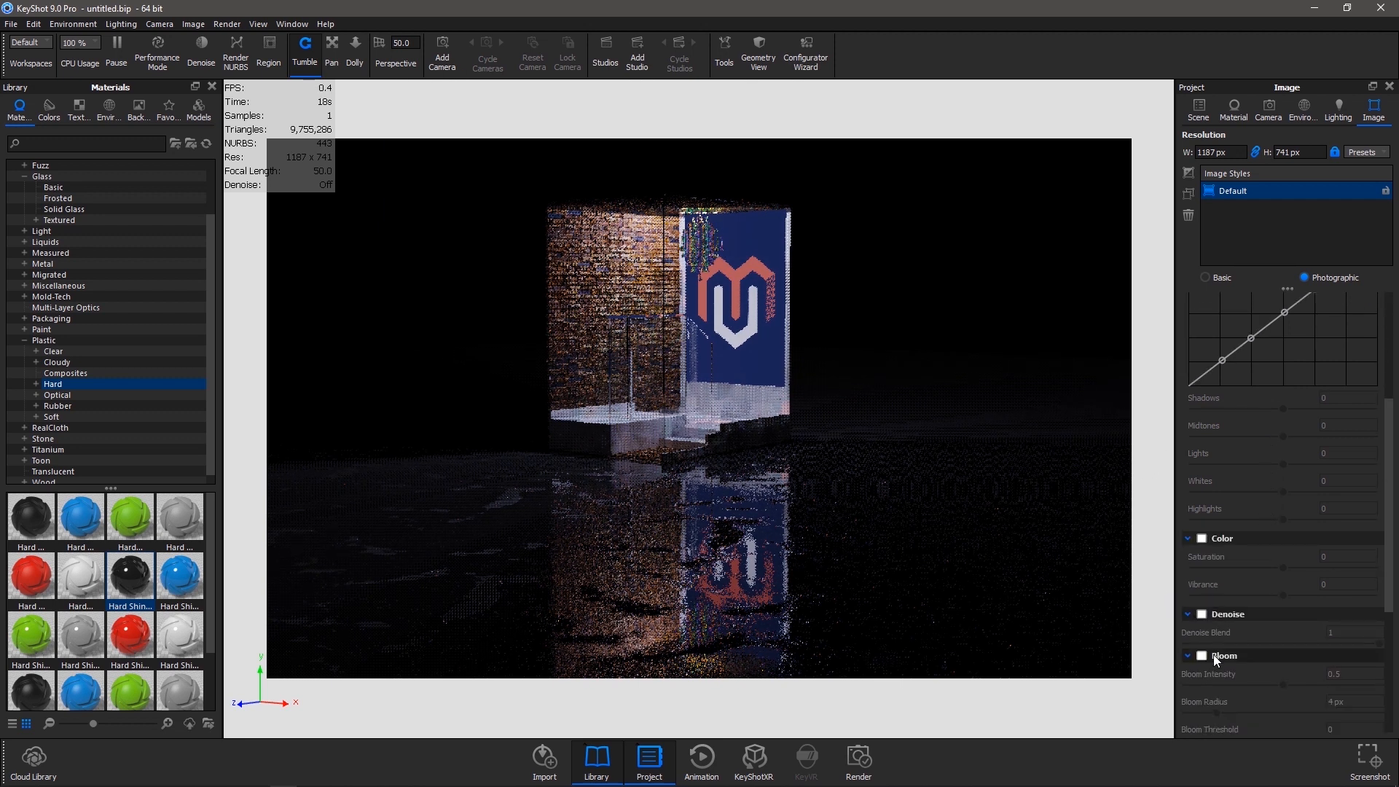
scroll(1213, 655, down, 3)
click(1202, 363)
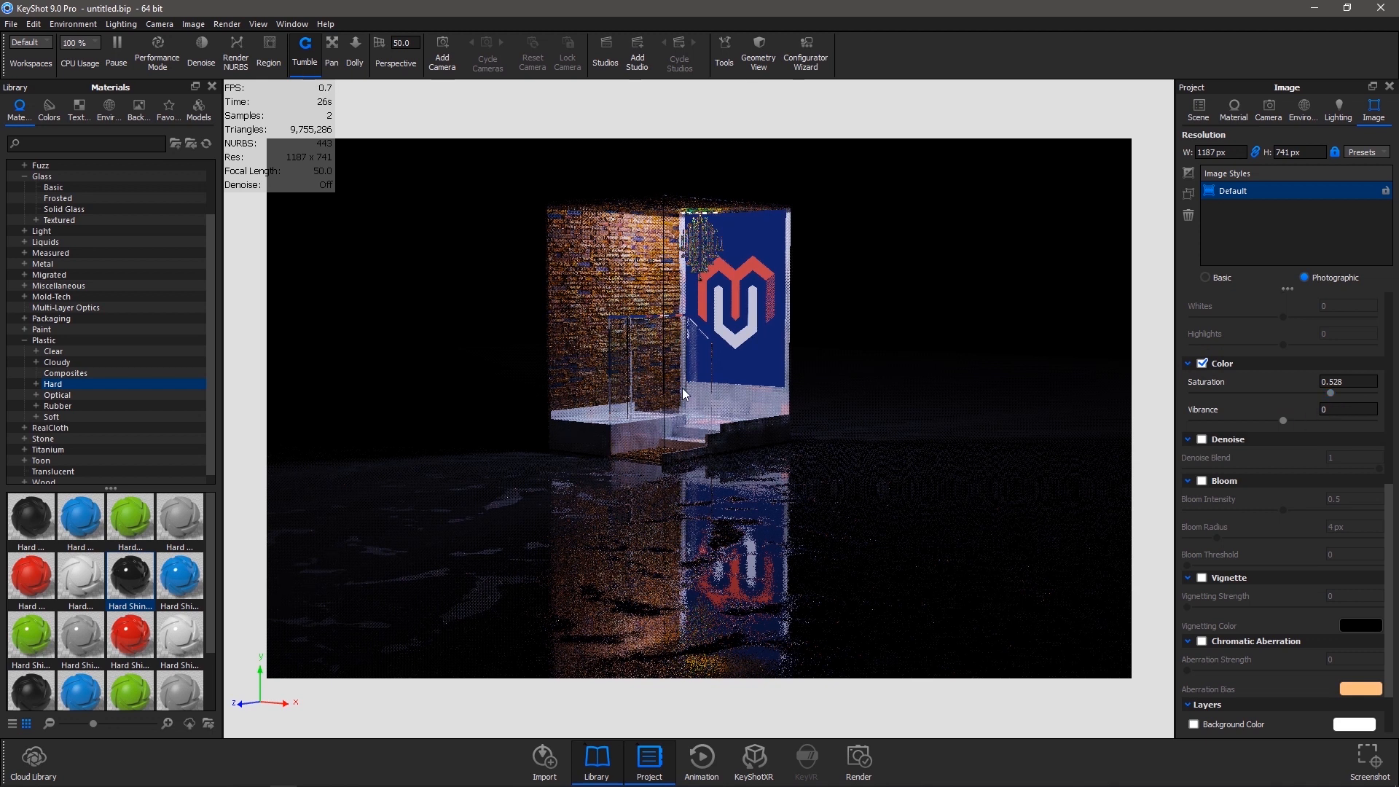
mouse_move(1281, 421)
mouse_down()
mouse_move(1230, 420)
mouse_move(1266, 434)
mouse_up()
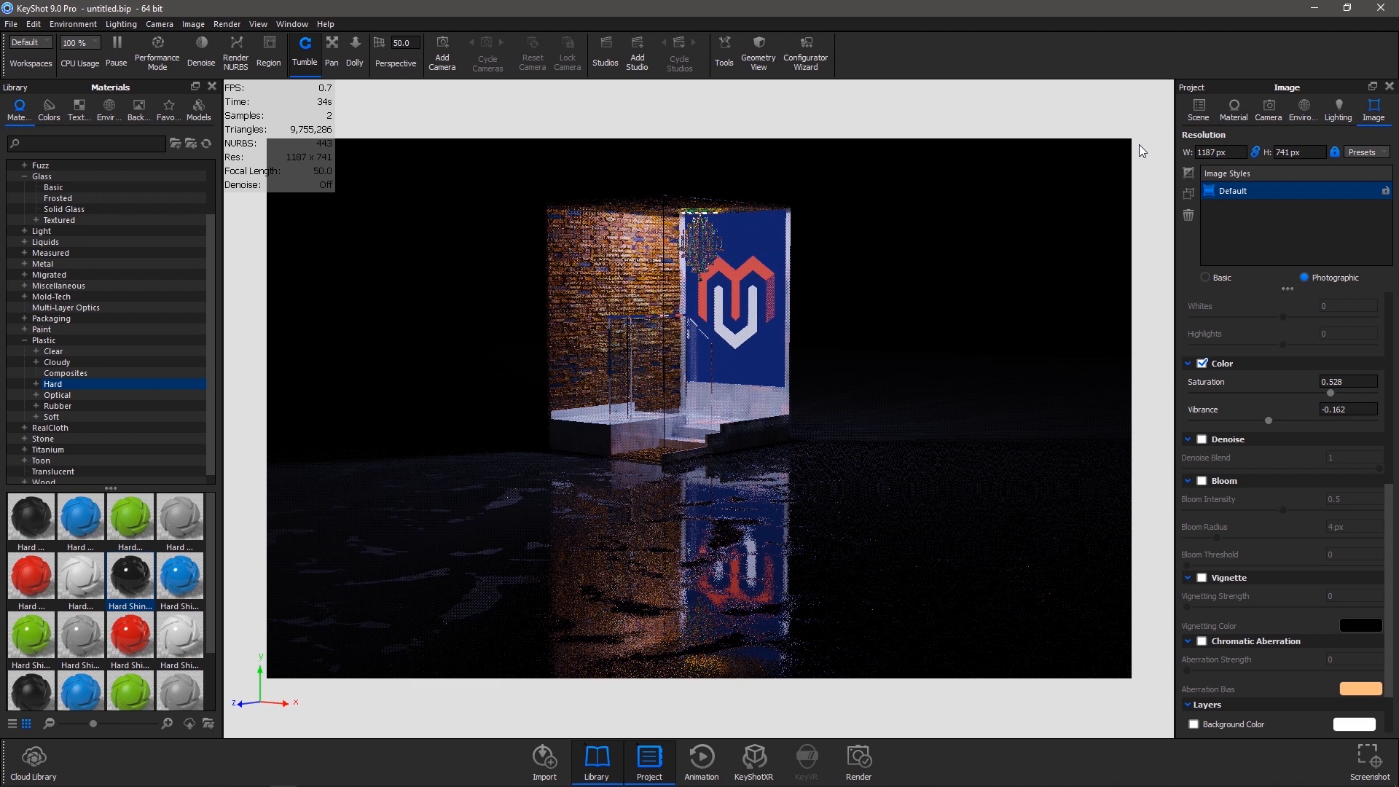
Deselect the ground plane in the scene and close the program
click(1190, 116)
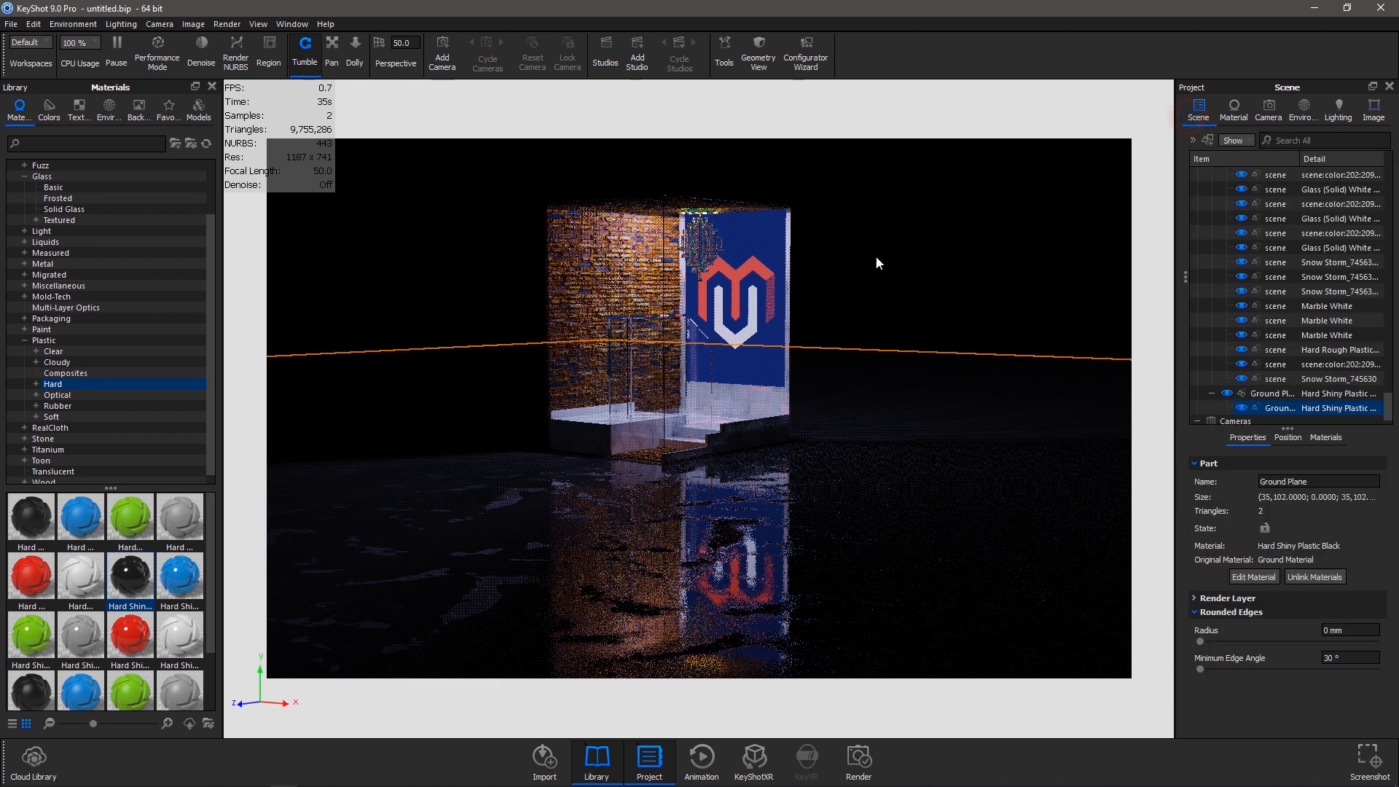
click(942, 193)
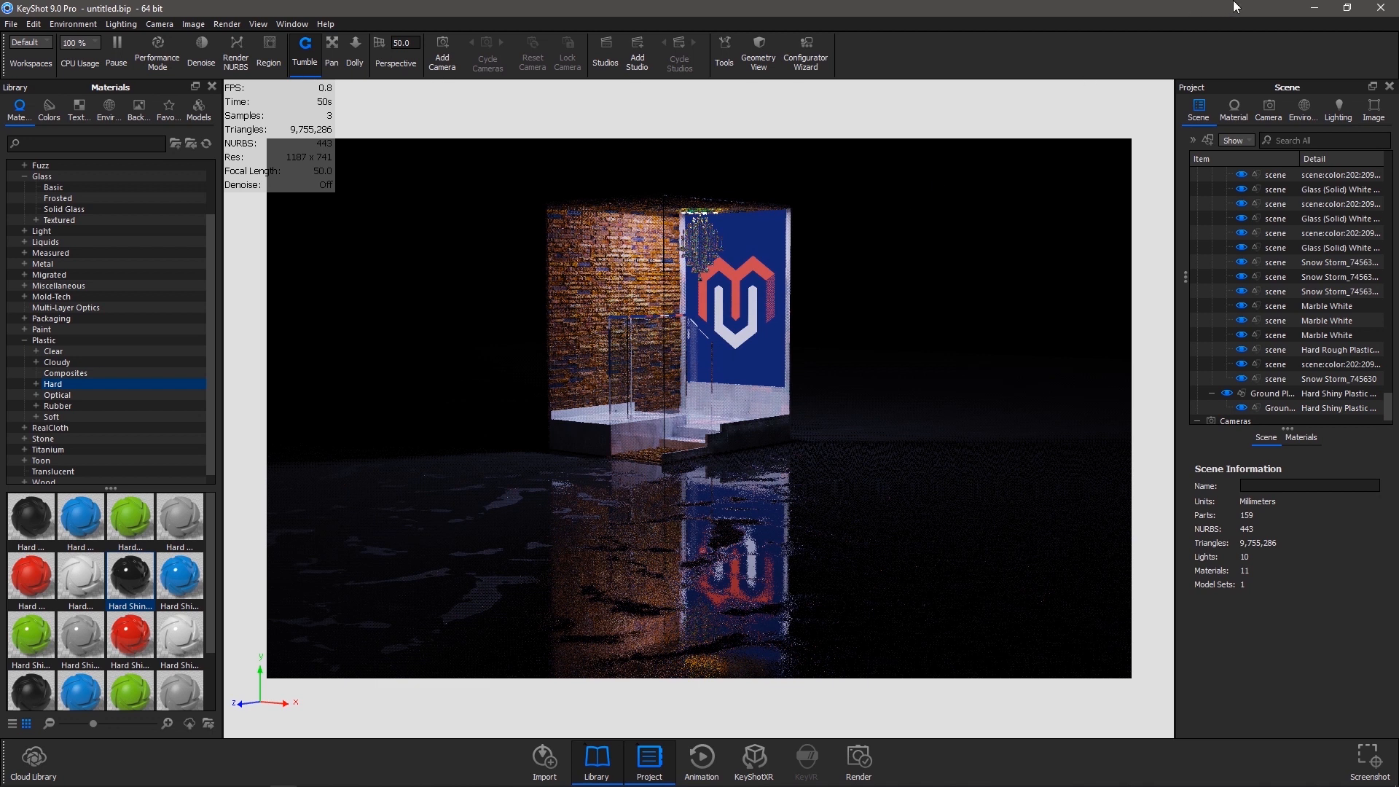
click(1380, 8)
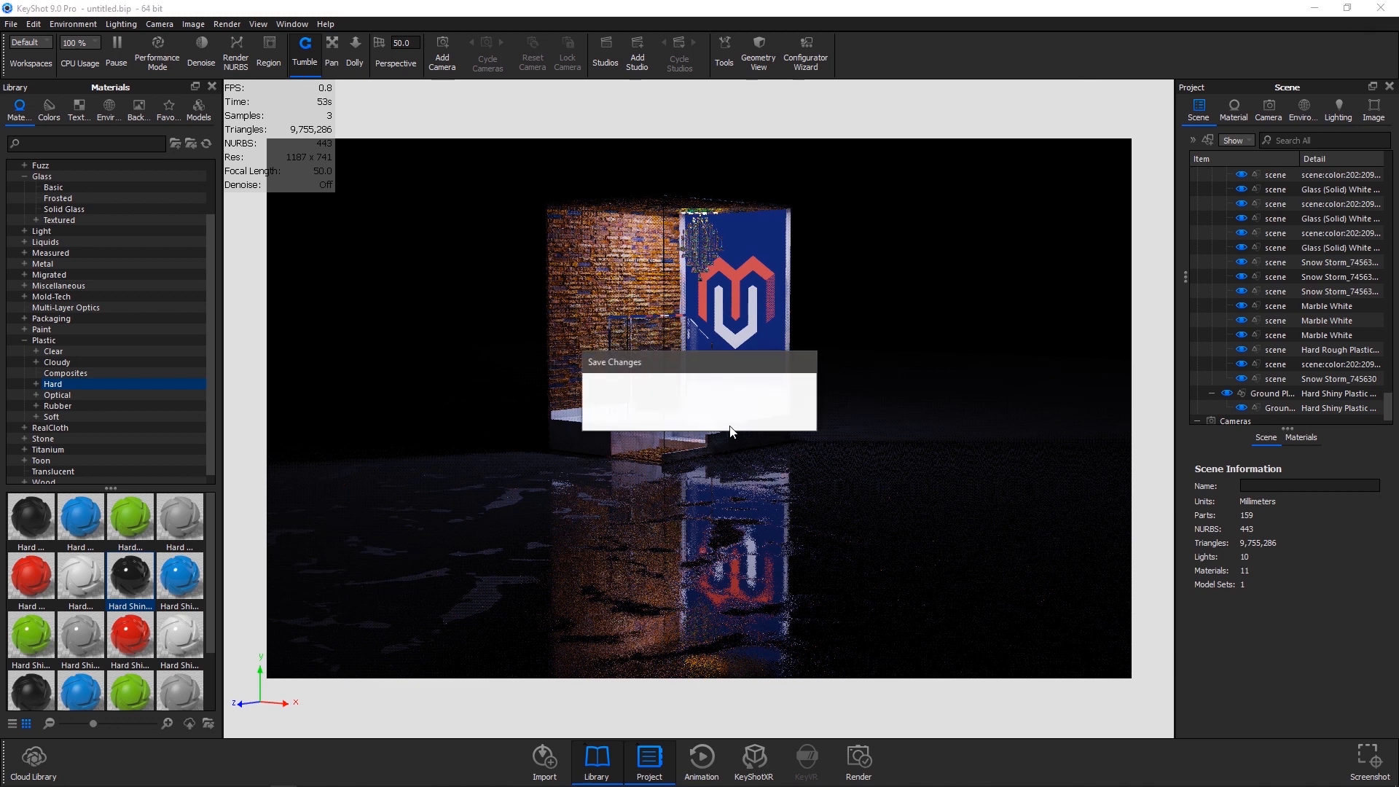